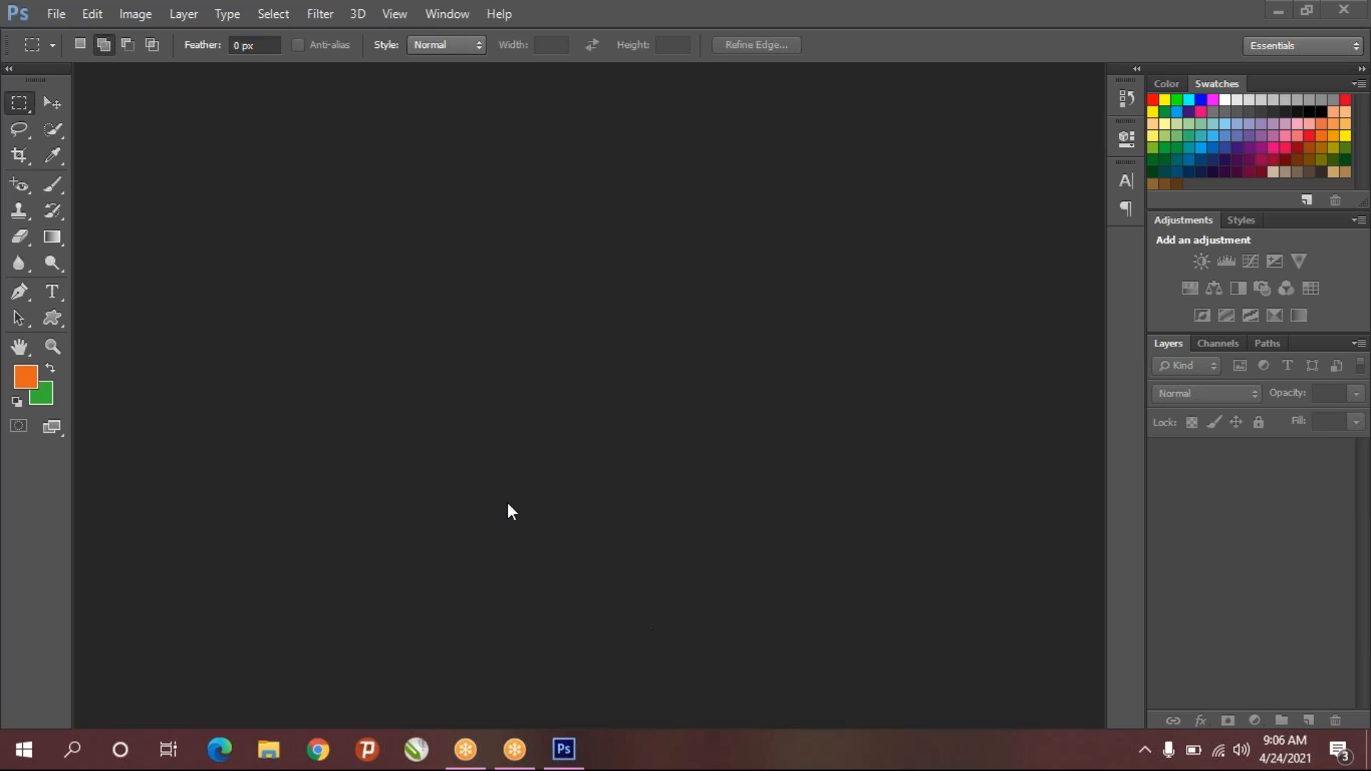
- Create a new document 14 inches wide and 8 inches high at 300 pixels/inch
left_click(57, 12)
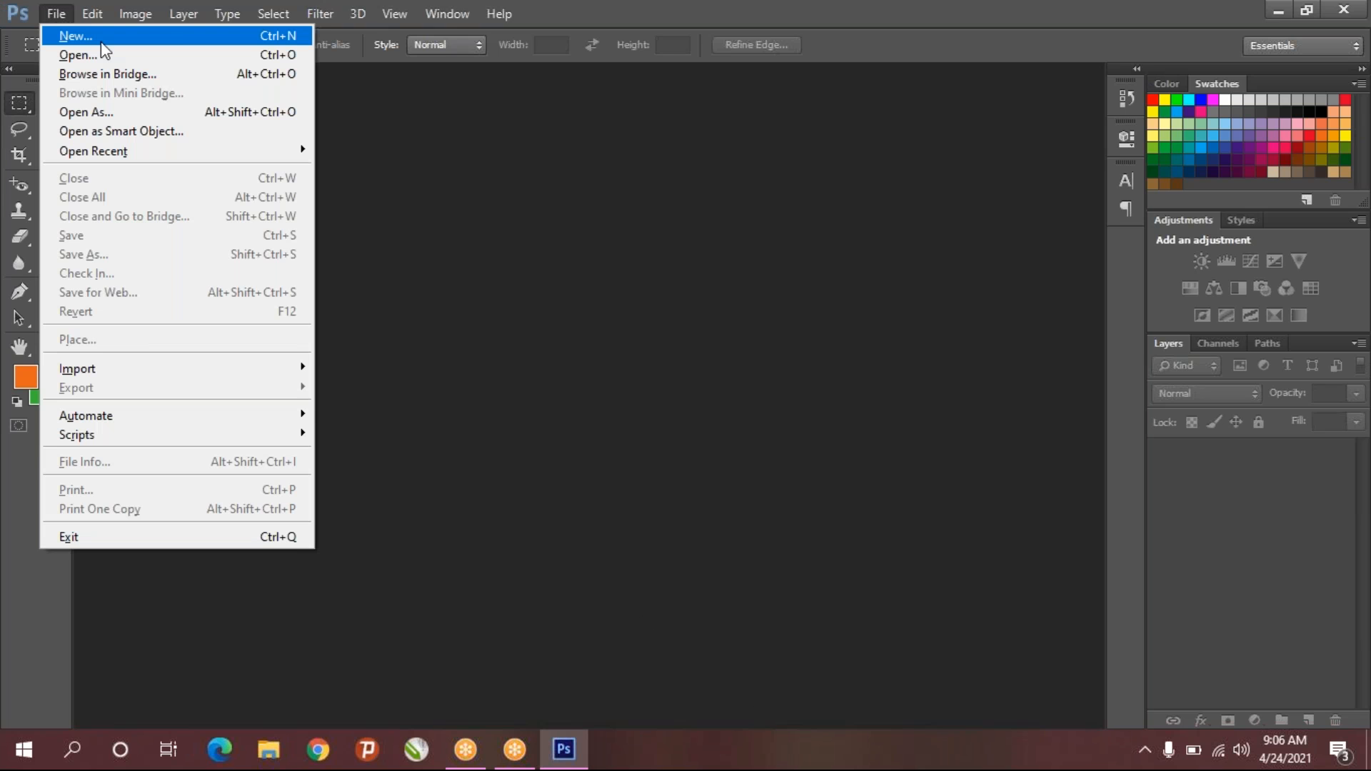
left_click(101, 40)
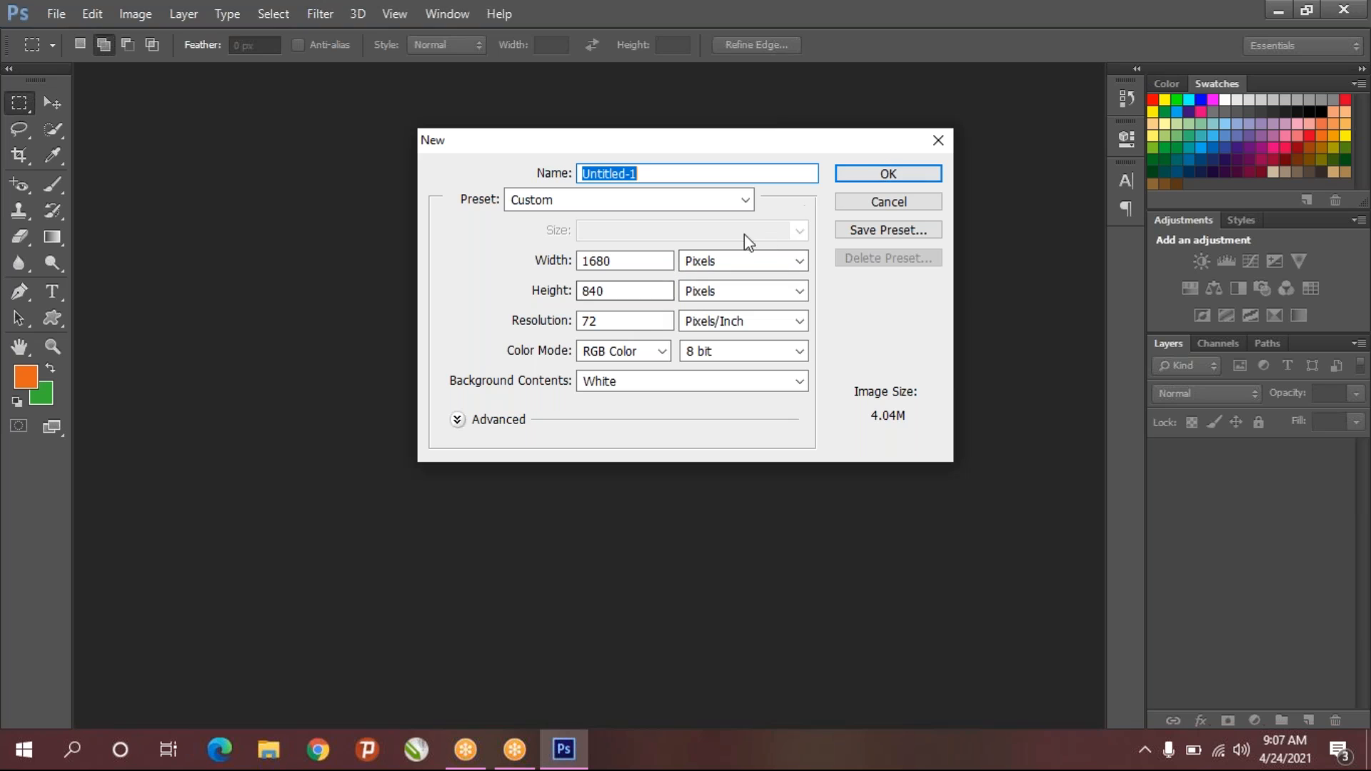
left_click(718, 265)
left_click(717, 296)
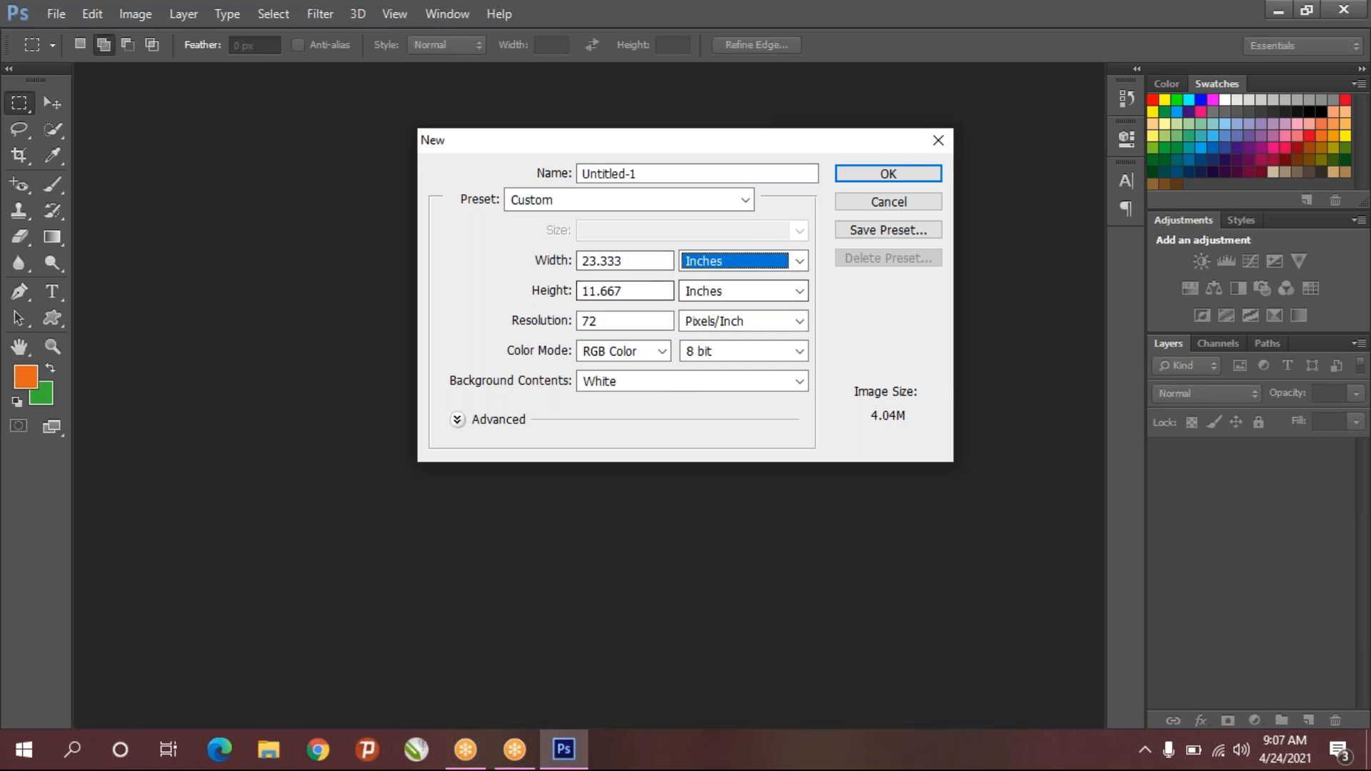
left_click_drag(639, 263, 507, 247)
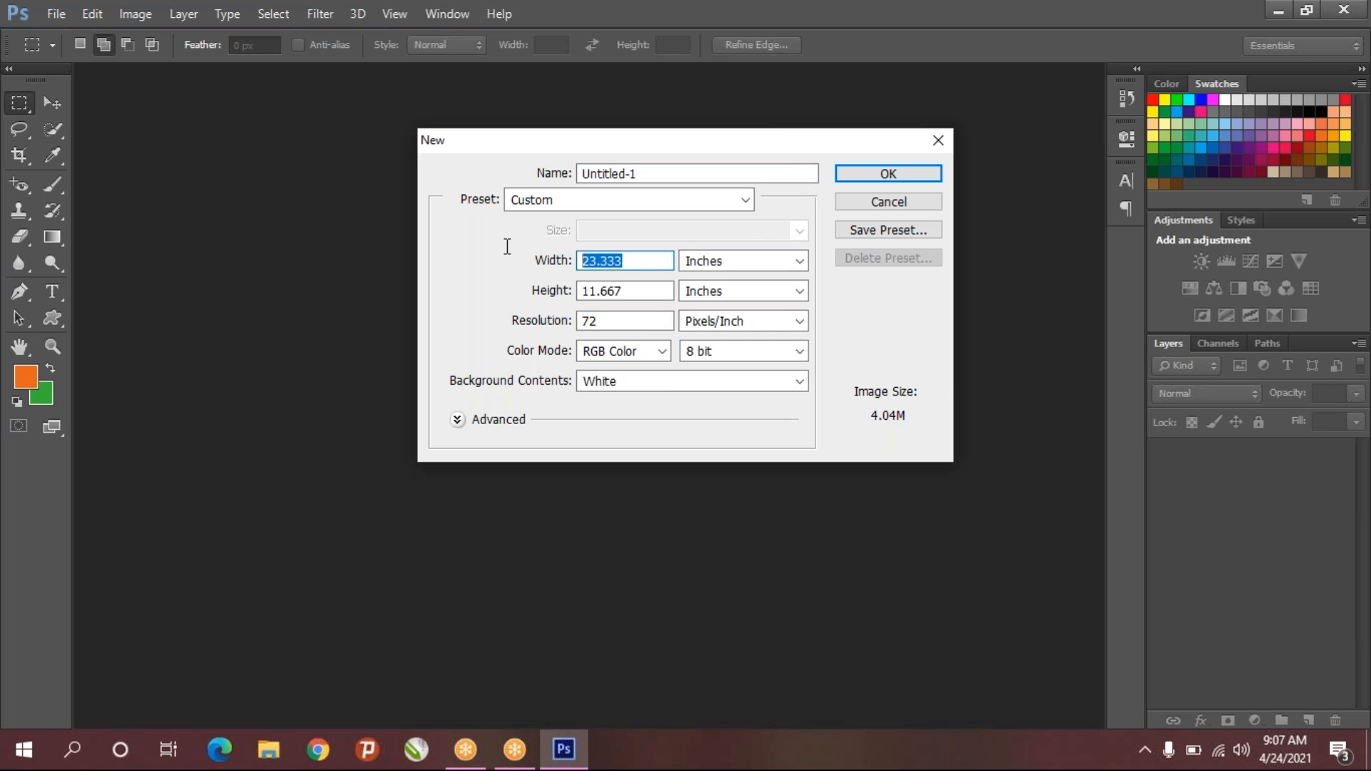
type("14")
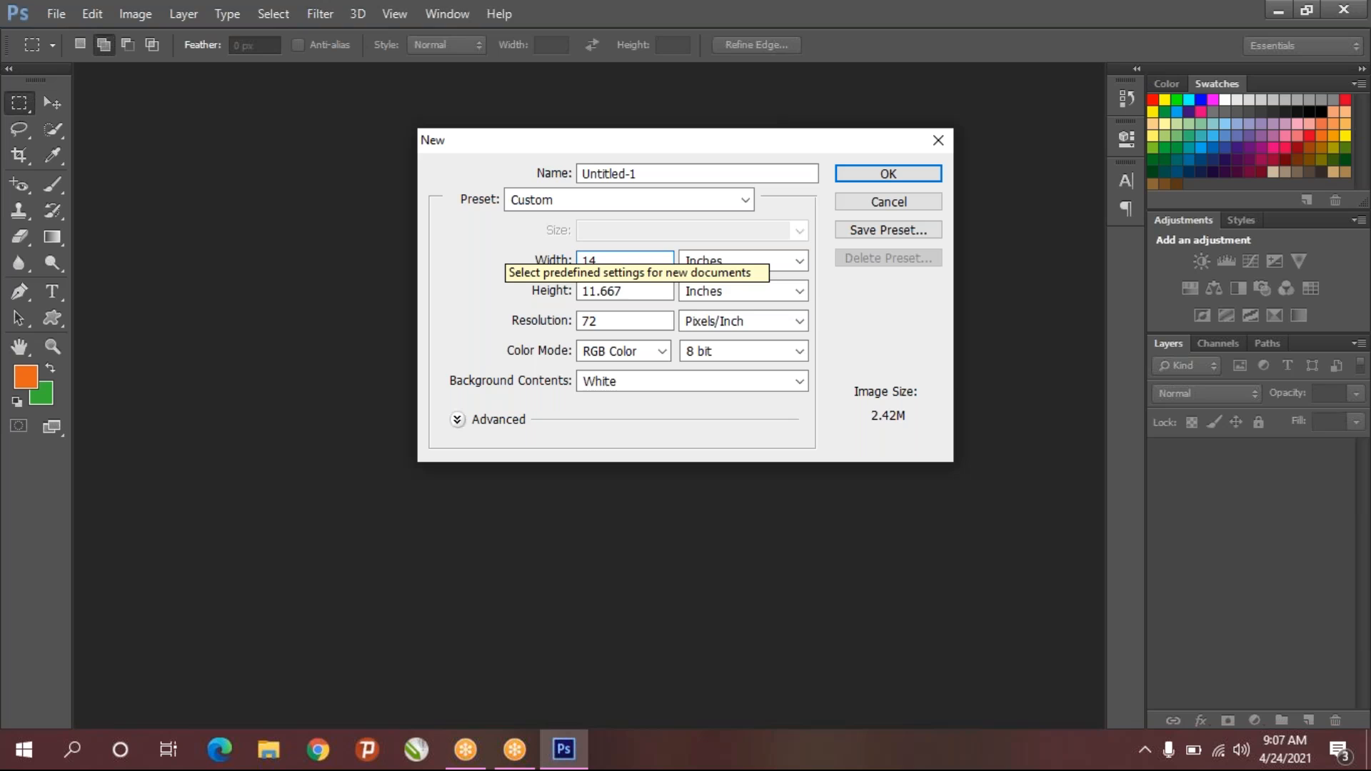
left_click_drag(643, 293, 509, 286)
type("8")
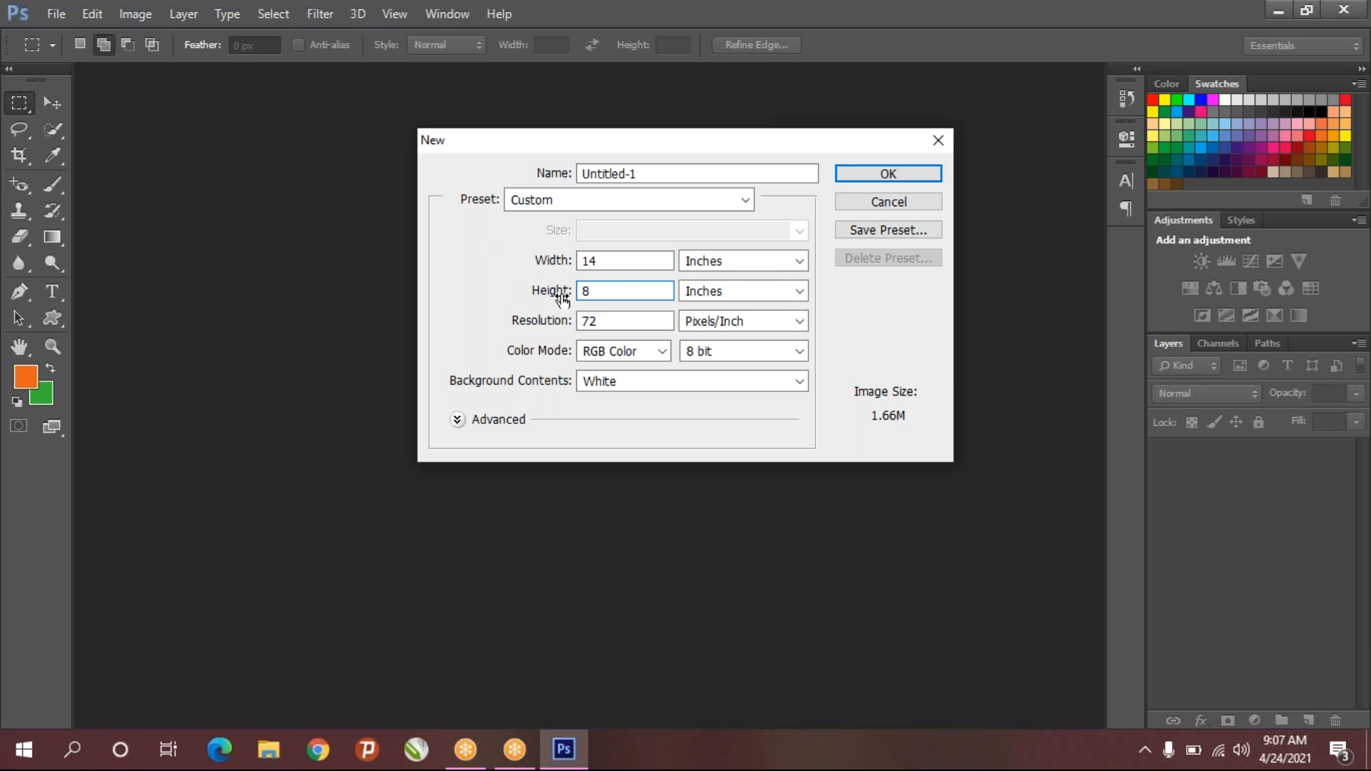
left_click_drag(609, 319, 528, 317)
type("300")
left_click(870, 183)
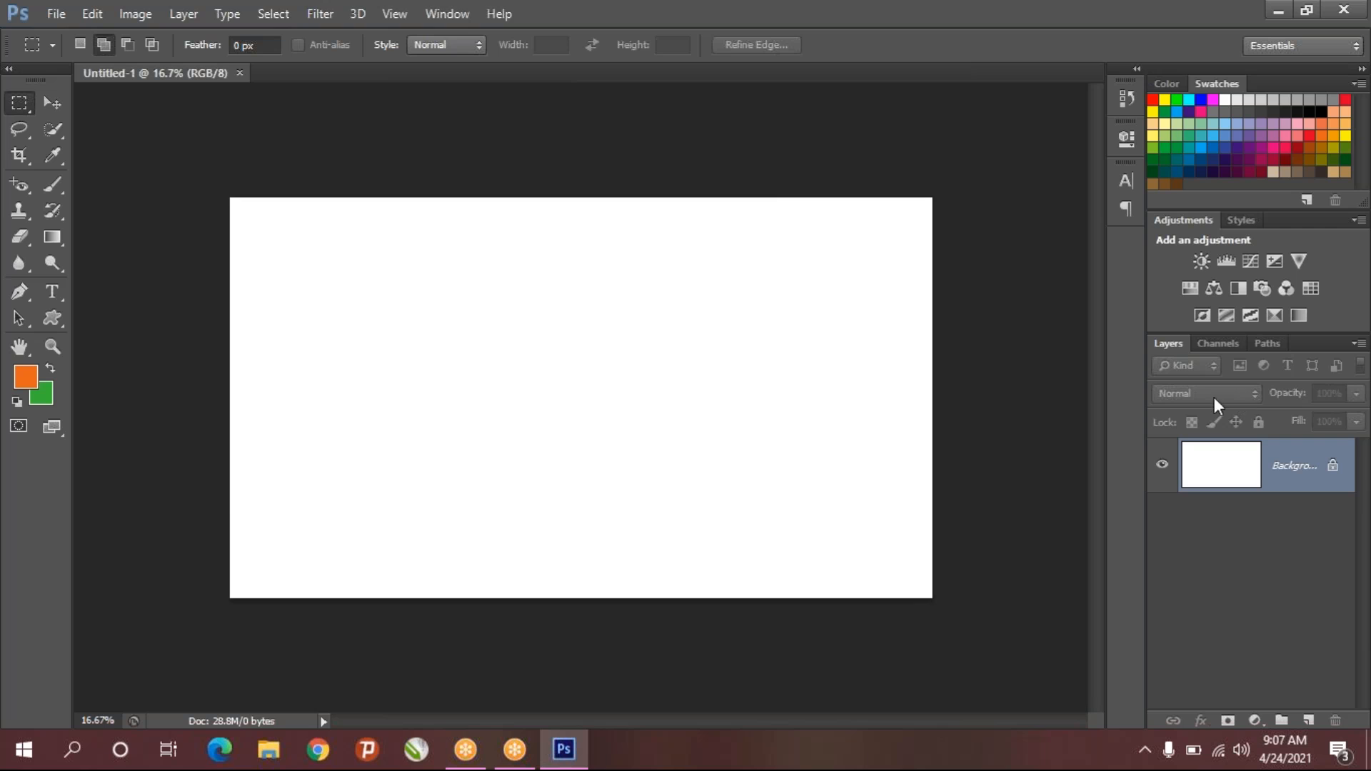
left_click(20, 291)
left_click(51, 101)
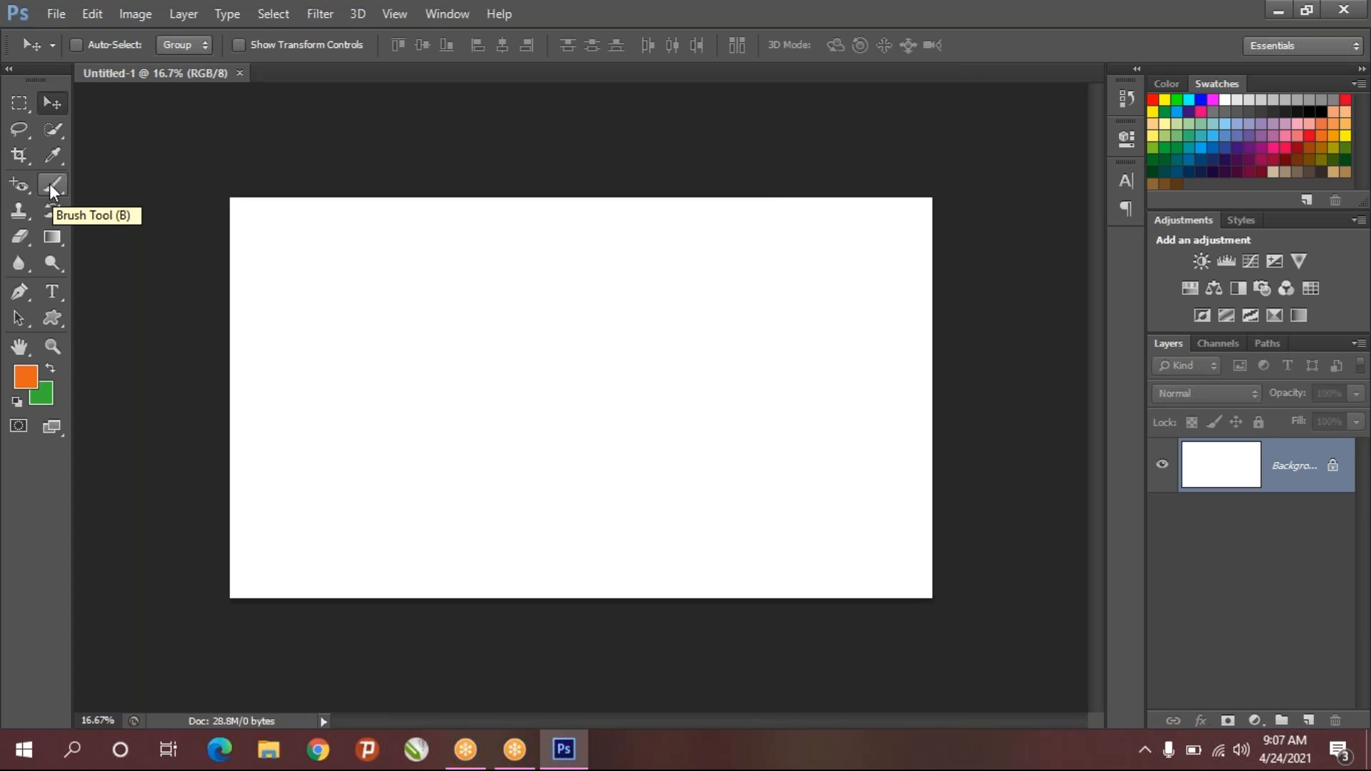
left_click_drag(24, 293, 76, 284)
left_click(86, 291)
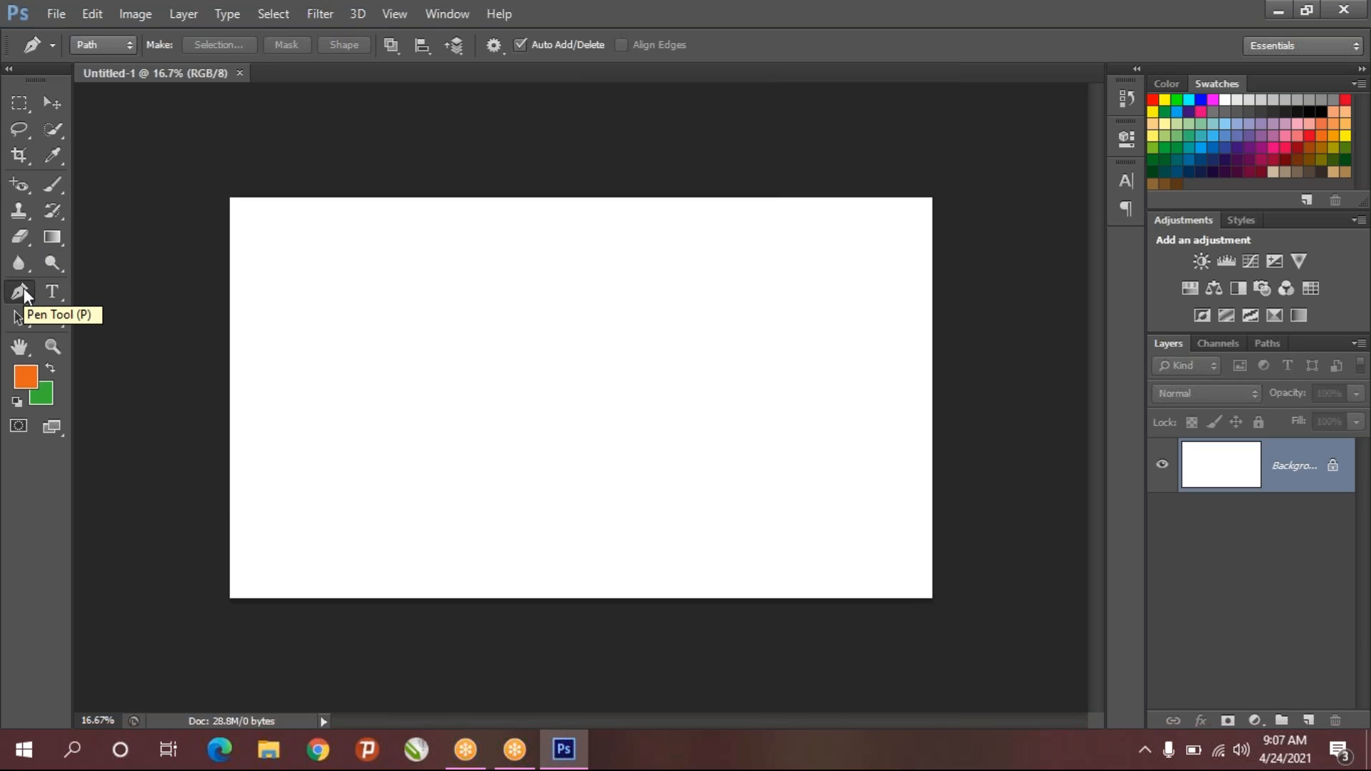
left_click_drag(27, 289, 81, 290)
left_click_drag(30, 301, 104, 292)
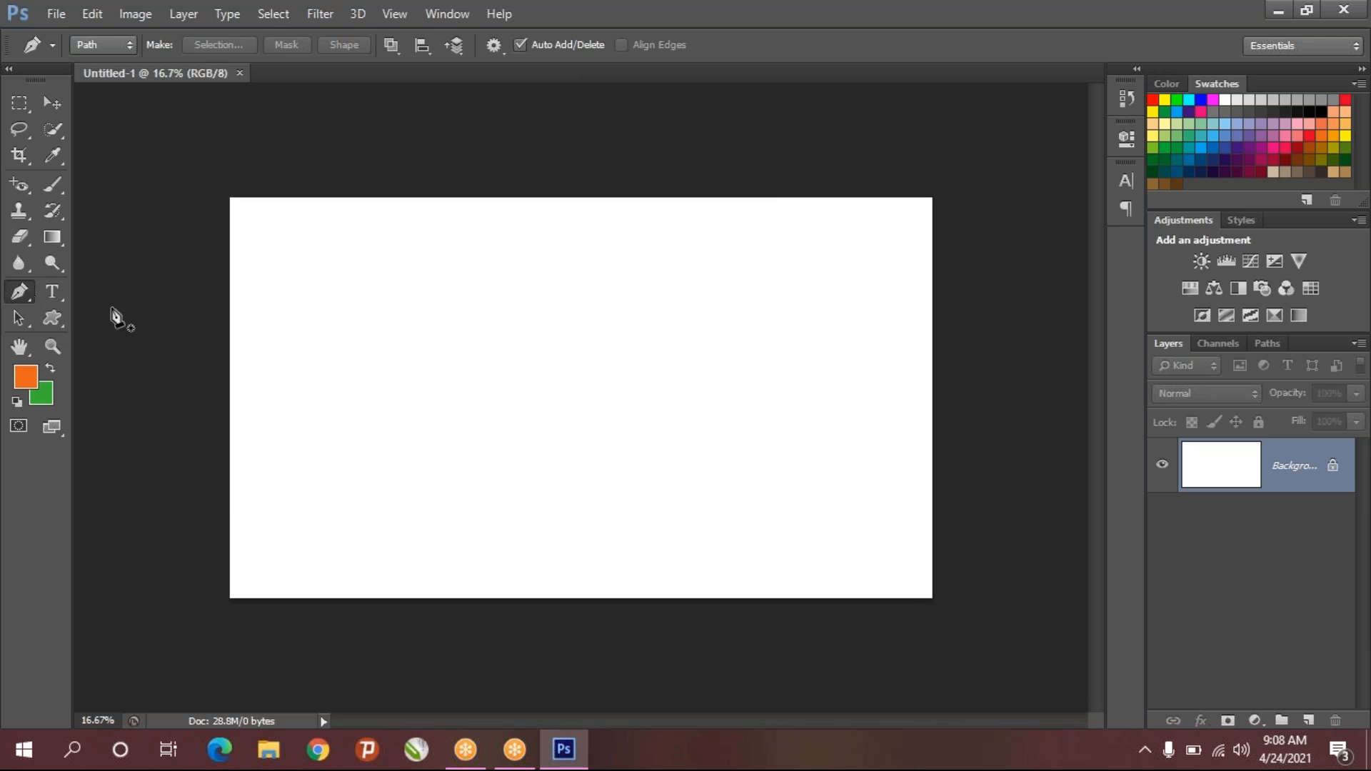
- Add the text "A" in the lower-left part of the canvas
left_click(53, 291)
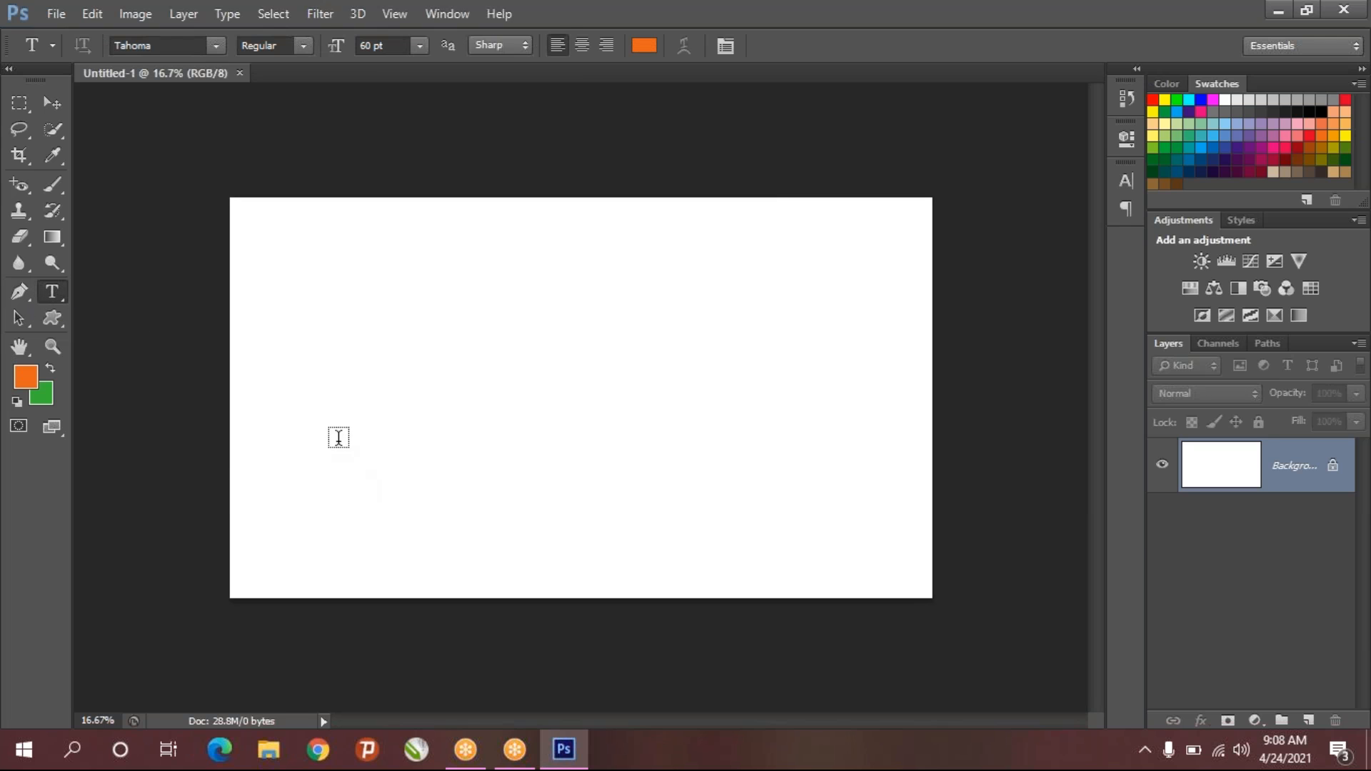
left_click(337, 437)
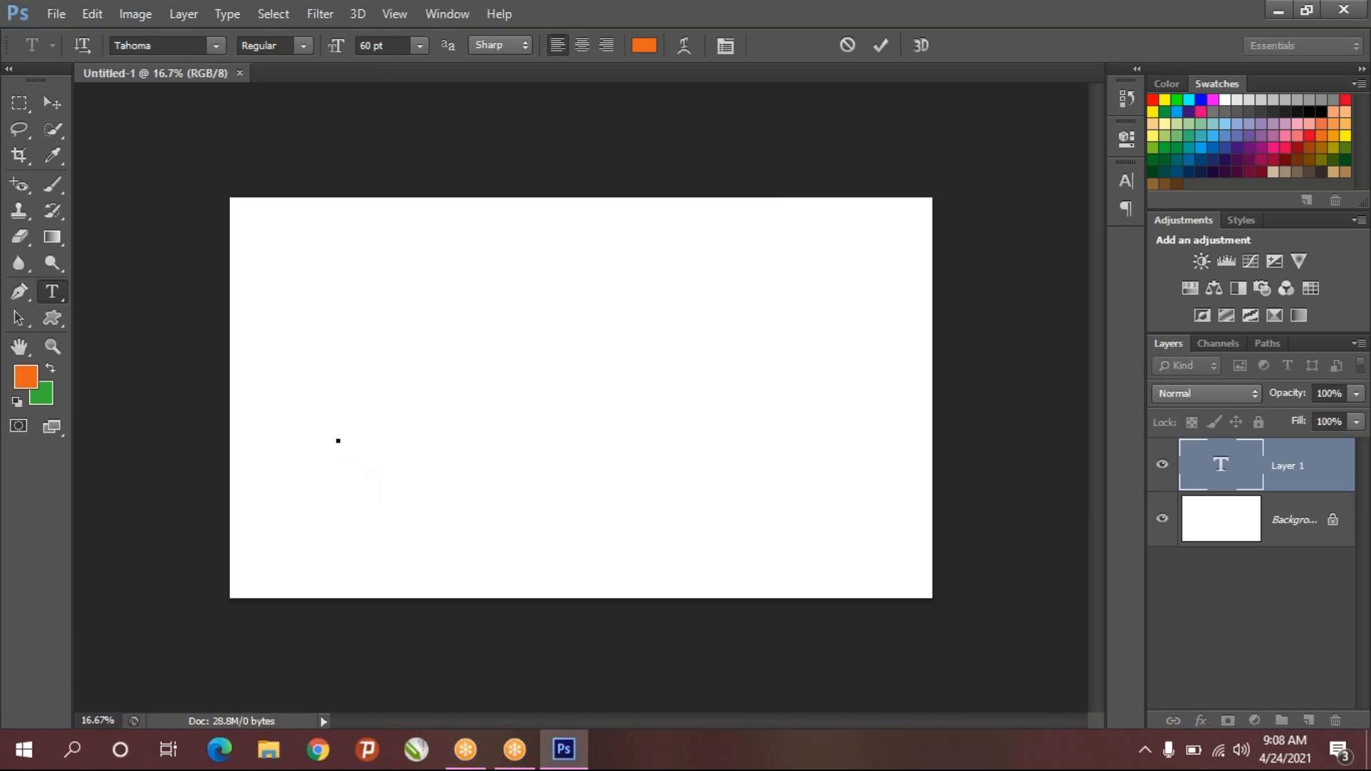
type("A")
left_click(60, 102)
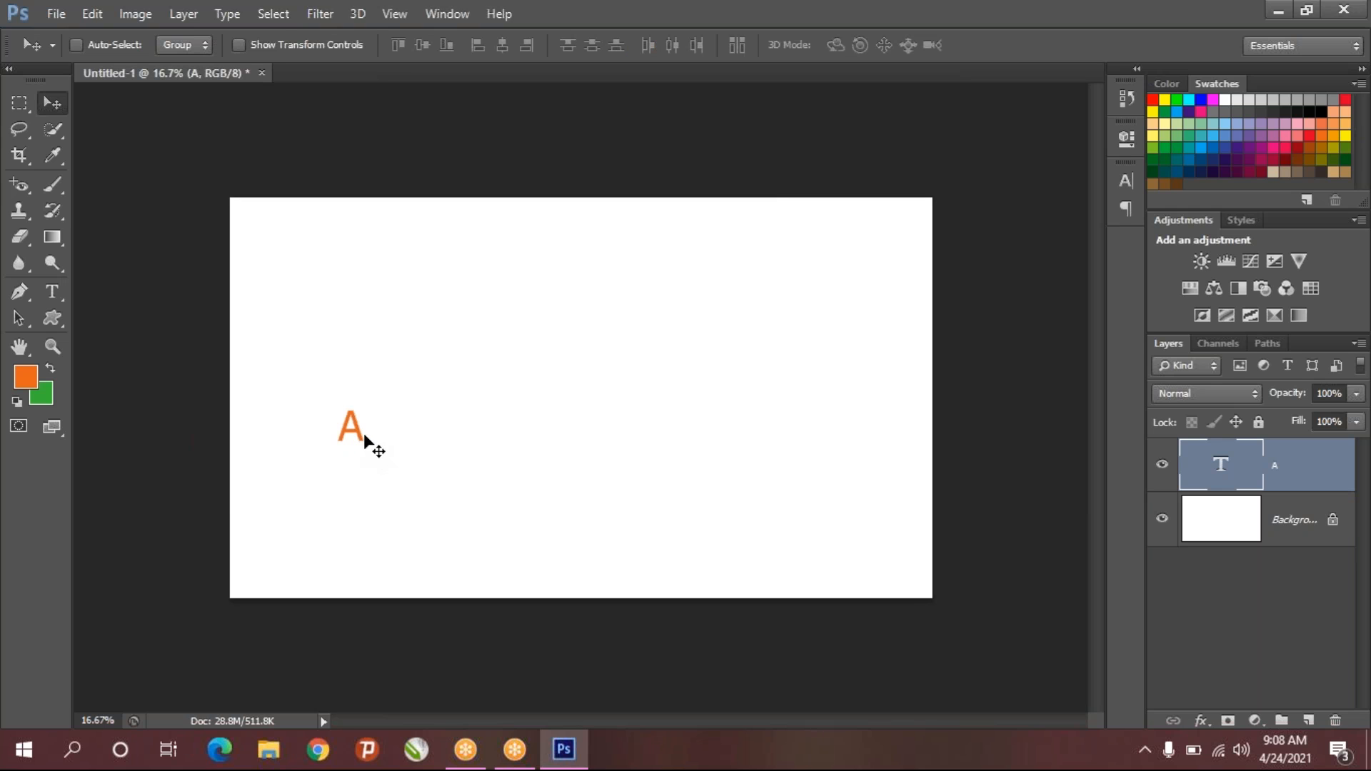
- Duplicate the letter A to the right side of the canvas and change the copy's text to "B"
left_click_drag(355, 435, 748, 443)
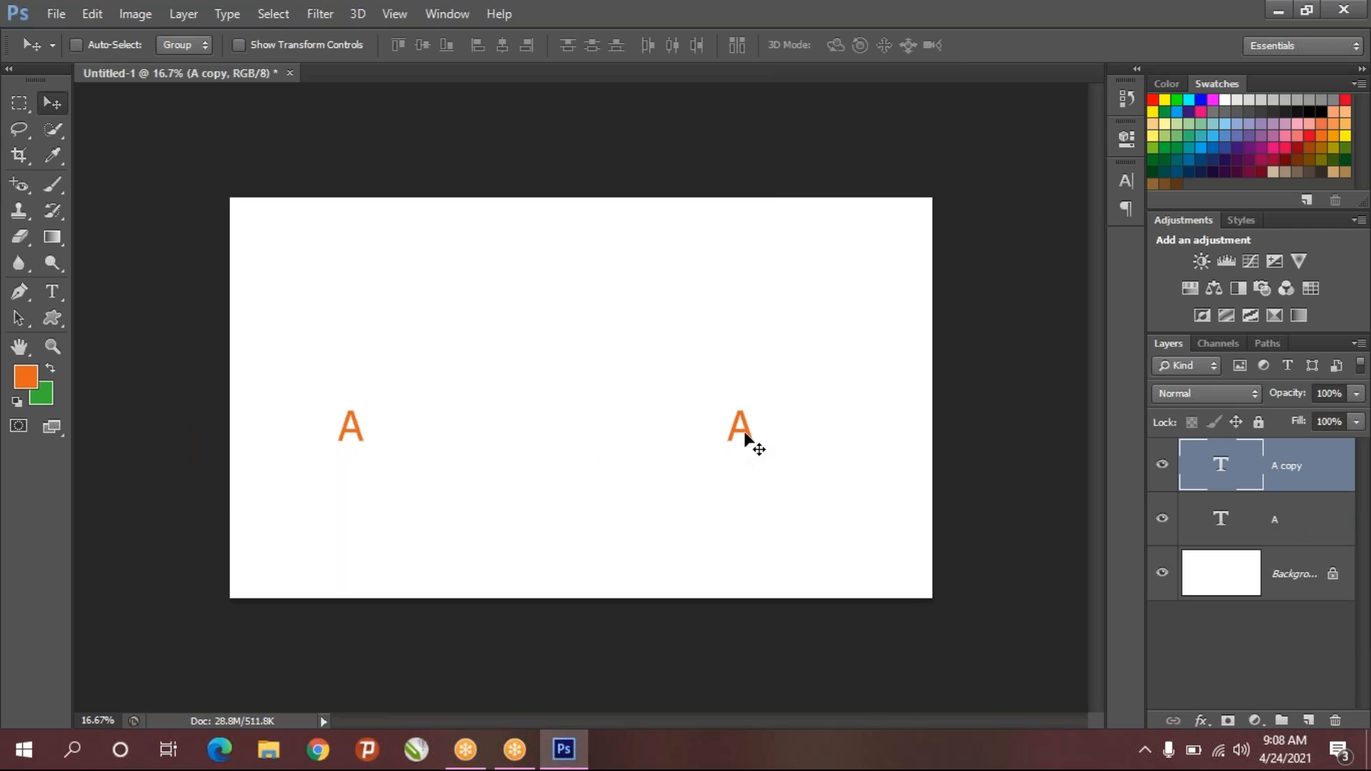
left_click(52, 295)
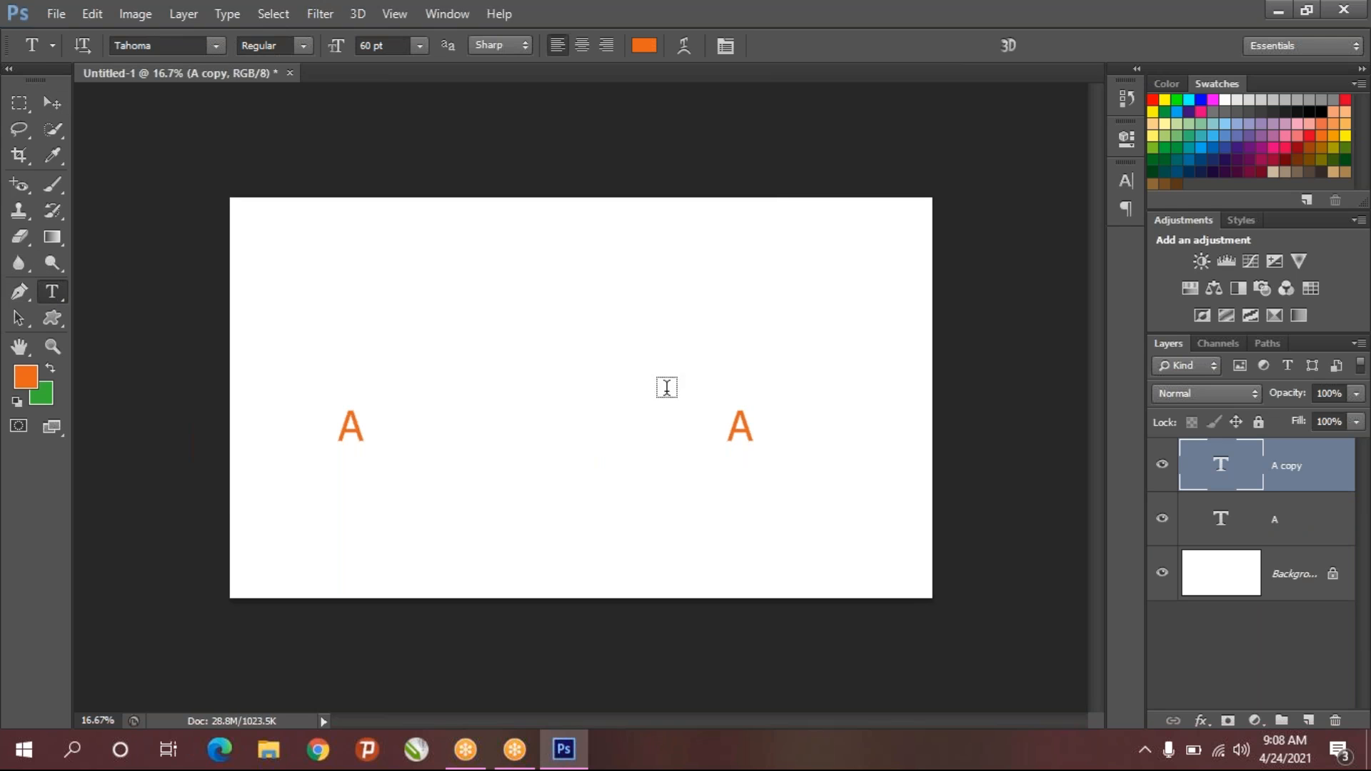
left_click(747, 428)
key("Left")
key("Delete")
type("B")
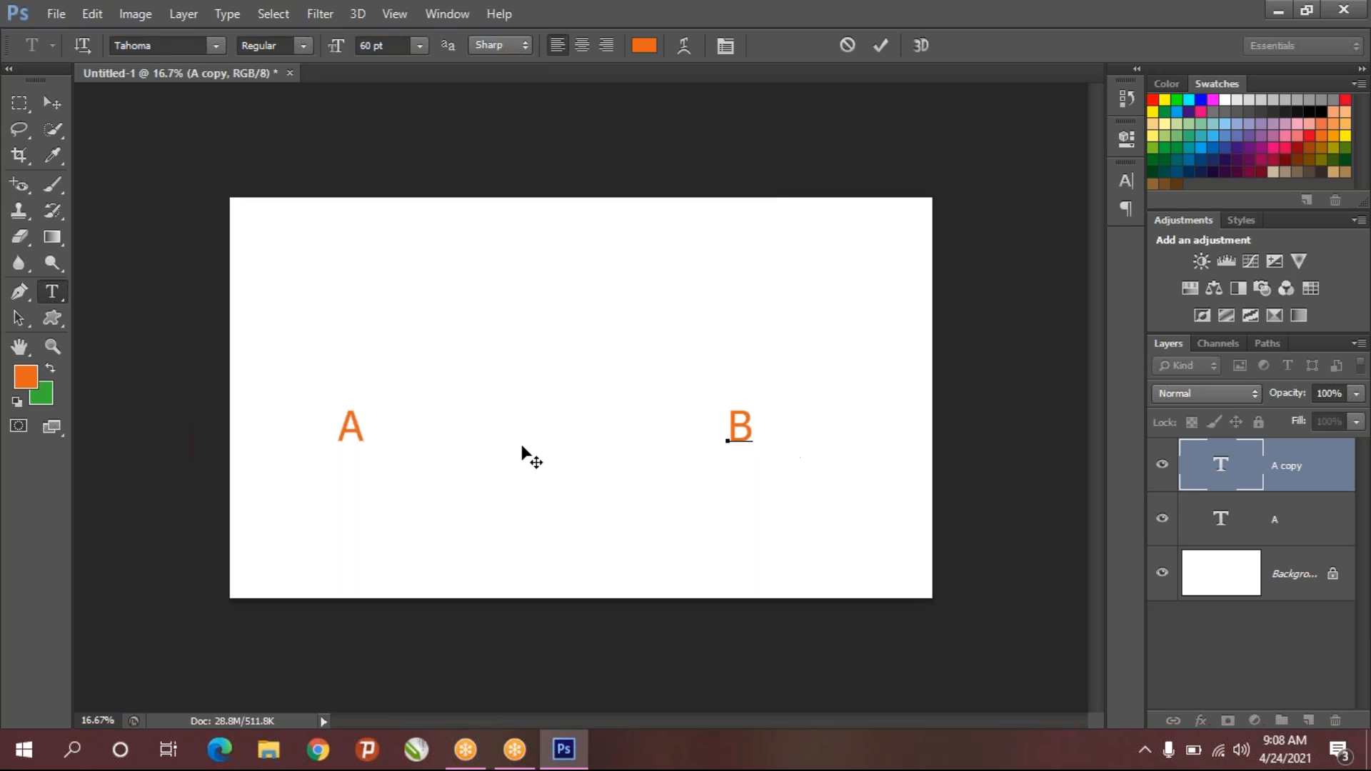
left_click(52, 102)
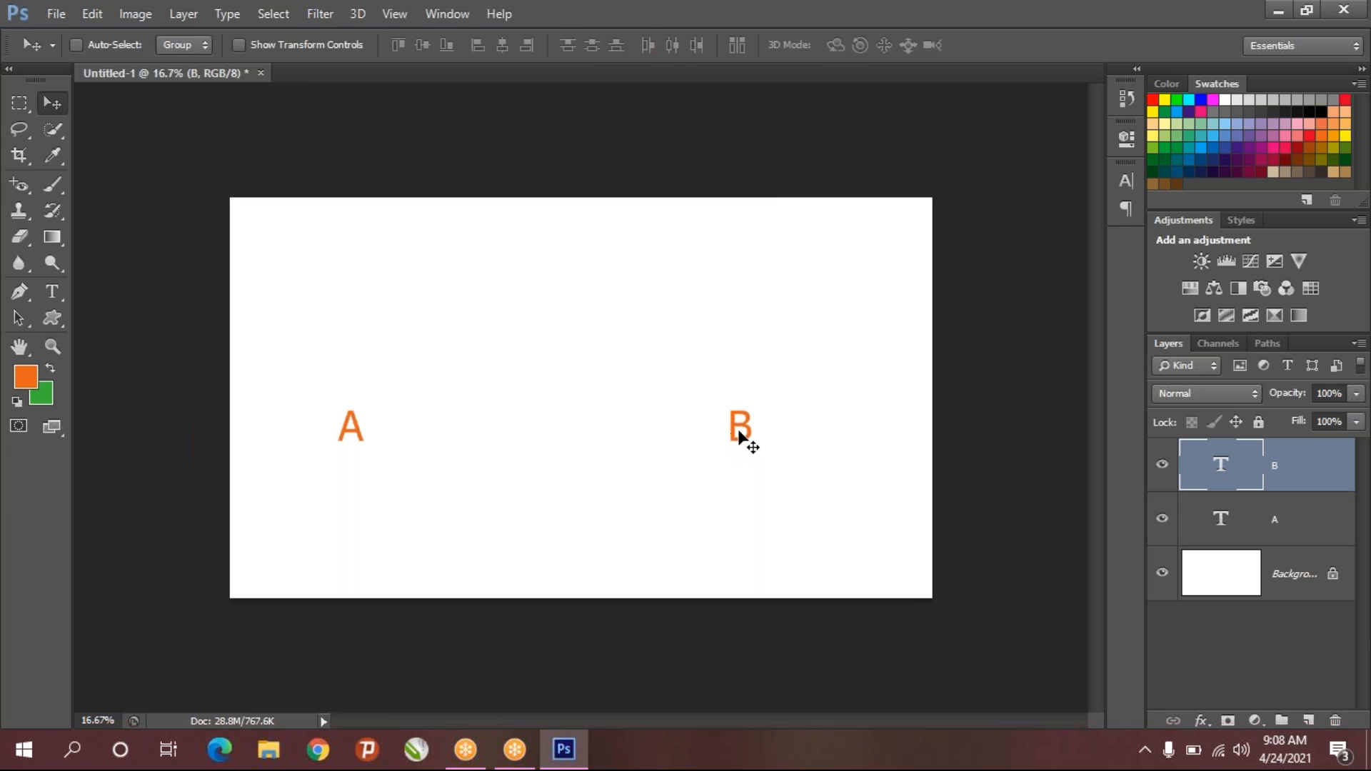
- Move the letters B and A lower on the canvas so they sit level with each other
left_click_drag(743, 428, 758, 502)
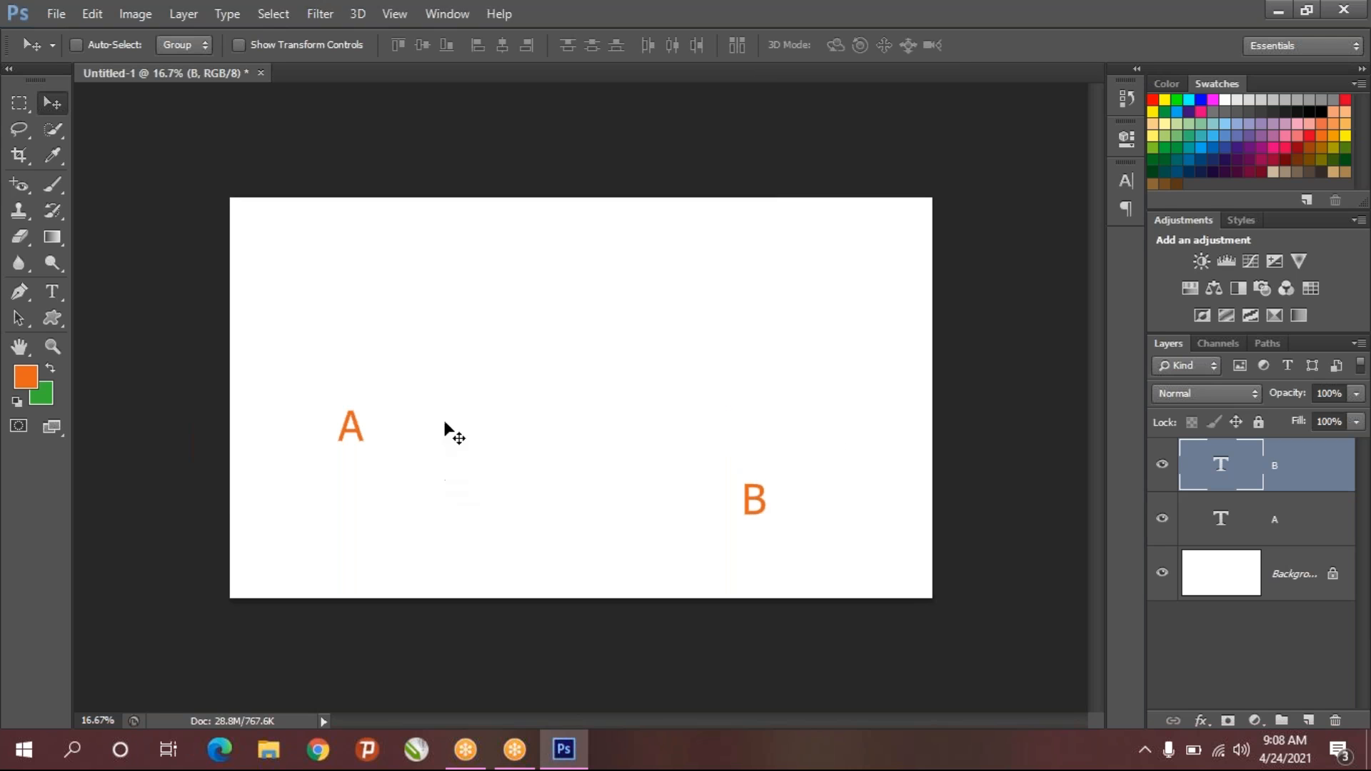
mouse_move(361, 437)
left_mouse_down()
mouse_move(362, 478)
mouse_move(361, 426)
left_mouse_up()
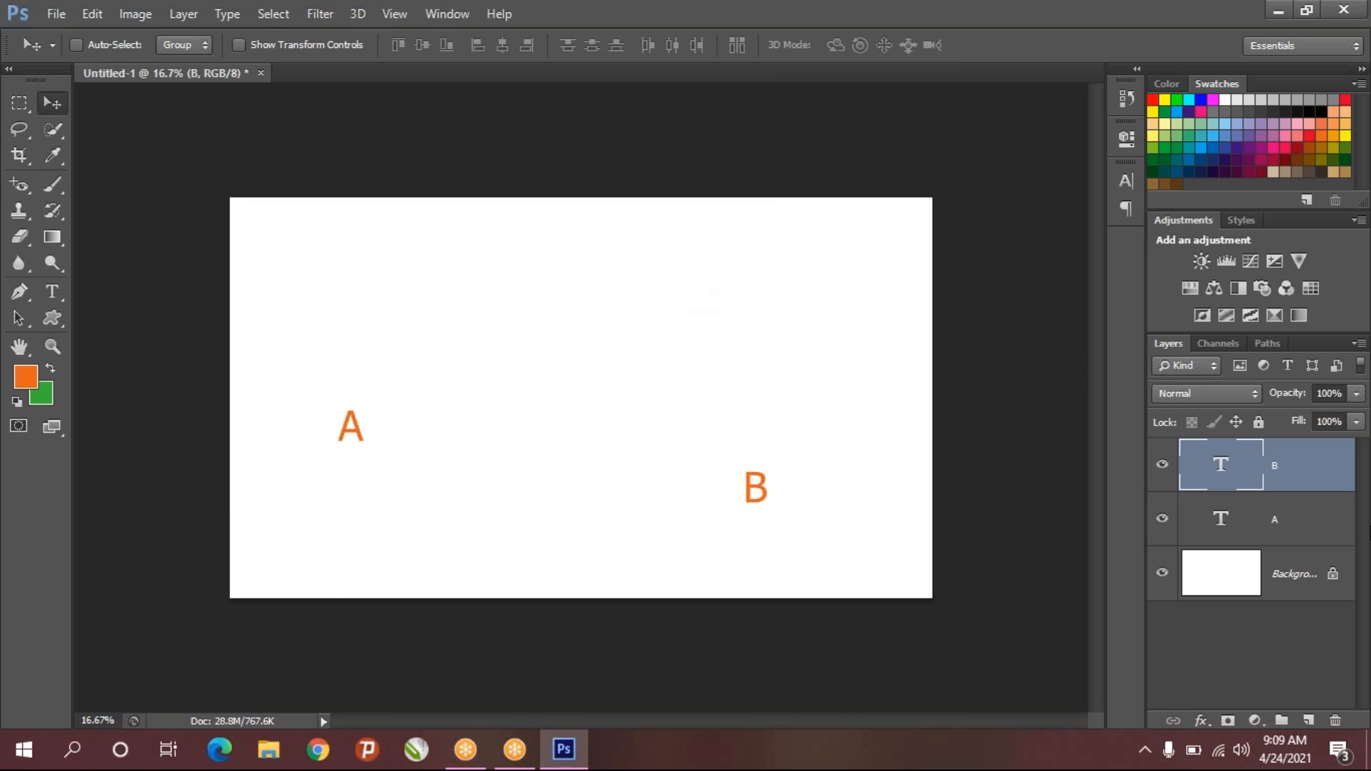
left_click(1212, 518)
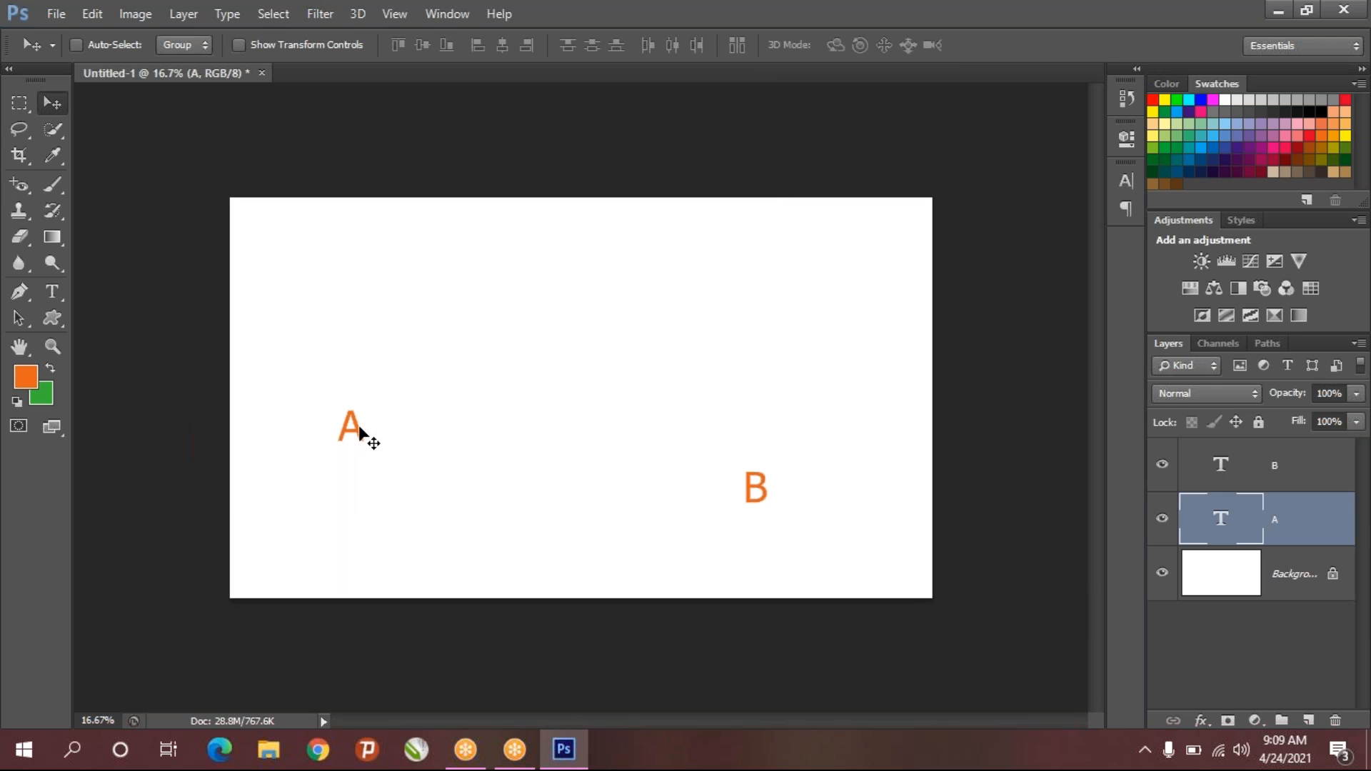
left_click_drag(358, 437, 365, 490)
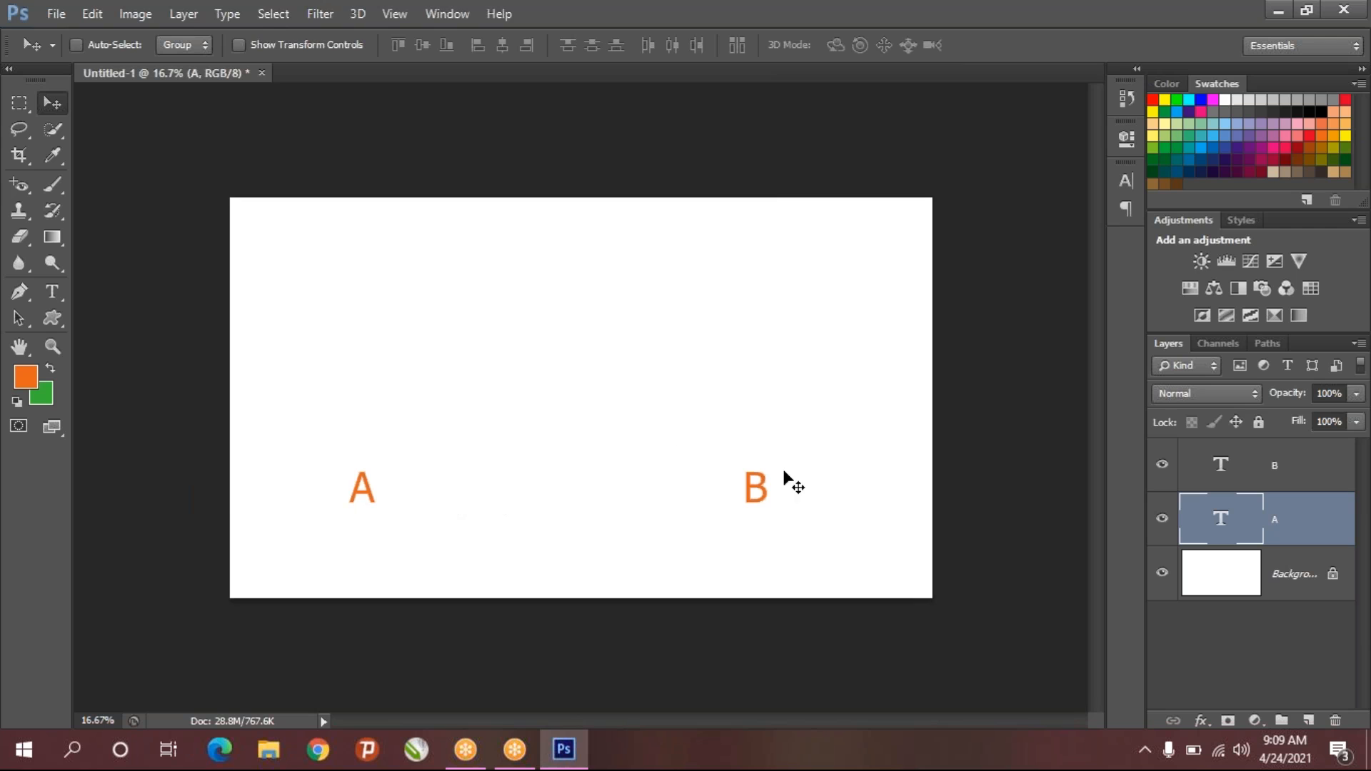
- Draw a closed triangular path with the Pen tool, with base corners above A and B and an apex near the canvas's upper edge
left_click(20, 293)
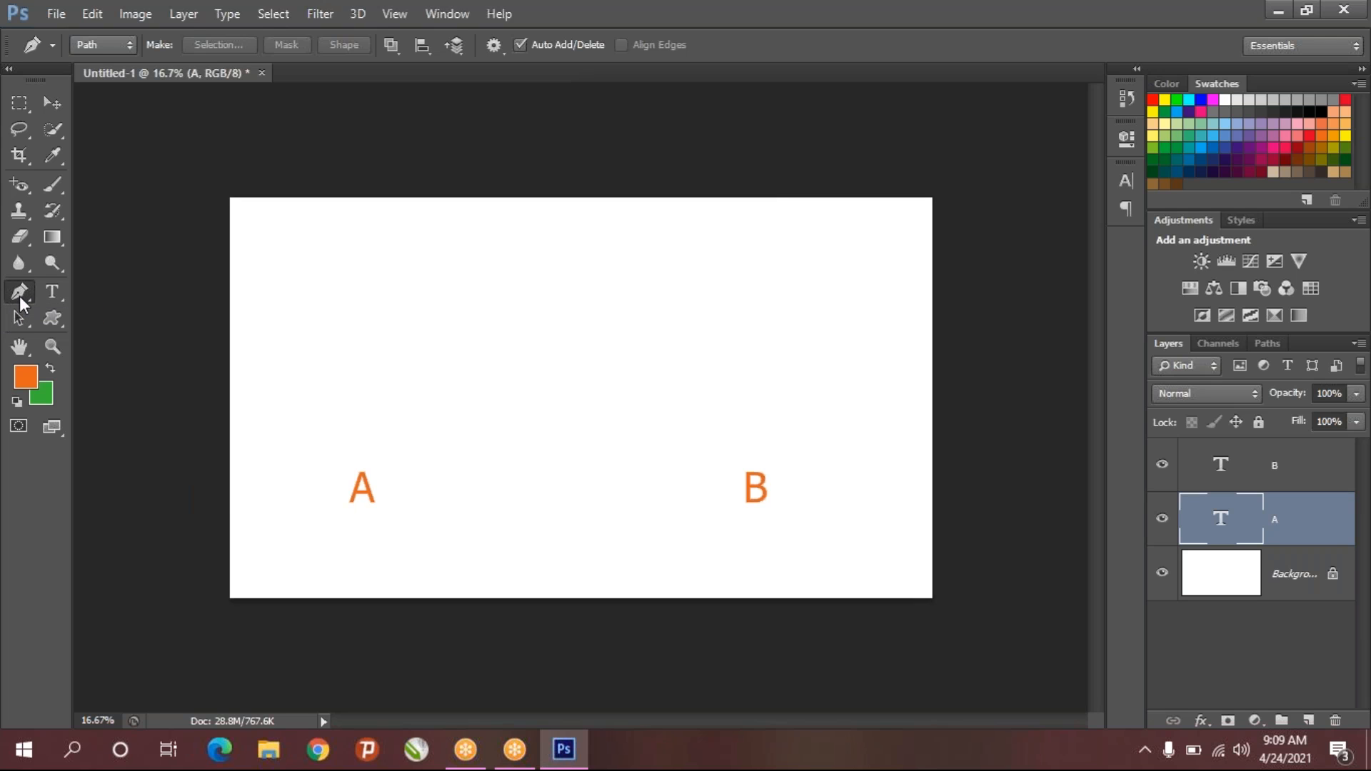
left_click(21, 303)
left_click(100, 284)
left_click(360, 457)
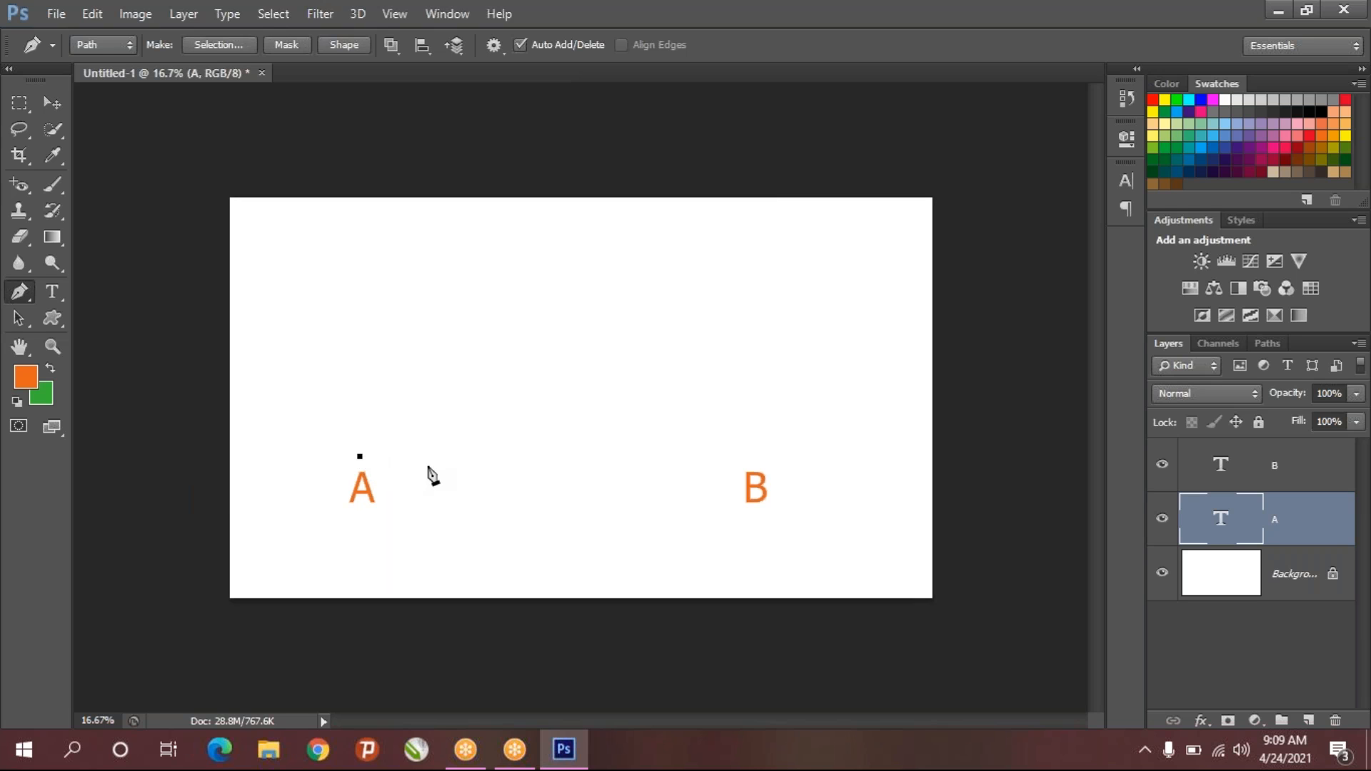
left_click(754, 454)
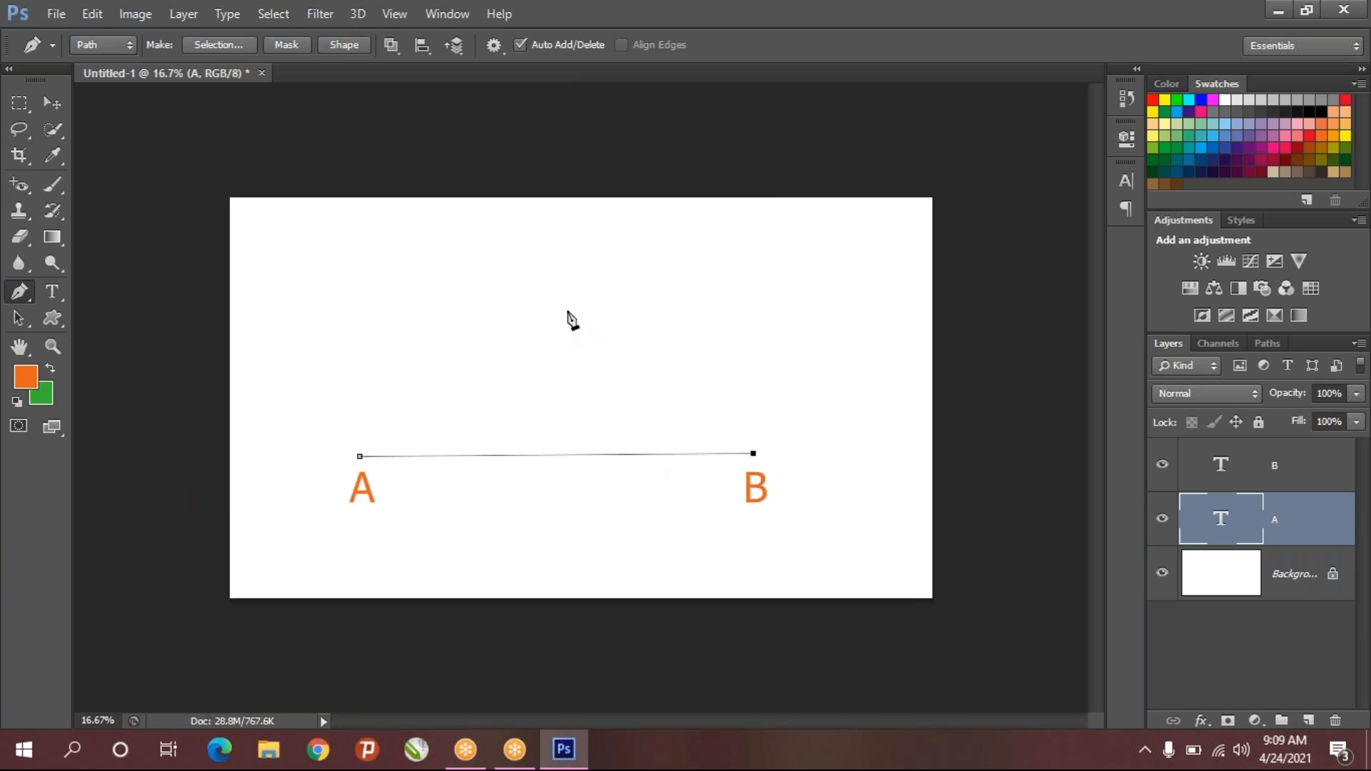
left_click(546, 250)
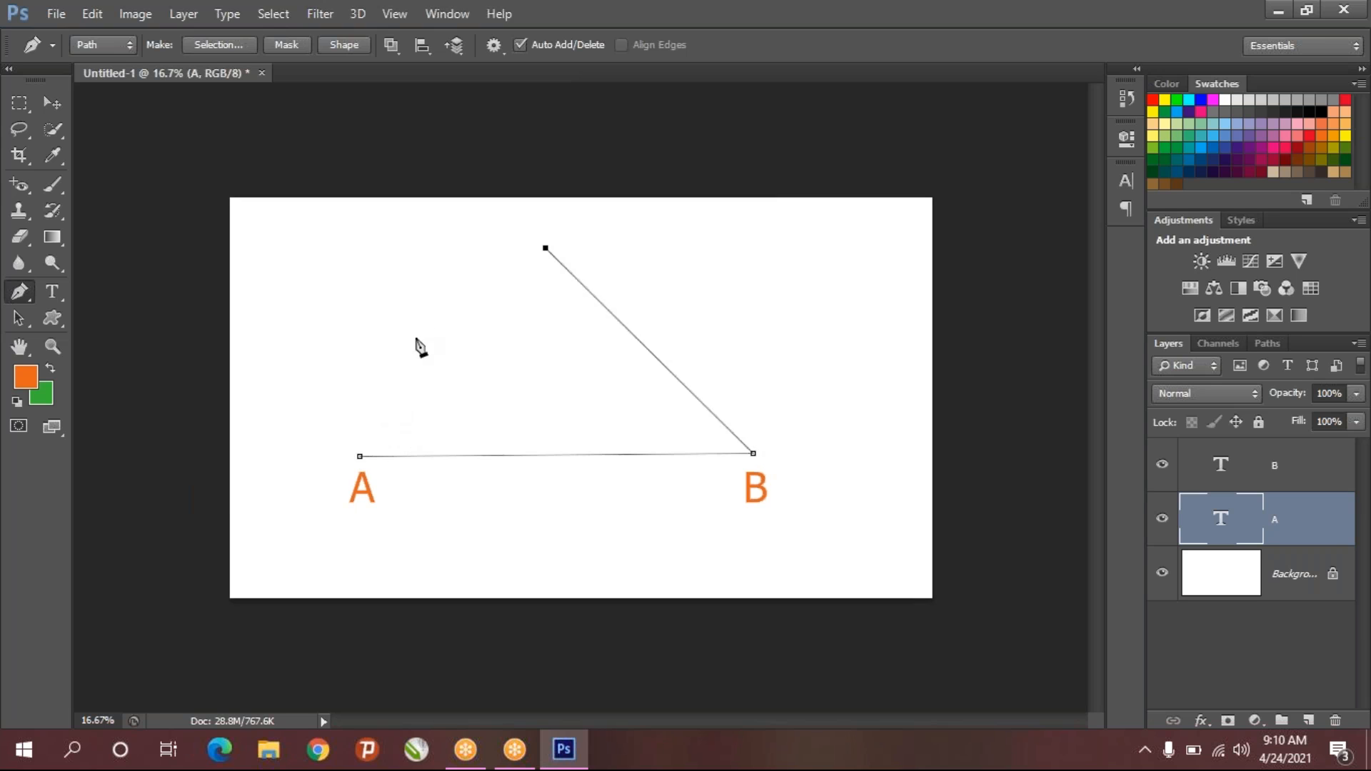
left_click(360, 457)
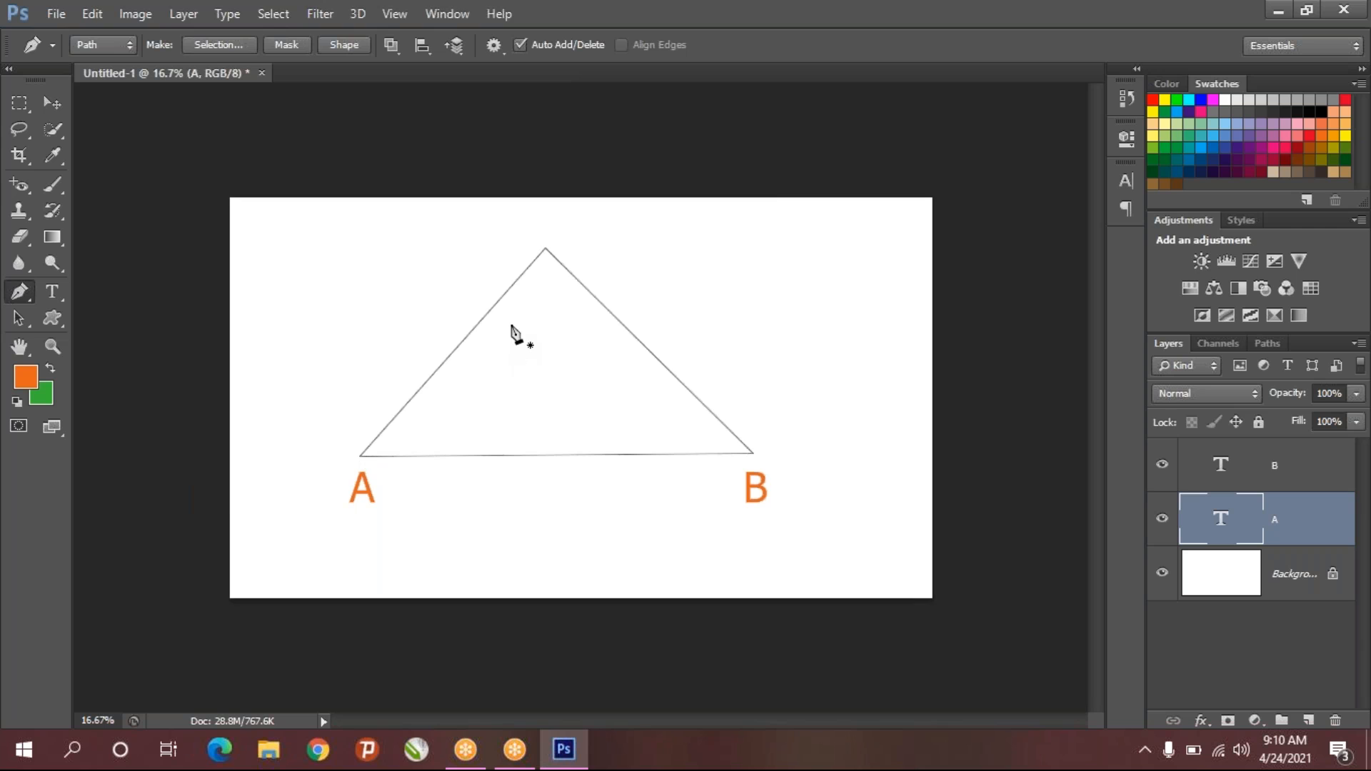
- Undo the whole triangular path, including its starting anchor above A
key("ctrl+alt+z")
key("ctrl+alt+z")
key("ctrl+alt+z")
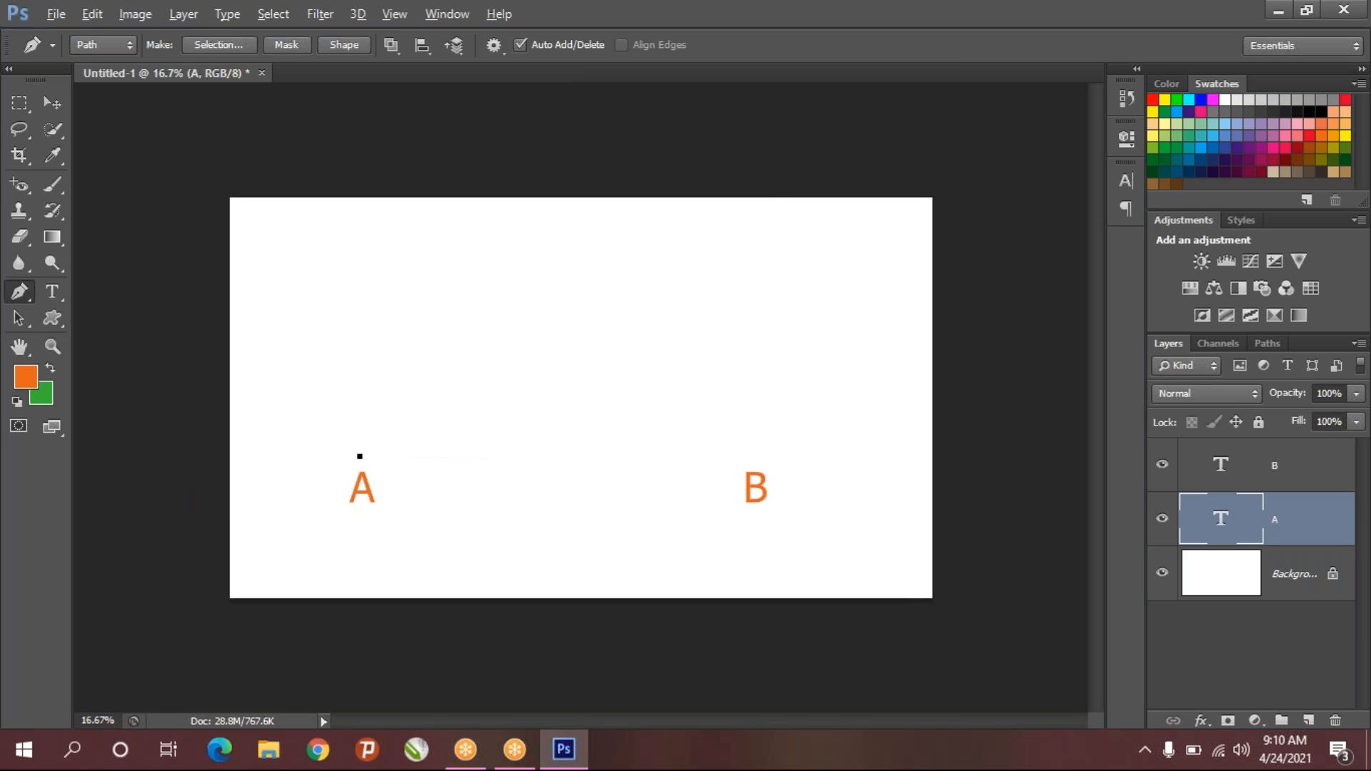
key("ctrl+alt+z")
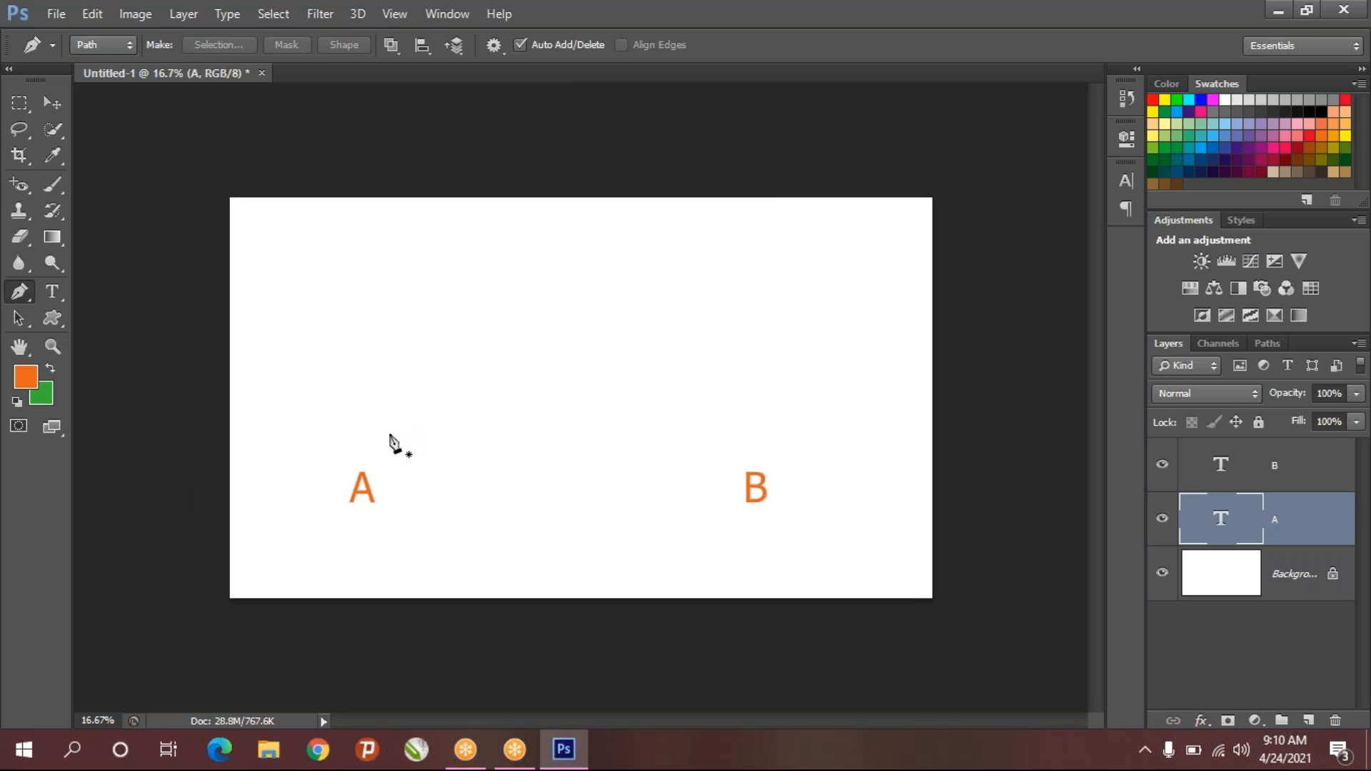
- Draw a closed four-sided path from above A to above B, through two upper points and back to the start
left_click(361, 463)
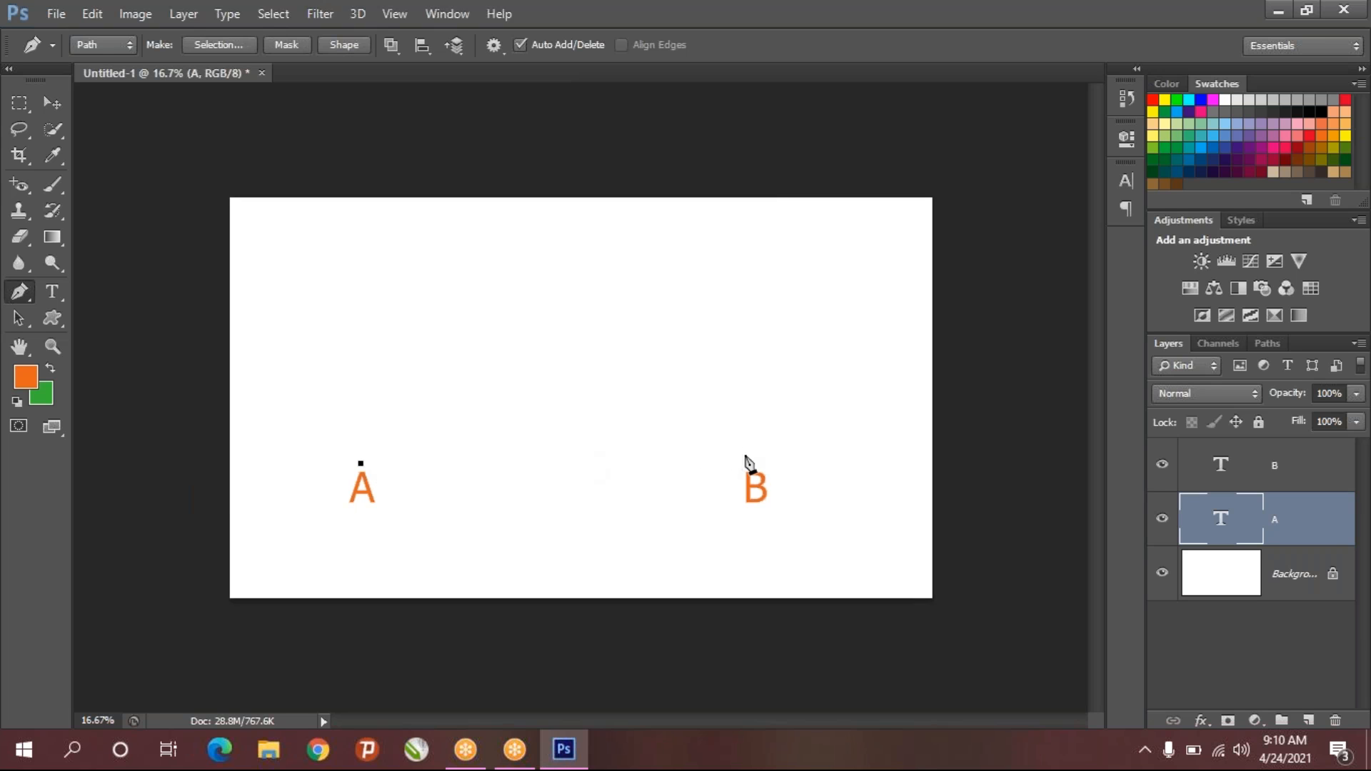
left_click(756, 462)
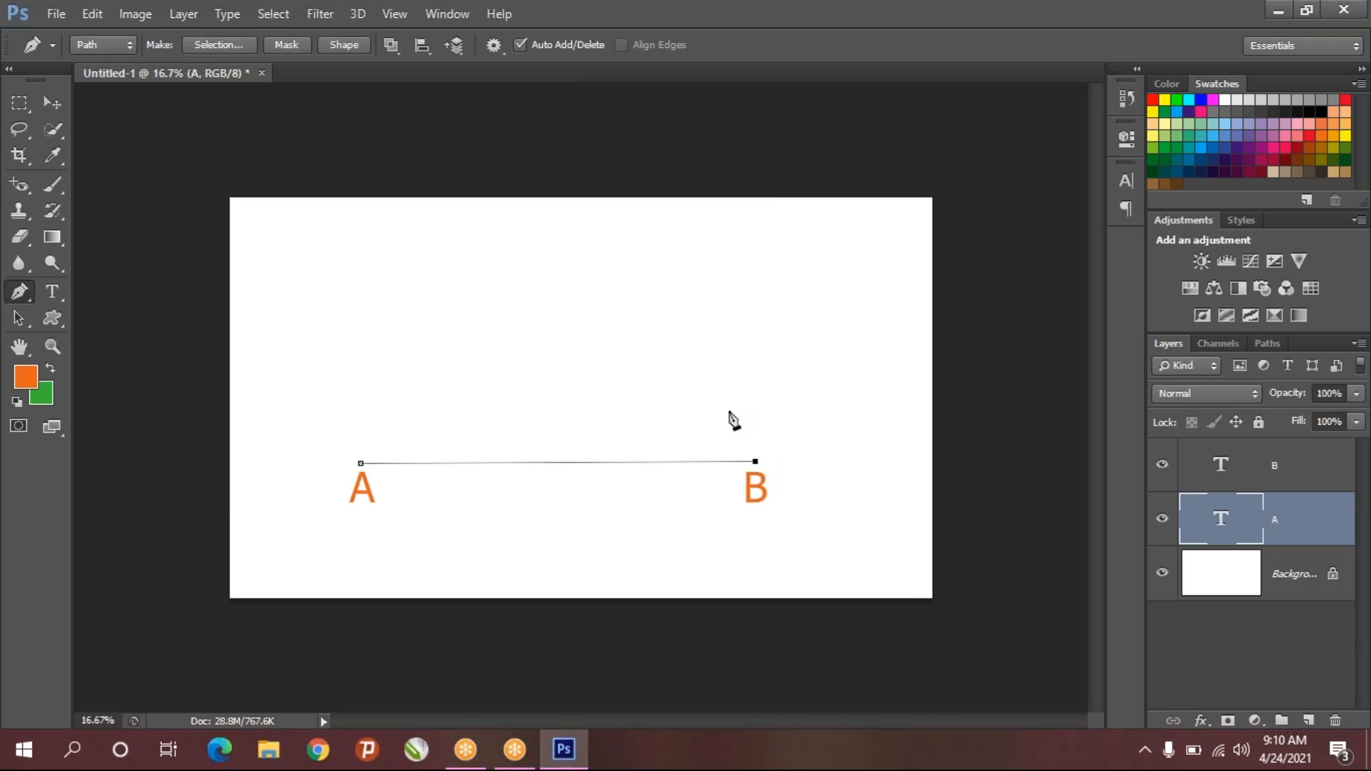
left_click(560, 261)
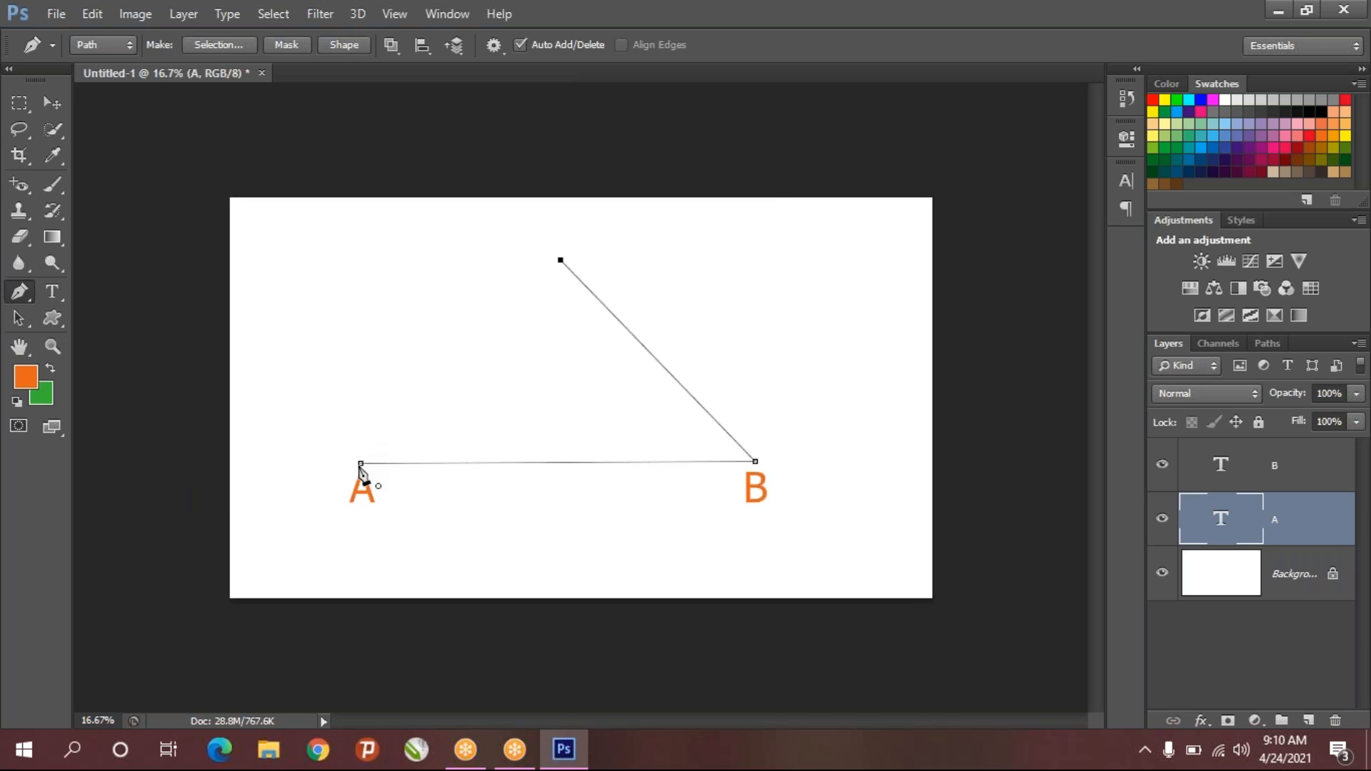
left_click(387, 301)
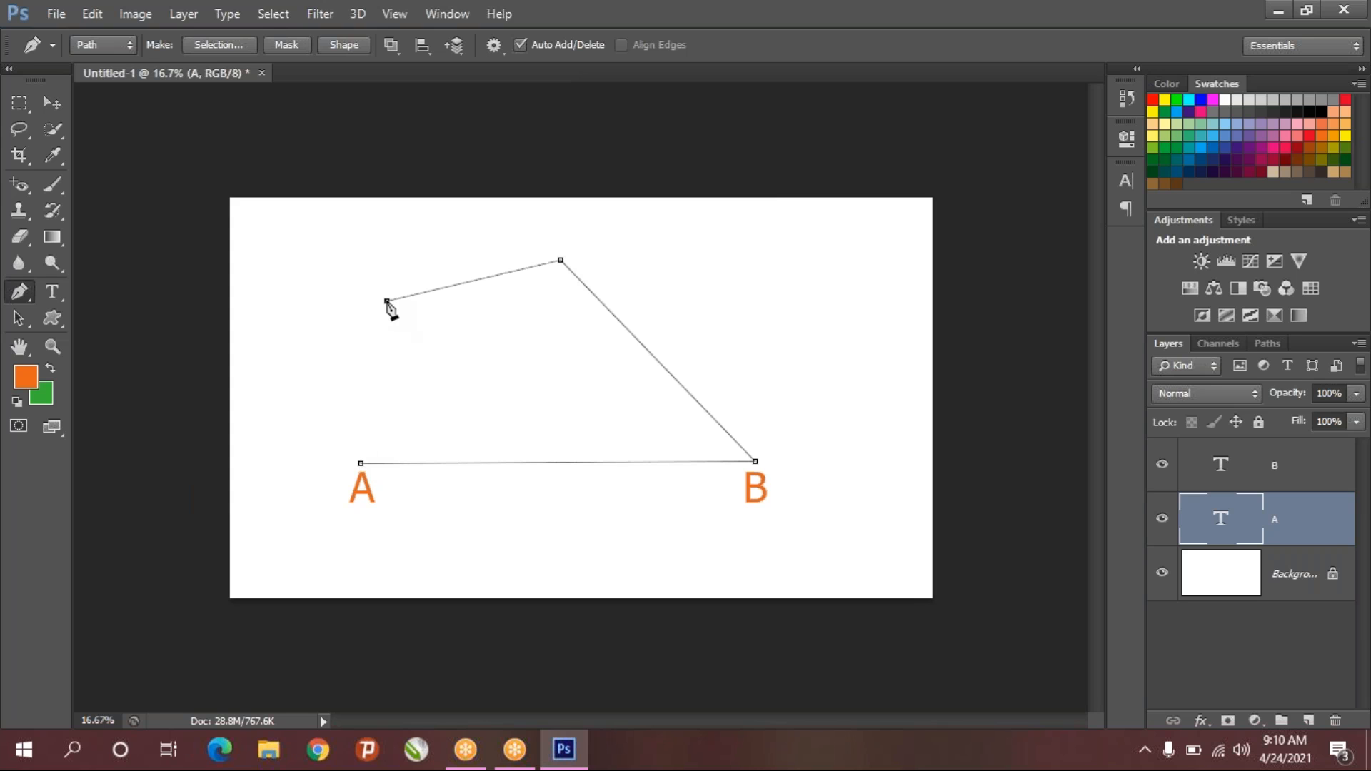
left_click(363, 465)
- Undo all anchor points of the four-sided path
key("ctrl+alt+z")
key("ctrl+alt+z")
key("ctrl+alt+z")
key("ctrl+alt+z")
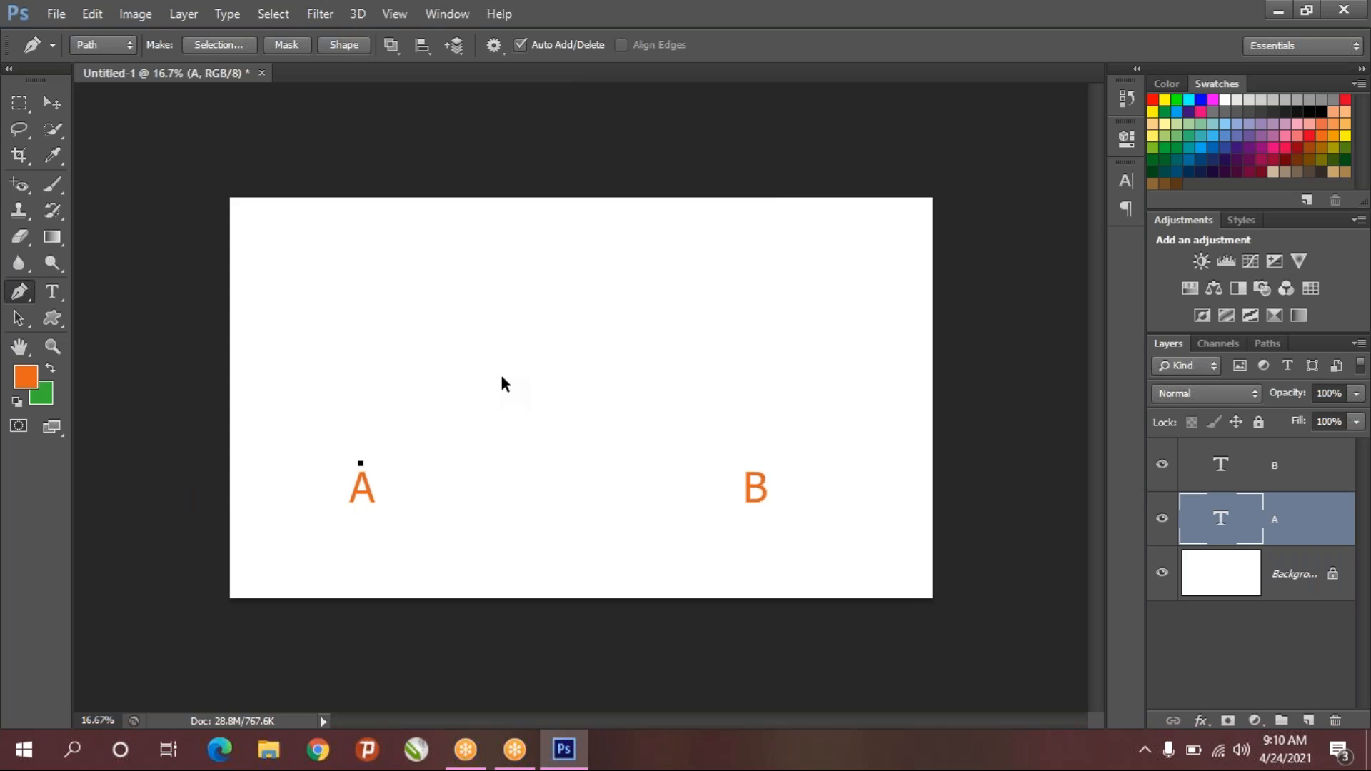
key("ctrl+alt+z")
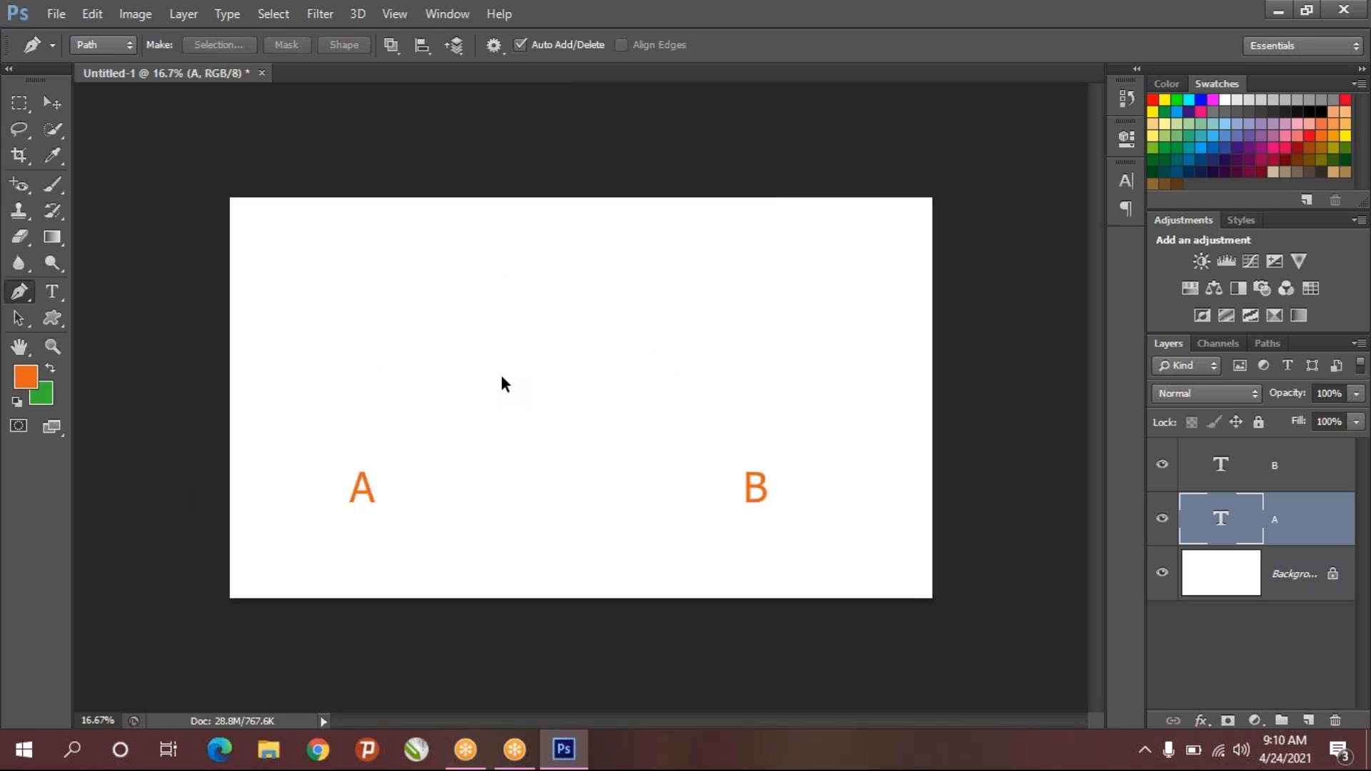
- Try a curved segment by pulling handles from the anchor above B on a Pen path started above A, then undo the path
left_click(360, 454)
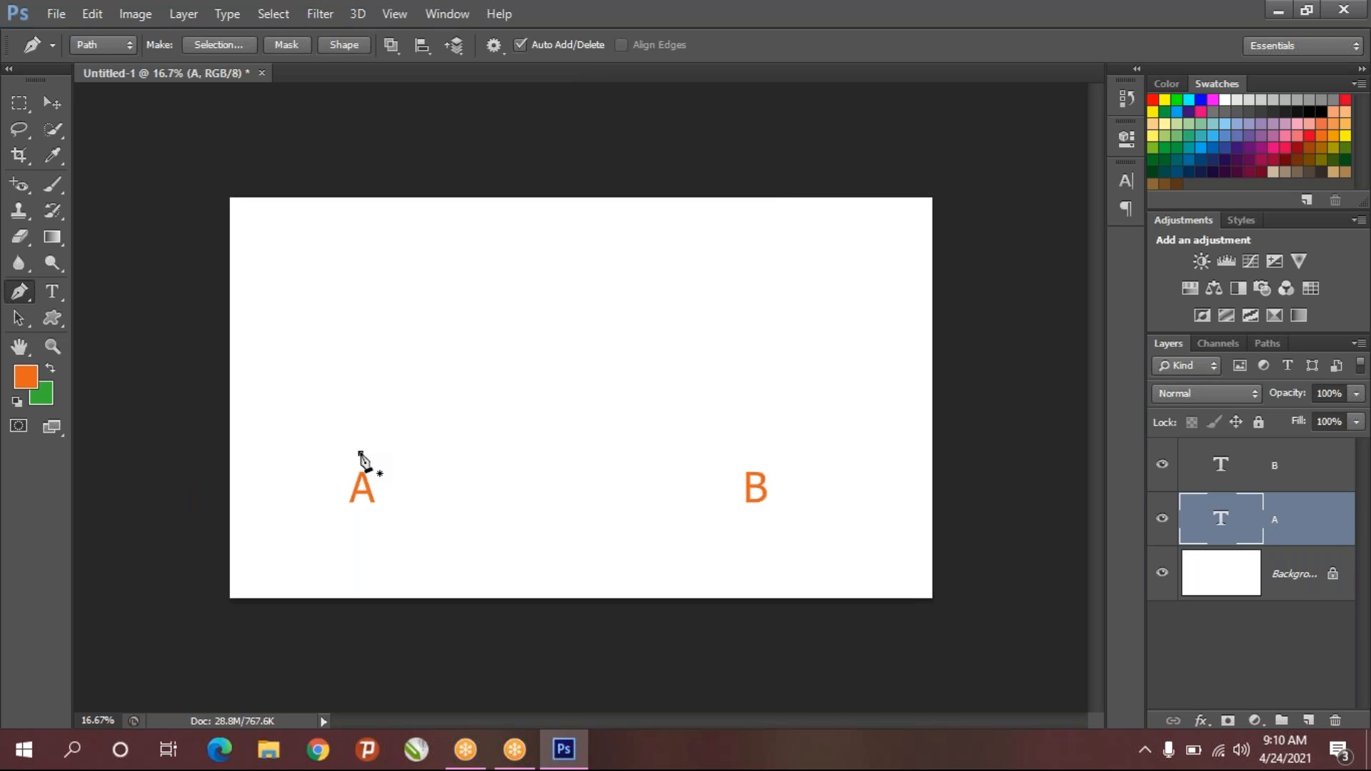
left_click(750, 443)
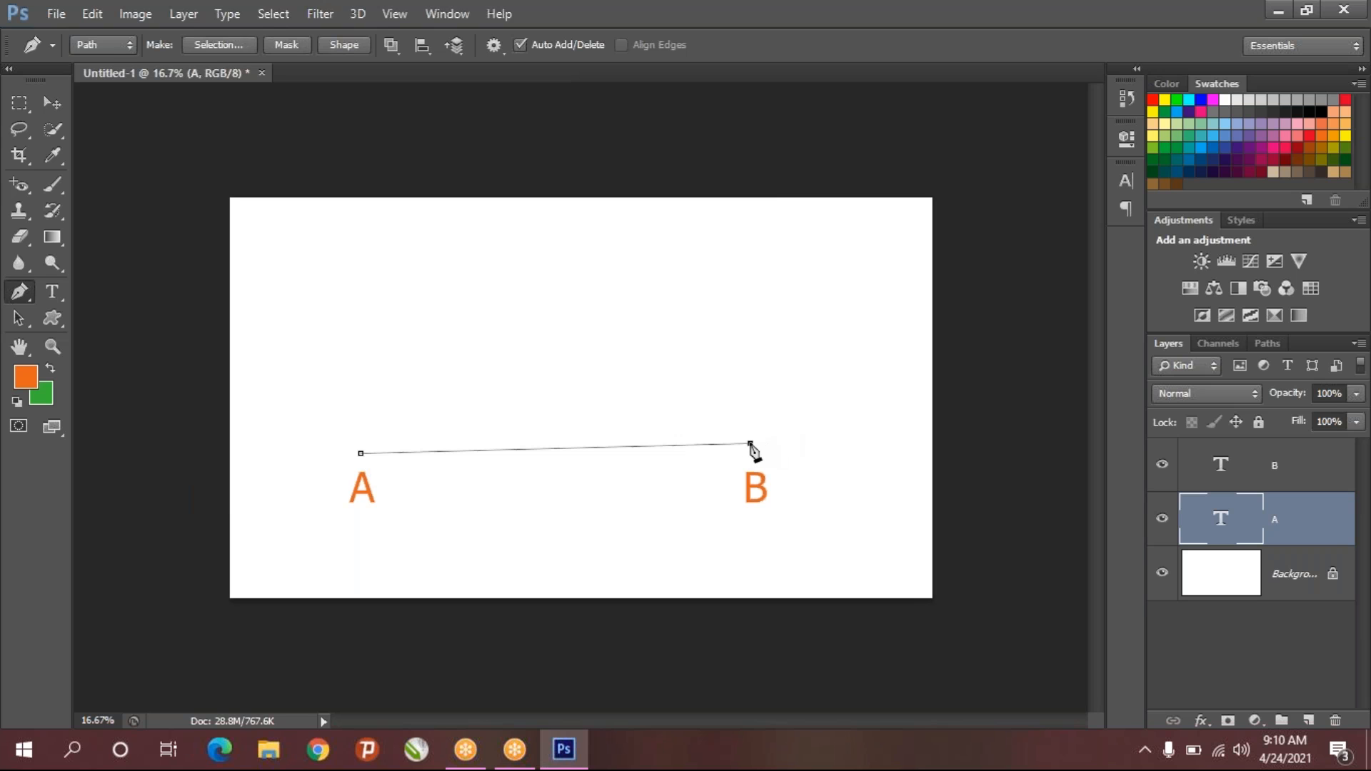
left_click_drag(754, 444, 904, 288)
key("ctrl+z")
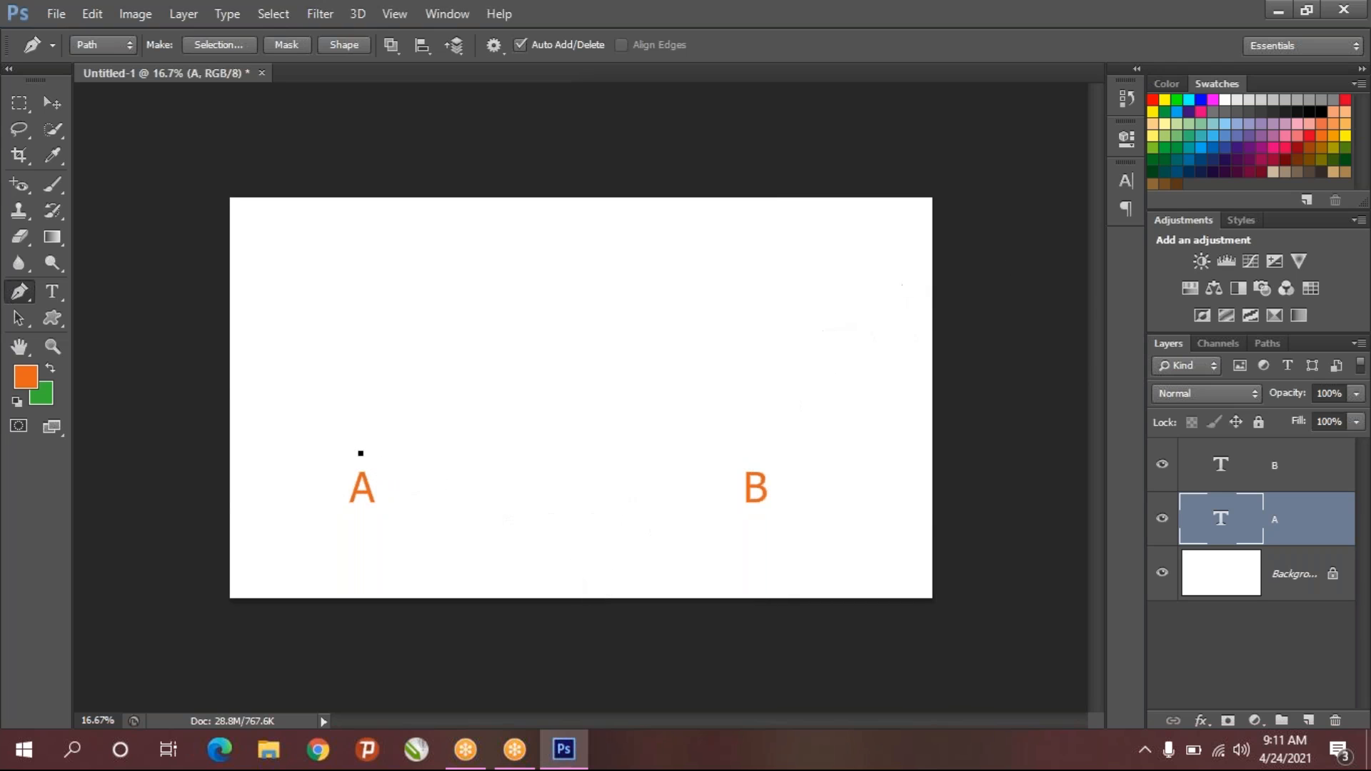
key("ctrl+z")
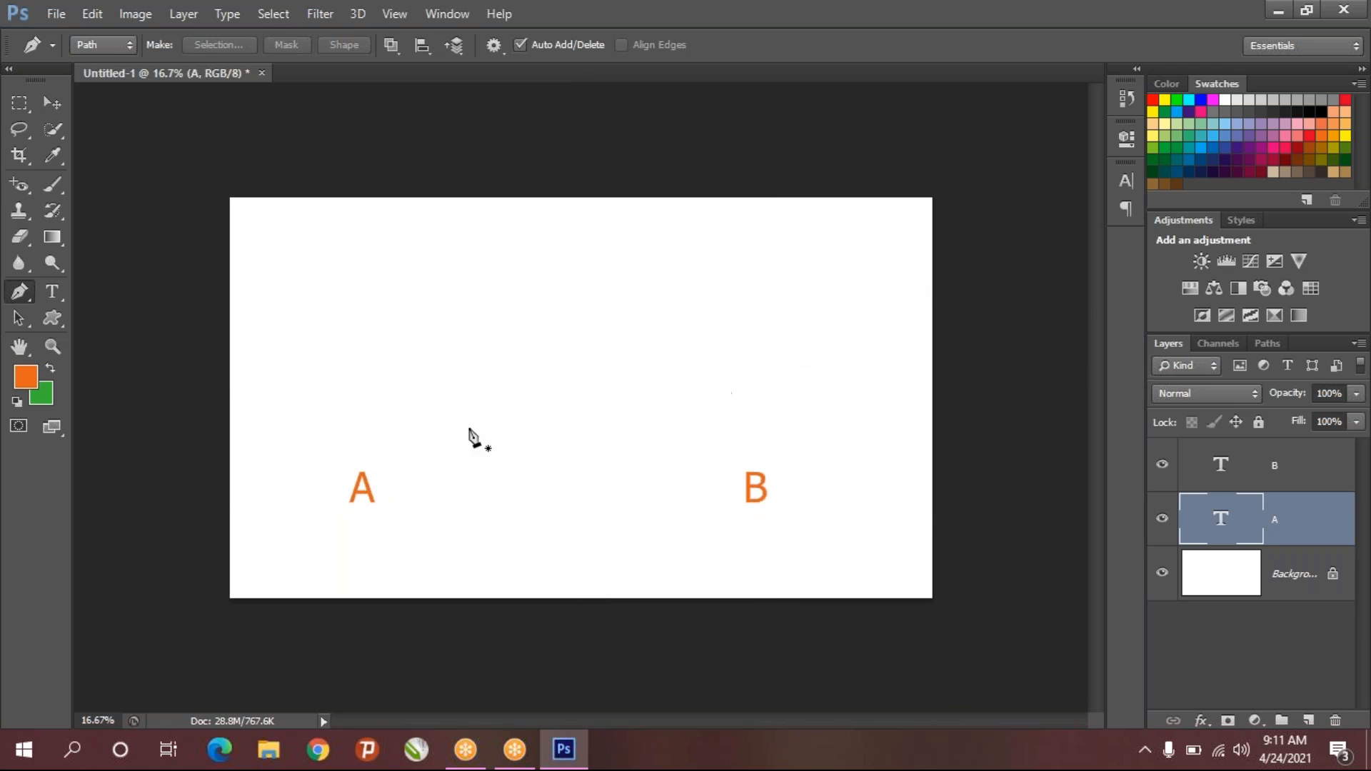
- Draw a straight Pen segment from above A to above B, then undo both anchor points
left_click(367, 452)
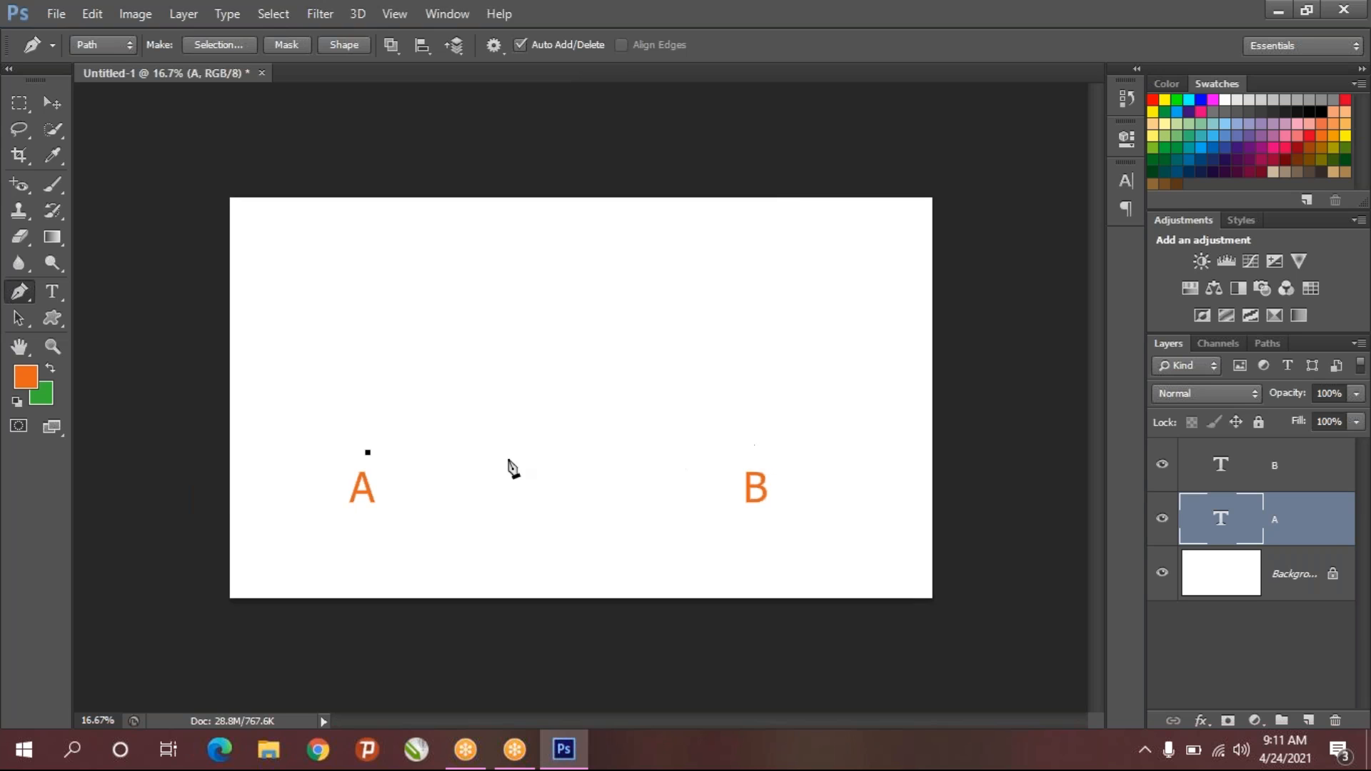
left_click(755, 449)
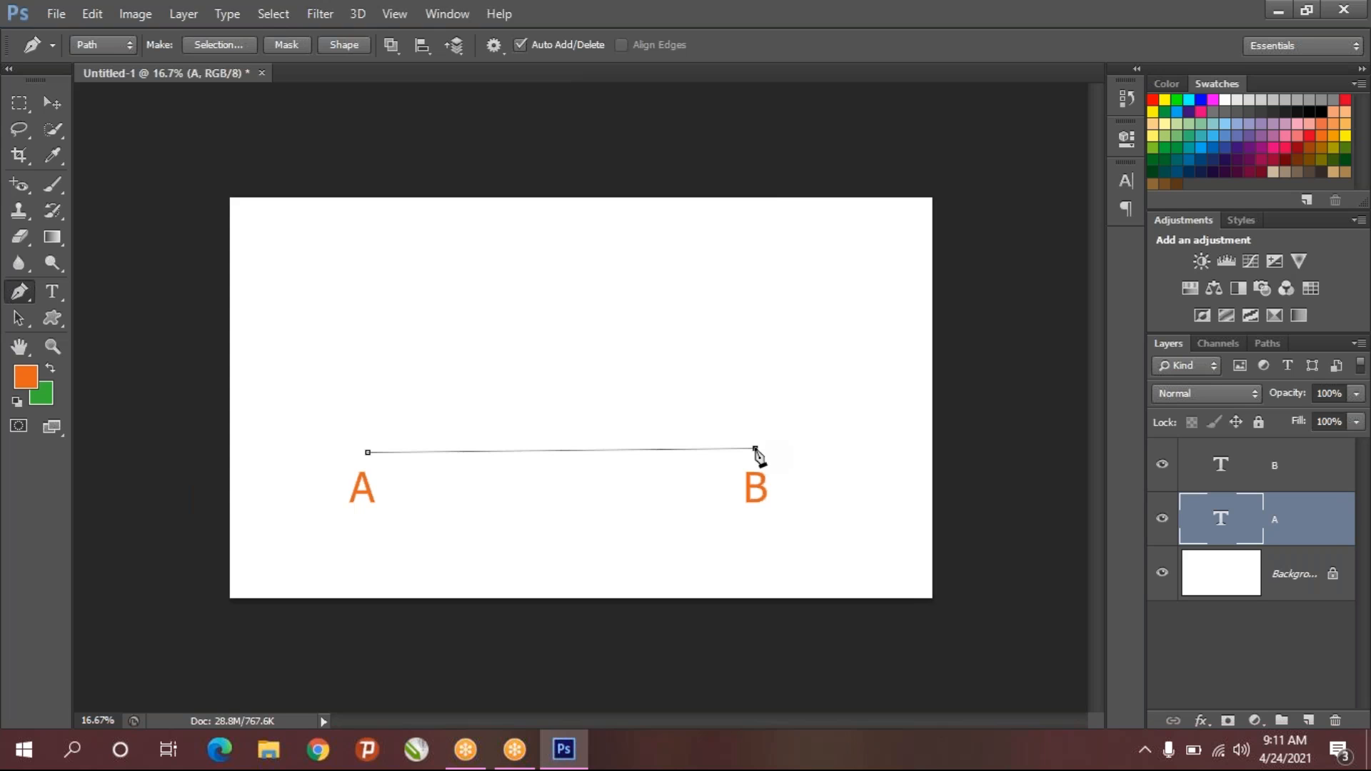
key("ctrl+z")
key("ctrl+z")
key("ctrl+z")
key("ctrl+z")
key("ctrl+alt+z")
key("ctrl+alt+z")
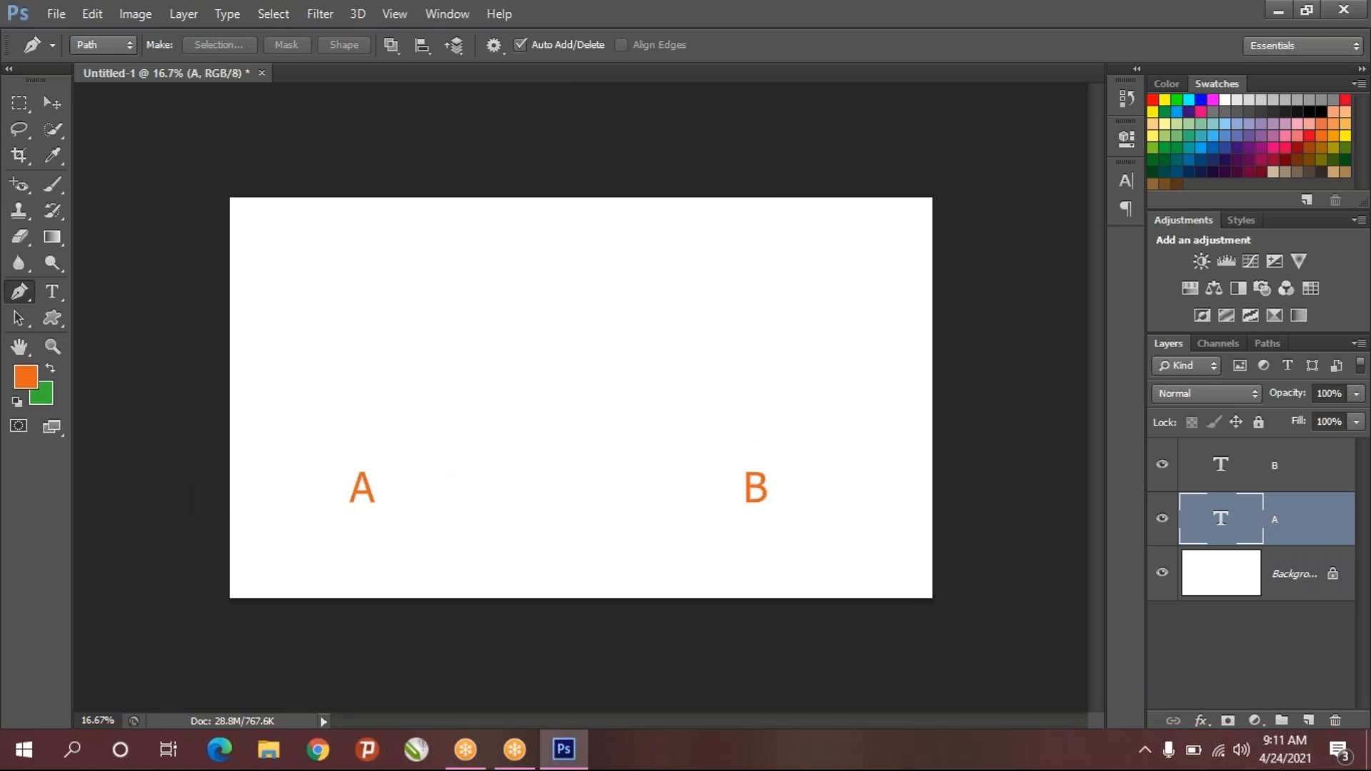
- Start a Polygonal Lasso outline from above A to a point near the canvas's upper edge, then remove its points
left_click_drag(25, 132, 80, 141)
left_click(364, 463)
left_click(472, 245)
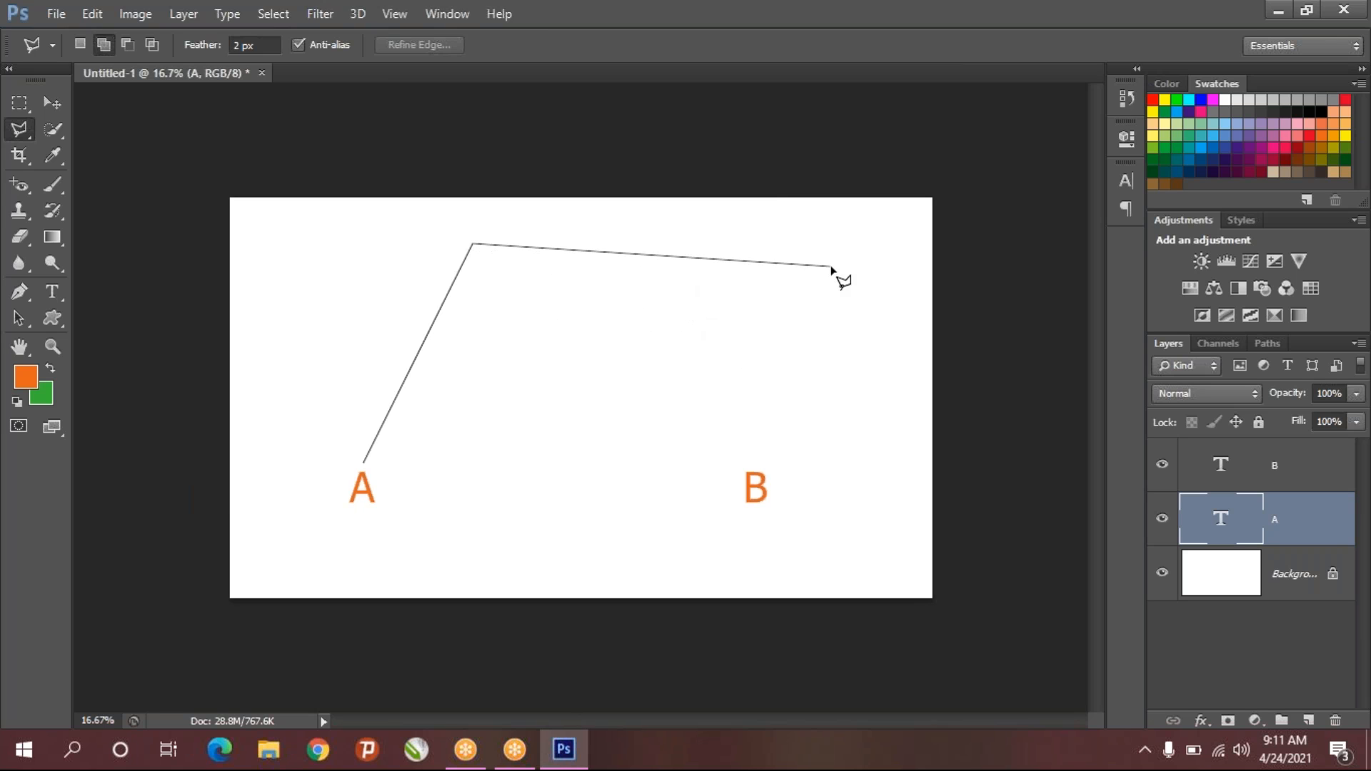
key("BackSpace")
key("BackSpace")
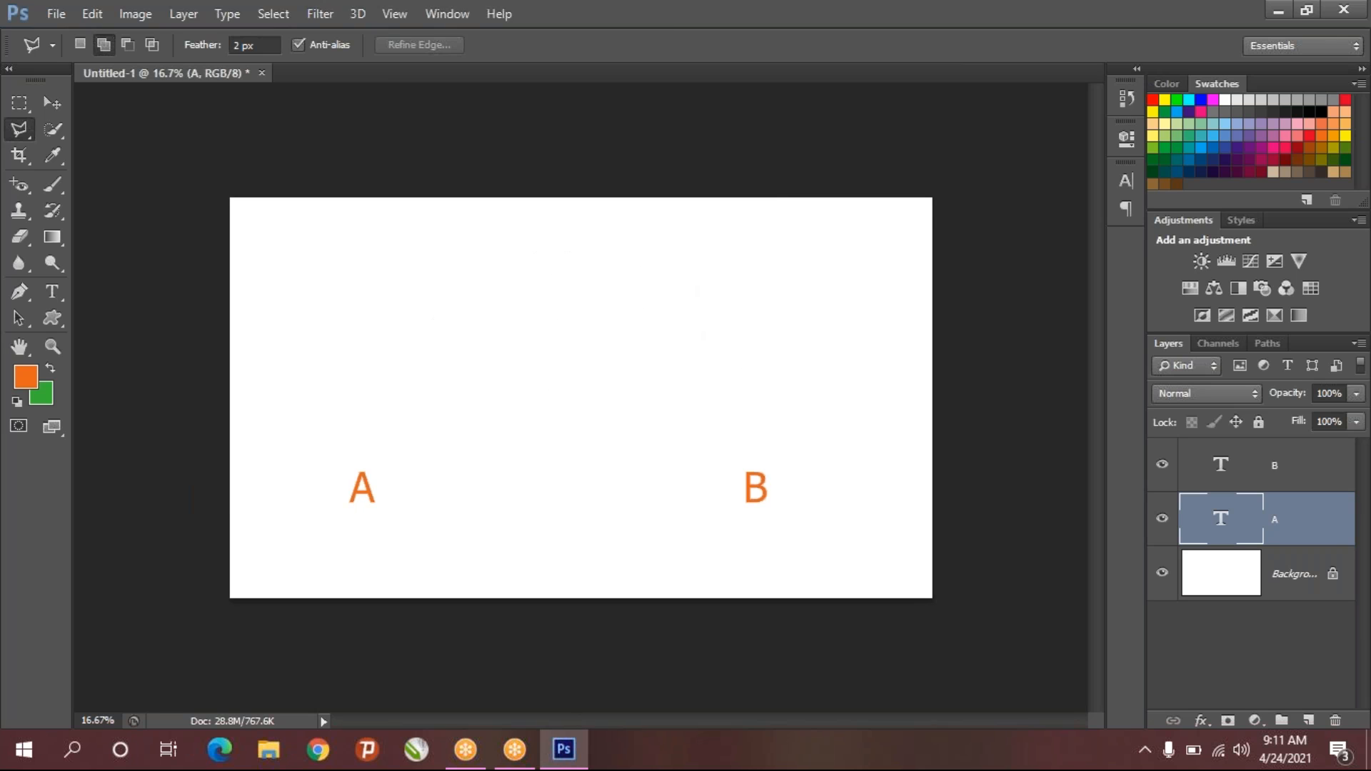
- Draw a closed dome-shaped Pen path with a straight base from A to B and a smooth anchor centred above them
left_click(21, 293)
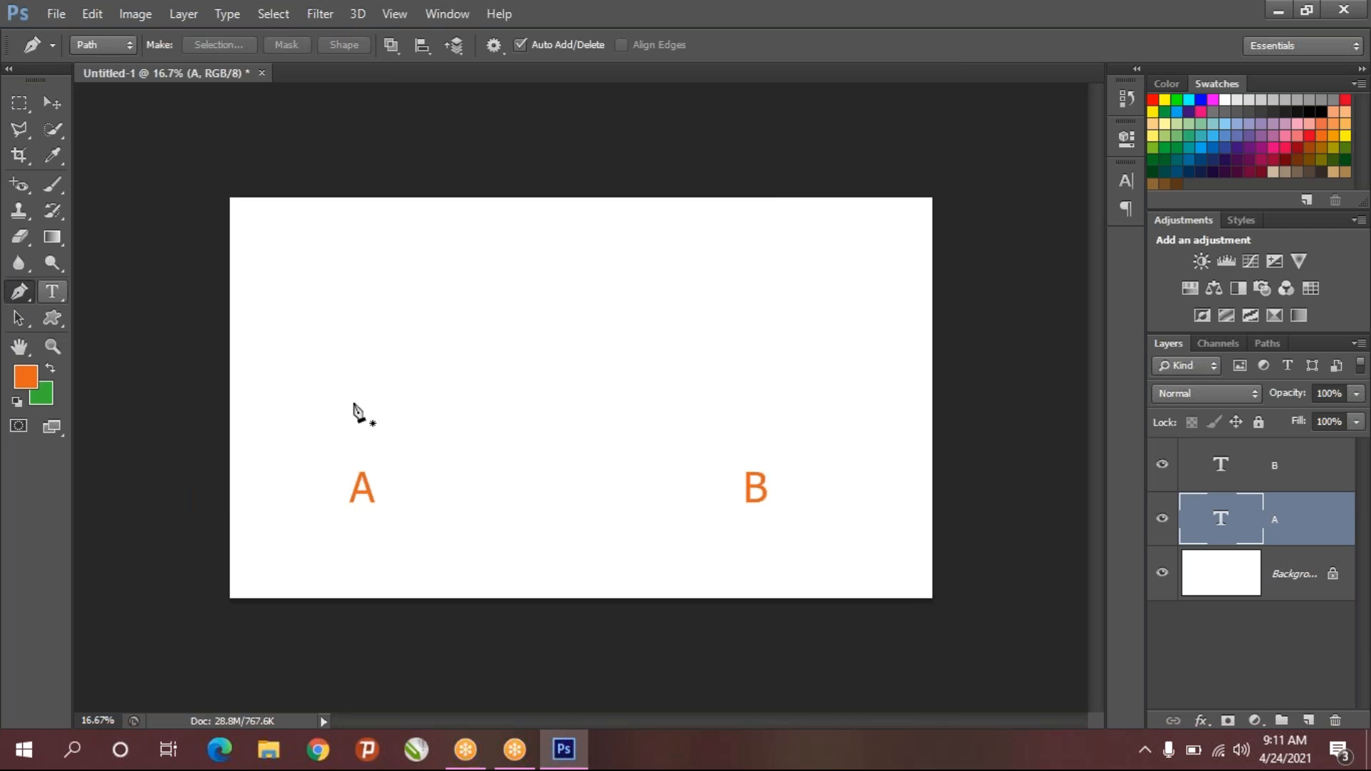
left_click(362, 463)
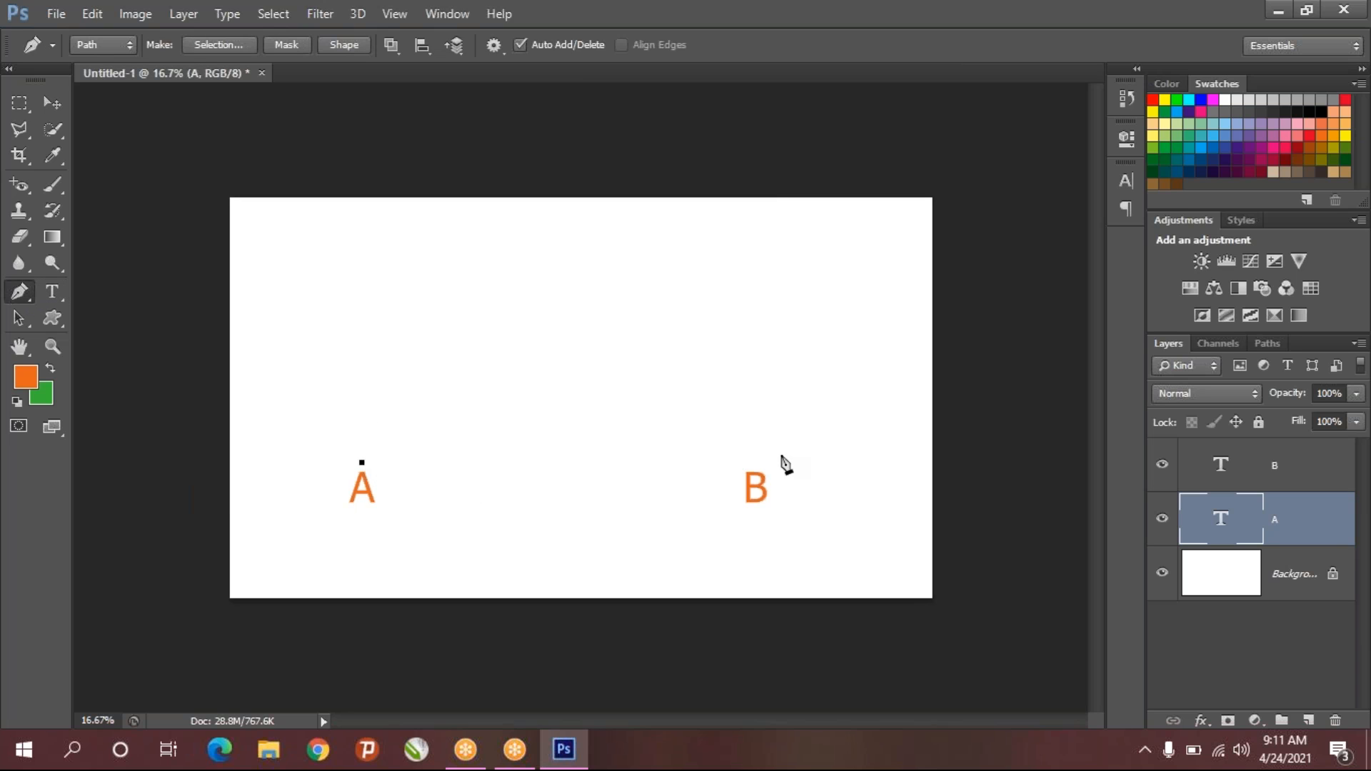
left_click(755, 456)
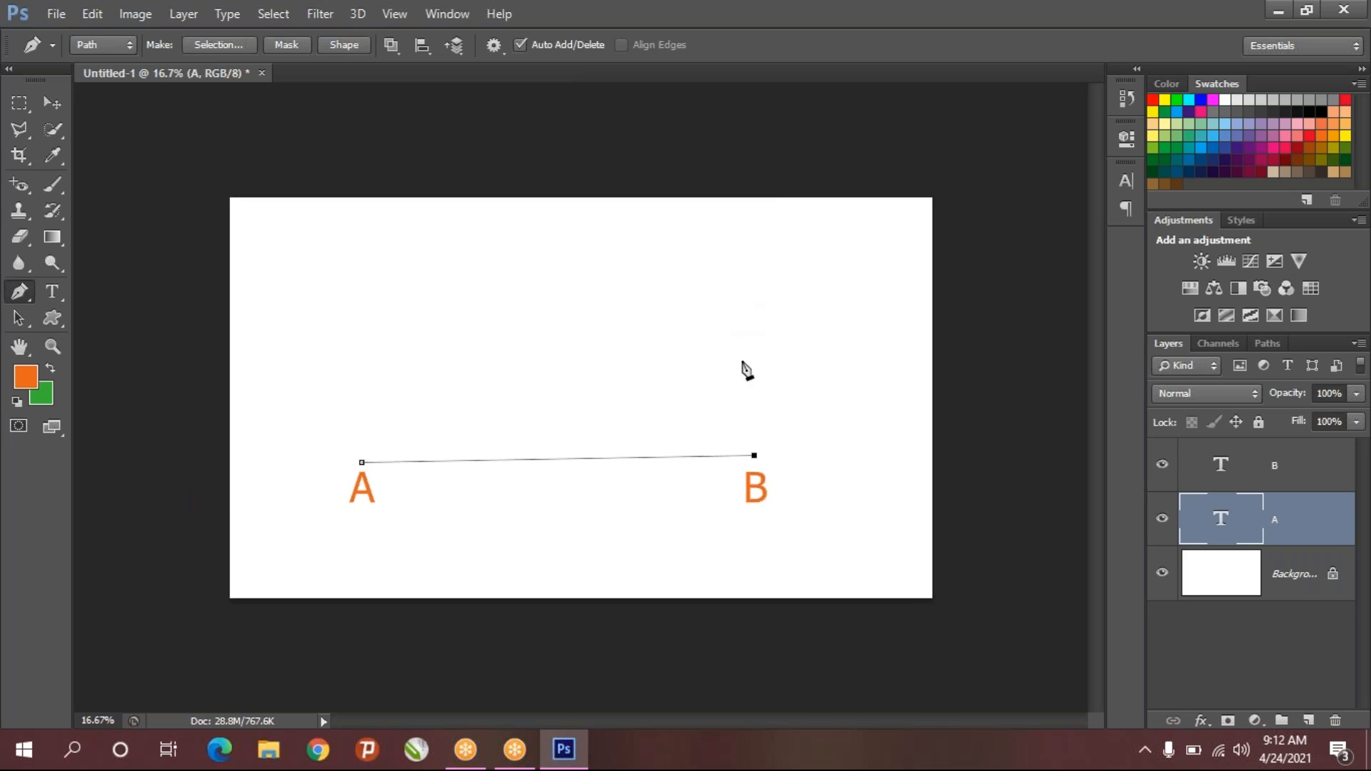
left_click(553, 272)
left_click_drag(553, 272, 360, 273)
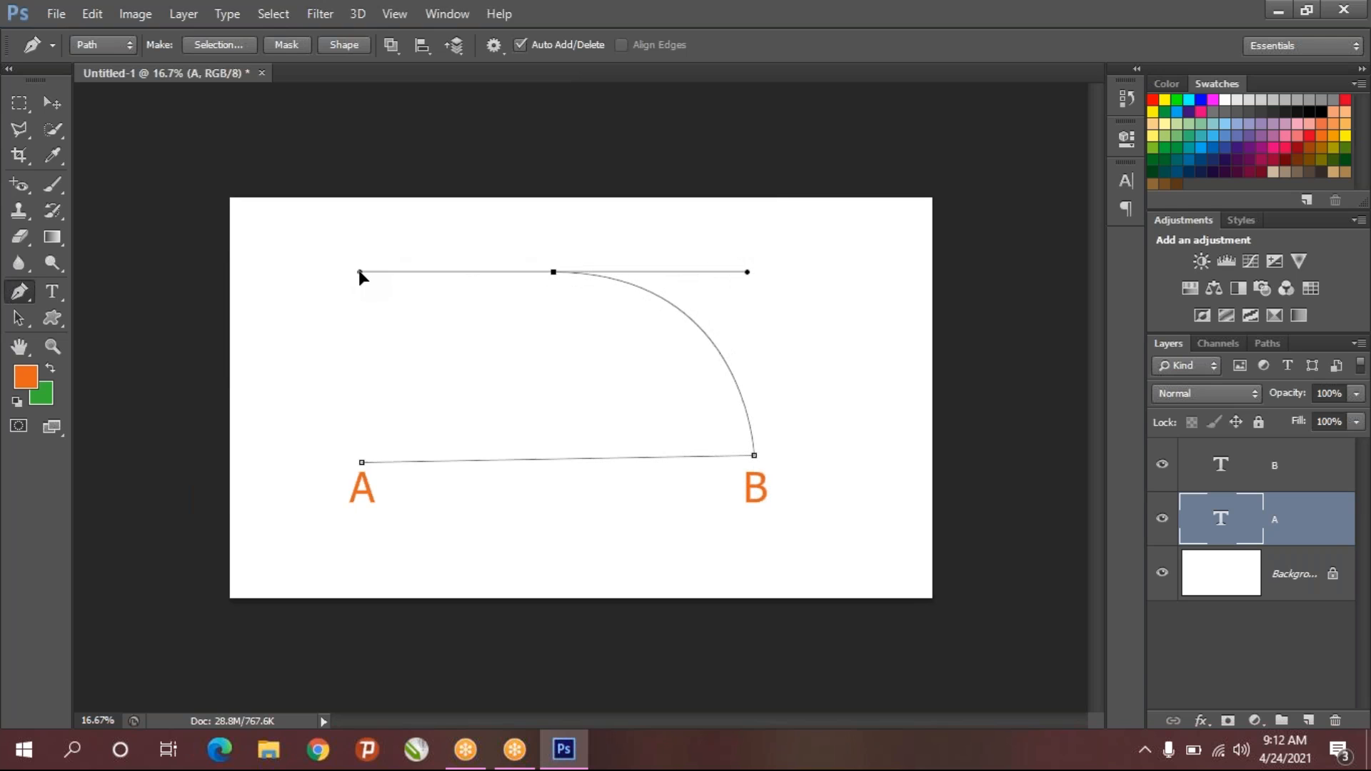
left_click(362, 462)
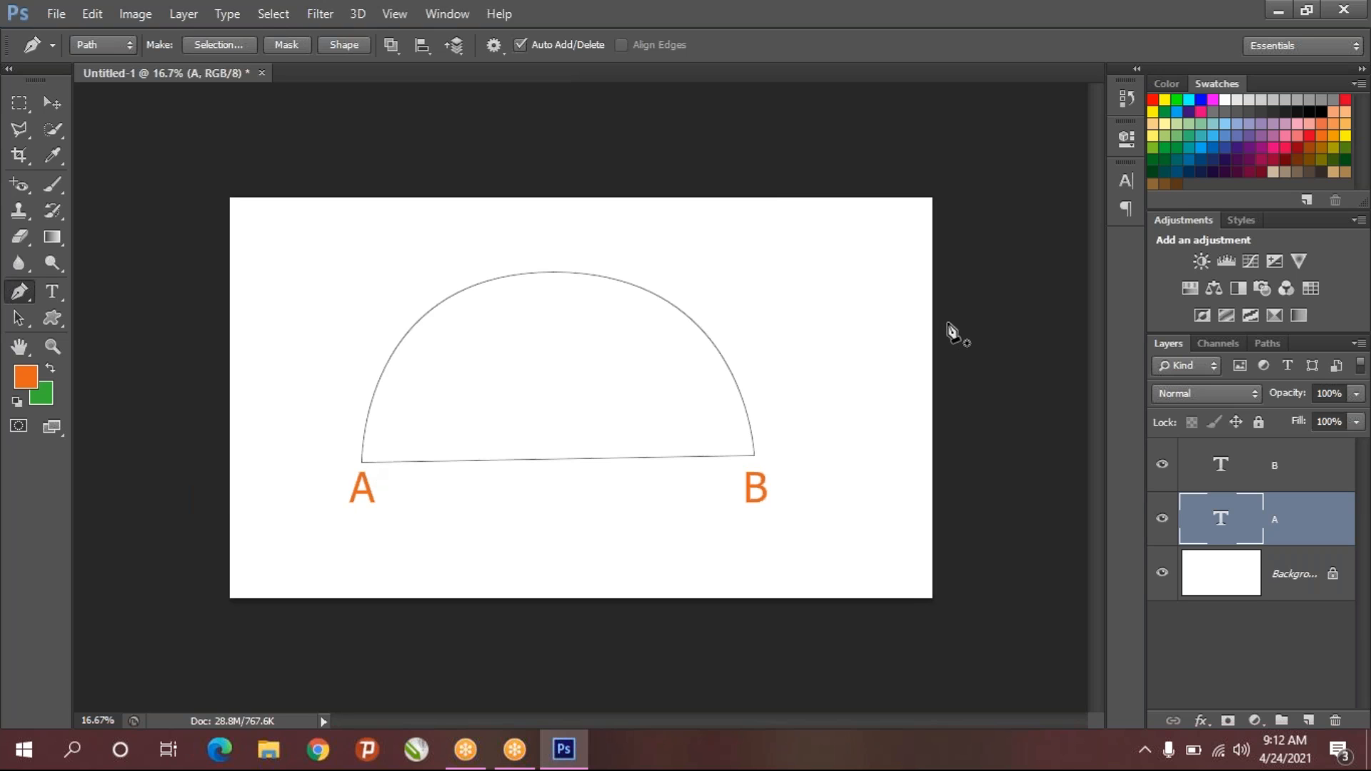
- Undo the dome-shaped path back to its starting anchor above A
key("ctrl+alt+z")
key("ctrl+alt+z")
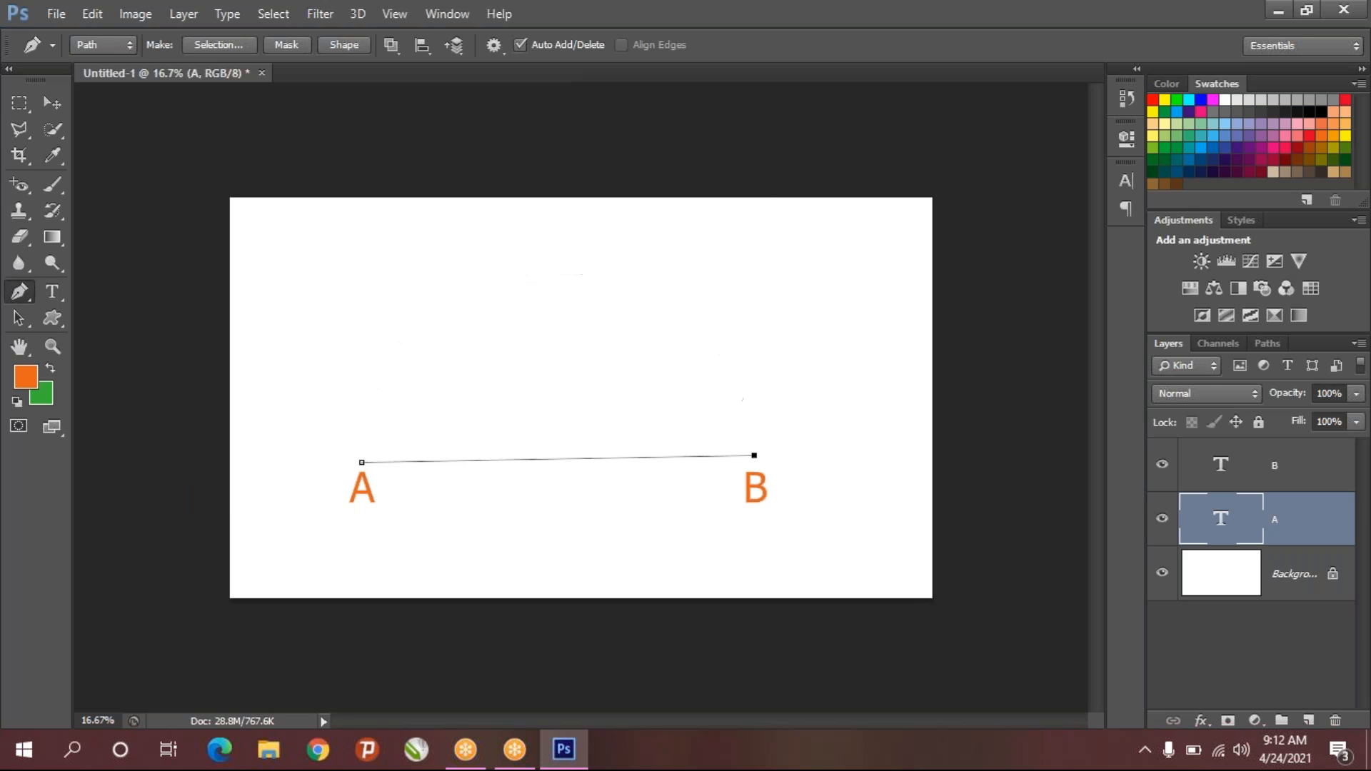
key("ctrl+alt+z")
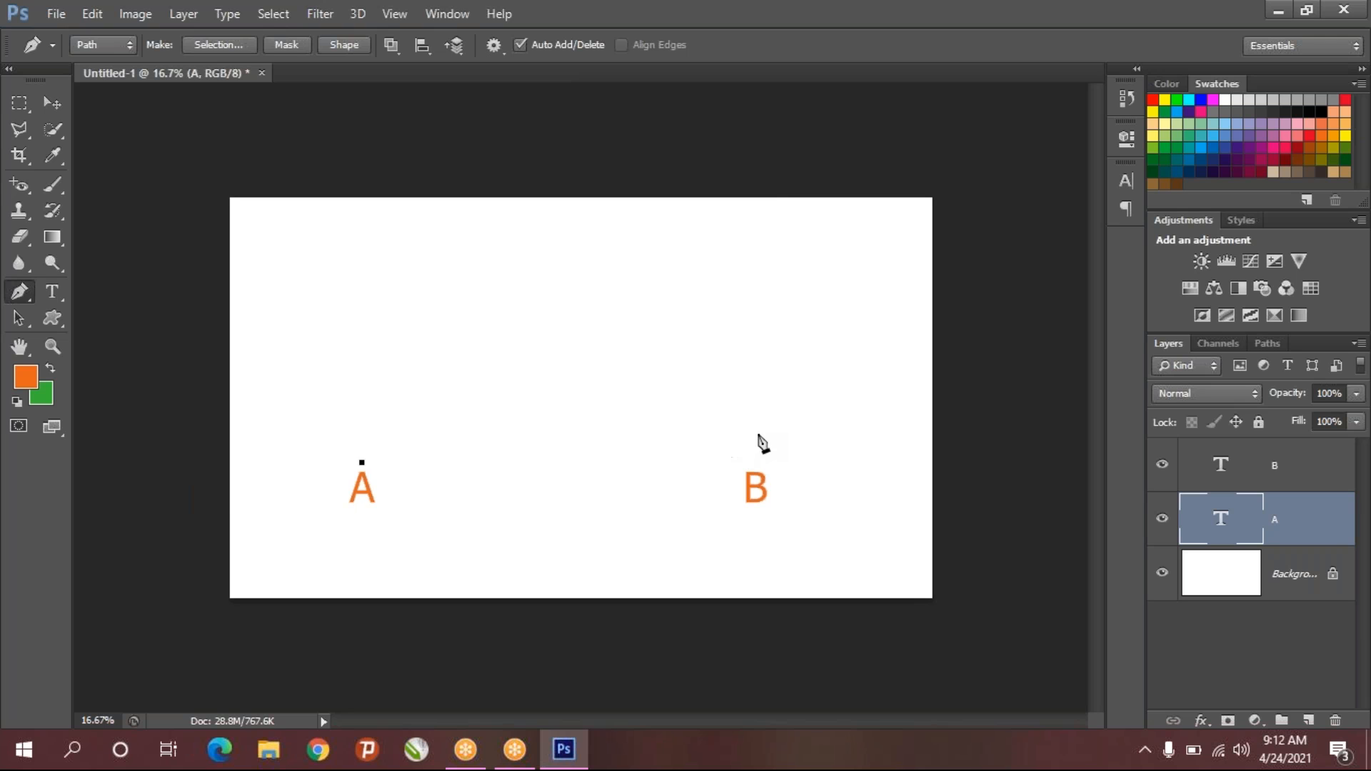
- Add a smooth anchor above B that bows the segment downward, and close the path at A with a curved segment
left_click_drag(750, 455, 938, 307)
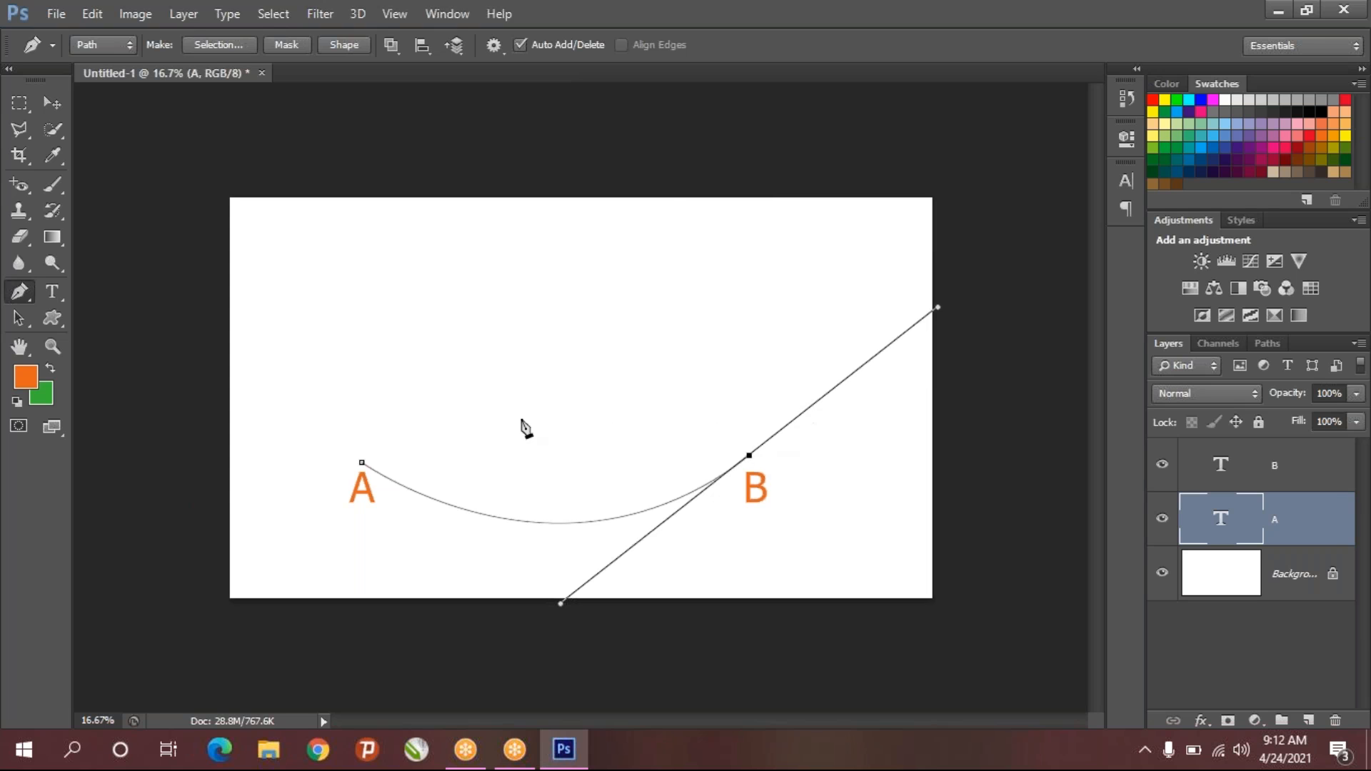
left_click(362, 463)
left_click_drag(362, 463, 238, 633)
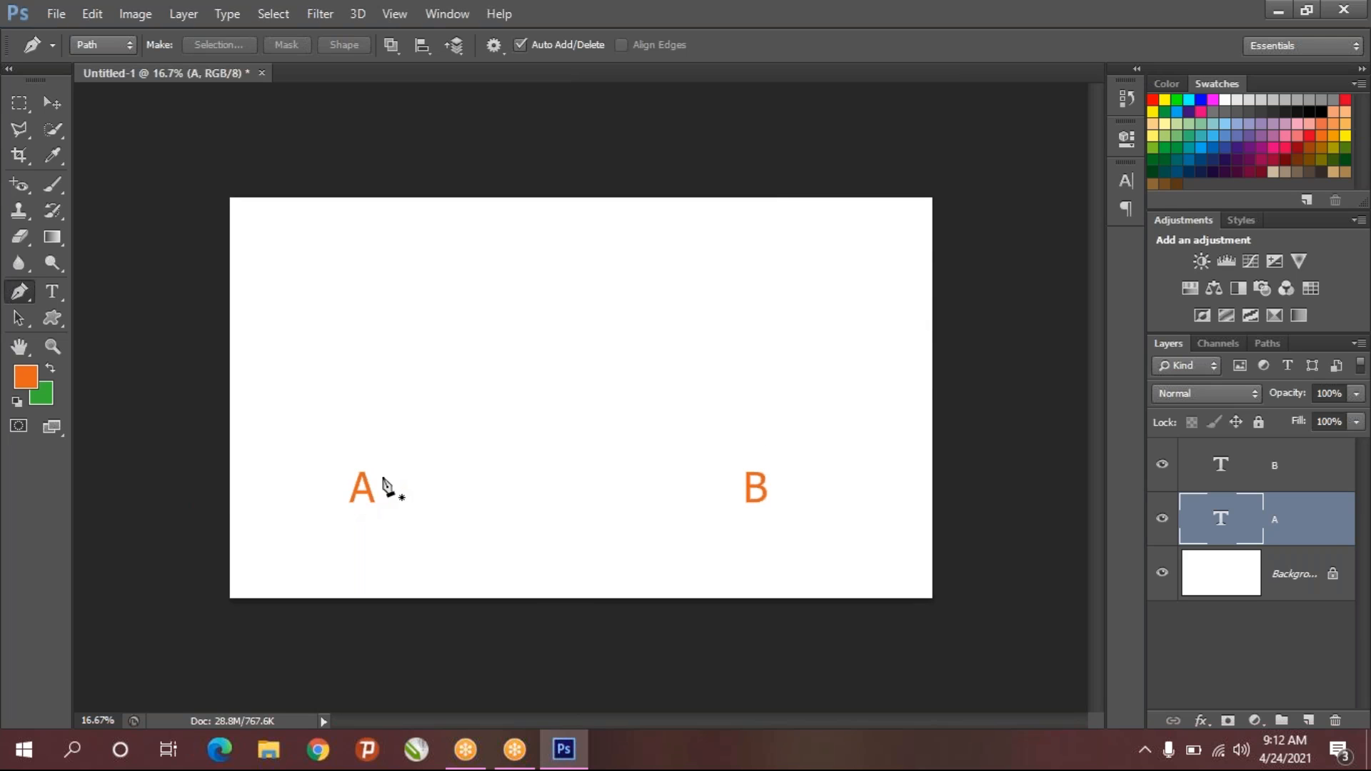
- Delete the A and B text layers, keeping only the Background layer
key("Delete")
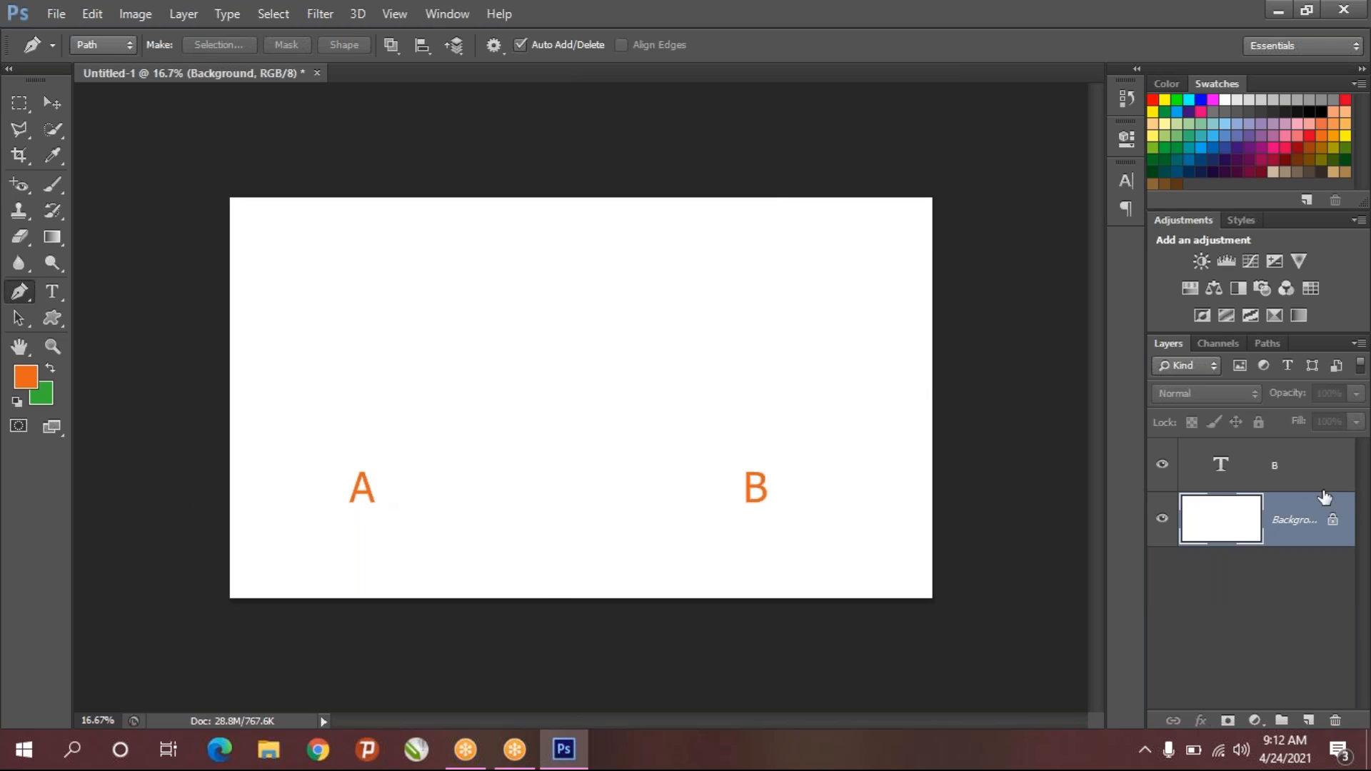
left_click(1250, 468)
key("Delete")
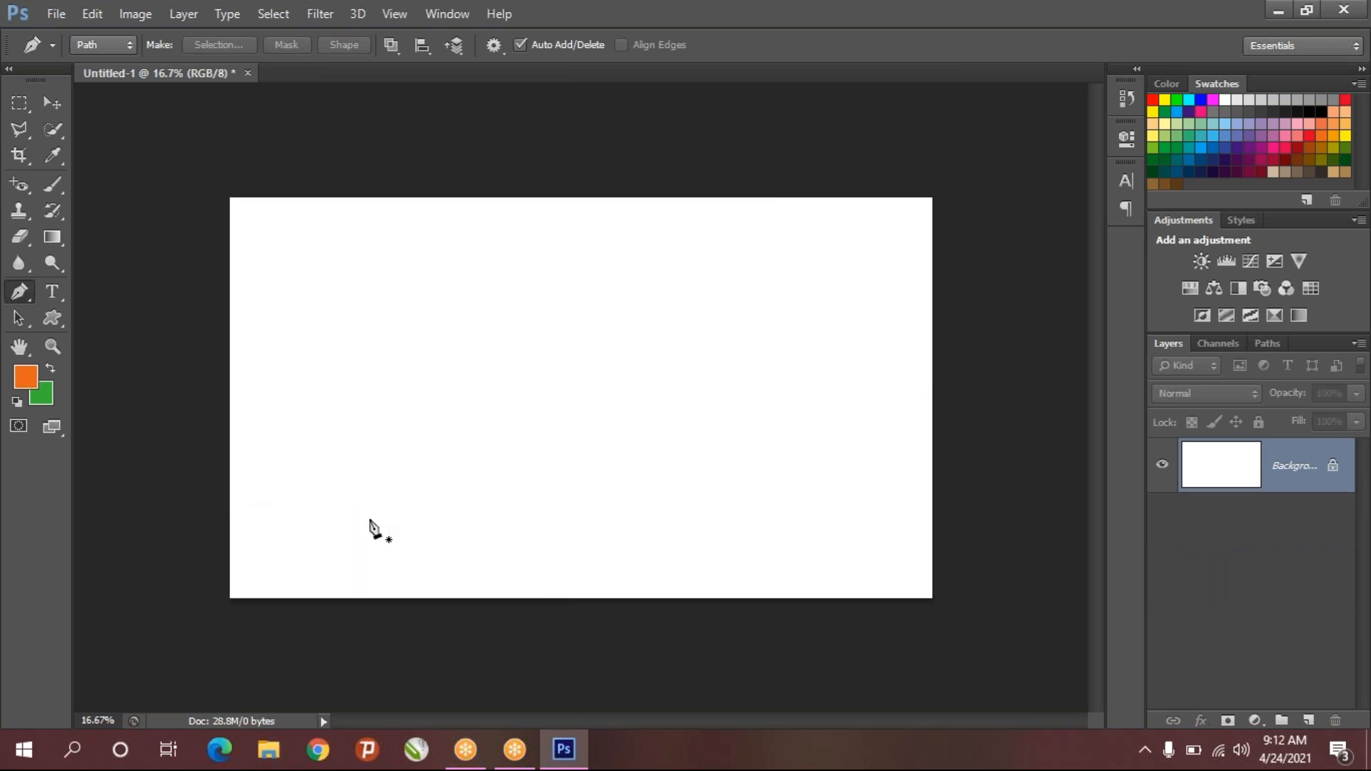
- Draw a closed Pen path from the canvas's lower left to a smooth anchor at the upper middle and back to the start
left_click(331, 501)
left_click_drag(677, 285, 997, 292)
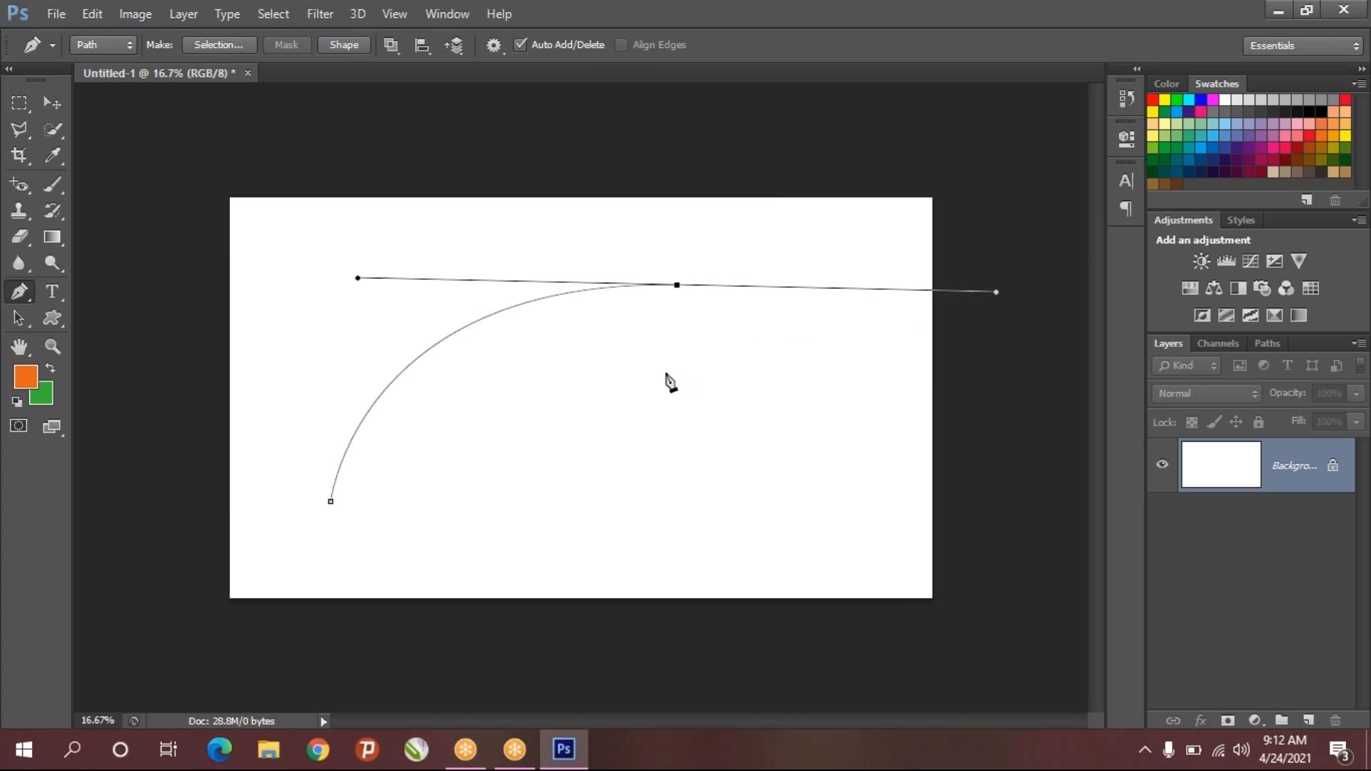
left_click(332, 503)
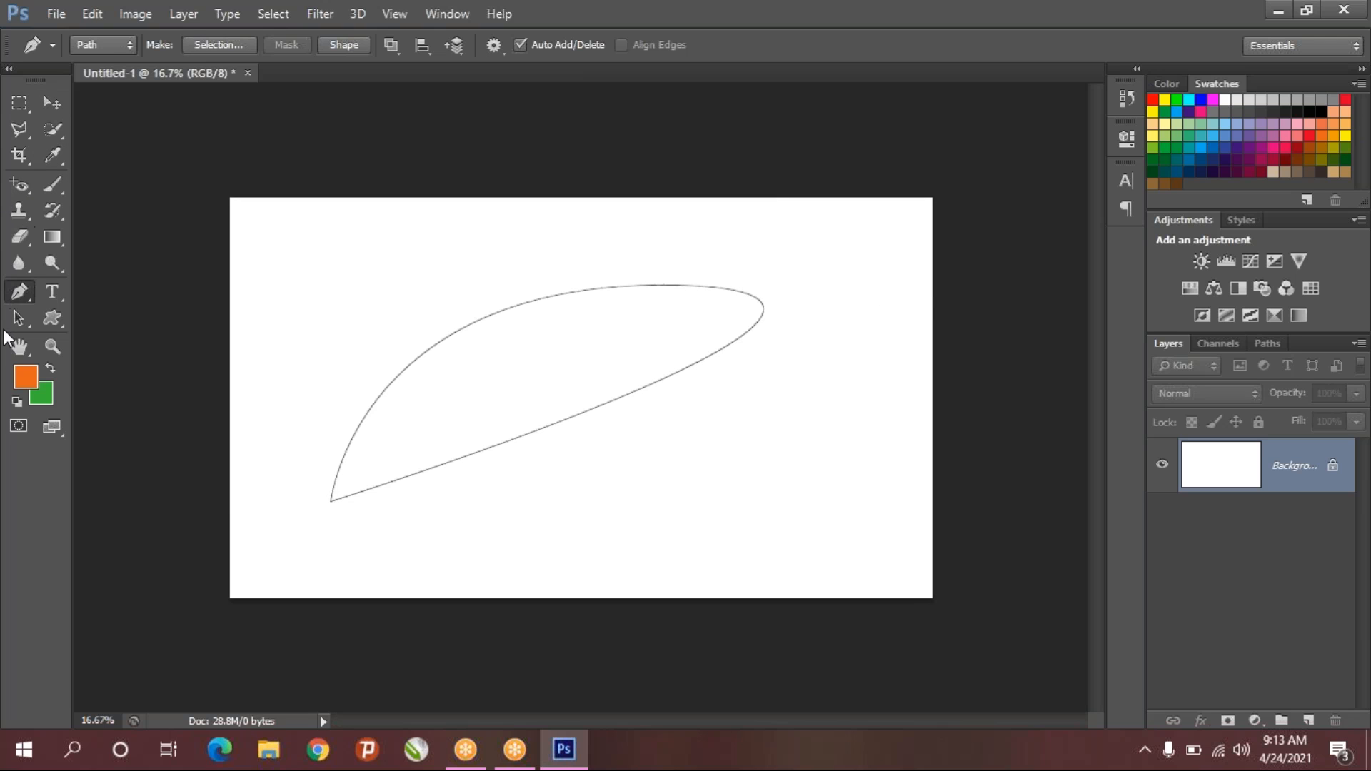
- With the Direct Selection tool, swing the upper anchor's right-hand handle downward and move the anchor down and to the right
left_click_drag(12, 317, 143, 331)
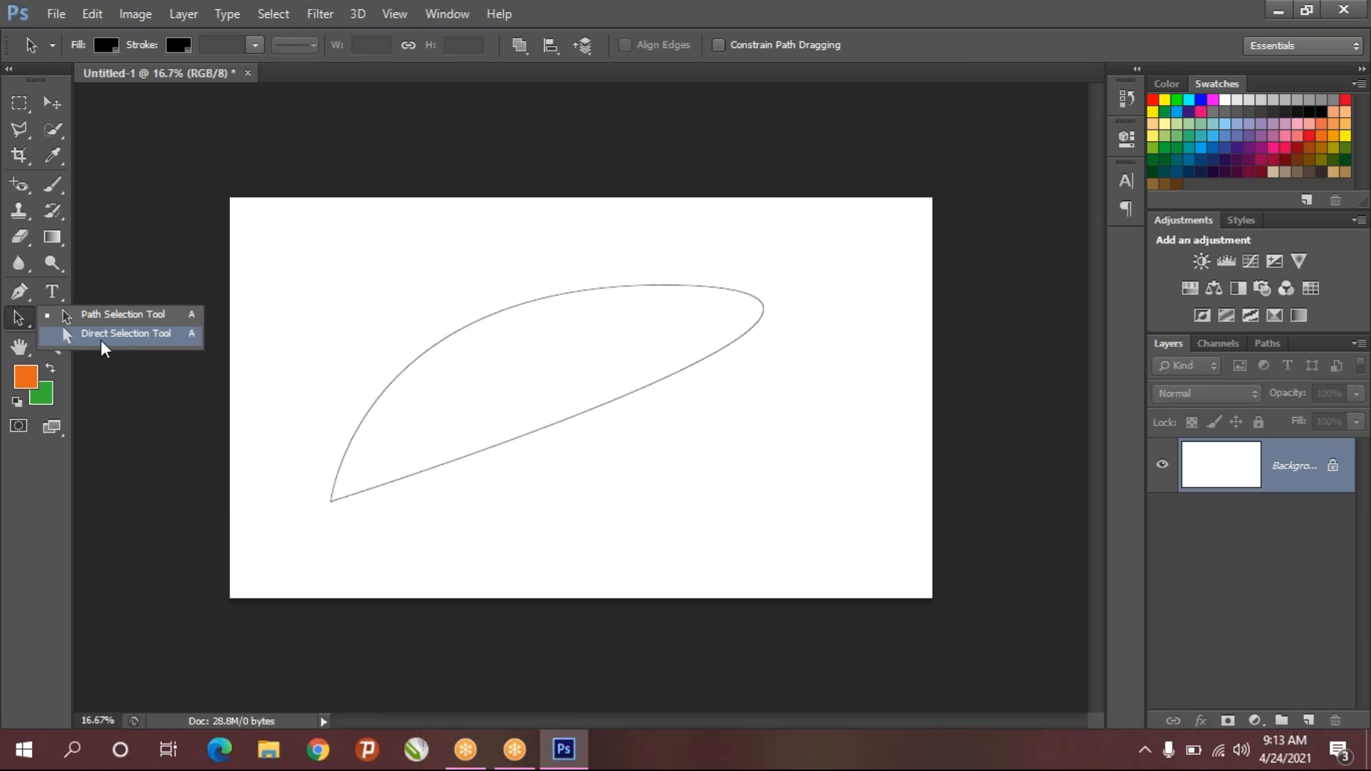
left_click(122, 336)
left_click(743, 295)
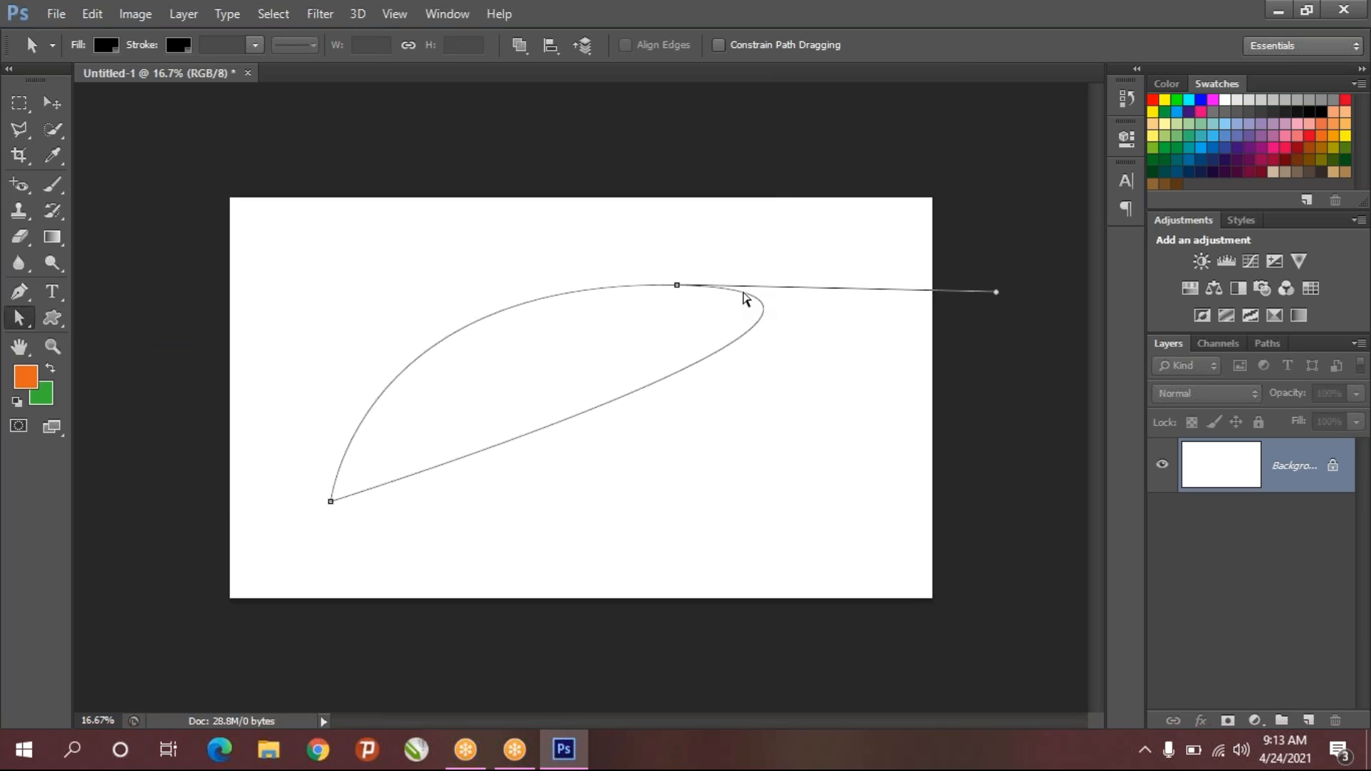
left_click(677, 287)
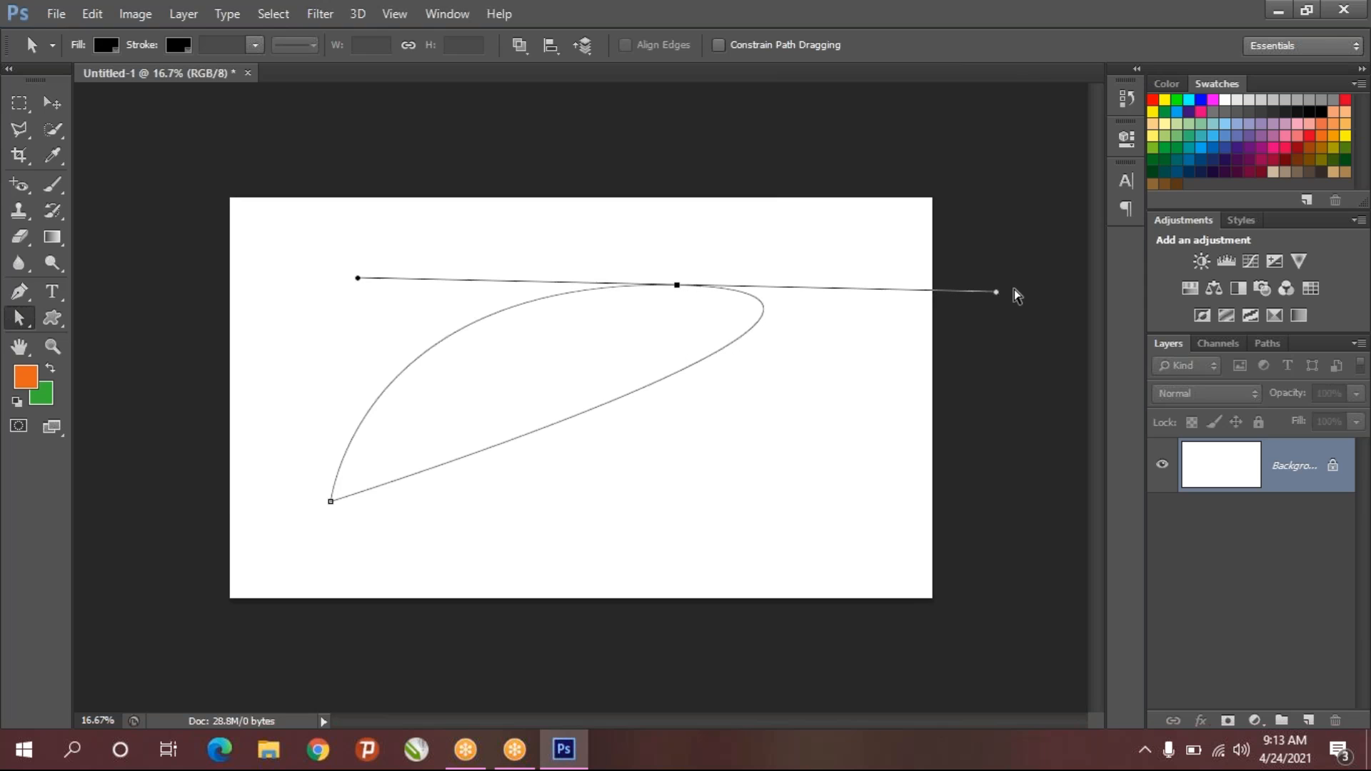
left_click_drag(997, 293, 844, 478)
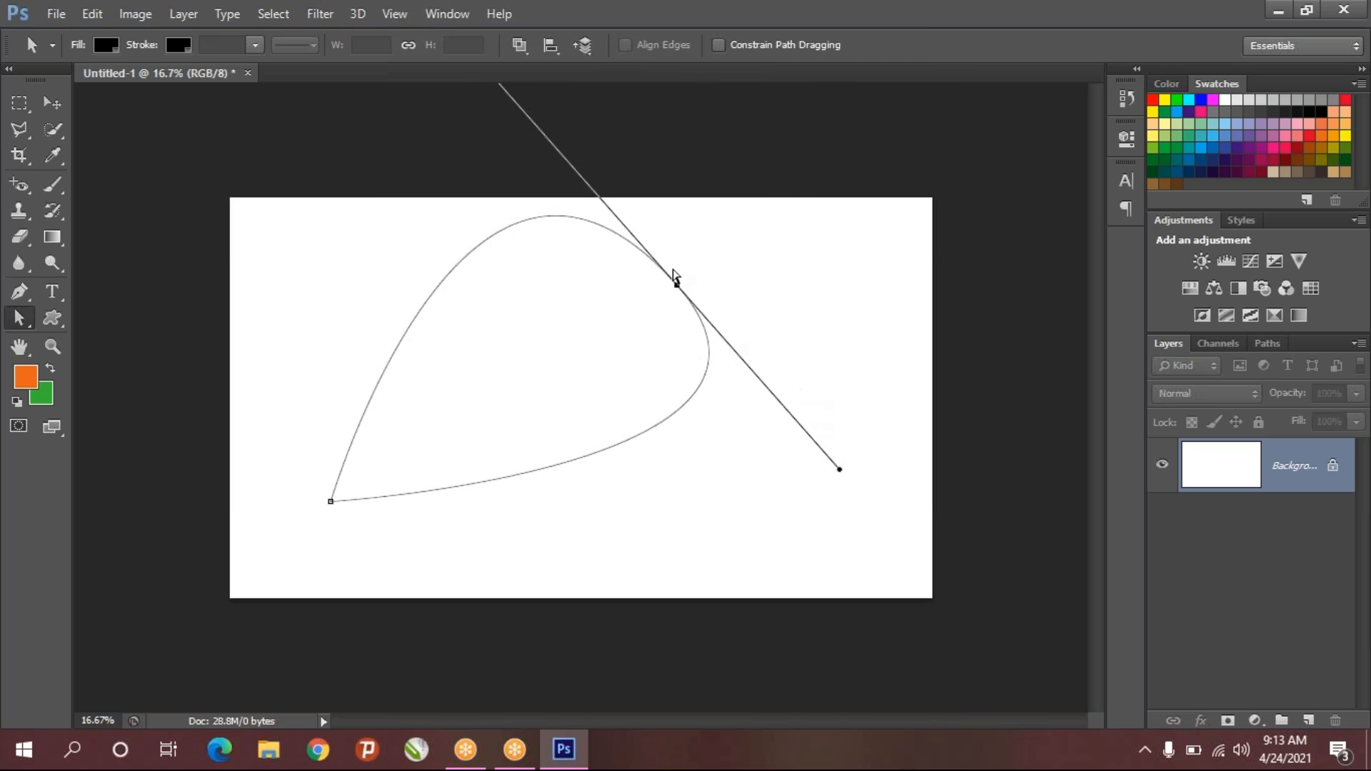
left_click_drag(678, 289, 769, 355)
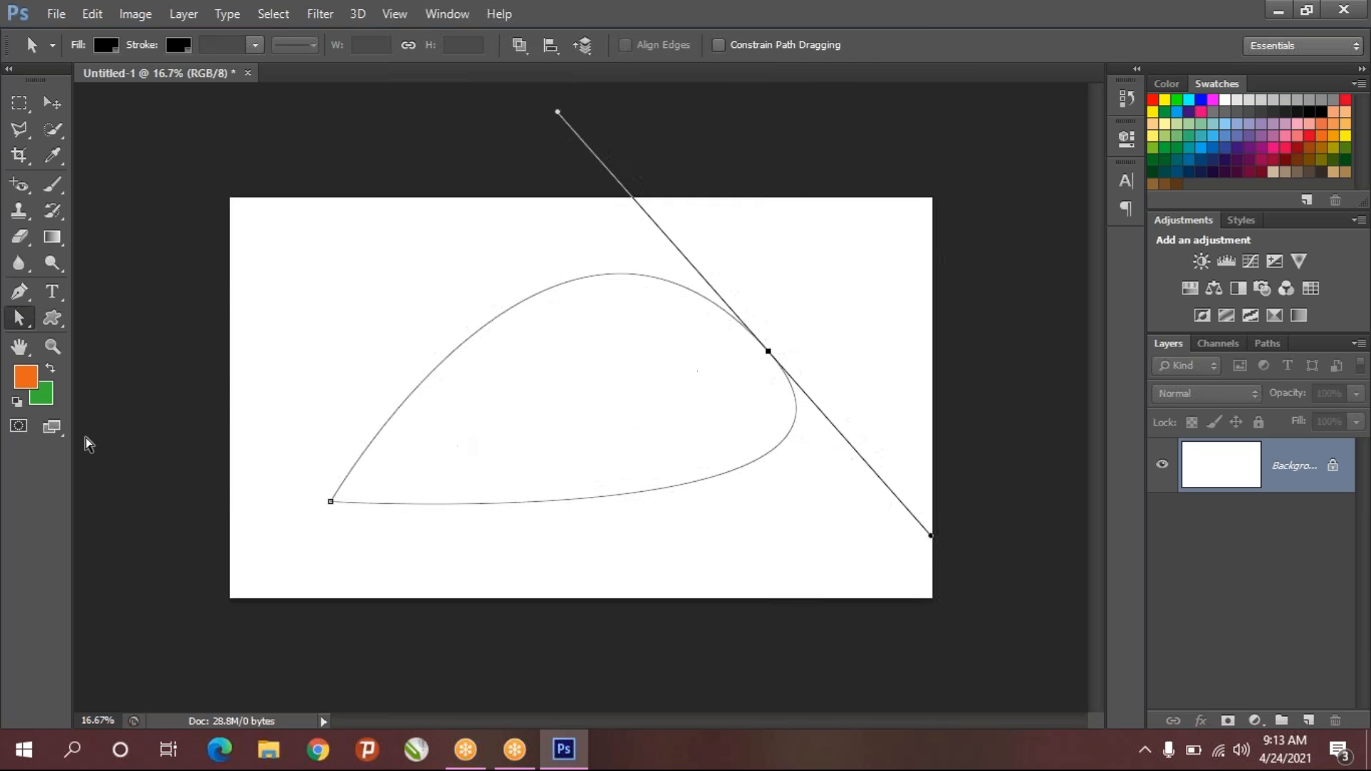
right_click(16, 321)
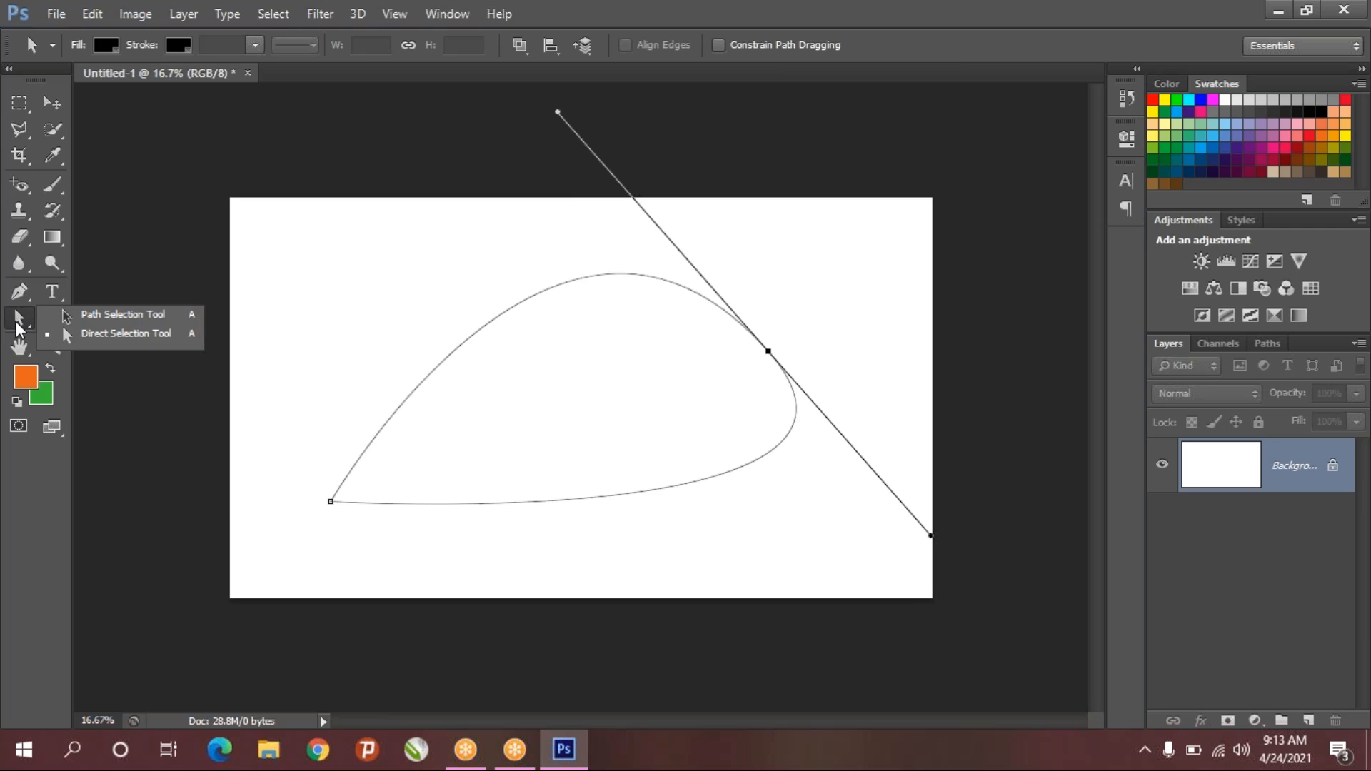
left_click(108, 340)
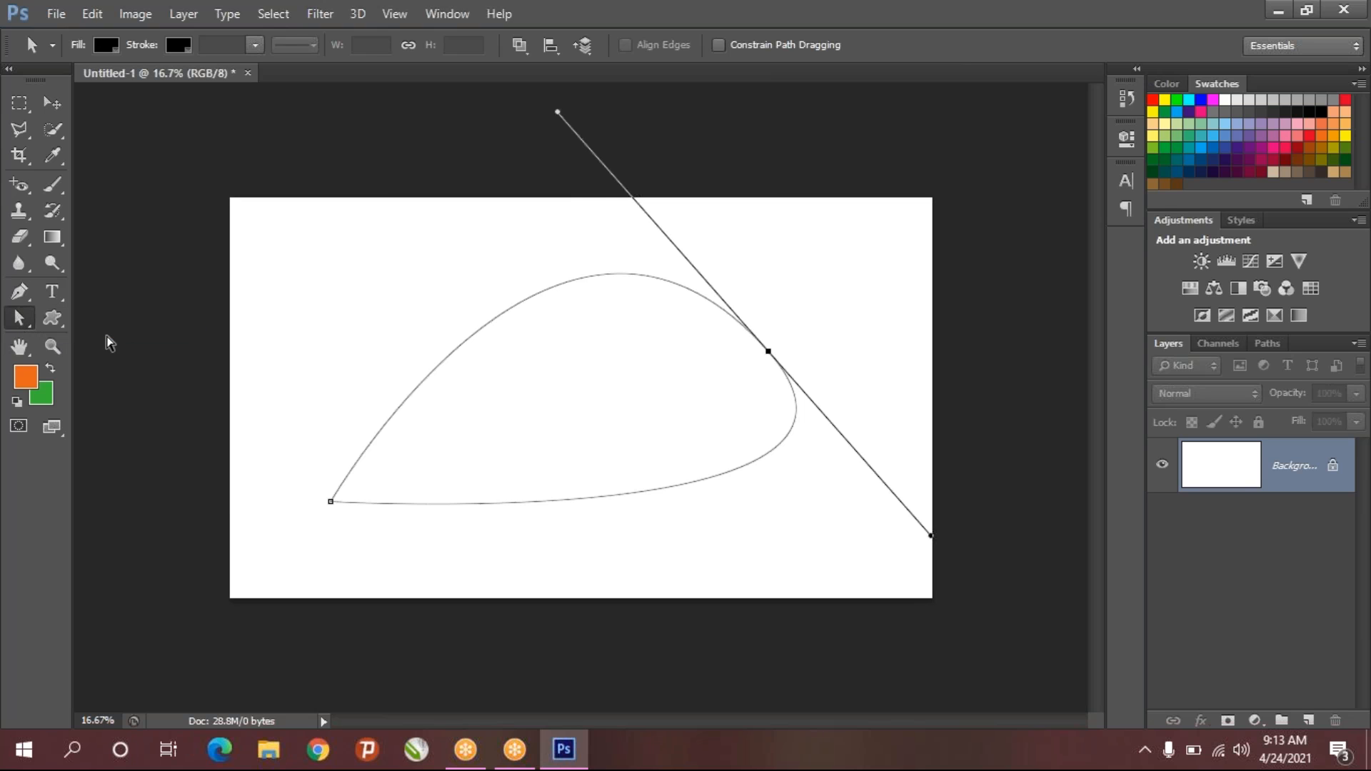
- Undo the anchor and handle edits and the path's closing segment, back to the open two-point curve
key("ctrl+alt+z")
key("ctrl+alt+z")
key("ctrl+alt+z")
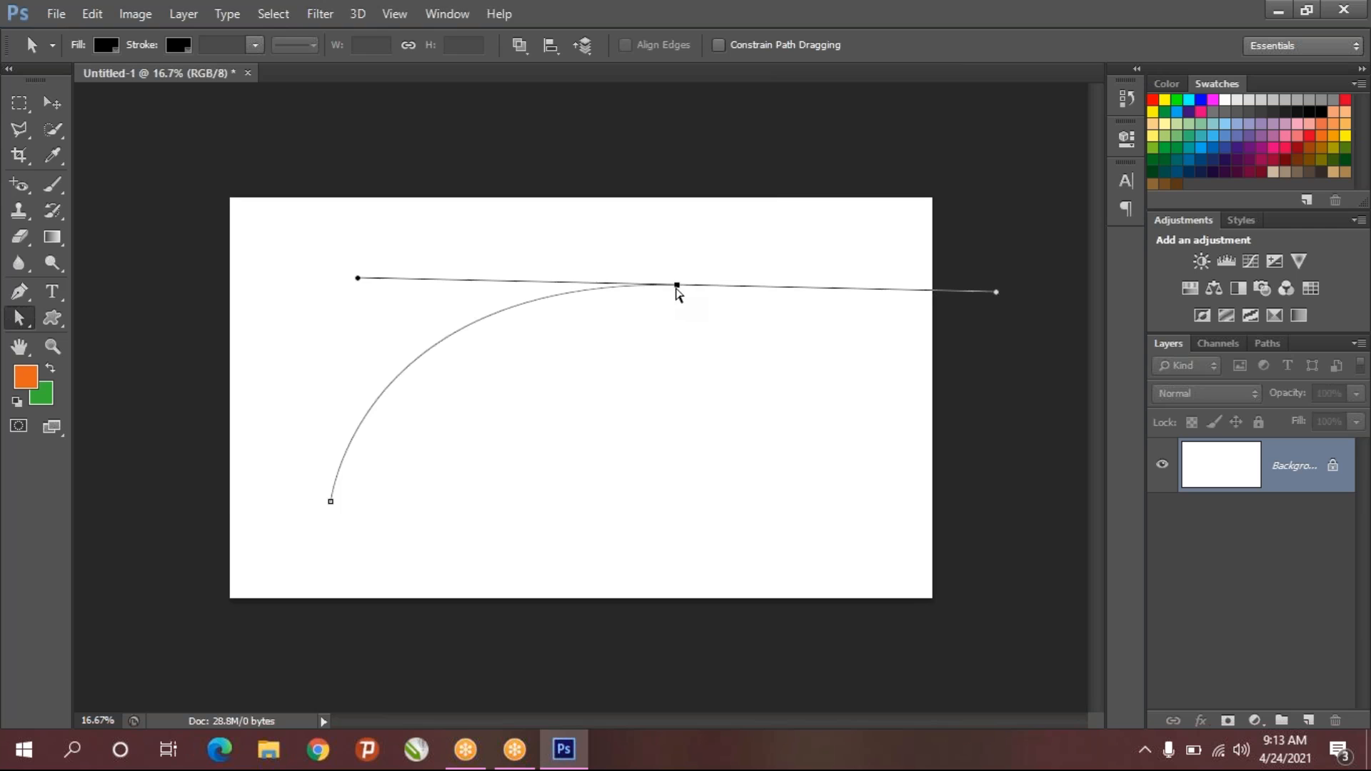
- Remove the upper anchor's outgoing handle with the Pen tool and close the path at the start with a curved segment, forming a leaf shape
left_click(20, 292)
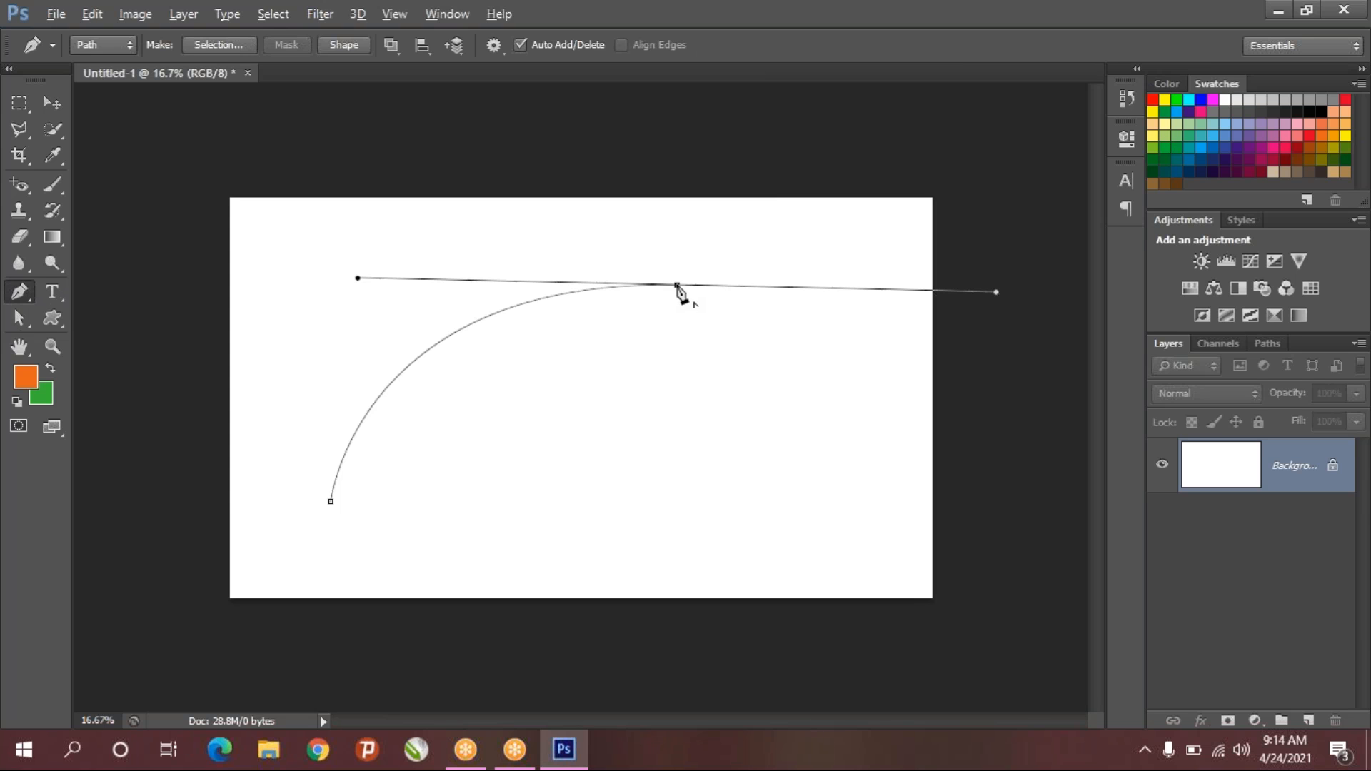
left_click(678, 286)
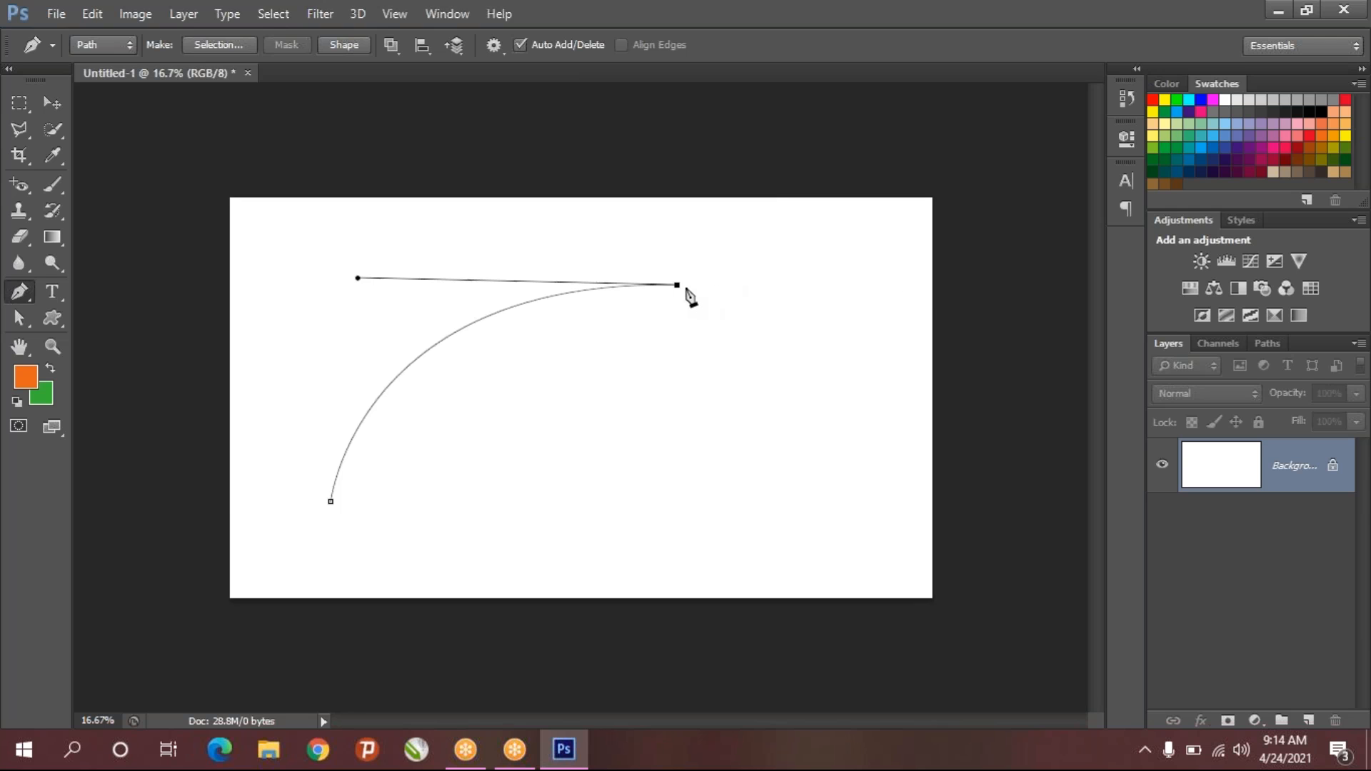
key("ctrl+z")
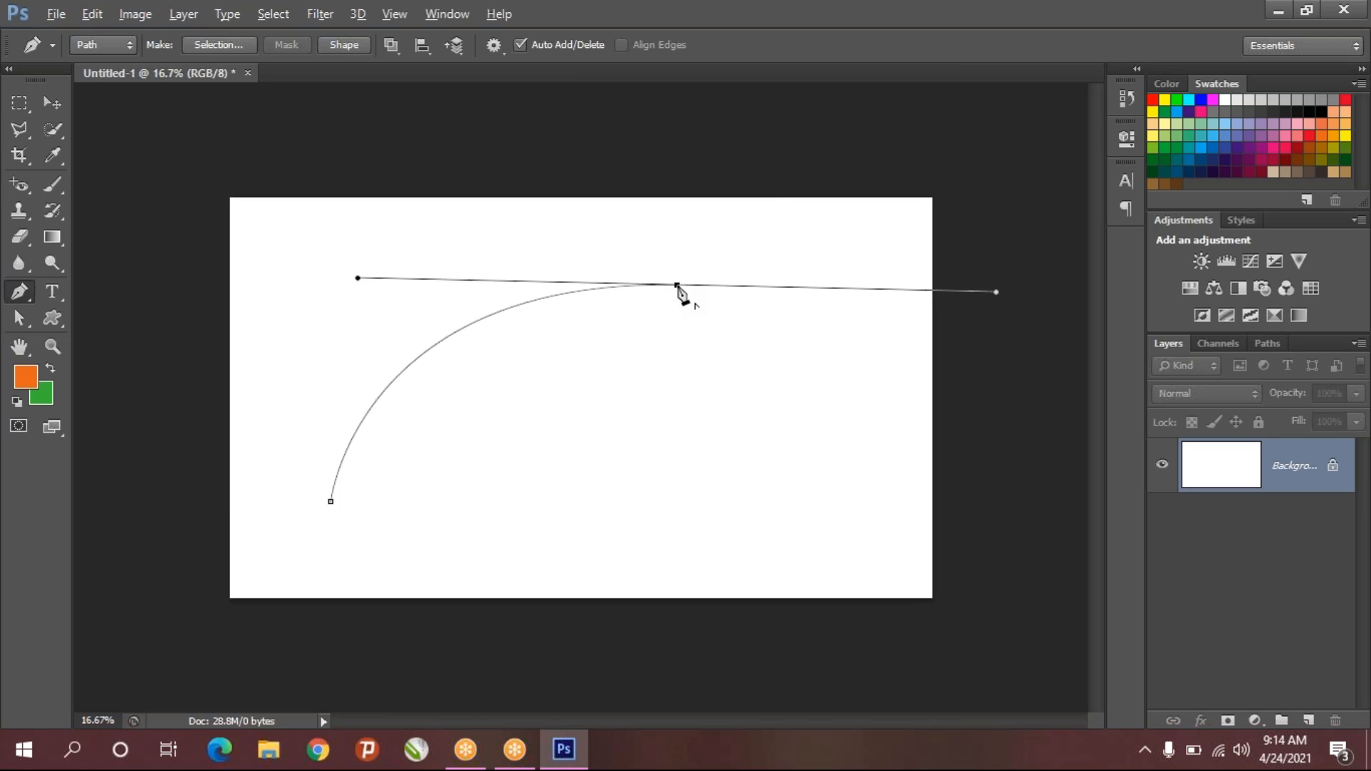
left_click(678, 286)
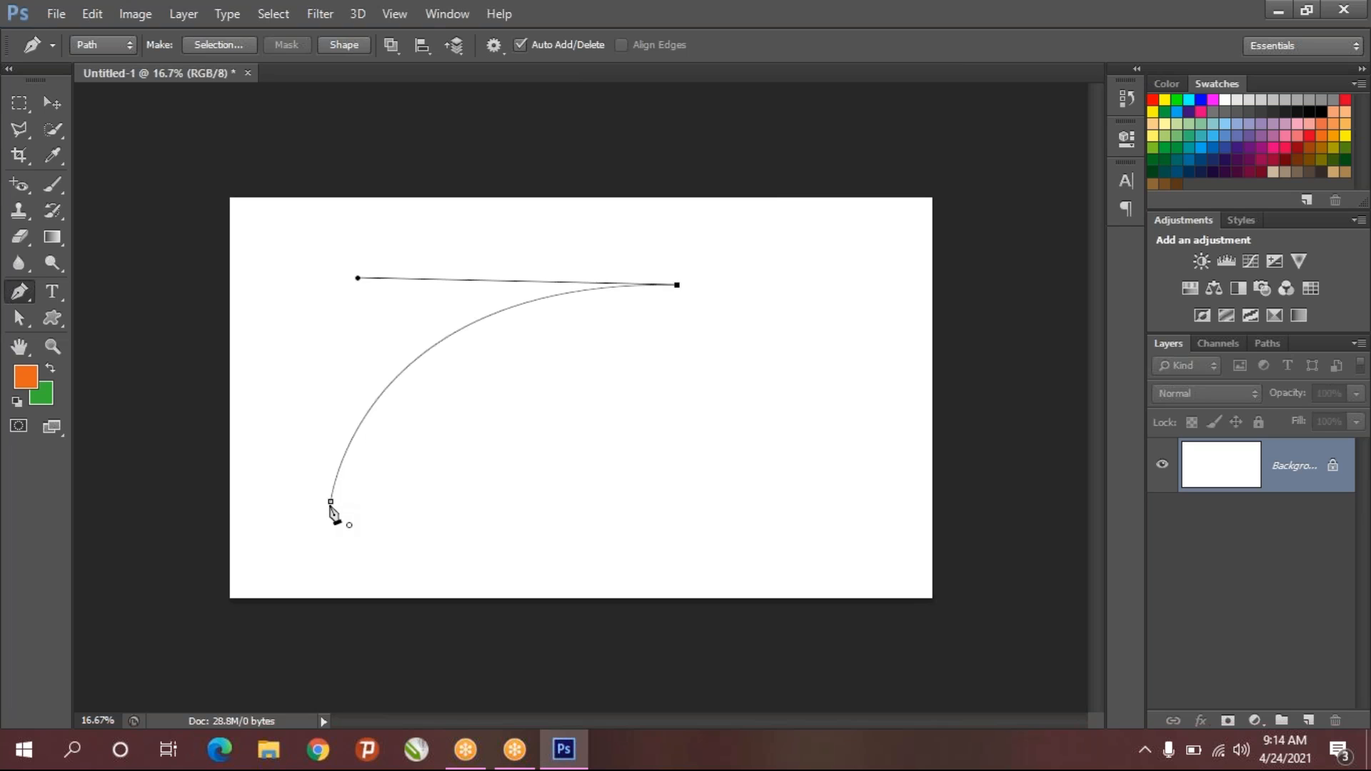
left_click(331, 502)
left_click_drag(331, 502, 126, 456)
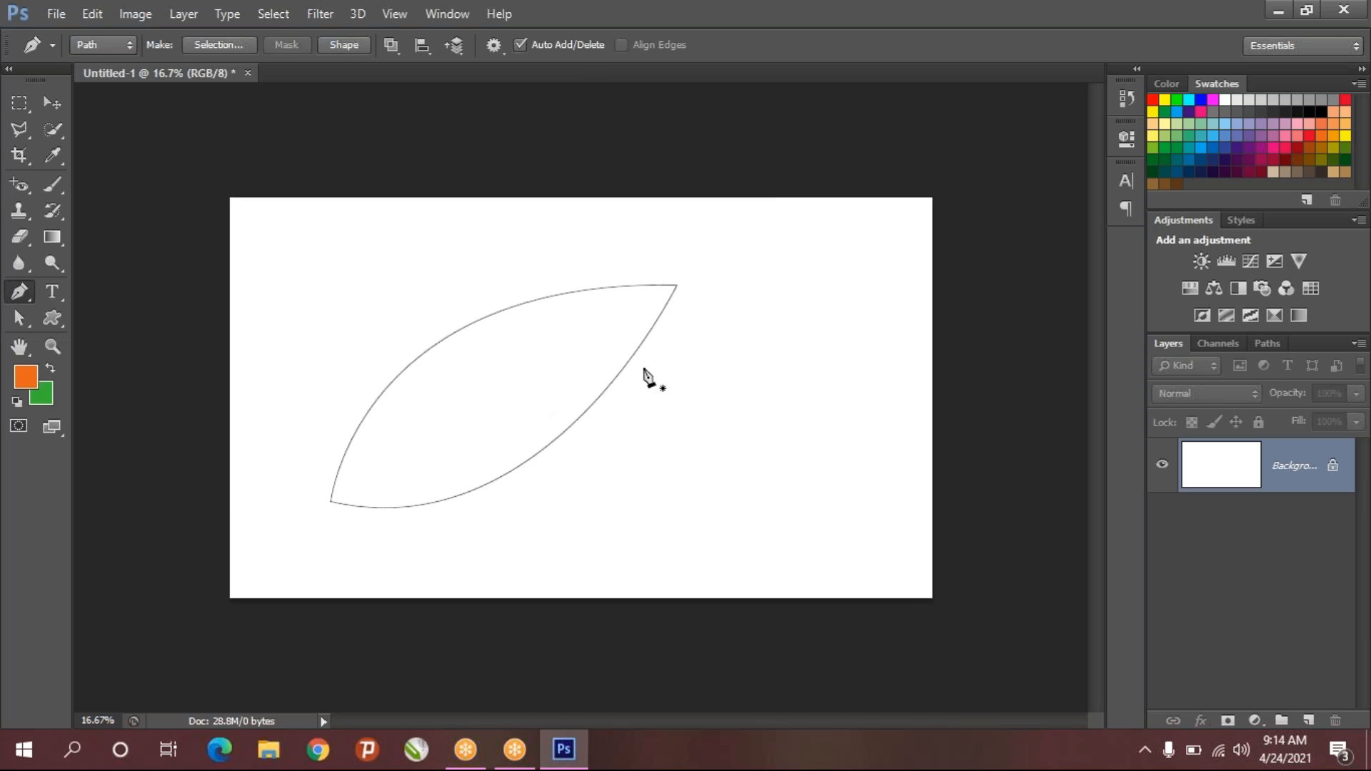
- Convert the leaf path into a new anti-aliased selection with a feather radius of 0 pixels
right_click(485, 383)
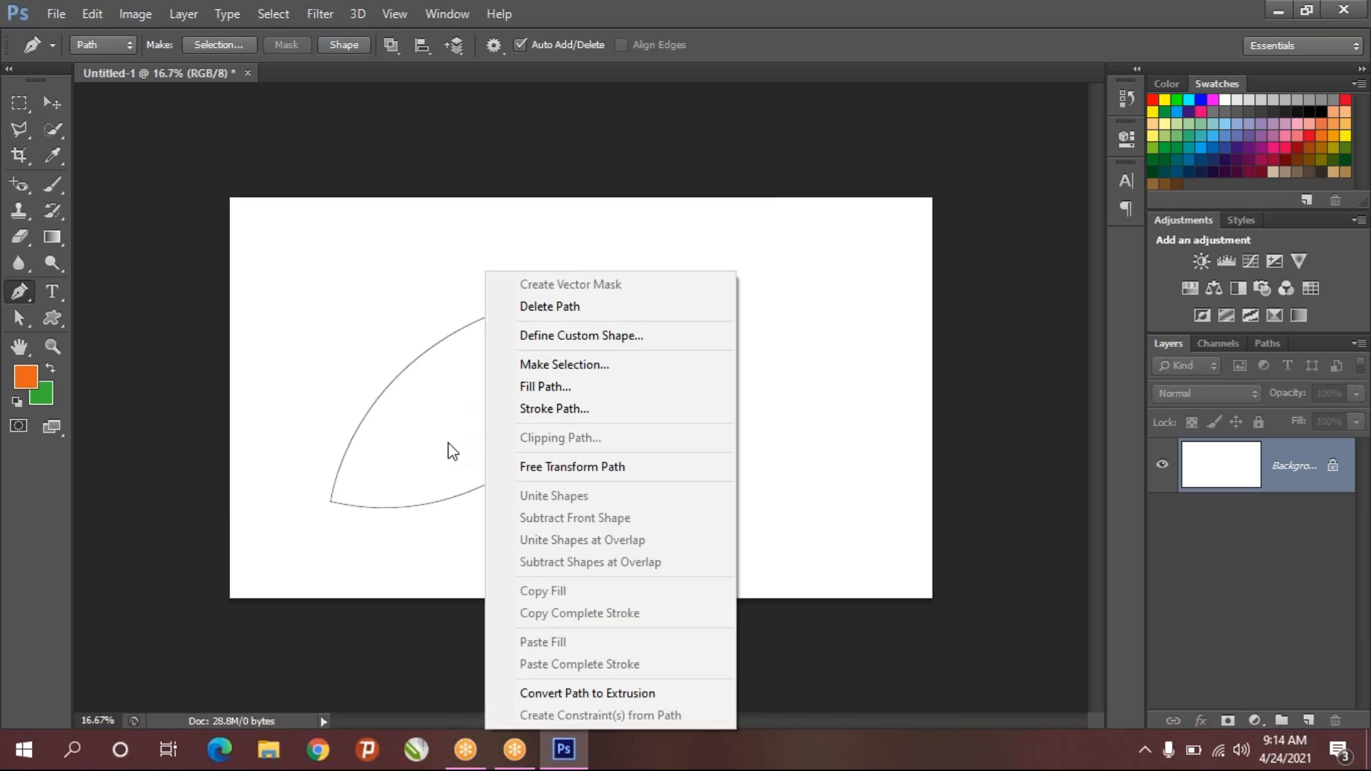
left_click(568, 364)
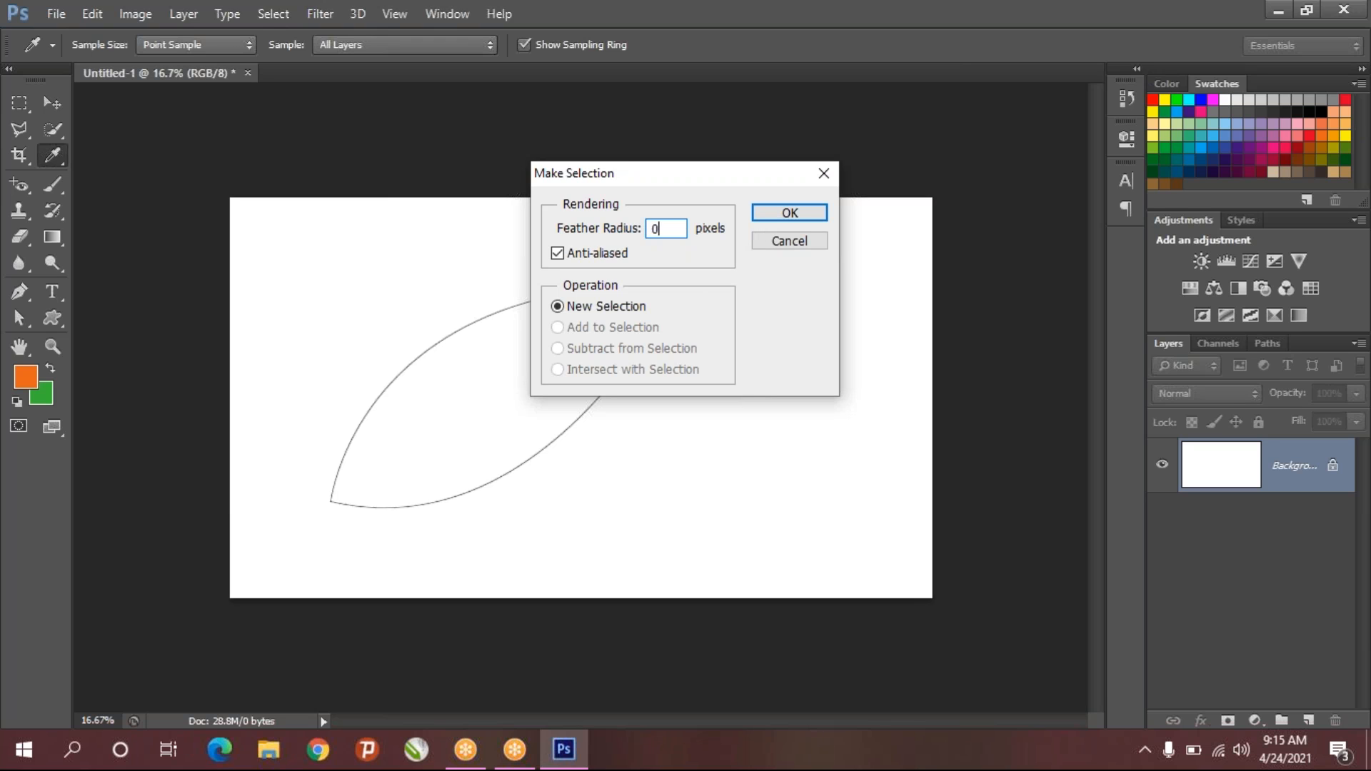
left_click(786, 213)
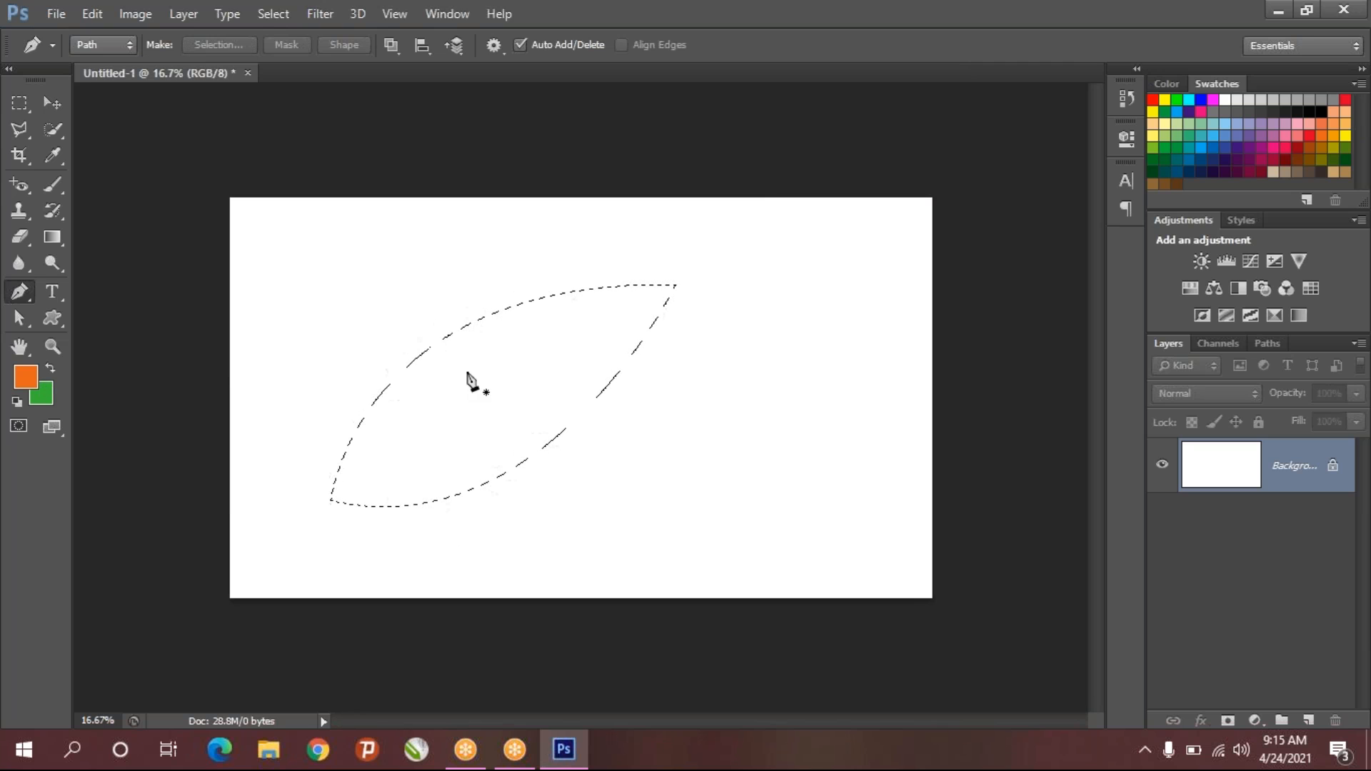
- Fill the leaf selection alternately with the orange foreground colour and the green background colour
key("alt+BackSpace")
key("ctrl+BackSpace")
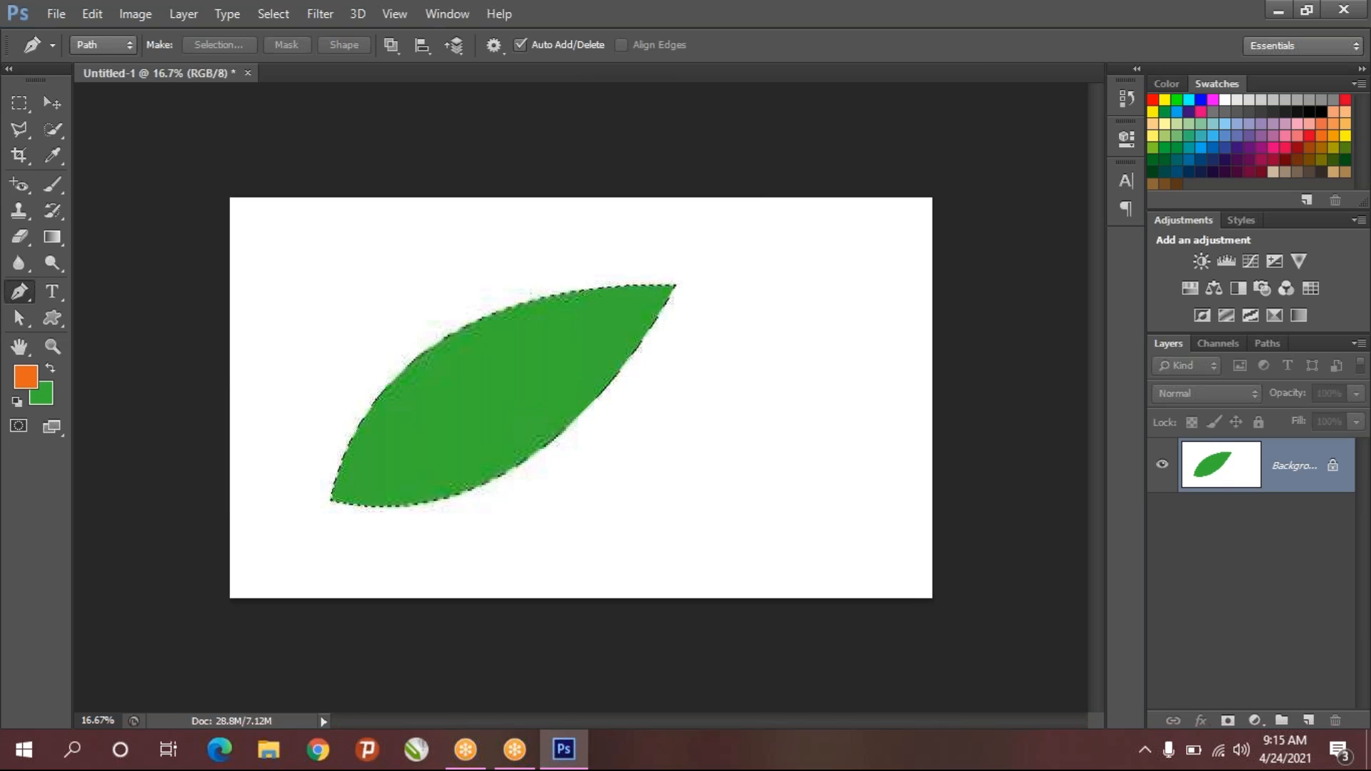
key("alt+BackSpace")
key("ctrl+BackSpace")
key("alt+BackSpace")
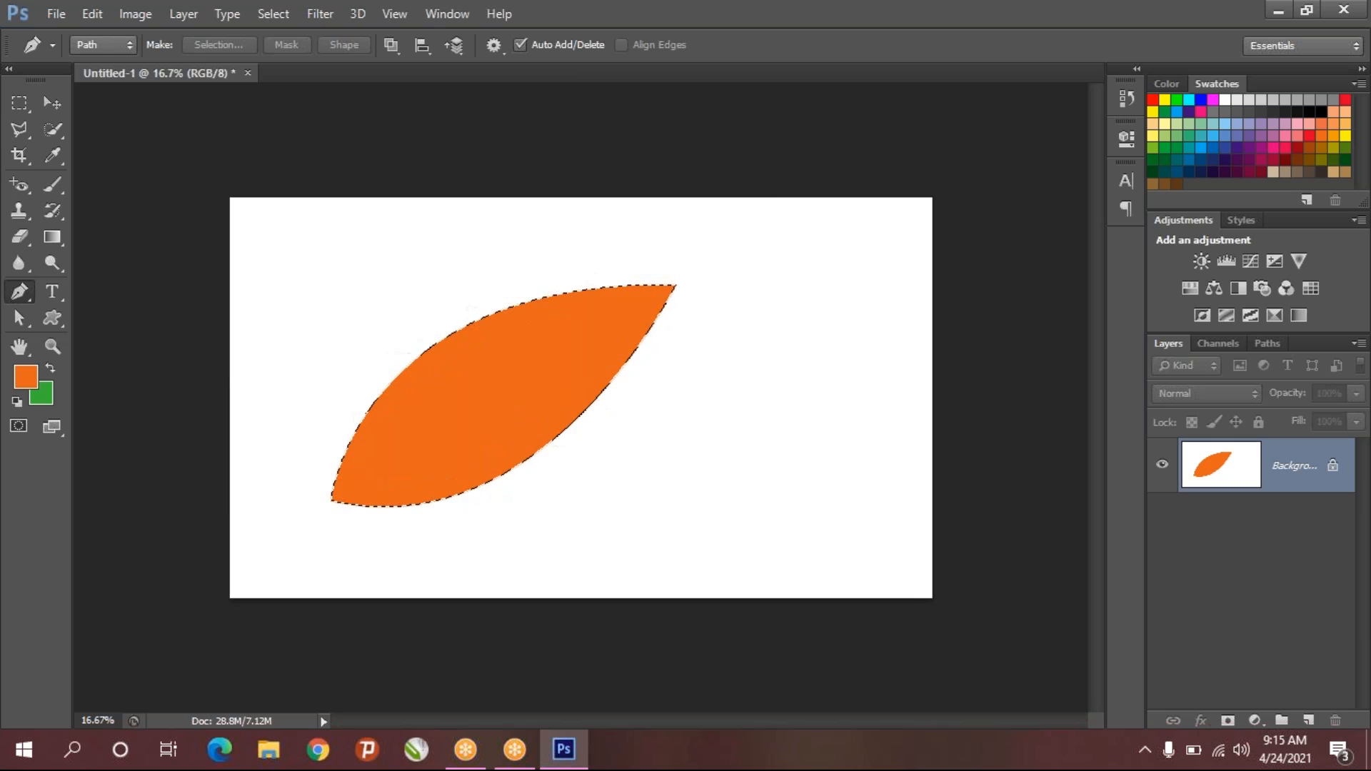
key("ctrl+BackSpace")
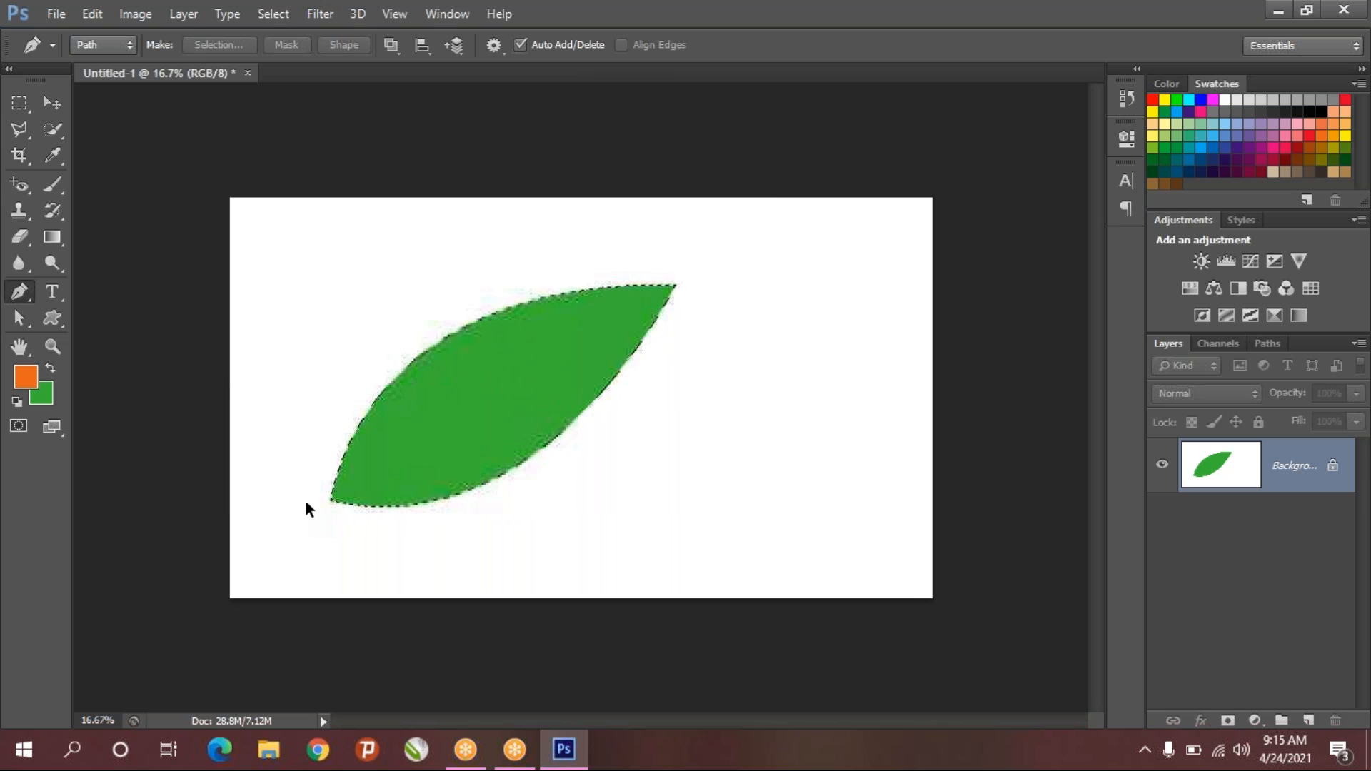
key("alt+BackSpace")
- Undo the leaf's colour fills and the selection, back to the plain leaf path
key("ctrl+z")
key("ctrl+z")
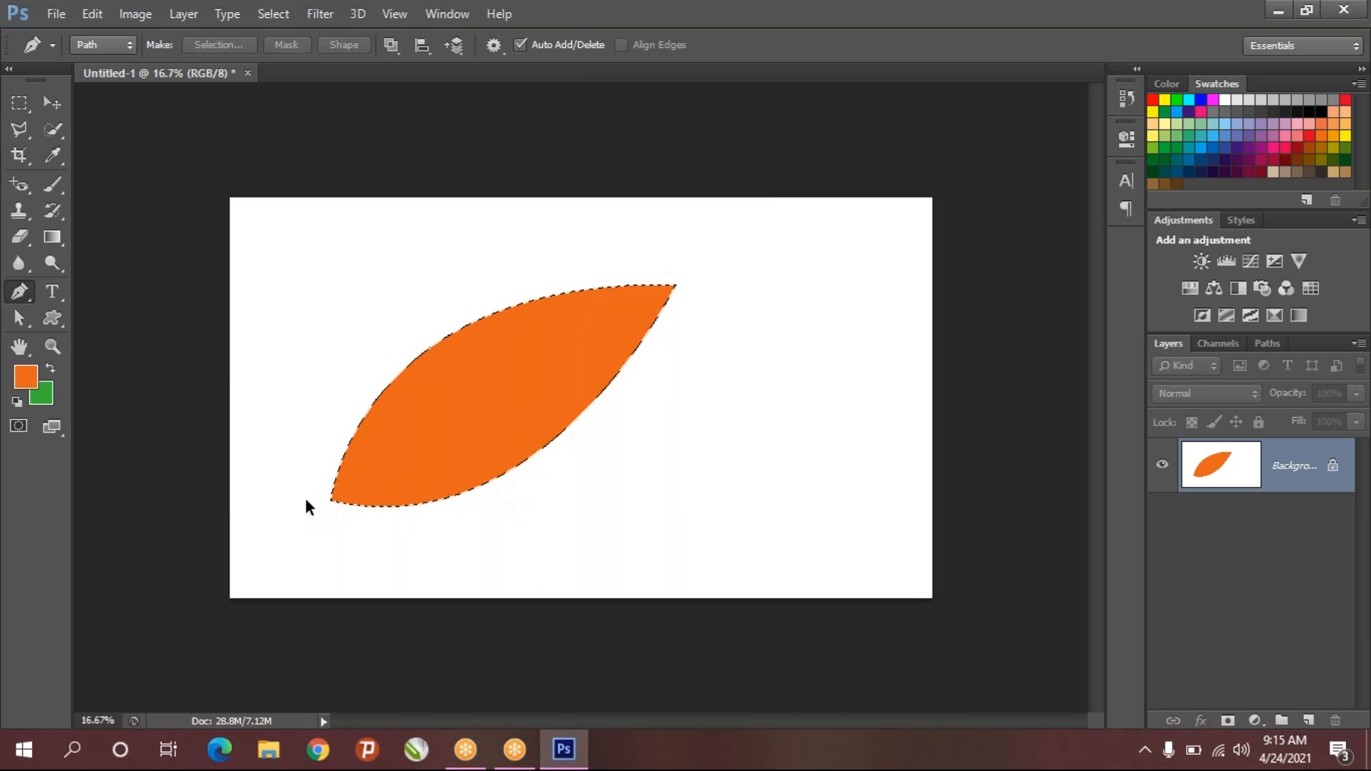
key("ctrl+alt+z")
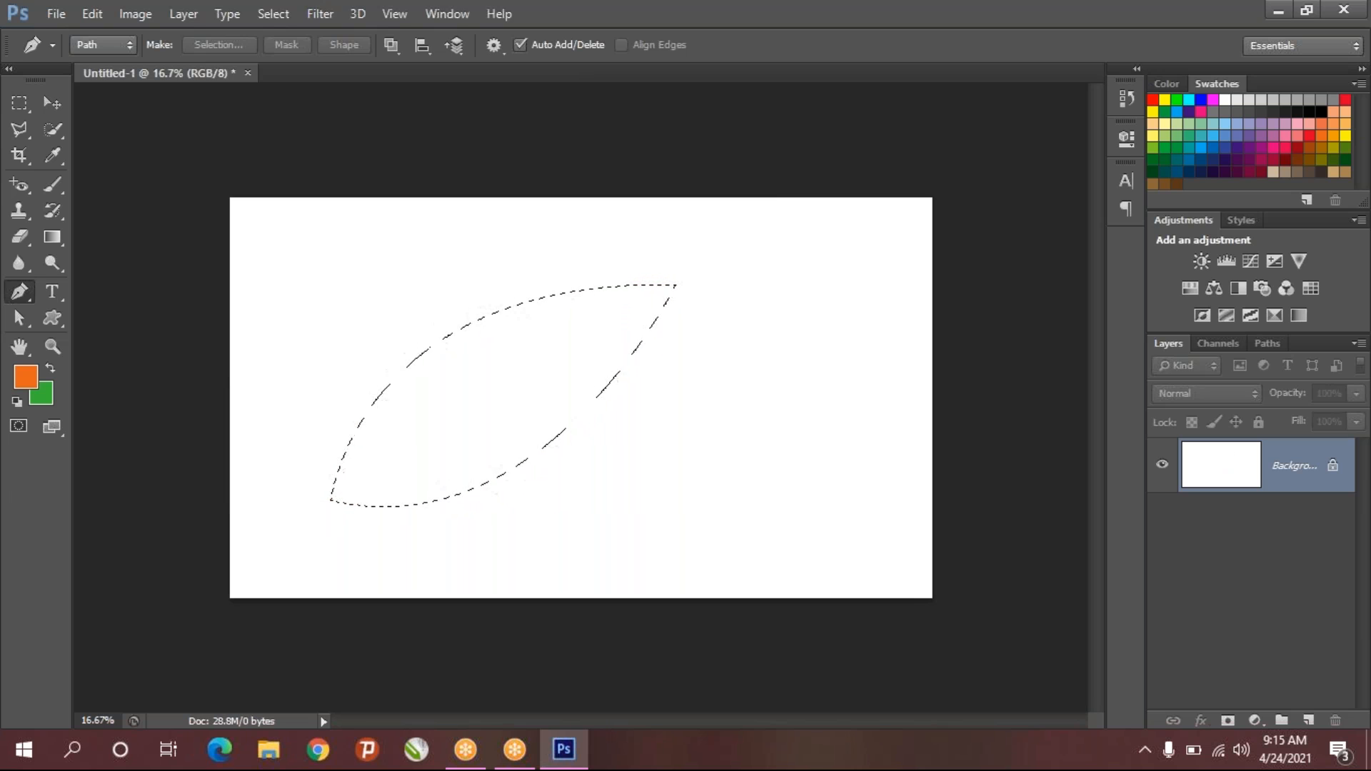
key("ctrl+alt+z")
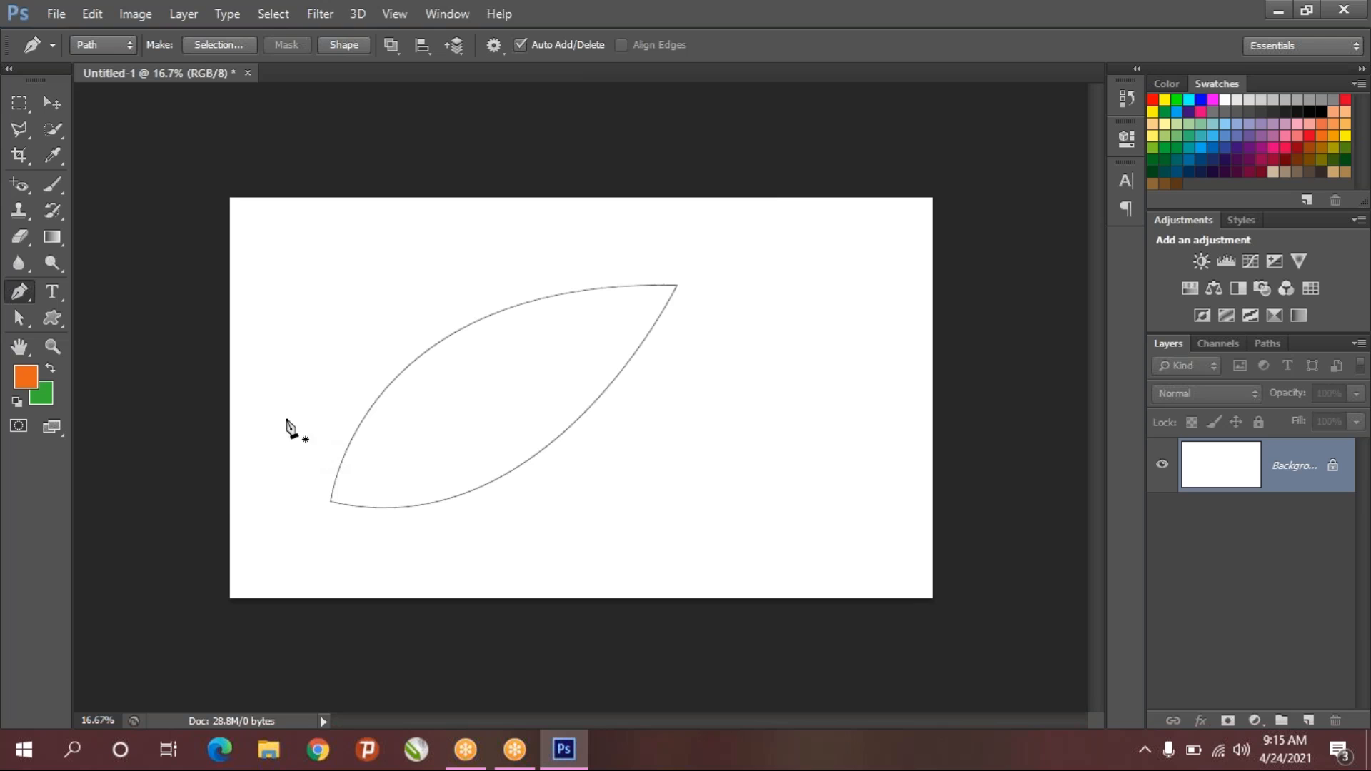
- Draw a thin, closed, slightly curved midrib path inside the leaf with the Pen tool, from its lower-left tip to its upper-right tip and back
scroll(391, 439, "up", 2, "alt")
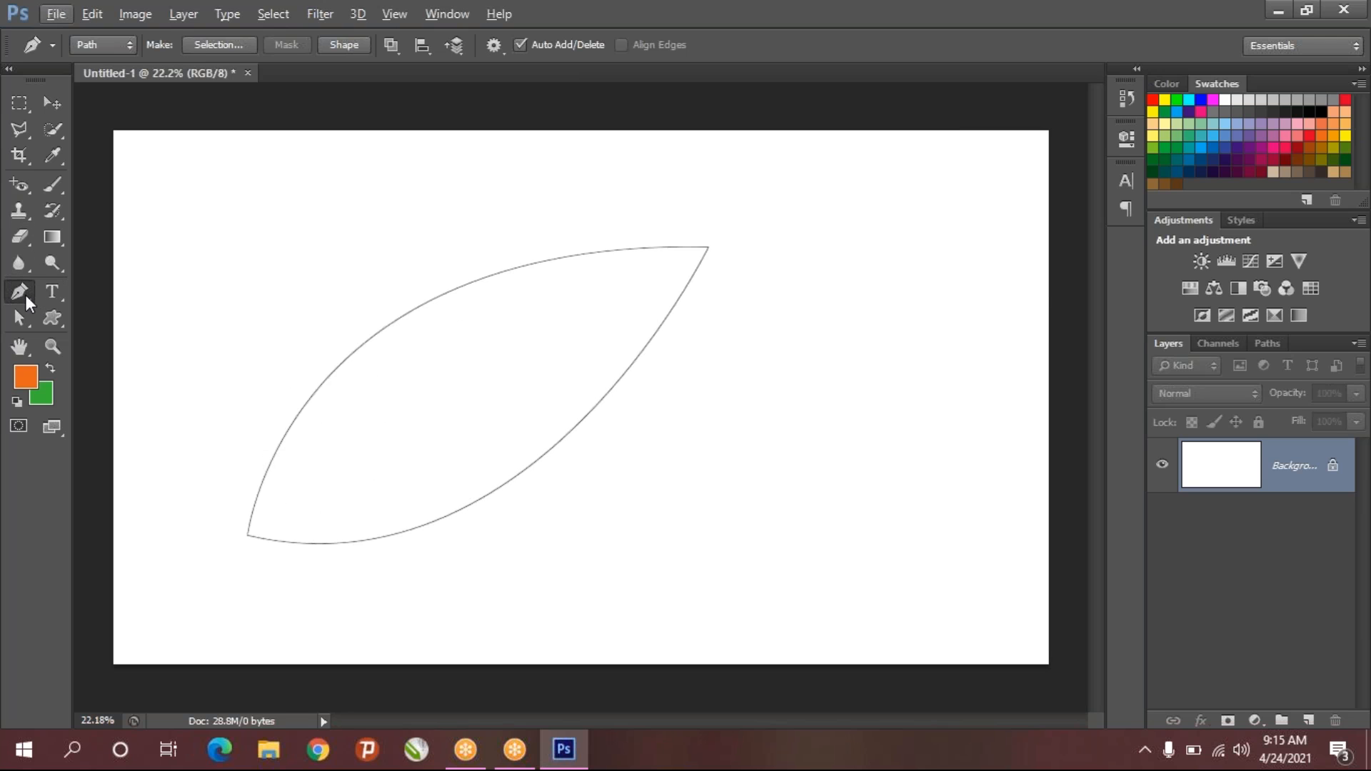
left_click(257, 522)
left_click_drag(690, 253, 852, 186)
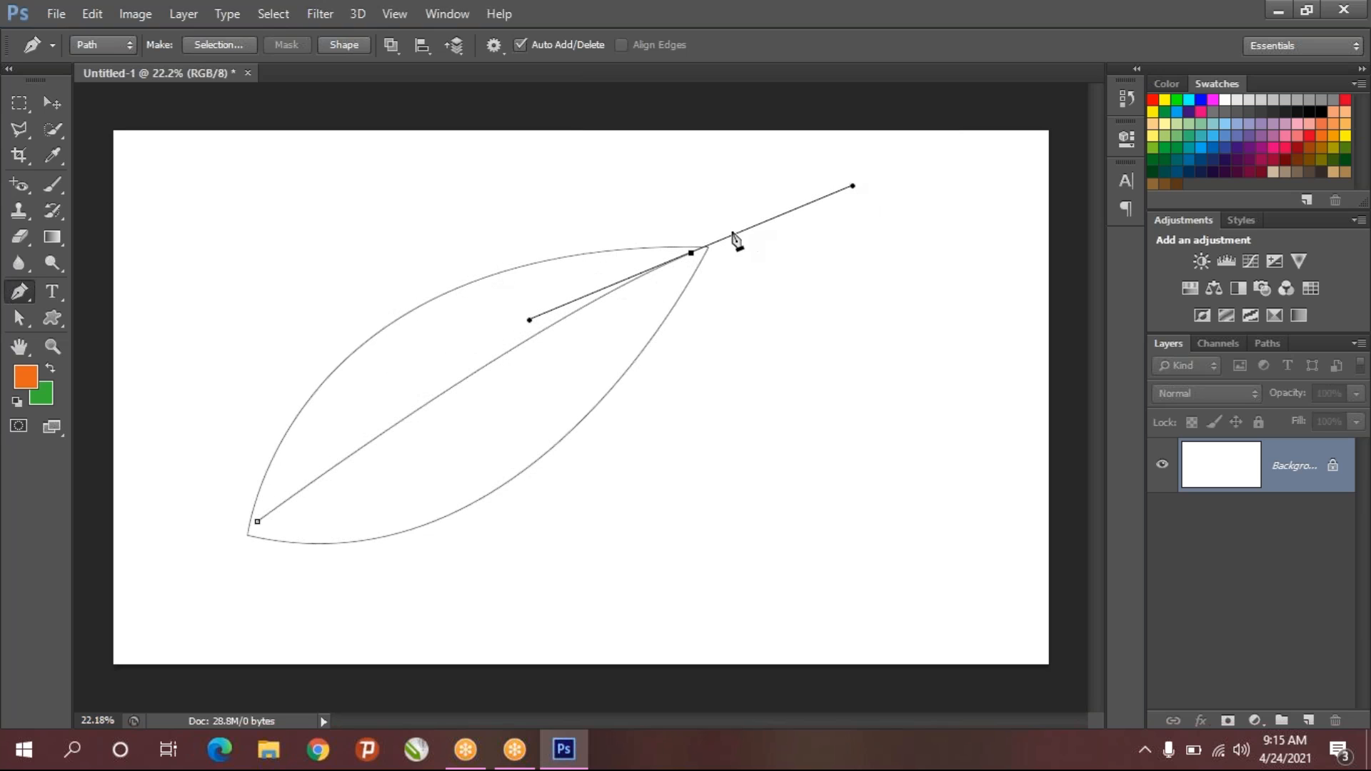
left_click(691, 254)
left_click_drag(260, 525, 3, 732)
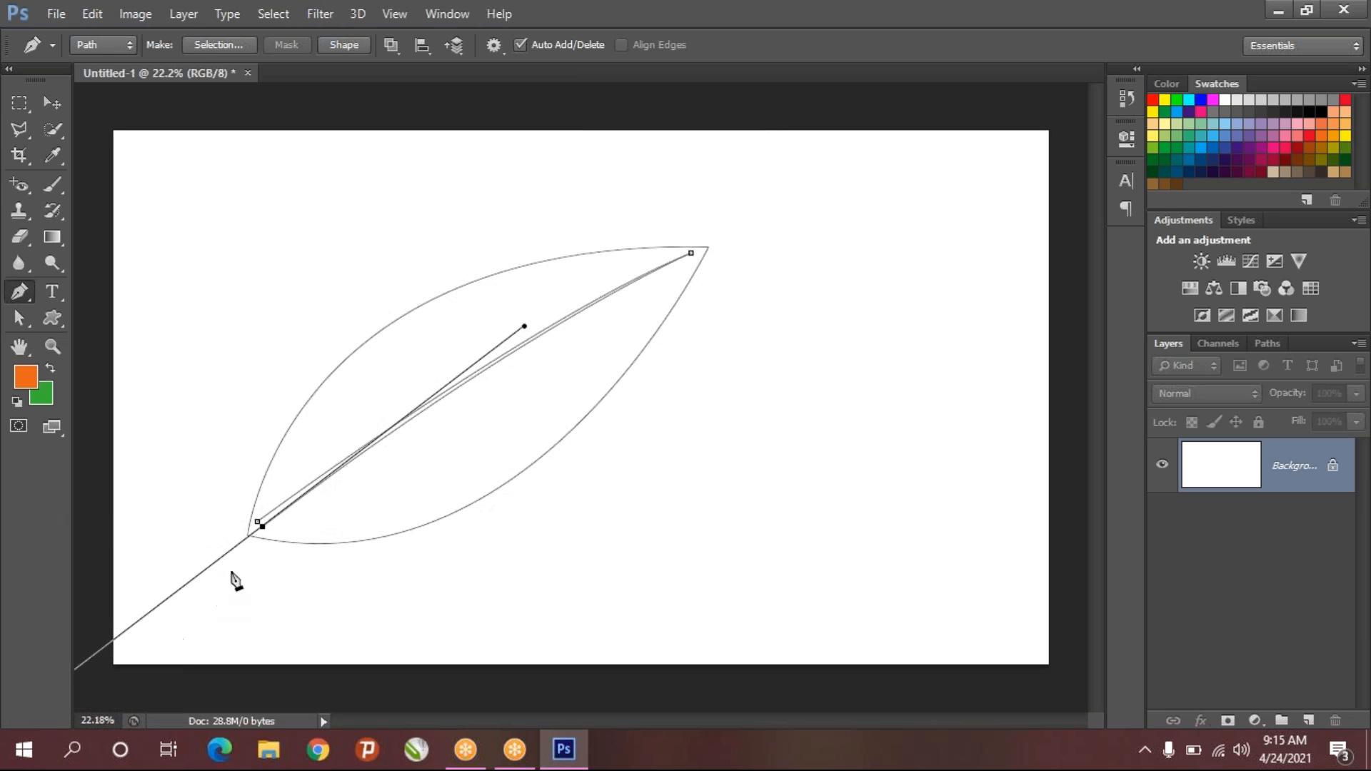
left_click(262, 528, "alt")
left_click(253, 531)
left_click(259, 528)
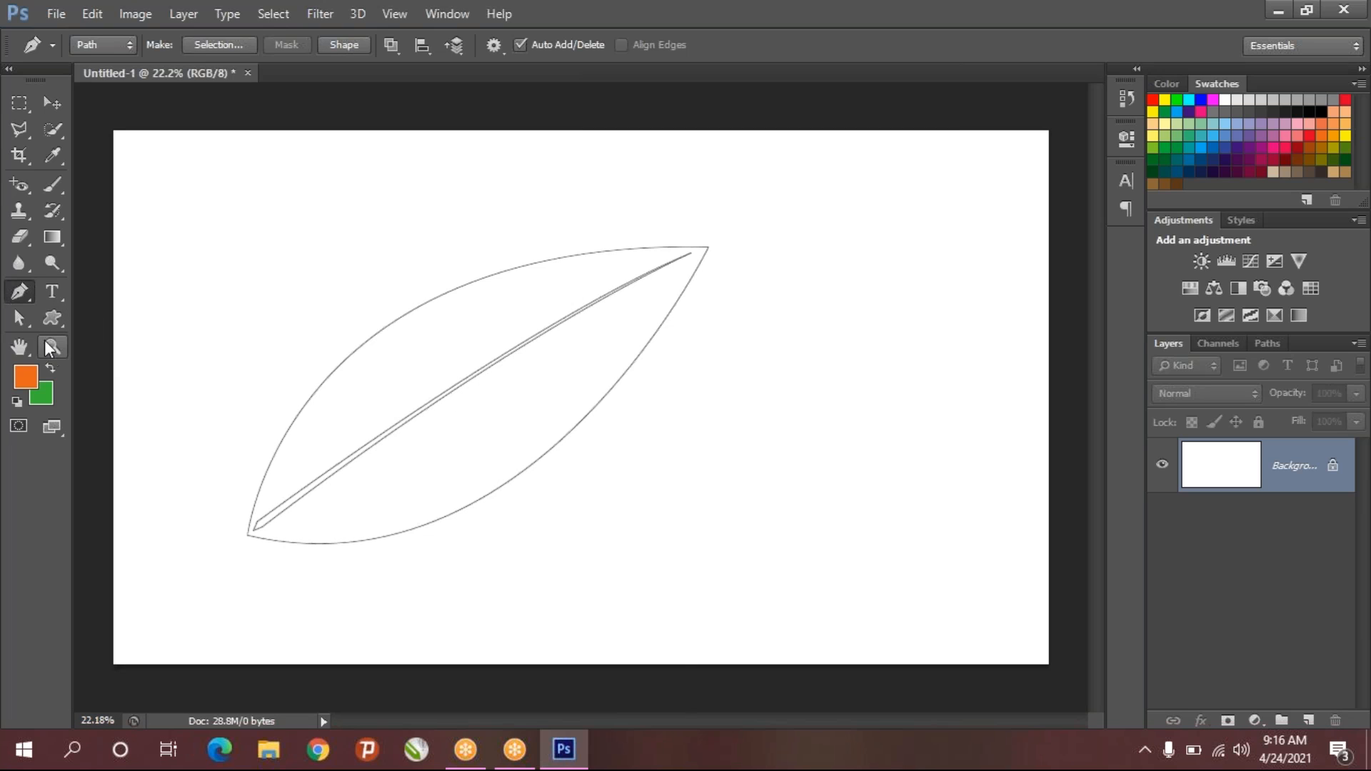
- Convert the leaf and midrib paths into a new anti-aliased selection with a feather radius of 0 pixels
right_click(434, 429)
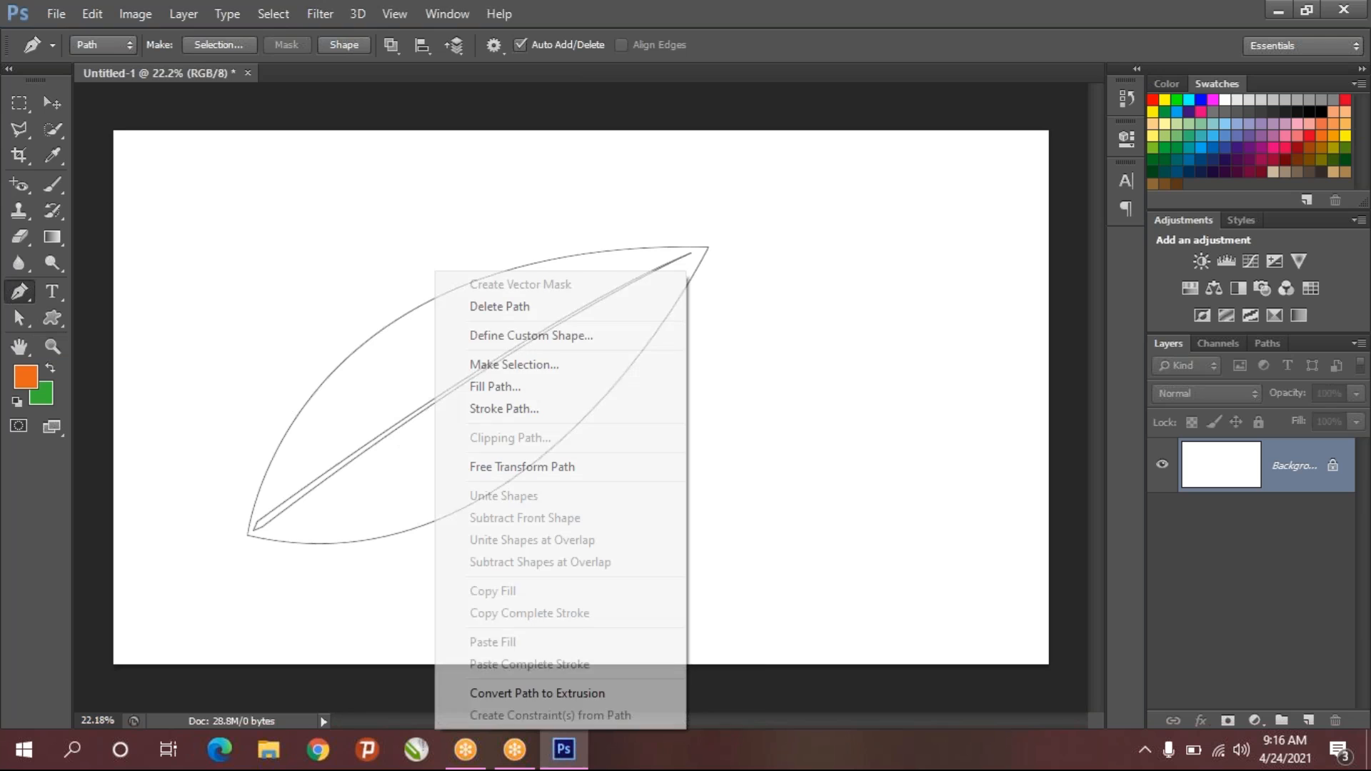
left_click(509, 364)
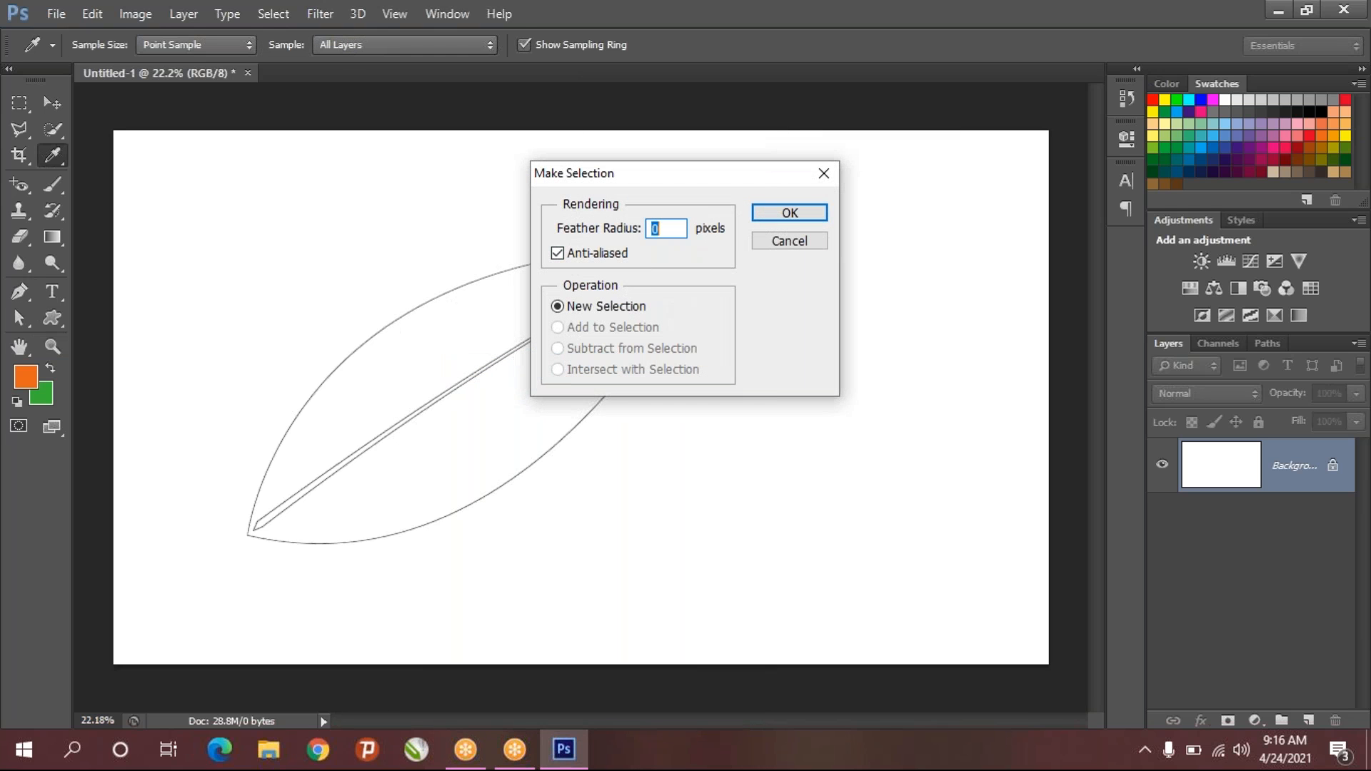
left_click(790, 213)
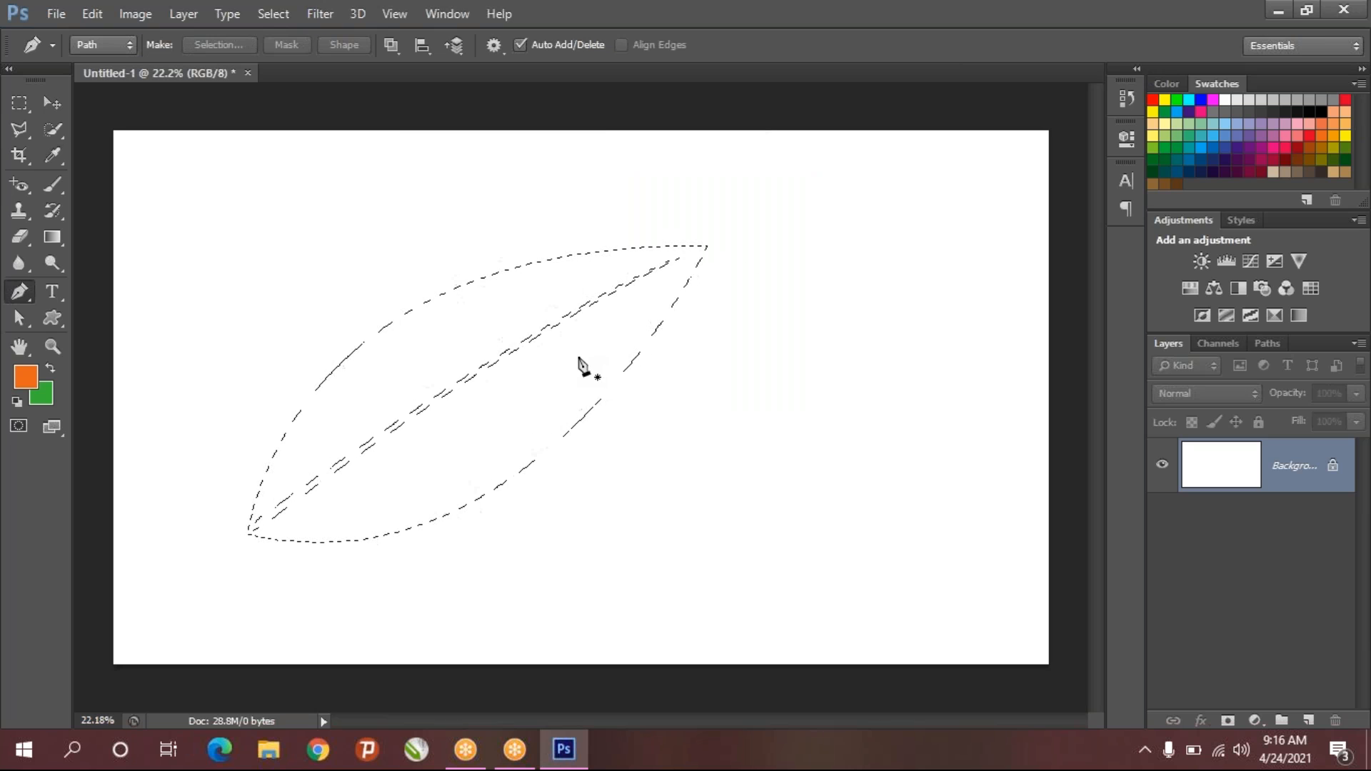
- Fill the leaf selection around the midrib with orange, refill it with green, and deselect
key("alt+BackSpace")
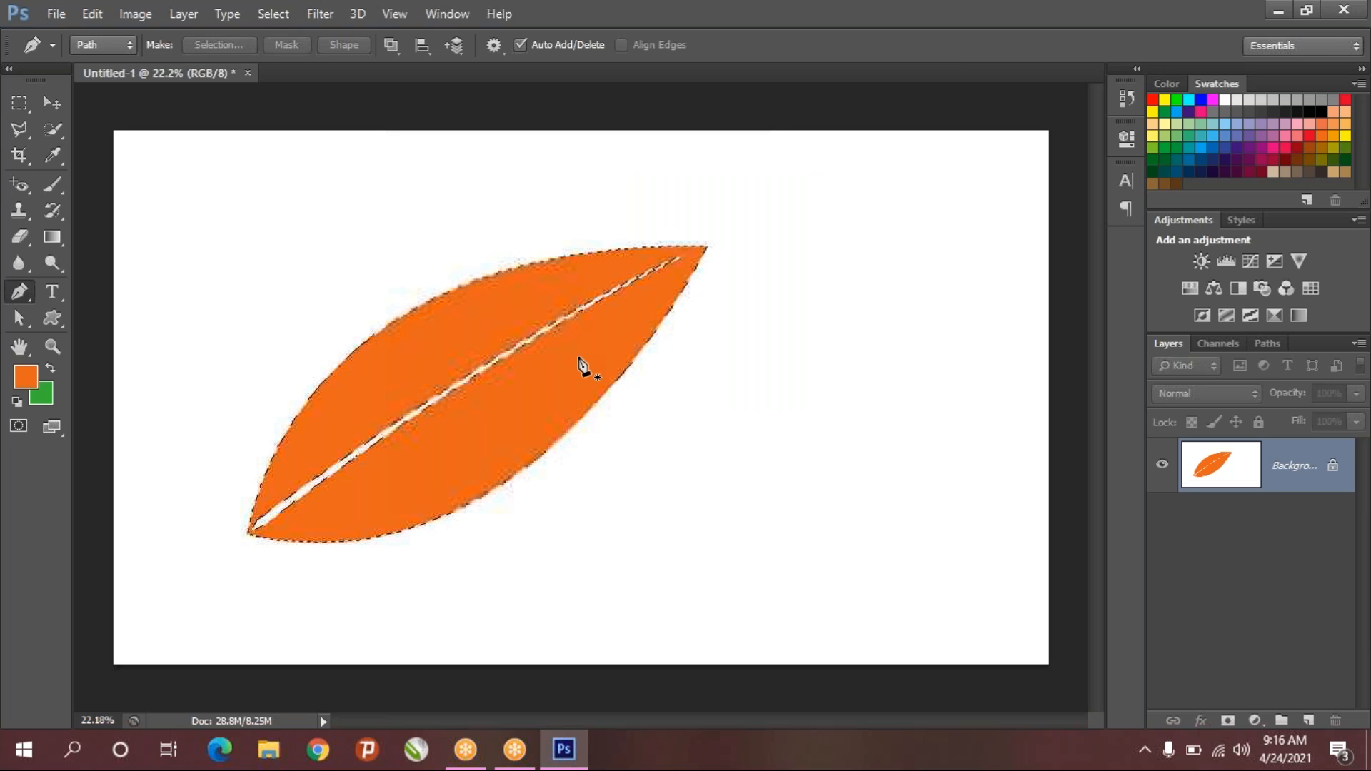
key("ctrl+BackSpace")
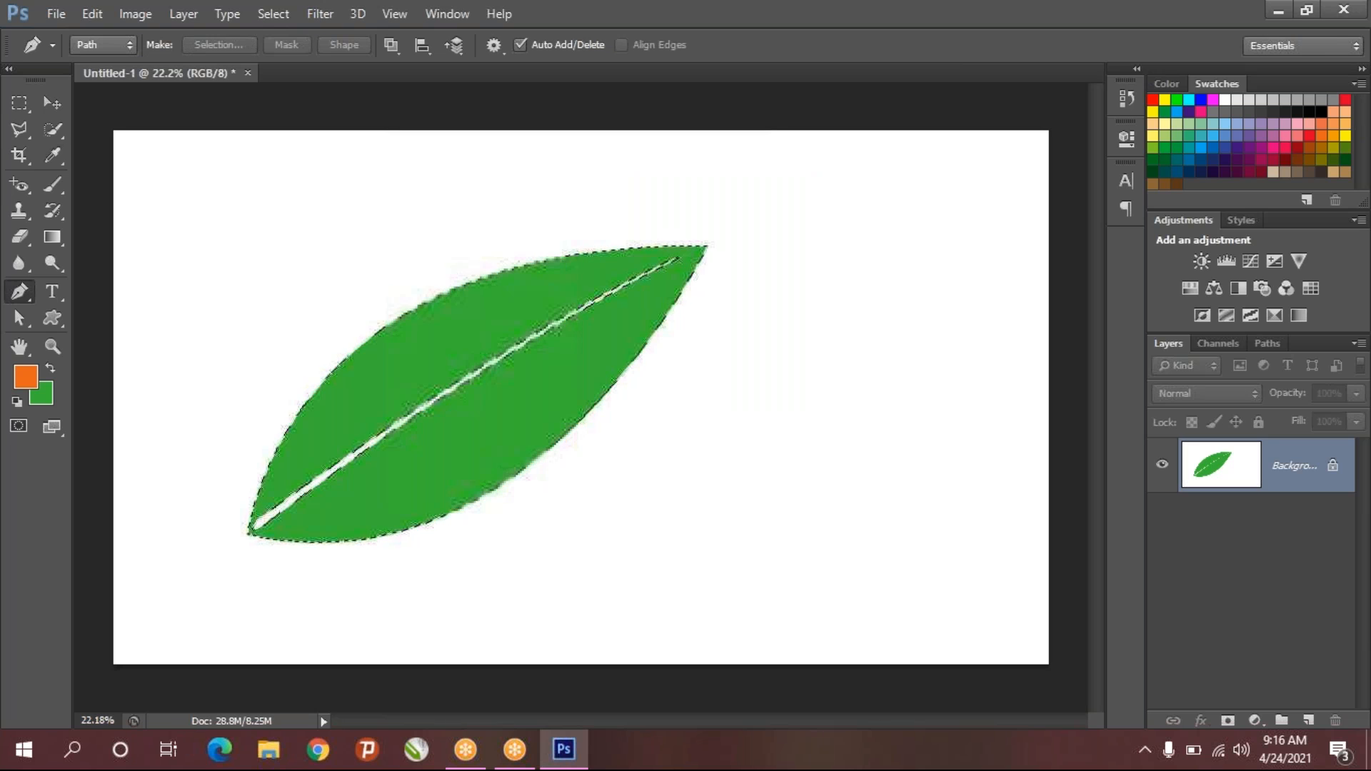
key("ctrl+d")
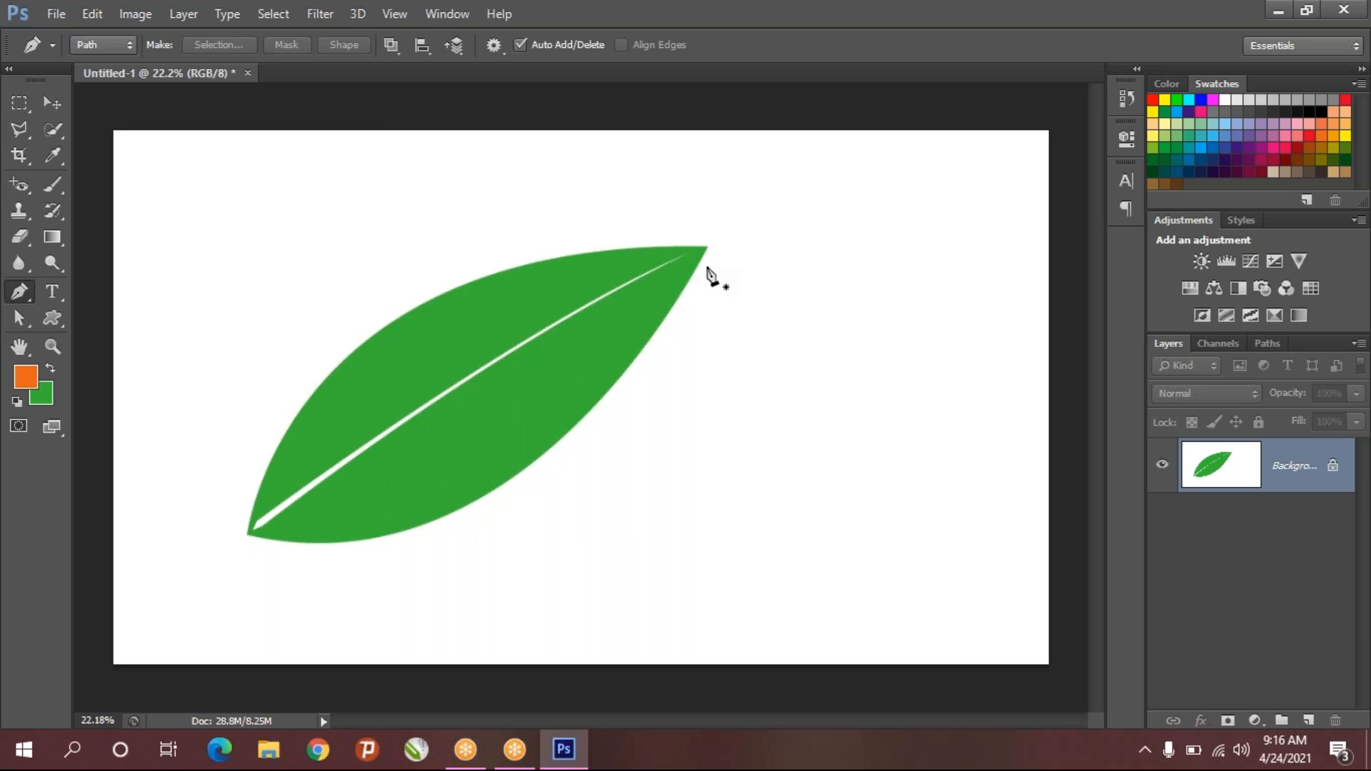
- Undo the deselection, both fills and the selection, back to the leaf and midrib paths
key("ctrl+alt+z")
key("ctrl+alt+z")
key("ctrl+alt+z")
key("ctrl+alt+z")
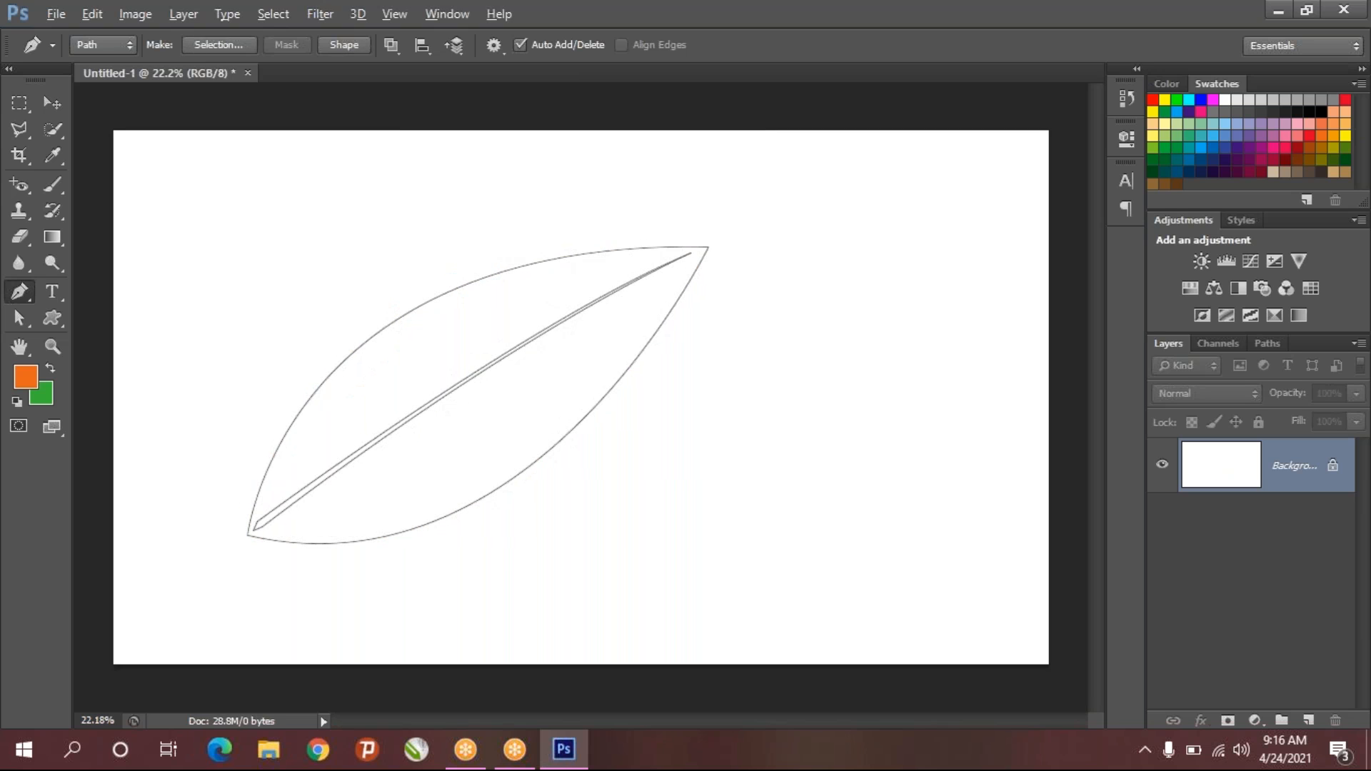
- Delete the midrib path and the leaf outline with the Path Selection tool, leaving the canvas empty
left_click(19, 317)
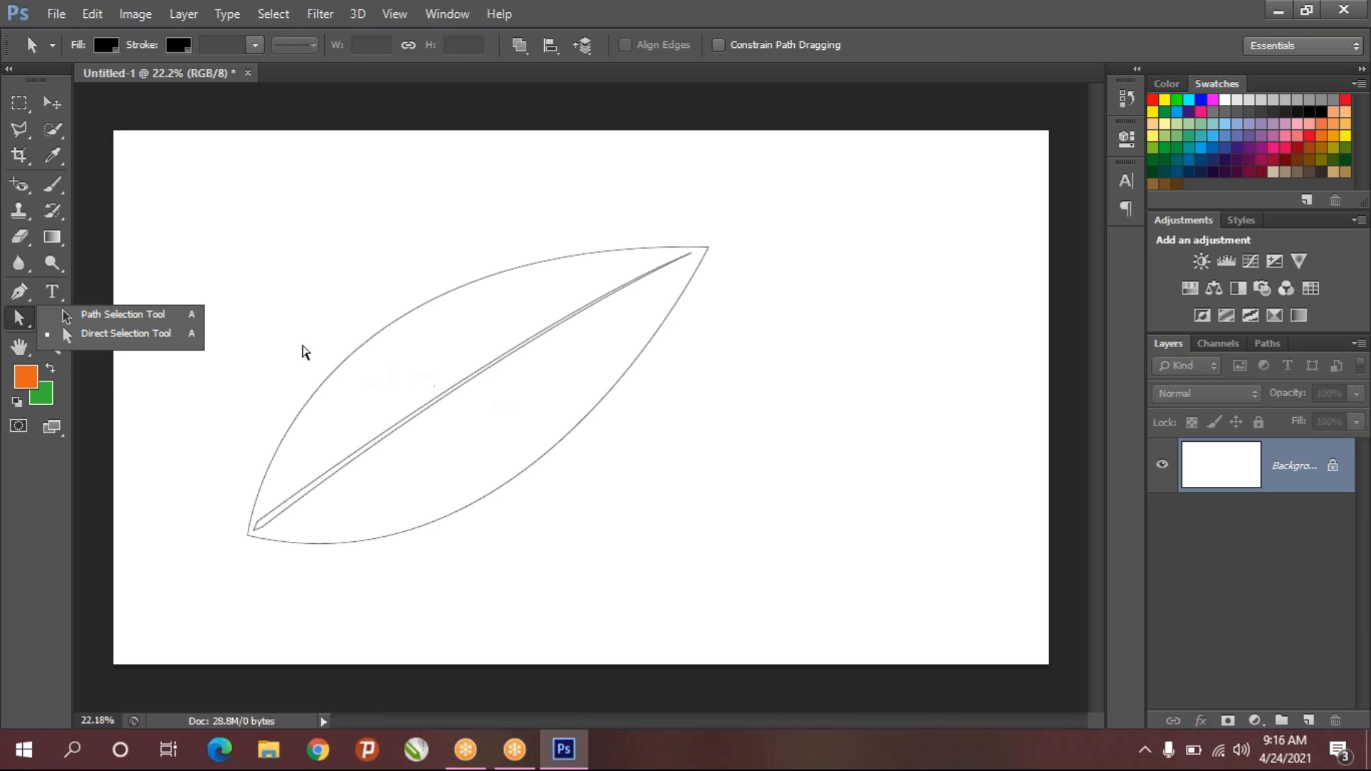
left_click(104, 314)
left_click(503, 357)
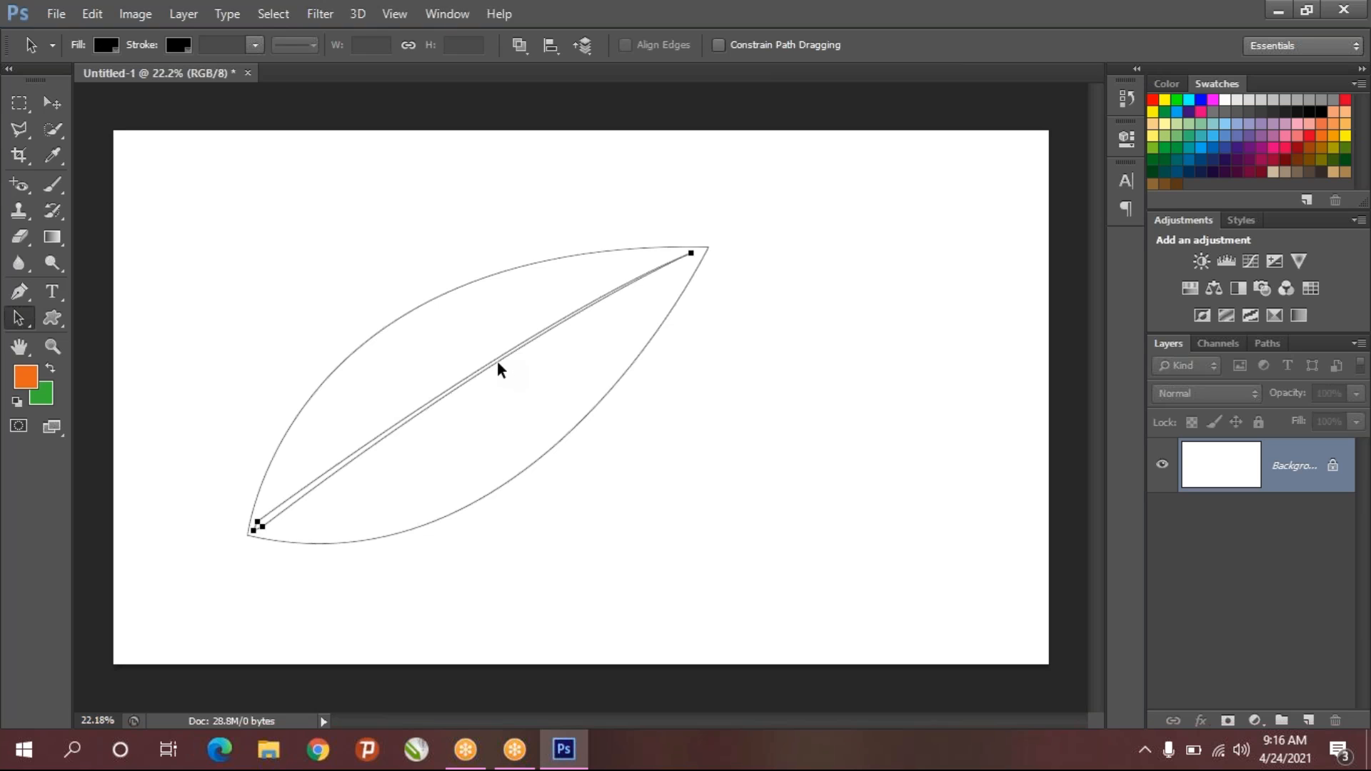
key("Delete")
left_click(473, 501)
key("Delete")
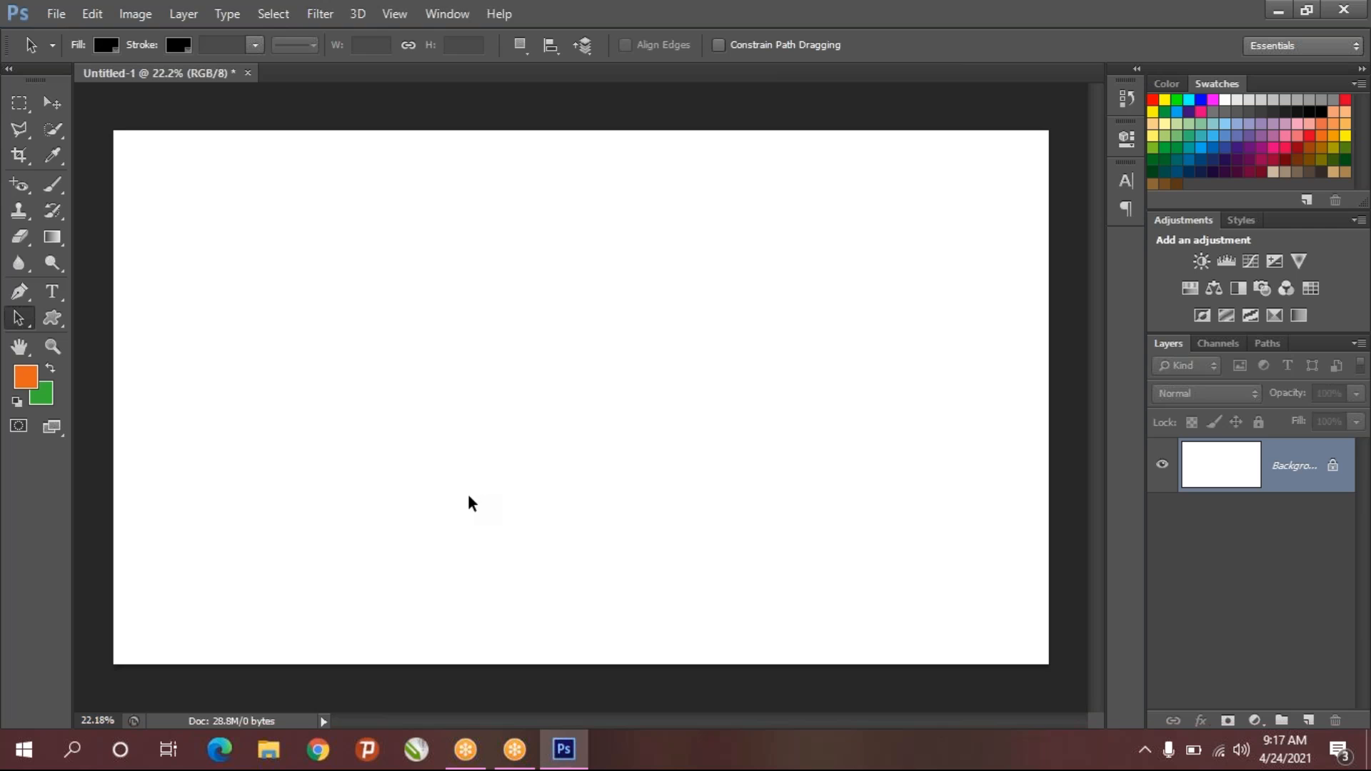
- Draw a wavy Pen path from the canvas's upper-left corner across the top, down the right side and to the middle of the bottom edge
left_click(23, 293)
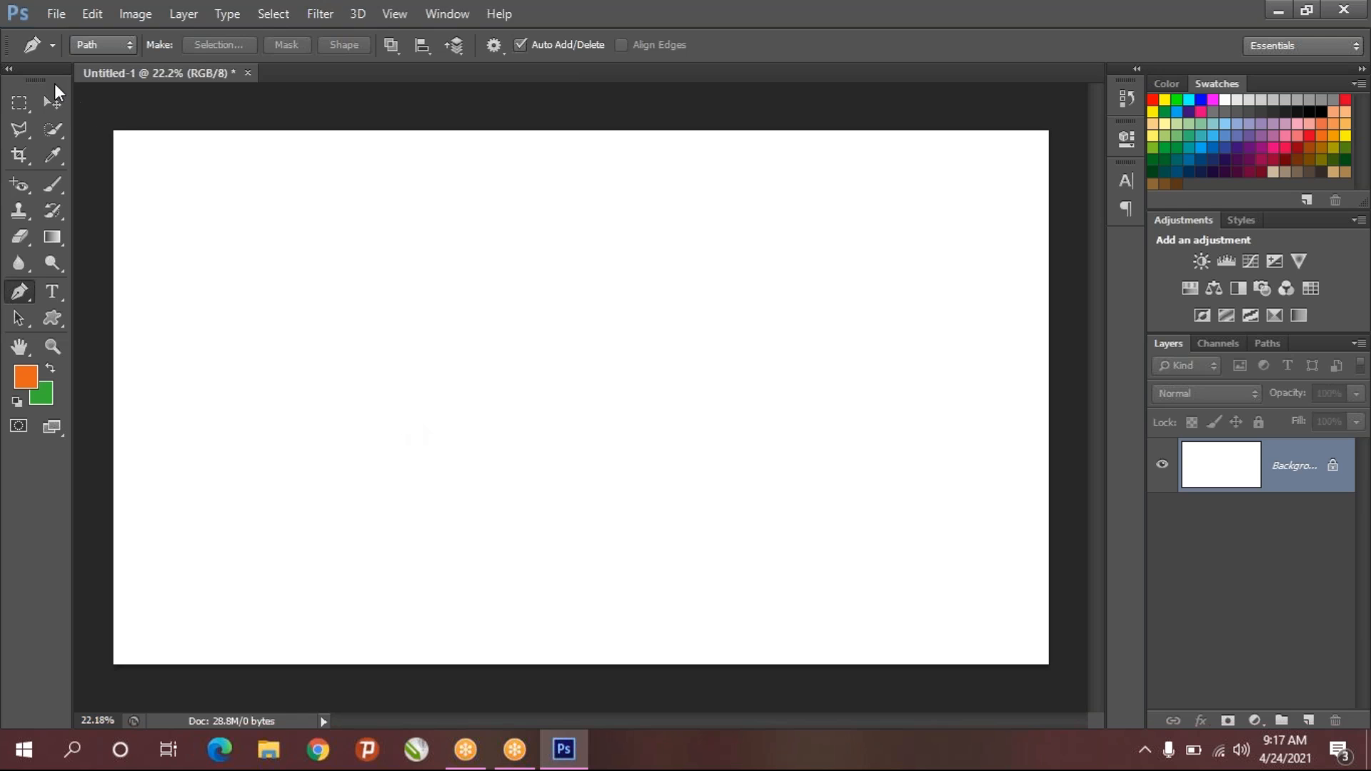
left_click(111, 132)
left_click_drag(380, 225, 602, 208)
left_click_drag(805, 151, 929, 165)
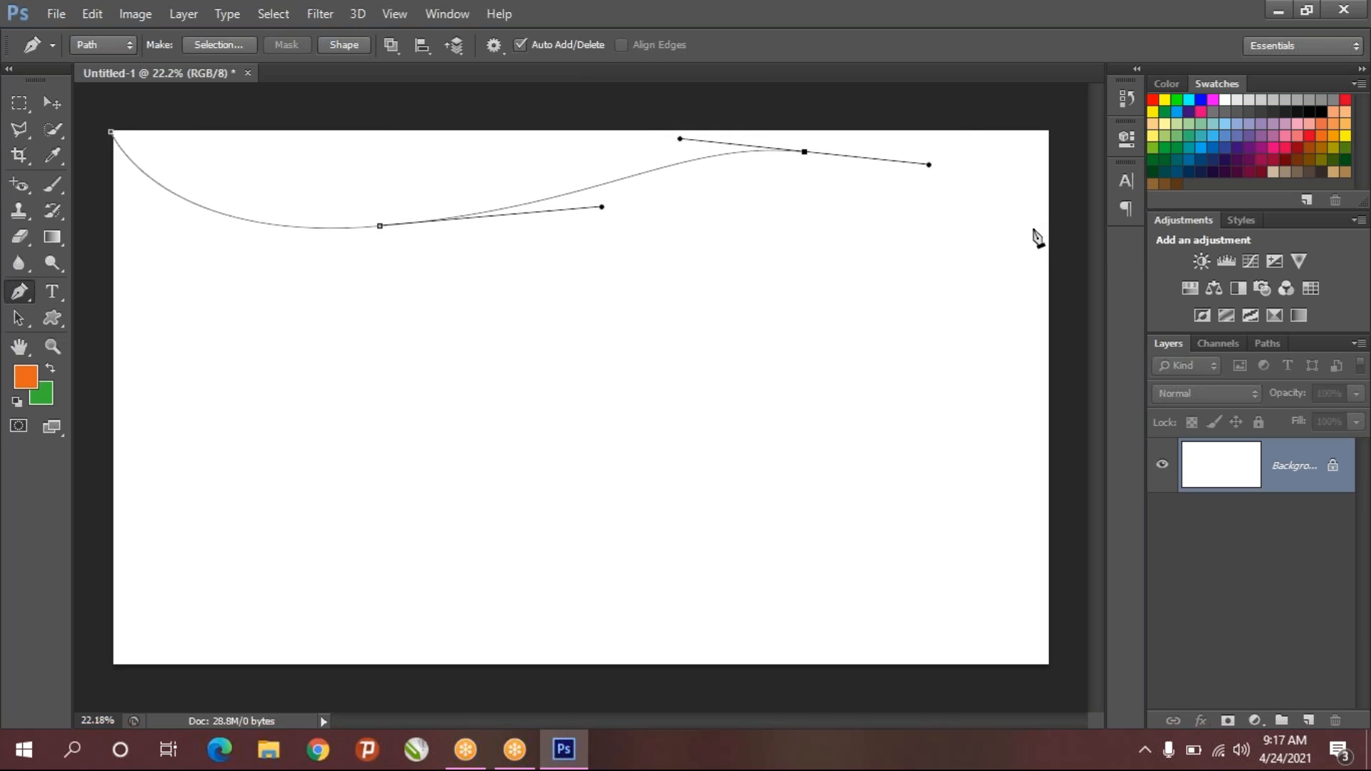
left_click_drag(1017, 257, 1026, 300)
left_click_drag(990, 509, 937, 599)
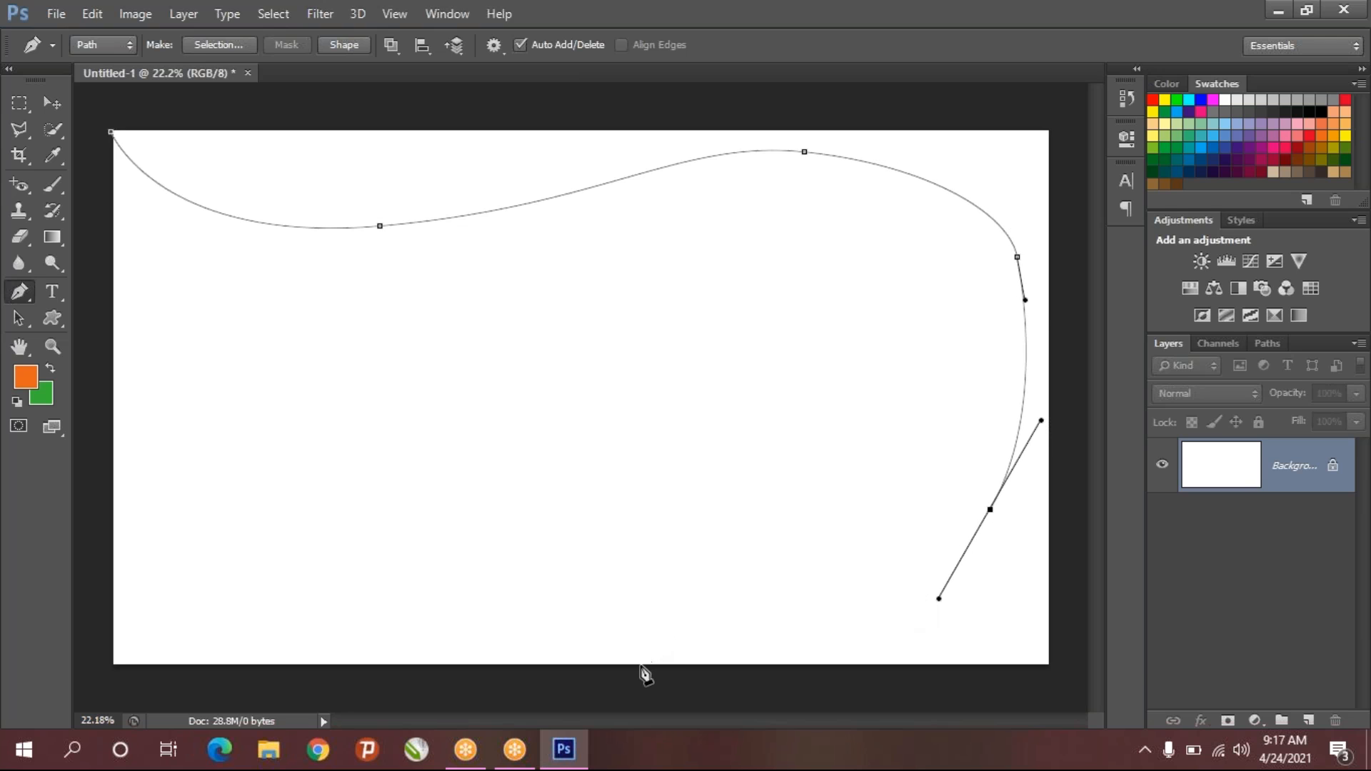
left_click_drag(641, 666, 621, 712)
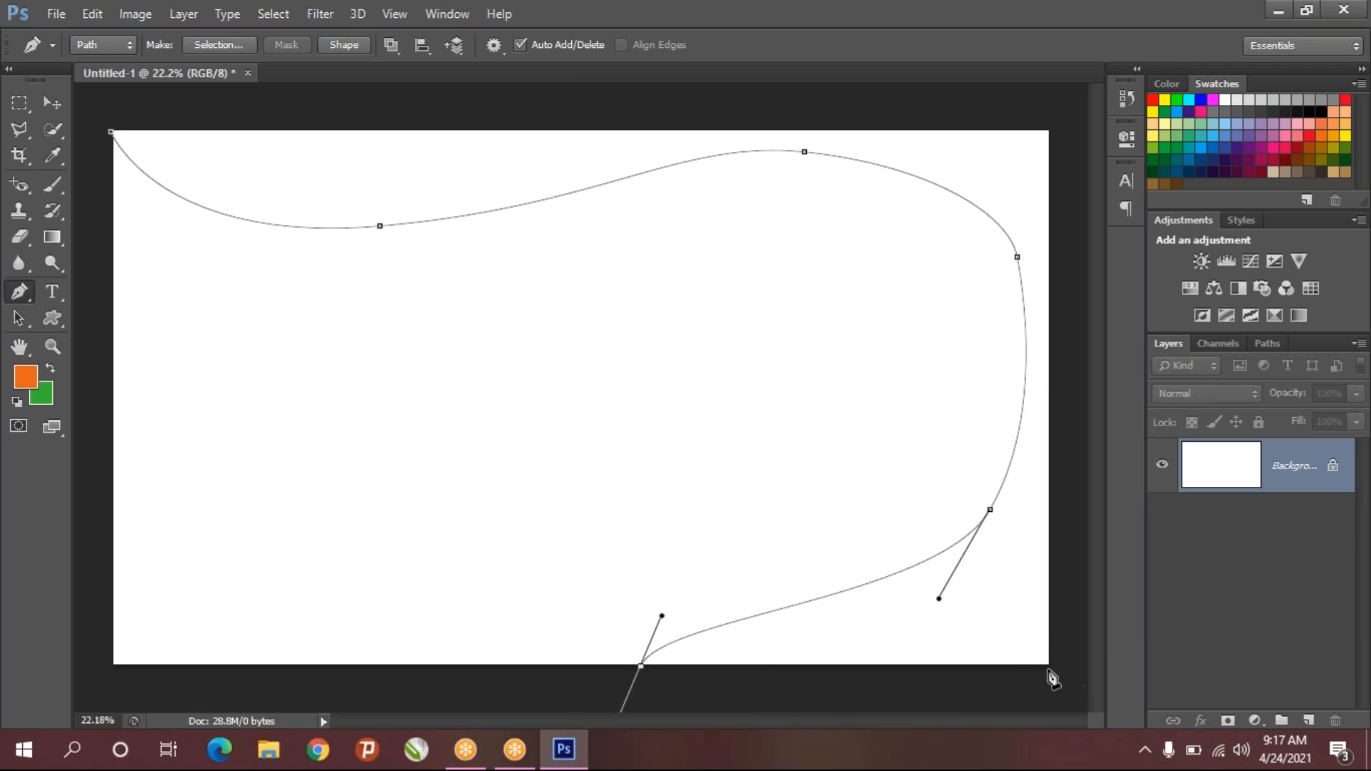
- Remove the bottom-edge anchor's outgoing handle and close the path with straight segments through the canvas's lower-right and upper-right corners to the start
left_click(1048, 666)
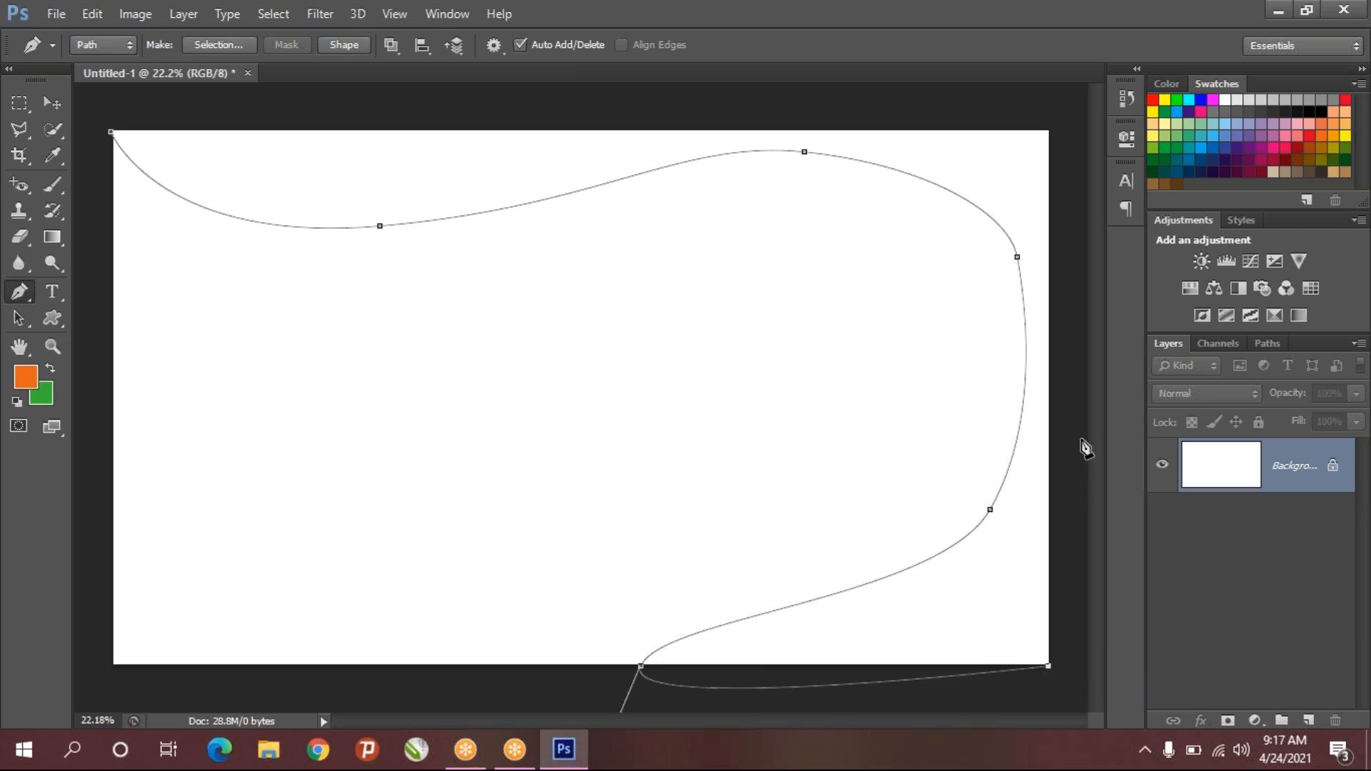
key("ctrl+z")
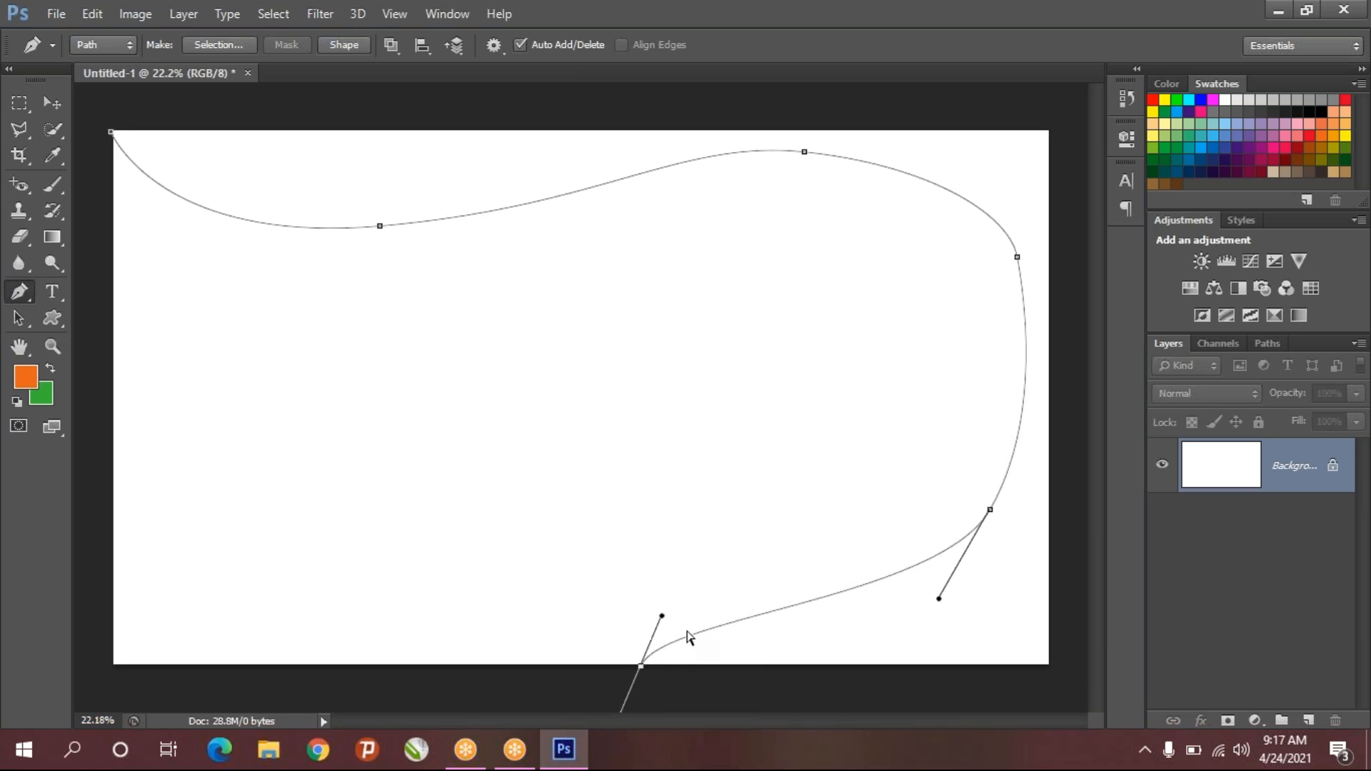
left_click(641, 667, "alt")
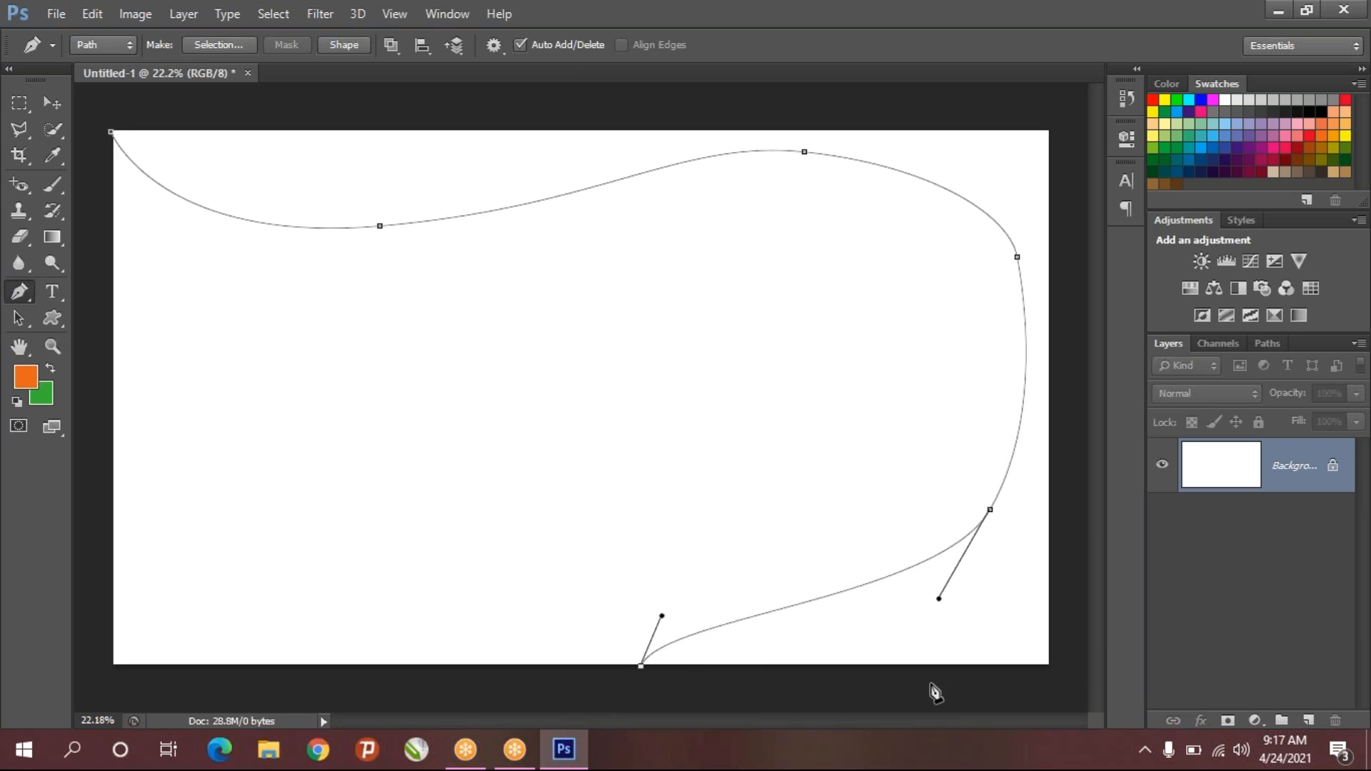
left_click(1048, 666)
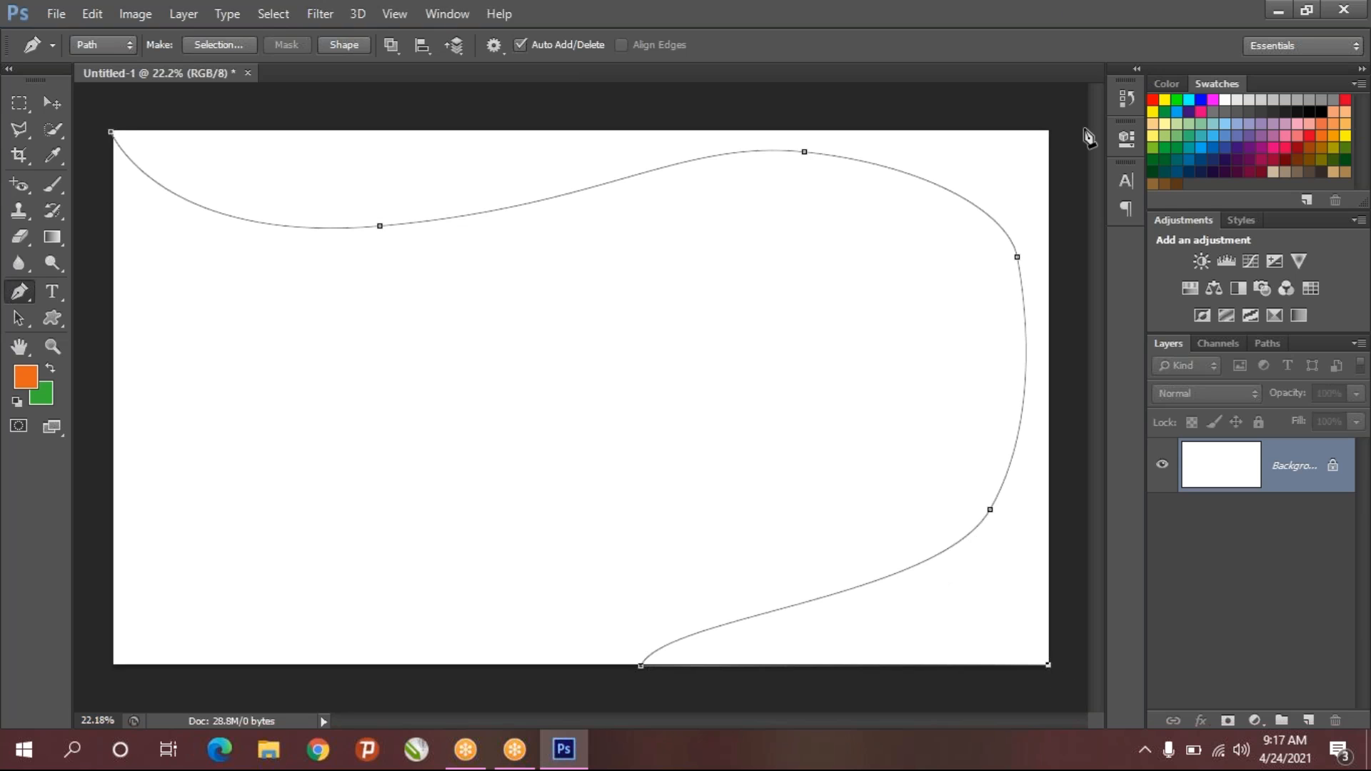
left_click(1049, 131)
left_click(111, 132)
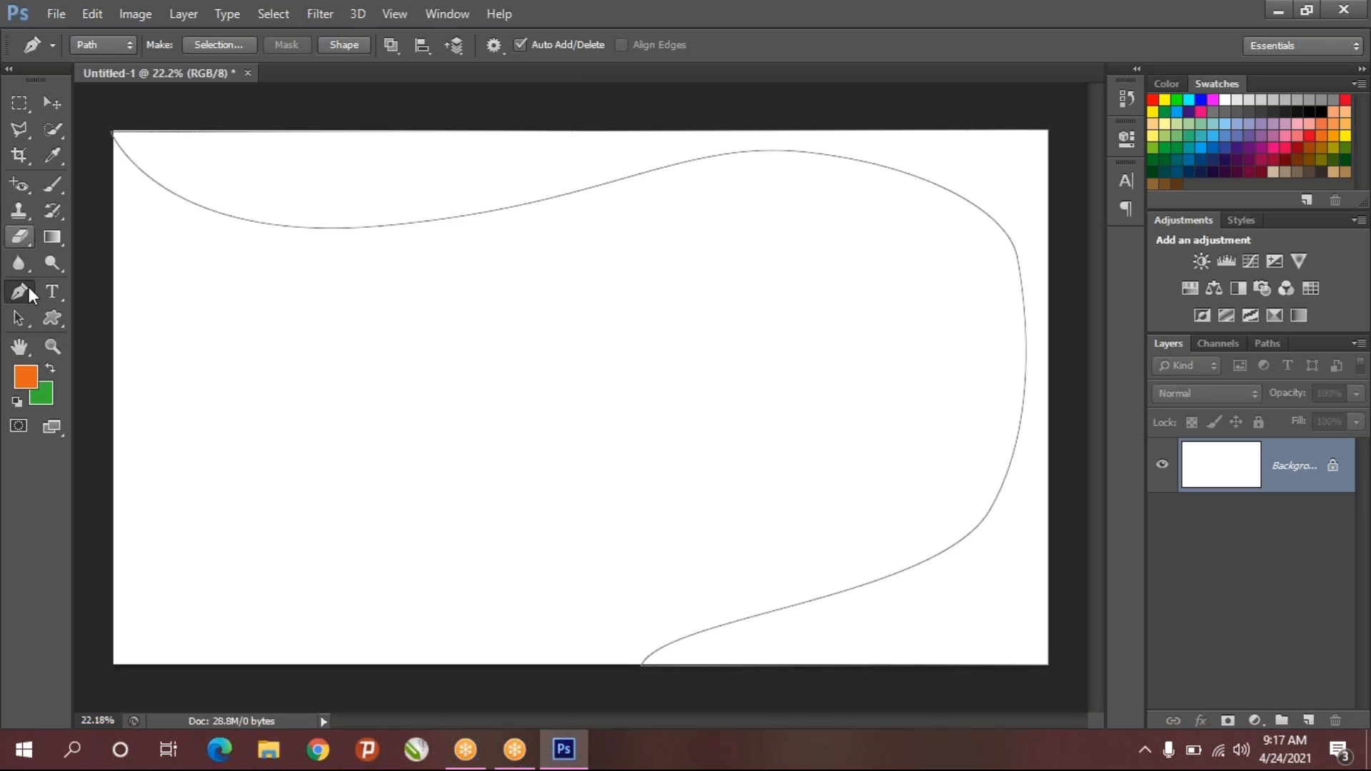
- With the Direct Selection tool, move the curve's upper right-side anchor slightly down and its lower right-side anchor slightly down and left
left_click_drag(23, 318, 134, 341)
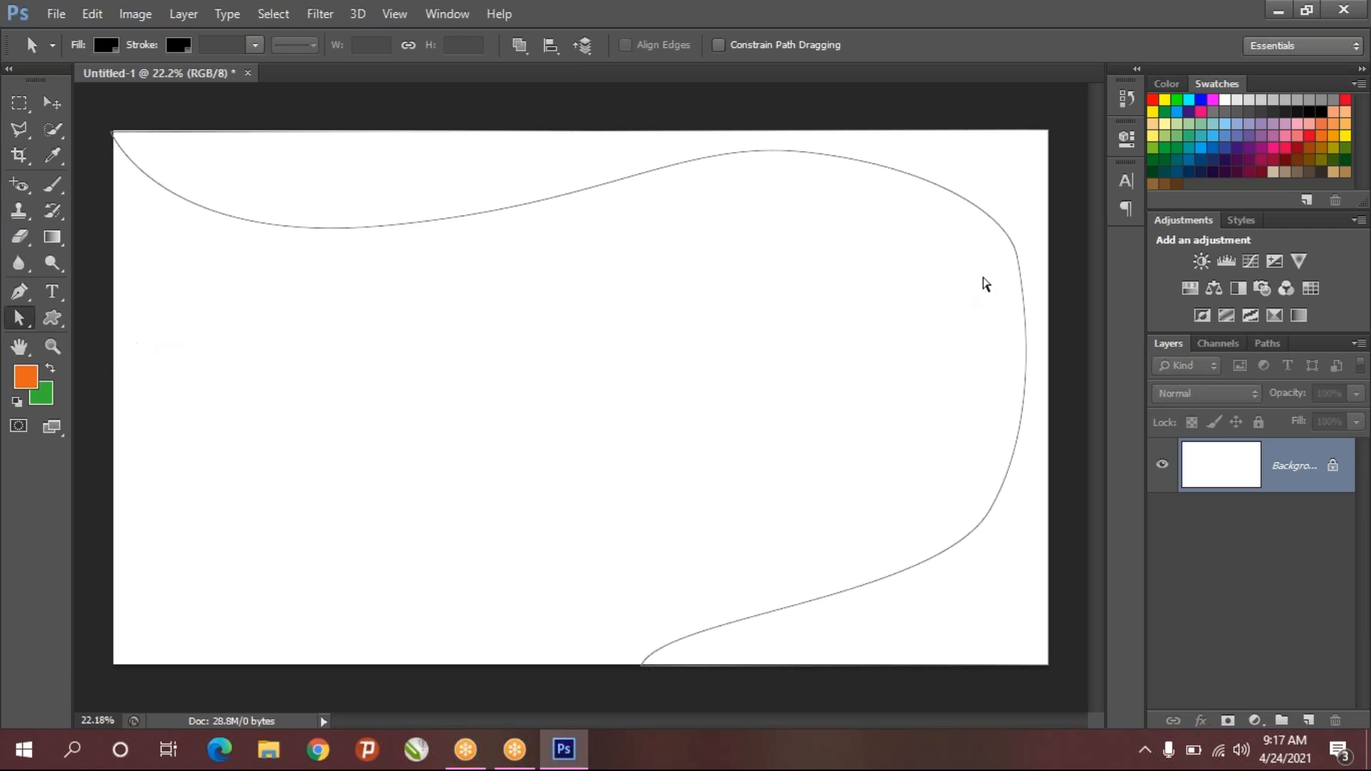
left_click(1013, 246)
left_click(1018, 259)
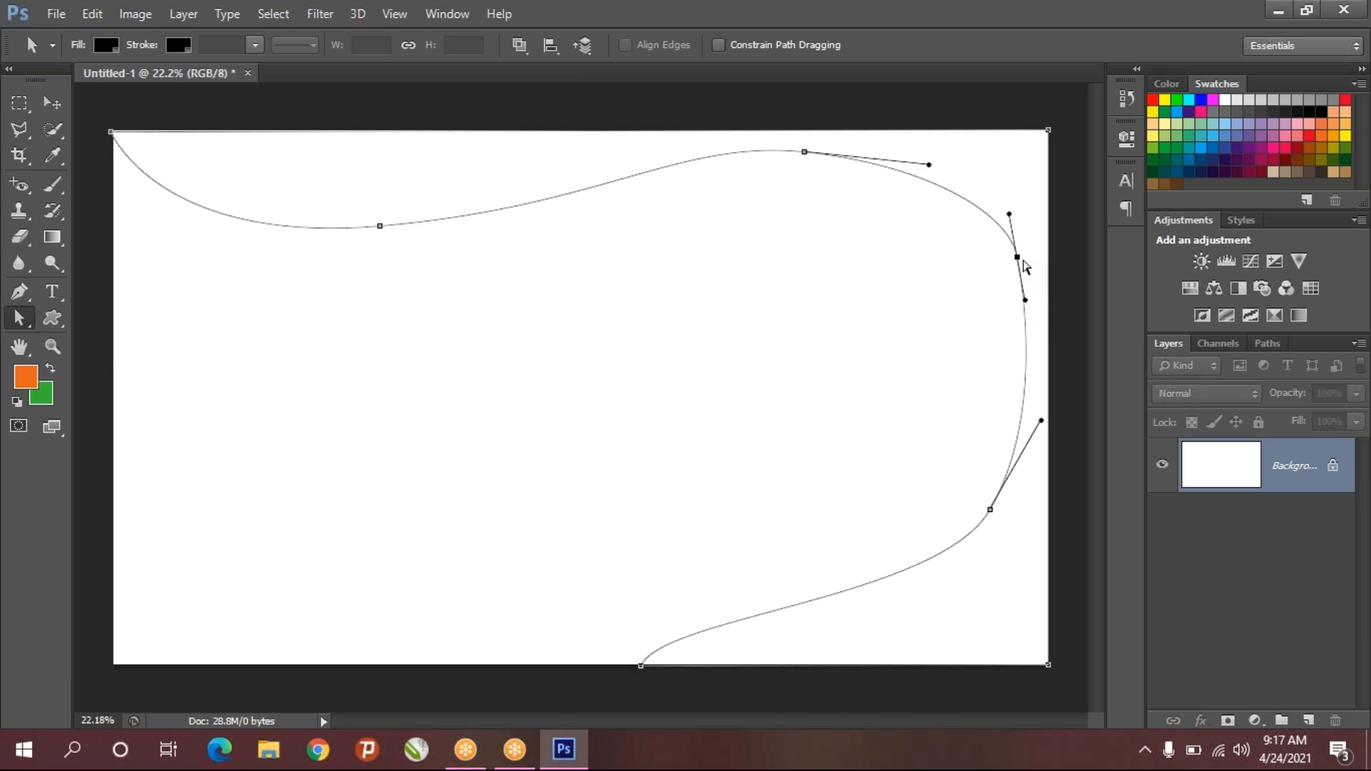
left_click_drag(1018, 259, 1027, 297)
left_click(997, 497)
left_click(991, 511)
left_click_drag(988, 519, 979, 524)
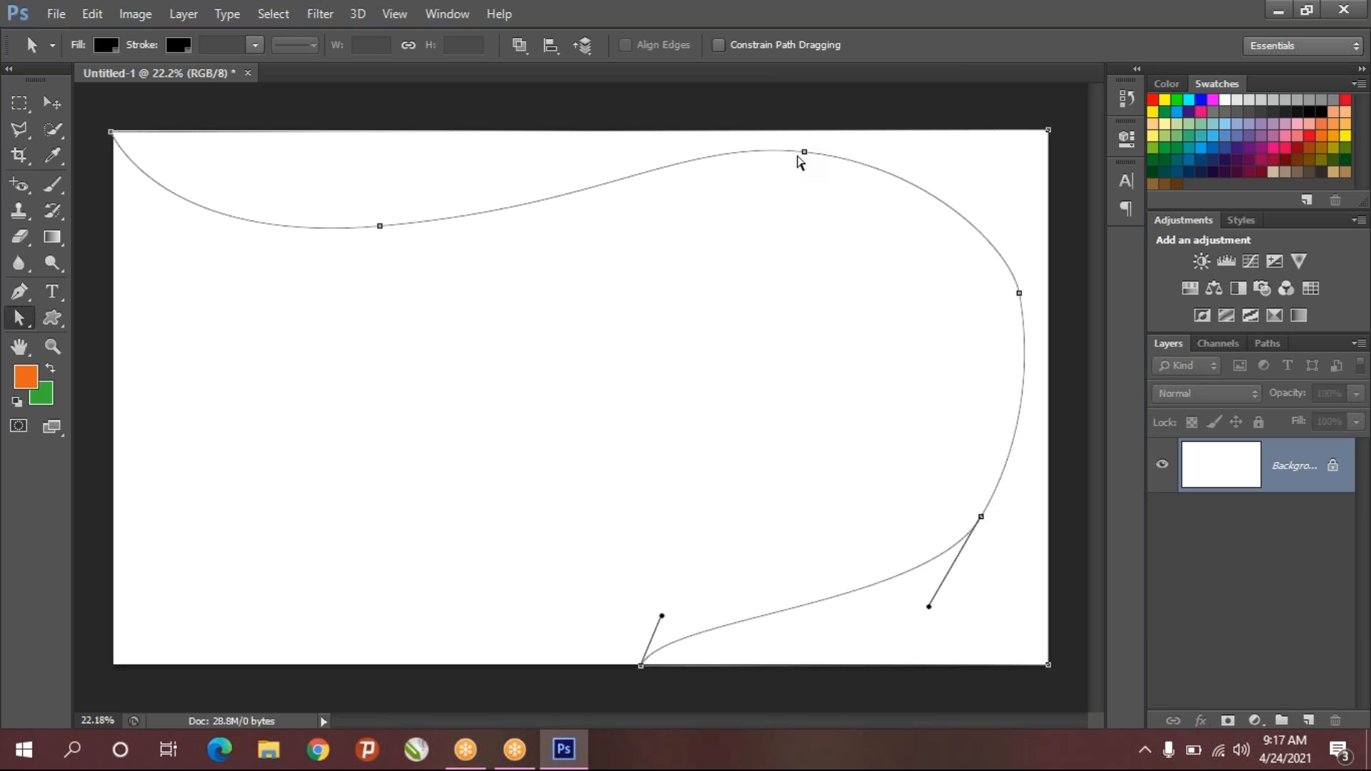
- Move the path's crest anchor near the canvas's top edge slightly left and down, and tilt its handles close to horizontal
left_click(804, 153)
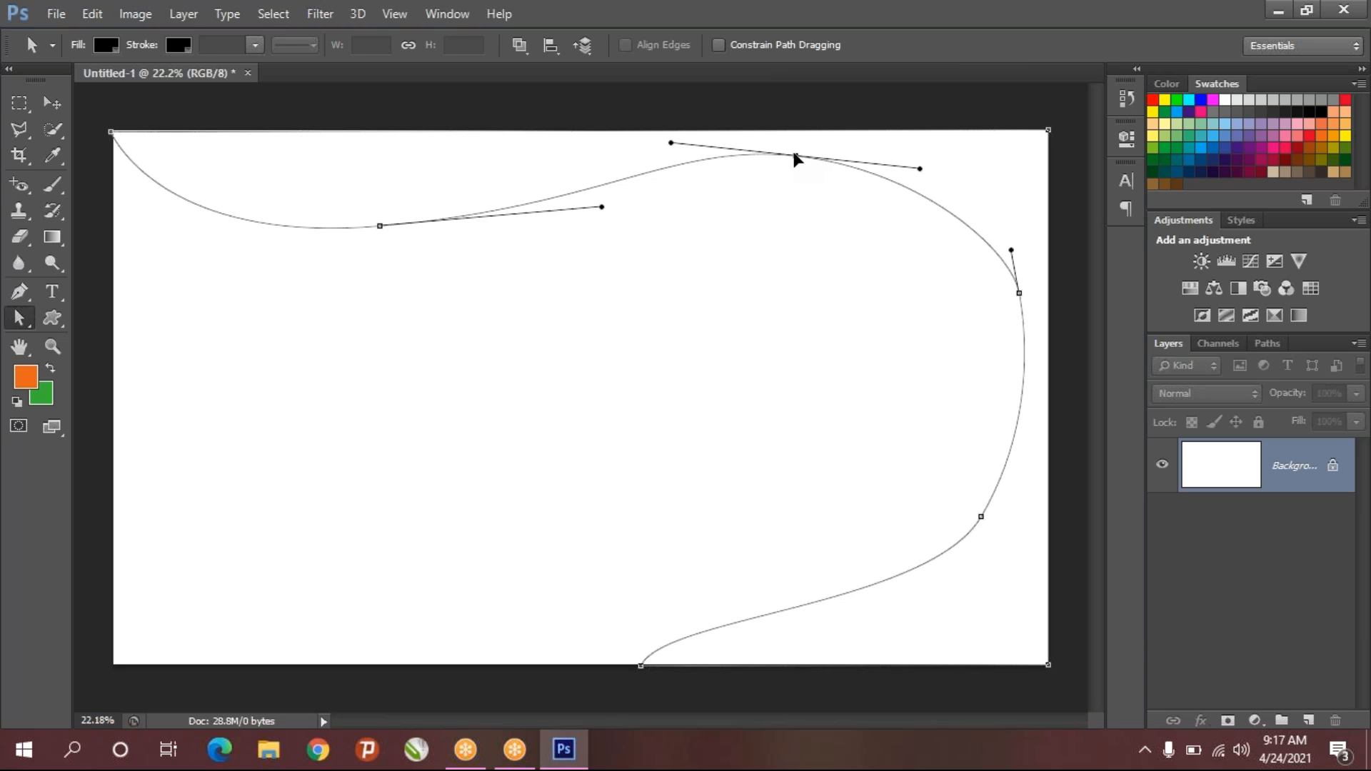
left_click_drag(797, 155, 786, 156)
left_click_drag(663, 144, 653, 161)
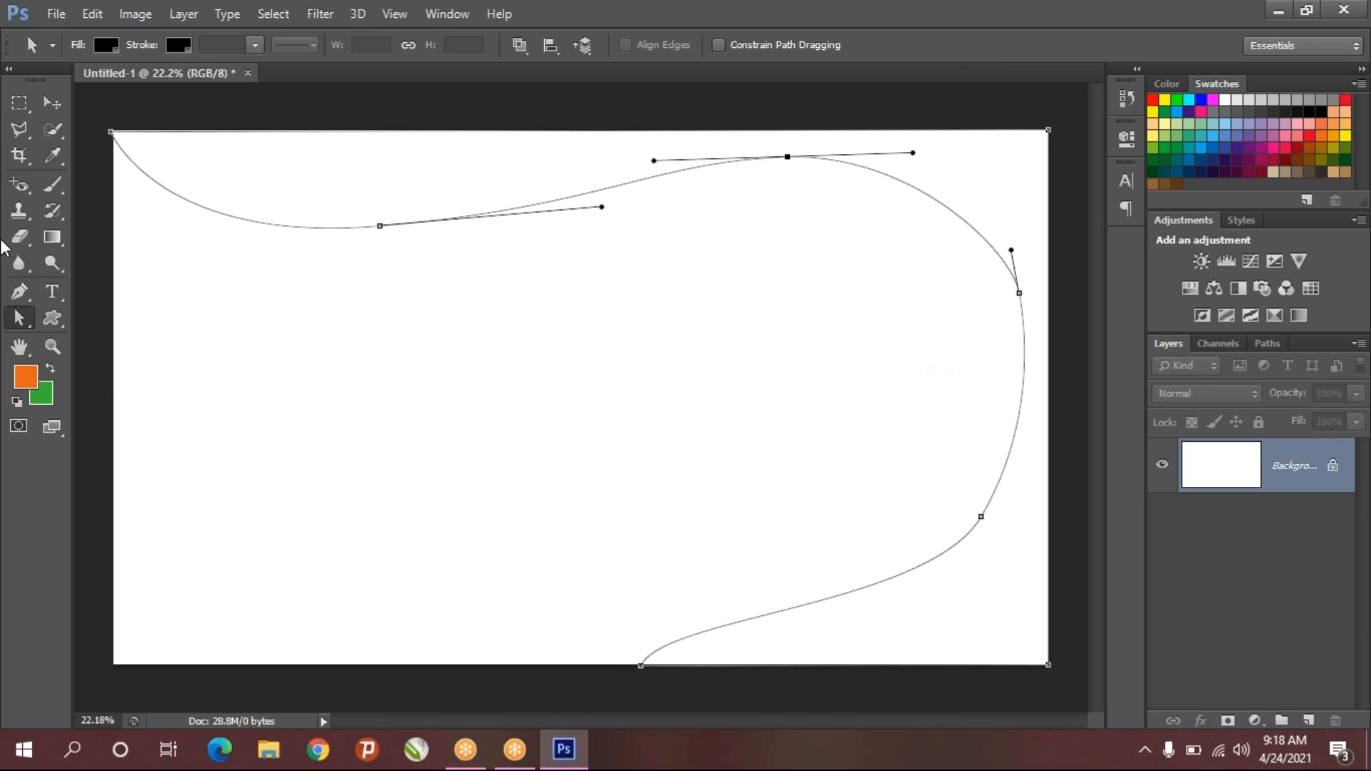
- Add five anchor points along the wavy curve with the Add Anchor Point tool, one midway along each curved segment
left_click(21, 295)
right_click(21, 295)
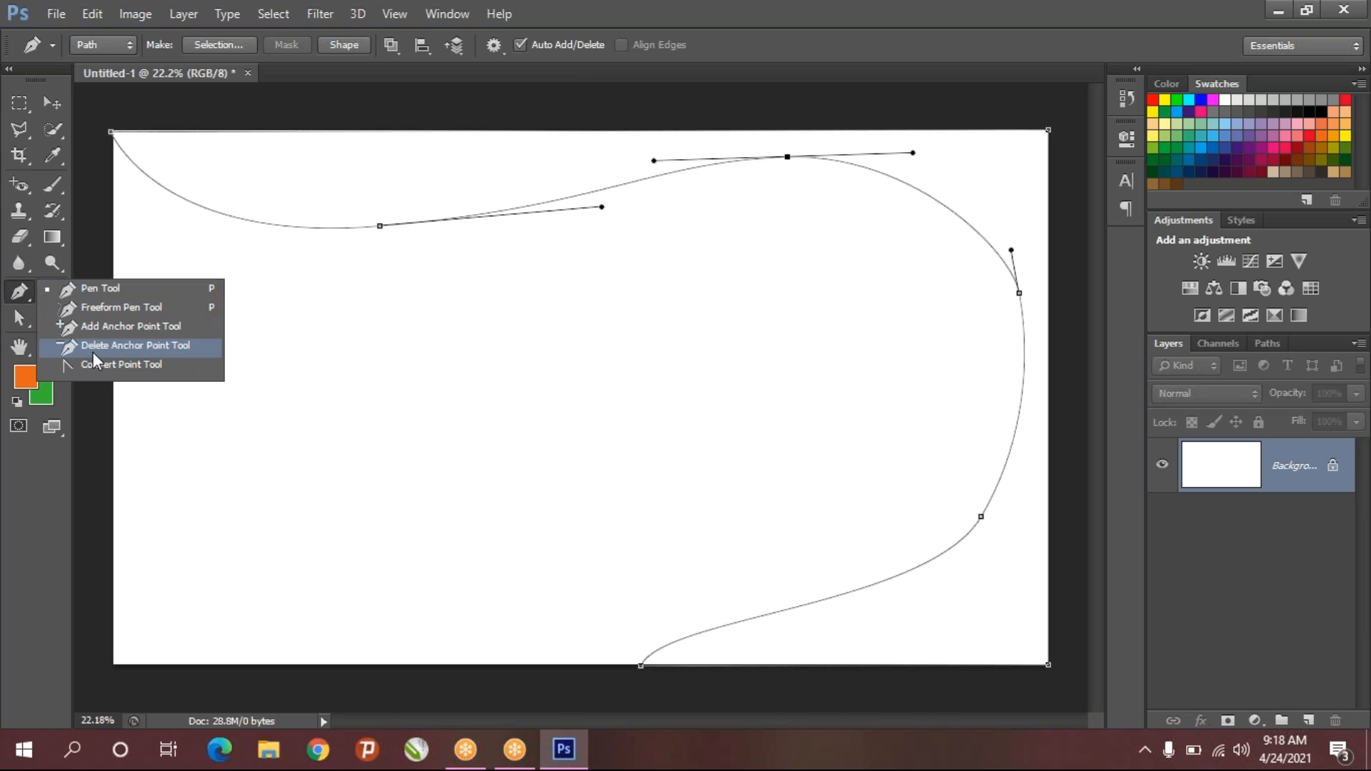
left_click(93, 330)
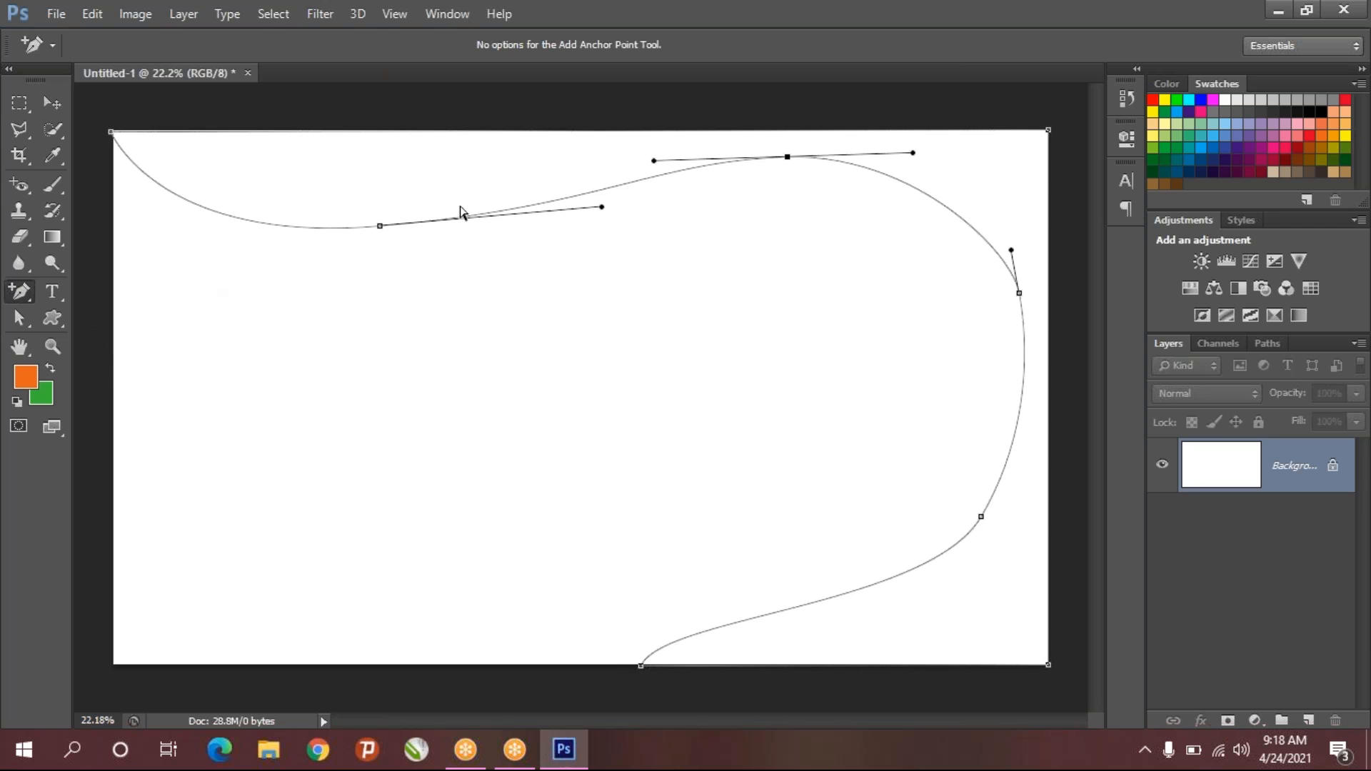
left_click(188, 201)
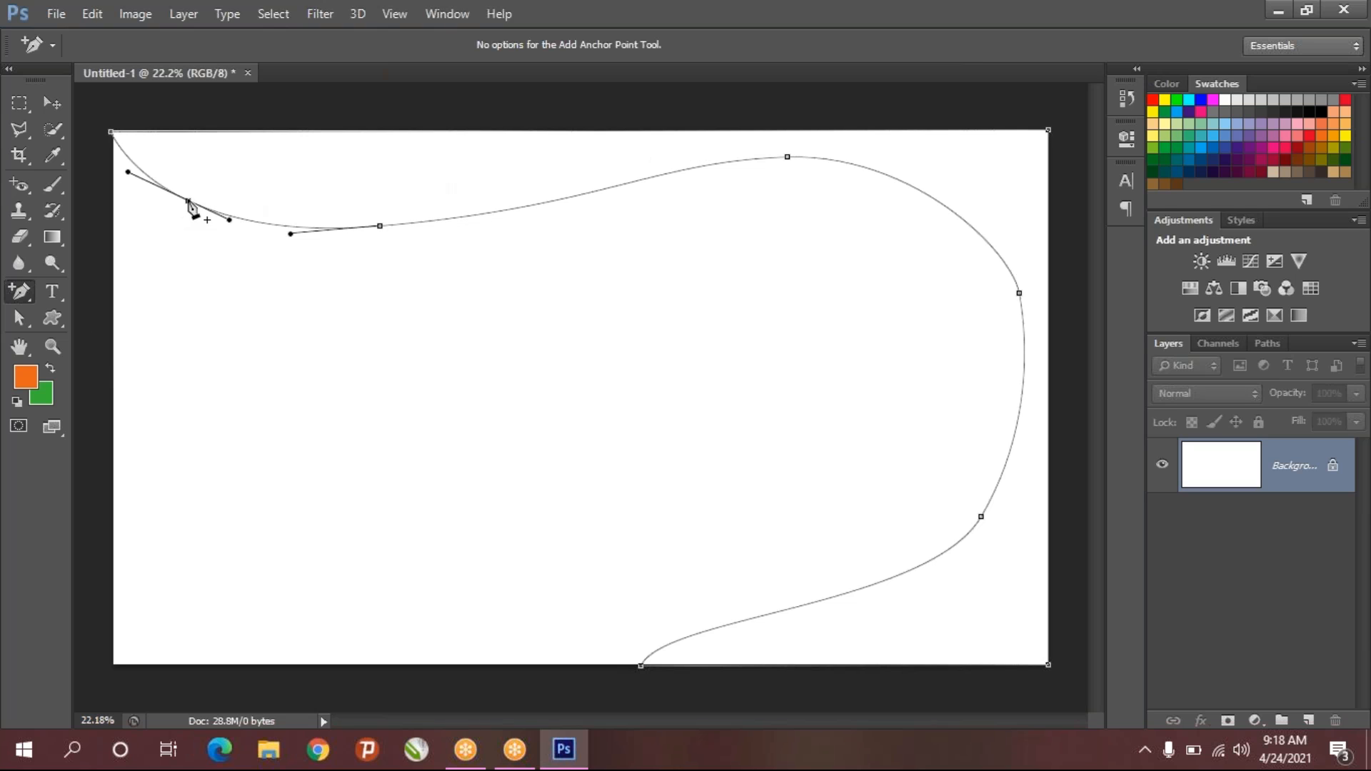
left_click(578, 197)
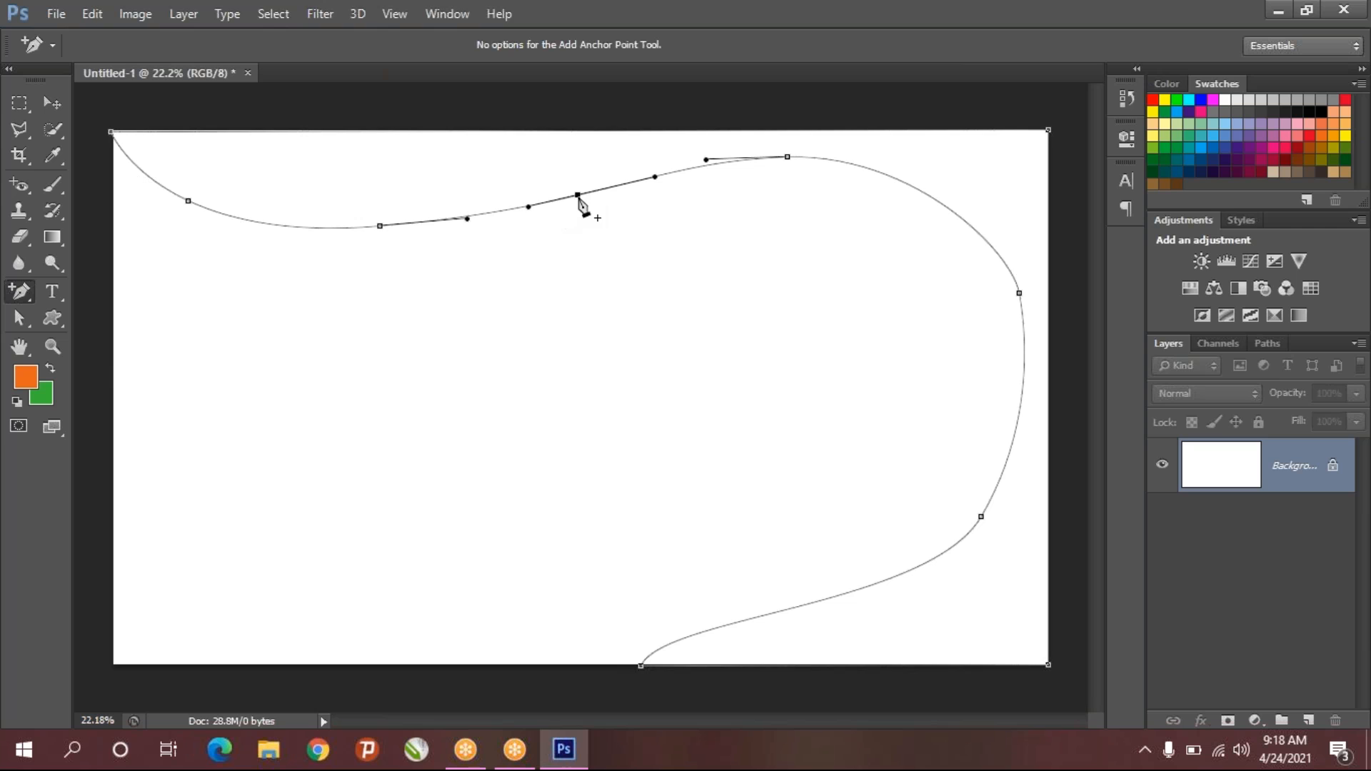
left_click(930, 195)
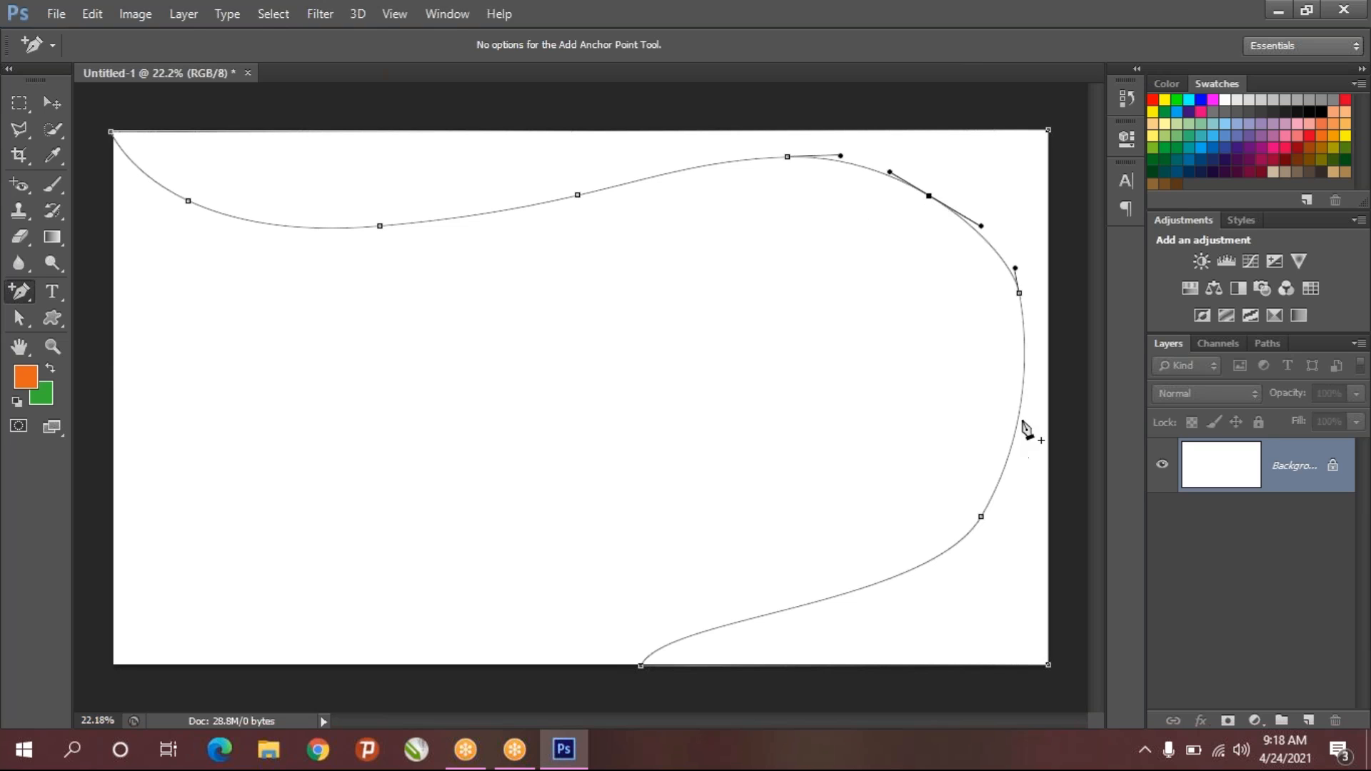
left_click(1019, 417)
left_click(791, 610)
- Delete the upper two anchors on the curve's right side, then try deleting the lower right-side anchor and undo that deletion
right_click(19, 292)
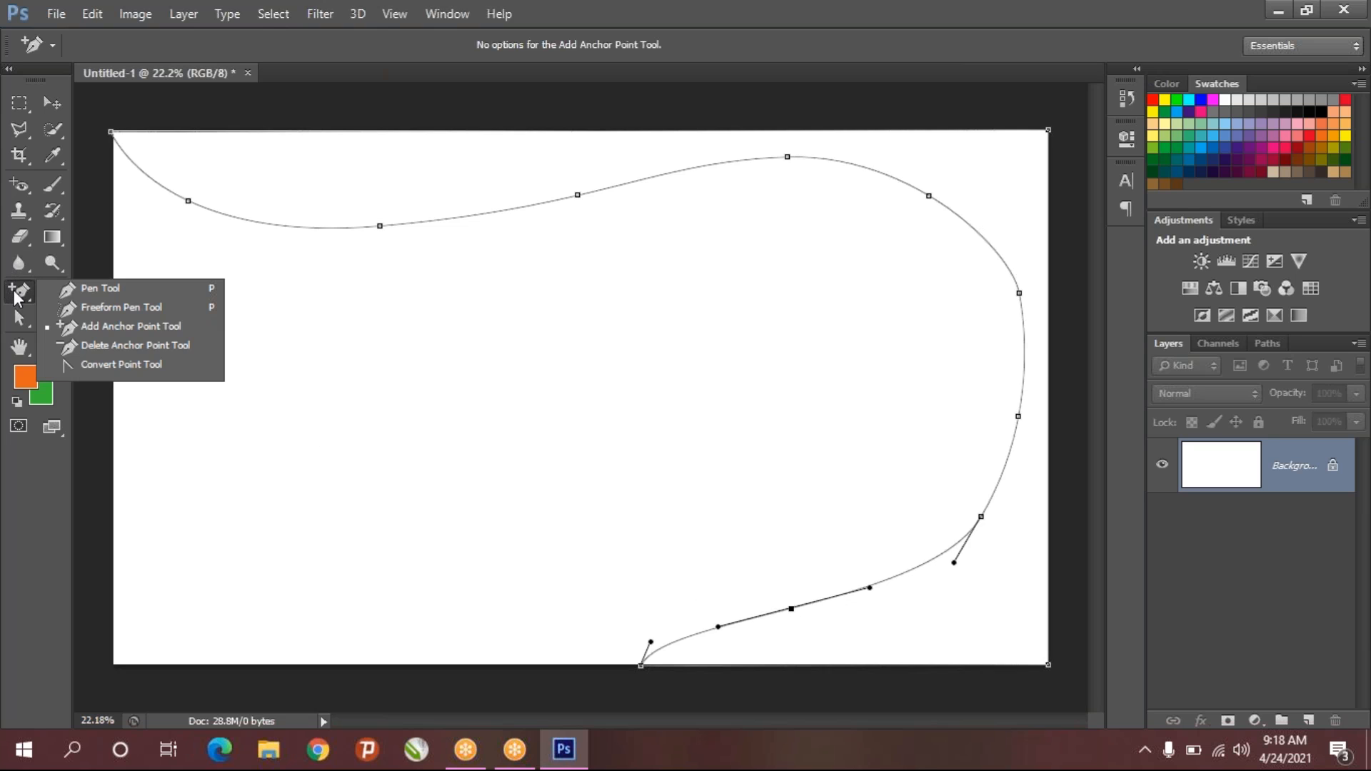
left_click(100, 345)
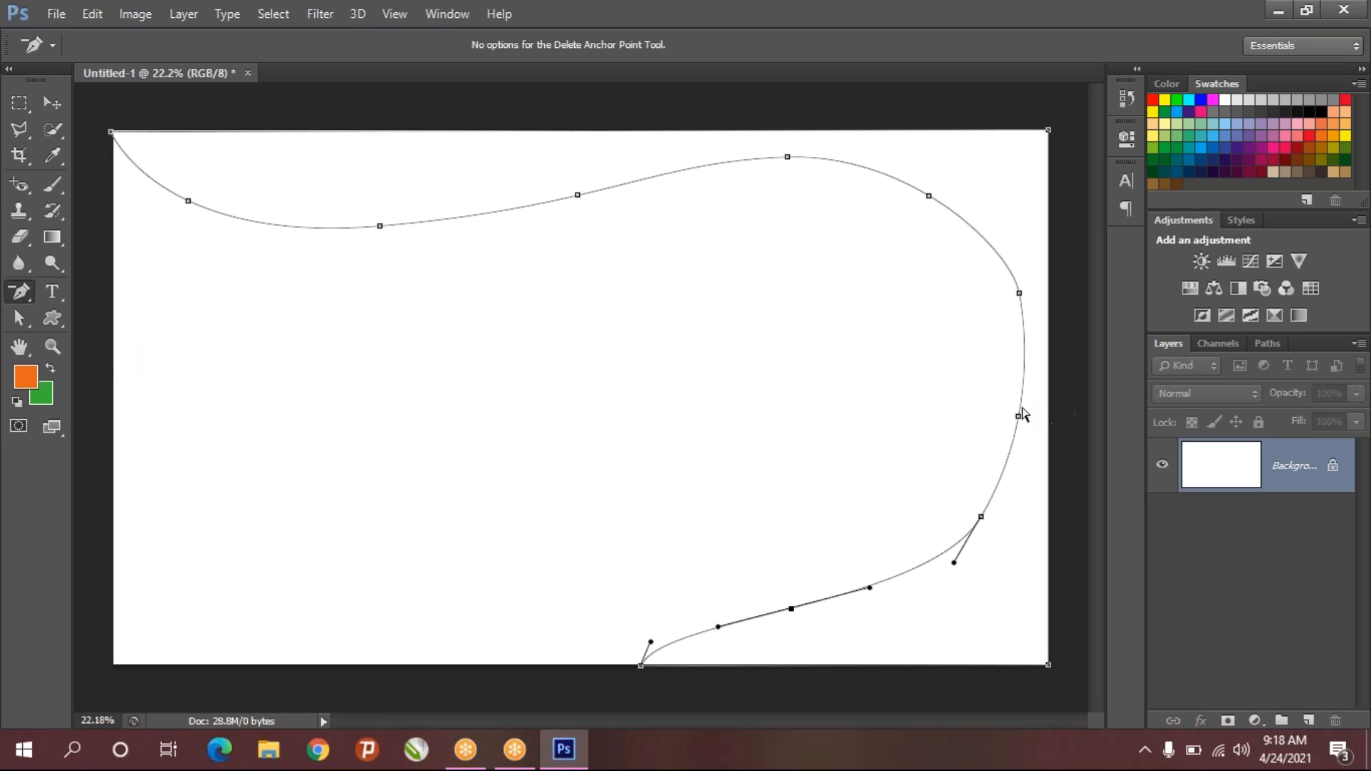
left_click(1020, 293)
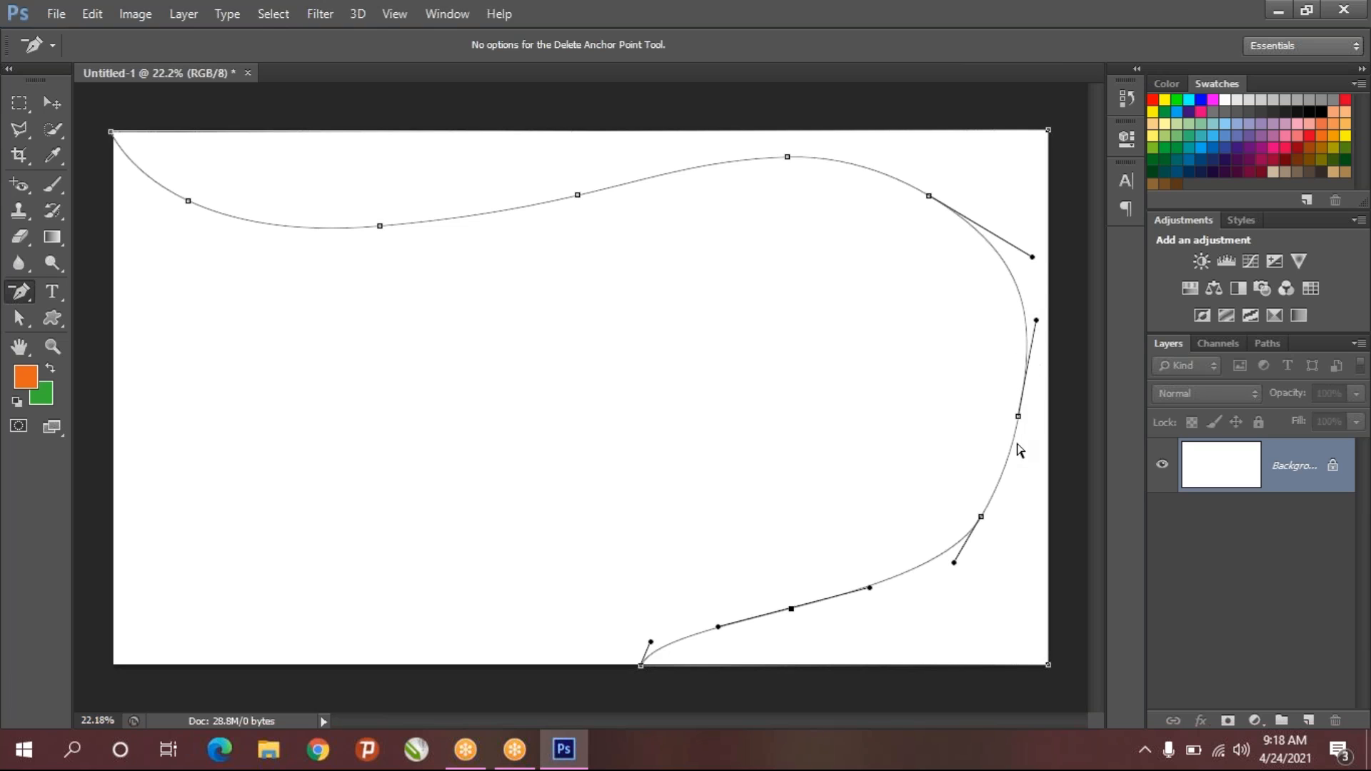
left_click(1019, 418)
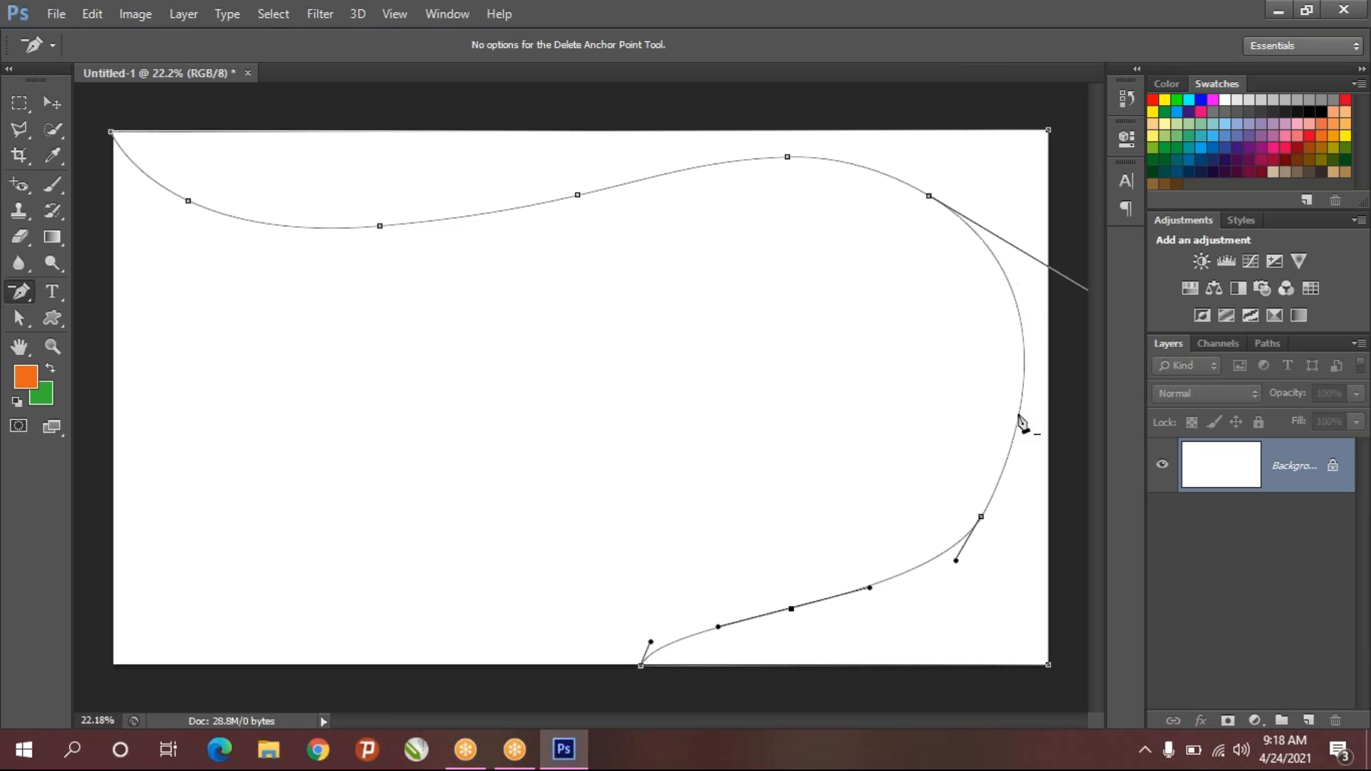
left_click(982, 516)
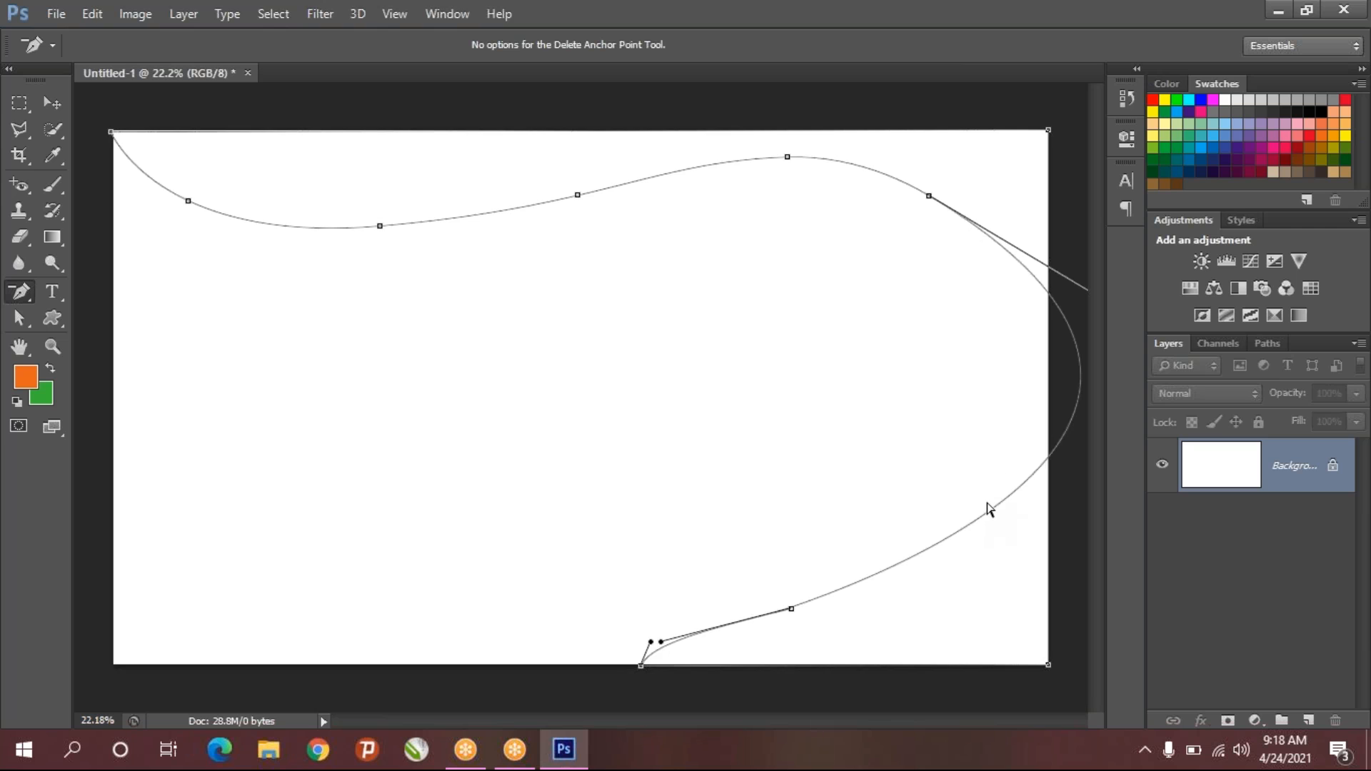
key("ctrl+z")
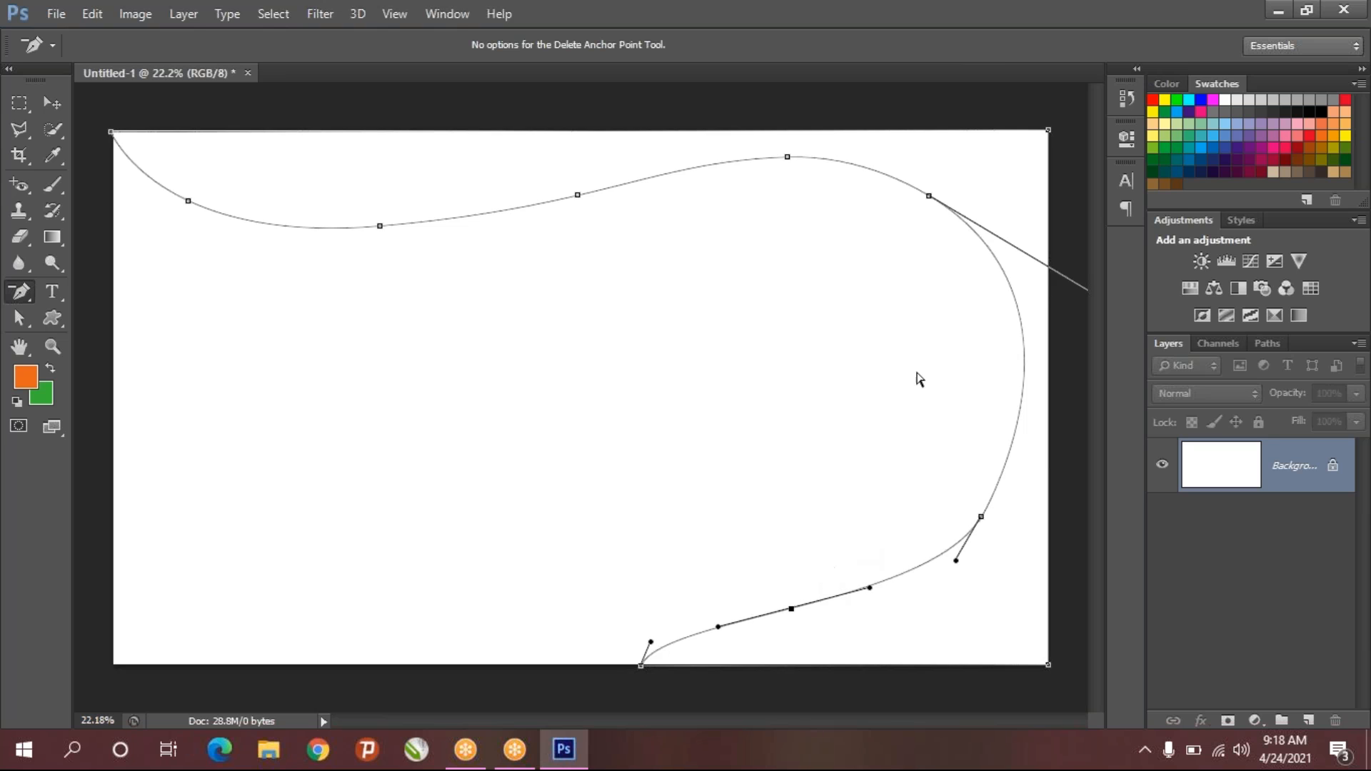
- Delete the curve's crest anchor, its upper-left trough anchor and the anchor on the lower segment toward the bottom edge
left_click(788, 157)
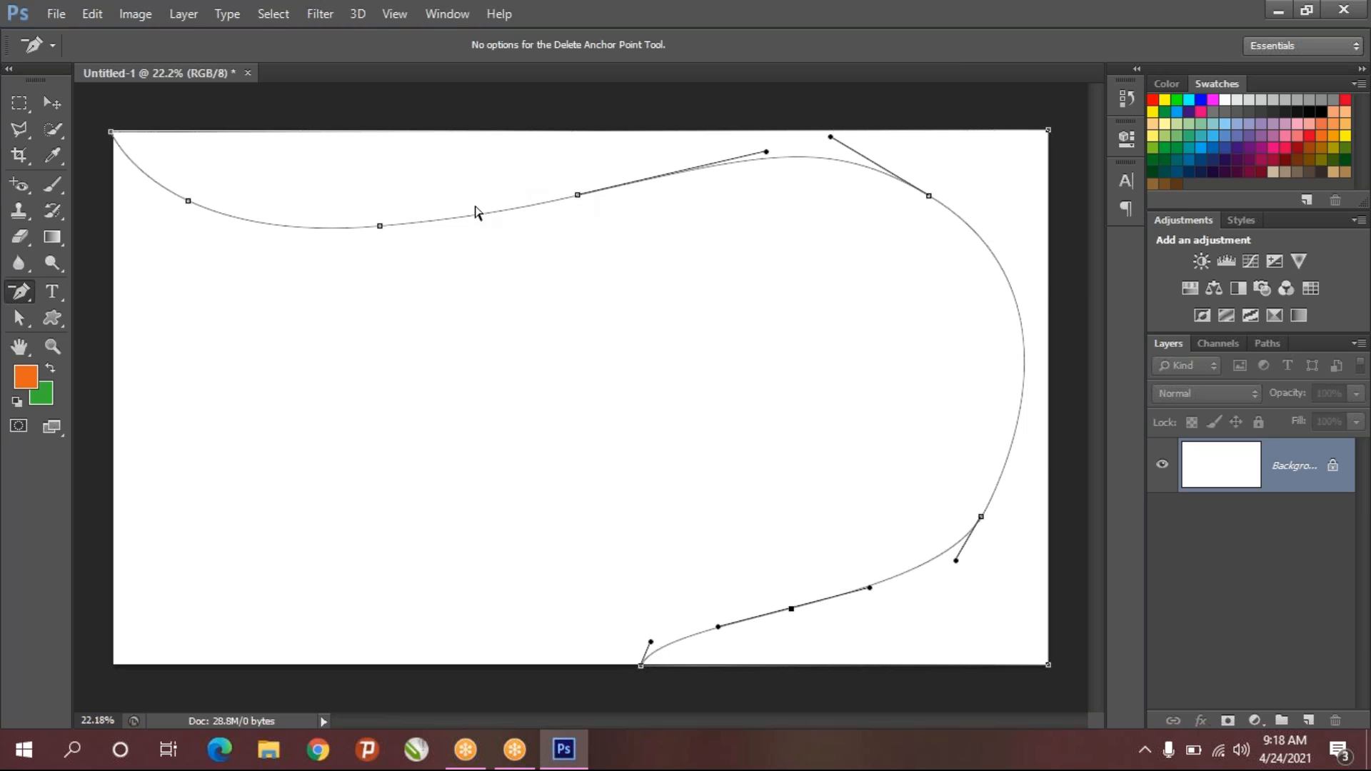
left_click(380, 226)
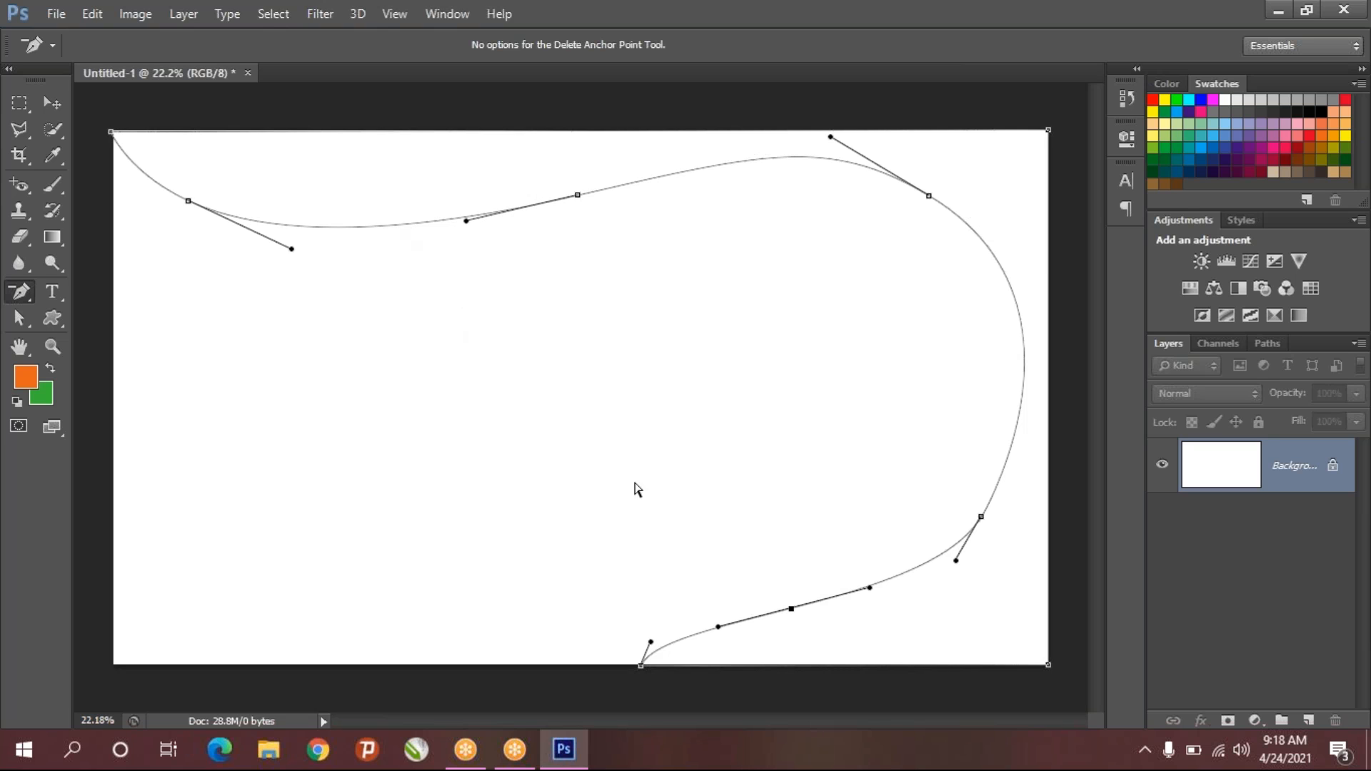
left_click(792, 609)
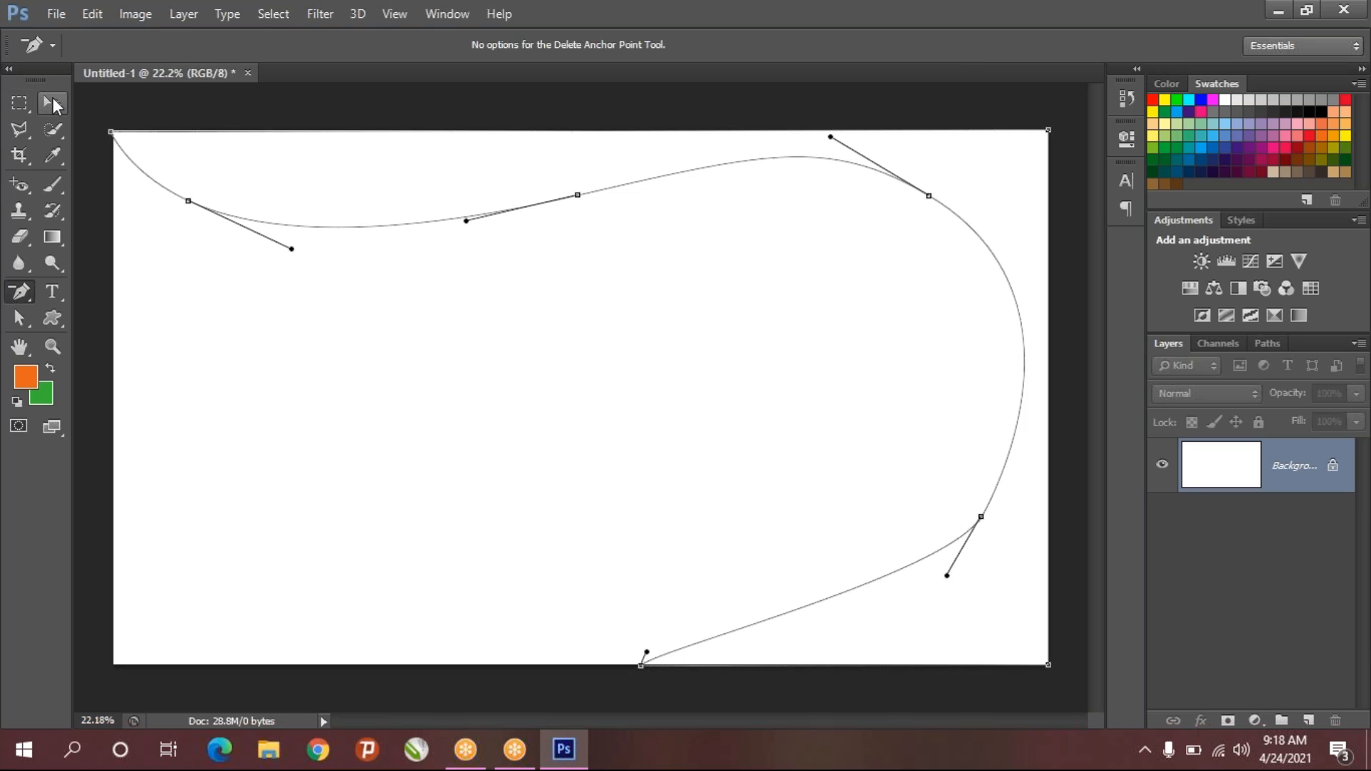
- Convert the closed wavy path into a new anti-aliased selection with a feather radius of 0 pixels
left_click(50, 100)
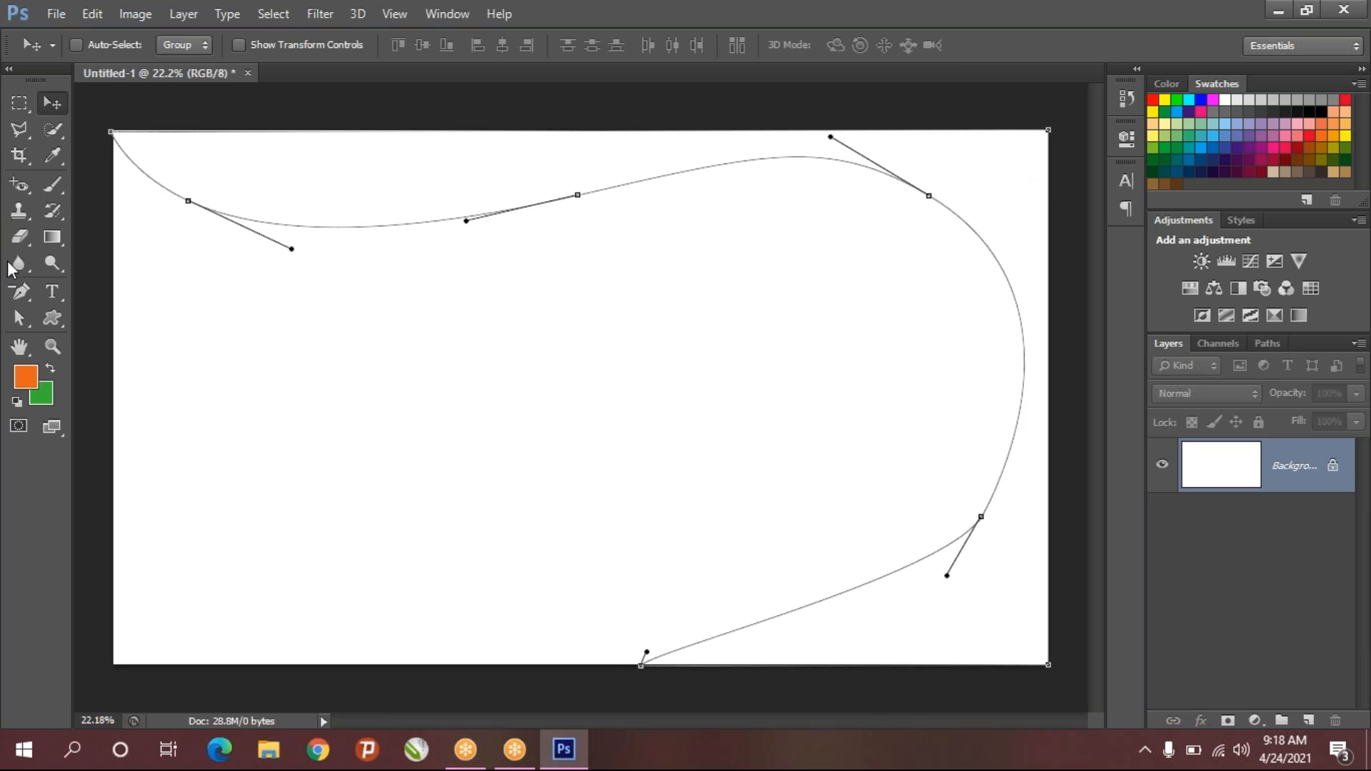
left_click(20, 294)
right_click(21, 299)
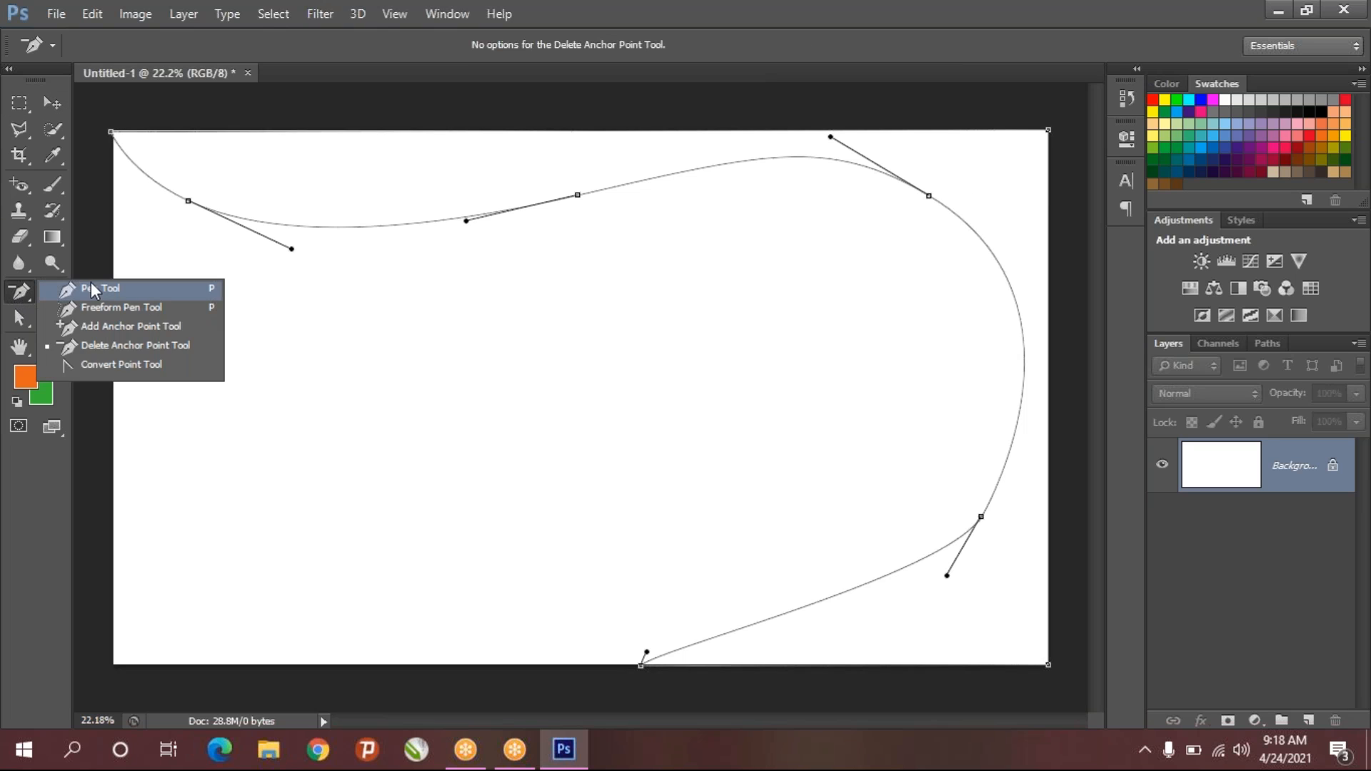
left_click(91, 281)
right_click(919, 627)
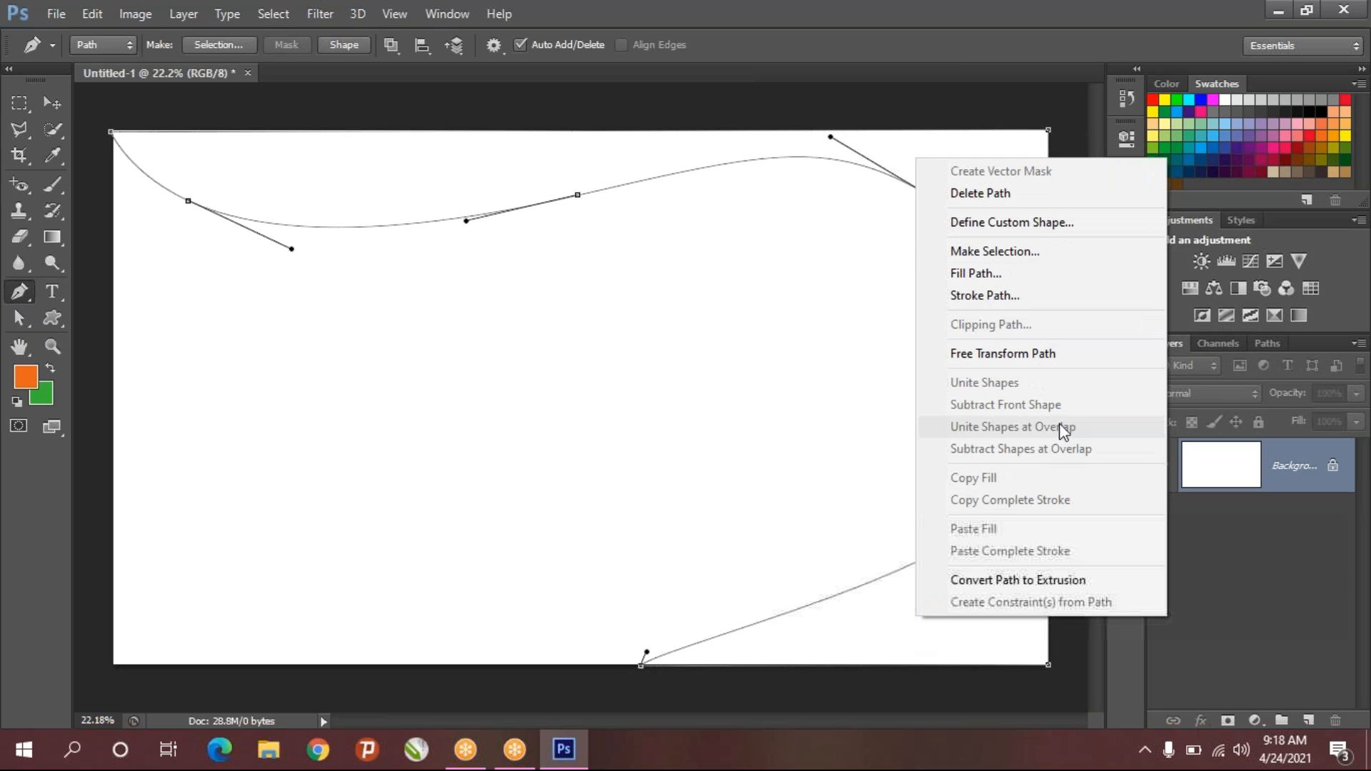
left_click(1029, 257)
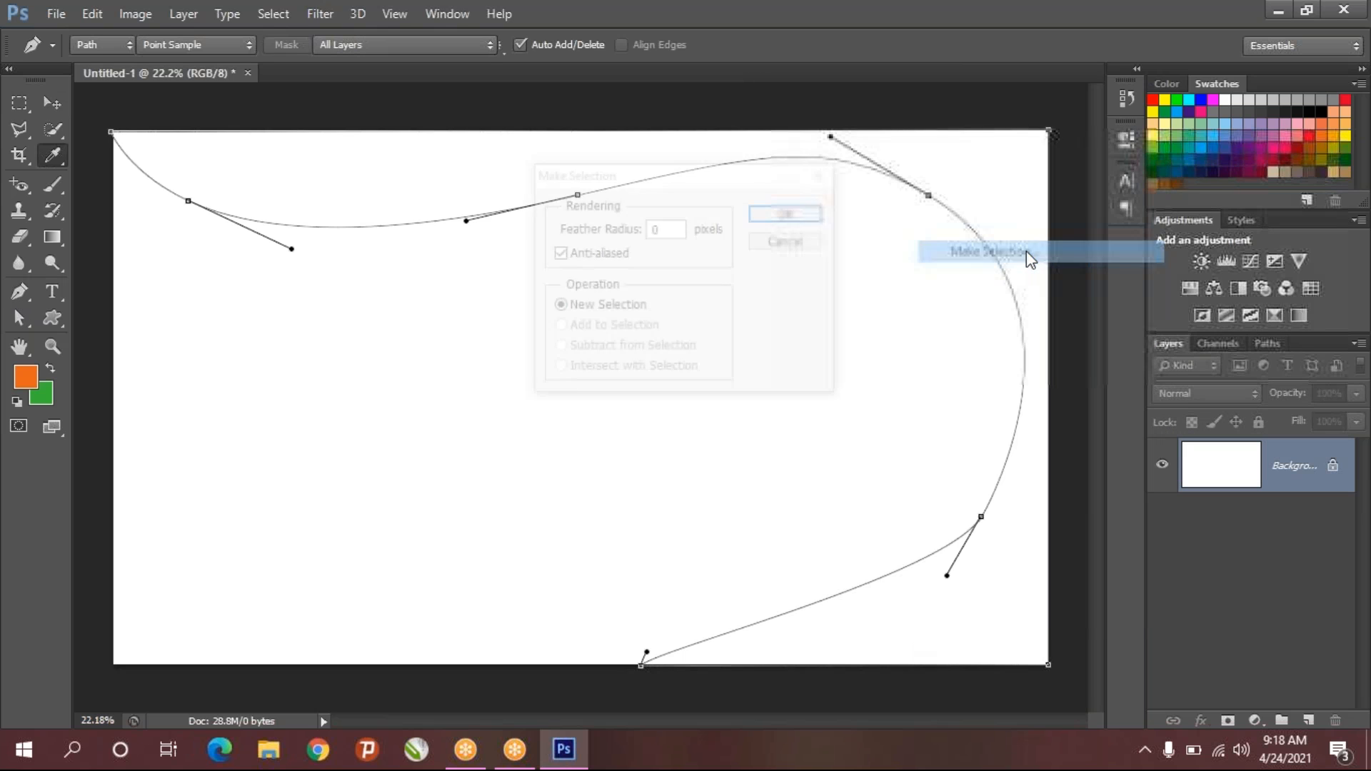
left_click(766, 217)
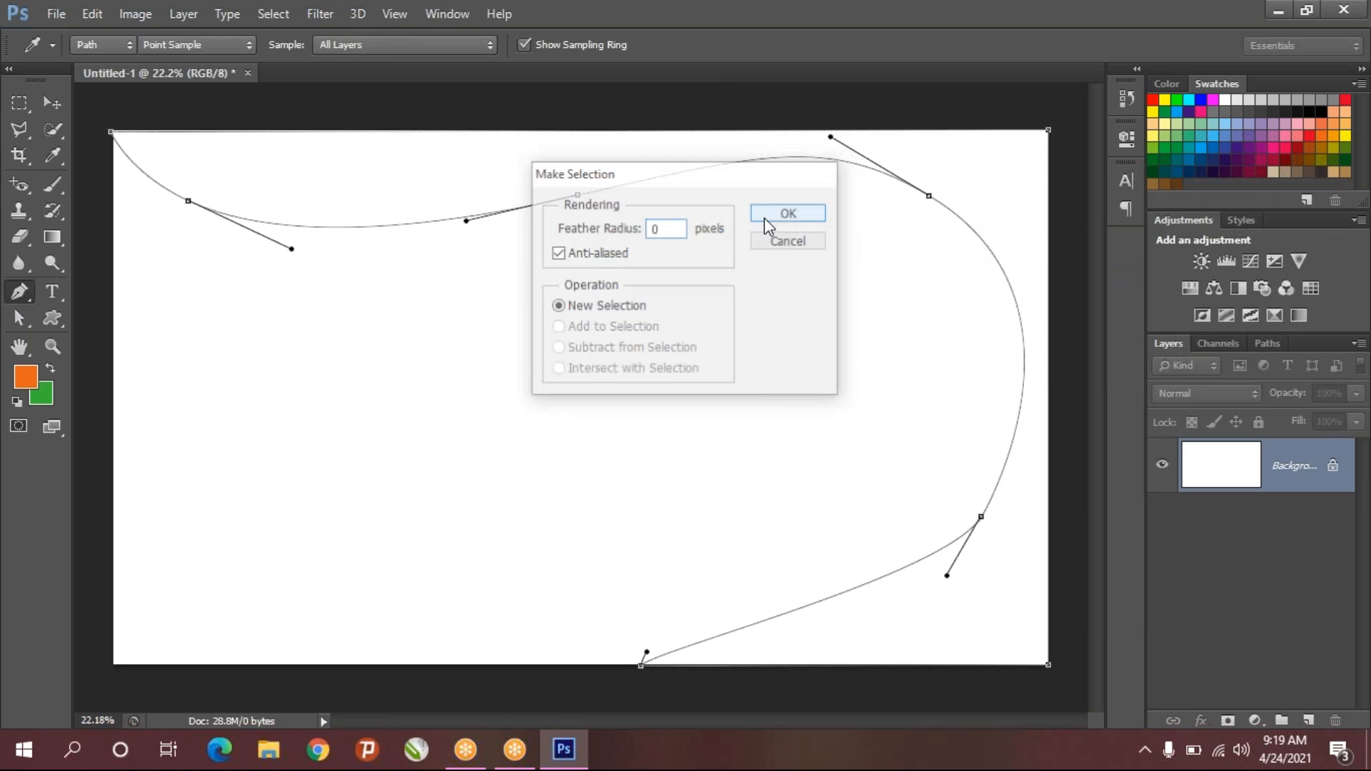
- On a new layer, fill the border selection with orange, refill it with a dark purple swatch, and clear the selection
left_click(1309, 720)
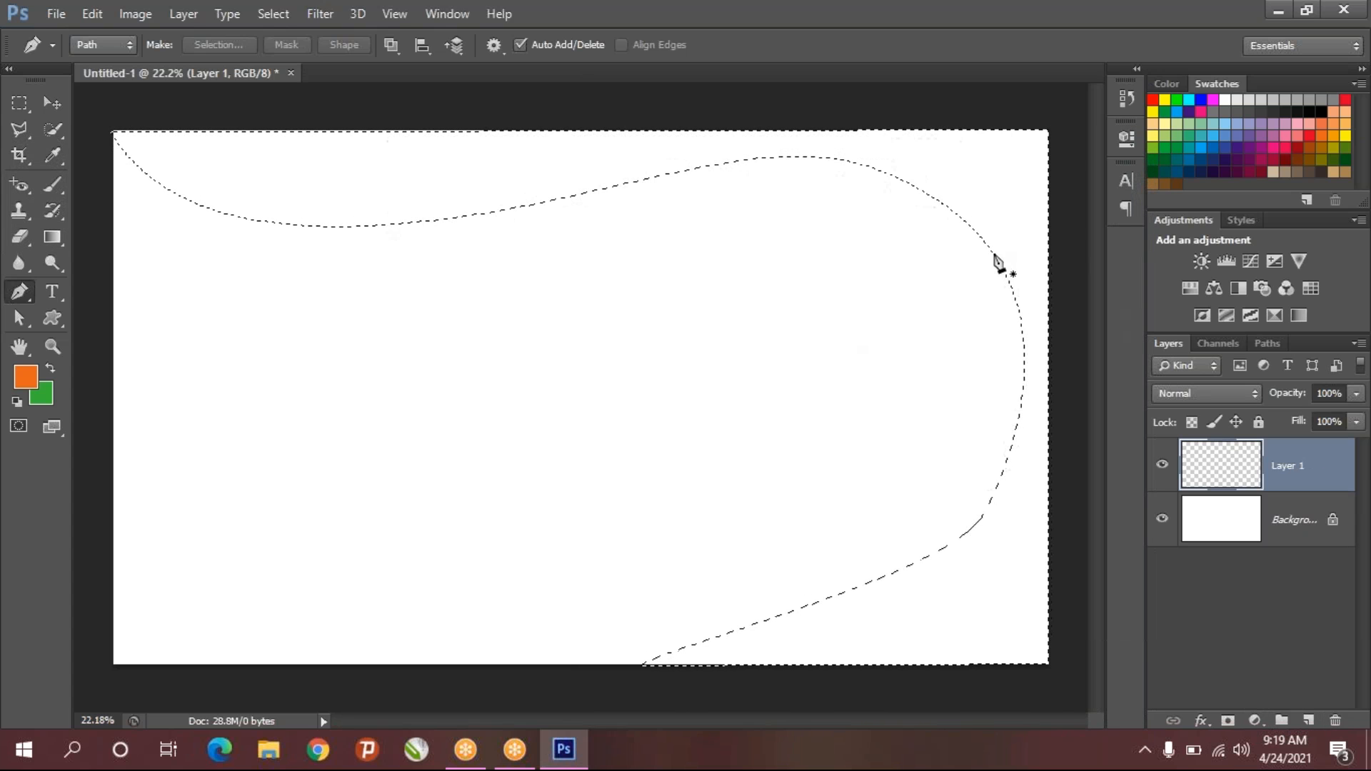
key("alt+BackSpace")
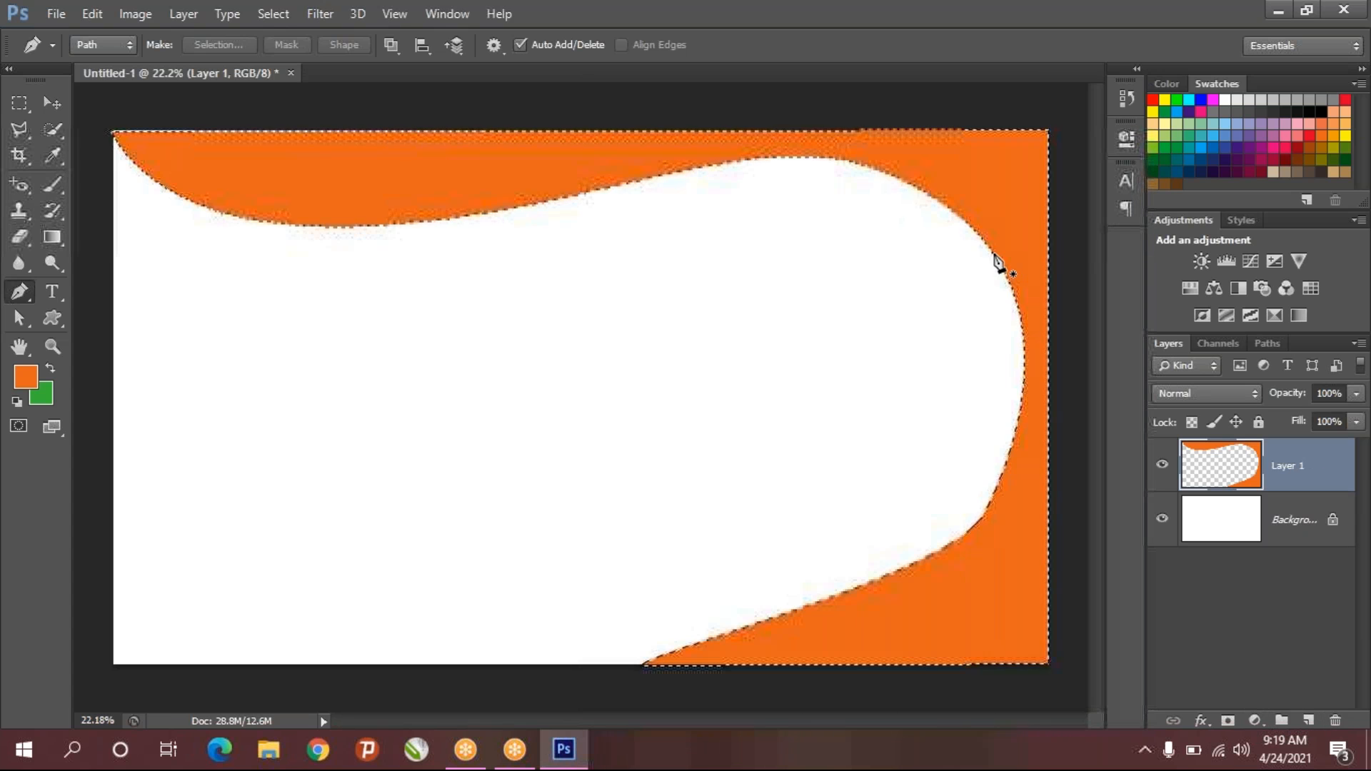
left_click(1262, 135)
key("alt+BackSpace")
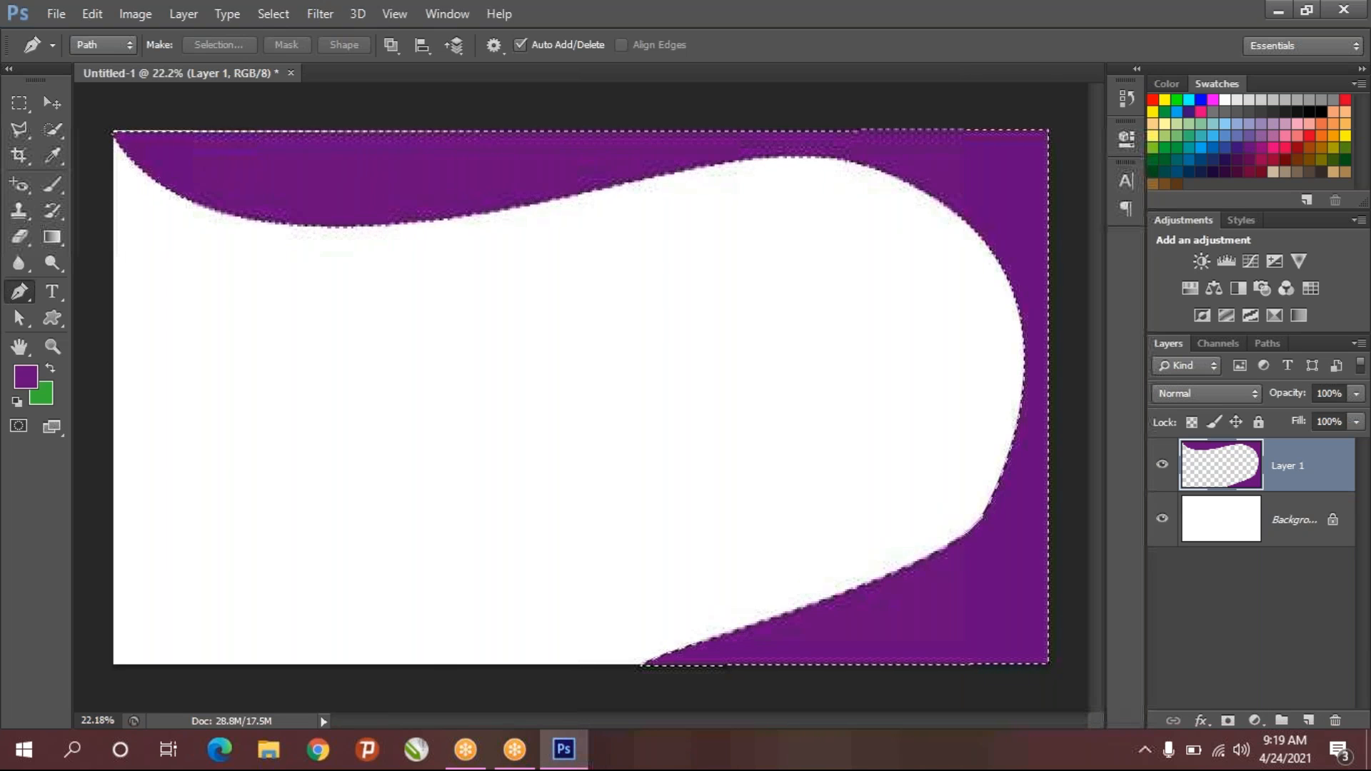
key("ctrl+d")
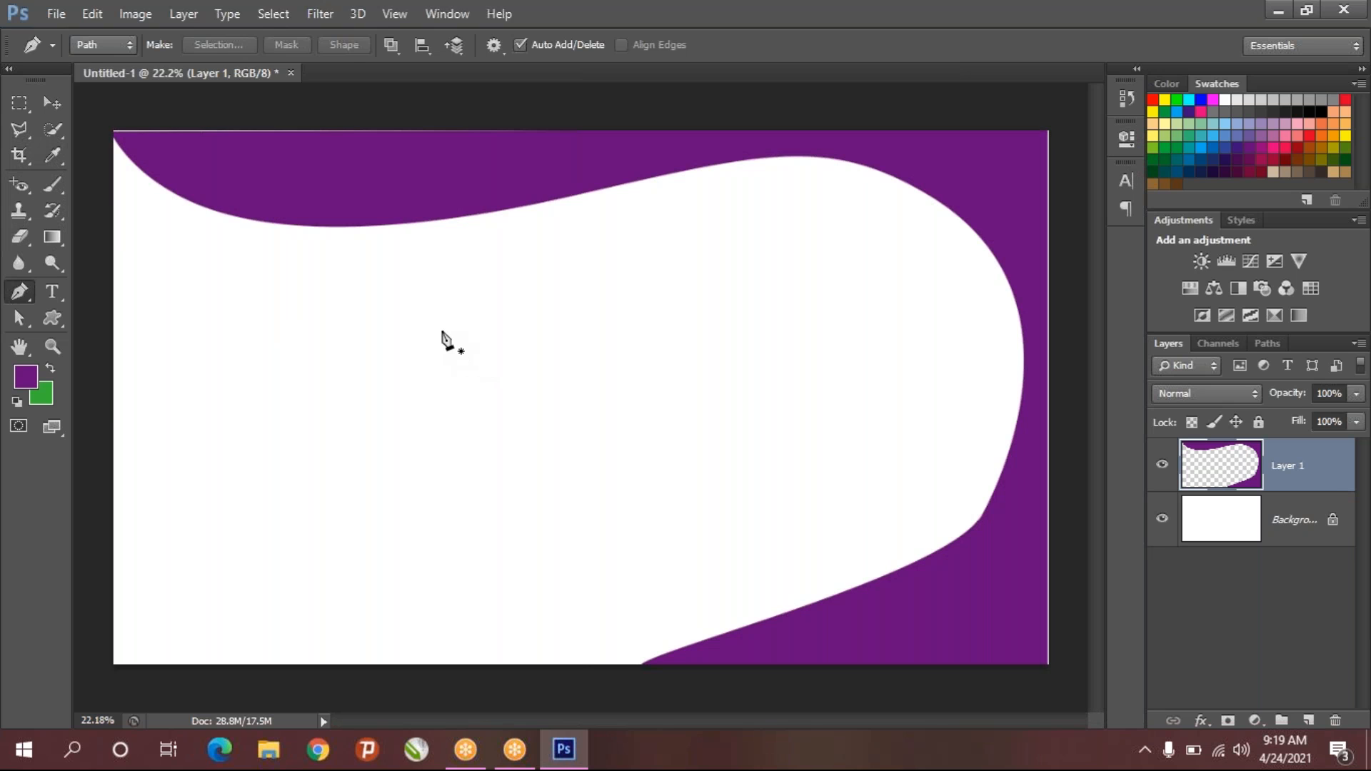
- Free-transform the purple border shape, stretching it slightly to meet the canvas's right edge
key("ctrl+t")
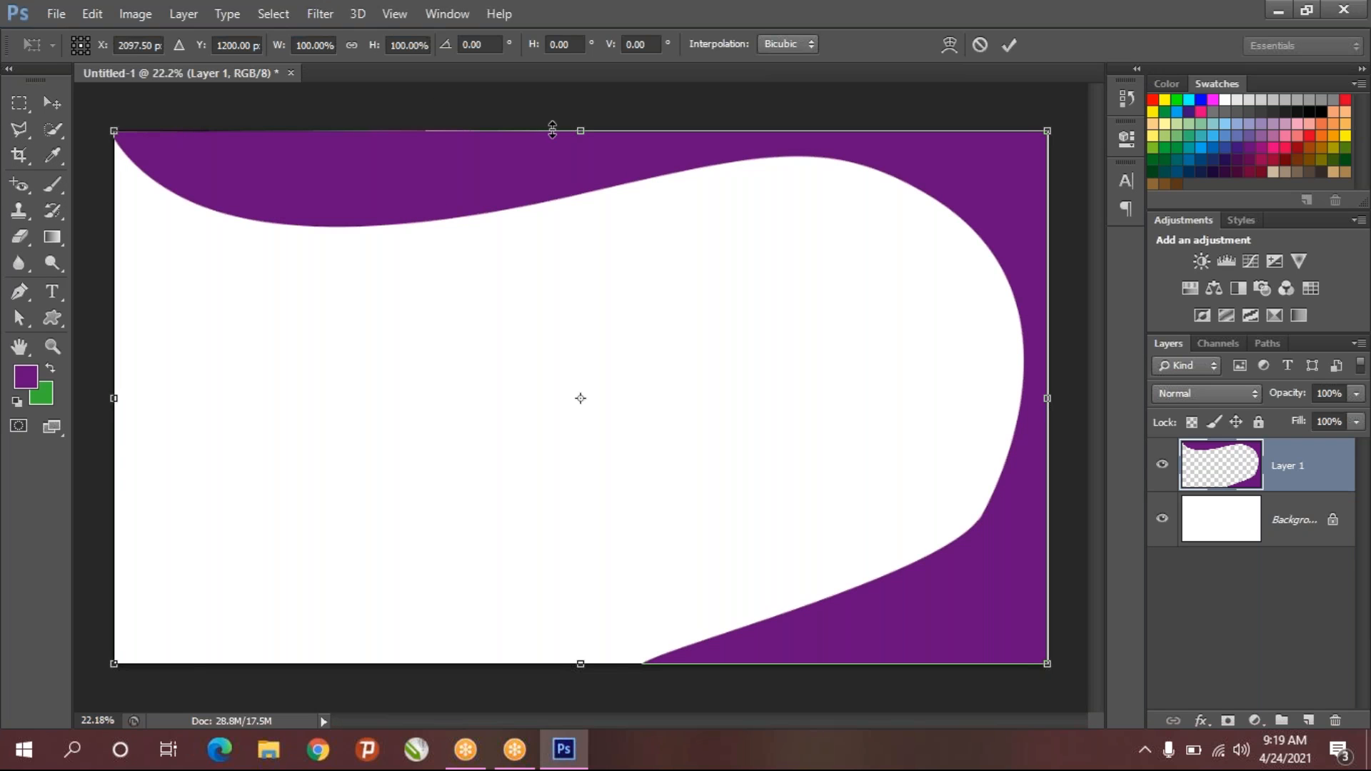
left_click_drag(581, 130, 583, 130)
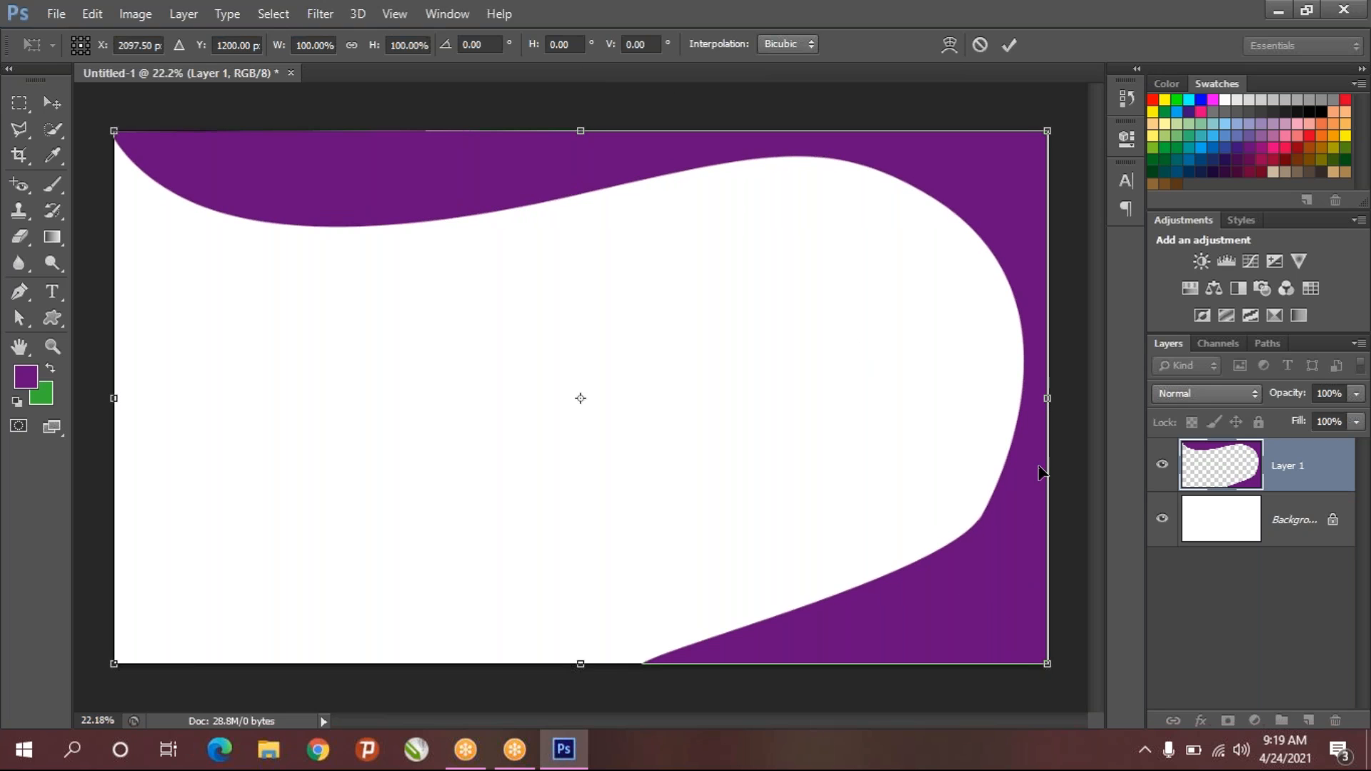
left_click_drag(1049, 398, 1057, 404)
key("p")
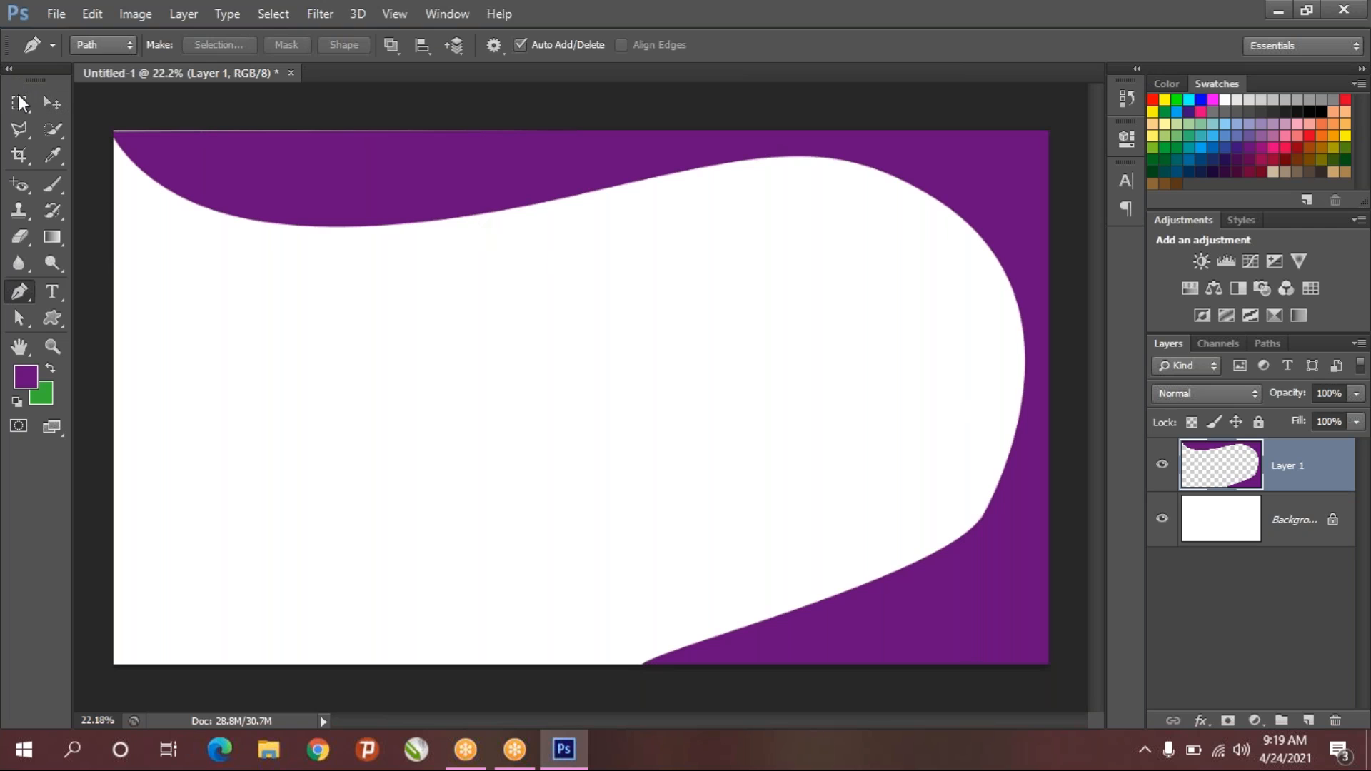
- Delete the purple border layer, leaving only the blank white background
left_click(46, 106)
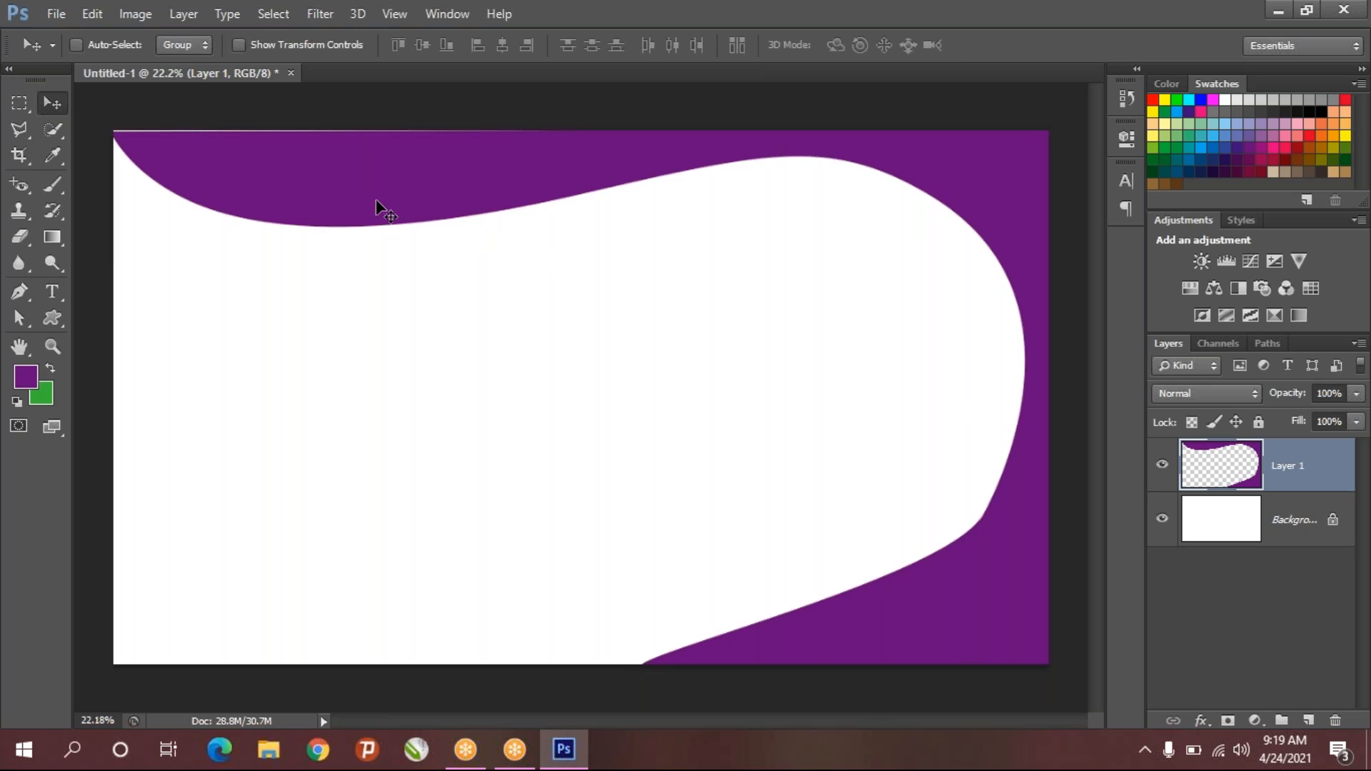
key("Delete")
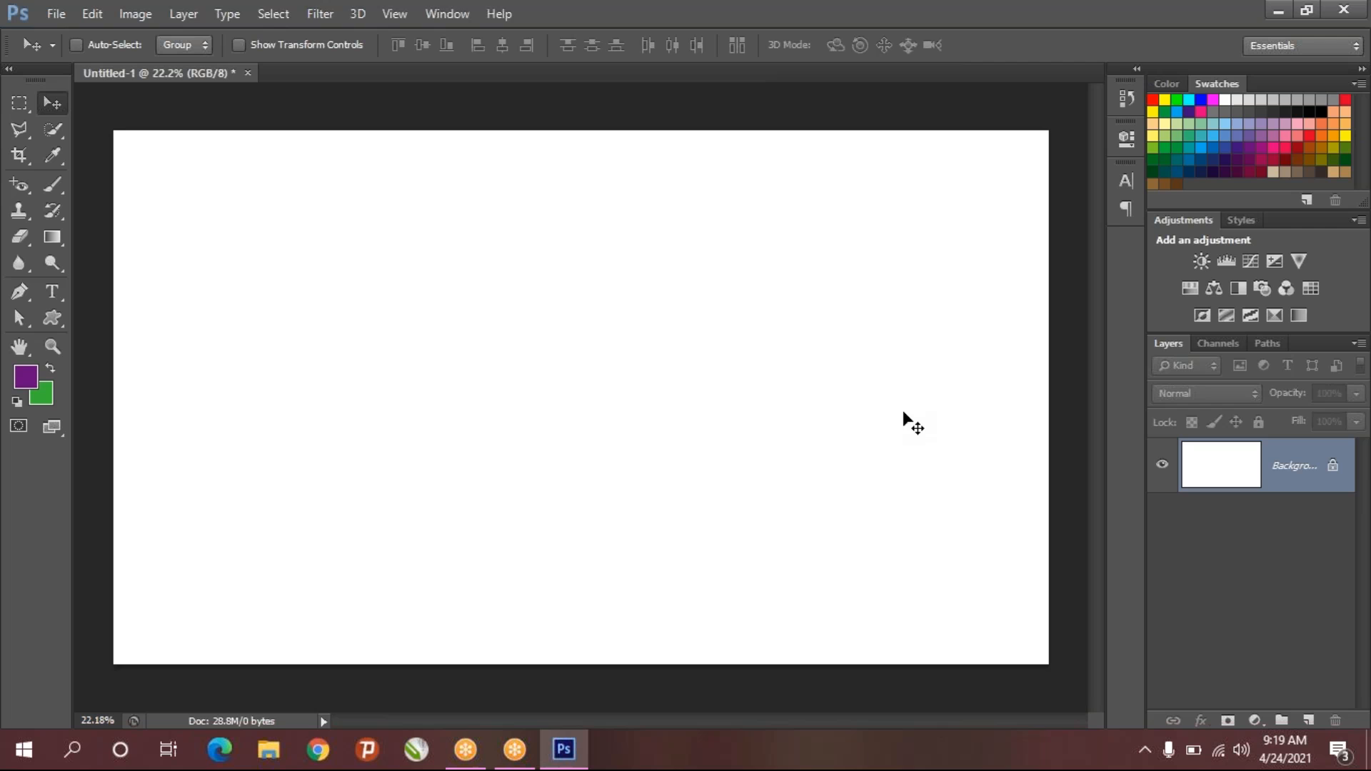
- Try an open S-shaped Pen path rising from the lower middle of the canvas to its upper middle
left_click(19, 292)
left_click(555, 541)
left_click(477, 498)
left_click_drag(459, 387, 507, 340)
left_click_drag(654, 331, 700, 292)
left_click_drag(636, 256, 626, 249)
left_click(627, 249)
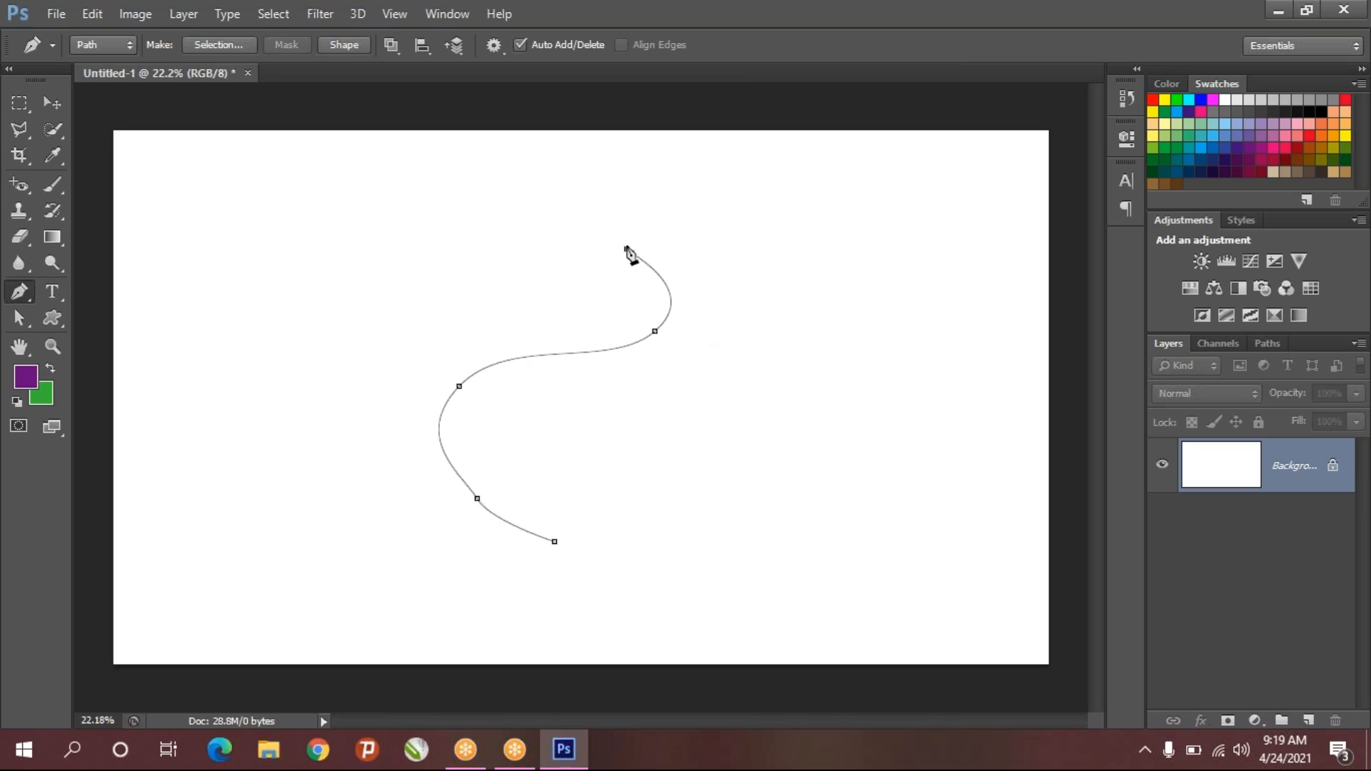
- Step back through the S-shaped path's segments until only its starting anchor is left
key("ctrl+alt+z")
key("ctrl+alt+z")
key("ctrl+alt+z")
key("ctrl+alt+z")
key("ctrl+alt+z")
key("ctrl+alt+z")
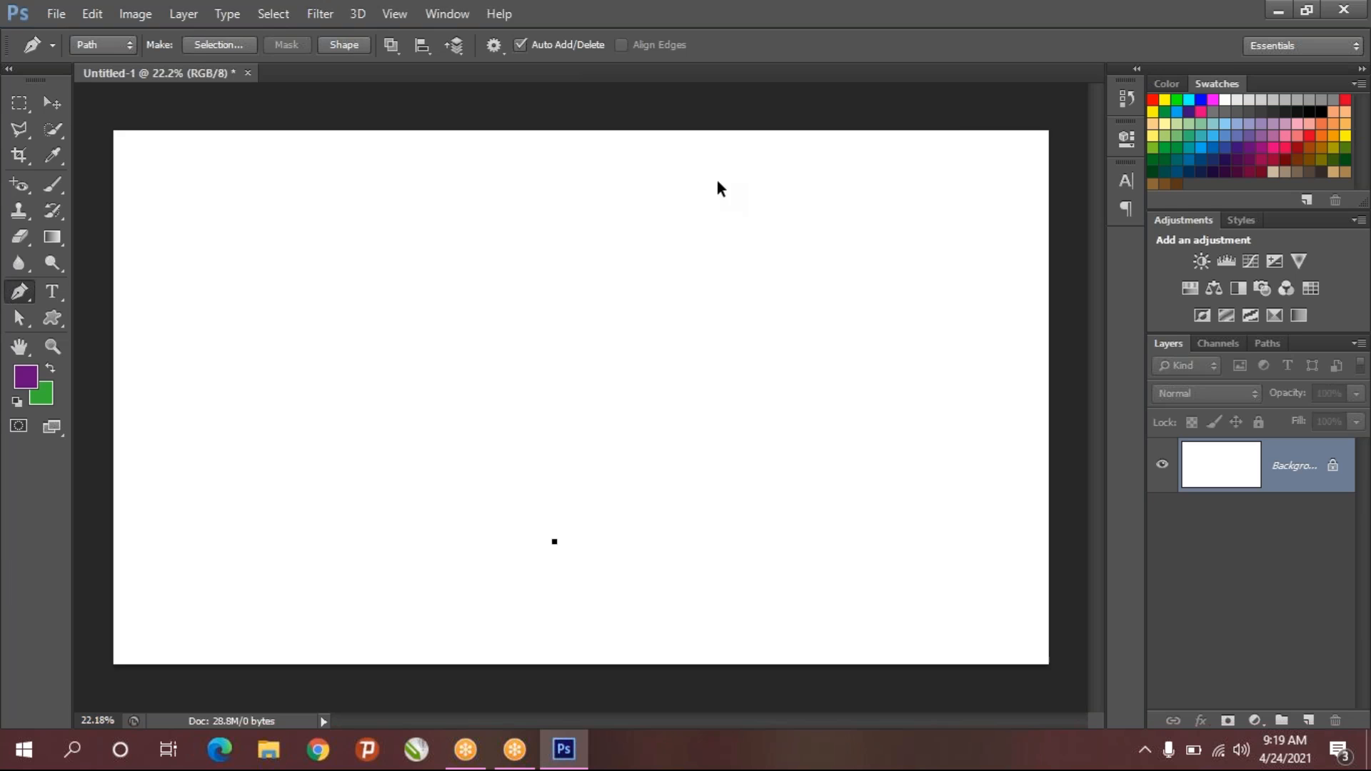
- Draw a narrow closed Pen path with curved sides and a wider base as the R's stem at the canvas's lower left
left_click(250, 527)
left_click(314, 368)
left_click_drag(314, 369, 300, 282)
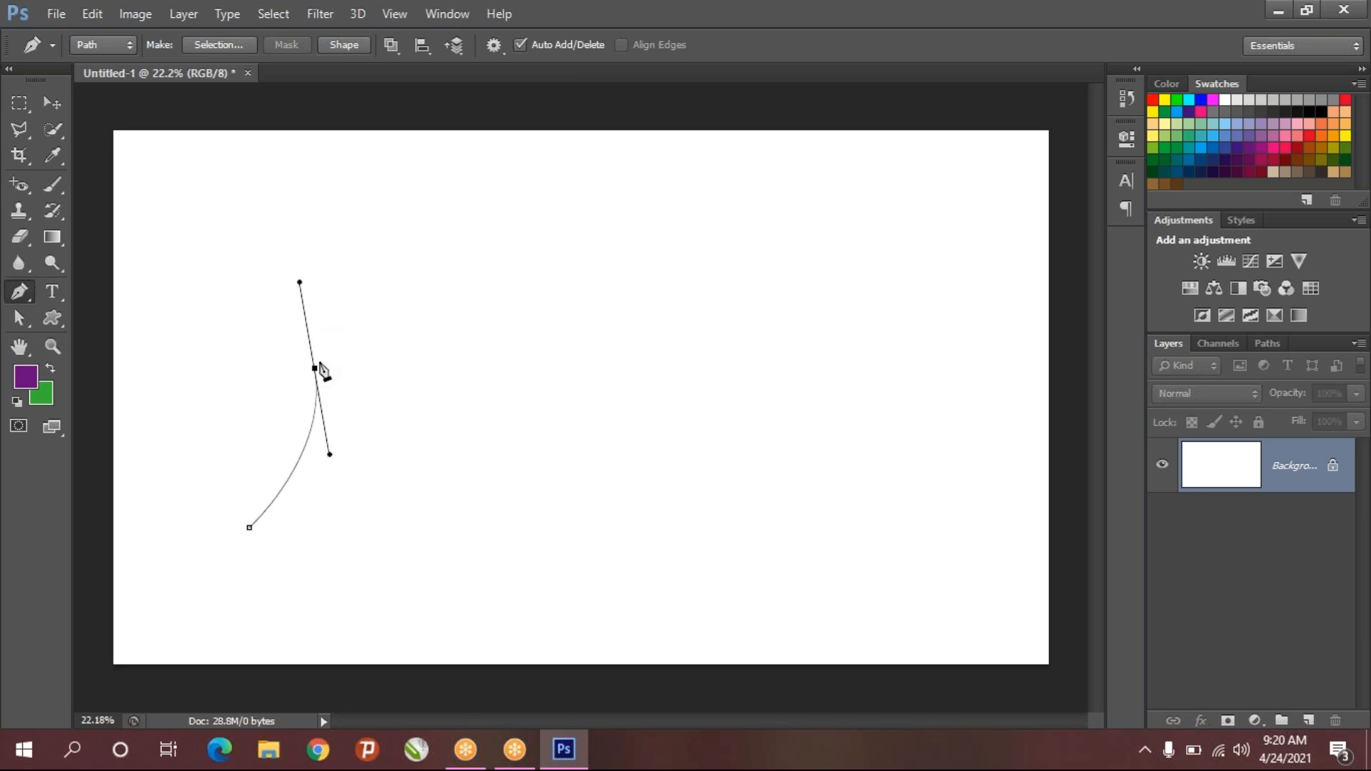
left_click_drag(314, 368, 342, 364)
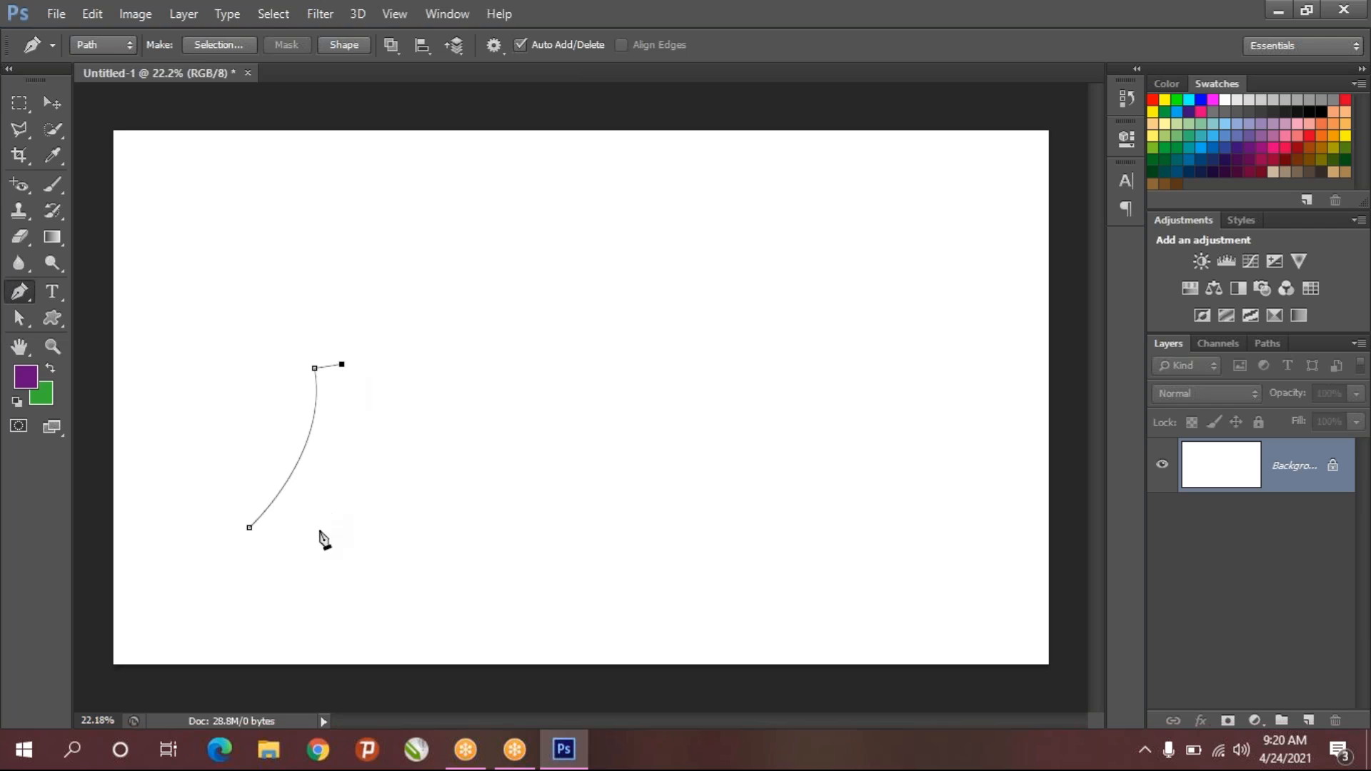
left_click_drag(307, 530, 327, 549)
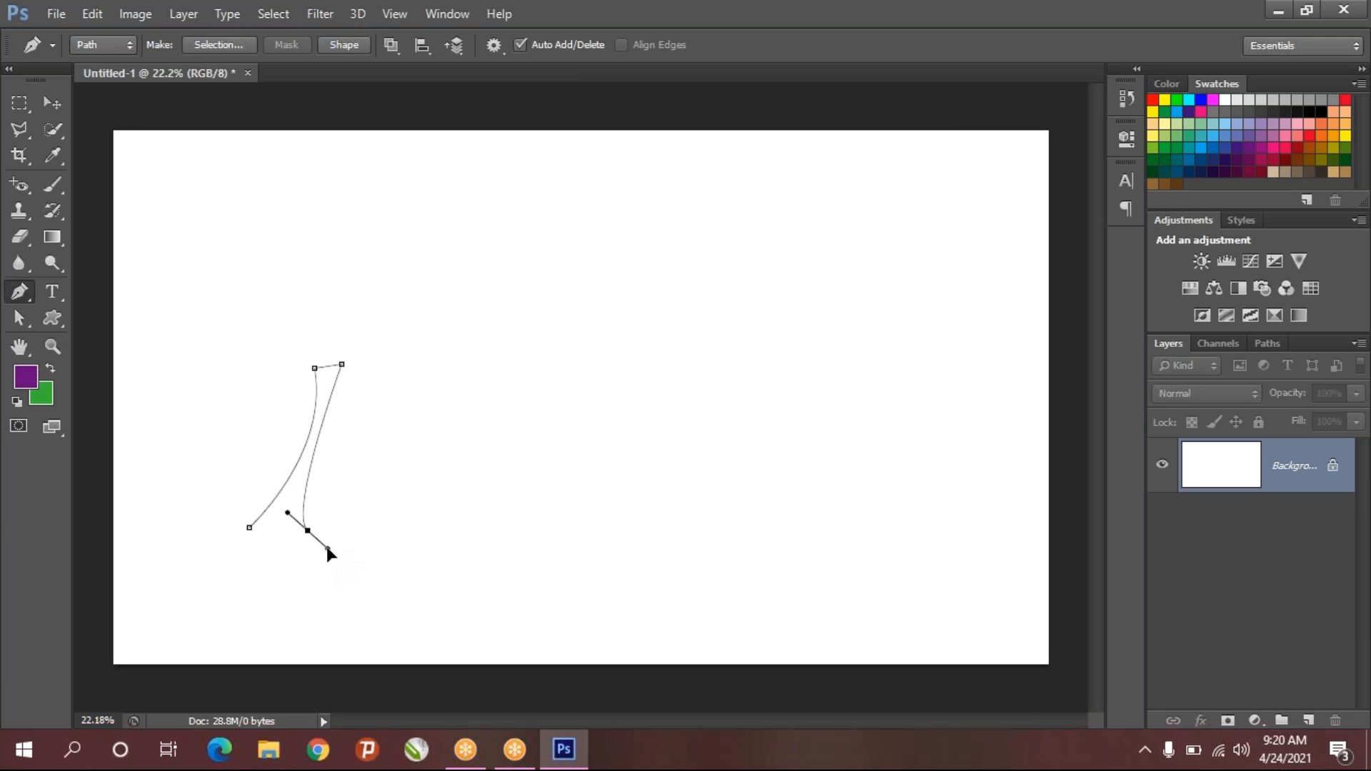
left_click(249, 528)
- Draw a closed crescent-shaped Pen path around the stem's upper end as the R's bowl, with a pointed lower end near the stem
left_click(267, 309)
left_click_drag(270, 364, 244, 392)
left_click_drag(417, 324, 505, 360)
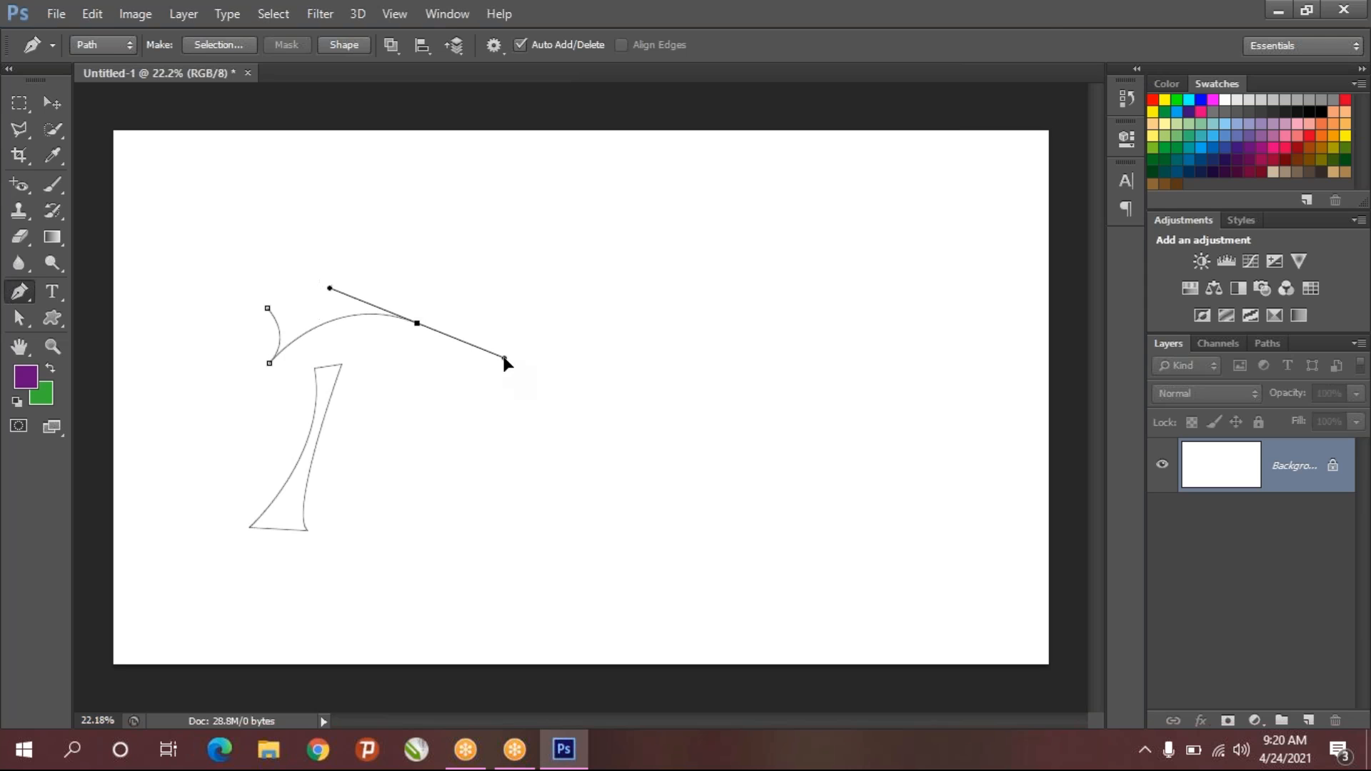
left_click_drag(346, 451, 318, 467)
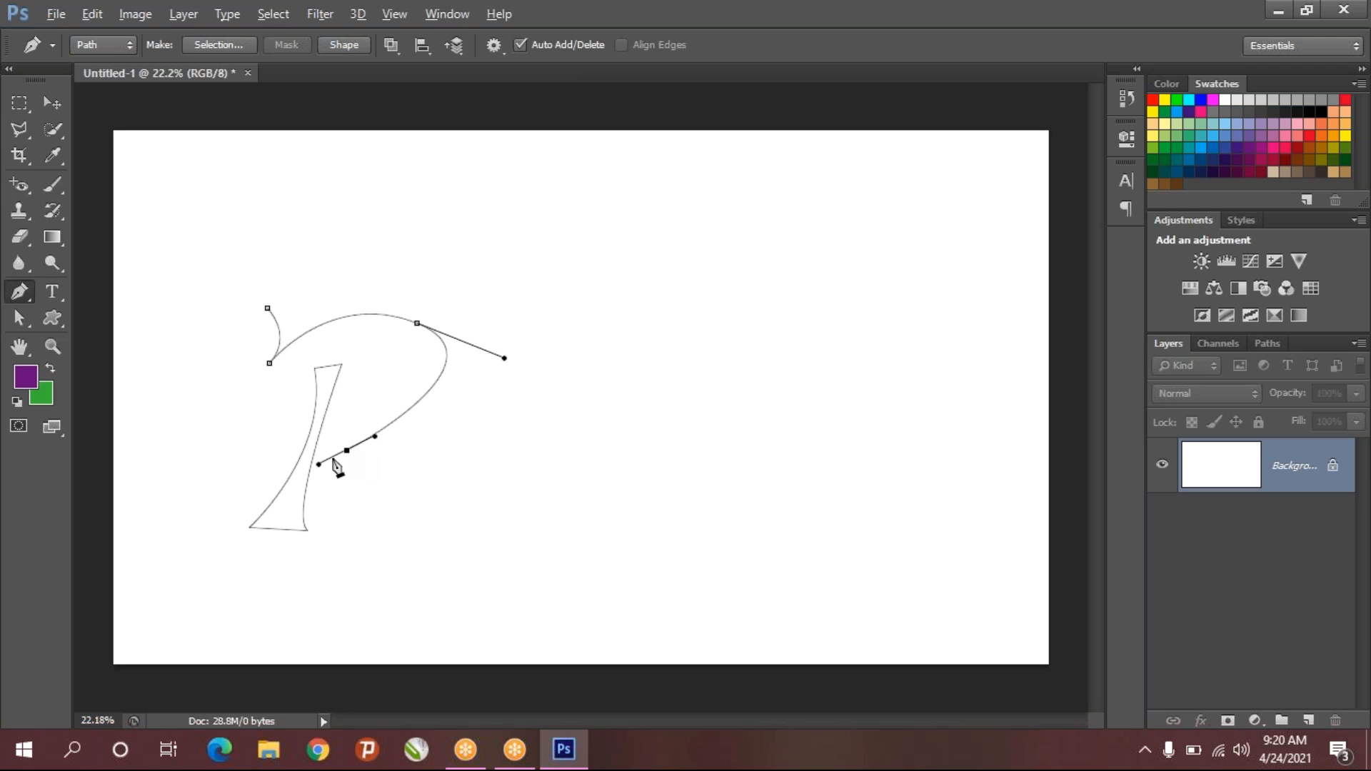
left_click(346, 451)
left_click_drag(497, 310, 438, 234)
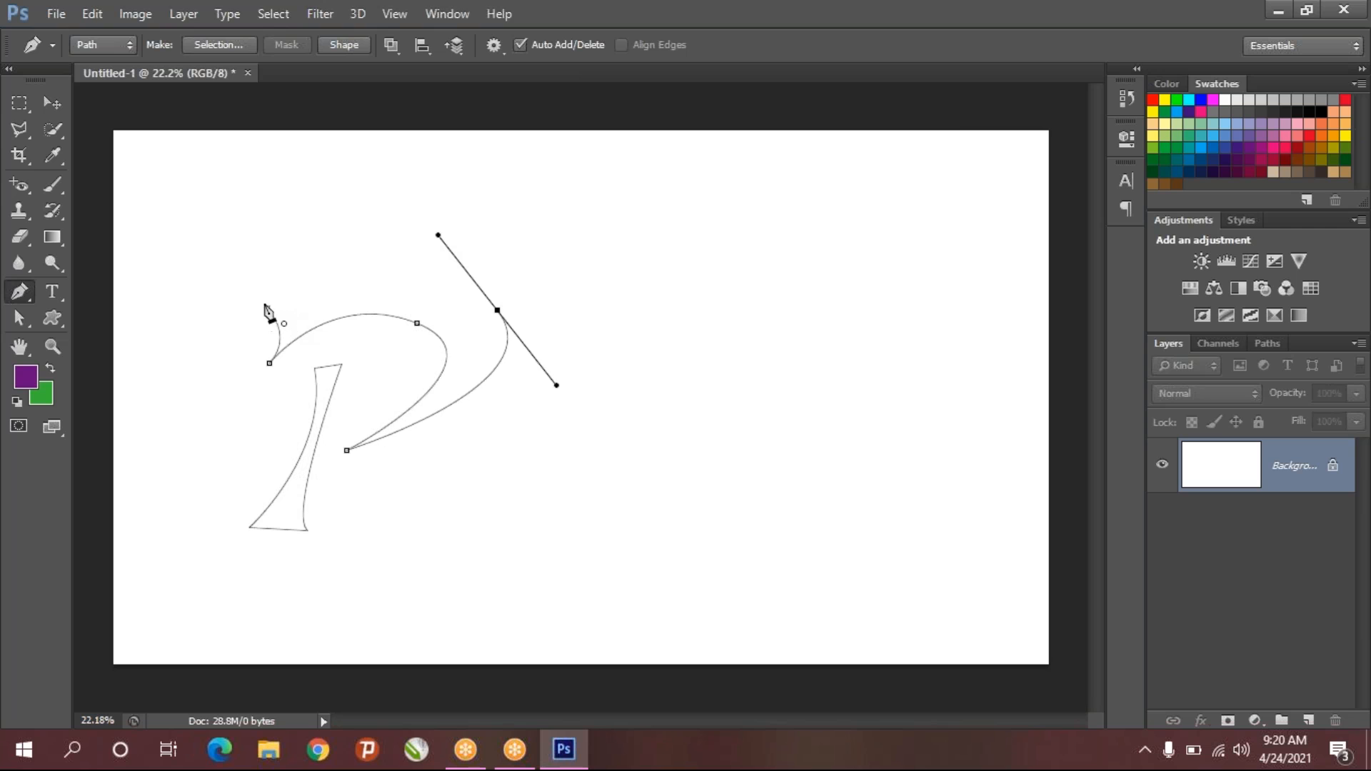
left_click_drag(267, 309, 222, 363)
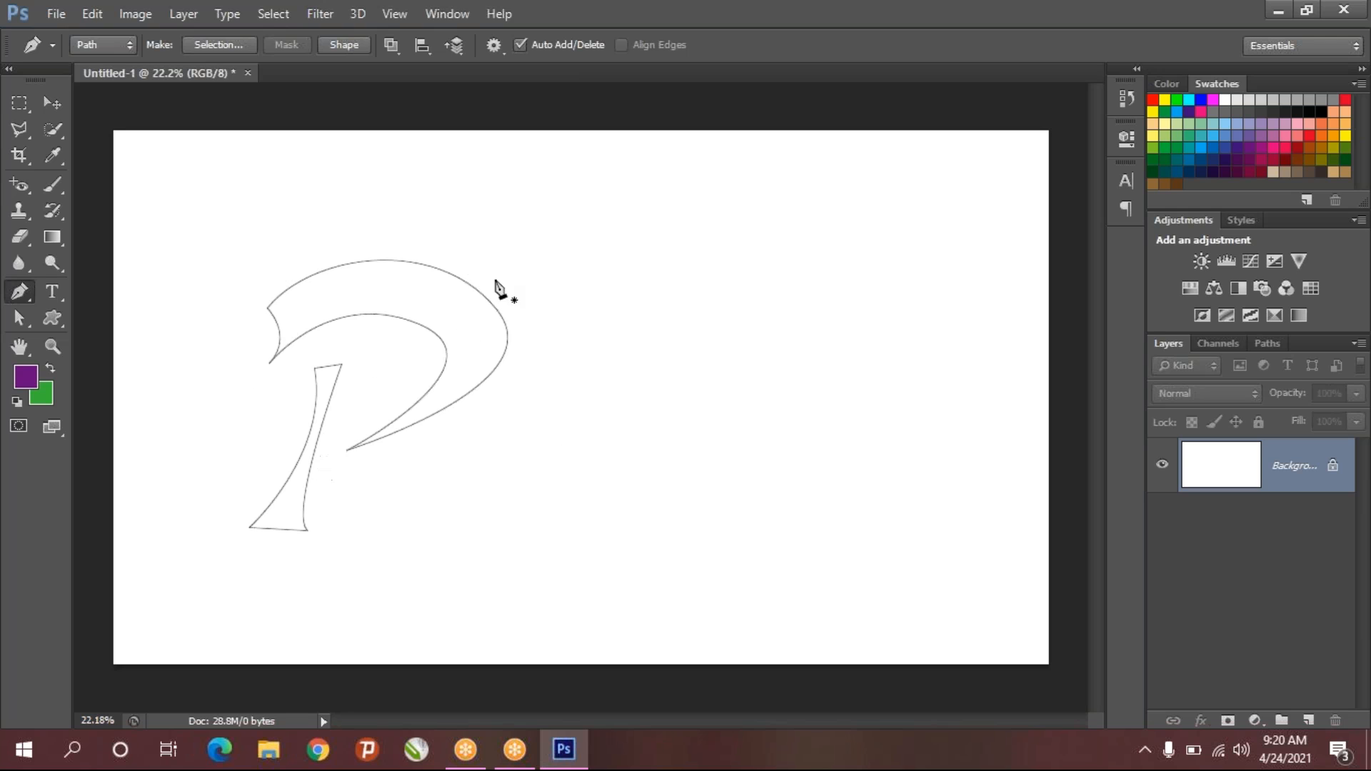
- Draw the R's leg as a closed Pen path sweeping from the stem toward the lower right, with a notched far end
left_click(323, 471)
left_click_drag(504, 521, 528, 546)
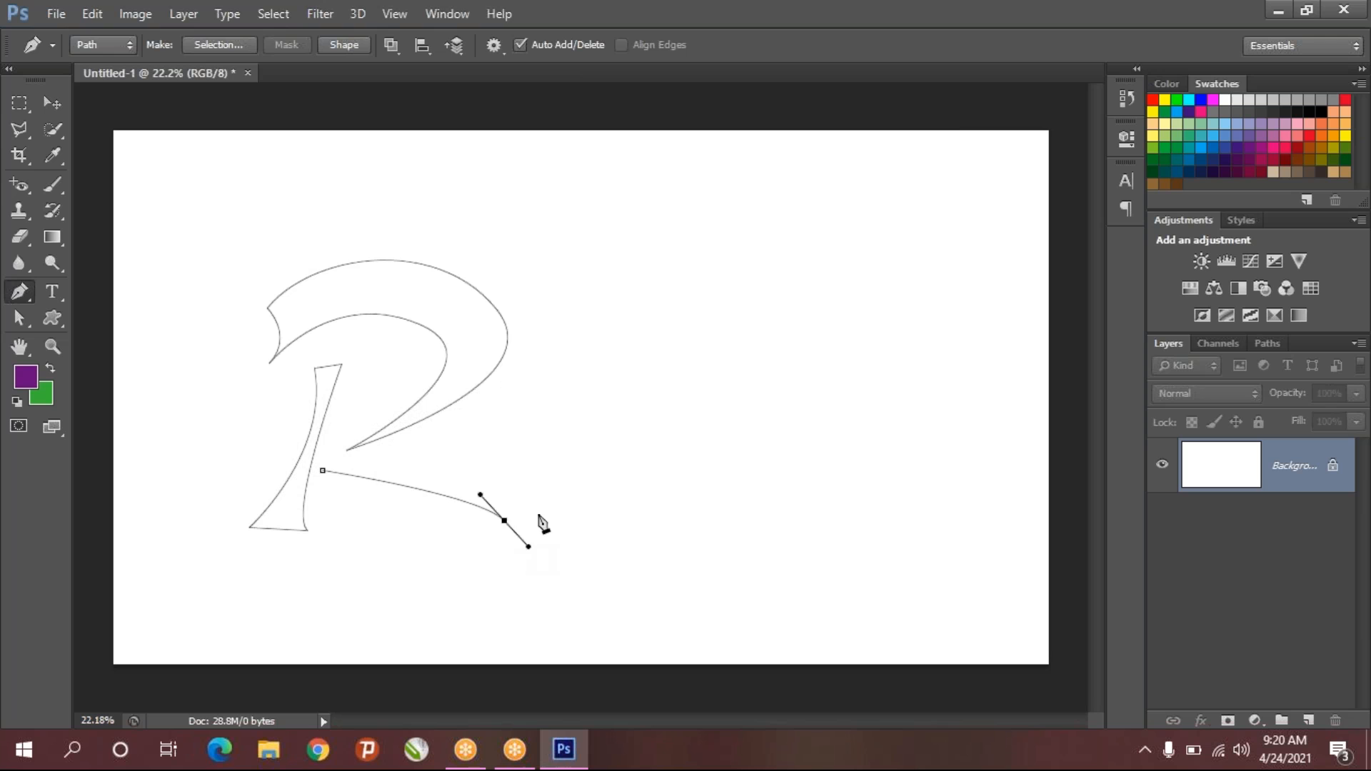
key("ctrl+z")
left_click_drag(701, 544, 964, 444)
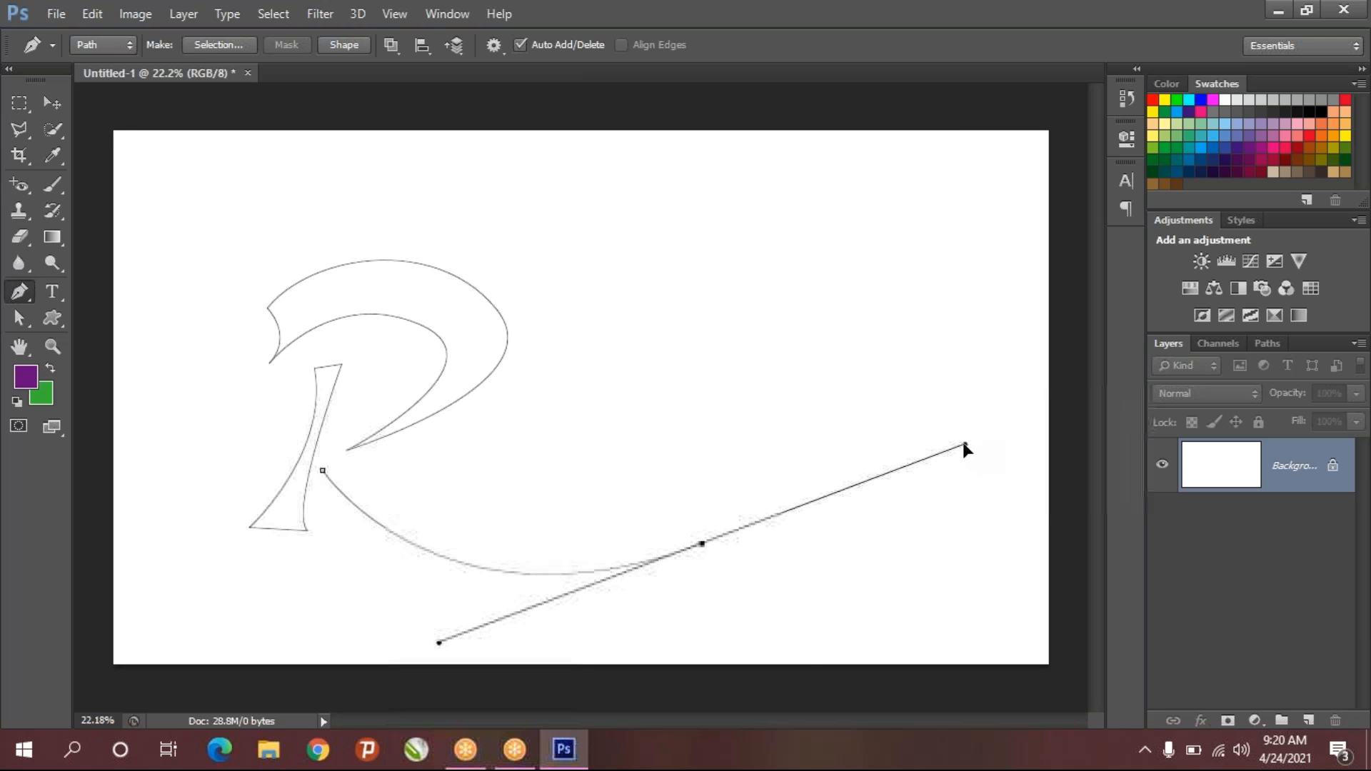
left_click(702, 544, "alt")
left_click_drag(691, 503, 740, 465)
left_click(692, 504, "alt")
left_click_drag(325, 473, 148, 329)
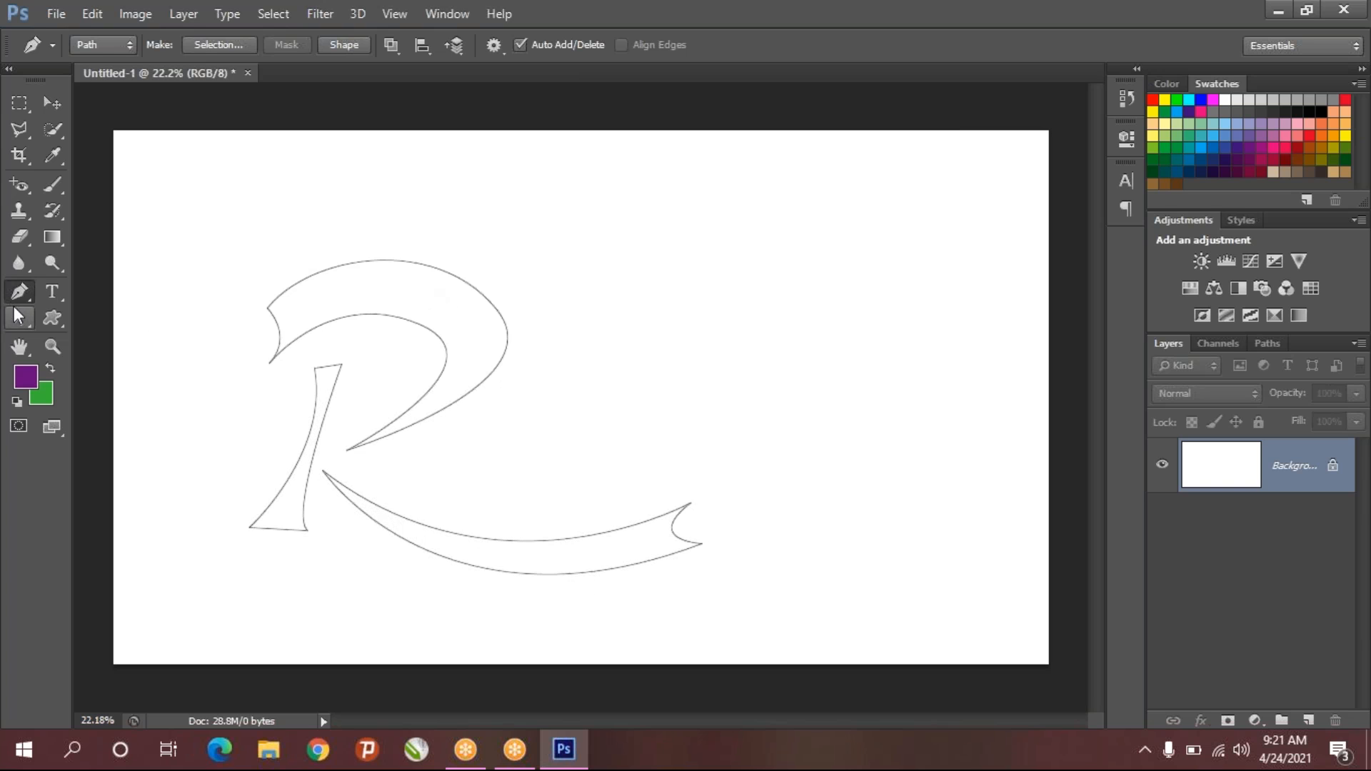
- Move the pointed ends of the leg and bowl onto the R's stem with Direct Selection, and reshape the bowl's outer and inner curves
left_click(20, 318)
left_click(323, 475)
left_click_drag(323, 473, 329, 442)
left_click(351, 453)
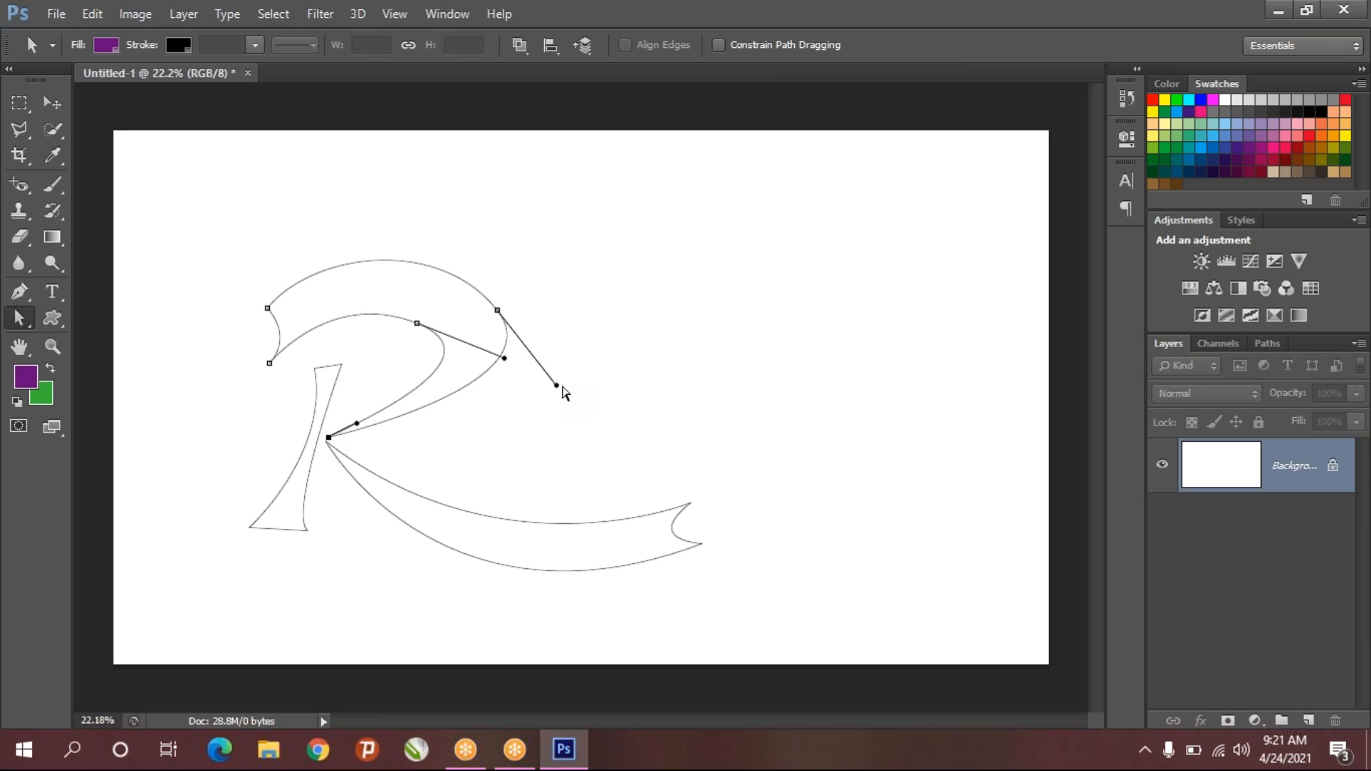
left_click_drag(558, 387, 527, 410)
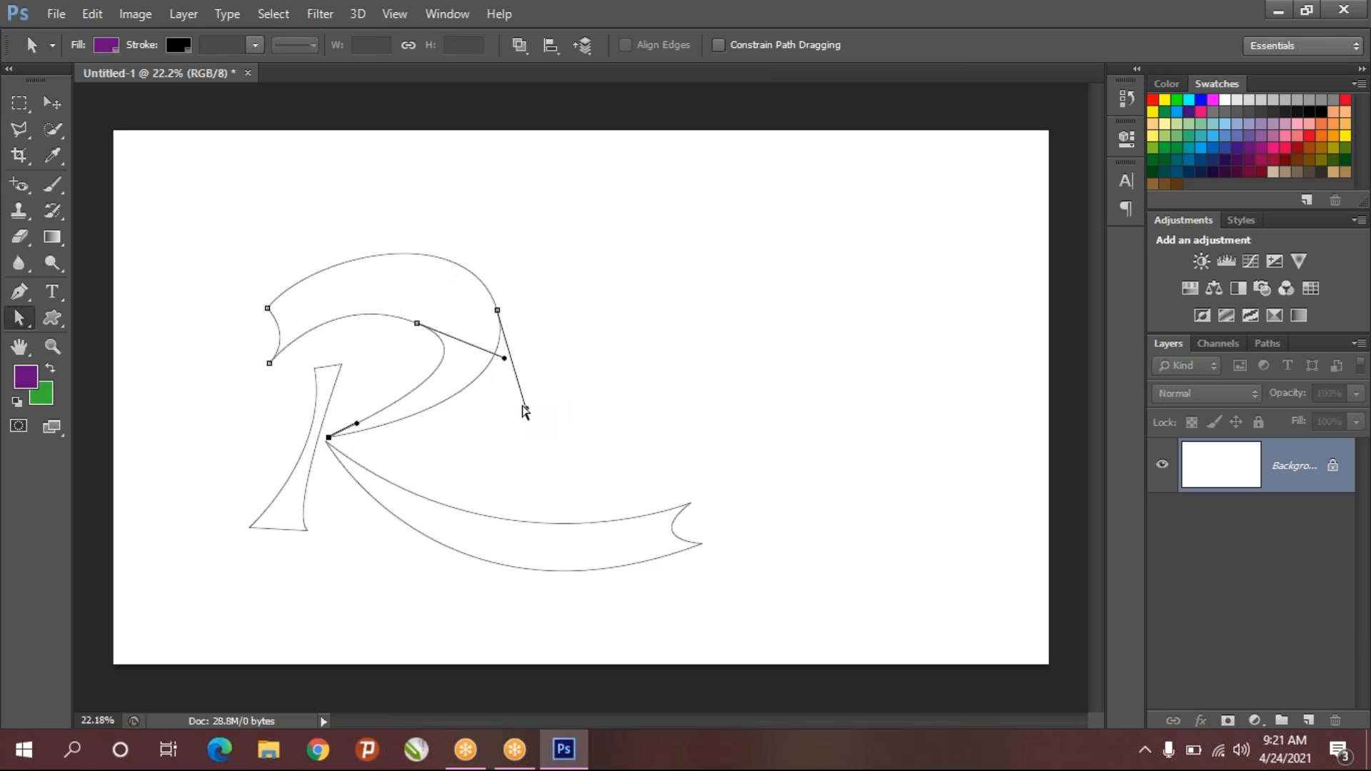
left_click_drag(504, 359, 461, 372)
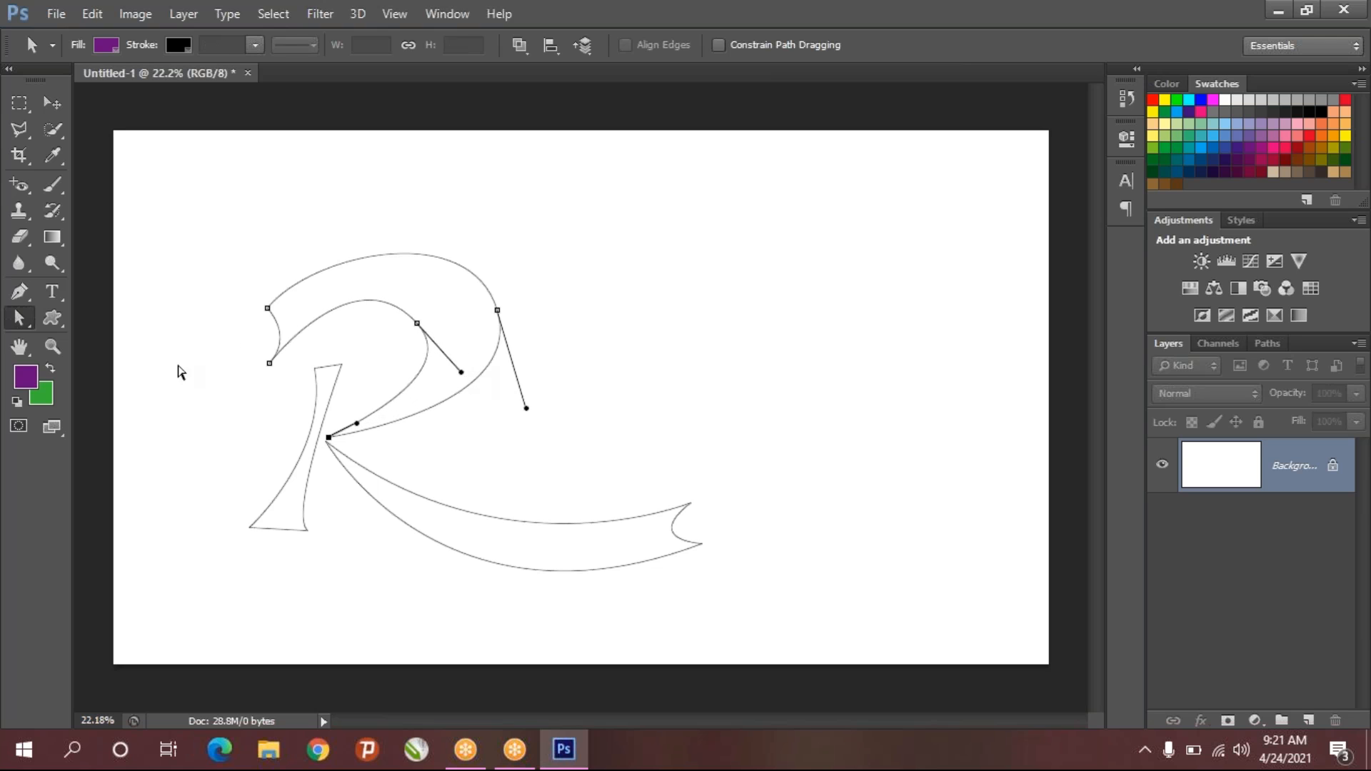
- Delete the R's bowl, stem and leg paths one after another
left_click_drag(20, 319, 100, 329)
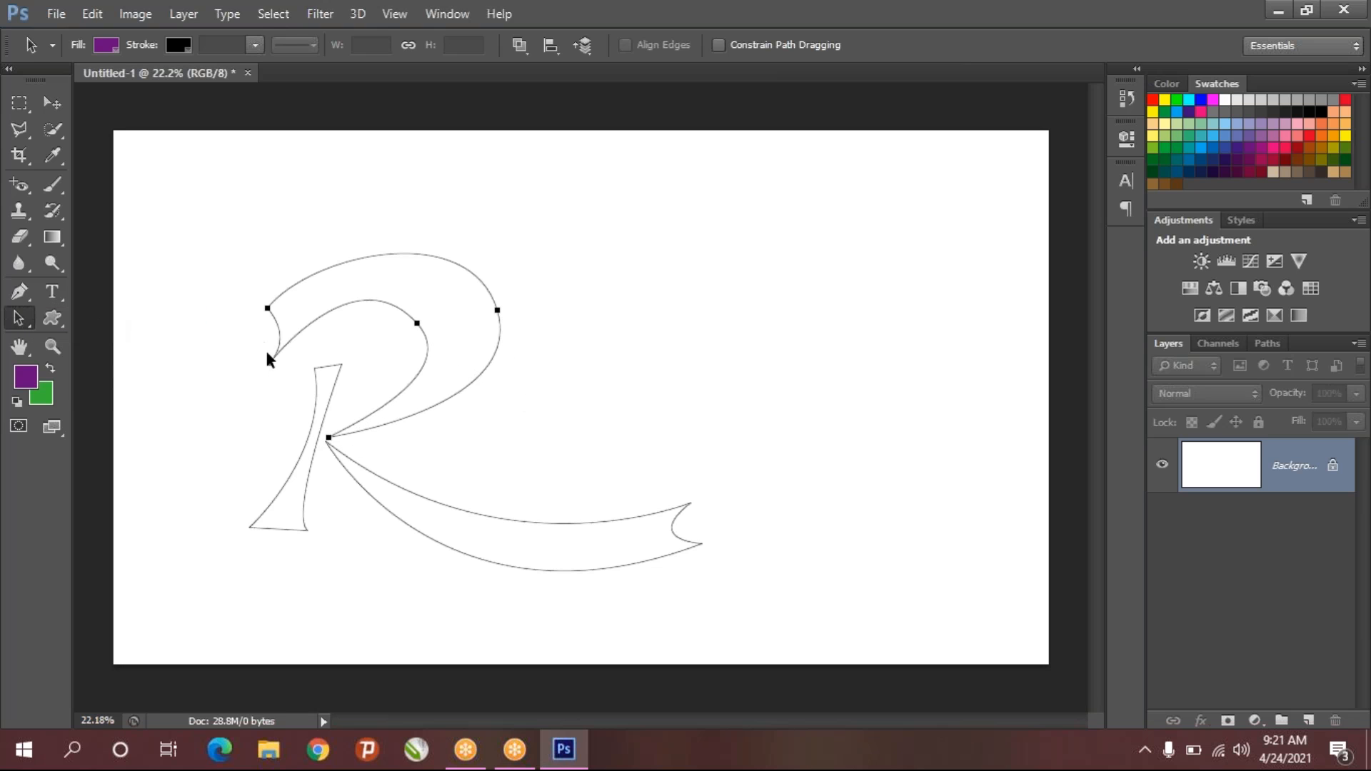
key("Delete")
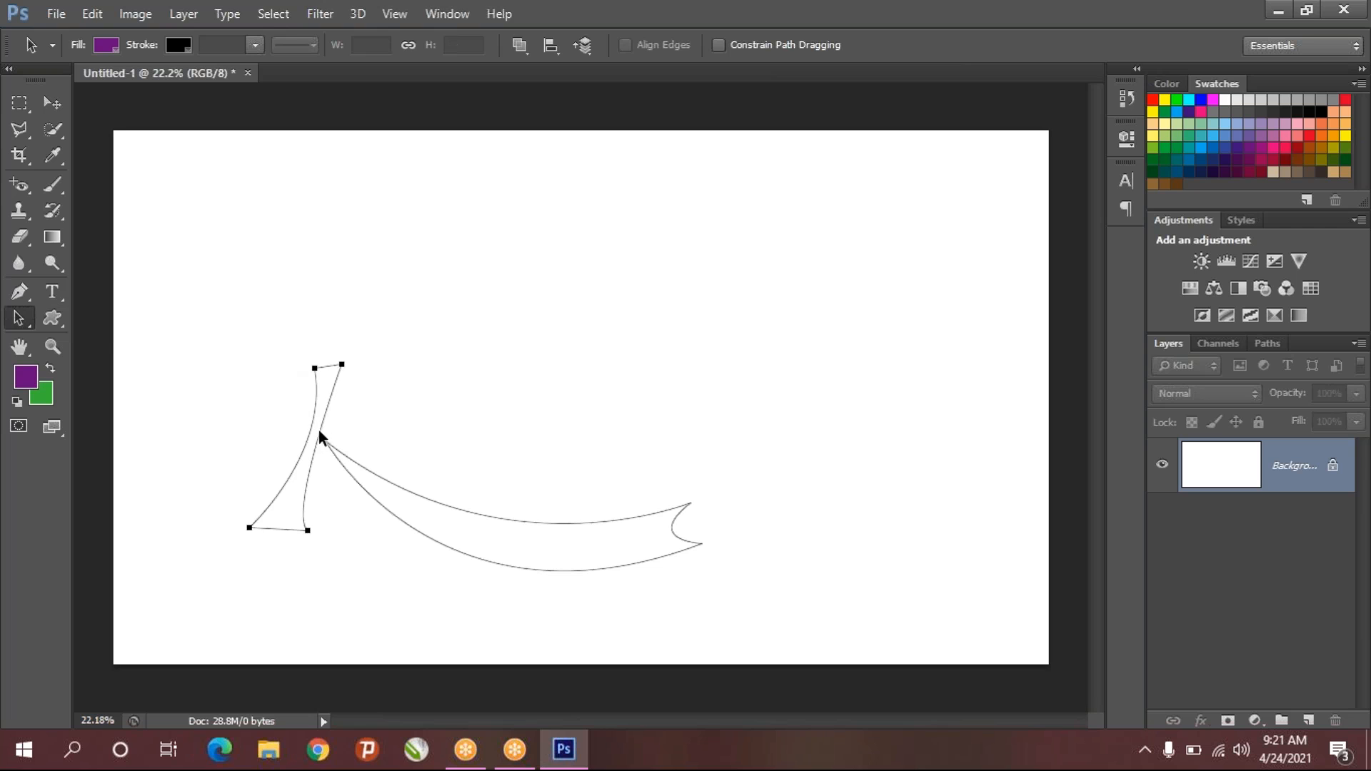
key("Delete")
key("Delete")
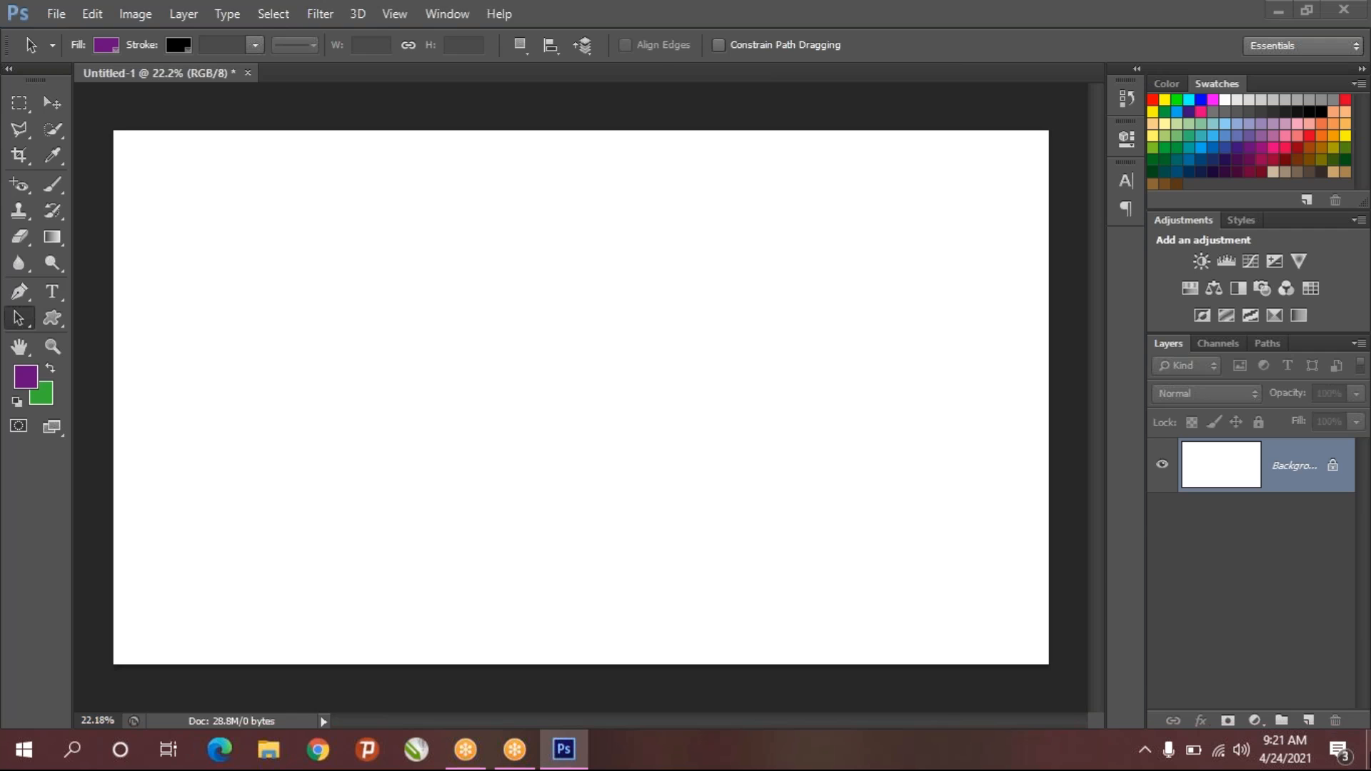
left_click(1368, 749)
right_click(452, 370)
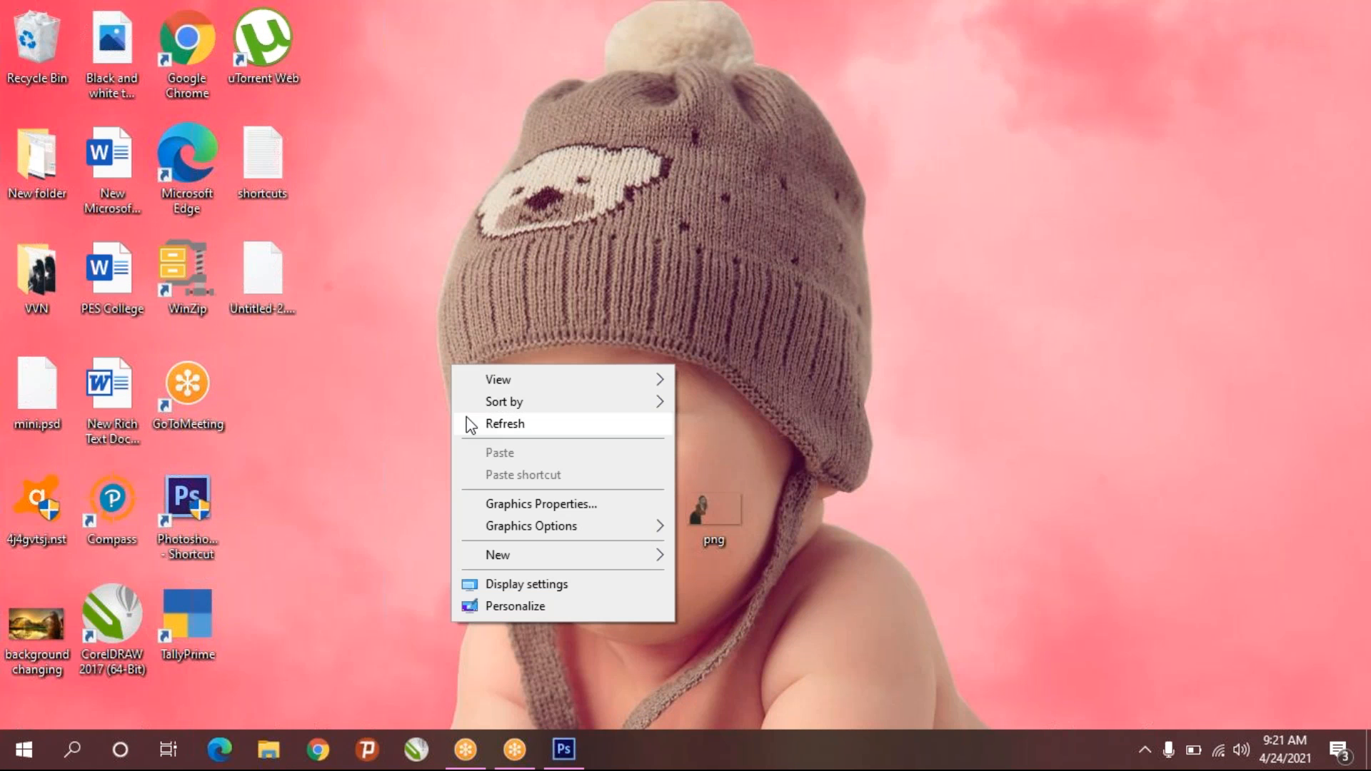
left_click(473, 418)
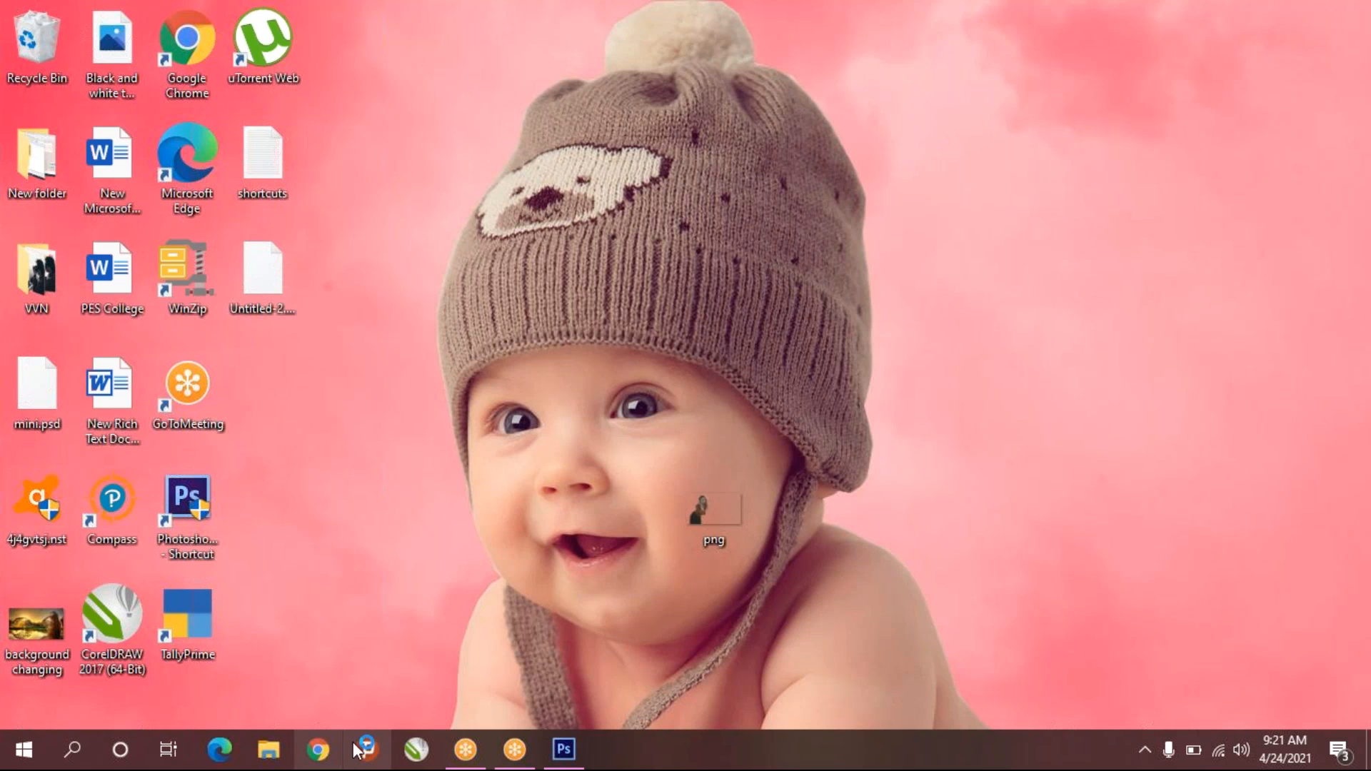
left_click(571, 761)
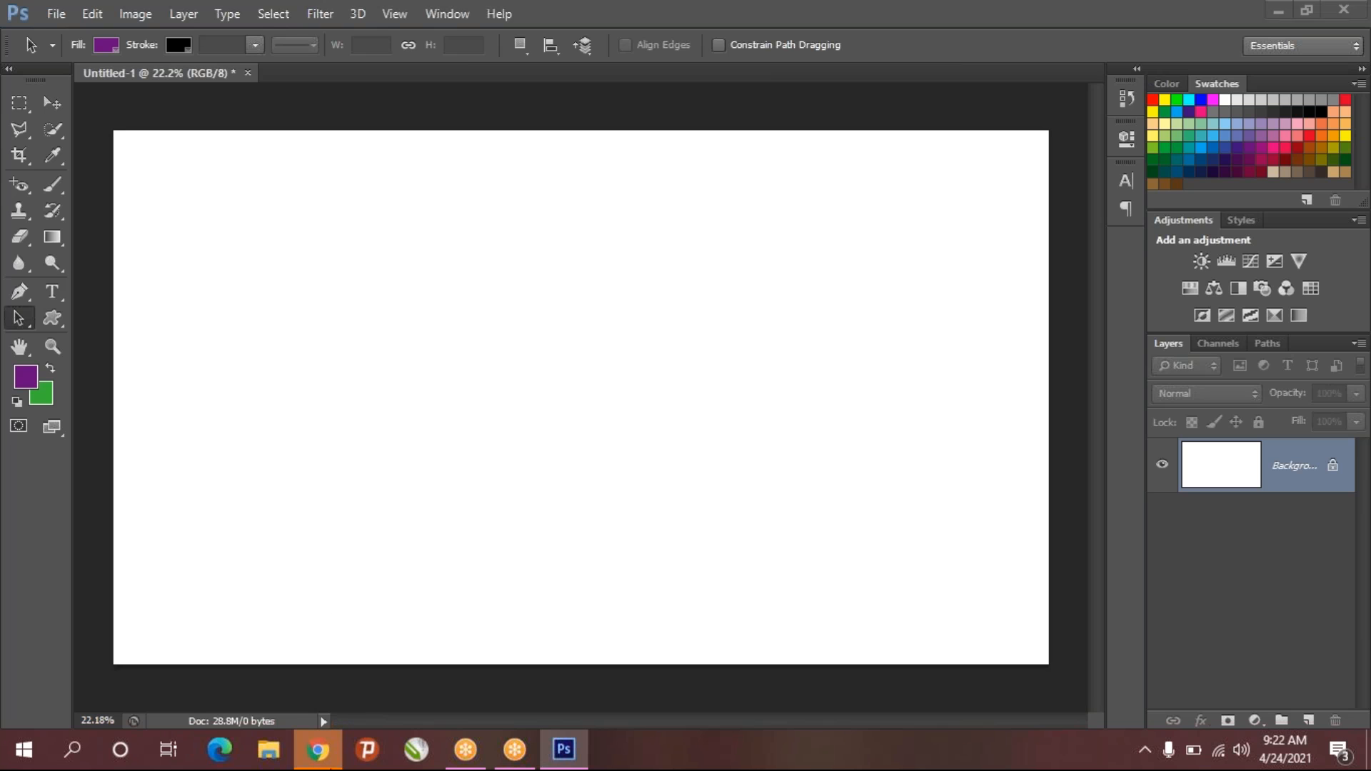
- Switch to Google Chrome, search Google for "images" and show the image results
left_click(325, 754)
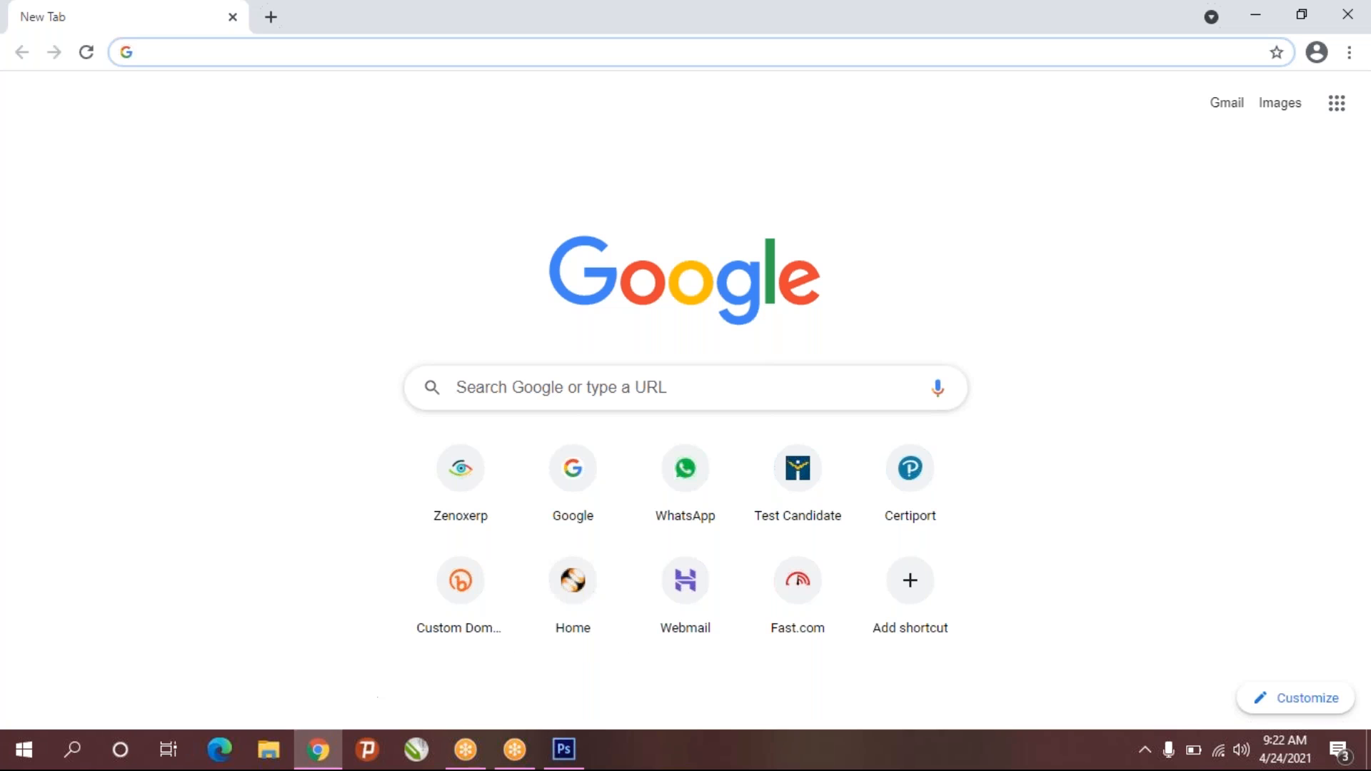
left_click(648, 403)
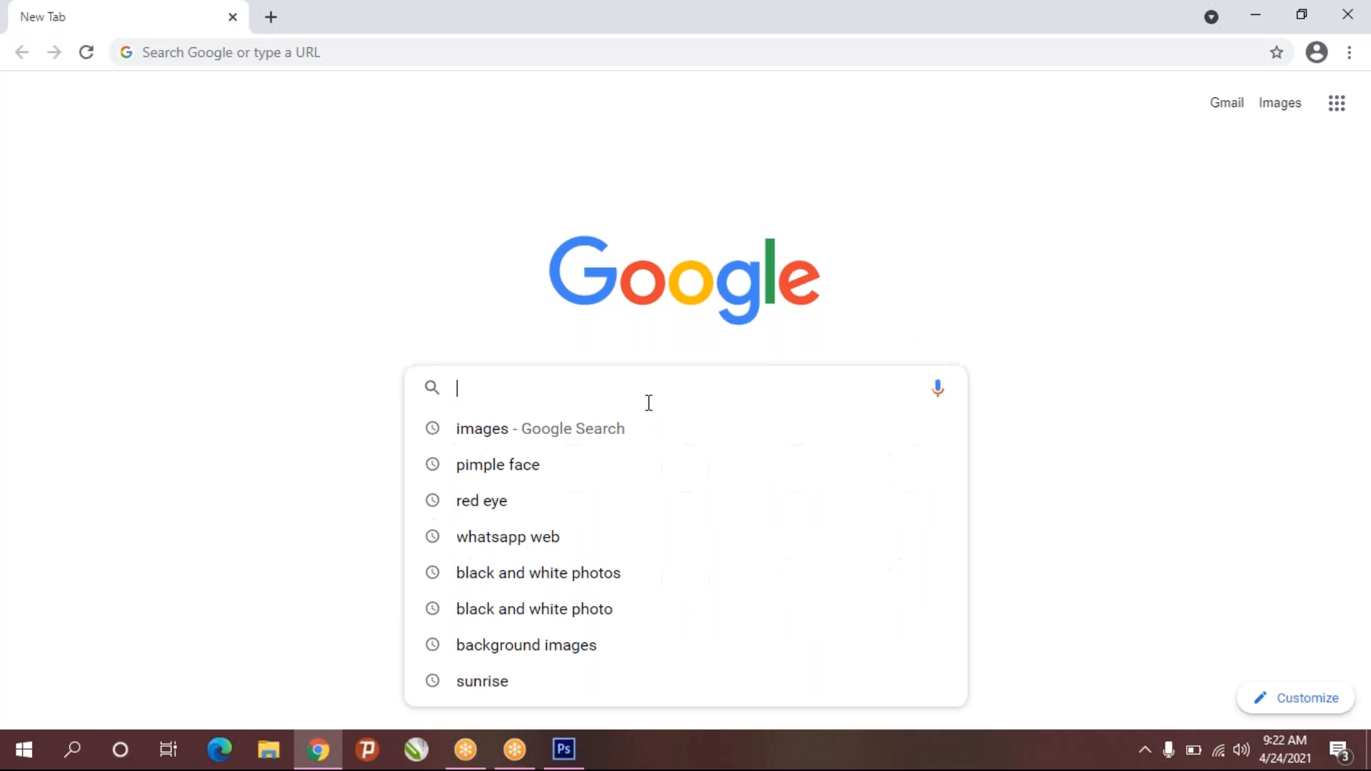
left_click(505, 429)
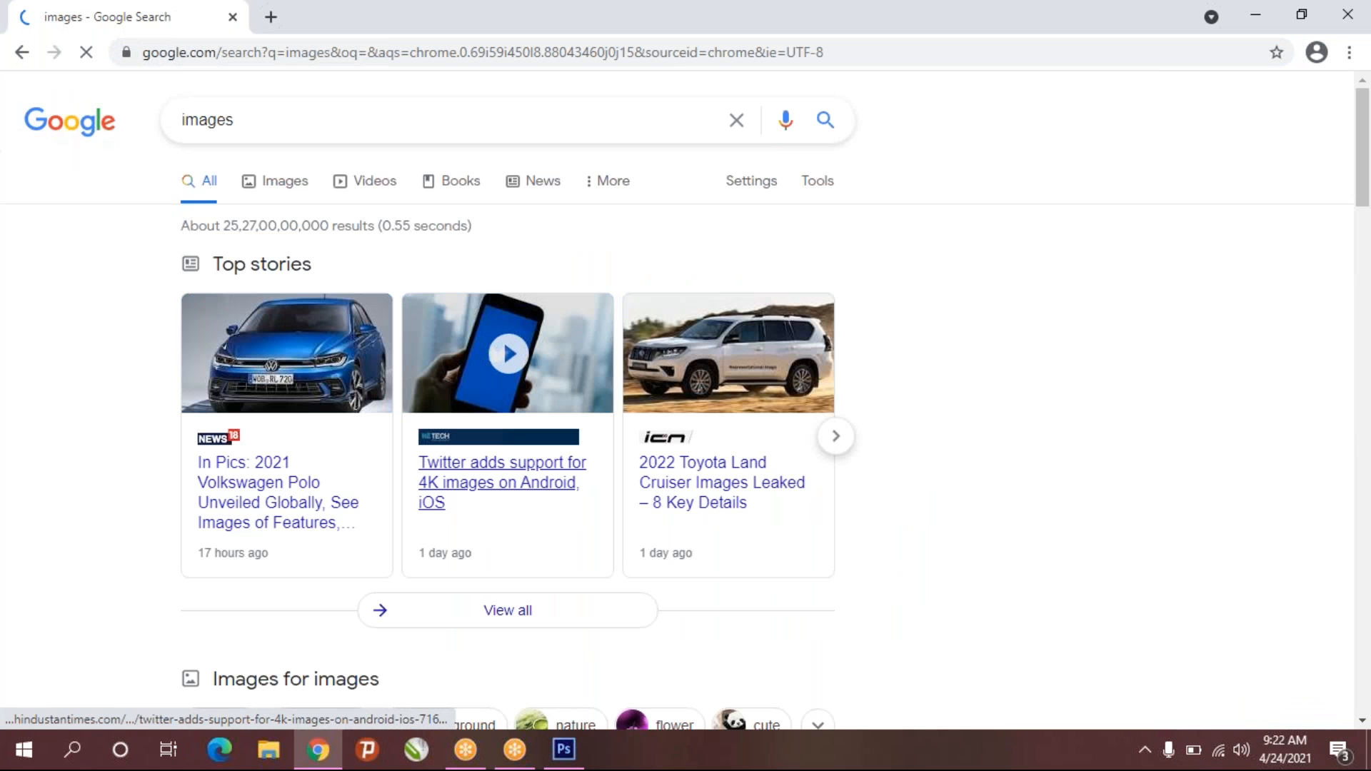
left_click(284, 184)
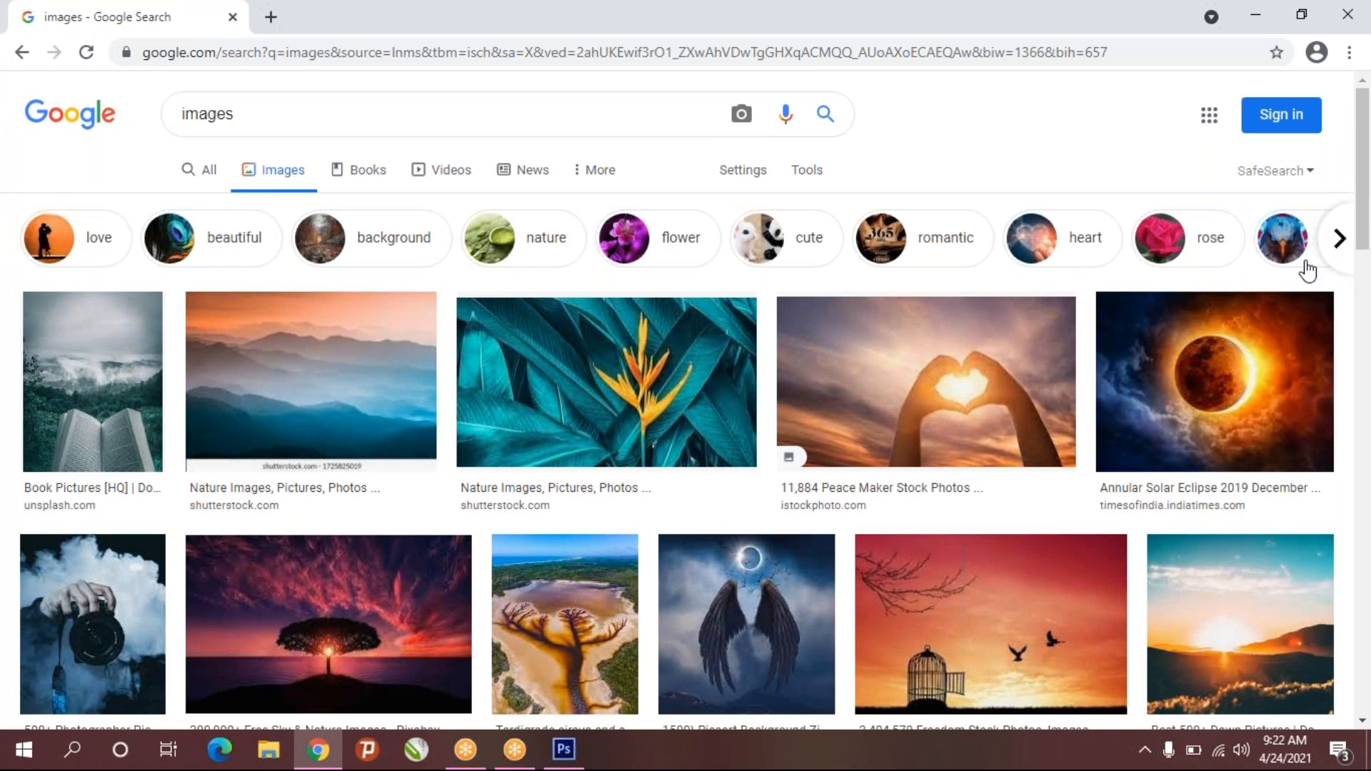
- Limit the Google image results to the Large size
left_click(1339, 240)
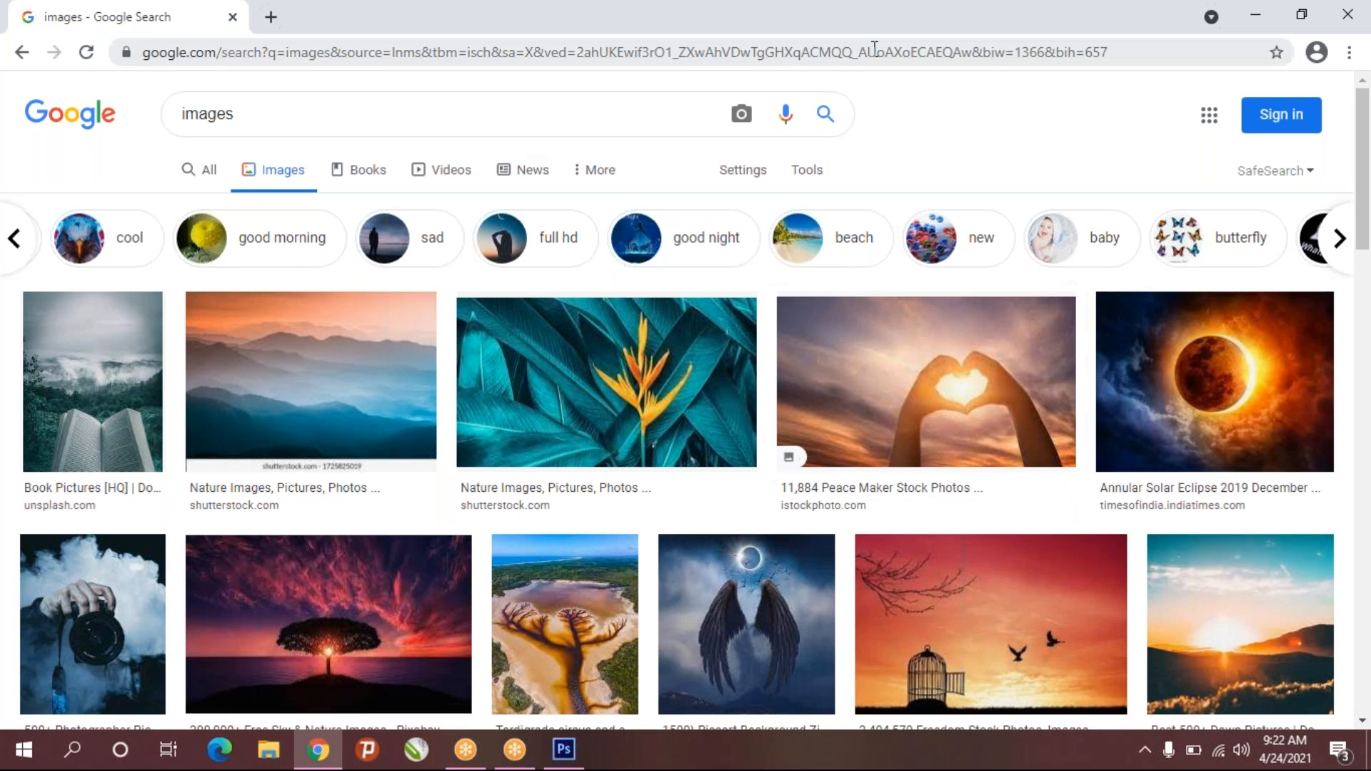
left_click(807, 175)
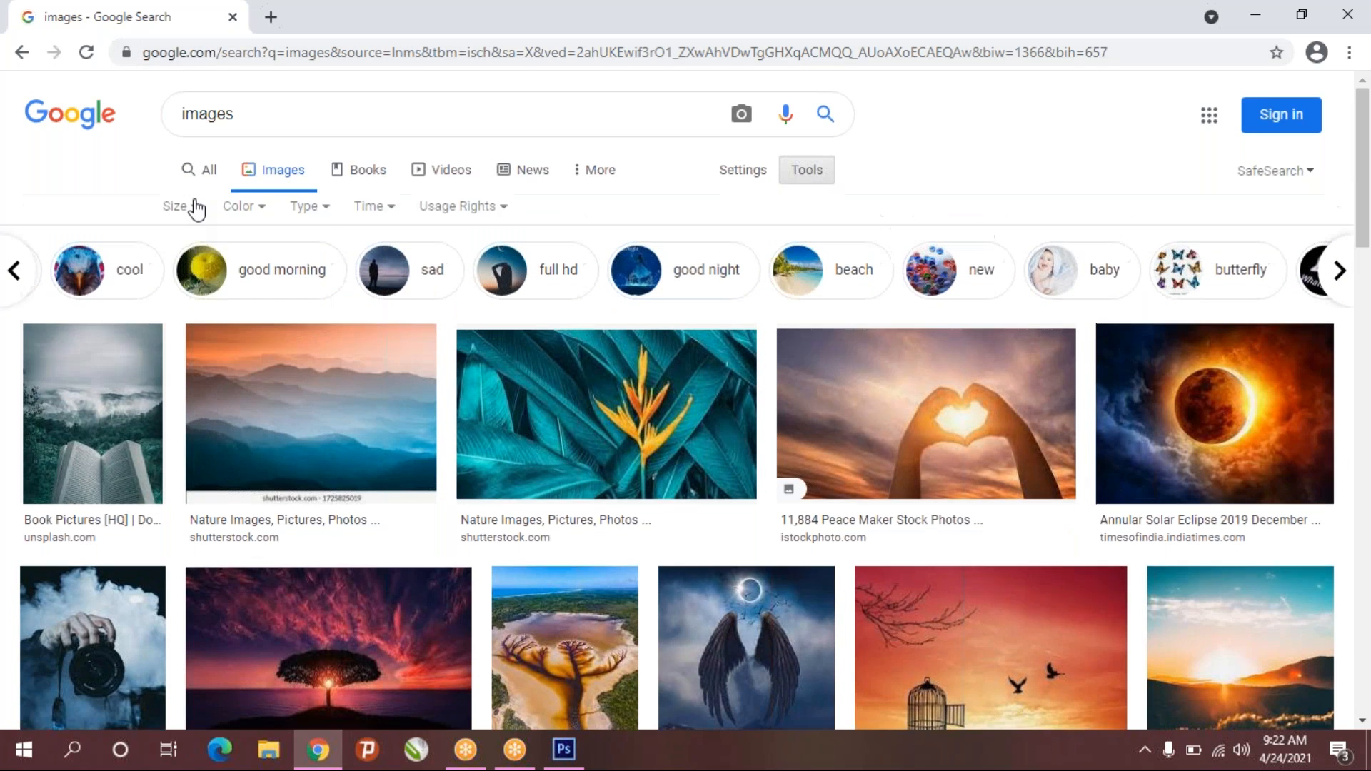
left_click(180, 206)
left_click(185, 275)
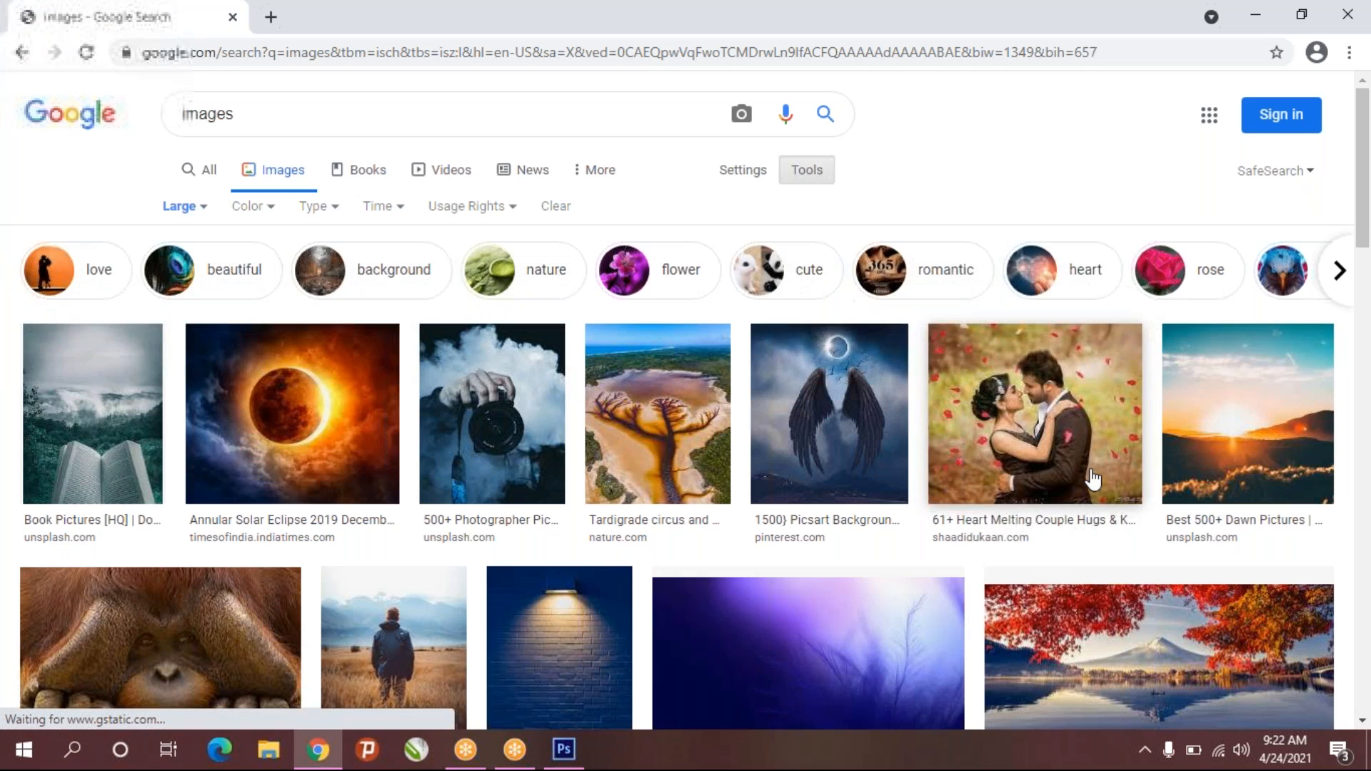
- Browse the large images and suggested categories, and narrow the results to the "girl" category
scroll(1093, 477, "down", 1)
scroll(1093, 477, "down", 5)
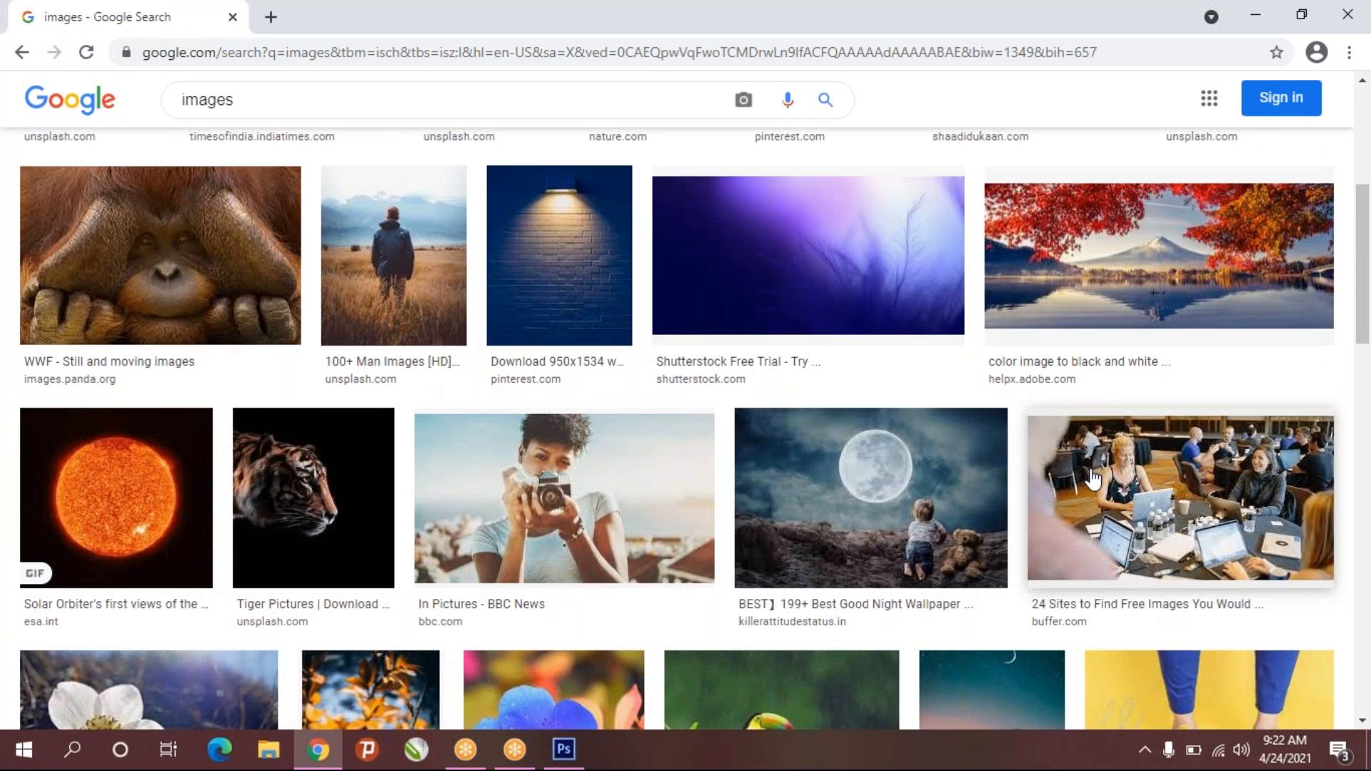
scroll(1092, 477, "up", 5)
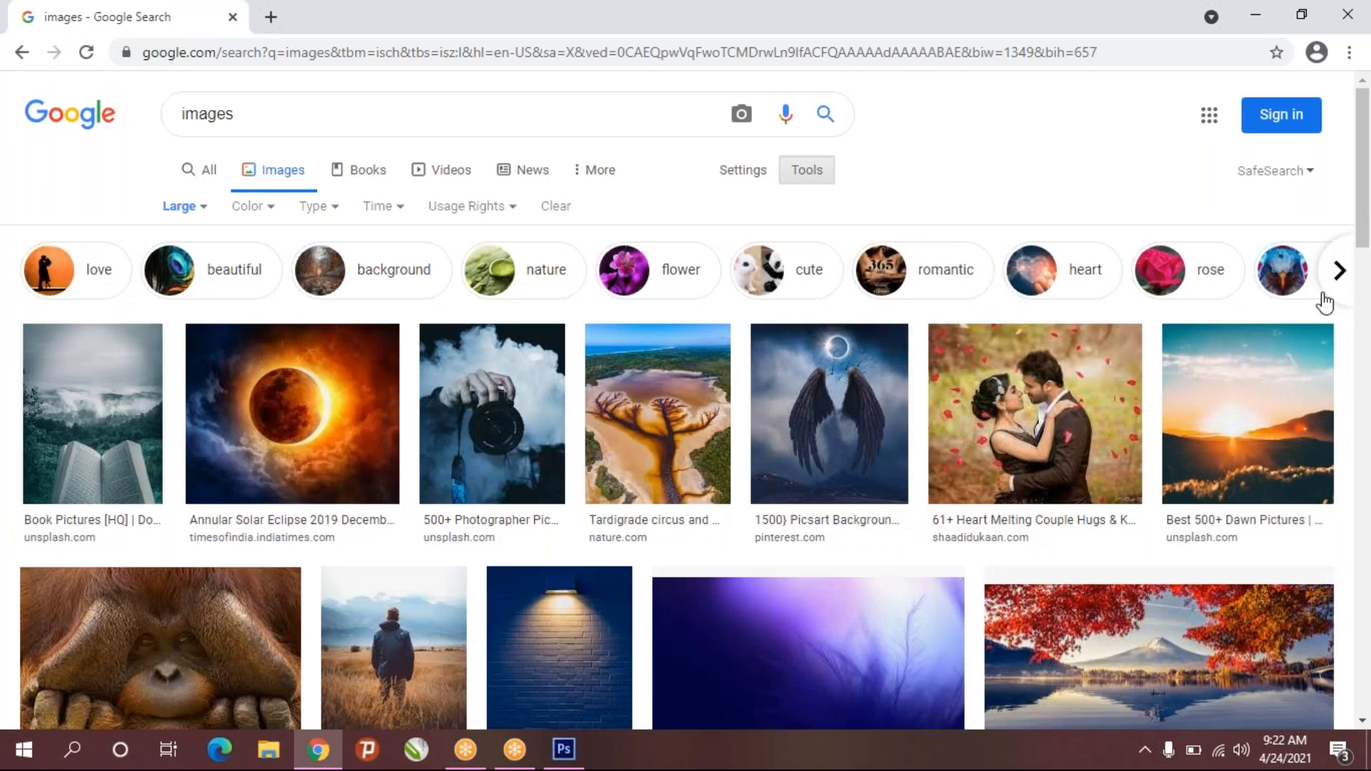
left_click(1339, 272)
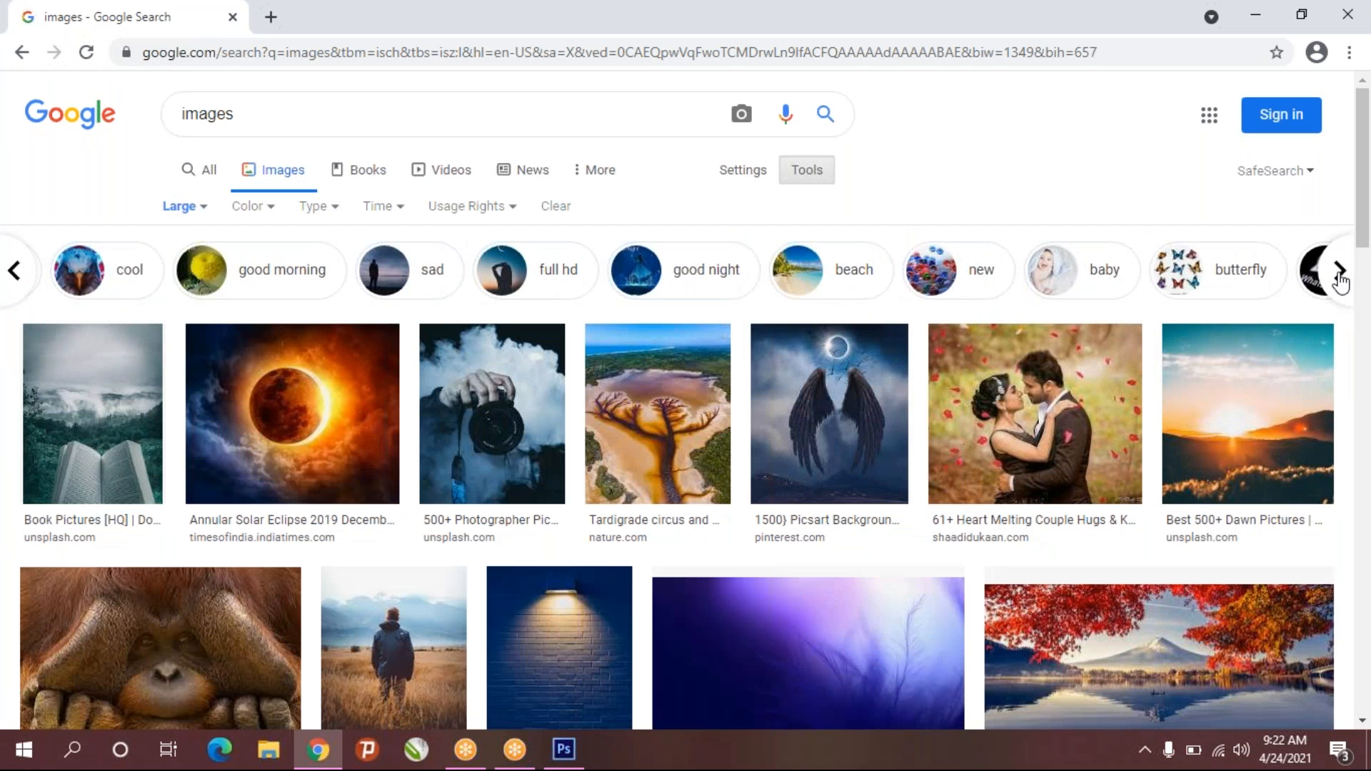
left_click(1340, 280)
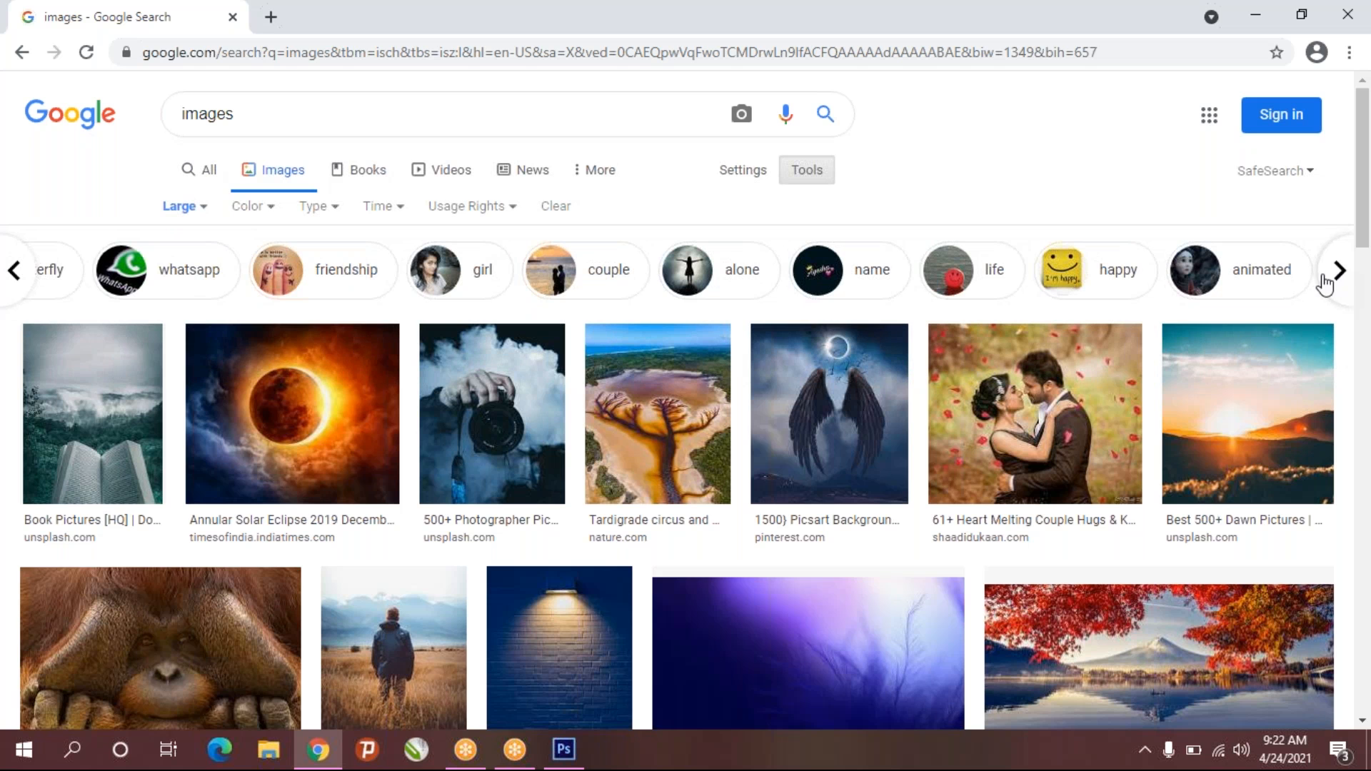
left_click(507, 270)
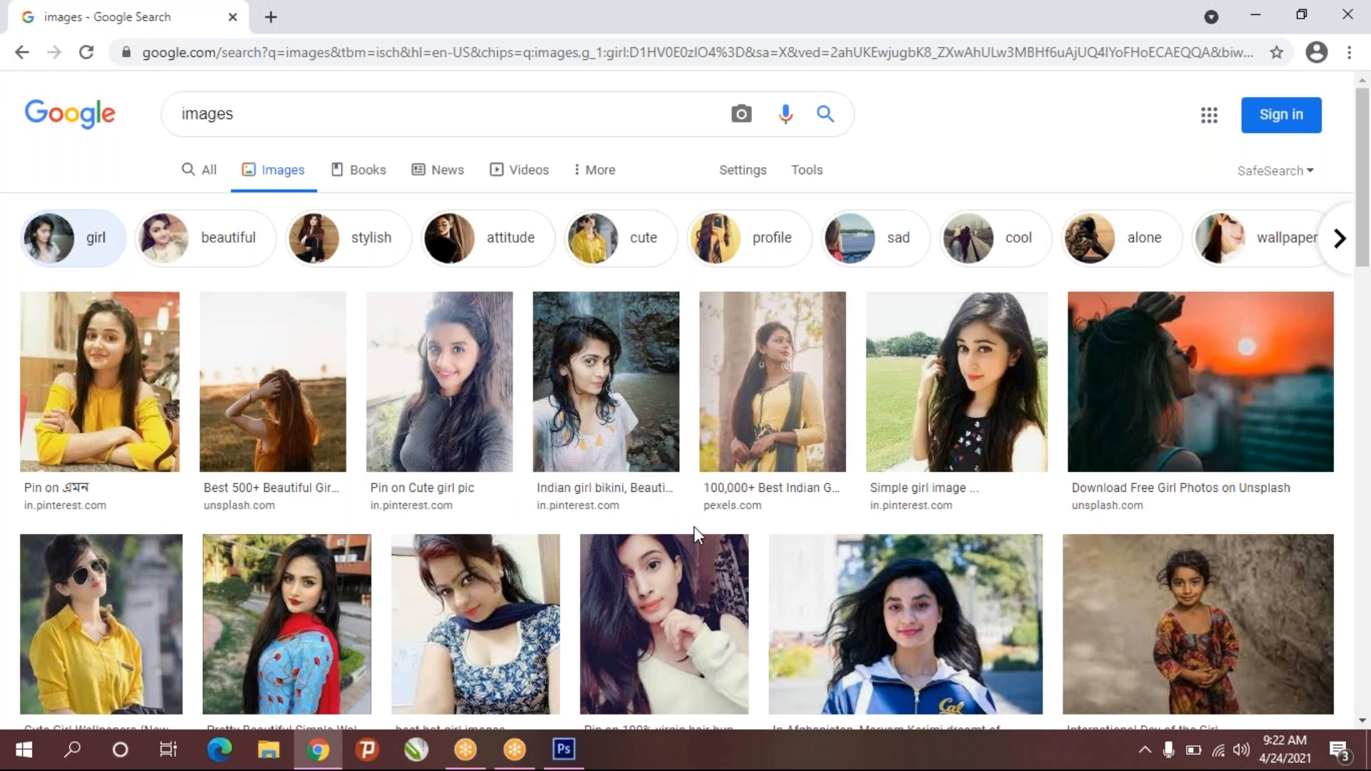
- Browse the "girl" image results for a suitable photo
scroll(694, 526, "down", 1)
scroll(694, 526, "down", 2)
scroll(694, 526, "down", 3)
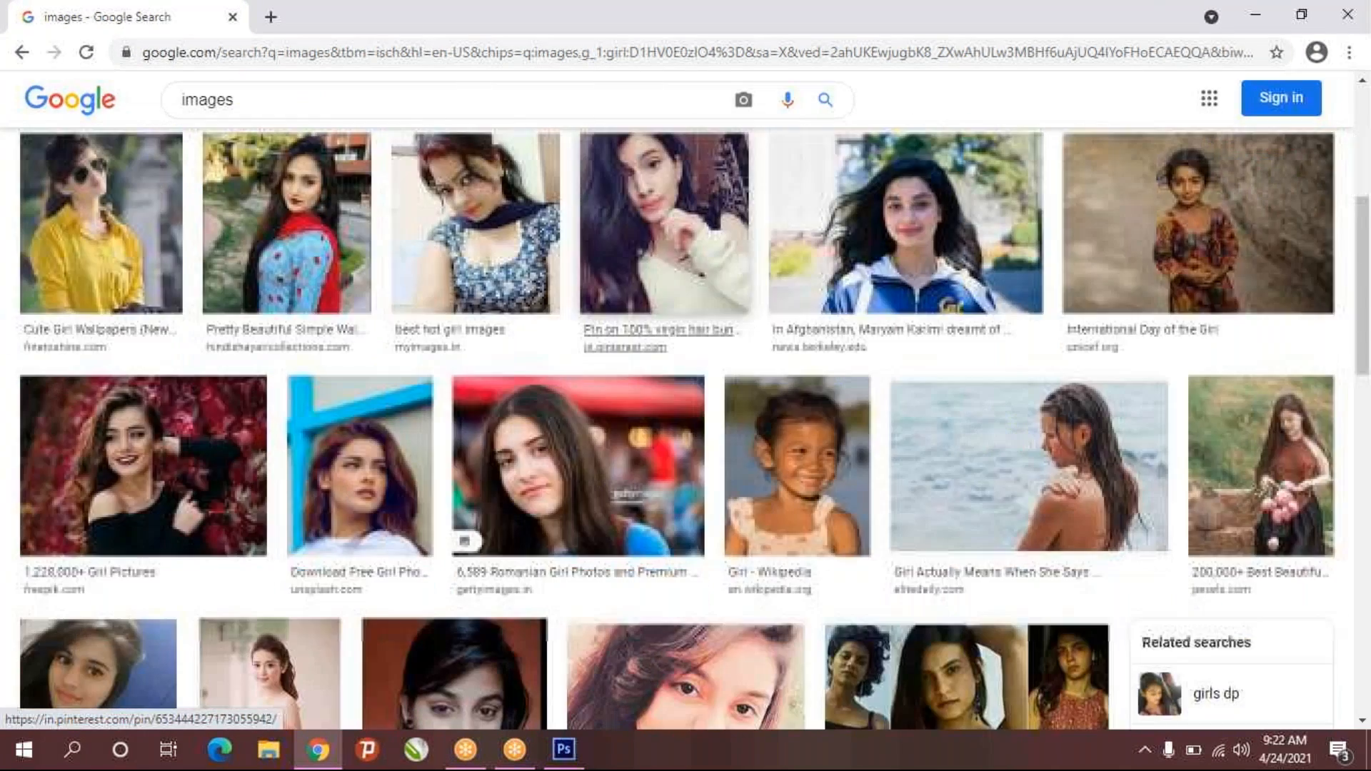
scroll(694, 526, "down", 4)
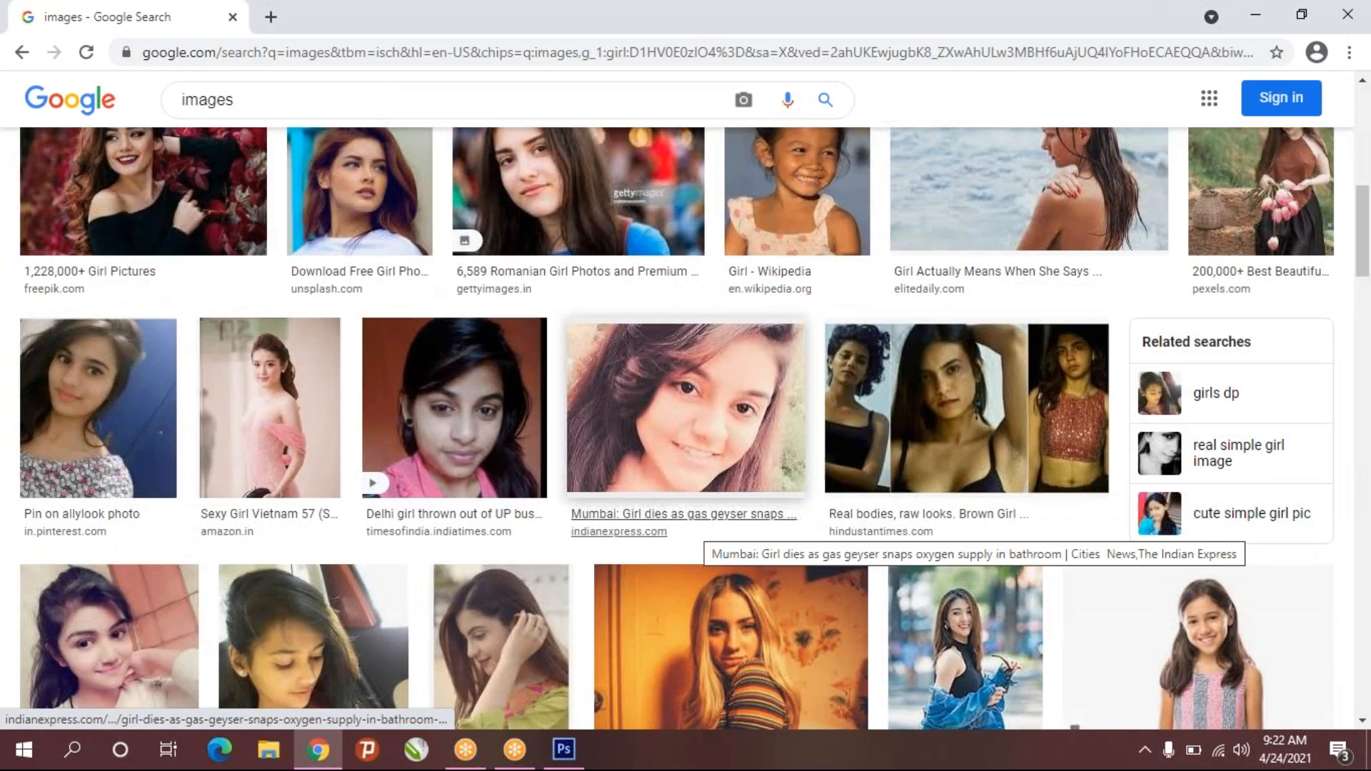
scroll(695, 526, "down", 4)
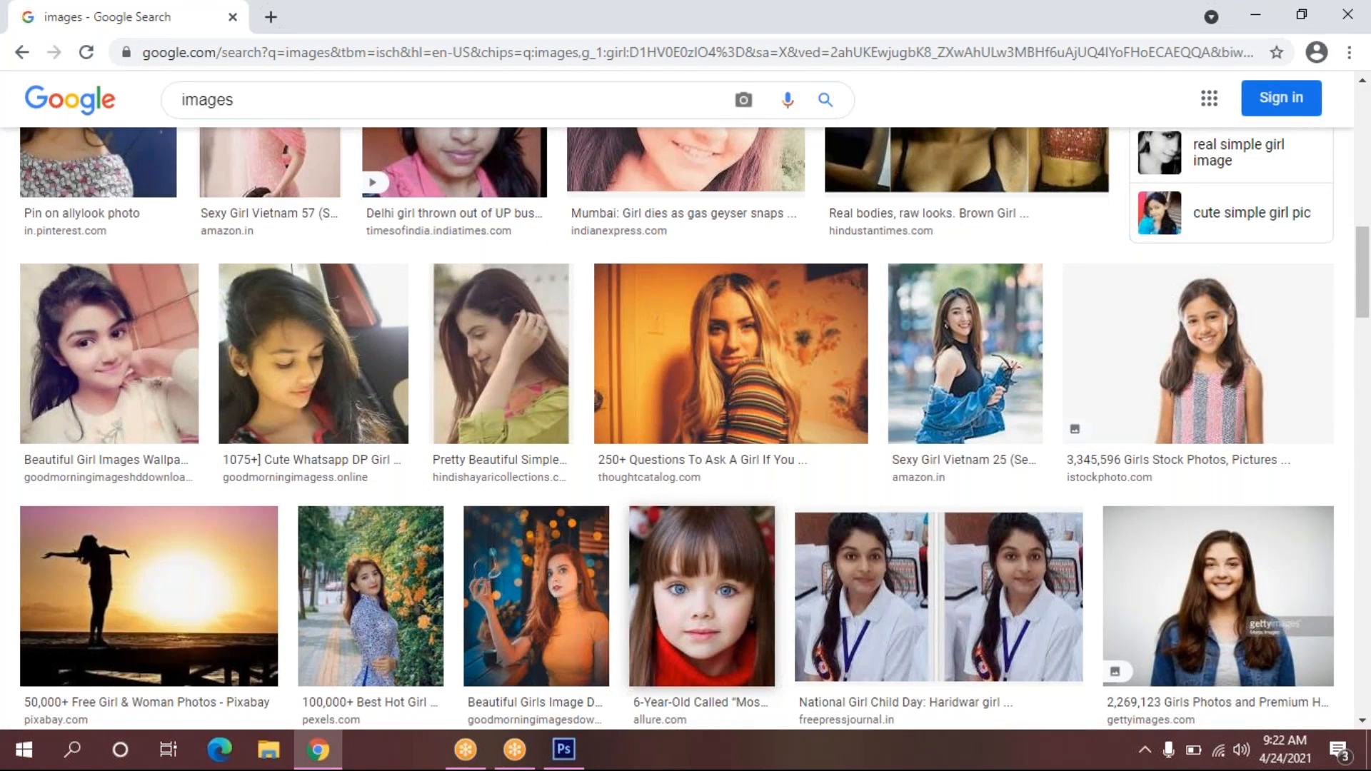
scroll(694, 525, "down", 4)
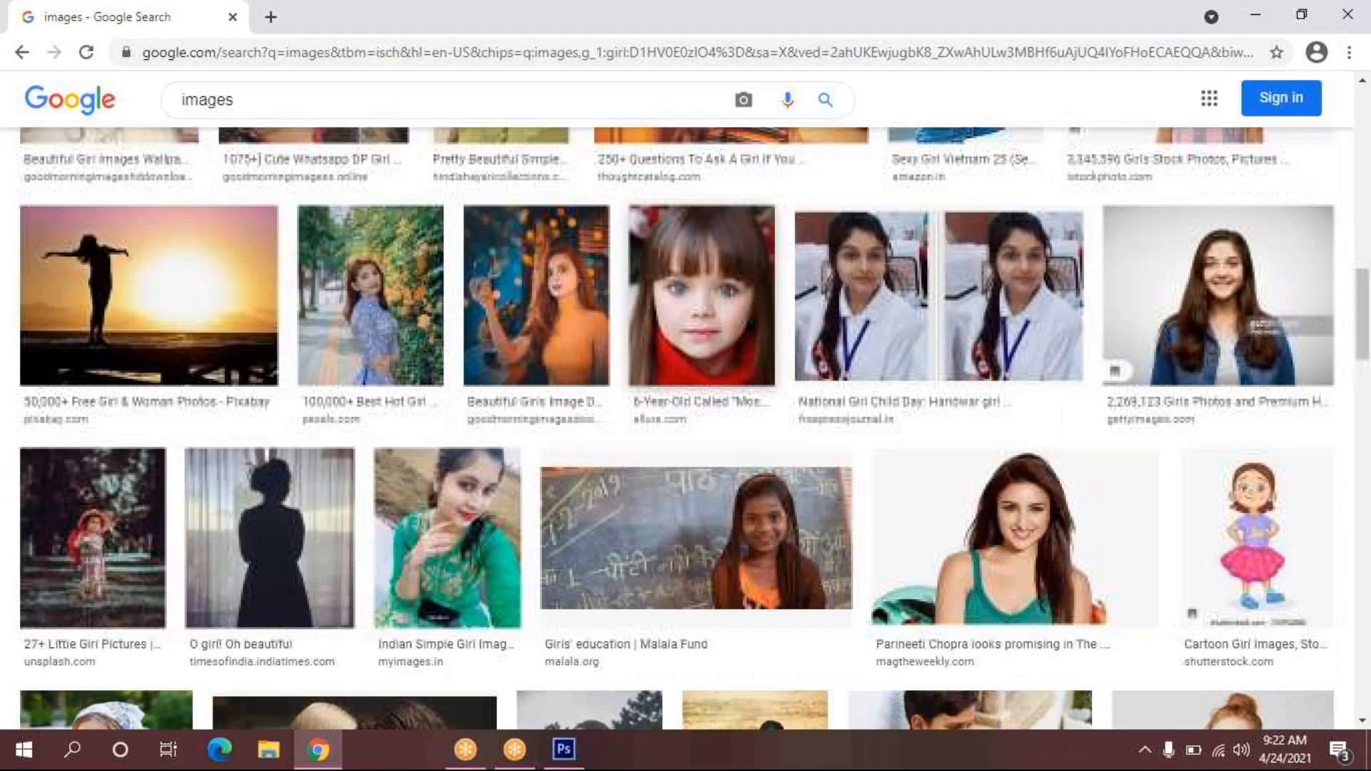
scroll(695, 526, "down", 4)
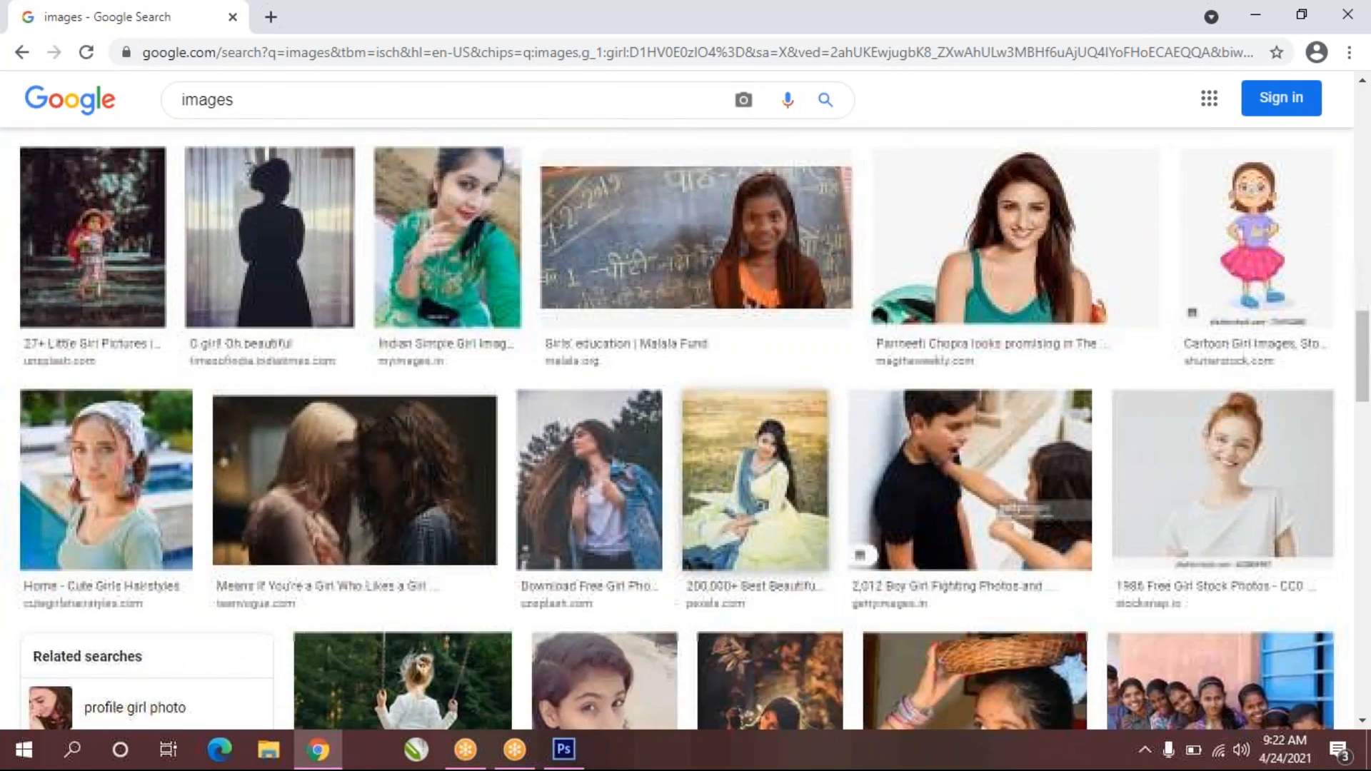
scroll(694, 525, "down", 4)
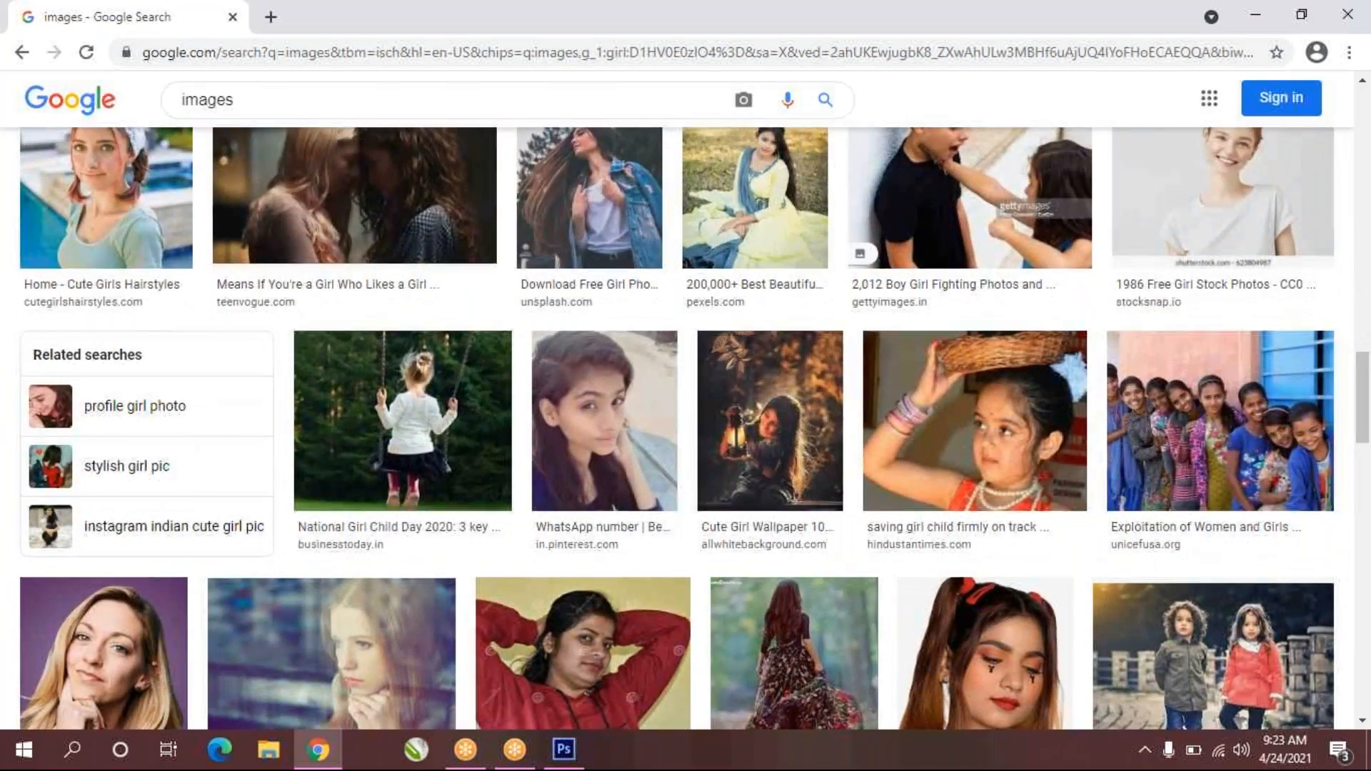
scroll(694, 525, "down", 4)
scroll(771, 432, "down", 3)
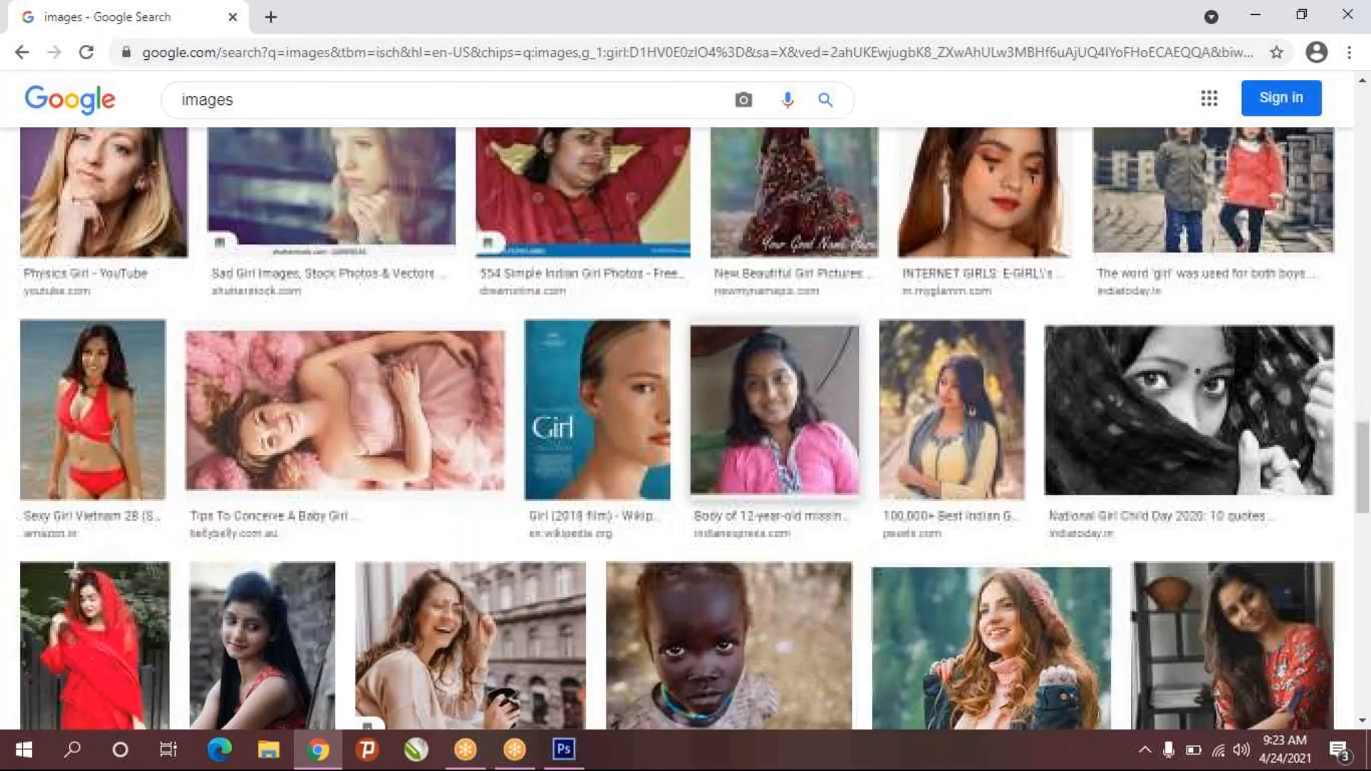
scroll(771, 432, "down", 3)
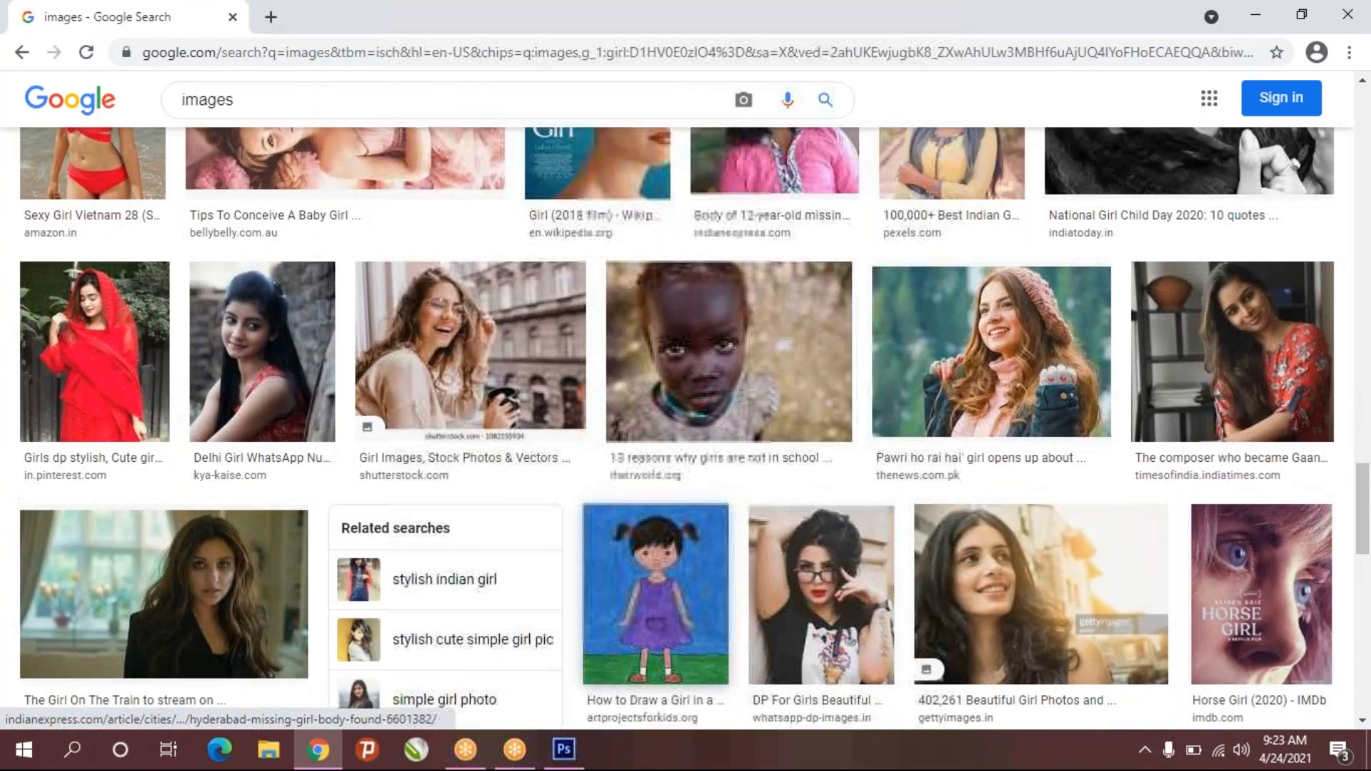
scroll(767, 236, "down", 5)
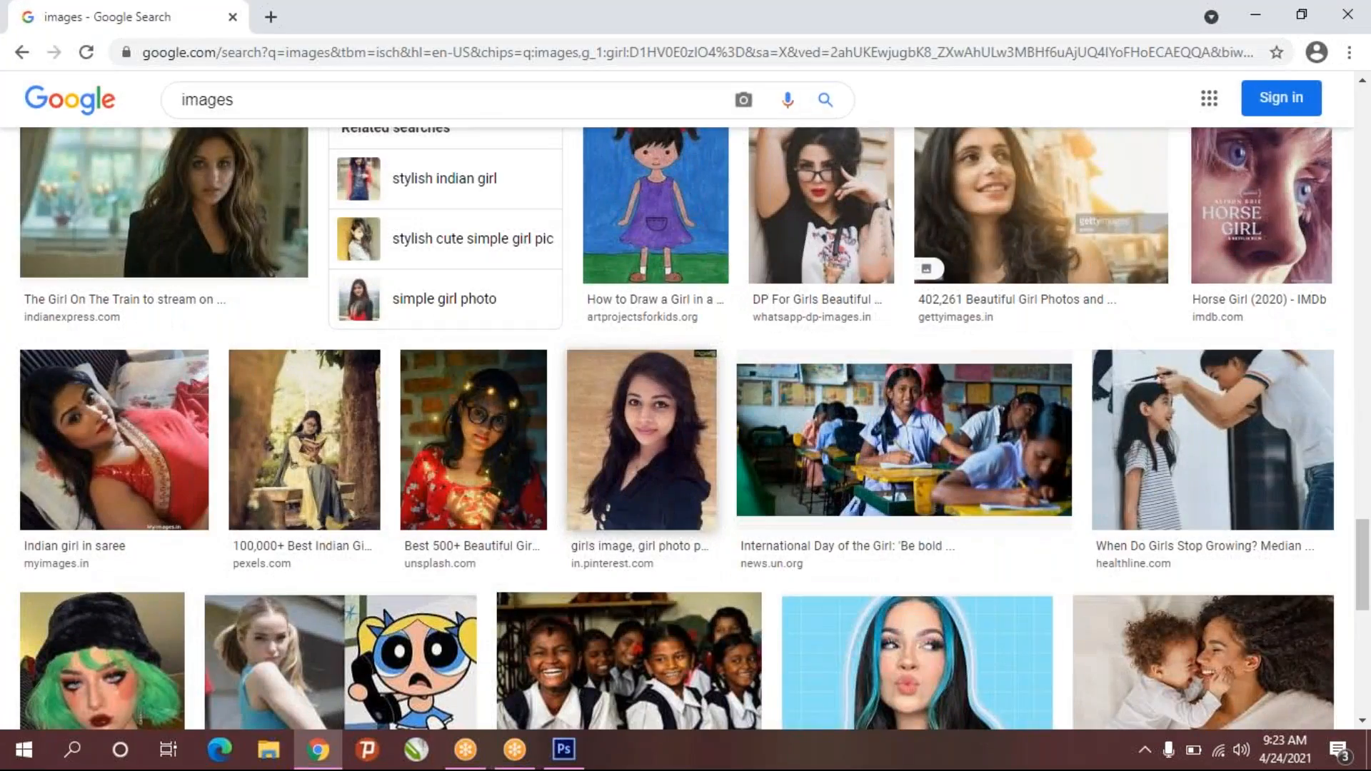
scroll(709, 530, "down", 6)
- Narrow the results to the "stylish" category and open the preview of the woman wearing a bucket hat
scroll(709, 530, "up", 20)
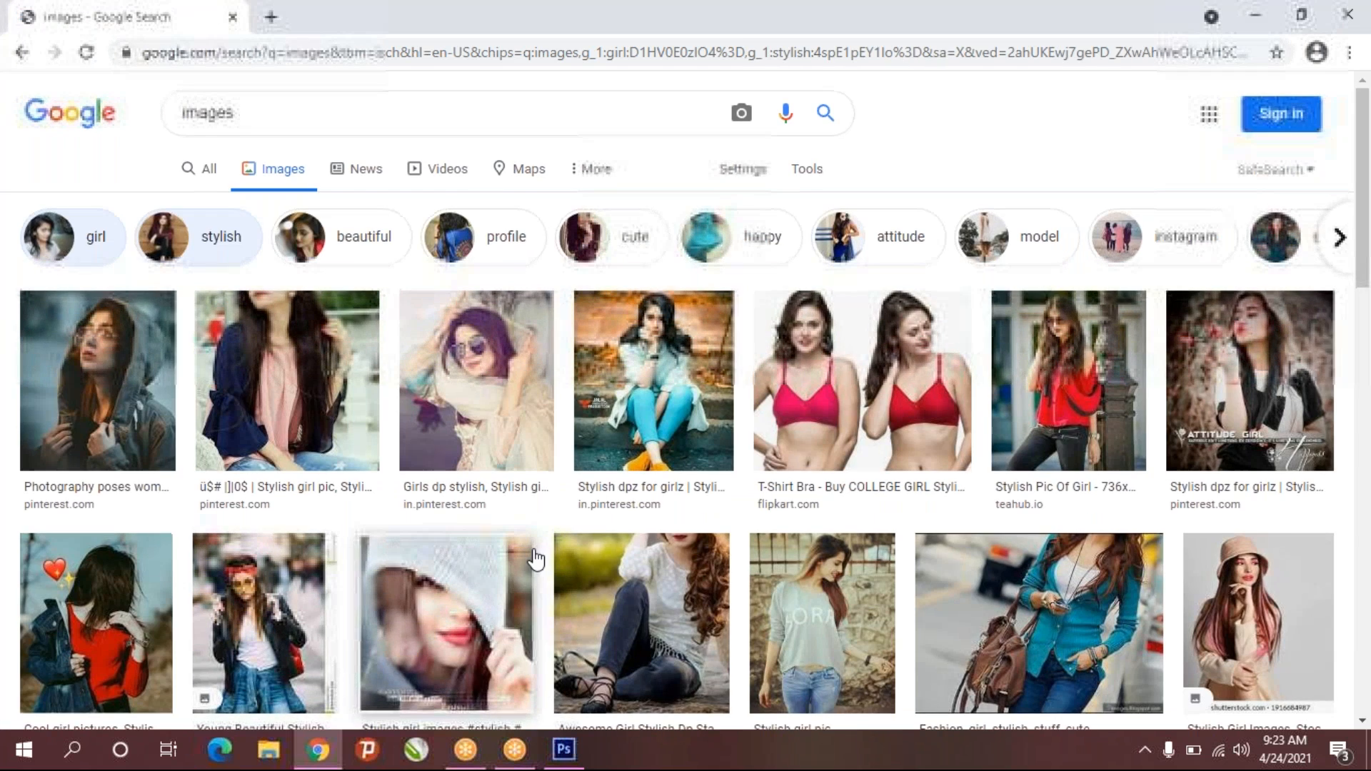
scroll(537, 554, "down", 7)
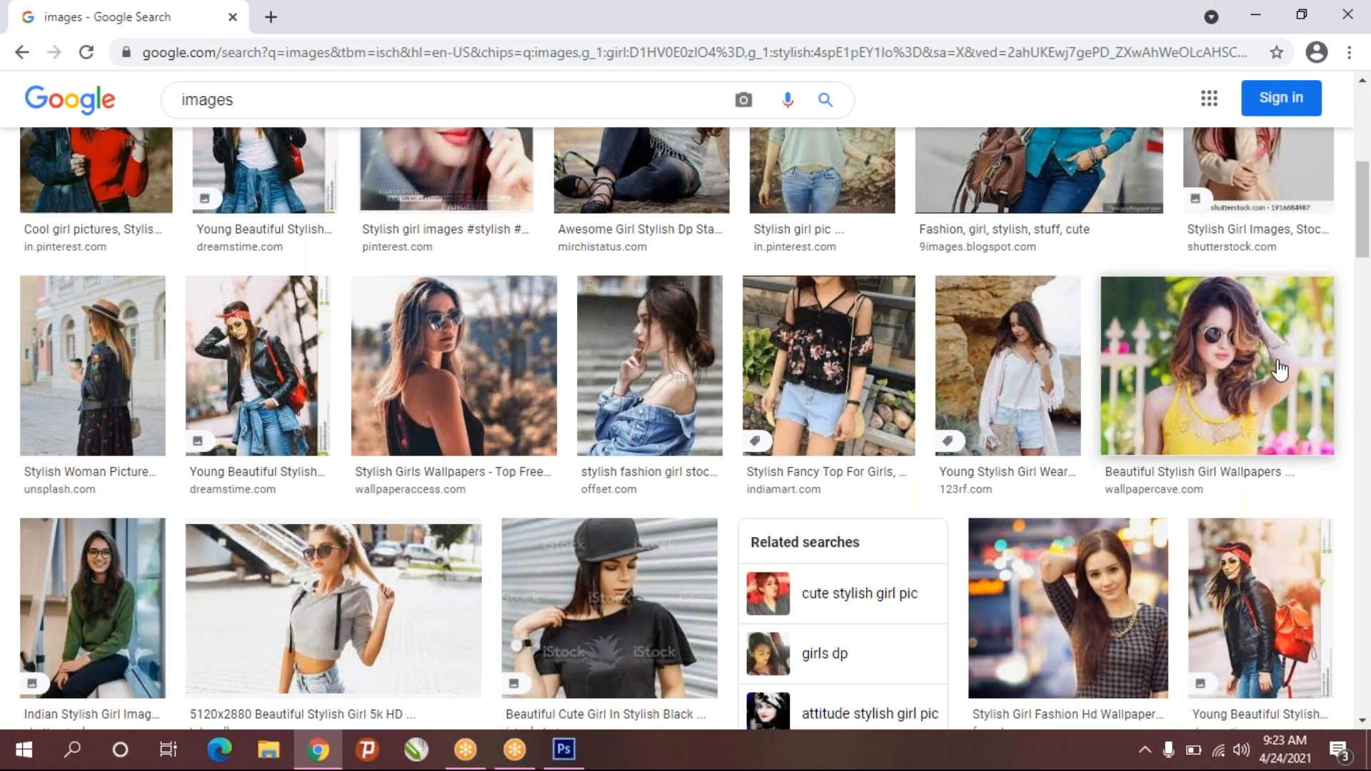
scroll(1240, 367, "up", 3)
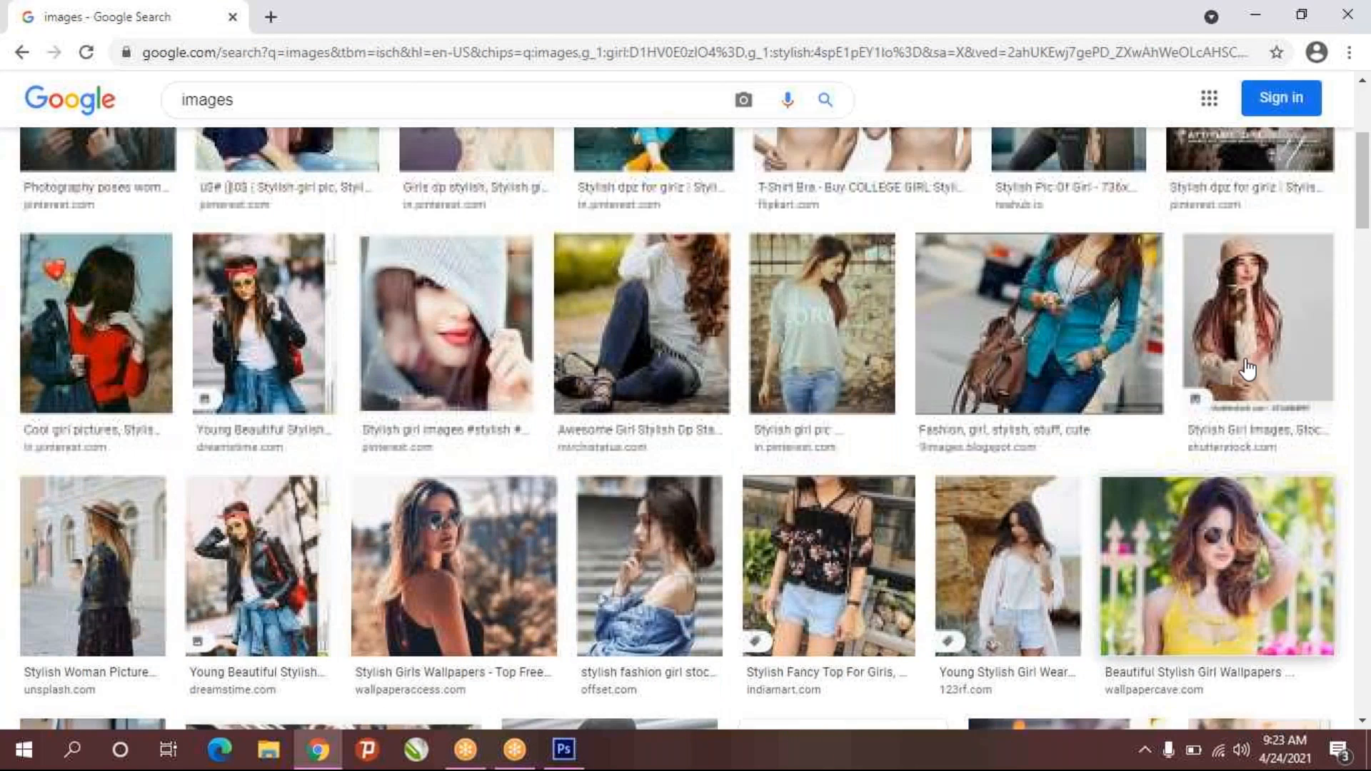
left_click(1288, 285)
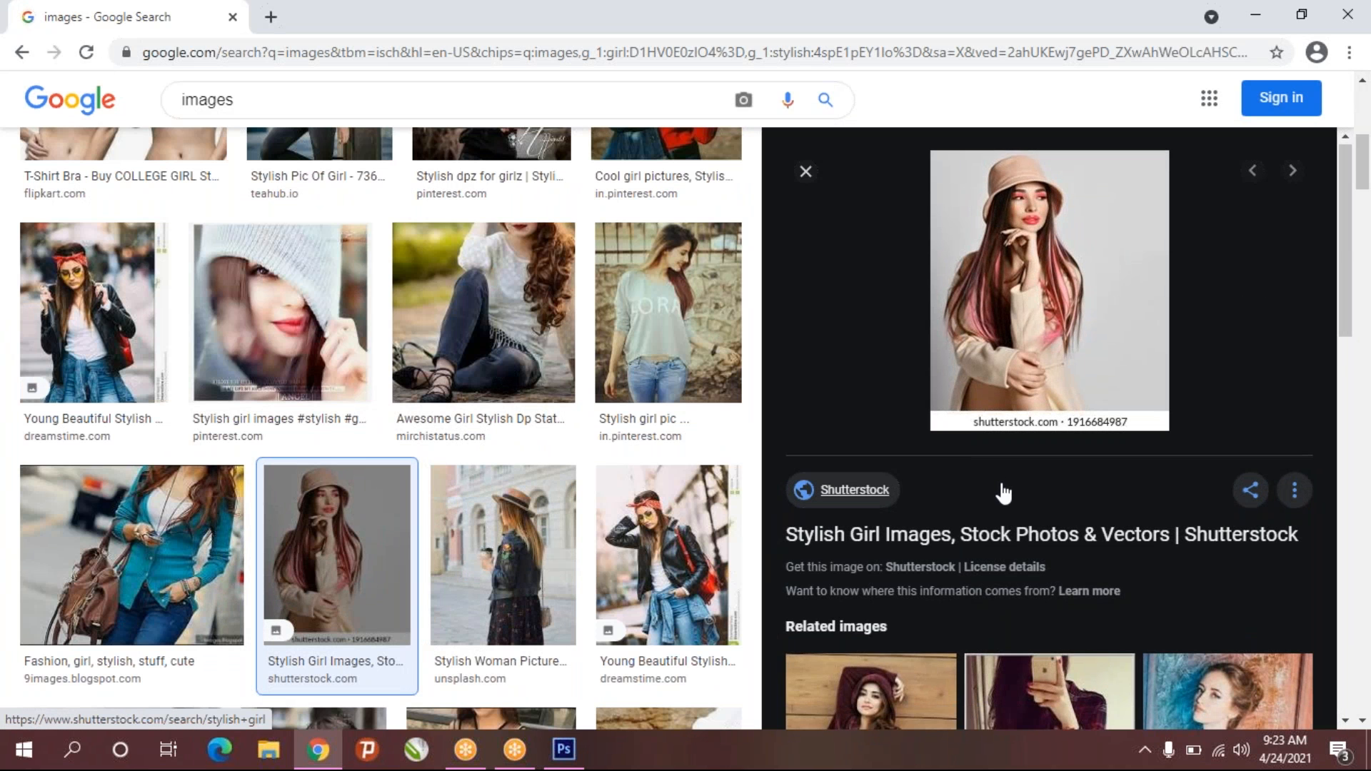
- Open the related image of the seated woman in a maroon hoodie and copy the image
scroll(1000, 489, "down", 2)
scroll(1050, 418, "down", 1)
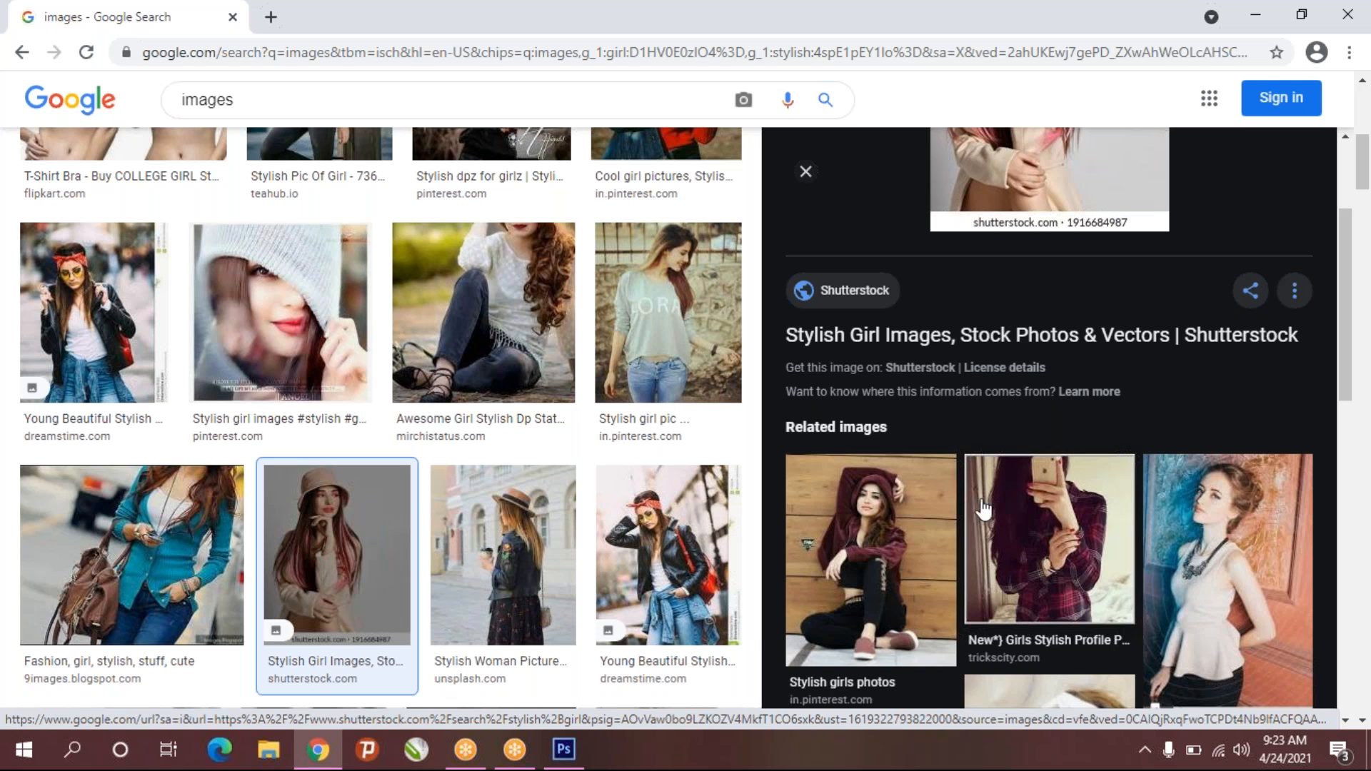
left_click(918, 537)
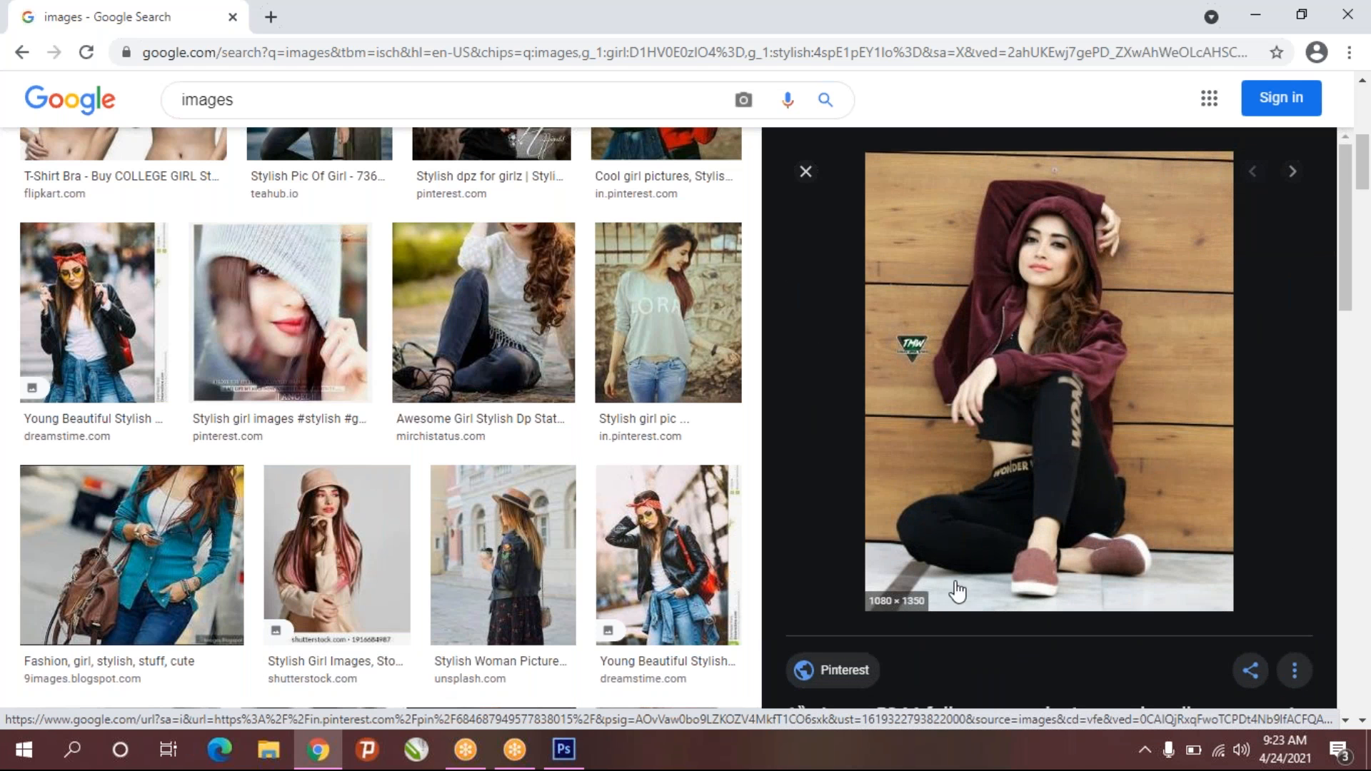
right_click(1085, 386)
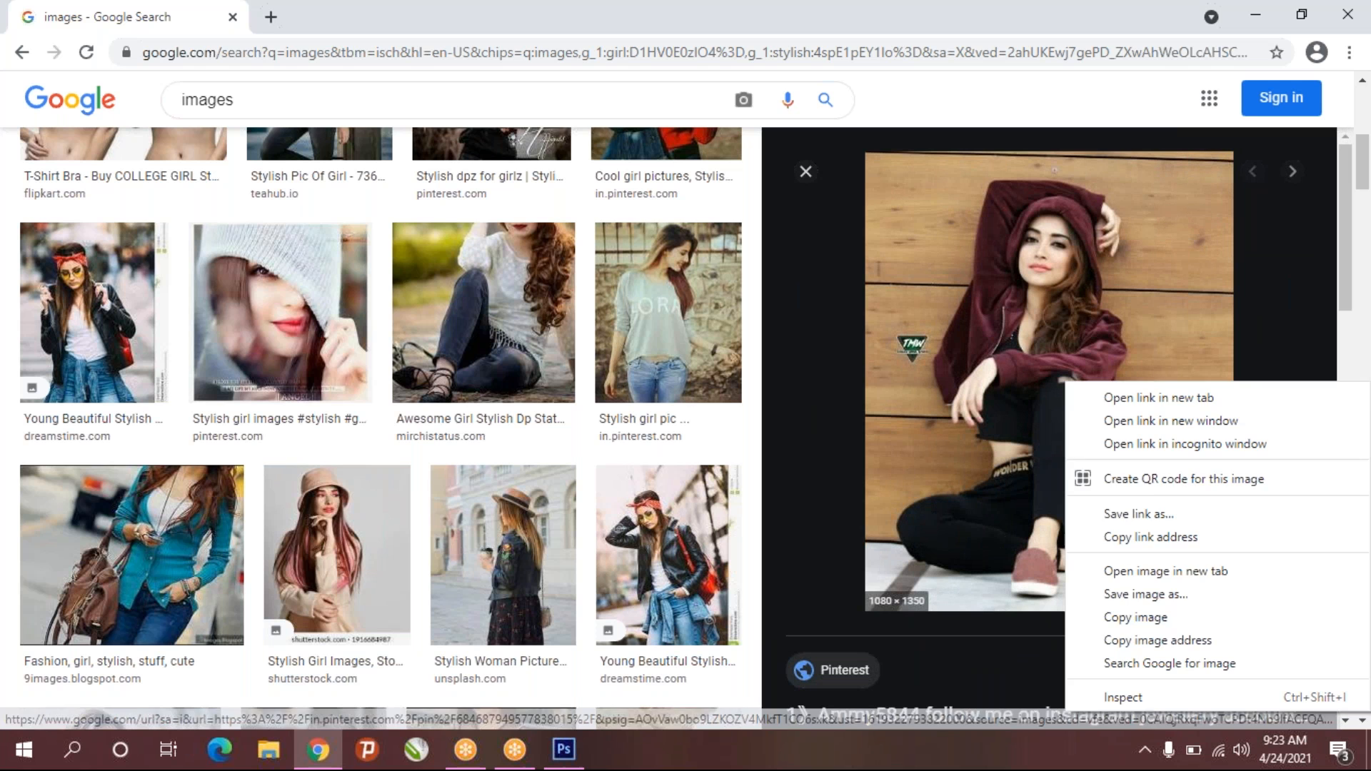
left_click(1140, 619)
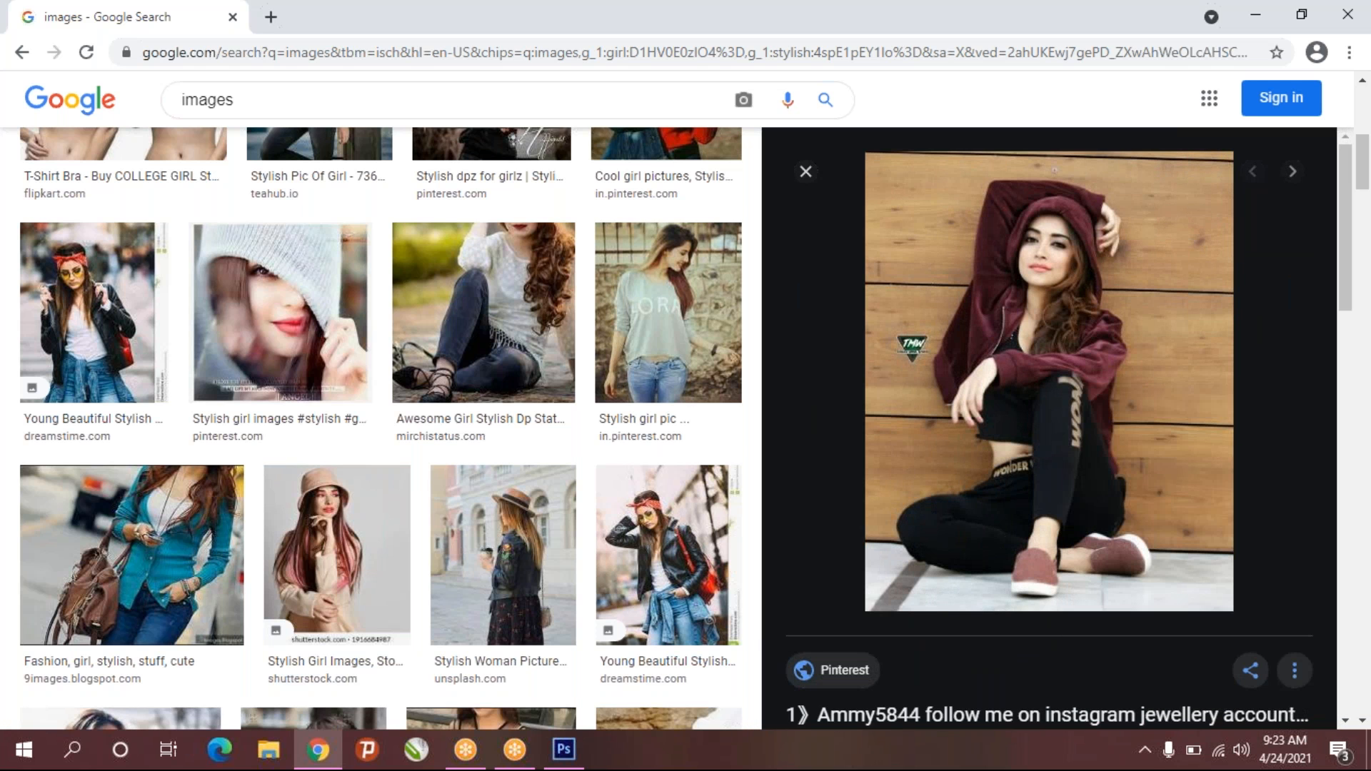
- Switch to Photoshop and paste the copied photo into the Untitled-1 document
left_click(564, 749)
key("ctrl+v")
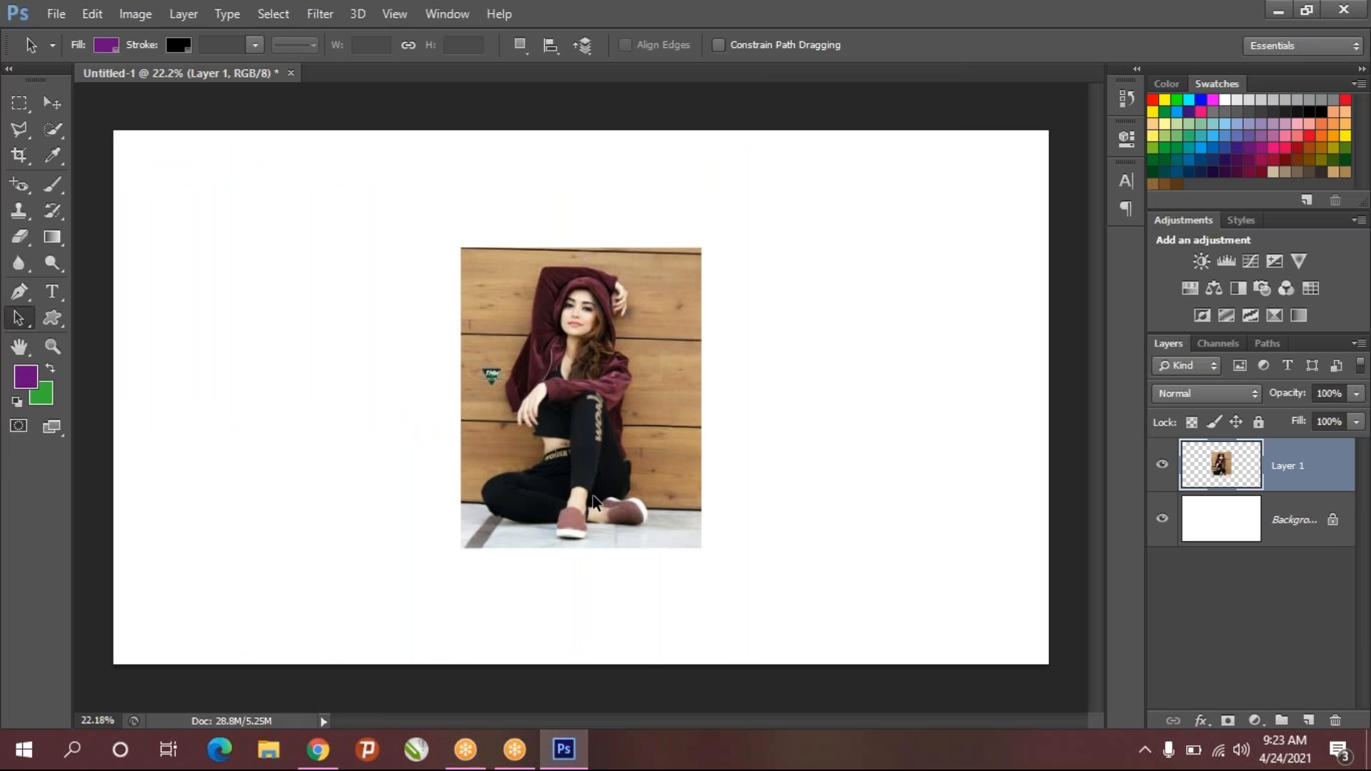
scroll(595, 454, "up", 3)
scroll(354, 645, "up", 2)
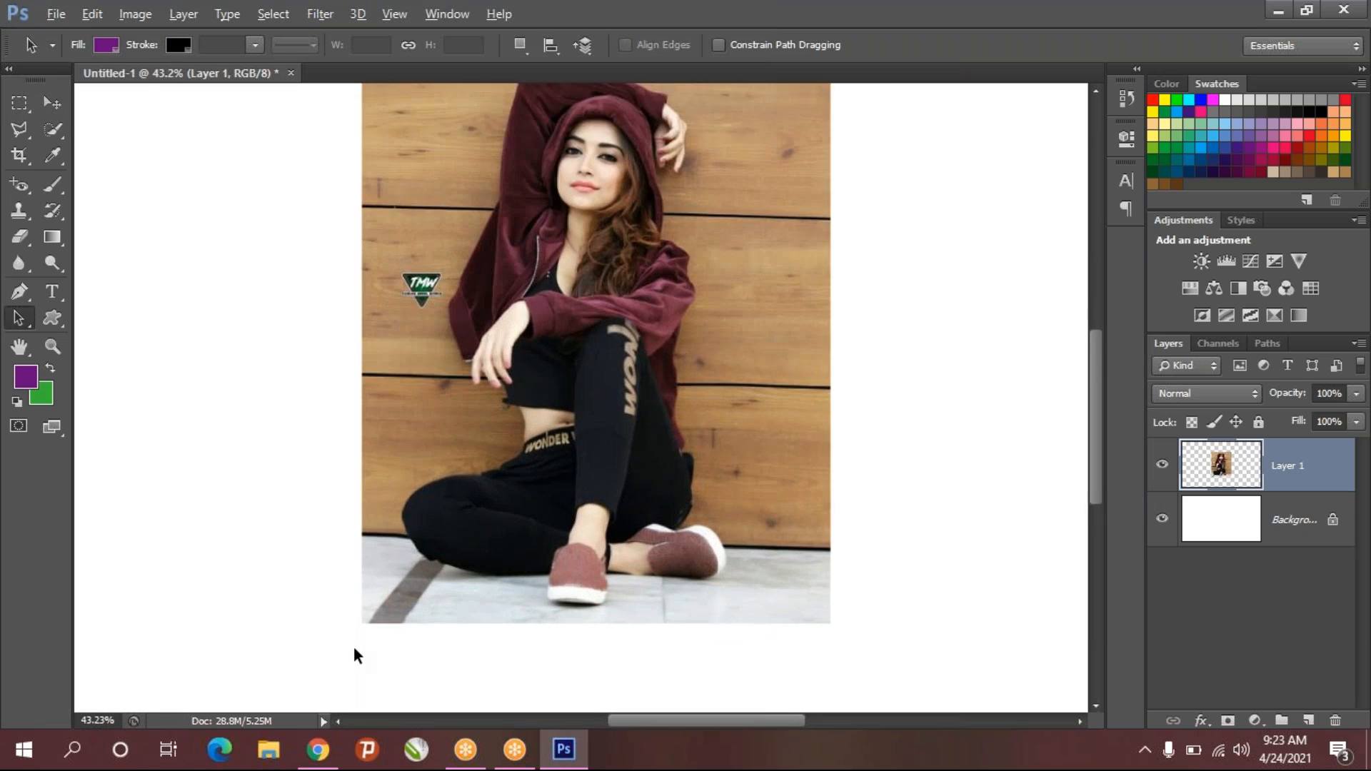
scroll(369, 633, "down", 3)
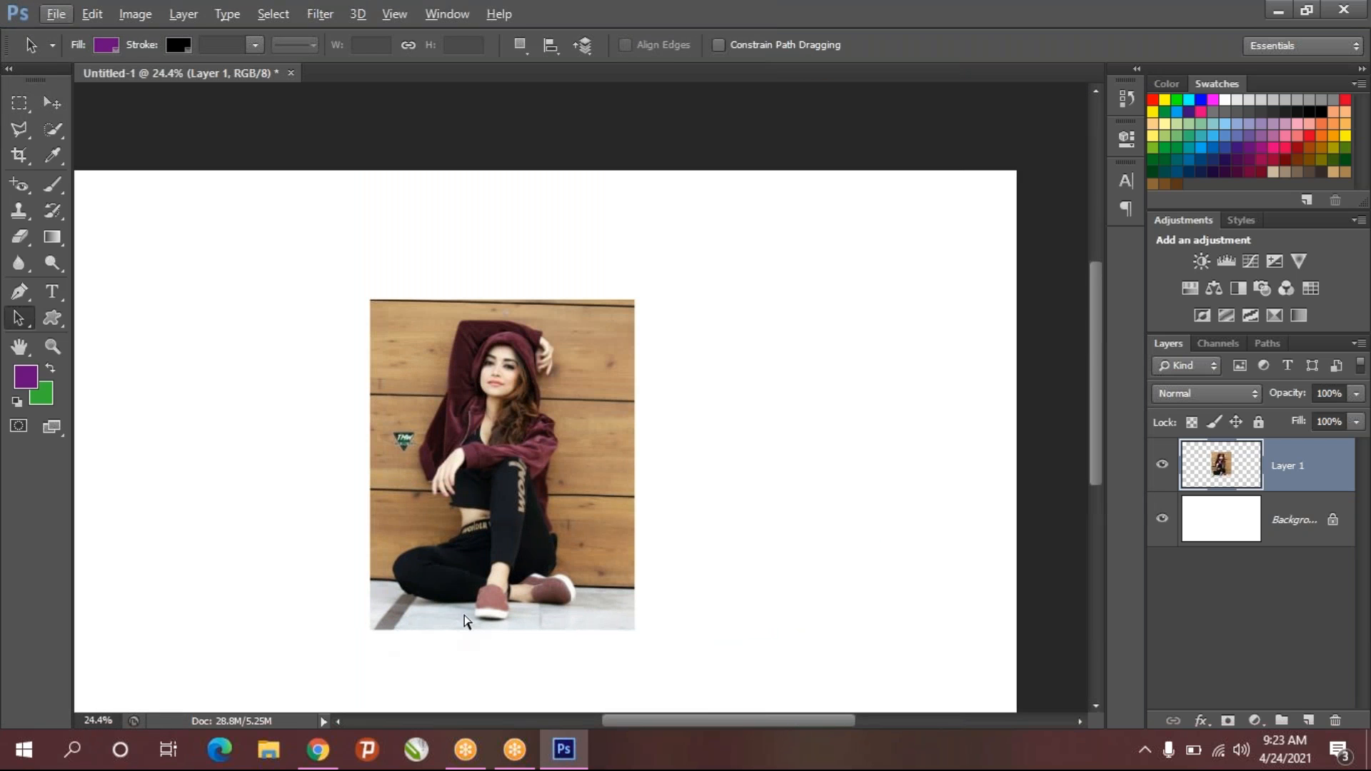
- Scale the pasted photo with Free Transform to about 180% so it fills the canvas height
key("ctrl+t")
scroll(572, 516, "down", 2)
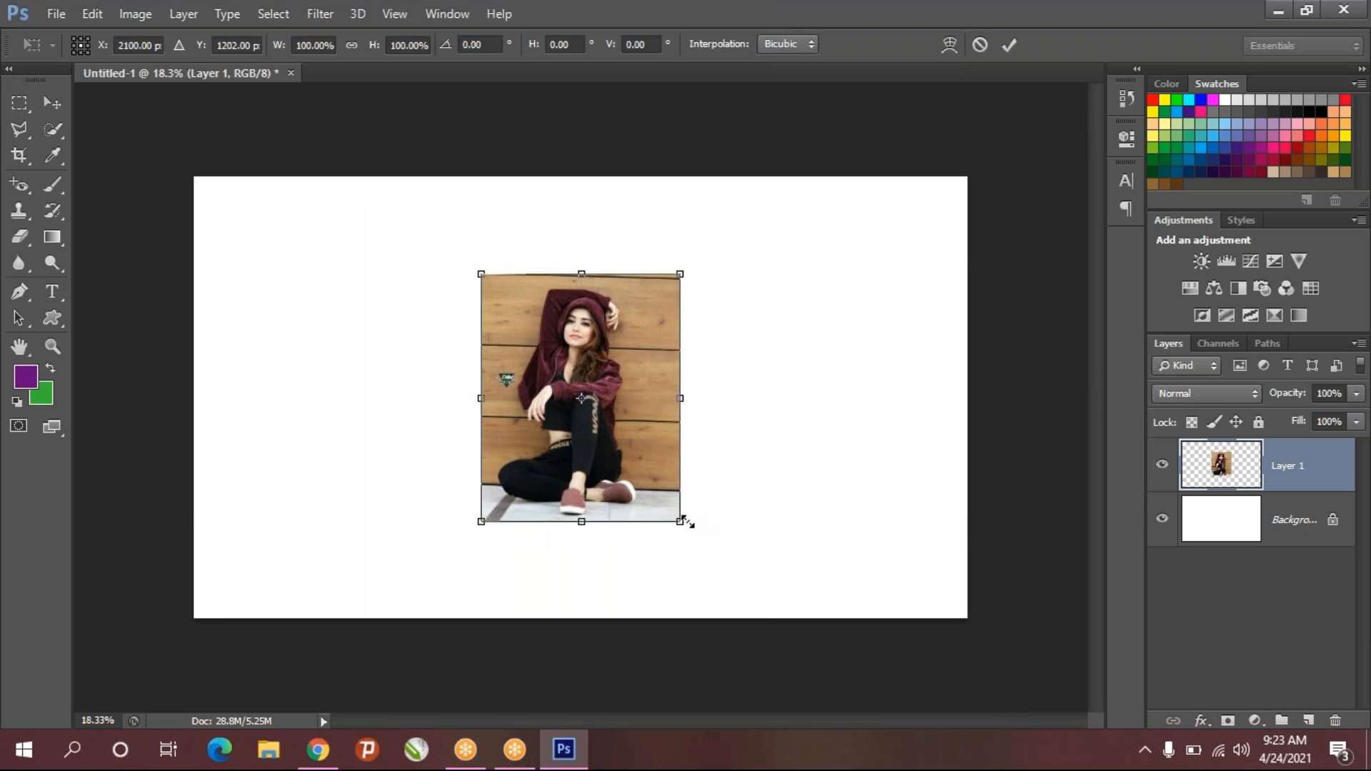
left_click_drag(679, 523, 759, 620)
left_click_drag(478, 271, 409, 166)
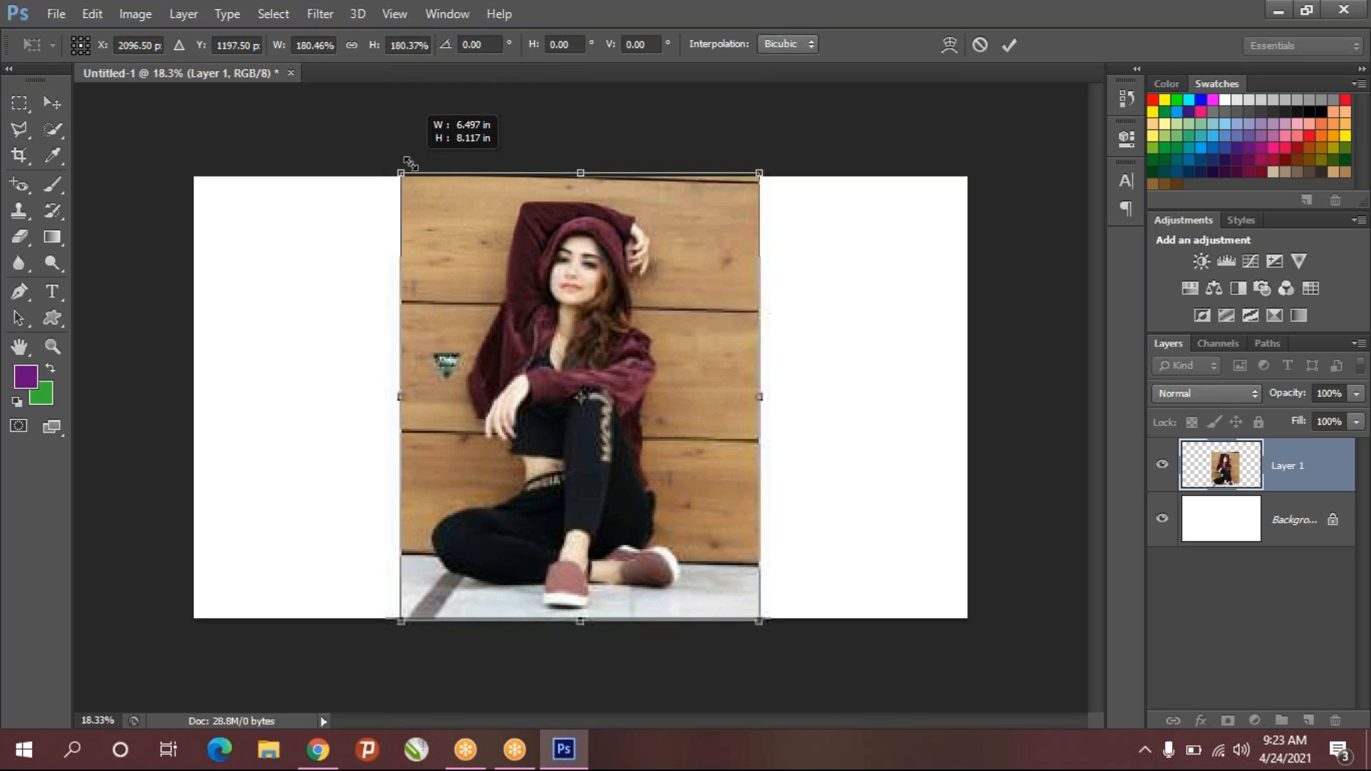
key("Return")
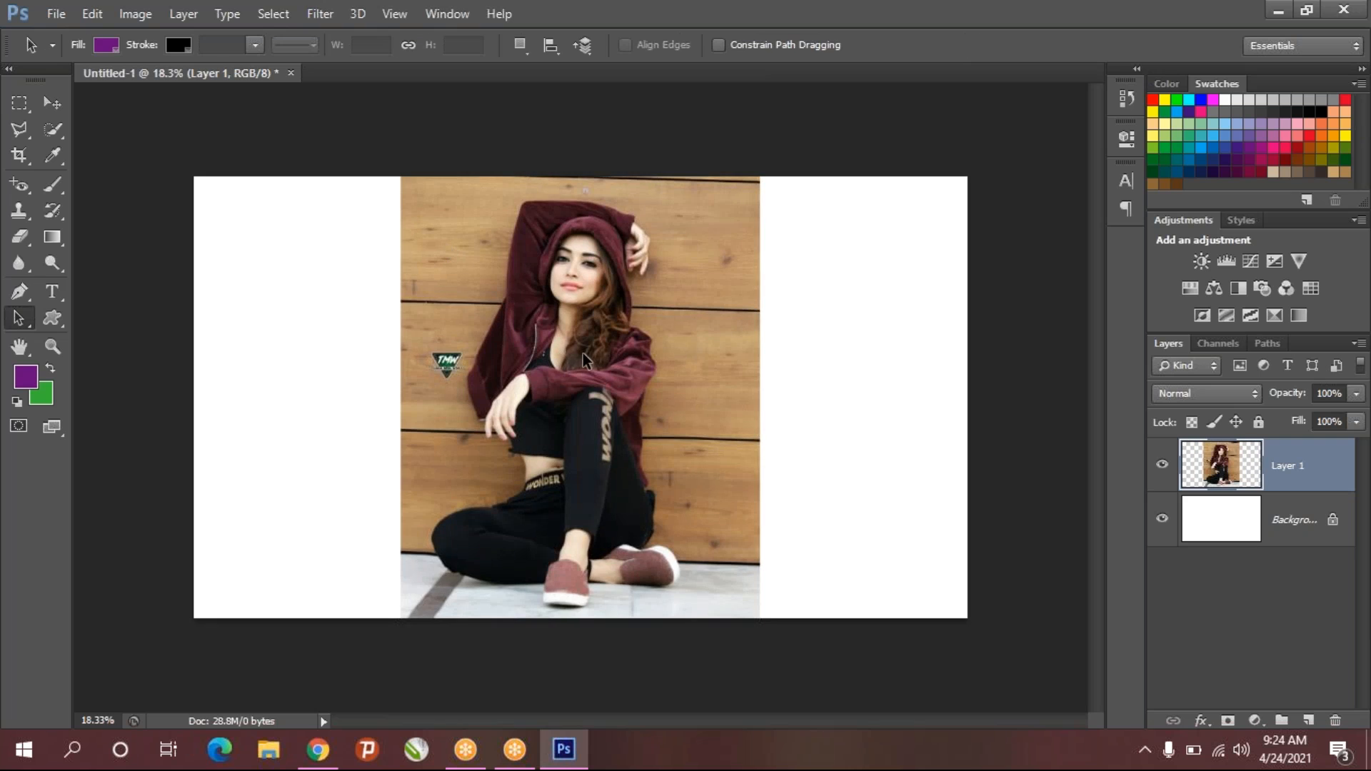
- Start a Pen path at the outer corner of the raised sleeve's cuff, beside the hand
scroll(590, 352, "up", 3, "alt")
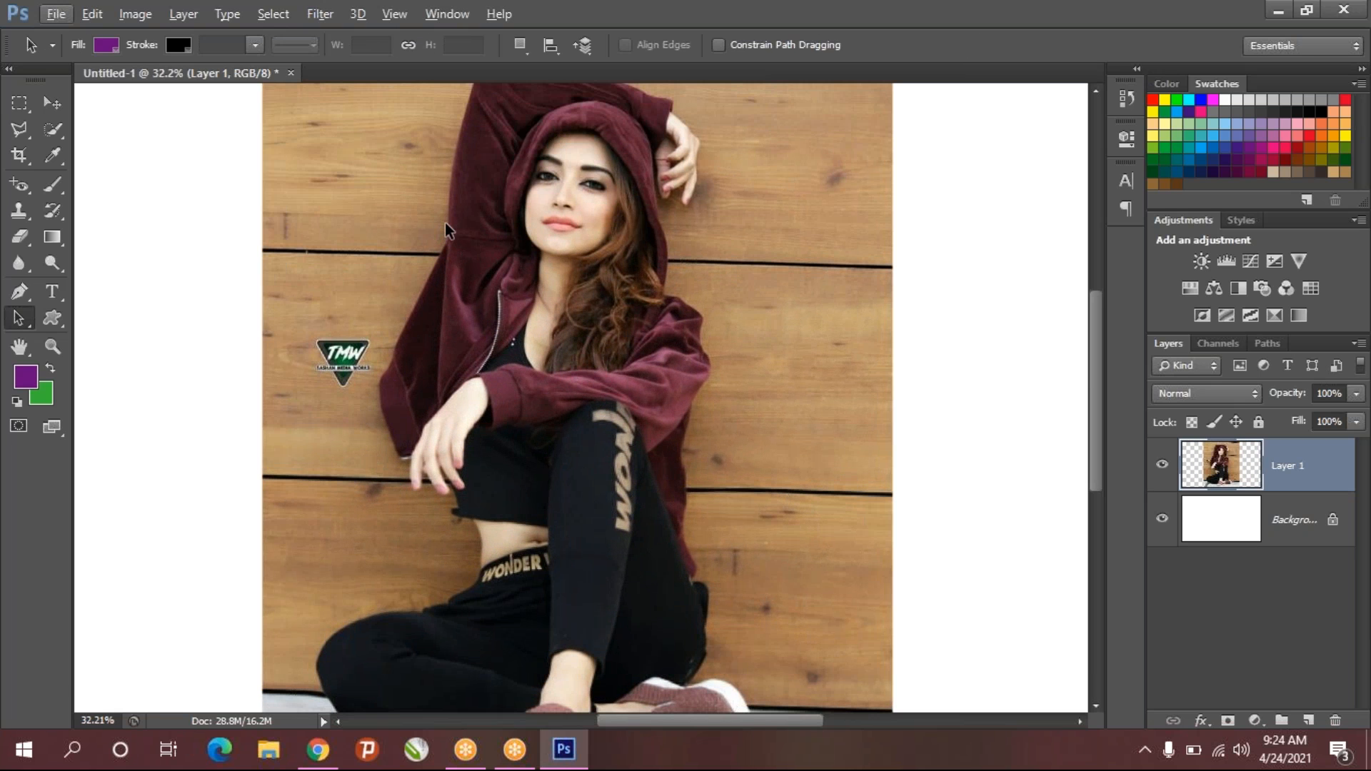
scroll(447, 222, "up", 2)
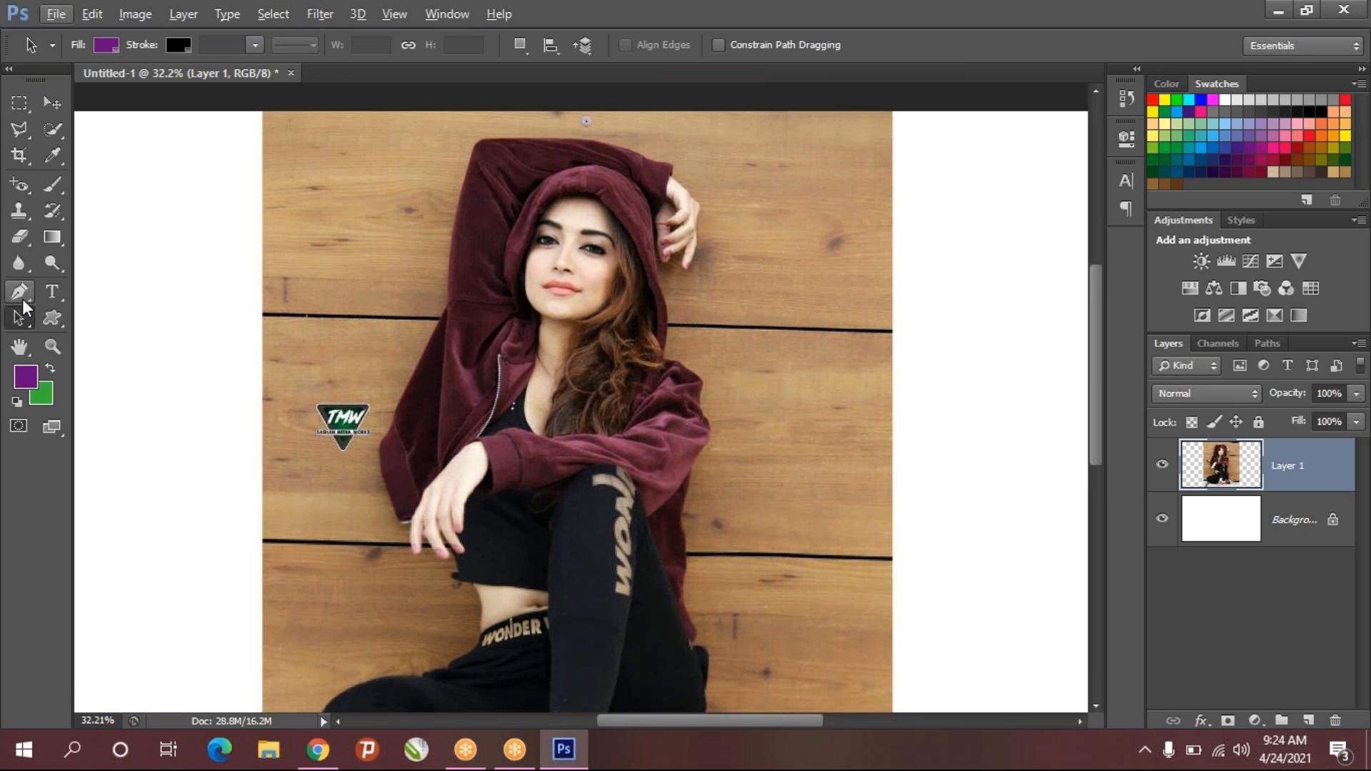
left_click(21, 294)
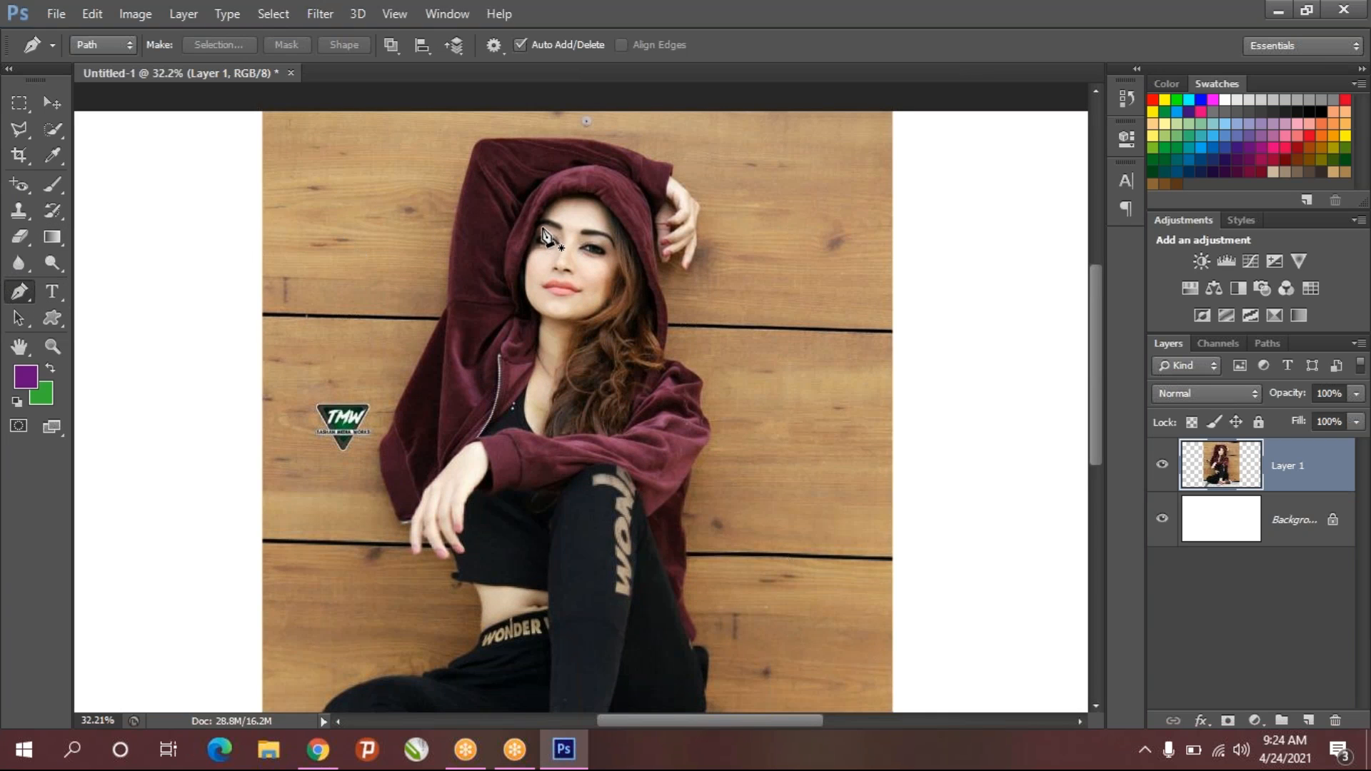
scroll(664, 162, "up", 5)
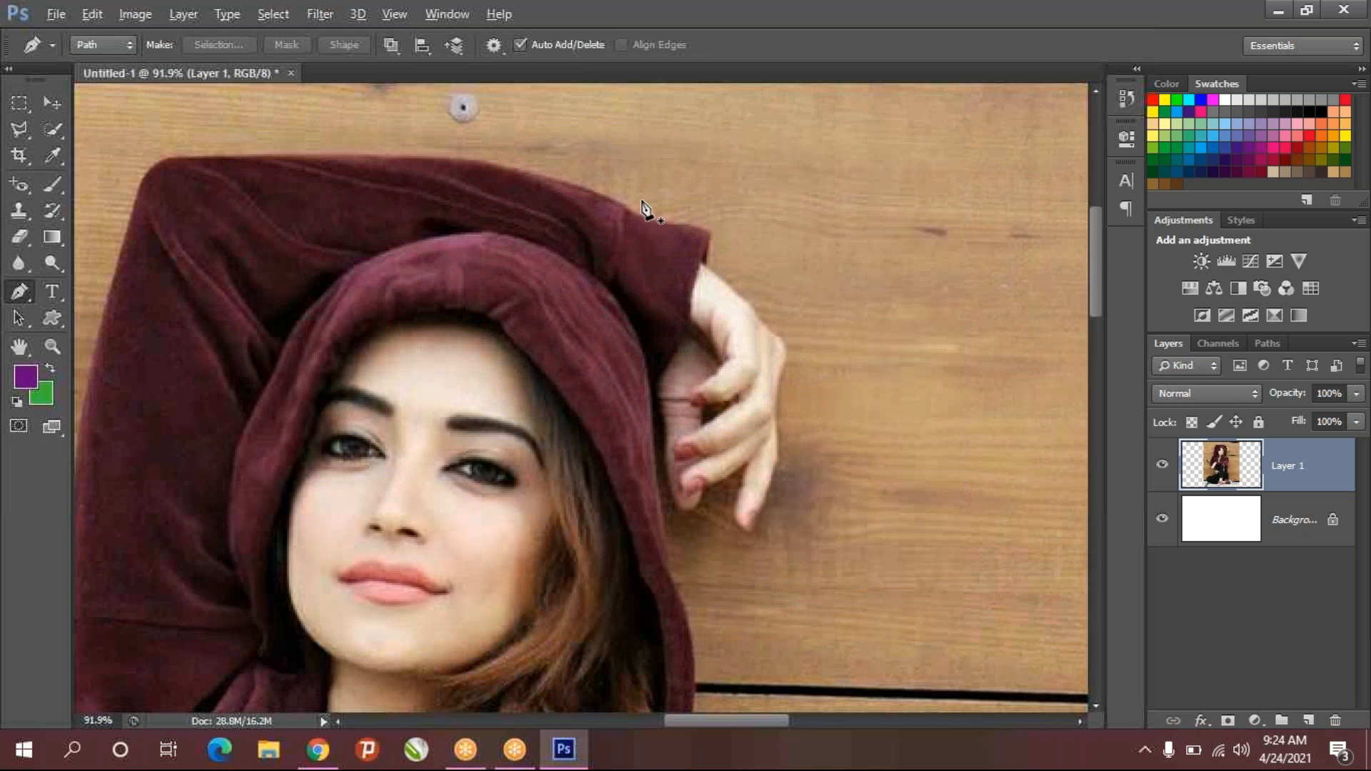
scroll(573, 182, "up", 2)
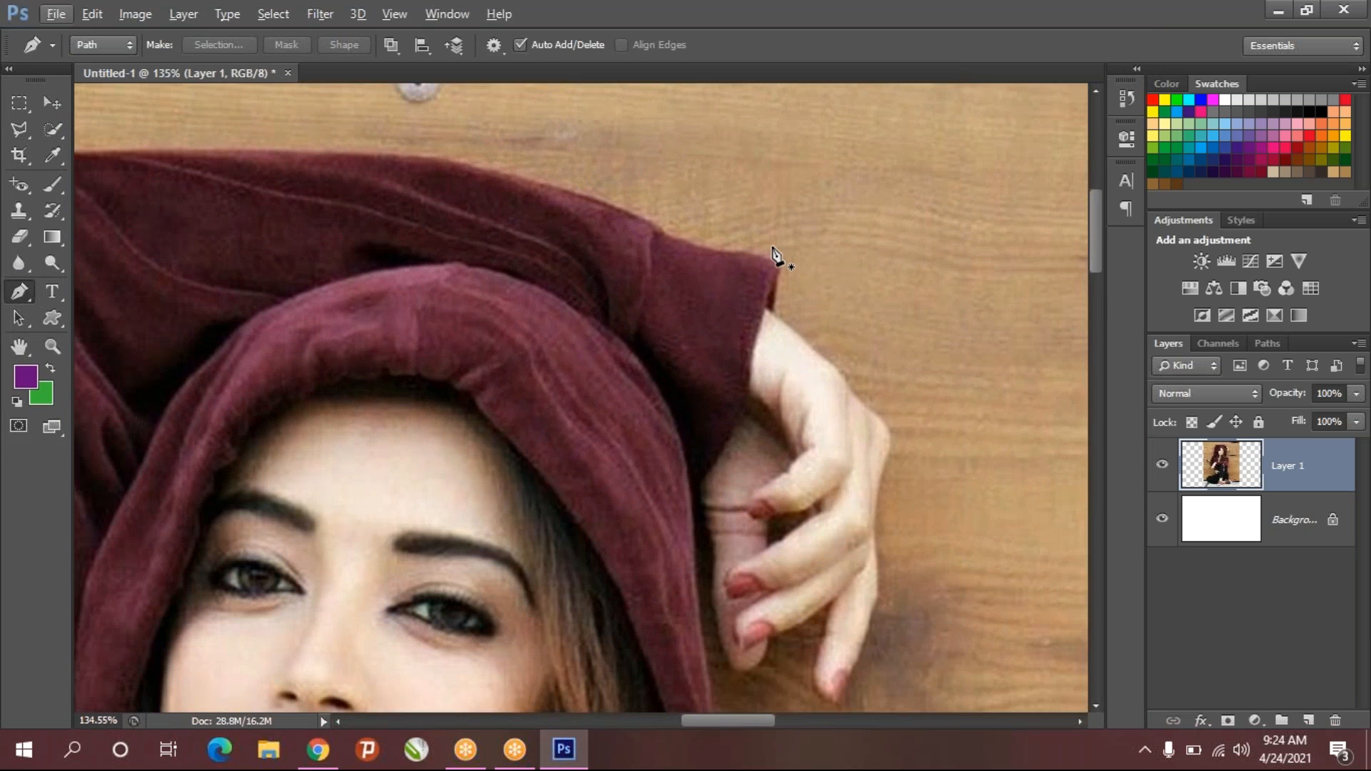
scroll(784, 266, "up", 1)
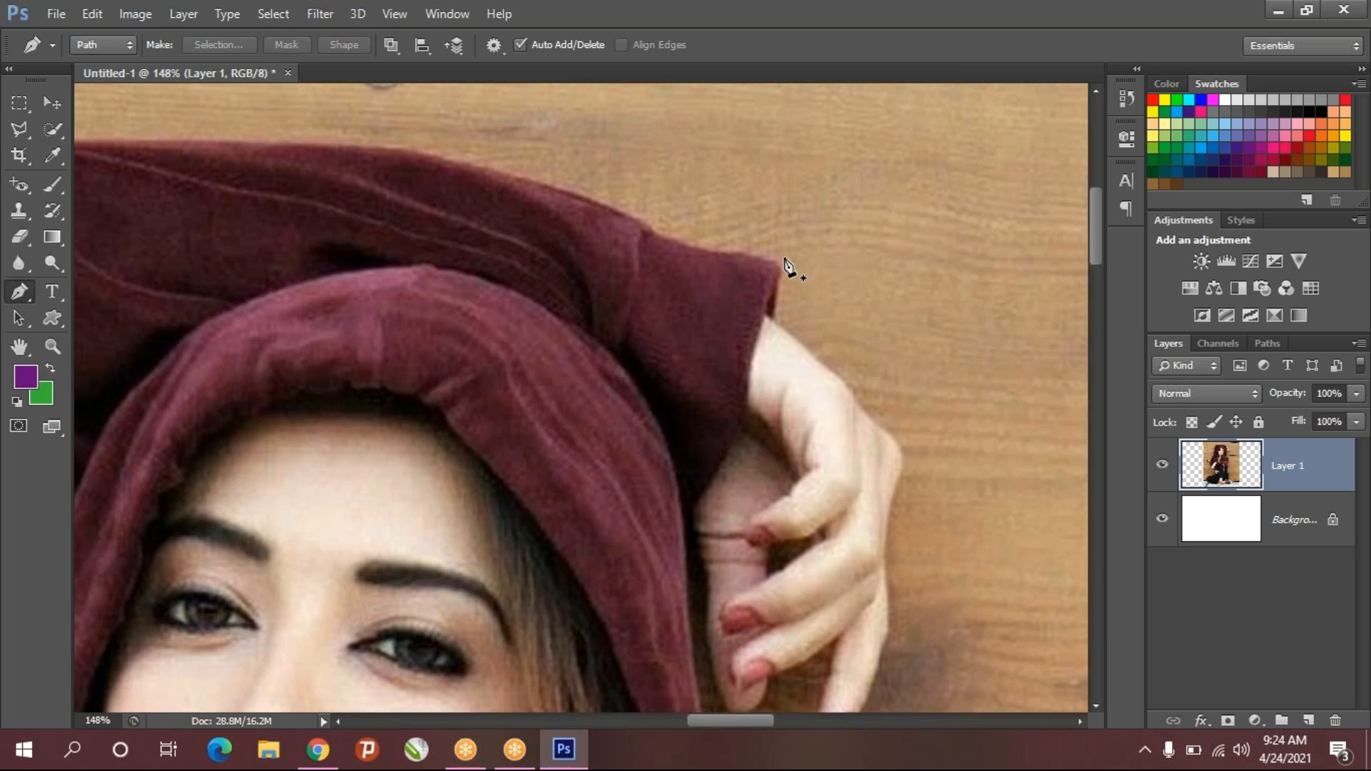
left_click(779, 262)
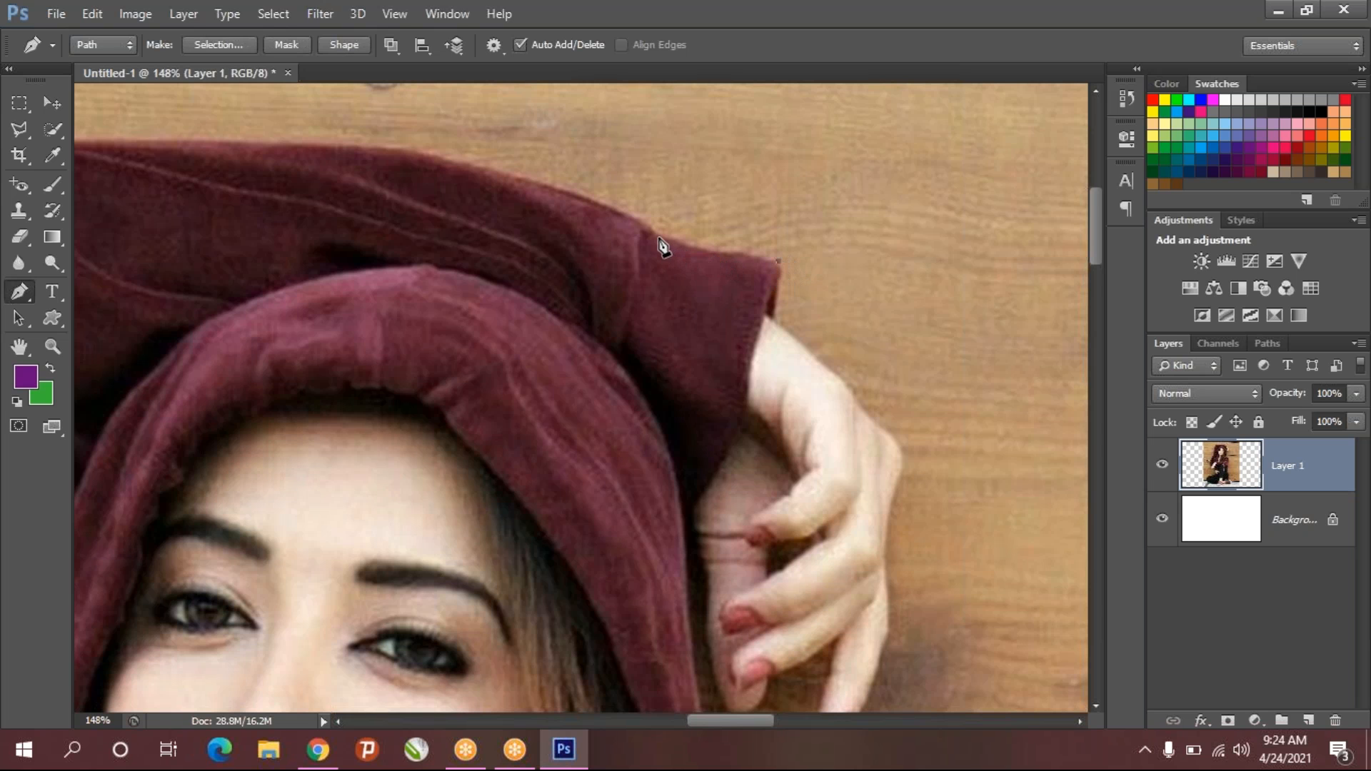
- Trace the path from the cuff corner along the sleeve's upper edge with curved anchors, adjusting the handle at the cuff seam
left_click_drag(656, 229, 603, 193)
left_click_drag(732, 249, 713, 261)
left_click(660, 239)
left_click(647, 217)
left_click_drag(486, 166, 414, 156)
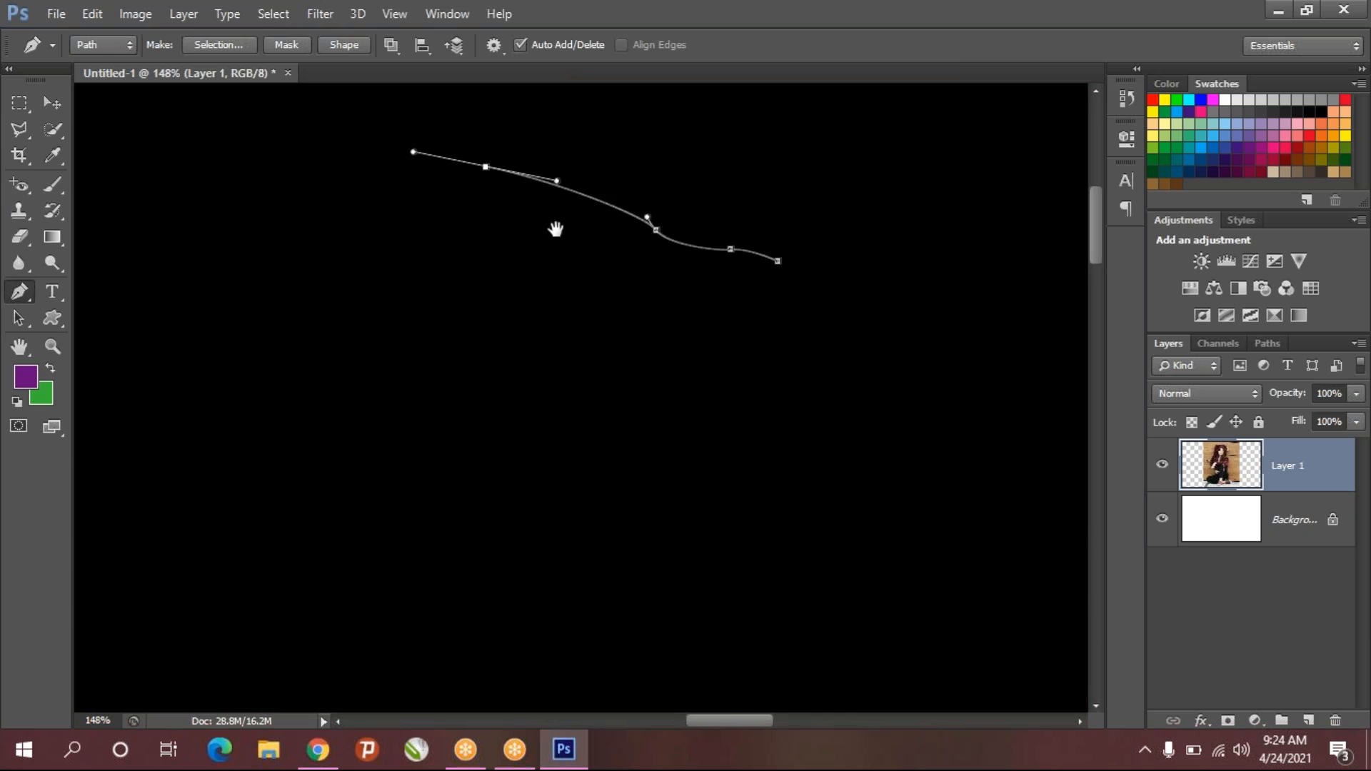
- Continue the path along the nearly straight top edge of the raised sleeve to the bent elbow
left_click_drag(551, 225, 920, 337)
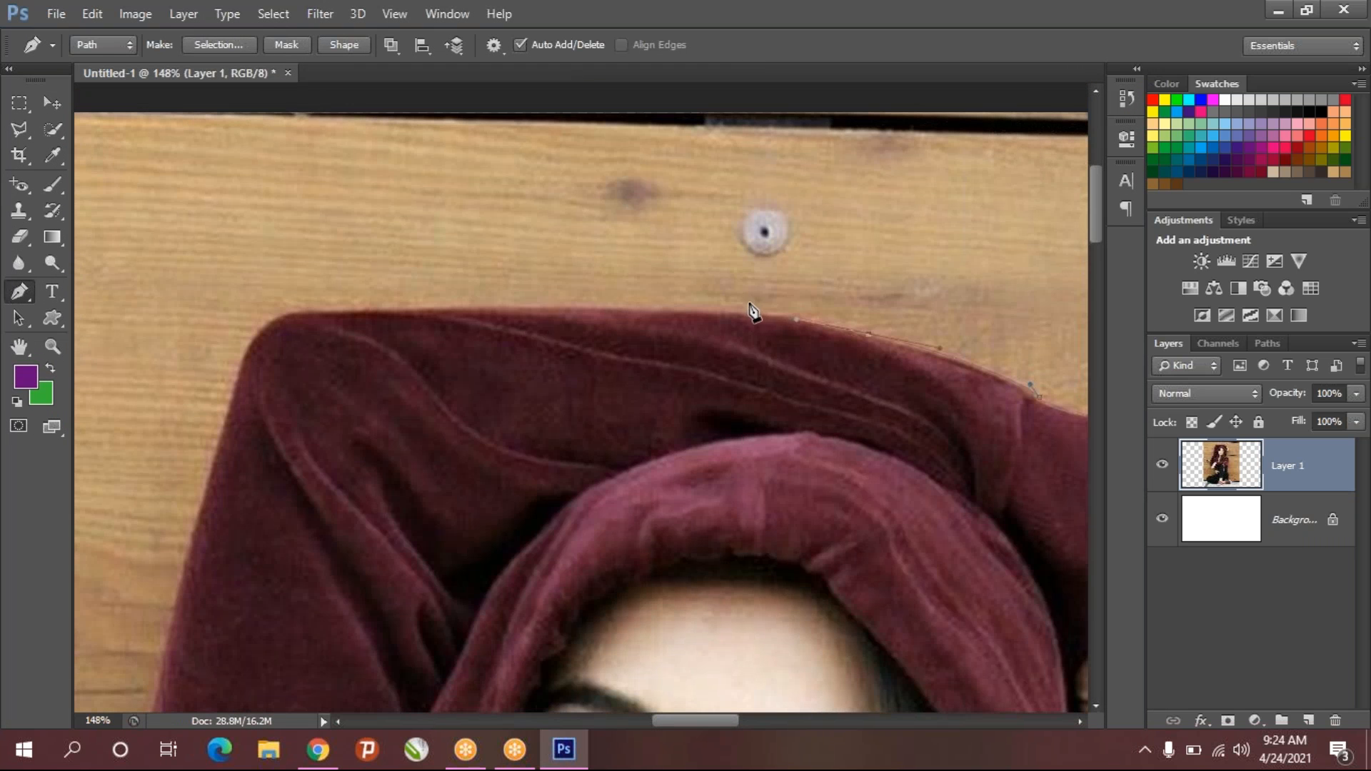
left_click_drag(675, 314, 622, 316)
left_click_drag(673, 314, 673, 308)
left_click_drag(298, 312, 285, 312)
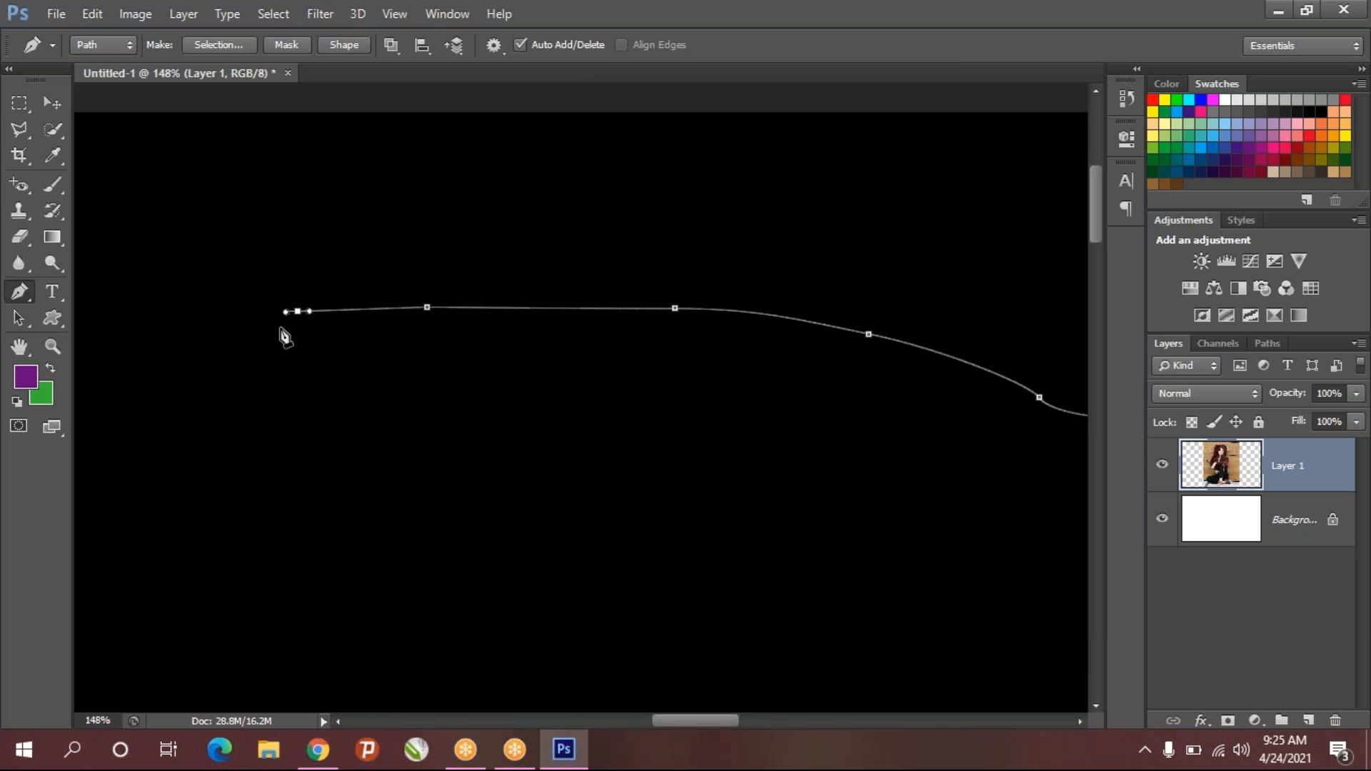
- Curve the path around the bent elbow and continue it down the outer edge of the raised upper arm
scroll(285, 335, "up", 1)
left_click_drag(238, 410, 220, 466)
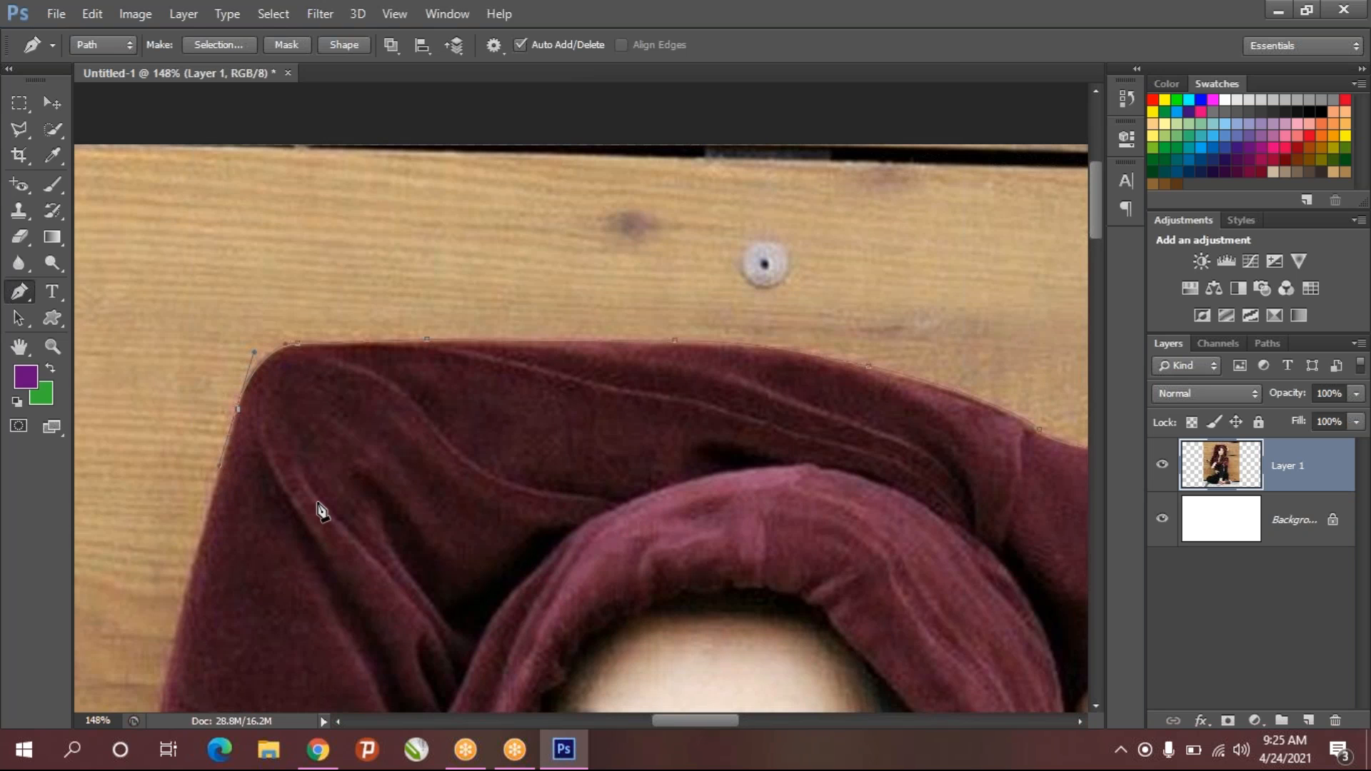
left_click_drag(317, 493, 474, 210)
left_click(329, 372)
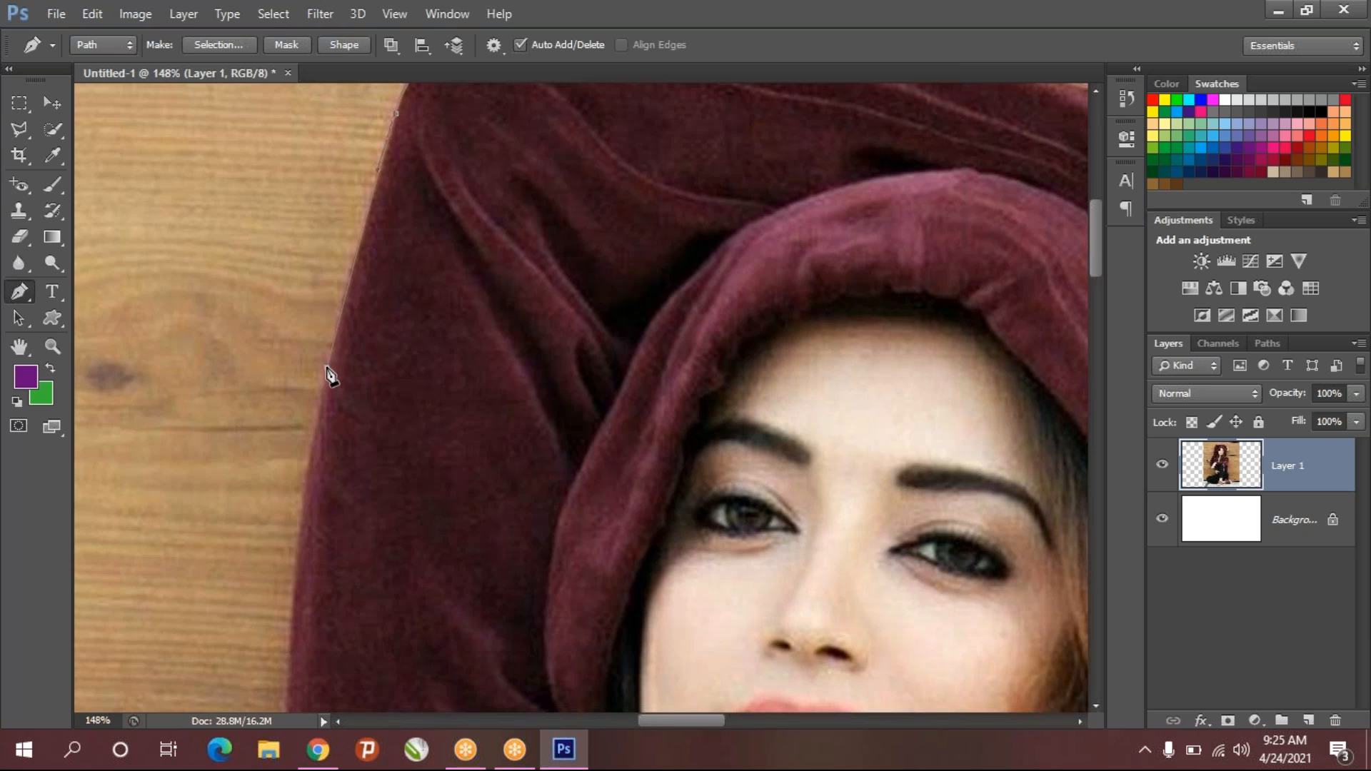
left_click(315, 414)
left_click_drag(315, 375, 331, 344)
- Extend the path down the sleeve to the seam below the arm and onto the jacket's slanted side, removing the seam anchor's forward handle
scroll(391, 375, "down", 5)
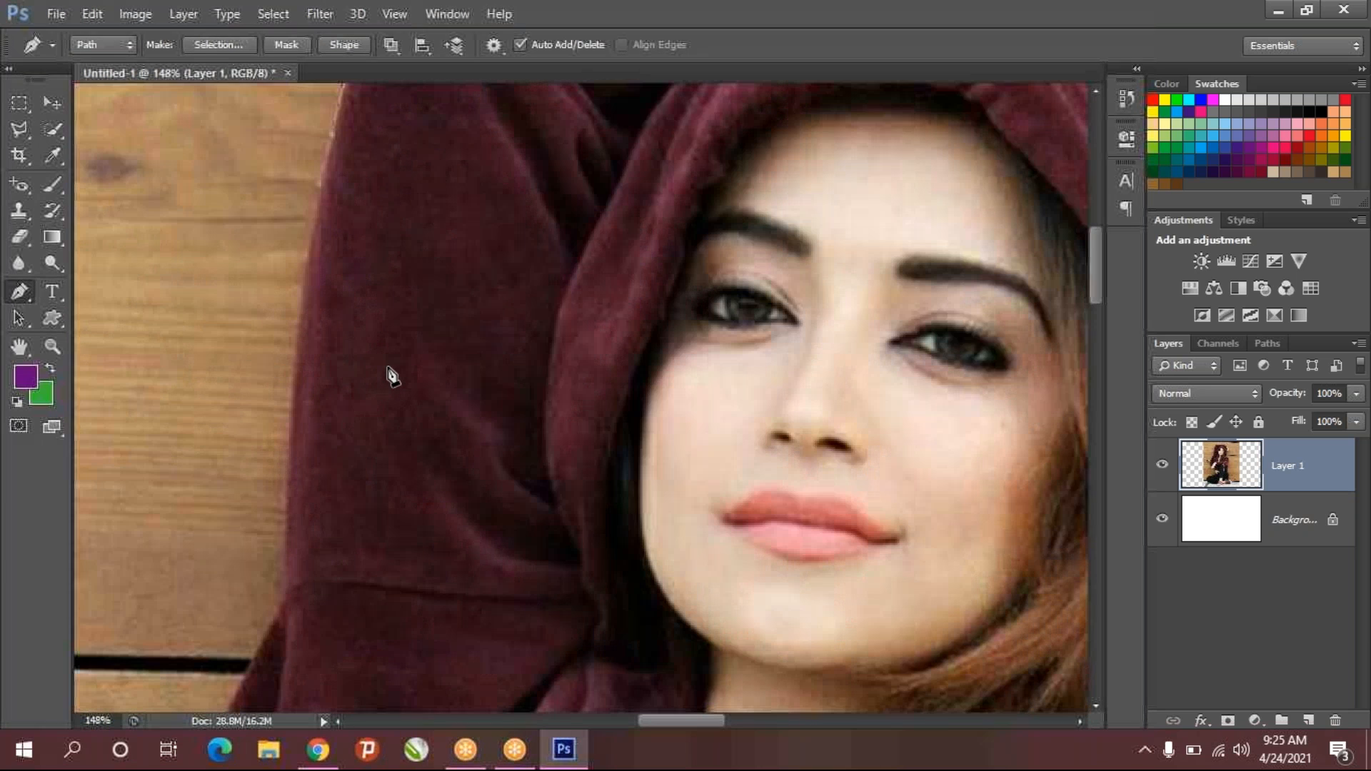
left_click_drag(284, 565, 290, 704)
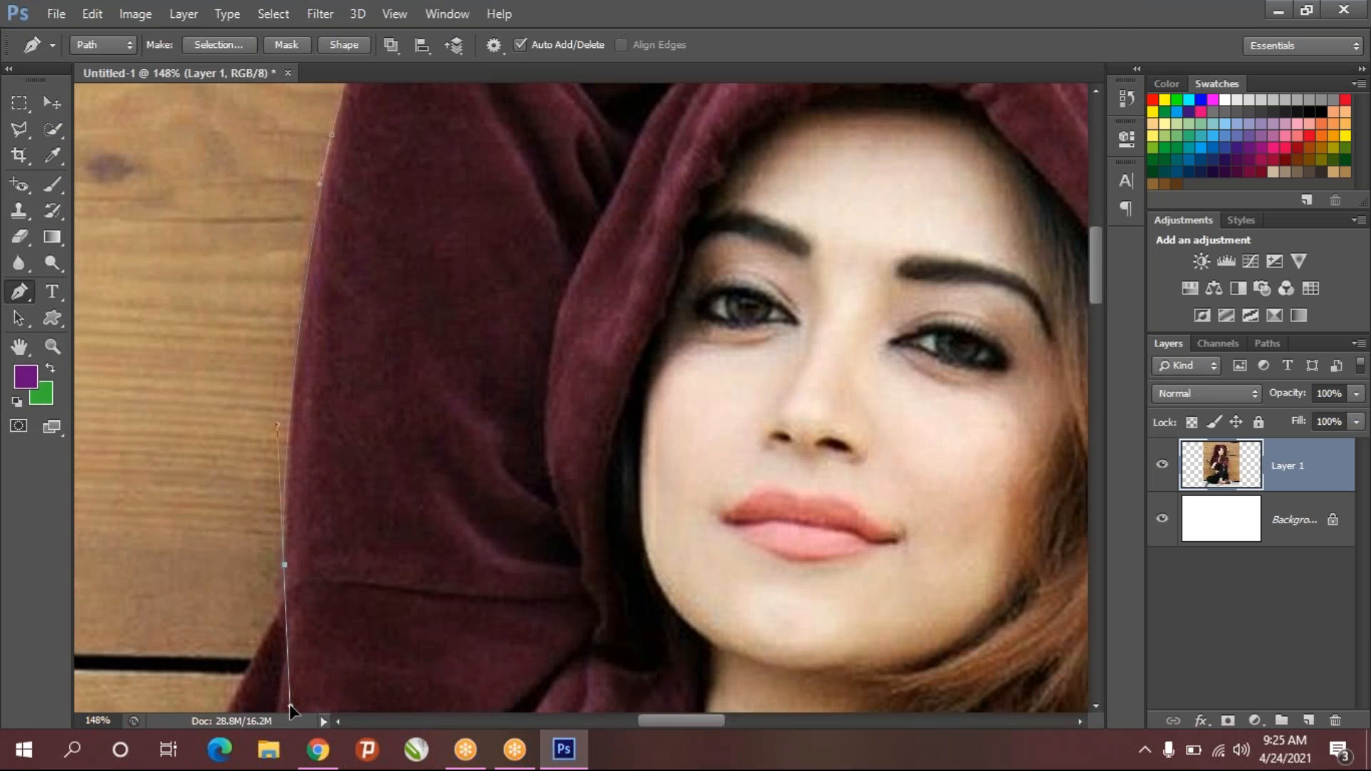
left_click(284, 564, "alt")
left_click_drag(340, 560, 429, 300)
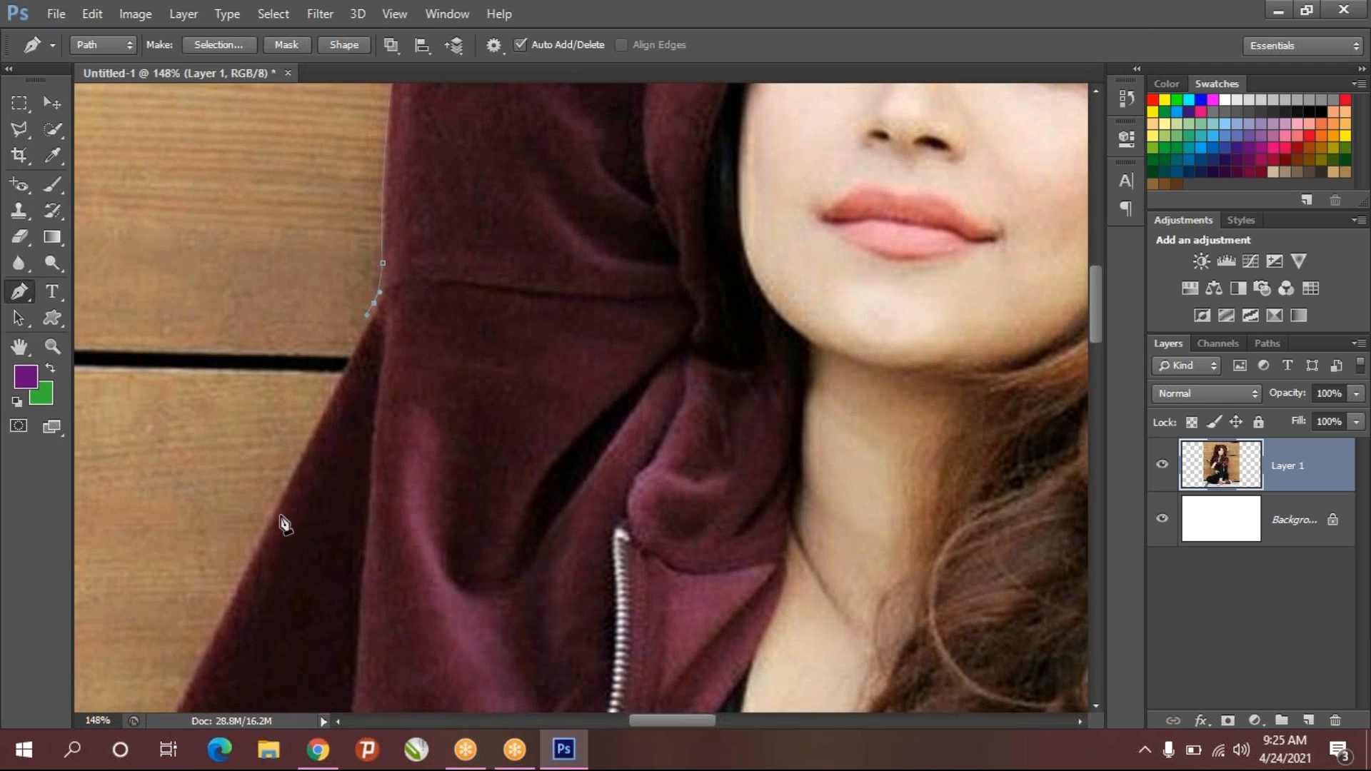
left_click_drag(266, 526, 236, 576)
left_click_drag(372, 310, 362, 329)
- Trace the jacket's outer side down to the start of its hem band and around the band's upper bend
scroll(335, 465, "down", 3)
scroll(339, 464, "down", 2)
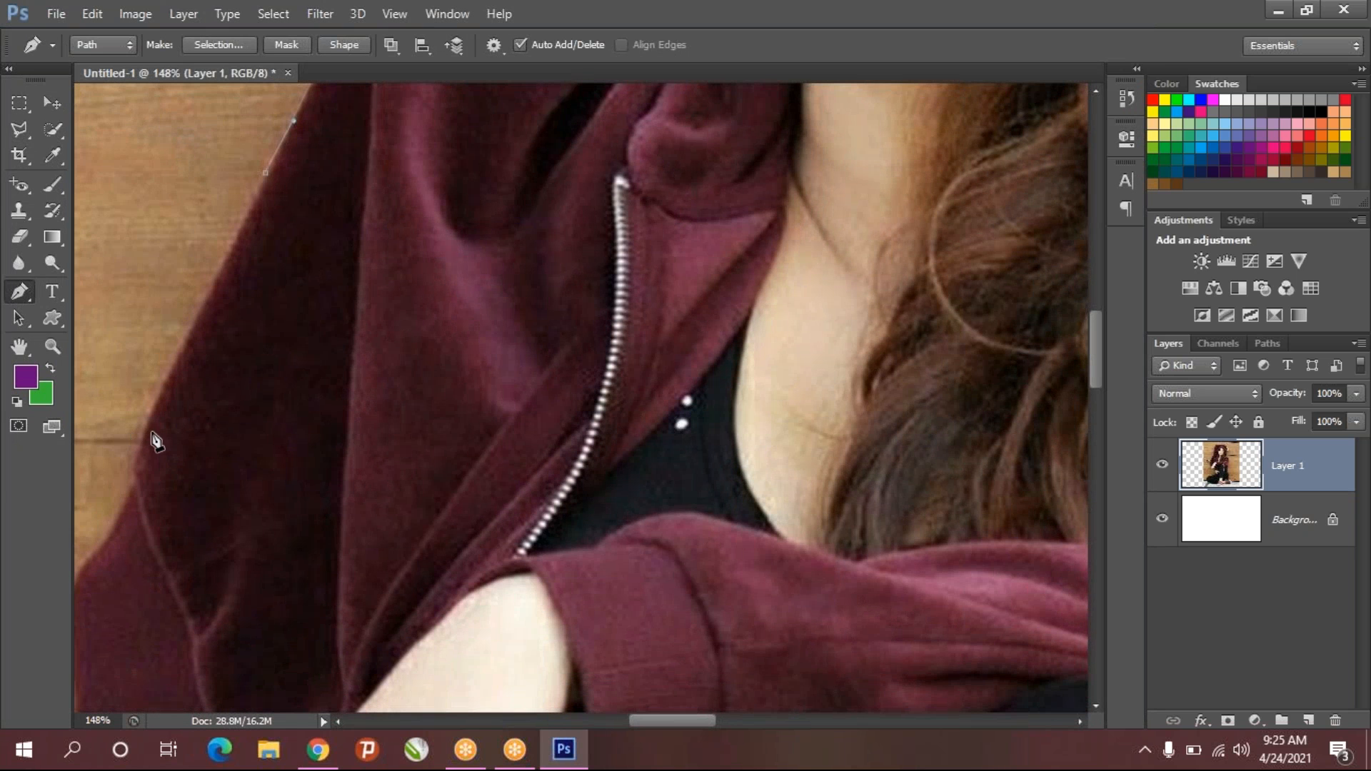
left_click(140, 435)
left_click(127, 475)
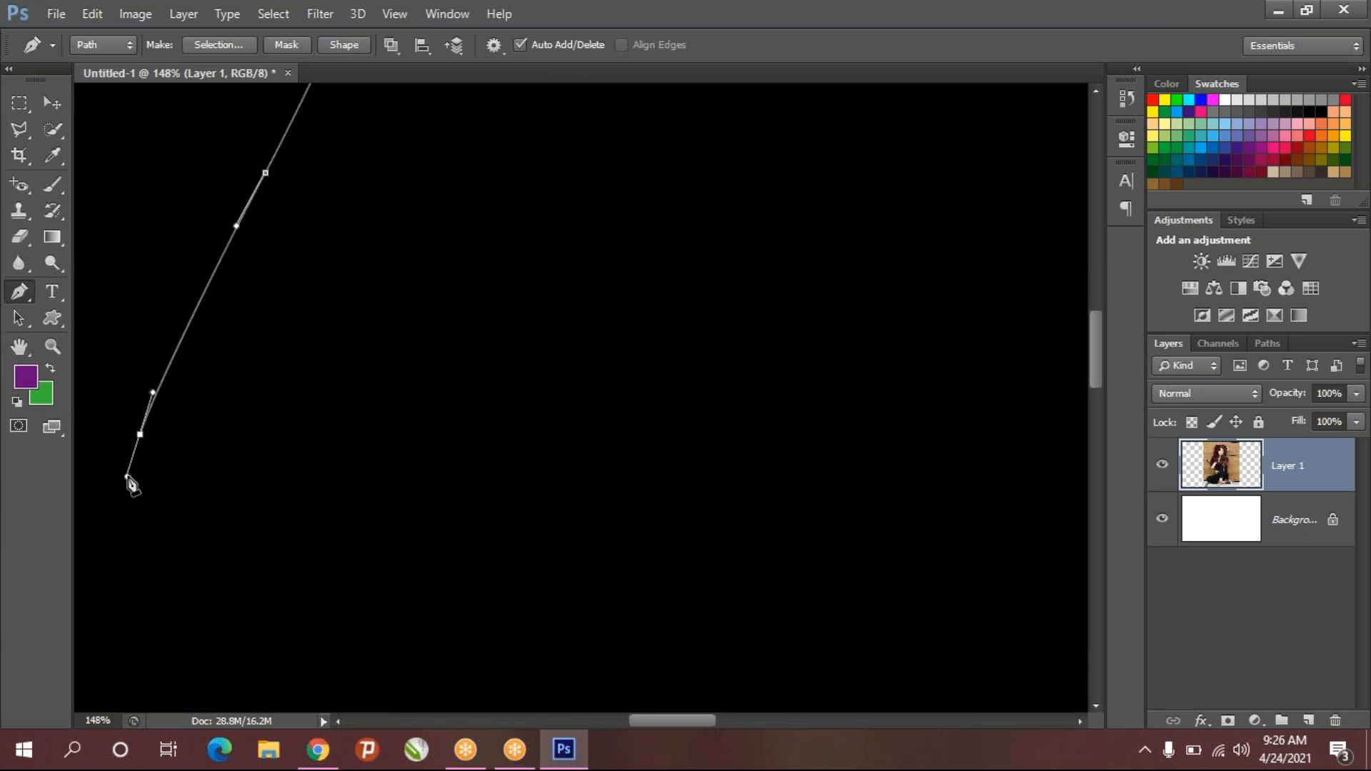
scroll(132, 482, "up", 1)
scroll(144, 486, "down", 2)
key("space")
left_click_drag(238, 462, 633, 275)
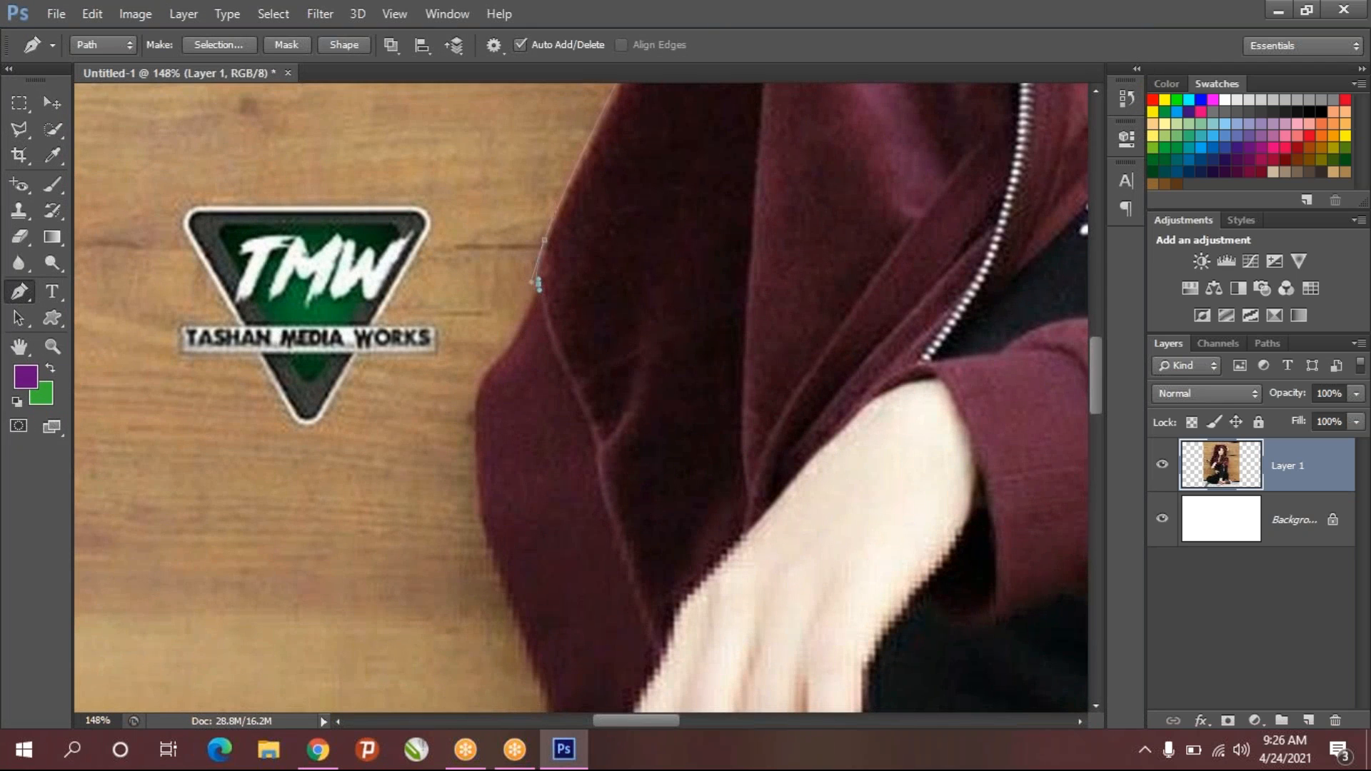
left_click(517, 332)
left_click(483, 374)
- Trace the hem band down to its lower corner and along the metal zipper end to the hanging hand
scroll(561, 257, "down", 5)
scroll(444, 230, "right", 2)
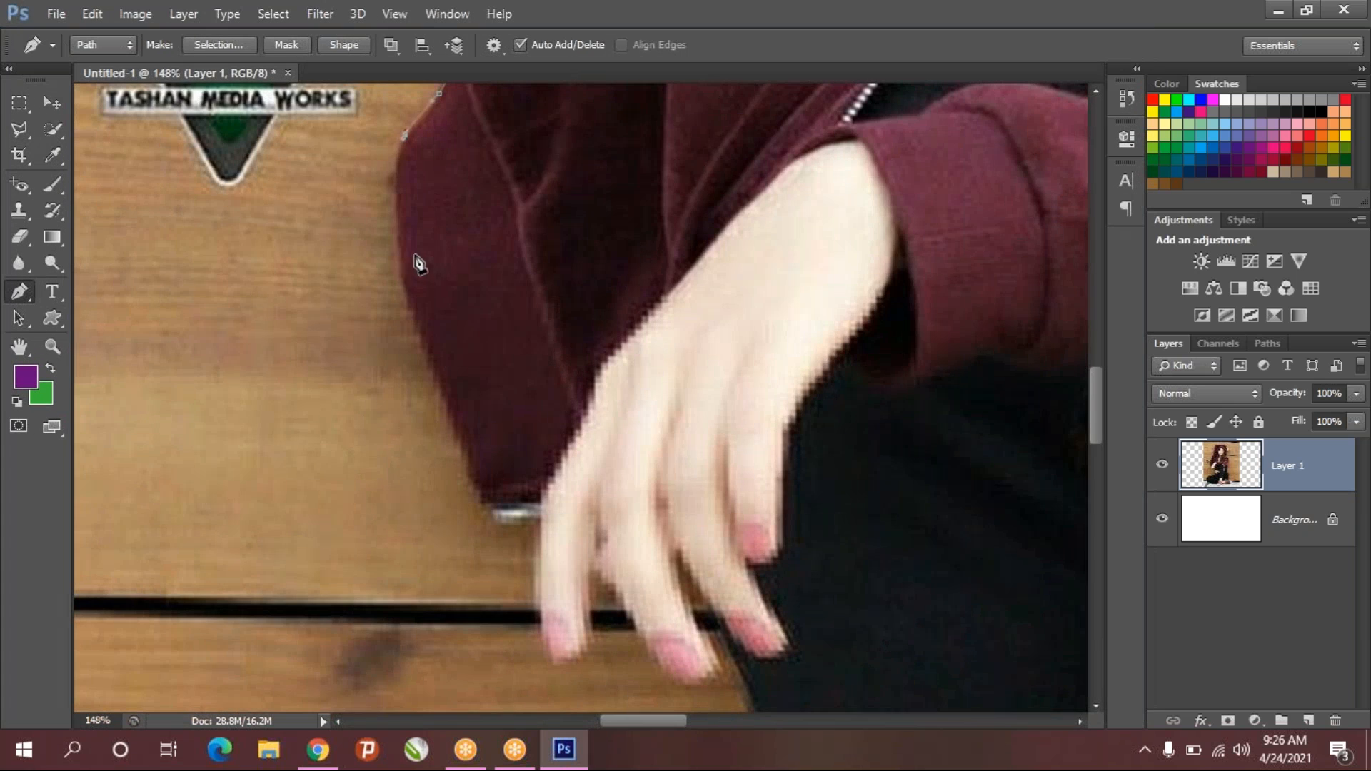
left_click_drag(403, 287, 420, 394)
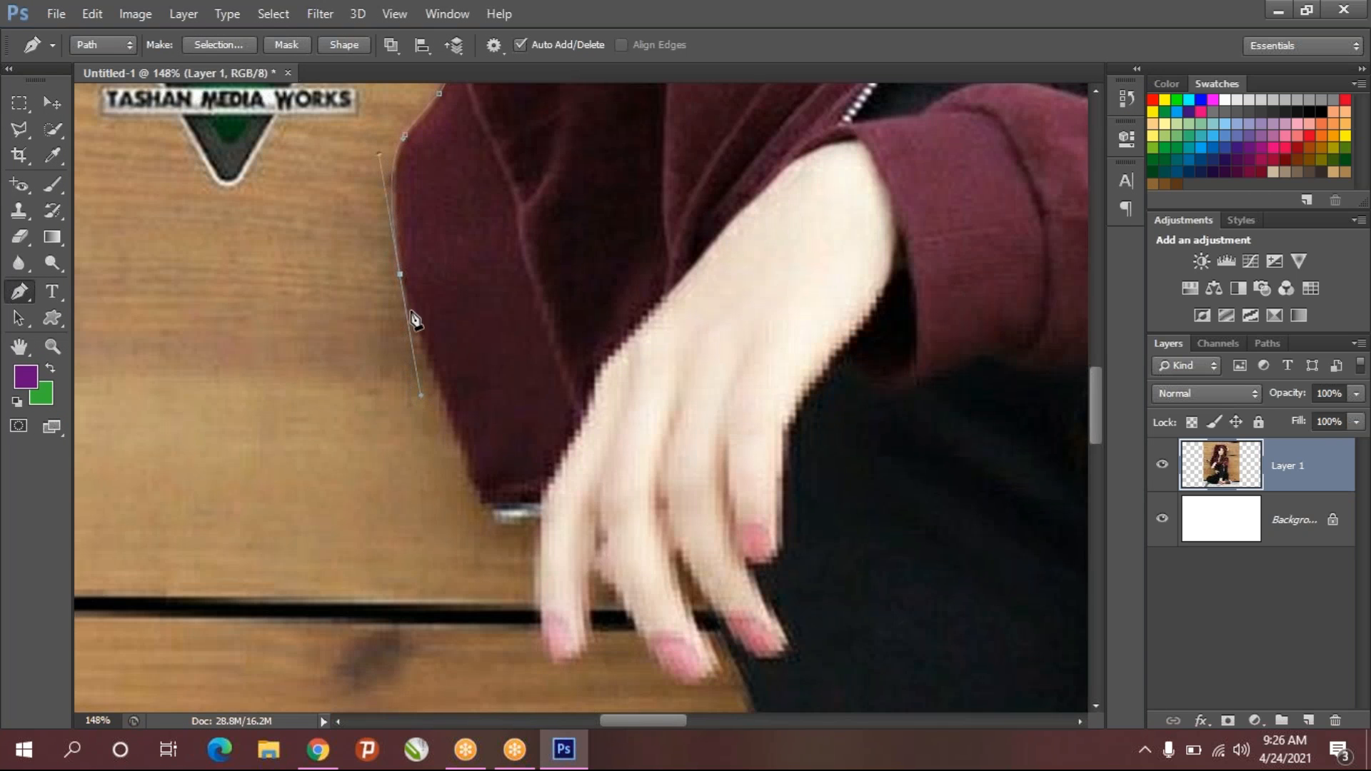
left_click(400, 276, "alt")
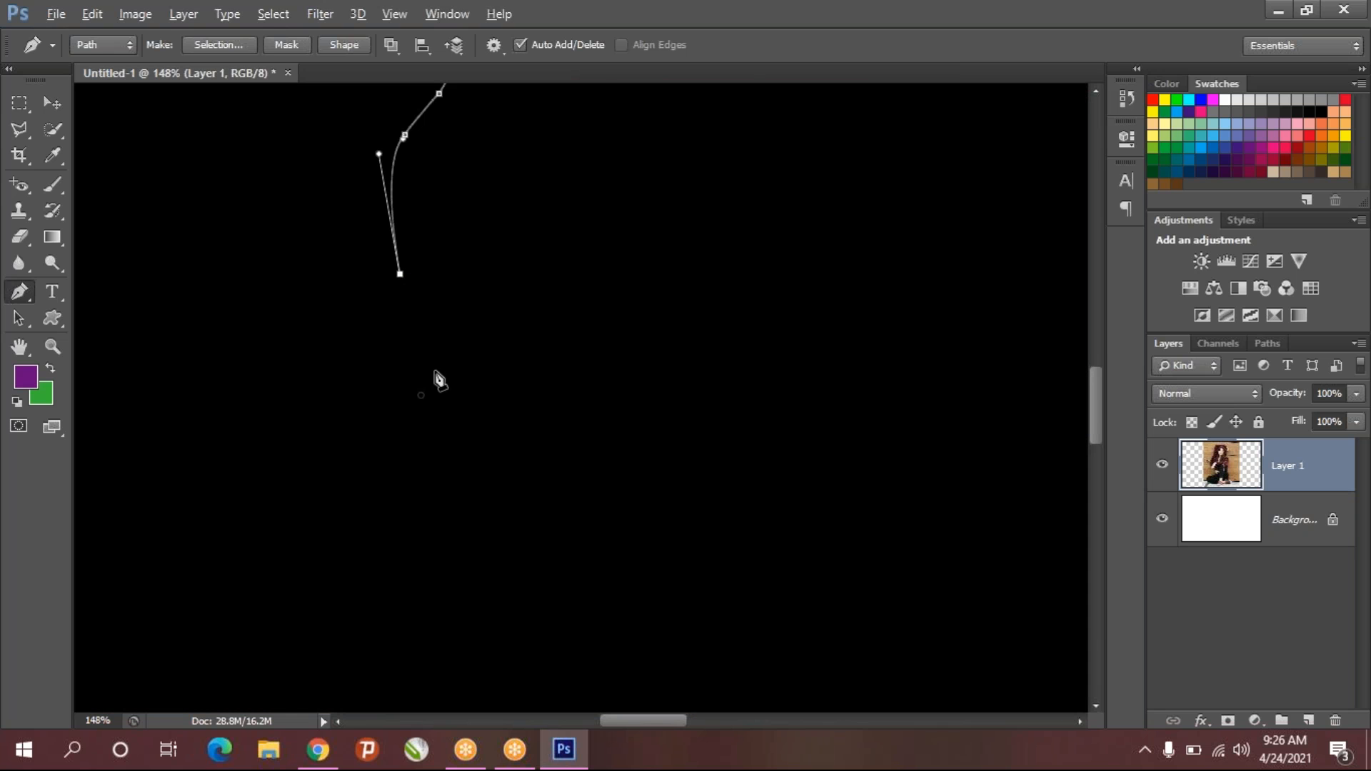
scroll(490, 465, "up", 2)
scroll(491, 465, "down", 1)
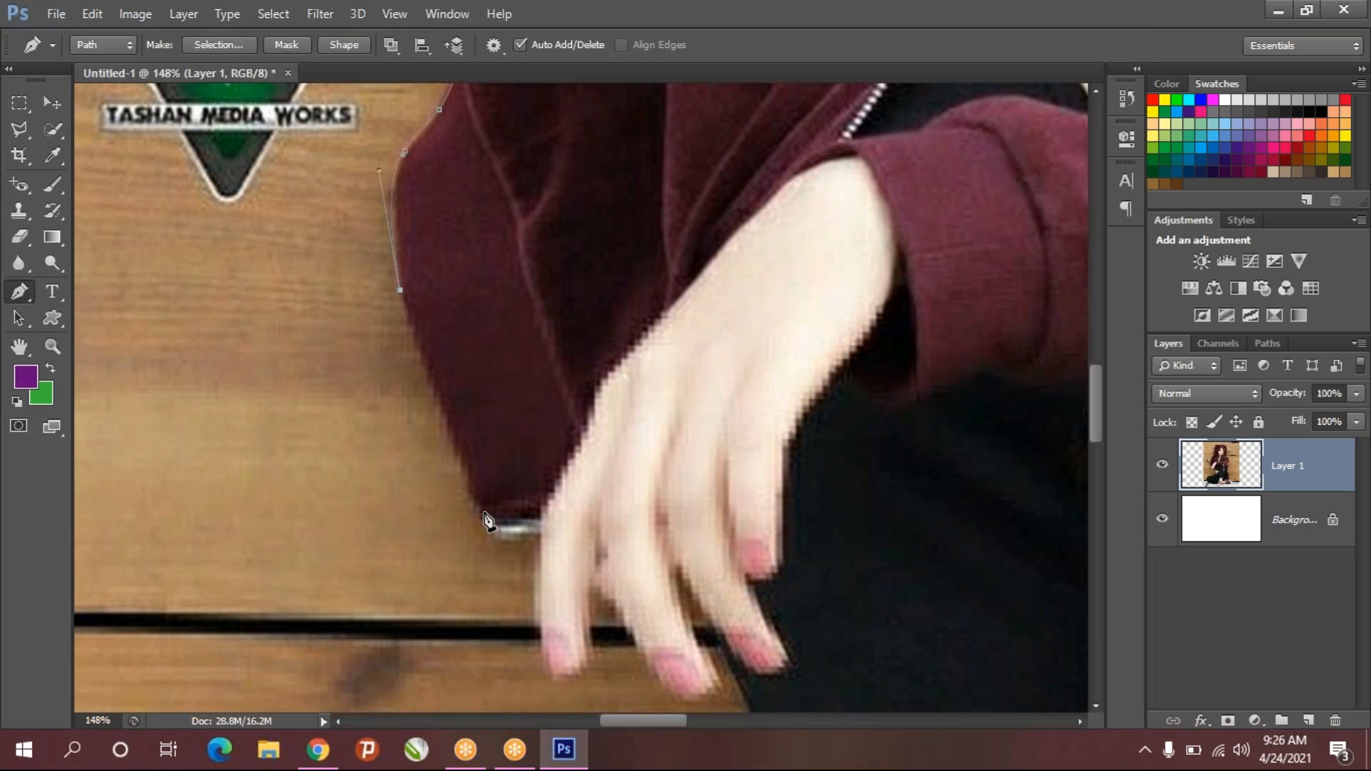
mouse_move(483, 515)
left_mouse_down()
mouse_move(505, 544)
mouse_move(492, 537)
left_mouse_up()
left_click(483, 516)
left_click(538, 520)
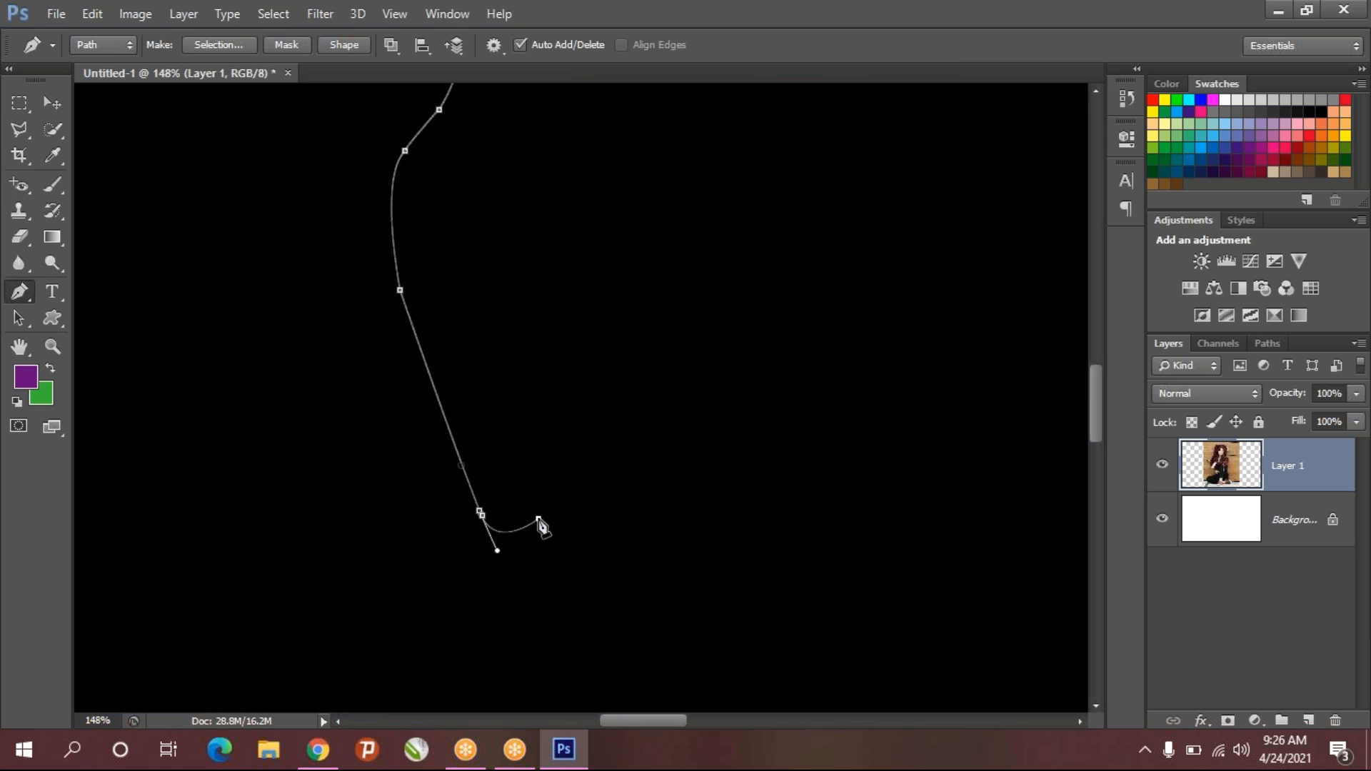
- Trace around the first two fingertips of the hanging hand and into the gap before the third finger
scroll(543, 564, "down", 3)
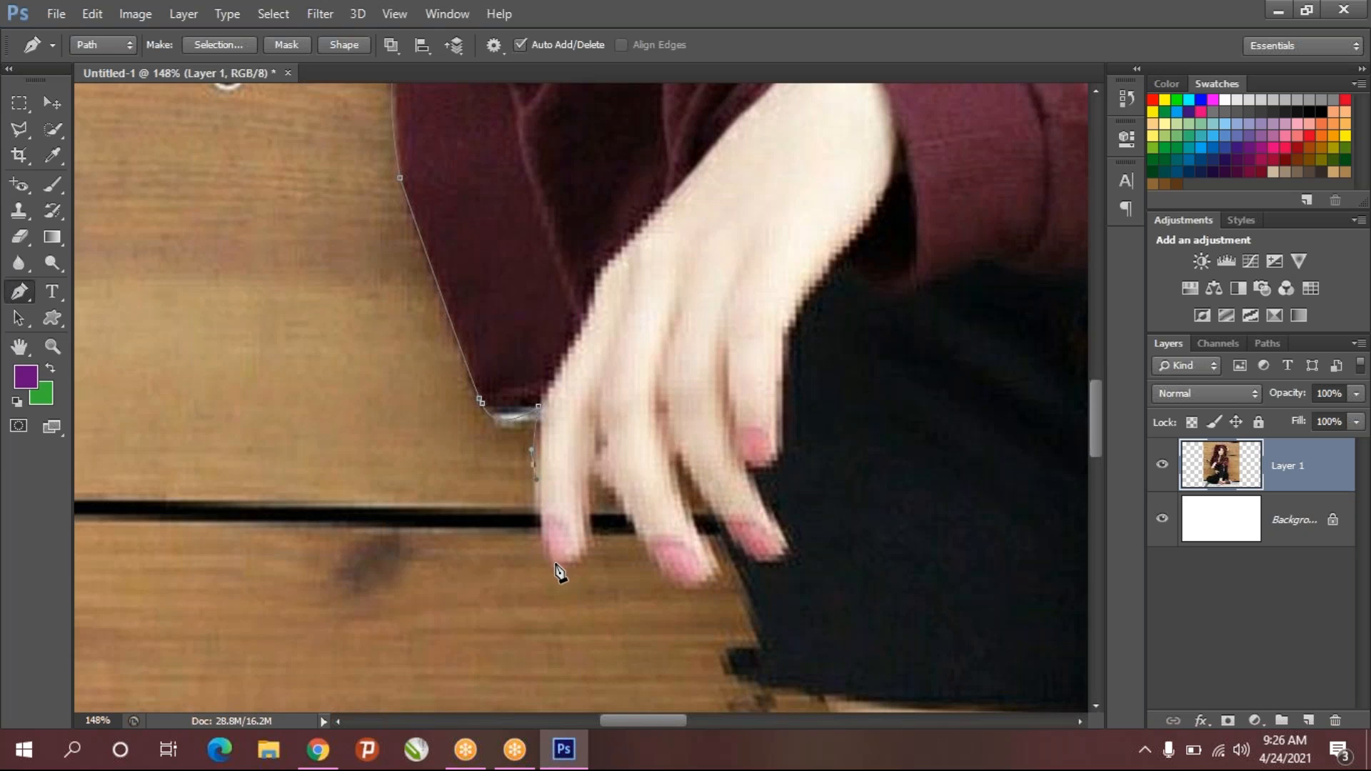
left_click_drag(596, 567, 581, 566)
left_click_drag(541, 500, 537, 520)
left_click_drag(640, 551, 647, 562)
mouse_move(717, 556)
left_mouse_down()
mouse_move(745, 555)
mouse_move(730, 555)
left_mouse_up()
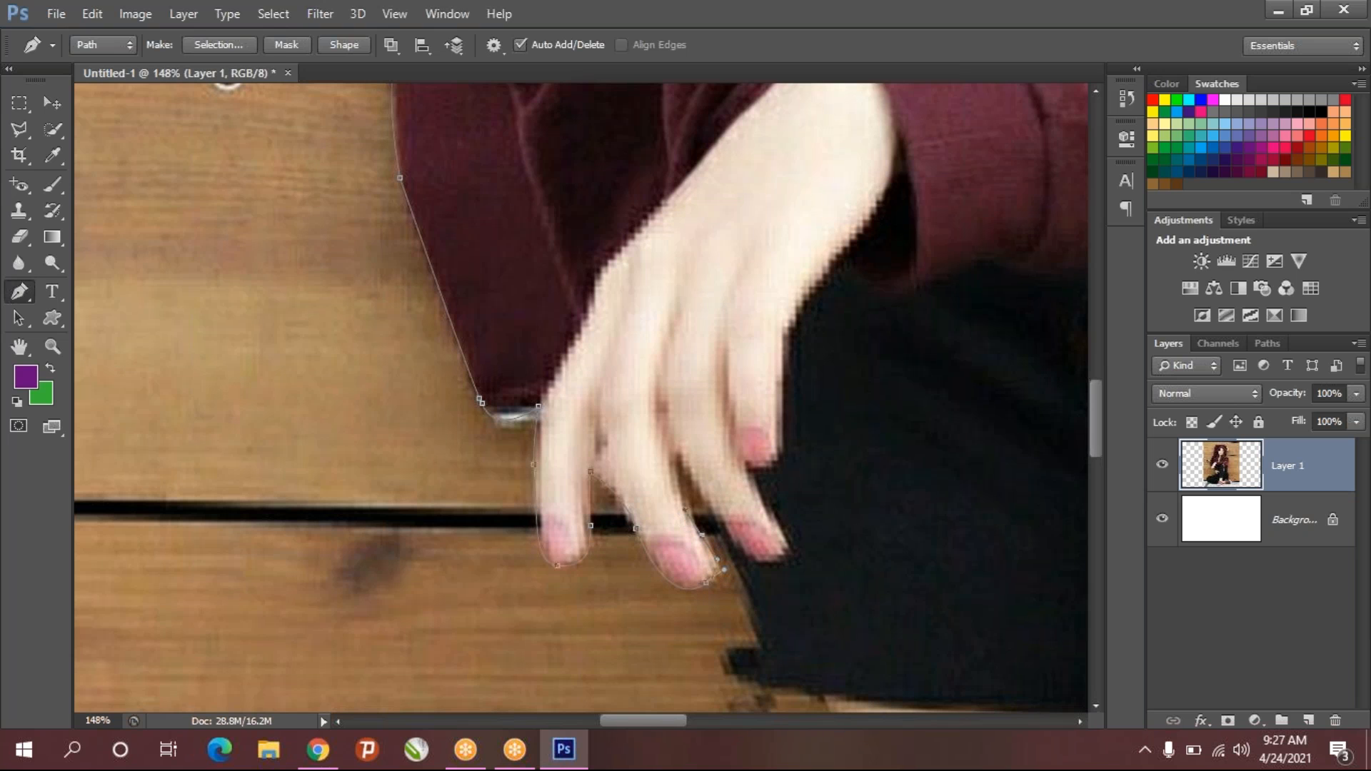
left_click(694, 506)
left_click(721, 526)
- Trace around the third and fourth fingertips with curved anchors and corner points between the fingers
left_click_drag(779, 561, 803, 545)
left_click(782, 524)
left_click(746, 471)
left_click_drag(782, 461, 748, 464)
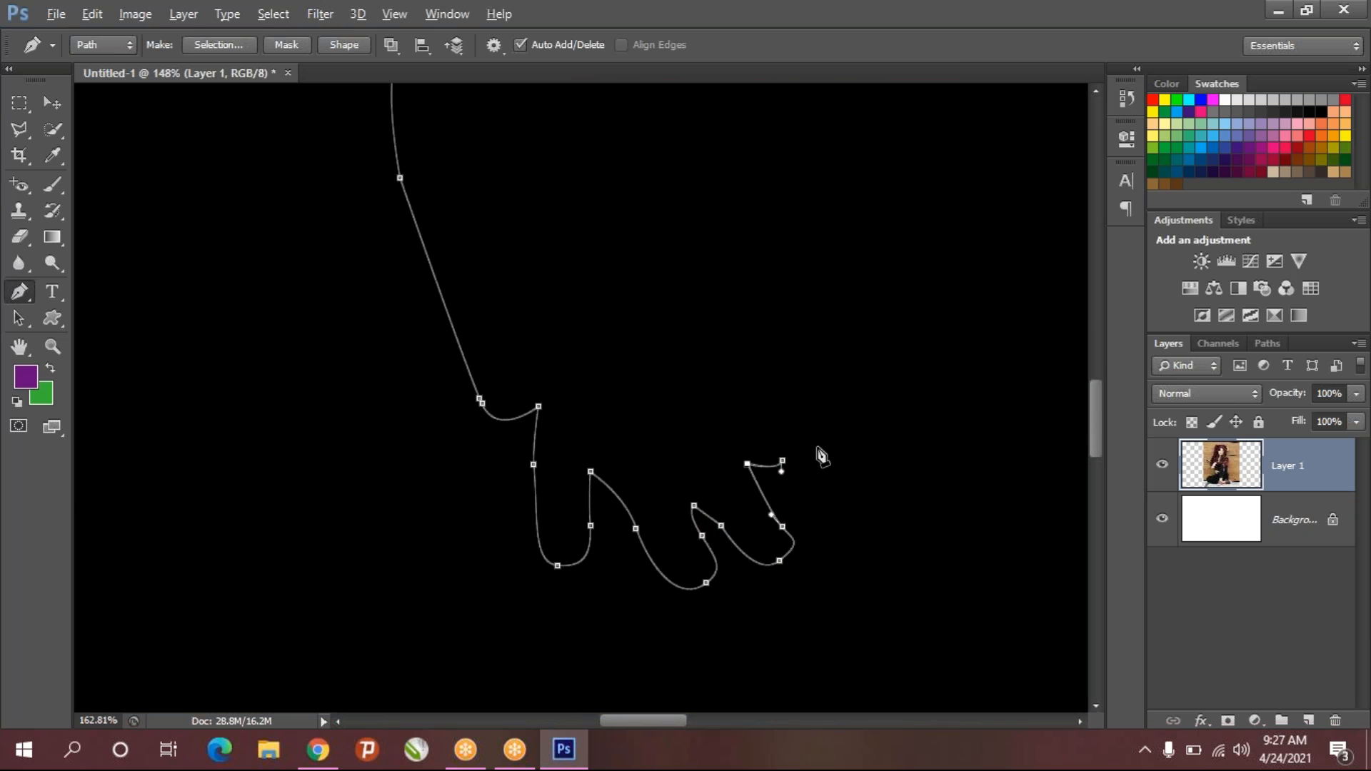
- Continue the path up the inner edge of the last finger and the hand to the gap beneath the cuff
scroll(818, 453, "up", 3)
left_click(754, 337)
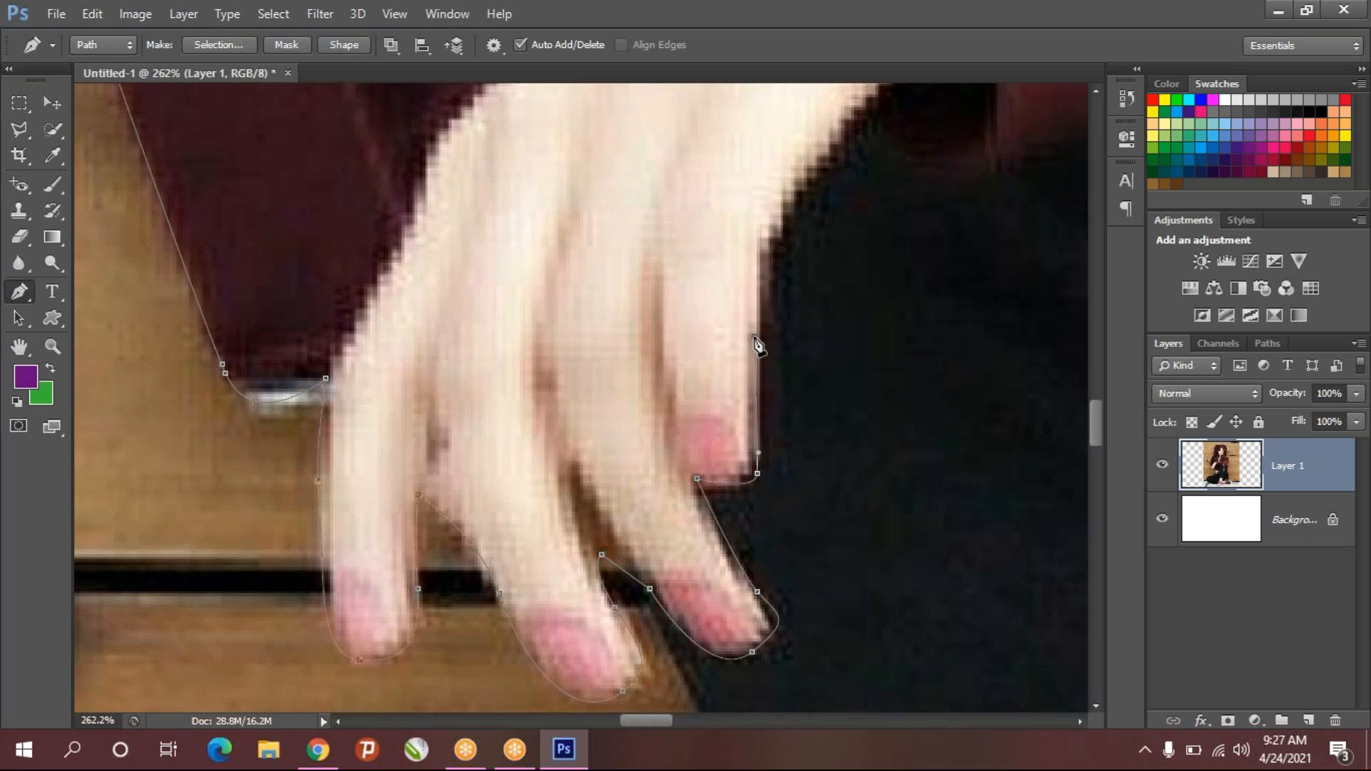
left_click_drag(762, 329, 764, 304)
left_click_drag(788, 208, 826, 150)
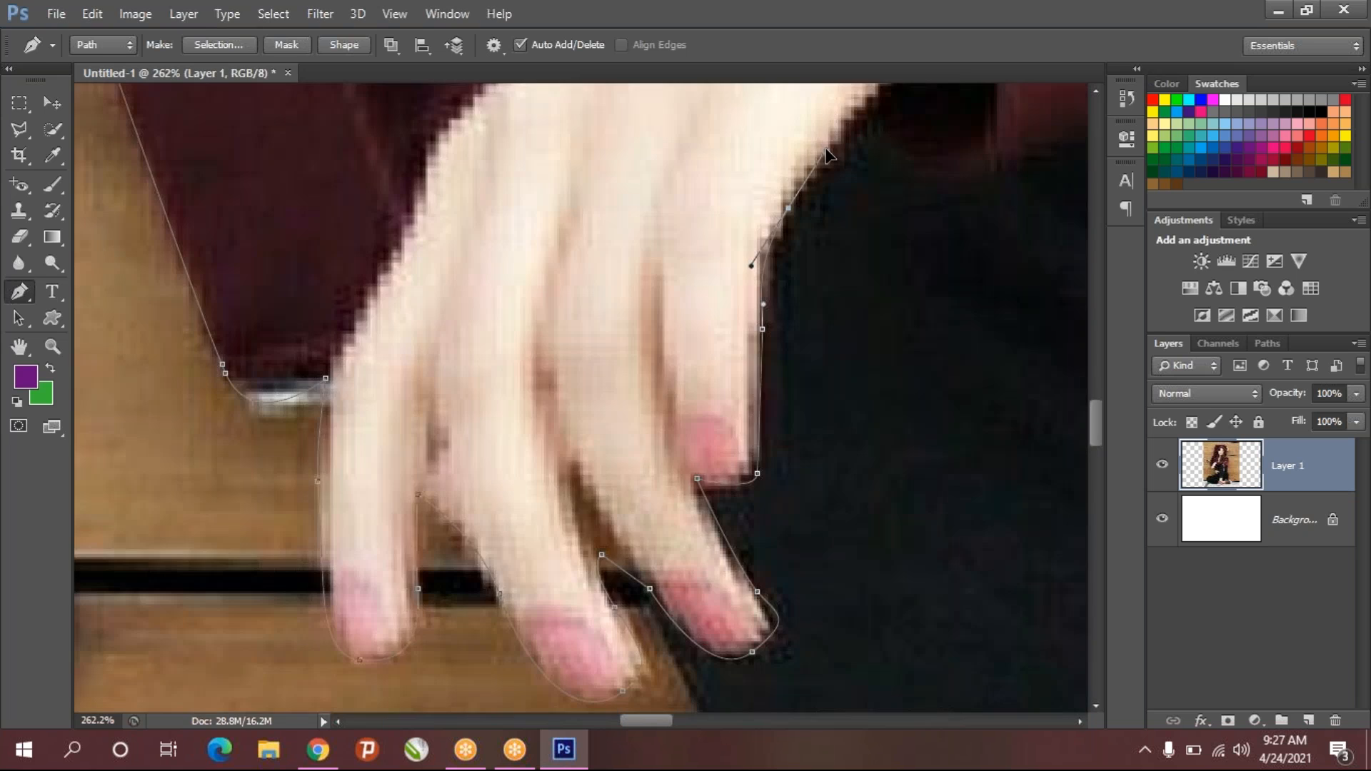
left_click_drag(802, 283, 532, 669)
left_click_drag(597, 497, 604, 478)
- Trace the lower edge of the cuff and forearm sleeve over the black top toward the raised knee
left_click_drag(705, 566, 767, 525)
left_click_drag(857, 506, 894, 501)
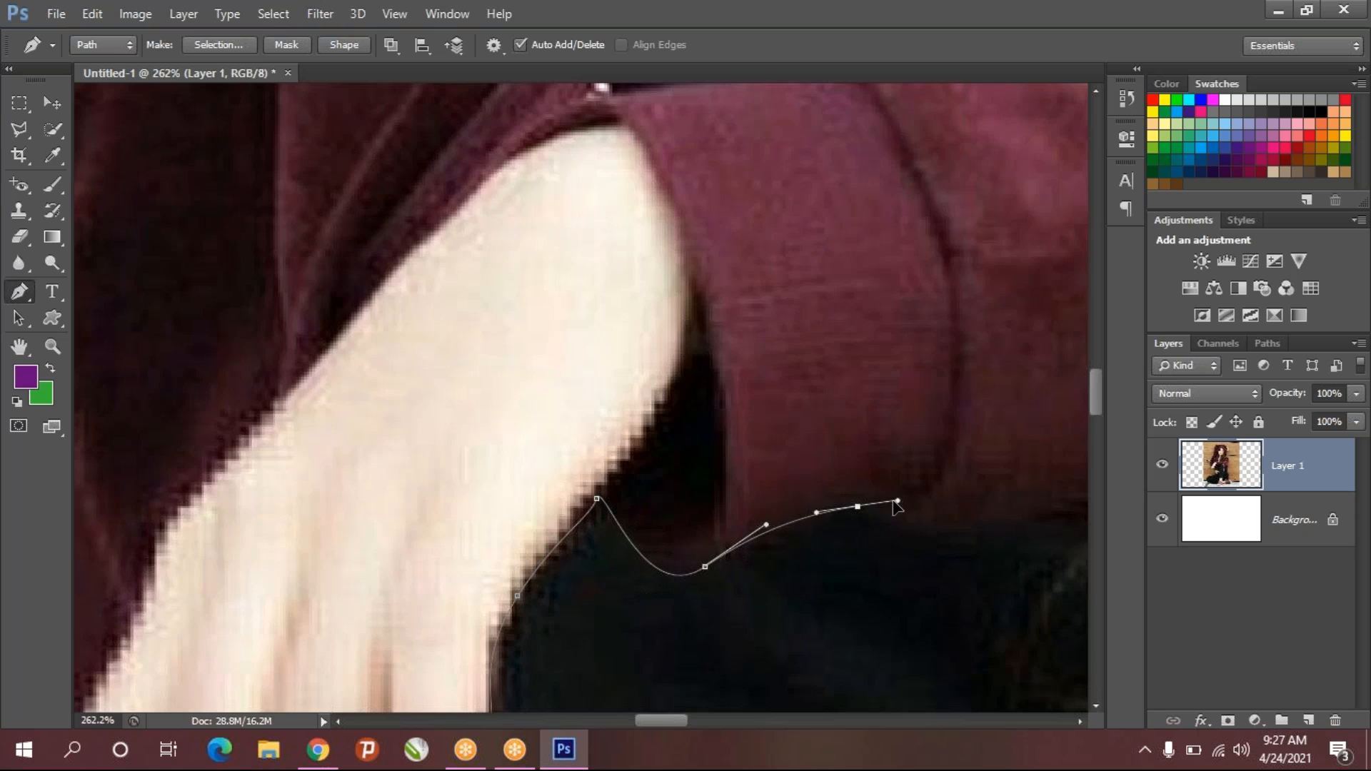
left_click_drag(874, 554, 352, 544)
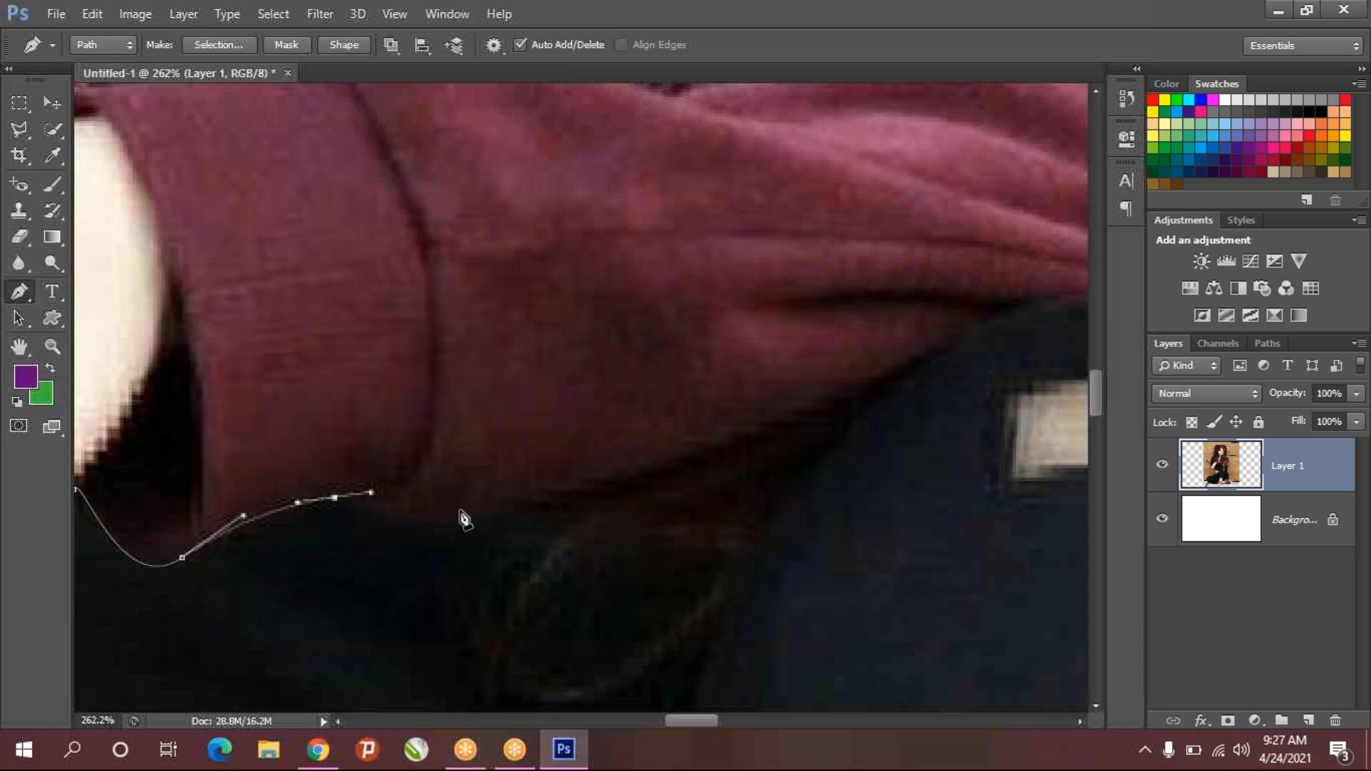
left_click_drag(425, 519, 523, 519)
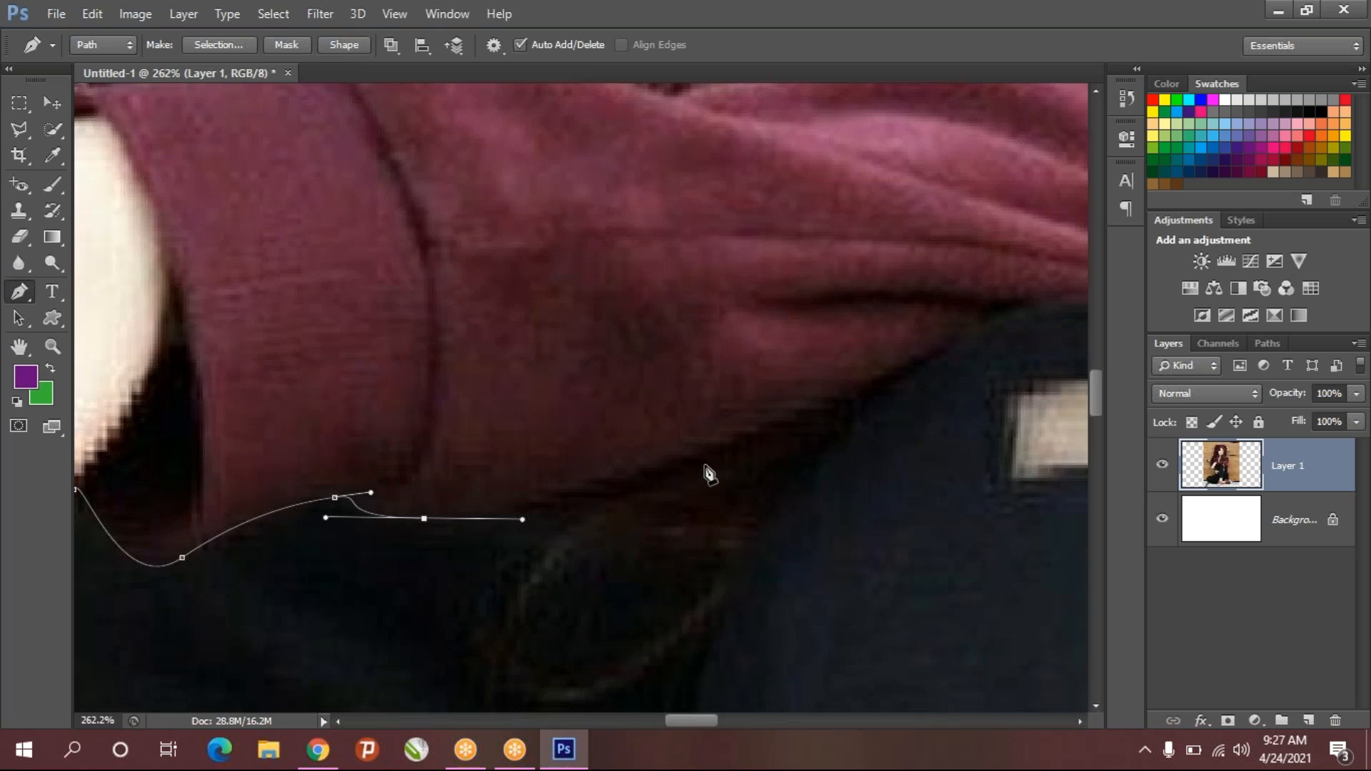
left_click(729, 453)
left_click_drag(729, 454, 770, 432)
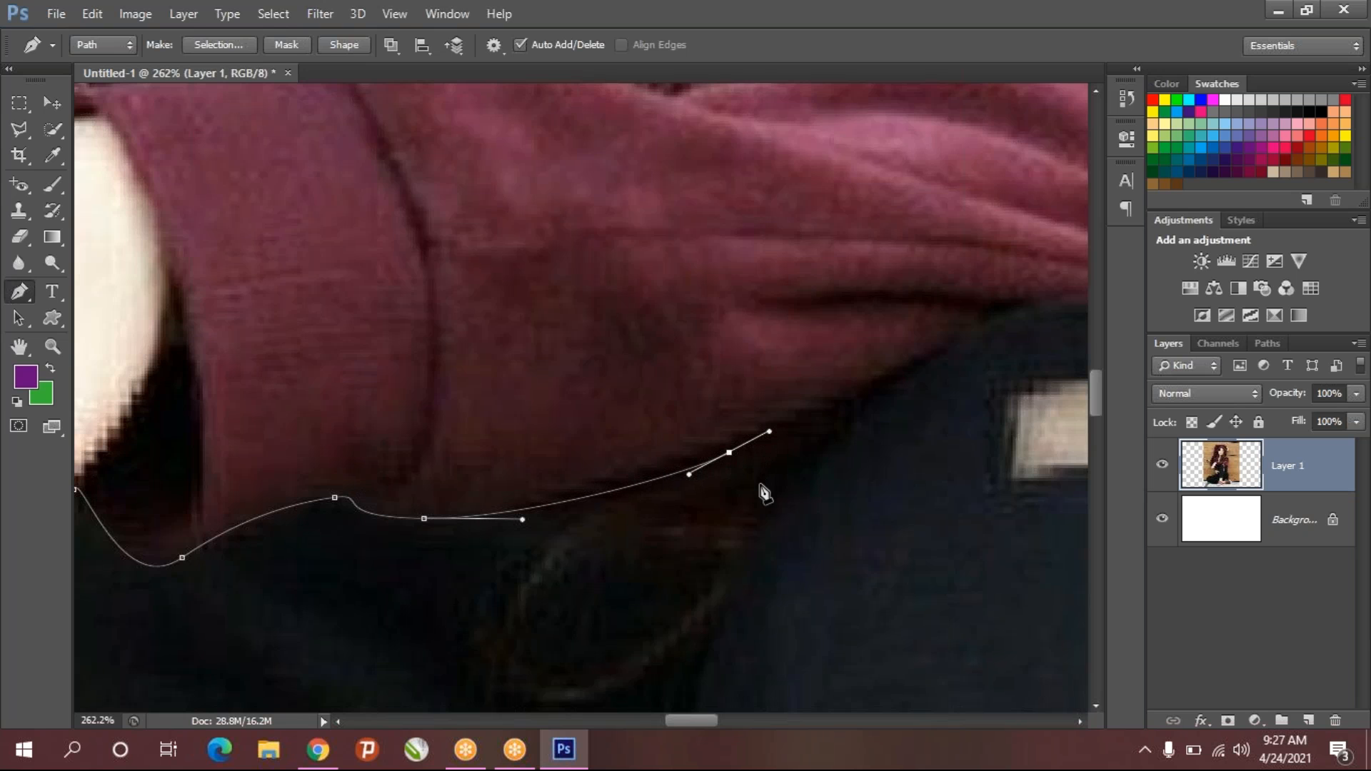
- Undo the path segments back to the anchor between the second and third fingers
scroll(769, 500, "down", 1)
scroll(771, 503, "down", 5)
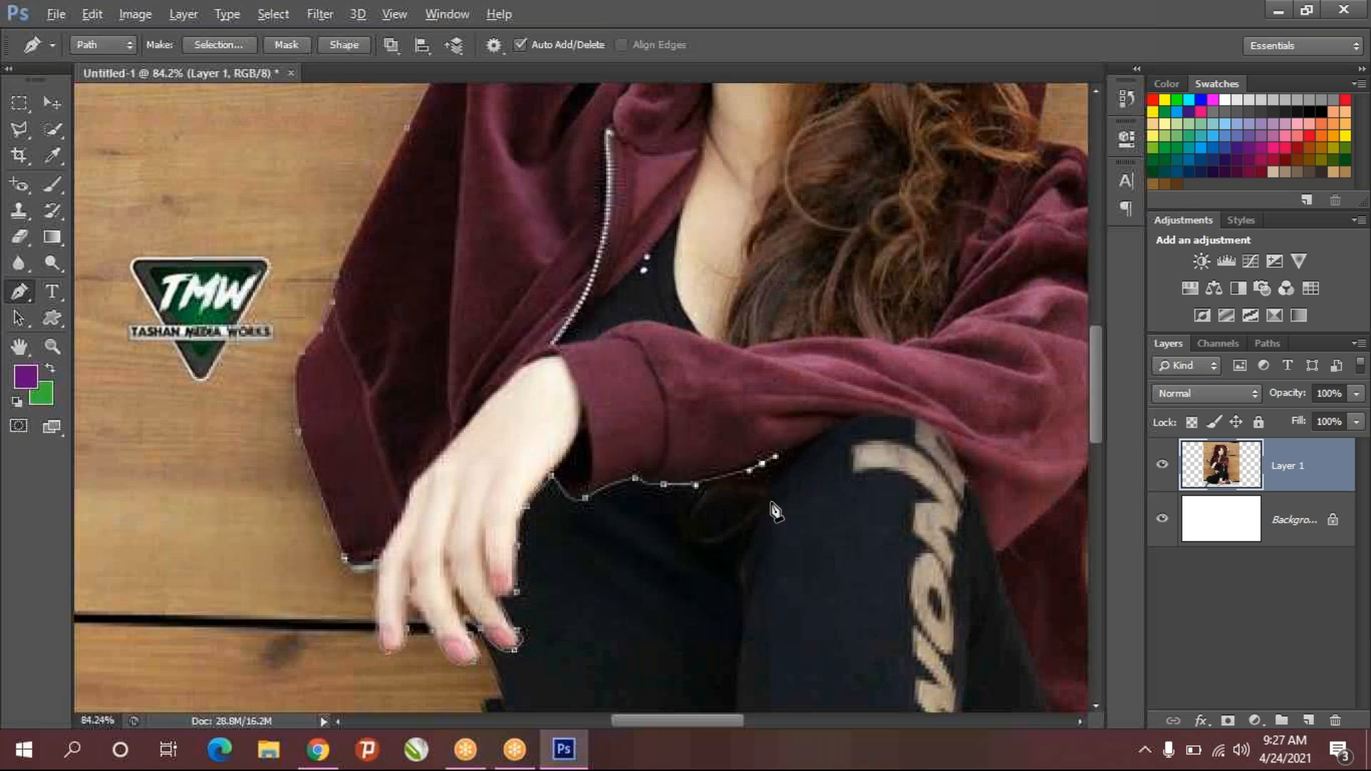
scroll(775, 511, "down", 2)
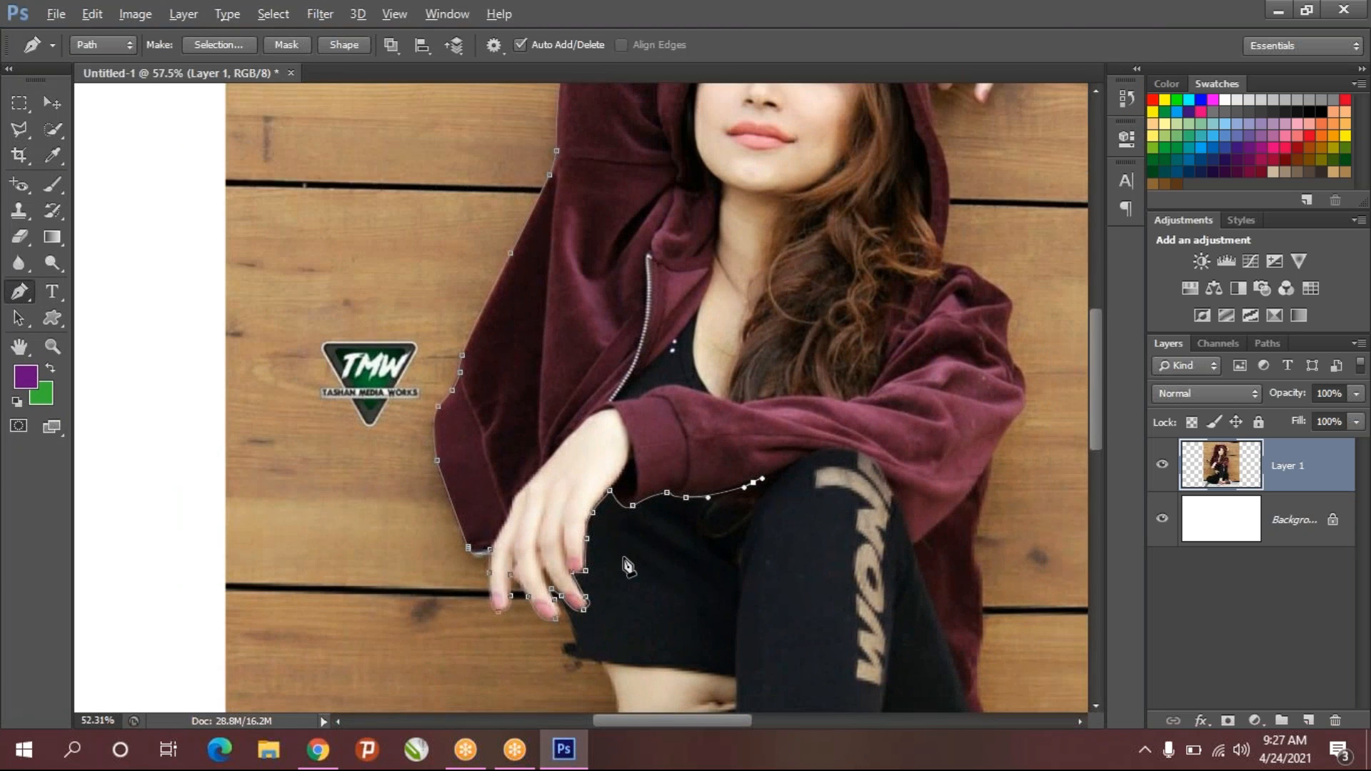
scroll(626, 565, "down", 1)
key("alt")
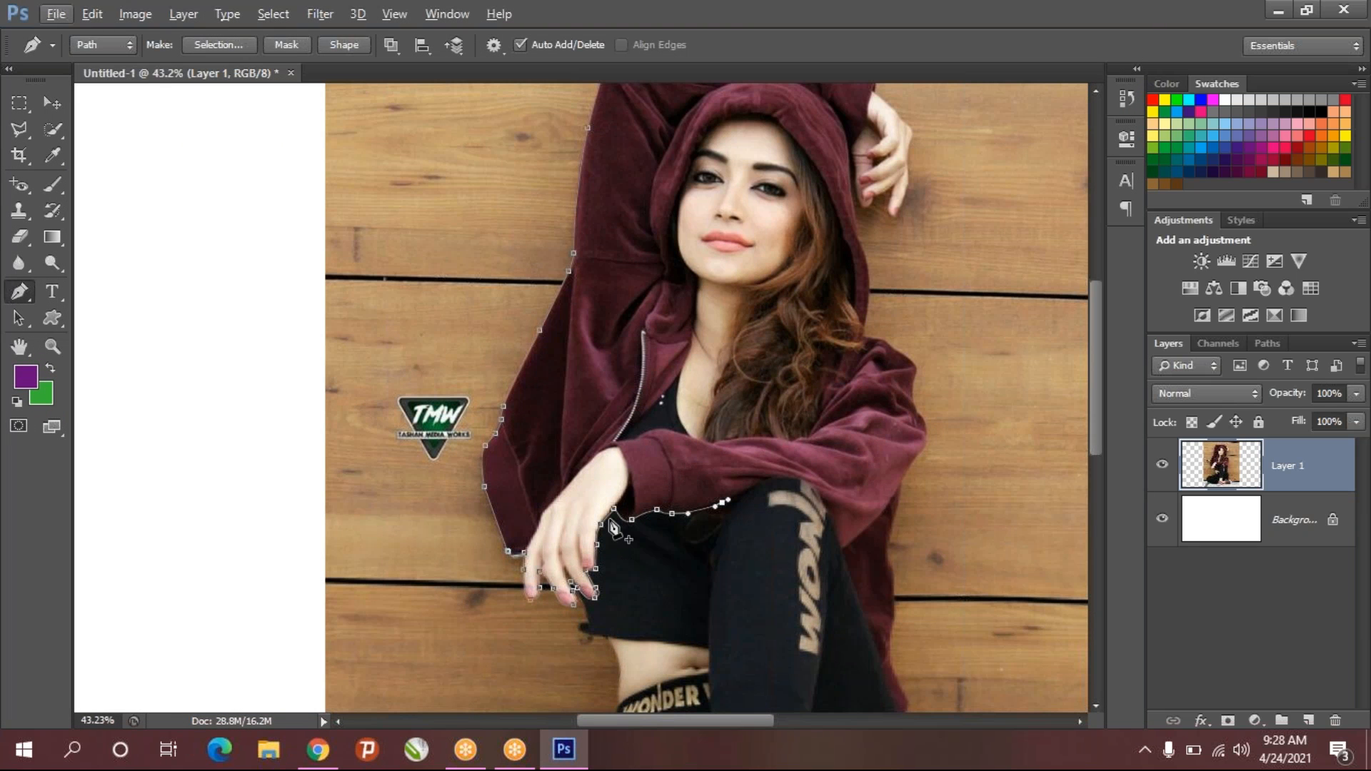
scroll(607, 604, "up", 3)
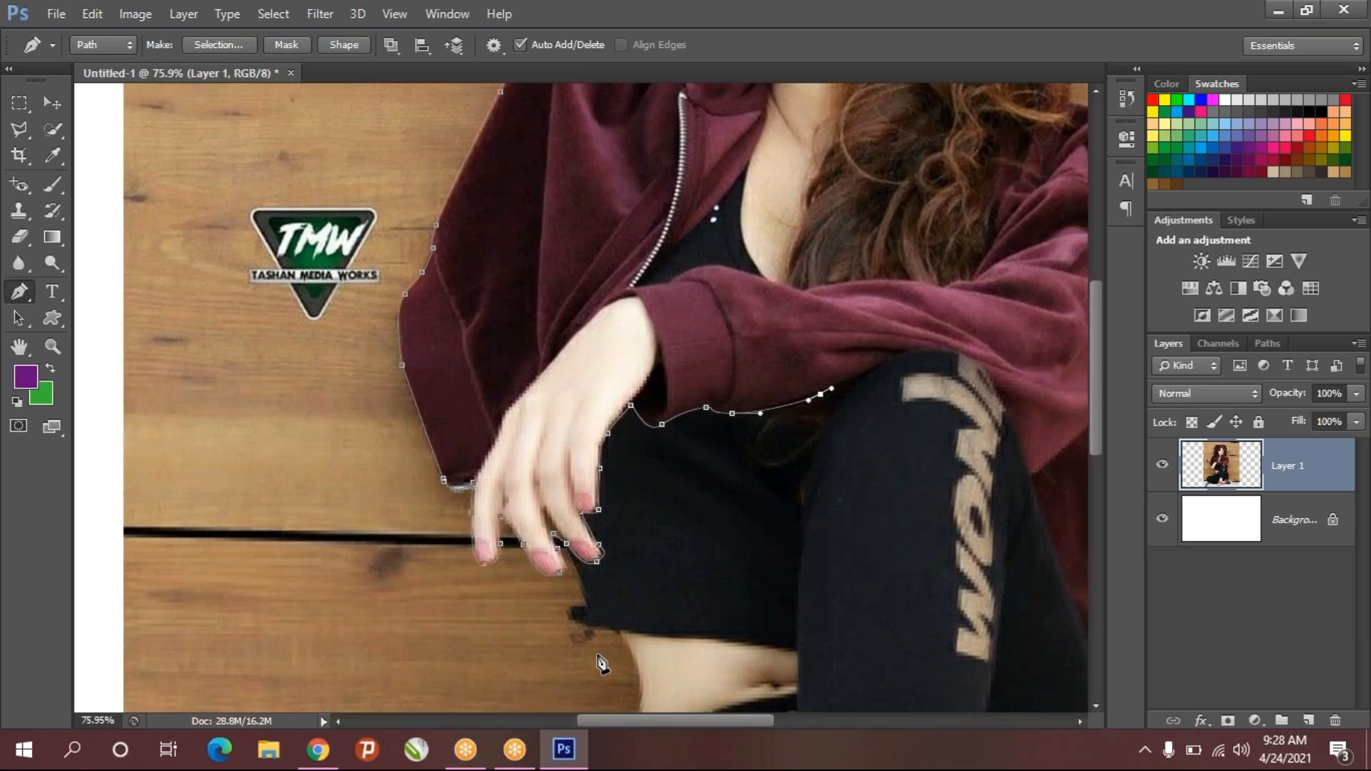
scroll(606, 651, "down", 4)
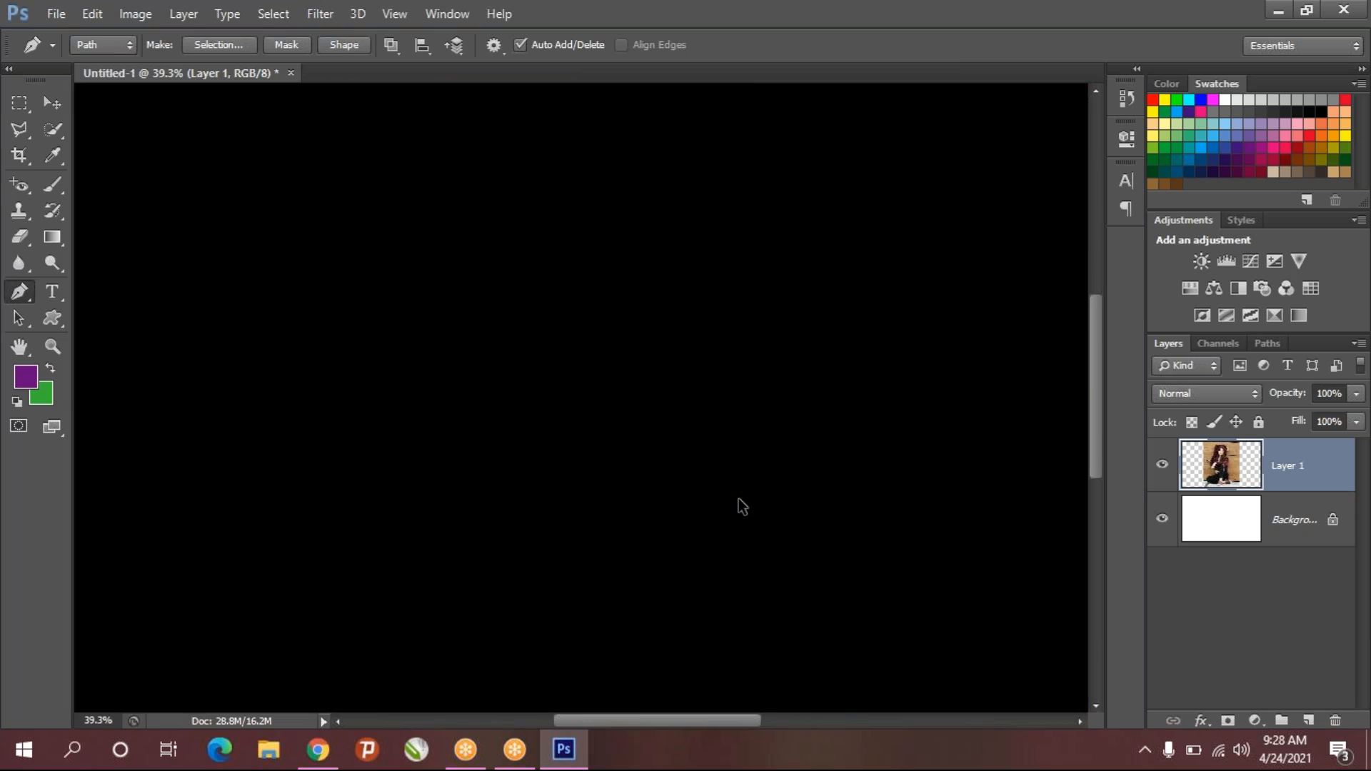
scroll(714, 575, "up", 3)
scroll(714, 575, "up", 3)
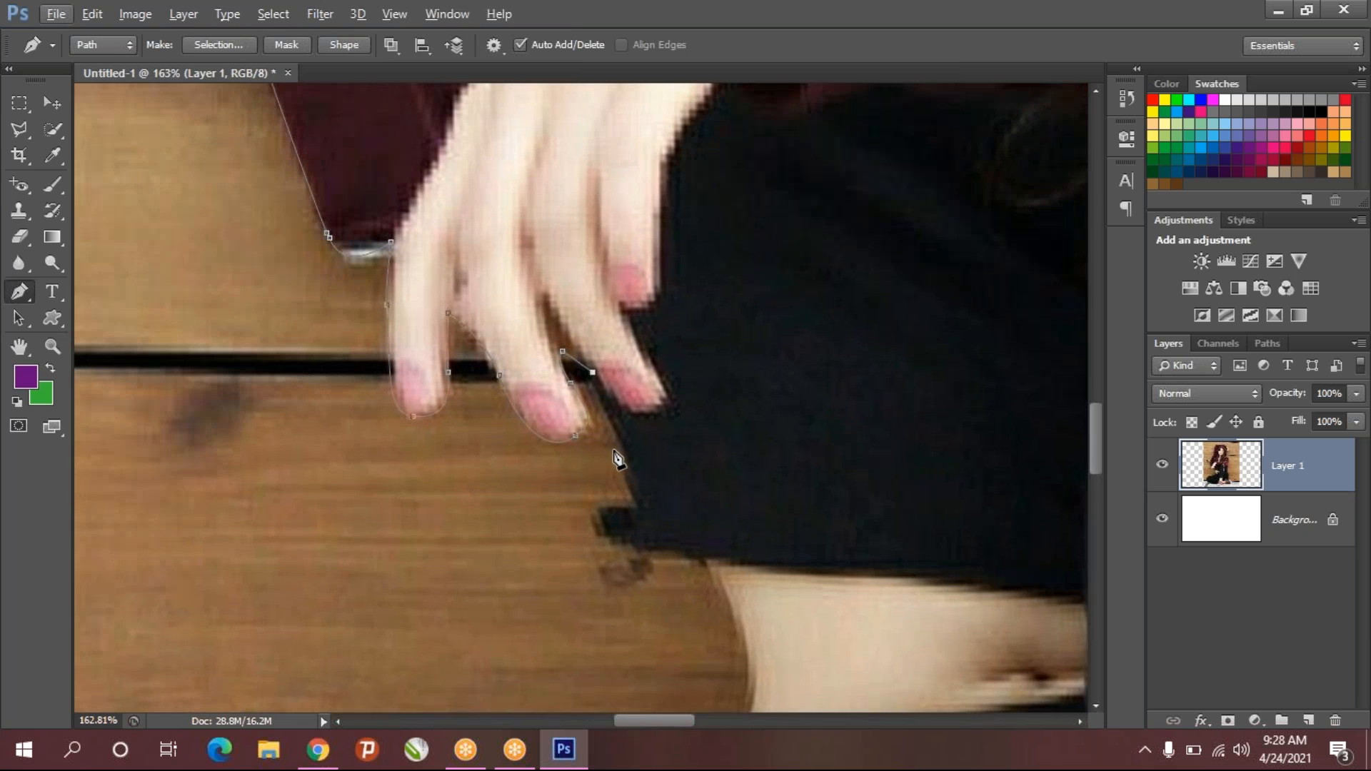
- Trace down the black top's side, around its protruding hem tip and along the bare waist to the waistband
left_click_drag(622, 480, 603, 537)
left_click(702, 561)
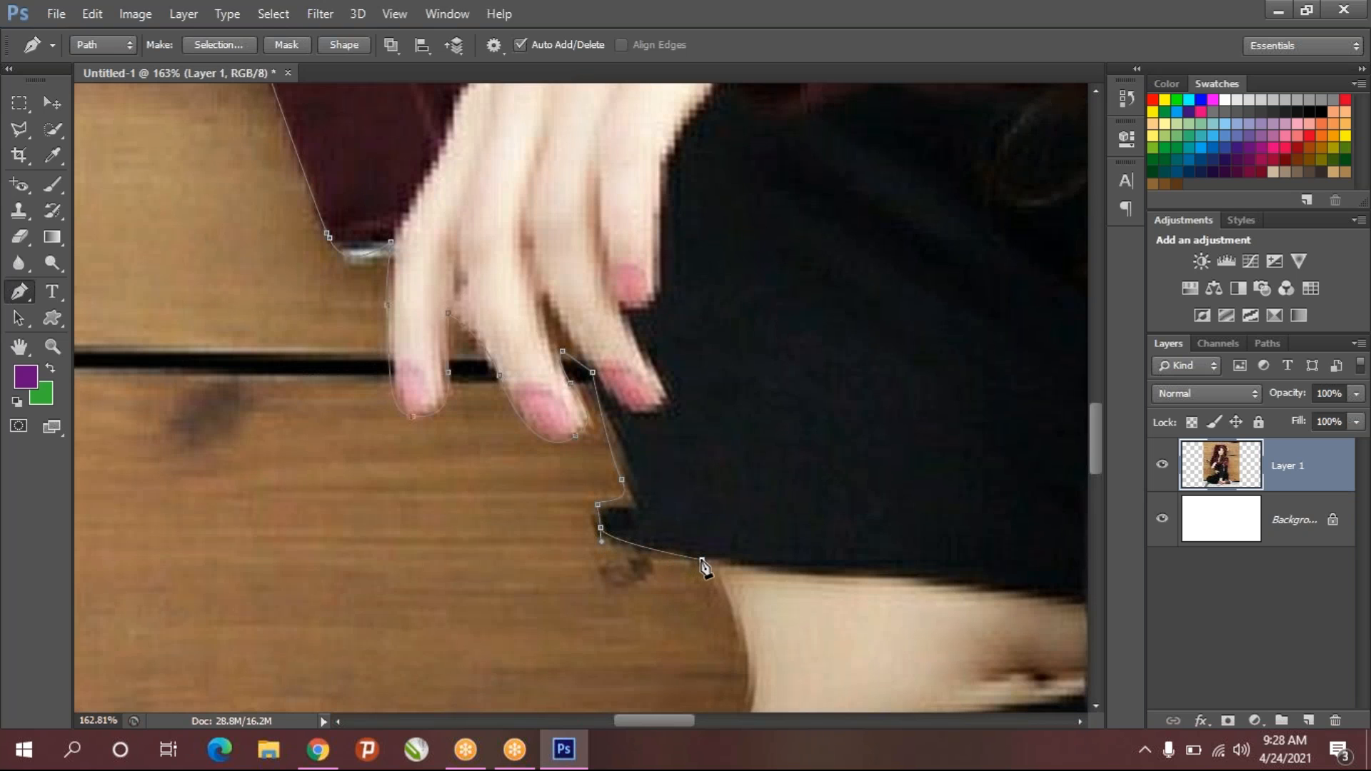
left_click_drag(712, 545, 553, 212)
left_click_drag(582, 300, 591, 347)
left_click_drag(586, 436, 564, 498)
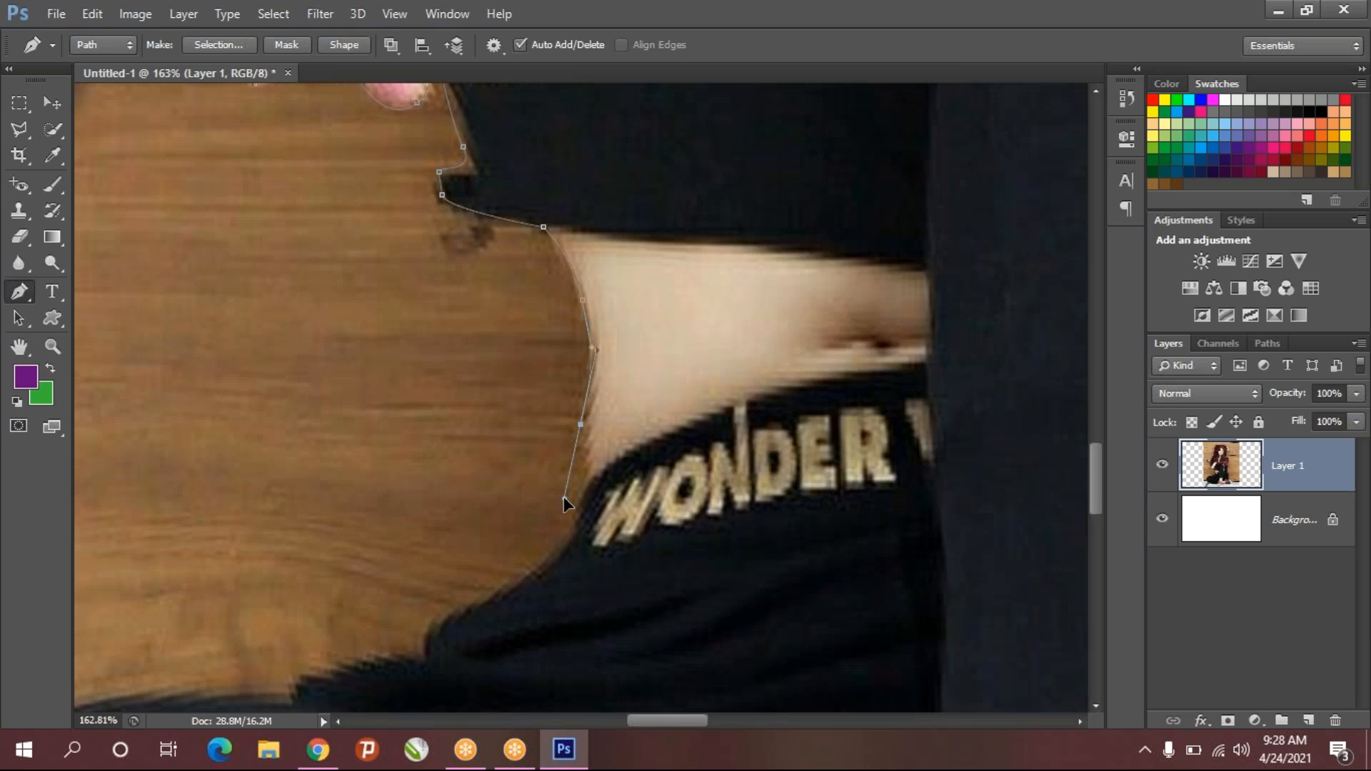
left_click(581, 425, "alt")
left_click(592, 477)
- Trace from the waistband down the hip and around the trouser folds, placing a short corner segment where the thigh begins
left_click_drag(569, 542, 558, 555)
left_click_drag(448, 622, 428, 670)
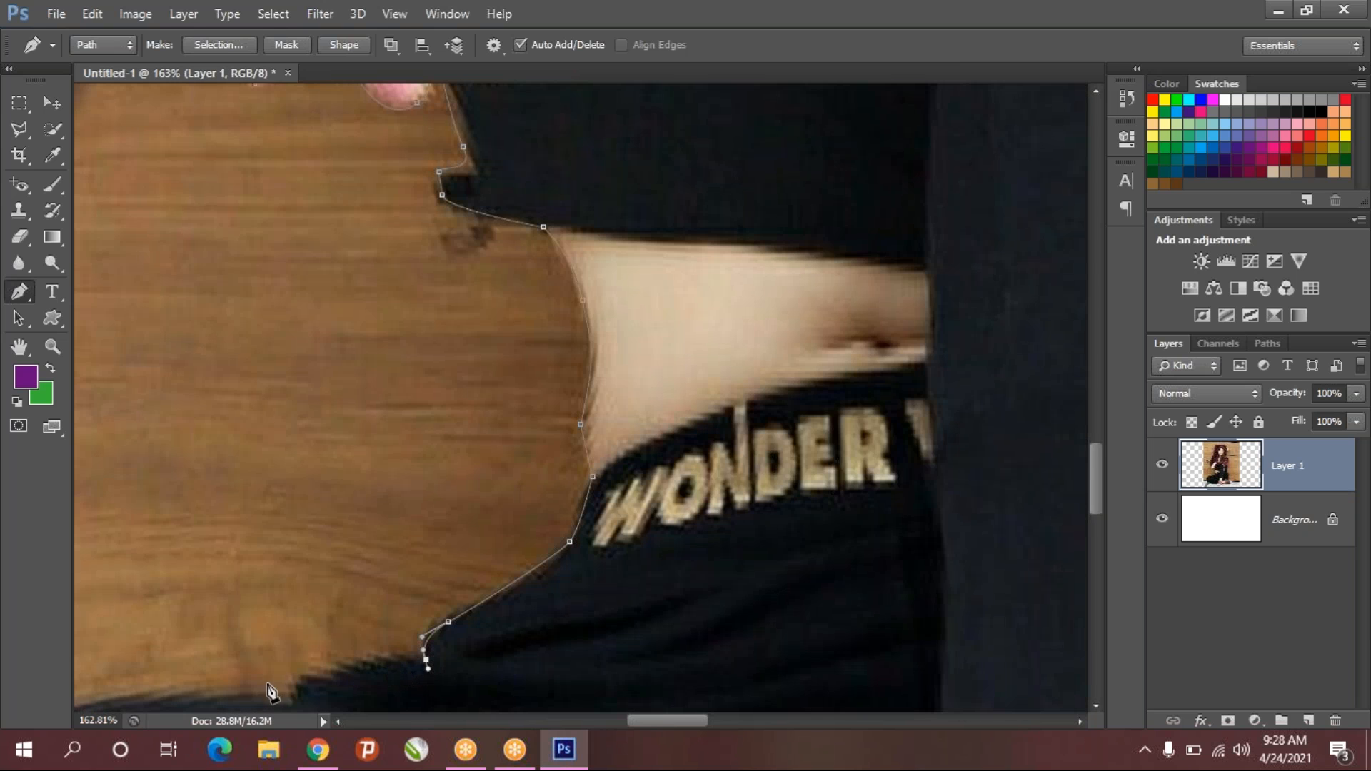
left_click_drag(289, 687, 191, 621)
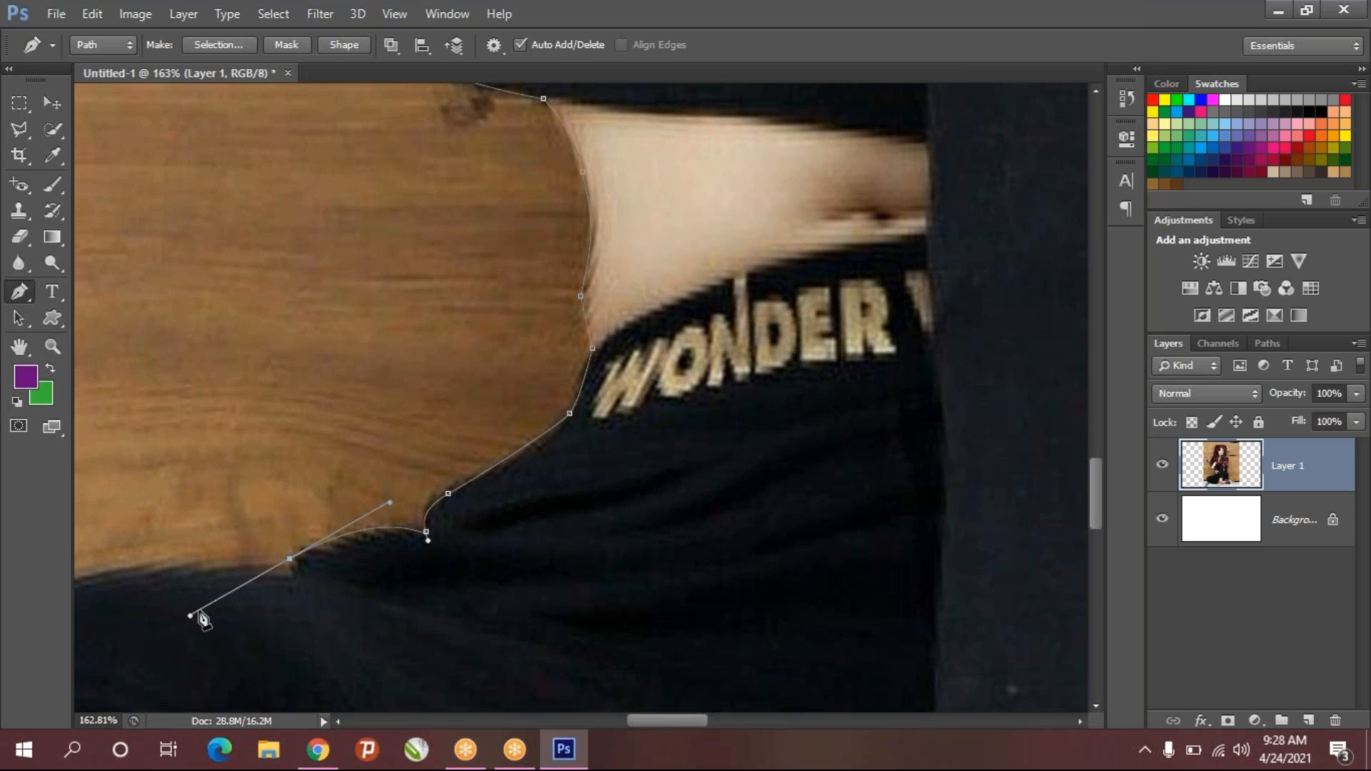
key("super")
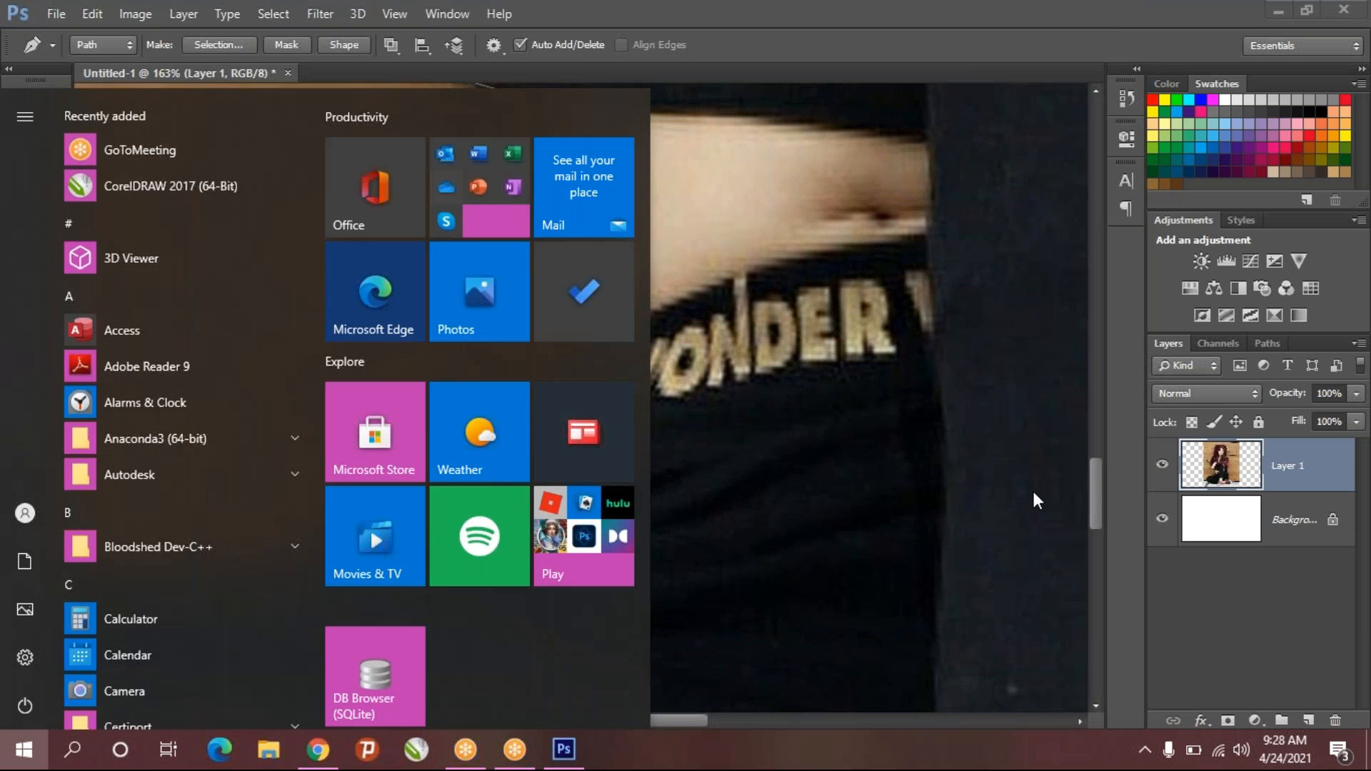
key("super")
left_click(290, 557)
left_click(292, 576)
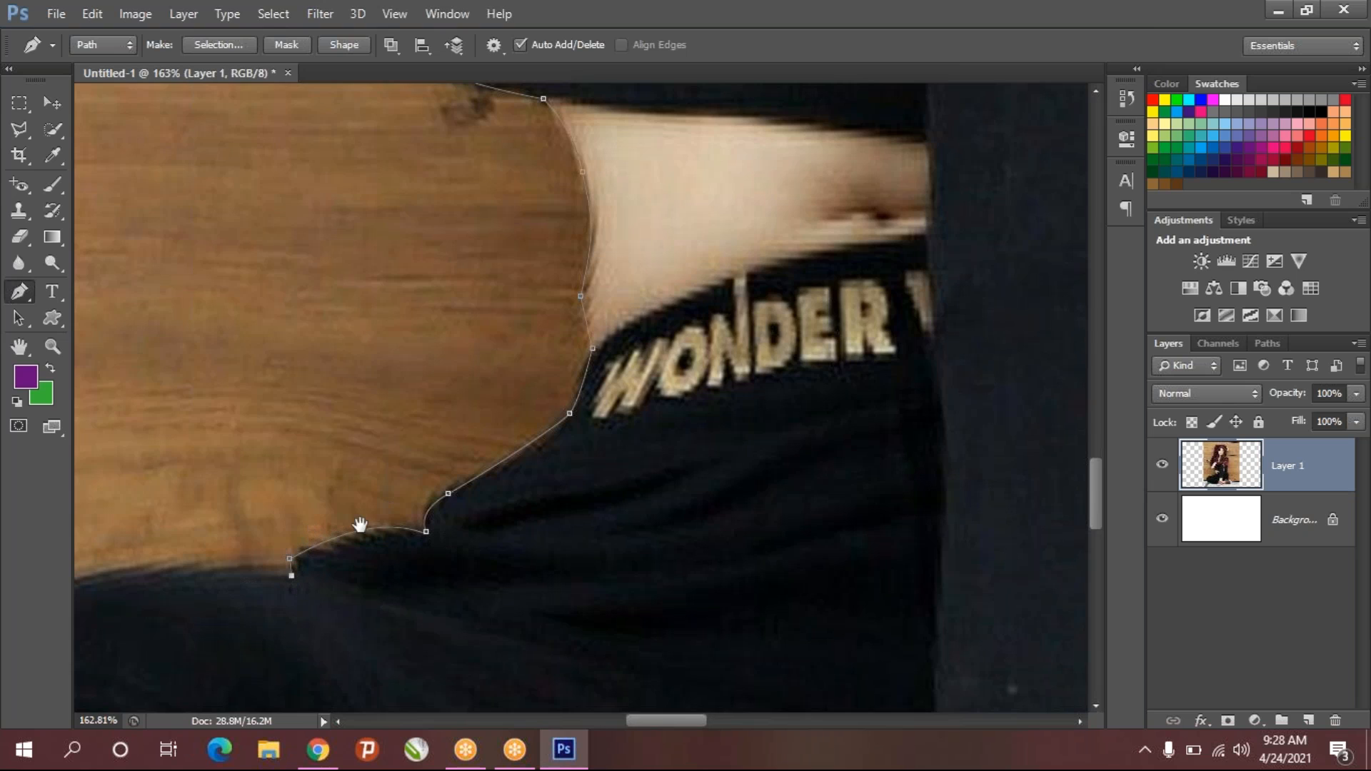
- Trace the upper edge of the folded leg's thigh and curve the path around the outside of the knee
left_click_drag(360, 526, 557, 474)
left_click(312, 528)
left_click_drag(312, 528, 86, 665)
left_click_drag(533, 483, 724, 82)
left_click_drag(407, 392, 491, 545)
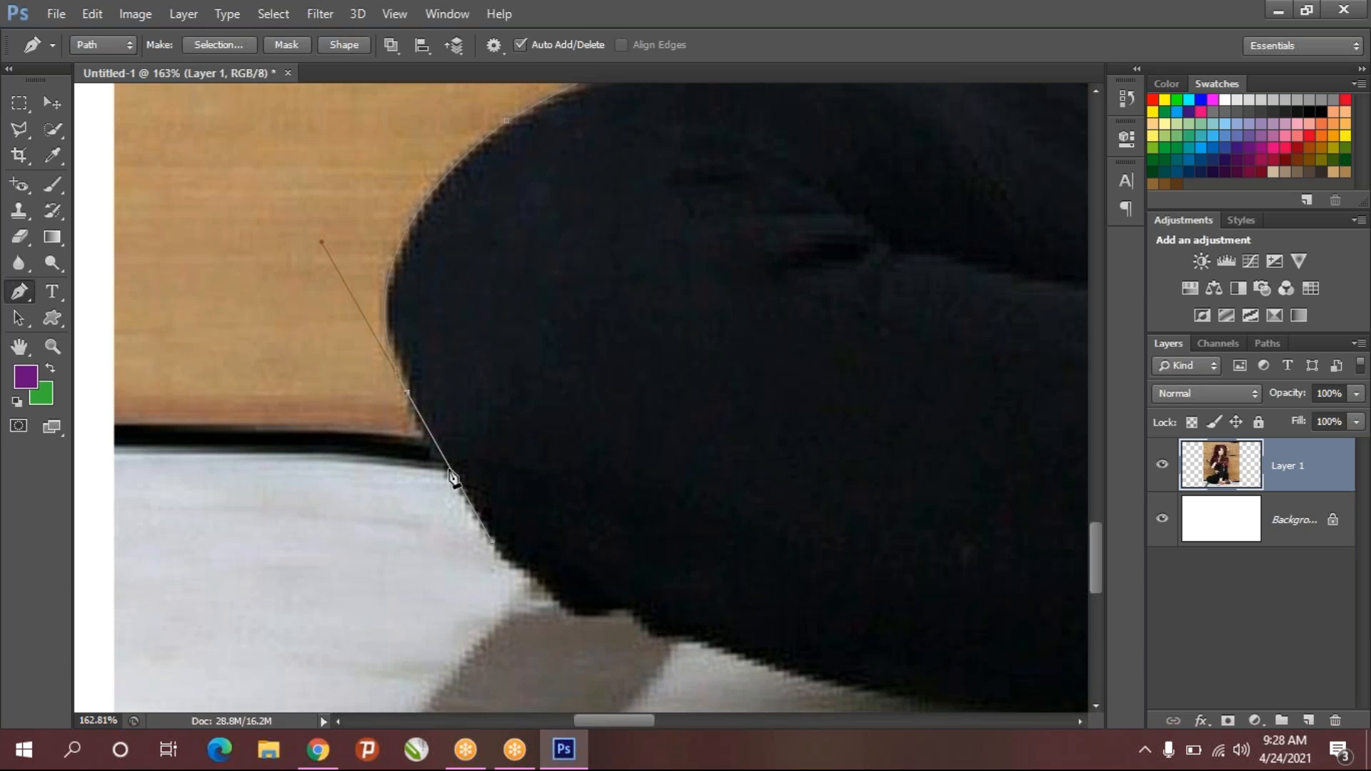
- Trace from the outer knee around the small trouser bump above the grey floor stripe and along the underside of the folded leg
left_click_drag(483, 547, 510, 560)
left_click_drag(612, 559, 361, 361)
left_click(395, 384)
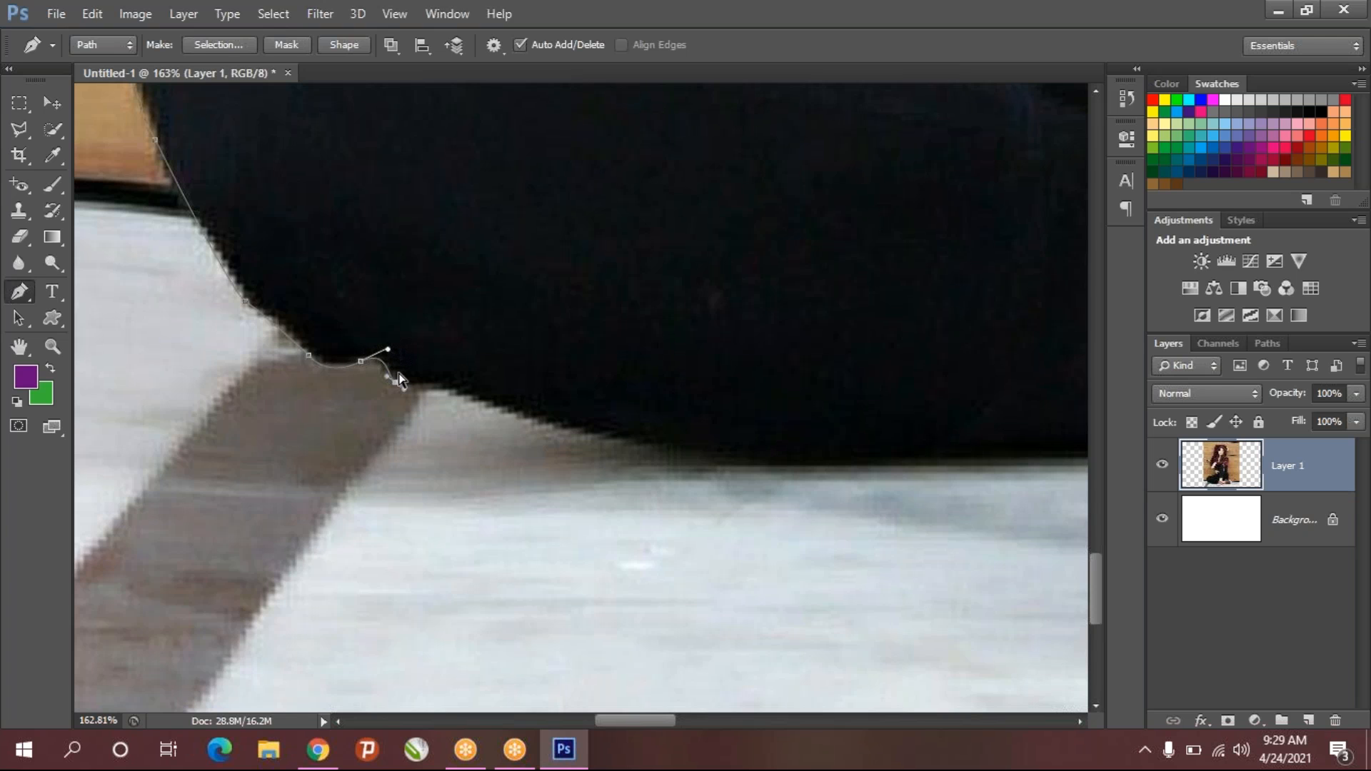
left_click(438, 386)
left_click_drag(685, 452, 761, 467)
left_click_drag(878, 456, 912, 454)
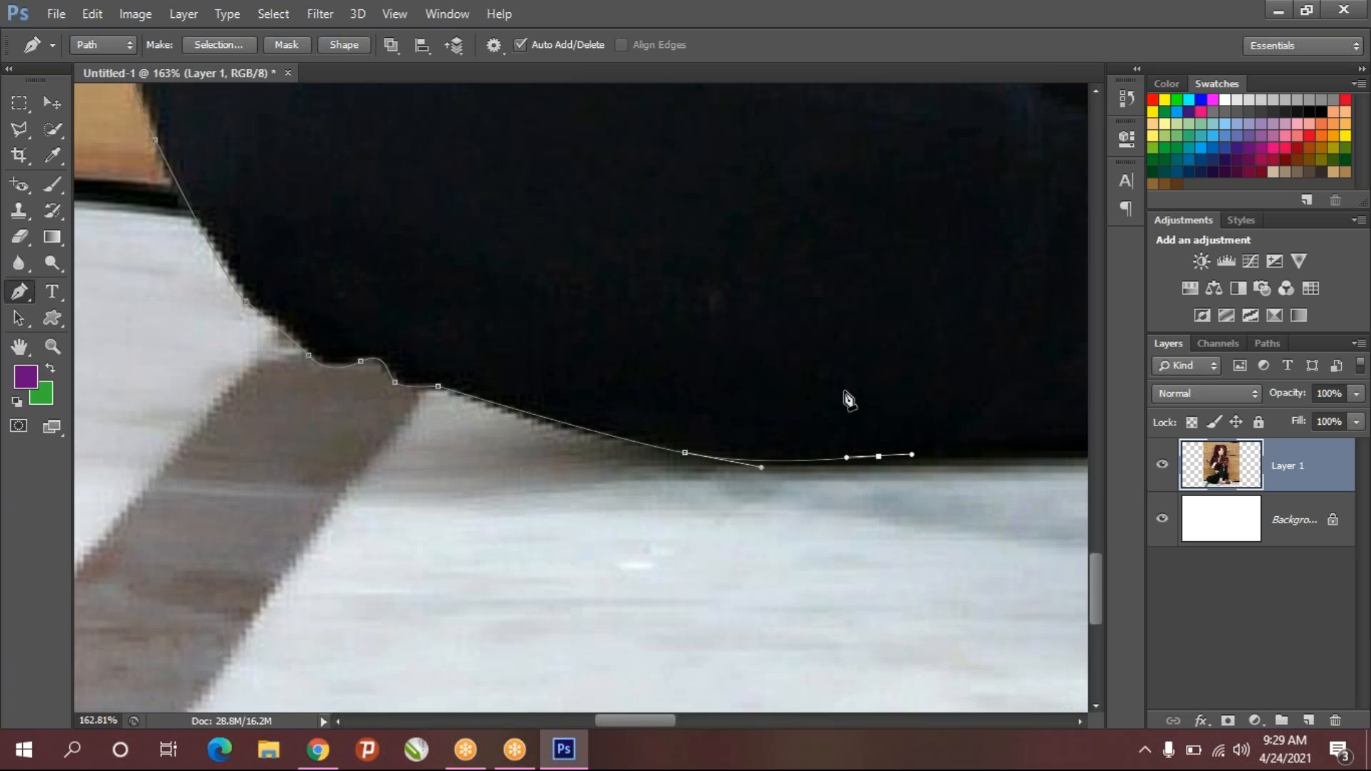
- Extend the path to the front shoe and trace down its side, around the white sole and up to the floor line behind it
scroll(700, 374, "right", 10)
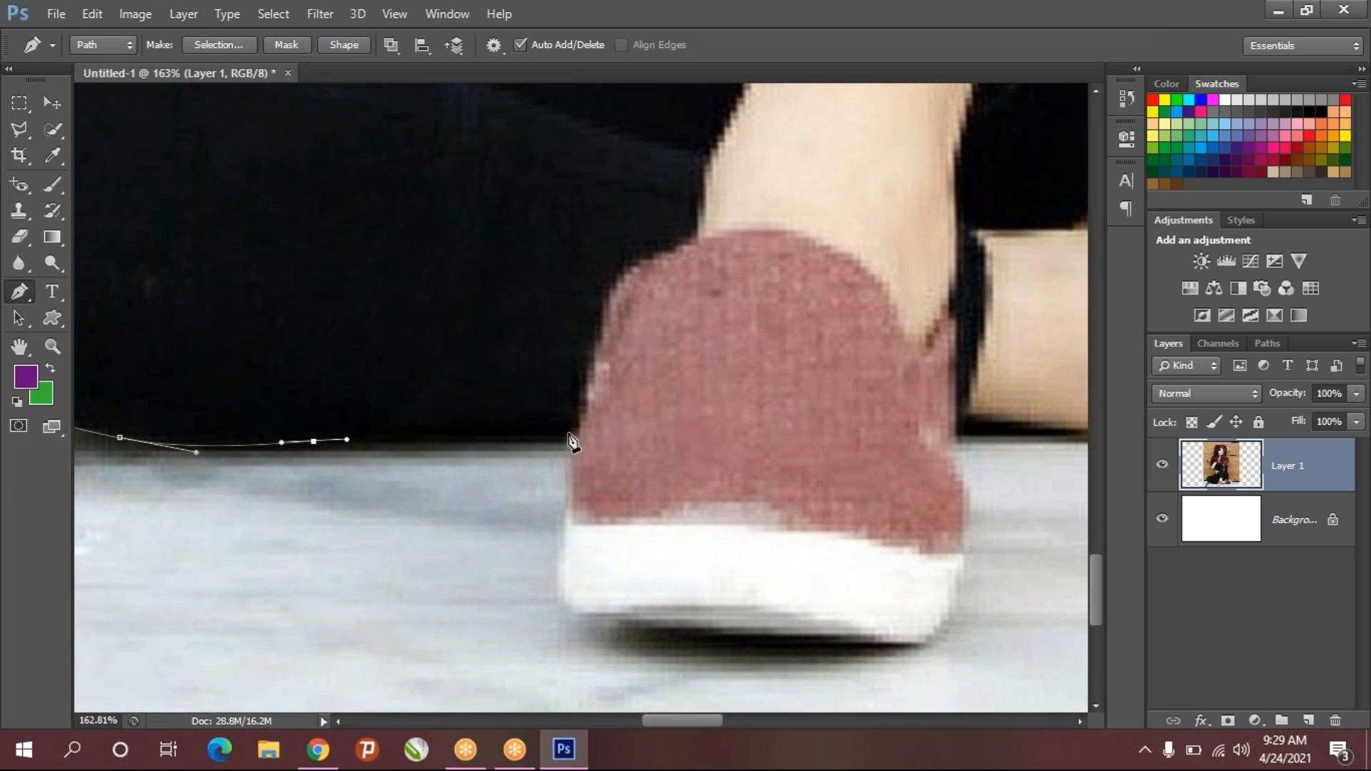
left_click_drag(568, 436, 558, 532)
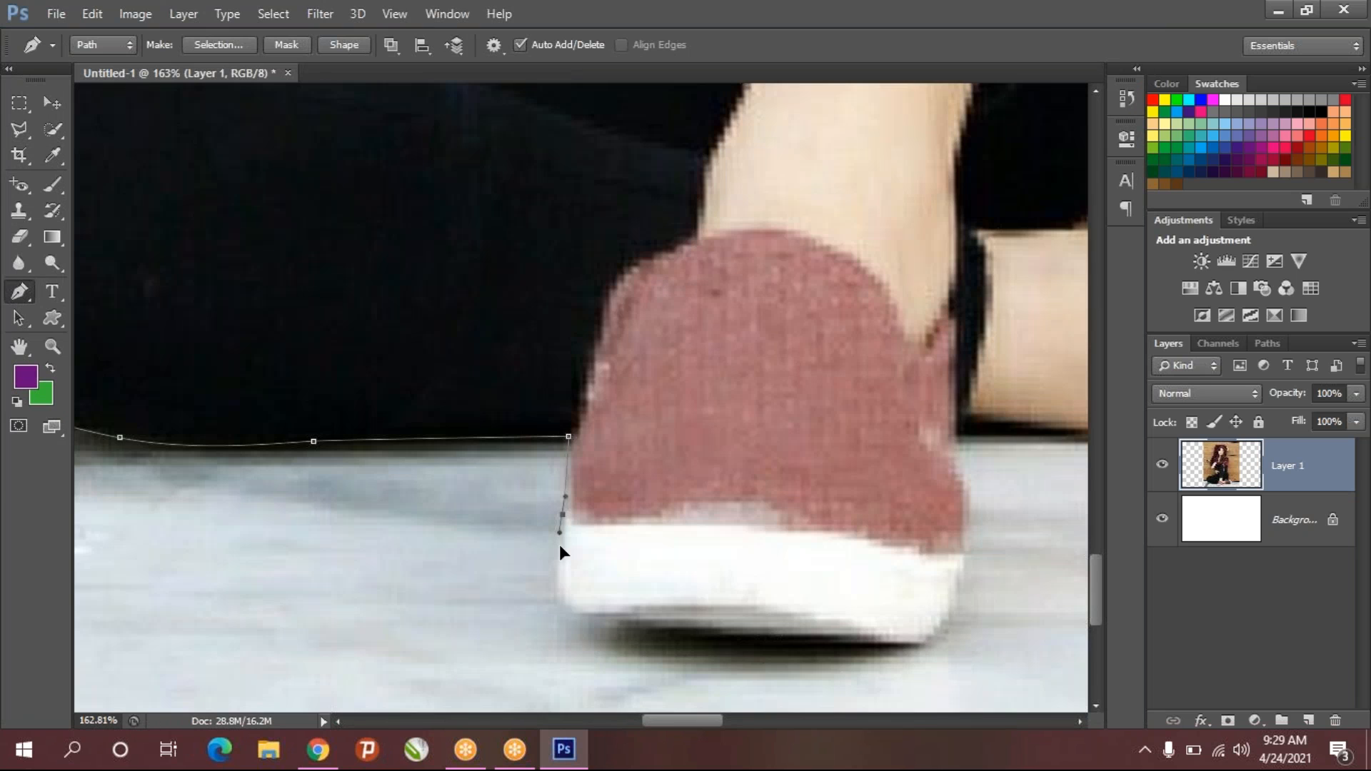
left_click_drag(568, 613, 597, 620)
left_click_drag(797, 648, 928, 654)
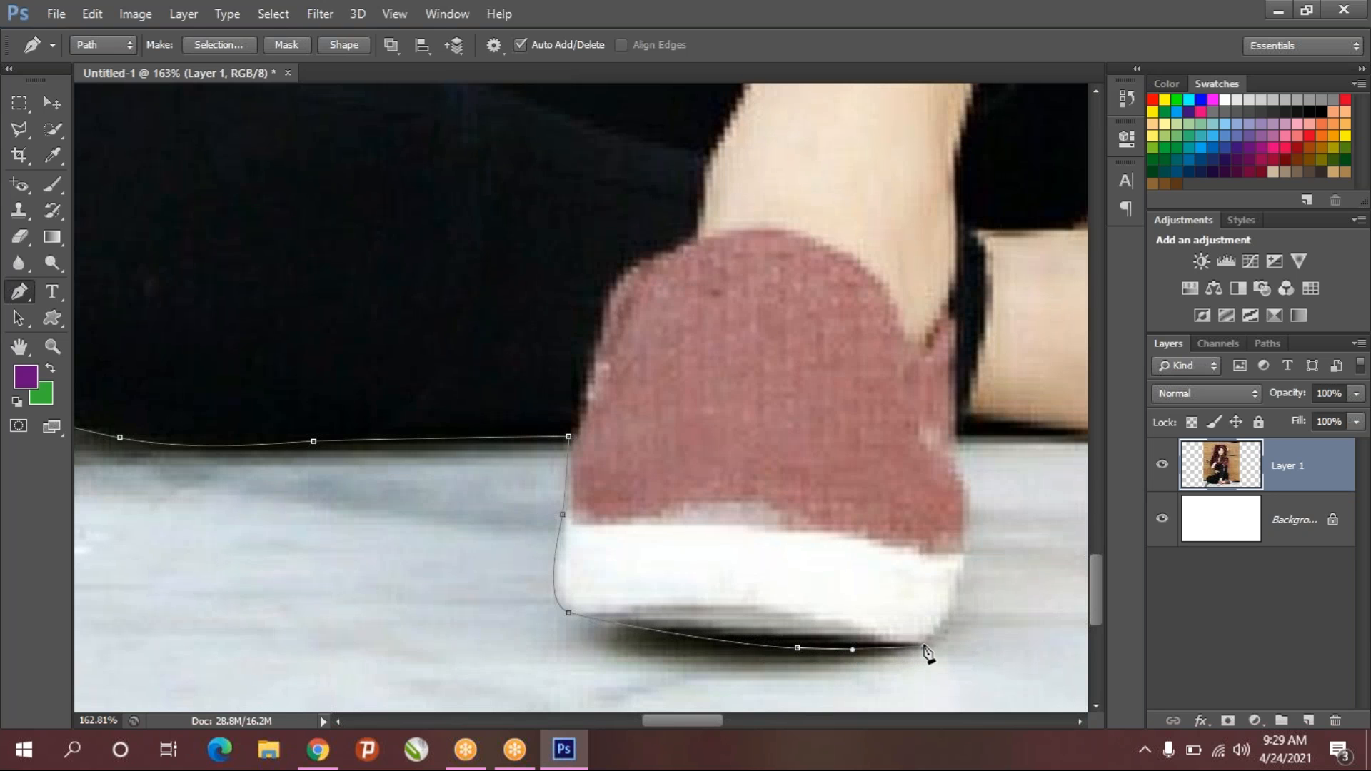
left_click(968, 554)
left_click_drag(959, 529, 965, 492)
left_click(961, 468)
left_click(956, 428)
left_click(999, 428)
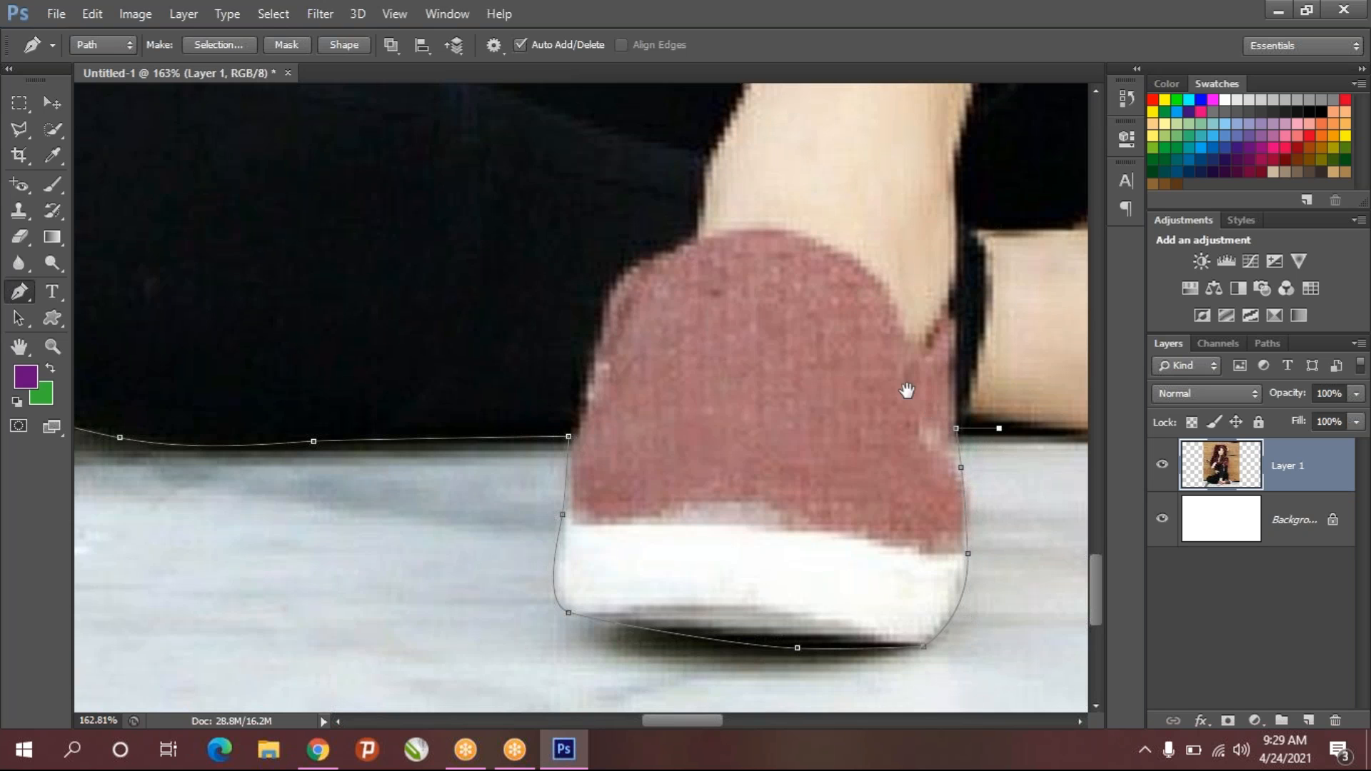
- Curve the path beneath the bare ankle and adjust the anchor and its handle to follow the skin's lower edge
scroll(689, 388, "right", 5)
left_click_drag(746, 448, 932, 434)
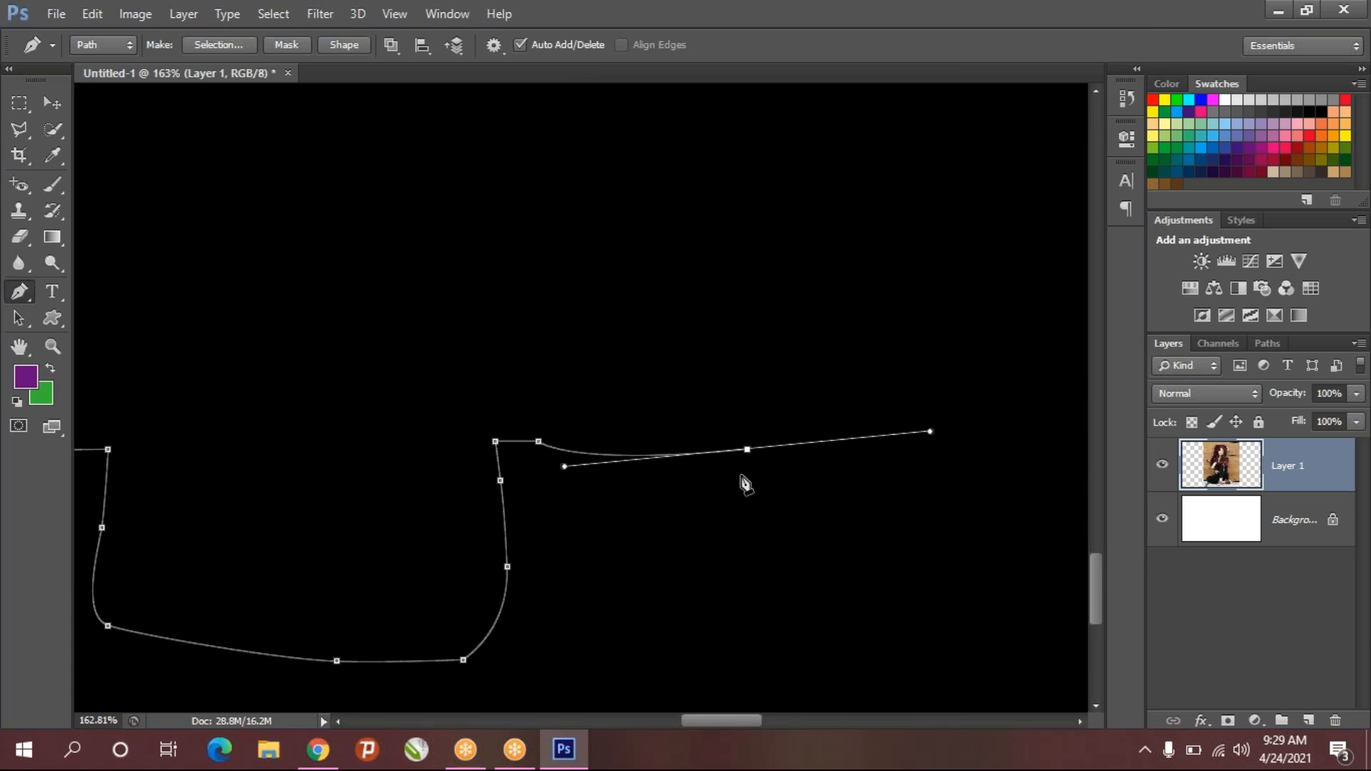
left_click_drag(748, 449, 747, 458)
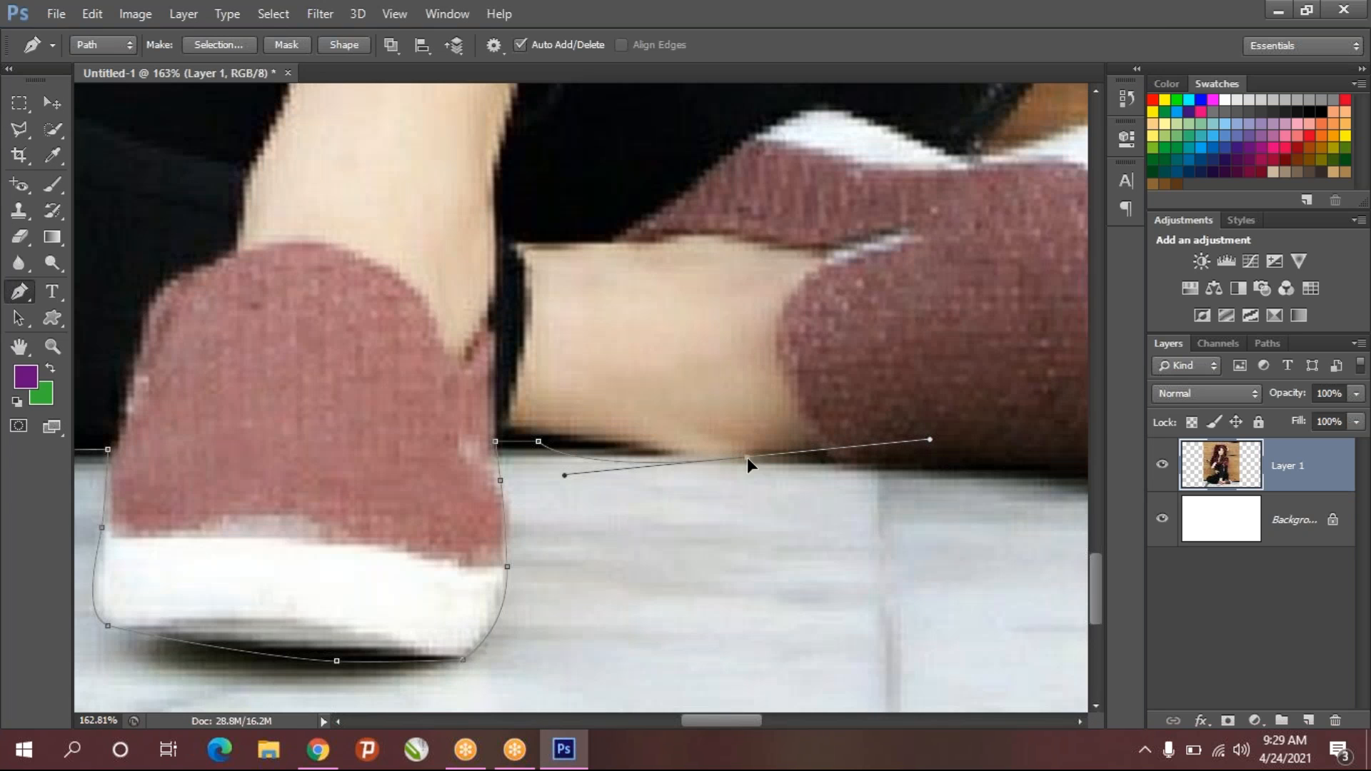
left_click_drag(564, 475, 581, 449)
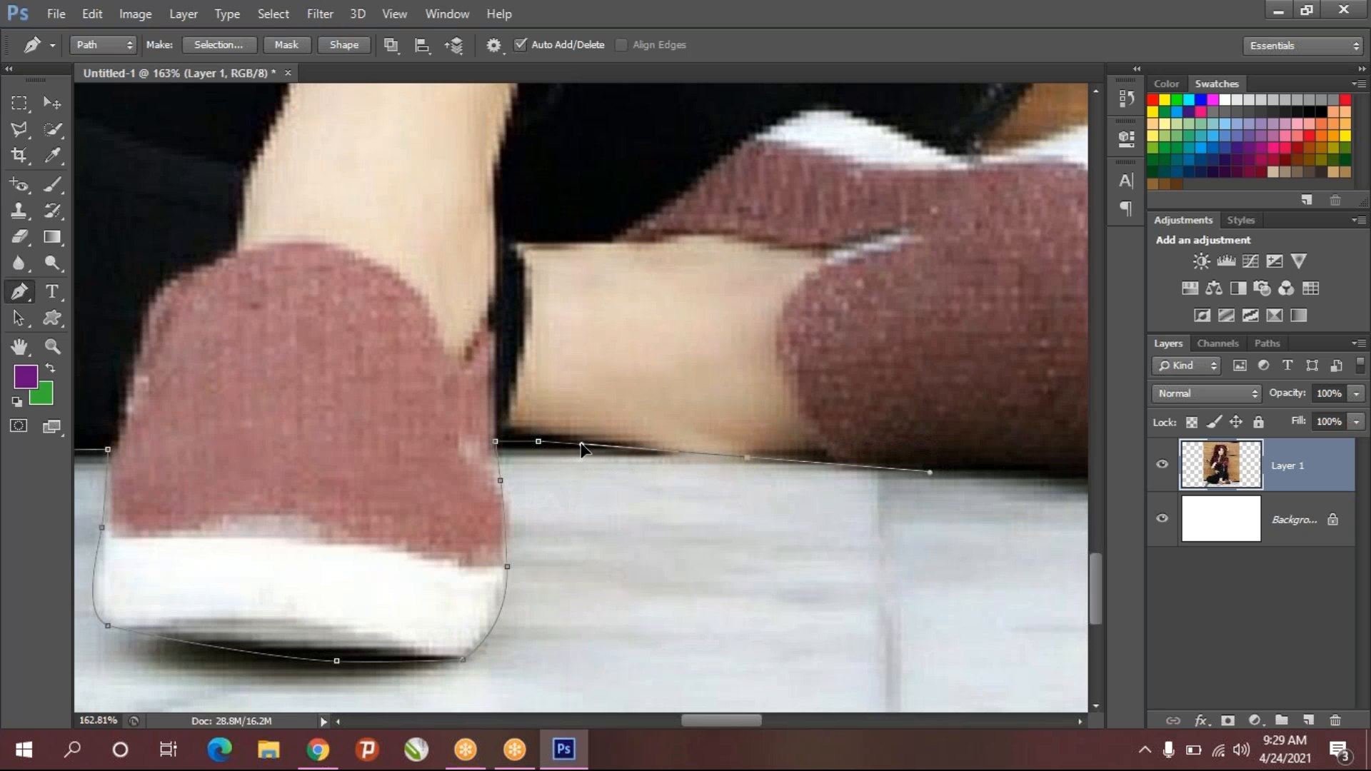
scroll(545, 465, "right", 5)
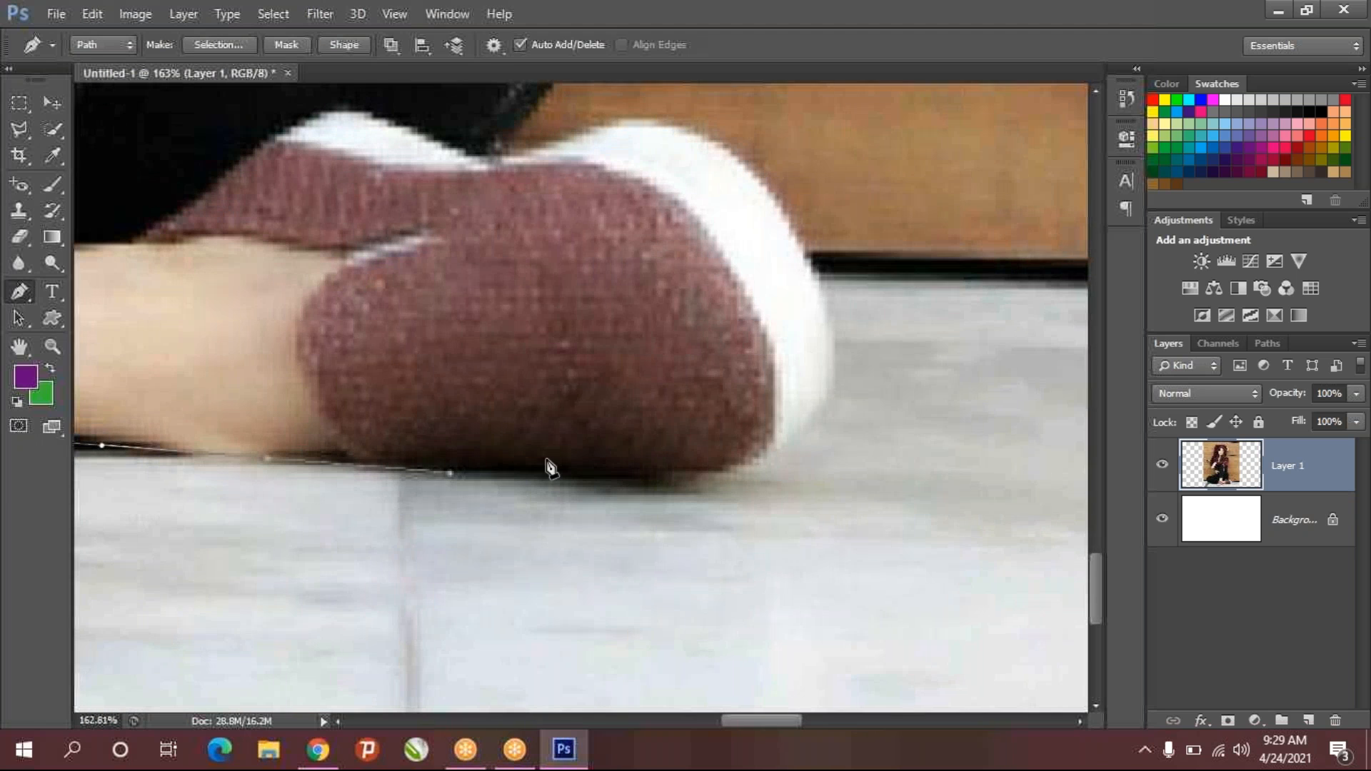
- Trace under the second shoe and around its white sole to the notch where it meets the black trouser leg
left_click_drag(709, 473, 747, 467)
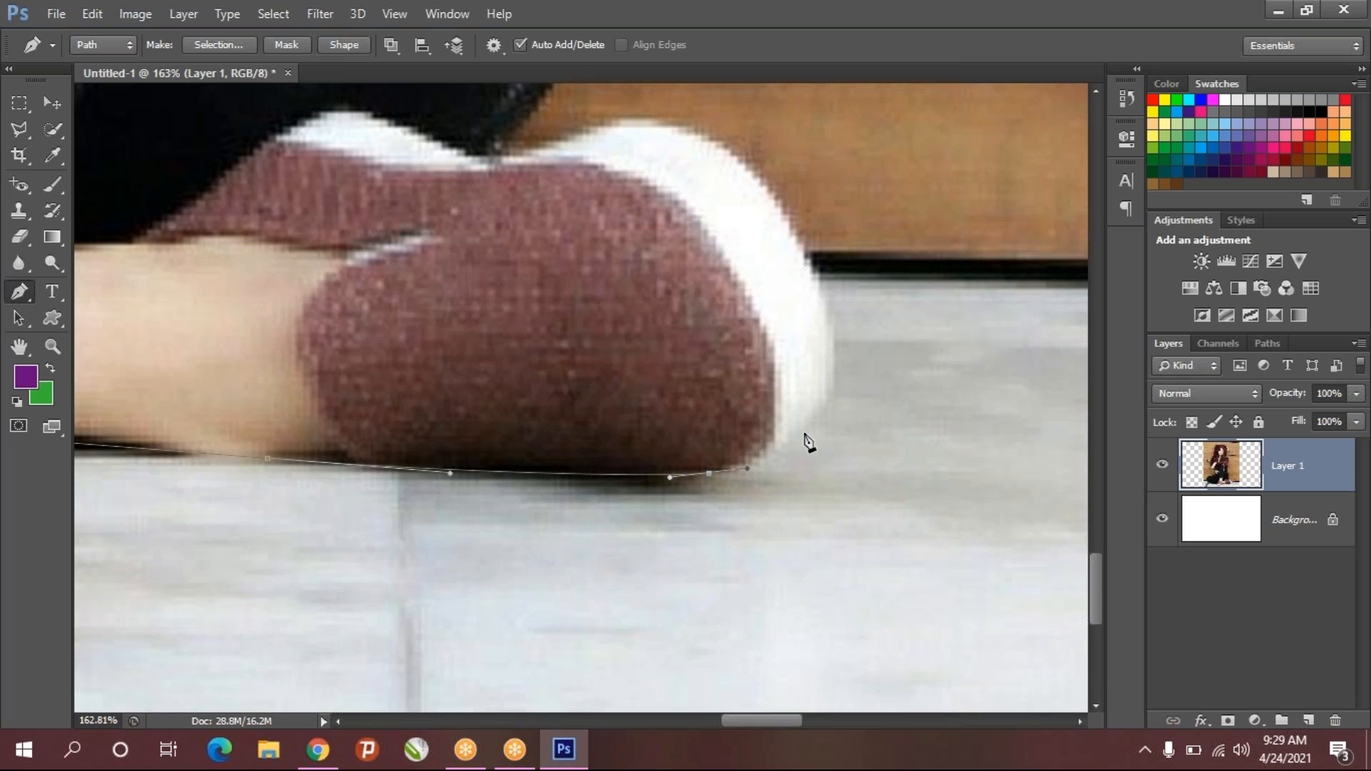
left_click_drag(822, 398, 838, 355)
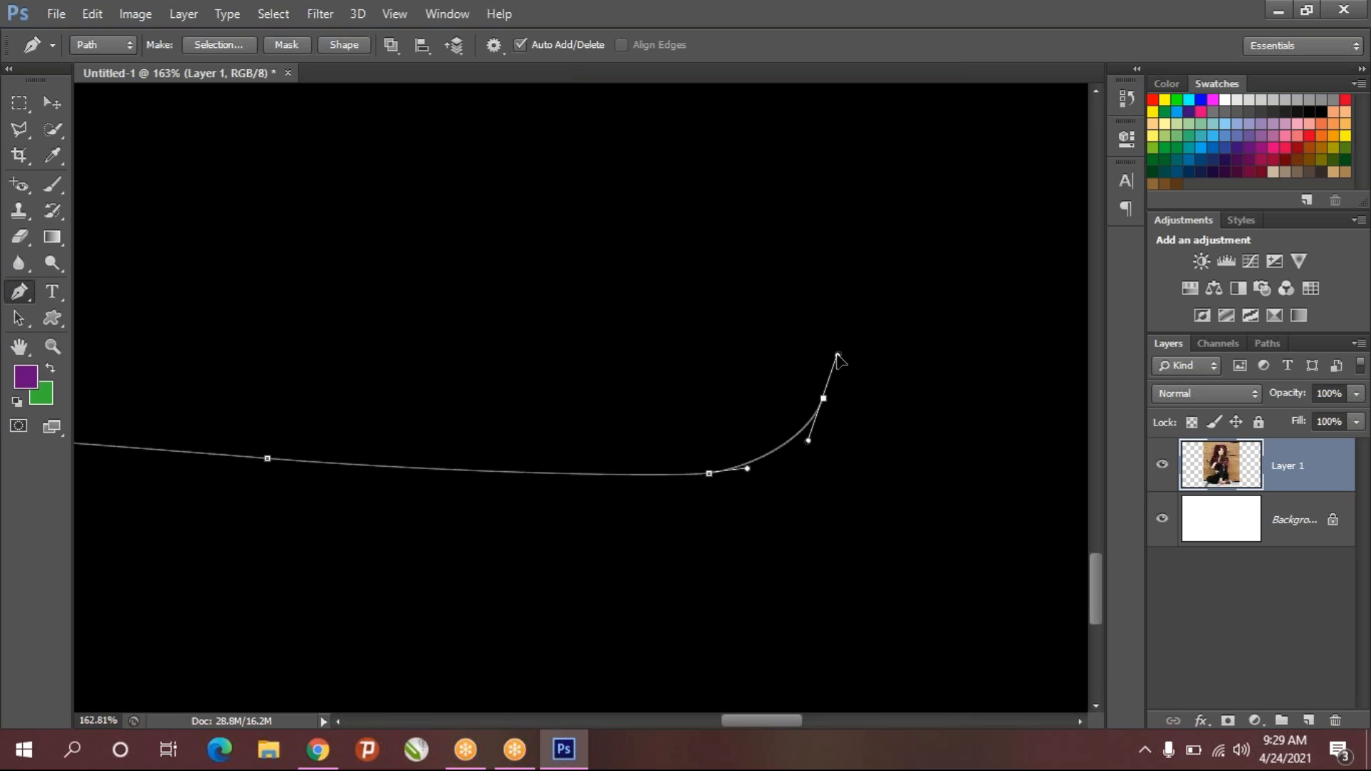
key("ctrl+z")
key("space")
left_click_drag(771, 441, 430, 522)
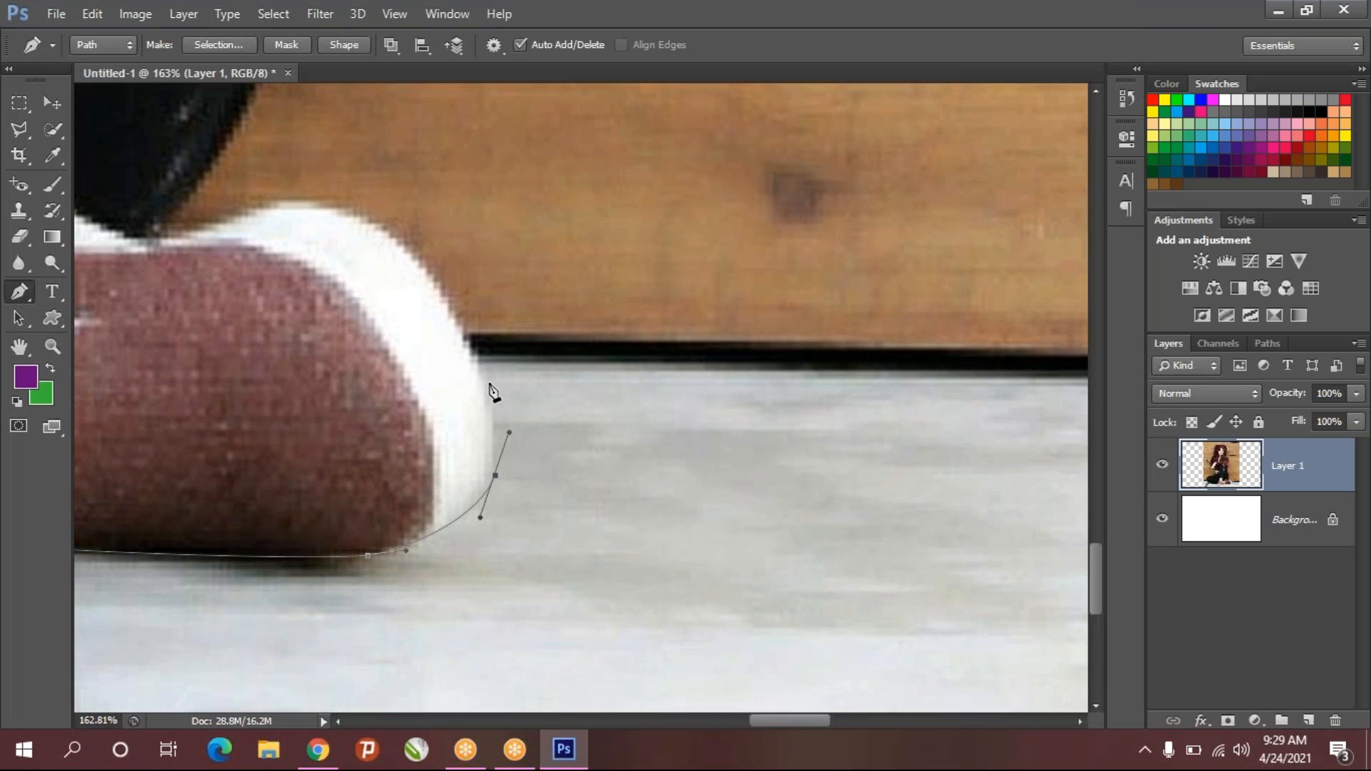
left_click(465, 334)
left_click_drag(265, 203, 120, 223)
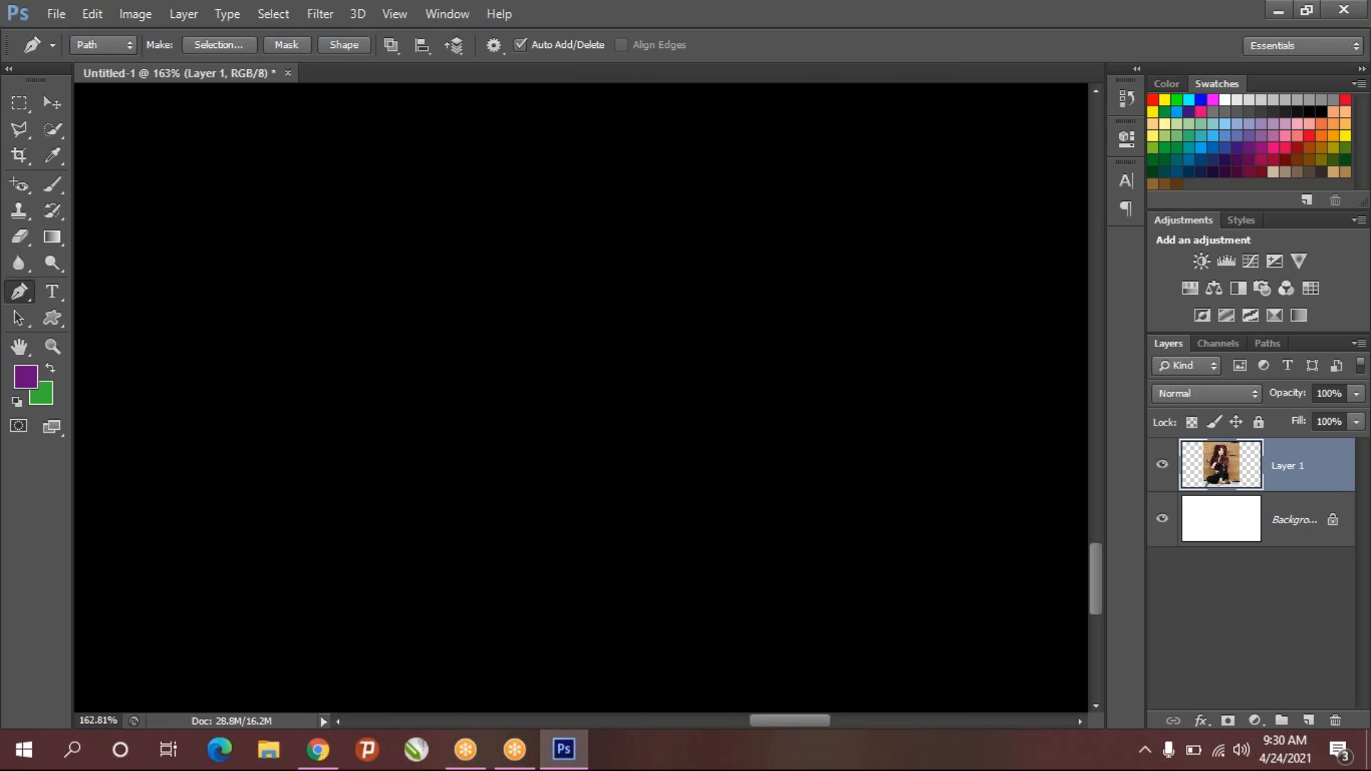
key("alt")
scroll(268, 215, "up", 1)
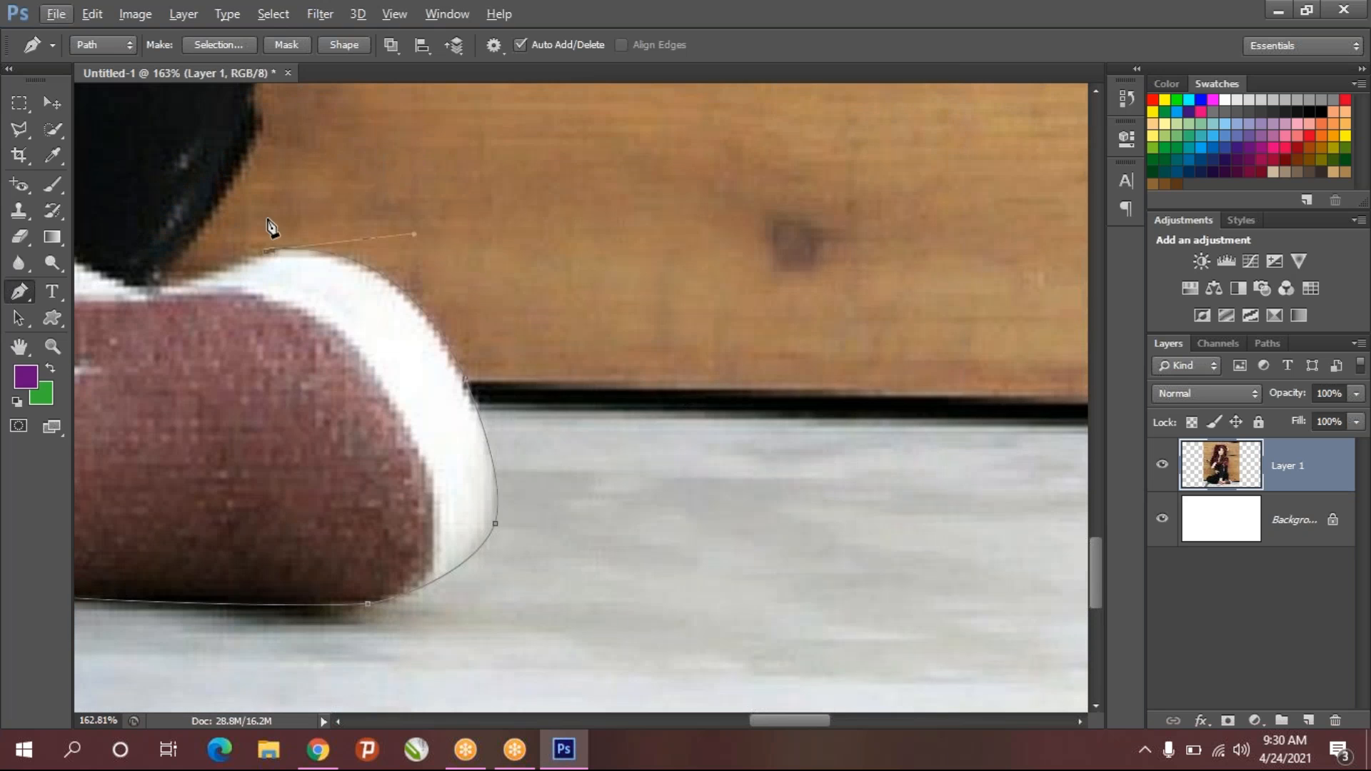
key("alt")
left_click(153, 281)
- Trace up the black garment's outer edge and around its rounded corner, ending in a corner anchor below the maroon cloth's tip
left_click_drag(308, 183, 454, 540)
left_click_drag(402, 477, 400, 464)
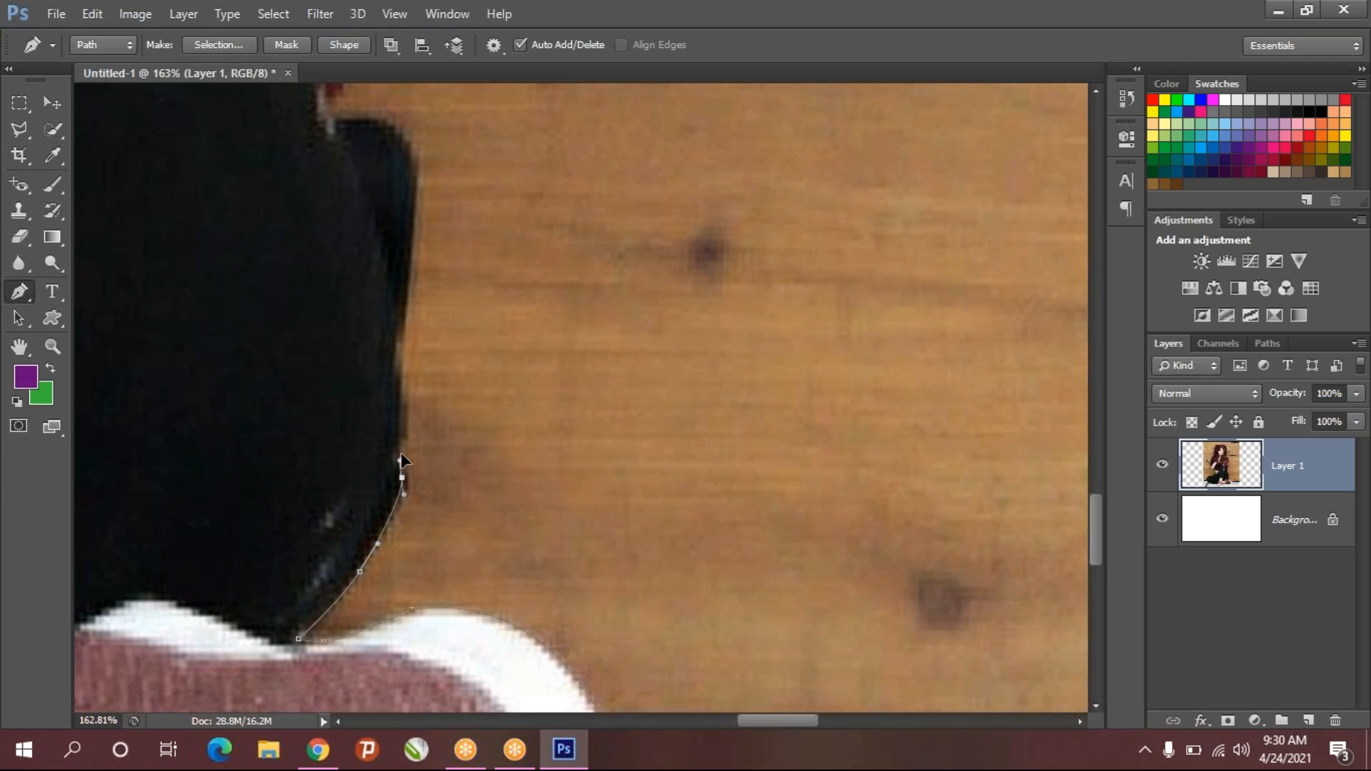
left_click_drag(395, 352, 404, 309)
left_click_drag(420, 187, 413, 151)
left_click_drag(490, 233, 590, 627)
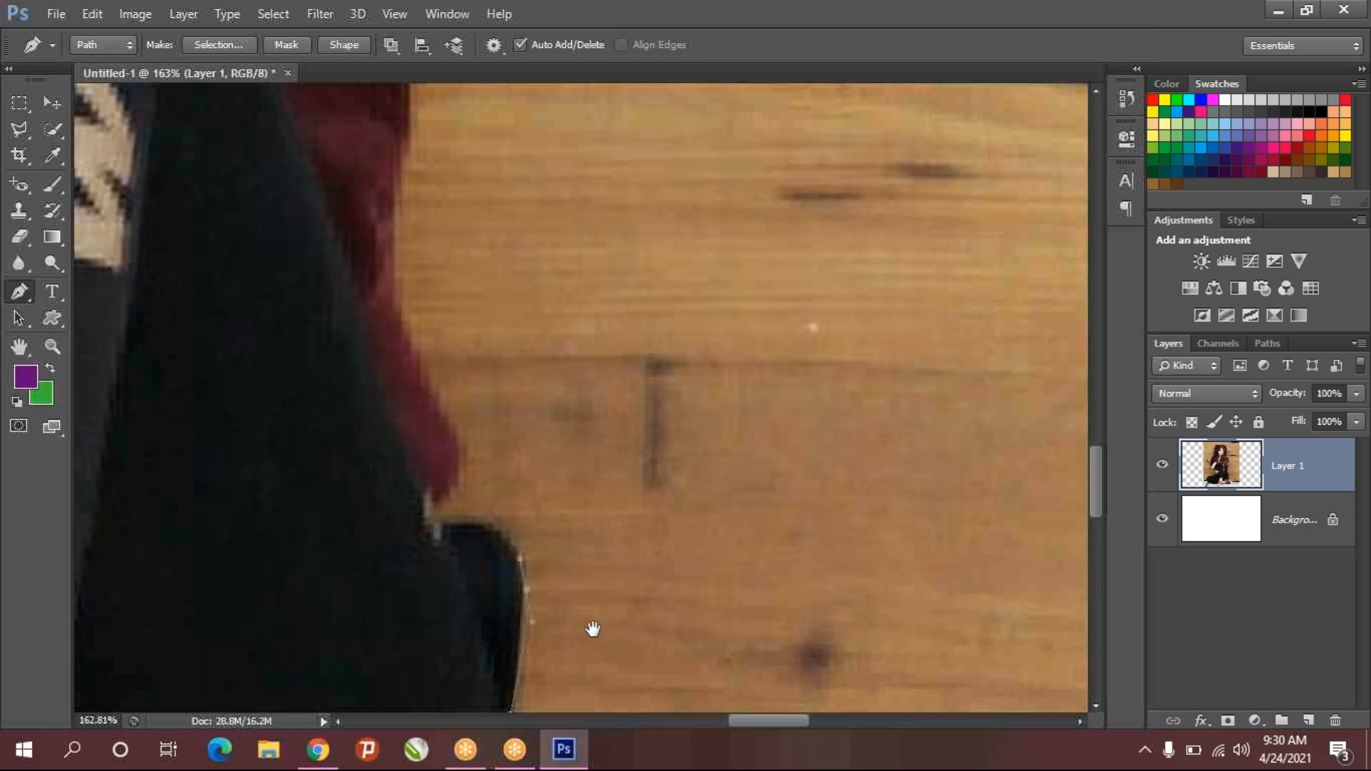
left_click_drag(434, 522, 336, 519)
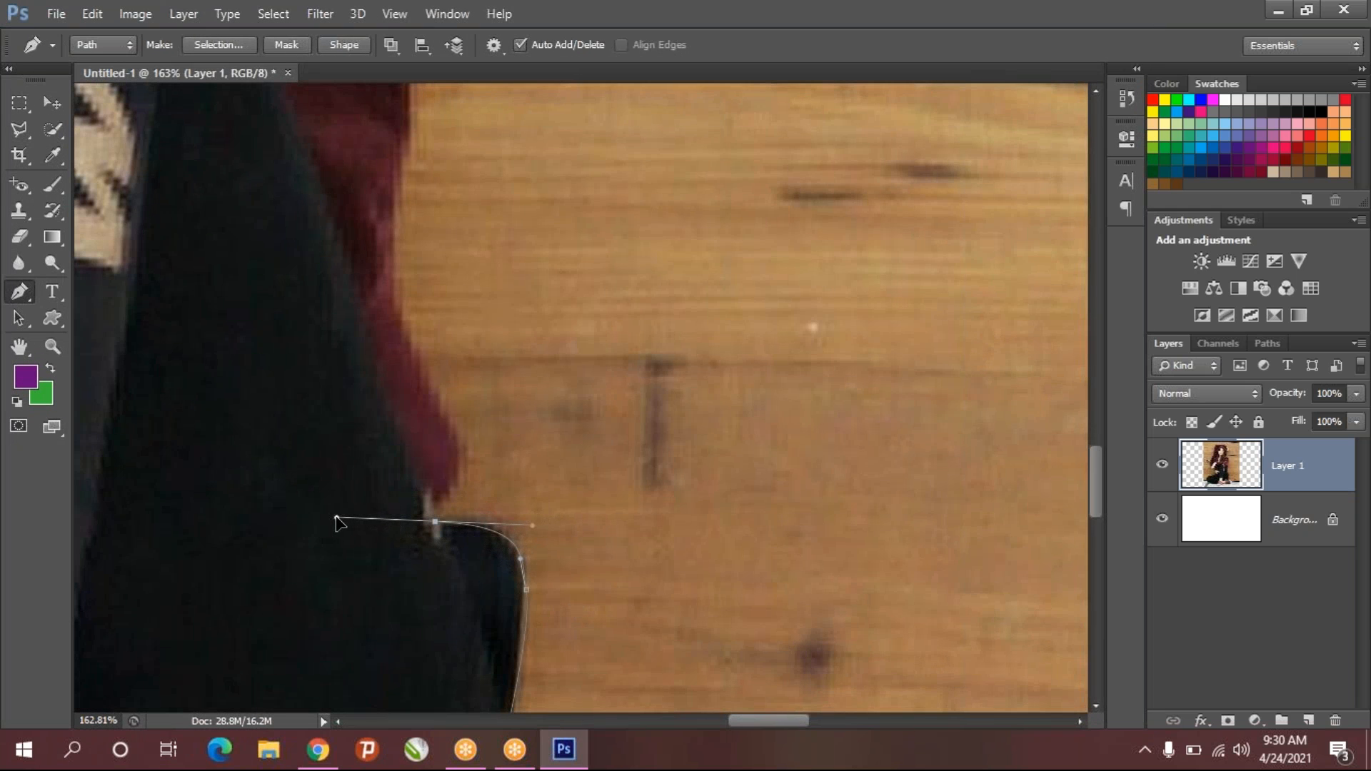
left_click(435, 522)
- Trace around the maroon cloth's tip and up its outer edge to the underside of the sleeve
left_click_drag(458, 454, 505, 636)
left_click_drag(400, 502, 400, 464)
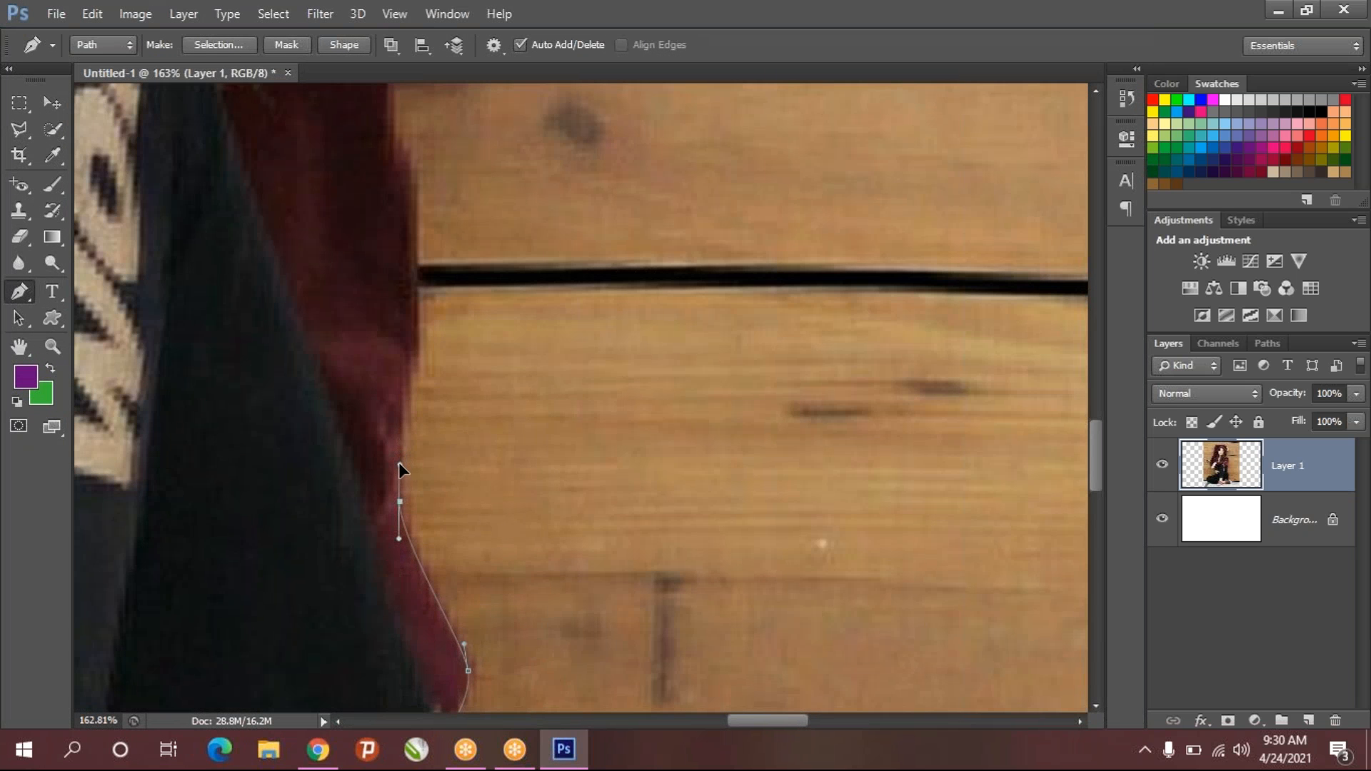
left_click_drag(417, 360, 513, 636)
mouse_move(469, 490)
left_mouse_down()
mouse_move(476, 502)
mouse_move(456, 453)
mouse_move(459, 469)
left_mouse_up()
left_click_drag(451, 394, 447, 671)
mouse_move(460, 565)
left_mouse_down()
mouse_move(462, 530)
mouse_move(472, 583)
left_mouse_up()
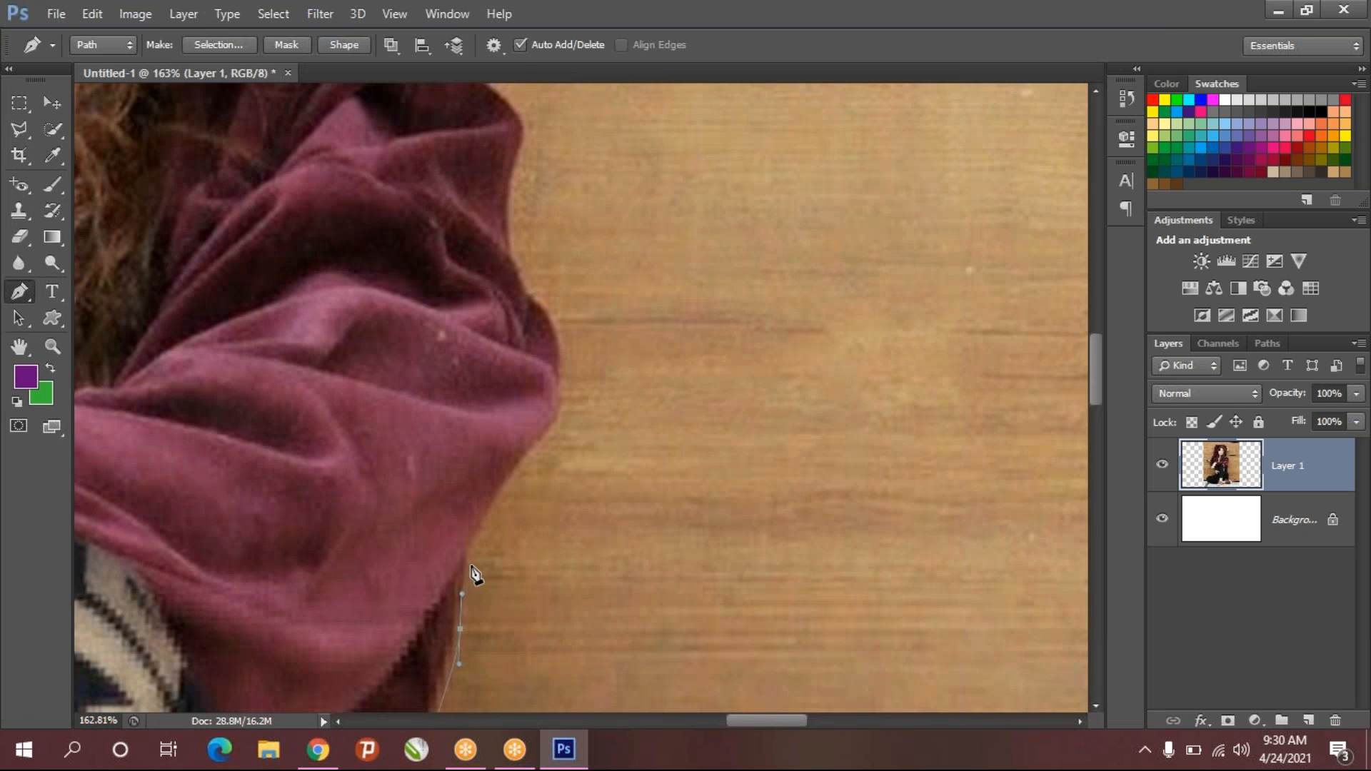
- Trace around the elbow and the bulging folds of the maroon sleeve, adjusting the anchor on the upper fold
left_click_drag(484, 509, 531, 454)
left_click_drag(635, 456, 522, 669)
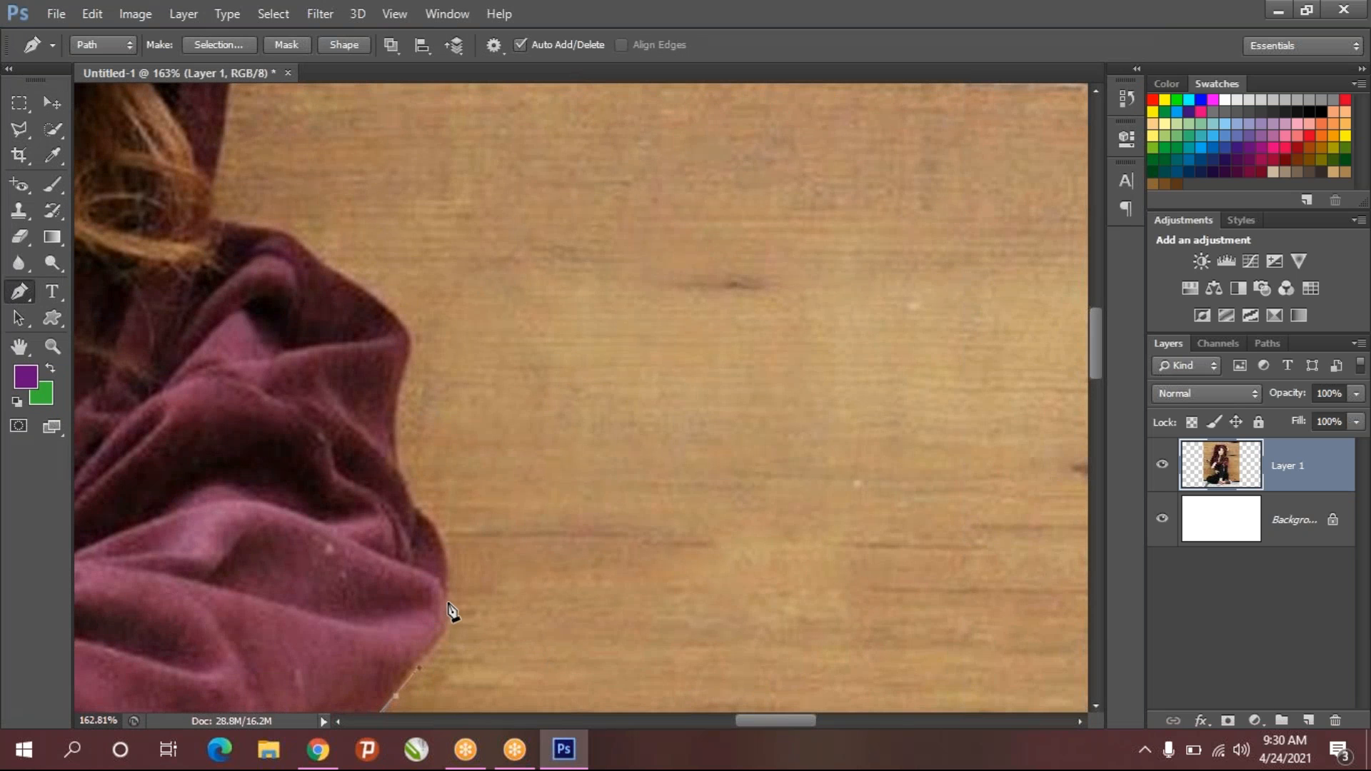
left_click_drag(445, 544, 437, 645)
left_click_drag(413, 592, 348, 507)
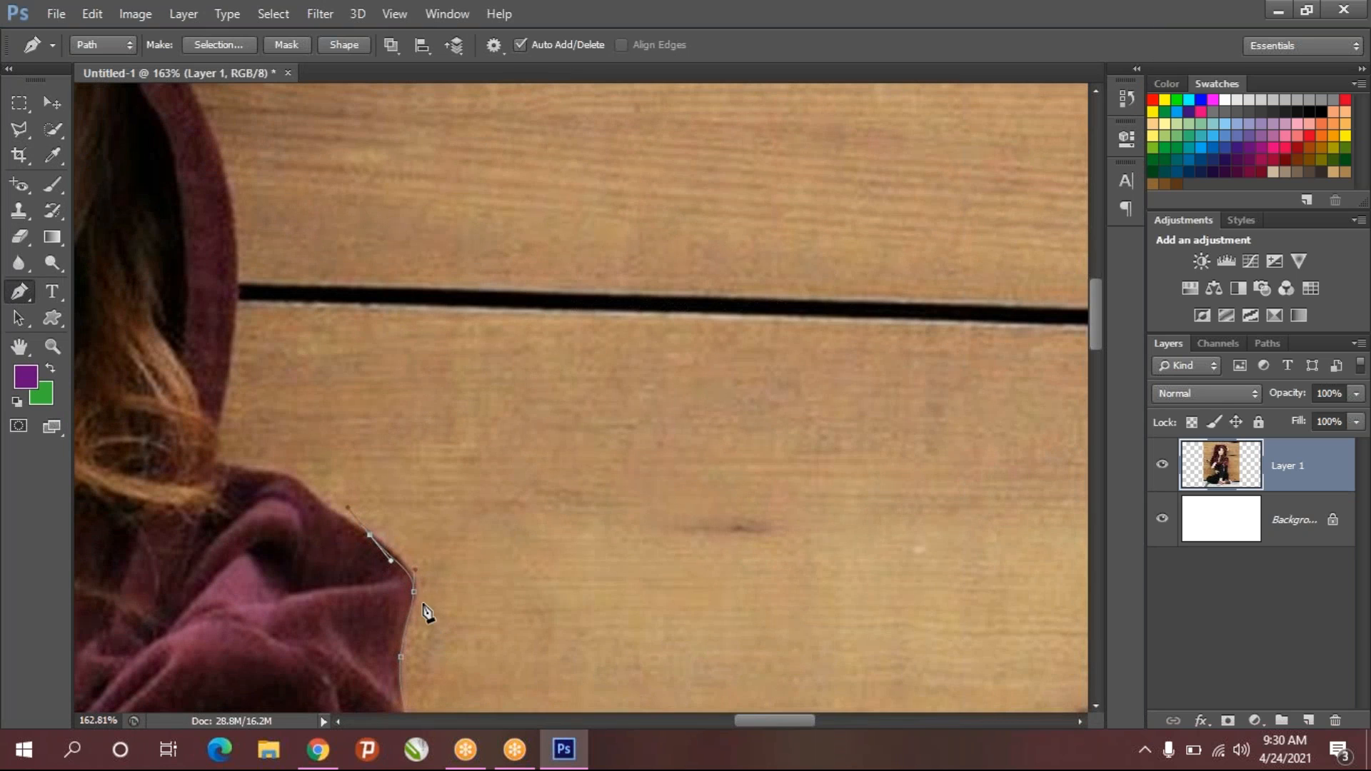
left_click_drag(414, 592, 412, 574)
- Trace over the top of the sleeve into the notch beside the hair and up the lower edge of the hood
left_click_drag(307, 487, 216, 443)
left_click_drag(230, 360, 233, 343)
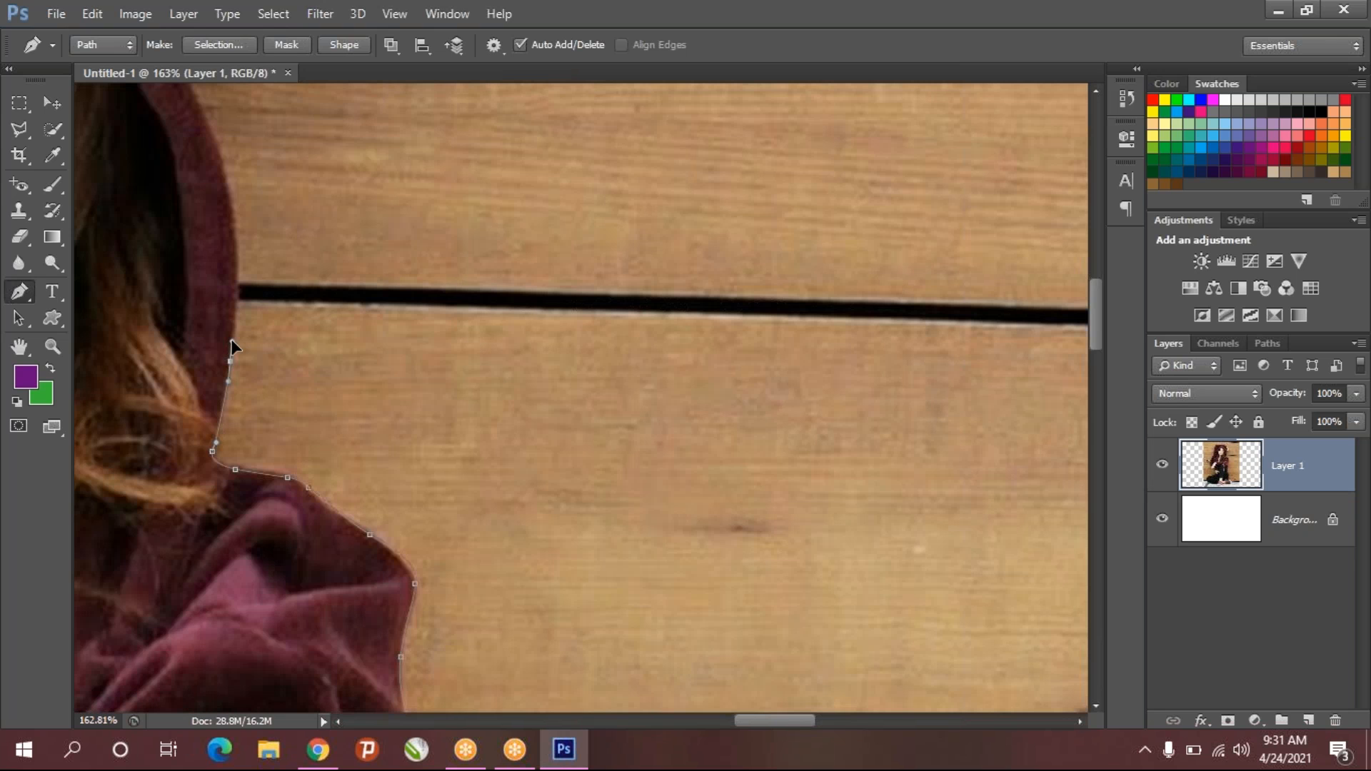
left_click_drag(237, 233, 233, 214)
- Trace the hood's outer edge up past the hand, adjusting the curve handles to fit the fabric
left_click_drag(284, 273, 464, 696)
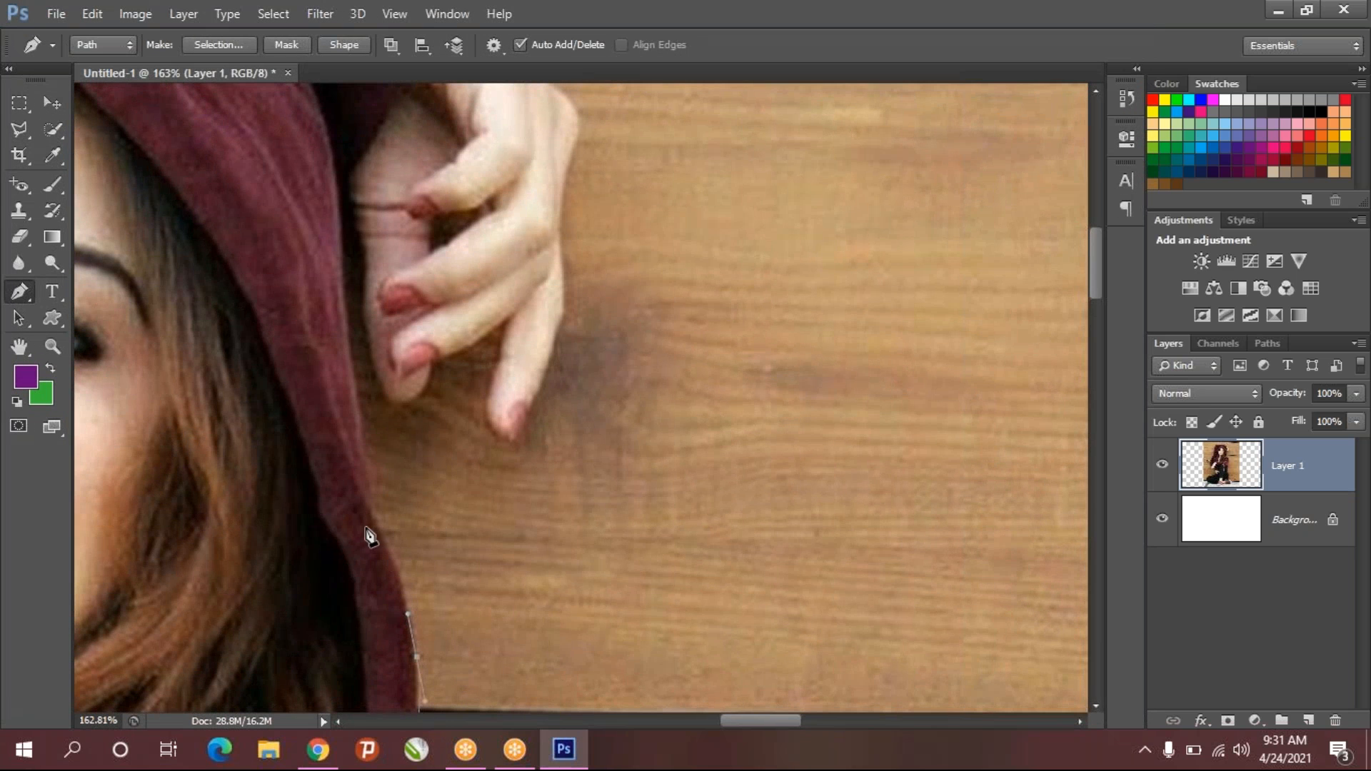
left_click_drag(374, 513, 349, 484)
left_click(375, 513)
left_click_drag(355, 397, 334, 345)
left_click_drag(350, 486, 366, 462)
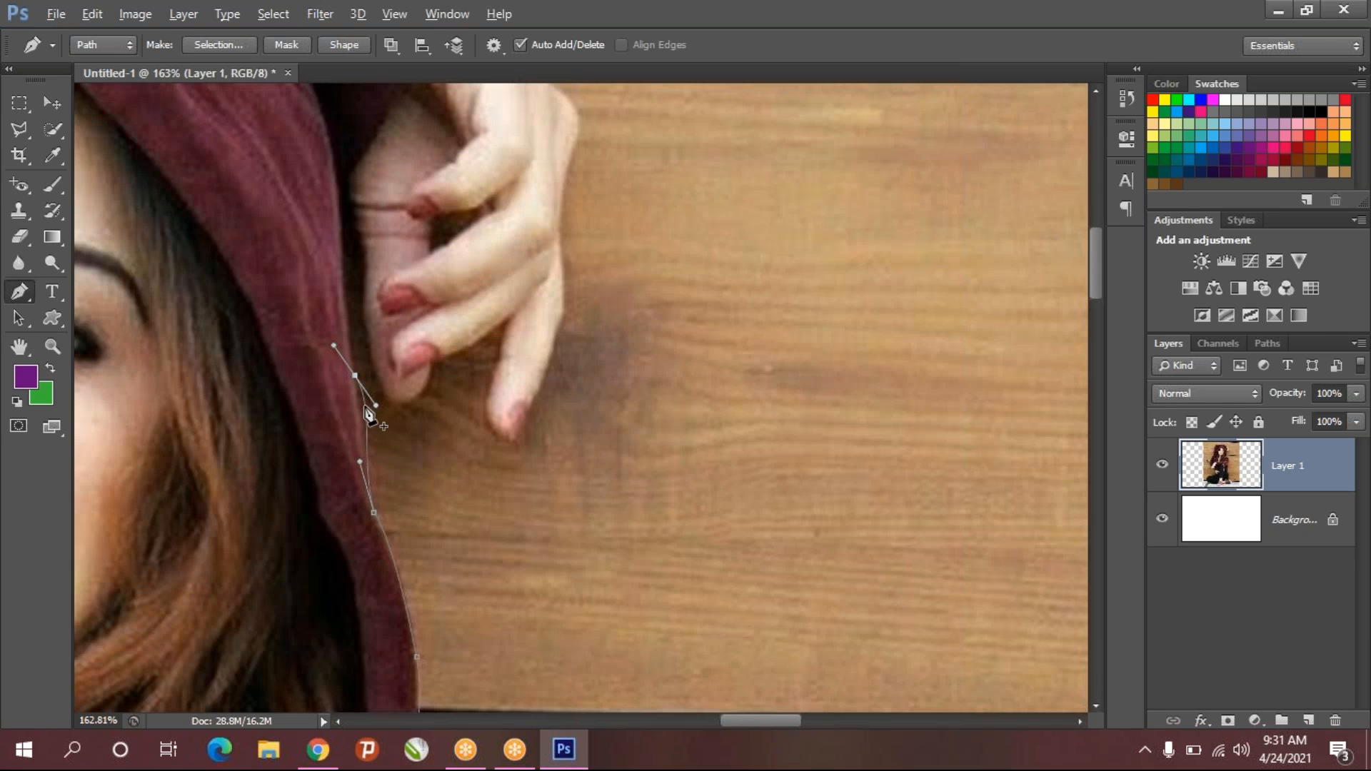
left_click_drag(376, 405, 365, 412)
left_click(336, 198)
left_click_drag(389, 250, 422, 496)
left_click_drag(336, 325, 330, 307)
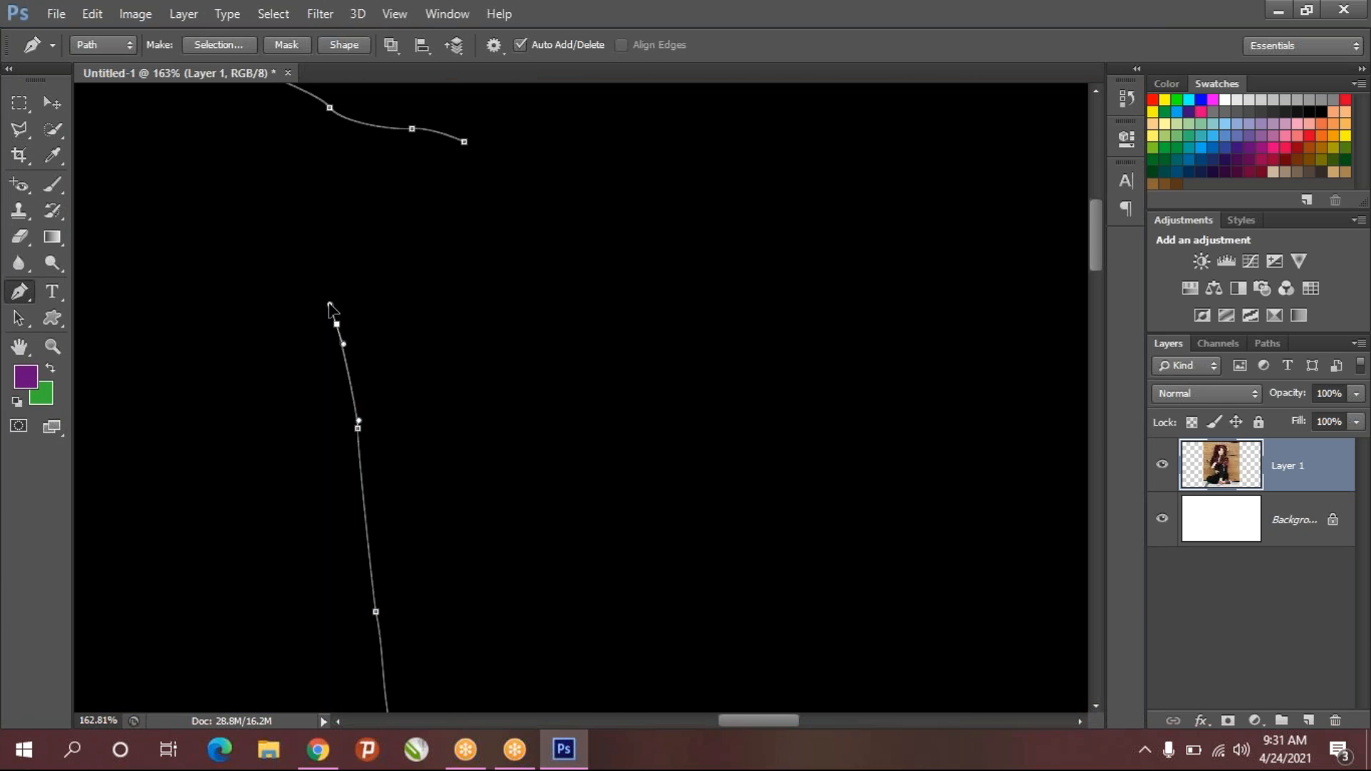
key("super")
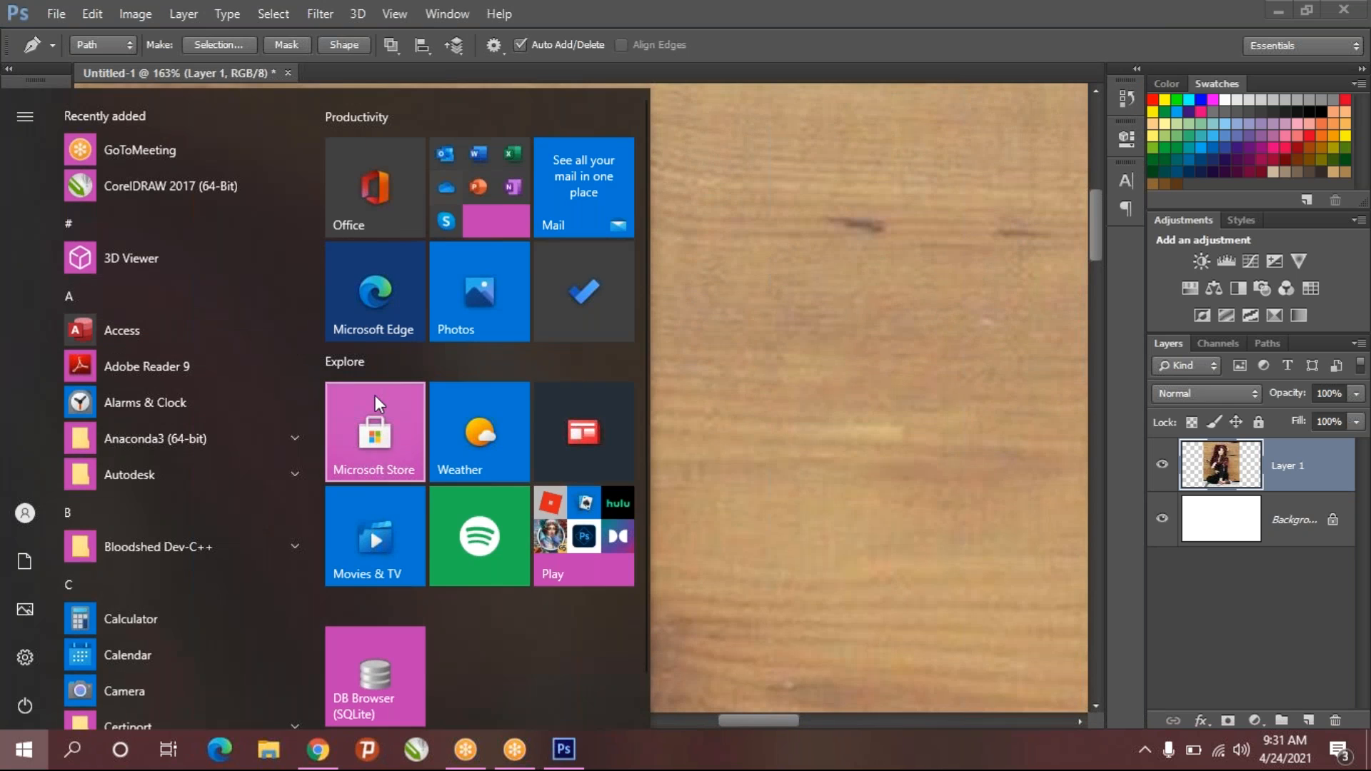
left_click(819, 411)
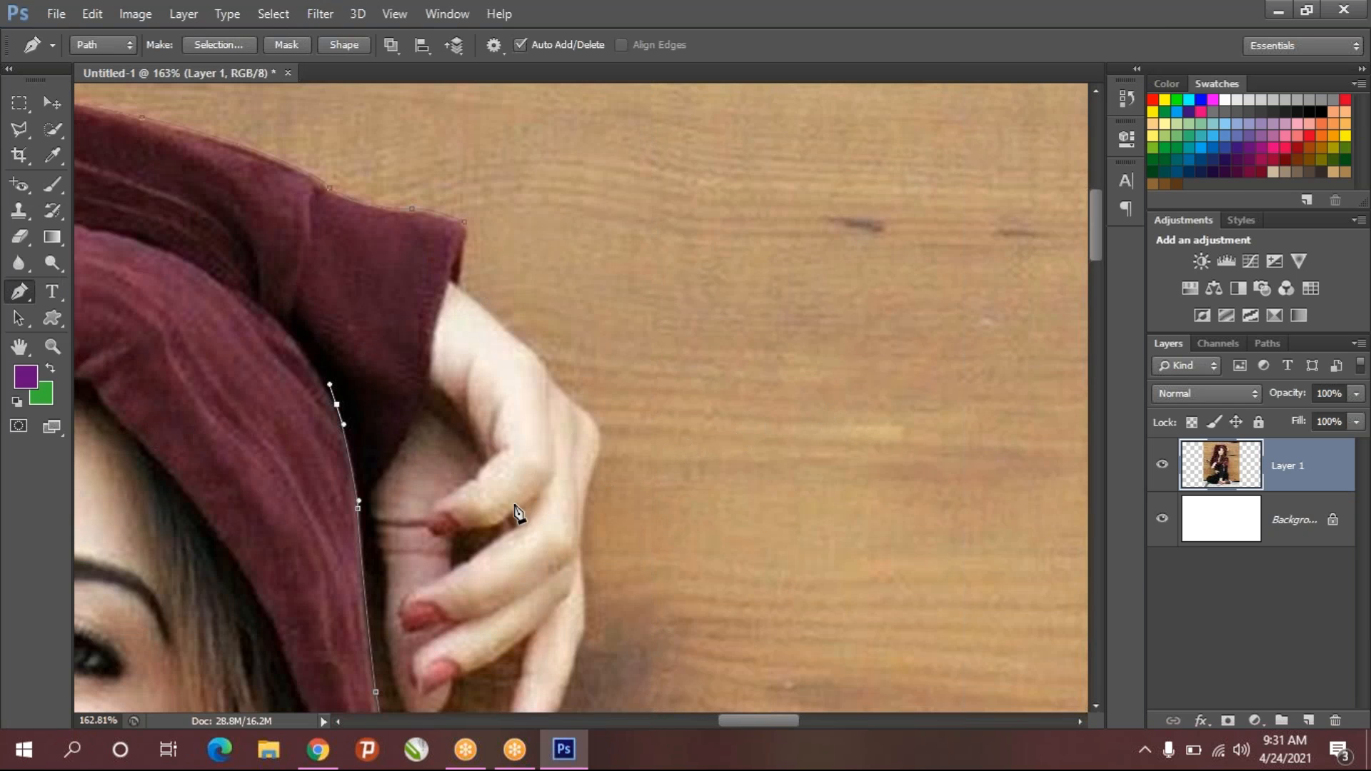
key("ctrl+z")
- Turn the path from the hood edge down into the gap beside the hand and trace around the lowest rear fingertip
left_click(363, 501)
left_click_drag(429, 499, 398, 310)
left_click_drag(356, 402, 353, 436)
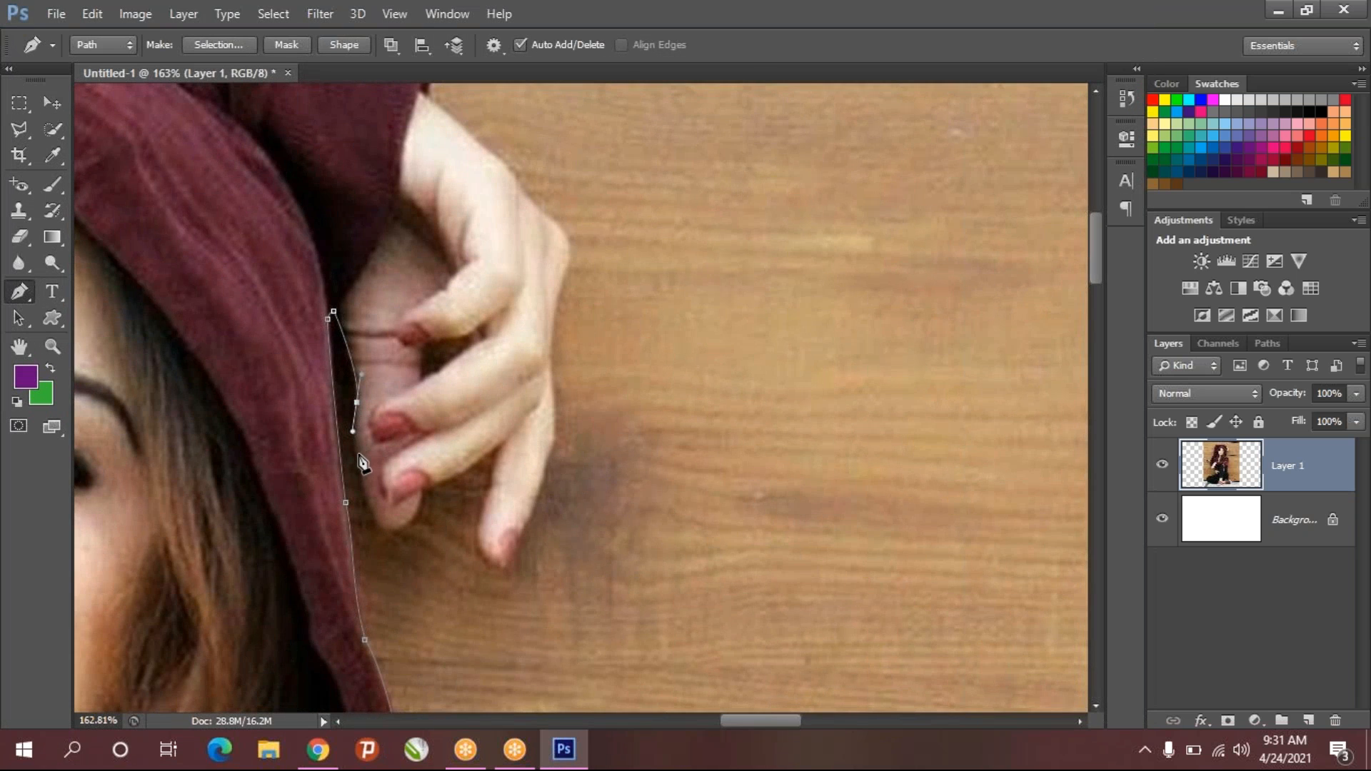
left_click_drag(371, 515, 431, 462)
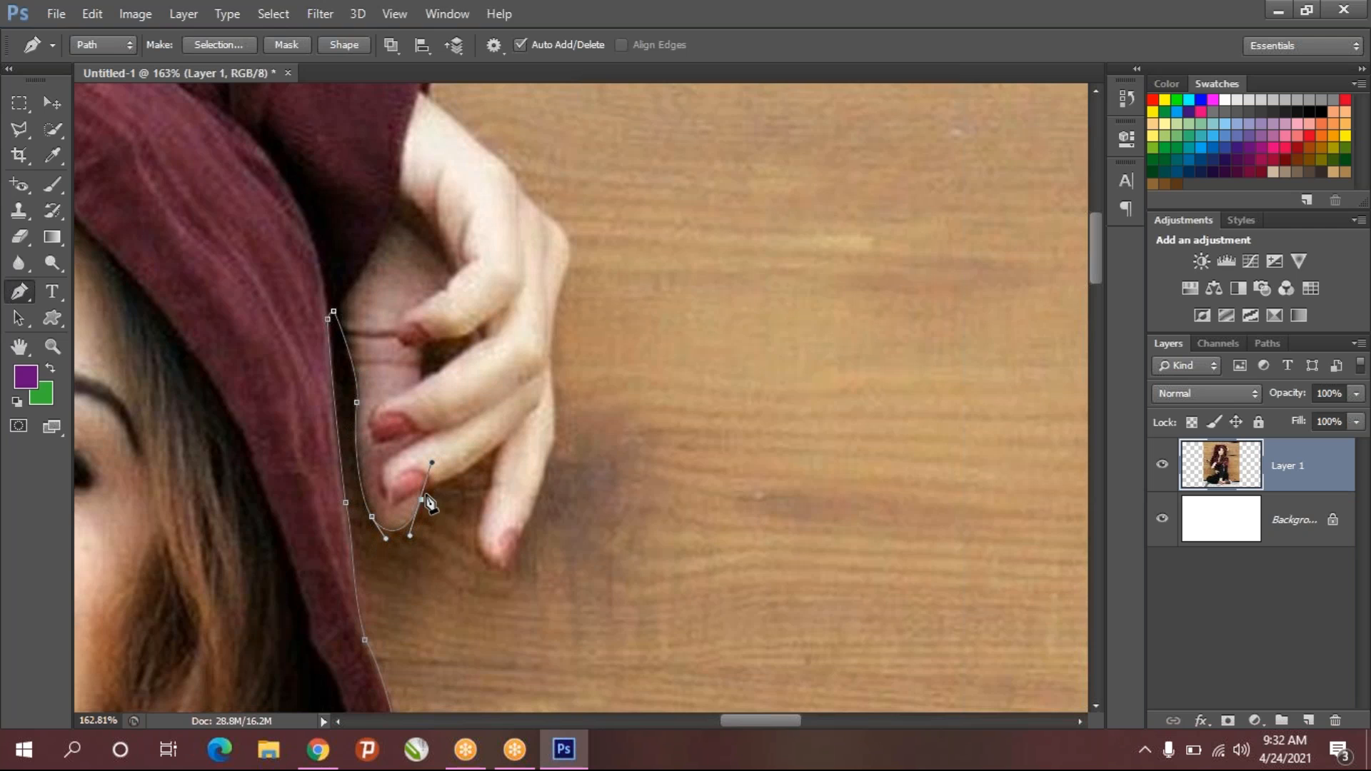
left_click(422, 500)
- Trace the underside of the adjacent finger to the gap before the outermost finger, refining the fingertip's corner anchor and the end handle
left_click_drag(497, 450, 509, 433)
scroll(427, 534, "up", 5)
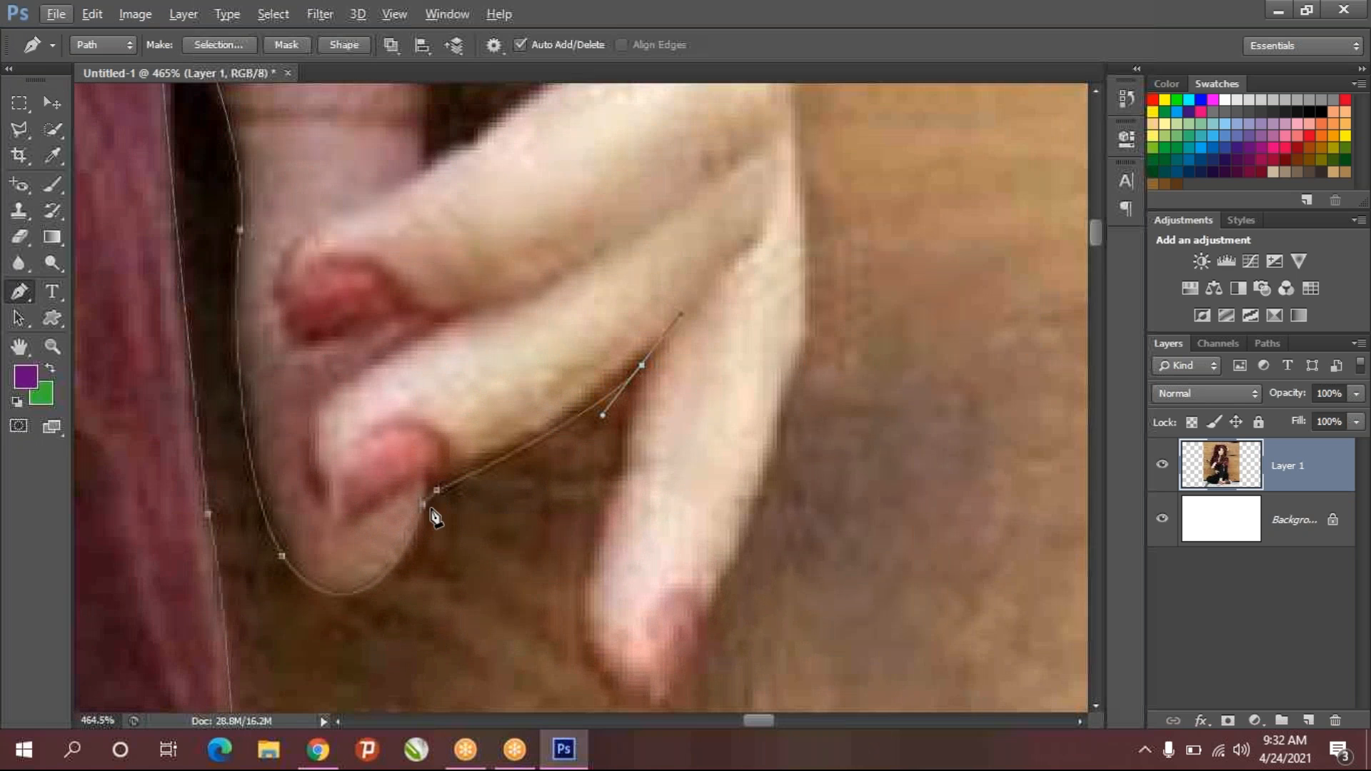
left_click(430, 483)
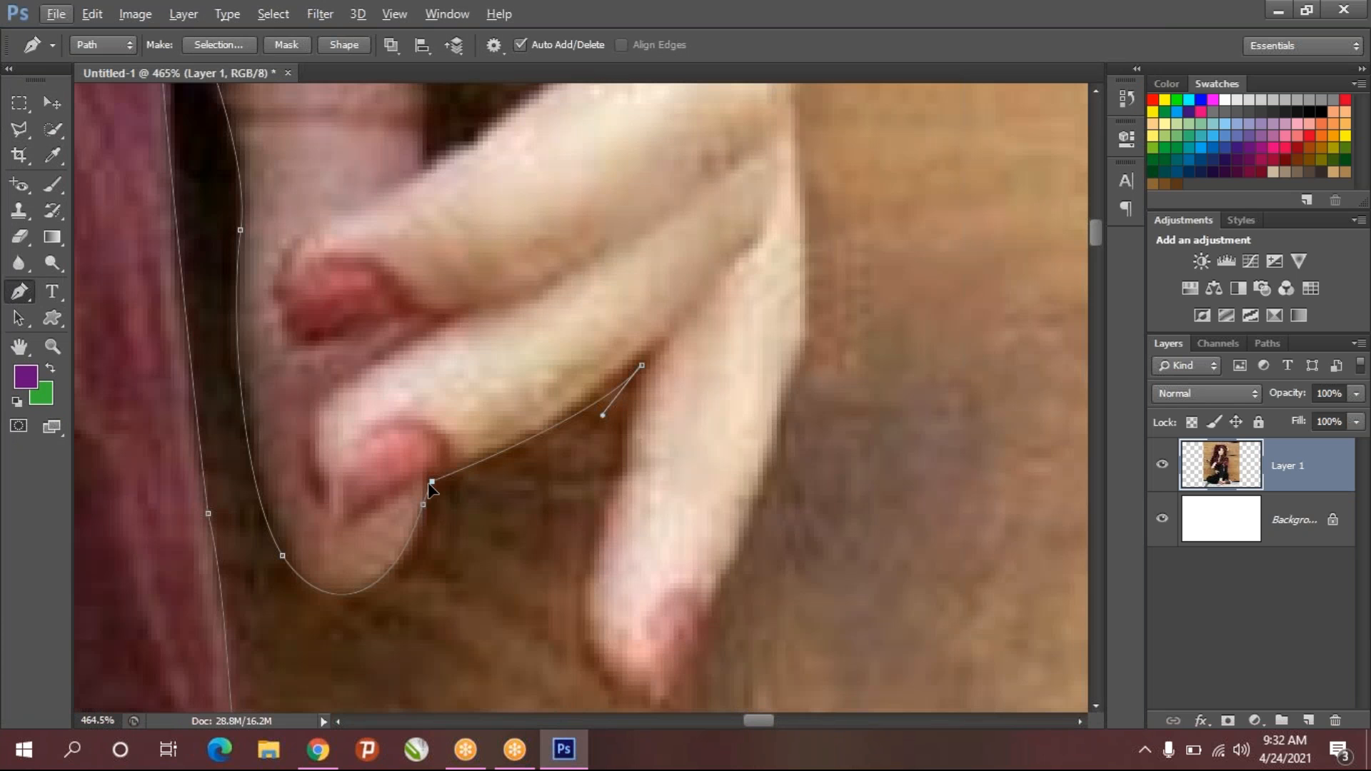
left_click_drag(603, 415, 619, 464)
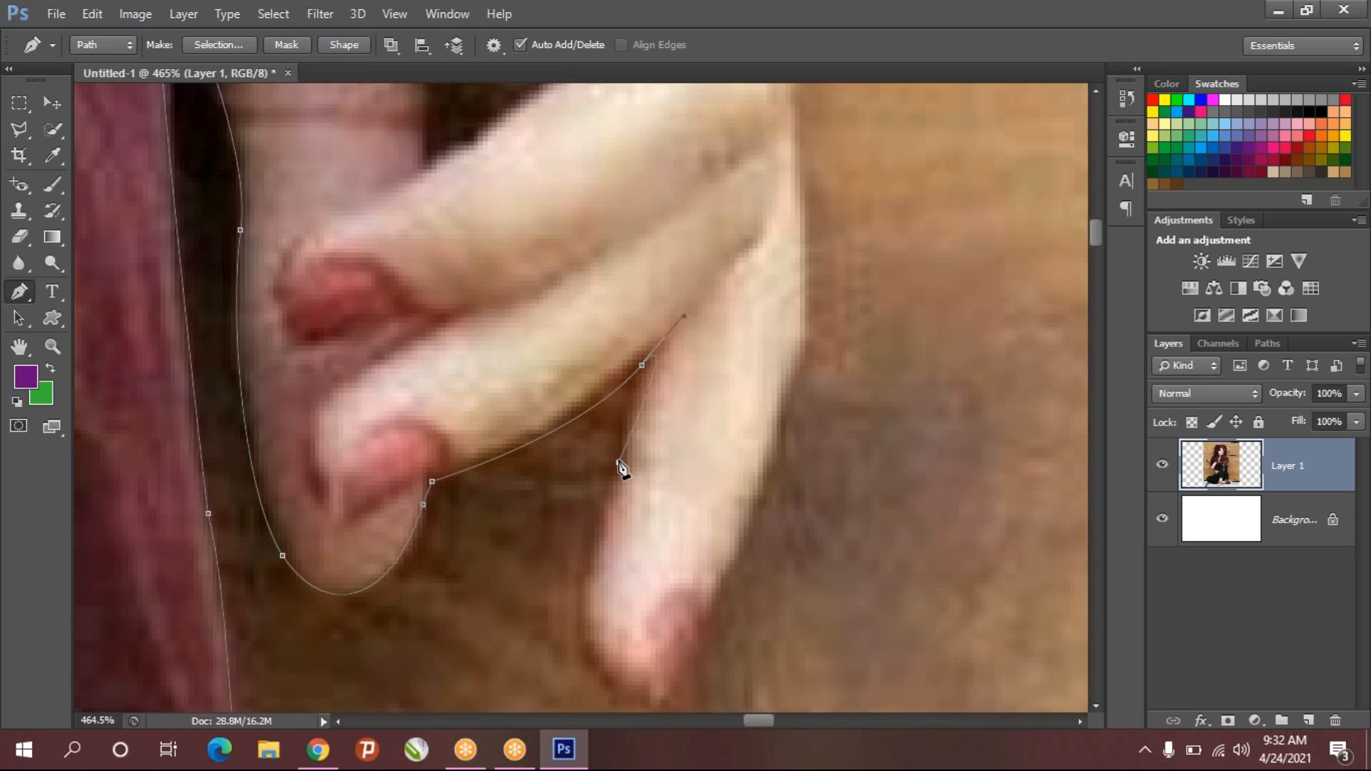
- Undo the last path points and continue the Pen path around the lowest finger and up its outer edge
key("ctrl+alt+z")
left_click(641, 366, "alt")
left_click_drag(623, 468, 629, 483)
left_click_drag(576, 625, 594, 674)
left_click(664, 709)
left_click_drag(763, 495, 774, 435)
left_click_drag(804, 345, 807, 319)
left_click_drag(800, 127, 799, 129)
- Extend the Pen path along the back of the hand and wrist, and close it at the sleeve corner
left_click_drag(801, 196, 775, 372)
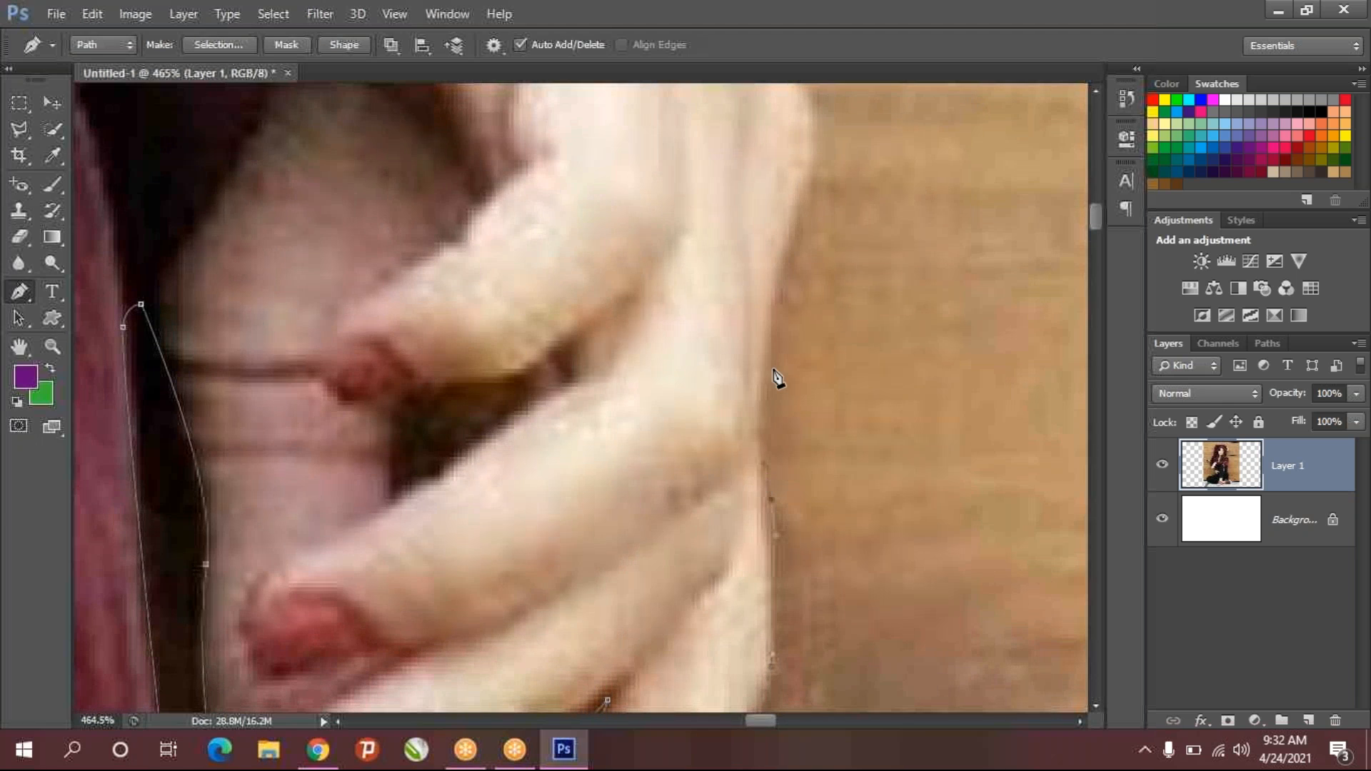
left_click_drag(799, 211, 671, 494)
left_click_drag(608, 428, 539, 383)
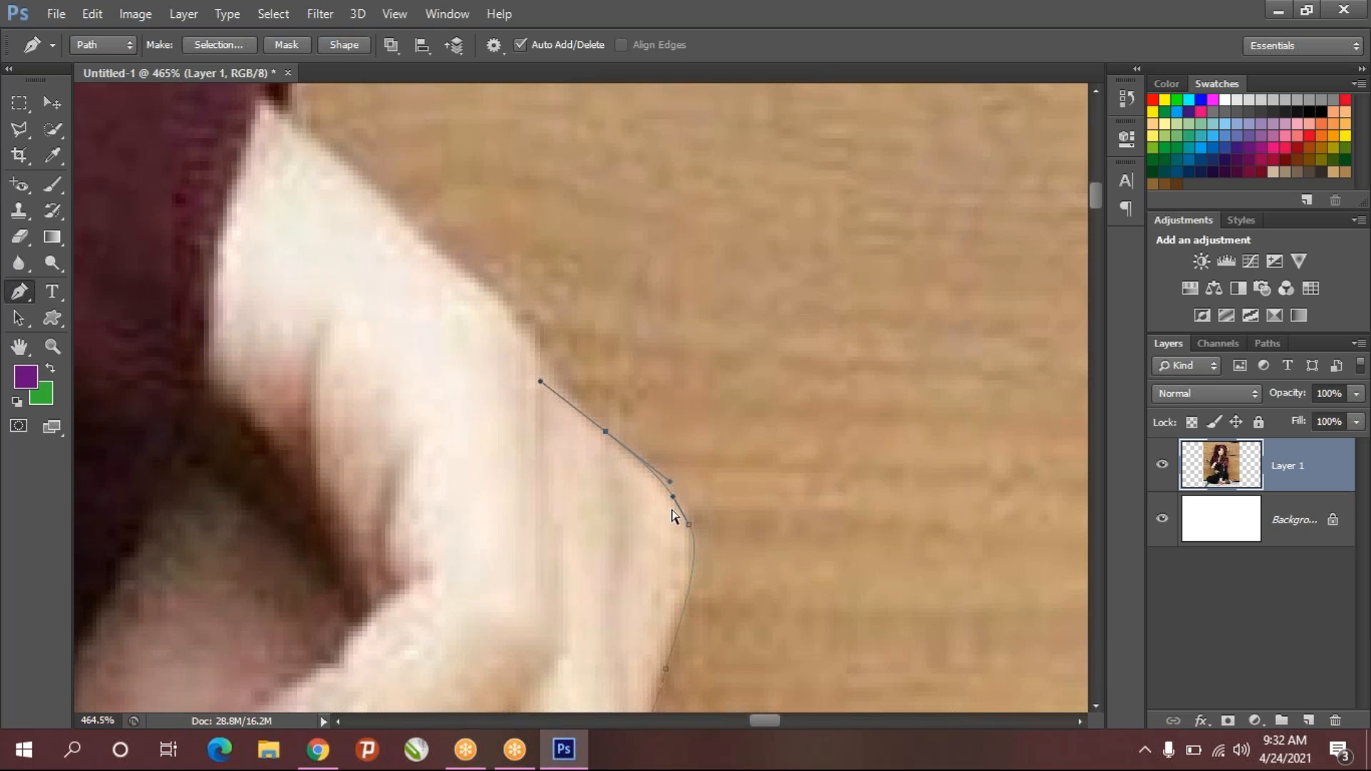
left_click_drag(540, 333, 514, 310)
left_click_drag(381, 193, 350, 161)
left_click_drag(435, 228, 580, 560)
left_click_drag(434, 445, 461, 329)
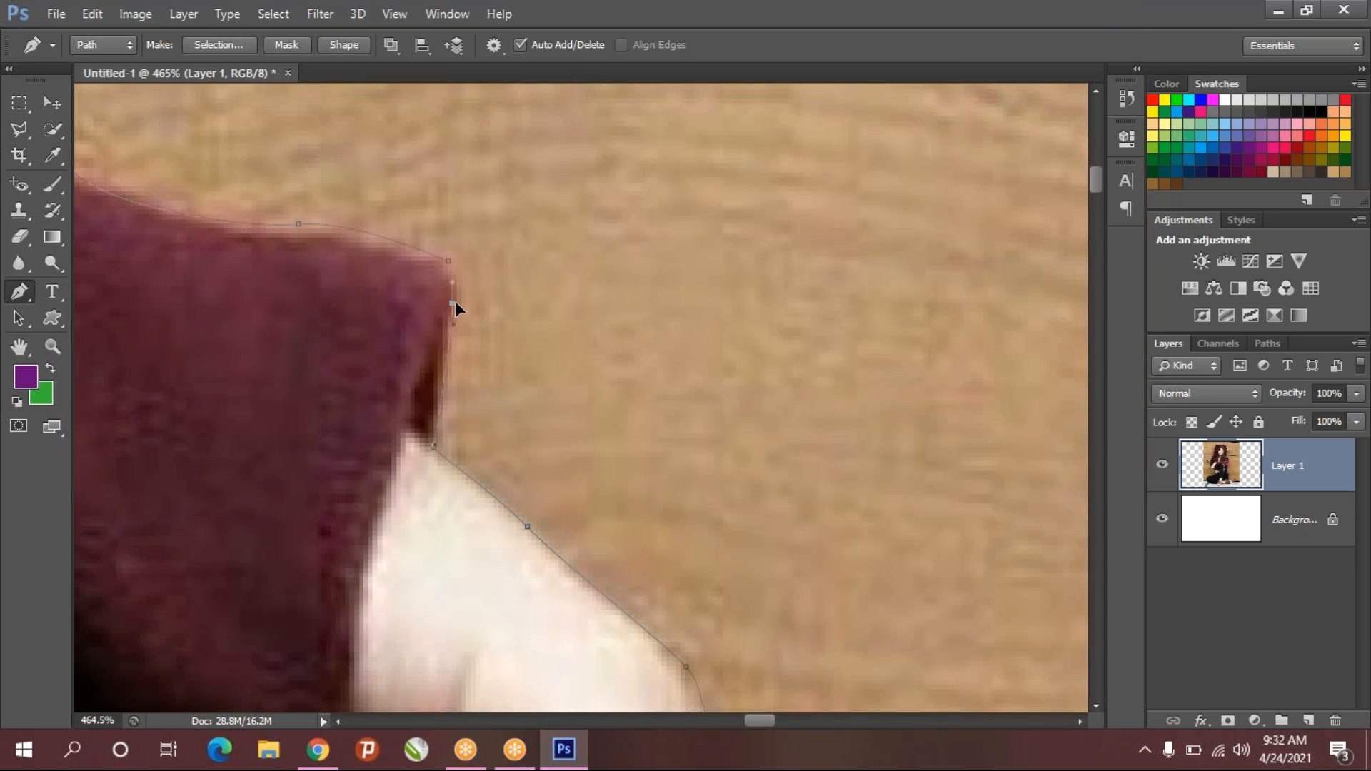
left_click(451, 262)
- Convert the closed path into a new anti-aliased selection with a 0-pixel feather radius
scroll(493, 365, "down", 3)
scroll(488, 373, "down", 6)
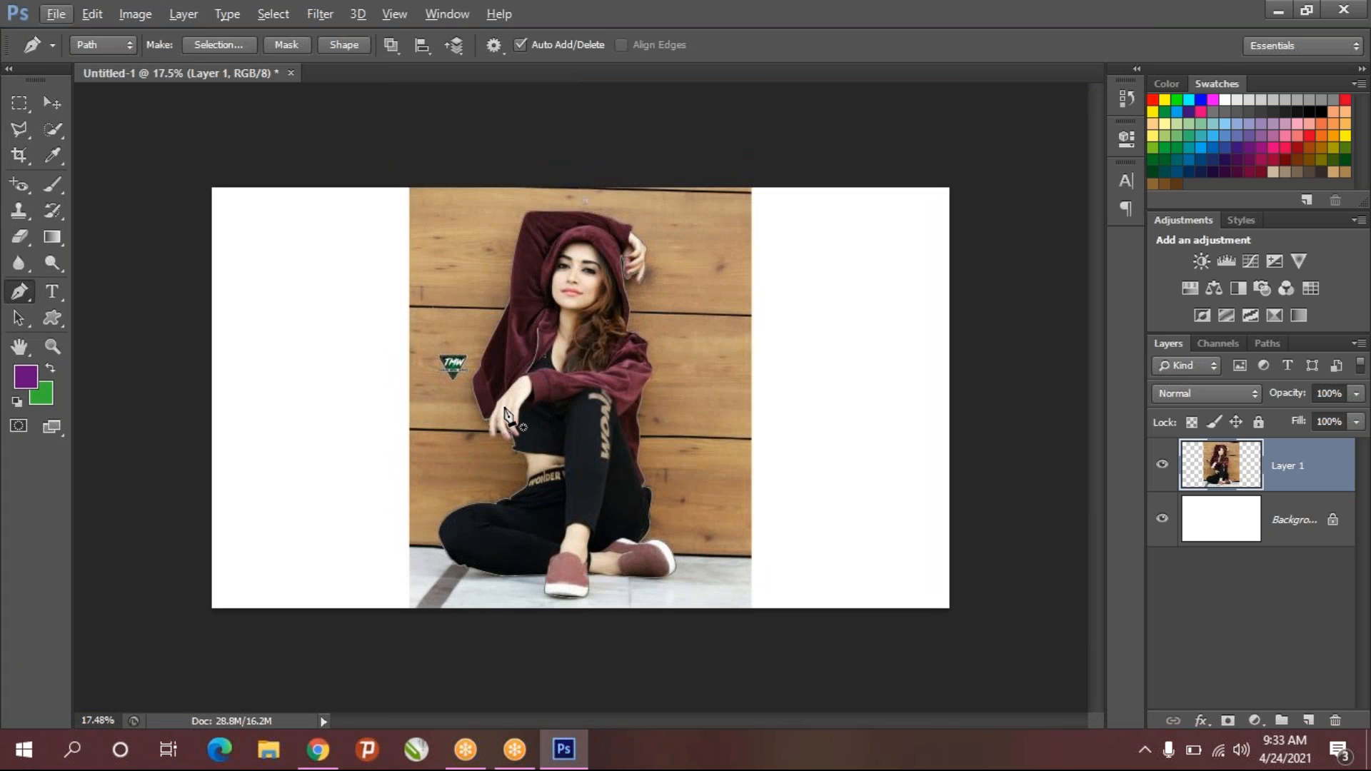
right_click(565, 373)
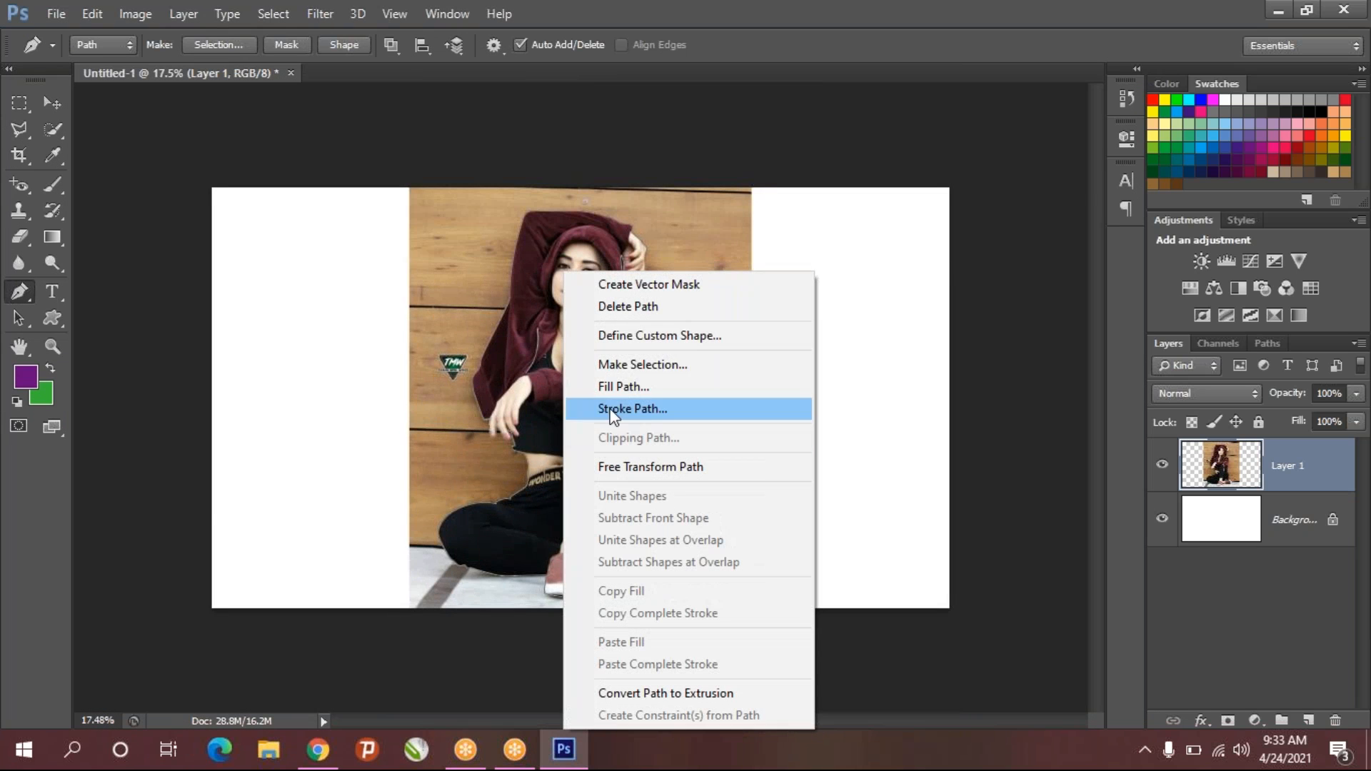
left_click(627, 365)
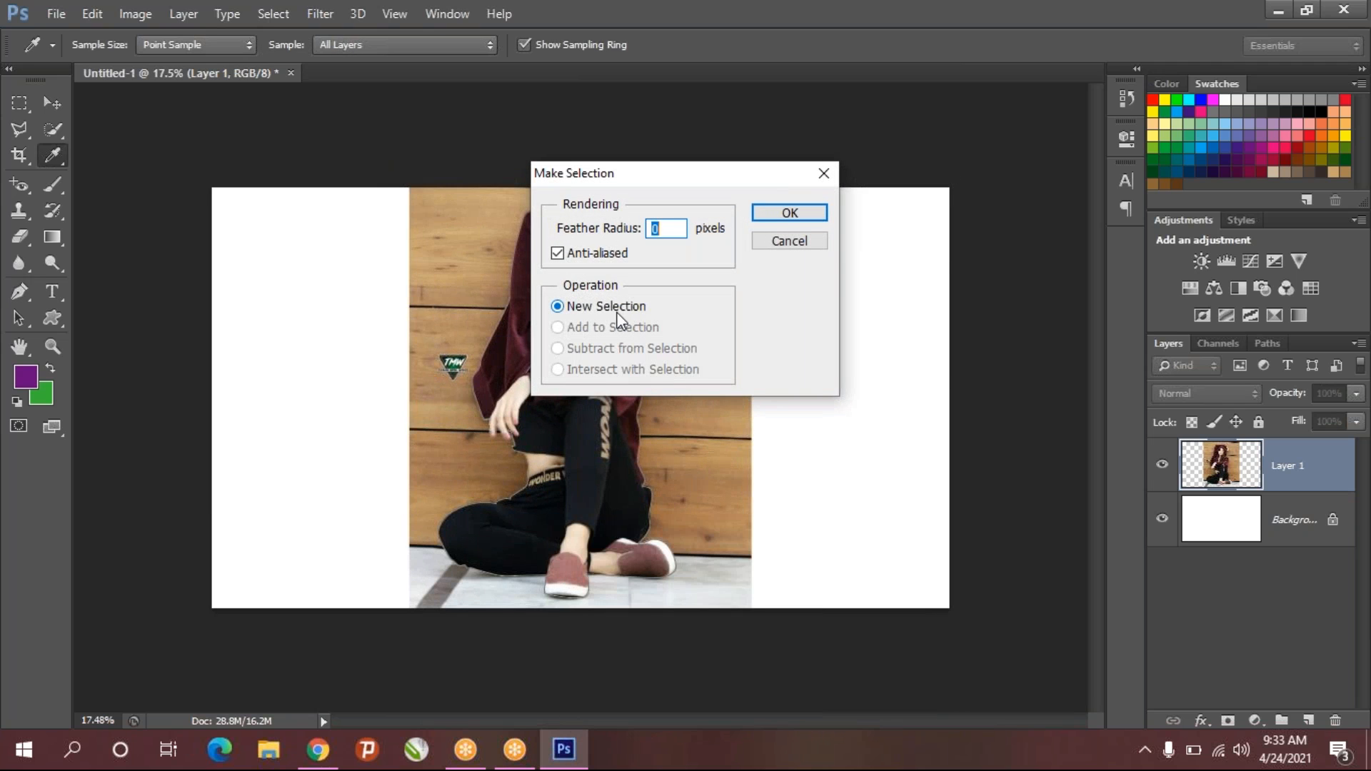
left_click(789, 214)
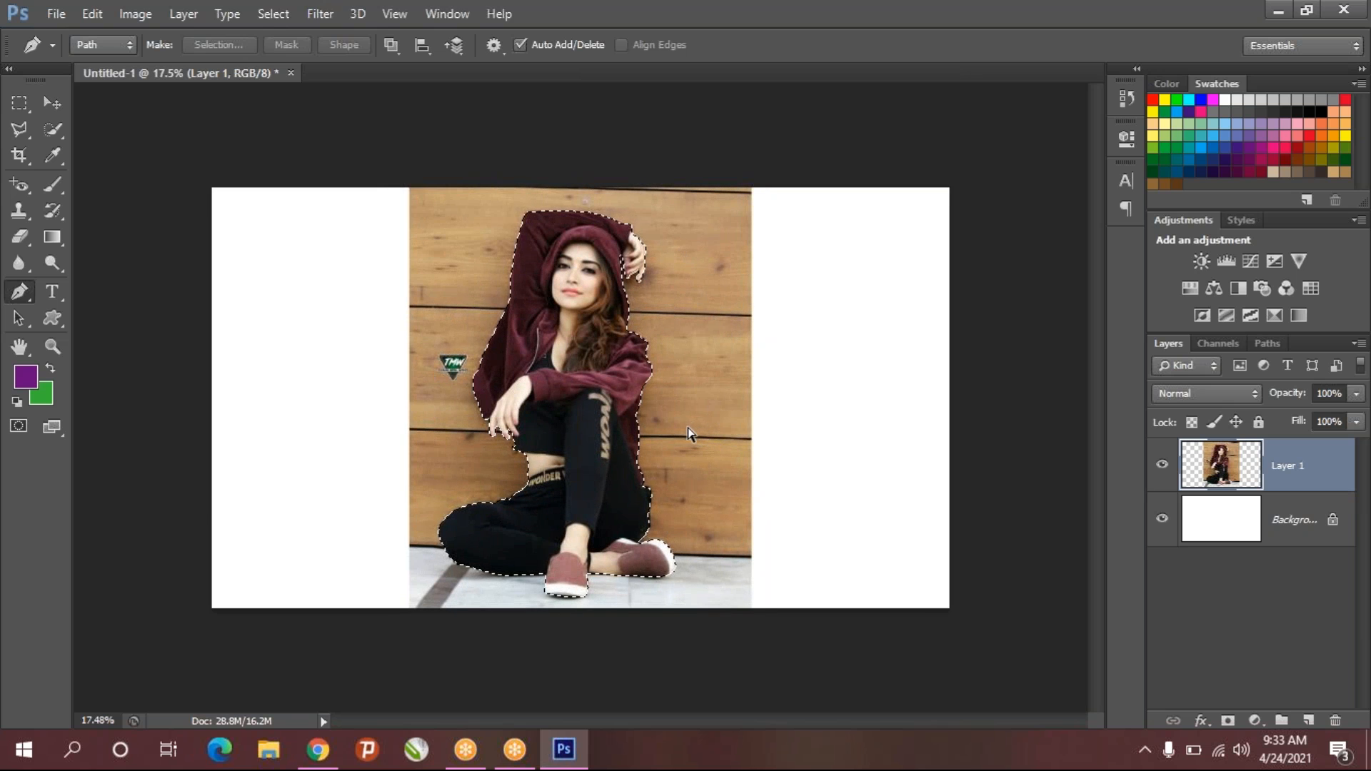
- Copy the selected woman to a new layer and hide the original photo layer, Layer 1
key("ctrl+j")
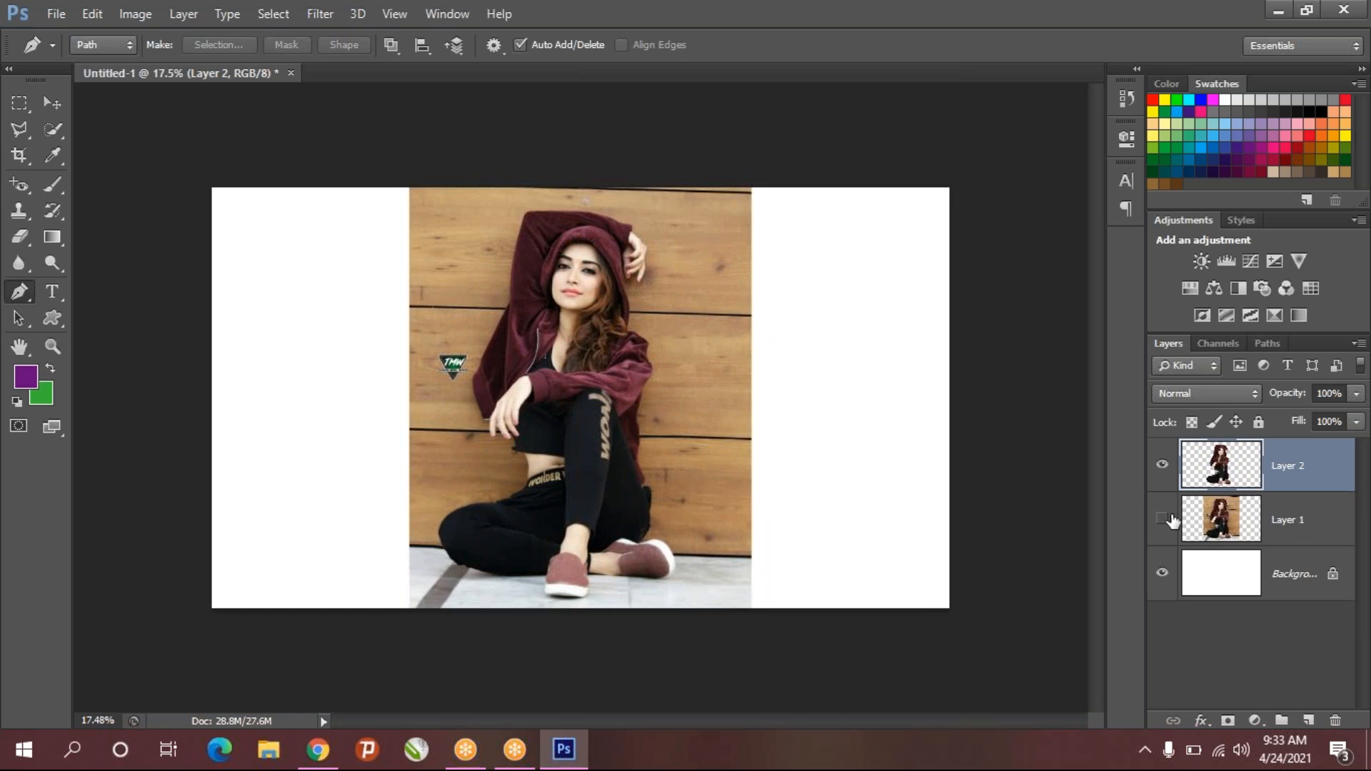
left_click(1163, 519)
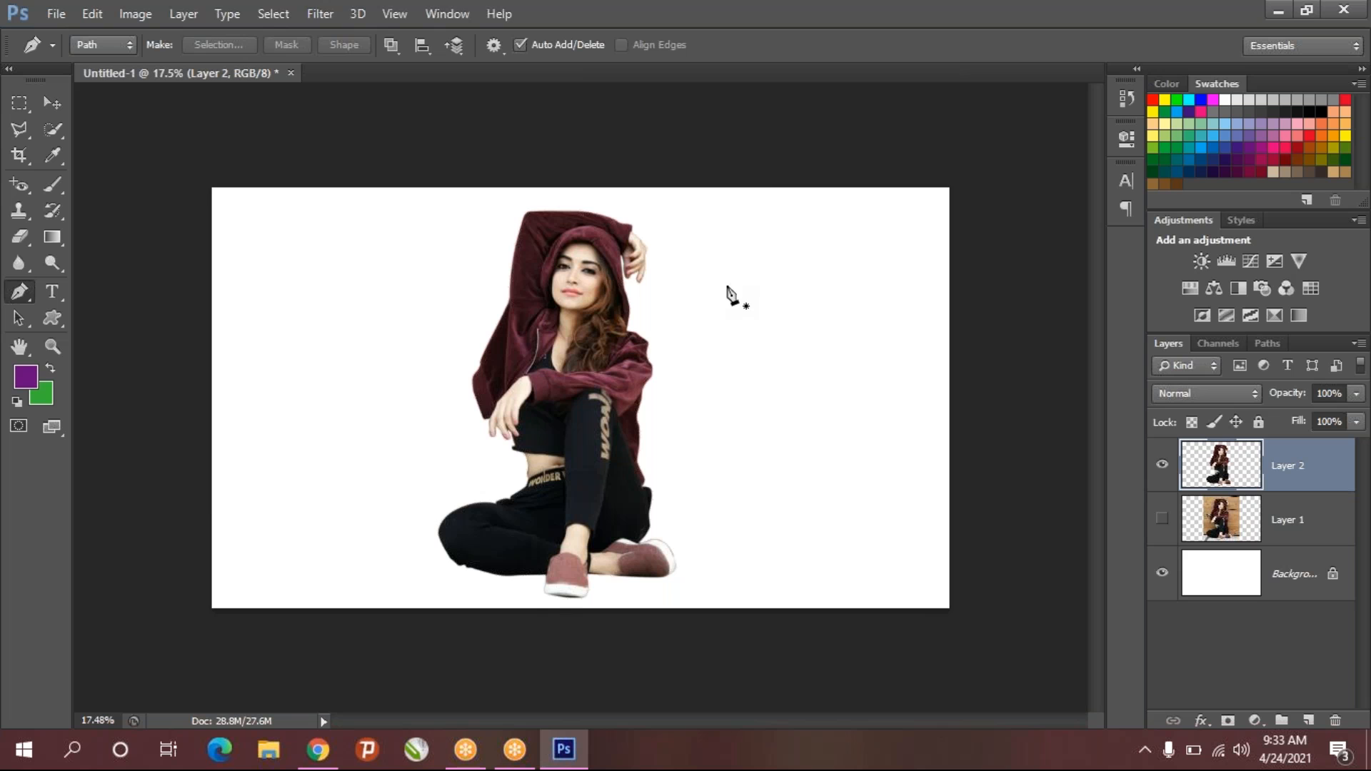
- Switch to Chrome and run an image search for "background images landscape hd" in a new tab
left_click(319, 750)
scroll(379, 429, "up", 5)
scroll(378, 428, "up", 3)
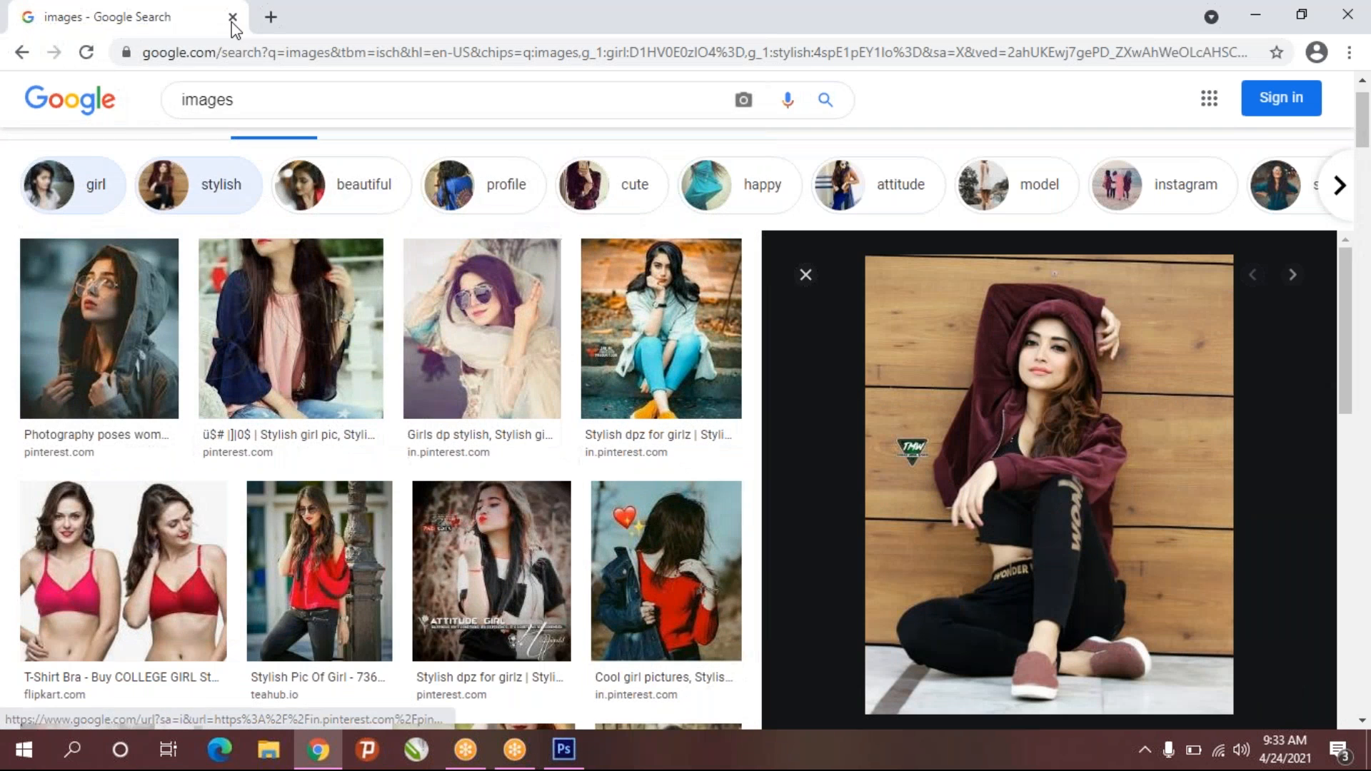
left_click(271, 17)
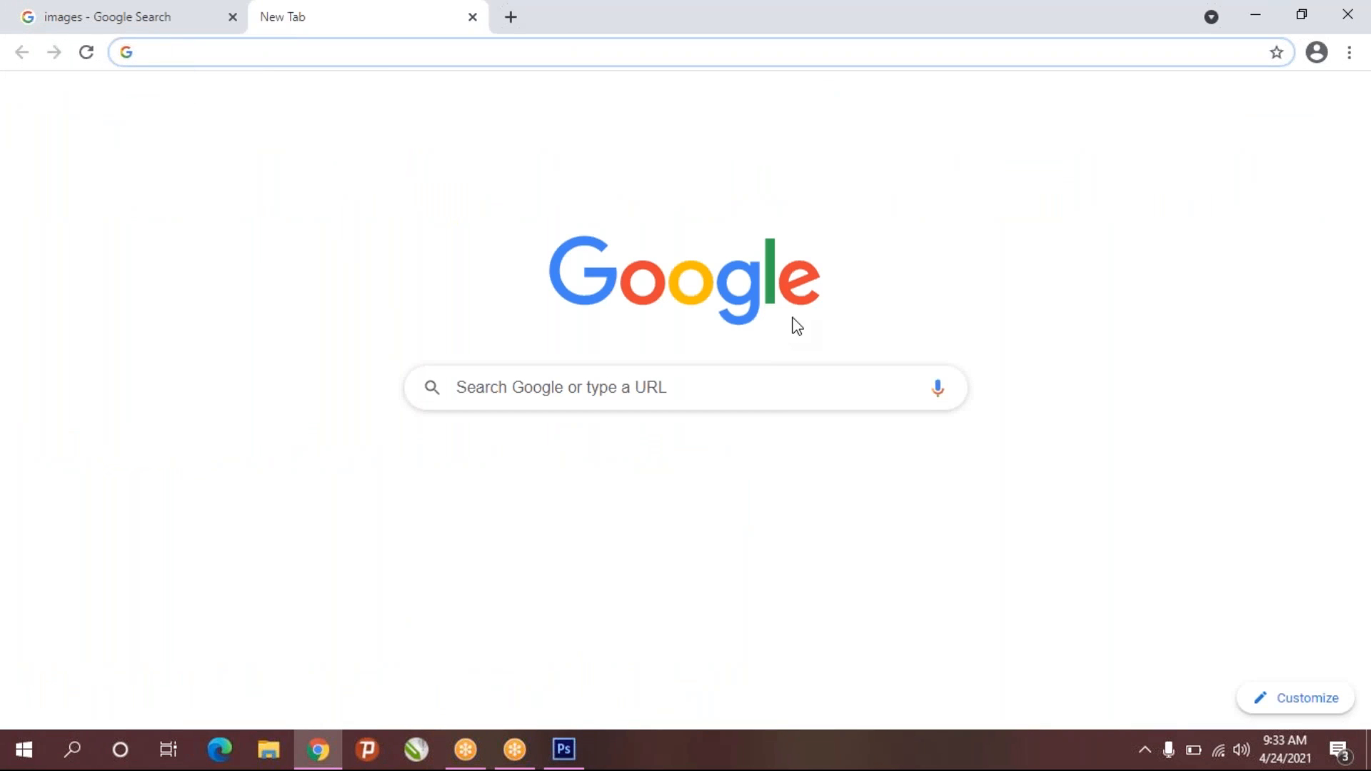
left_click(741, 382)
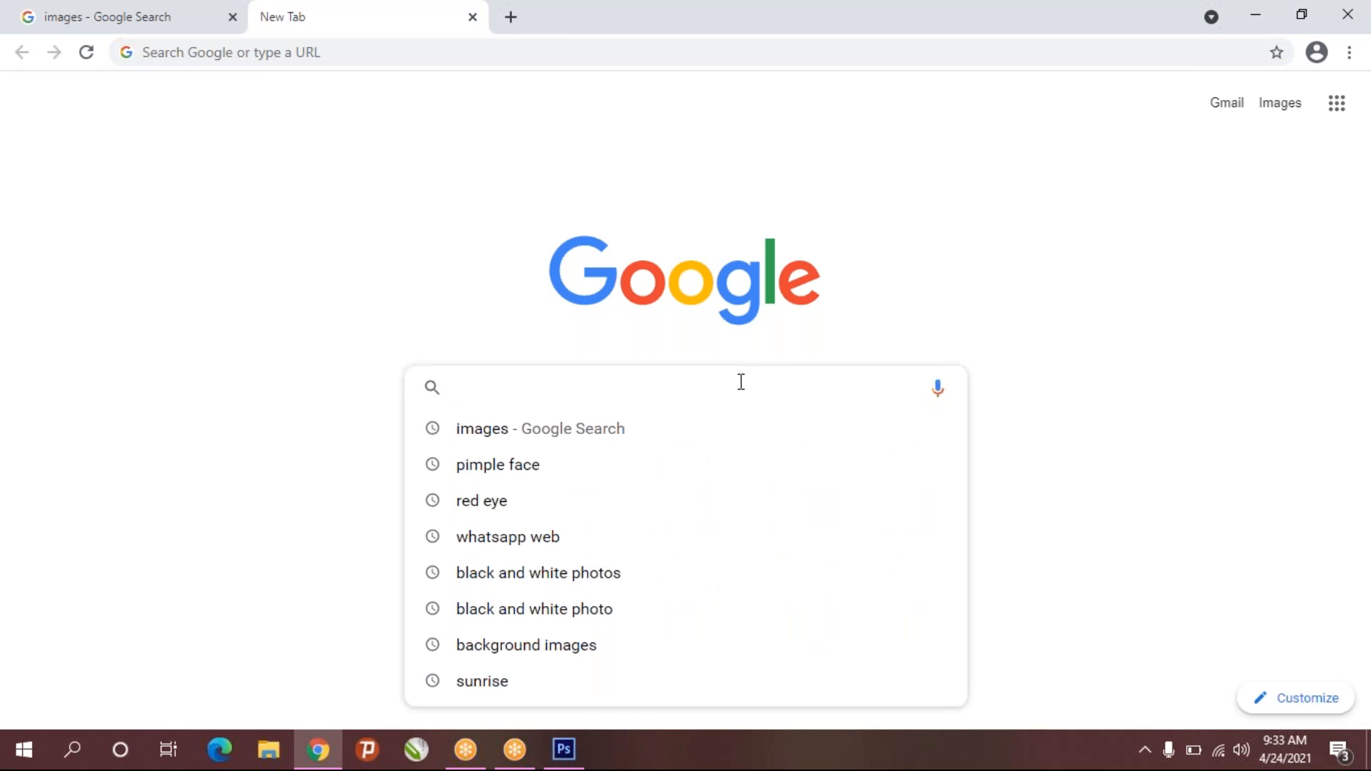
type("backgr")
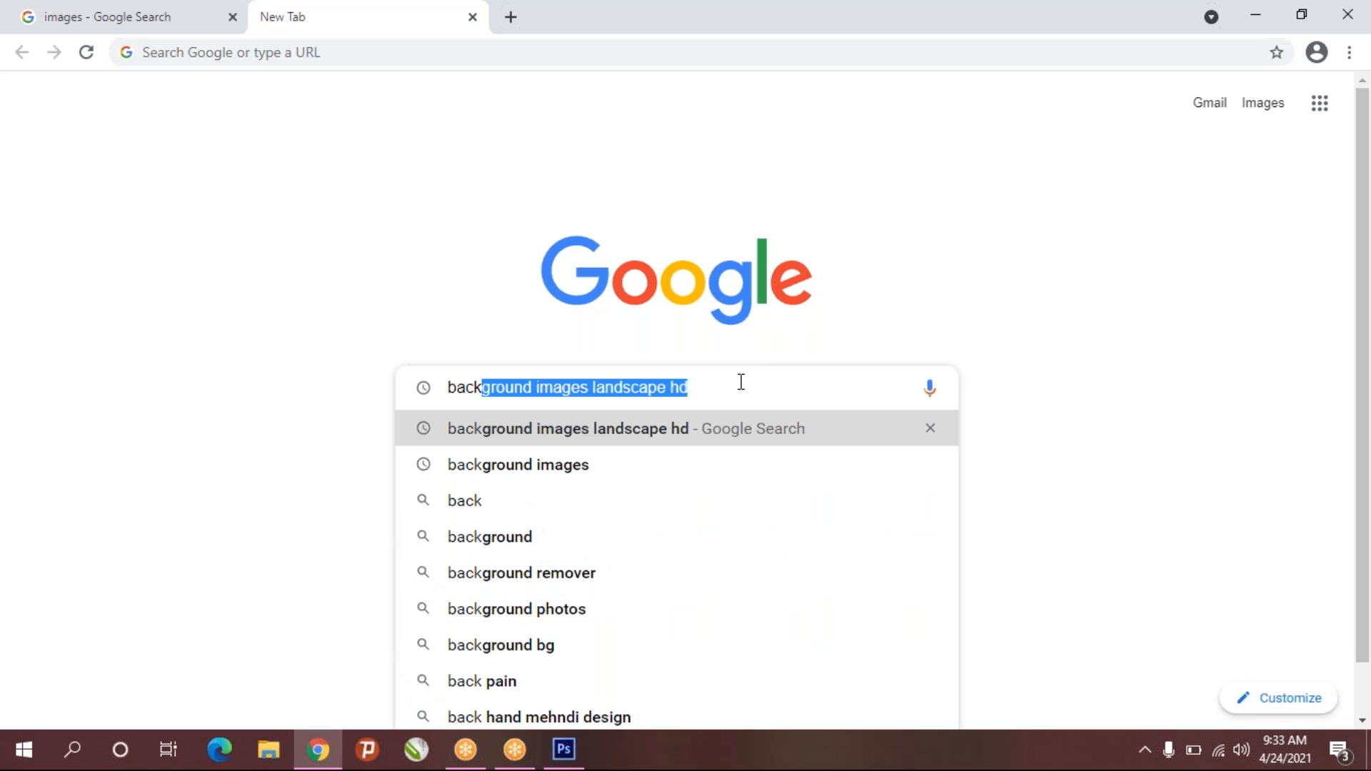
type("oun")
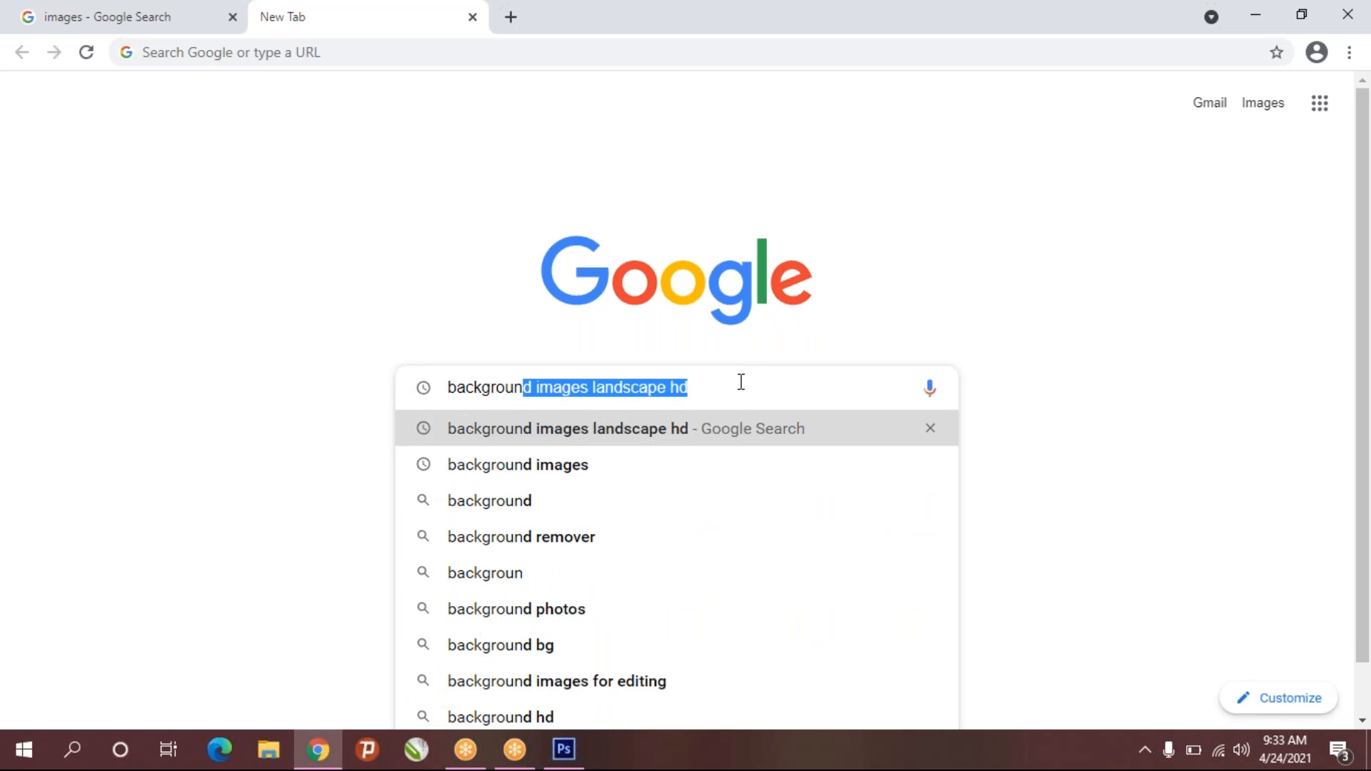
type("d")
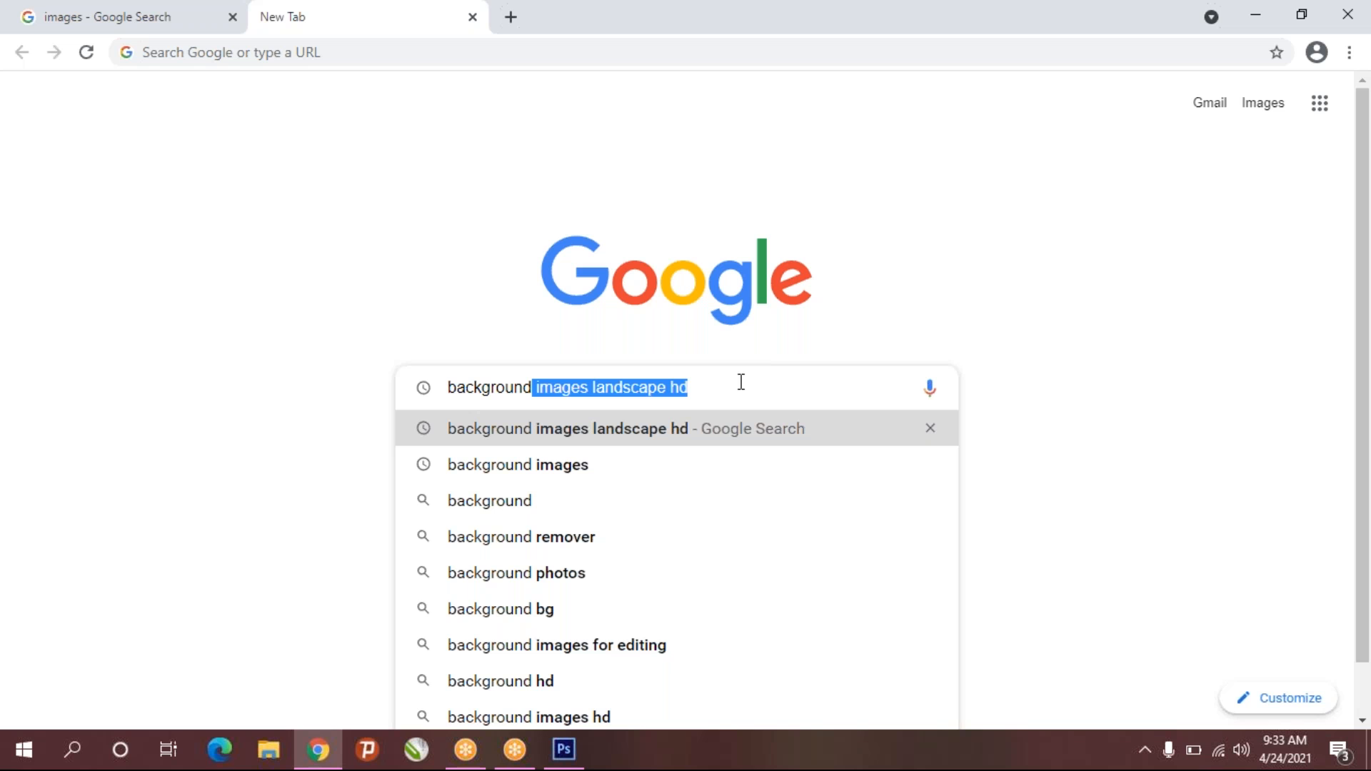
key("Return")
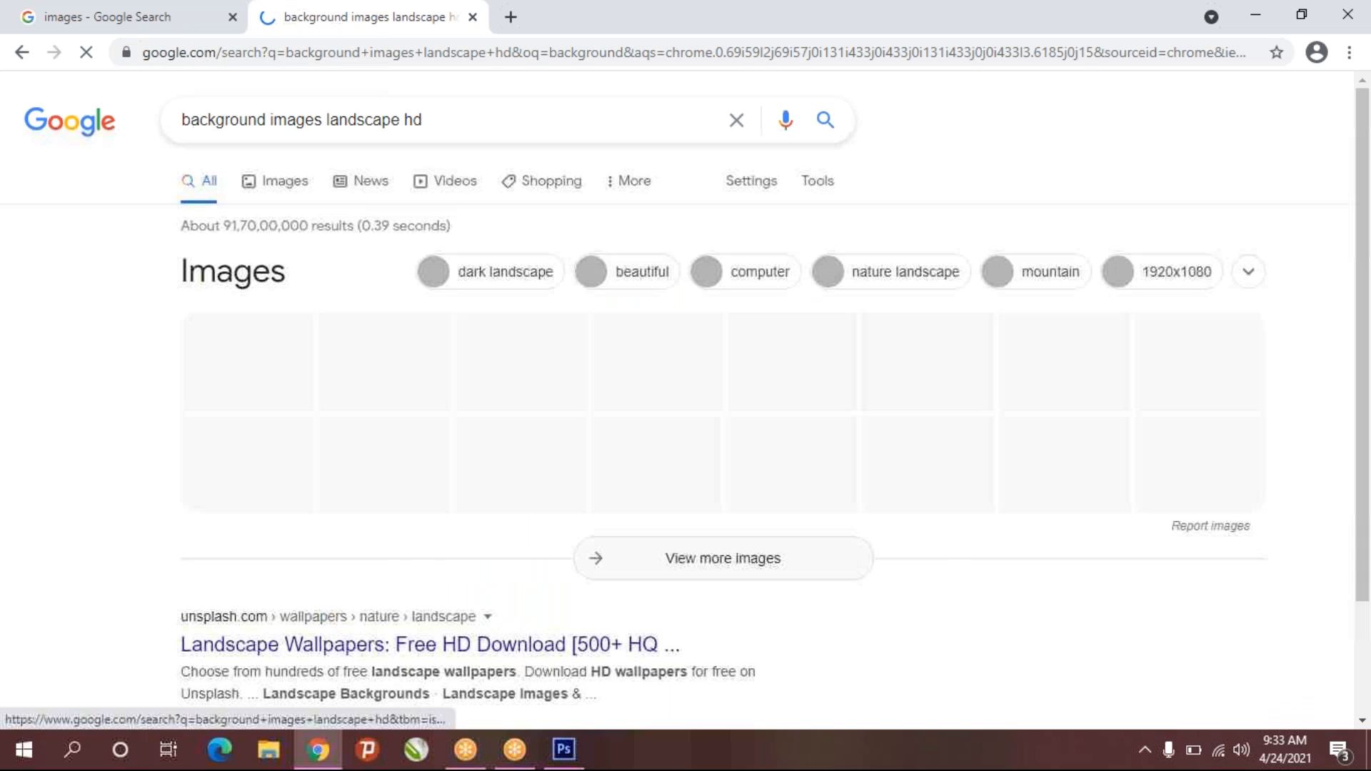
left_click(284, 182)
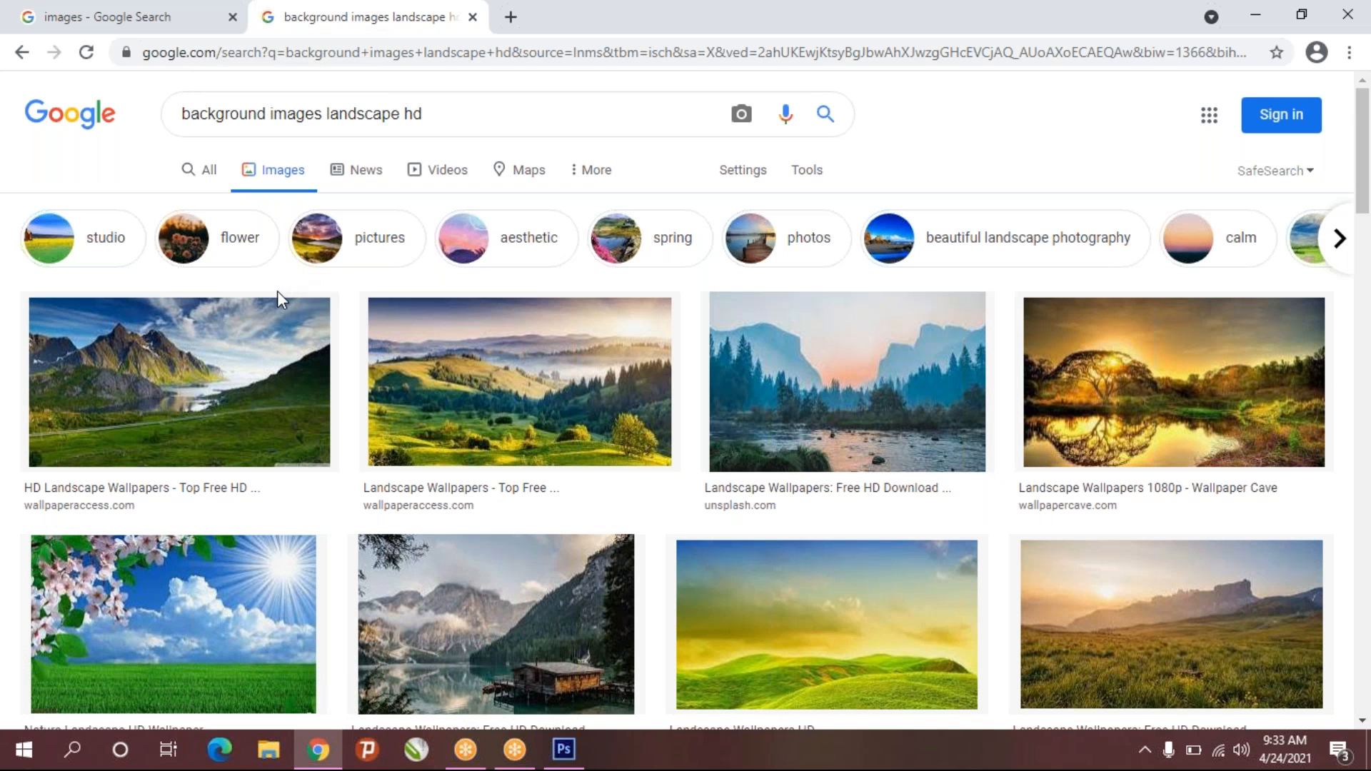
- Shorten the image search to "background images" and open the preview of the blue and red smoke background
left_click_drag(327, 112, 539, 129)
key("BackSpace")
key("Return")
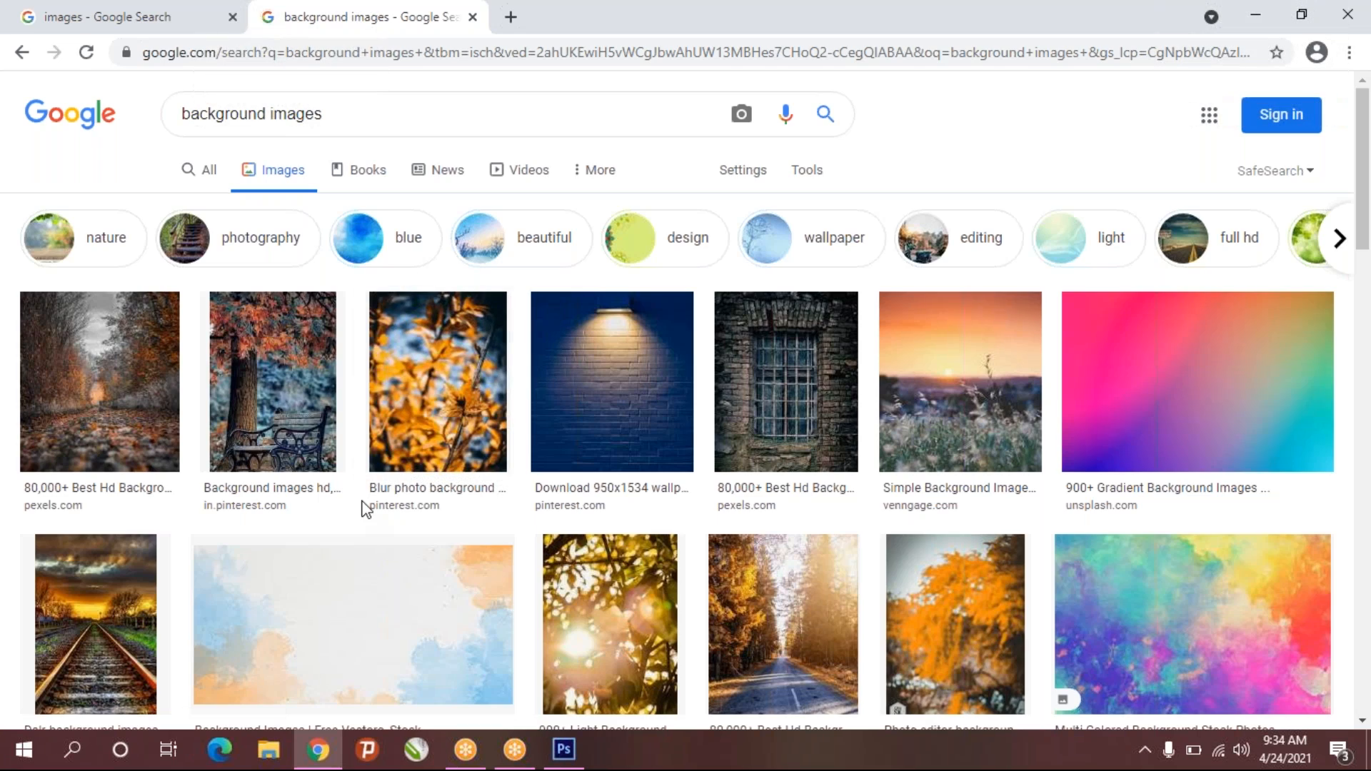
scroll(364, 513, "down", 7)
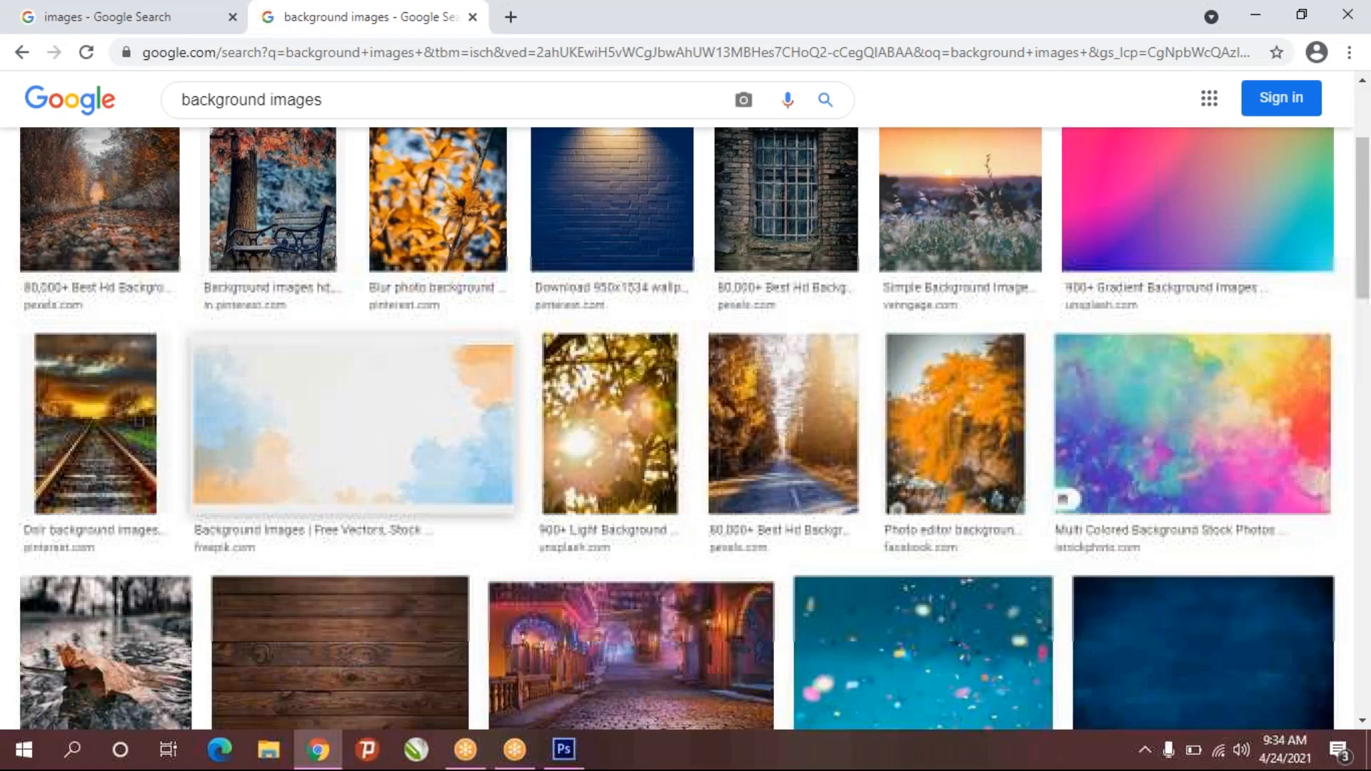
scroll(686, 427, "down", 4)
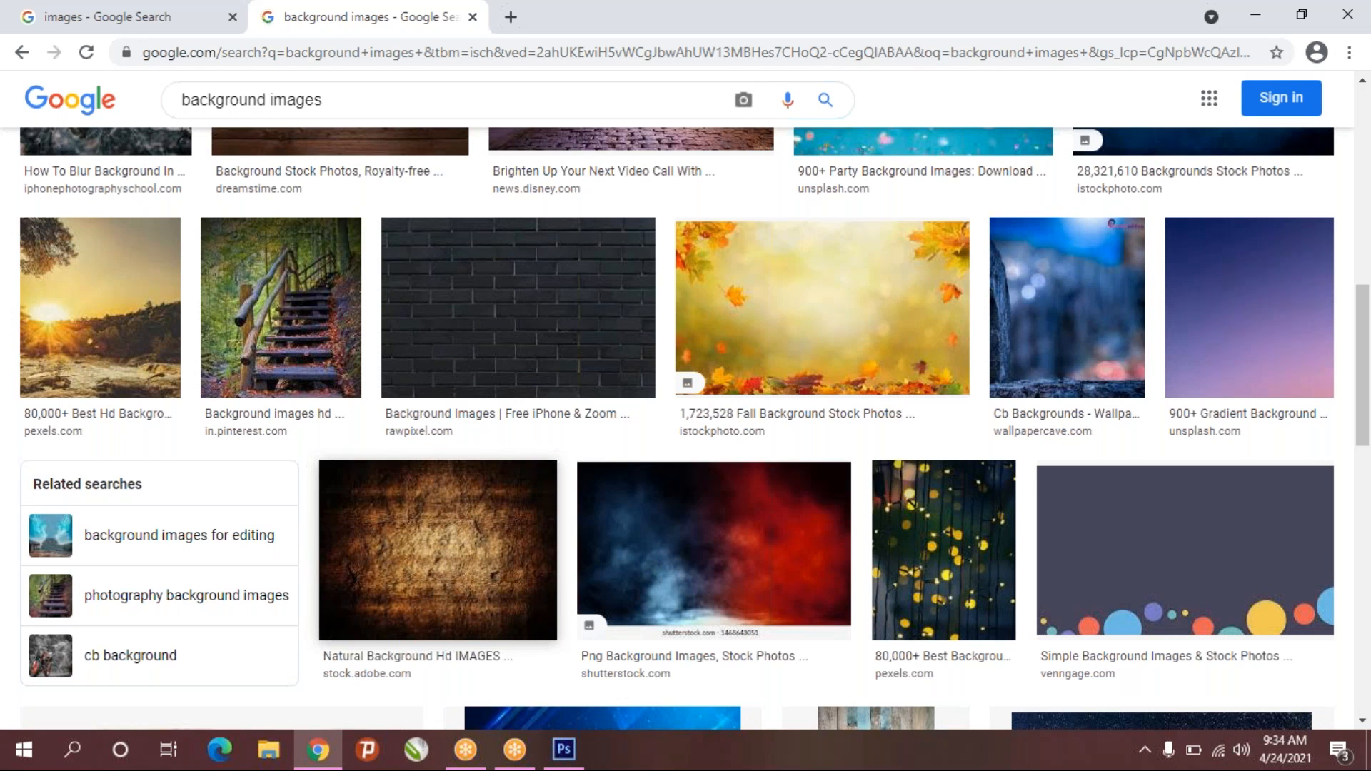
scroll(686, 428, "down", 4)
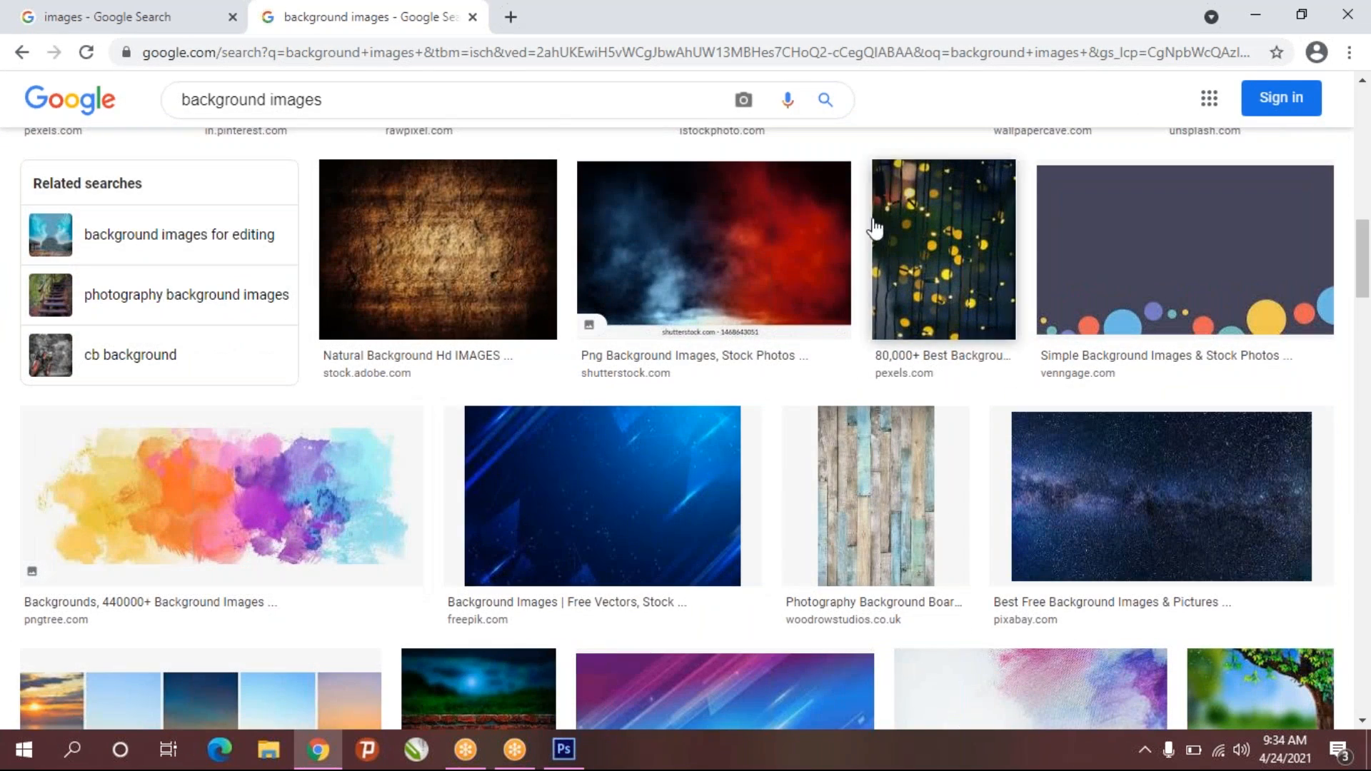
left_click(807, 230)
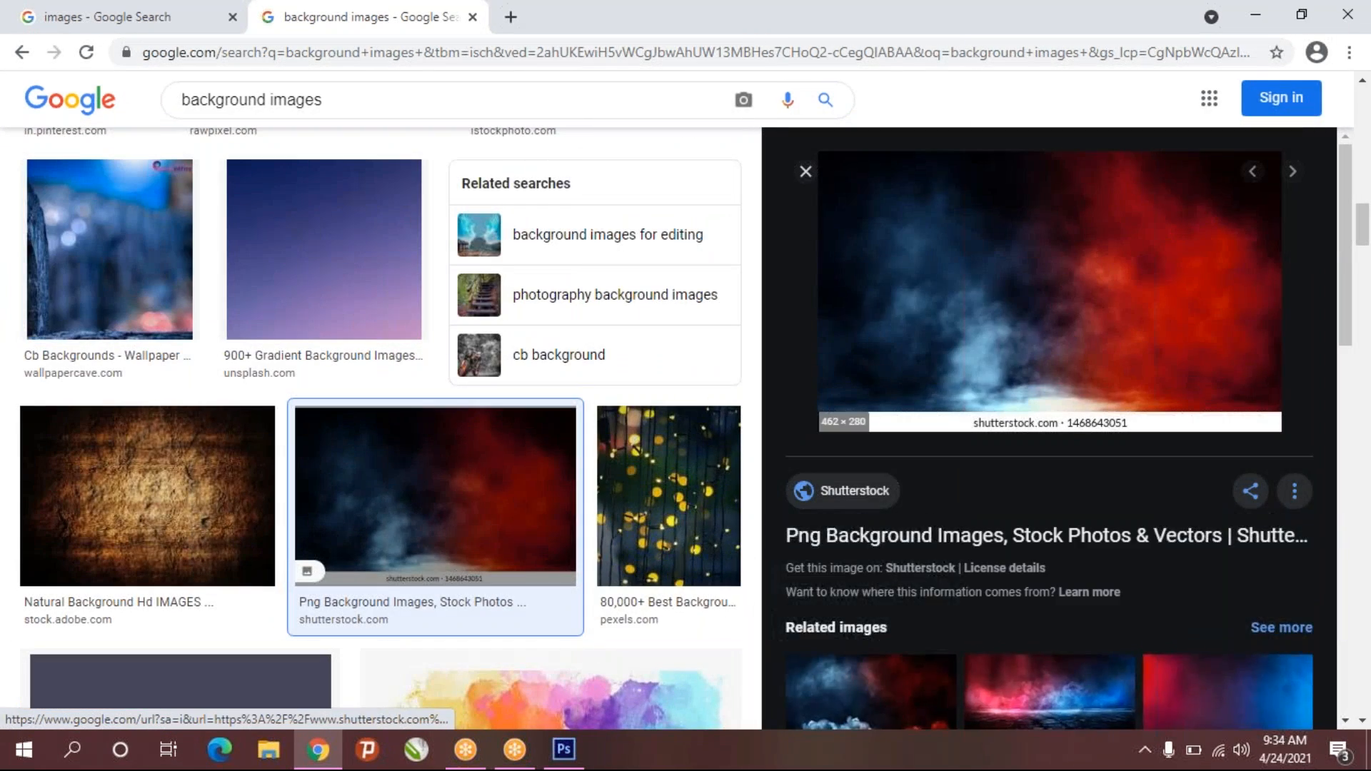
- Preview the related Smoke Stage background, browse further images, and return to the blue and red smoke preview
scroll(906, 362, "down", 3)
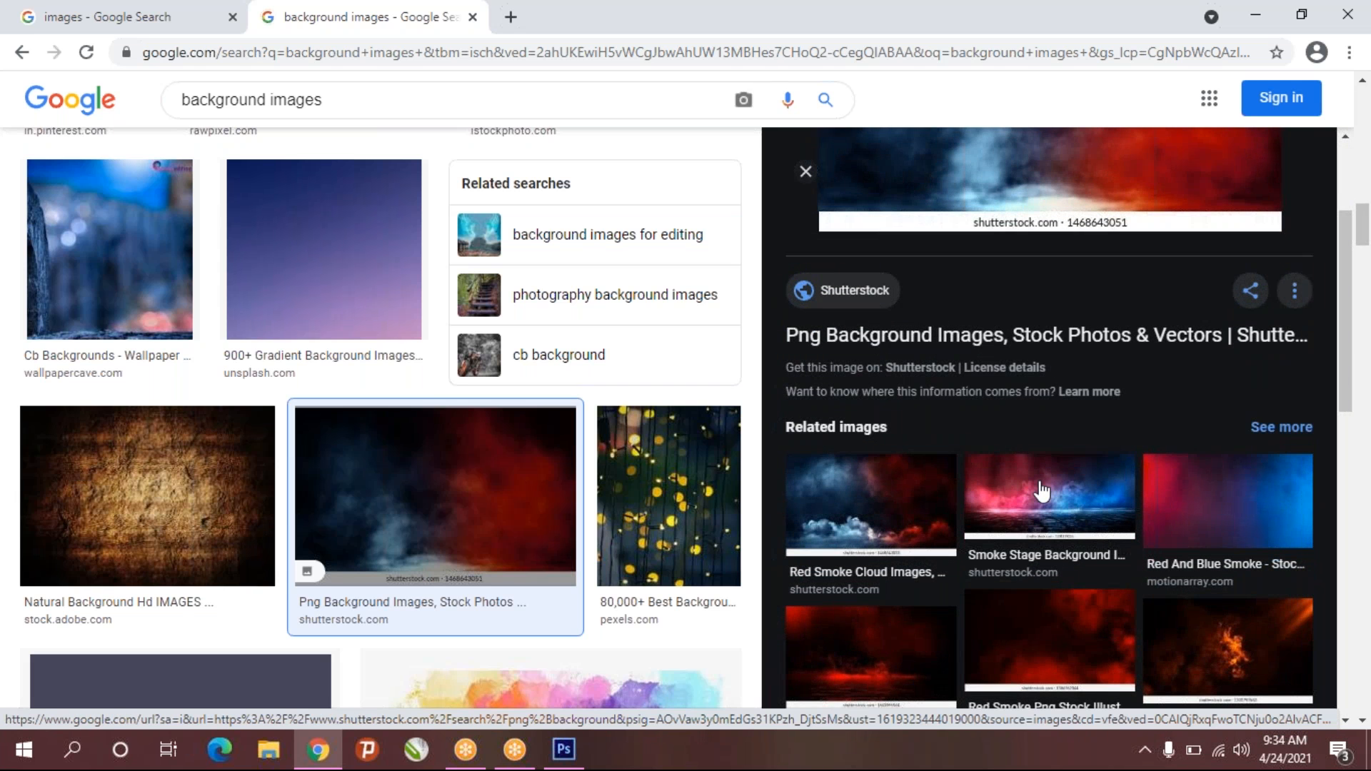
left_click(1065, 521)
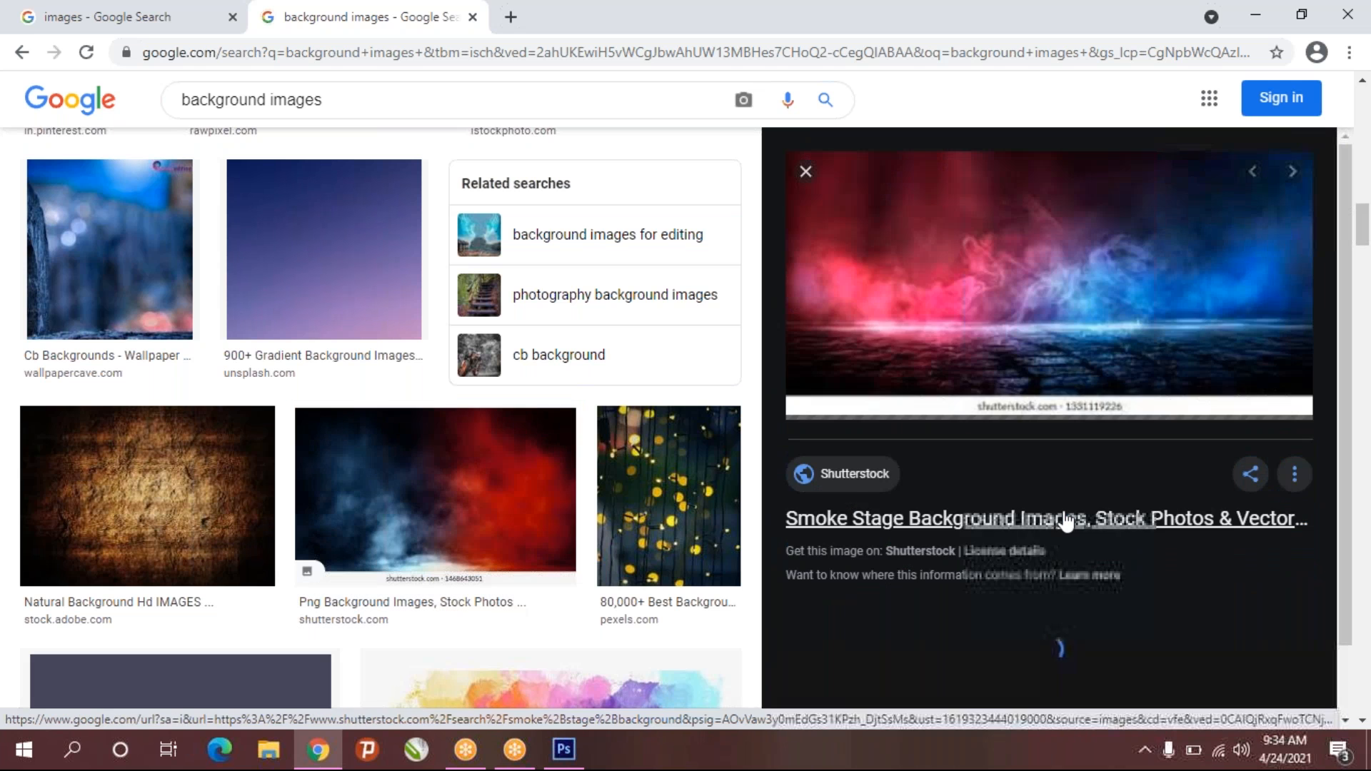
scroll(1009, 490, "down", 4)
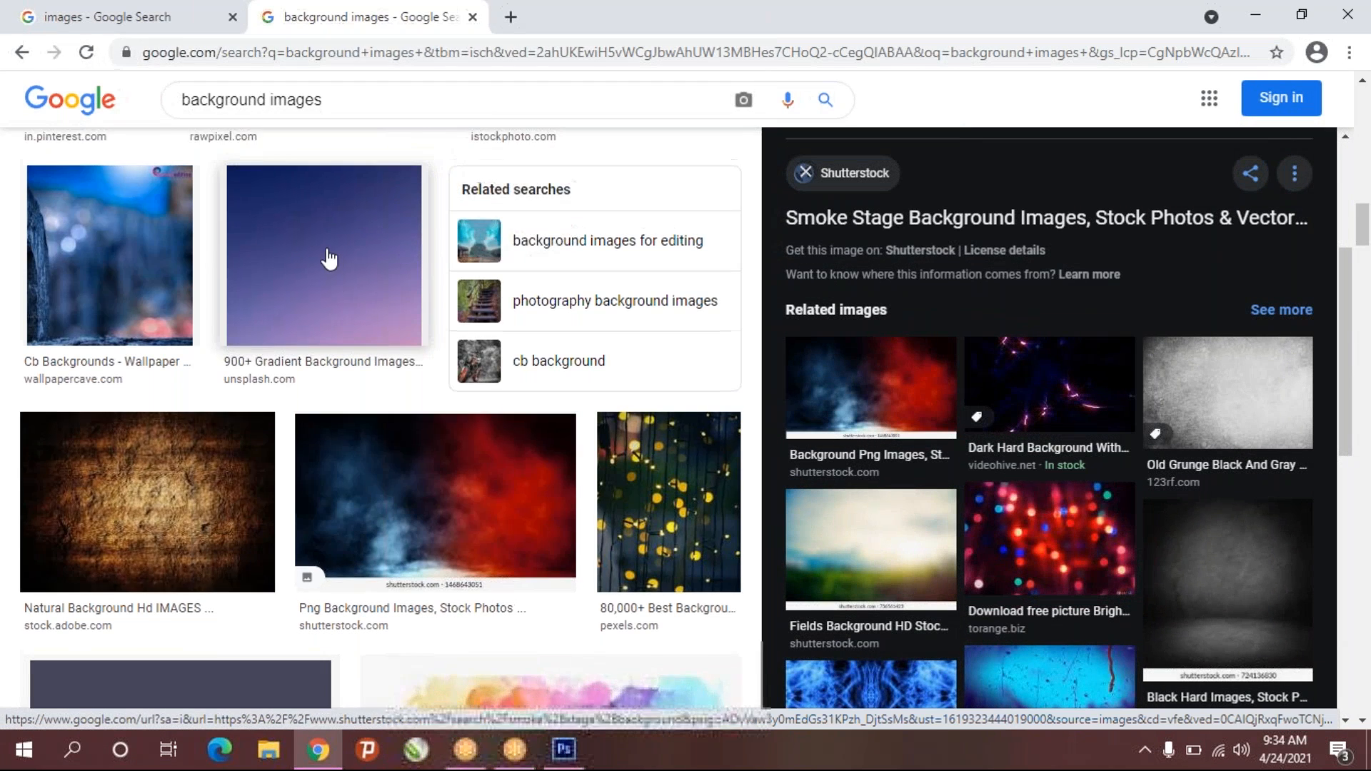
scroll(328, 257, "down", 10)
scroll(383, 282, "up", 5)
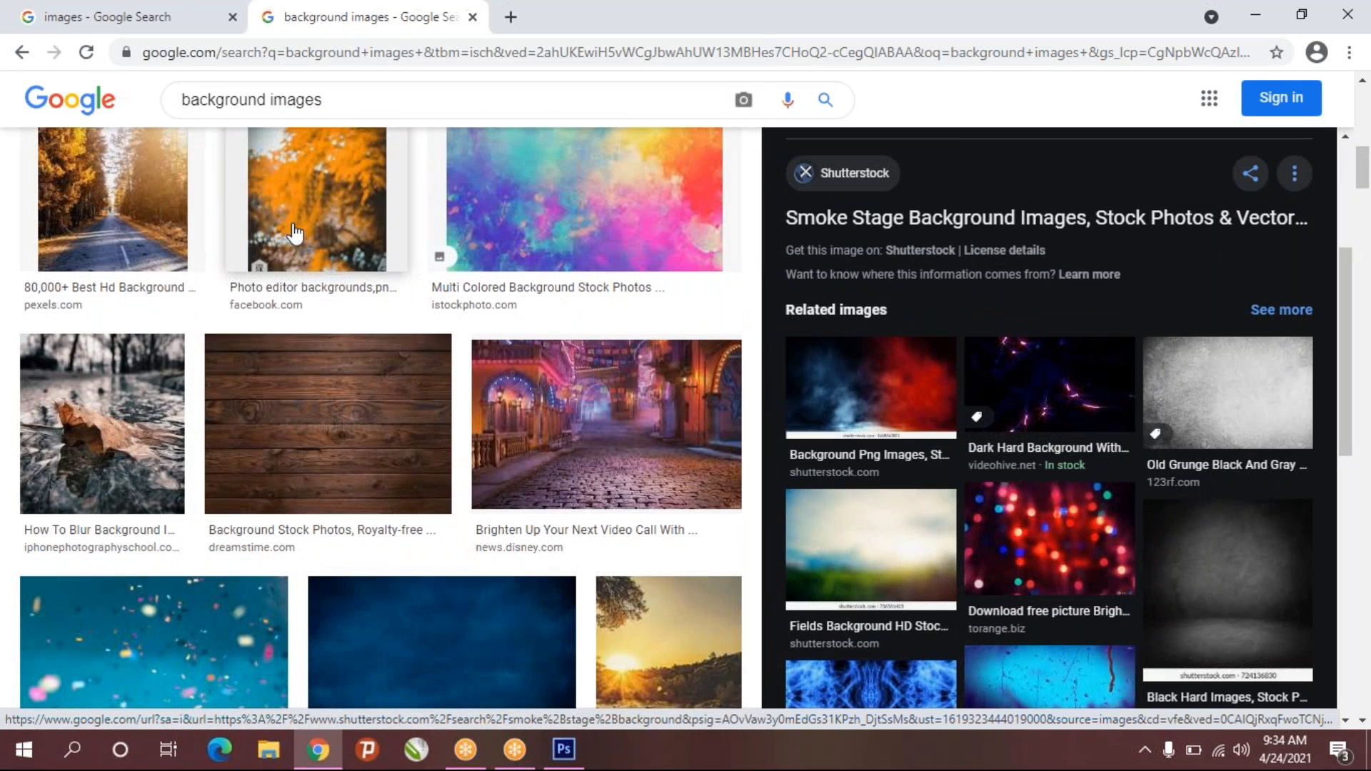
left_click(22, 52)
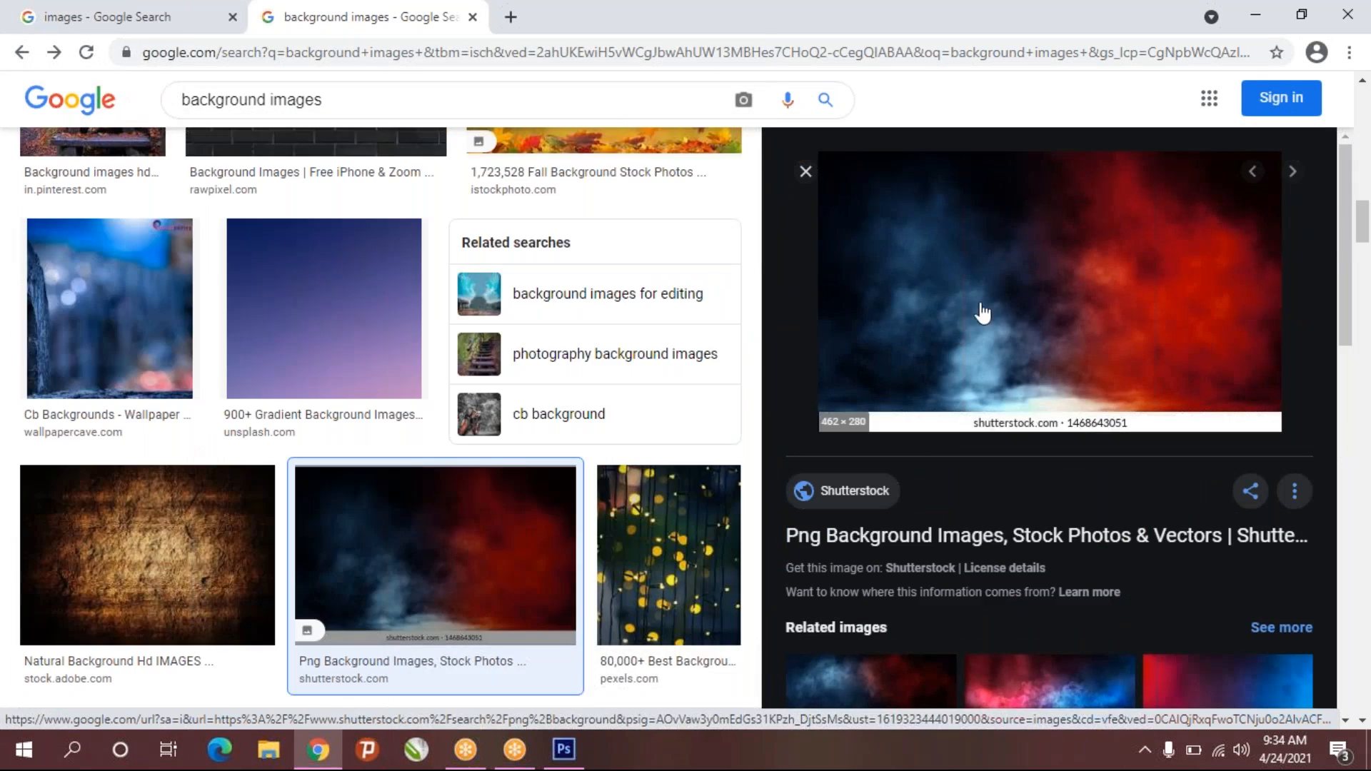
- Copy the blue and red smoke image and paste it into the Photoshop document as a new layer
scroll(994, 340, "down", 8)
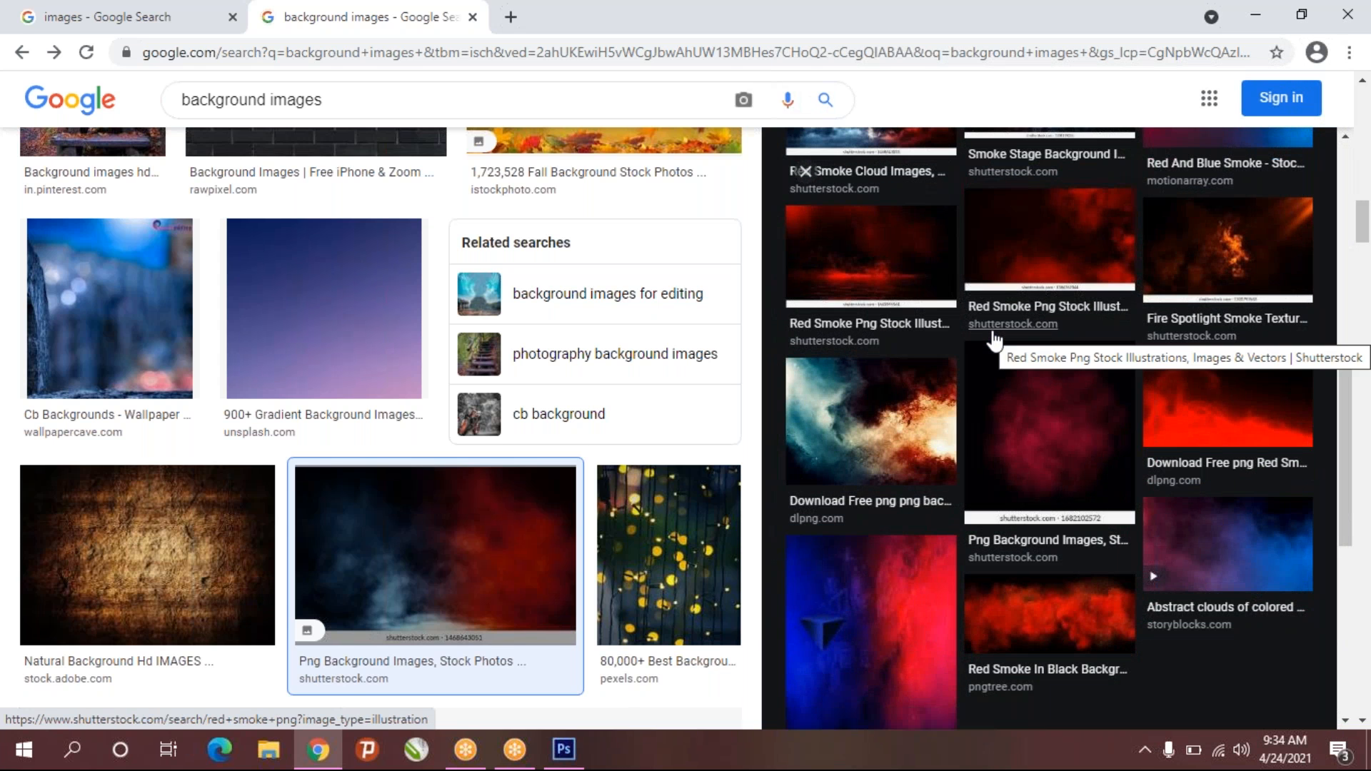
scroll(994, 340, "down", 3)
scroll(1050, 385, "up", 10)
right_click(997, 309)
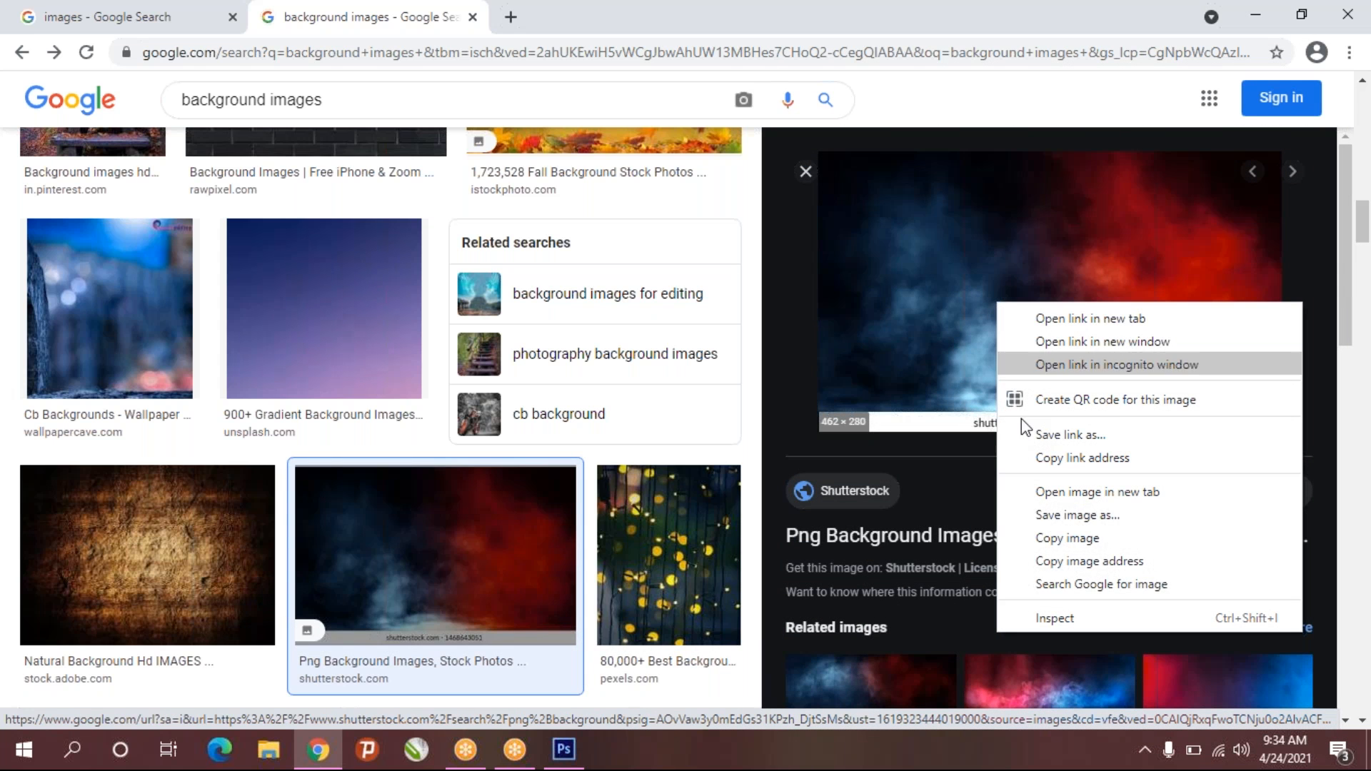
left_click(1050, 537)
left_click(563, 748)
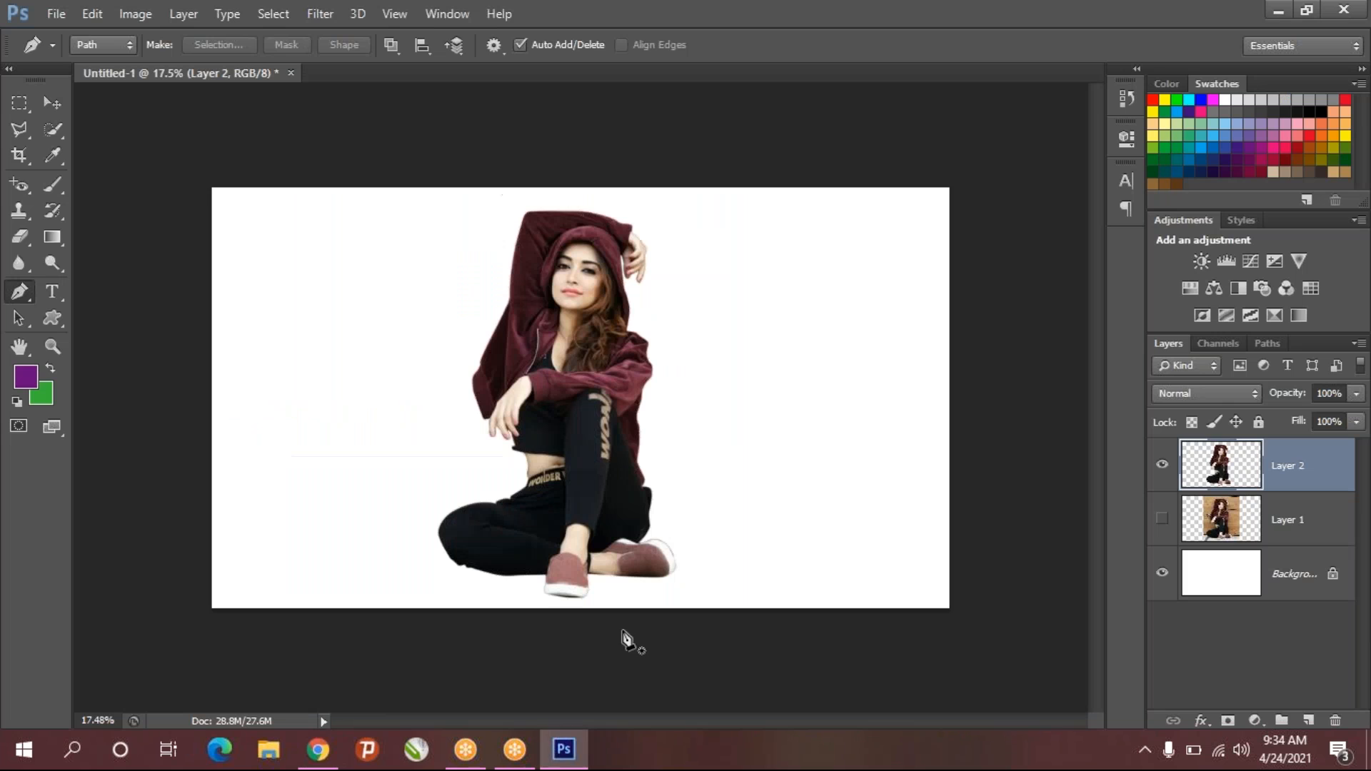
key("ctrl+v")
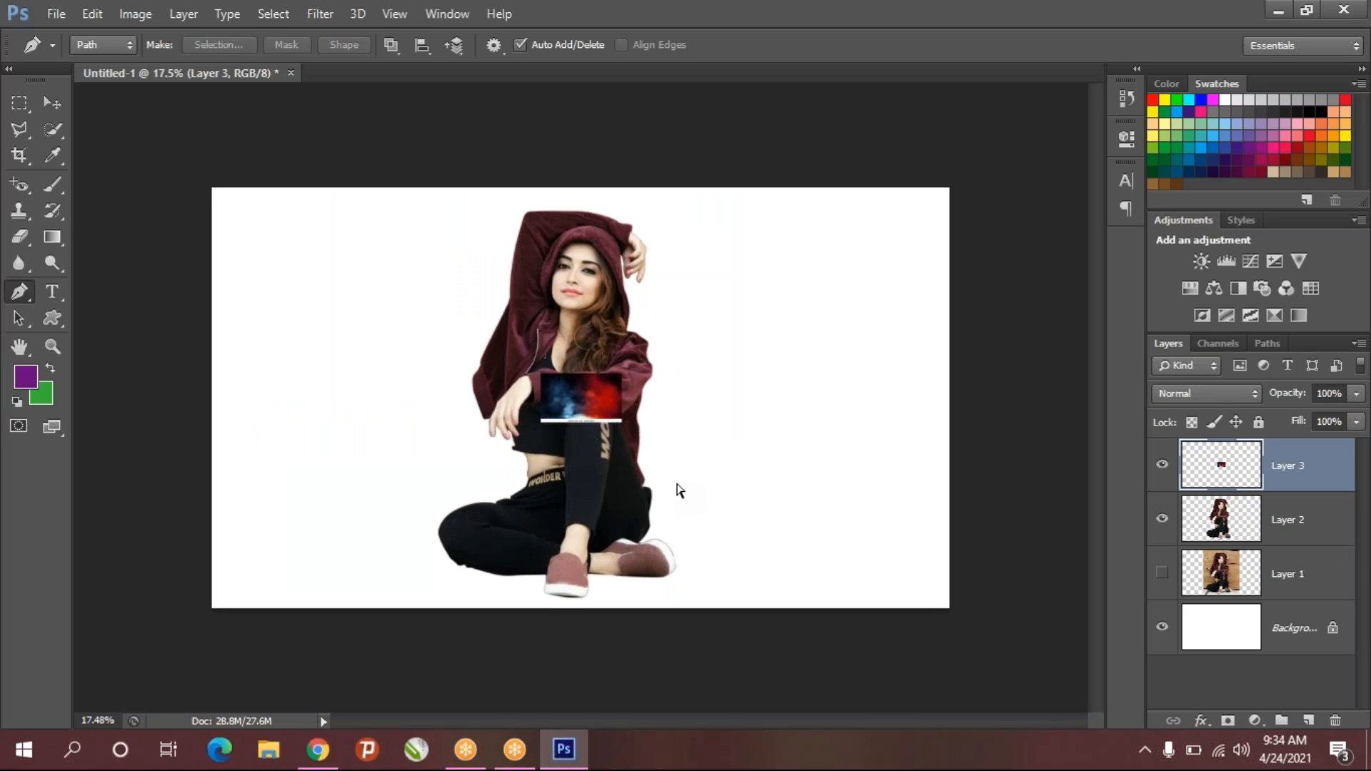
- Scale the pasted smoke image to about 1002% and shift it slightly down so it covers the whole canvas
key("ctrl+t")
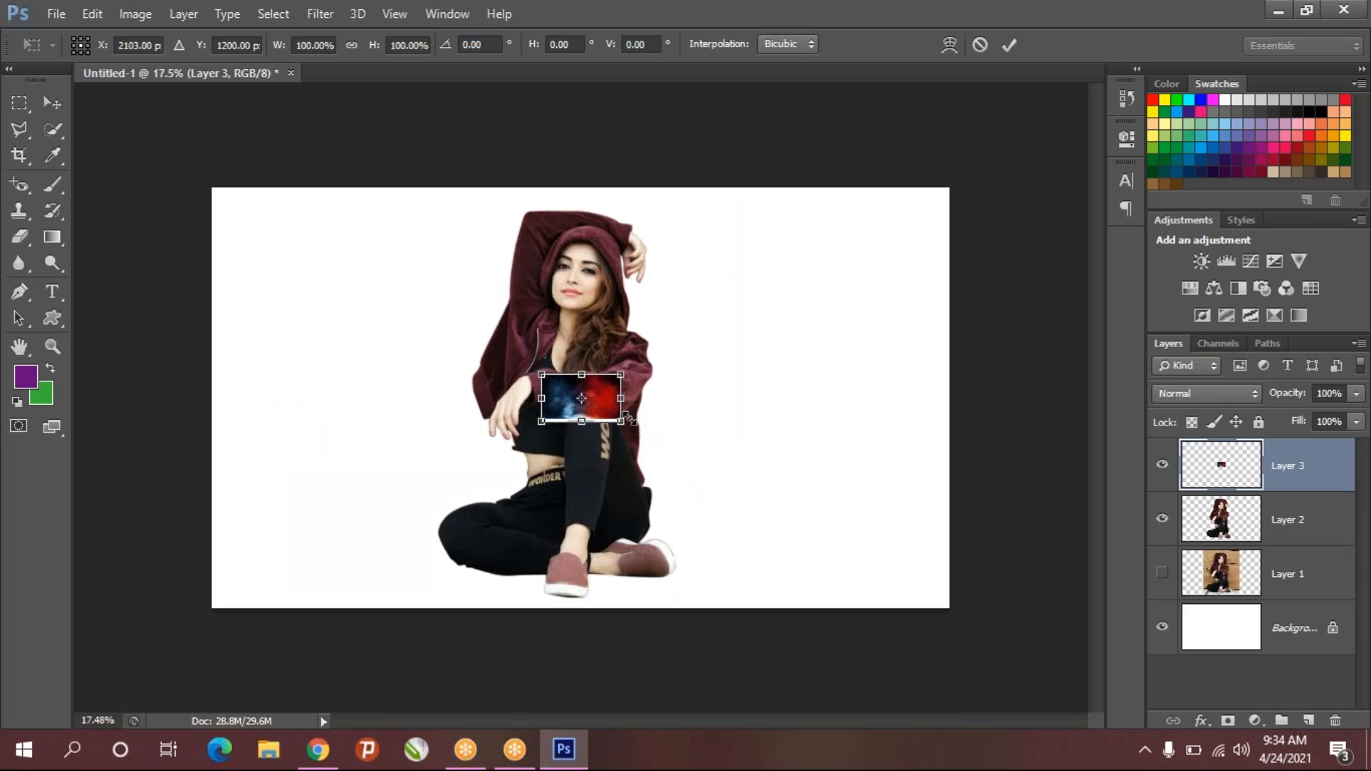
left_click_drag(626, 424, 984, 657)
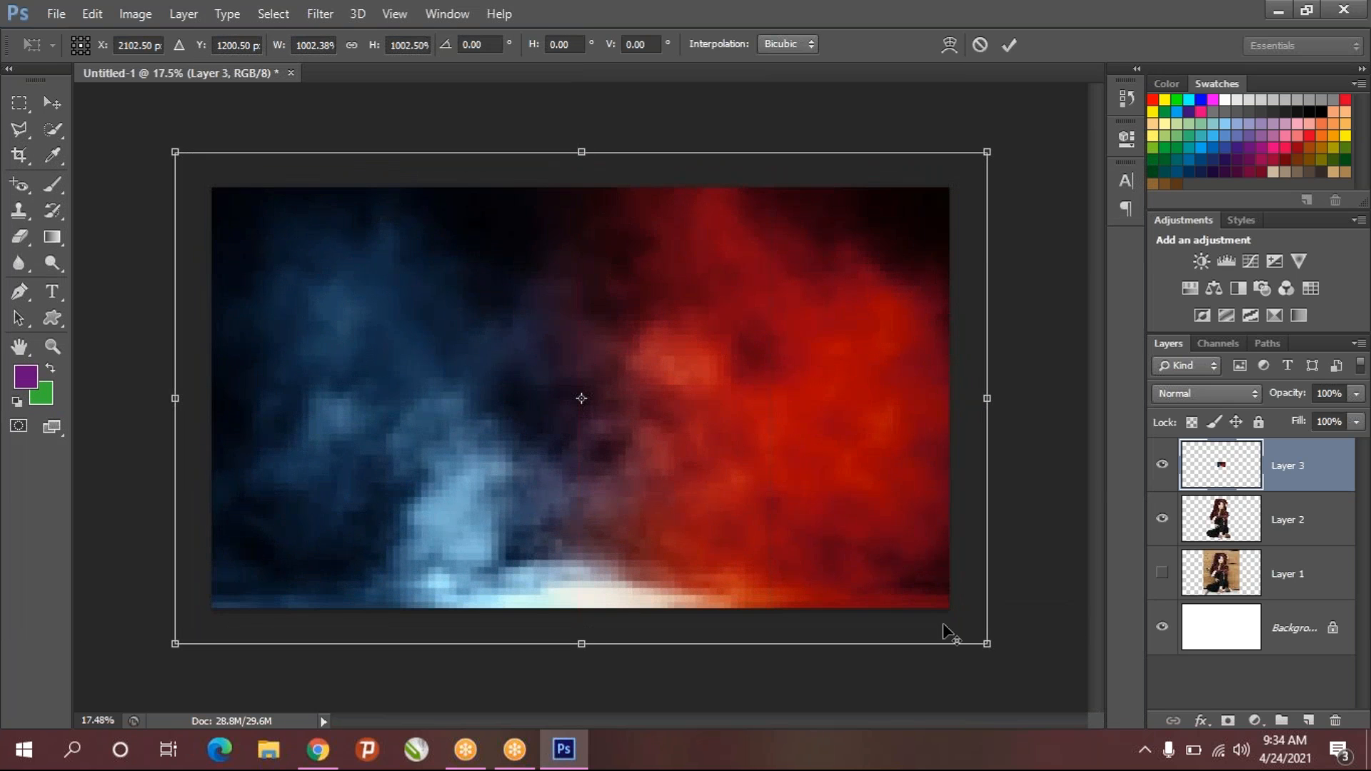
left_click_drag(713, 462, 717, 486)
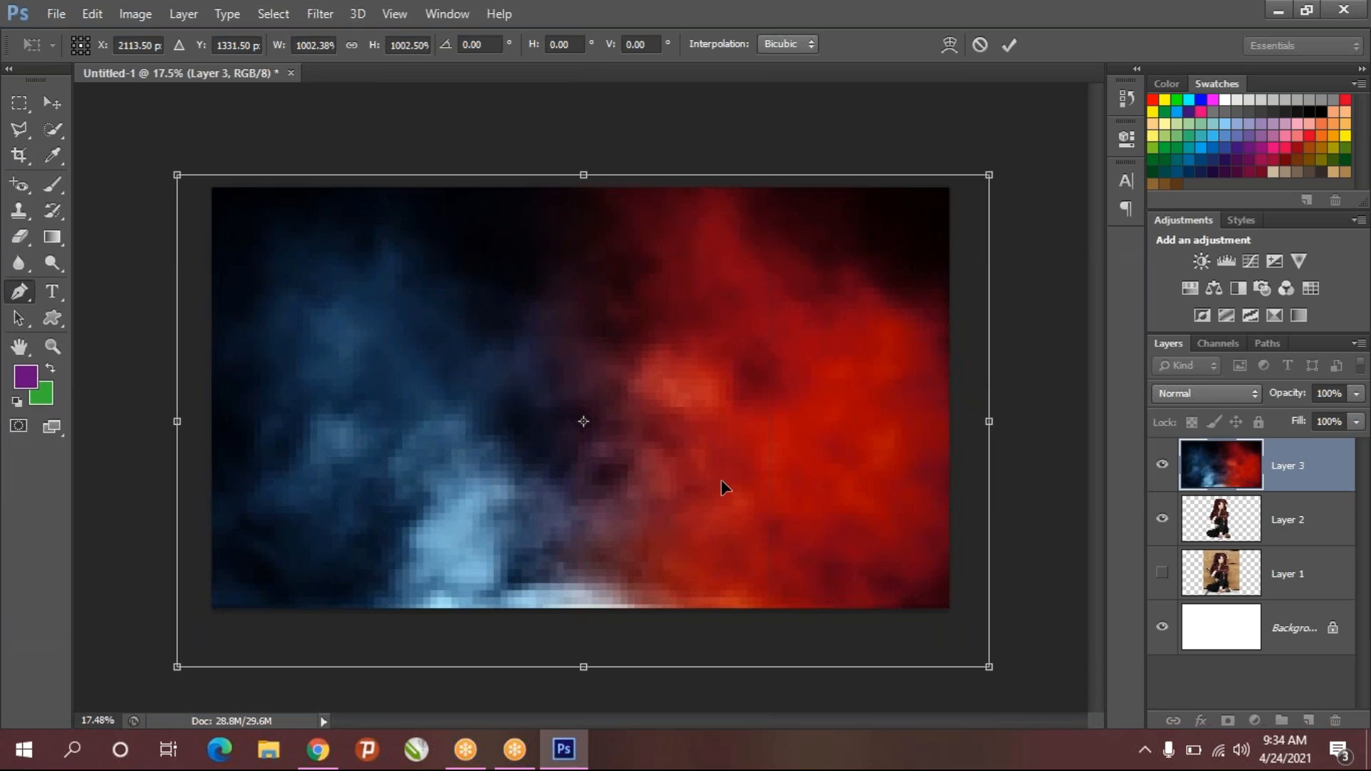
key("Return")
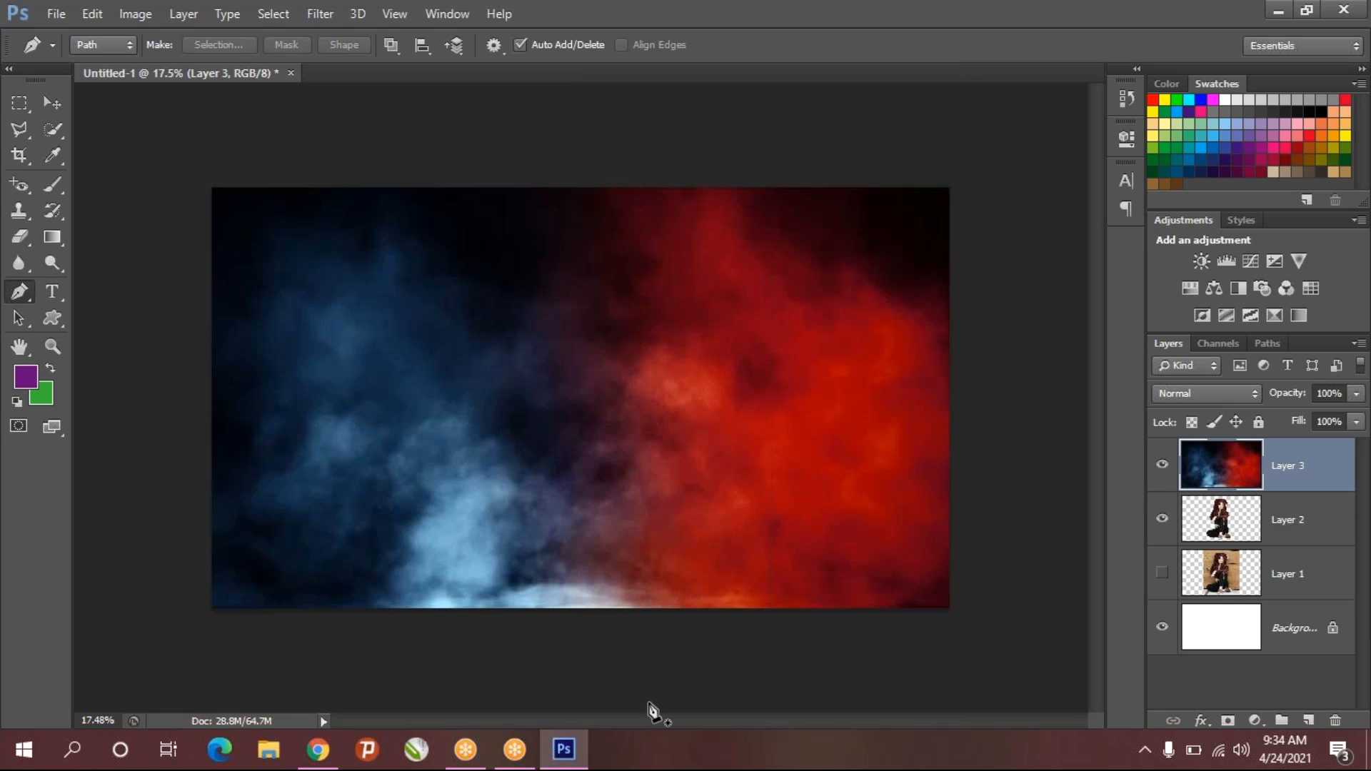
- Switch to Chrome, browse the background image results, and preview the black textured Shutterstock background
left_click(333, 734)
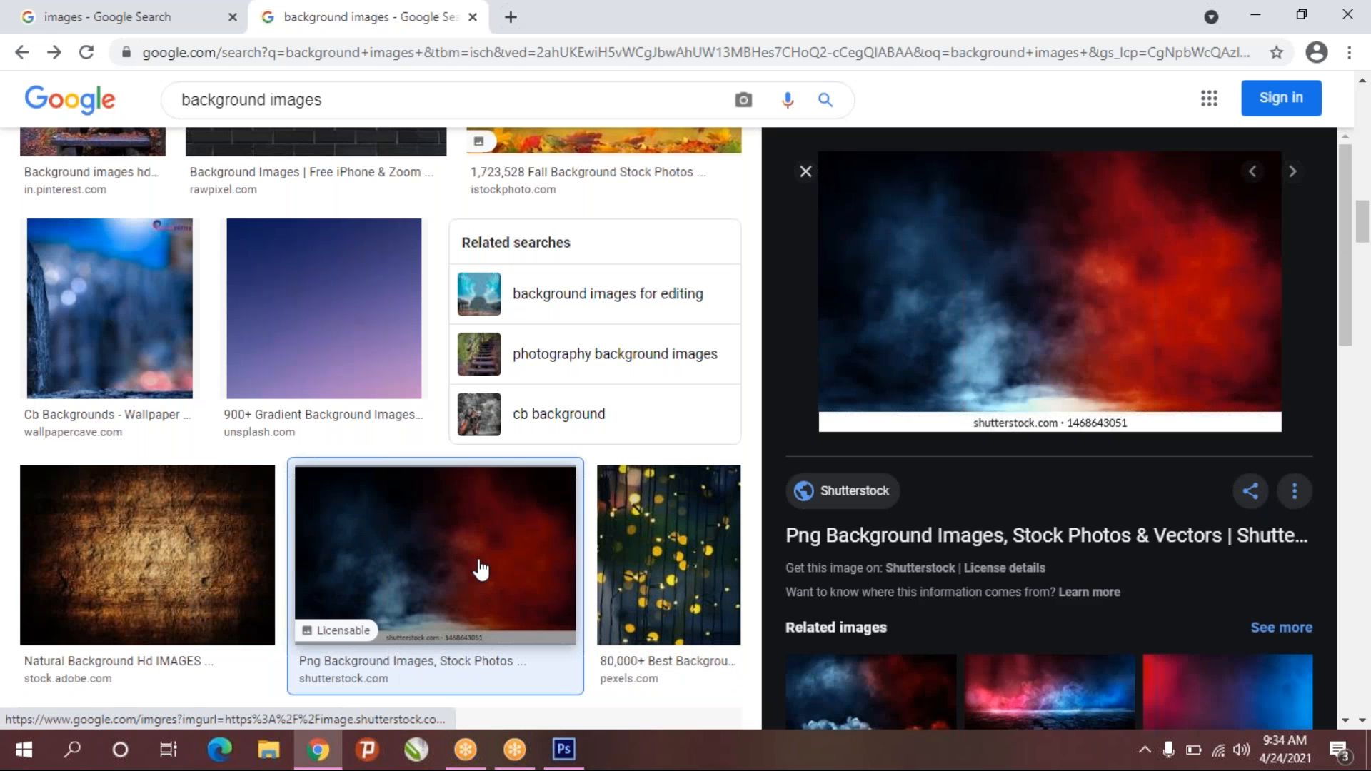
scroll(379, 428, "up", 10)
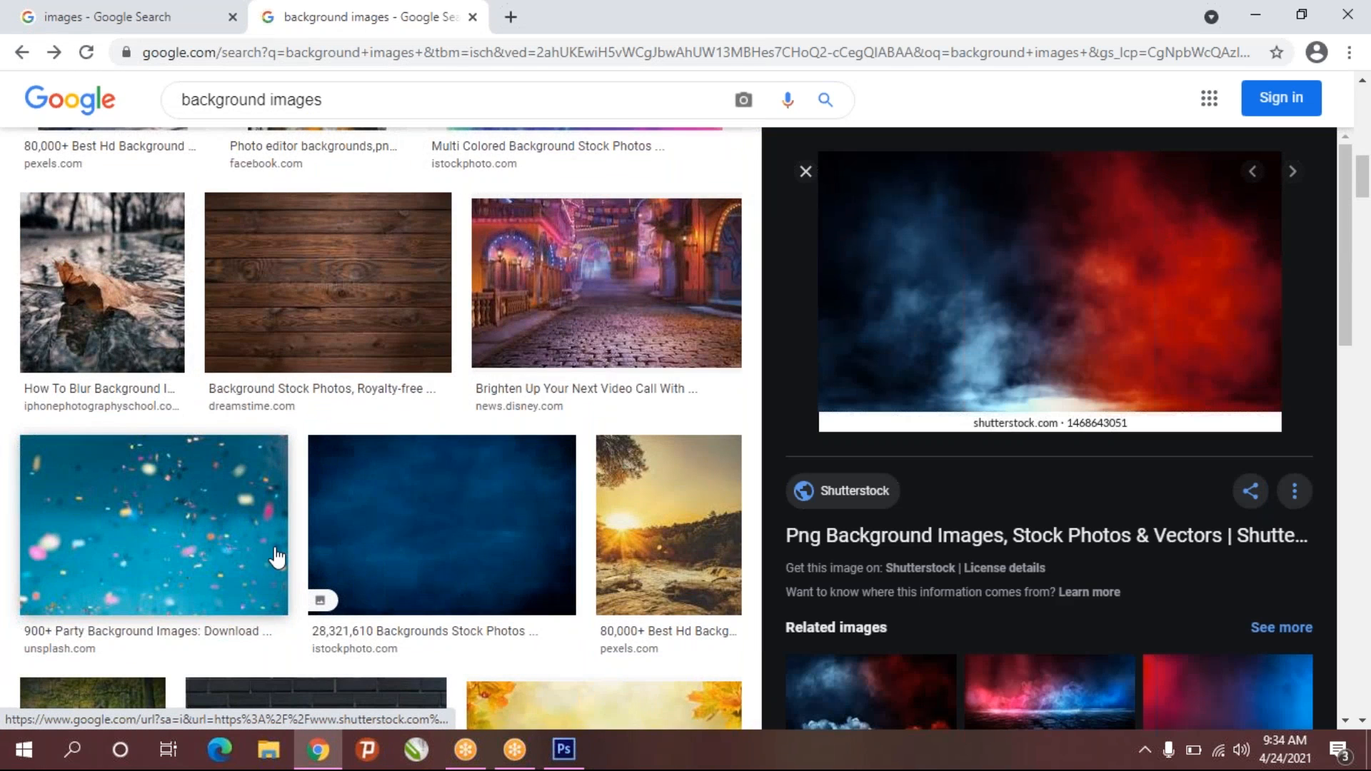
scroll(277, 557, "down", 15)
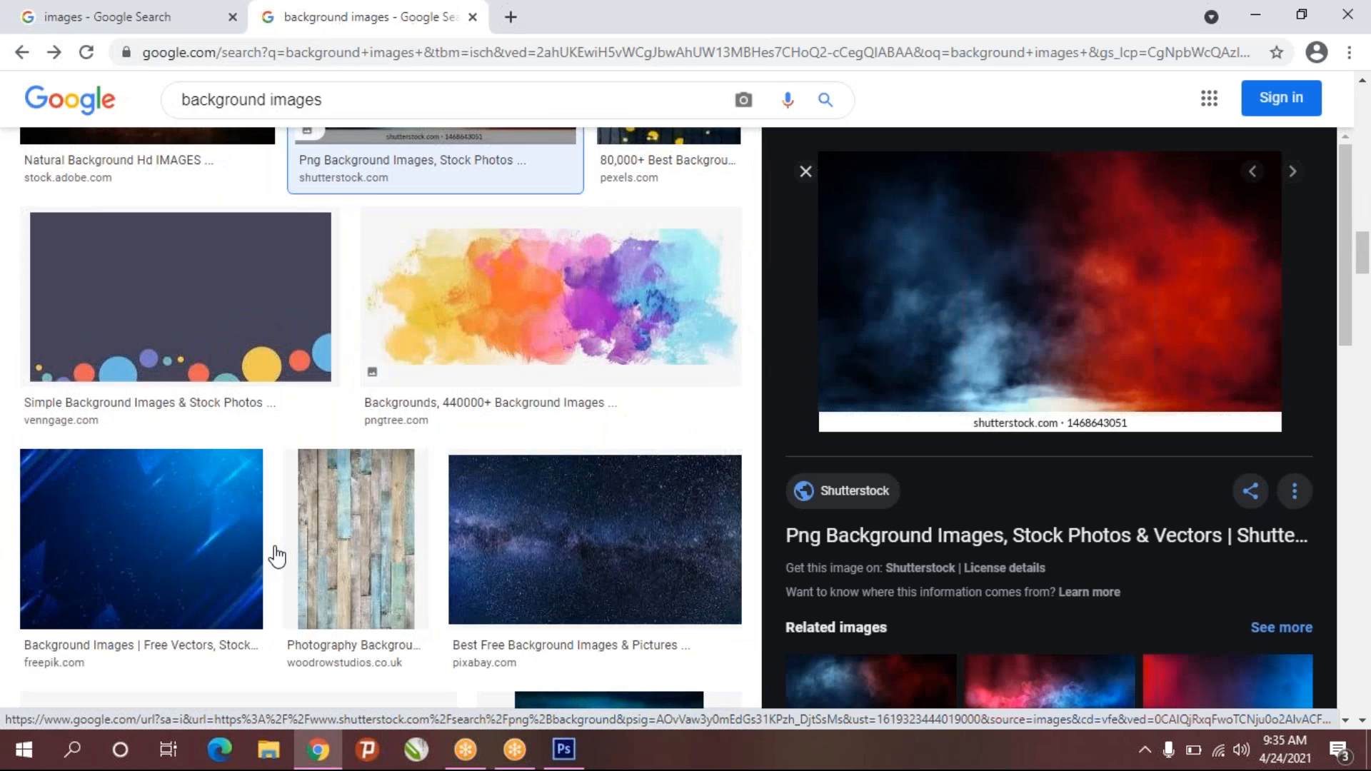
scroll(298, 525, "down", 12)
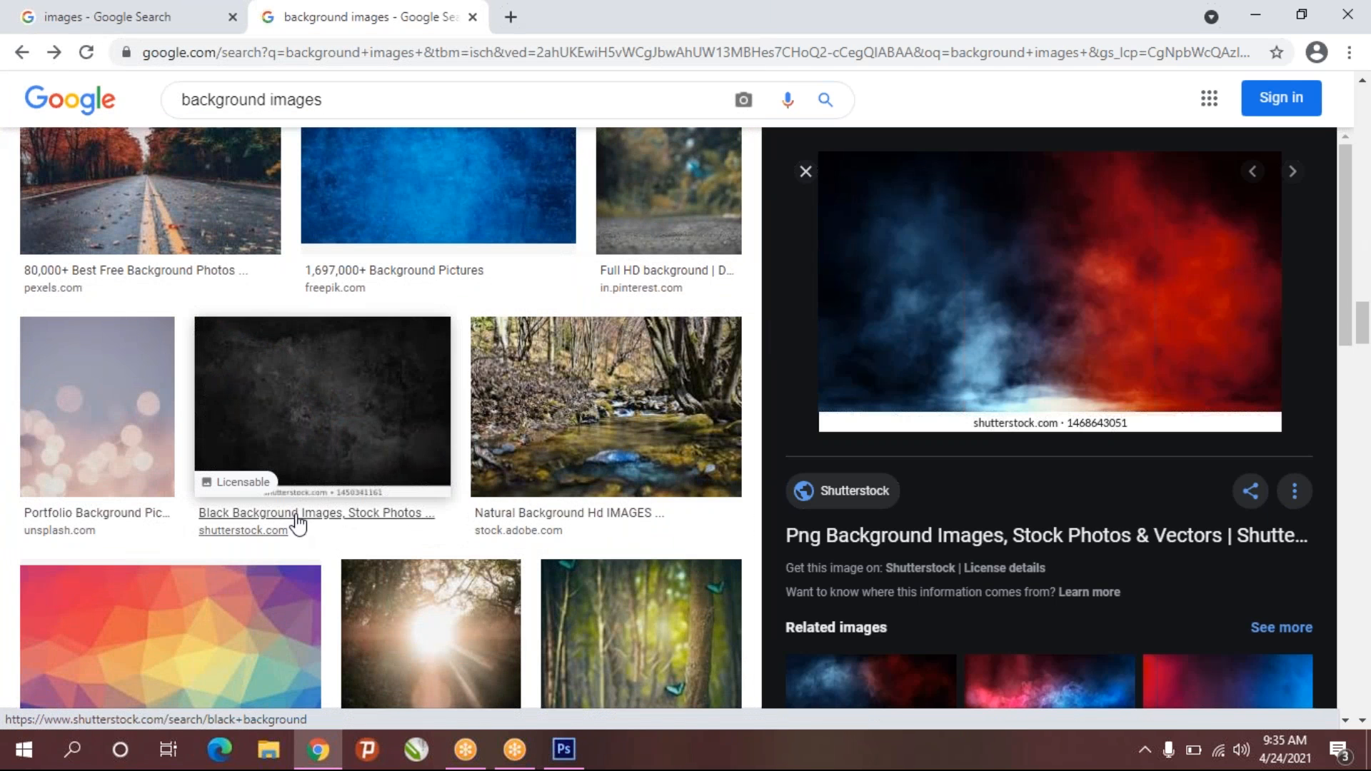
left_click(336, 432)
- Examine the remaining background image results for another suitable backdrop
scroll(309, 461, "down", 9)
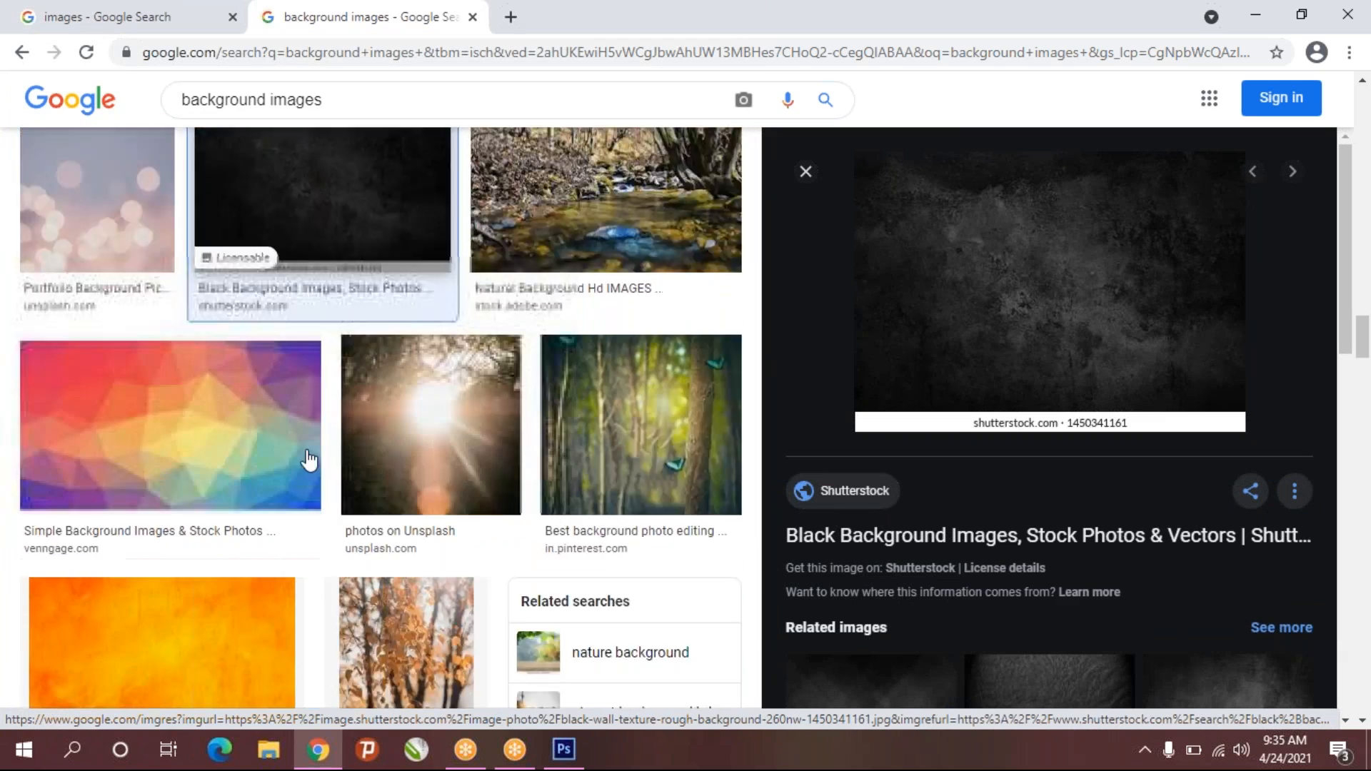
scroll(308, 461, "down", 12)
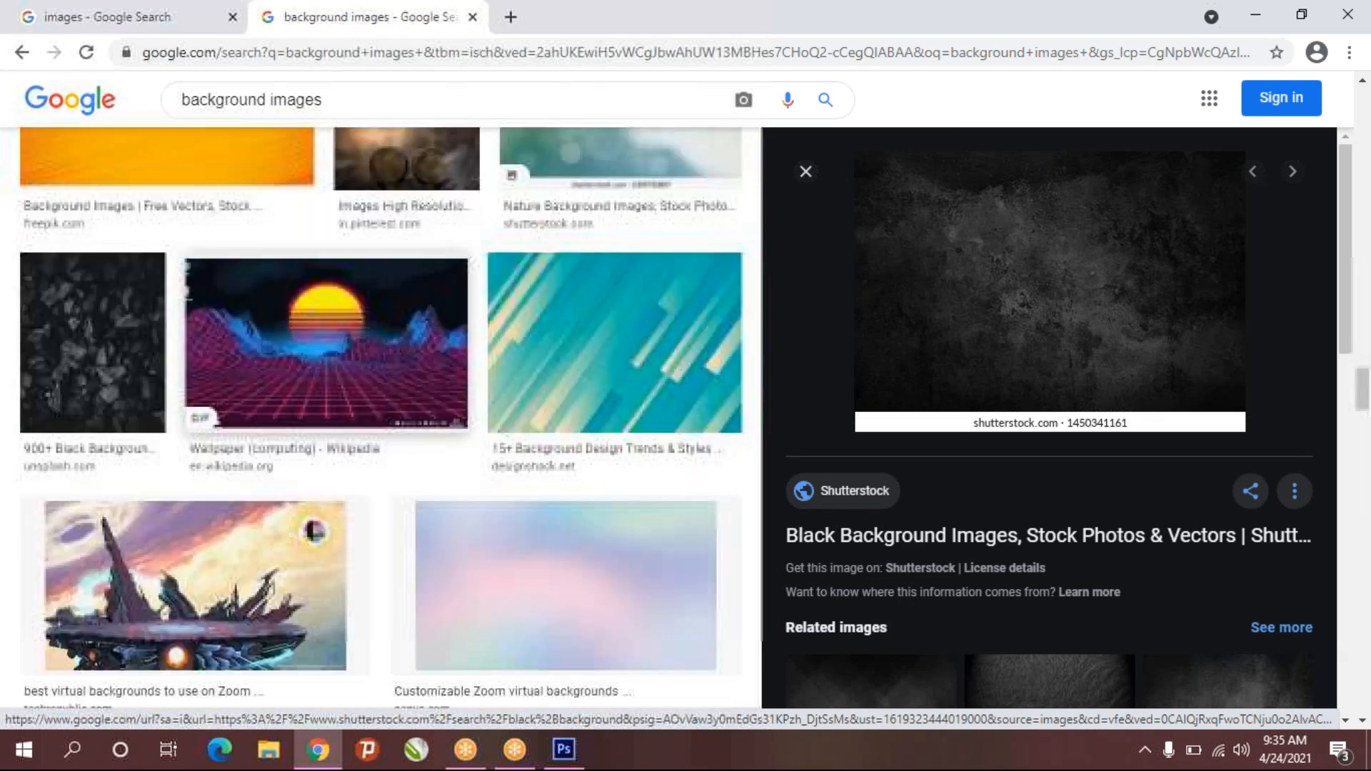
scroll(308, 461, "down", 15)
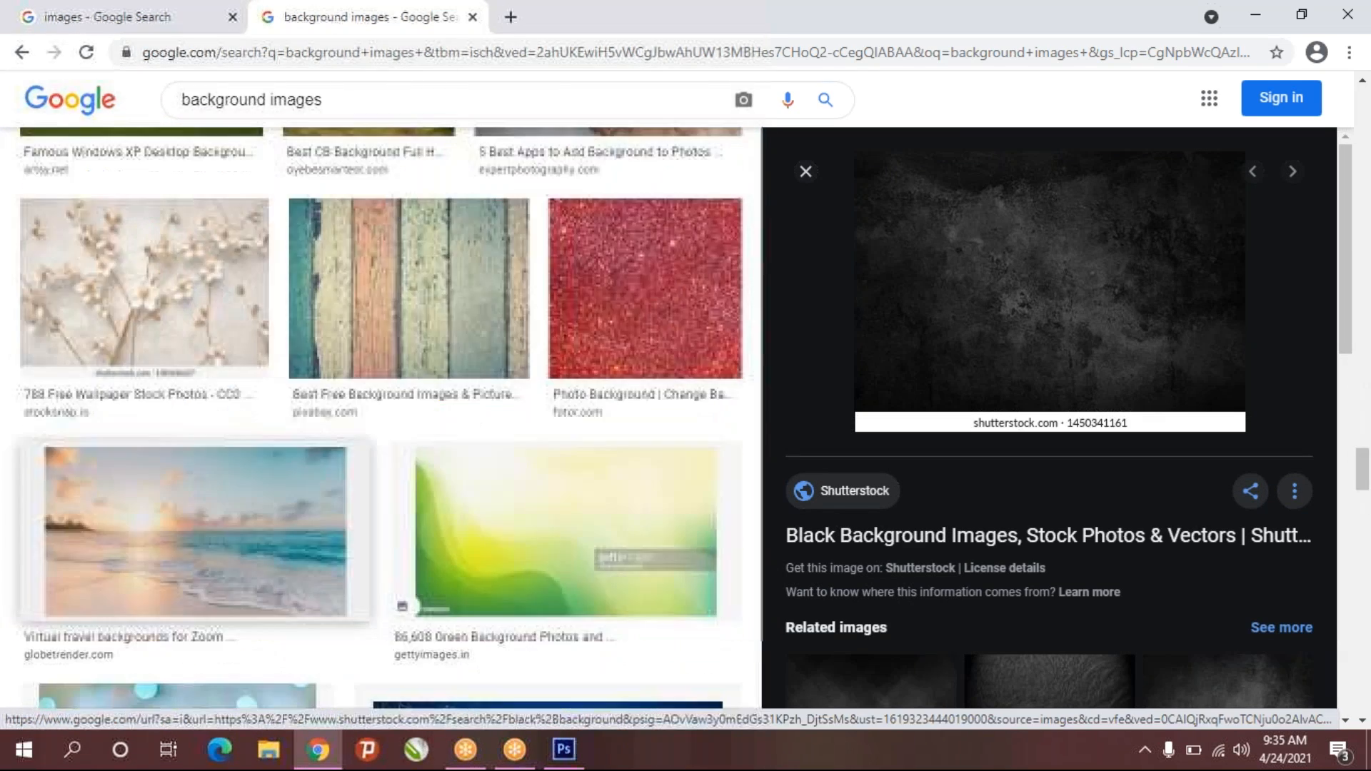
scroll(379, 418, "down", 3)
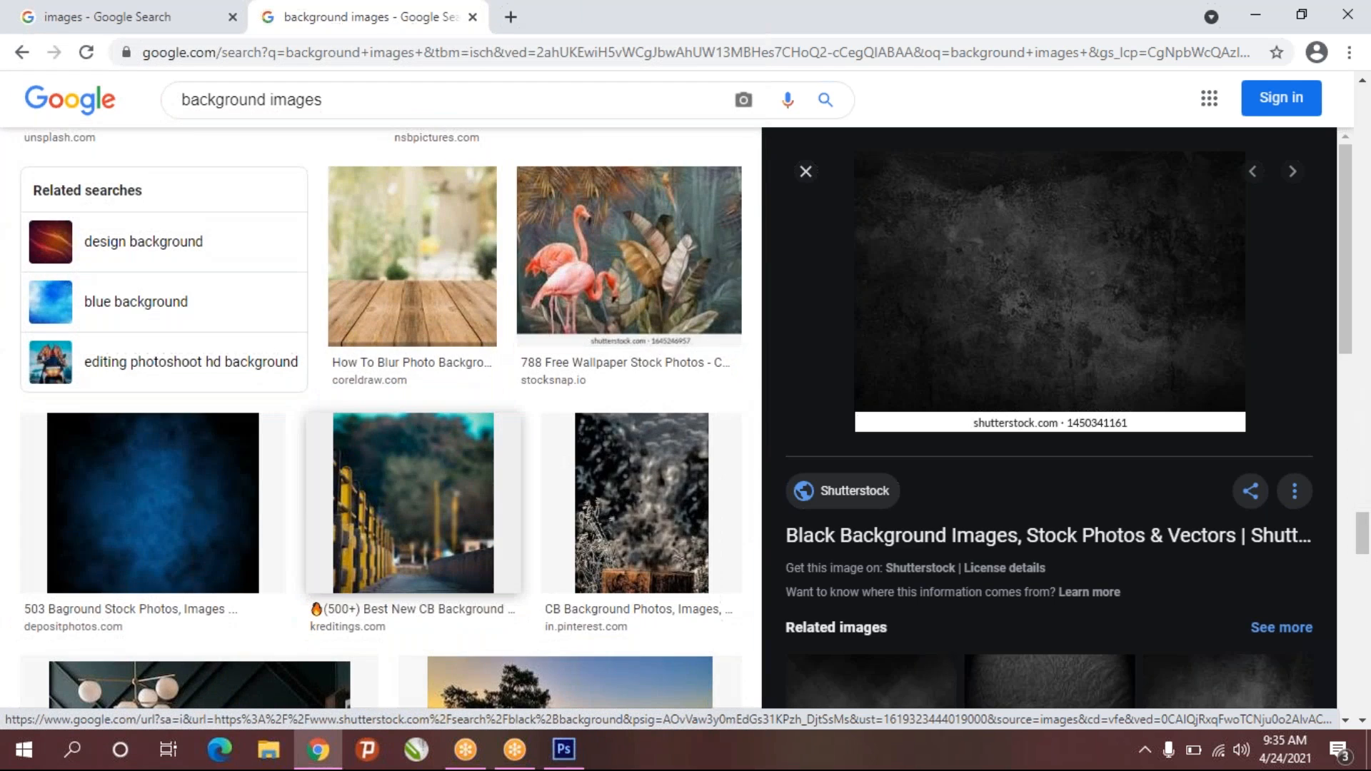
scroll(379, 418, "down", 13)
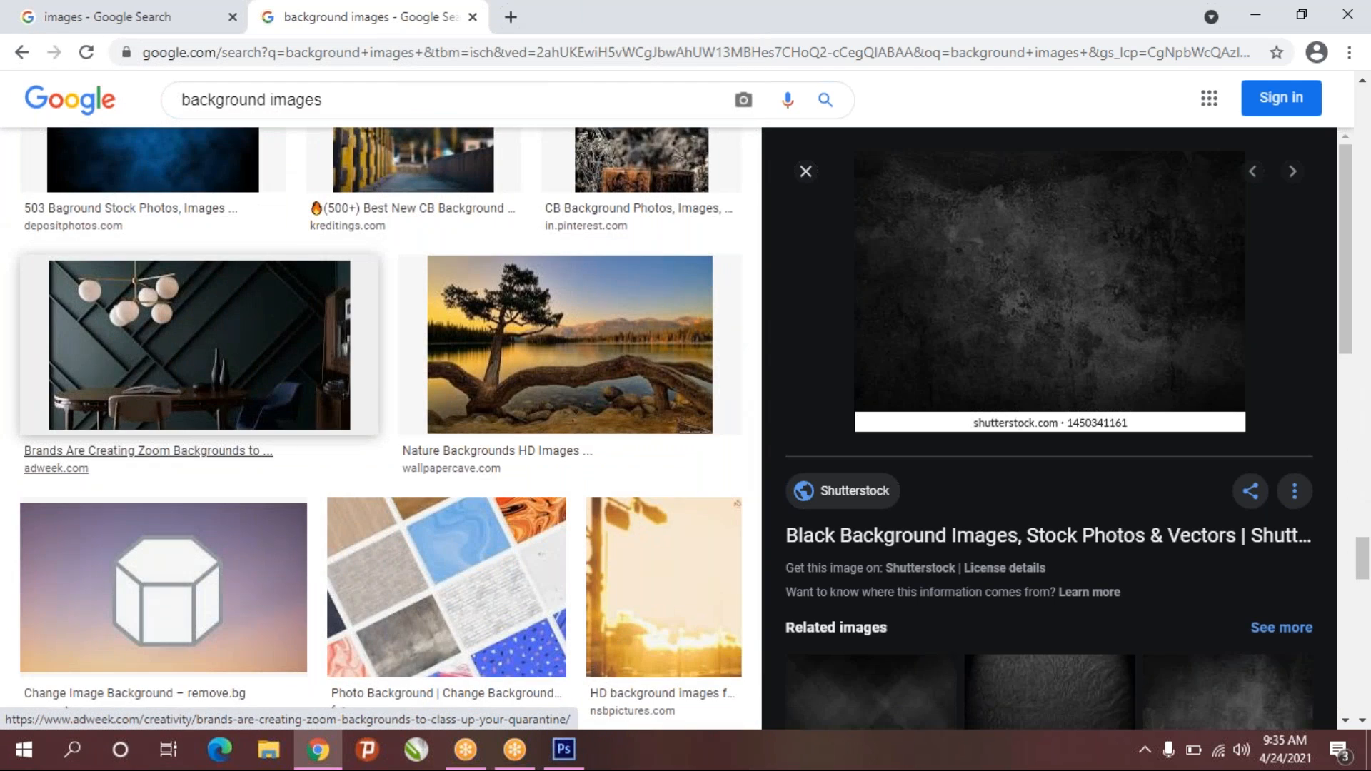
scroll(379, 417, "up", 5)
scroll(378, 417, "down", 5)
scroll(297, 437, "down", 14)
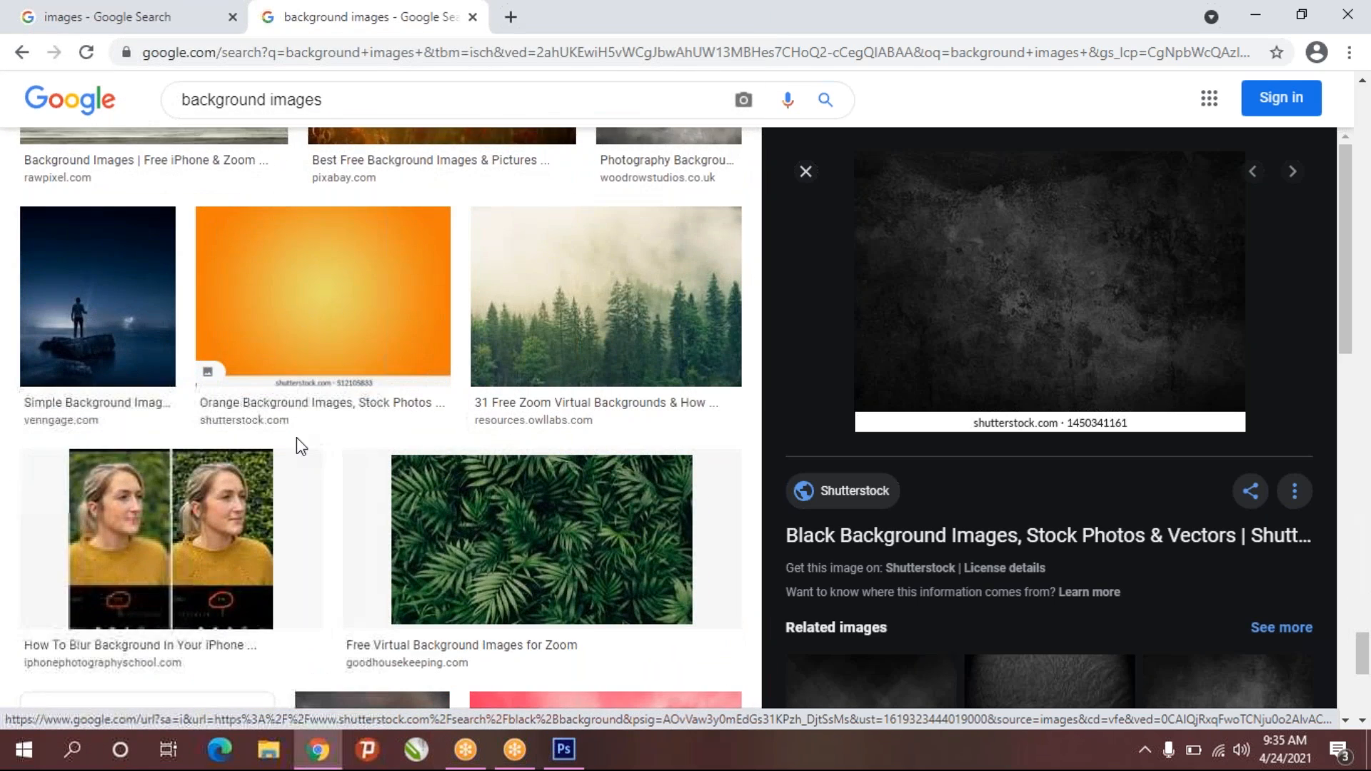
scroll(306, 433, "down", 10)
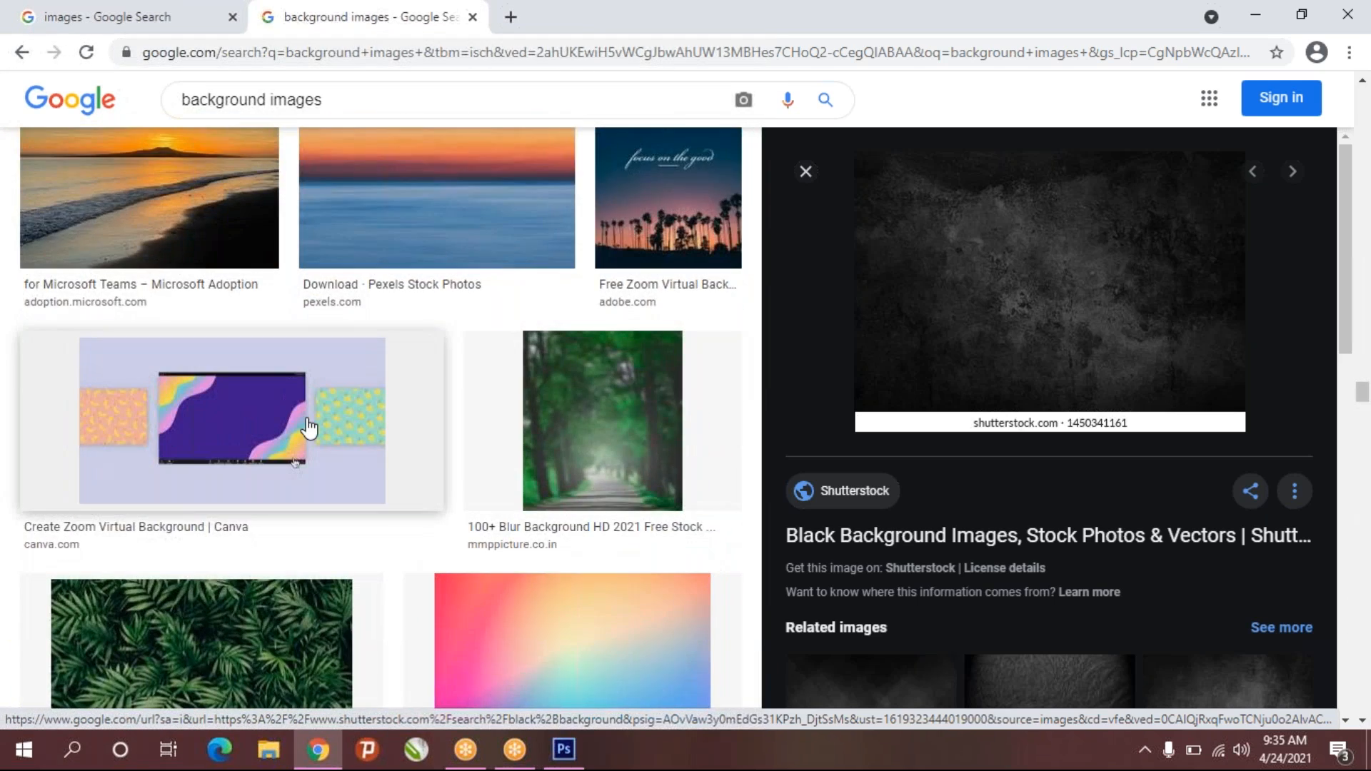
scroll(309, 426, "down", 5)
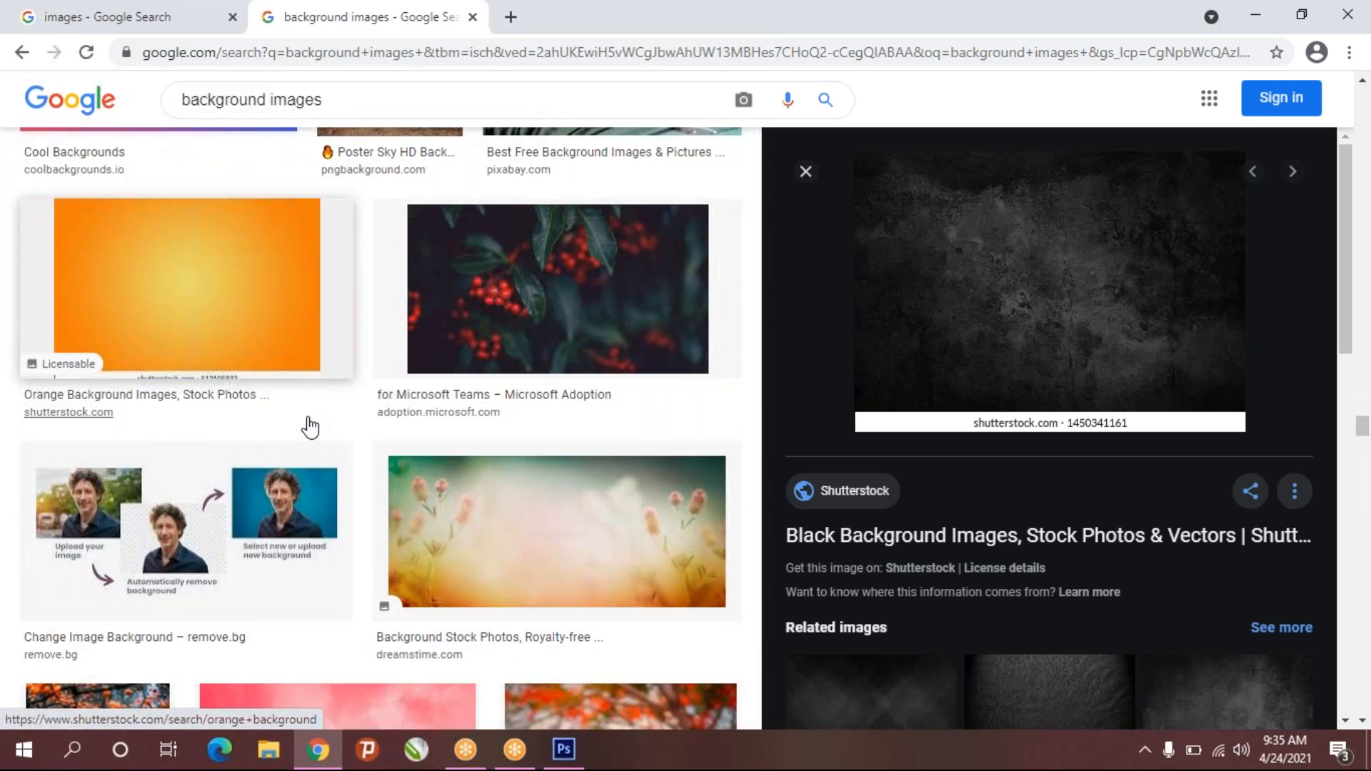
scroll(308, 426, "down", 5)
scroll(309, 427, "down", 5)
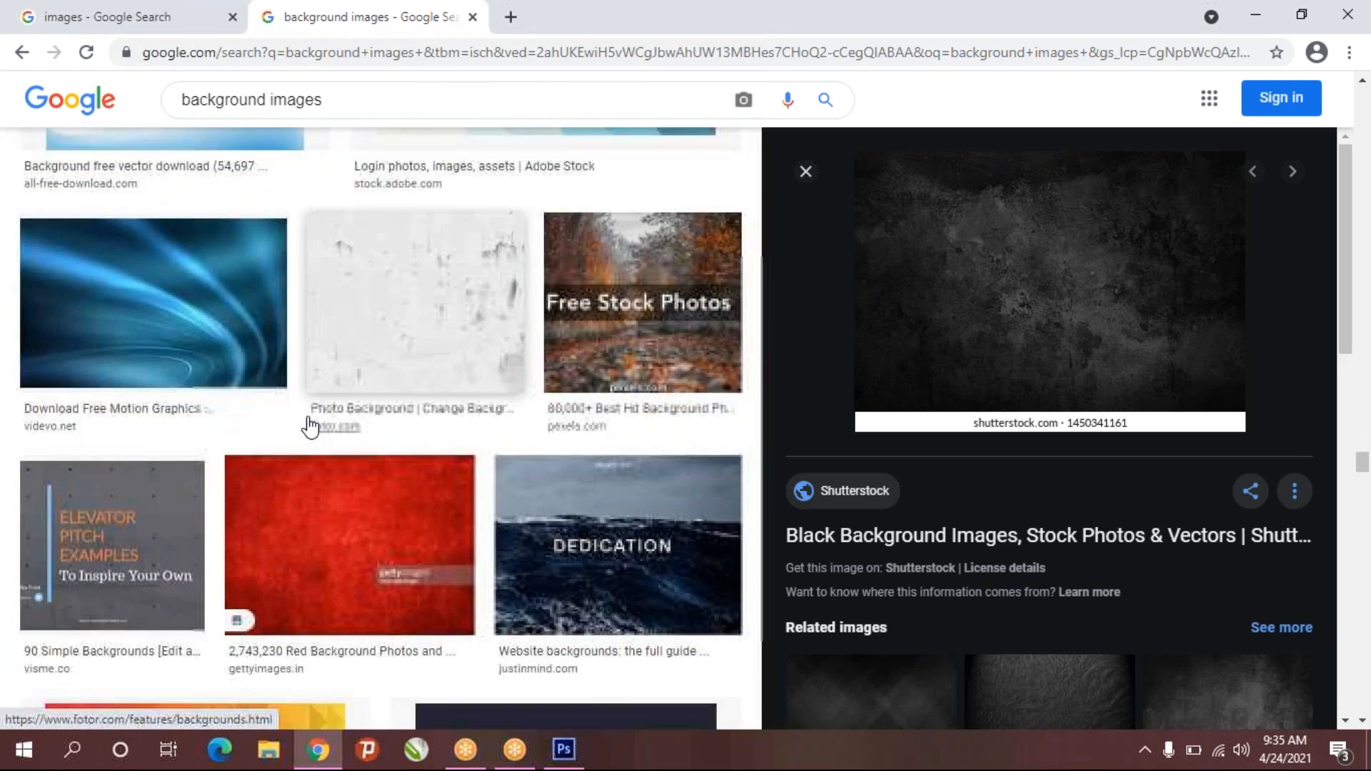
scroll(309, 426, "down", 5)
scroll(306, 426, "up", 10)
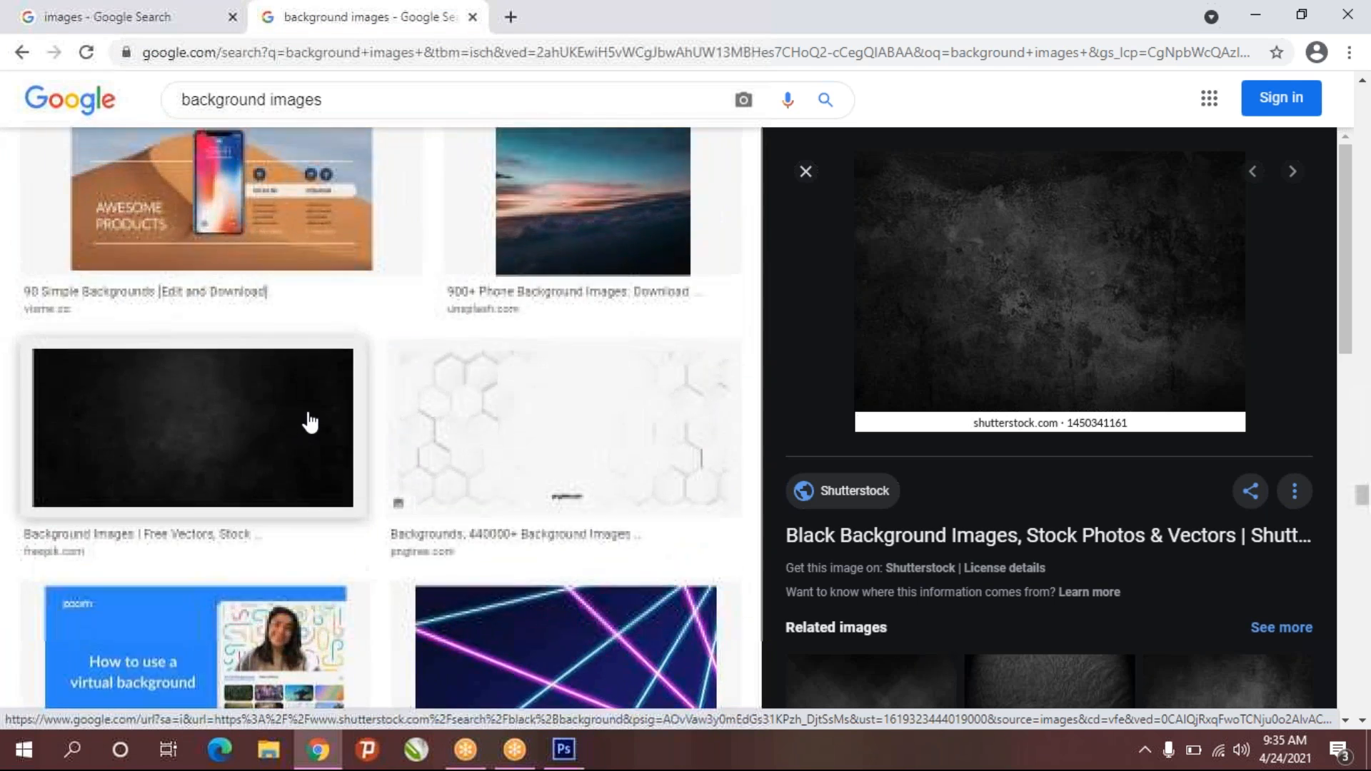
scroll(306, 426, "down", 9)
- Return to the start of the image results and look through the suggested filter categories
left_click_drag(1361, 474, 1361, 169)
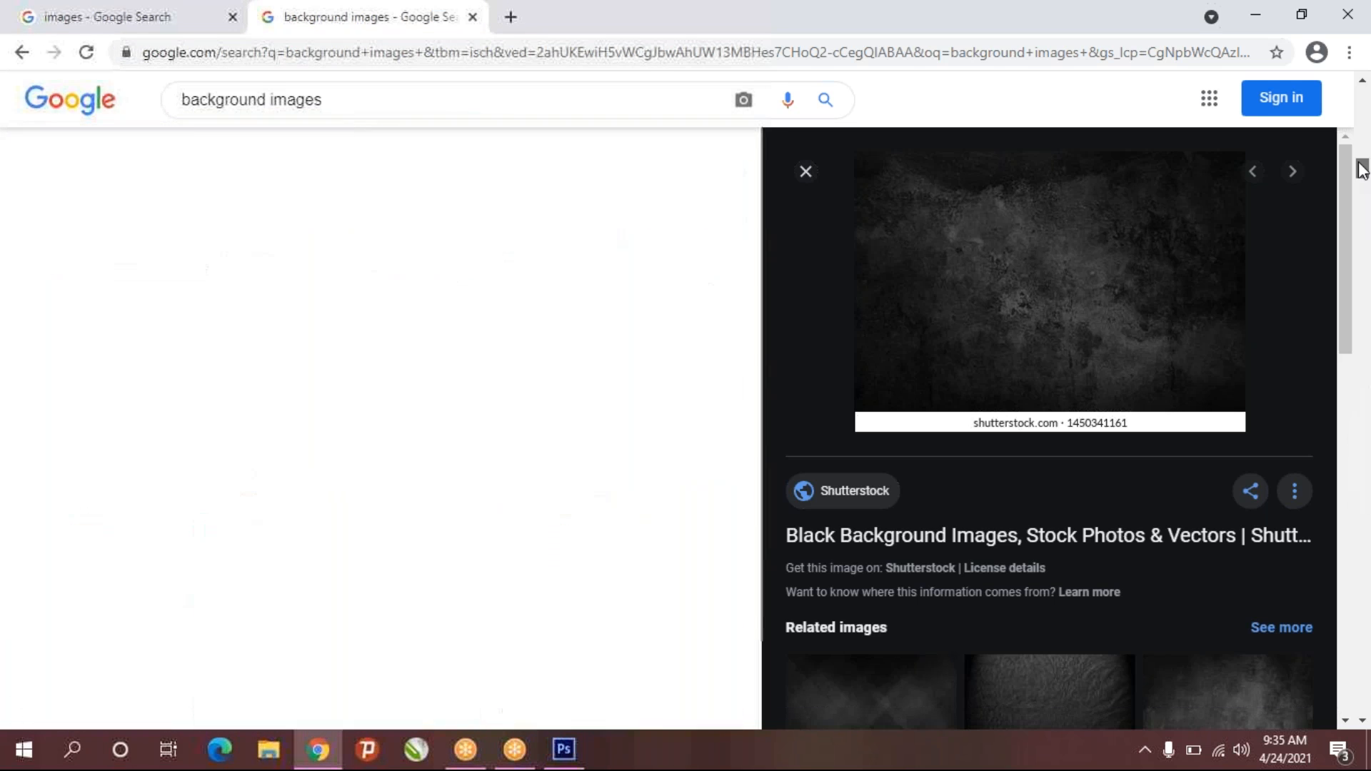
left_click_drag(1363, 114, 1361, 89)
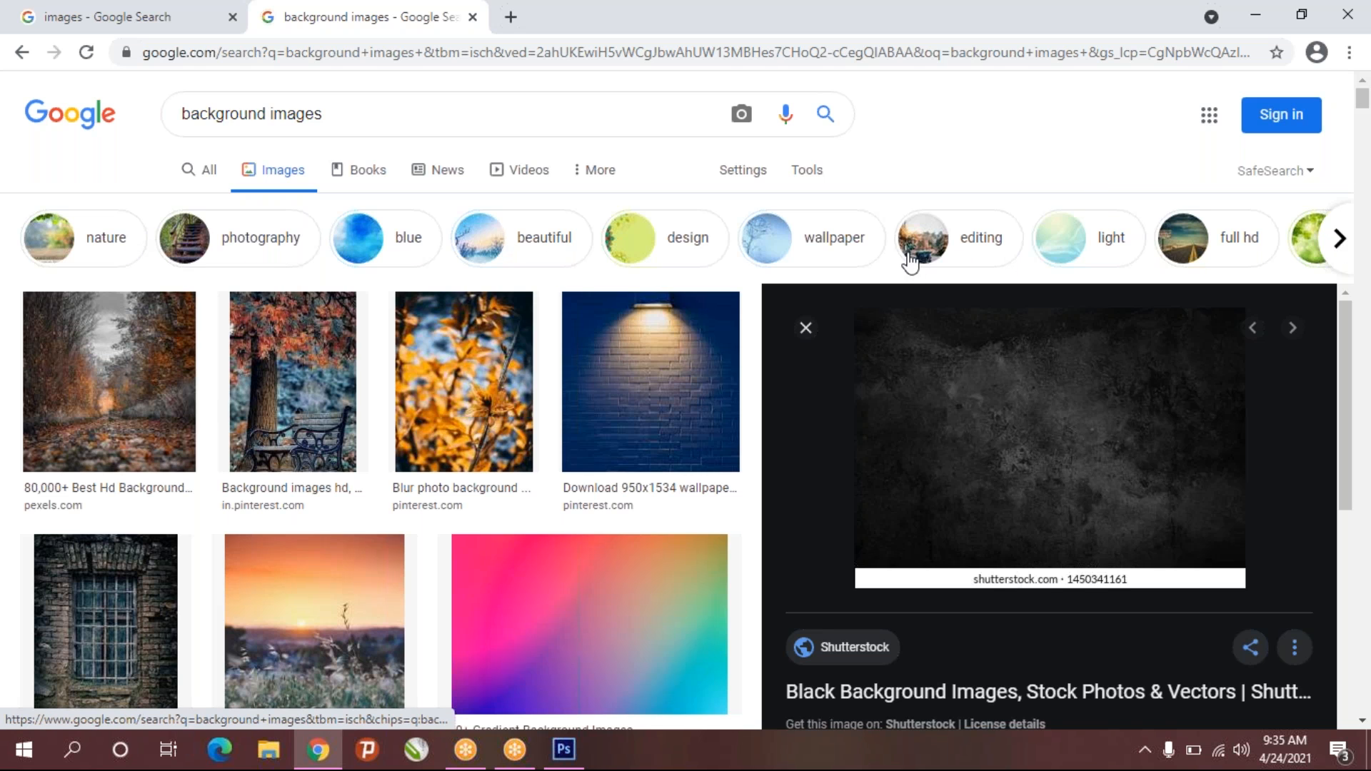
left_click(1340, 240)
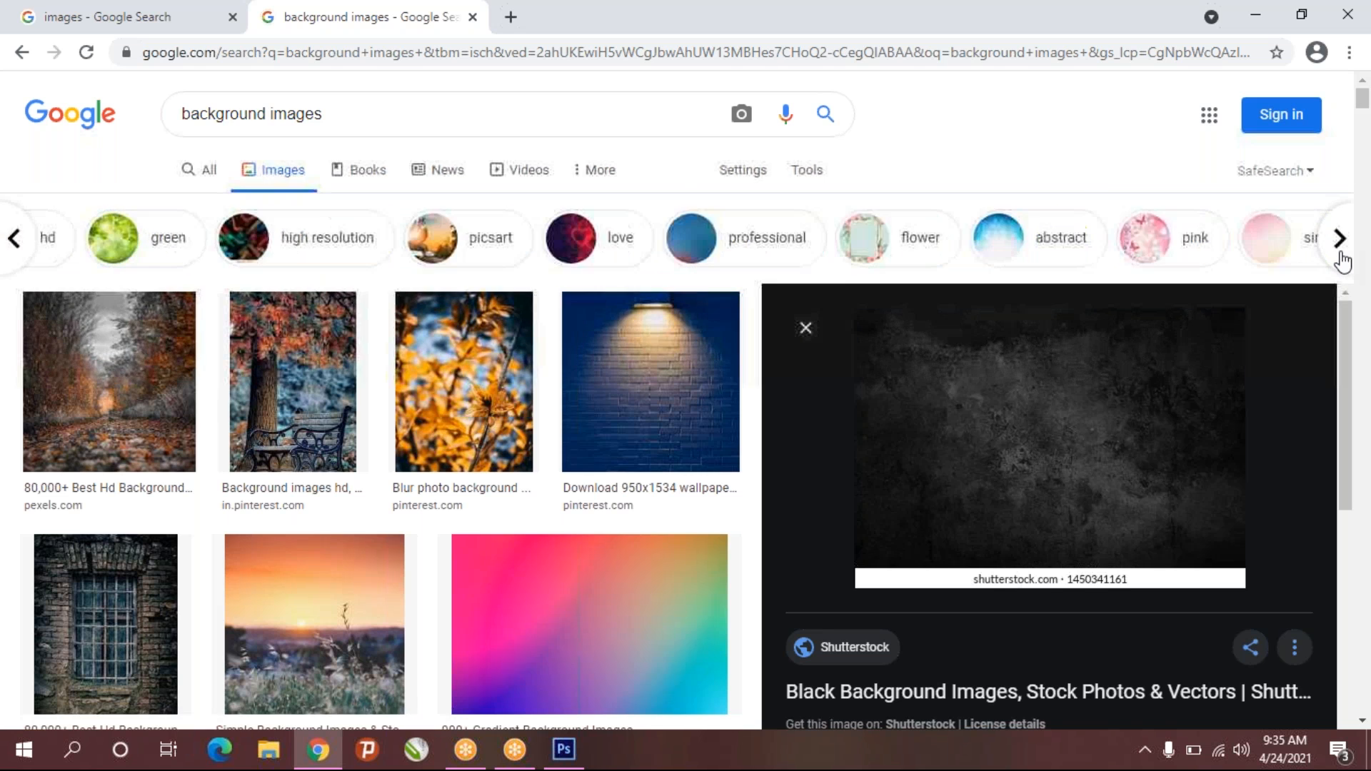
left_click(1341, 256)
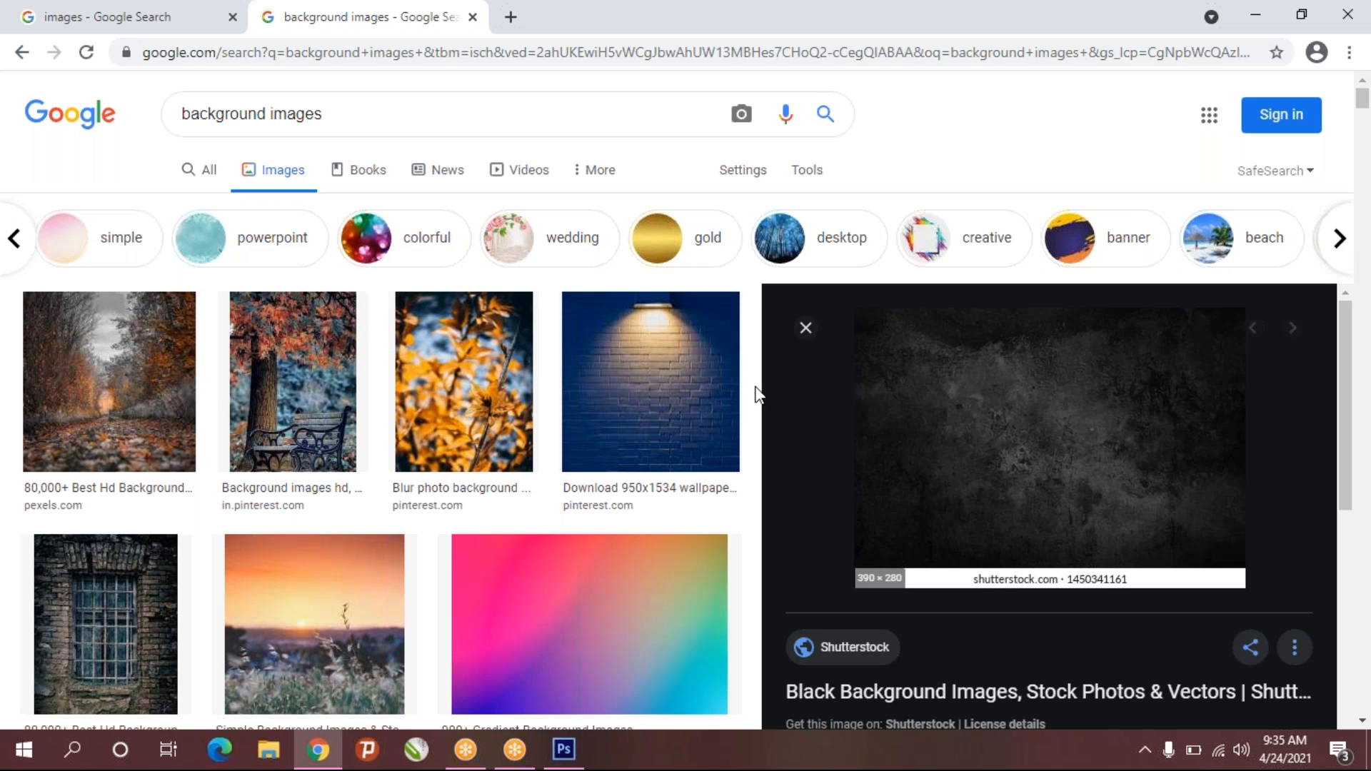
- Preview the blue brick wall lit by a yellow lamp and look through its related images
left_click(646, 392)
scroll(642, 392, "down", 2)
scroll(957, 443, "down", 6)
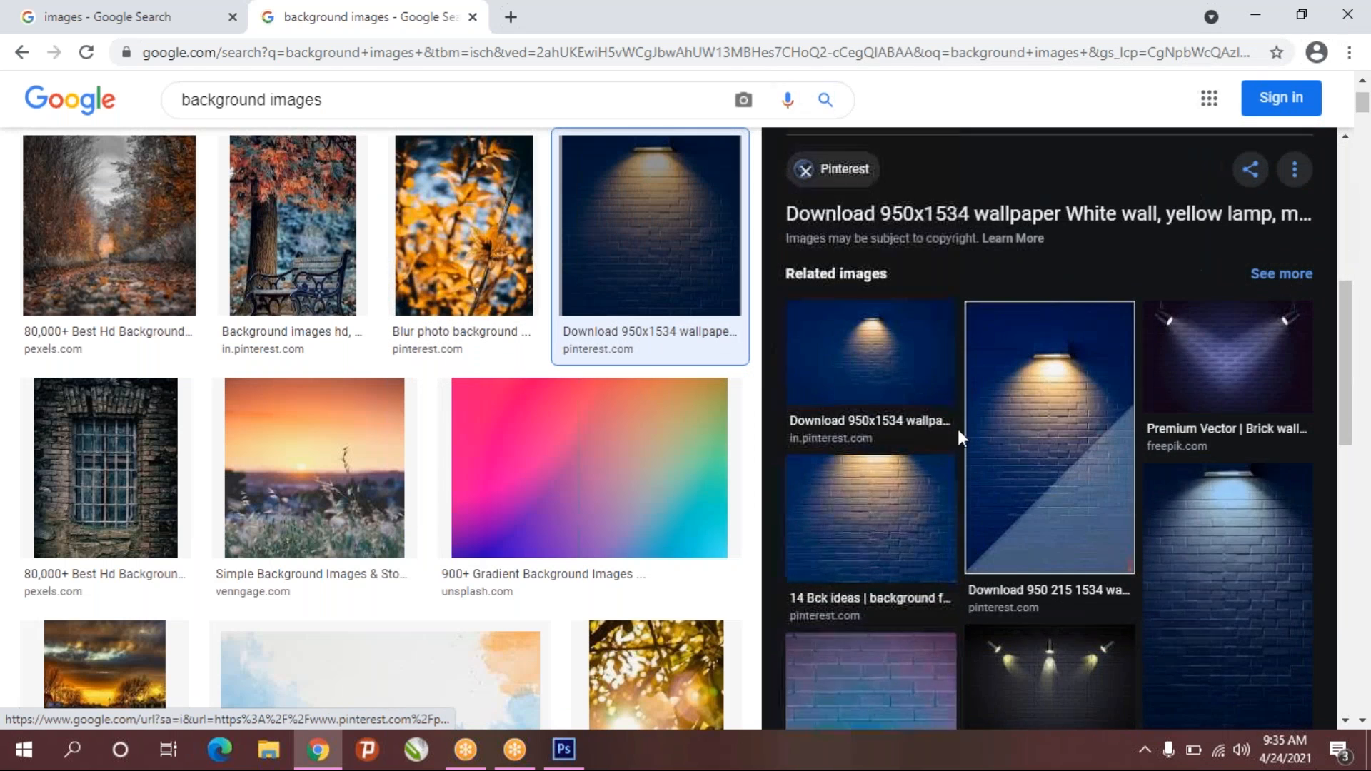
scroll(958, 430, "down", 10)
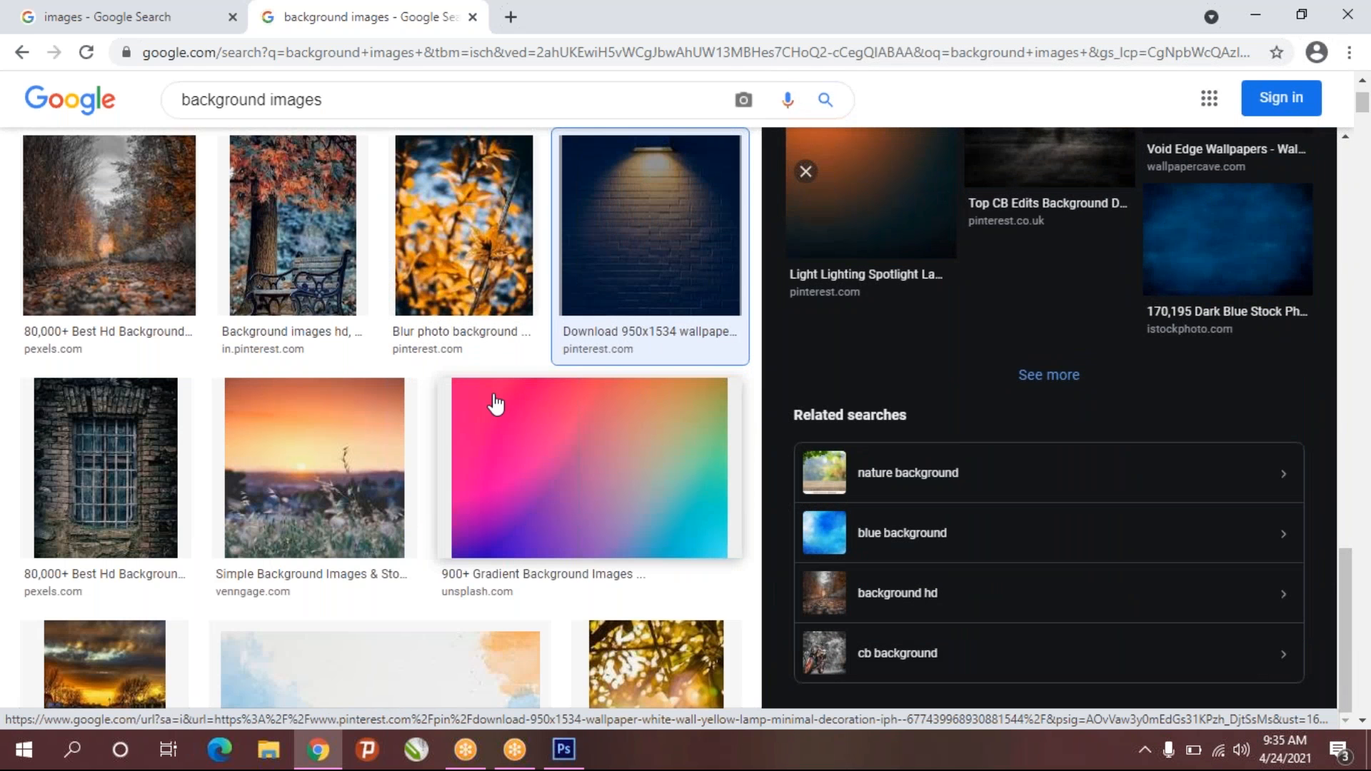
scroll(496, 400, "up", 2)
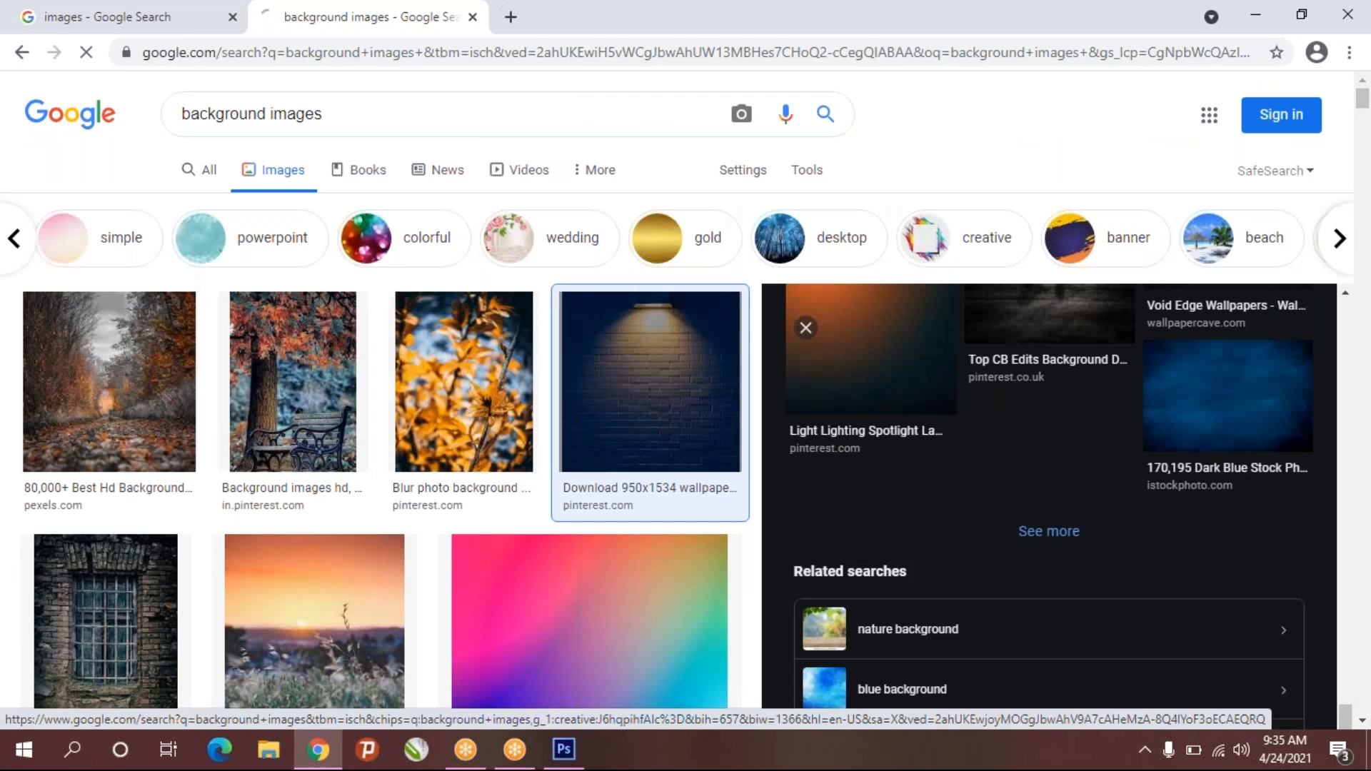
- Filter the background images by "creative", browse the filtered results, and remove the filter
left_click(922, 250)
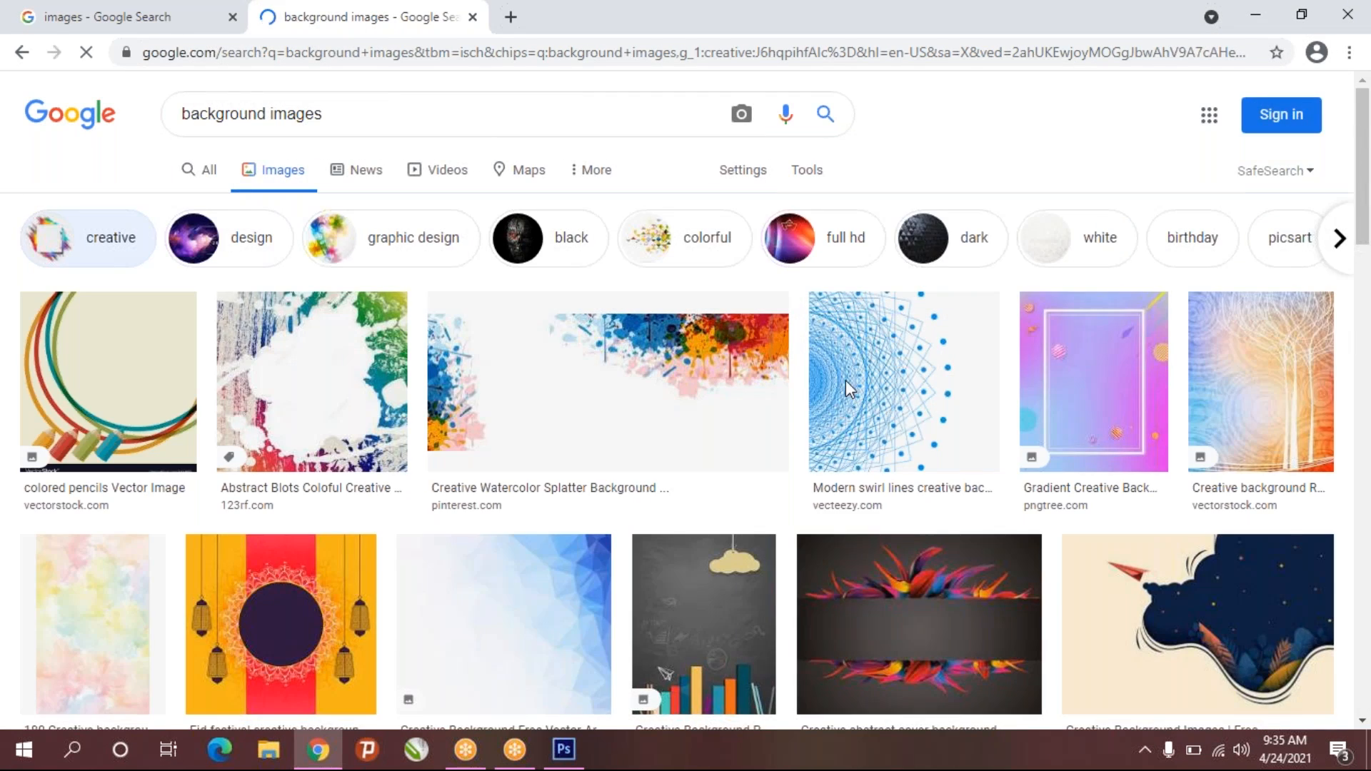
scroll(842, 384, "down", 3)
scroll(844, 393, "down", 4)
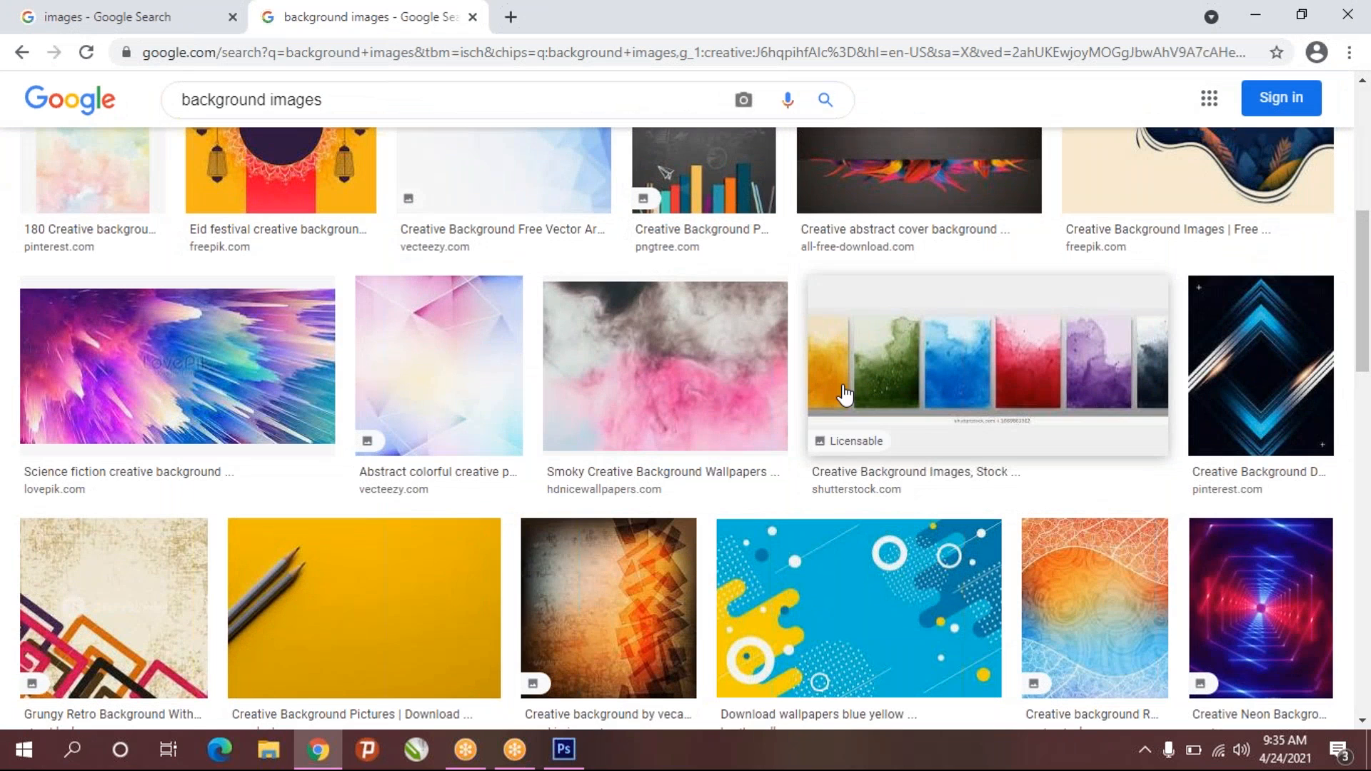
scroll(845, 394, "up", 7)
left_click(116, 238)
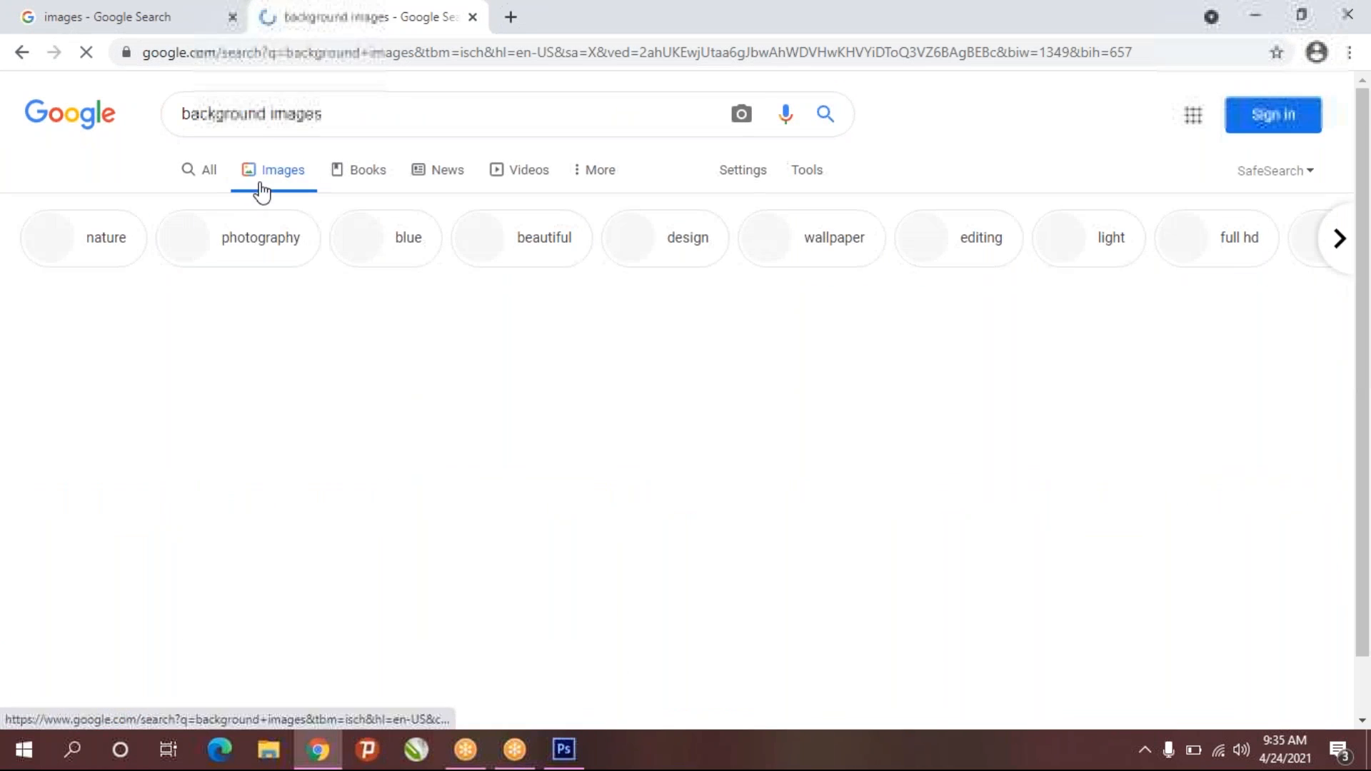
- Change the image search to "background wall images" and run it
left_click_drag(340, 115, 103, 116)
left_click(370, 107)
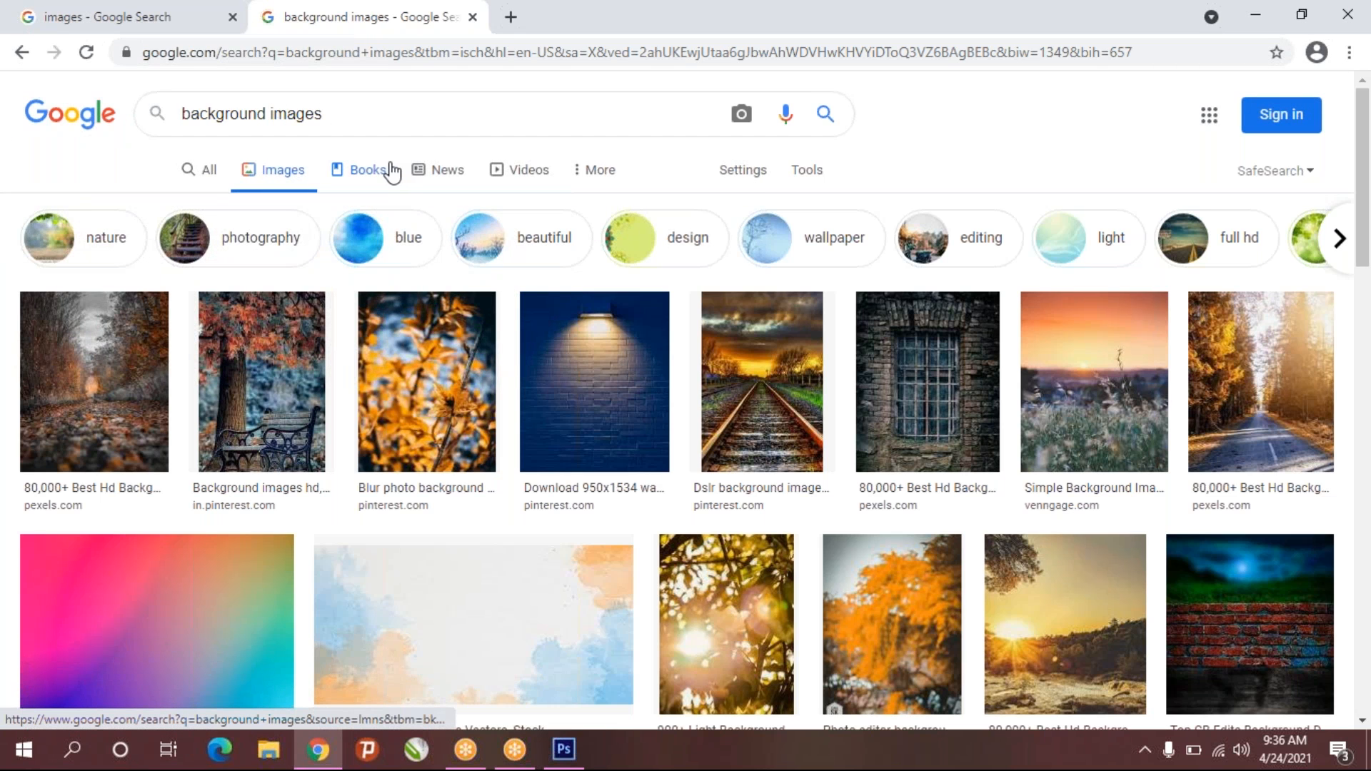
type("wallv")
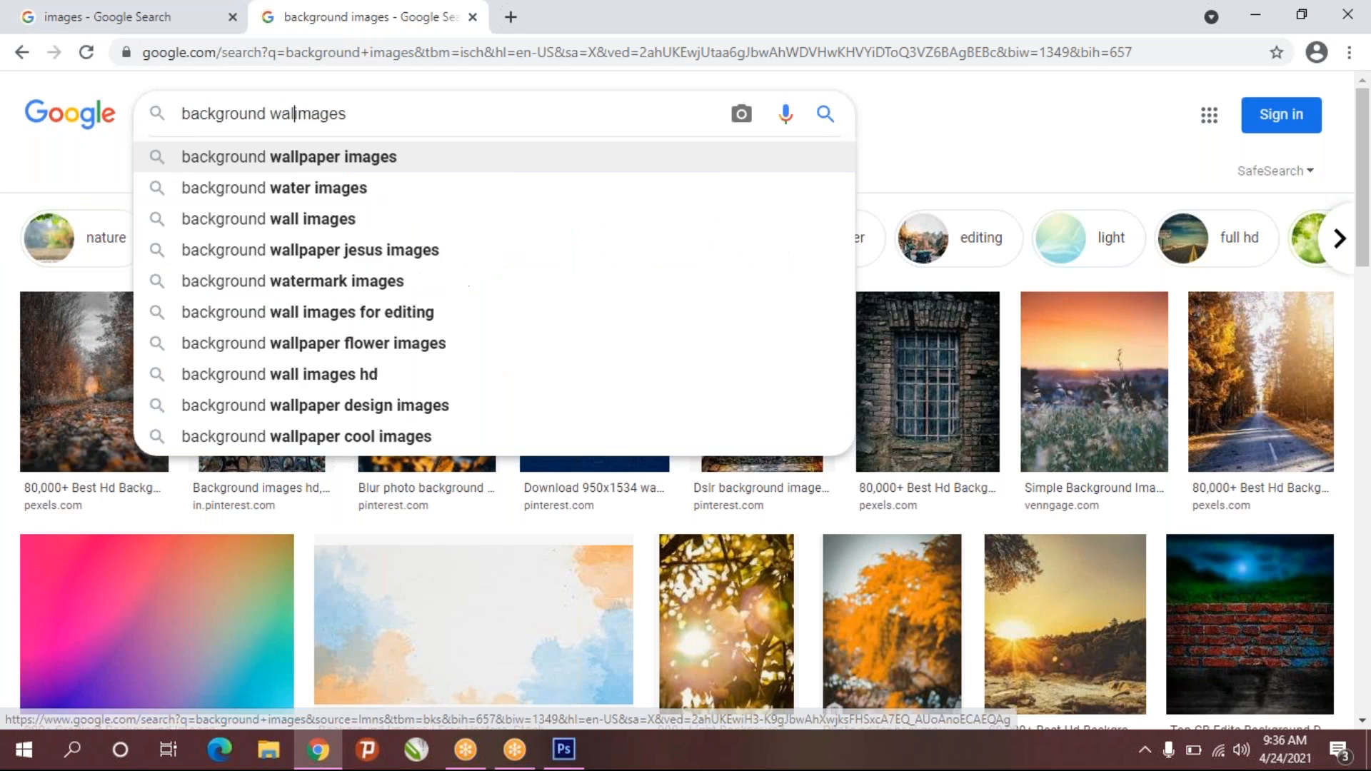
key("BackSpace")
key("Return")
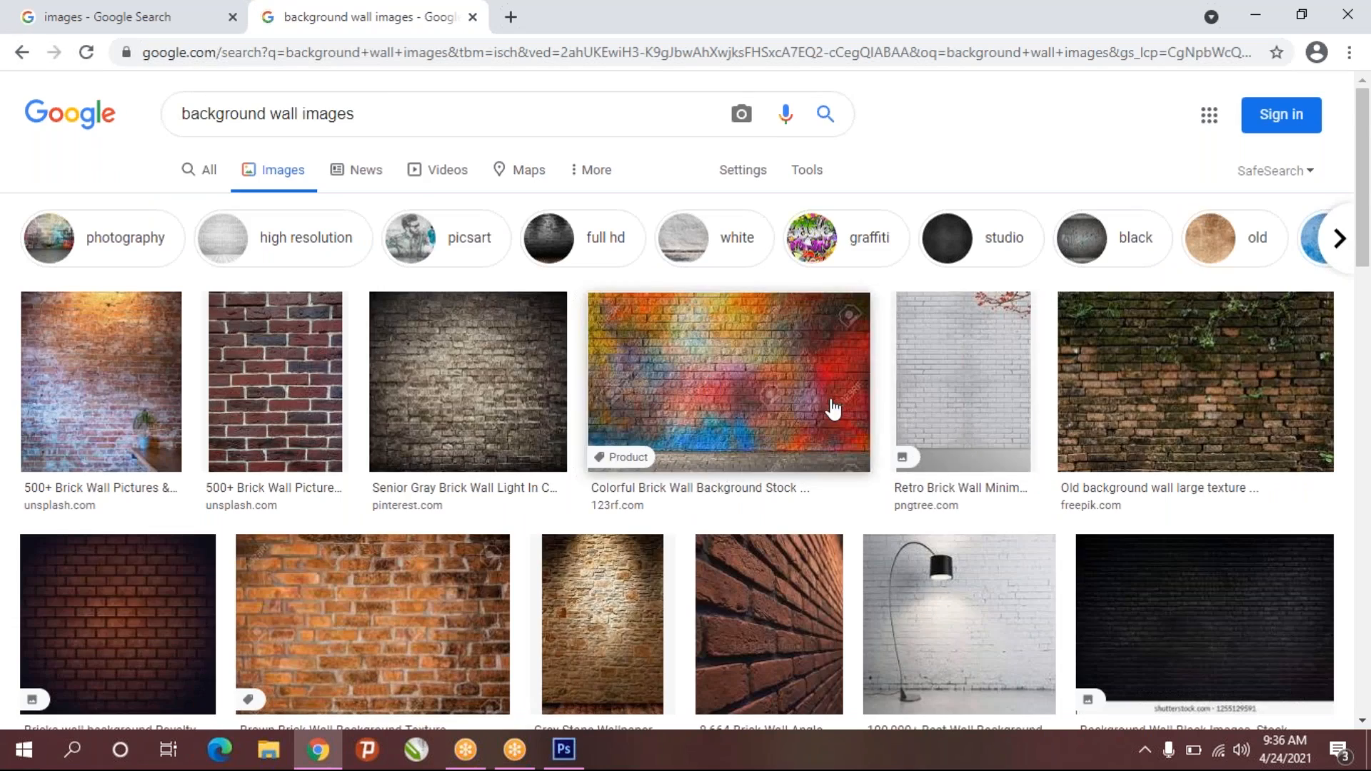
- Preview the black brick wall image from Shutterstock and browse further wall backgrounds
scroll(829, 407, "down", 4)
left_click(1200, 300)
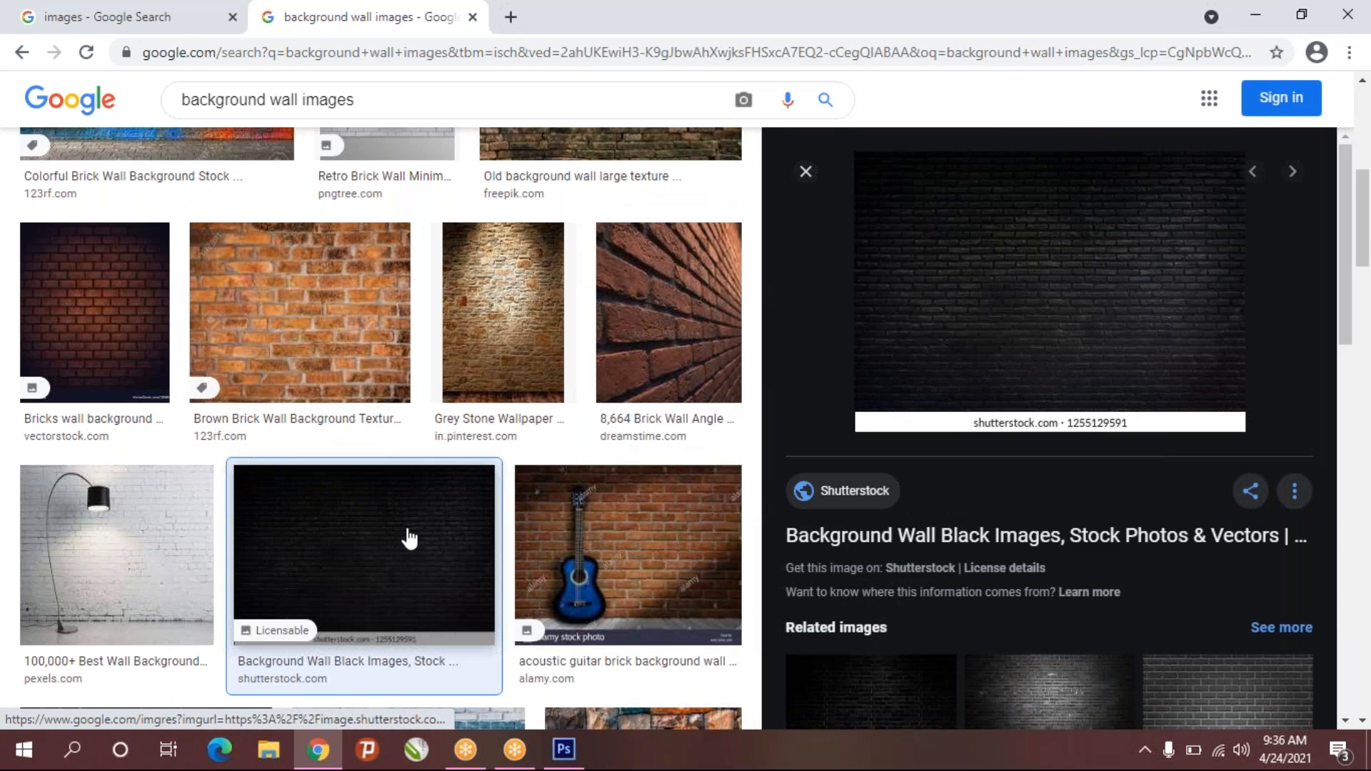
scroll(409, 538, "down", 5)
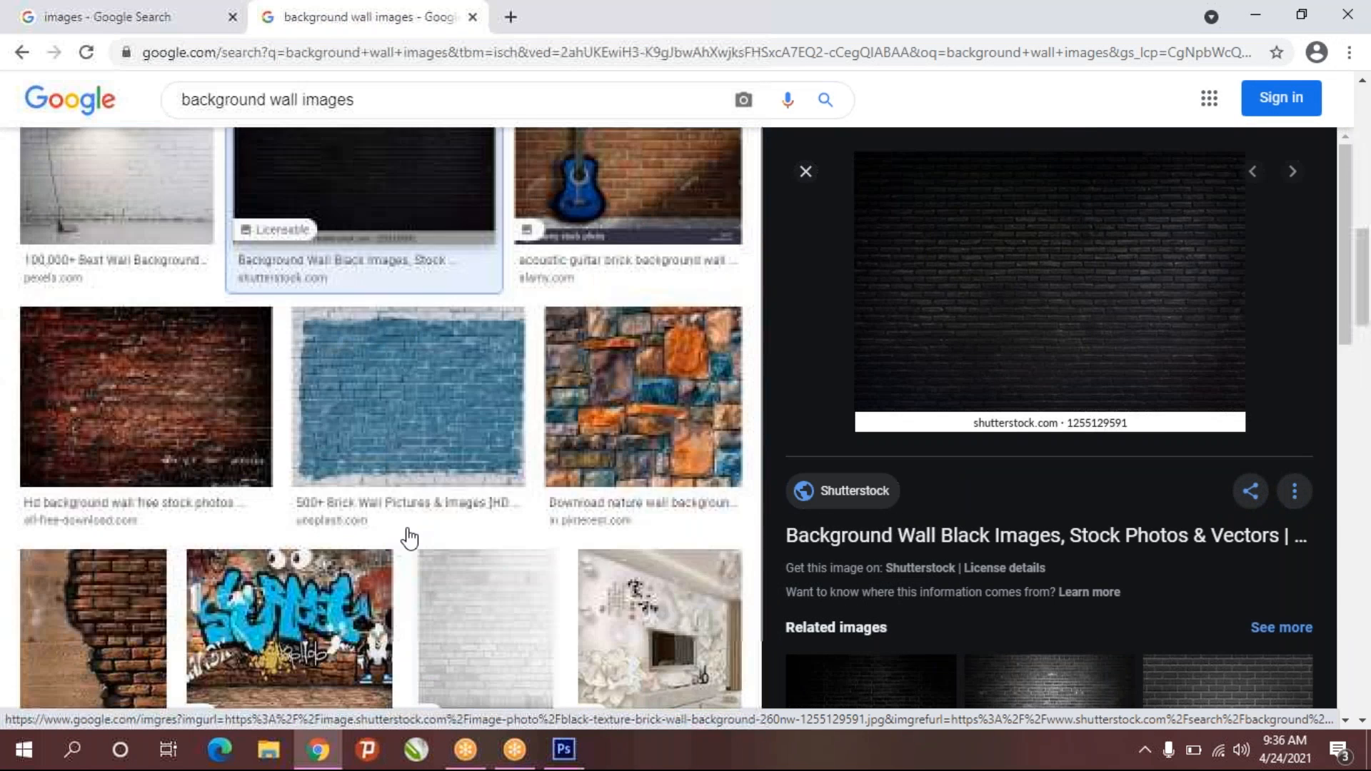
scroll(410, 539, "down", 4)
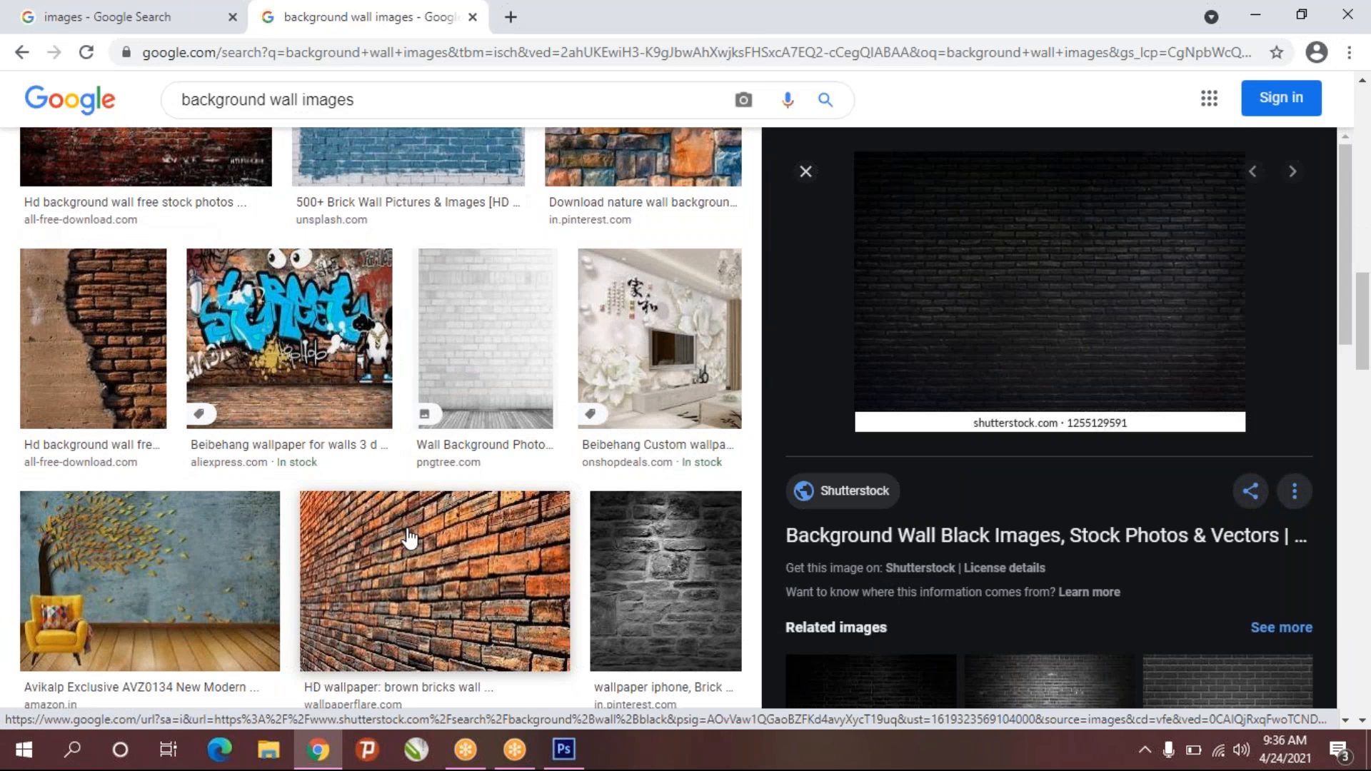
scroll(598, 564, "down", 5)
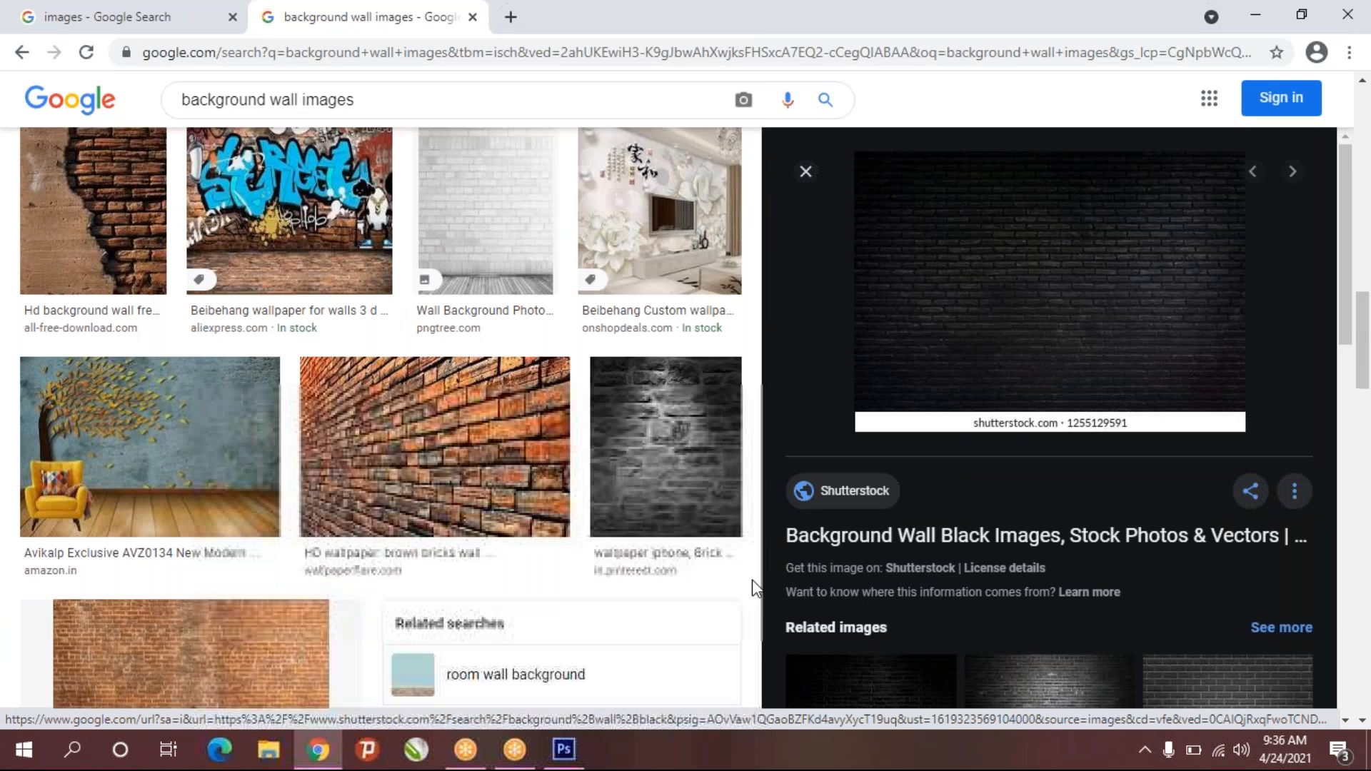
- Look through the related black wall images, preview the dark brick wall with a floor, and browse more wall results
scroll(938, 510, "down", 4)
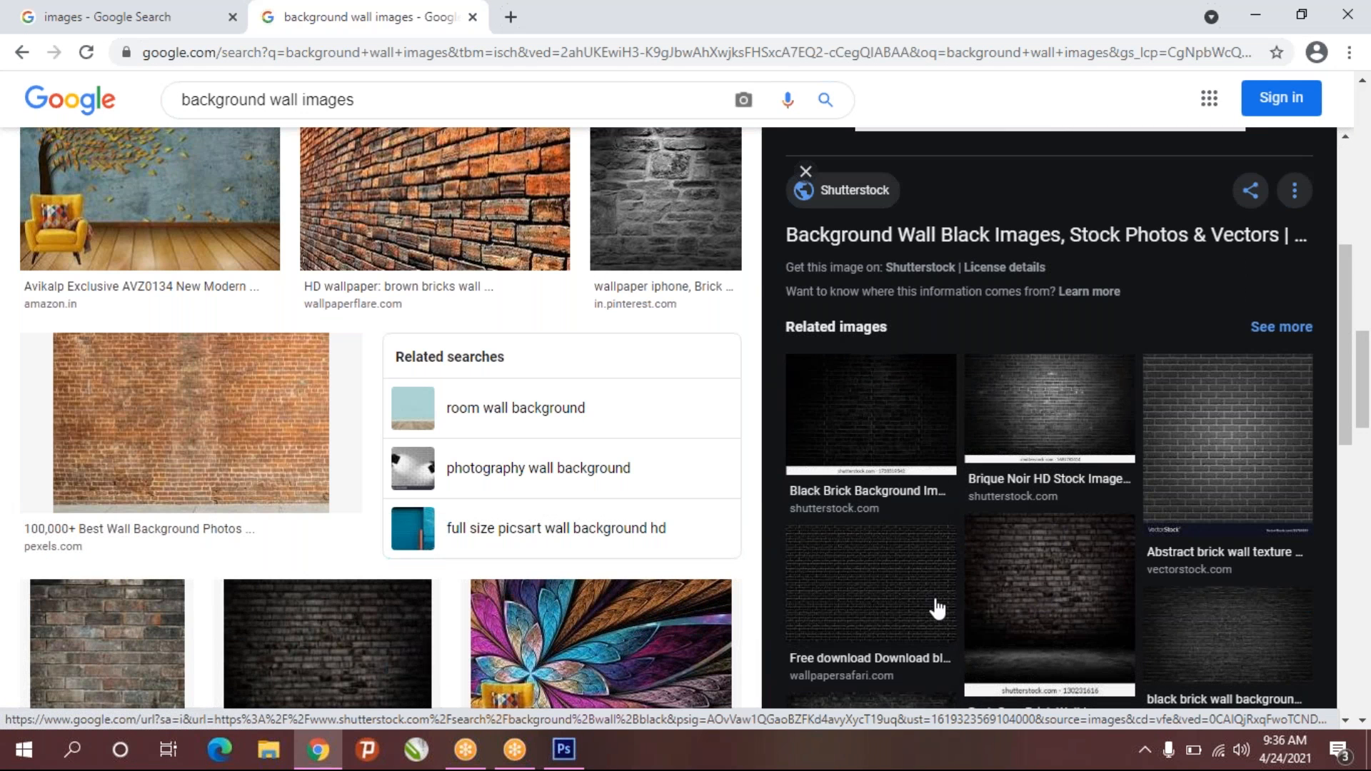
scroll(410, 484, "down", 4)
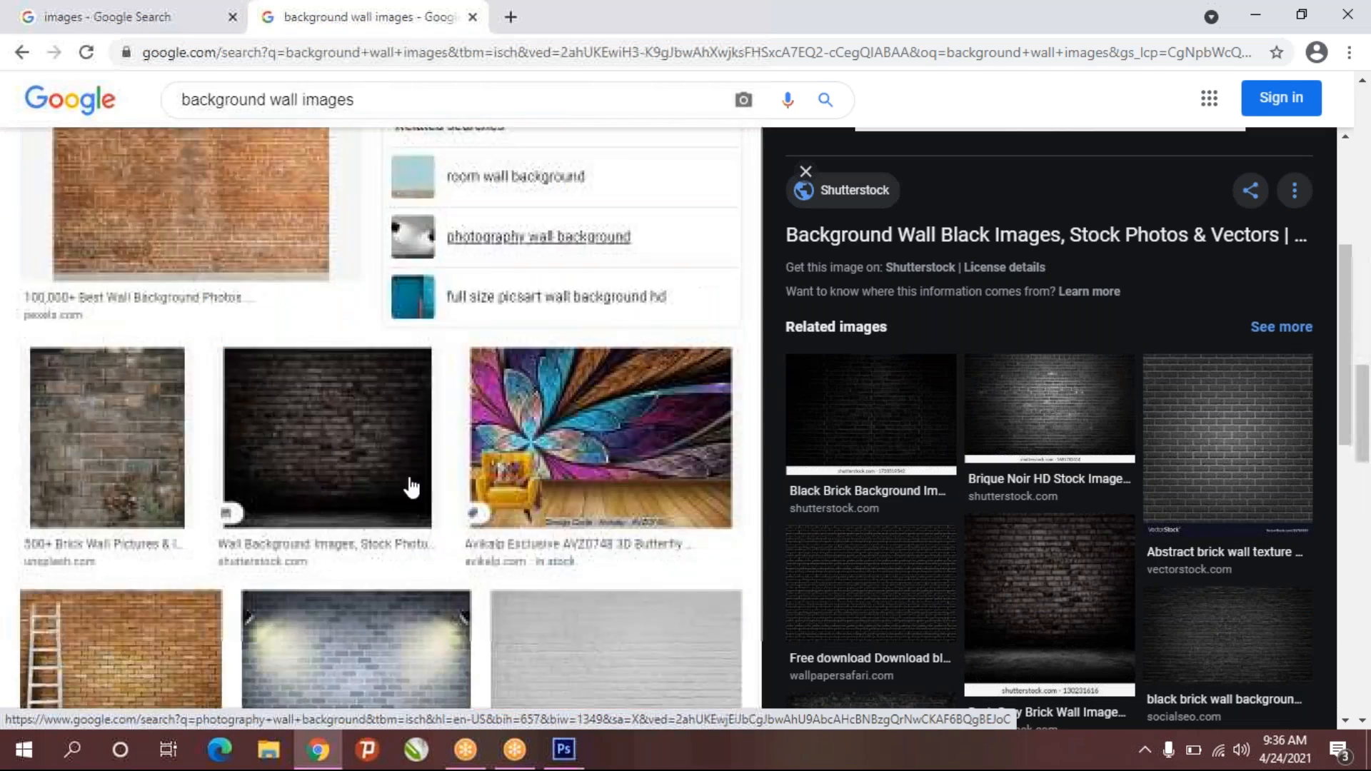
left_click(328, 350)
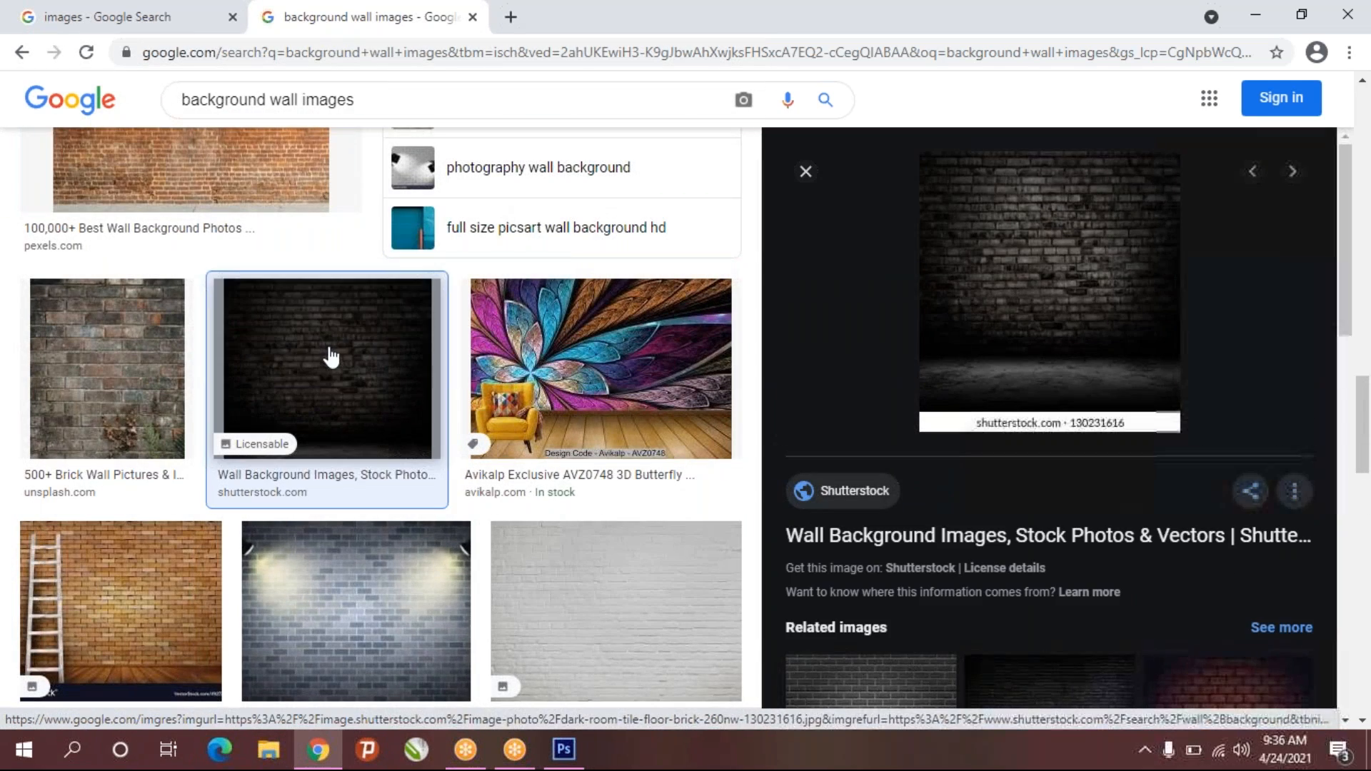
scroll(729, 511, "down", 10)
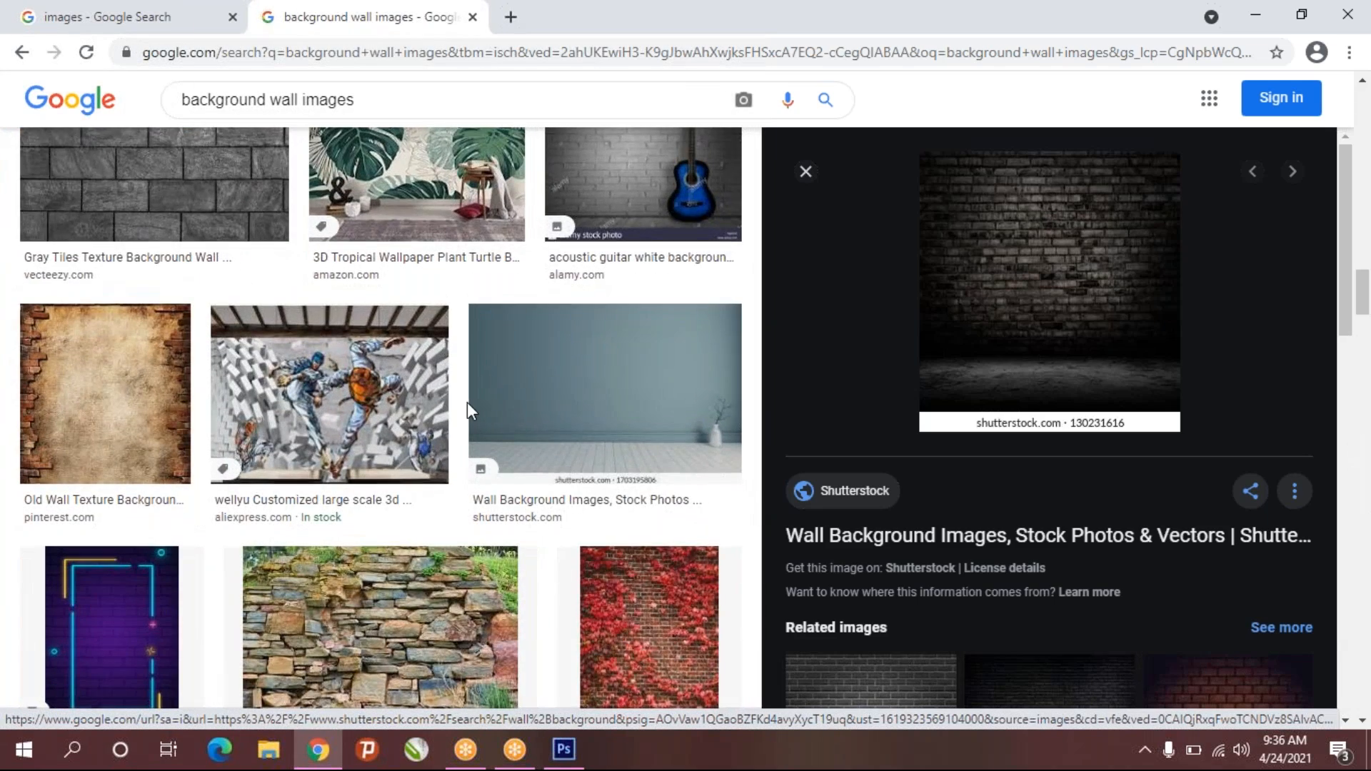
- Browse further wall results, preview the WallpaperSafari brick wall with a wooden floor, and check its related images
scroll(467, 407, "down", 4)
scroll(535, 450, "down", 2)
scroll(539, 451, "down", 4)
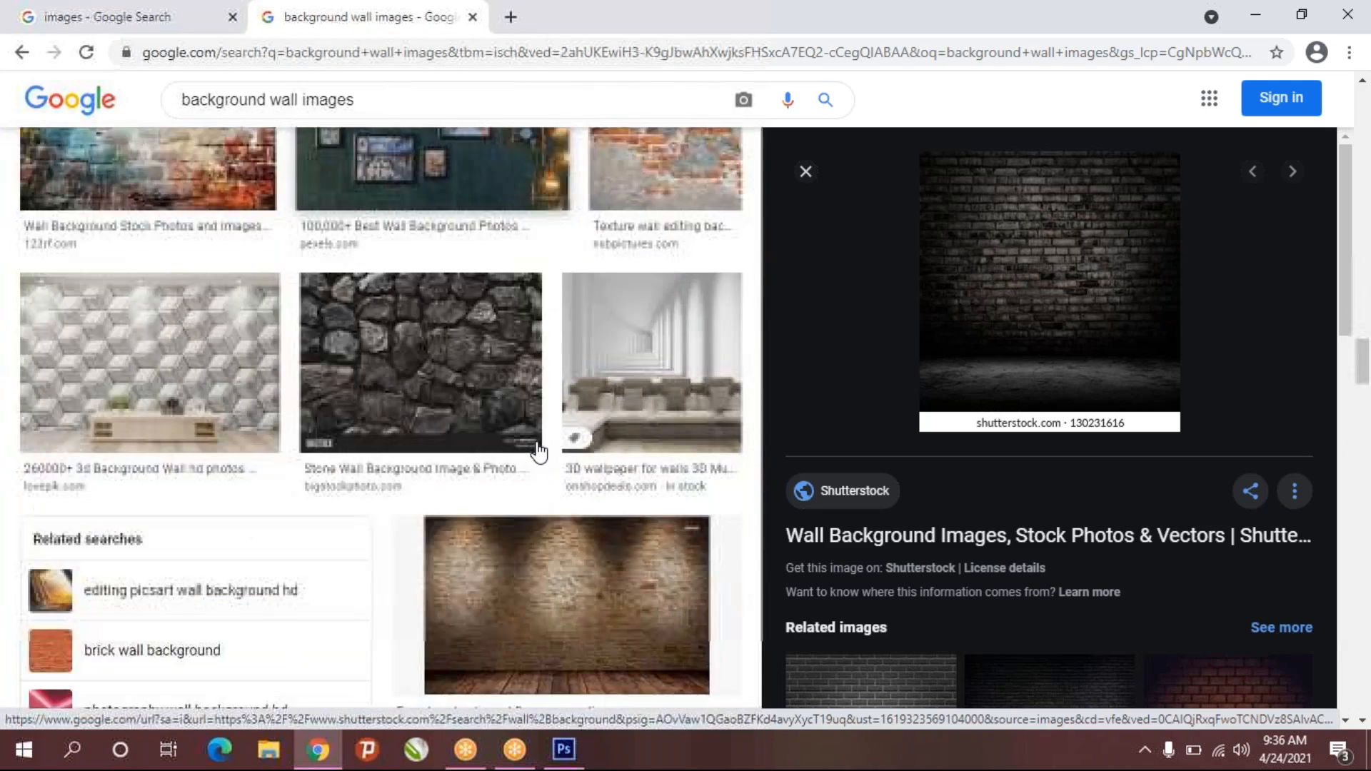
left_click(624, 625)
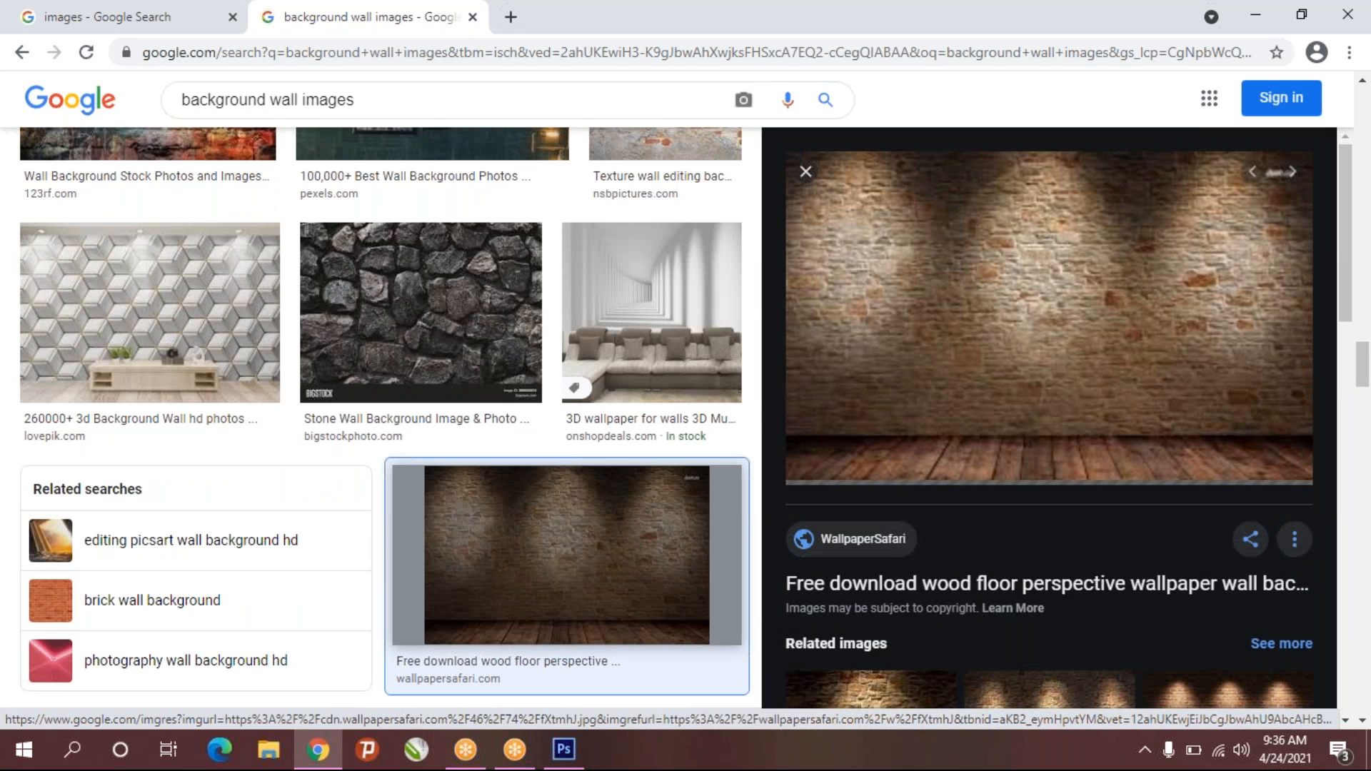
scroll(1250, 582, "down", 4)
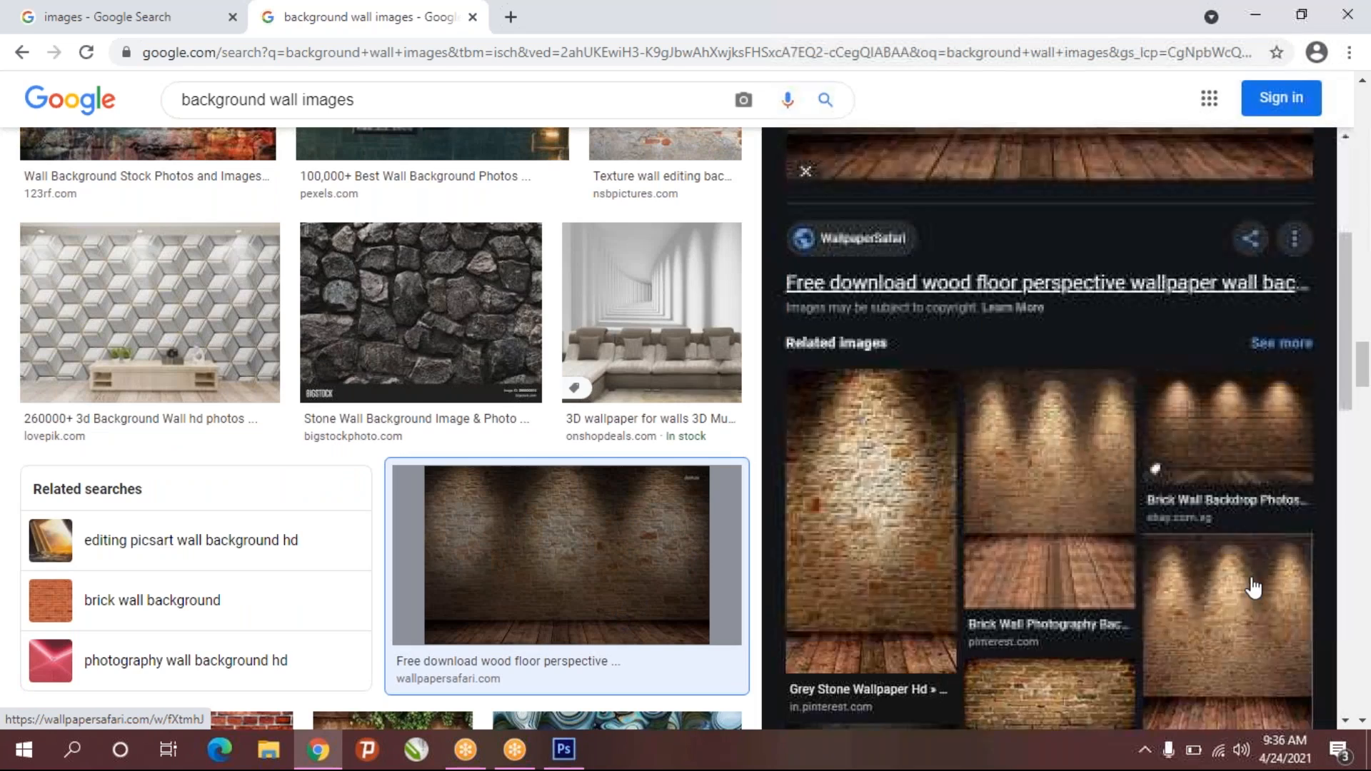
scroll(907, 474, "up", 4)
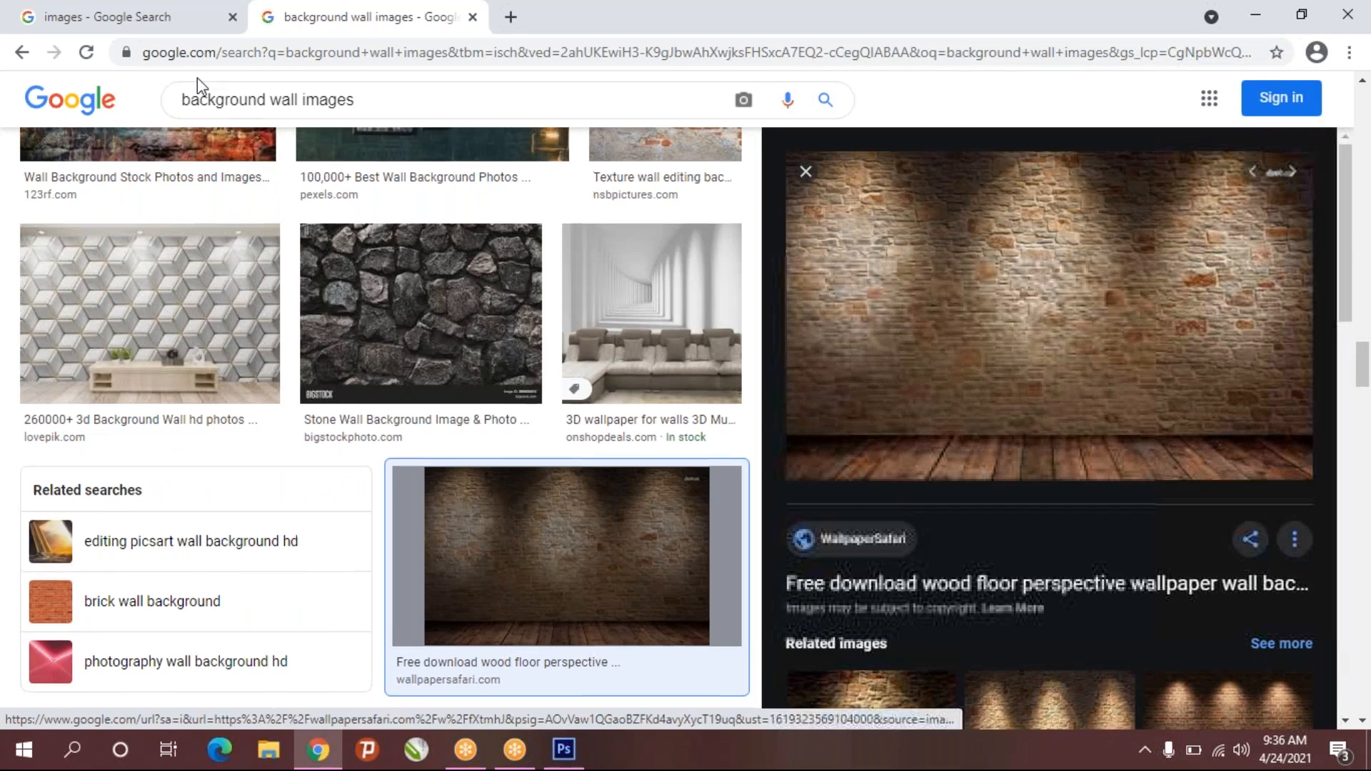
- Look back through the wall image results and filter them by "full hd"
scroll(633, 434, "down", 6)
scroll(631, 433, "up", 10)
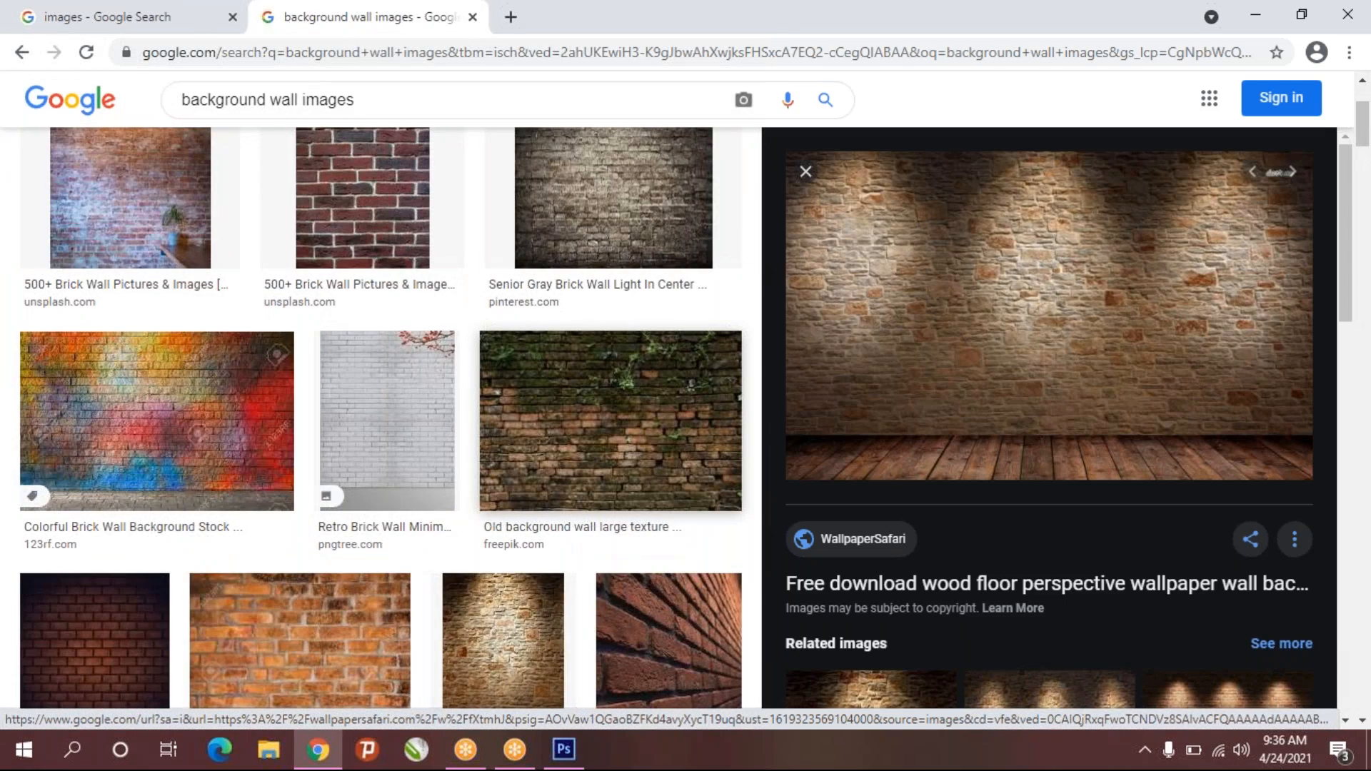
scroll(538, 437, "up", 3)
scroll(538, 438, "down", 7)
scroll(576, 254, "up", 5)
left_click(575, 246)
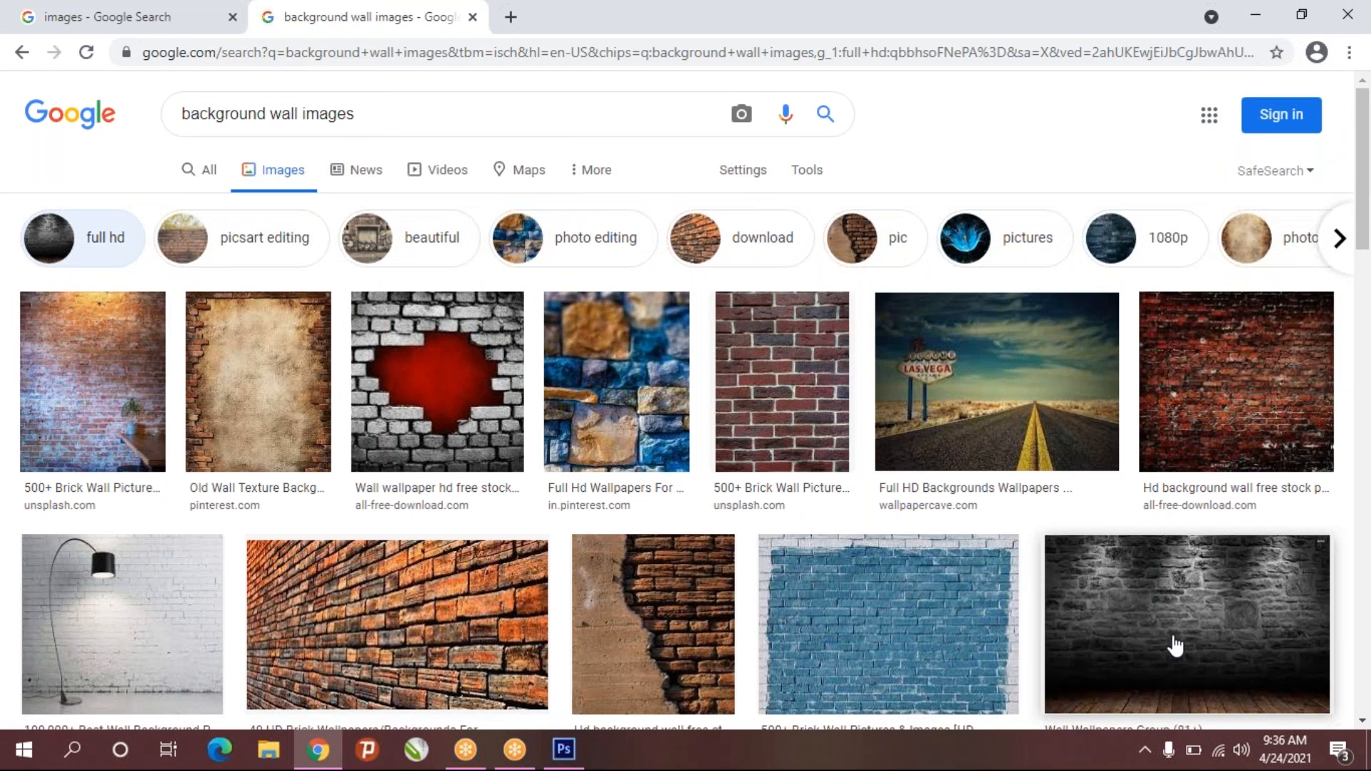
- Preview the dark stone wall with a wooden floor from Wallpaper-House.com and browse more full HD wall results
left_click(1161, 646)
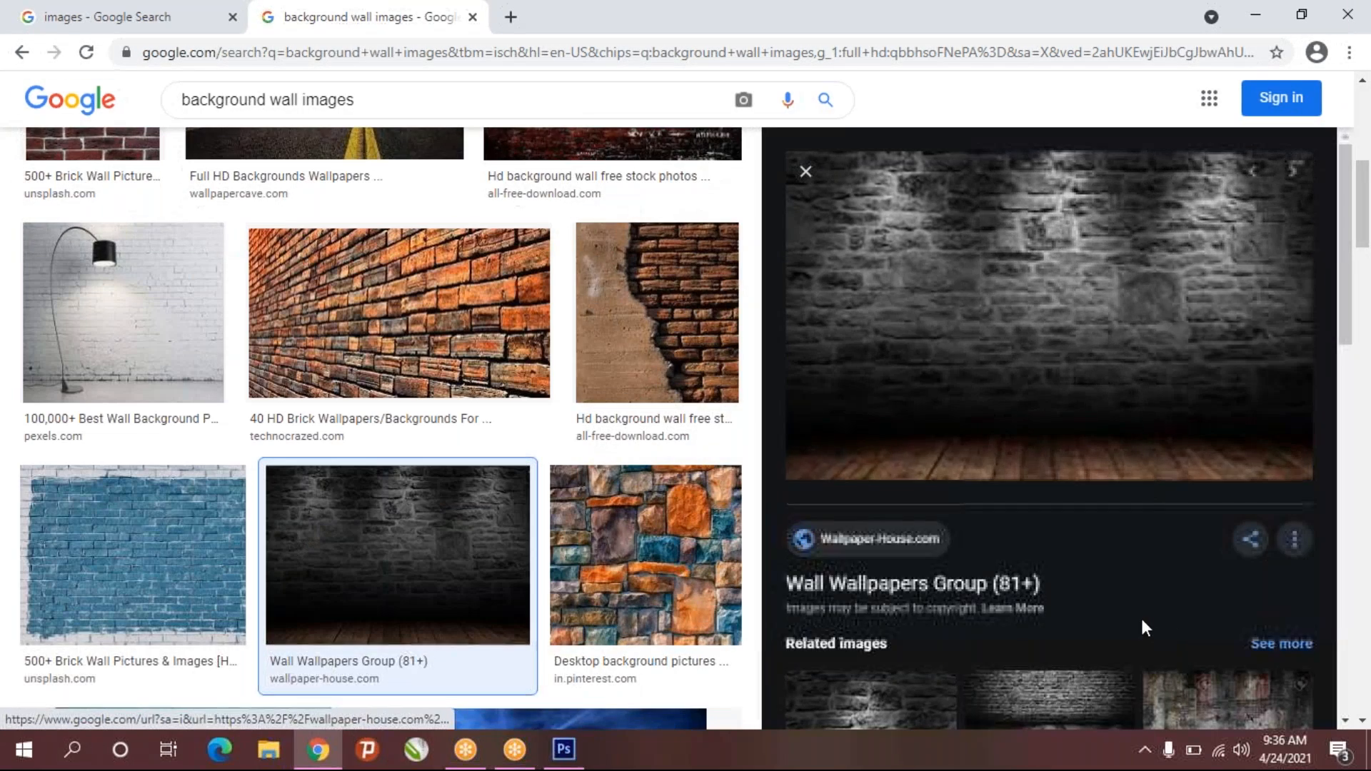
scroll(569, 448, "down", 10)
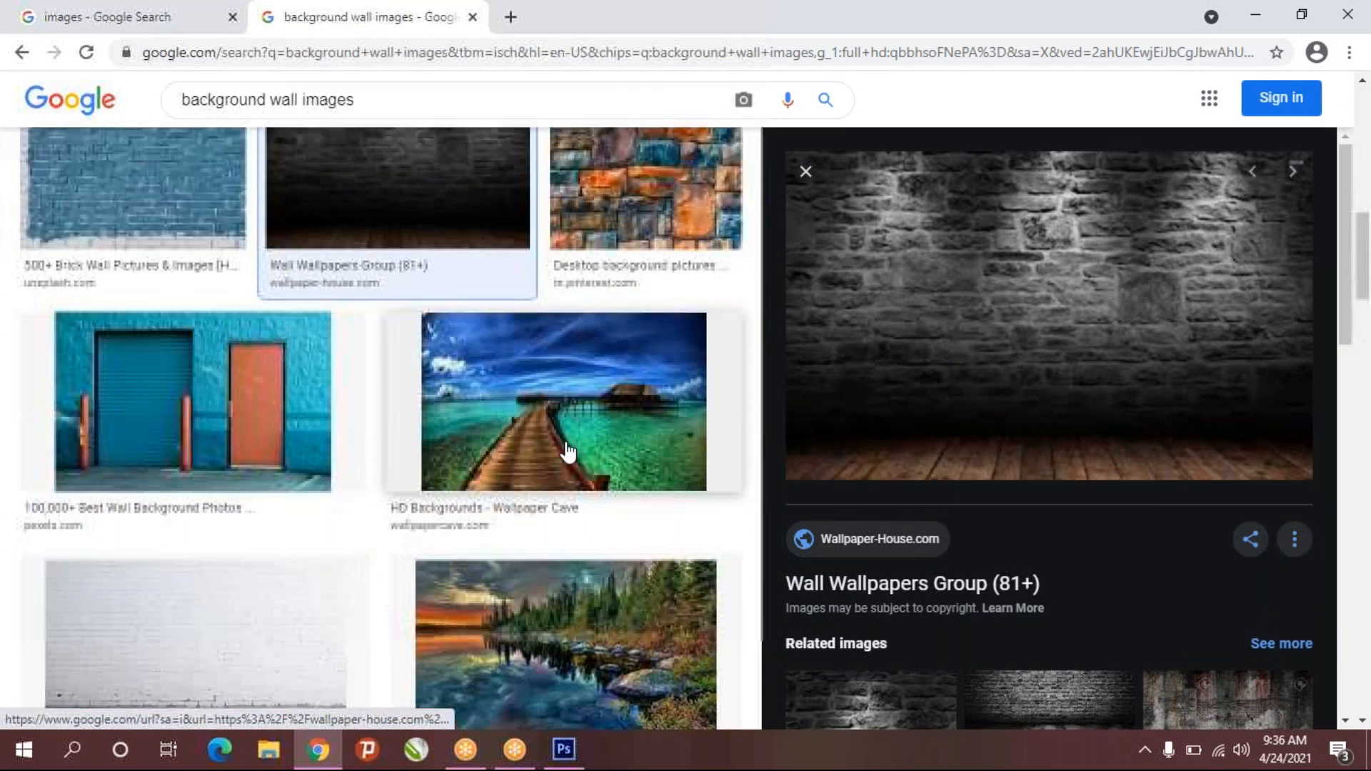
scroll(1010, 582, "down", 4)
scroll(967, 438, "up", 4)
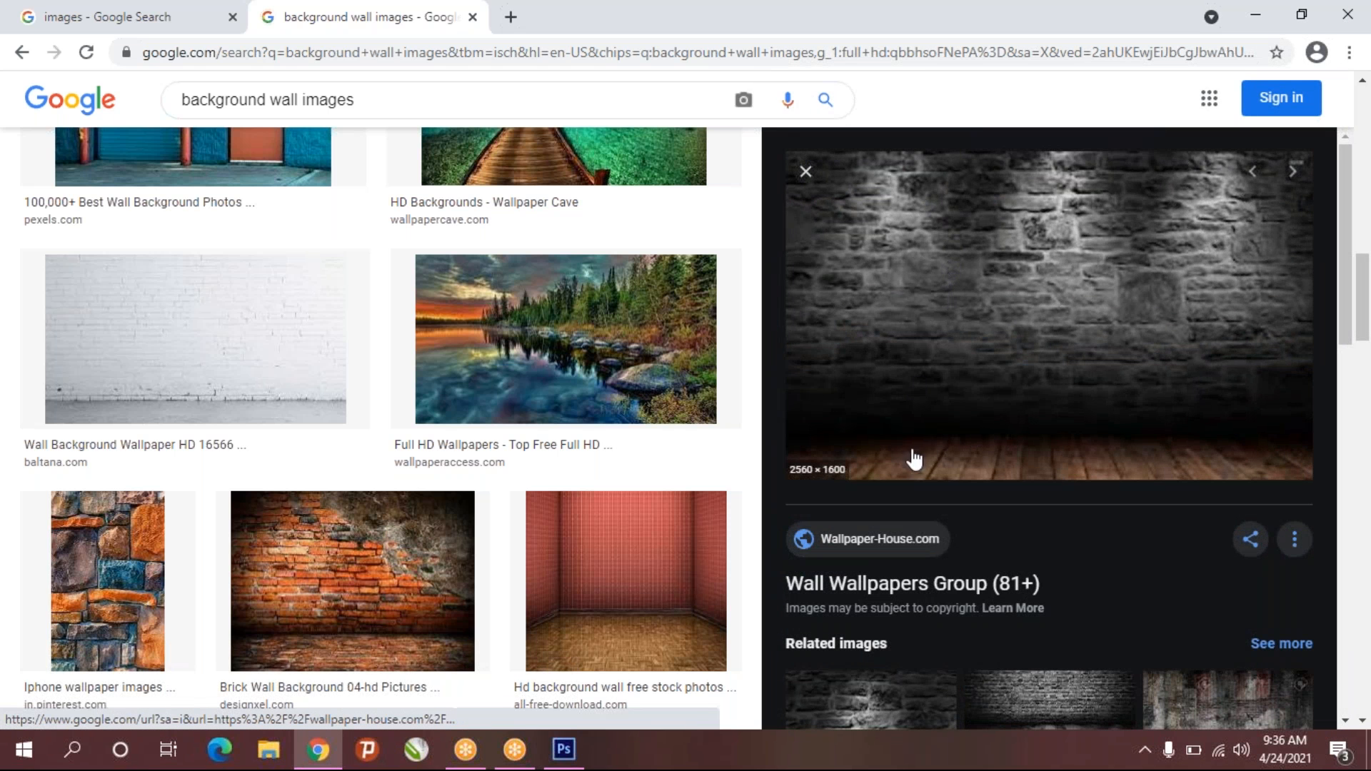
- Copy the orange brick wall image from Designxel and paste it into the Photoshop document as a new layer
left_click(429, 586)
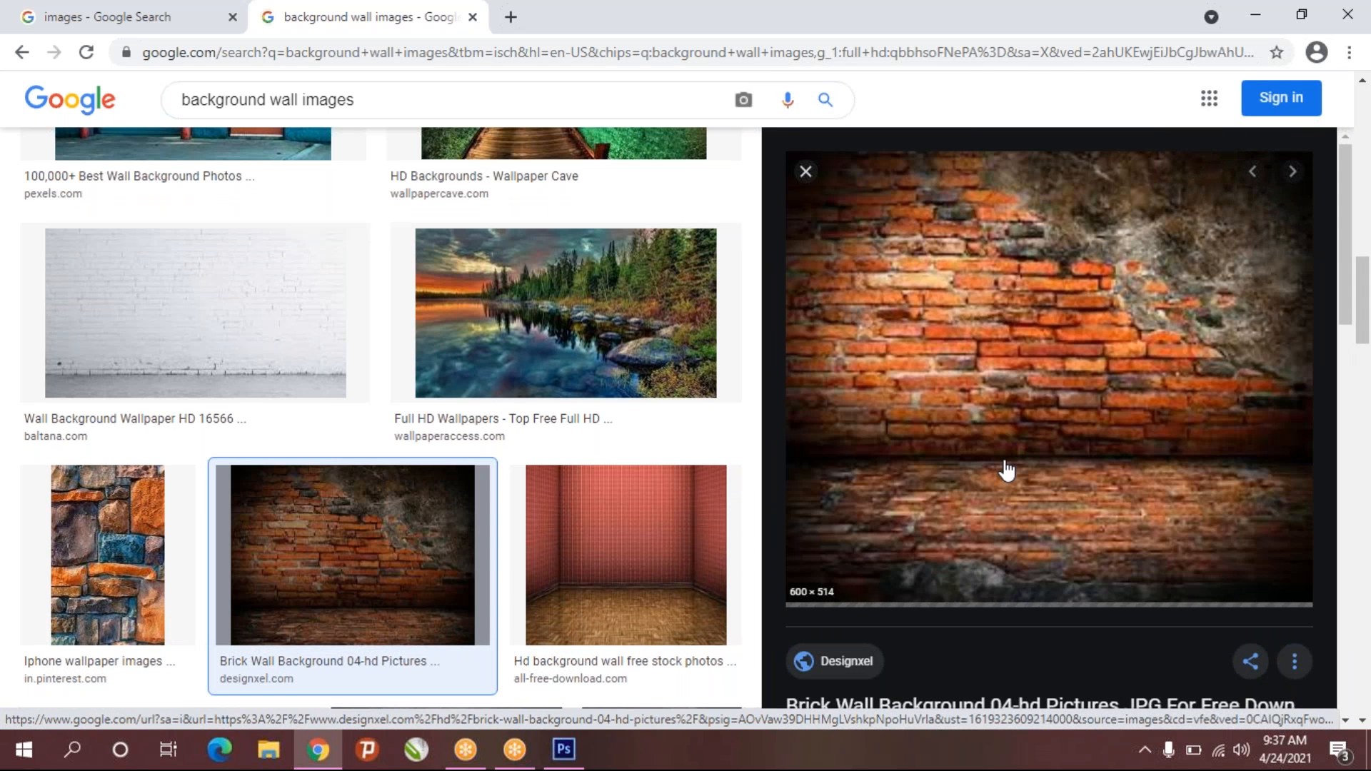
right_click(984, 325)
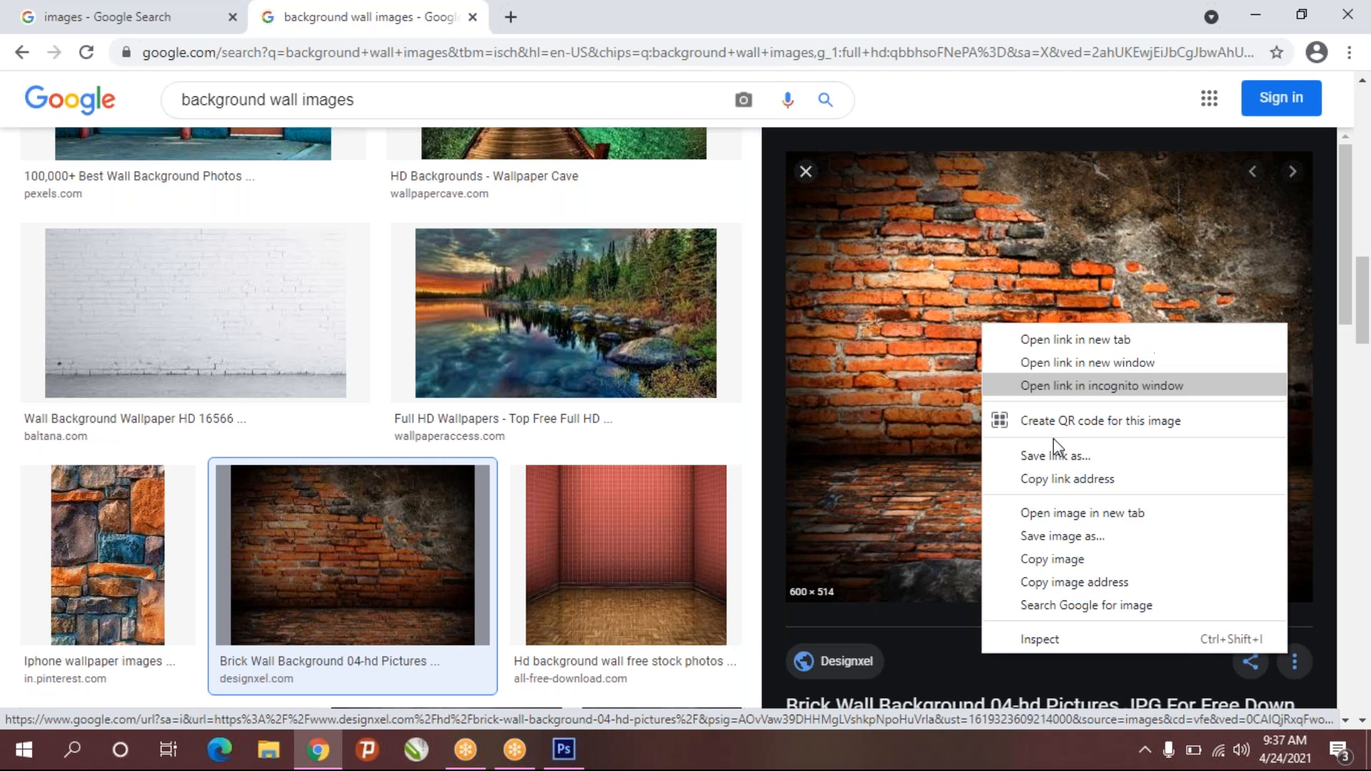
left_click(1022, 563)
left_click(562, 753)
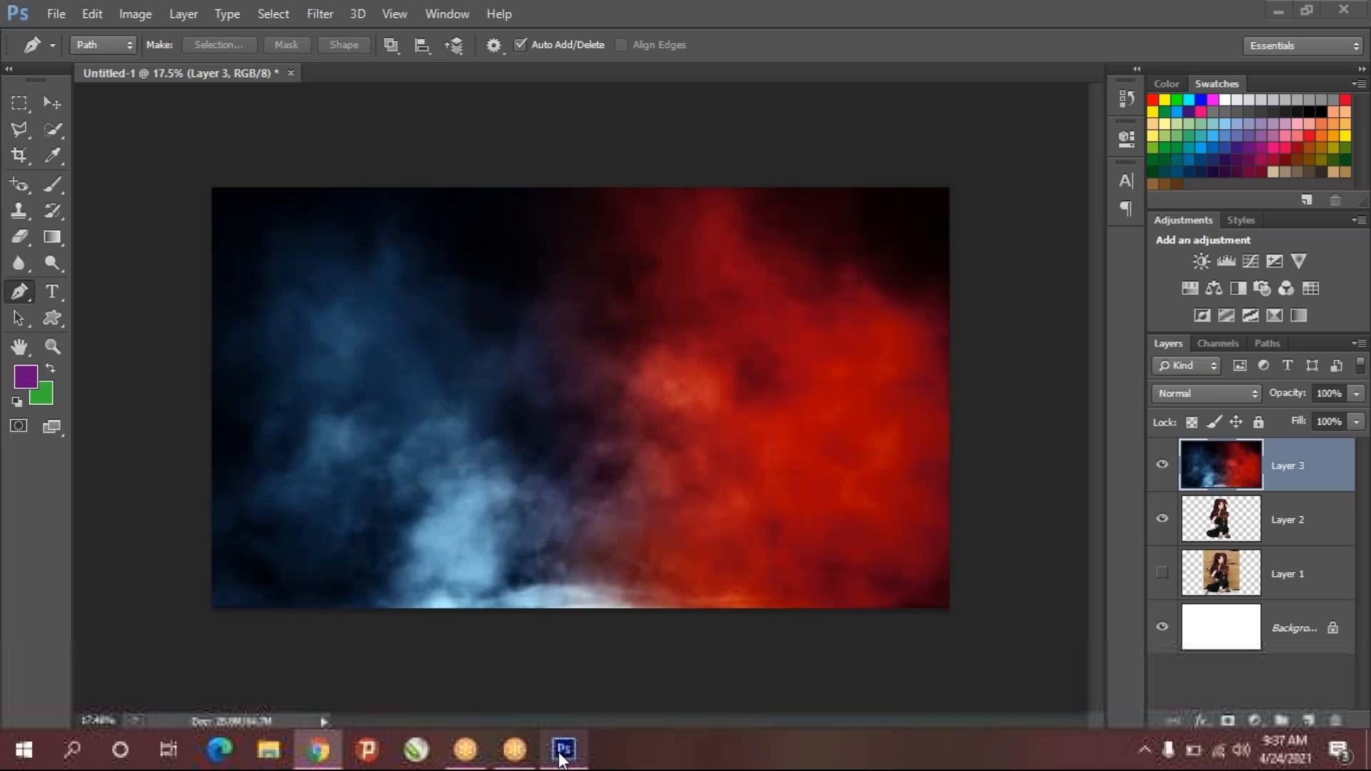
key("ctrl+v")
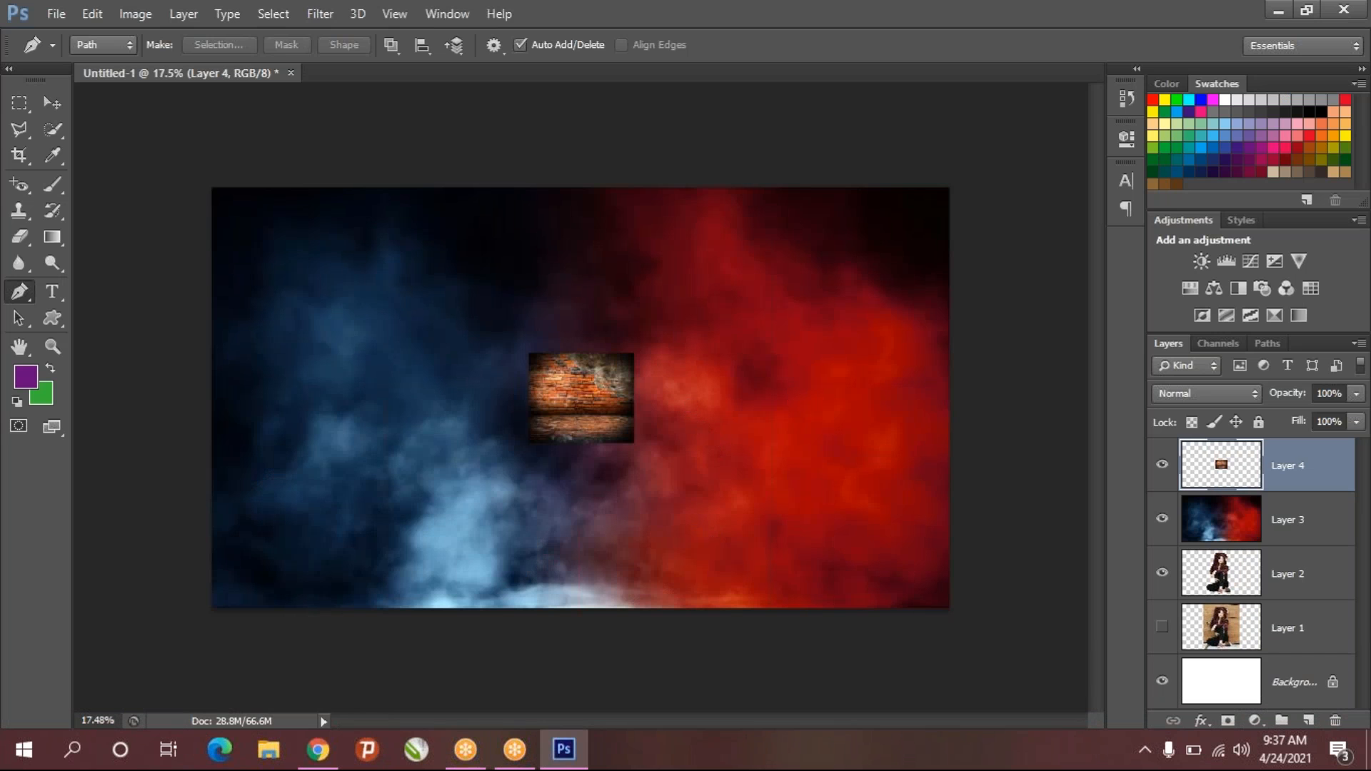
- Scale the brick wall layer to about 709% so it covers the canvas, and move it below the woman's cutout layer
key("ctrl+t")
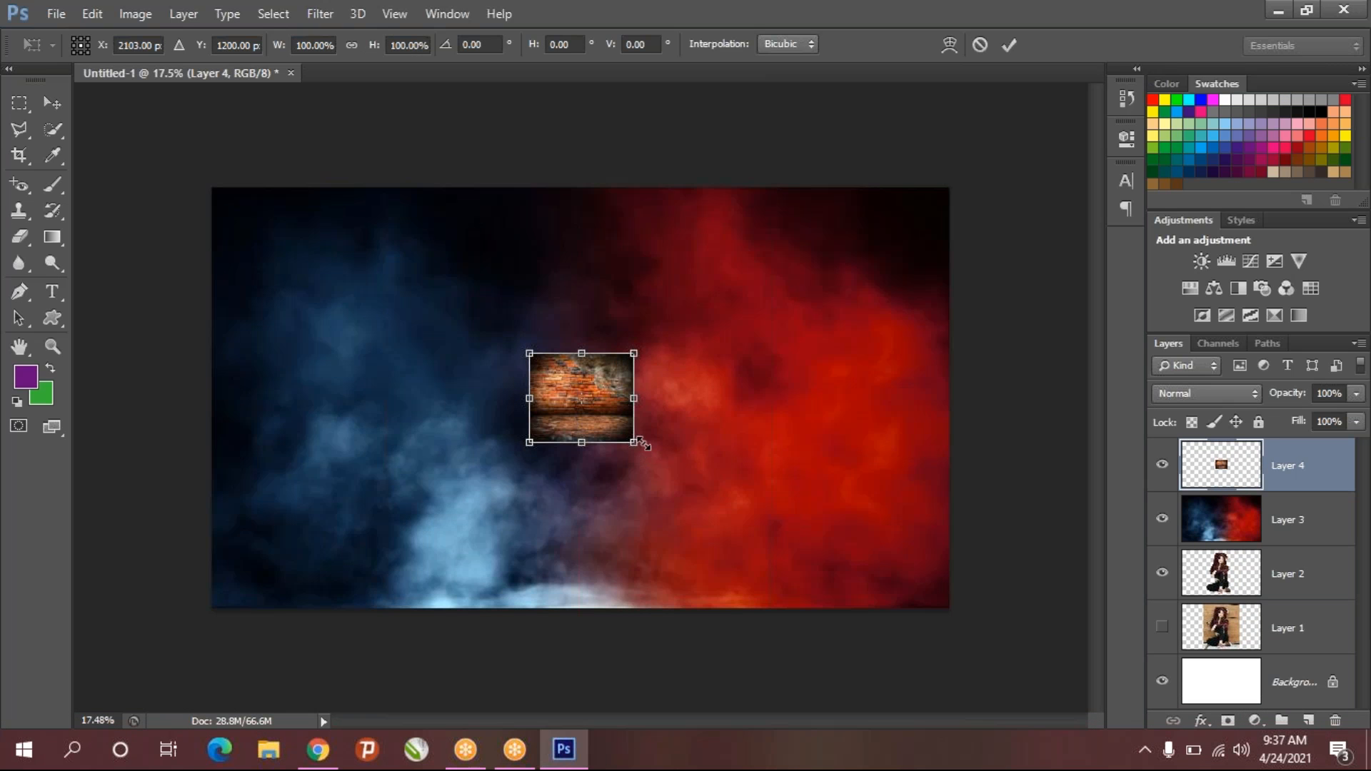
left_click_drag(635, 442, 1035, 616)
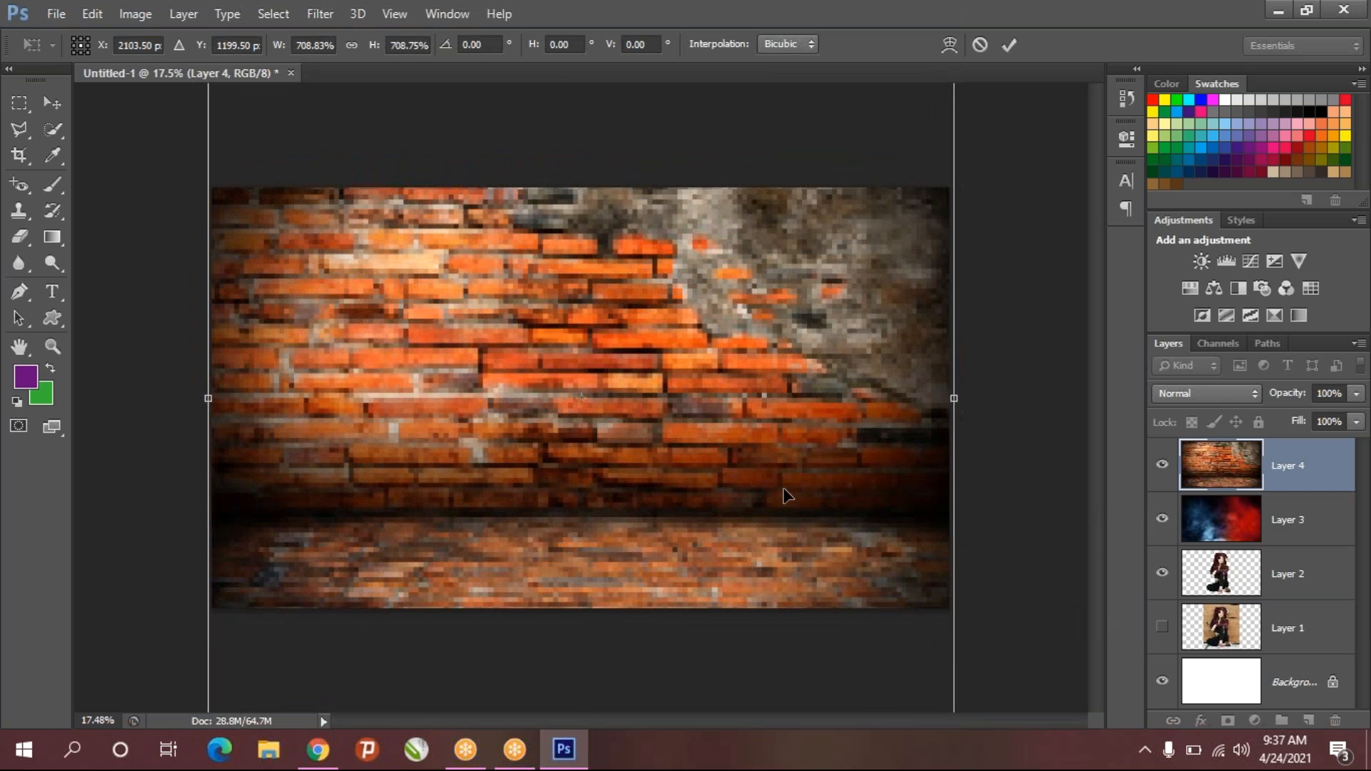
key("p")
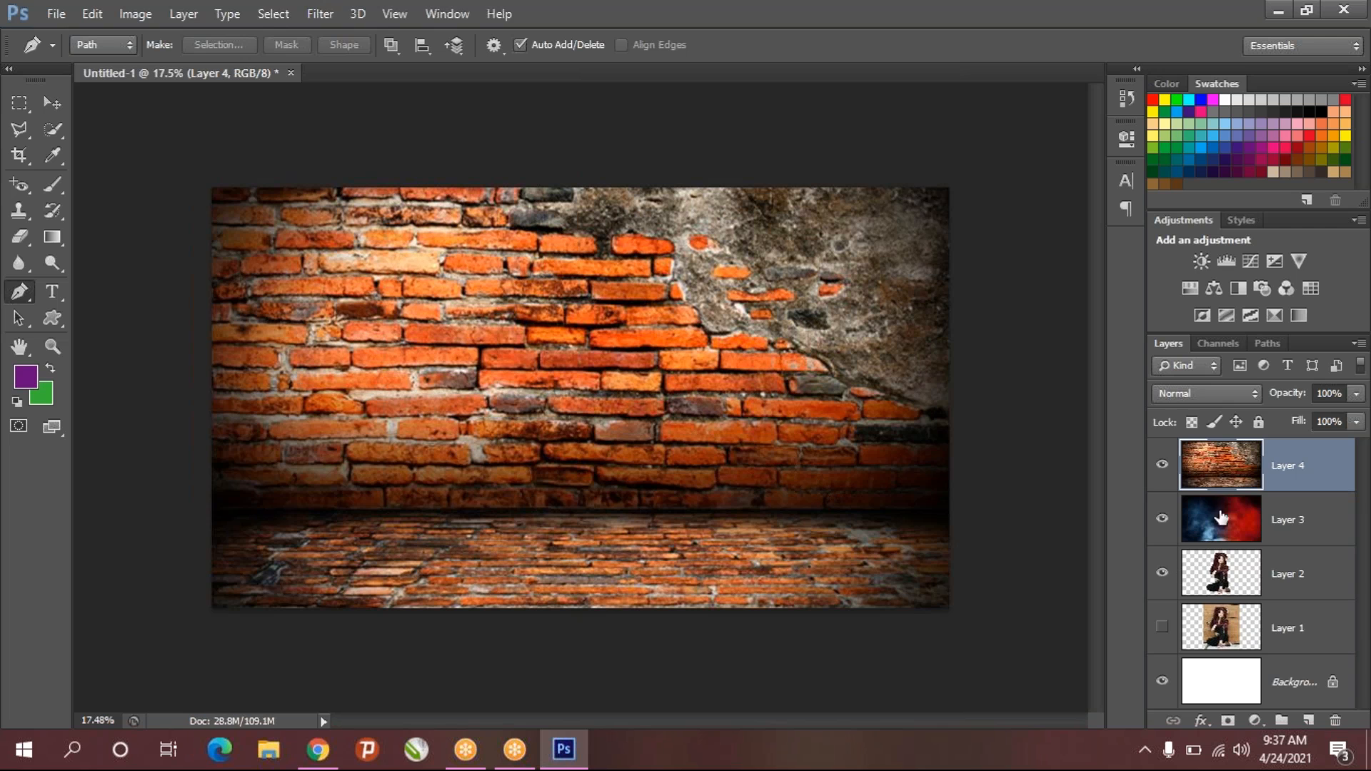
left_click_drag(1223, 477, 1225, 599)
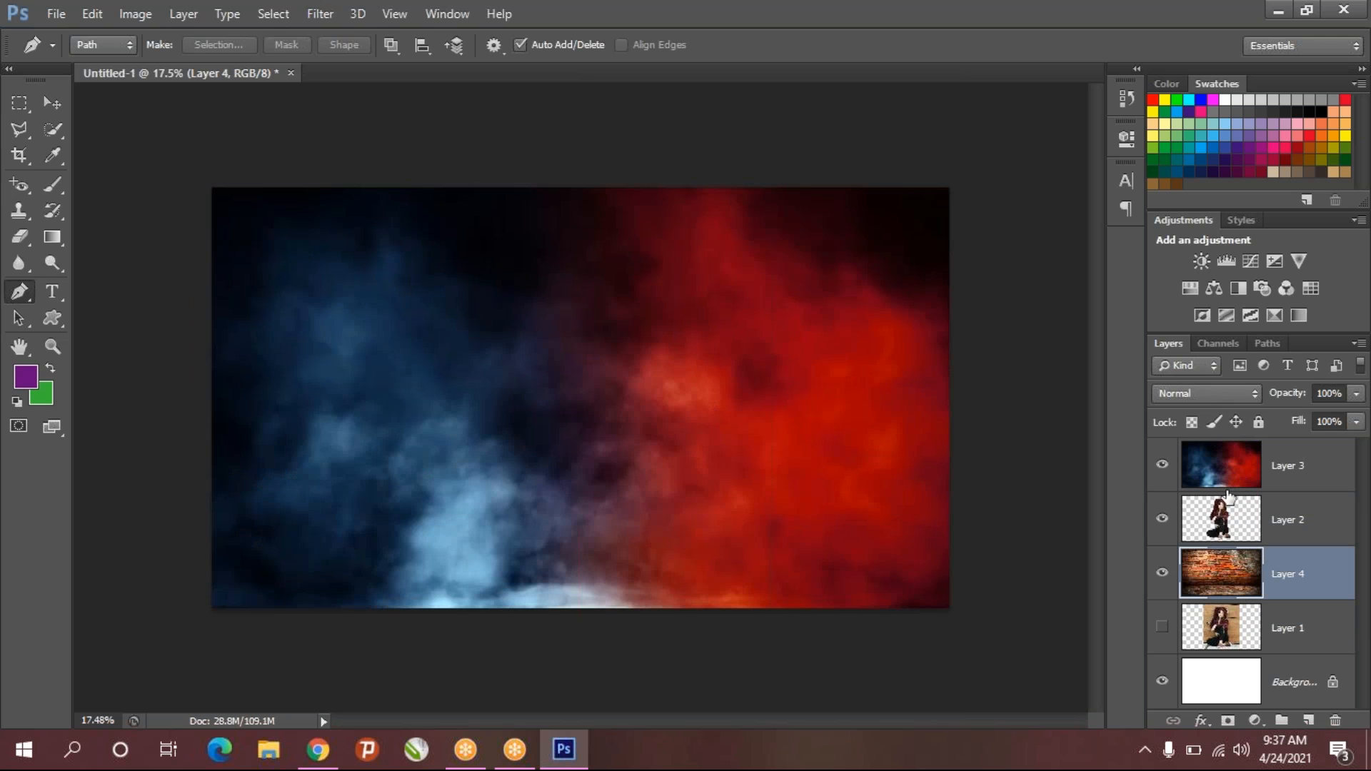
- Try the Overlay, Soft Light and Lighten blend modes on the smoke layer and set it to Lighter Color
left_click(1234, 481)
left_click(1219, 387)
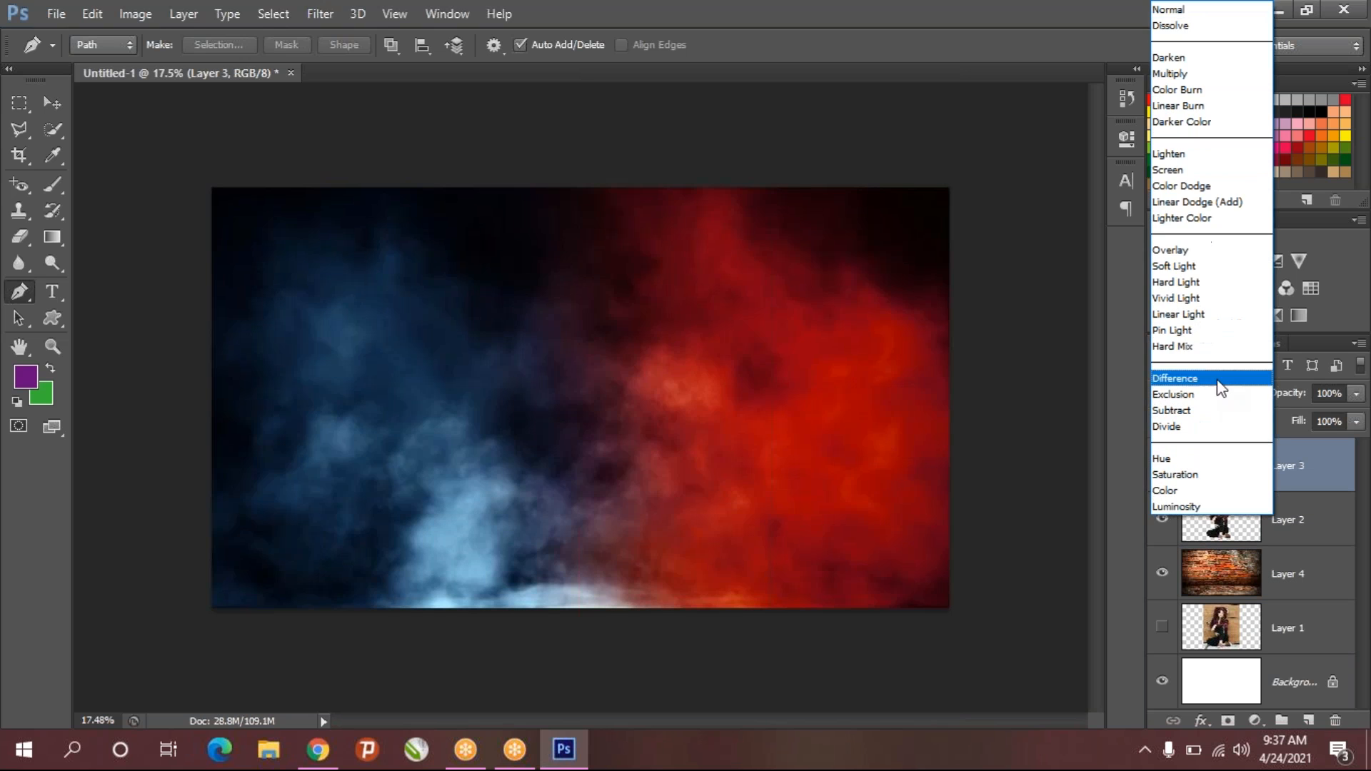
left_click(1185, 249)
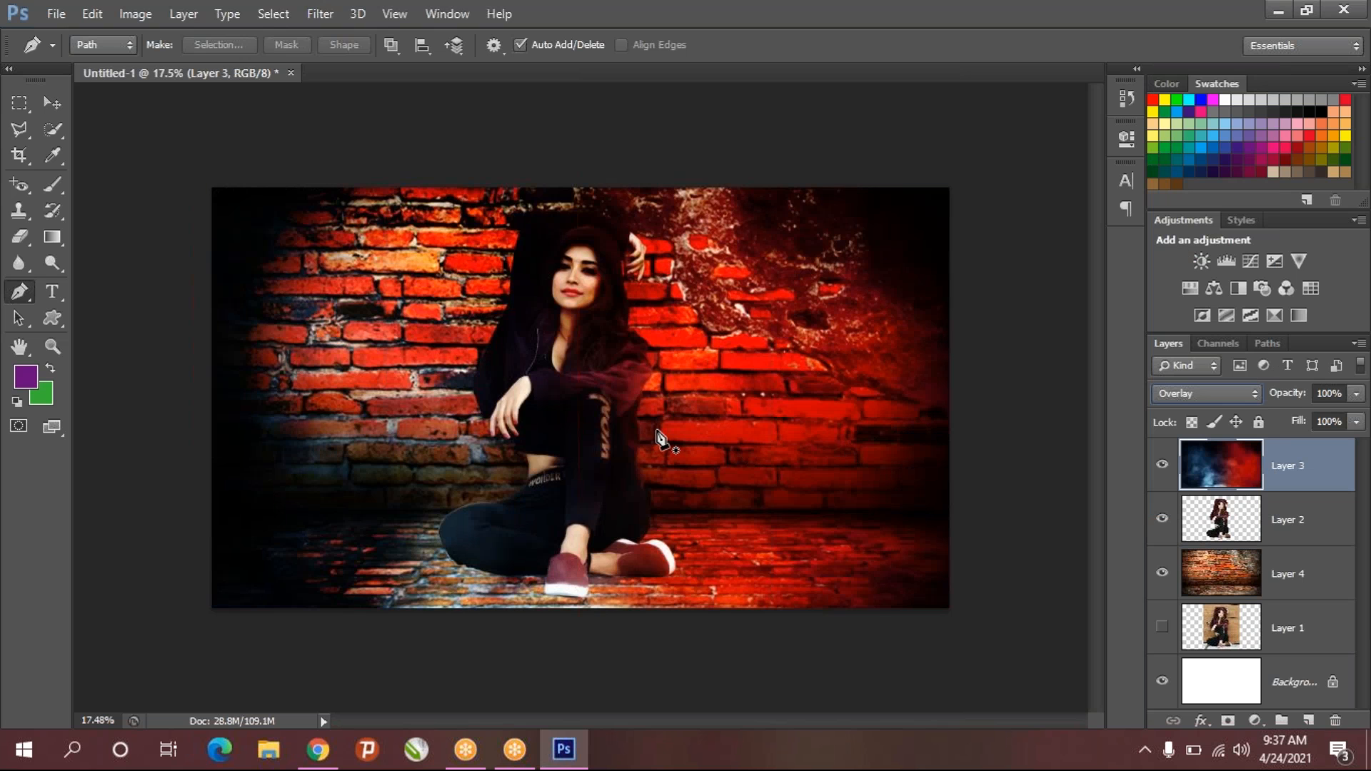
left_click(1228, 396)
left_click(1188, 264)
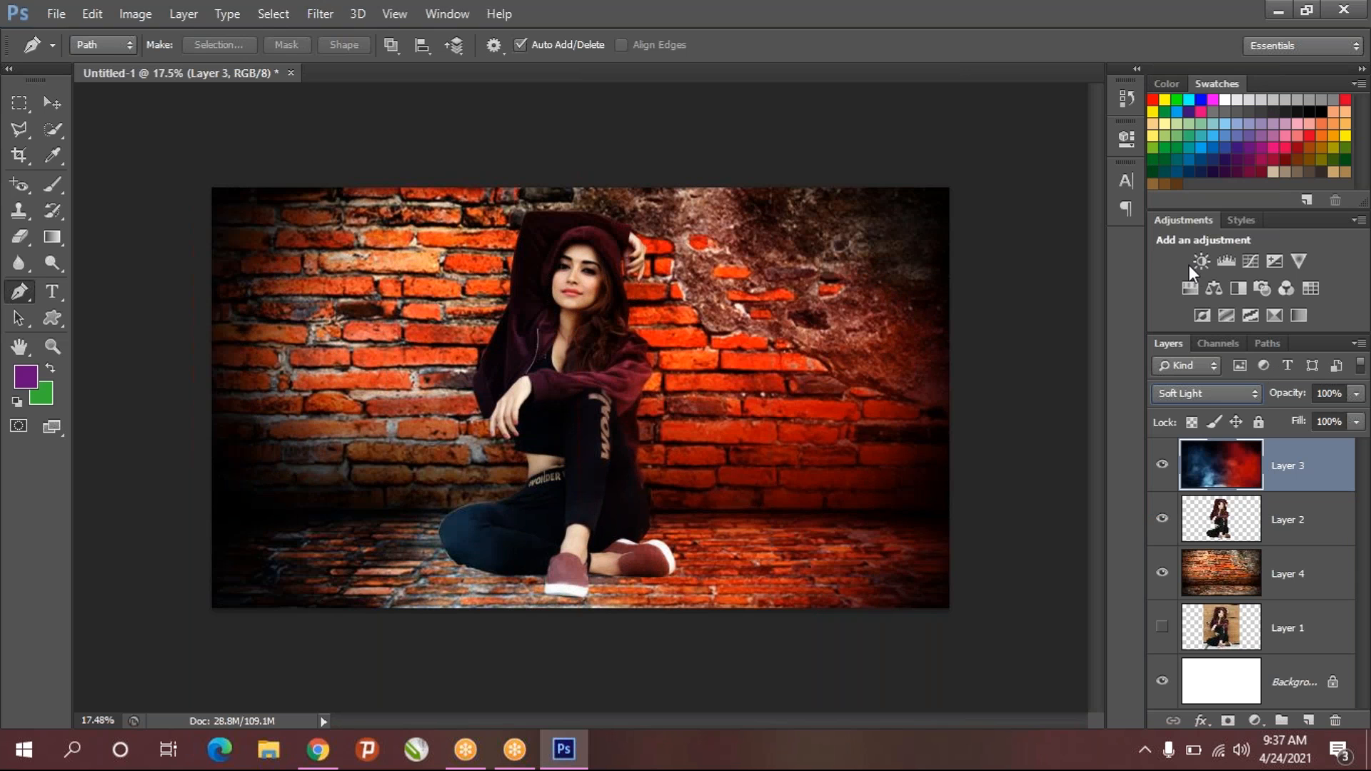
left_click(1202, 391)
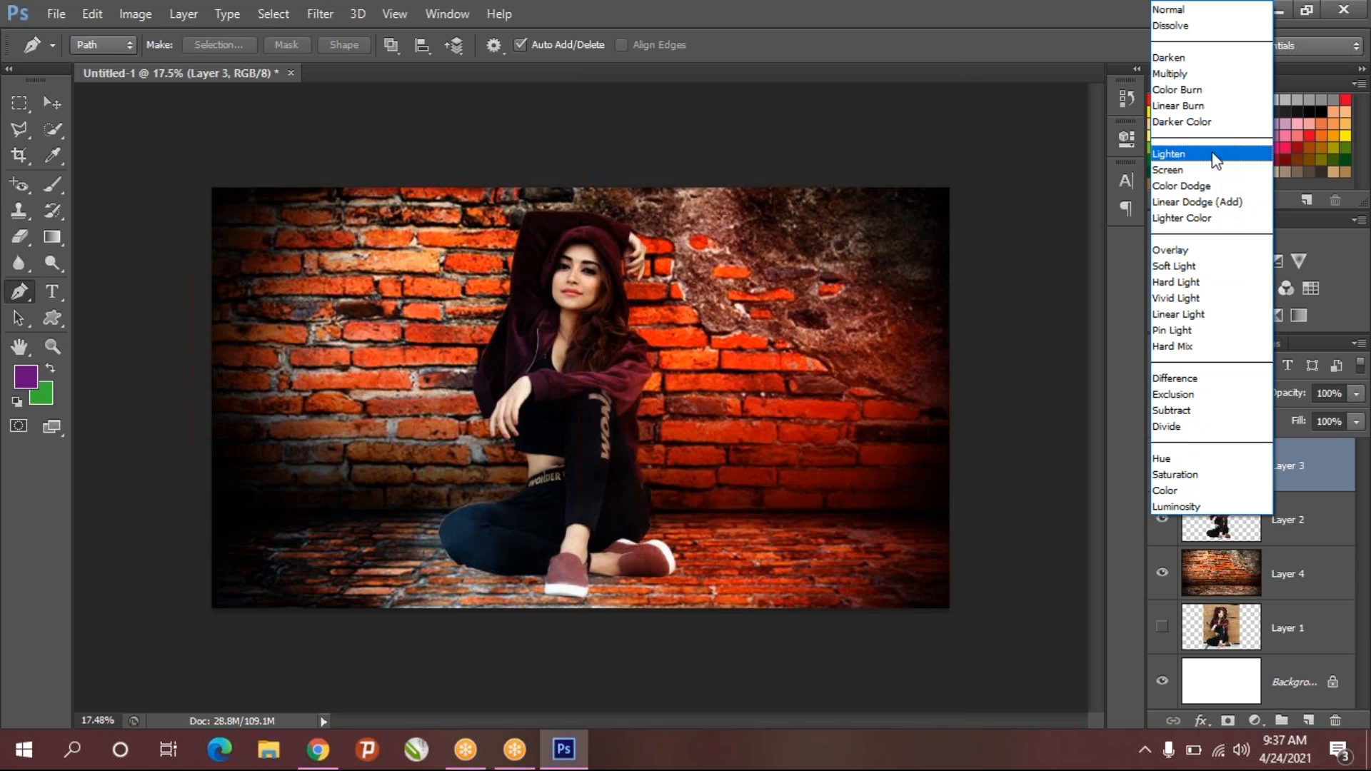
left_click(1189, 169)
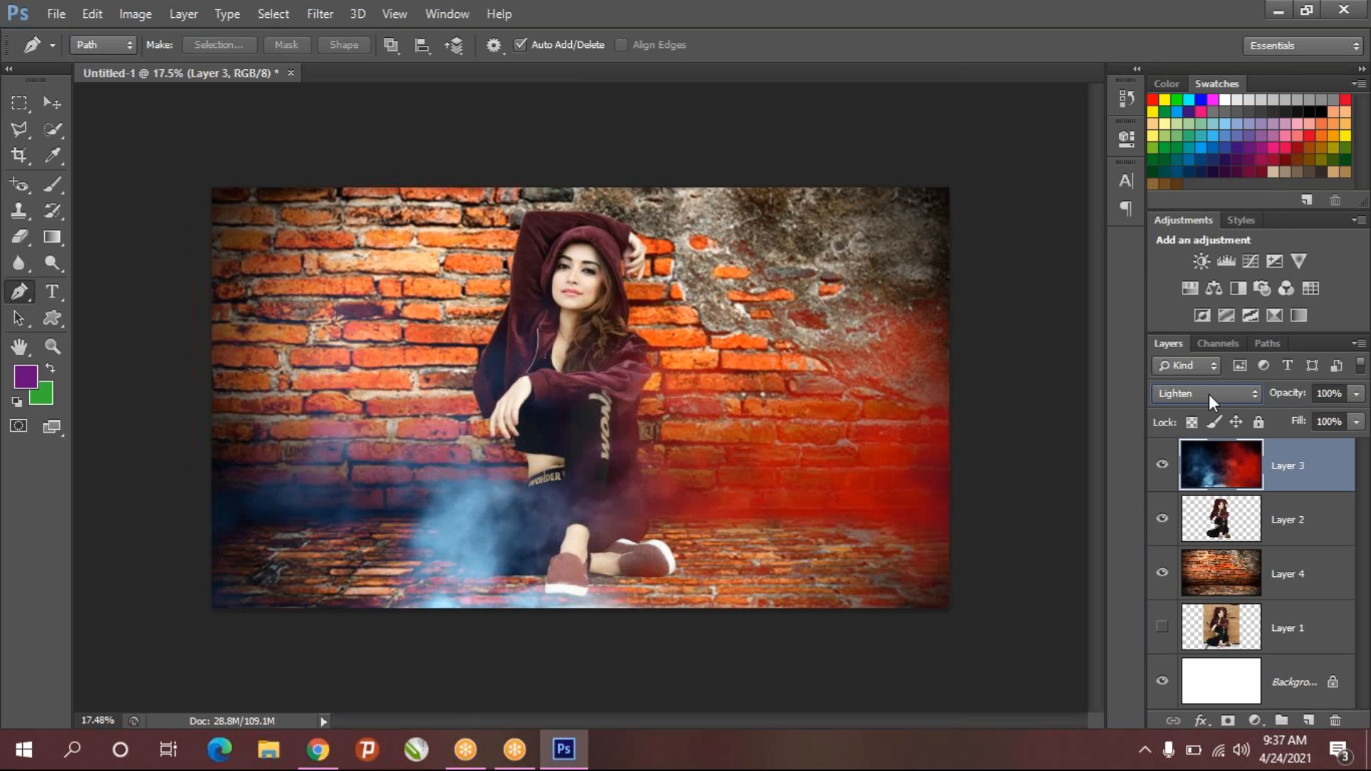
scroll(1210, 394, "down", 2)
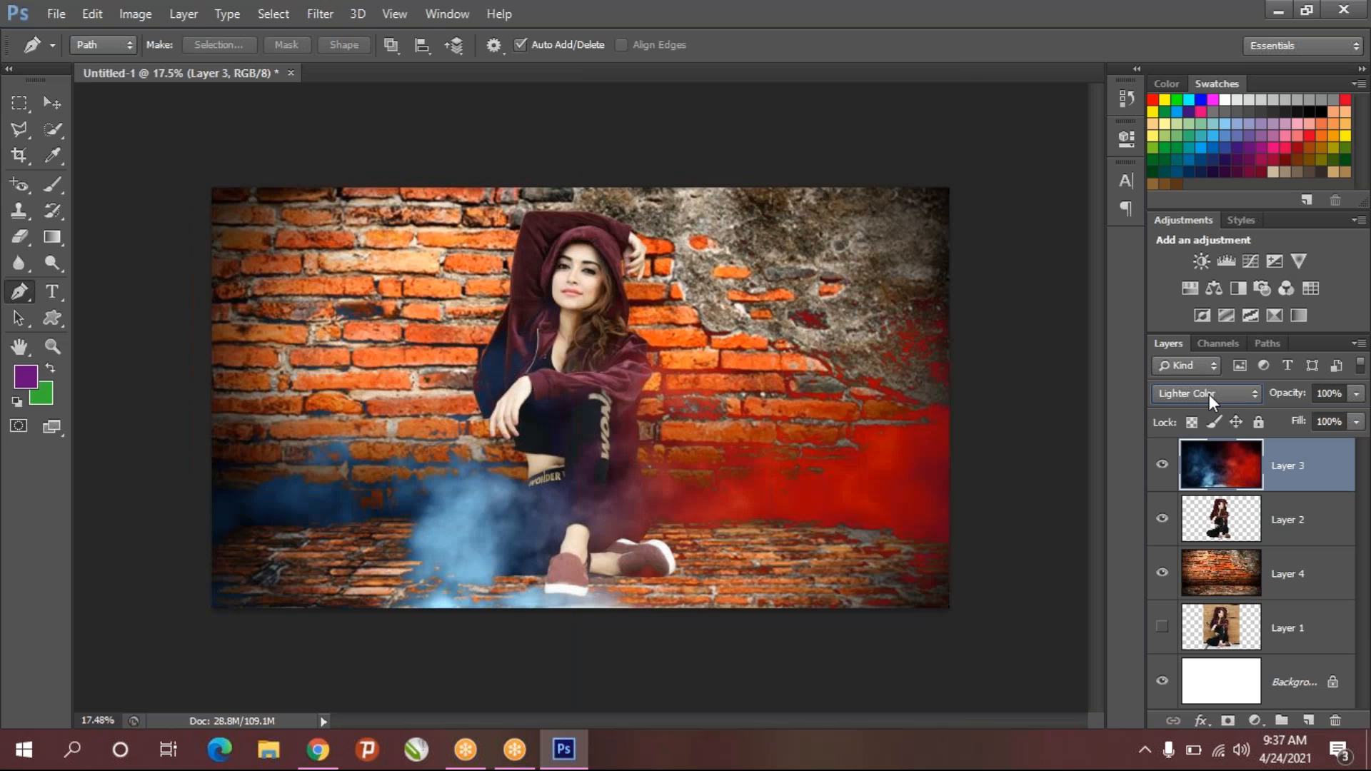
- Hide the smoke layer and duplicate the woman's cutout layer
left_click(1222, 580)
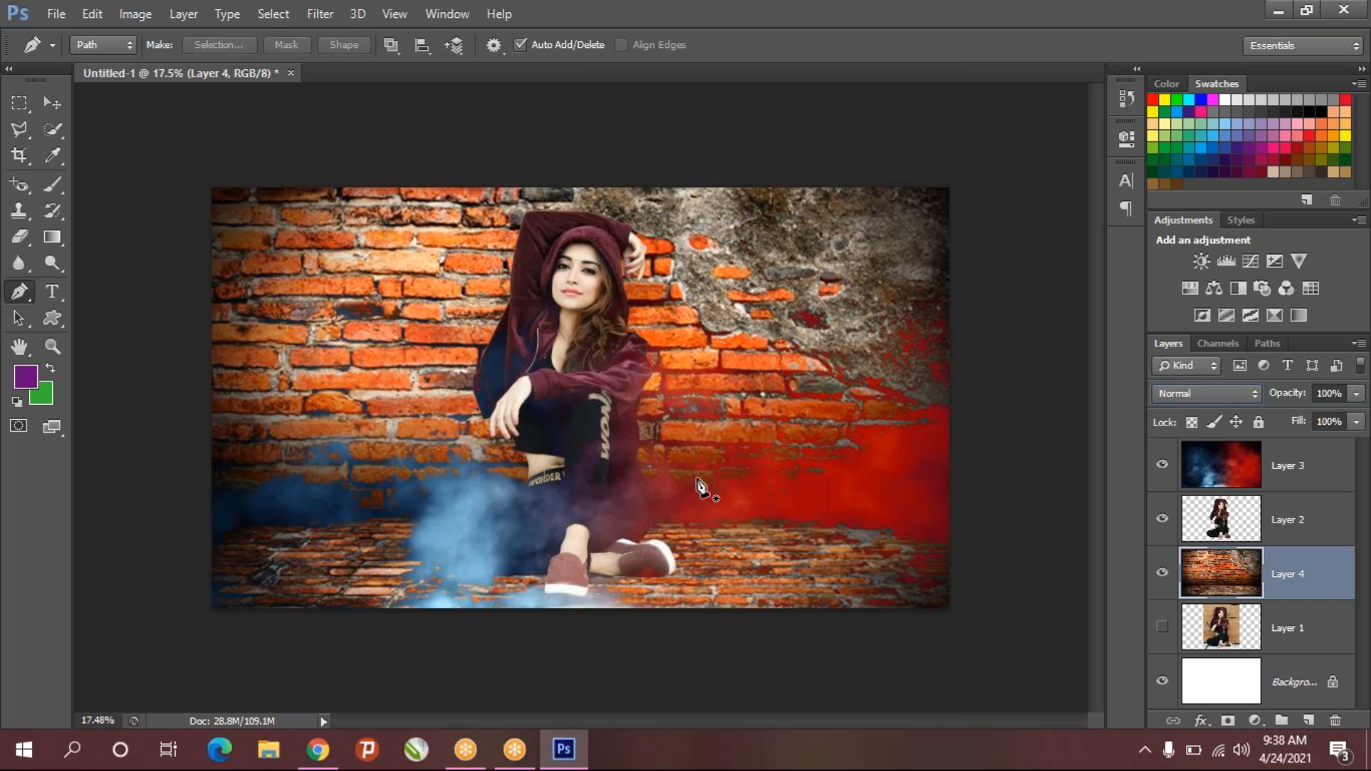
left_click(1170, 461)
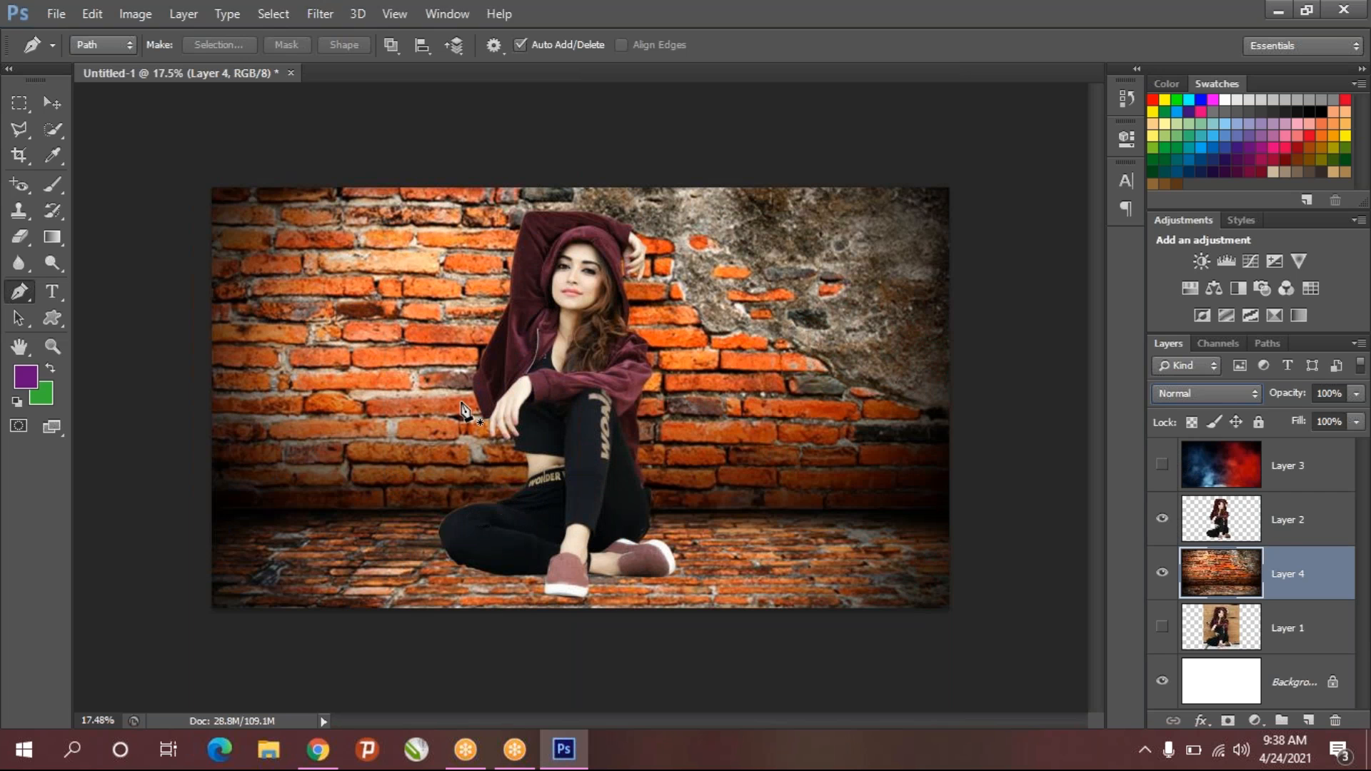
left_click(1235, 531)
left_click_drag(1231, 531, 1235, 532)
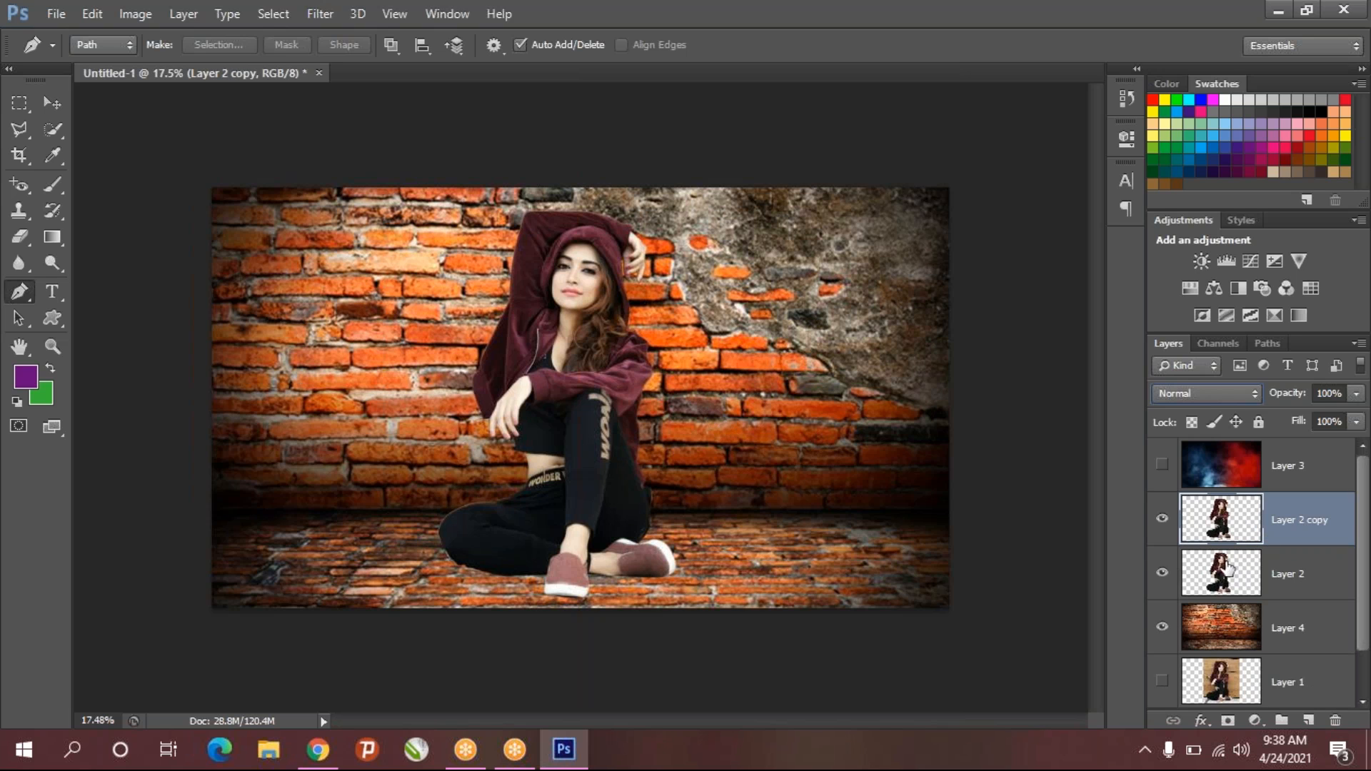
- Load the transparency of the duplicated cutout layer as a new selection
left_click(311, 14)
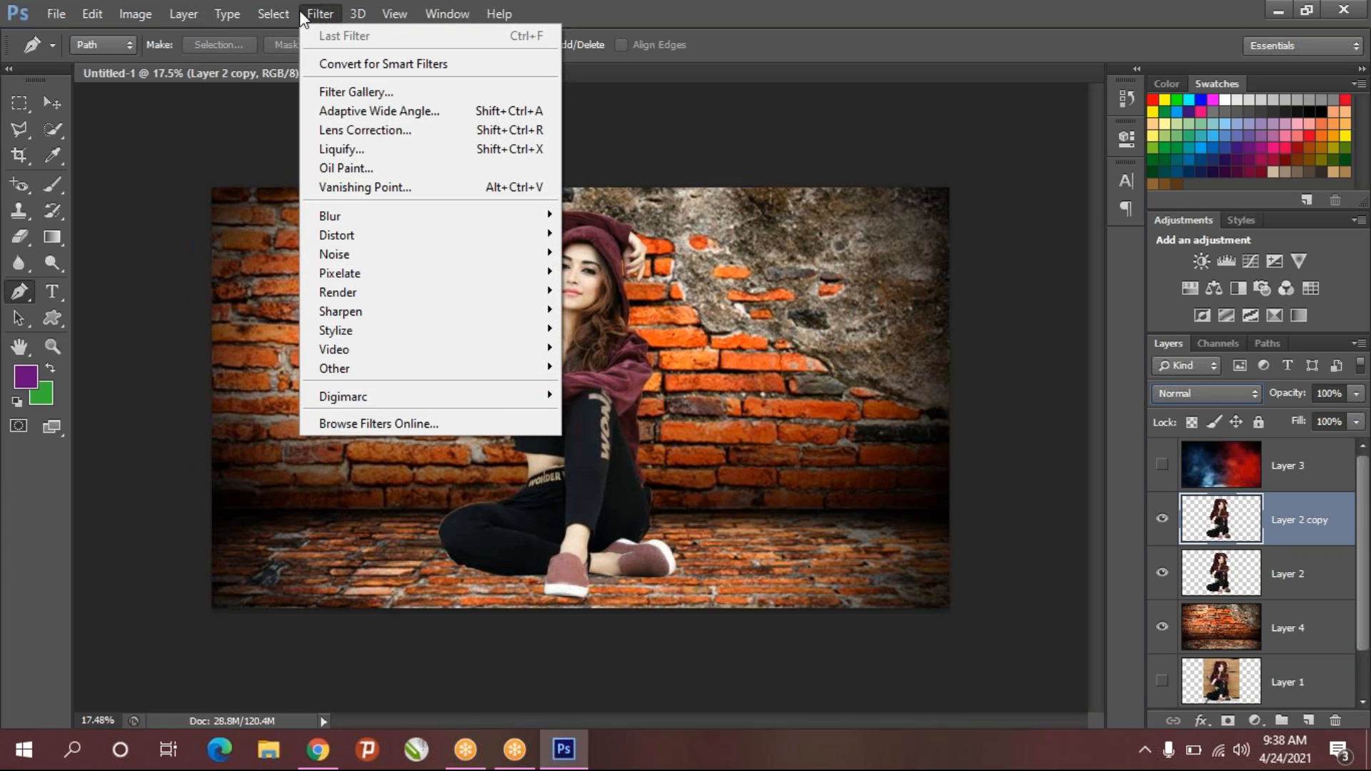
mouse_move(274, 14)
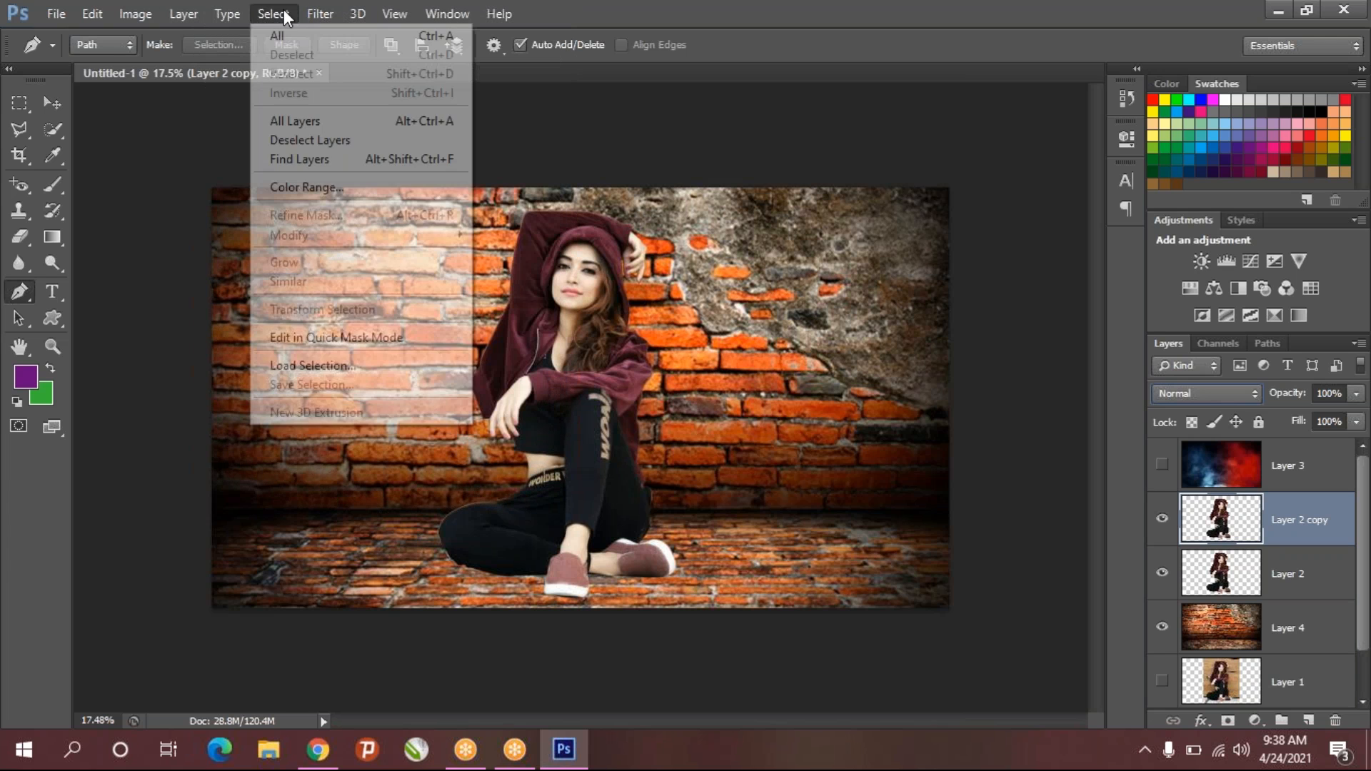
left_click(299, 366)
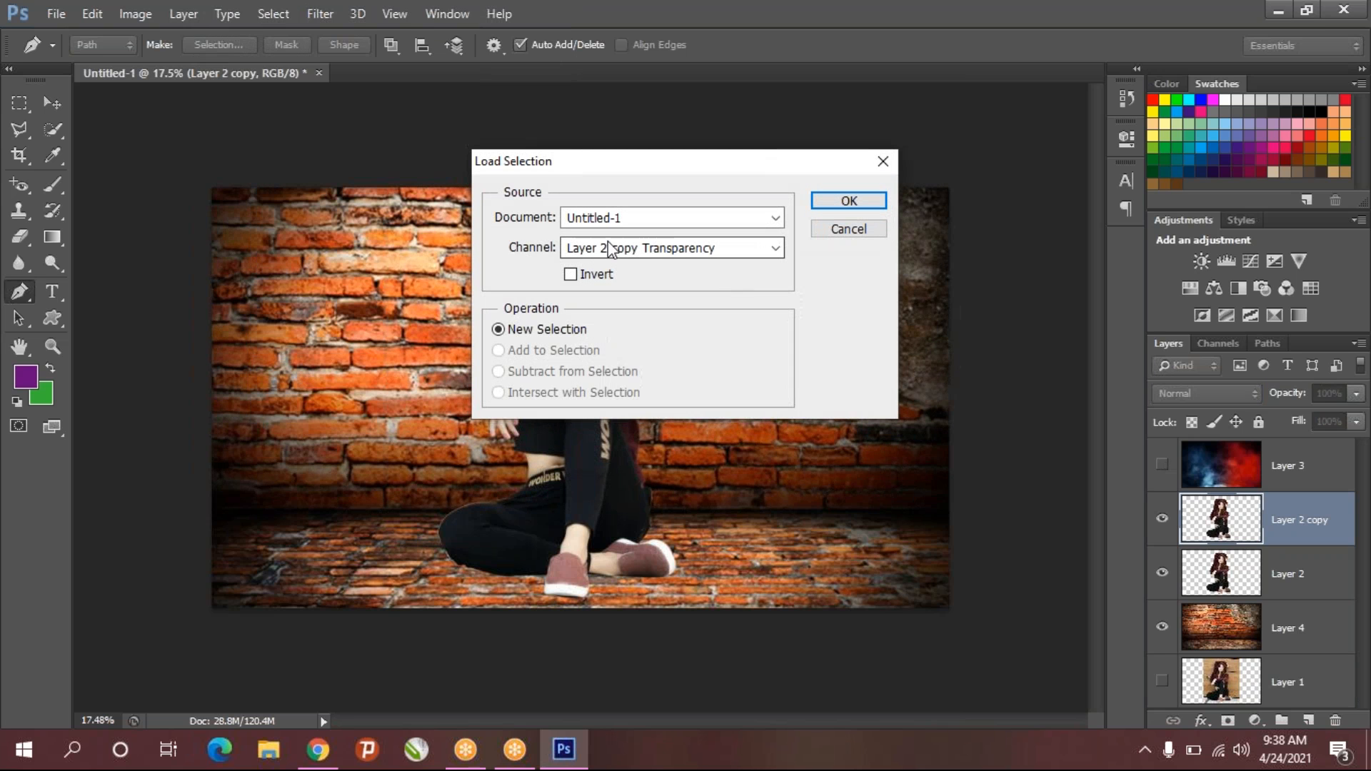
left_click(844, 202)
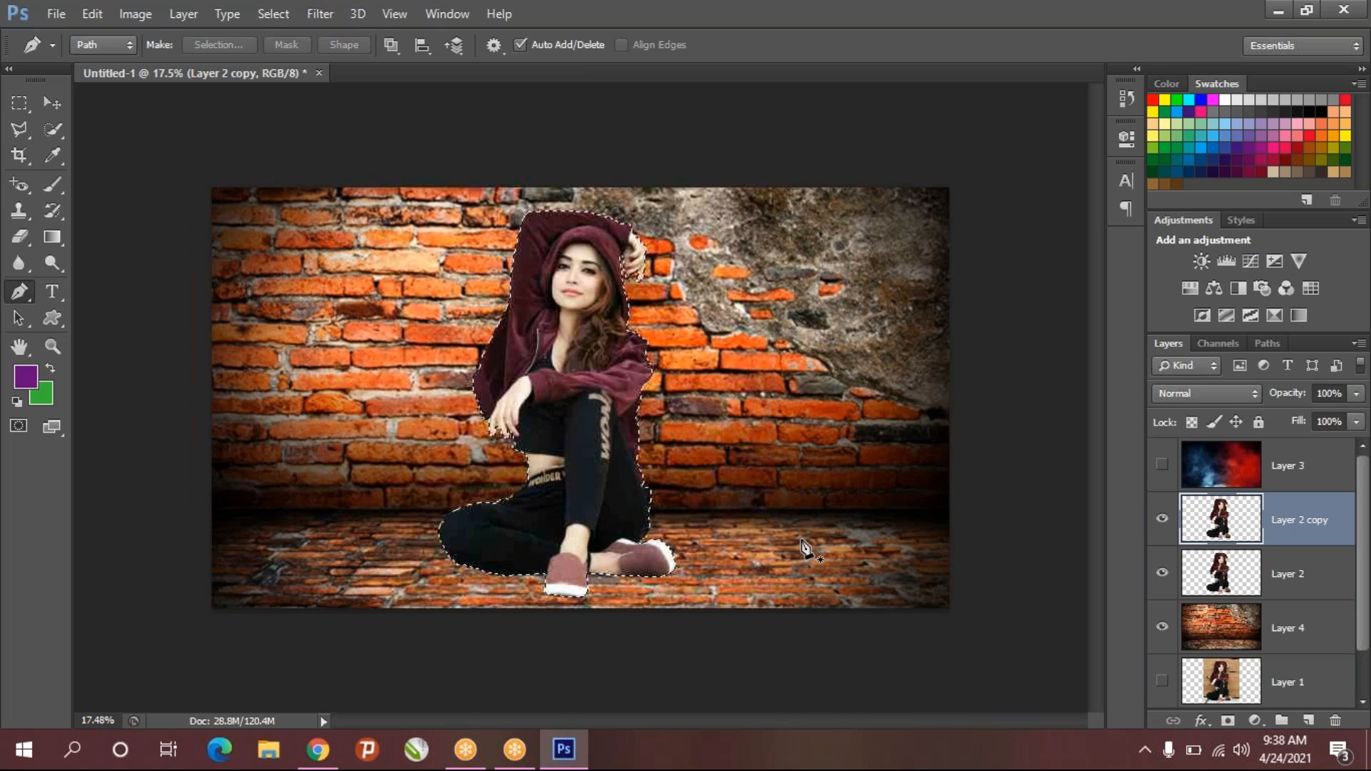
- Reset the colors to default, fill the selected figure on the duplicate layer with black, and deselect
key("d")
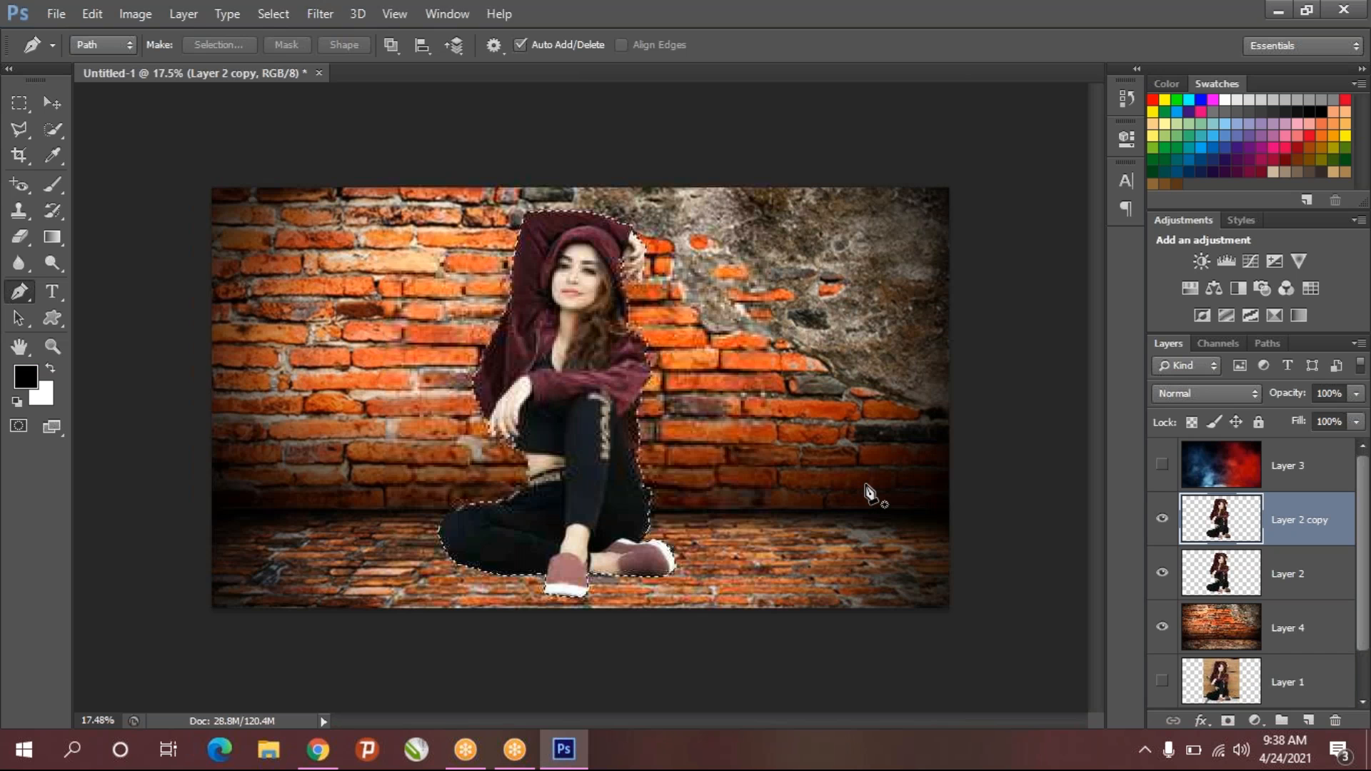
key("alt+BackSpace")
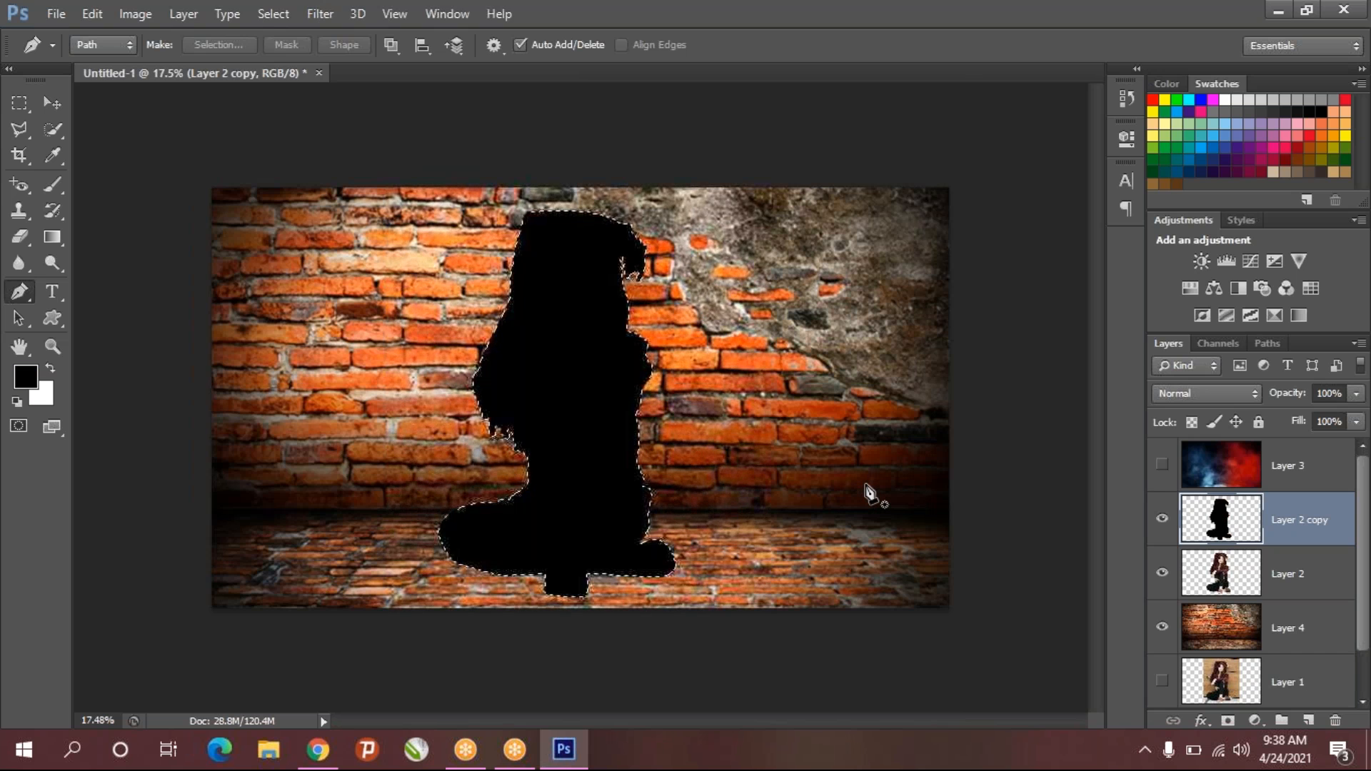
key("ctrl+d")
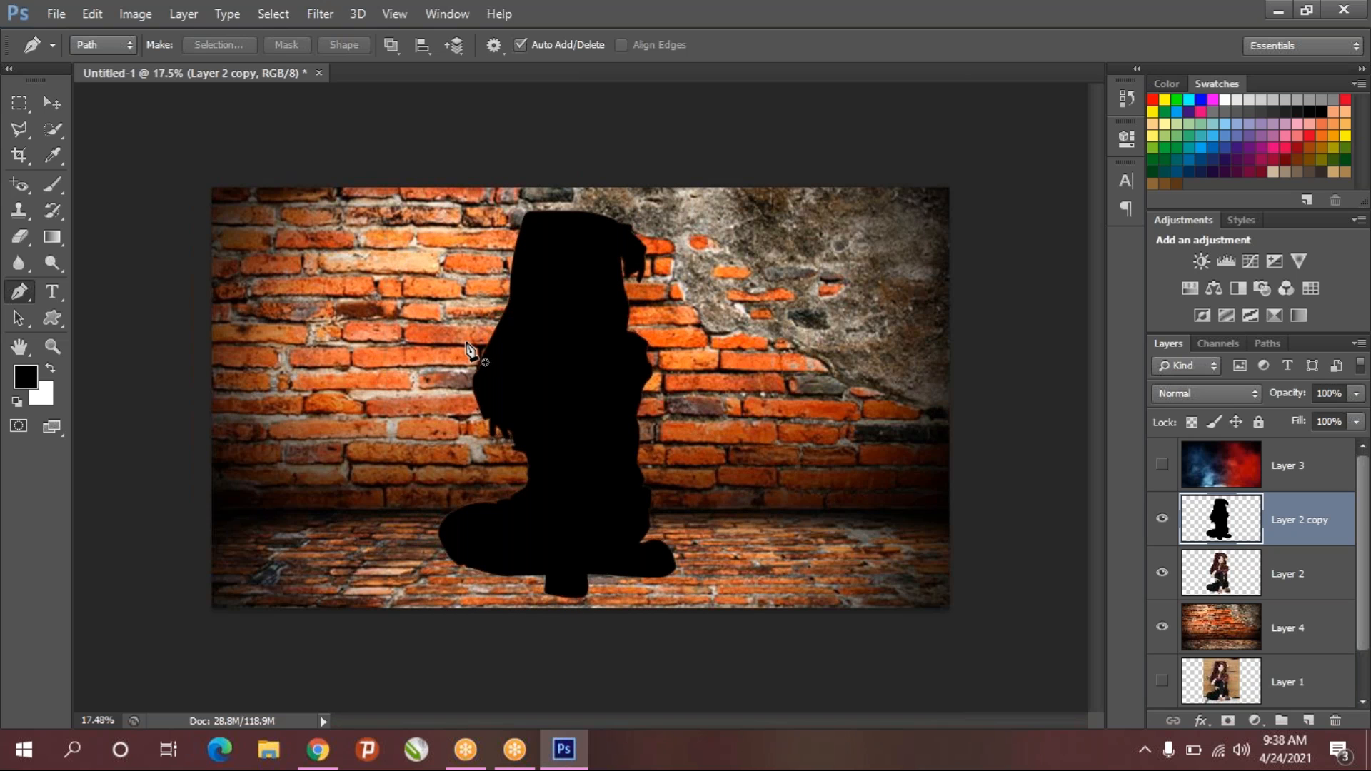
- Try to squash, restretch and shift the black-filled duplicate so it works as the woman's shadow
key("ctrl+t")
left_click_drag(554, 208, 700, 450)
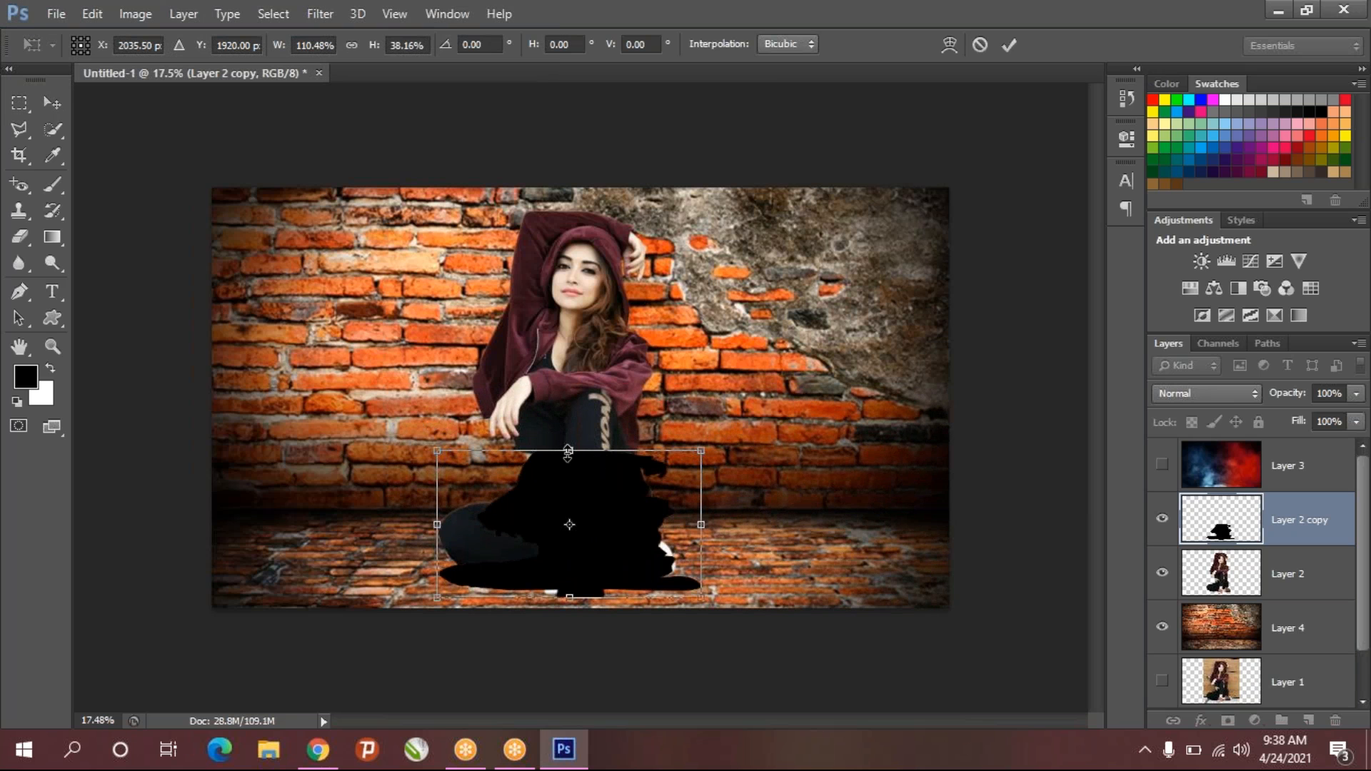
left_click_drag(568, 440, 569, 198)
left_click_drag(571, 486, 493, 503)
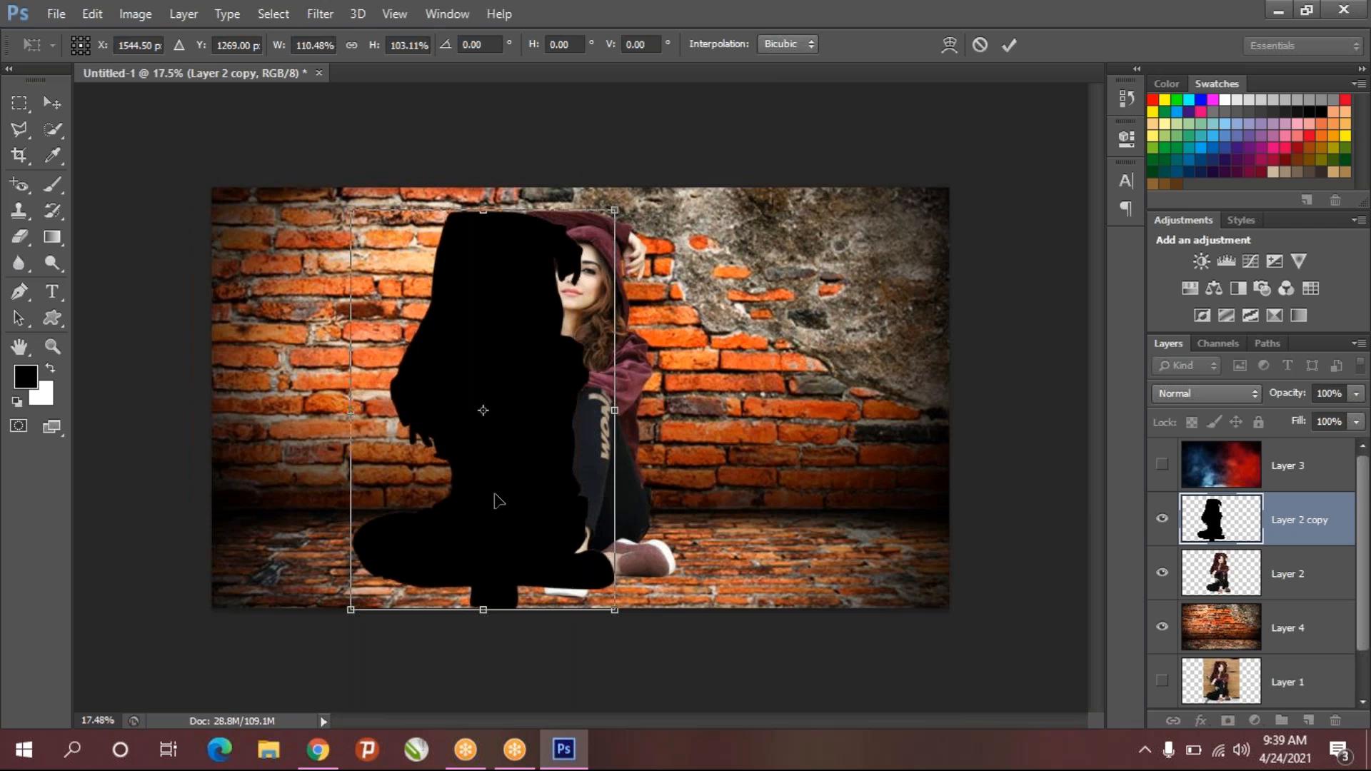
- Delete the black-filled duplicate of the woman's cutout layer
key("p")
key("Delete")
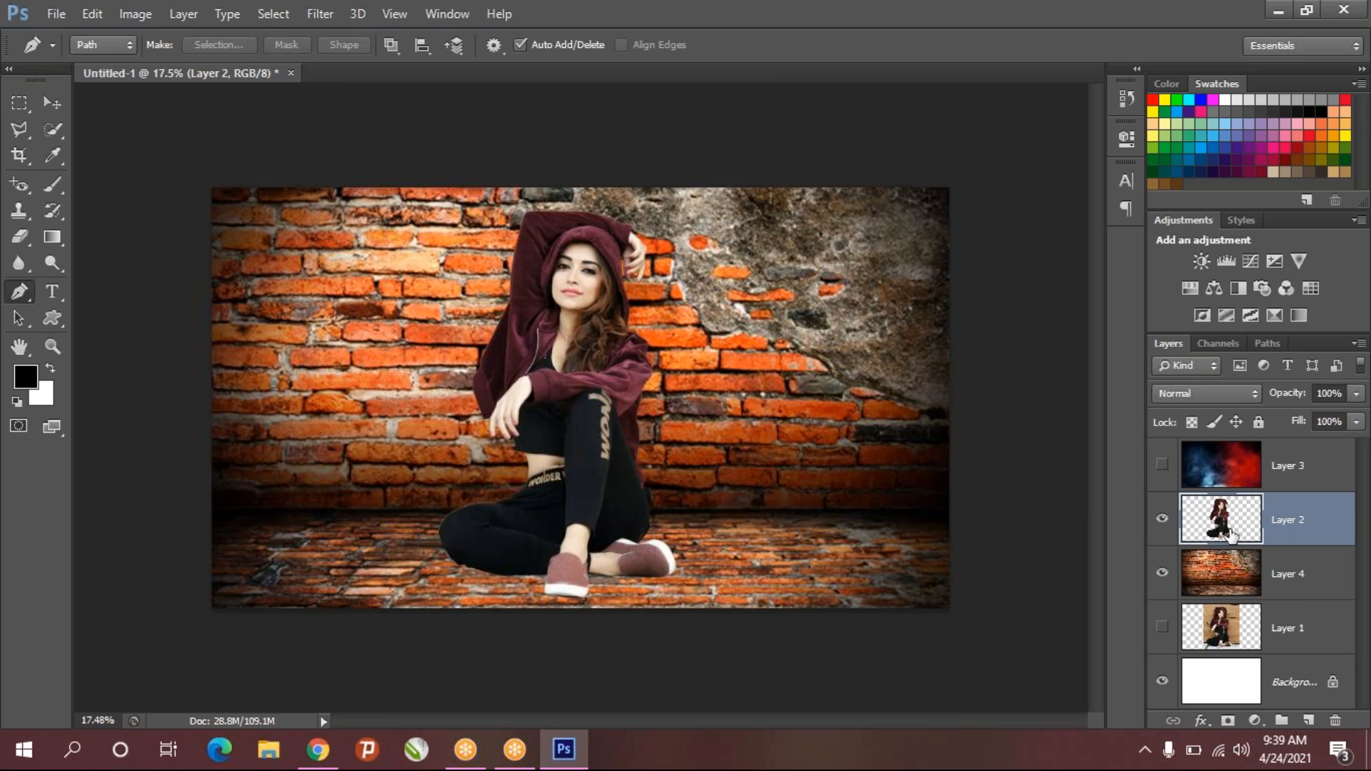
- Add a Drop Shadow layer style to the woman's cutout layer, keeping the figure visible beside the style settings
right_click(1299, 534)
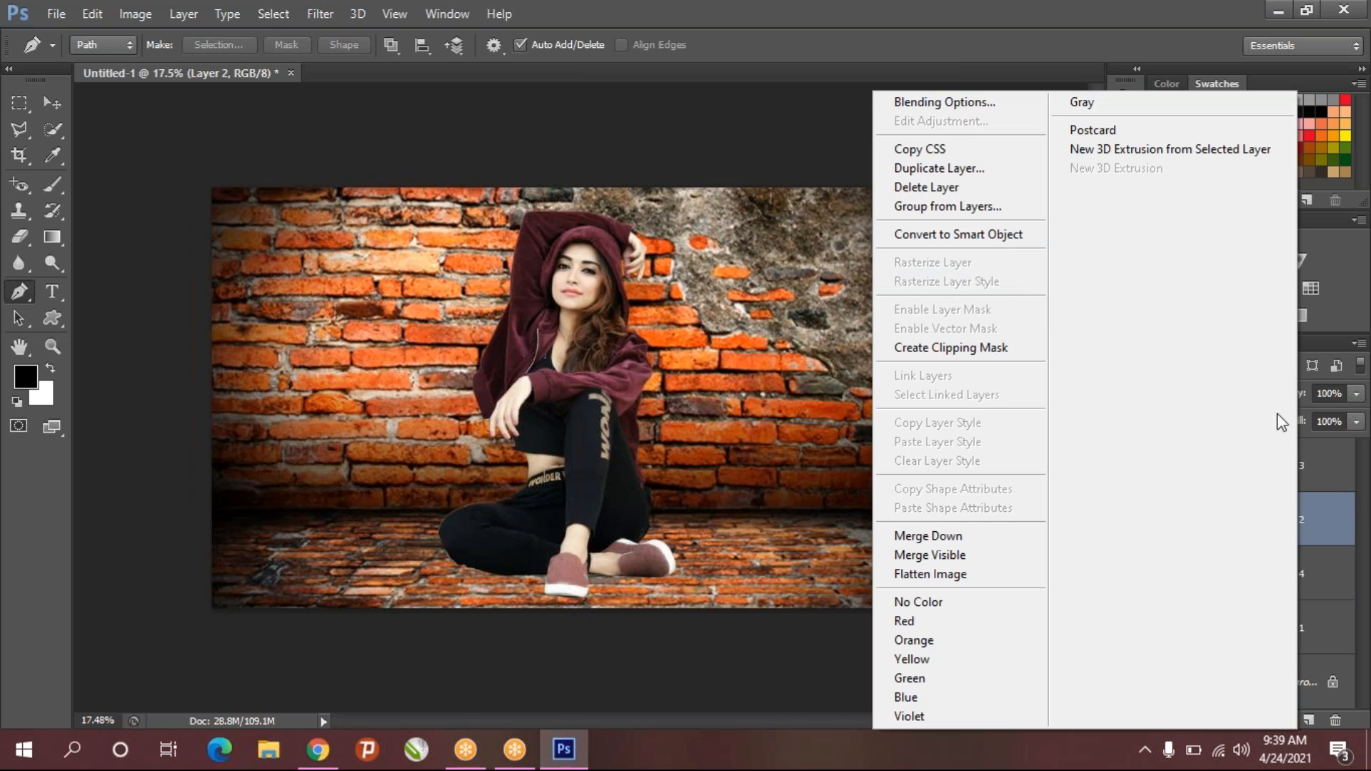
left_click(1357, 521)
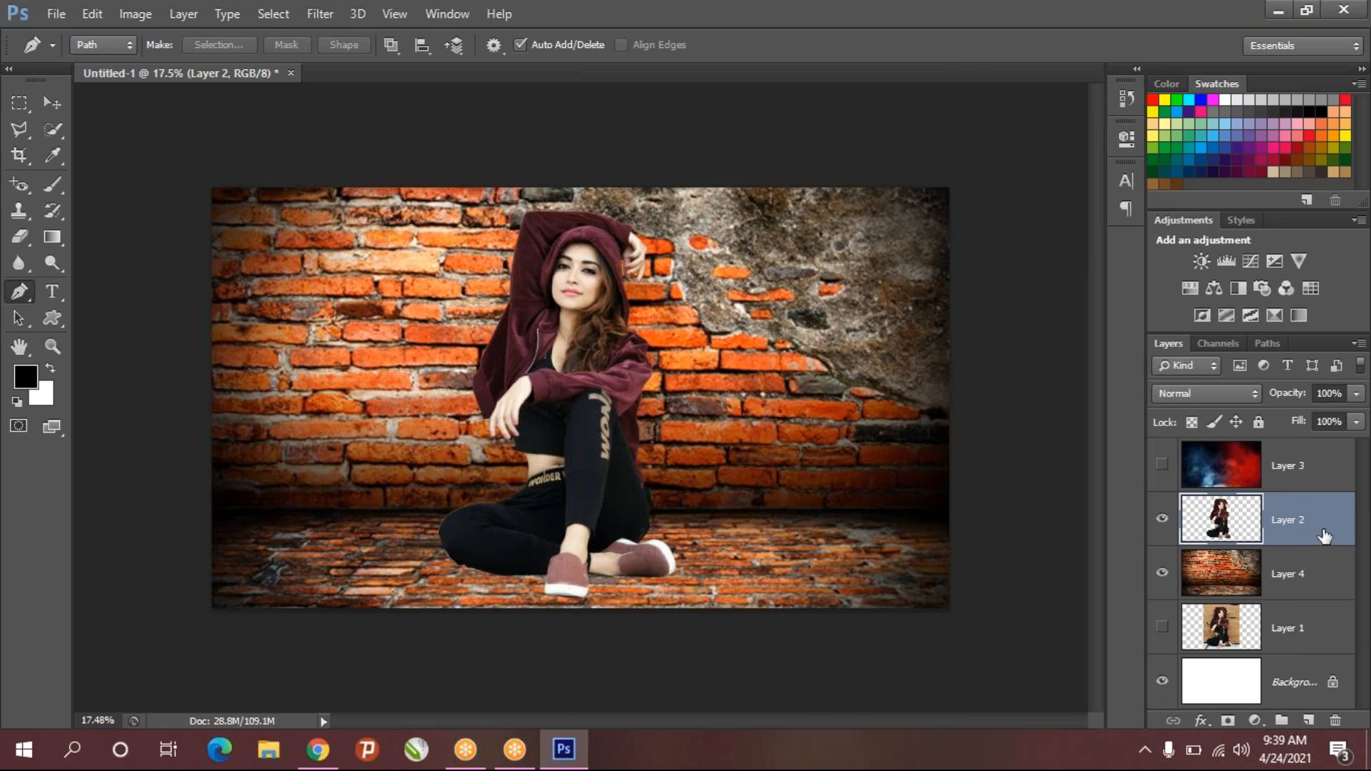
right_click(1324, 532)
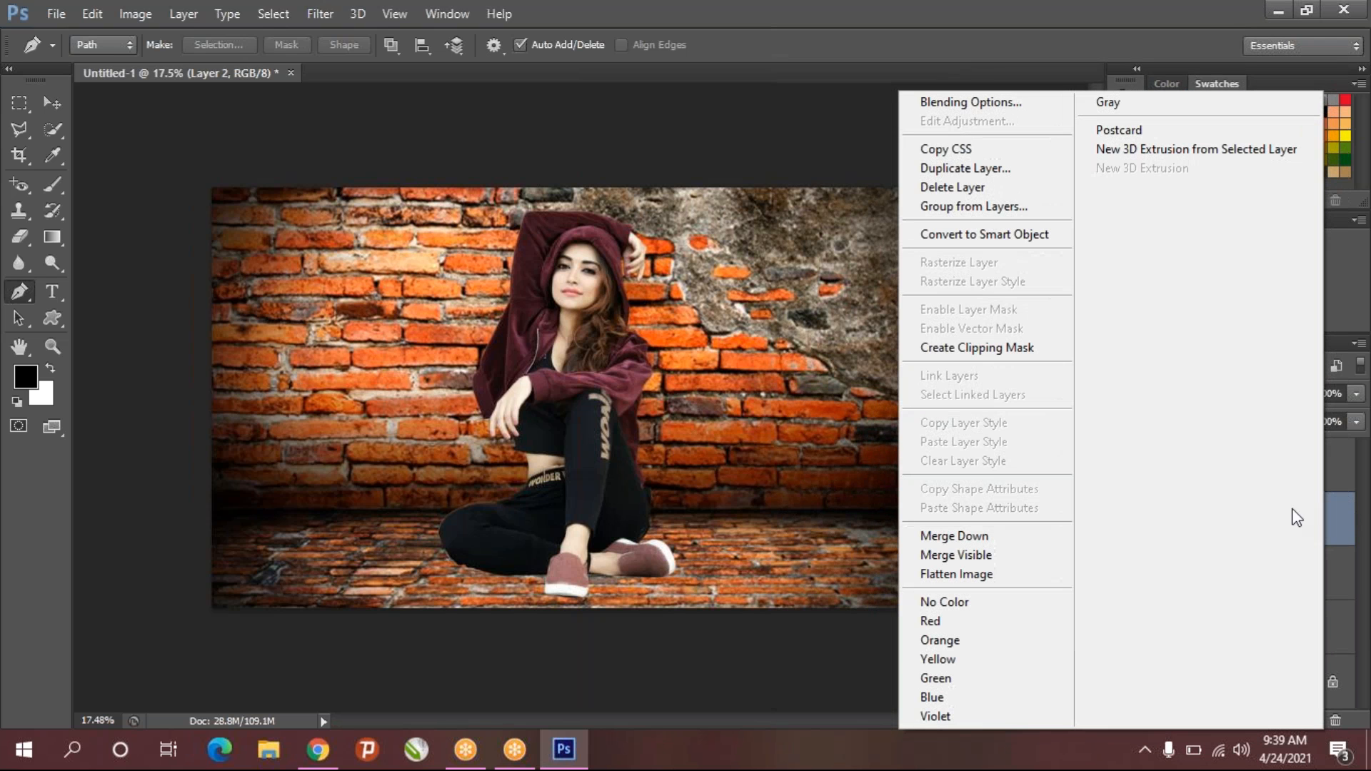
left_click(966, 100)
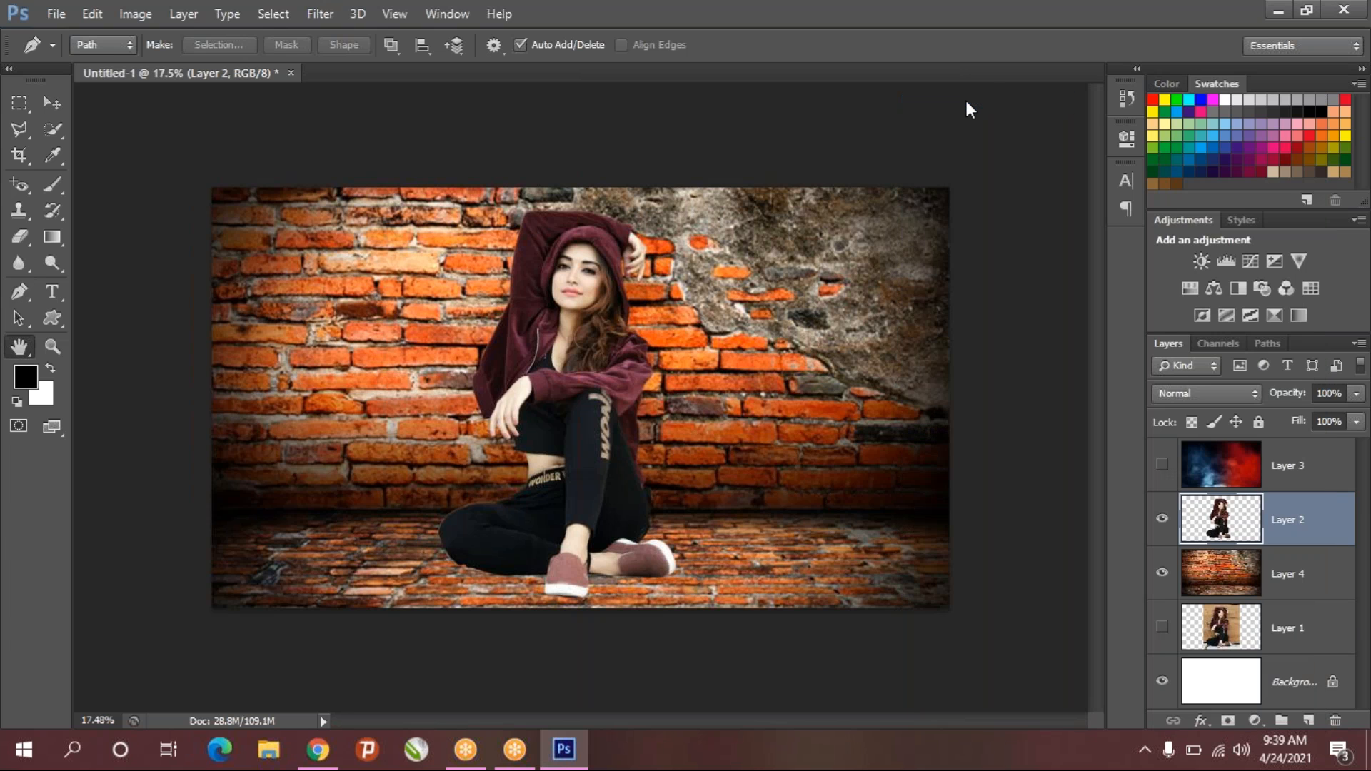
left_click_drag(556, 106, 907, 94)
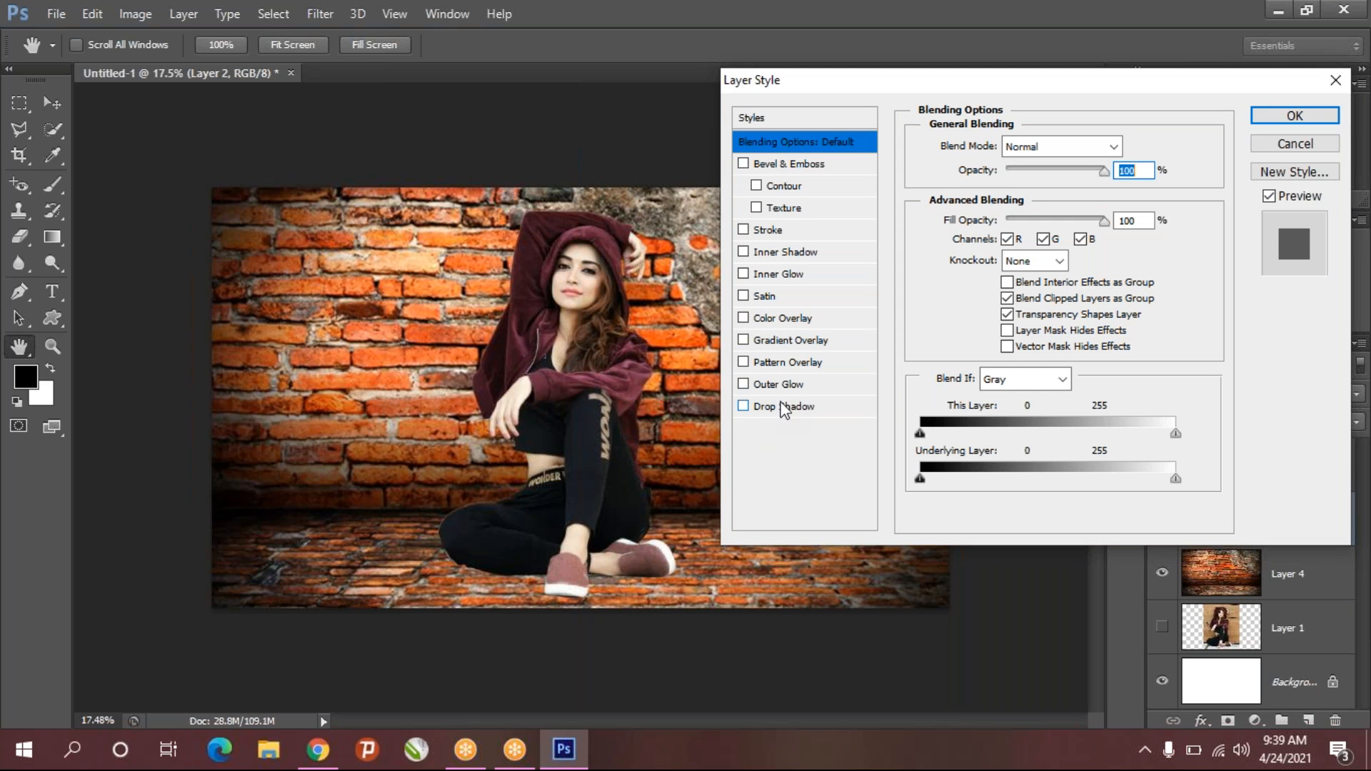
left_click(779, 407)
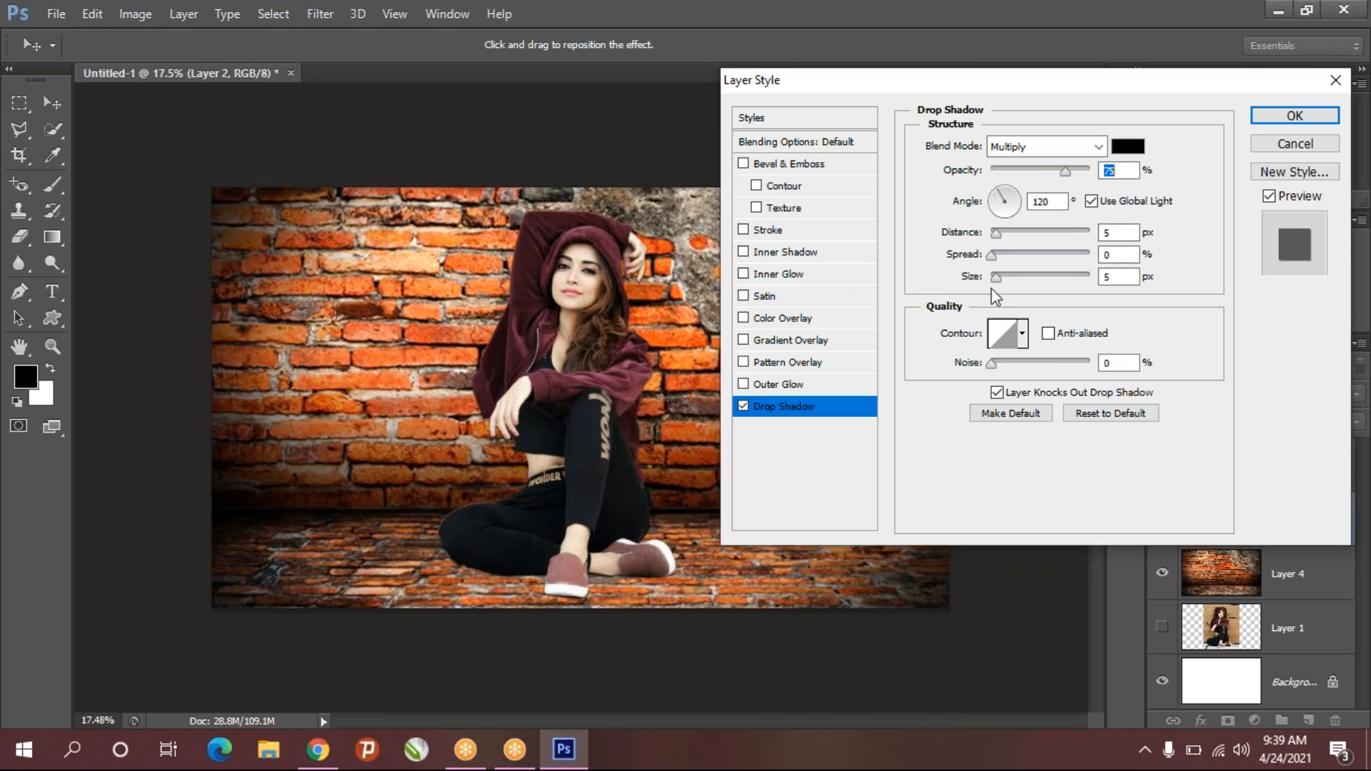
- Set the drop shadow to 38 px distance, 30% spread, 114 px size, Normal blend mode, 100% opacity and a 170° angle
left_click_drag(996, 278, 1030, 244)
left_click(1095, 146)
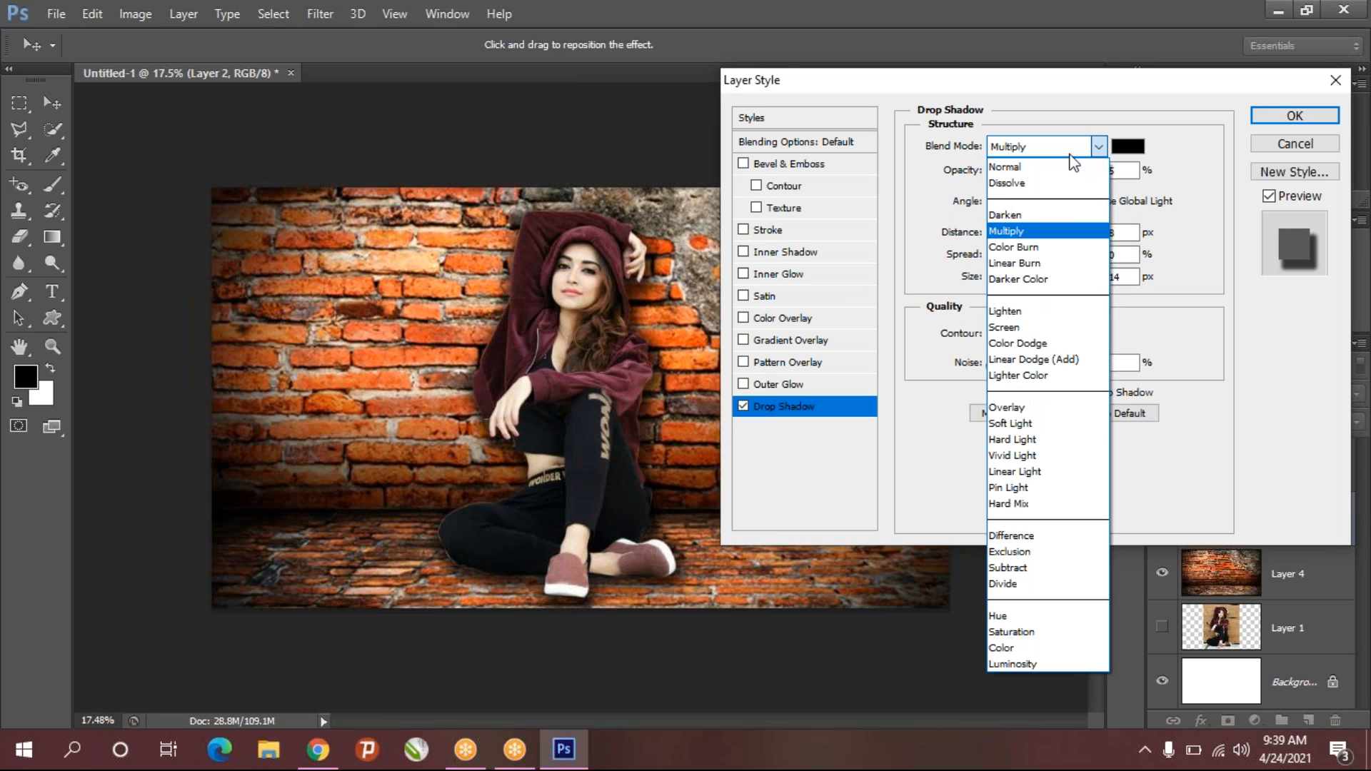
left_click(1048, 168)
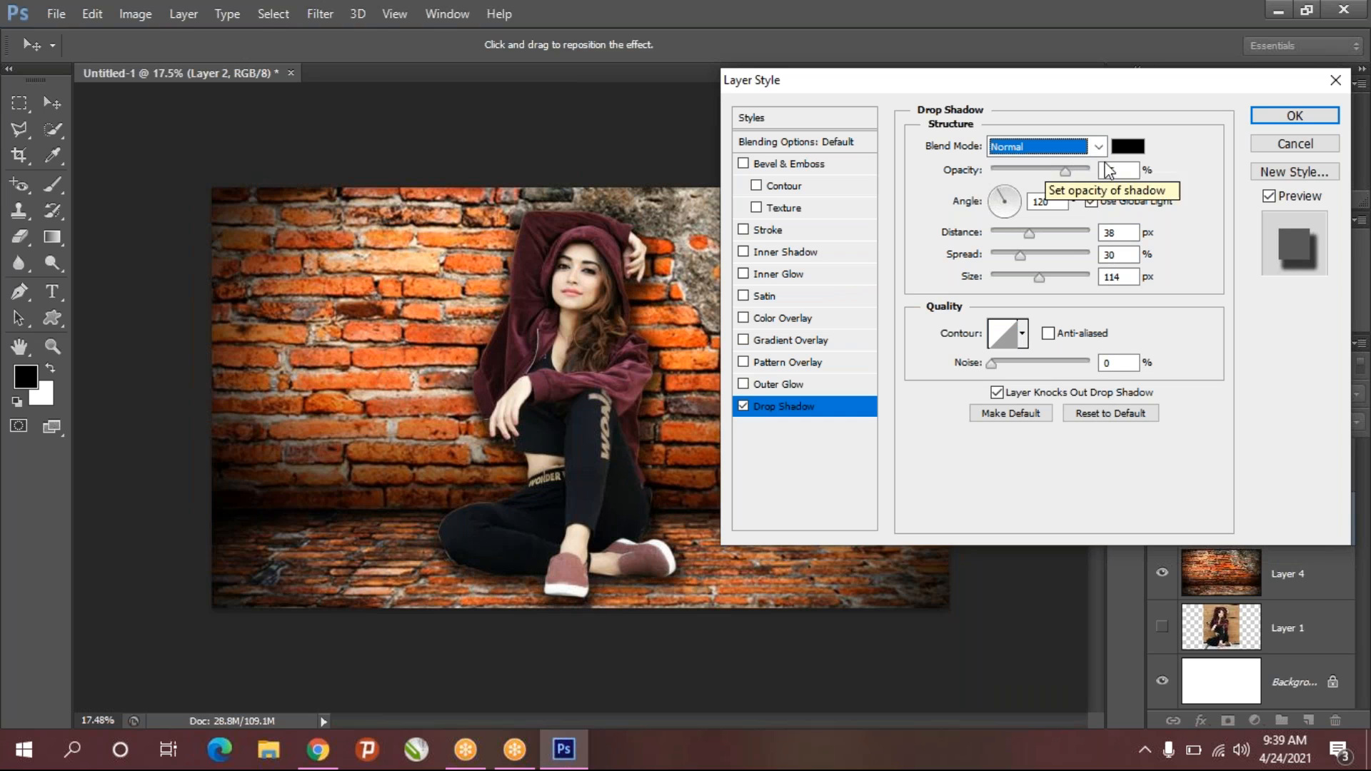
left_click_drag(1068, 174, 1103, 175)
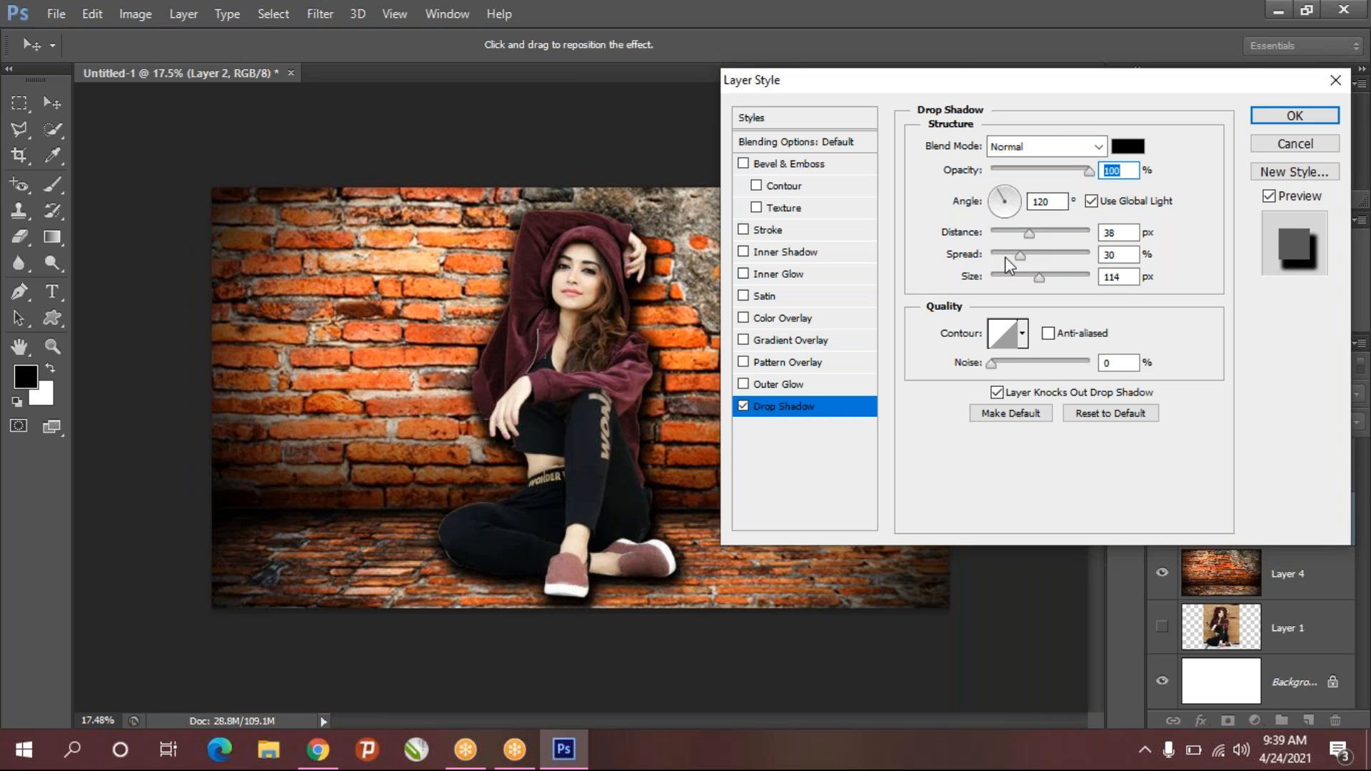
left_click_drag(1014, 195, 990, 203)
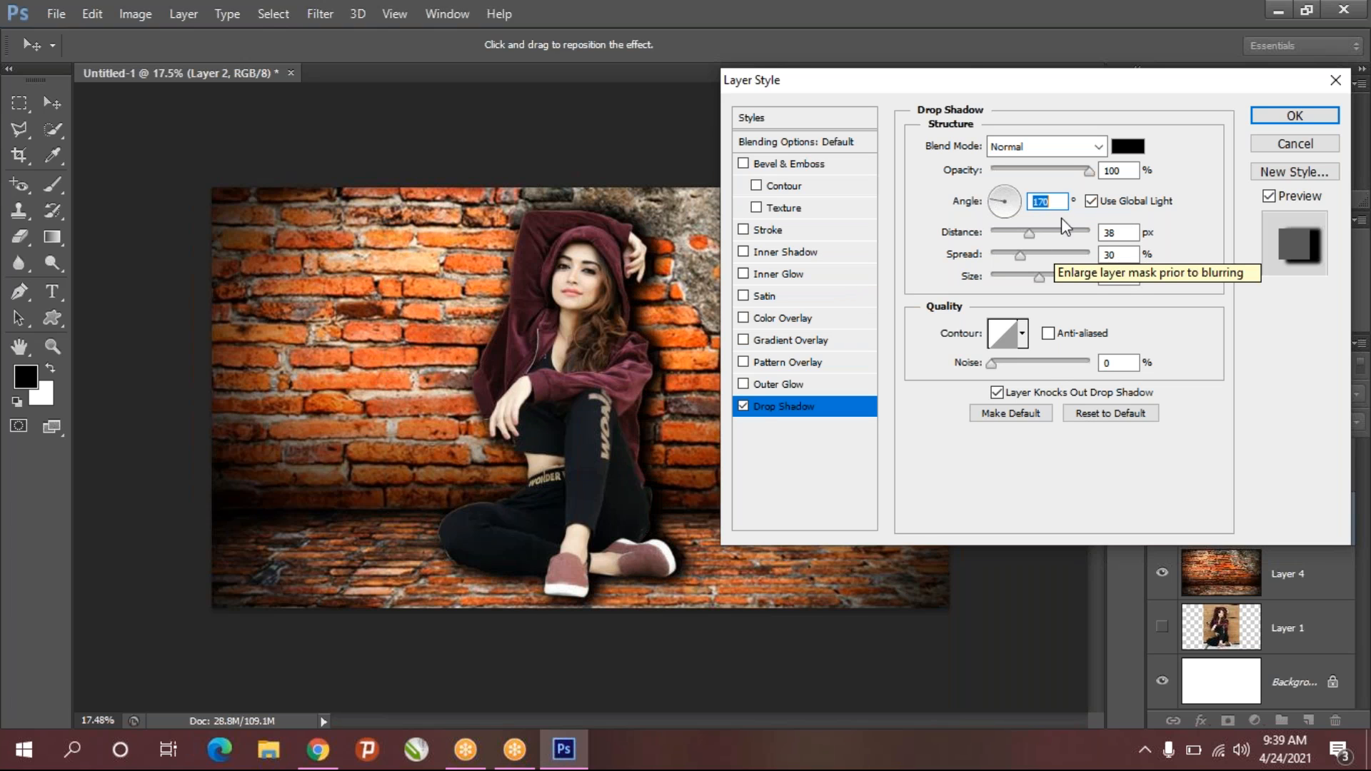
- Refine the drop shadow to 73% opacity, 42 px distance and 98 px size, and apply the layer style
left_click(1076, 171)
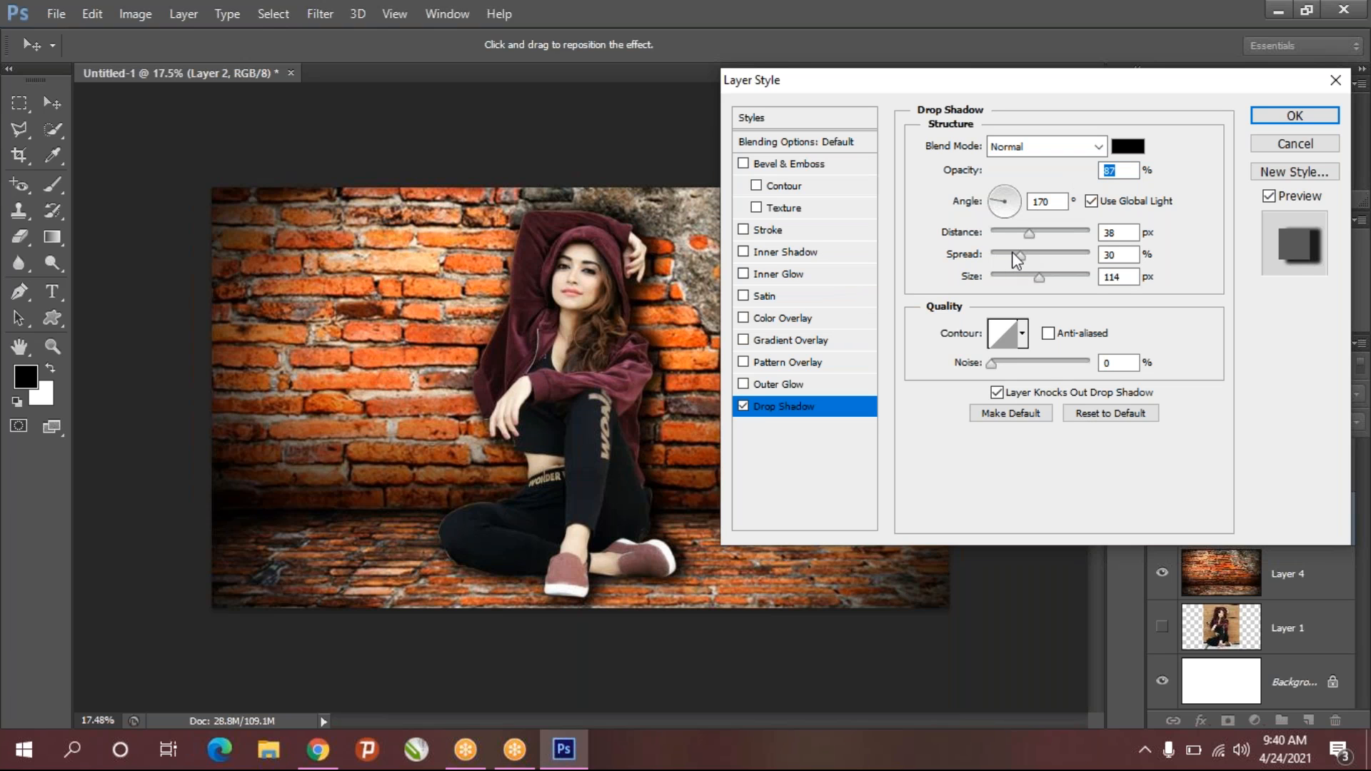
left_click_drag(1012, 251, 1035, 233)
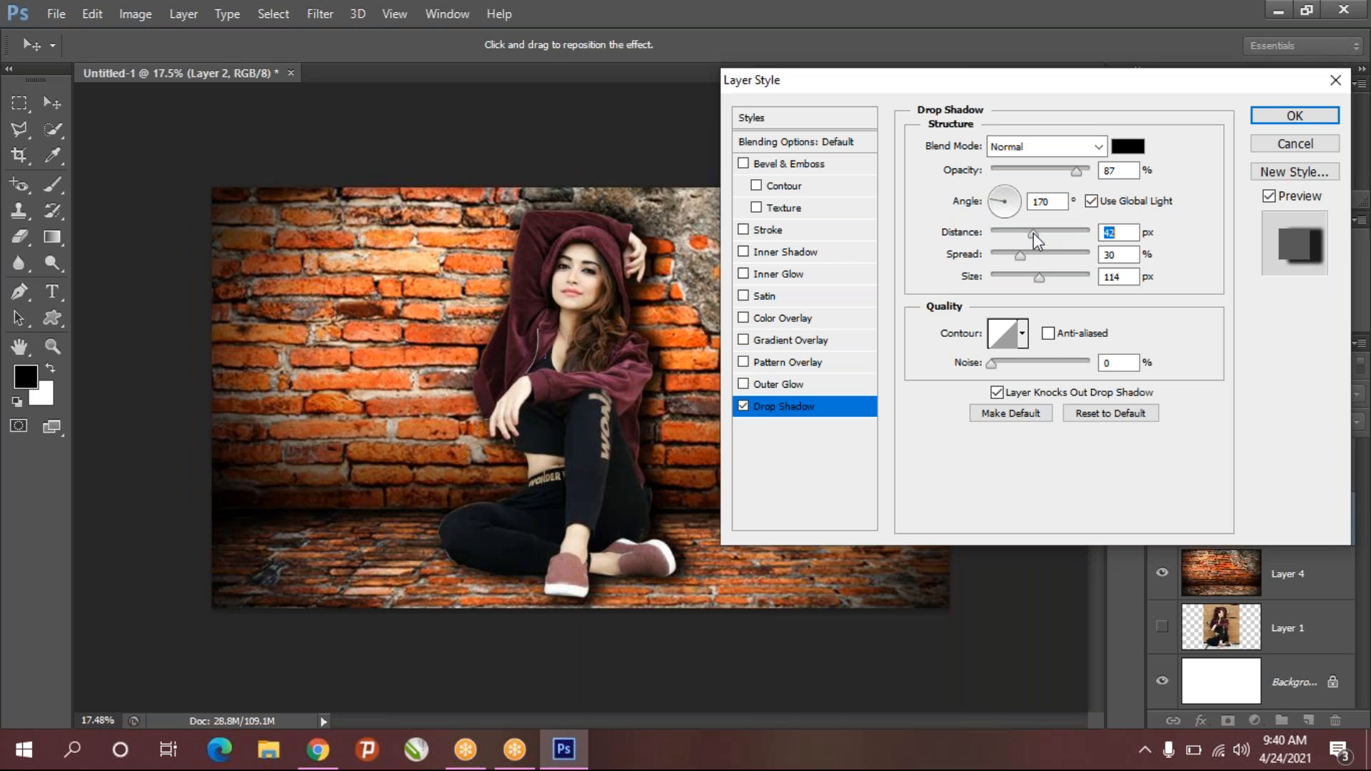
left_click(1026, 281)
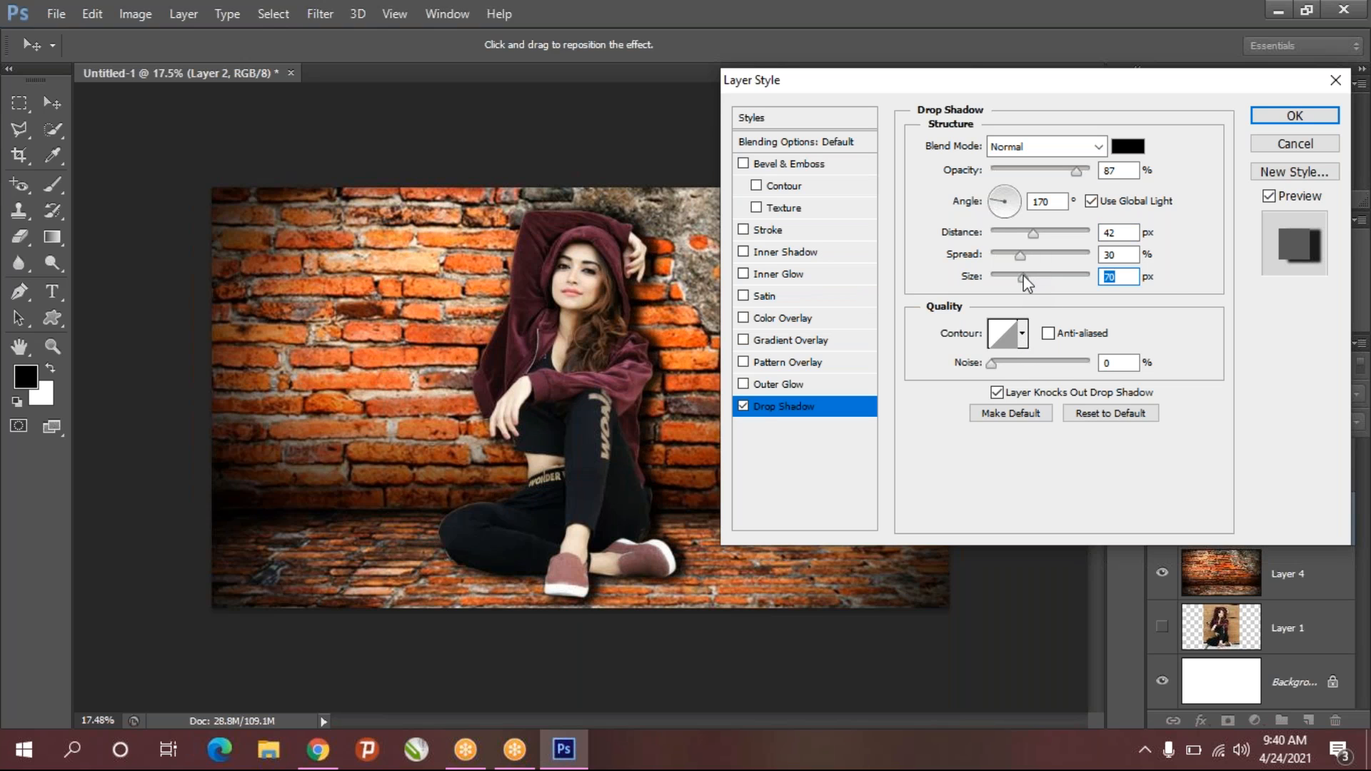
left_click_drag(1026, 281, 1034, 280)
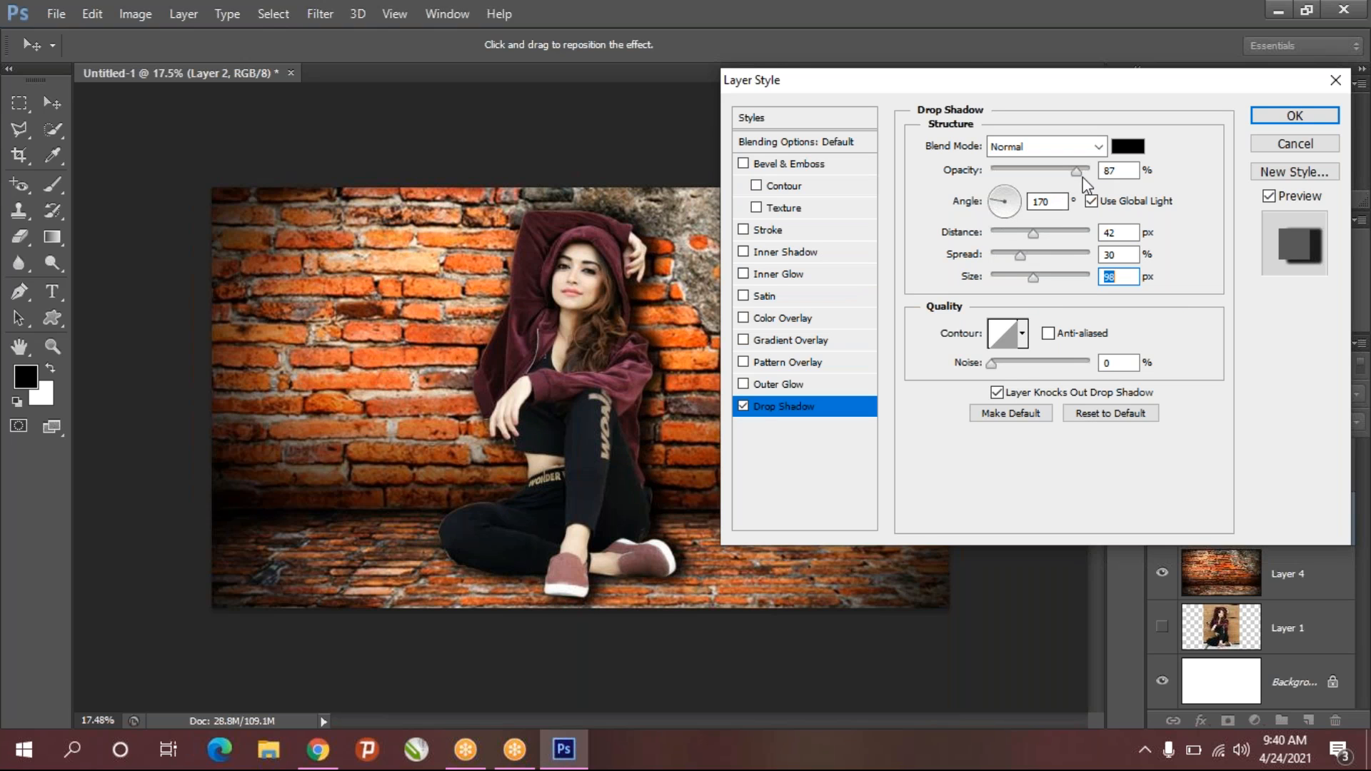
left_click_drag(1074, 171, 1064, 170)
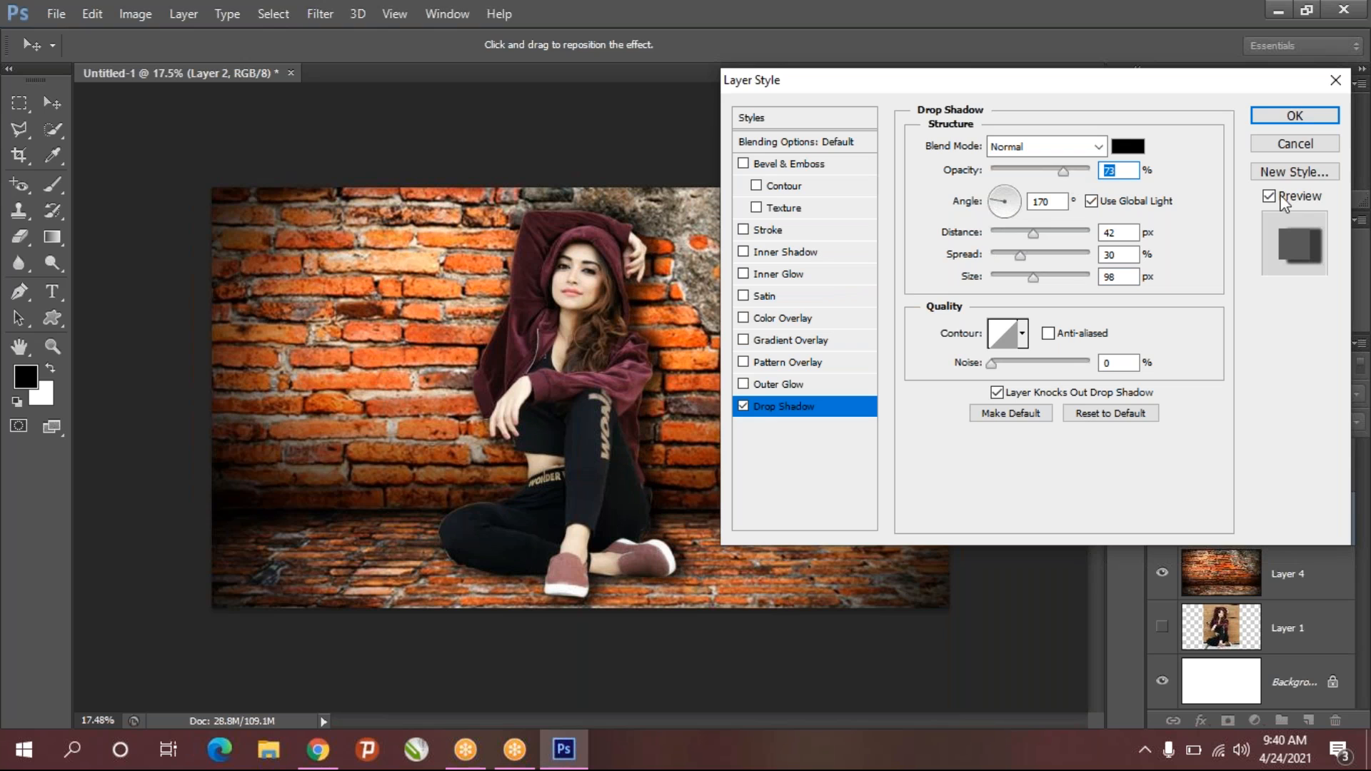
left_click(1294, 116)
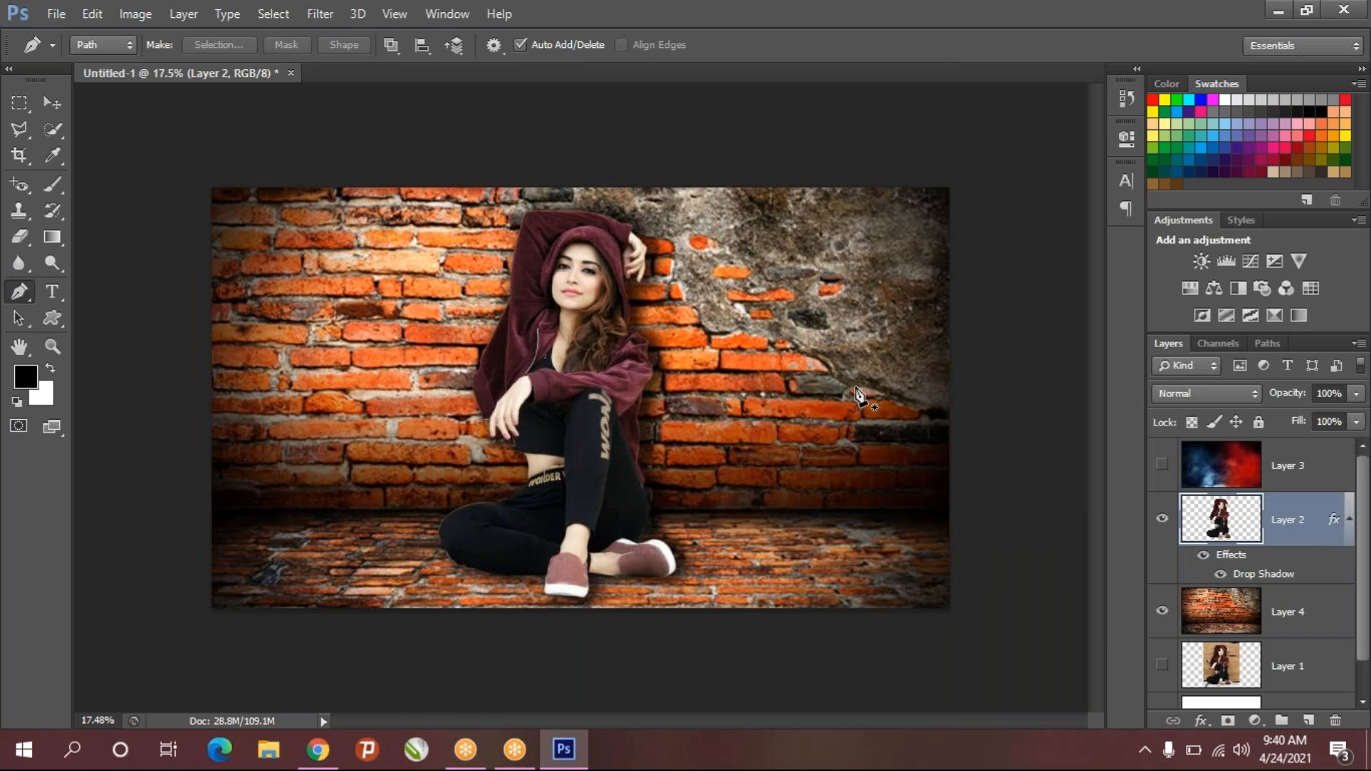
left_click(1198, 600)
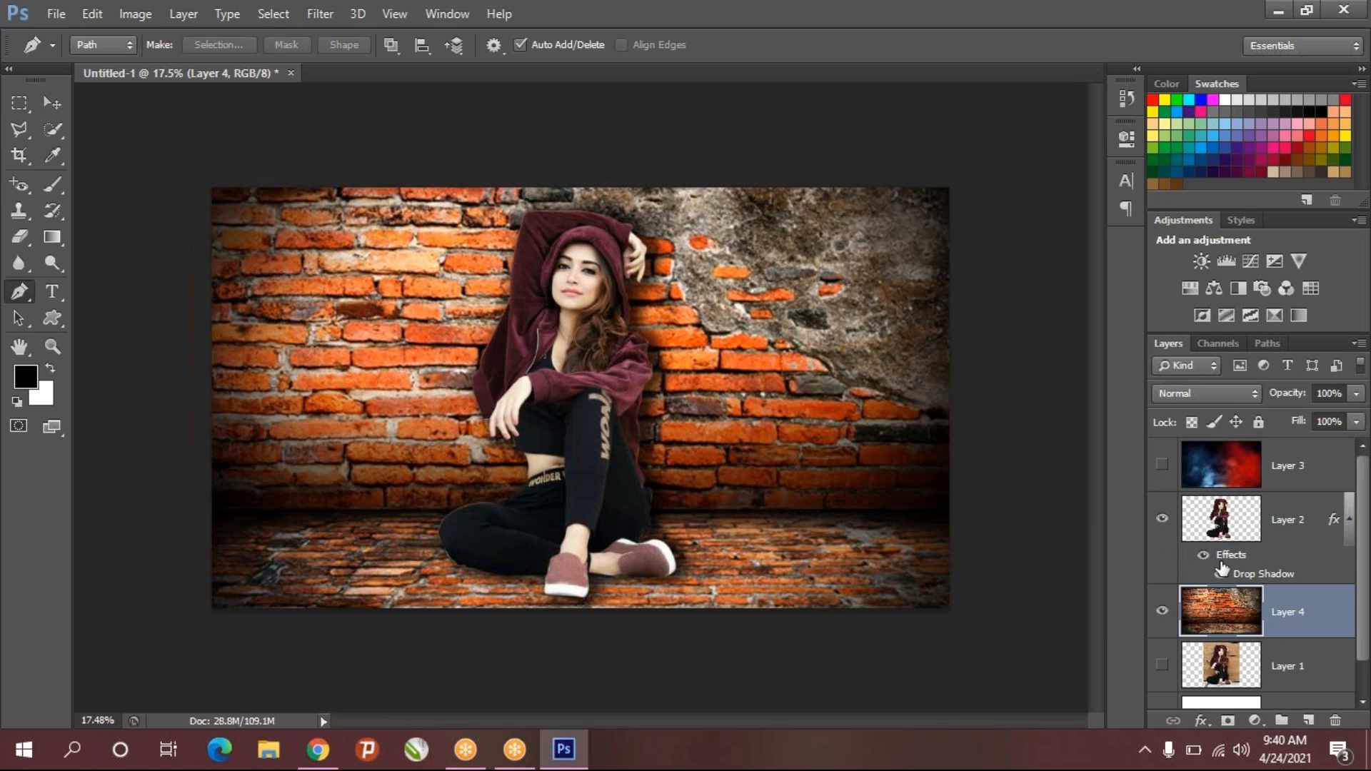
right_click(1318, 526)
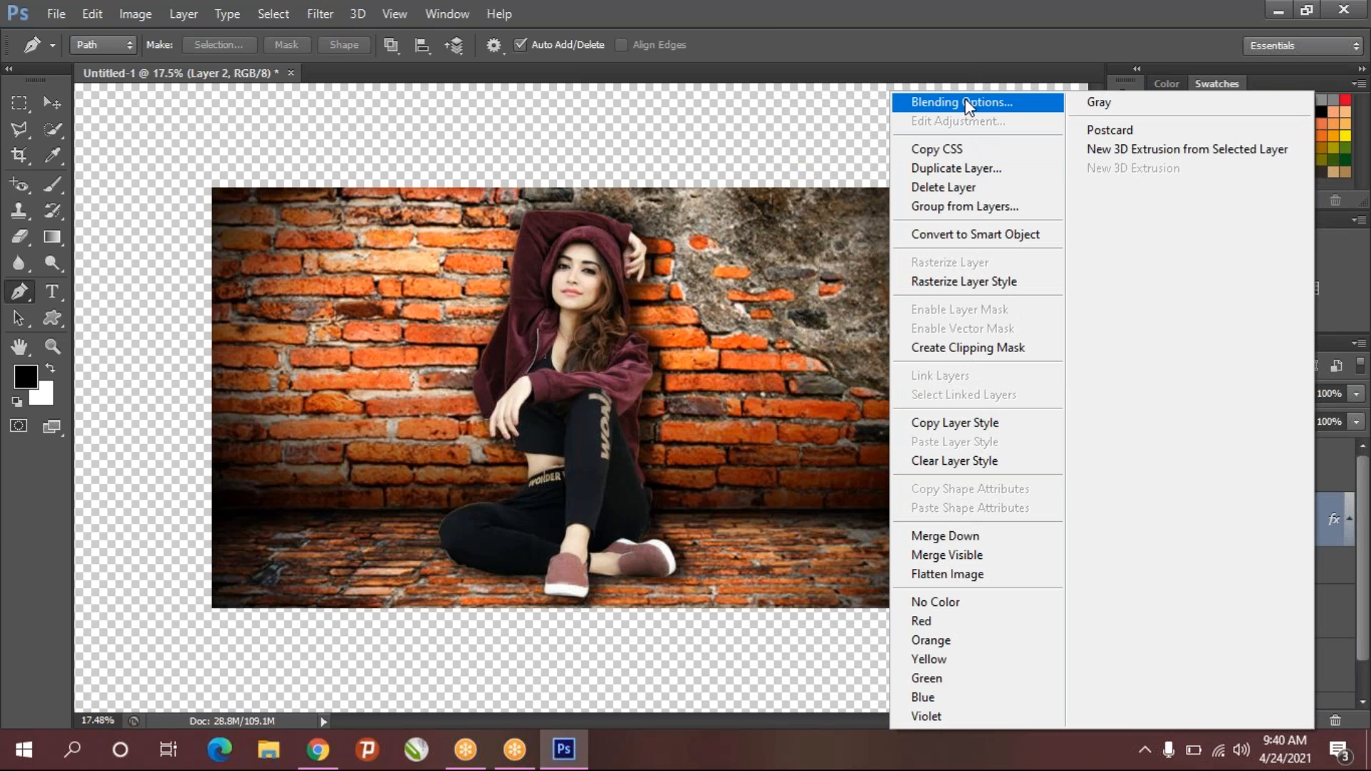
left_click(826, 683)
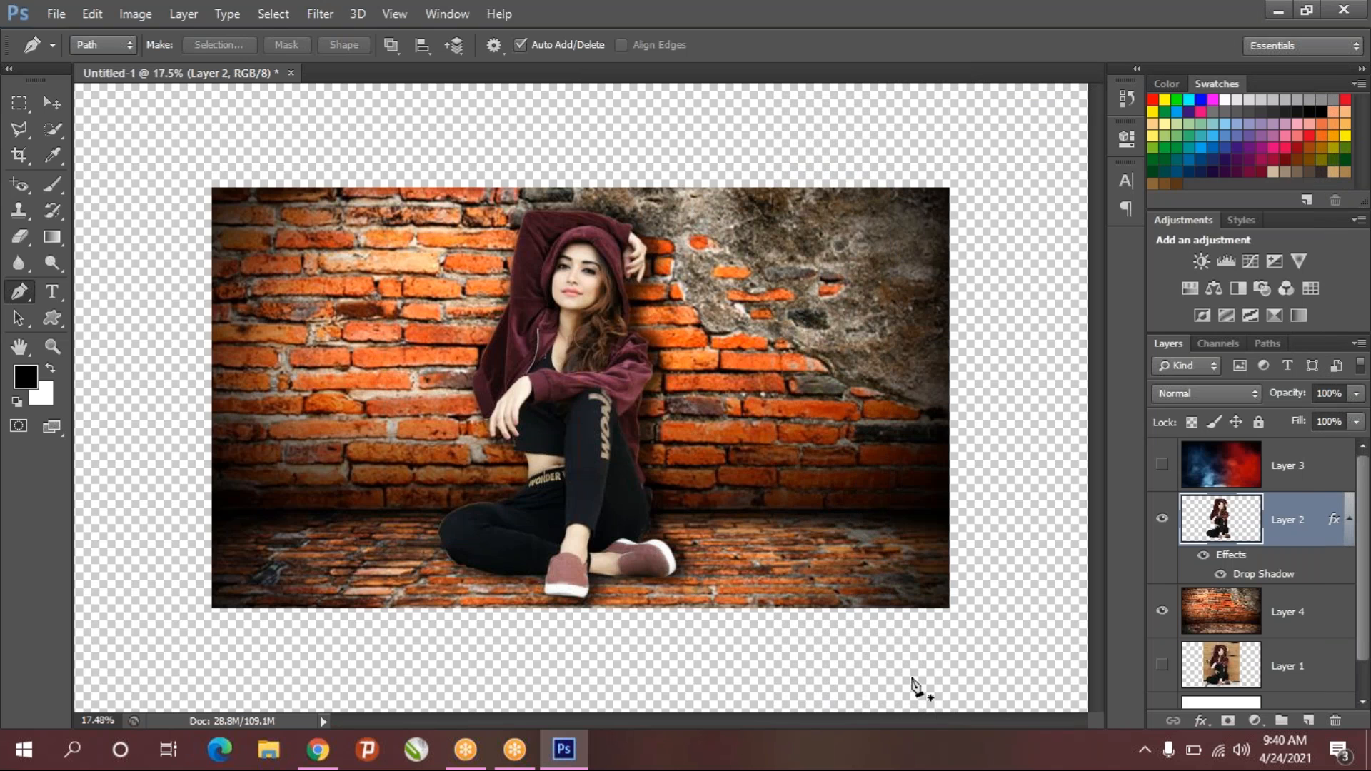
- Duplicate the brick wall layer and cycle the copy through the blend modes from Lighten to Luminosity
left_click(1230, 614)
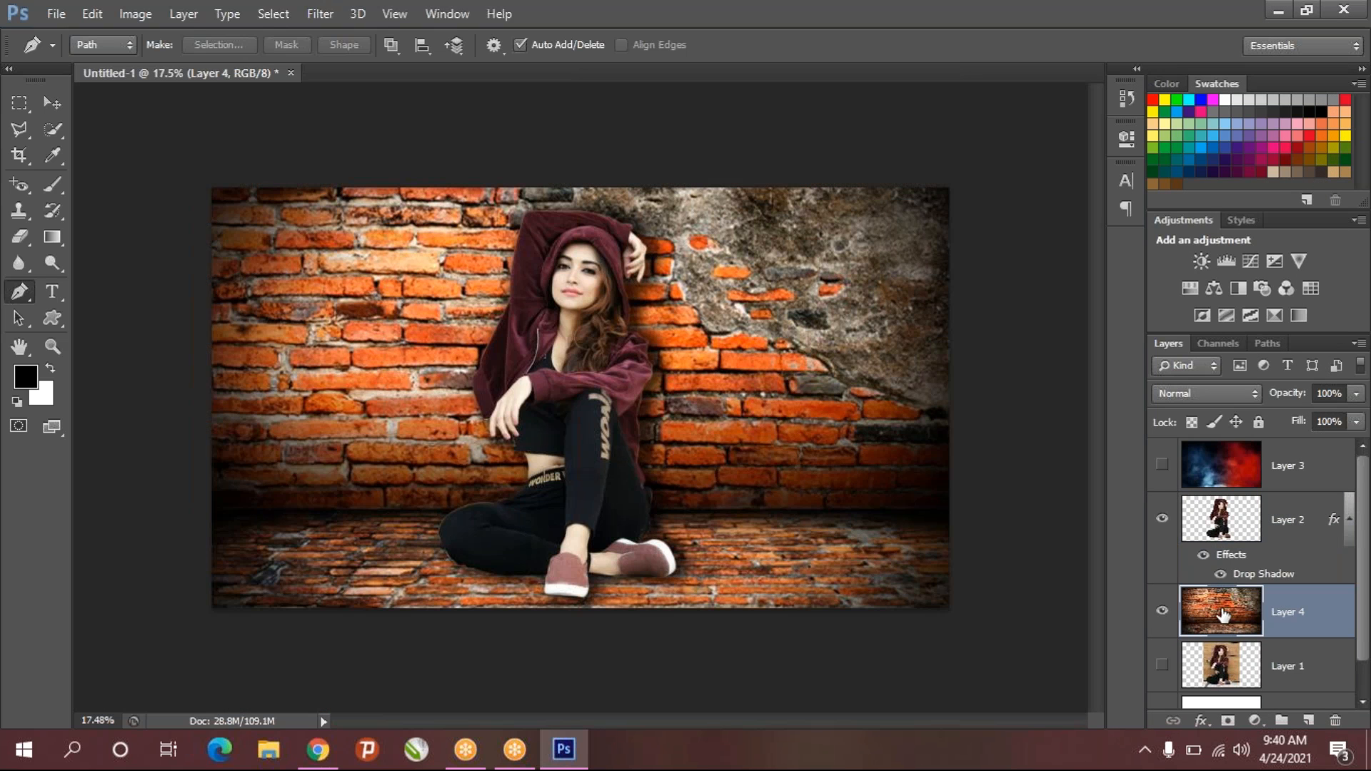
key("ctrl+j")
left_click(1228, 400)
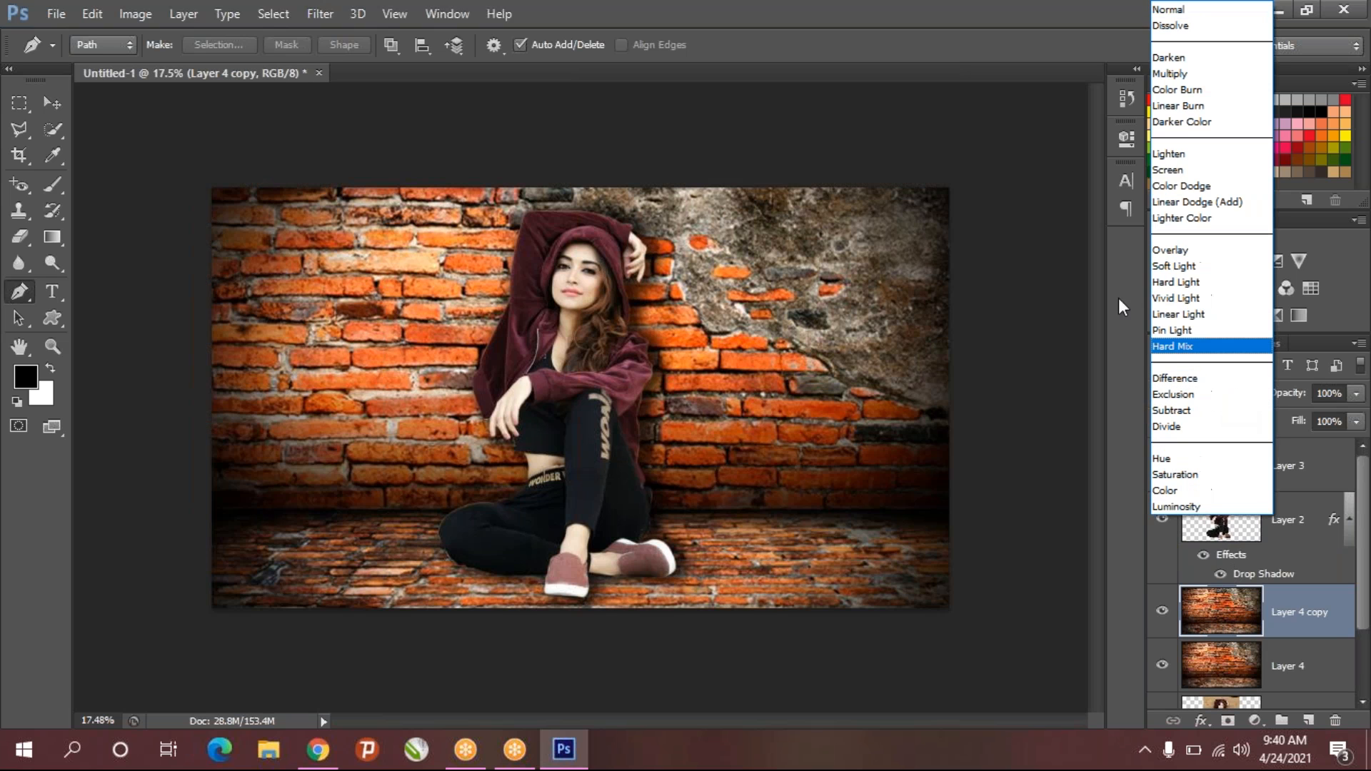
left_click(1175, 154)
key("Up")
key("Down")
key("Down")
key("Down")
key("Down")
key("Down")
key("Down")
key("Down")
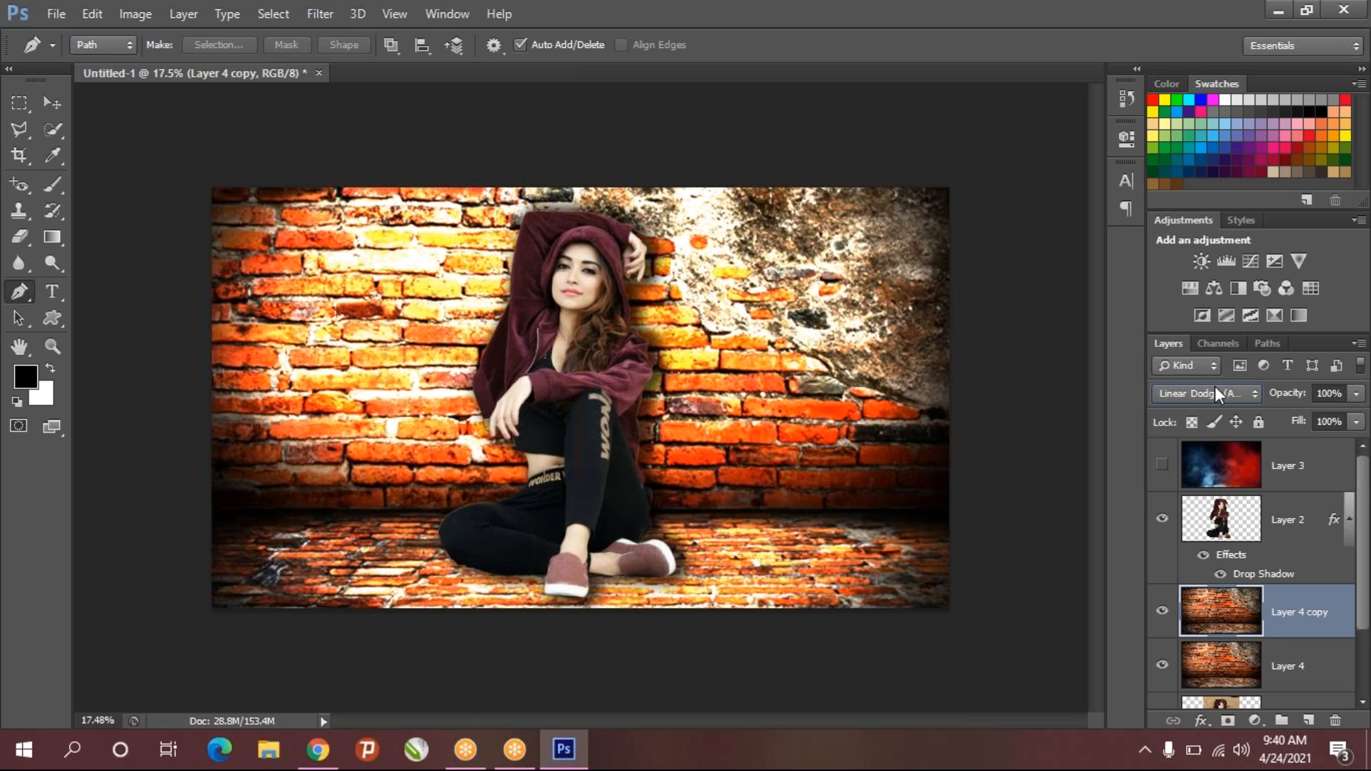
key("Down")
key("Down")
key("Down")
key("Down")
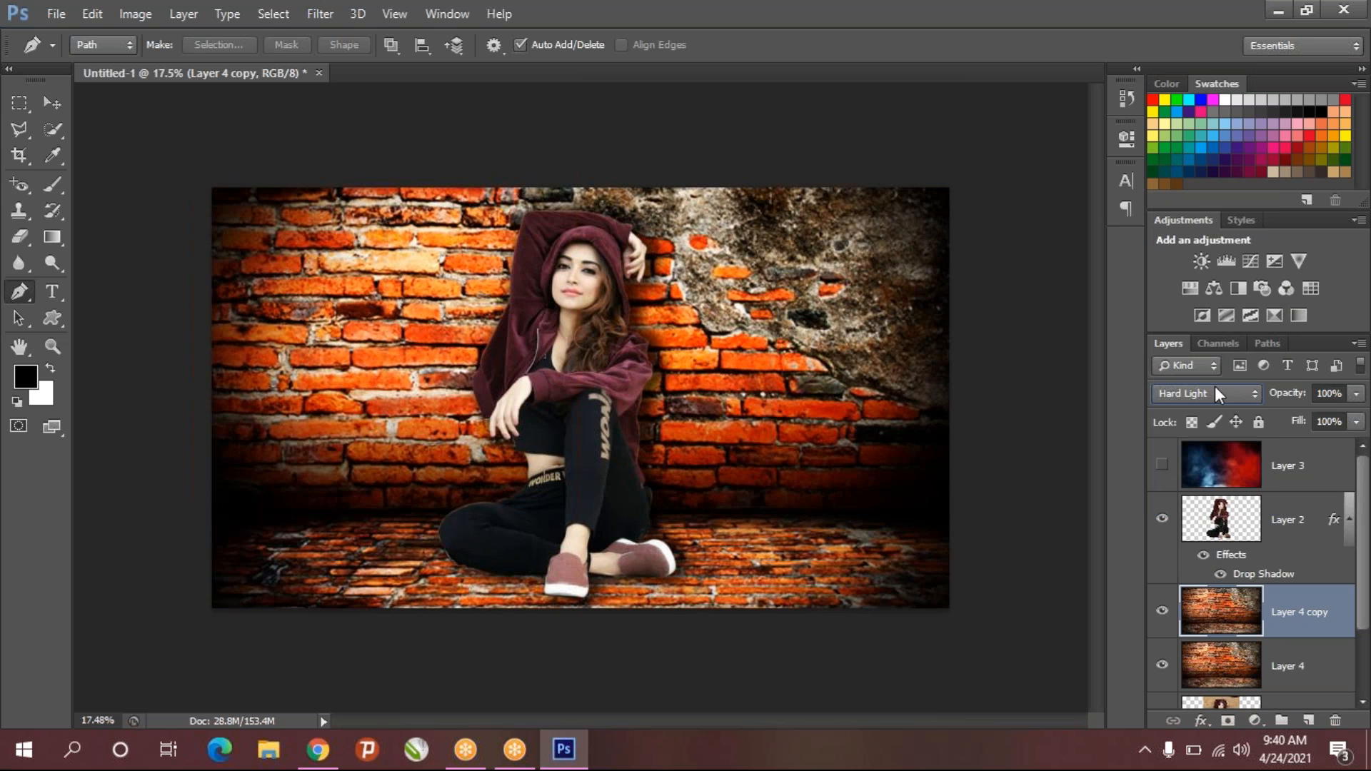
key("Down")
key("Down")
key("Down")
key("Down")
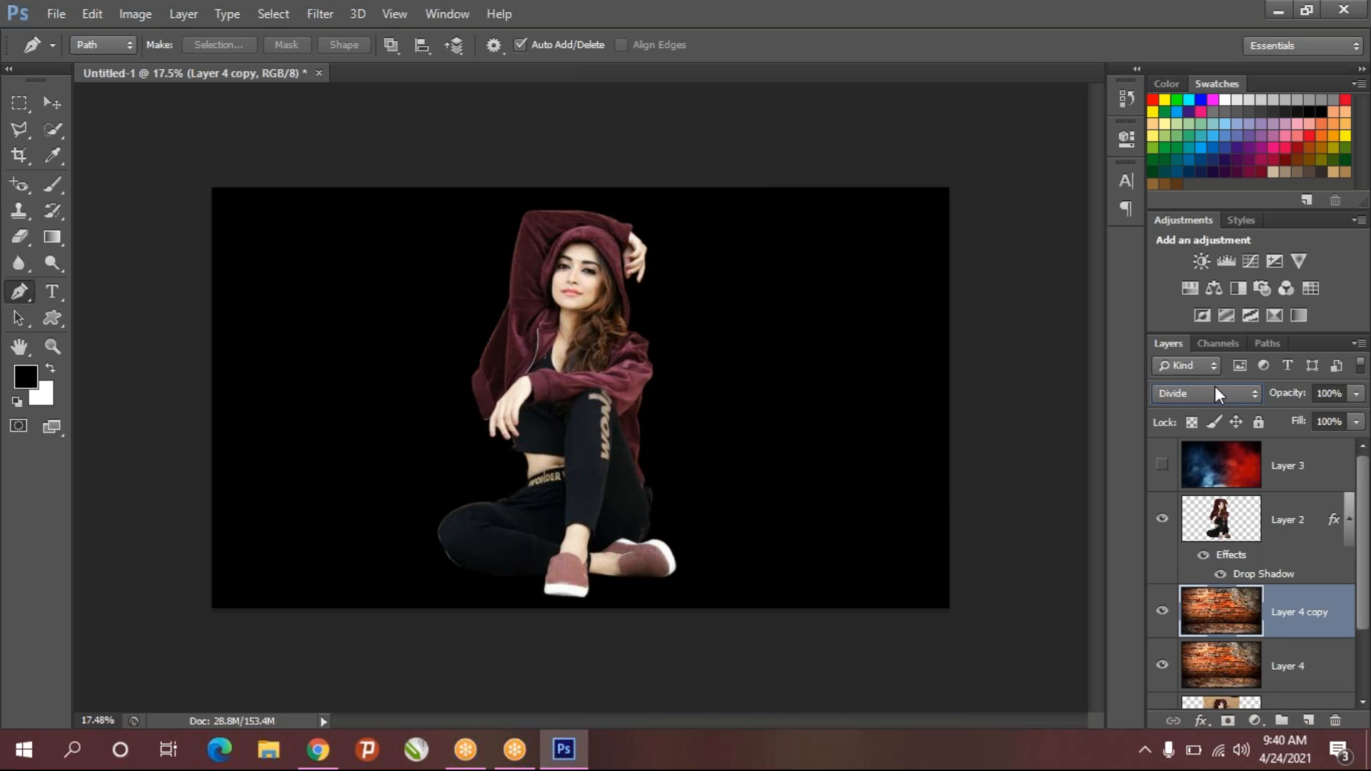
key("Down")
key("Down")
key("Down")
key("Down")
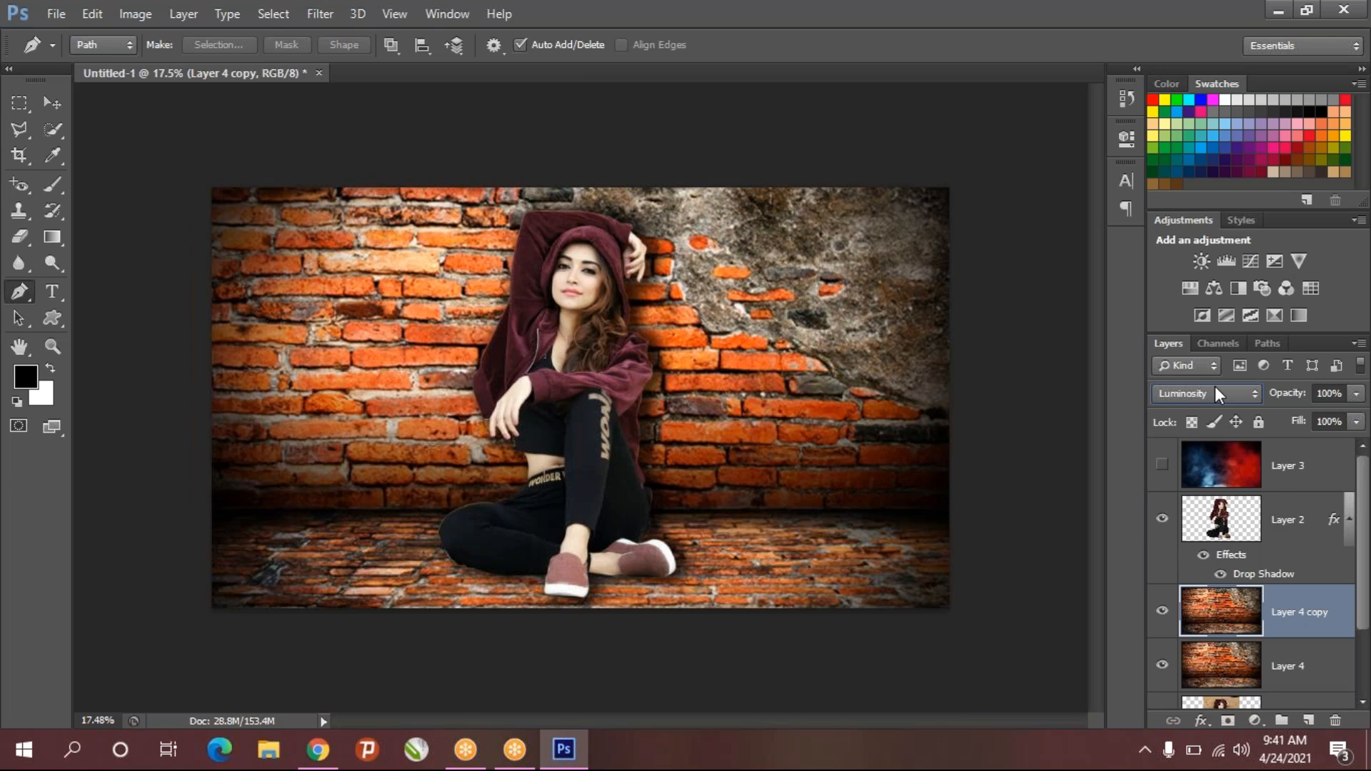
- Set the blend mode of the brick wall copy to Overlay
left_click(1215, 389)
left_click(1180, 252)
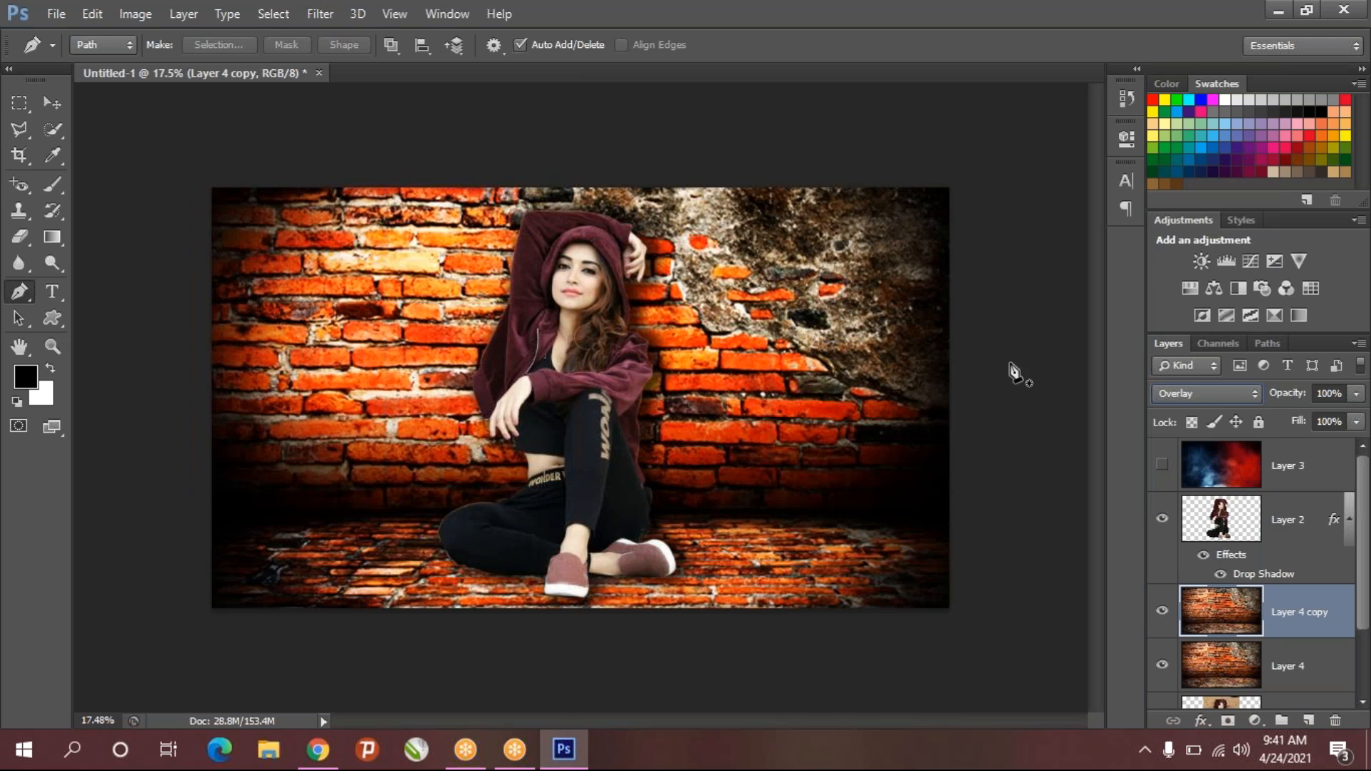
left_click(1227, 388)
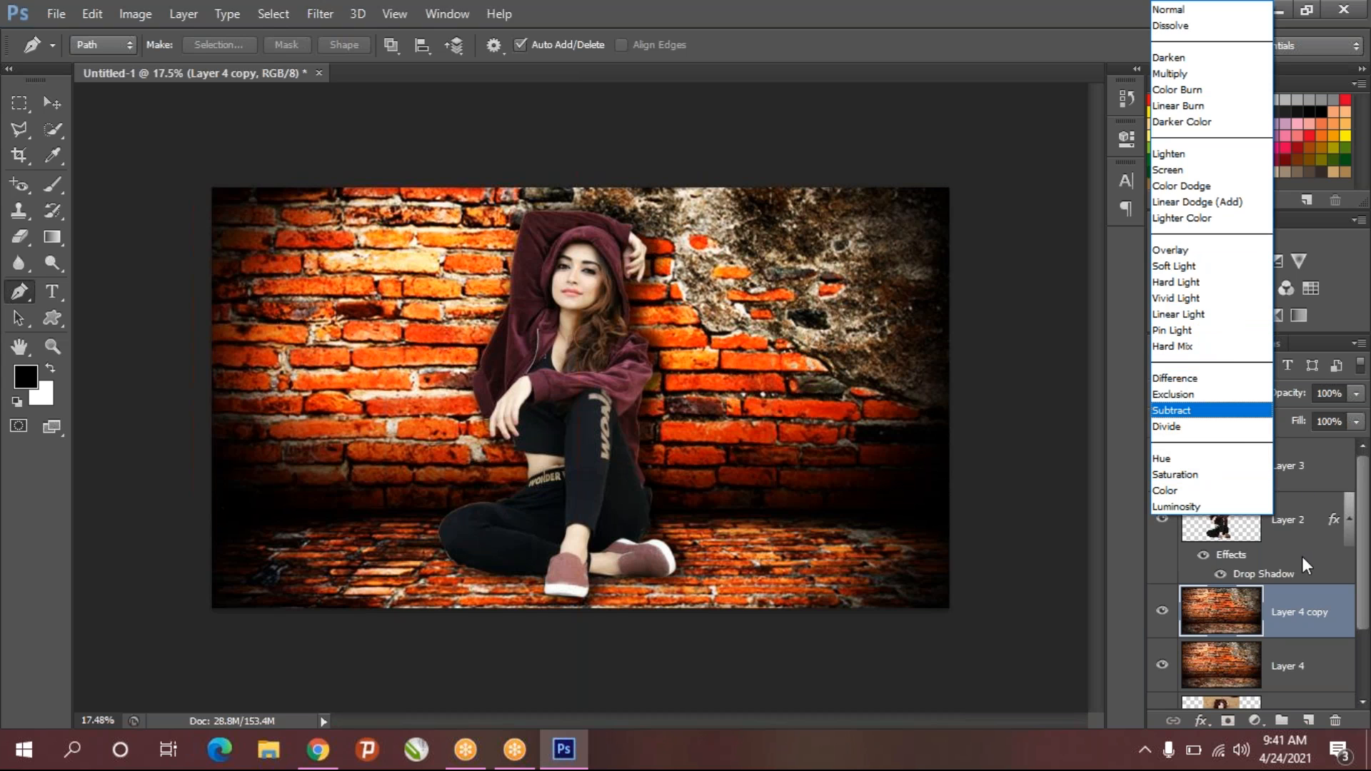
left_click(1220, 618)
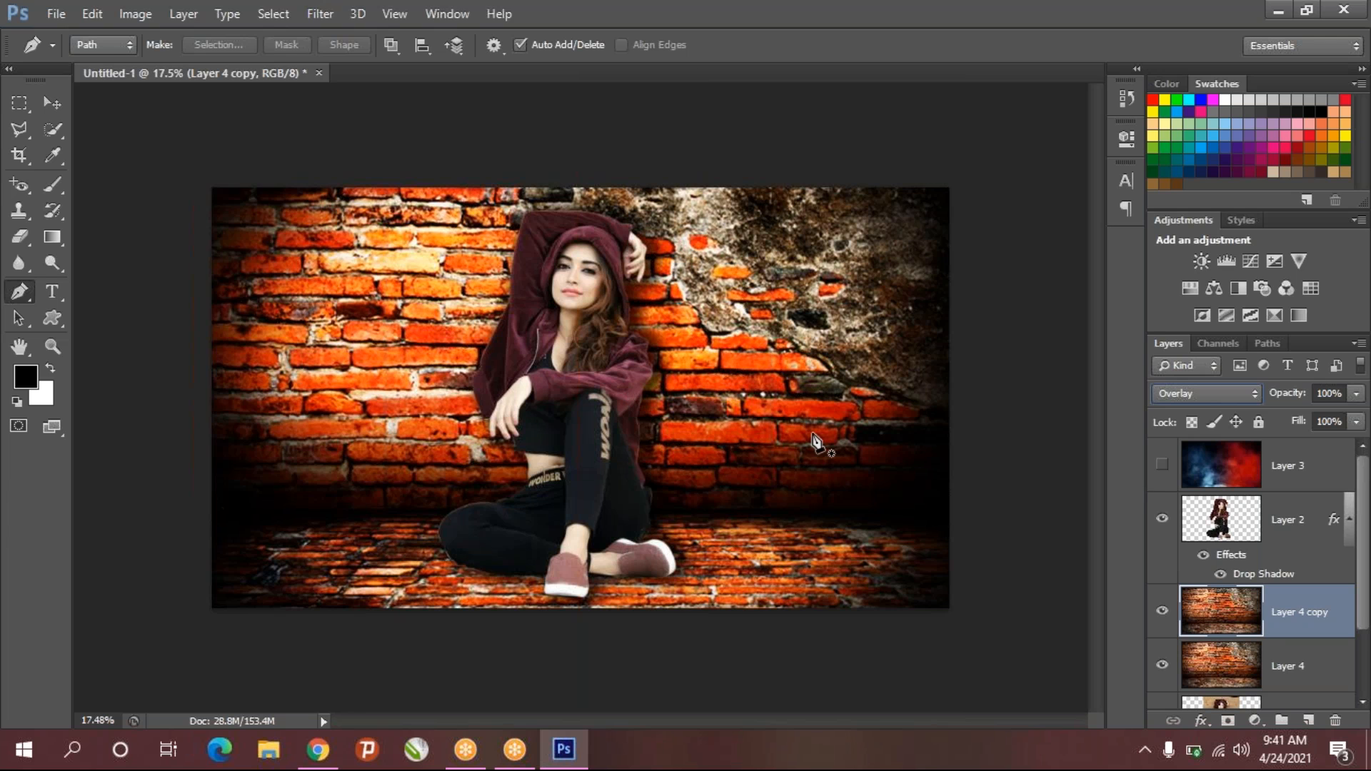
- Delete the Overlay copy of the brick wall layer
key("Delete")
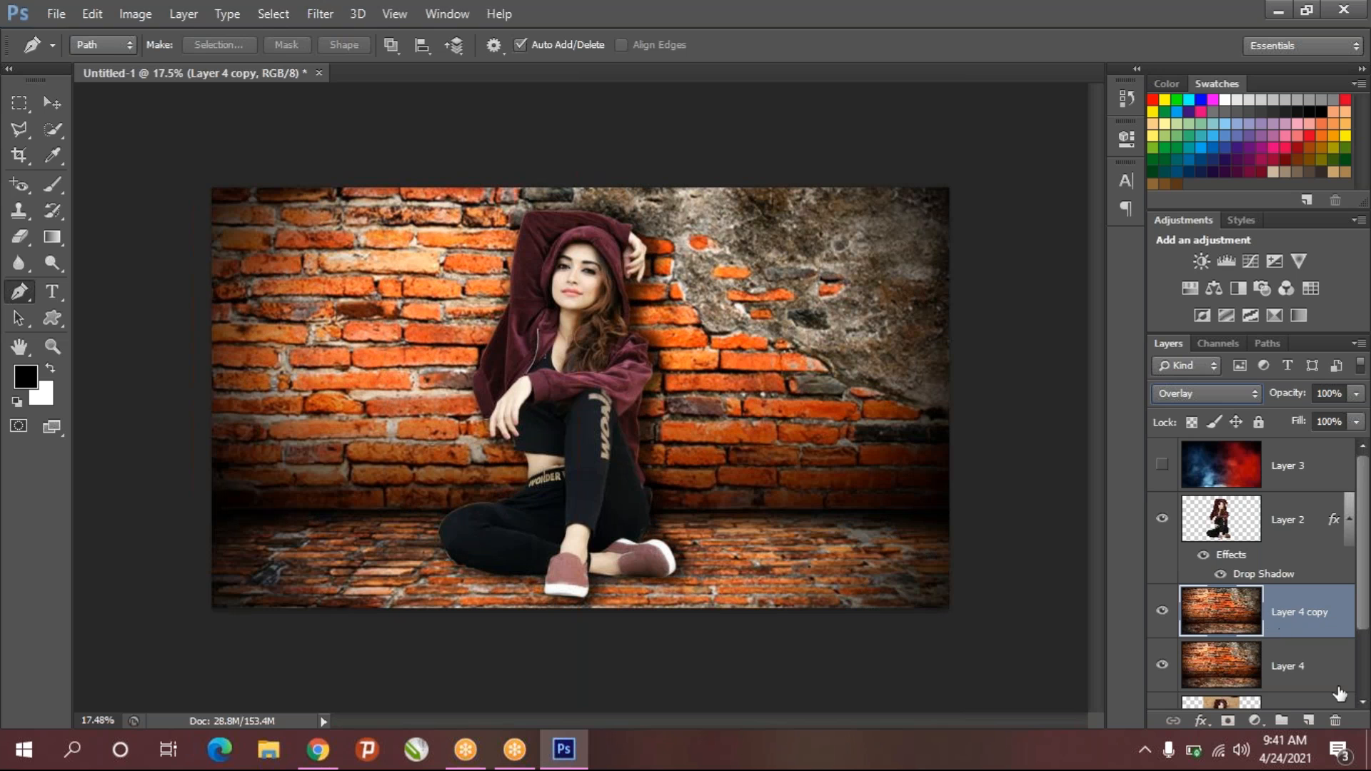
key("ctrl+z")
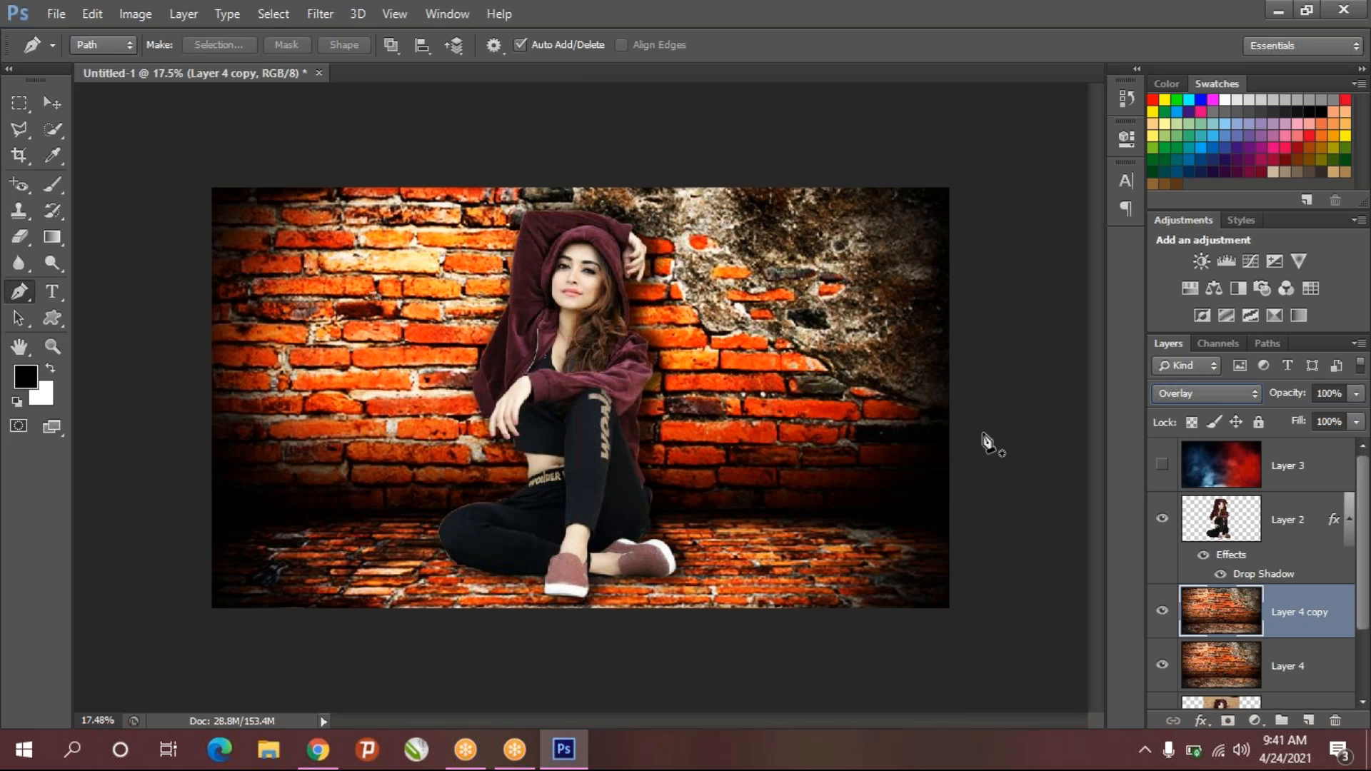
left_click(1334, 720)
left_click(652, 285)
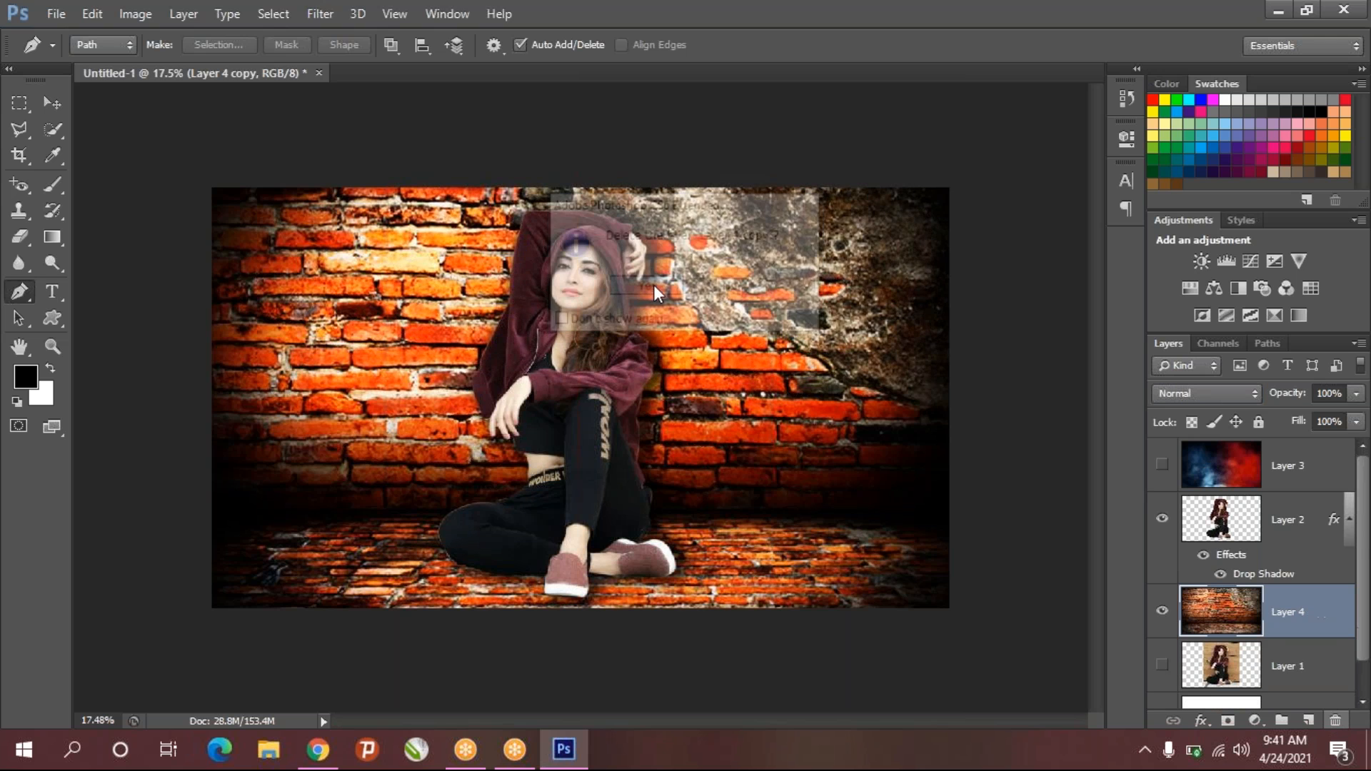
- Show the colored smoke layer again
left_click(1162, 464)
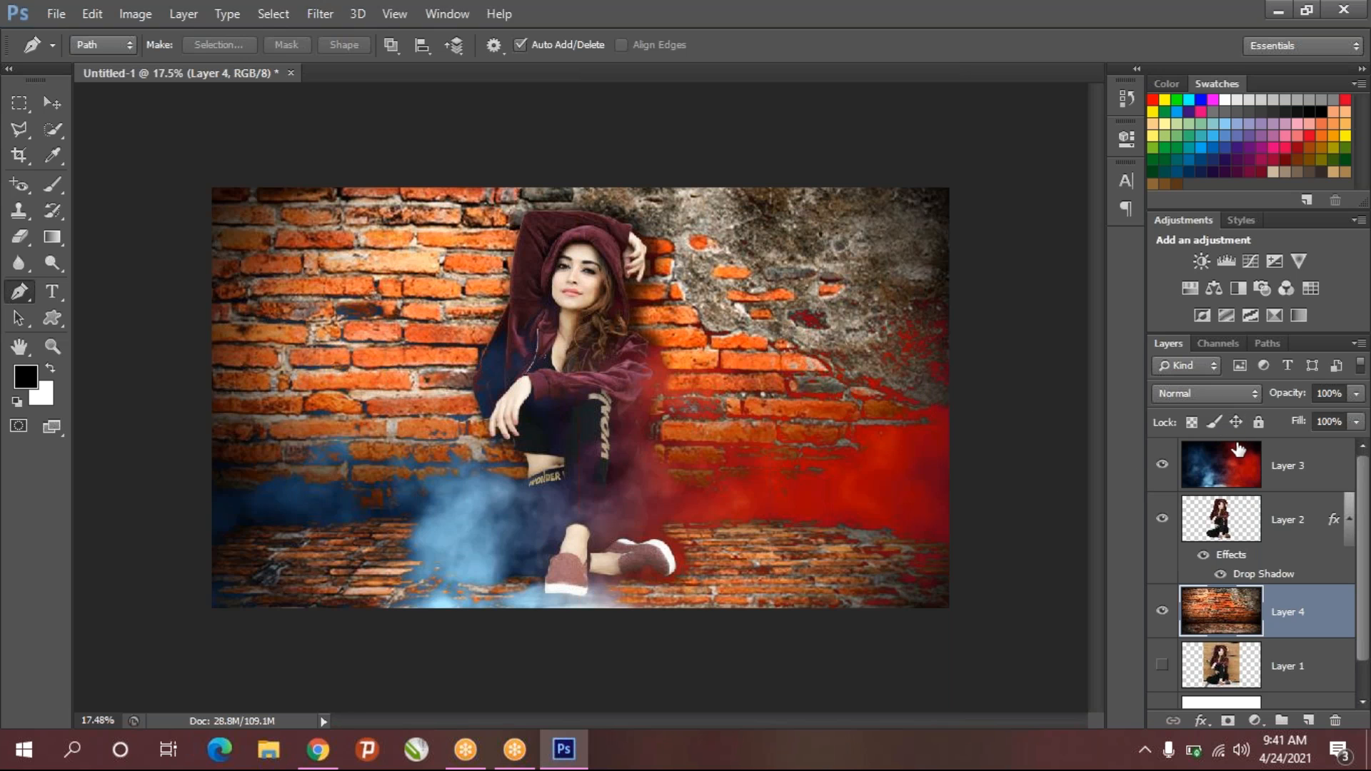
- Try blend modes on the colored smoke layer, starting with Linear Light and cycling on to Exclusion
left_click(1222, 468)
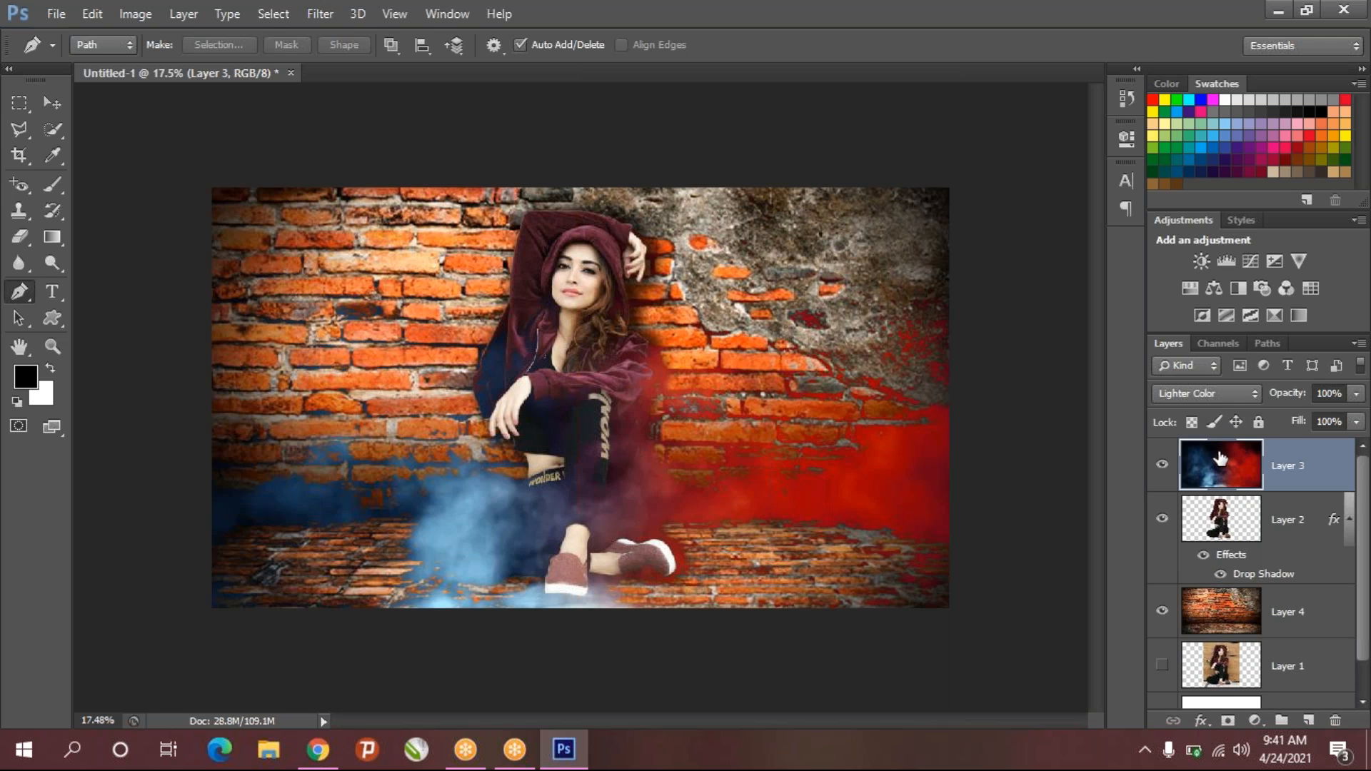
left_click(1219, 390)
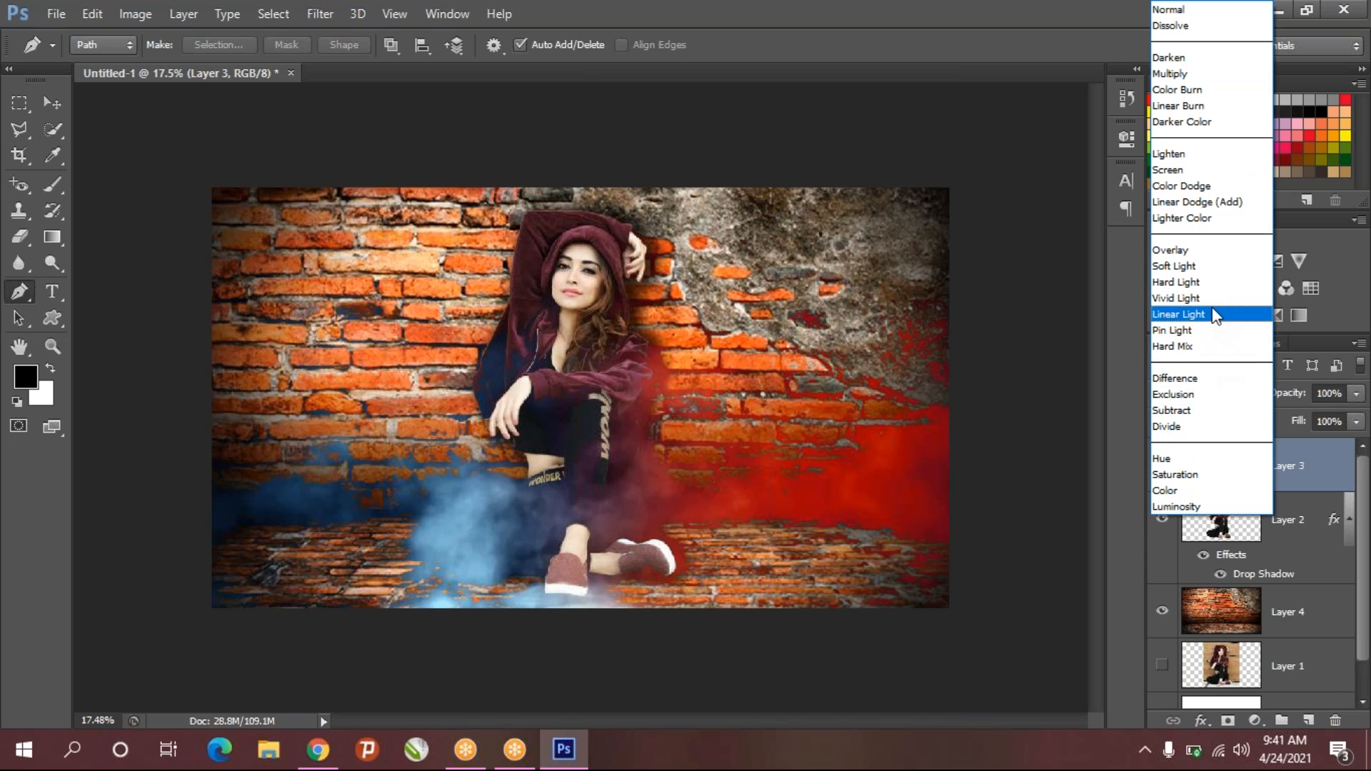
left_click(1213, 314)
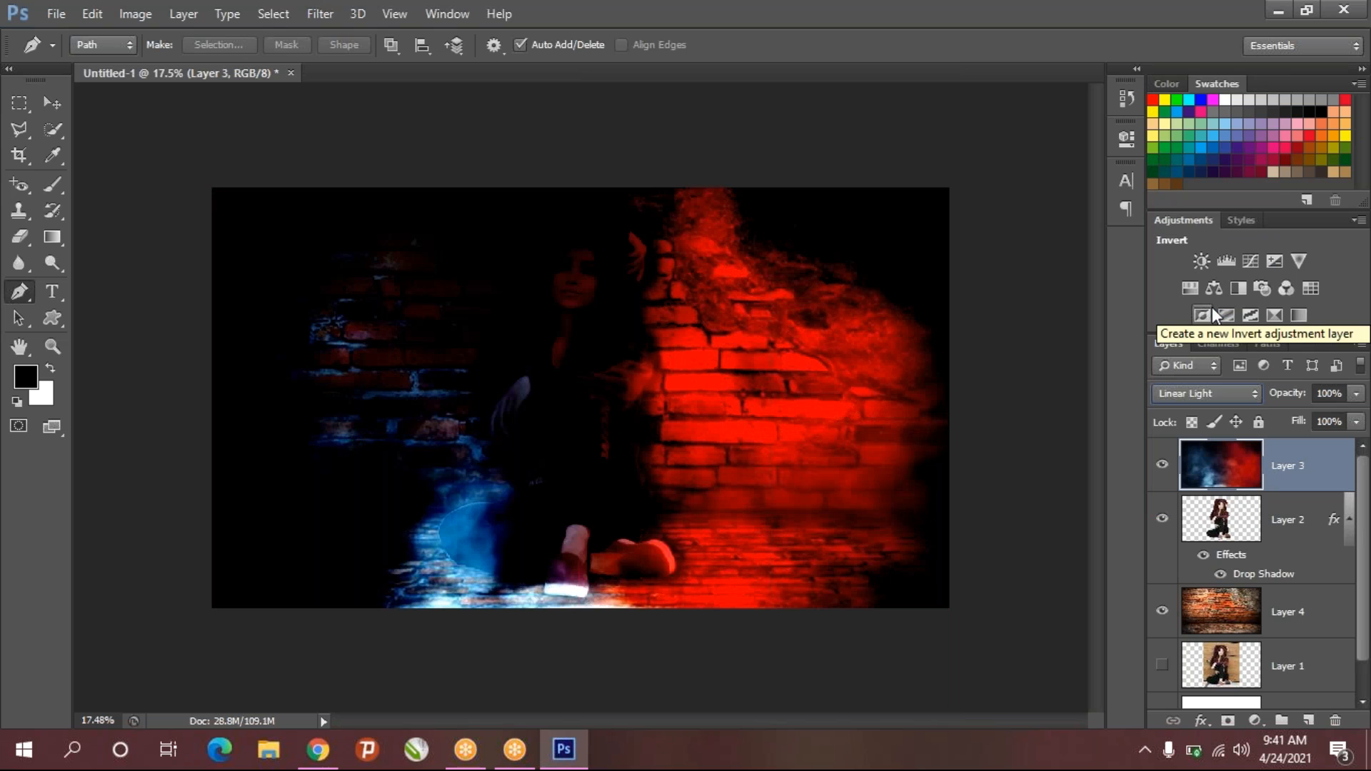
key("shift+plus")
key("shift+plus")
key("shift+plus")
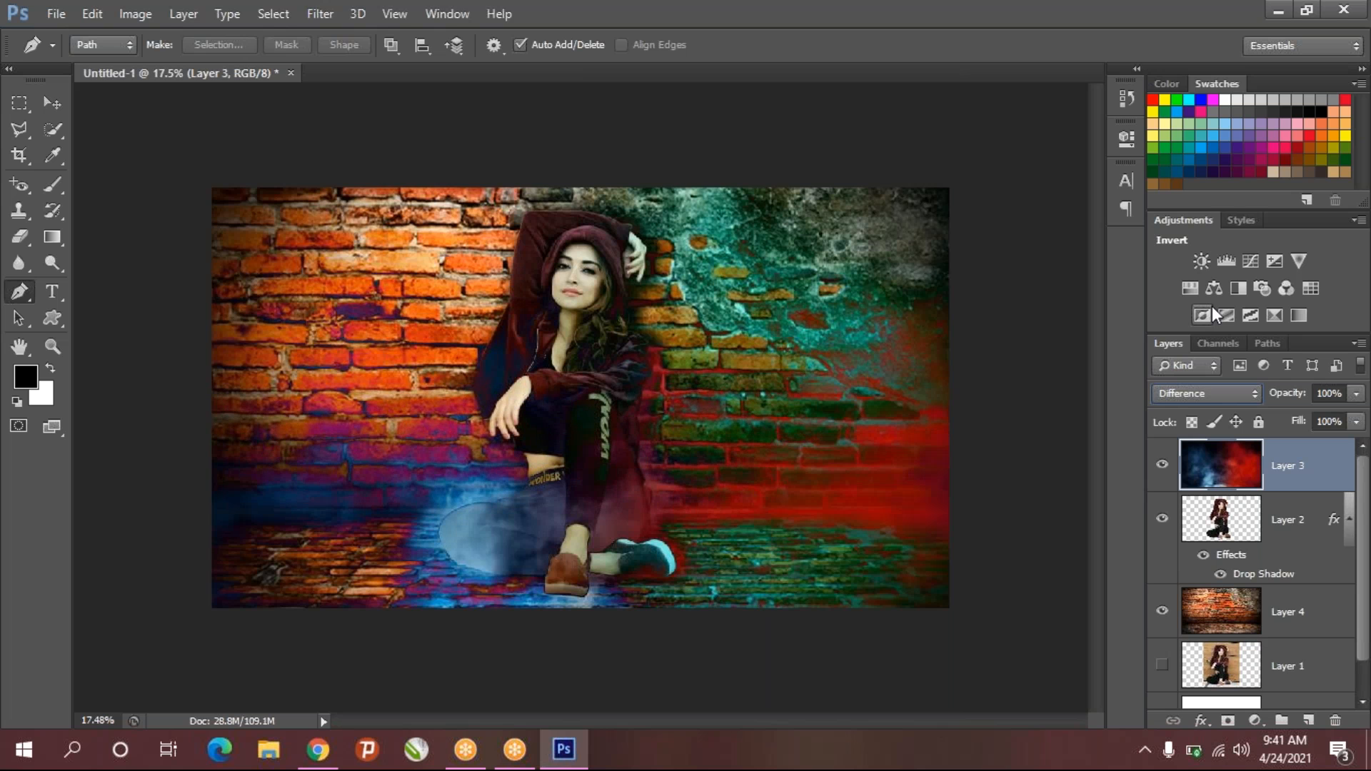
key("shift+plus")
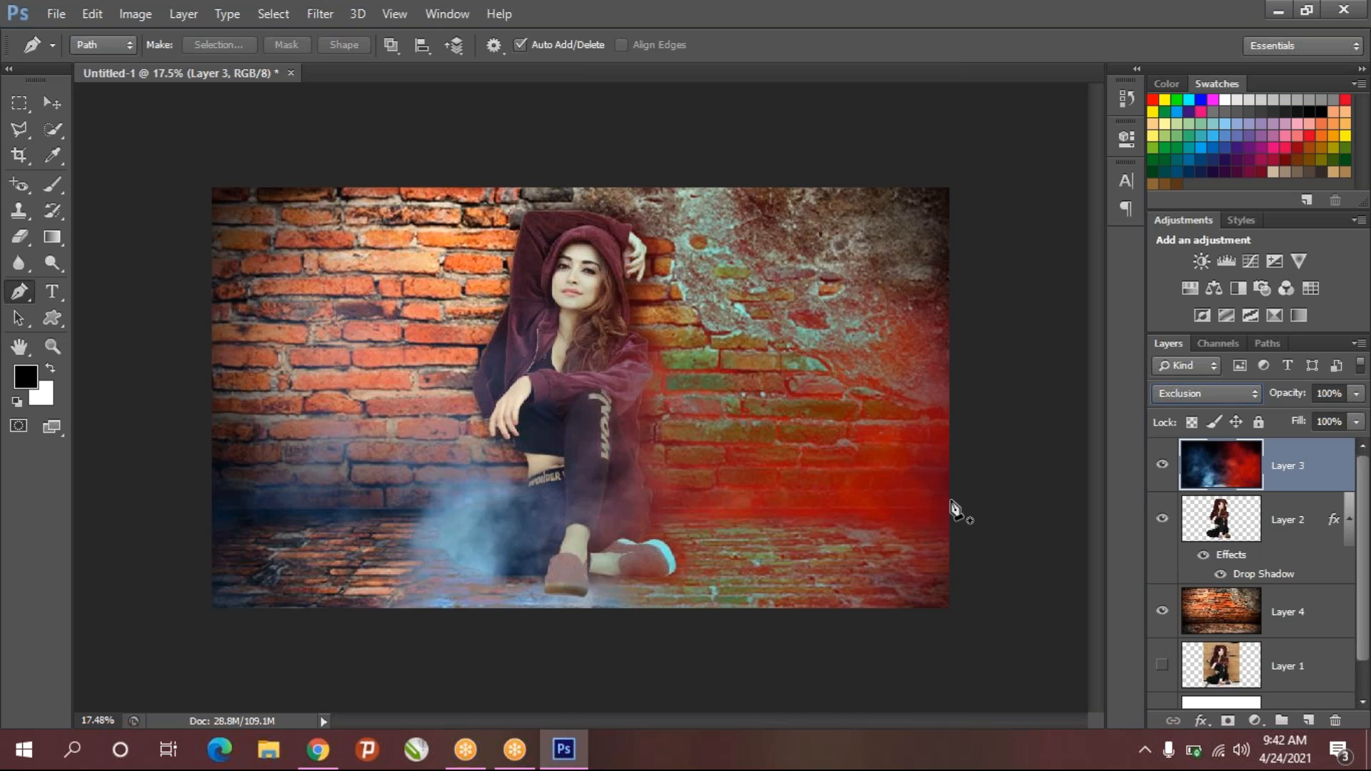
- Apply a Color Balance of +69, -14, -3 to the midtones of the woman's cutout layer
left_click(1199, 513)
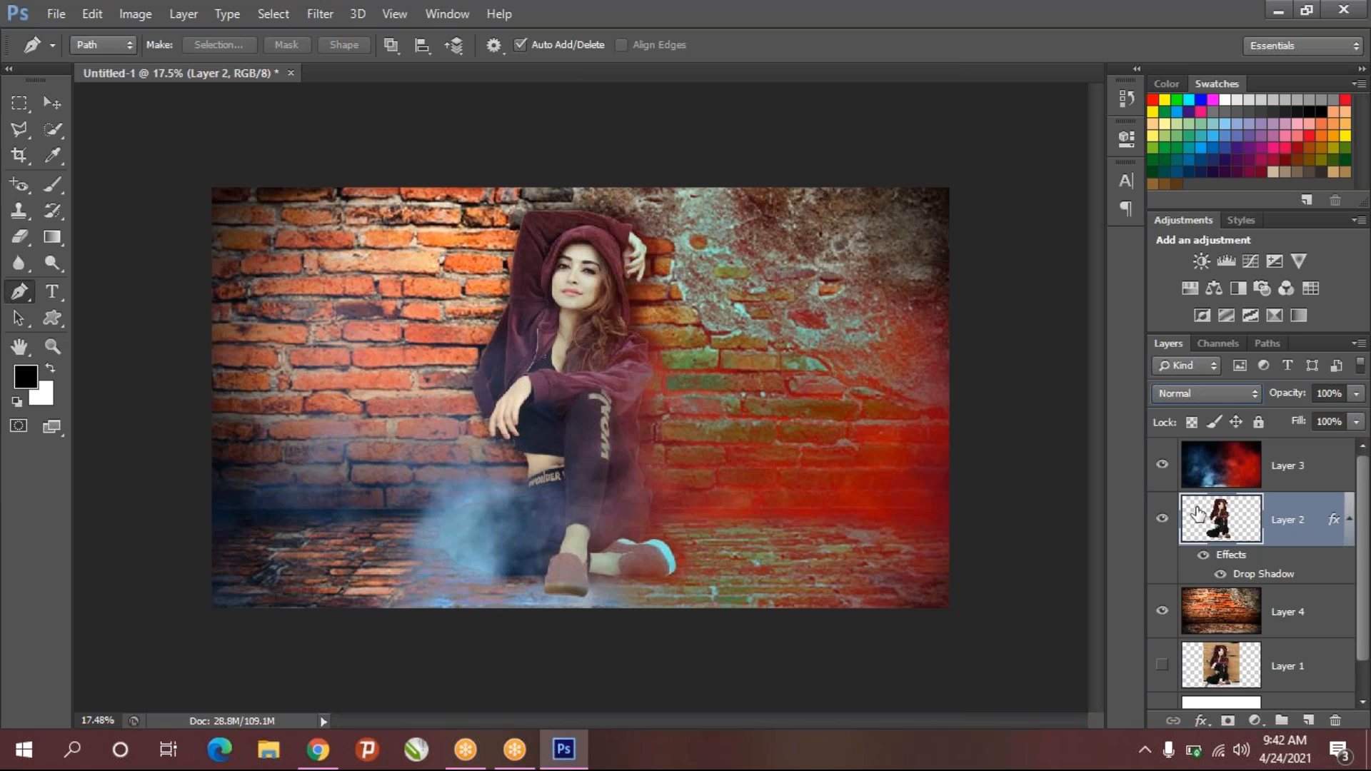
key("ctrl+b")
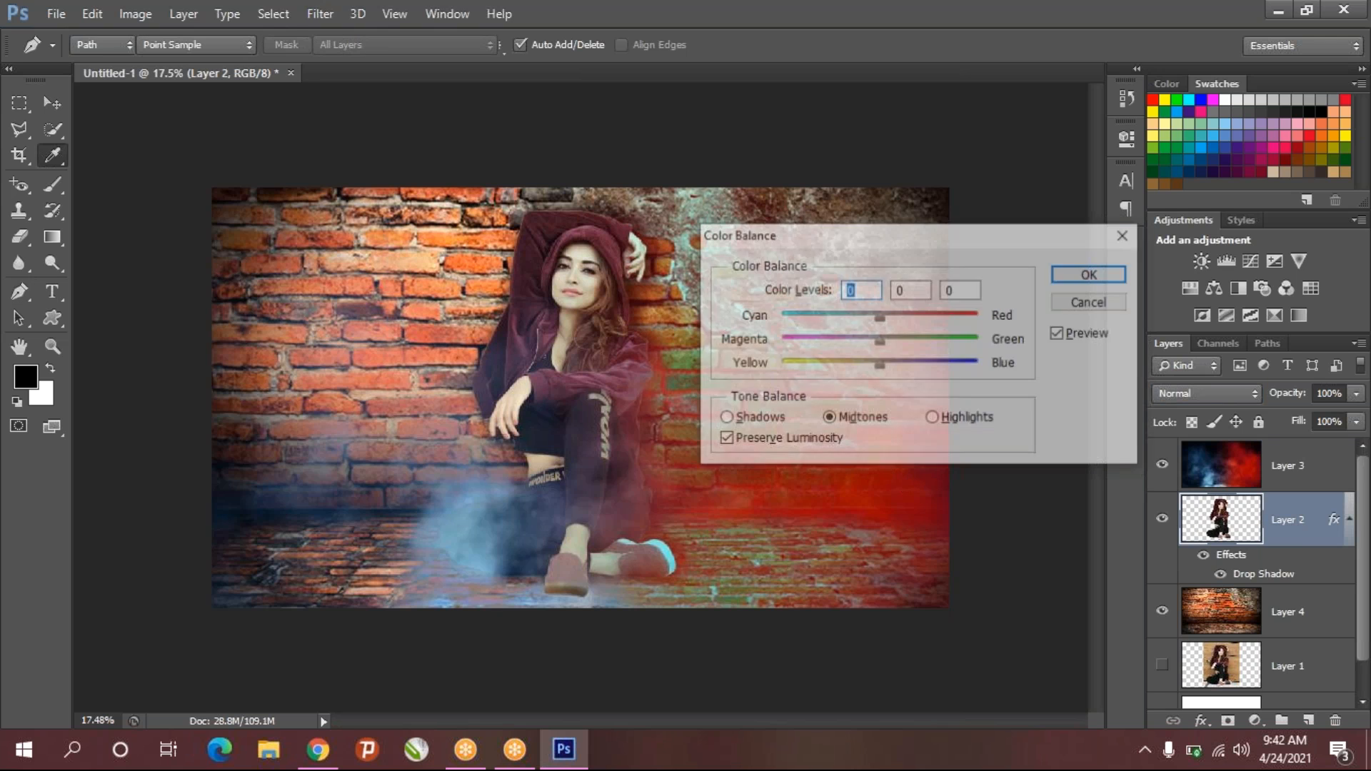
left_click_drag(898, 316, 927, 315)
mouse_move(879, 365)
left_mouse_down()
mouse_move(786, 370)
mouse_move(897, 372)
mouse_move(878, 379)
mouse_move(841, 344)
mouse_move(901, 355)
mouse_move(868, 348)
left_mouse_up()
left_click_drag(938, 317, 948, 318)
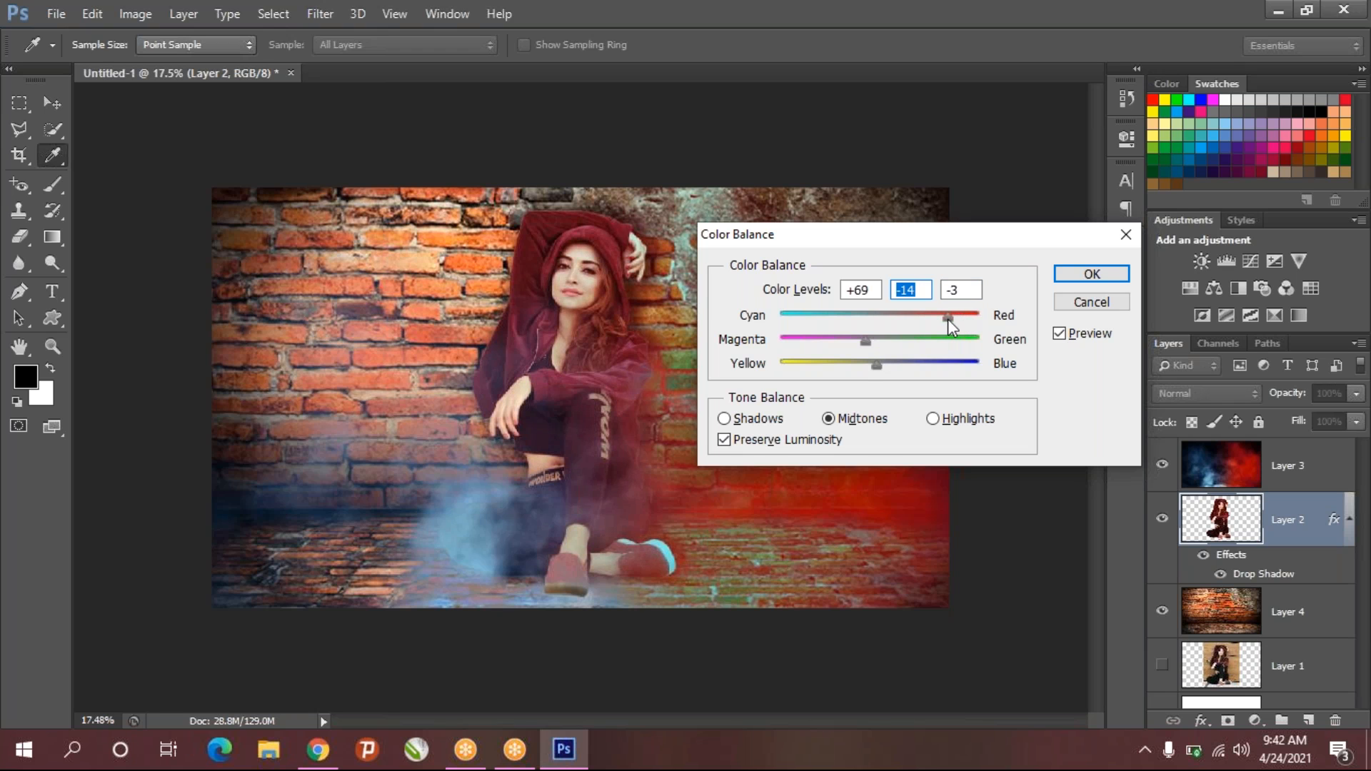
left_click(1098, 273)
key("p")
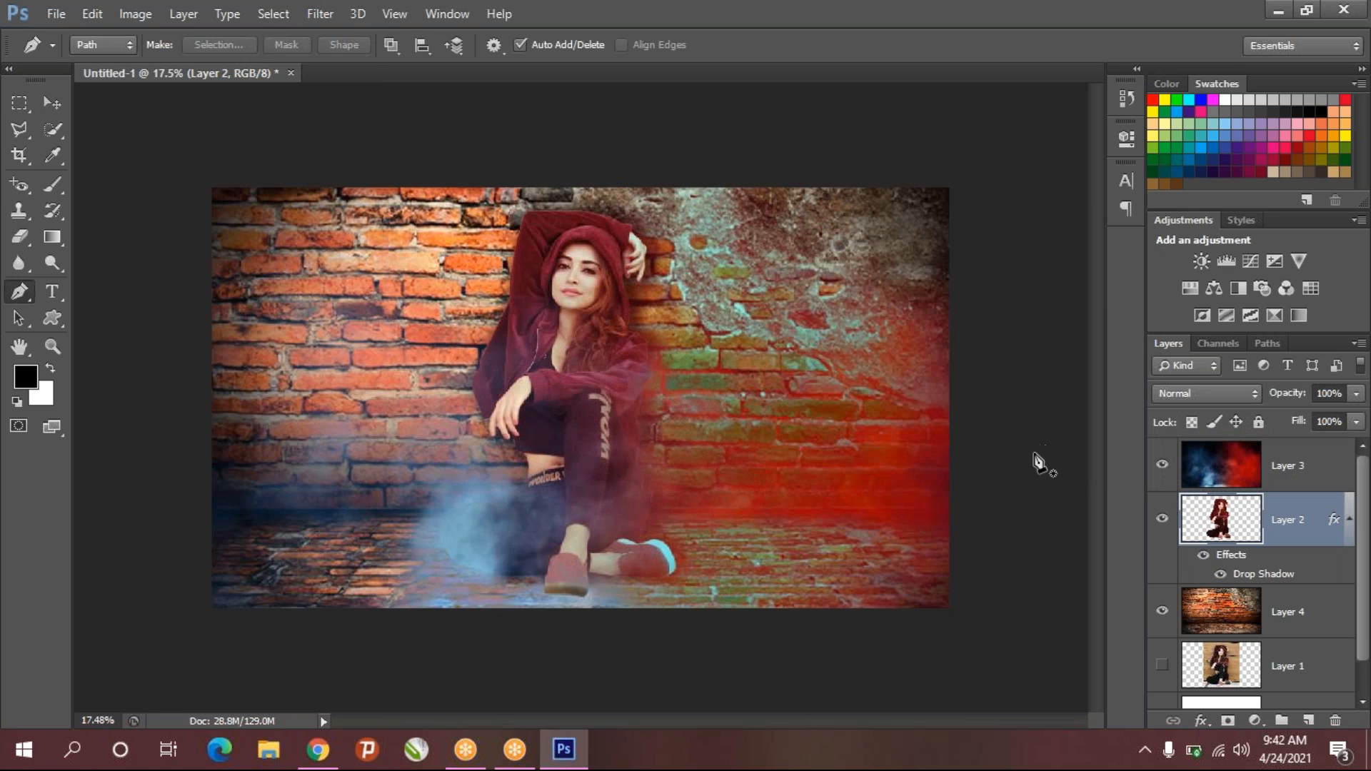
- Shift the midtones of the brick wall layer toward red and blue with Color Balance
left_click(1231, 604)
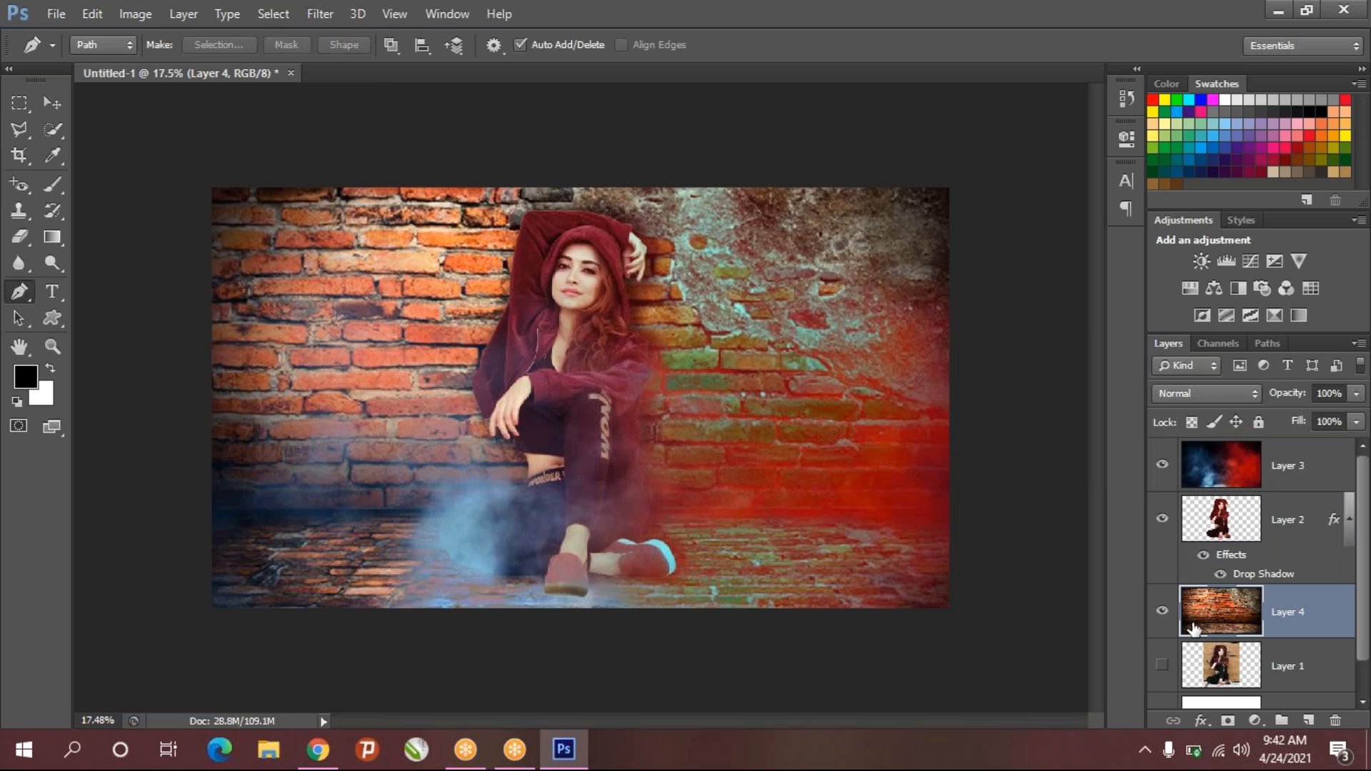
key("ctrl+b")
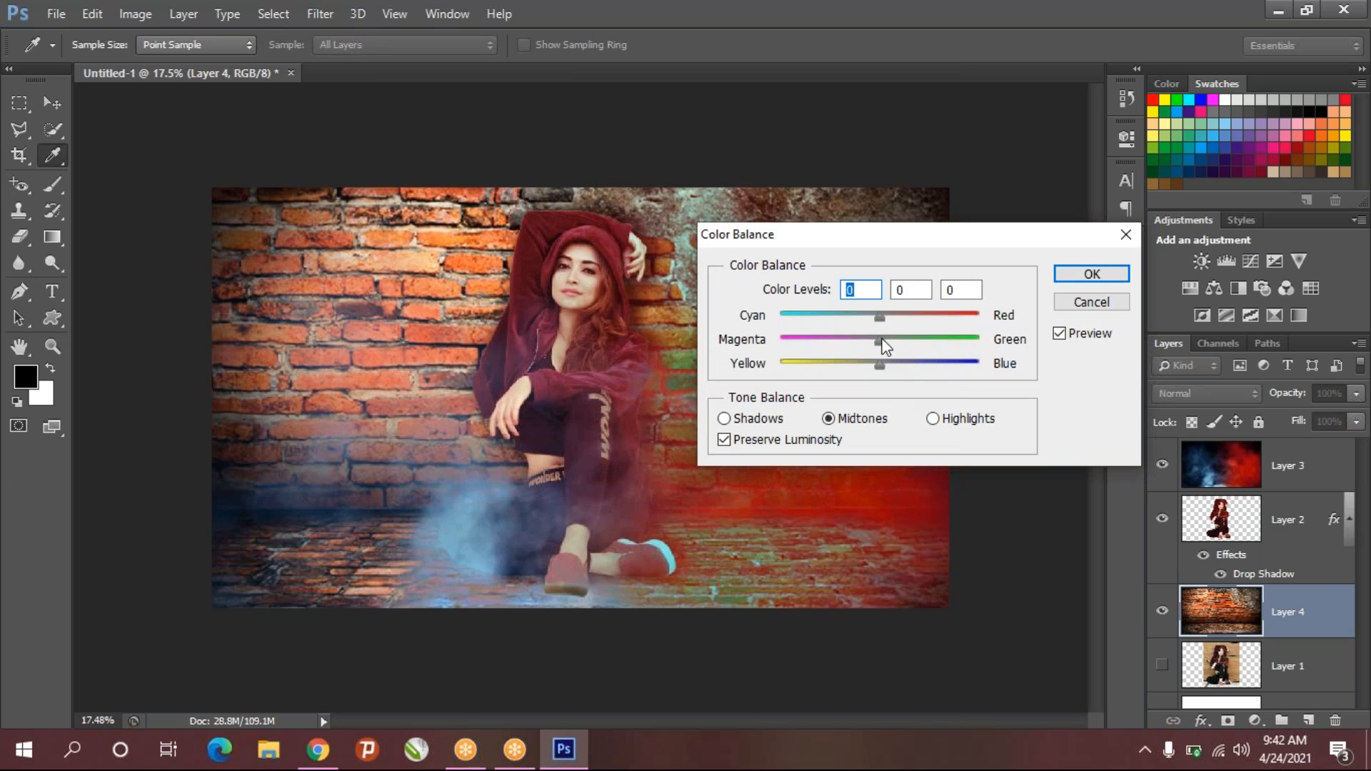
left_click_drag(883, 316, 901, 367)
key("p")
key("Return")
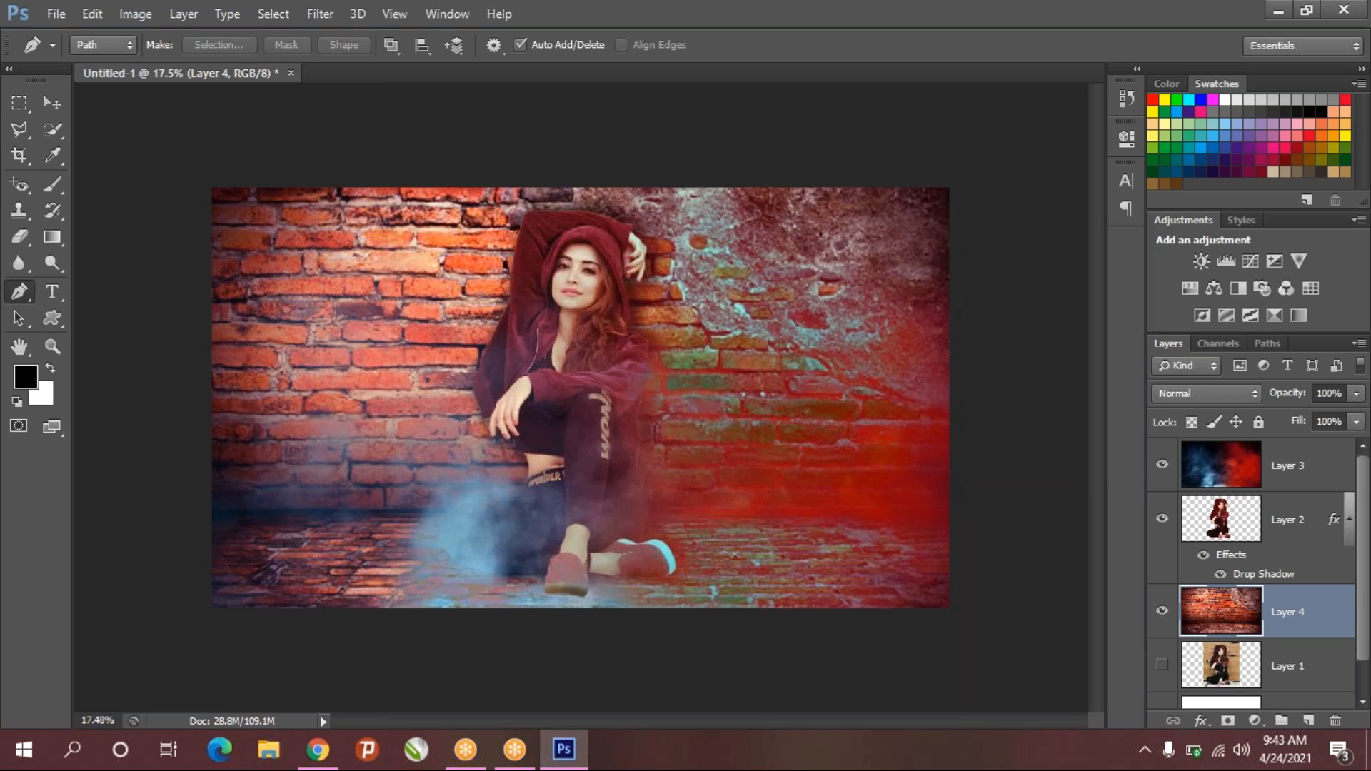
- Compare the composite with and without the colored smoke layer, and set that layer to Overlay at 24% opacity
left_click(1162, 465)
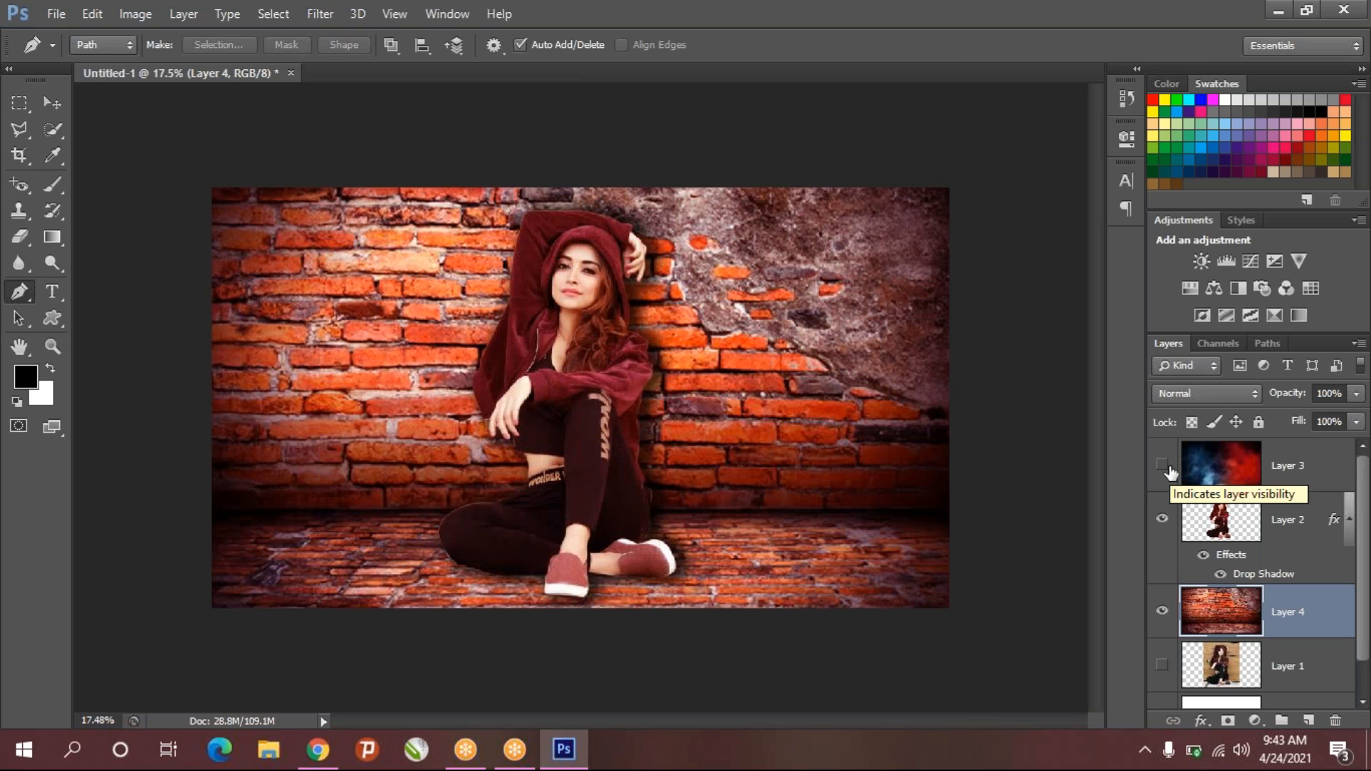
left_click(1163, 466)
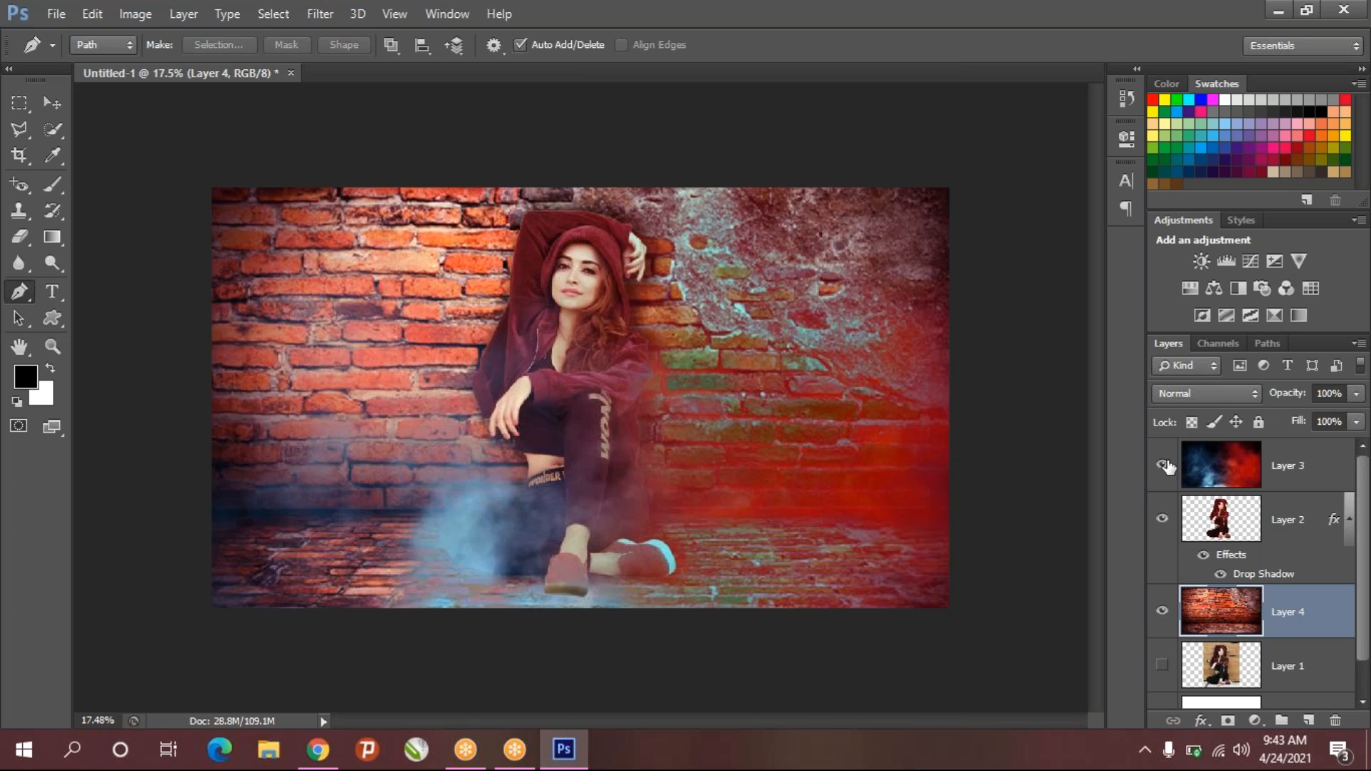
left_click(1211, 458)
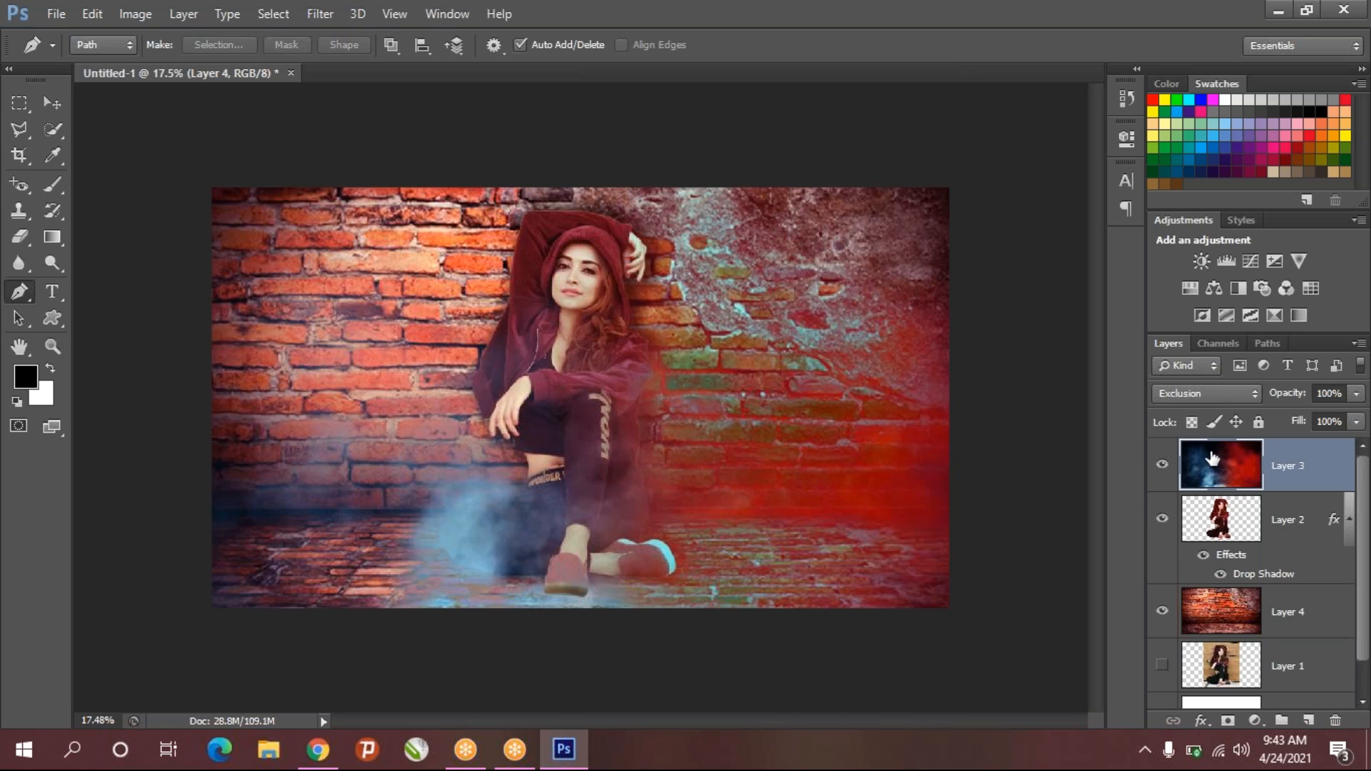
left_click(1205, 394)
left_click(1171, 250)
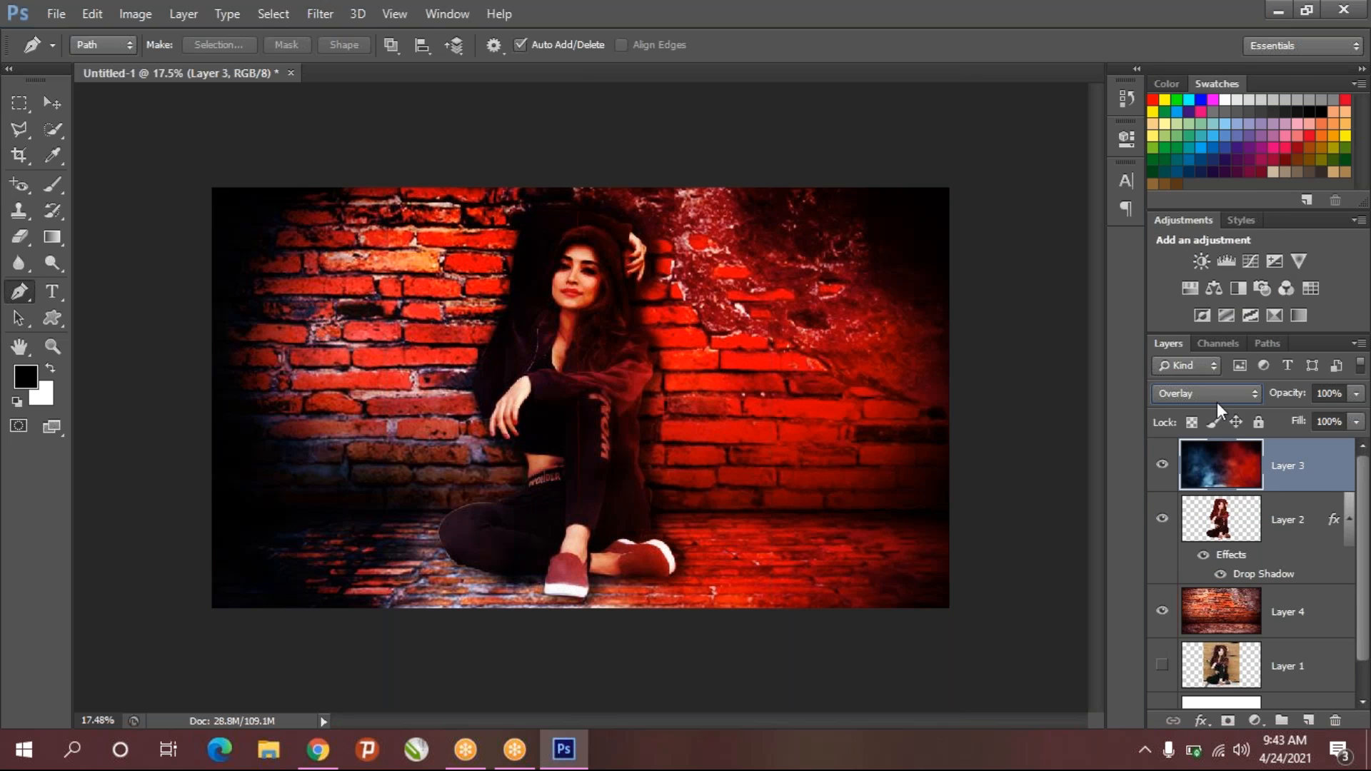
left_click(1356, 393)
left_click_drag(1359, 416, 1310, 414)
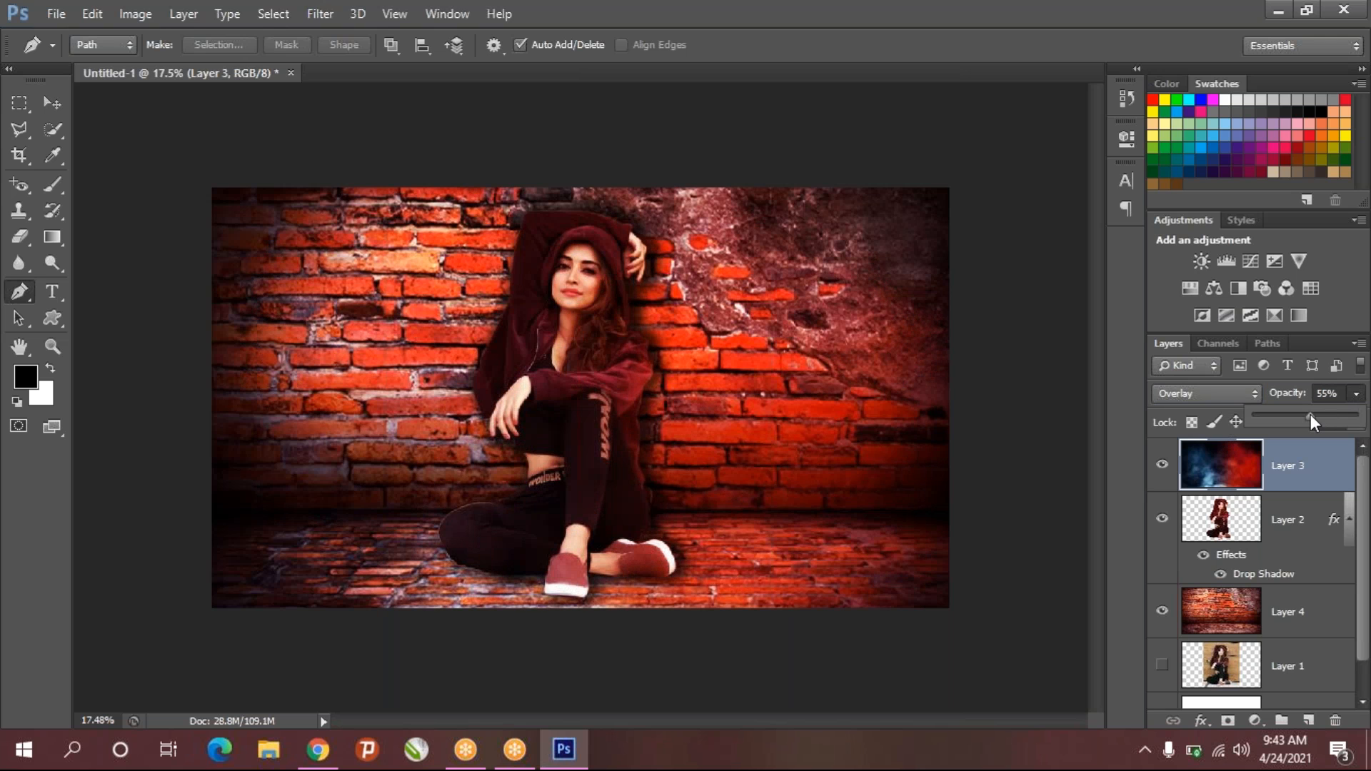
left_click(1279, 417)
left_click(1235, 393)
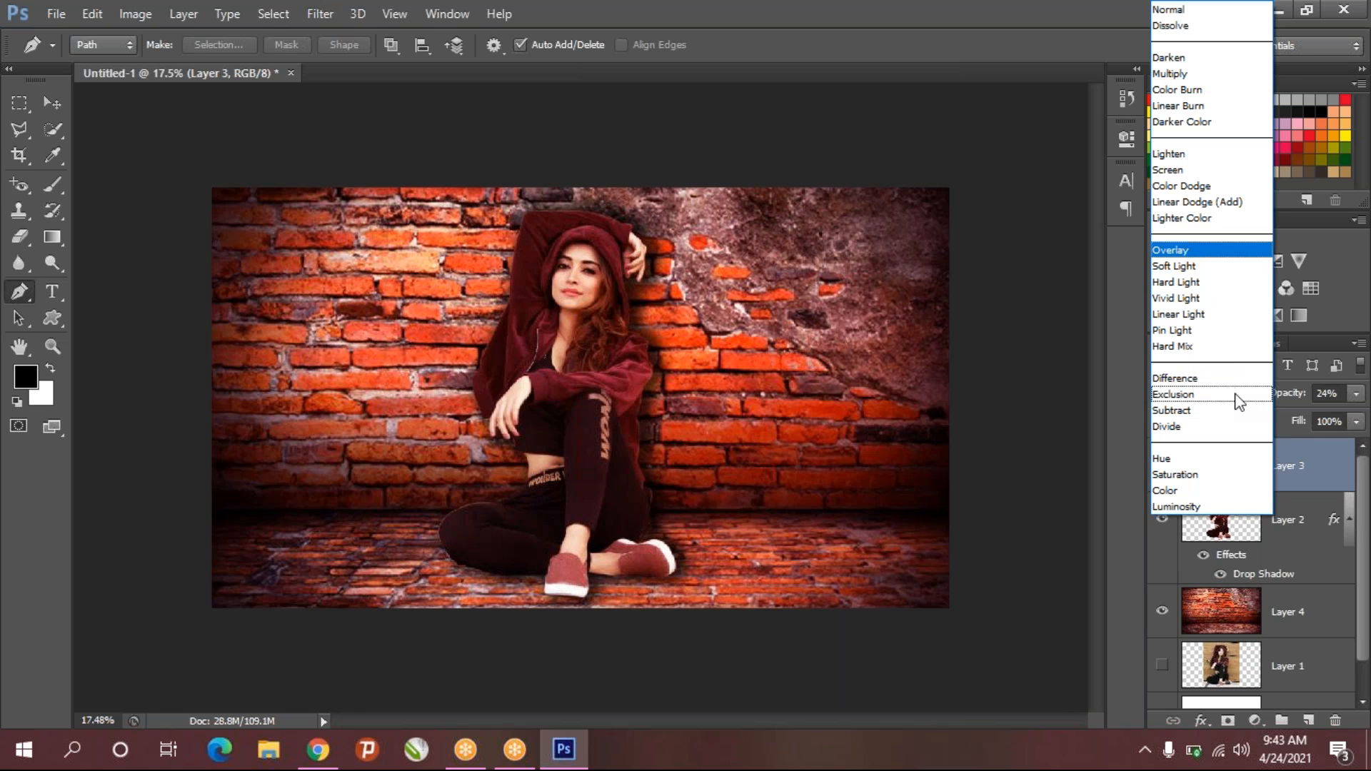
left_click(1178, 251)
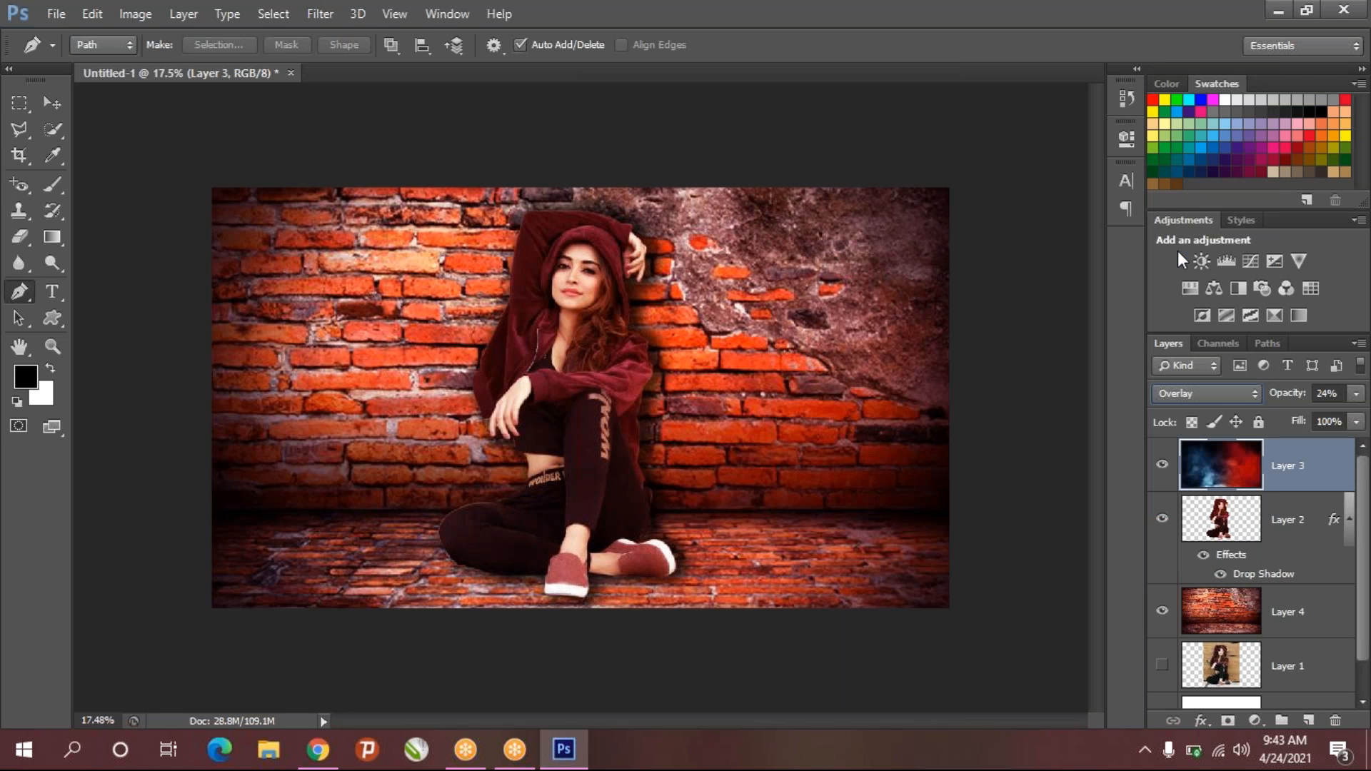
left_click(966, 37)
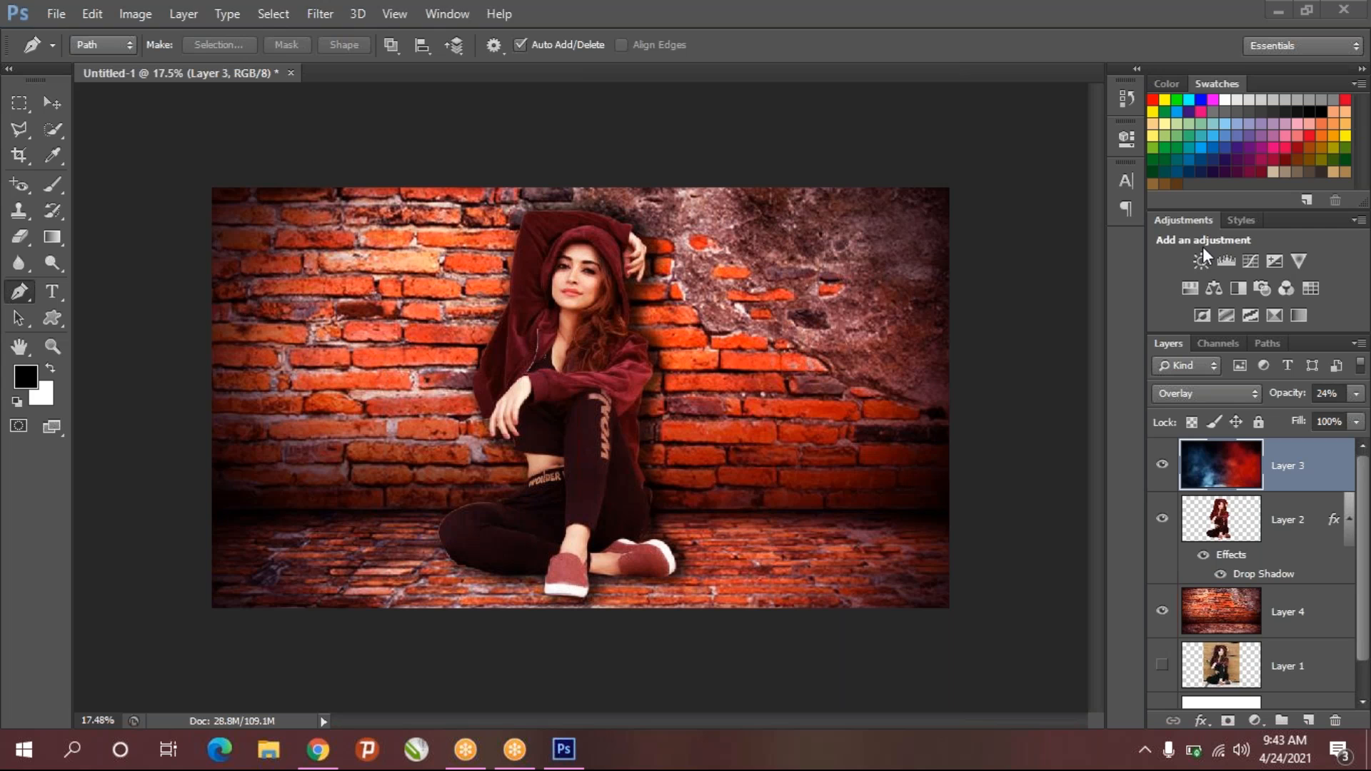
left_click(22, 294)
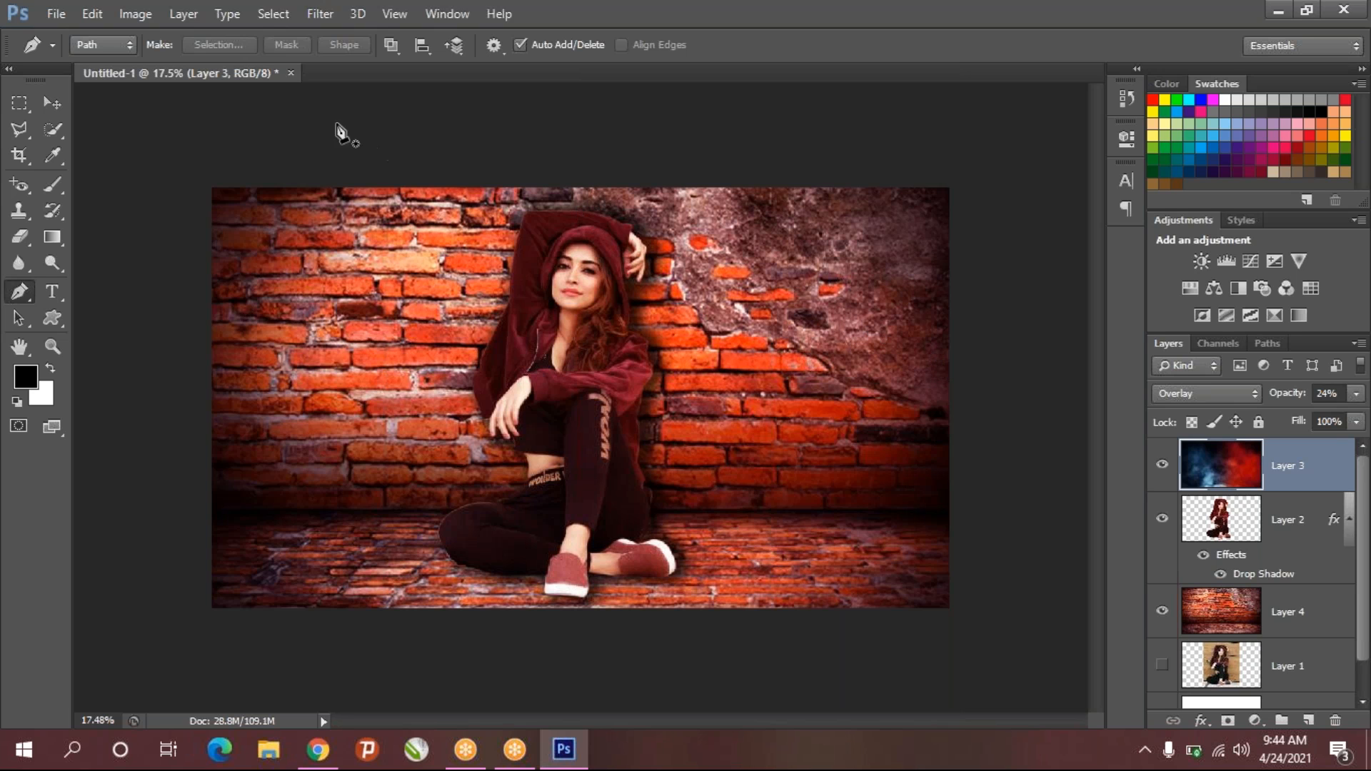
- Create a new white RGB document 14 inches wide and 8 inches high at 200 pixels/inch
left_click(62, 11)
left_click(67, 24)
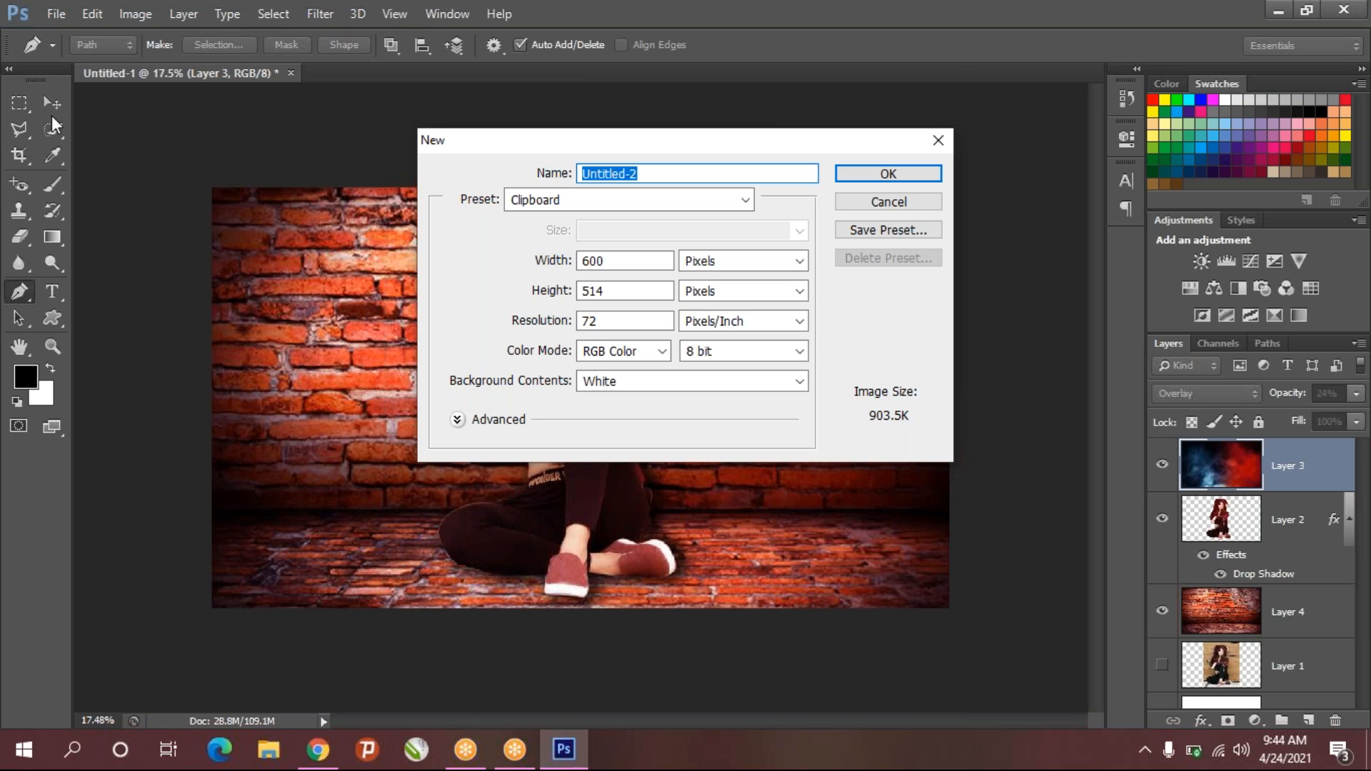
left_click(736, 261)
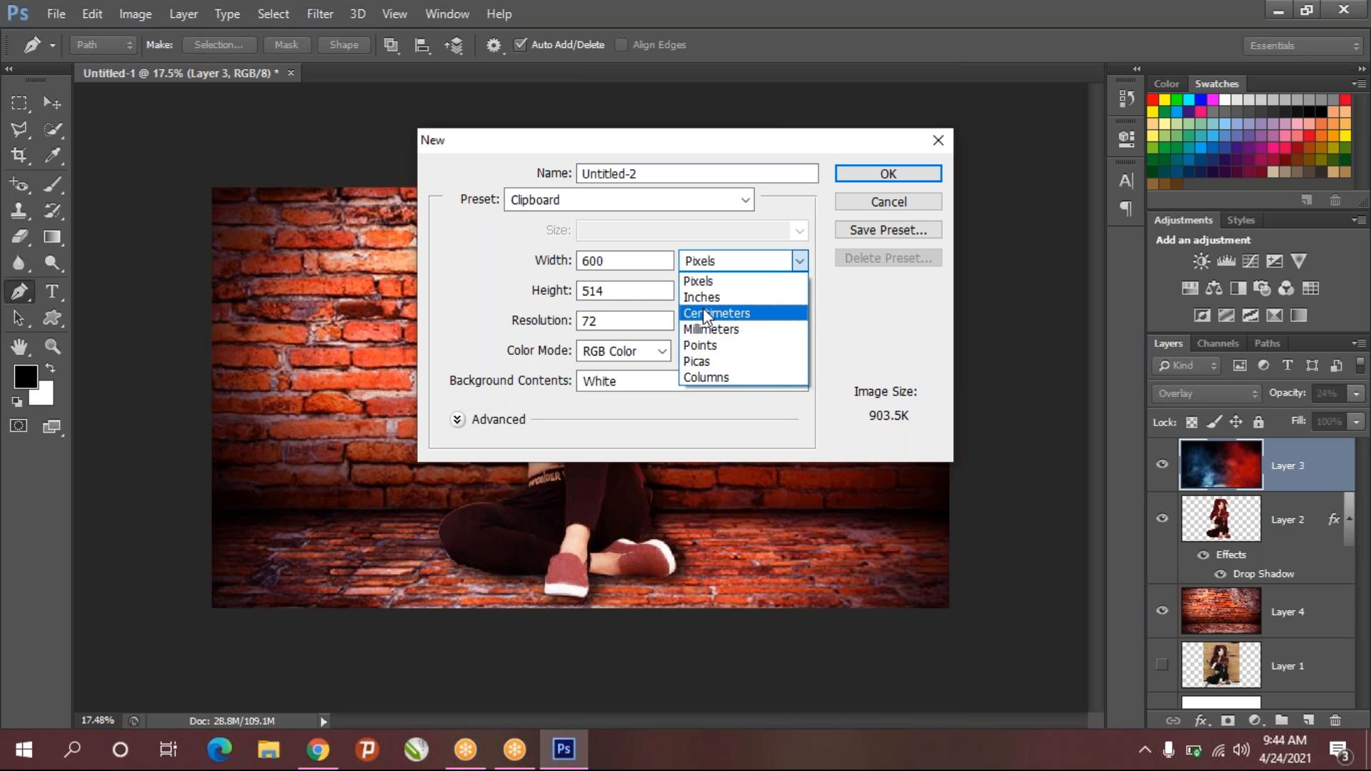
left_click(696, 297)
type("14")
left_click(625, 290)
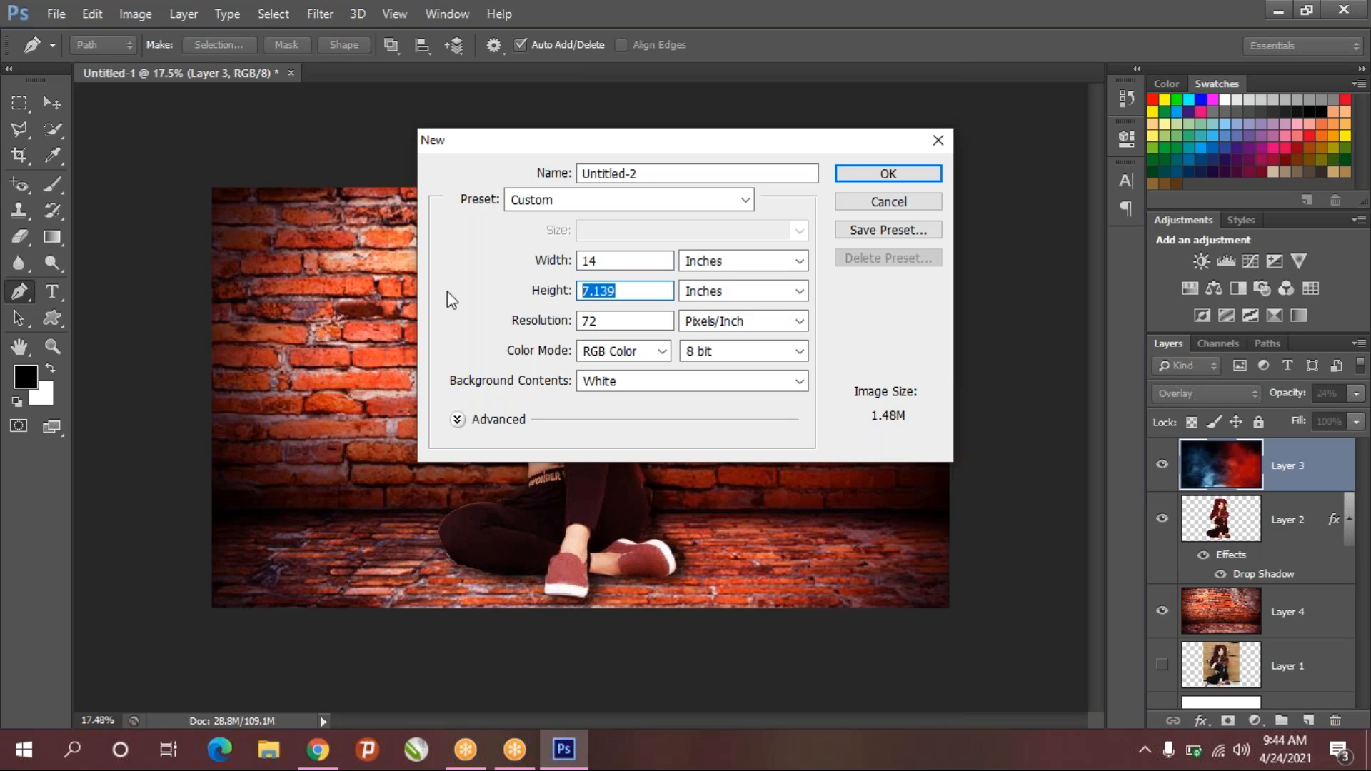
type("8")
key("Tab")
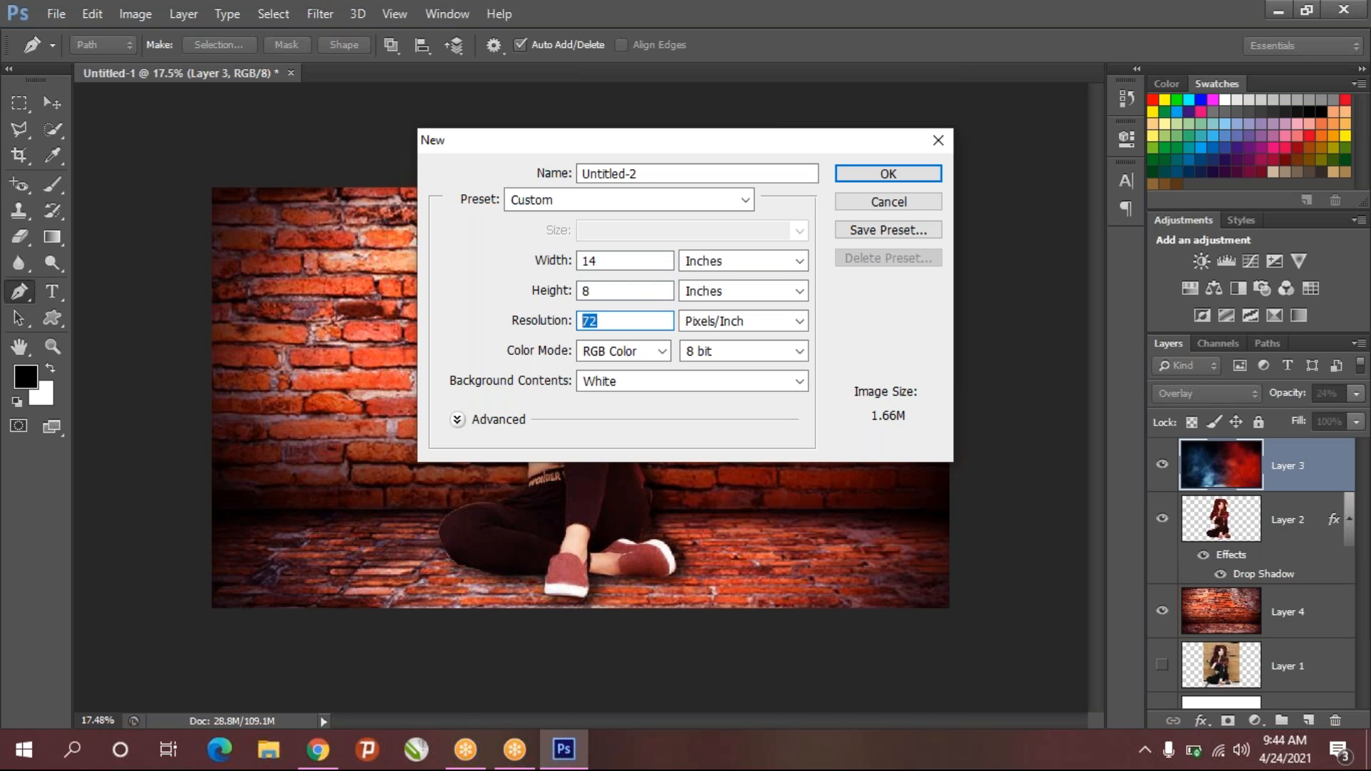
type("200")
left_click(847, 176)
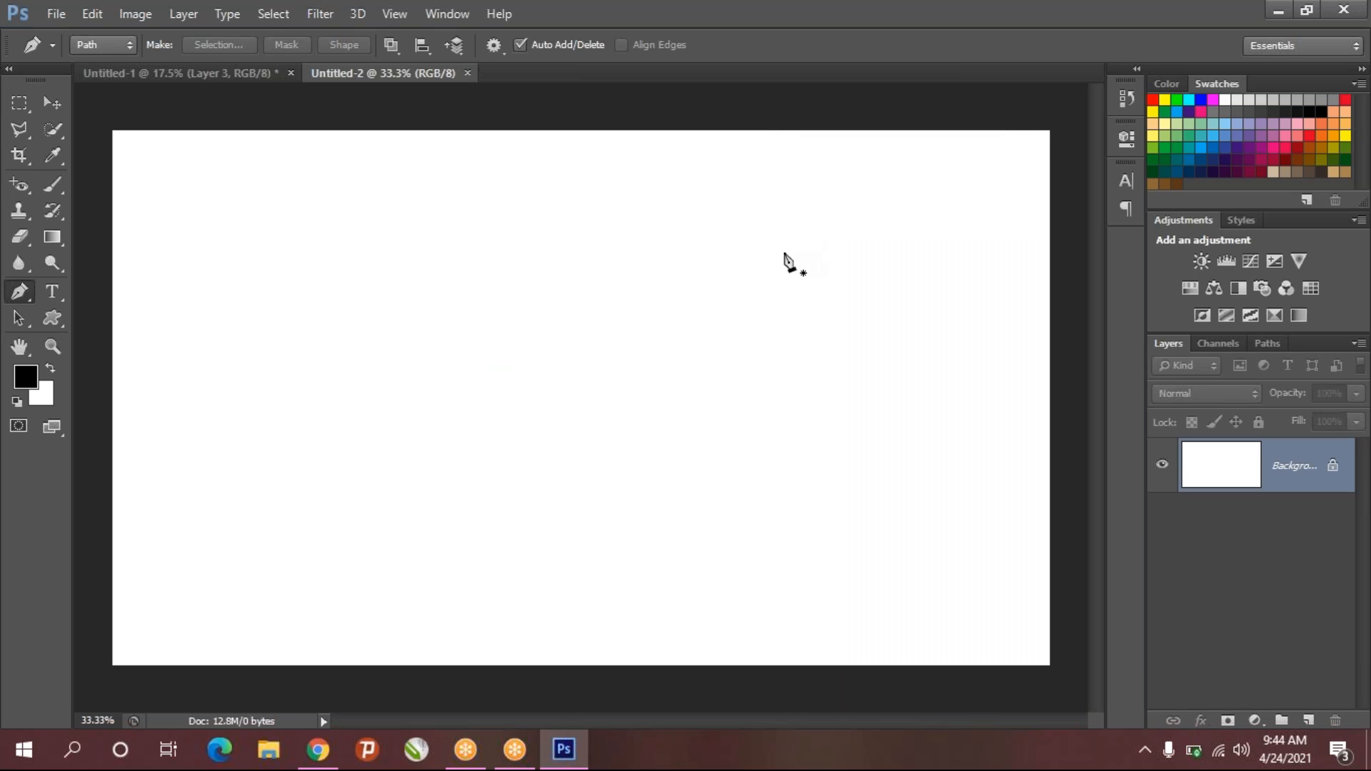
left_click(1020, 82)
left_click(332, 369)
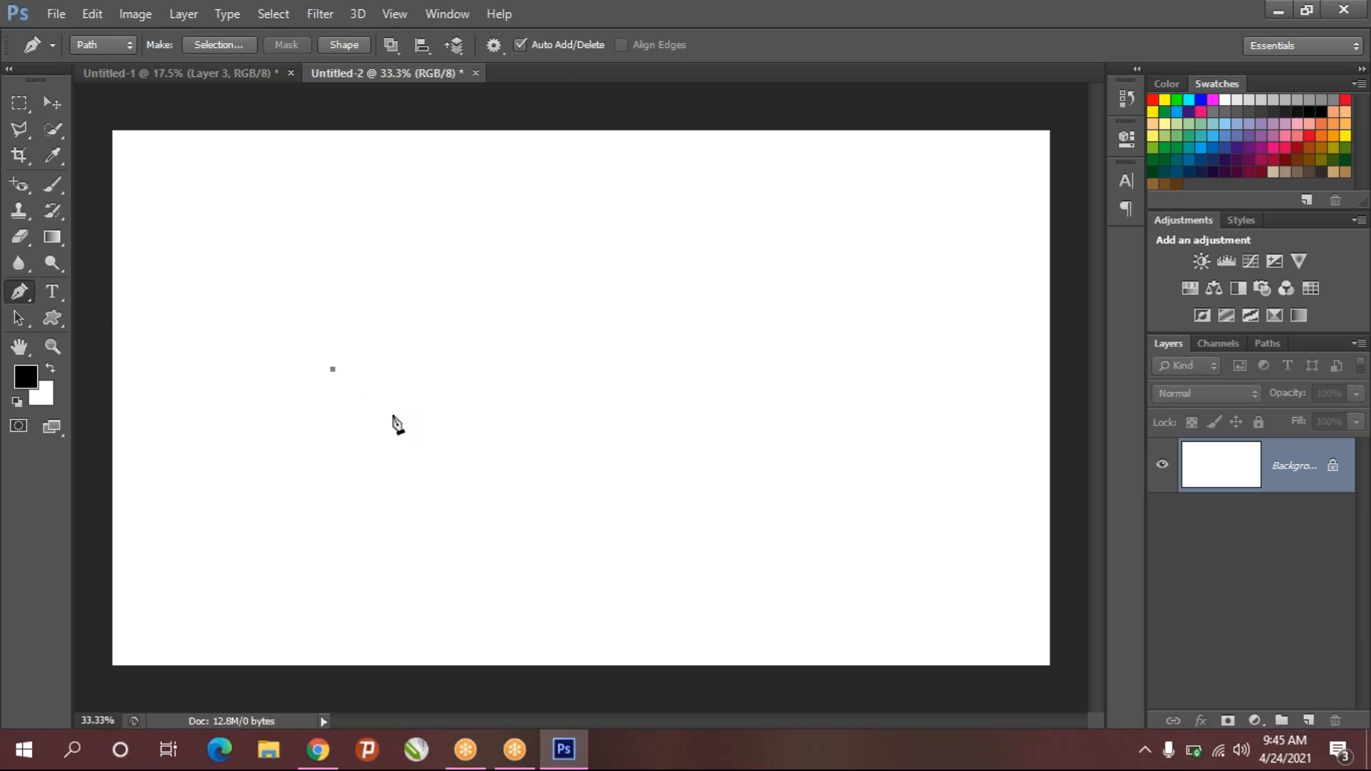
key("ctrl+z")
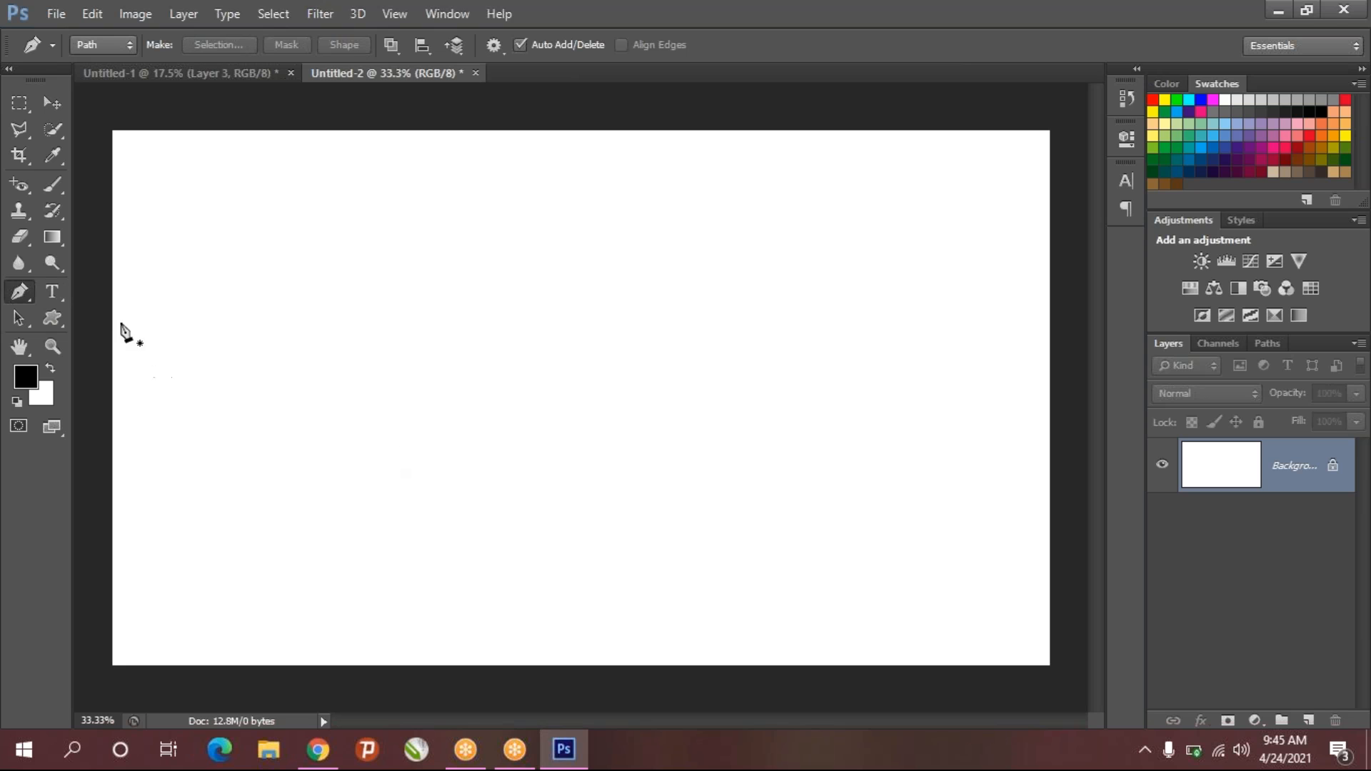
- Add the horizontal text "NICT" in 60 pt Tahoma Regular left of the canvas center
left_click(55, 290)
left_click(343, 399)
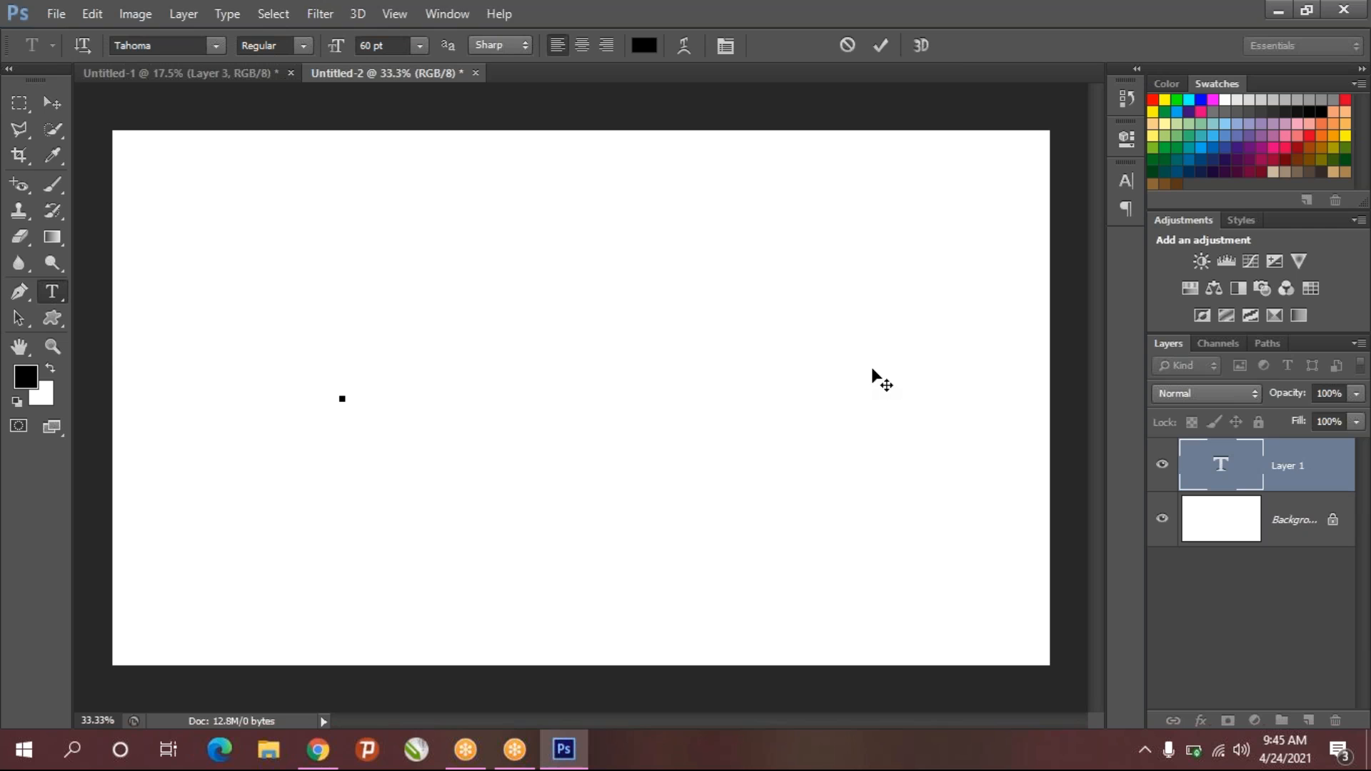
type("NICT")
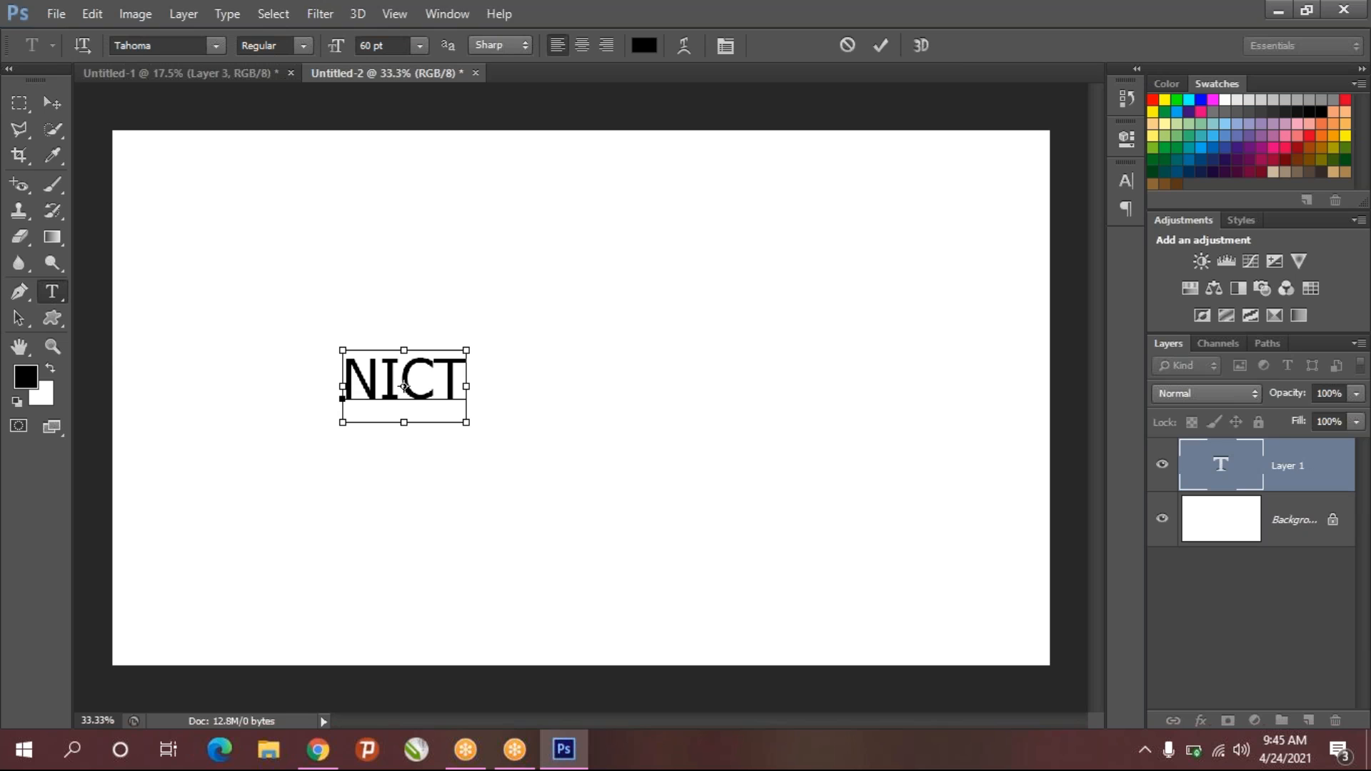
- Open the character formatting settings for the text and examine their additional style options
key("ctrl+t")
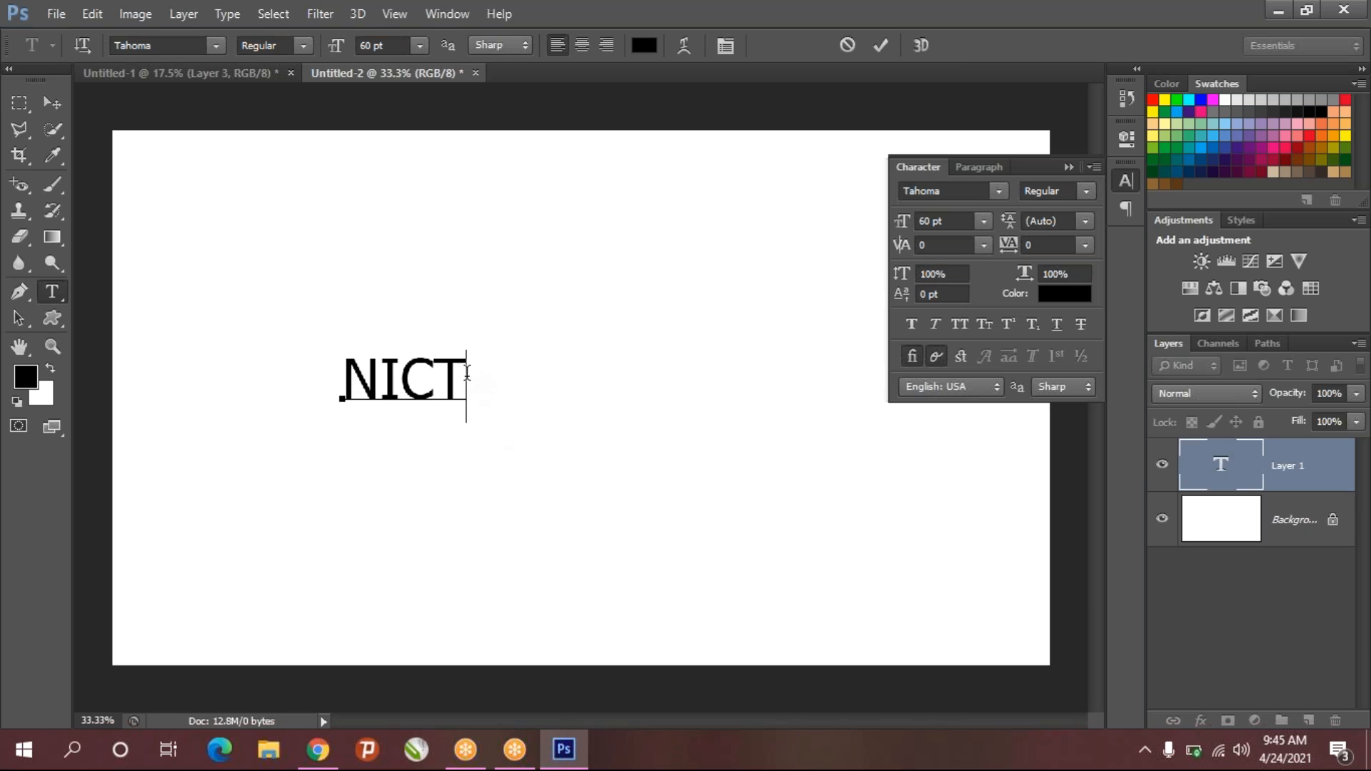
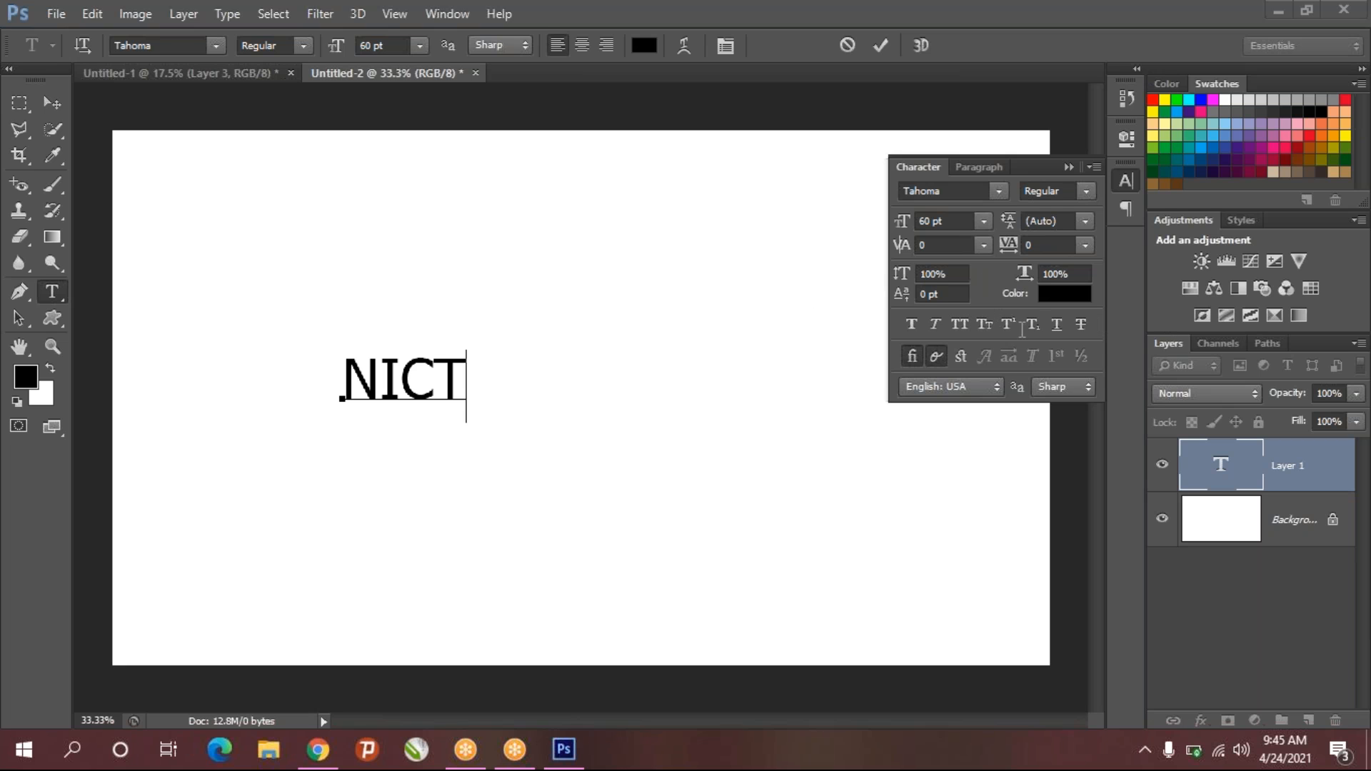
left_click(1093, 167)
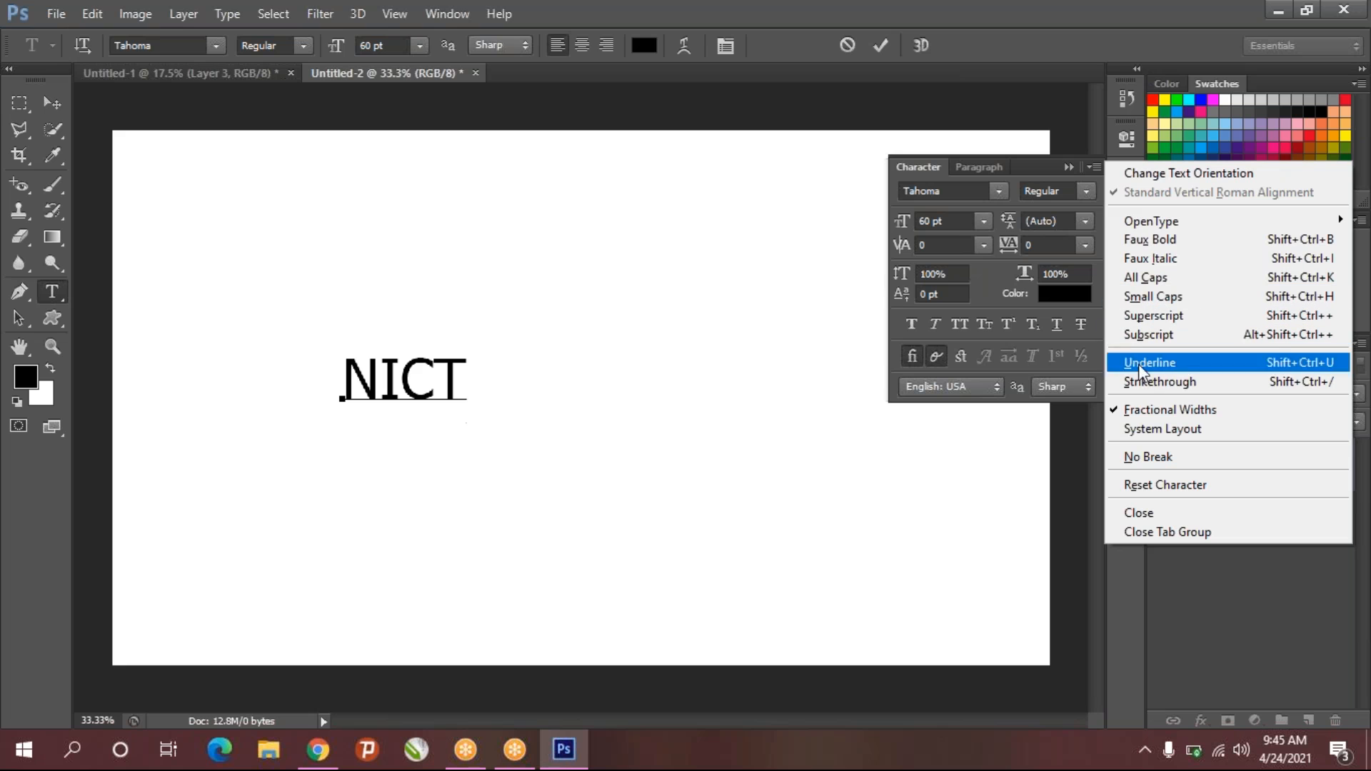
left_click(1089, 166)
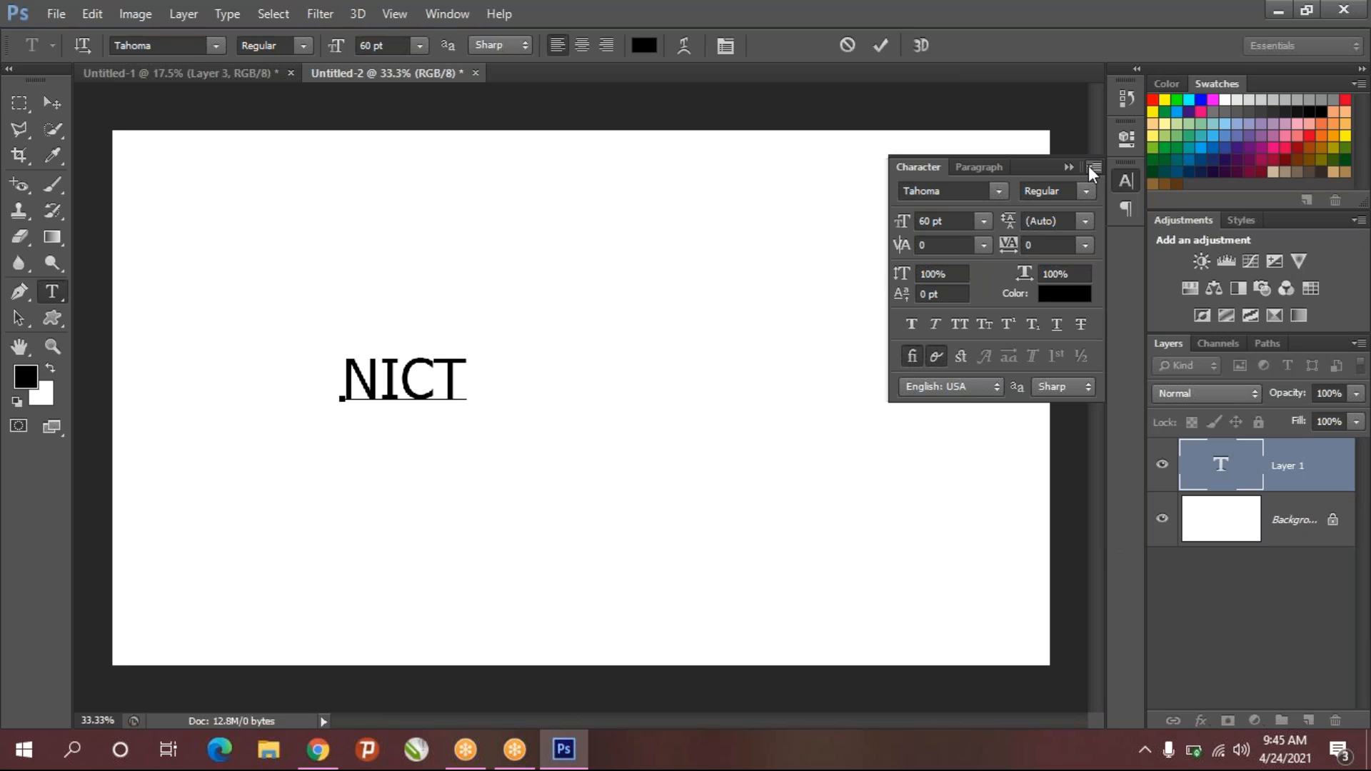
left_click(1089, 166)
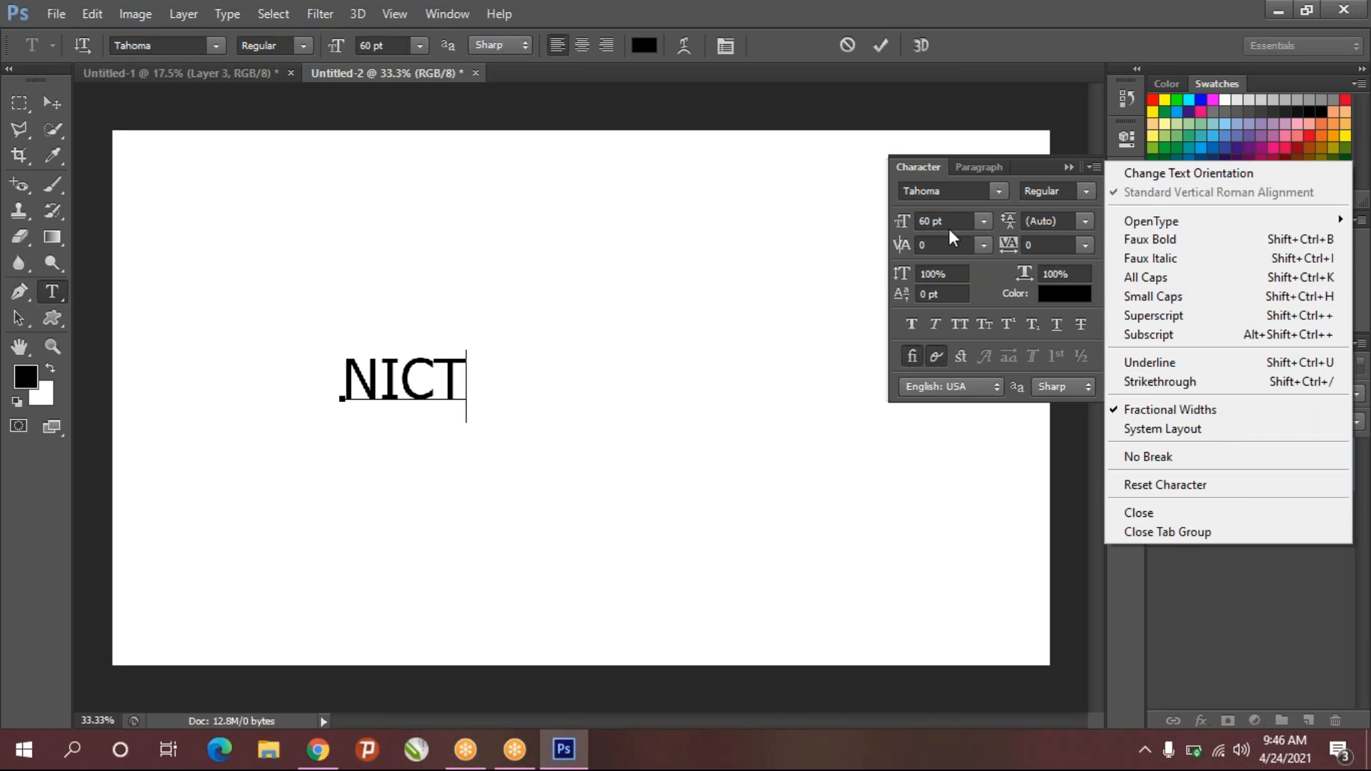
- Select the whole word "NICT" and change its font to Franklin Gothic Heavy
left_click(821, 229)
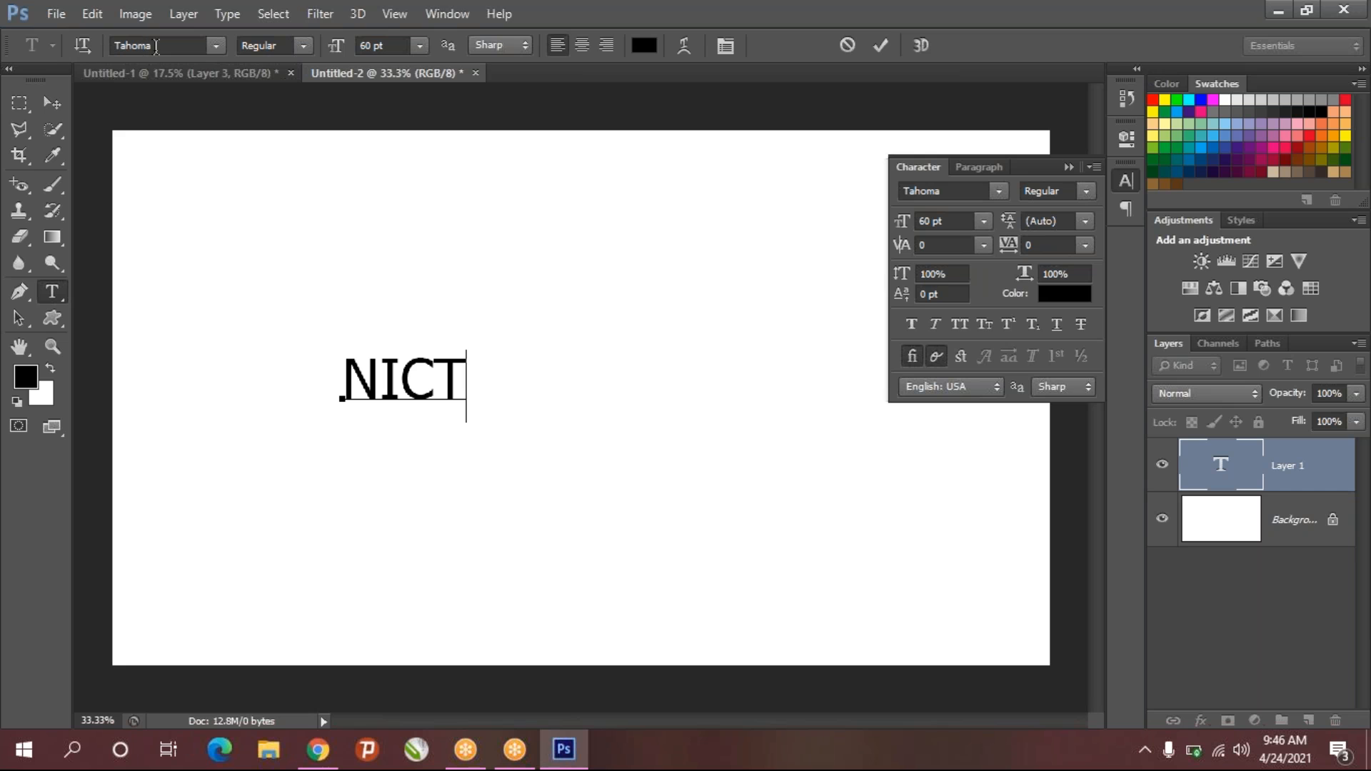
left_click(998, 192)
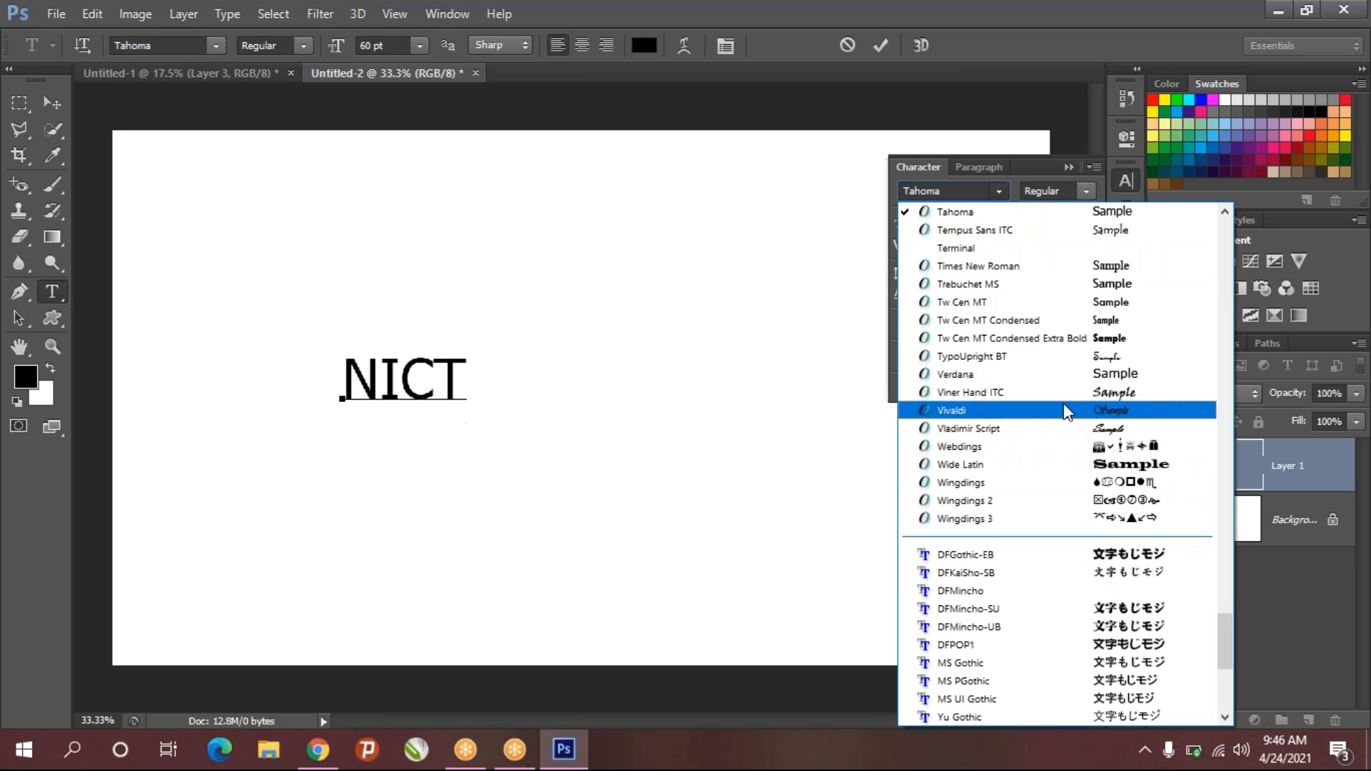
left_click(463, 392)
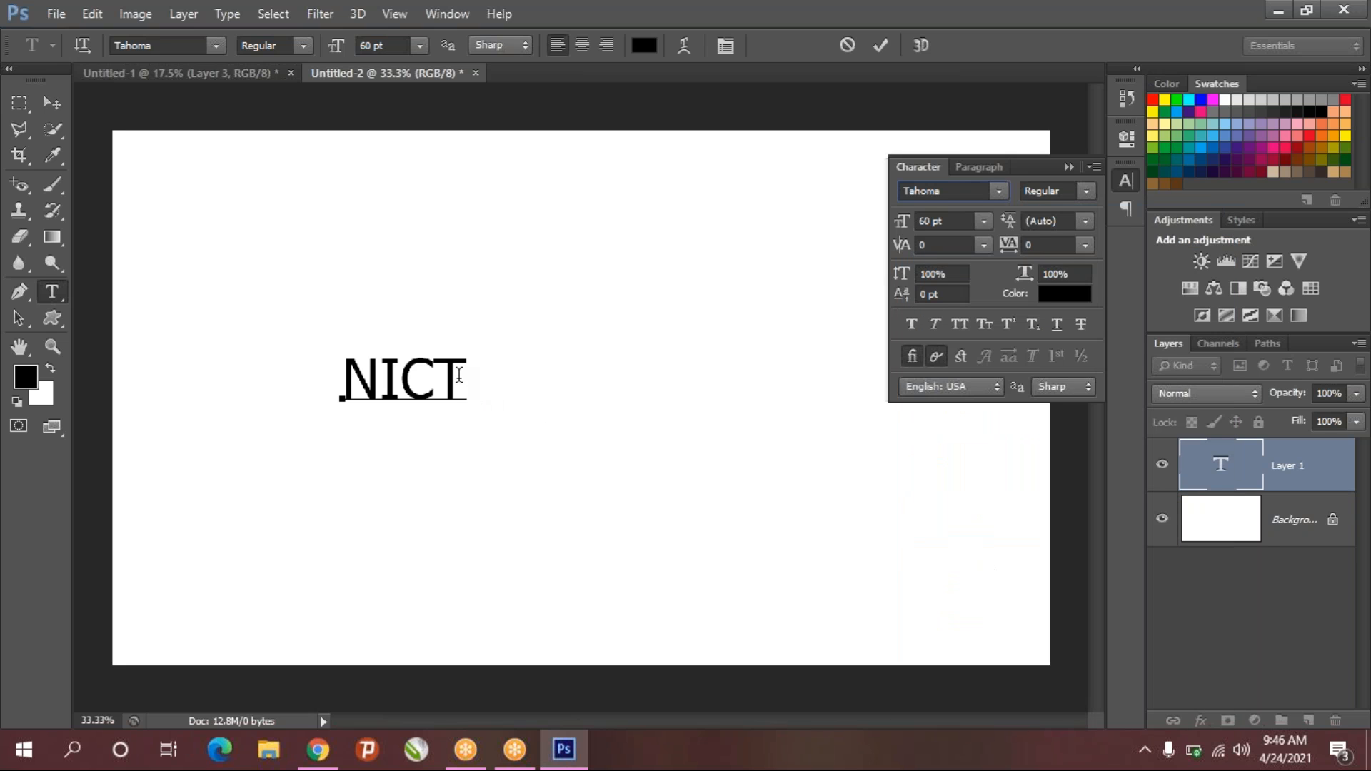
left_click_drag(463, 386, 257, 372)
left_click(999, 190)
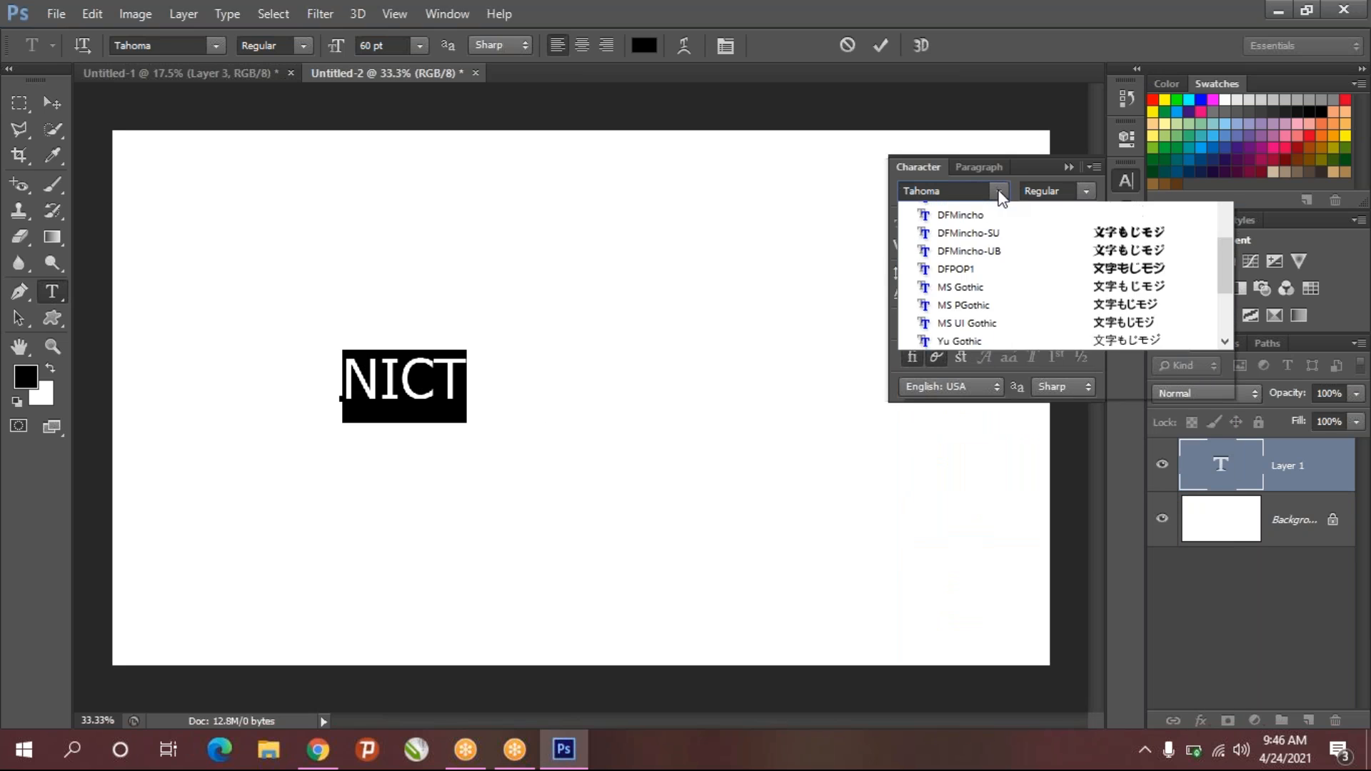
scroll(1124, 477, "down", 3)
scroll(1124, 477, "down", 4)
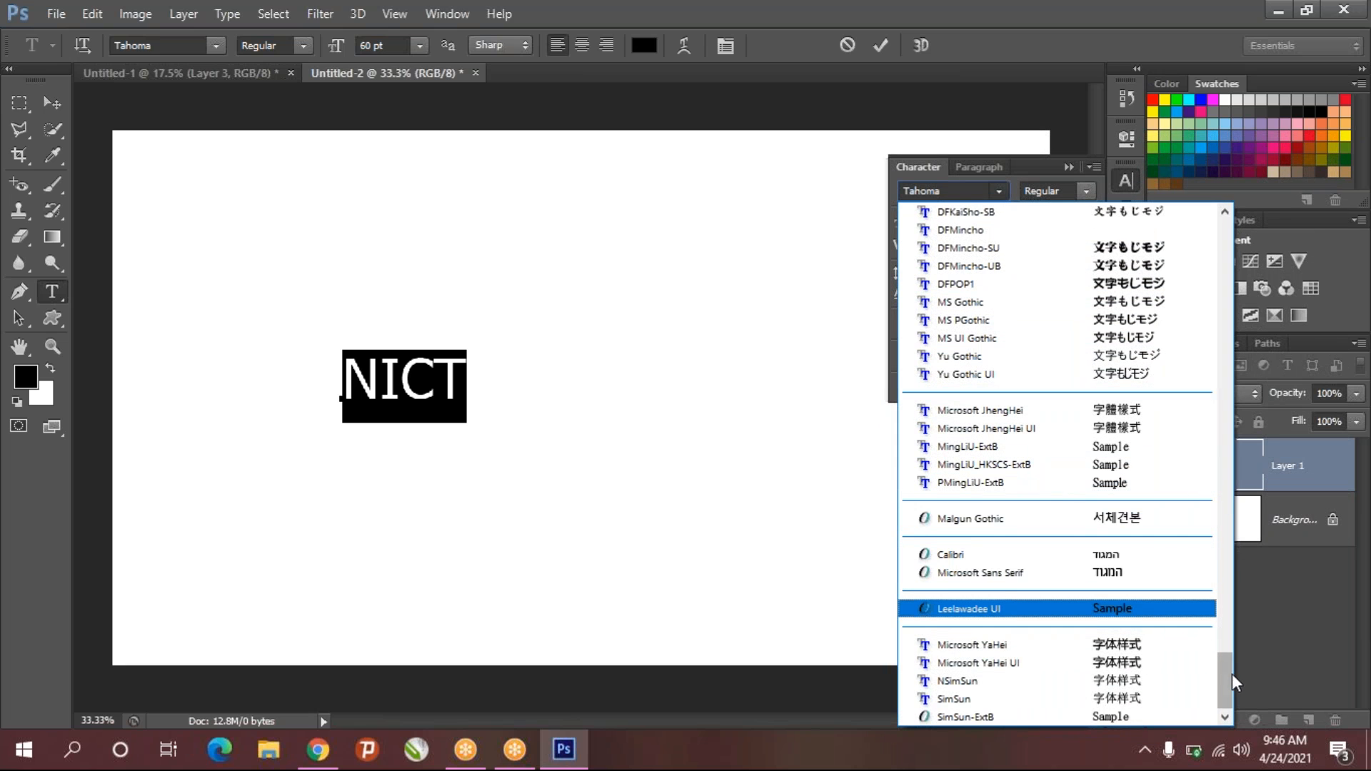
left_click_drag(1230, 663, 1217, 360)
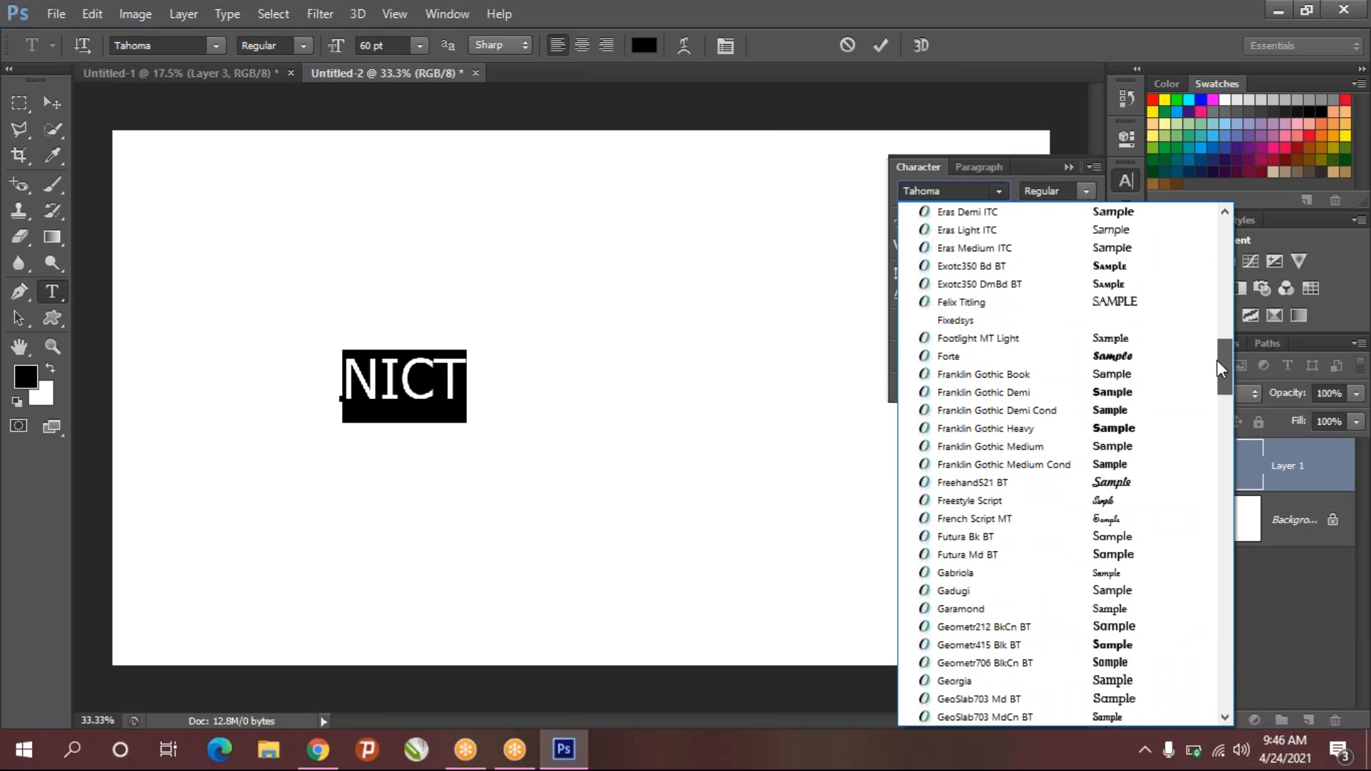
left_click(1135, 428)
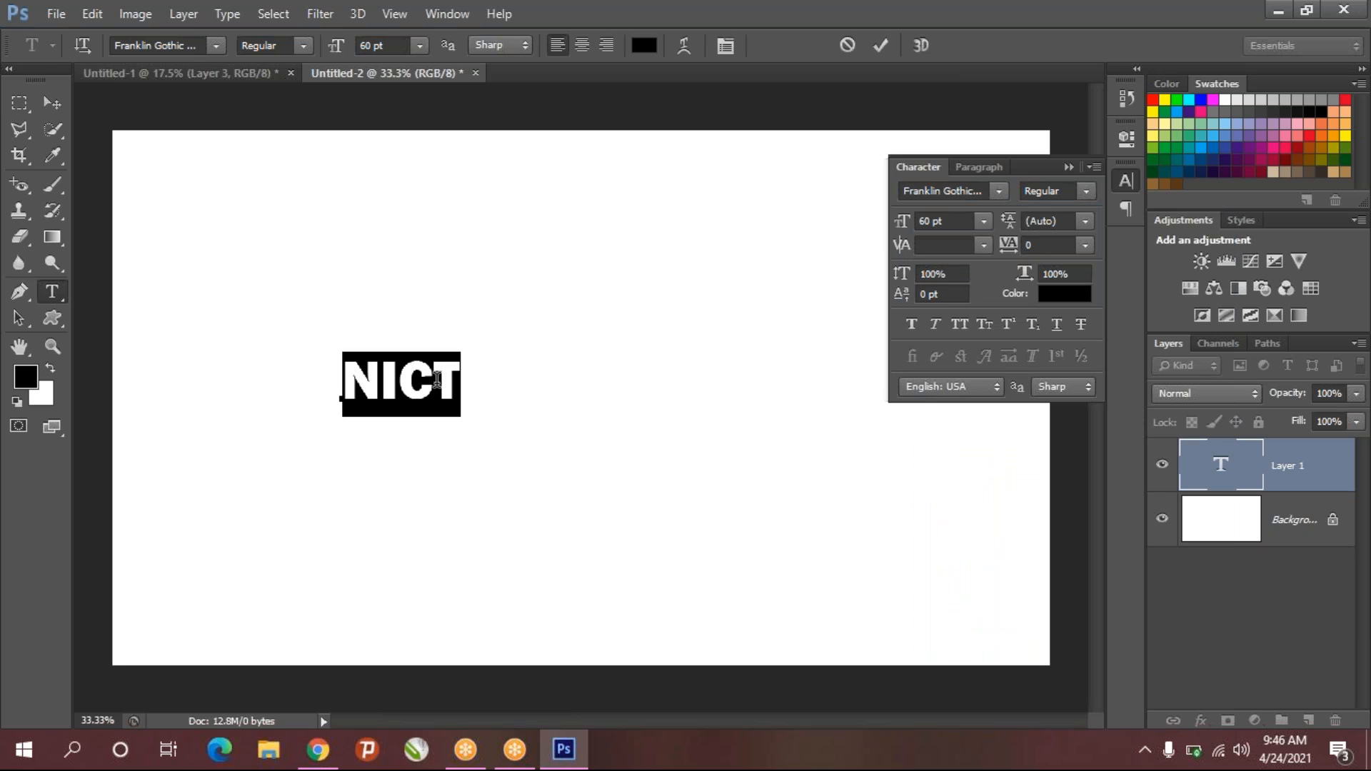
- Scale the "NICT" text up to about 444% and place it around the center of the canvas
left_click(49, 105)
left_click_drag(438, 392, 532, 403)
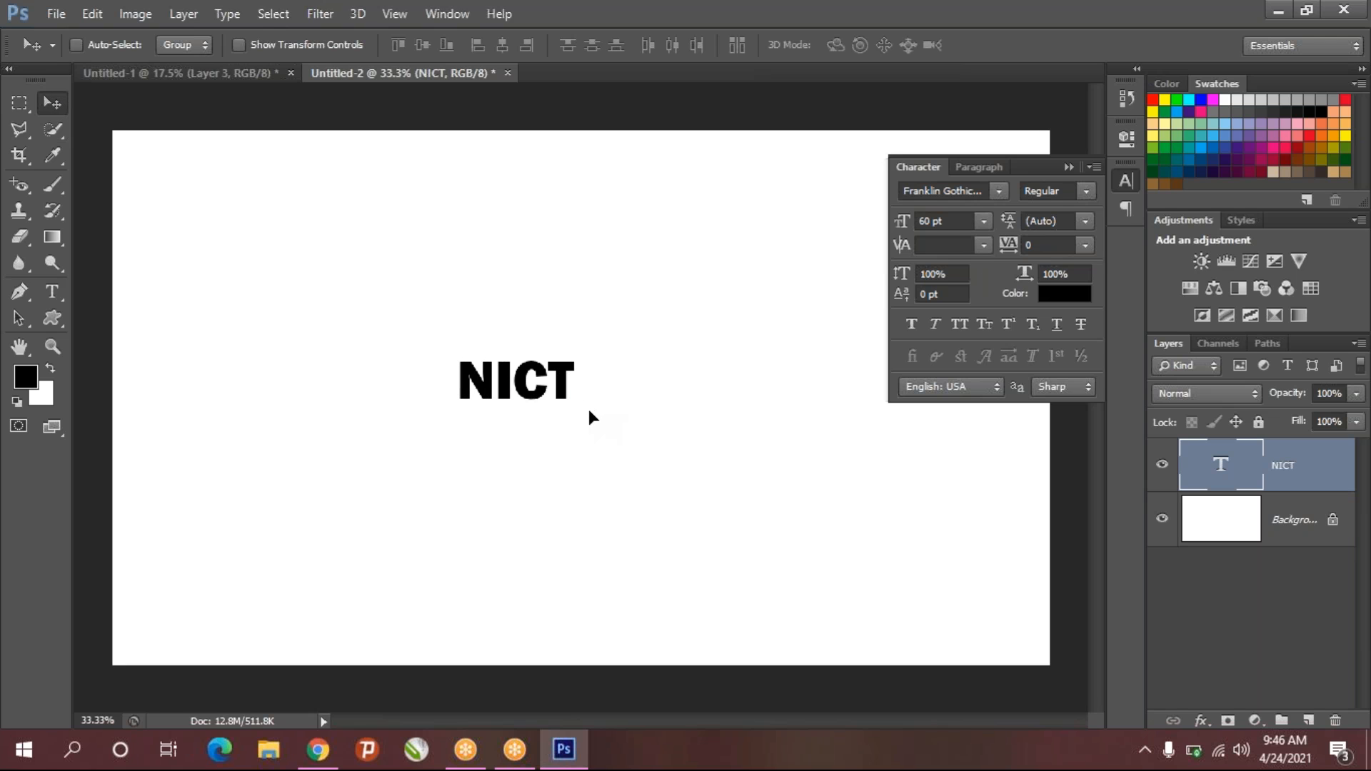
key("ctrl+t")
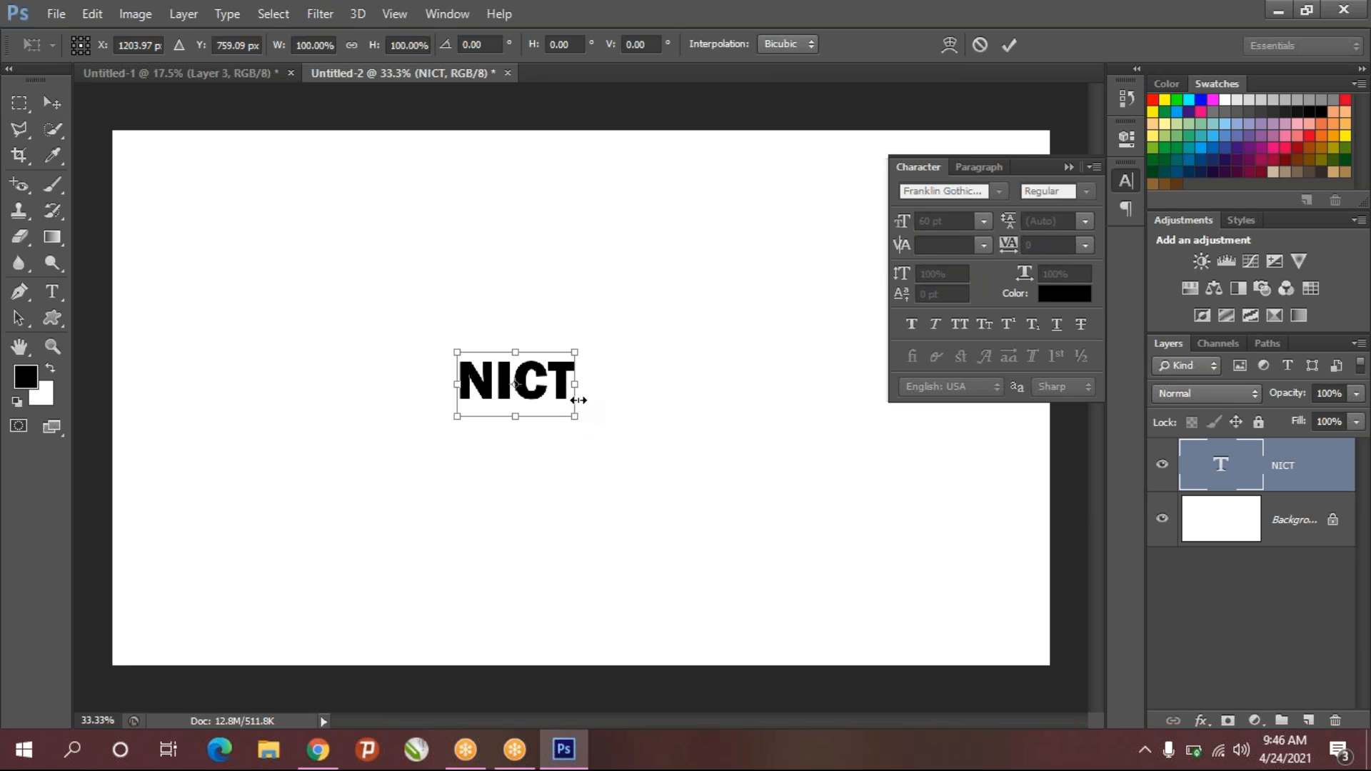
left_click_drag(576, 416, 812, 545)
left_click_drag(710, 474, 651, 437)
left_click_drag(751, 507, 917, 602)
left_click_drag(758, 508, 695, 467)
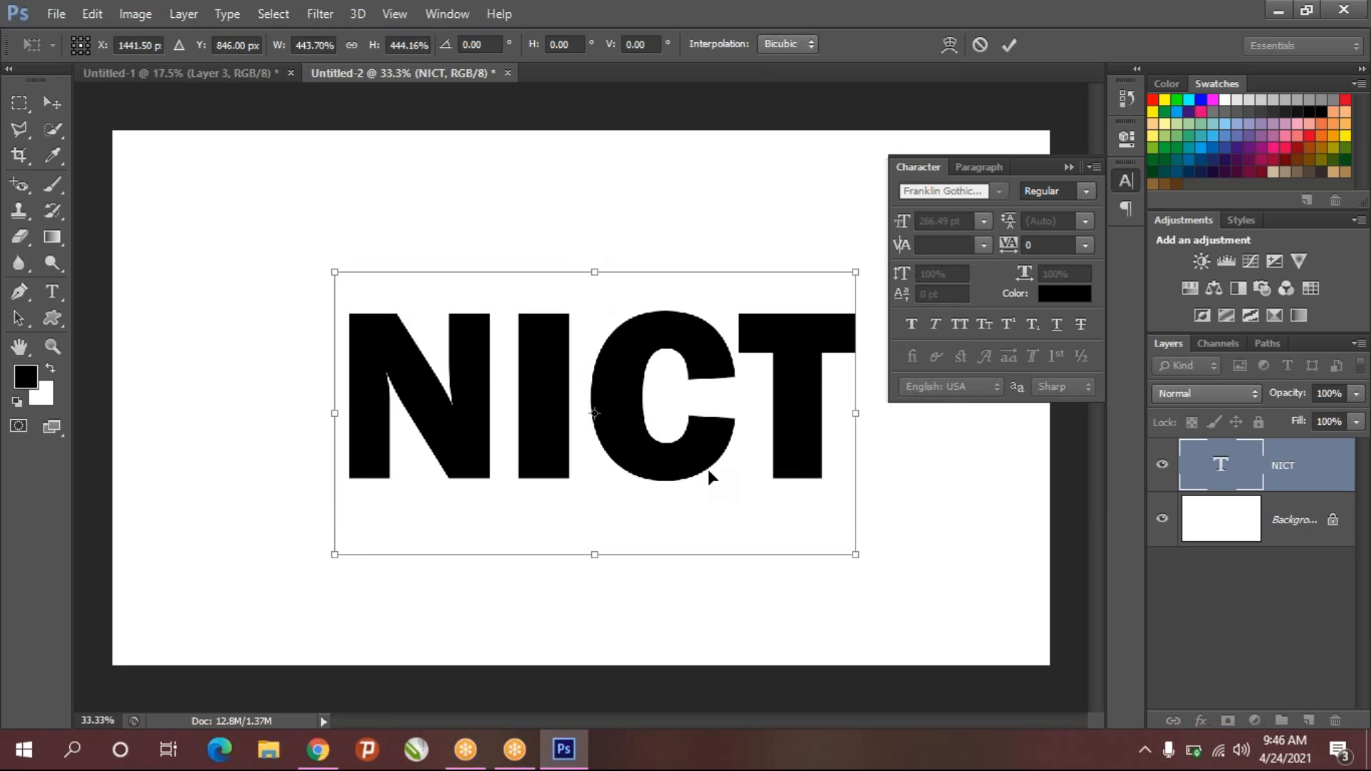
key("Return")
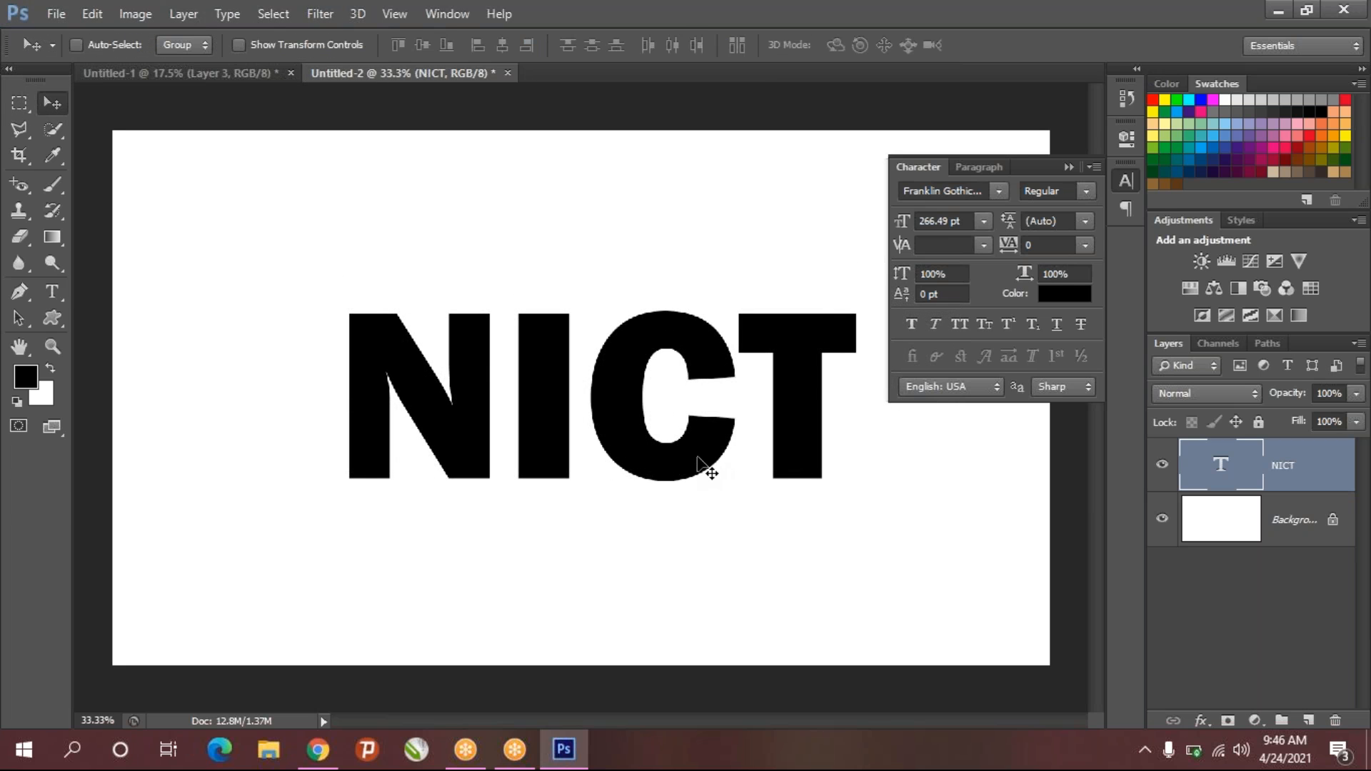
- Recolor all the letters of the "NICT" text with a medium gray swatch
left_click(52, 292)
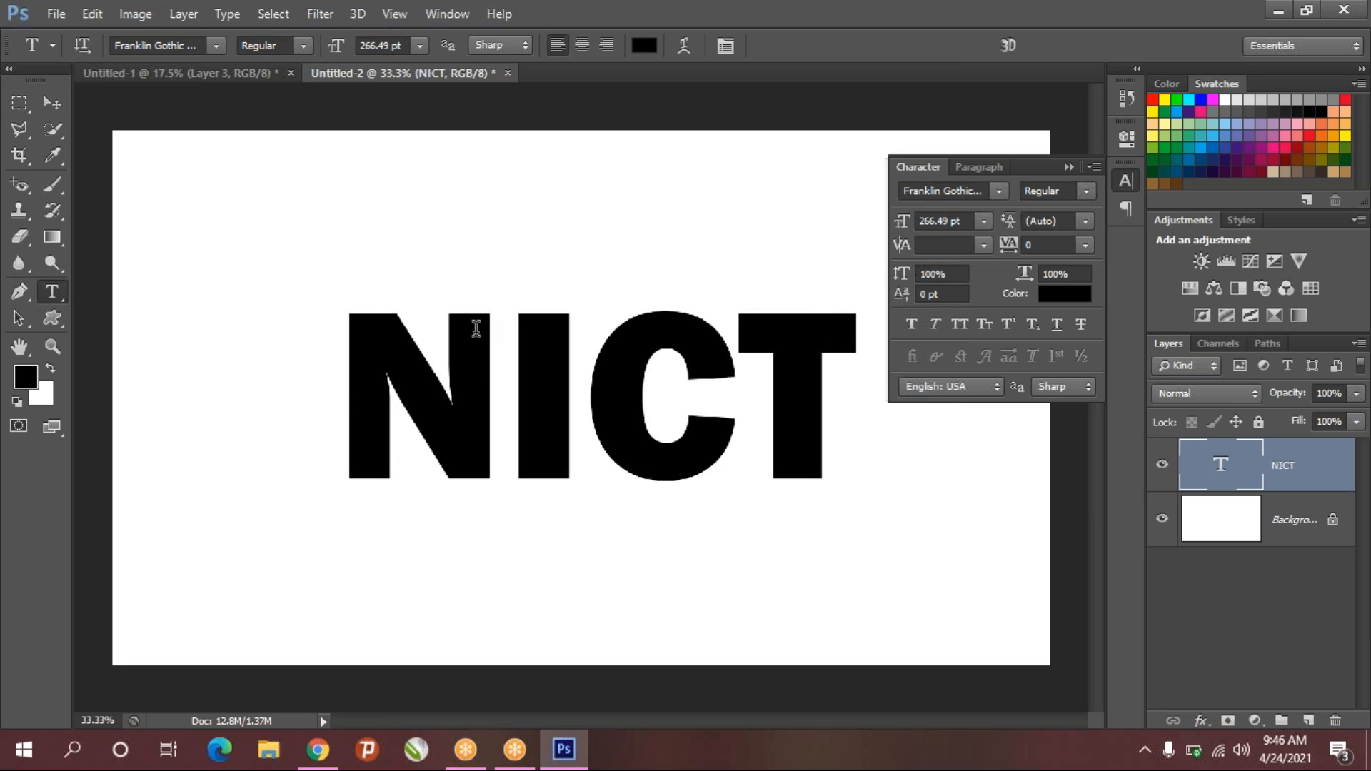
left_click(707, 393)
left_click_drag(708, 394, 367, 392)
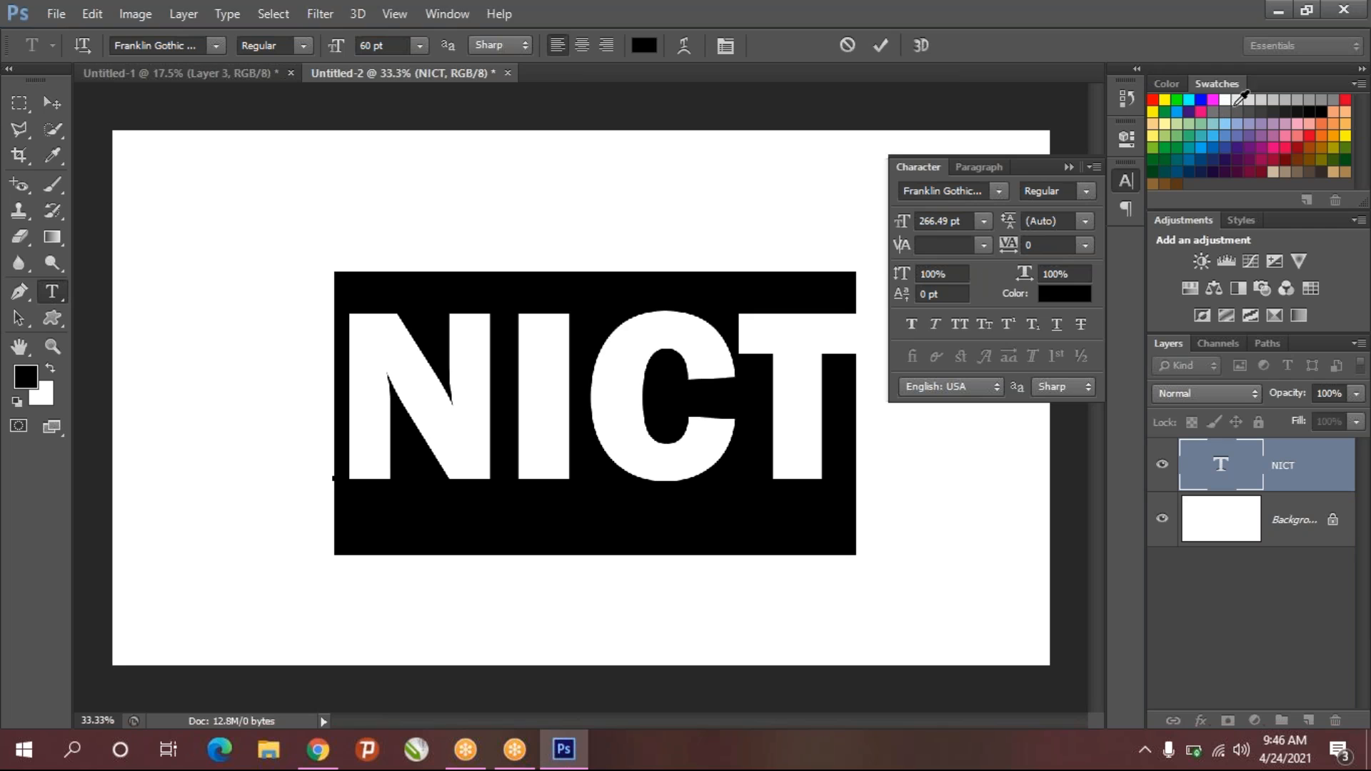
left_click(1322, 99)
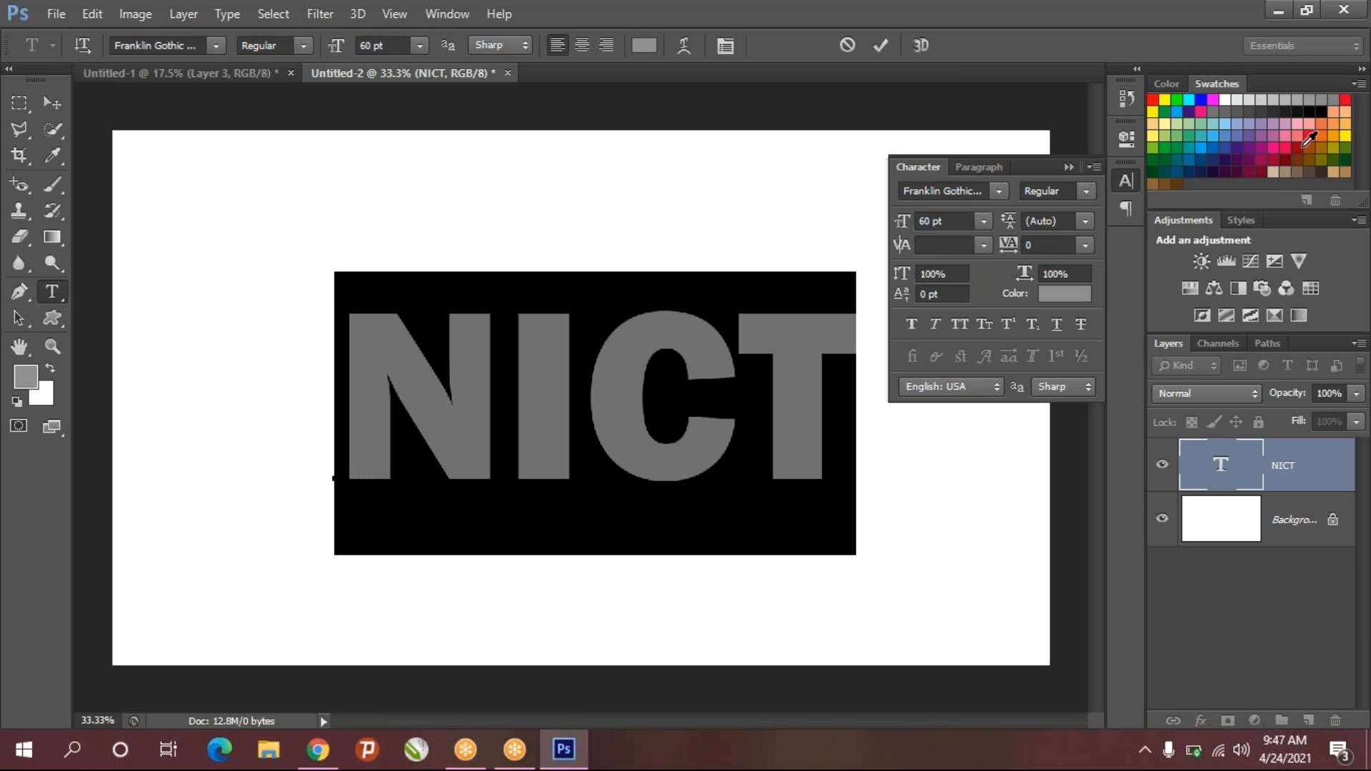
left_click(800, 388)
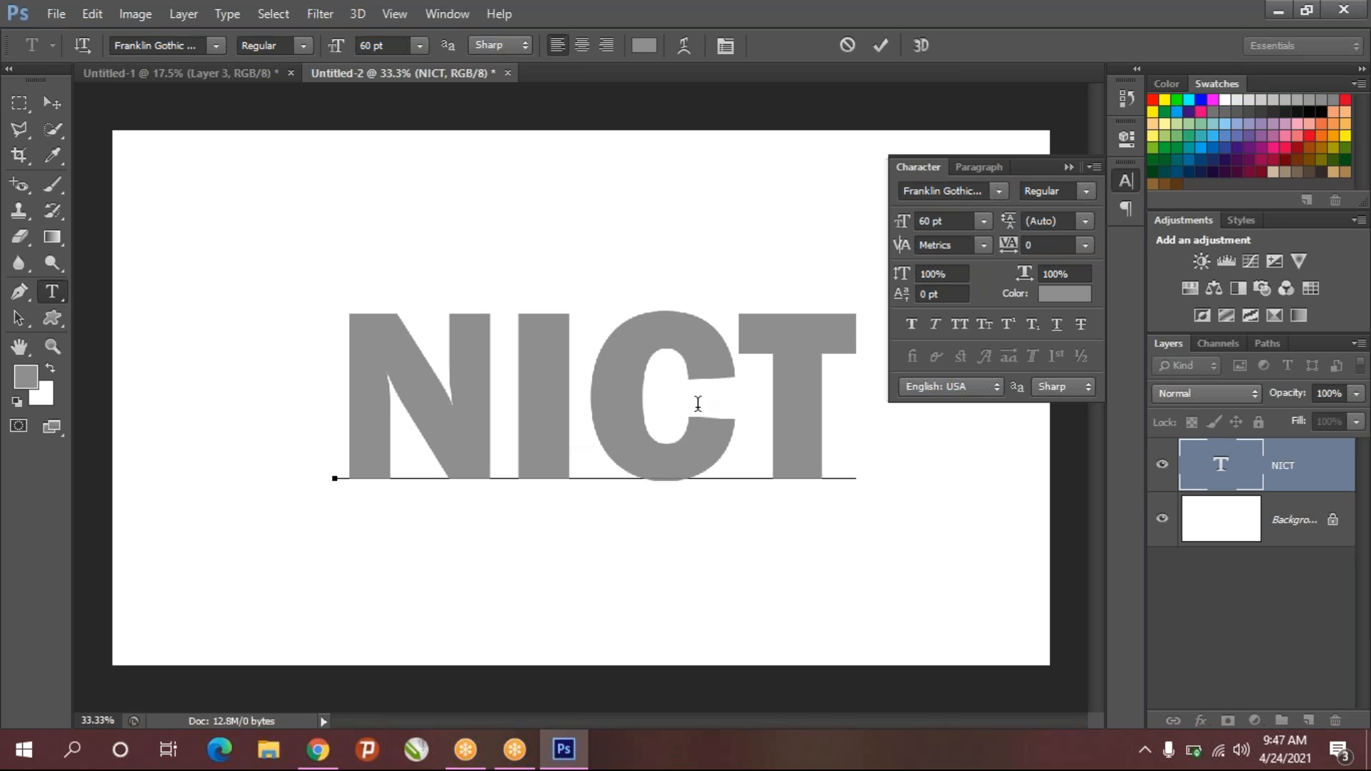
left_click(51, 103)
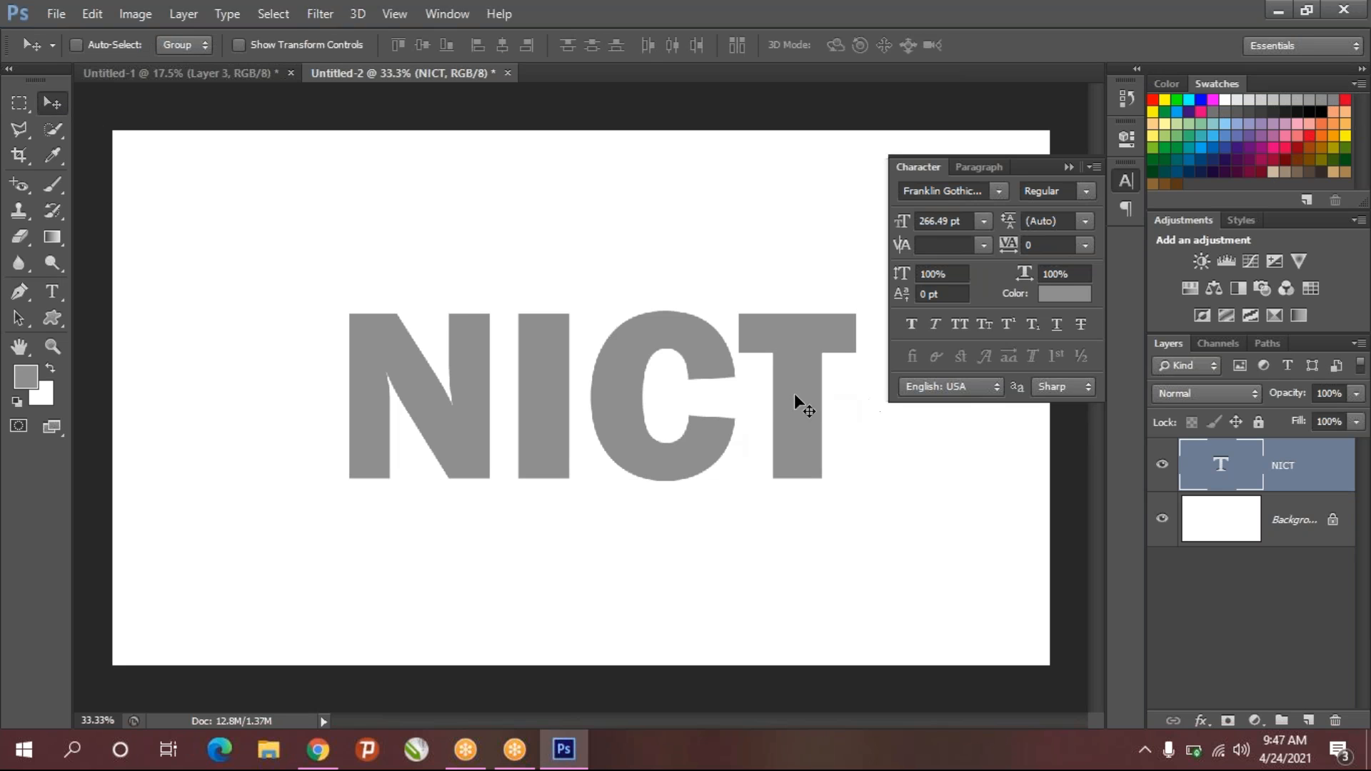
- Add a Drop Shadow to the NICT layer with distance 36 px, spread 28% and size 49 px
right_click(1316, 468)
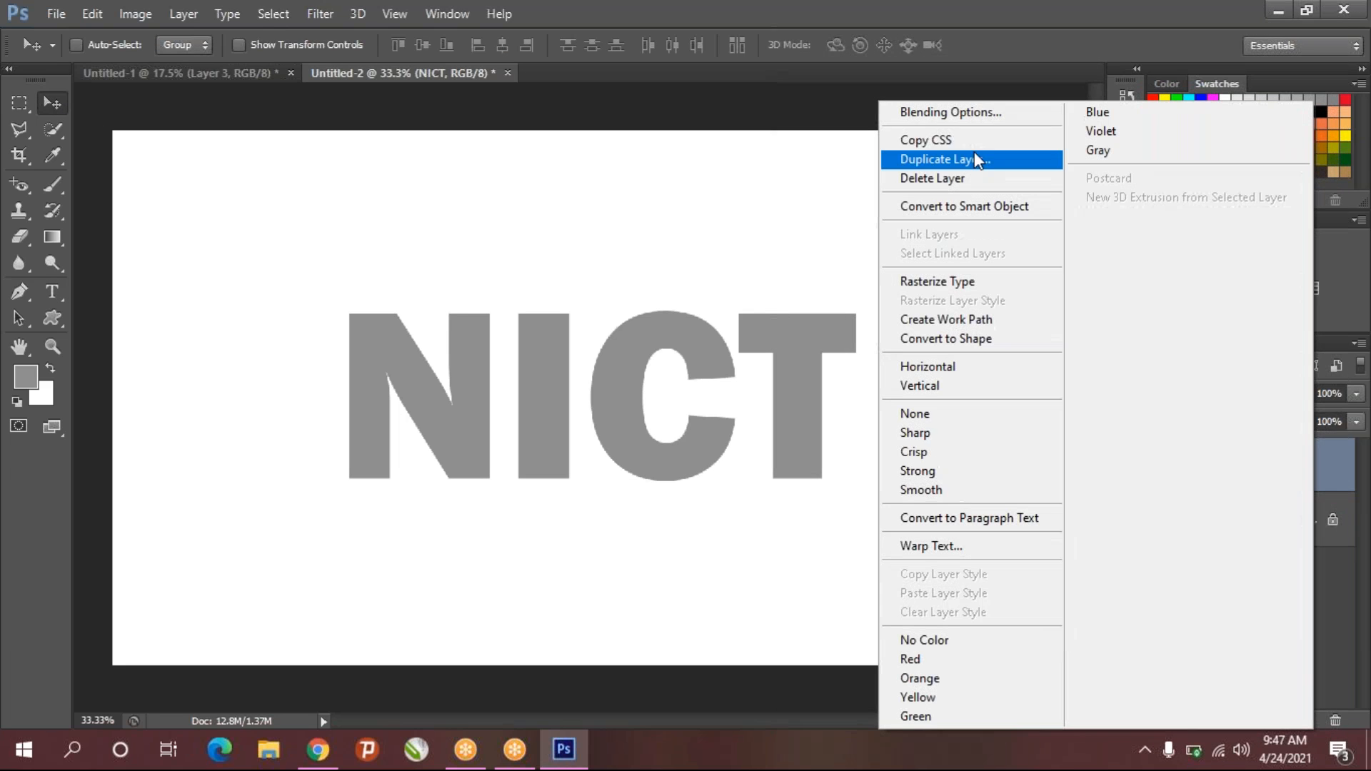
left_click(969, 116)
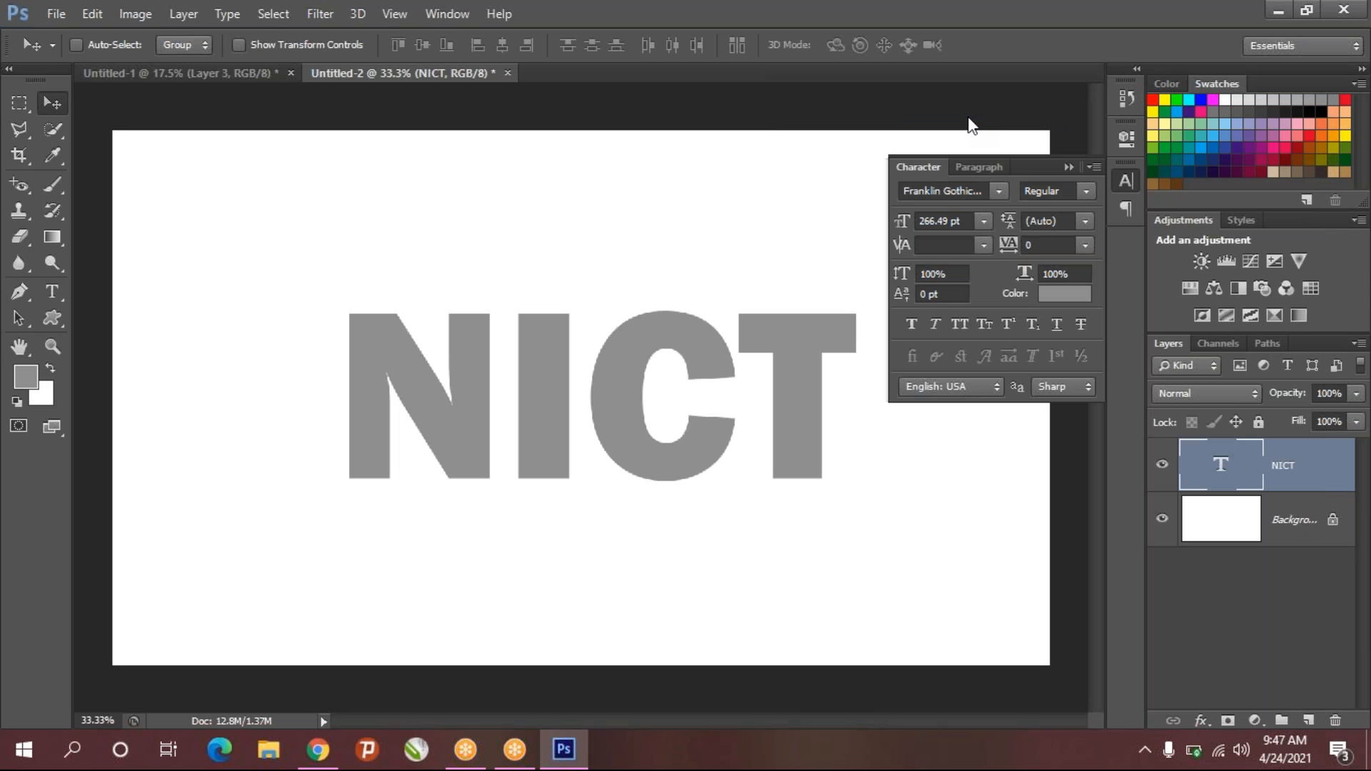
key("h")
left_click(782, 406)
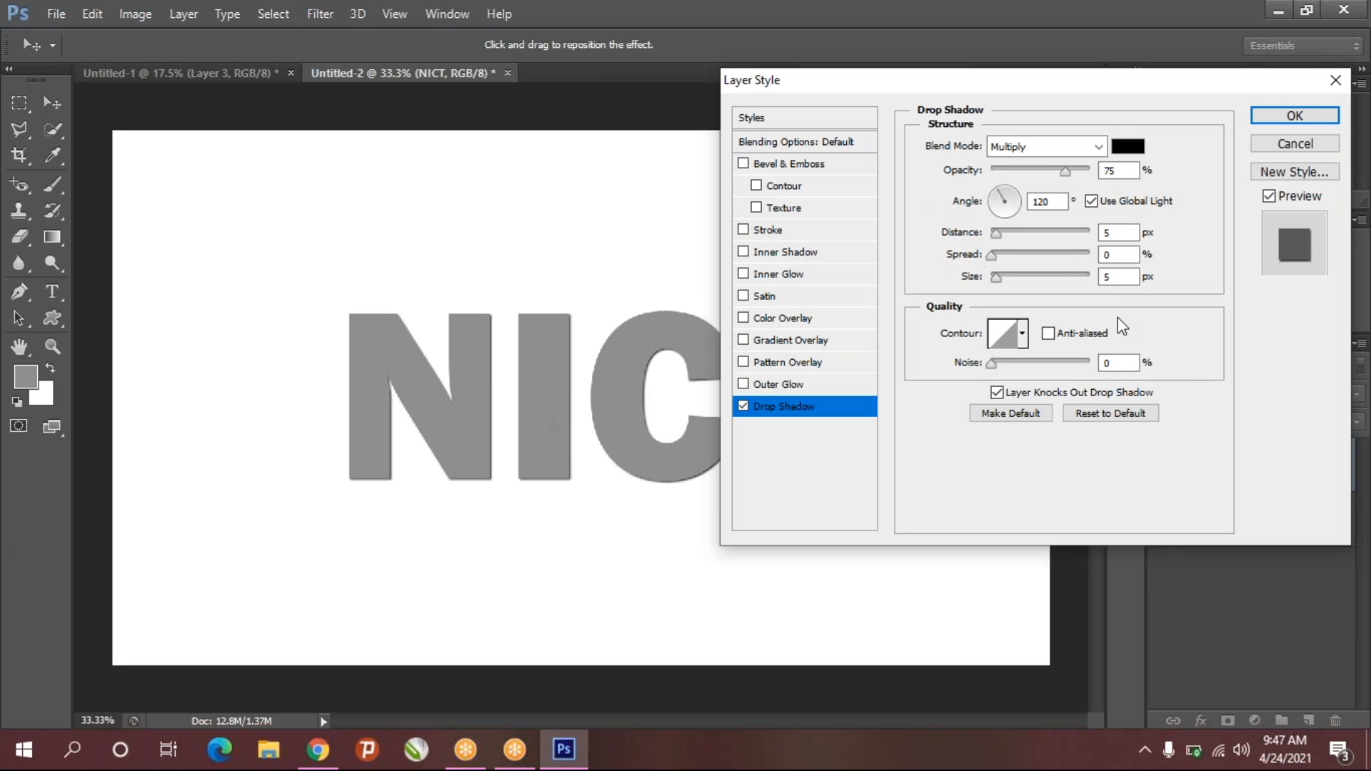
left_click_drag(996, 281, 1026, 221)
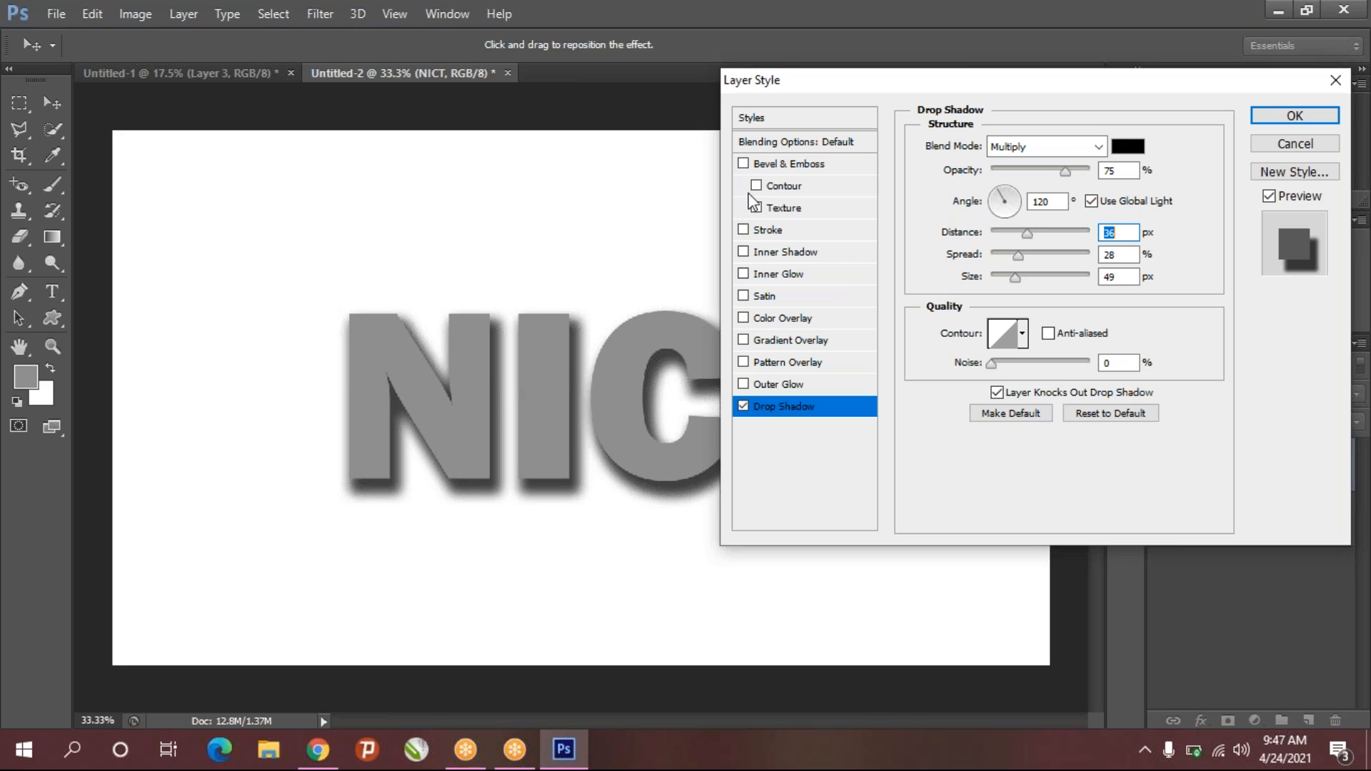
- Add a Bevel & Emboss effect to the text with a size of 32 px, dismissing the low battery notice
left_click(765, 165)
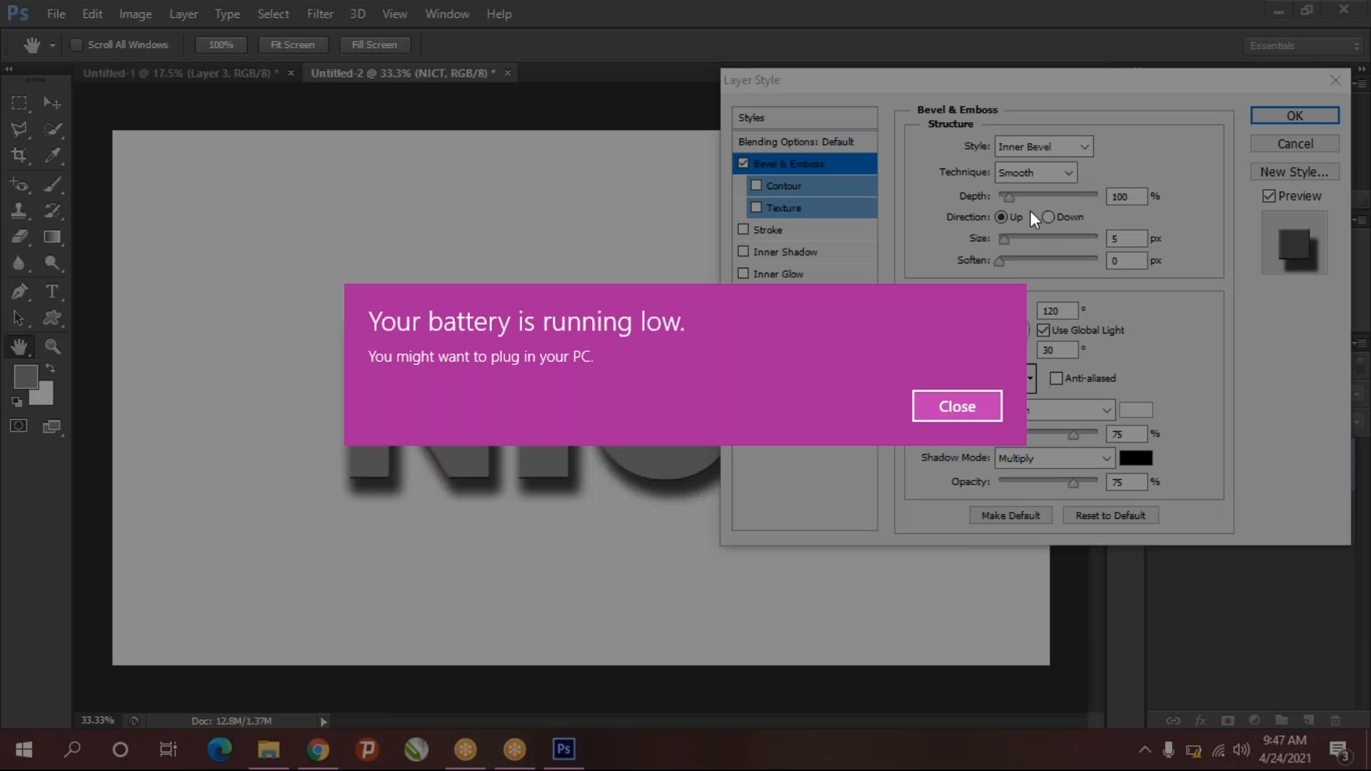
left_click(963, 410)
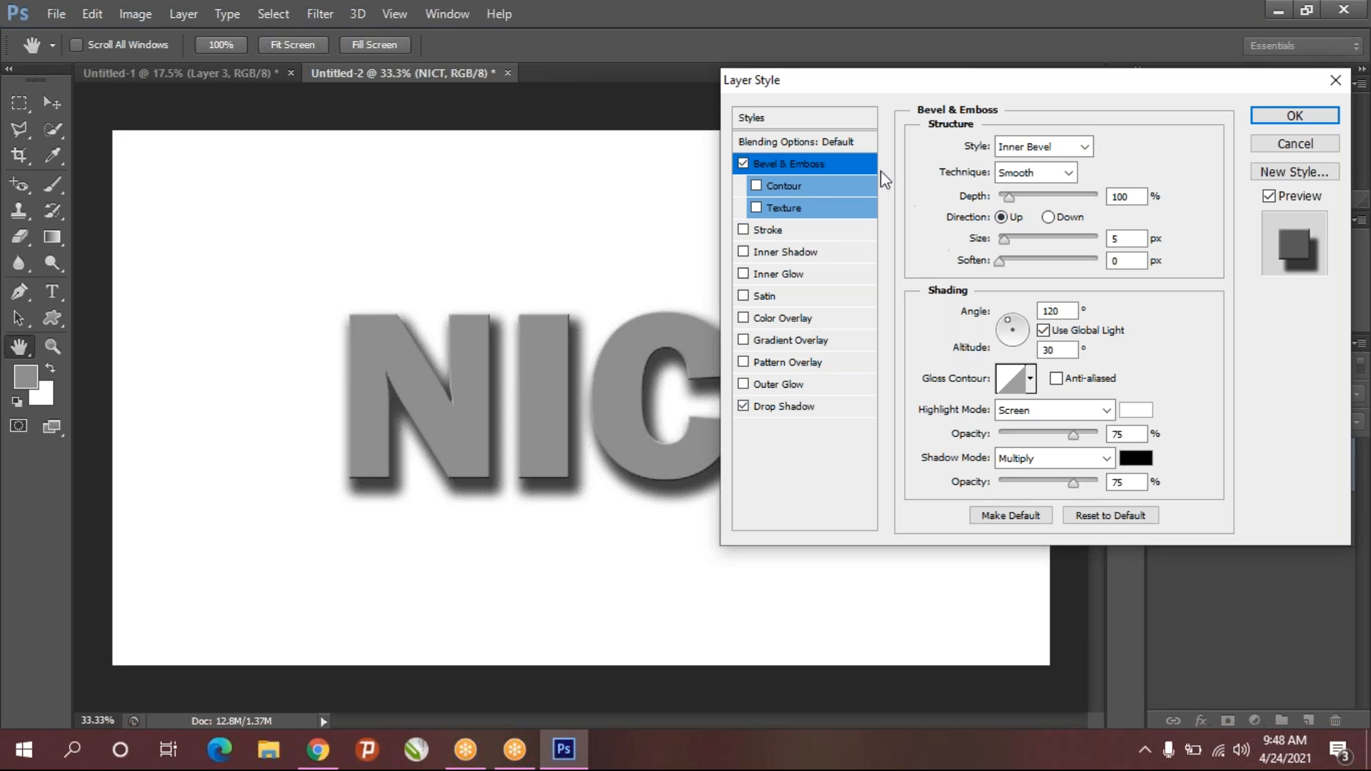
left_click(829, 168)
left_click(996, 407)
left_click(1017, 238)
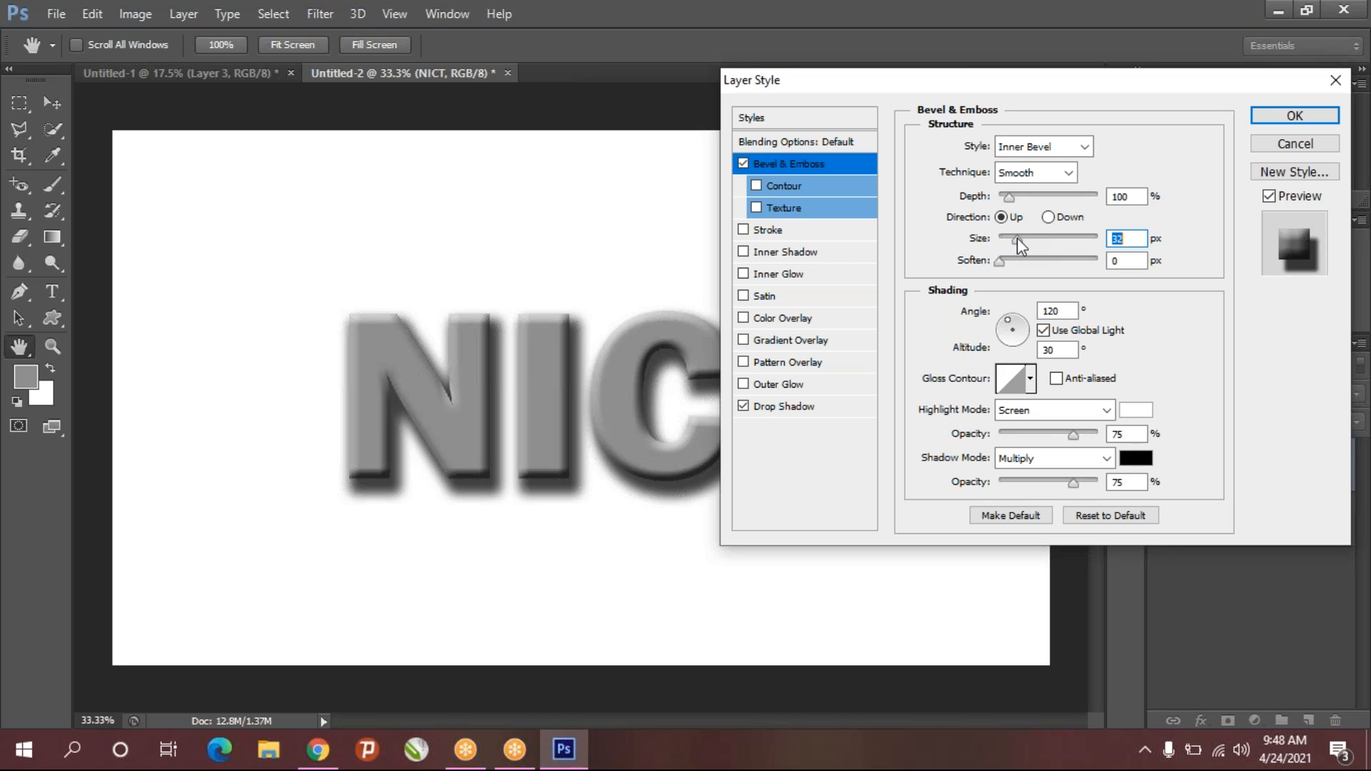
left_click_drag(1016, 238, 1026, 238)
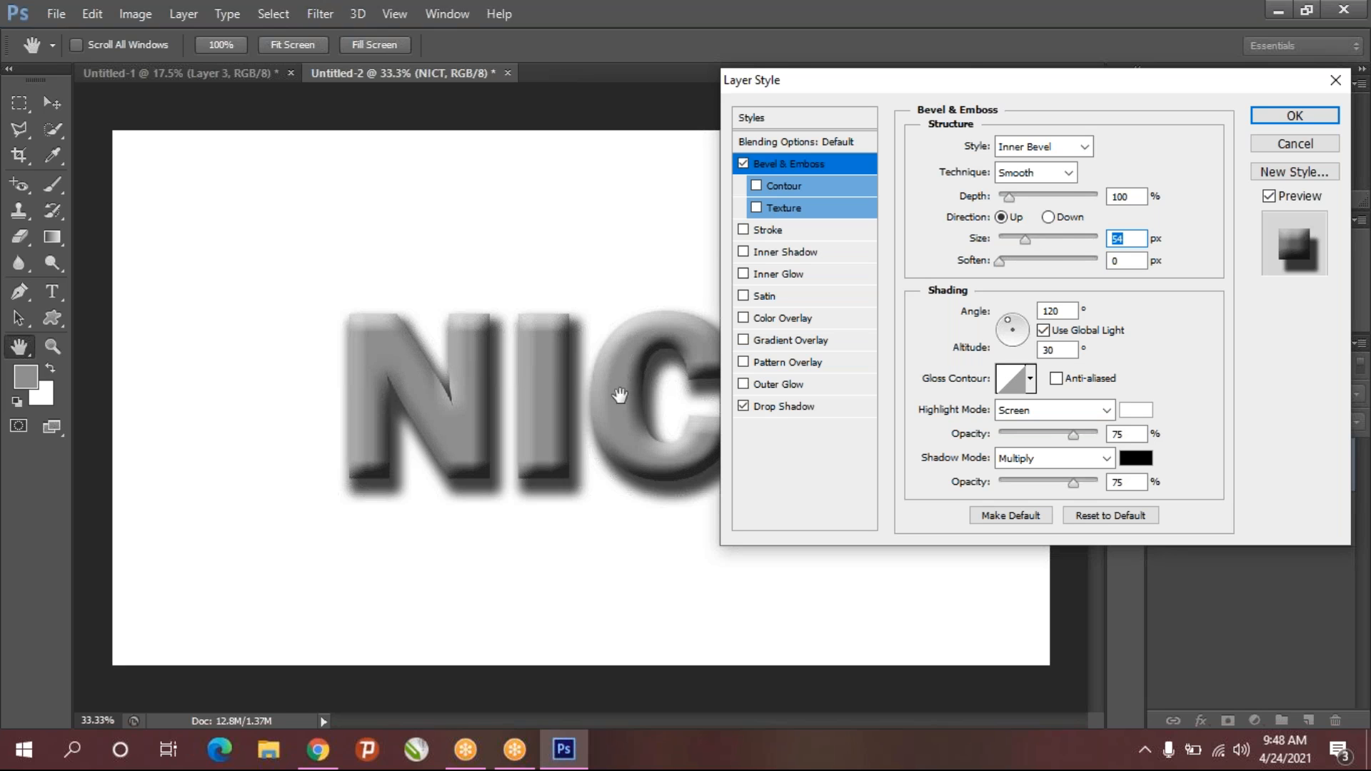
left_click(1017, 238)
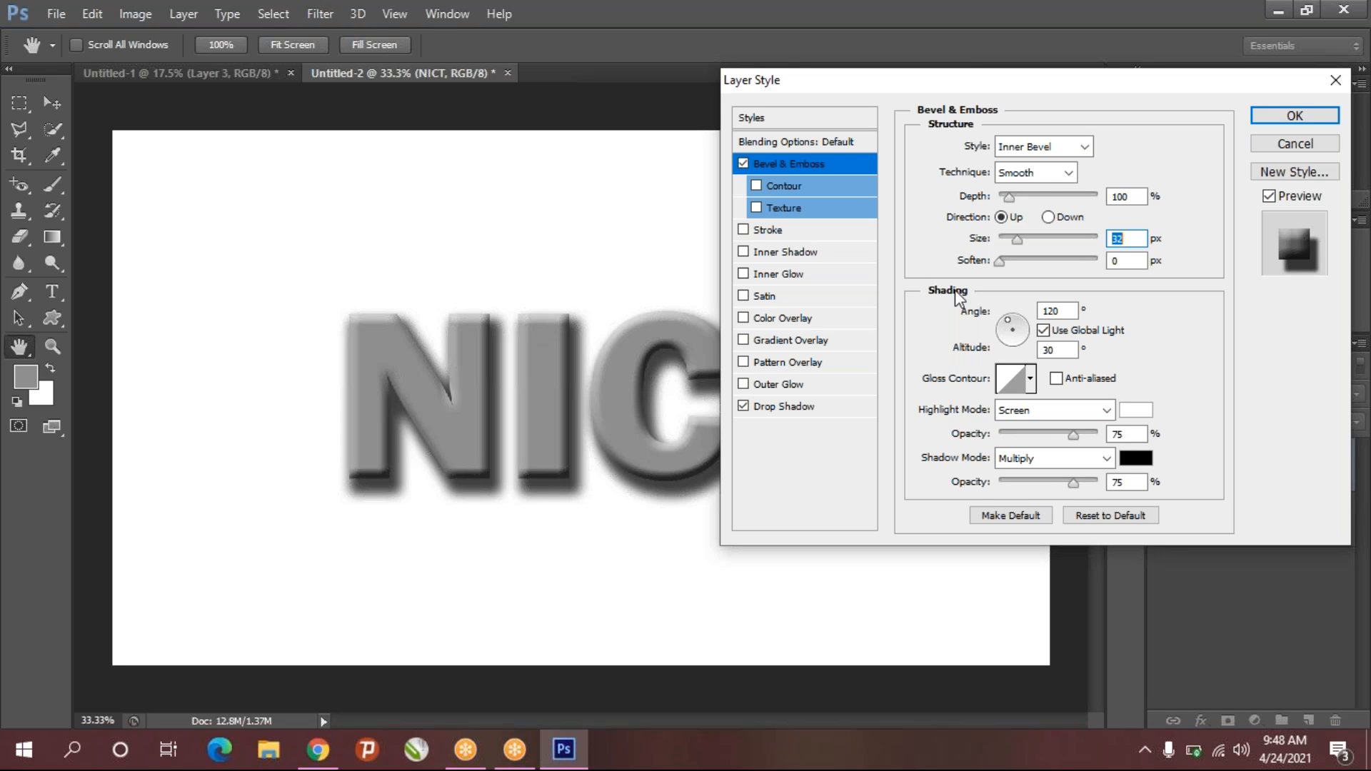
- Set the bevel technique to Chisel Hard and its depth to 246%
left_click(1017, 176)
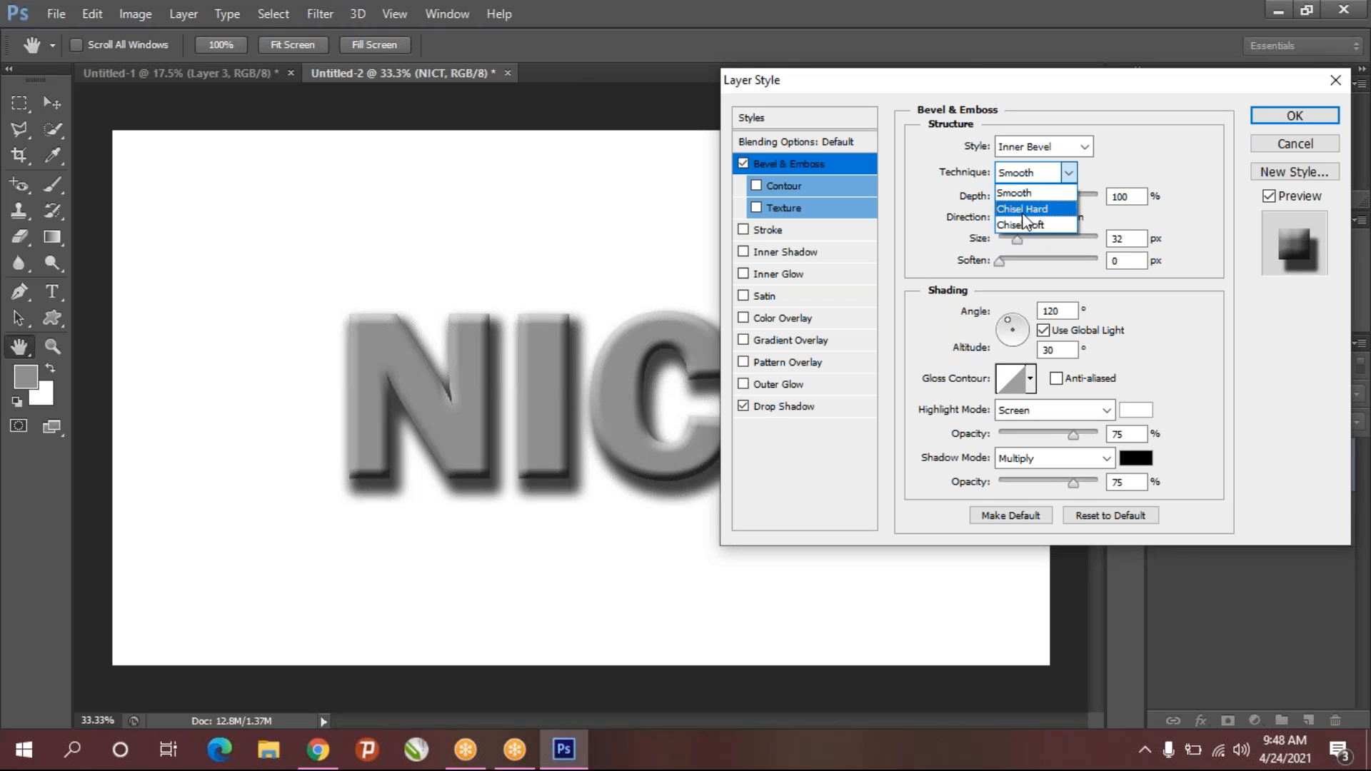
left_click(1023, 210)
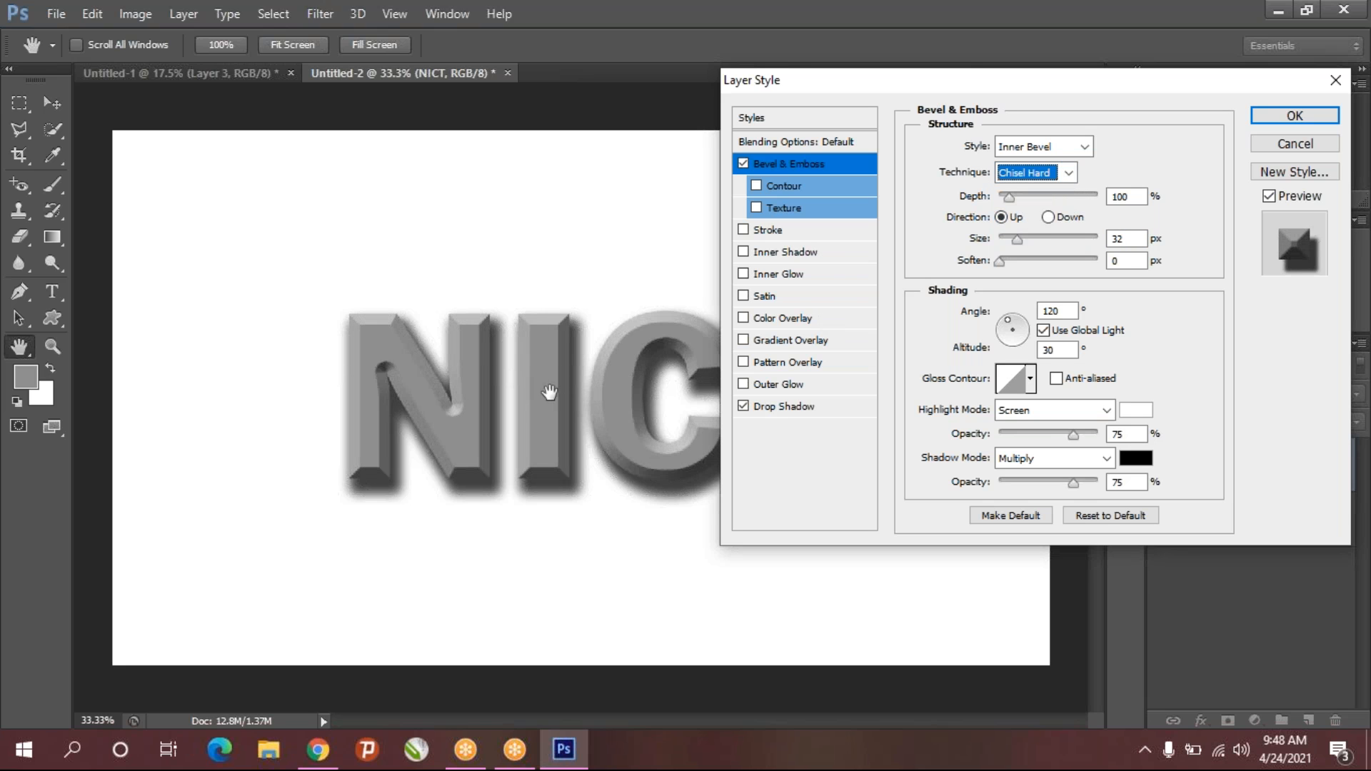
left_click(1026, 197)
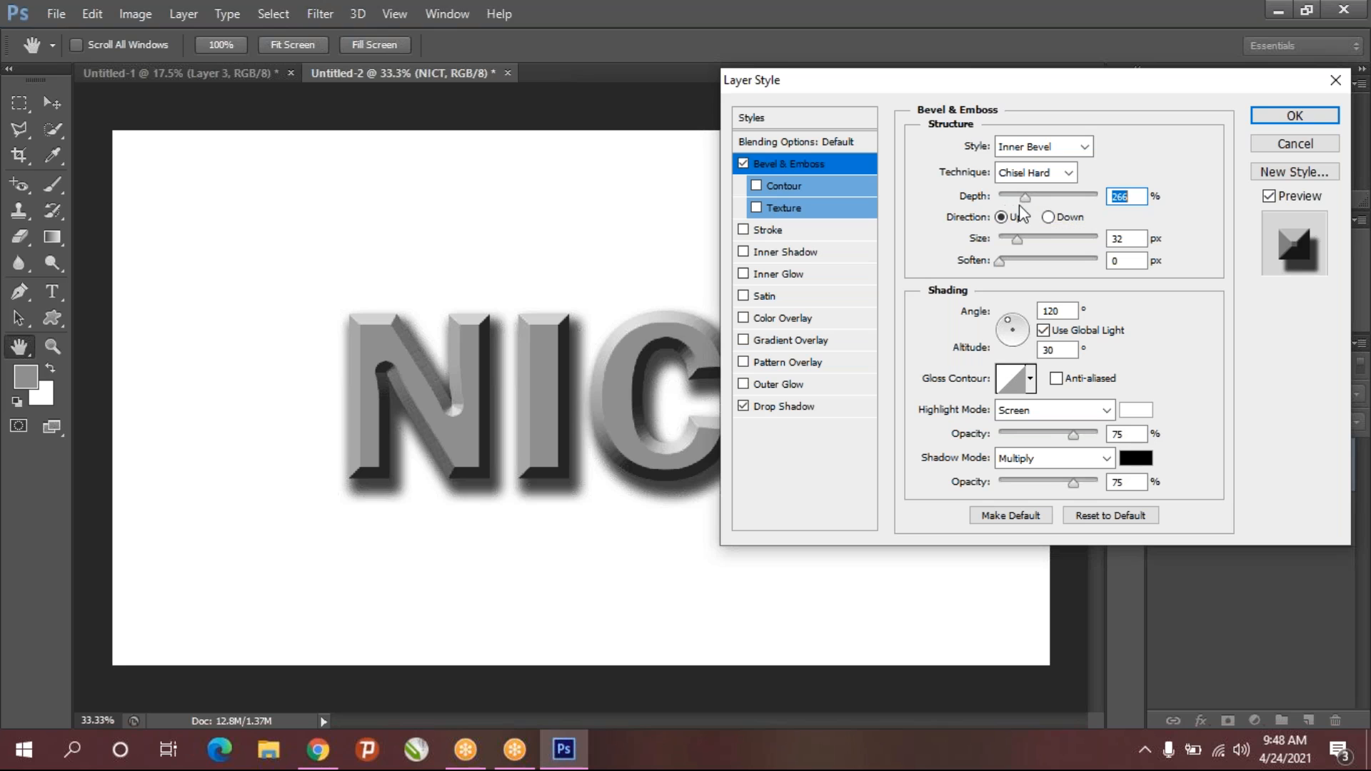
left_click(1017, 198)
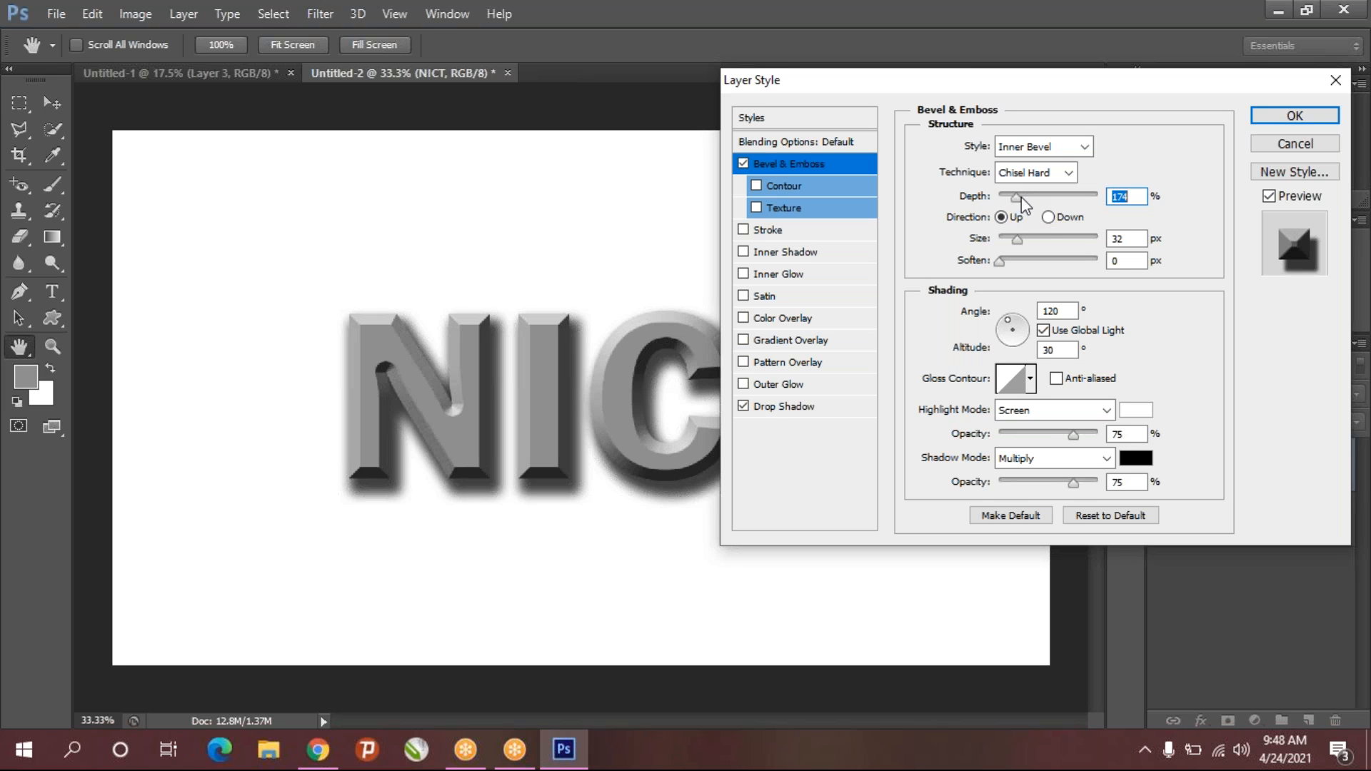
left_click(1022, 199)
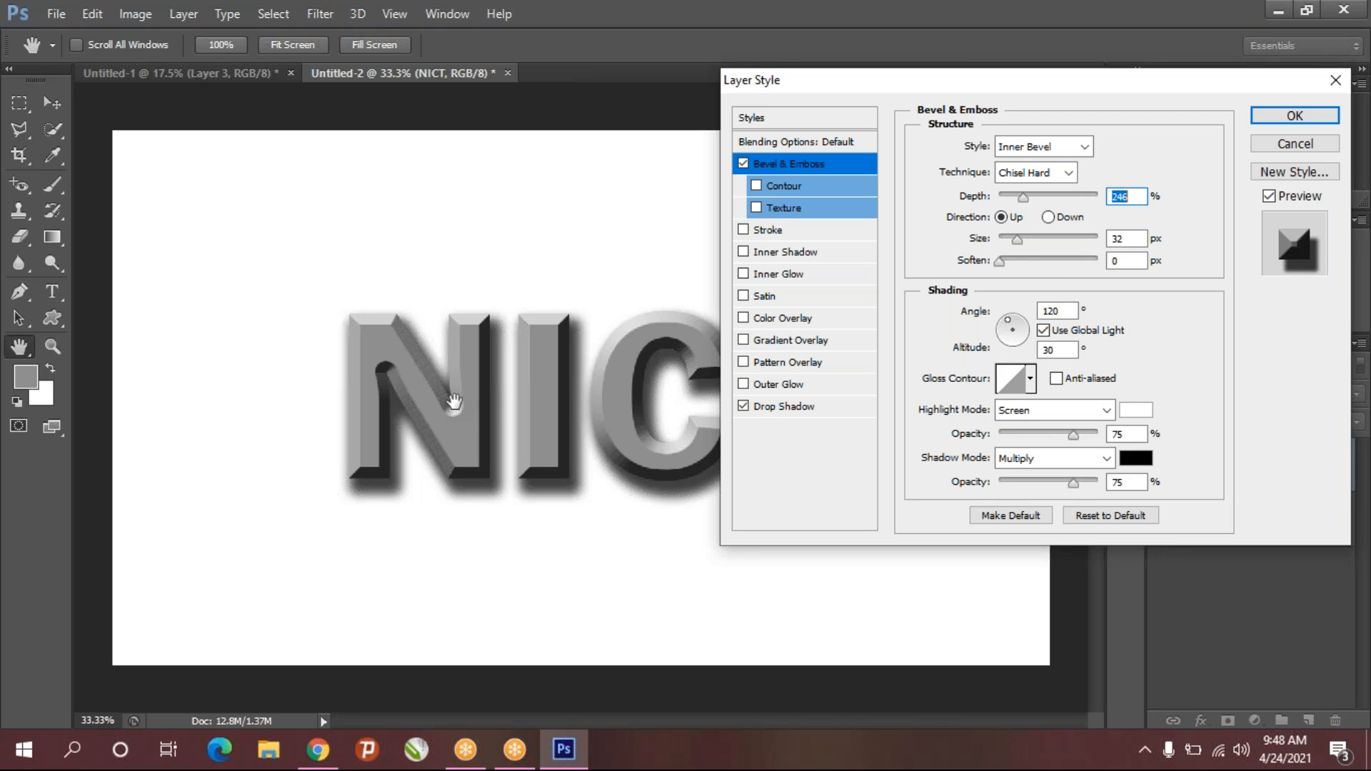
- Try the Contour option on the text's bevel and turn it off again
left_click(770, 183)
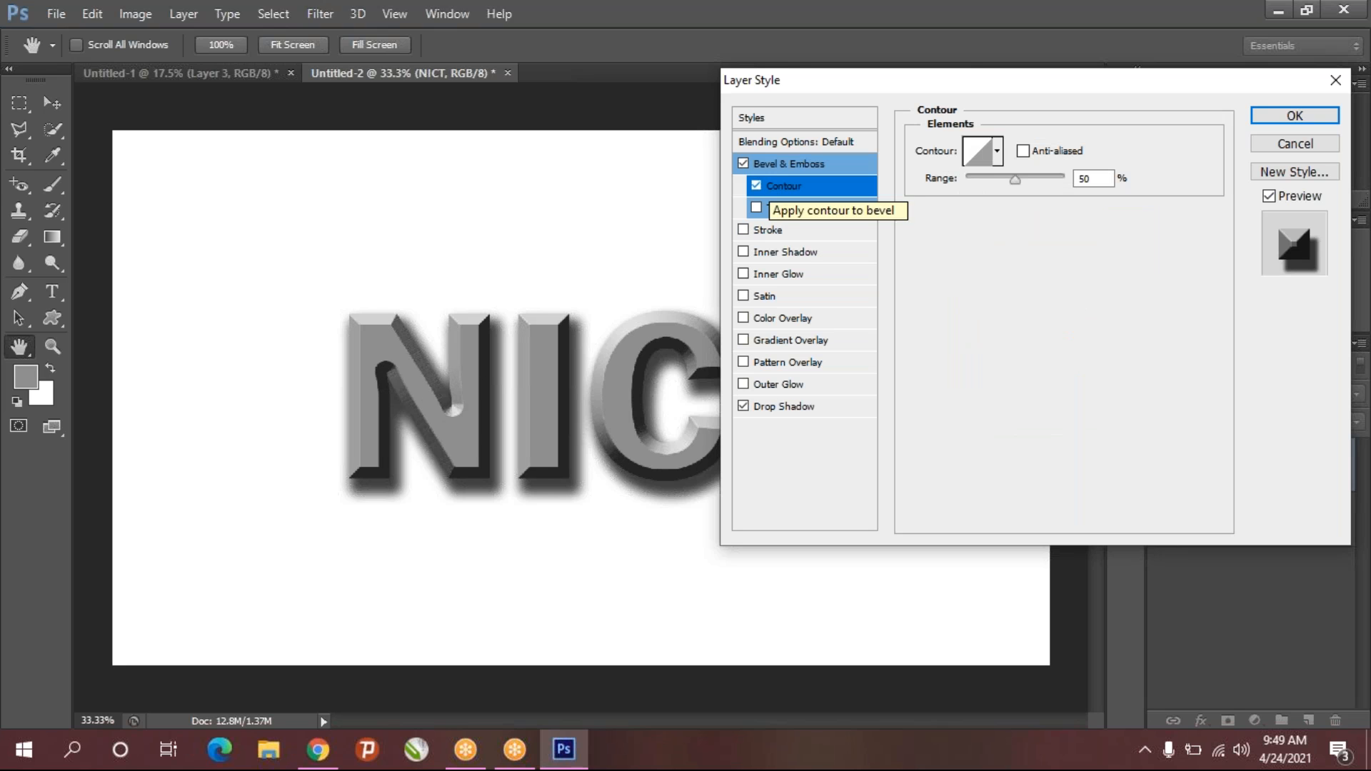
left_click(769, 186)
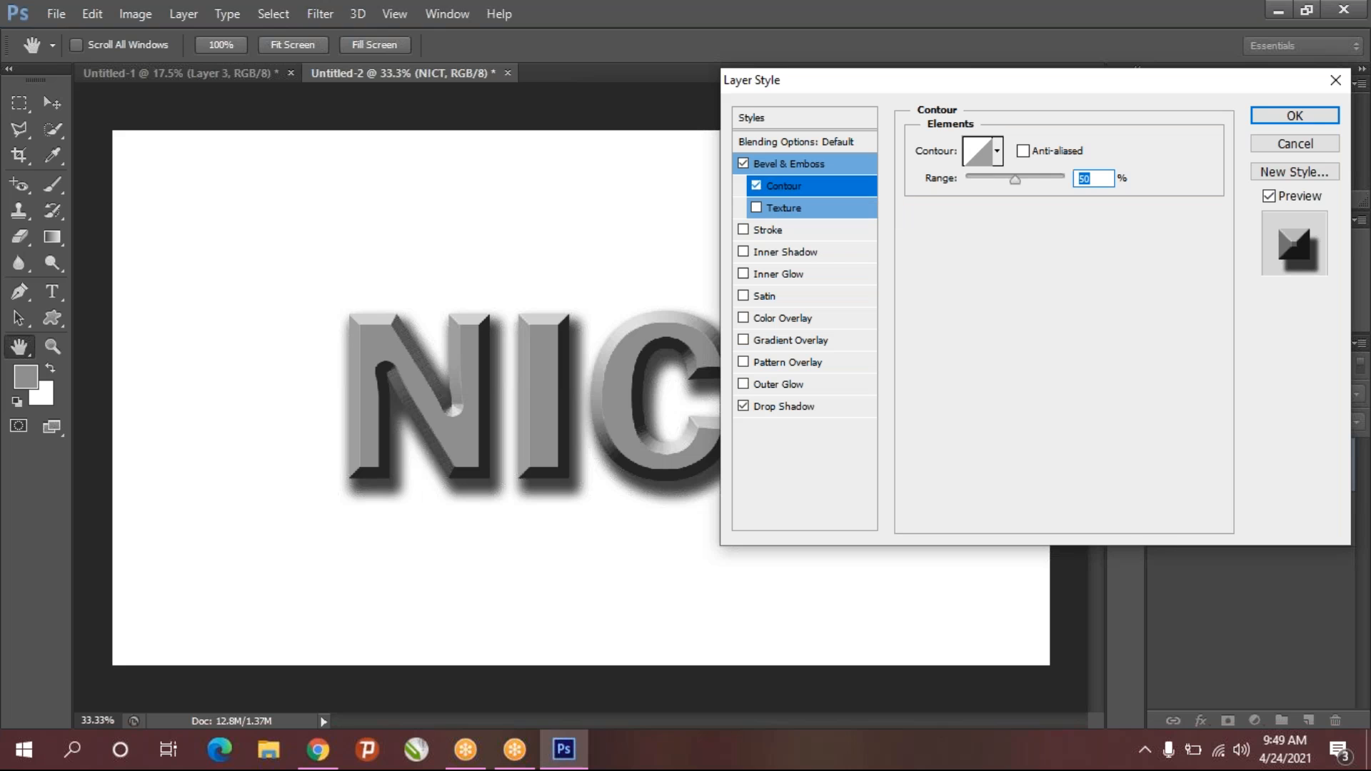
left_click(755, 187)
- Add the Texture option to the text's bevel with a scale of 99% and a depth of +30%
left_click(781, 208)
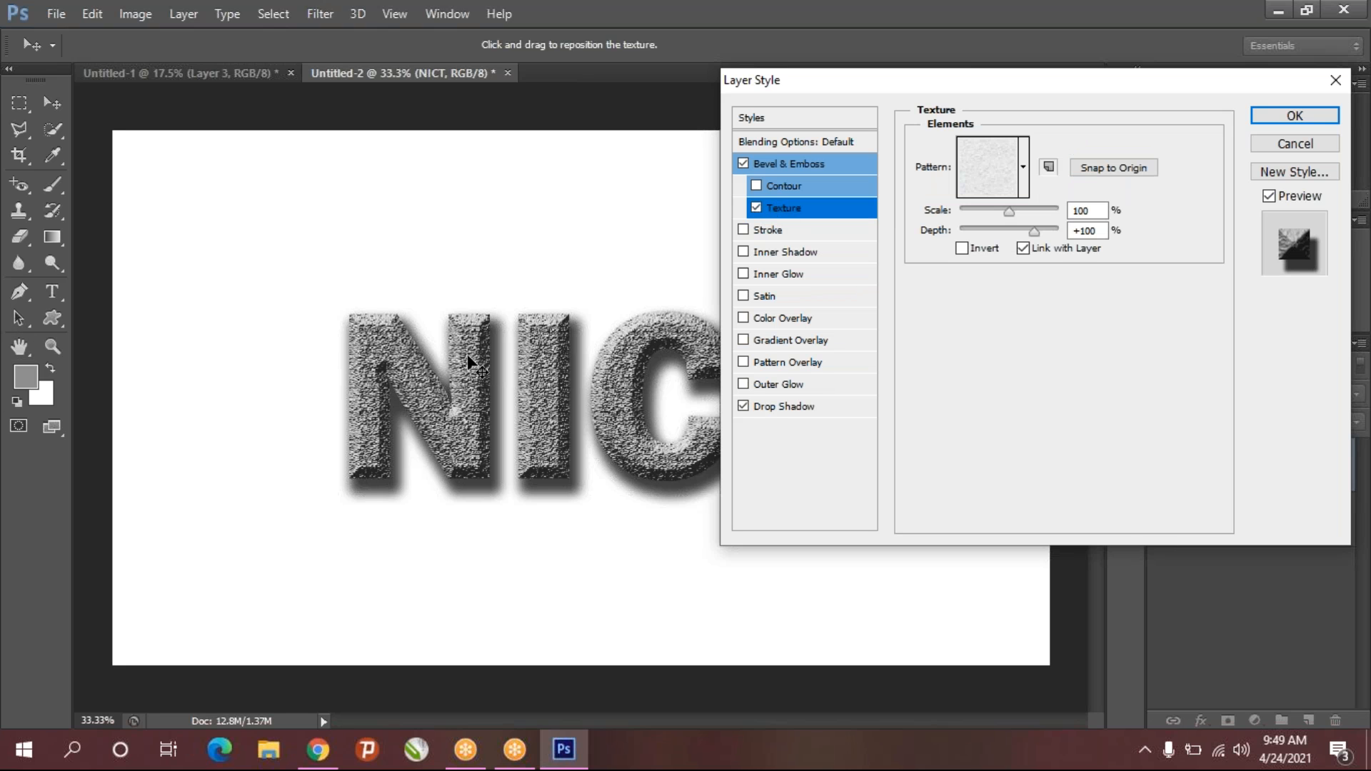
left_click(804, 209)
left_click_drag(1033, 230, 1009, 218)
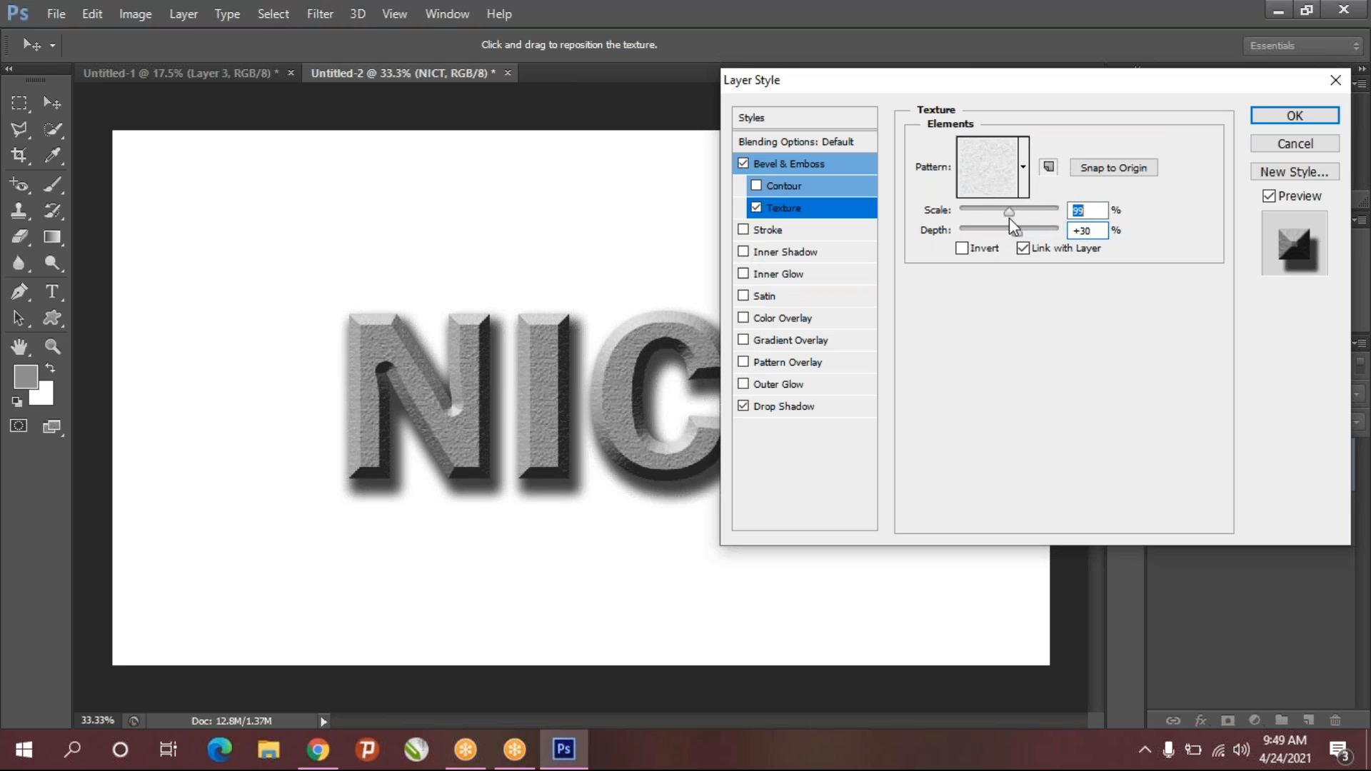
- Try other patterns for the bevel texture and pick the fine gray one beside Gray Granite
left_click(1022, 190)
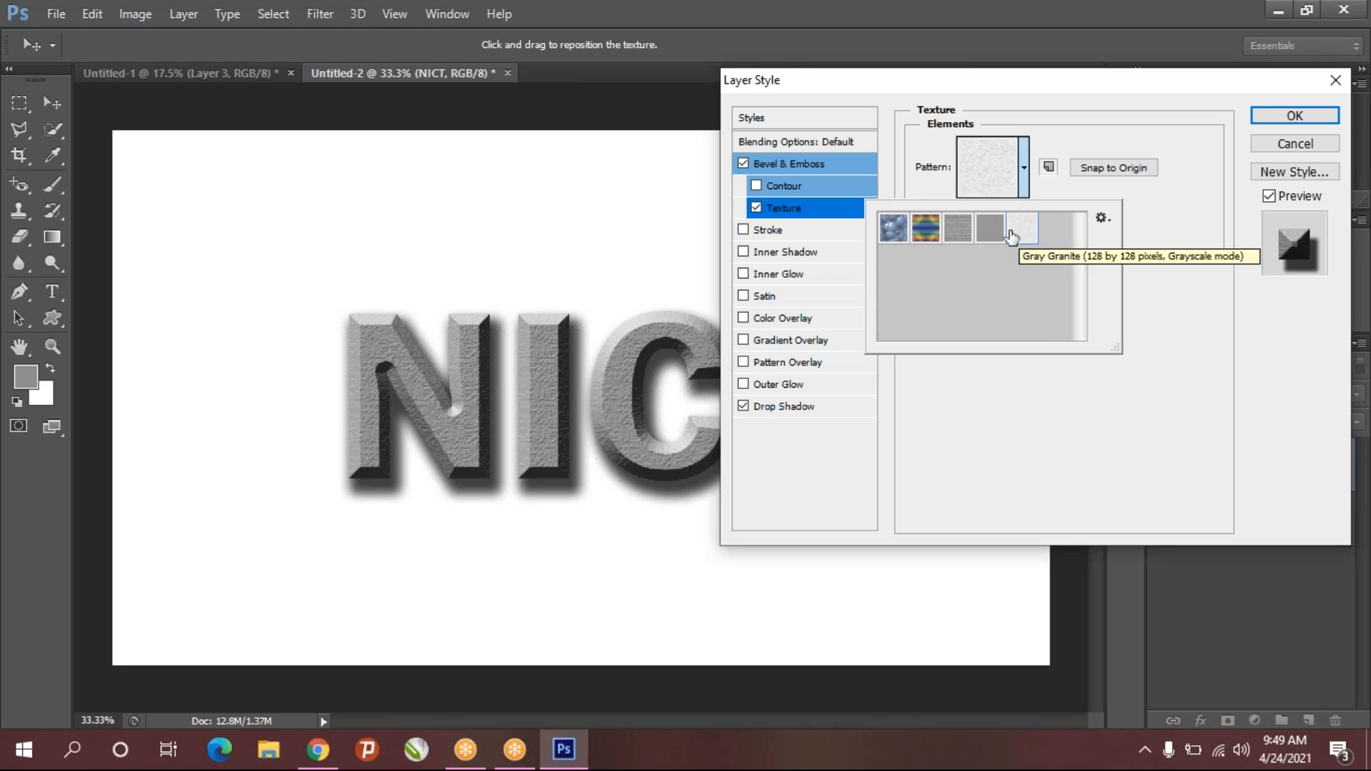
left_click(988, 230)
left_click(968, 239)
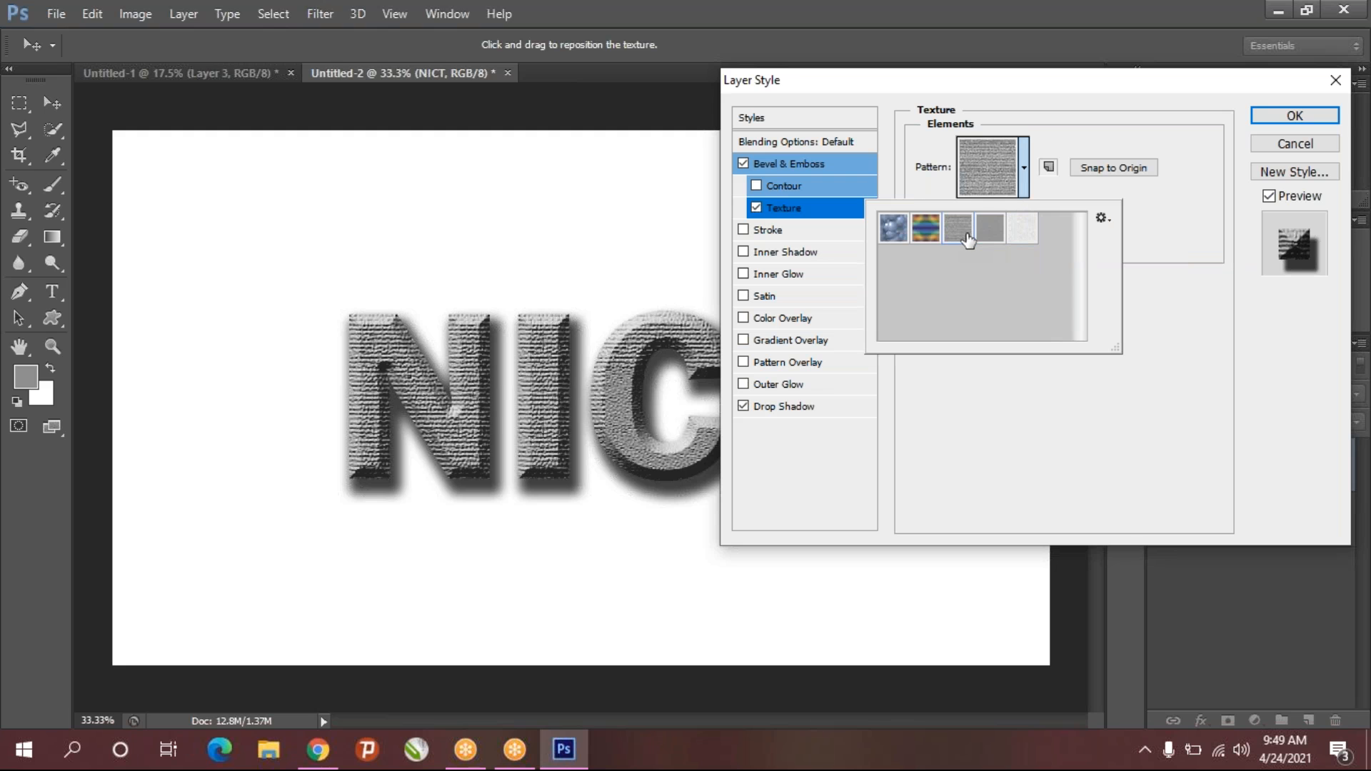
left_click(980, 240)
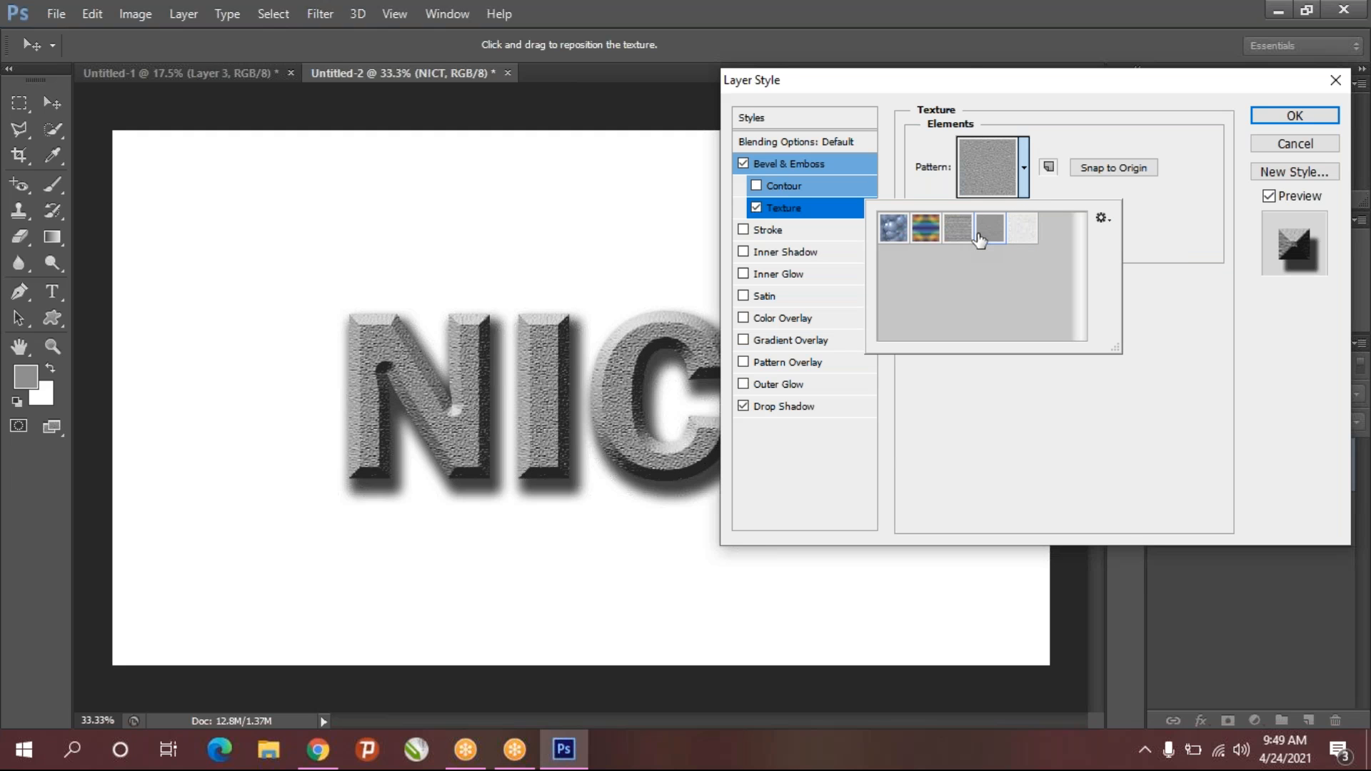
left_click(1026, 175)
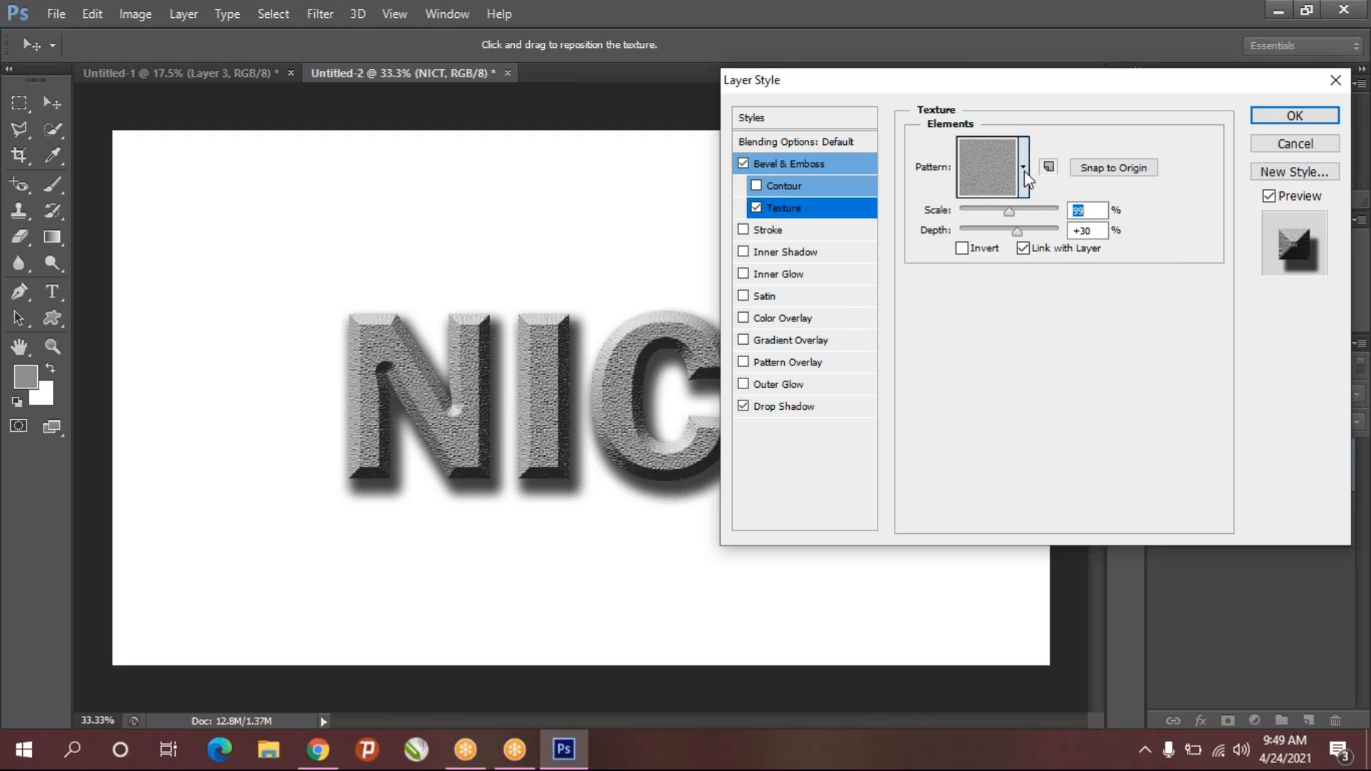
- Compare Gray Granite with the fine gray pattern, keep the latter, and set the texture's scale to 165% and depth to +26%
left_click(1025, 178)
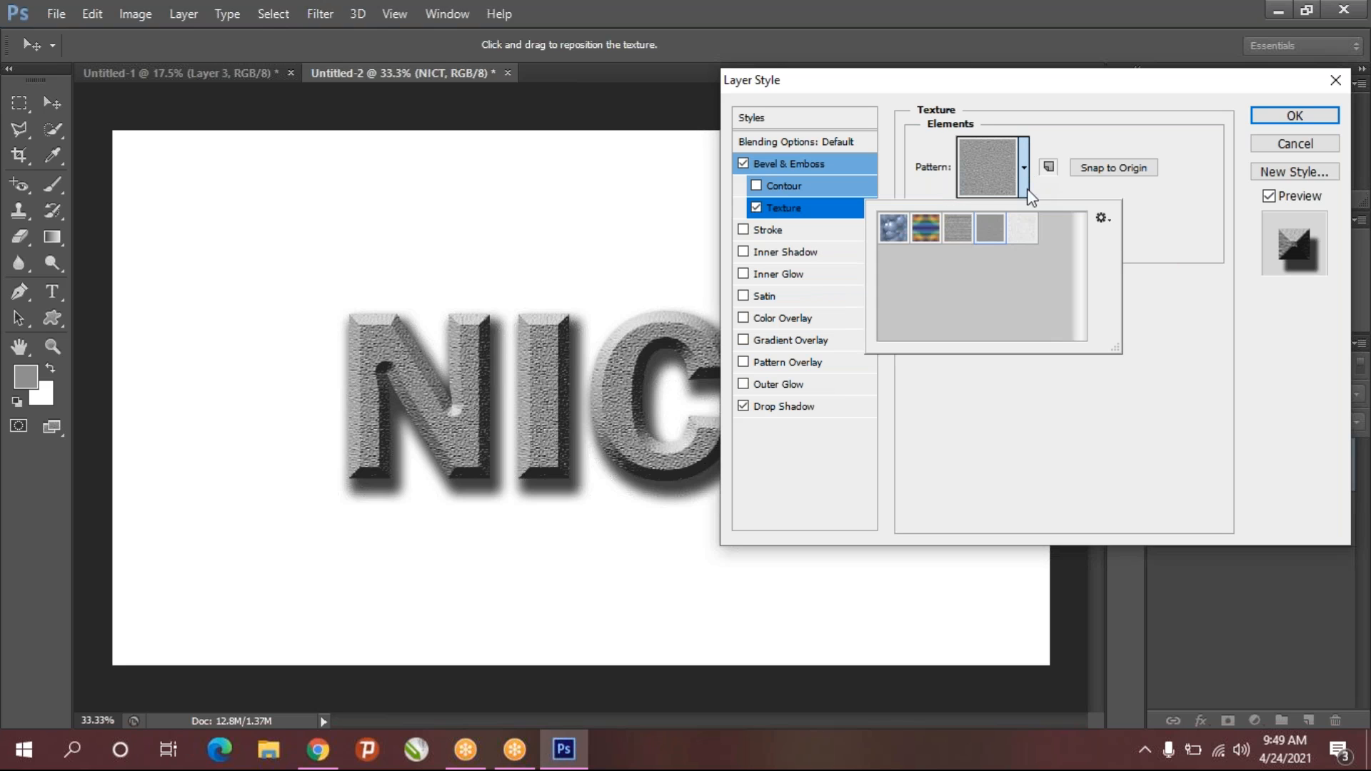
left_click(1019, 234)
left_click(990, 230)
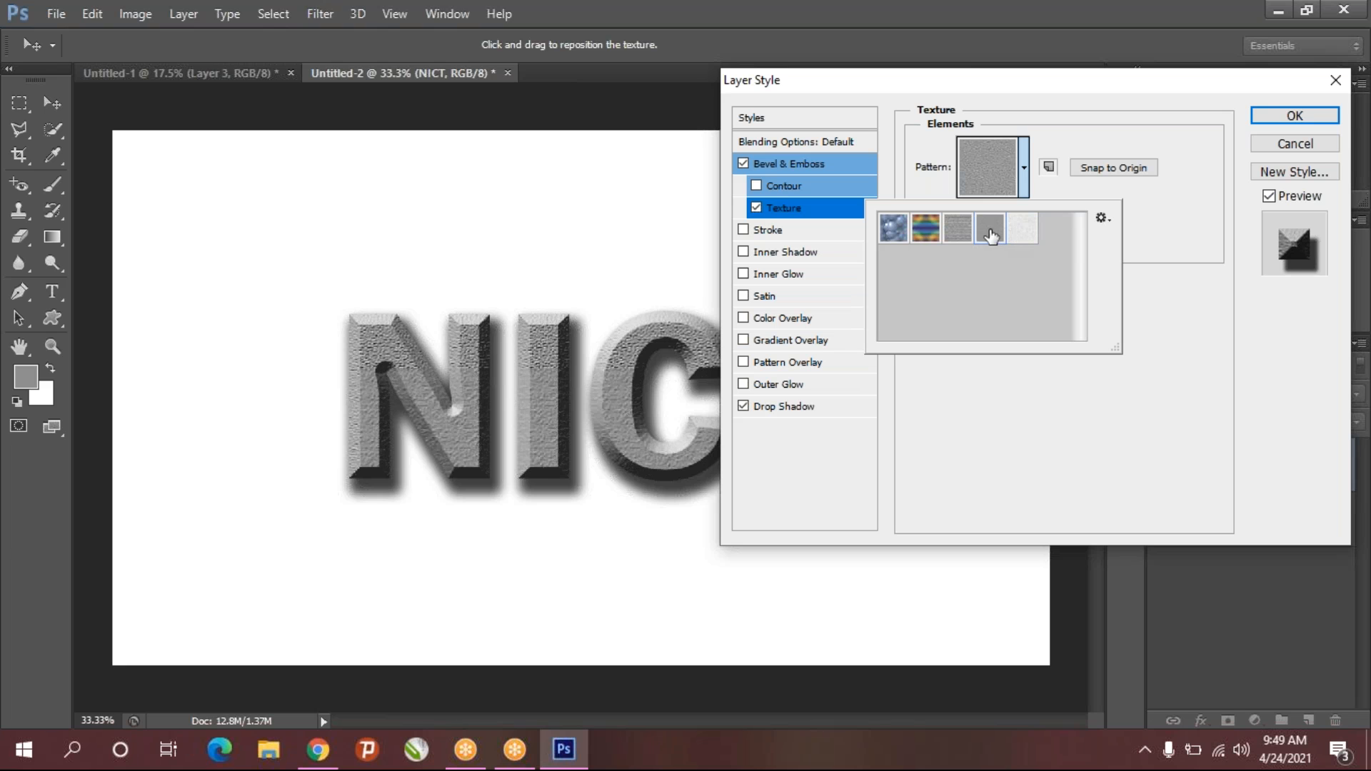
left_click(976, 236)
left_click(991, 237)
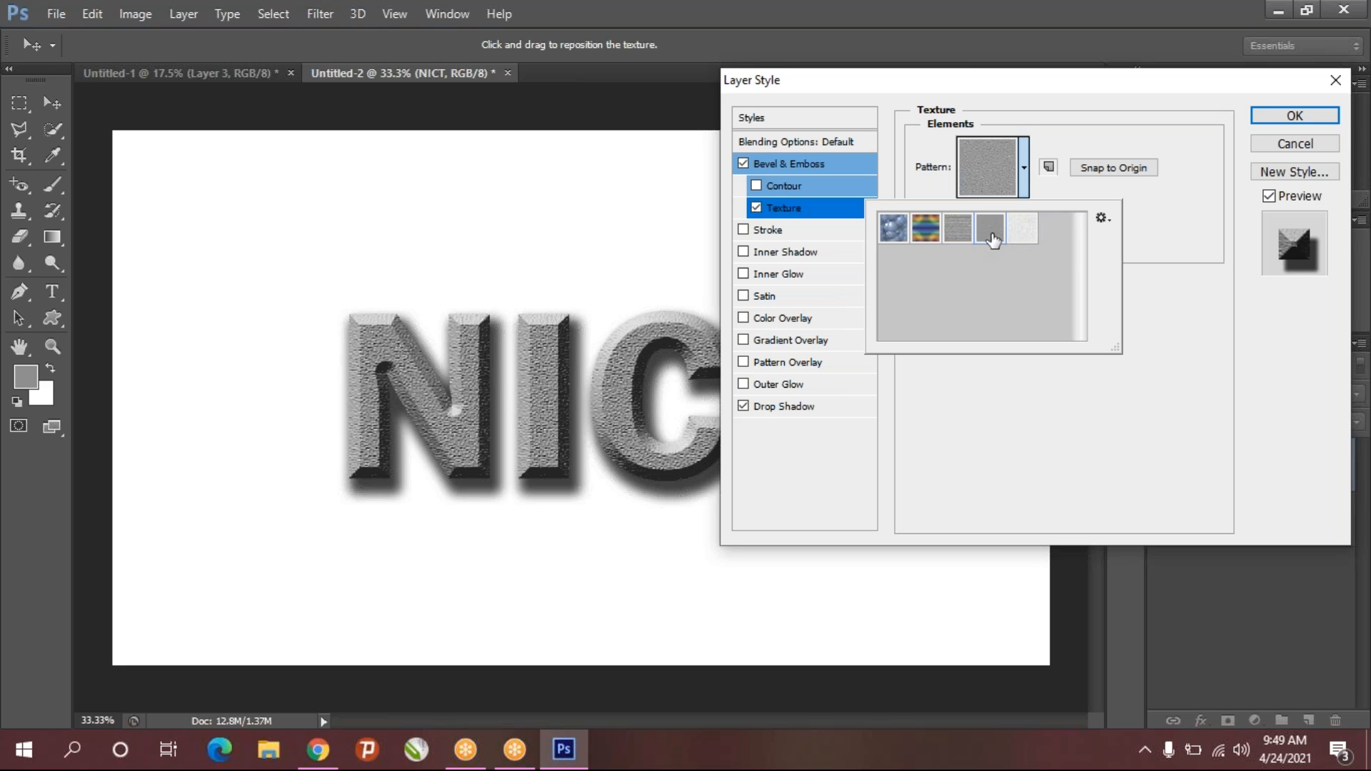
left_click(1015, 237)
left_click(990, 230)
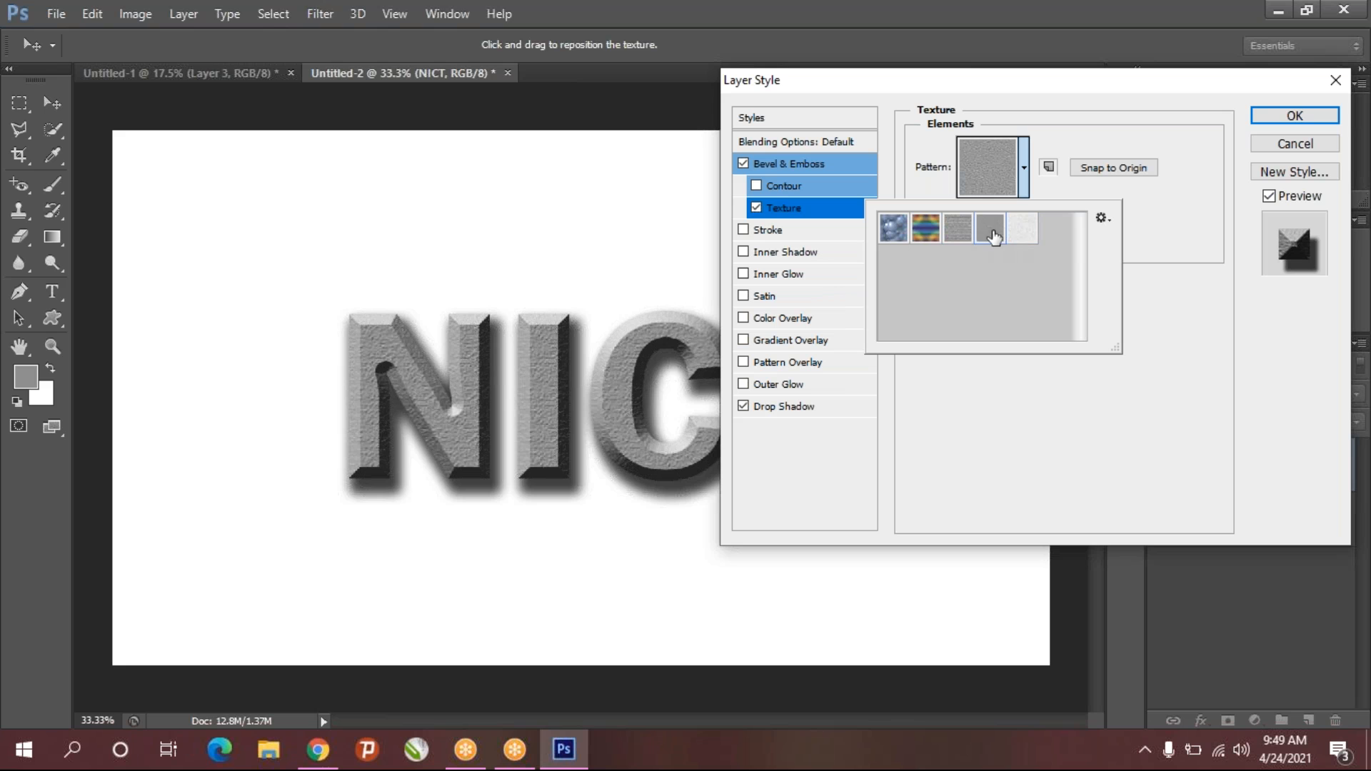
left_click(1164, 209)
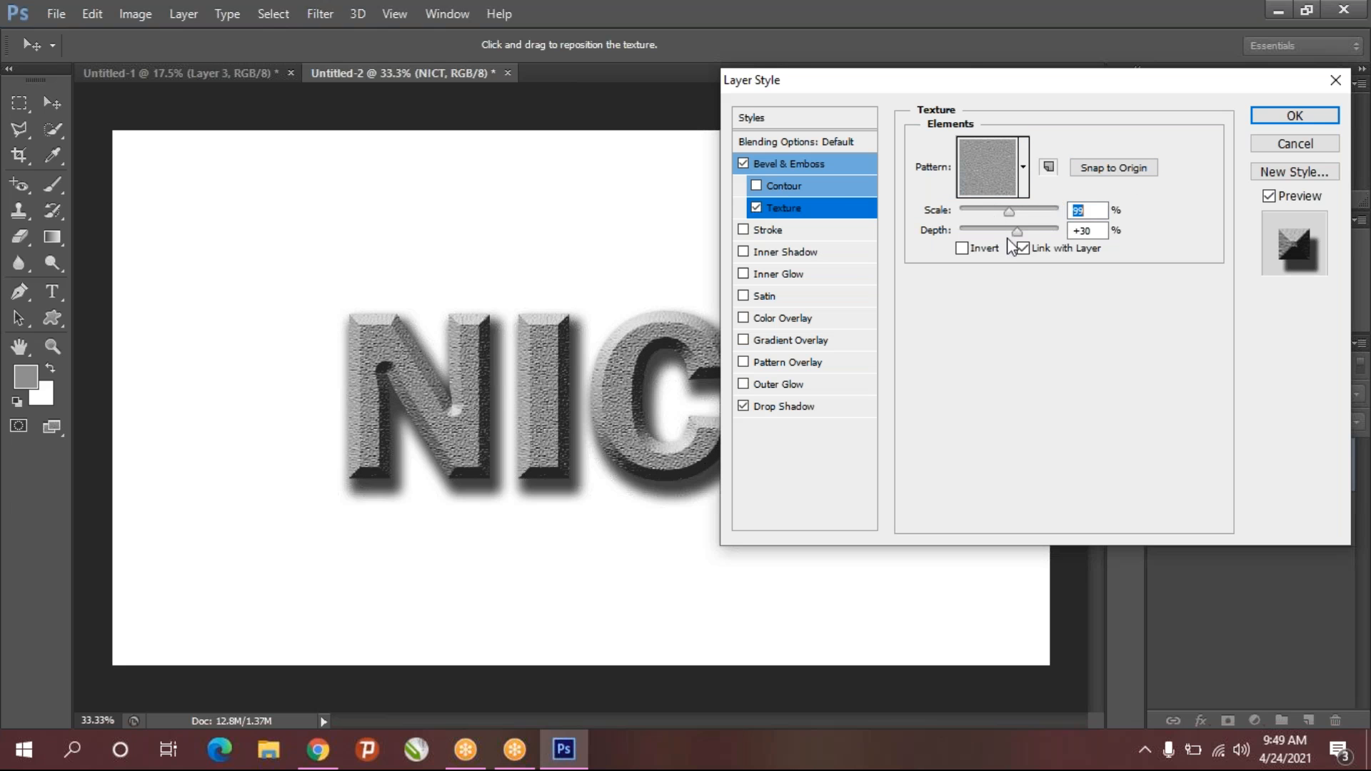
left_click_drag(1009, 216, 1017, 251)
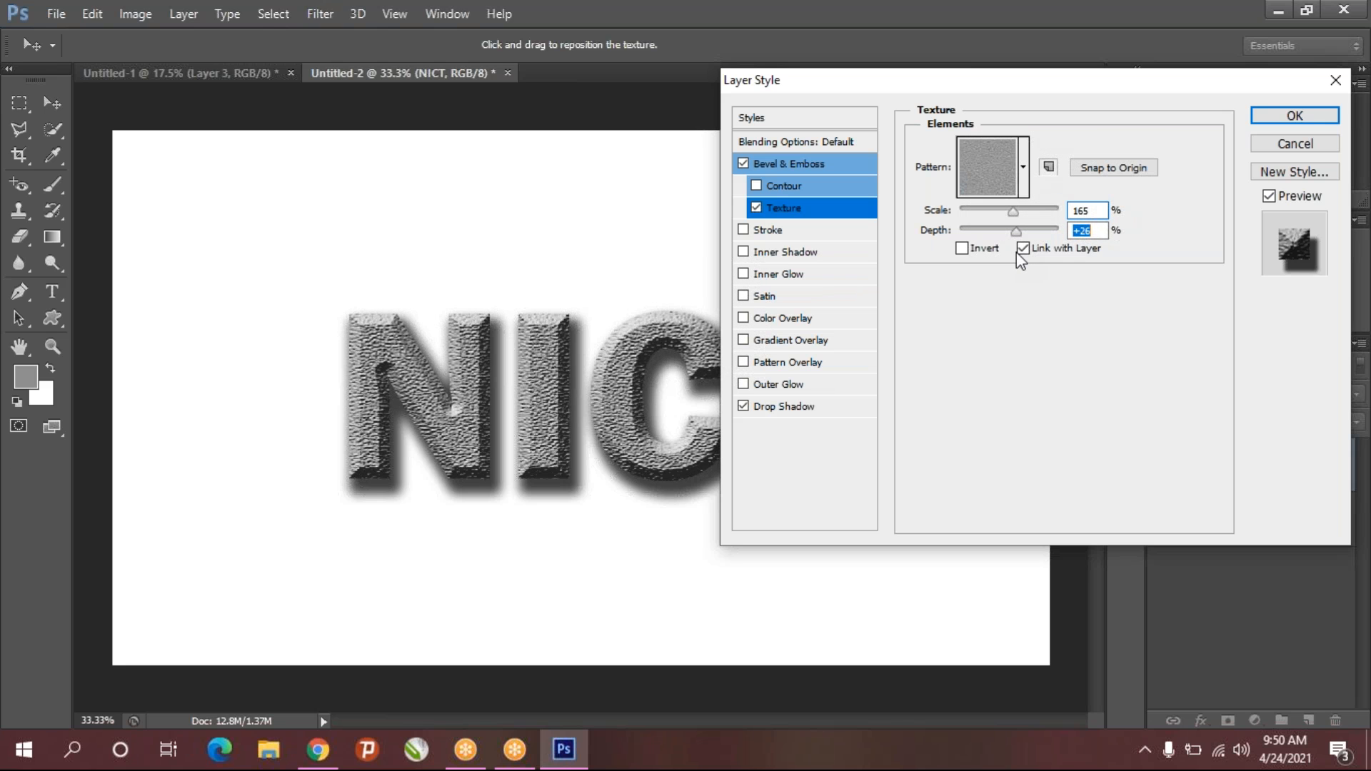
- Turn on the Contour option of the text's bevel and lower its range to 0%
left_click(764, 186)
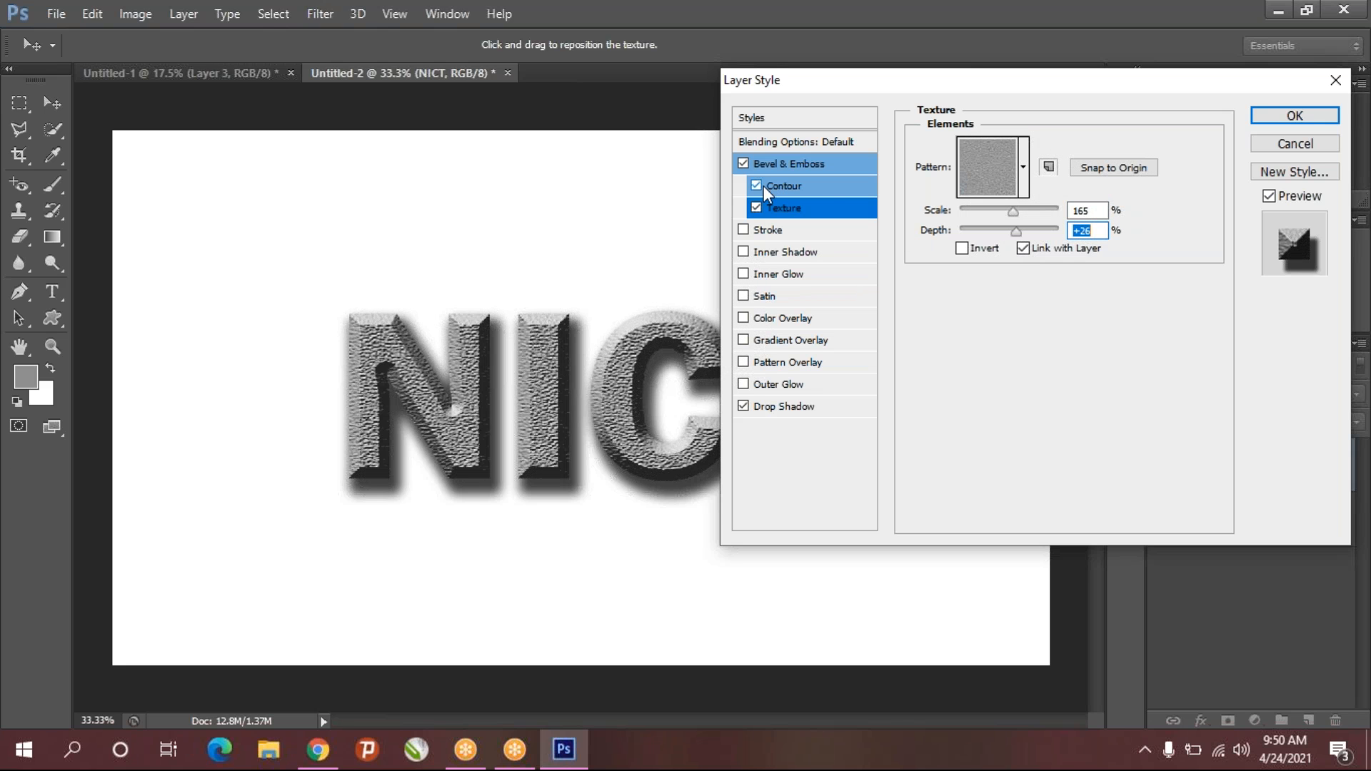
left_click(808, 190)
left_click_drag(1014, 179, 965, 189)
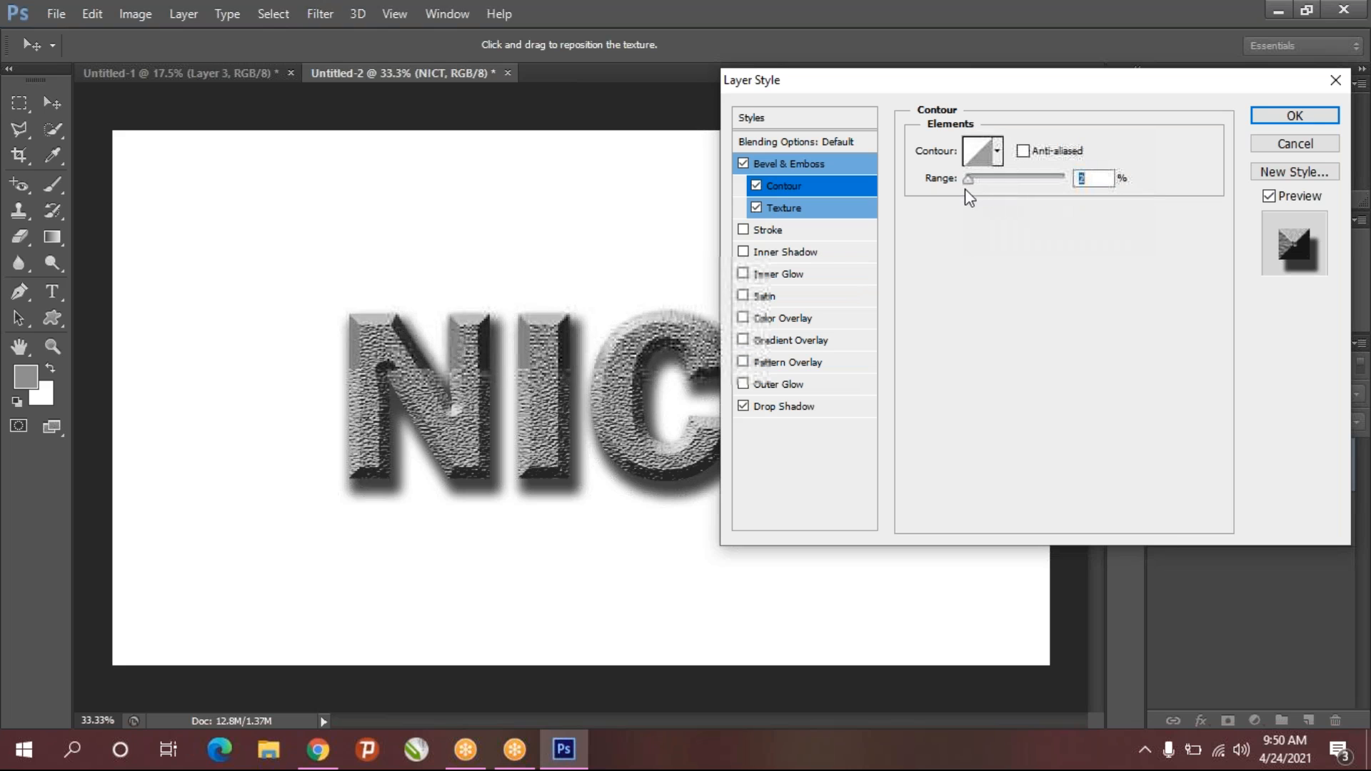
- Try the Ring - Double shape for the bevel contour
left_click(997, 151)
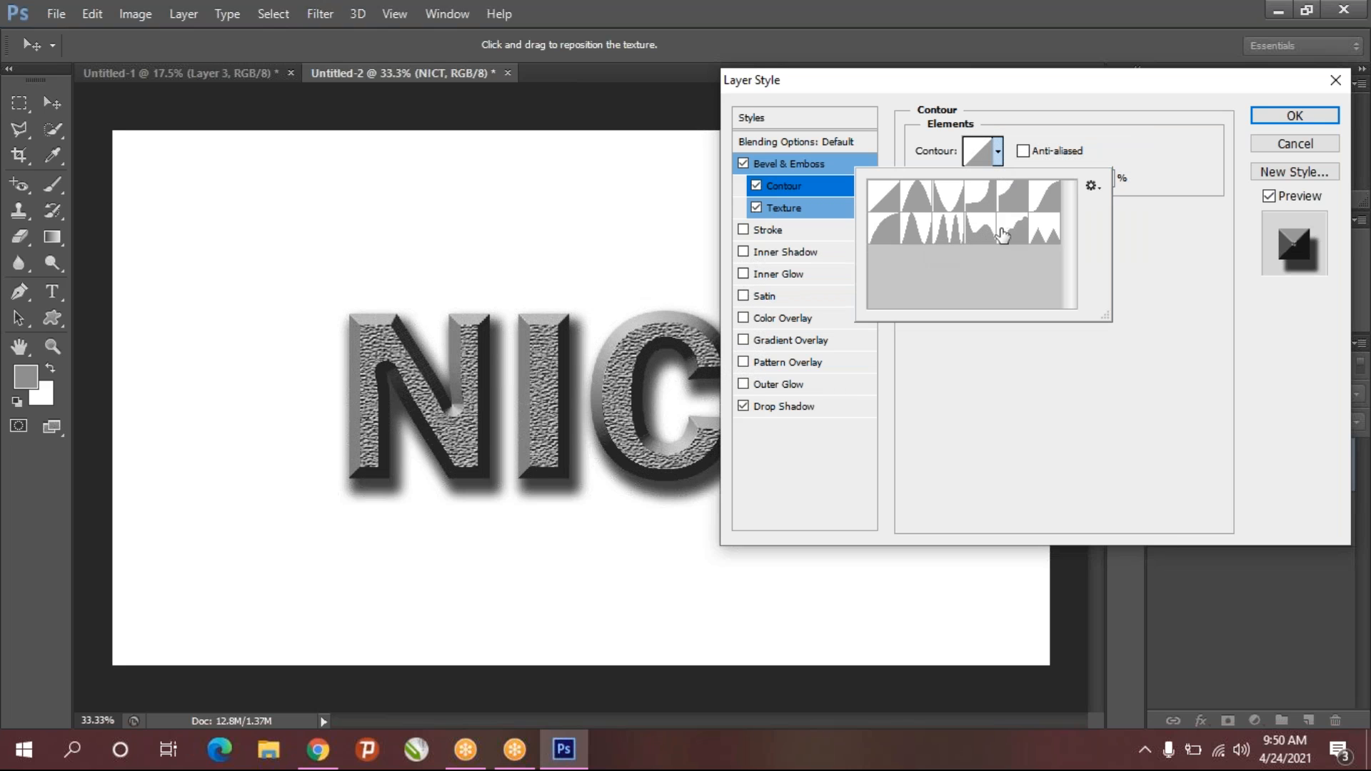
left_click(951, 232)
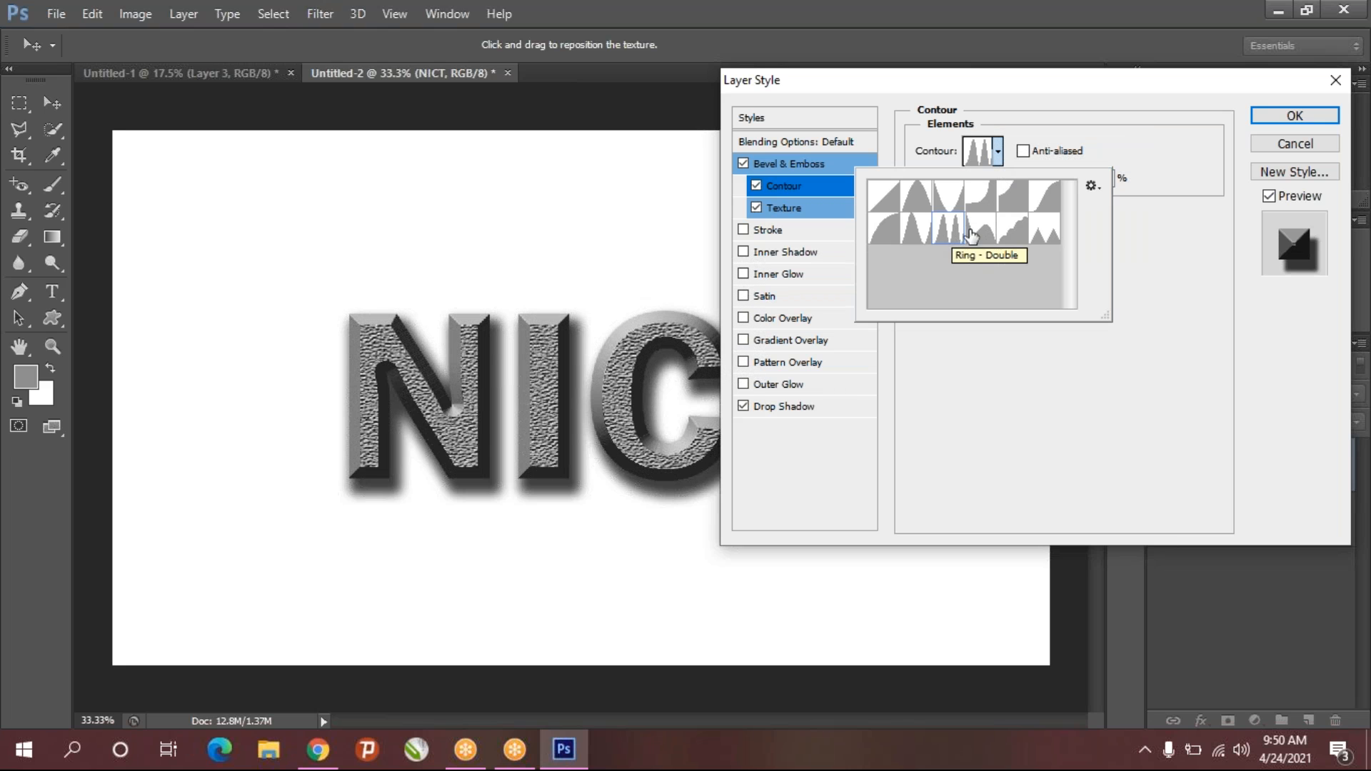
left_click(1150, 237)
left_click(990, 153)
left_click(853, 169)
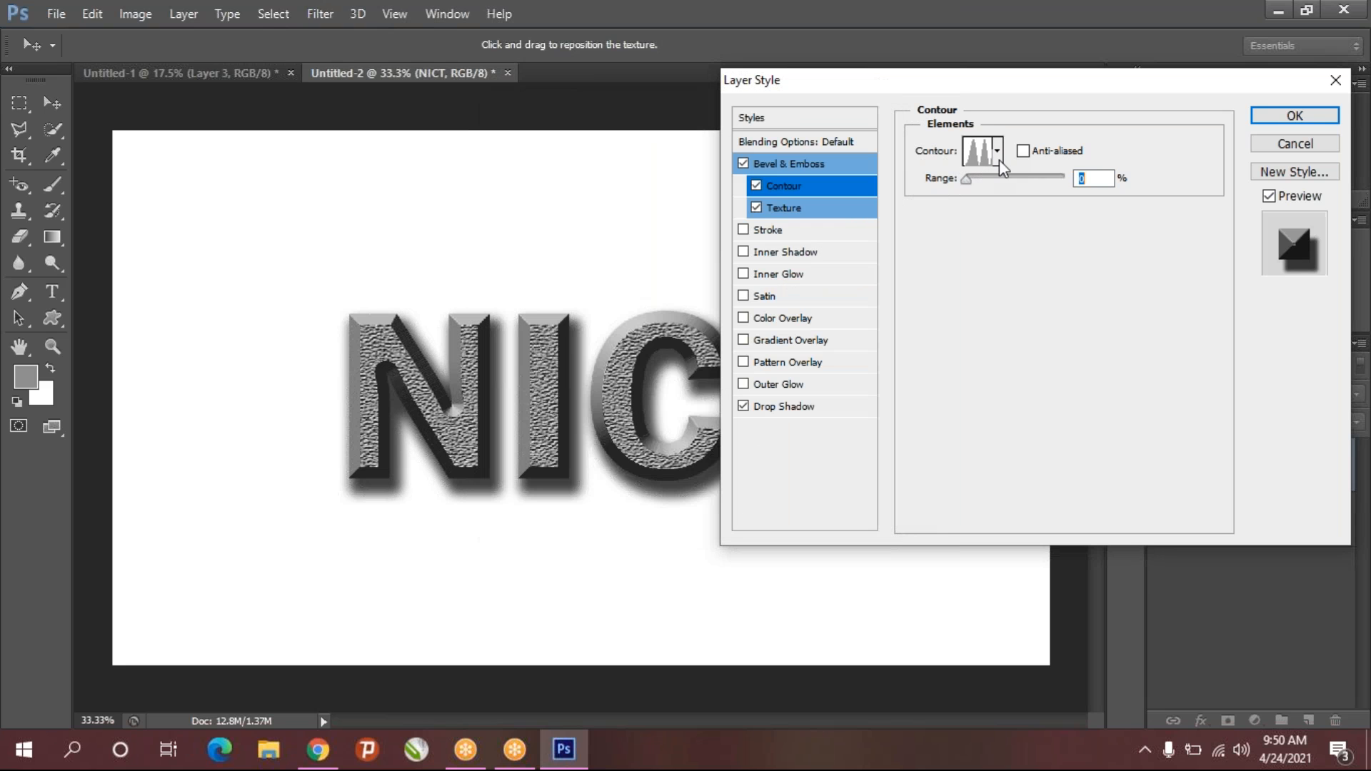
- Switch the bevel contour to the single-peak shape beside Ring - Double, set its range to 100% and apply the layer style
left_click(998, 151)
left_click(894, 230)
left_click(919, 230)
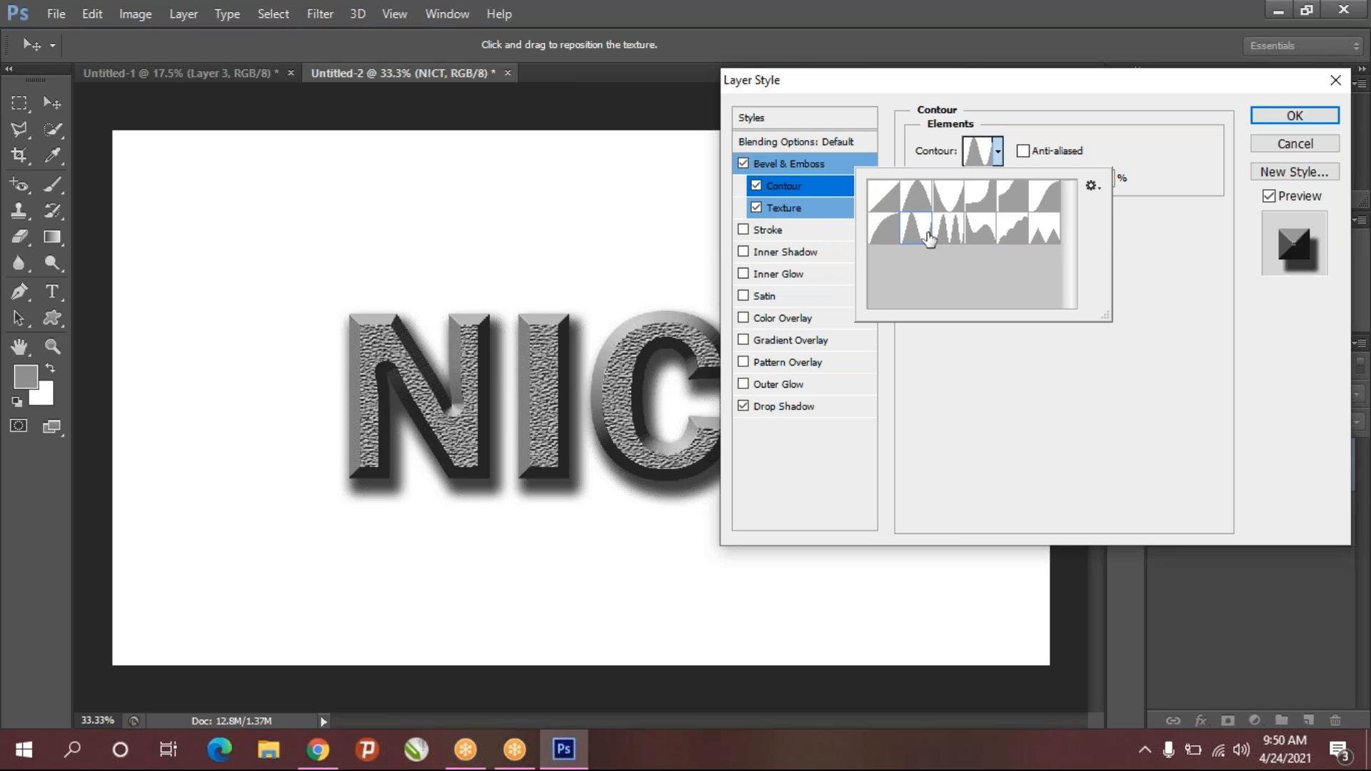
left_click(1126, 235)
left_click_drag(968, 180, 1071, 180)
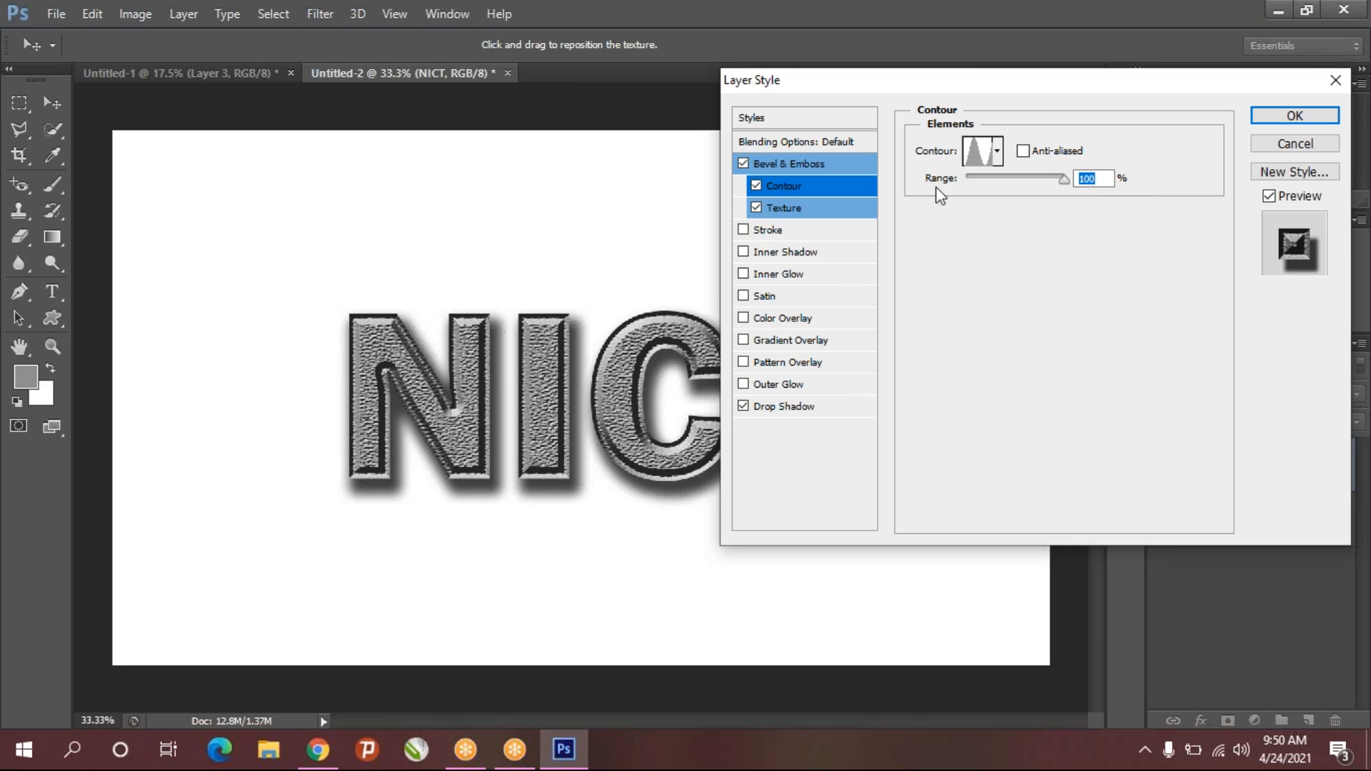
left_click(782, 209)
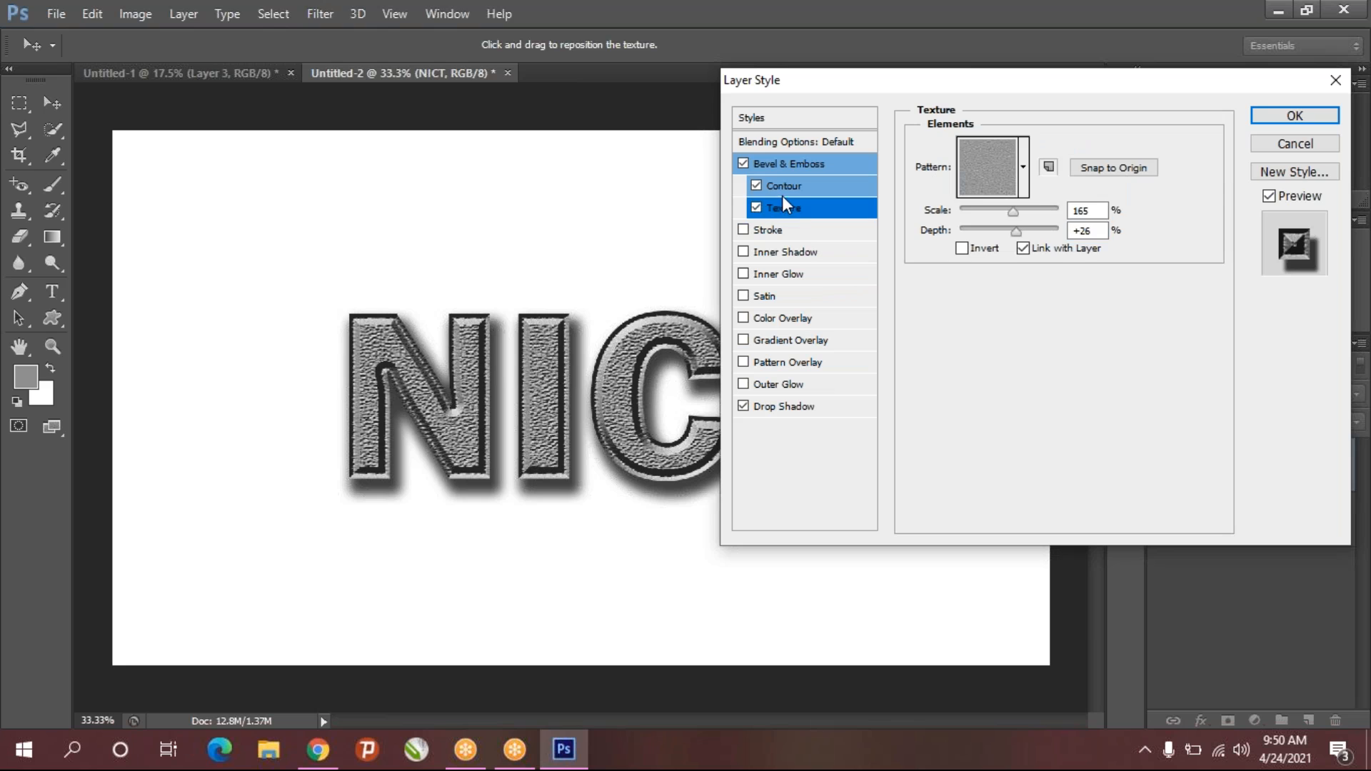
left_click(787, 184)
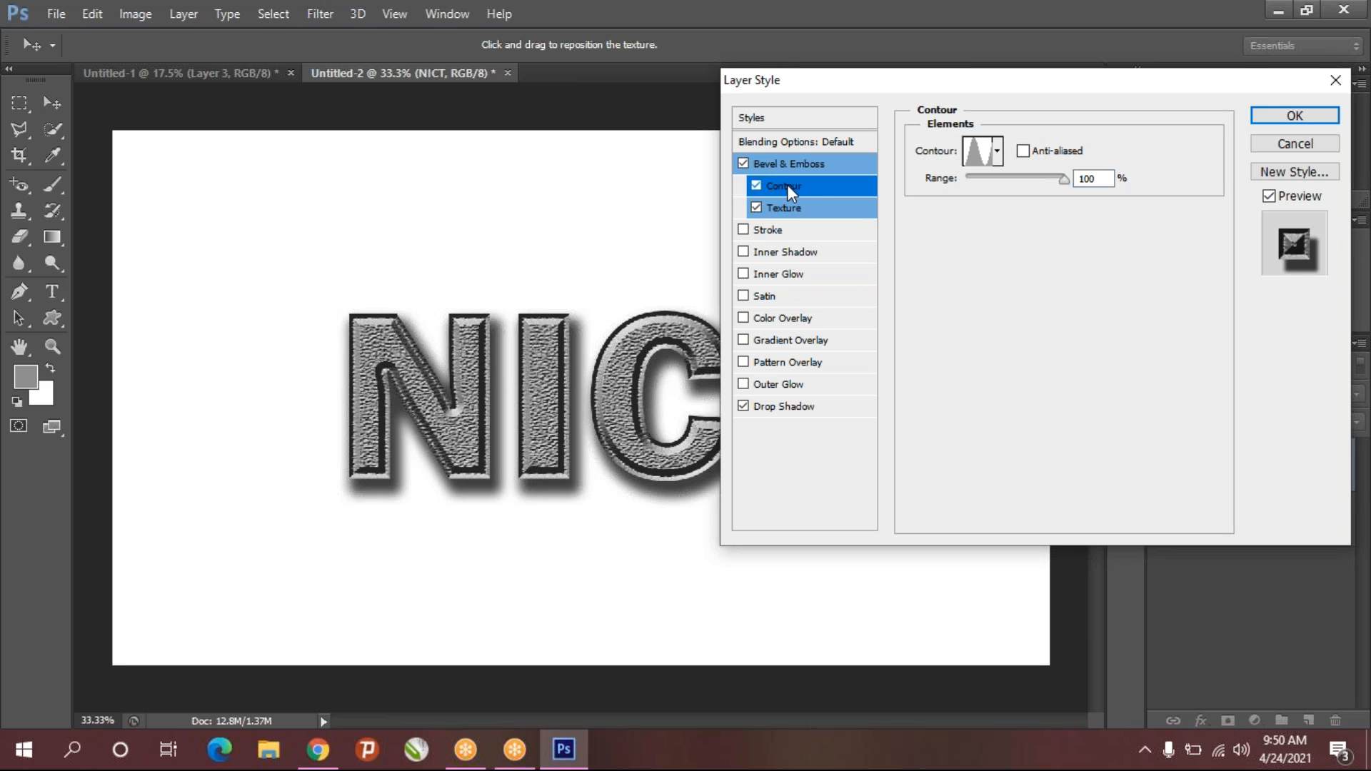
left_click(1282, 120)
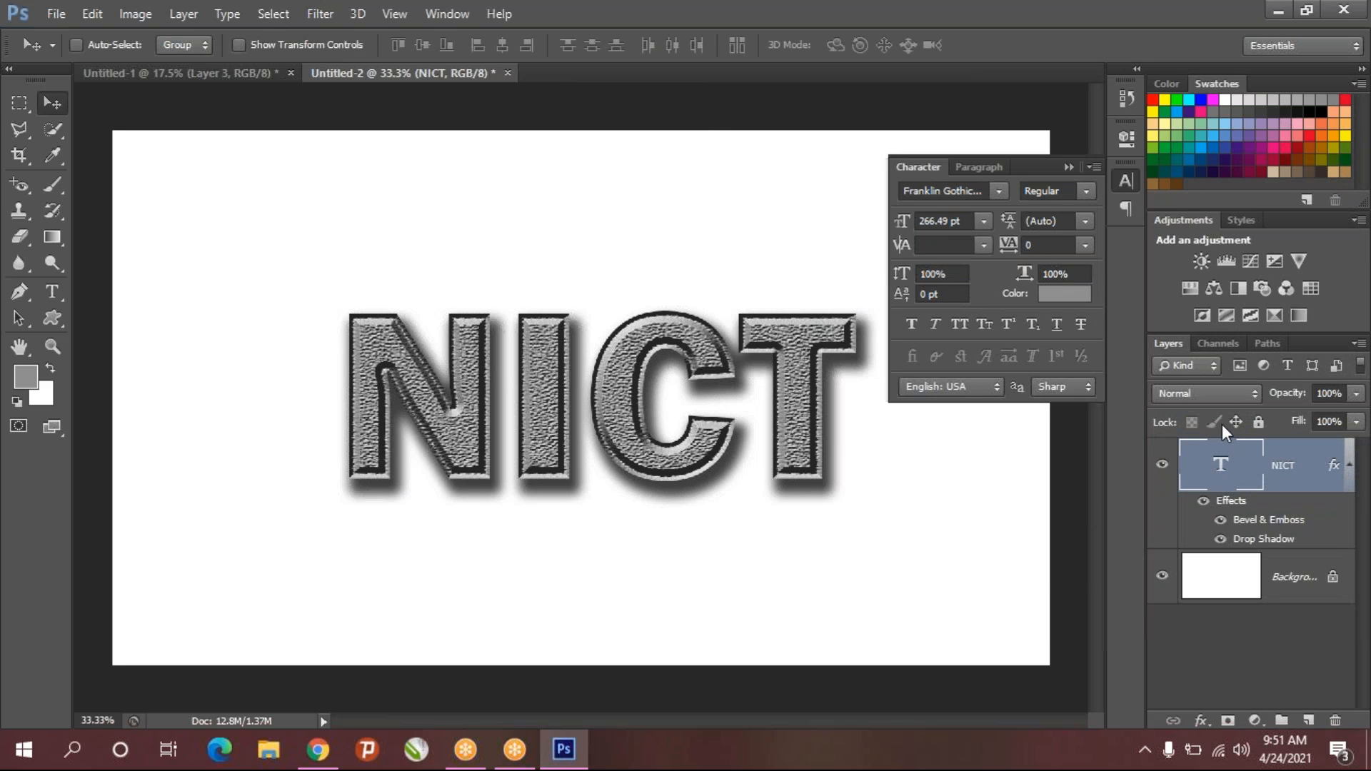
- Toggle all effects, the drop shadow and the bevel of the NICT layer off and on to compare the looks
left_click(1203, 502)
left_click(1204, 504)
left_click(1204, 503)
left_click(1204, 502)
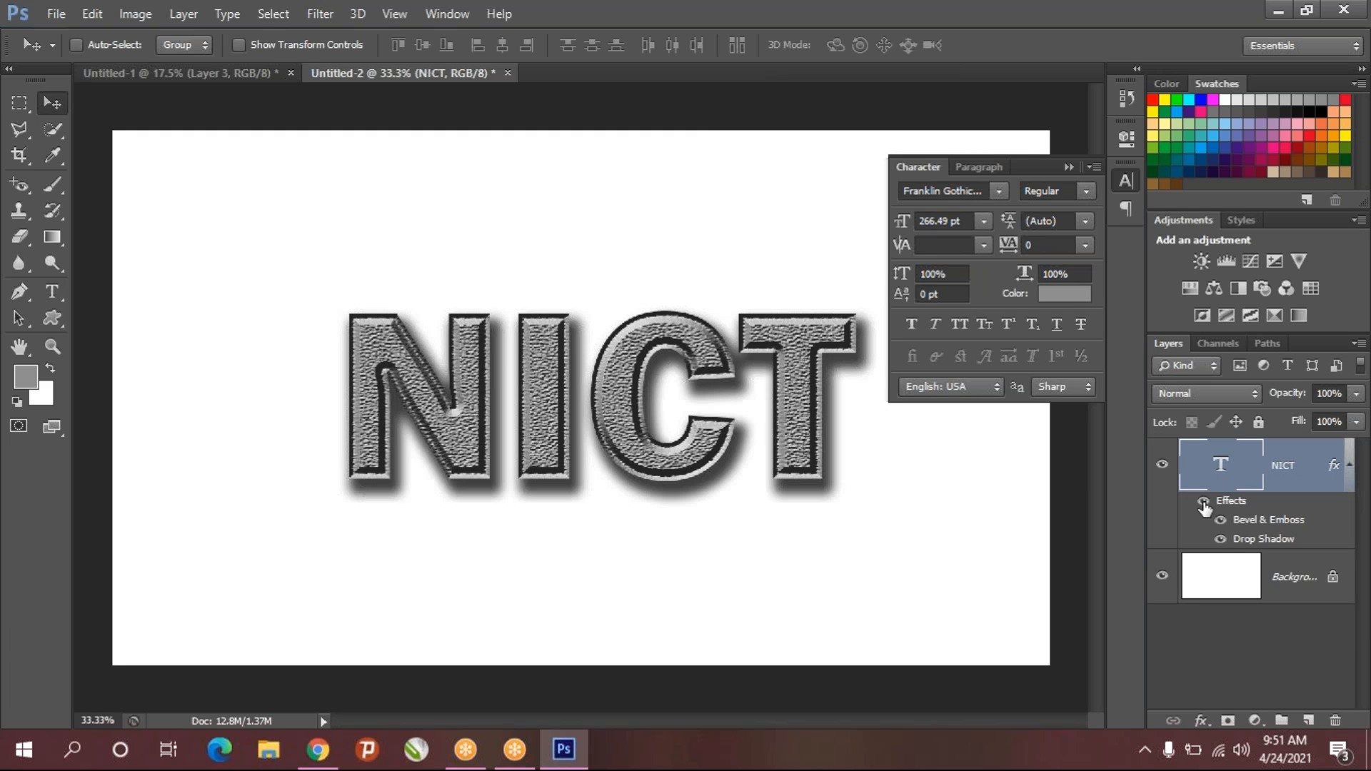
left_click(1222, 544)
left_click(1221, 540)
left_click(1222, 520)
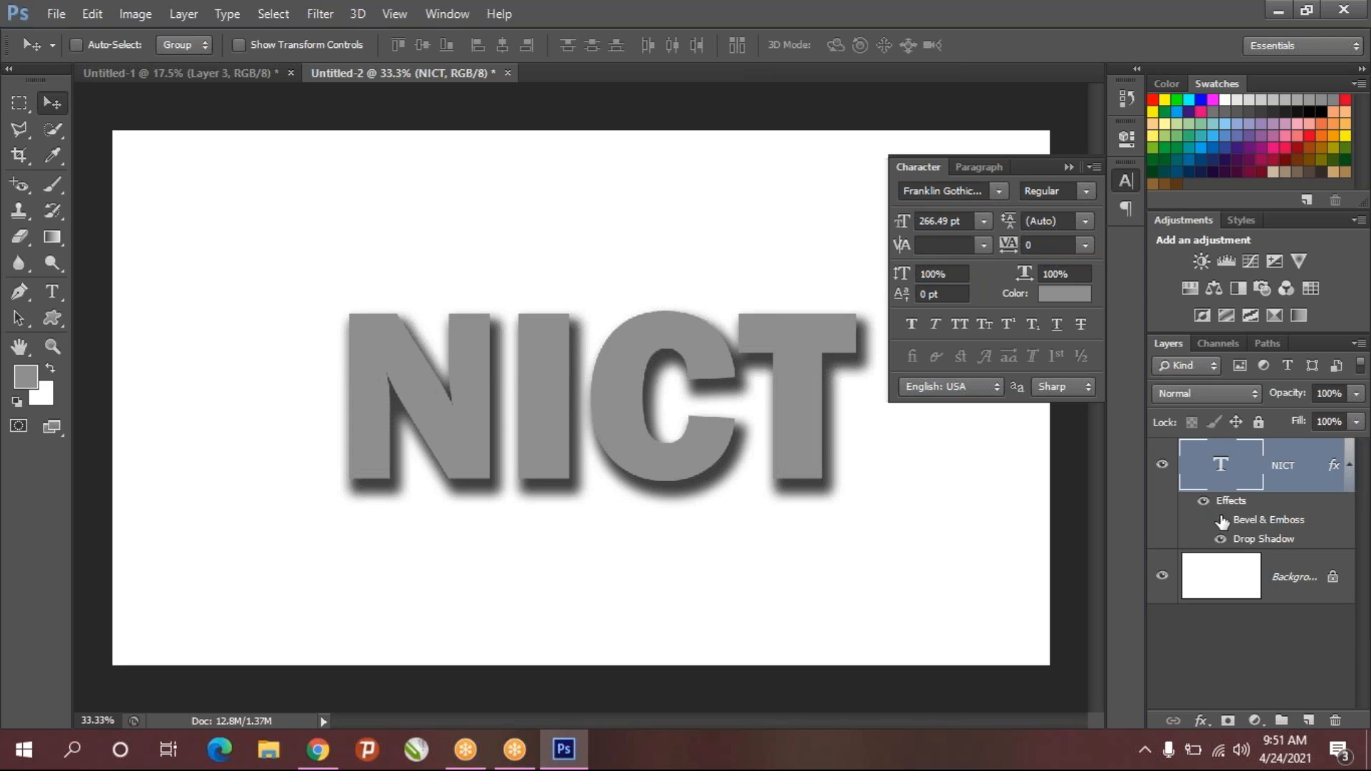
left_click(1222, 521)
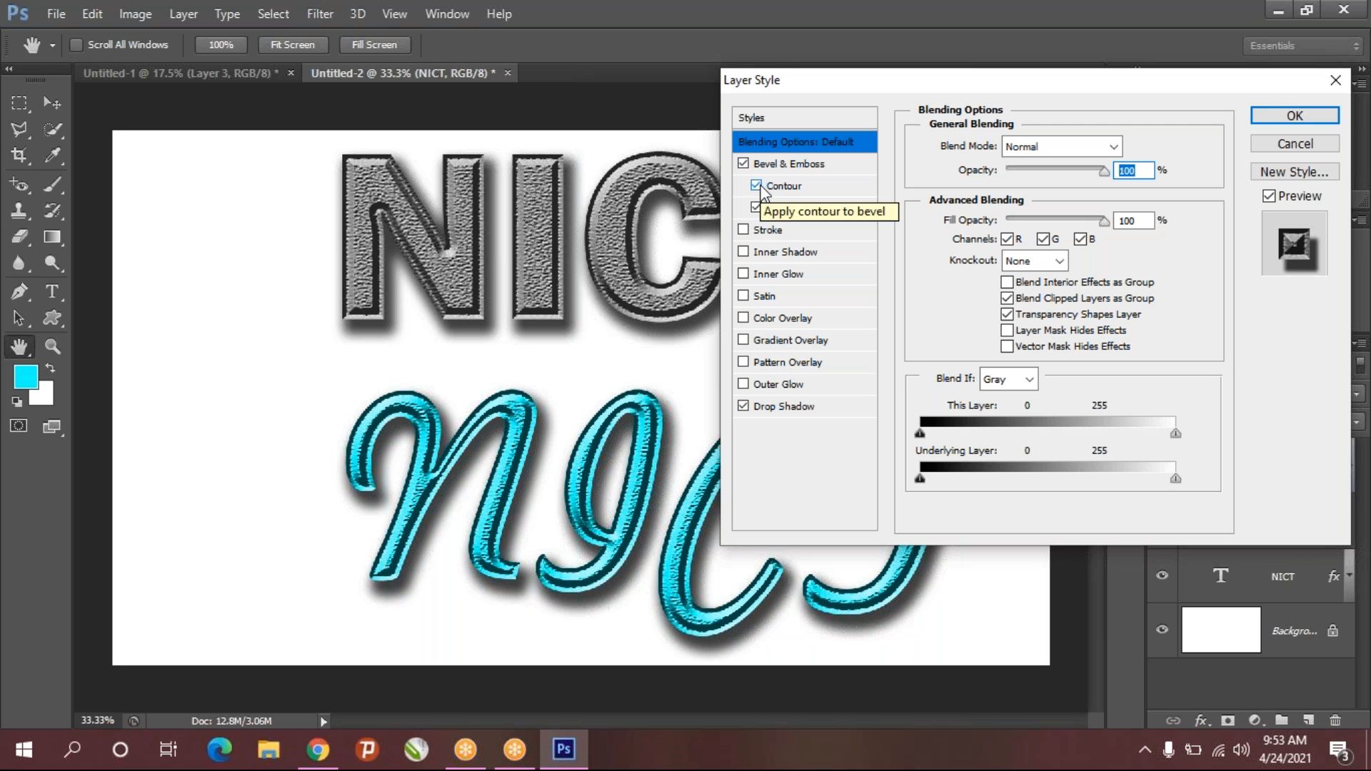
- Turn off Contour and Texture on the cyan script text's bevel and set its technique to Smooth
left_click(756, 186)
left_click(756, 208)
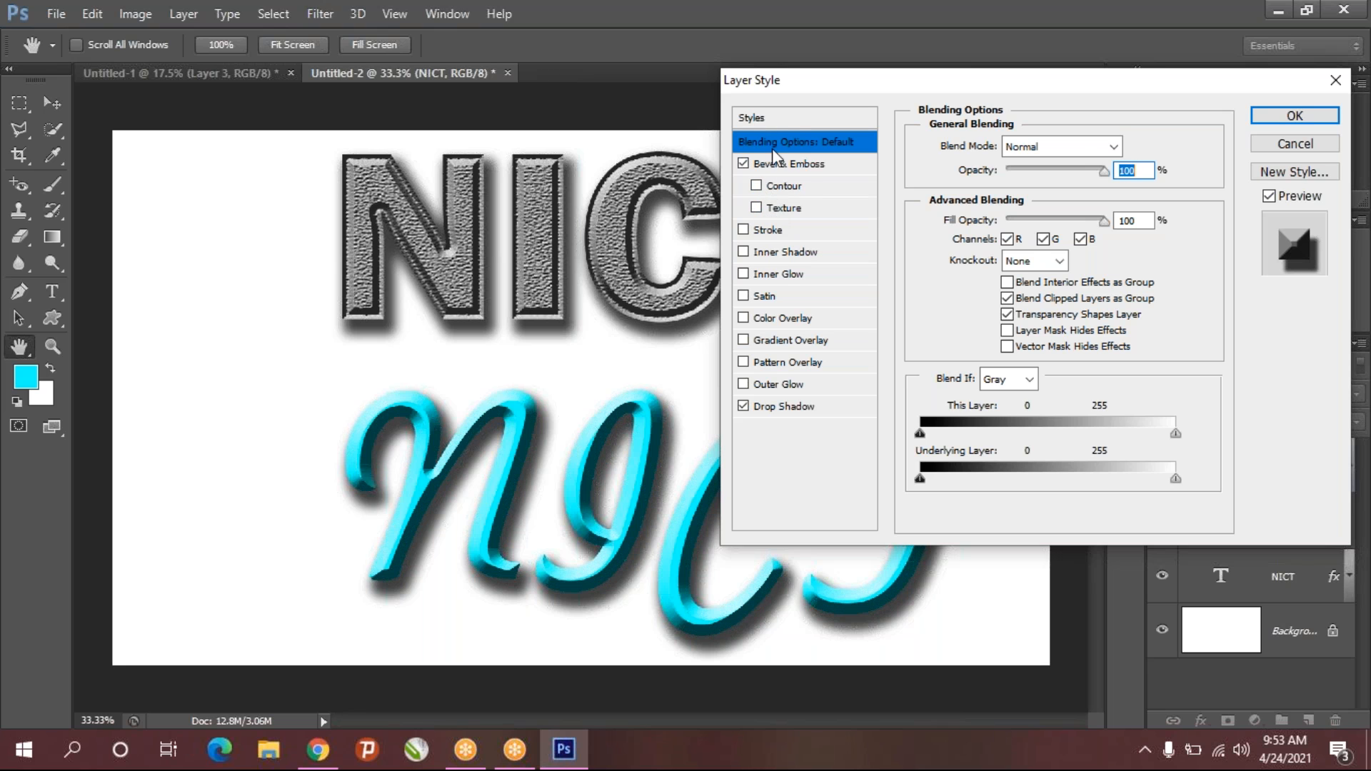
left_click(786, 165)
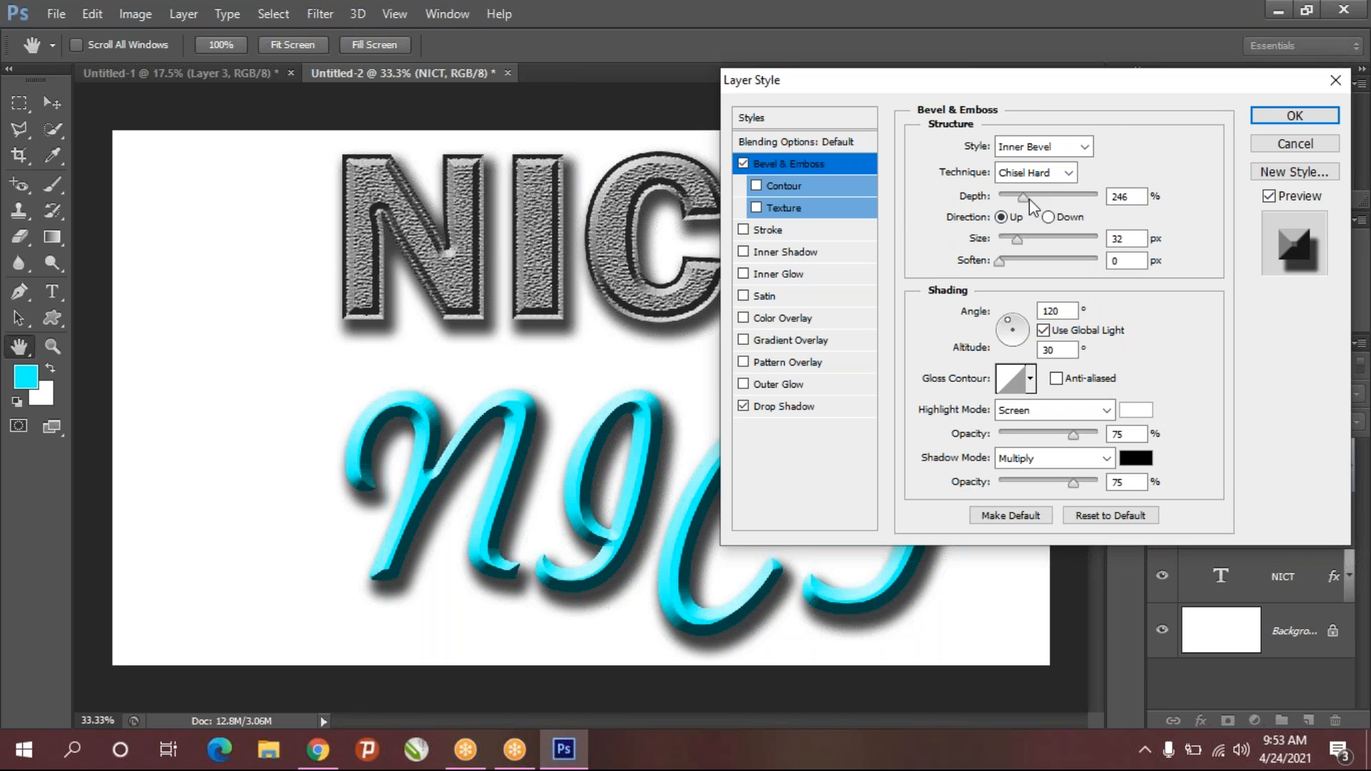
left_click(1069, 174)
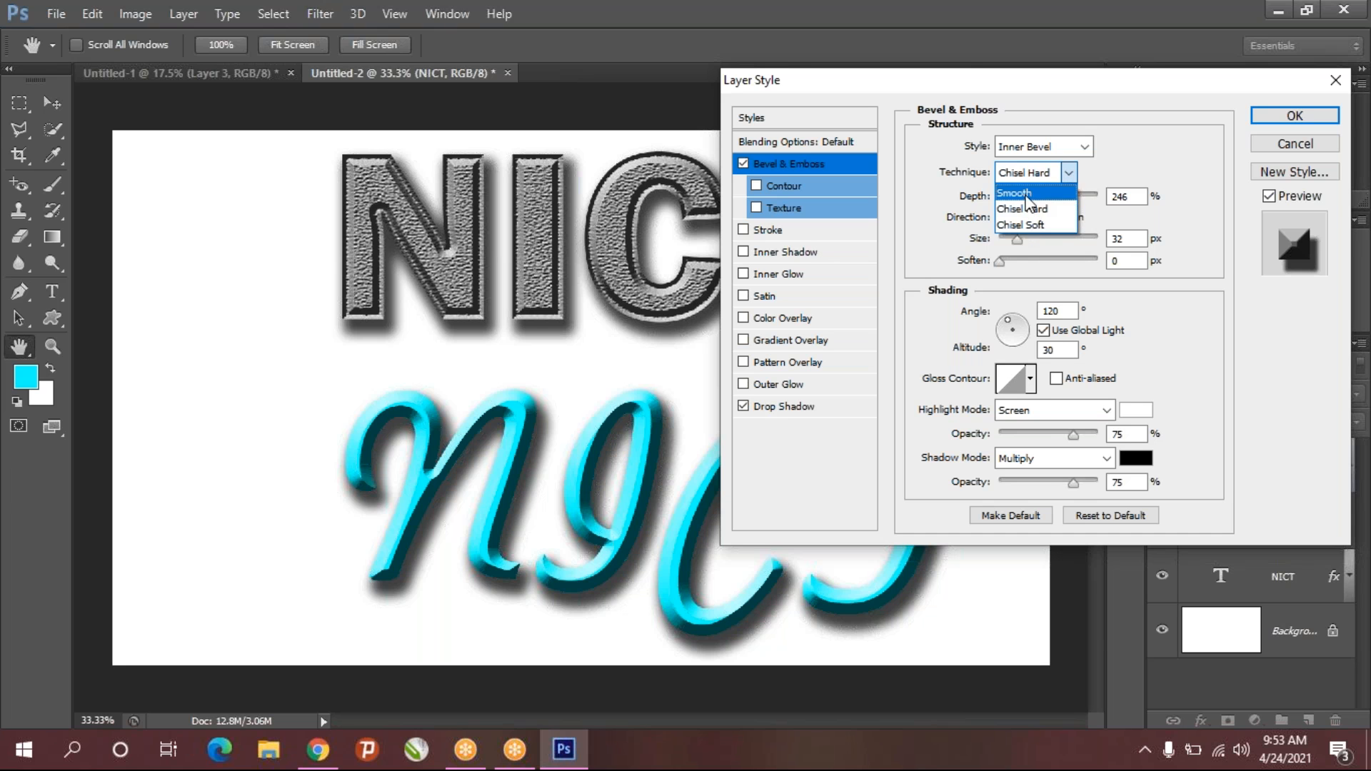
left_click(1026, 192)
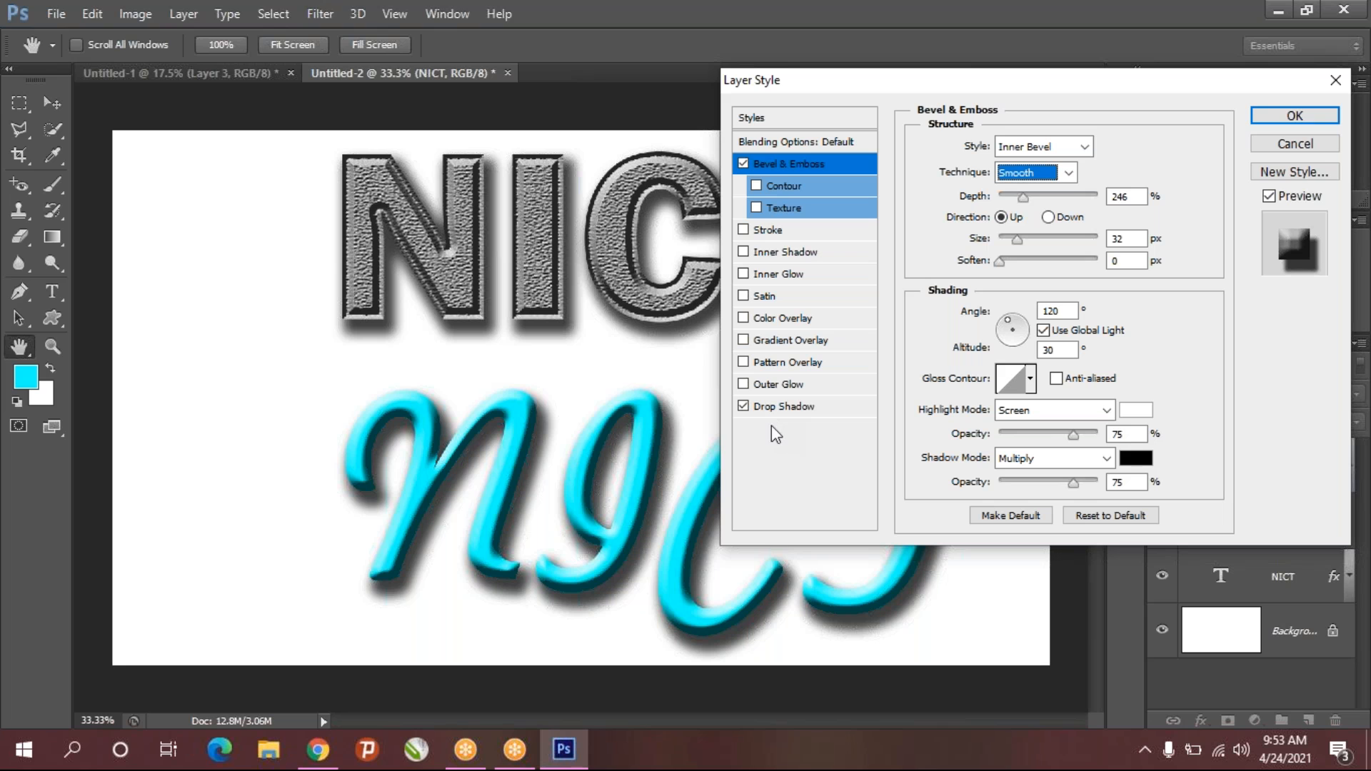
- Try a red Color Overlay on the script text, turn it off again, and remove the Drop Shadow
left_click(773, 320)
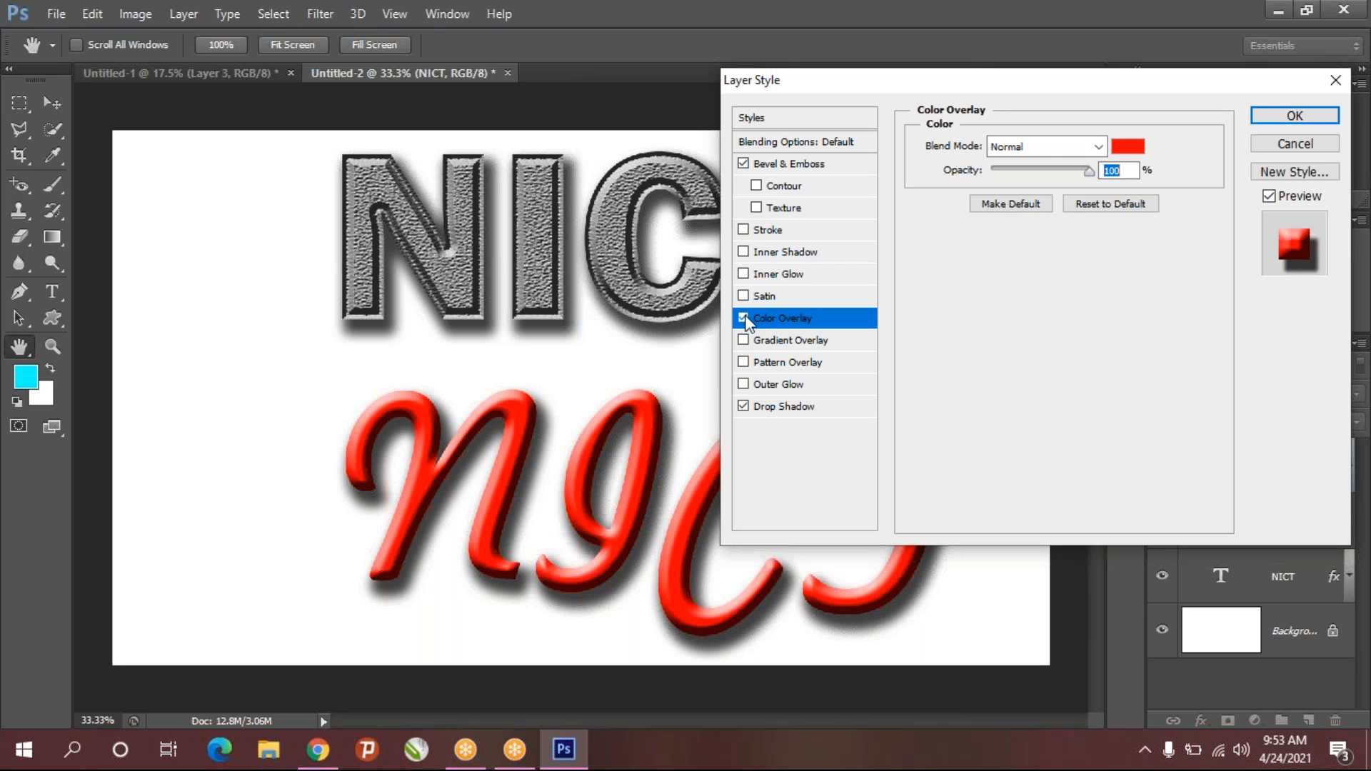
left_click(744, 318)
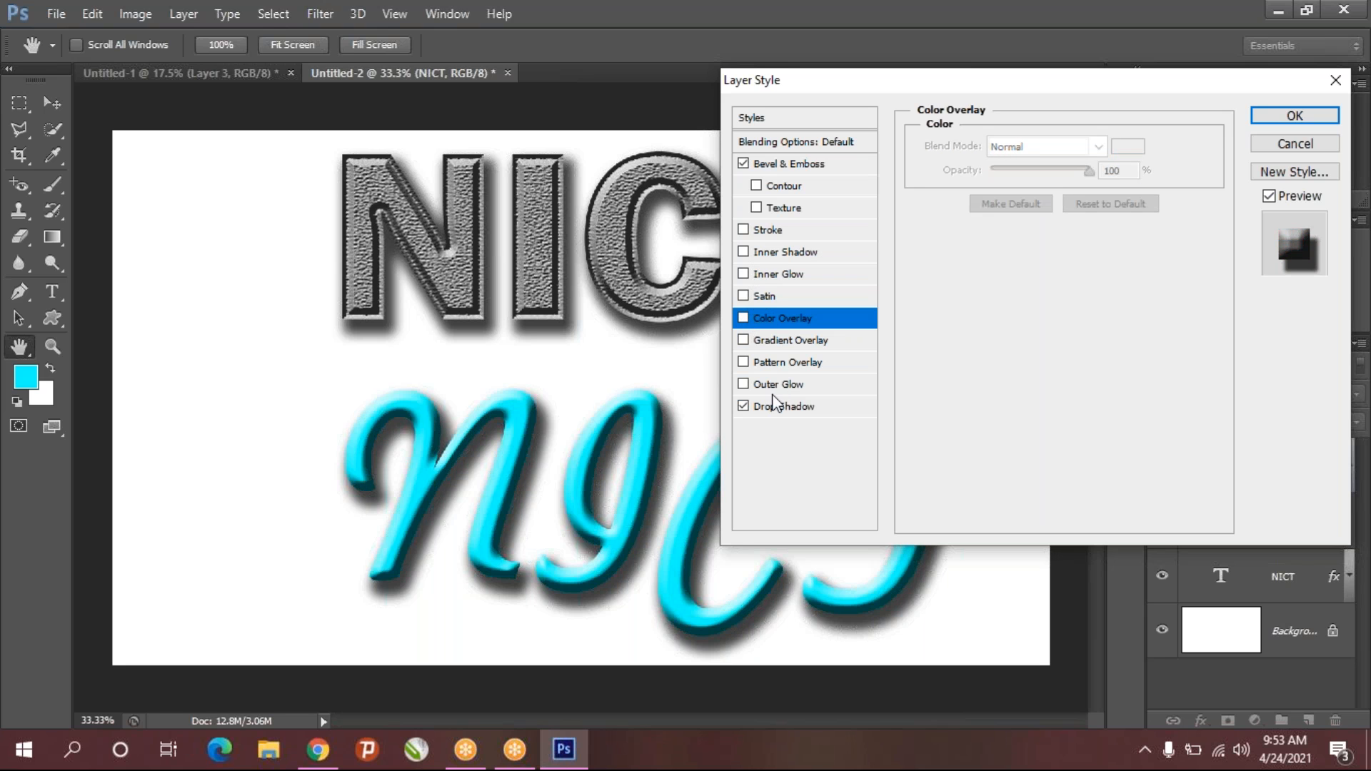
left_click(743, 404)
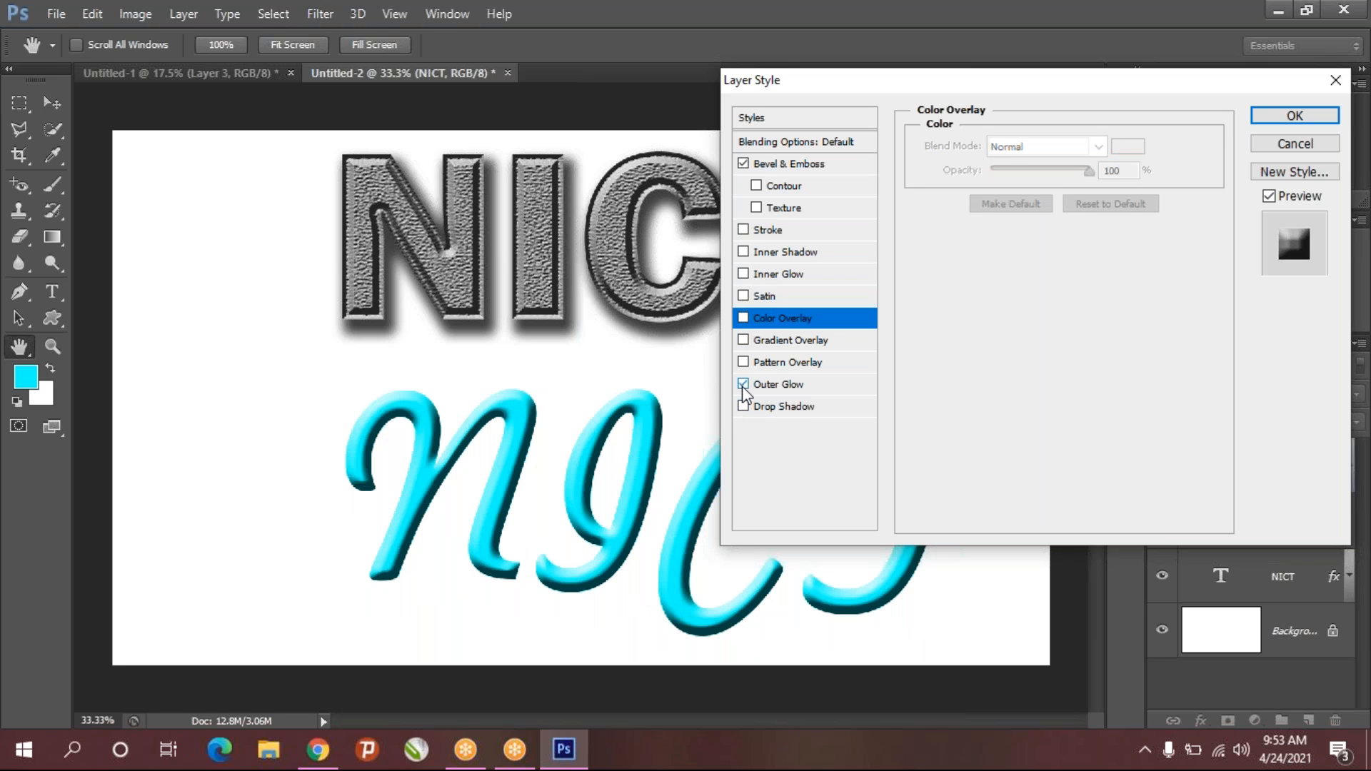
- Set the script text's Outer Glow color to bright turquoise 00f9d9
left_click(768, 386)
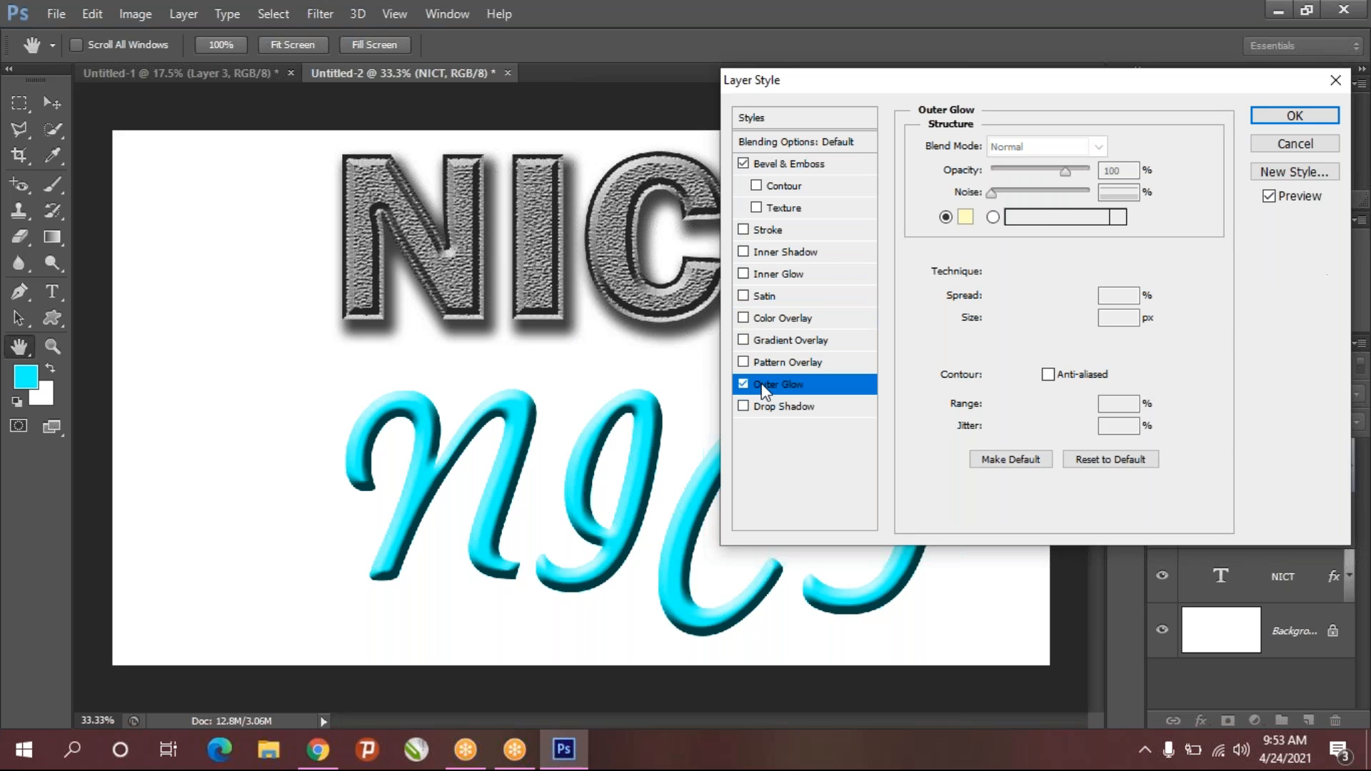
left_click(966, 217)
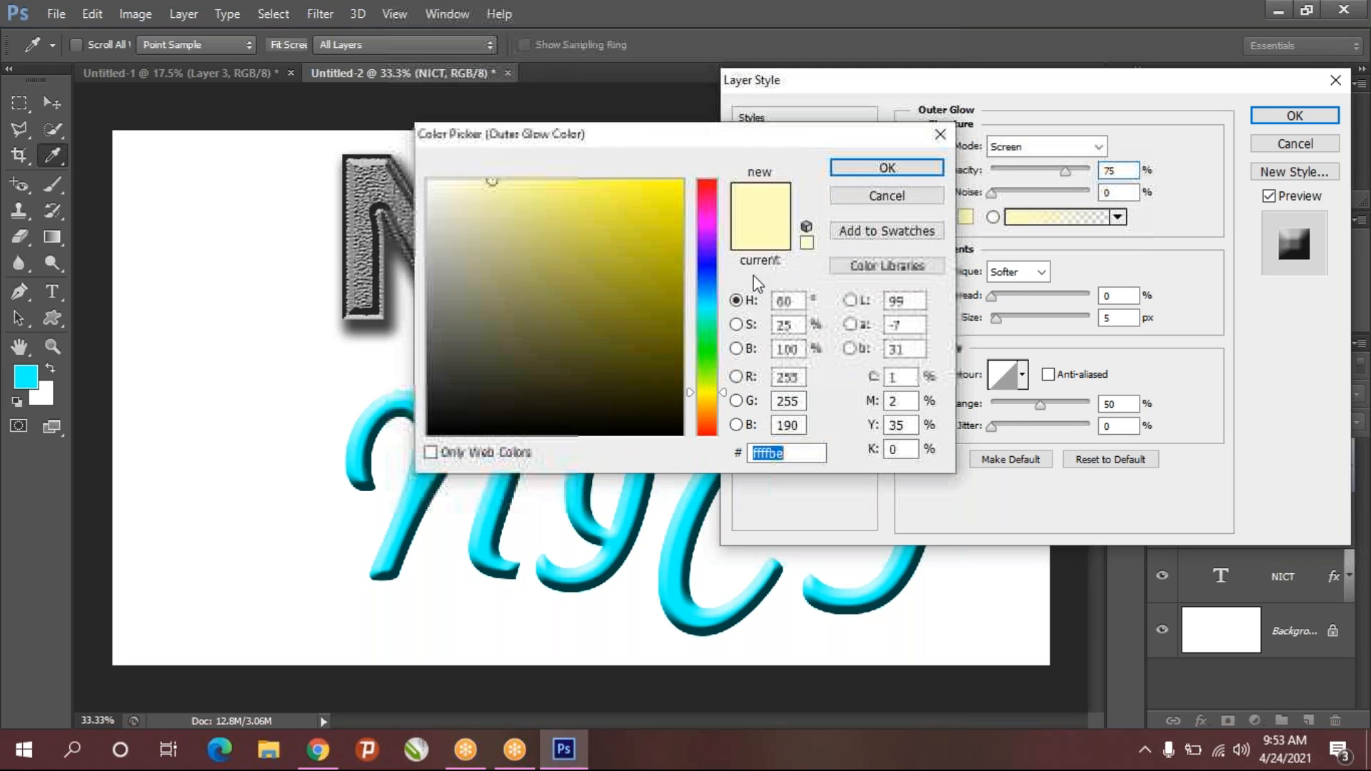
left_click(712, 306)
left_click(712, 313)
left_click_drag(579, 192, 681, 186)
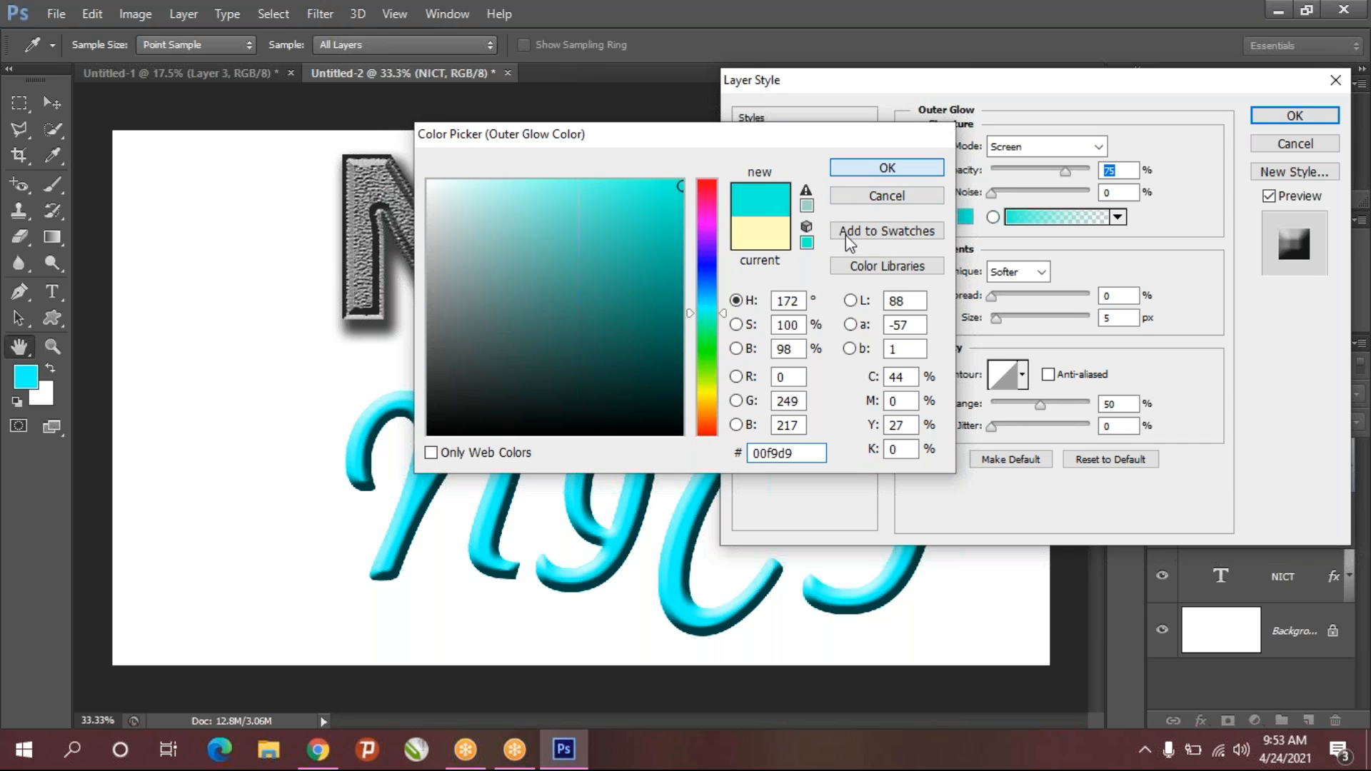
key("Return")
- Set the outer glow's blend mode to Normal and its opacity to 100%
left_click(1099, 147)
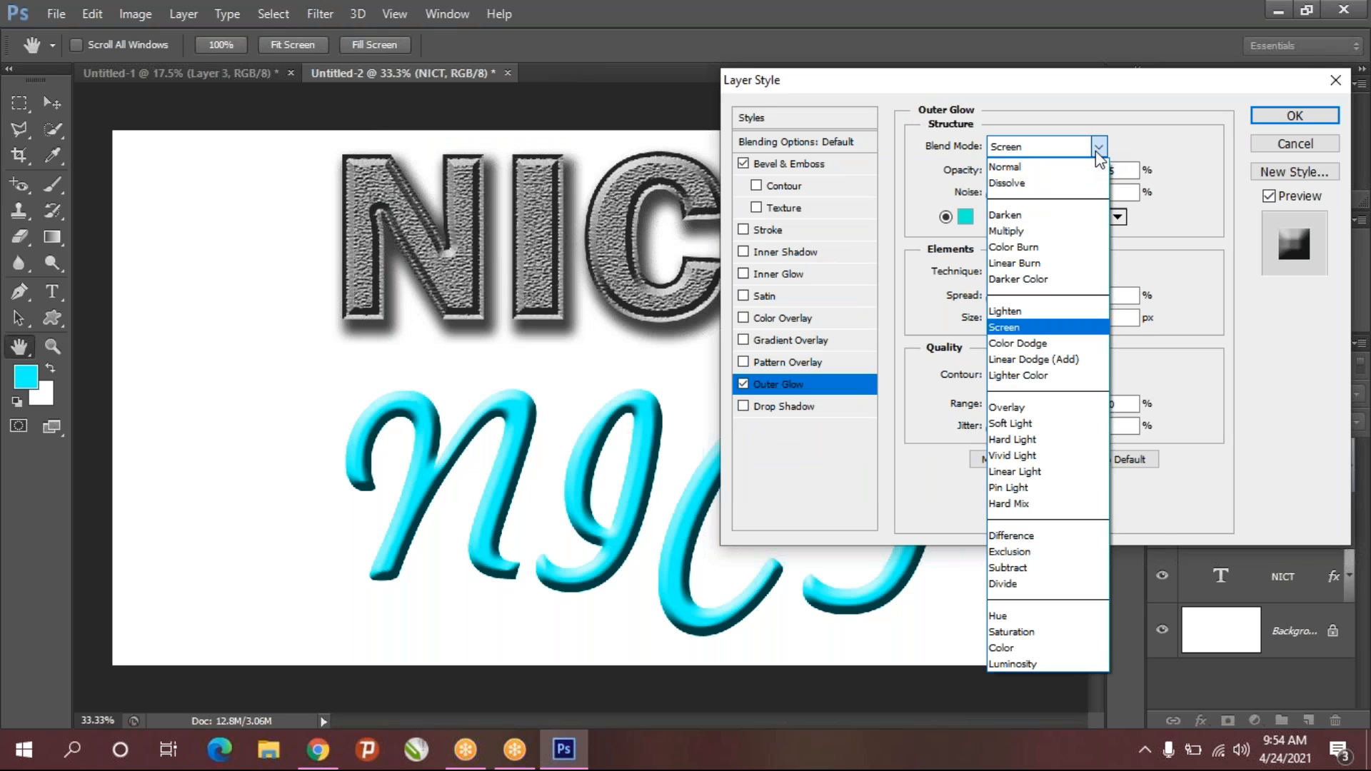
left_click(1071, 167)
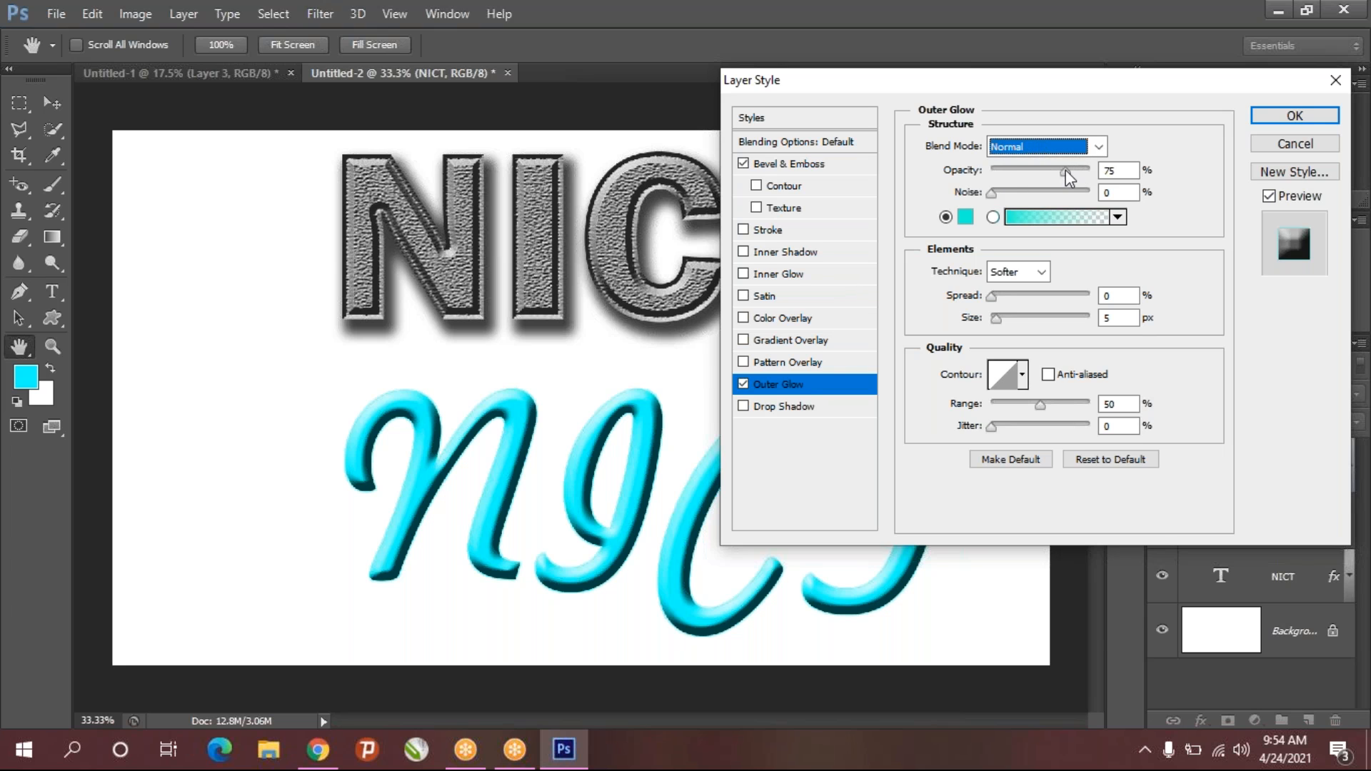
left_click_drag(1066, 169, 1091, 171)
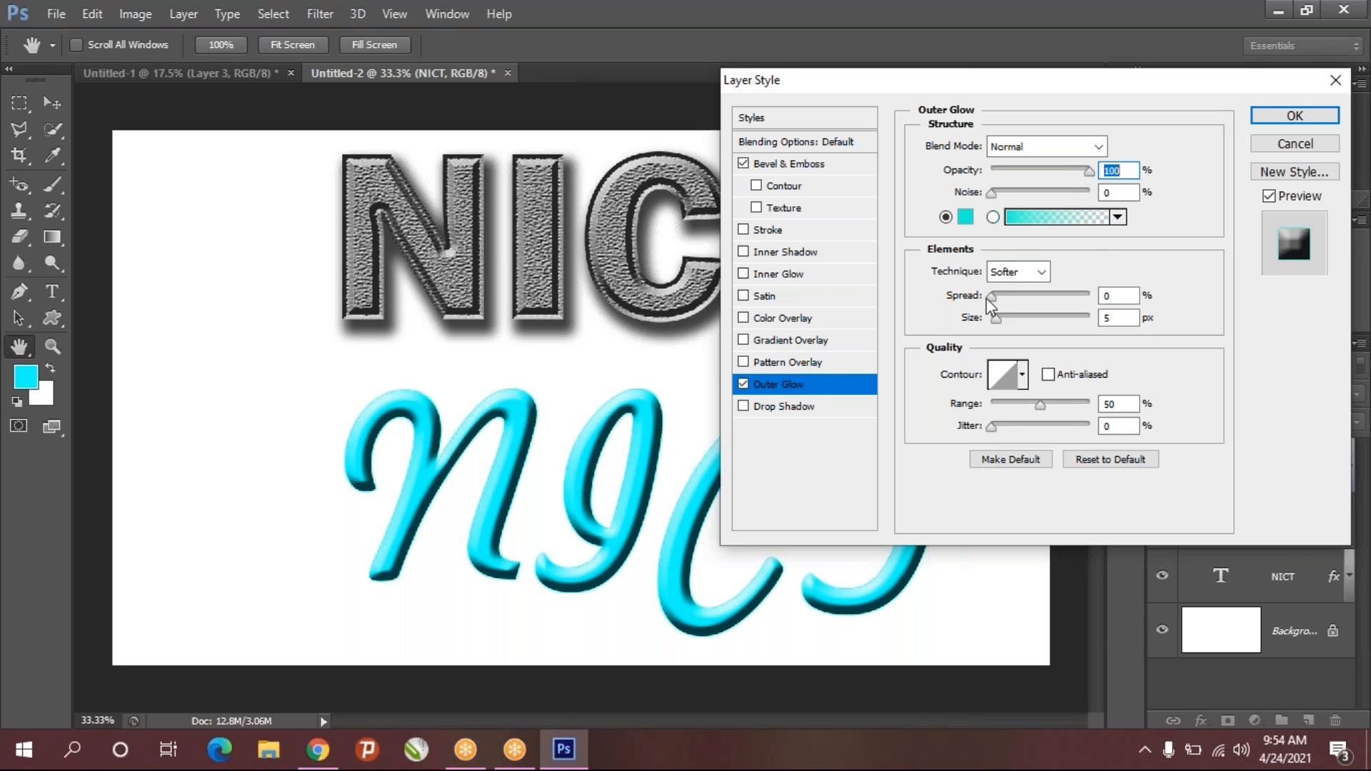
- Adjust the outer glow to 0% spread and a size of 51 px, and apply the layer style
mouse_move(994, 320)
left_mouse_down()
mouse_move(1011, 319)
mouse_move(1007, 294)
mouse_move(1034, 297)
mouse_move(1011, 302)
left_mouse_up()
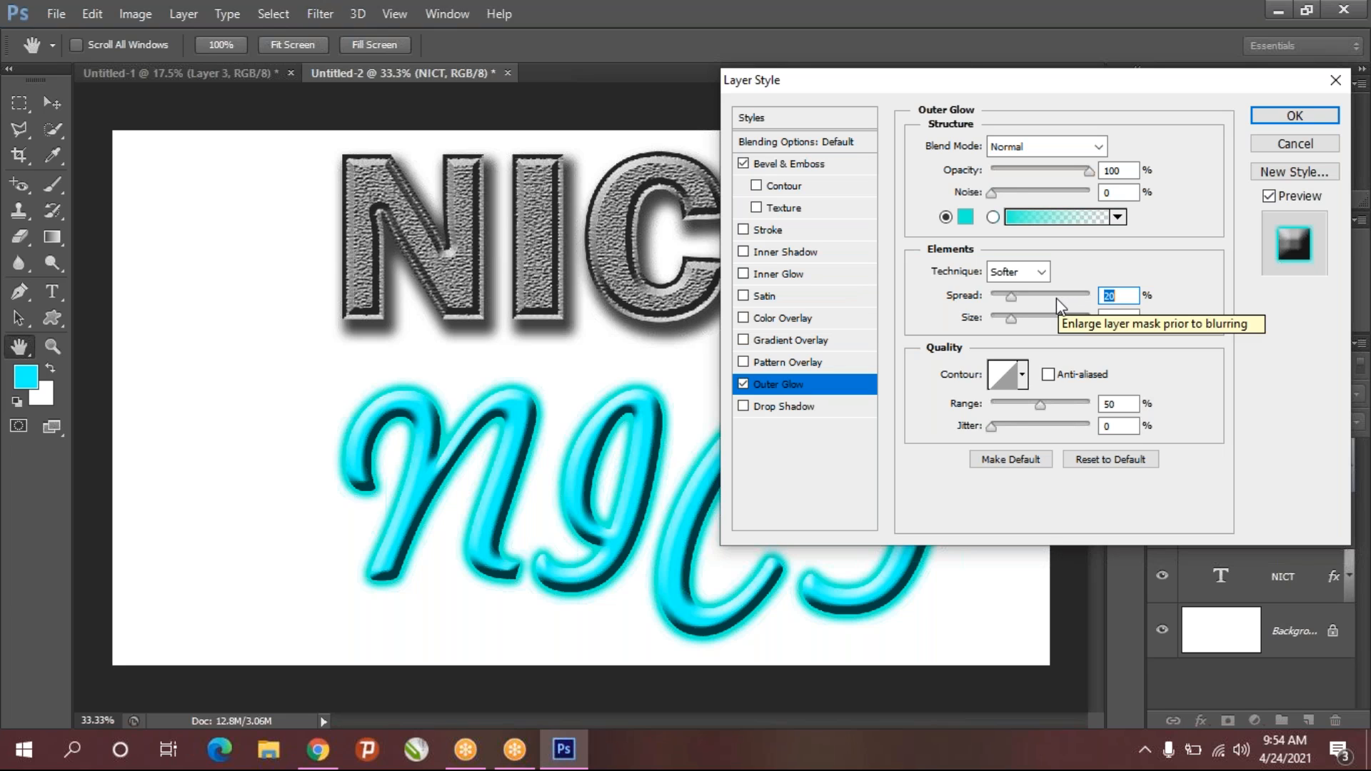
left_click_drag(1010, 321, 991, 300)
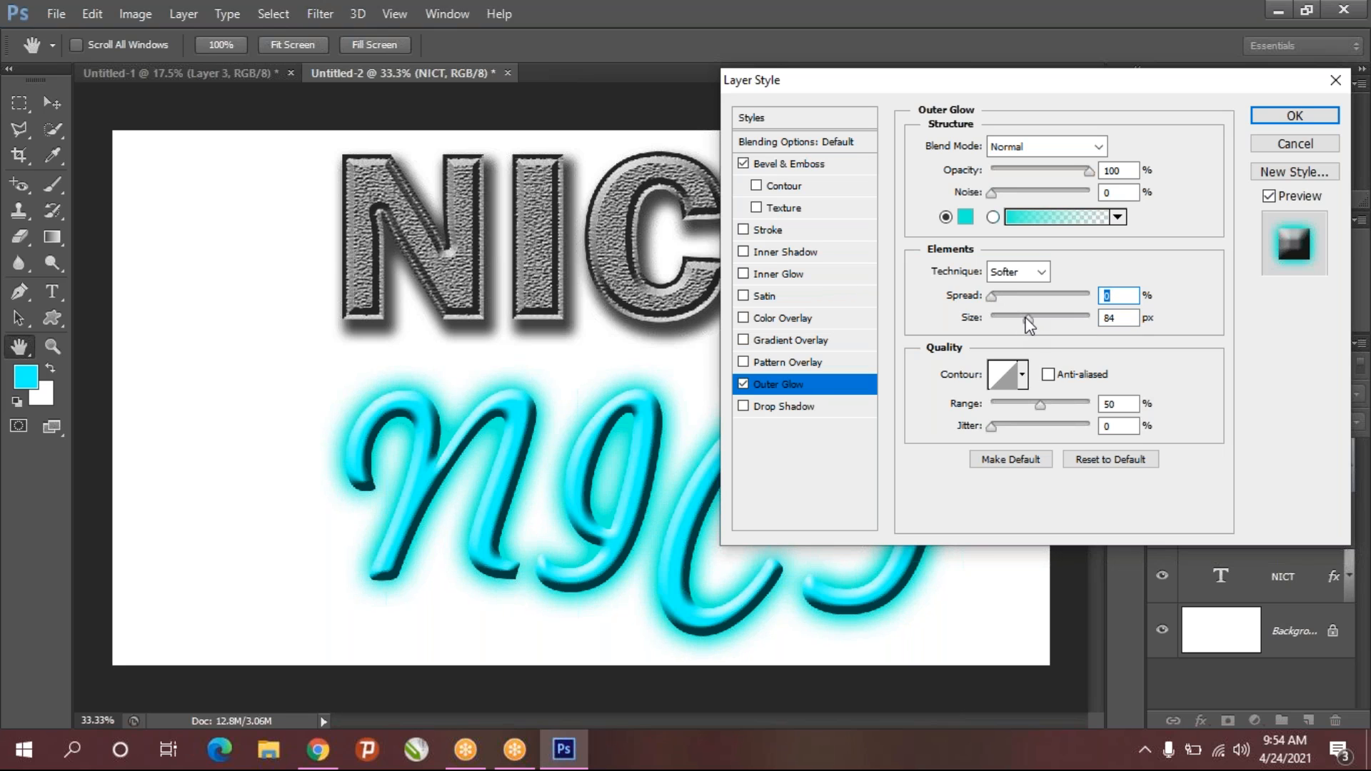
left_click_drag(1022, 320, 1017, 315)
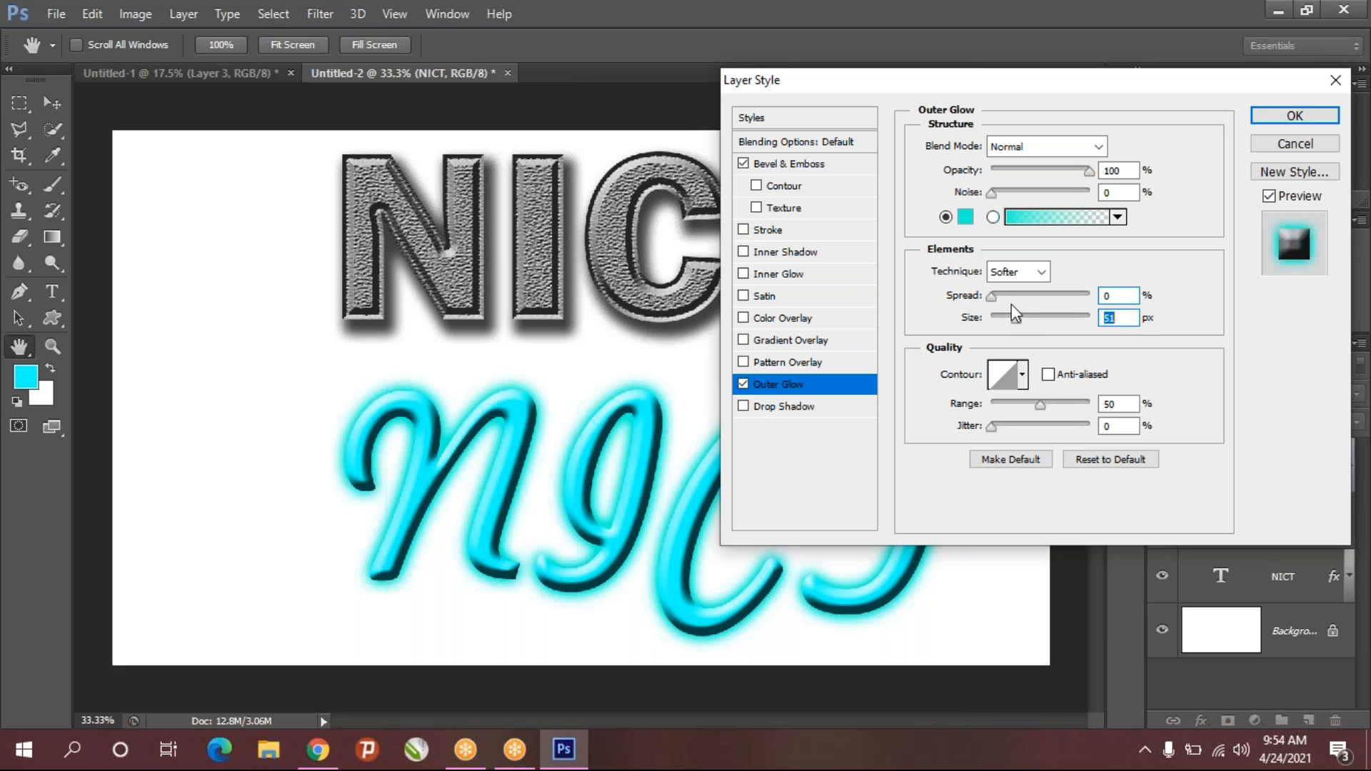
left_click(1296, 116)
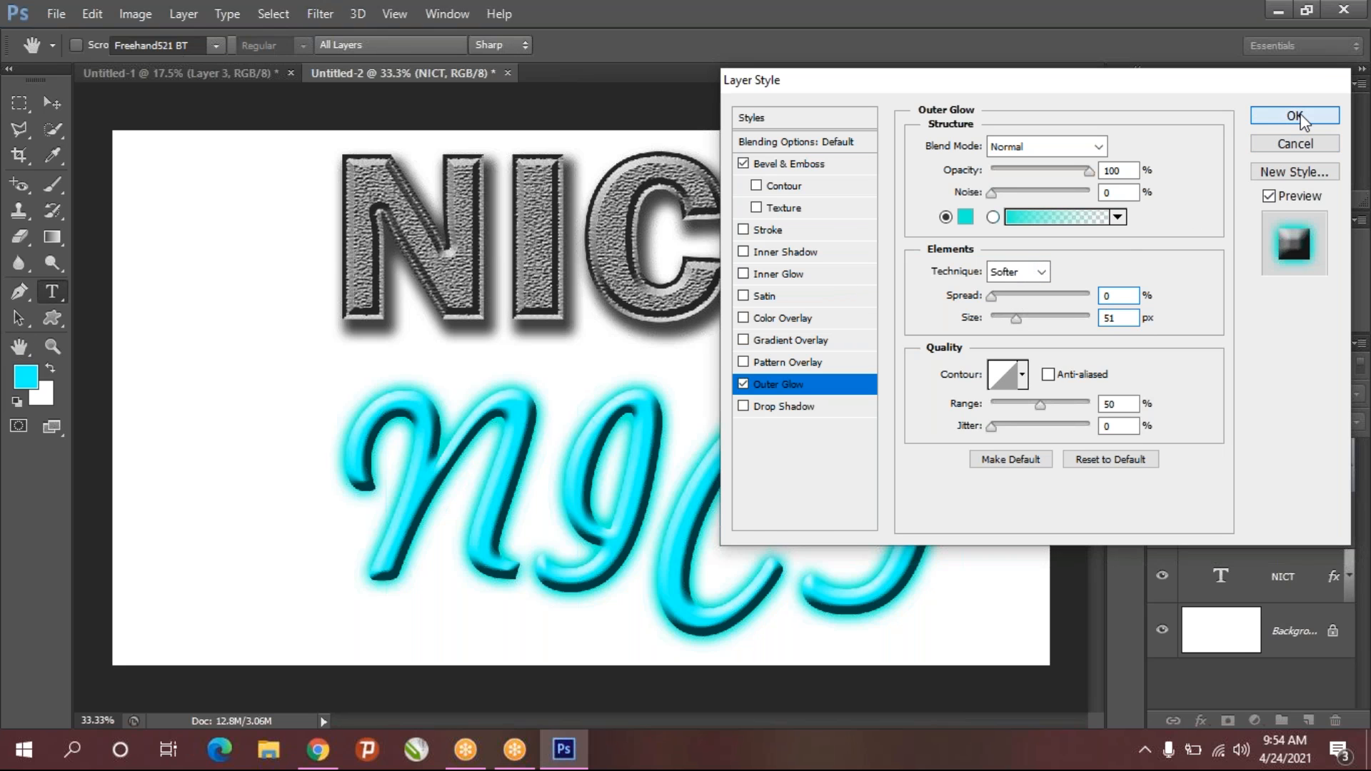
- Reset the foreground color to black and fill the Background layer with it
left_click(1229, 649)
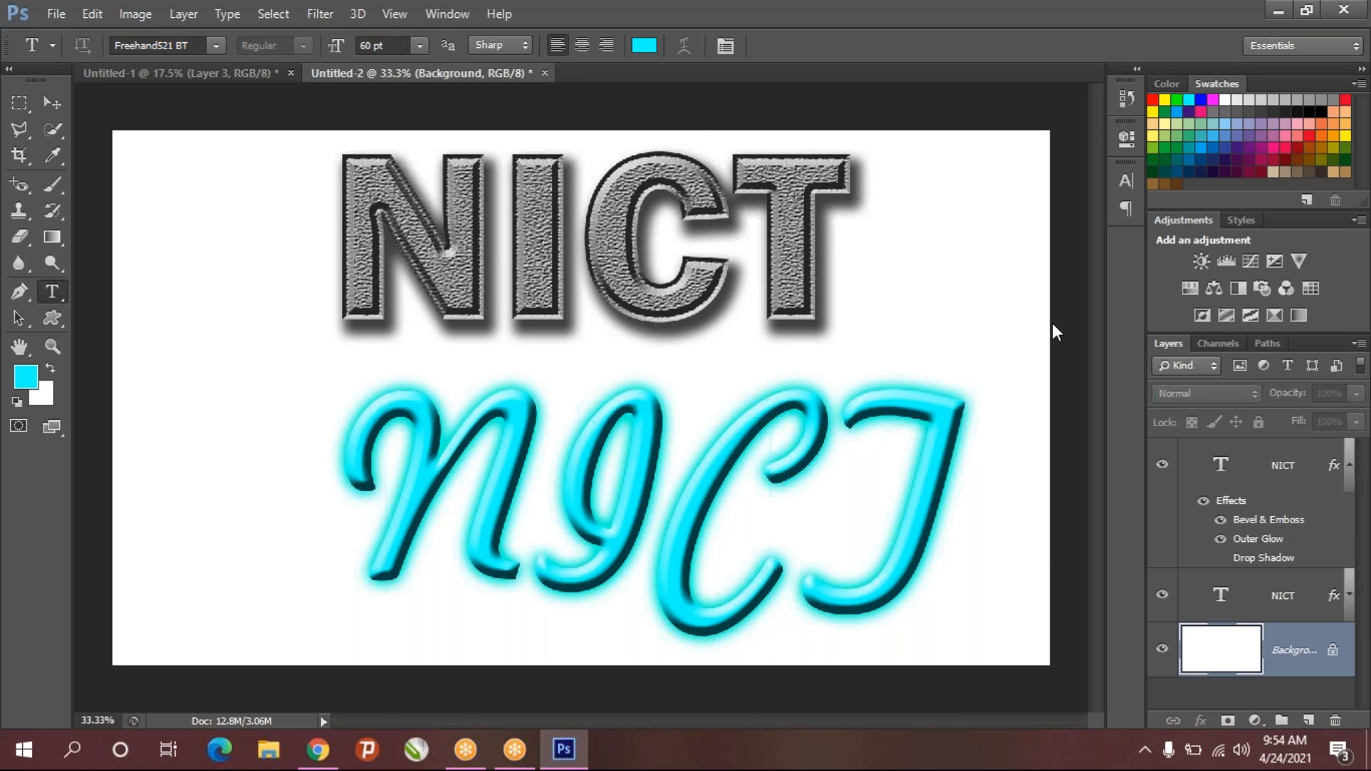
key("d")
key("alt+BackSpace")
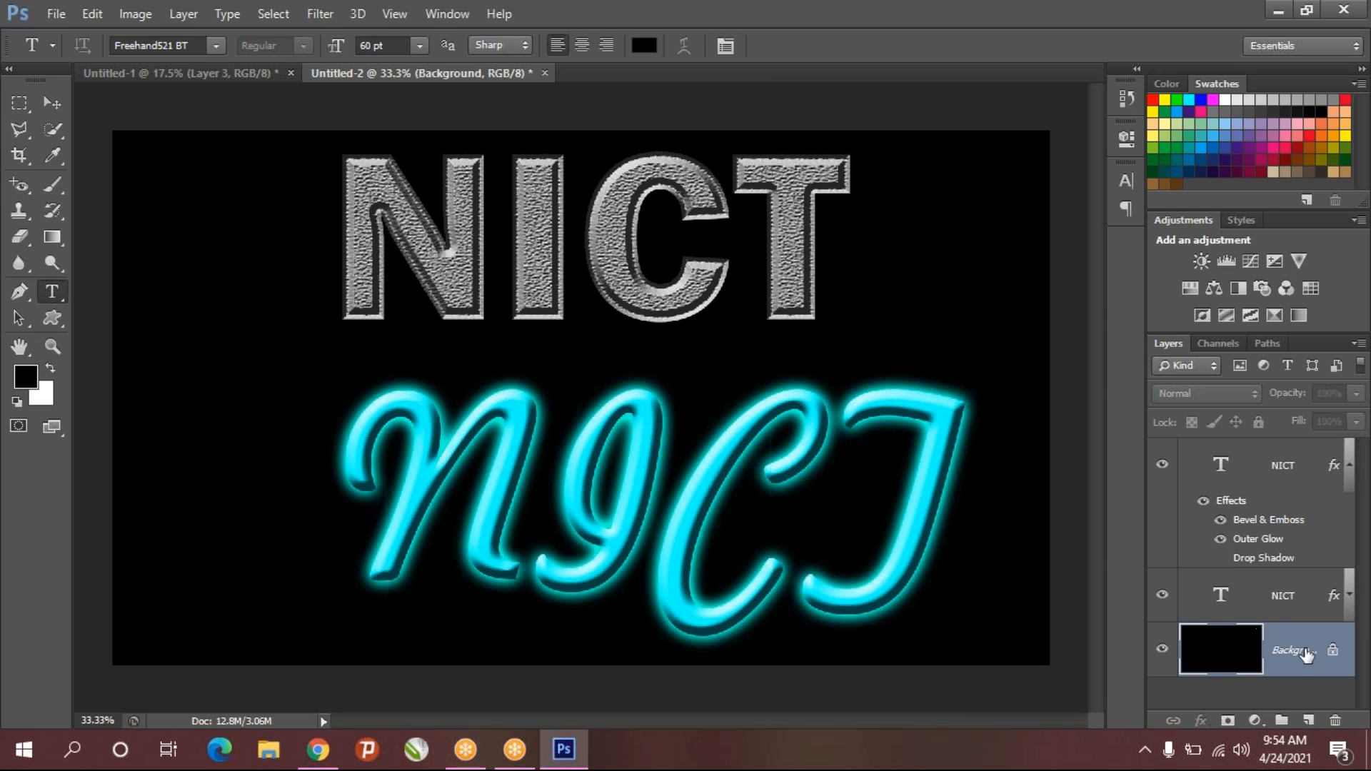
- Turn on Inner Glow for the cyan script text layer and set its size to 38 px
right_click(1269, 464)
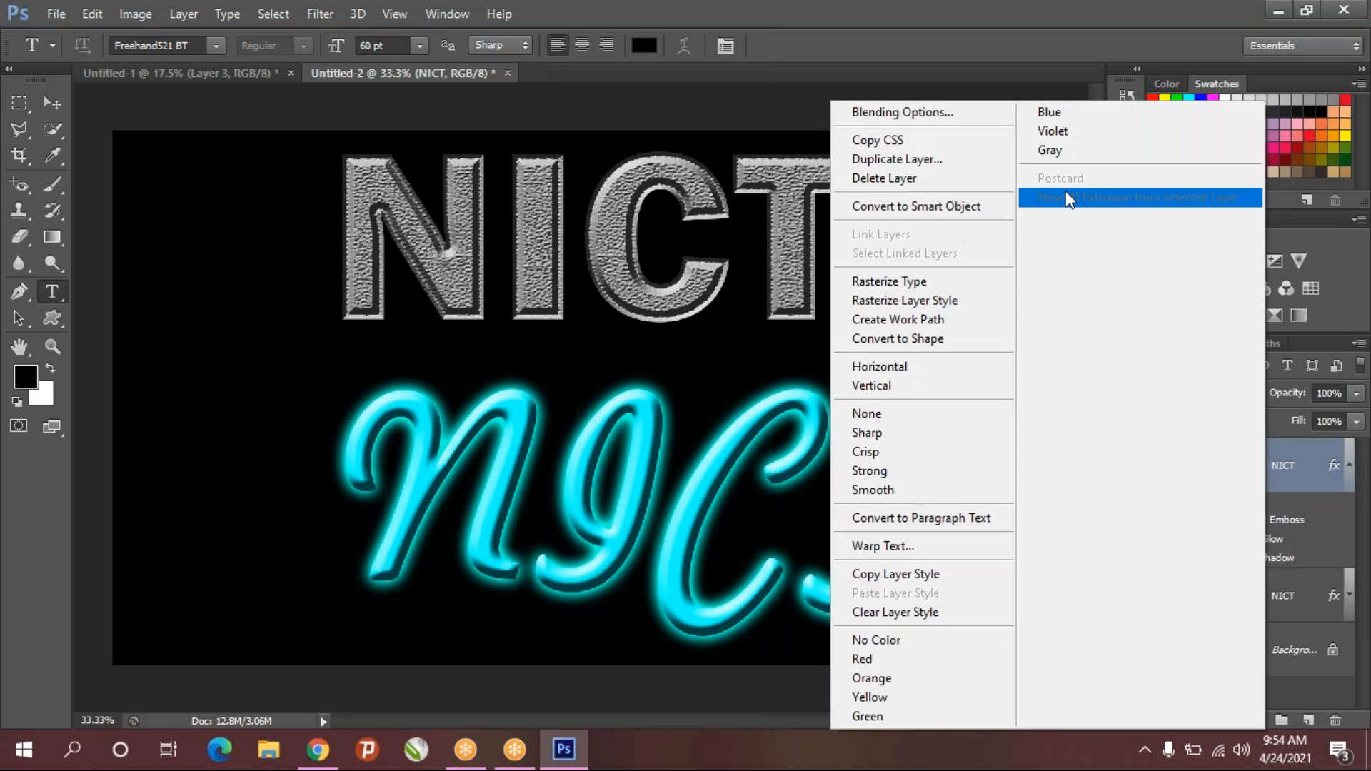
left_click(917, 120)
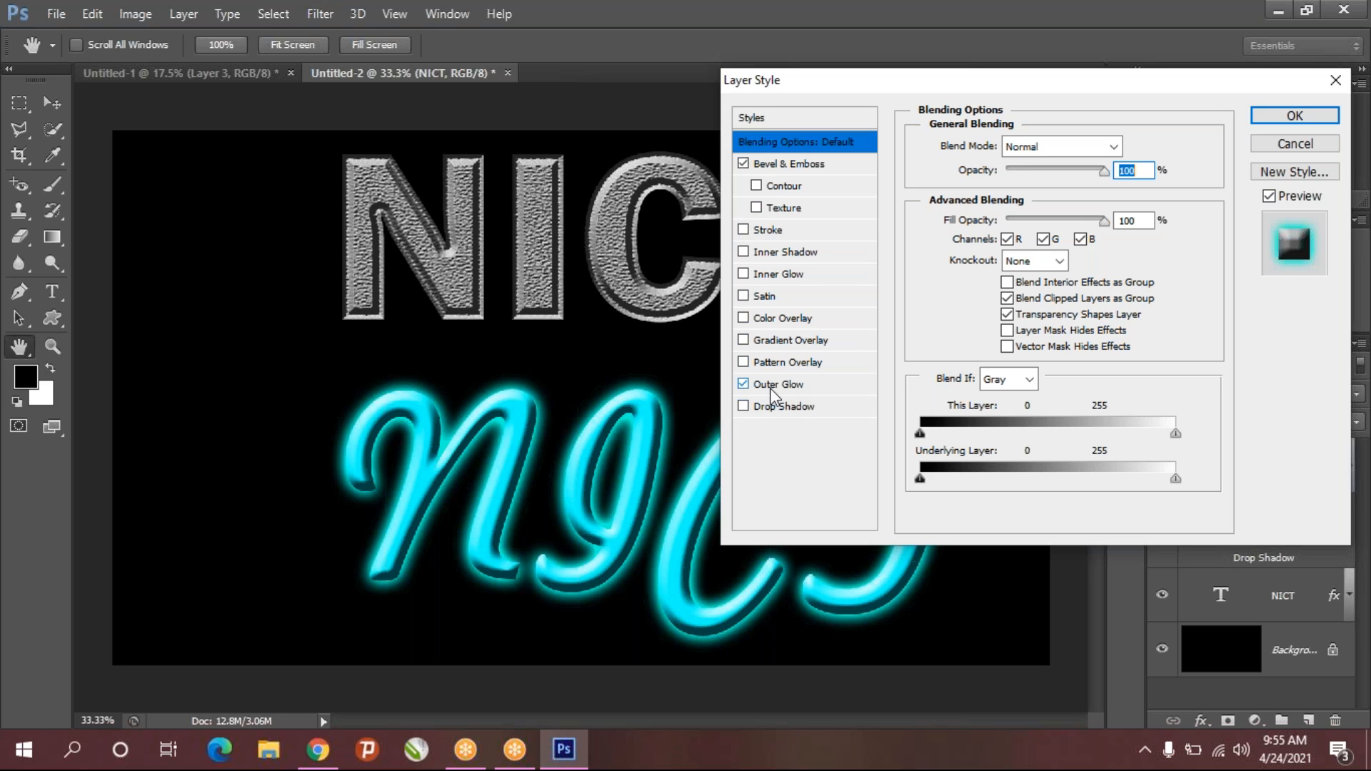
left_click(779, 276)
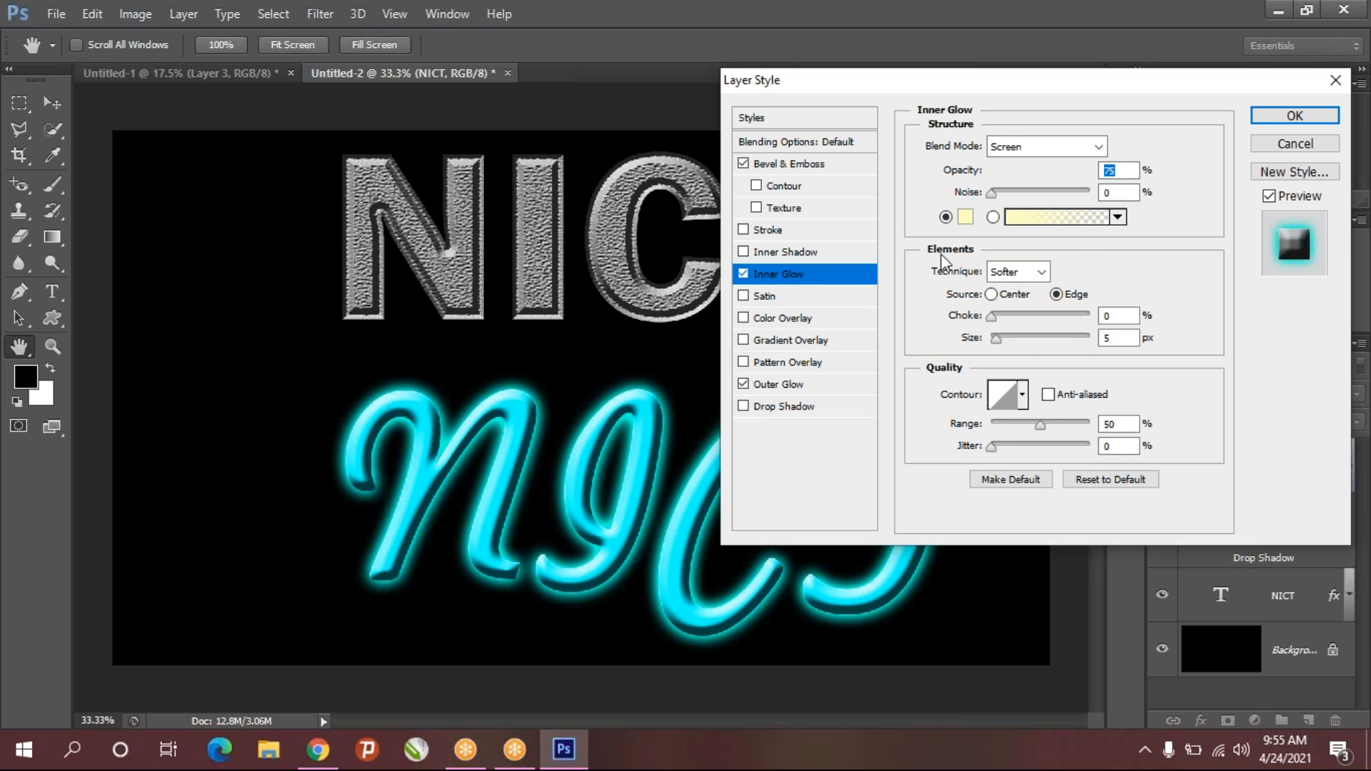
left_click_drag(996, 340, 1016, 348)
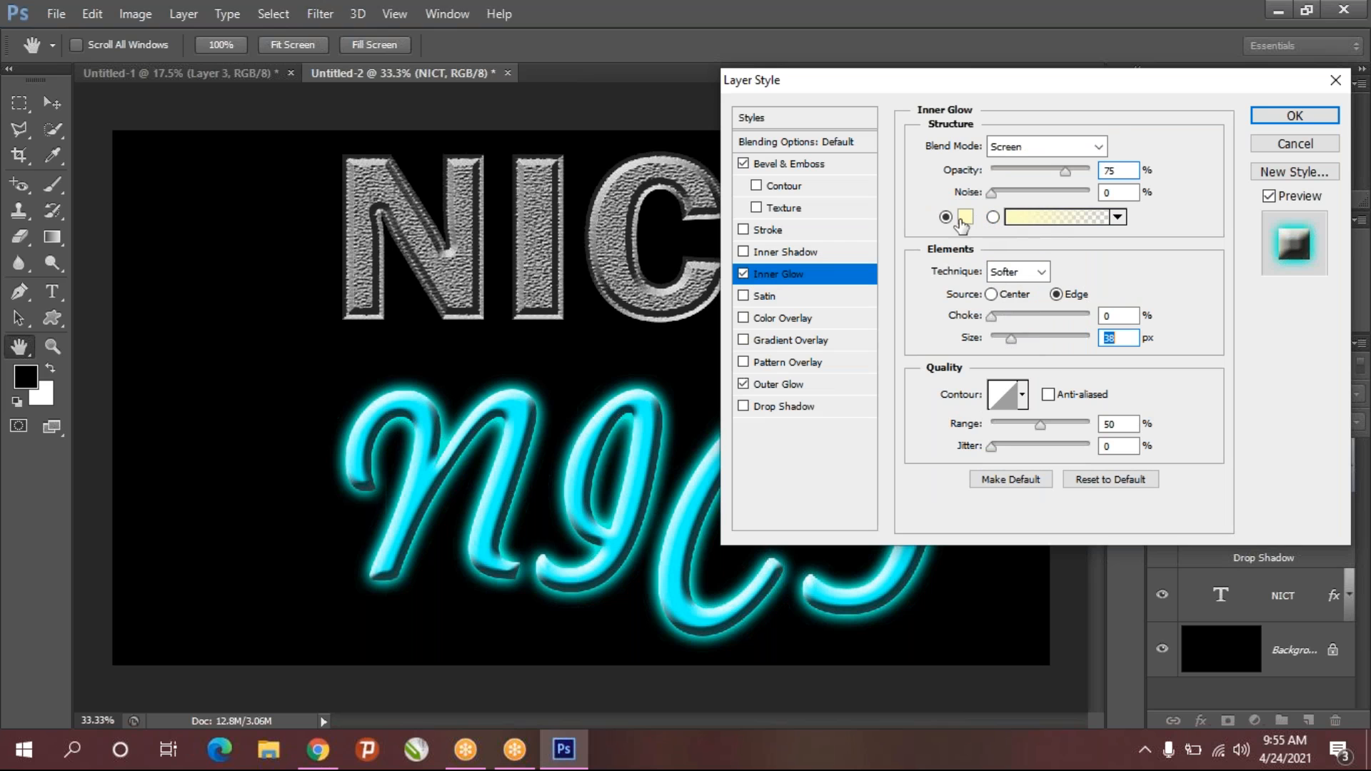
- Set the inner glow color to bright turquoise 00ffd8
left_click(964, 218)
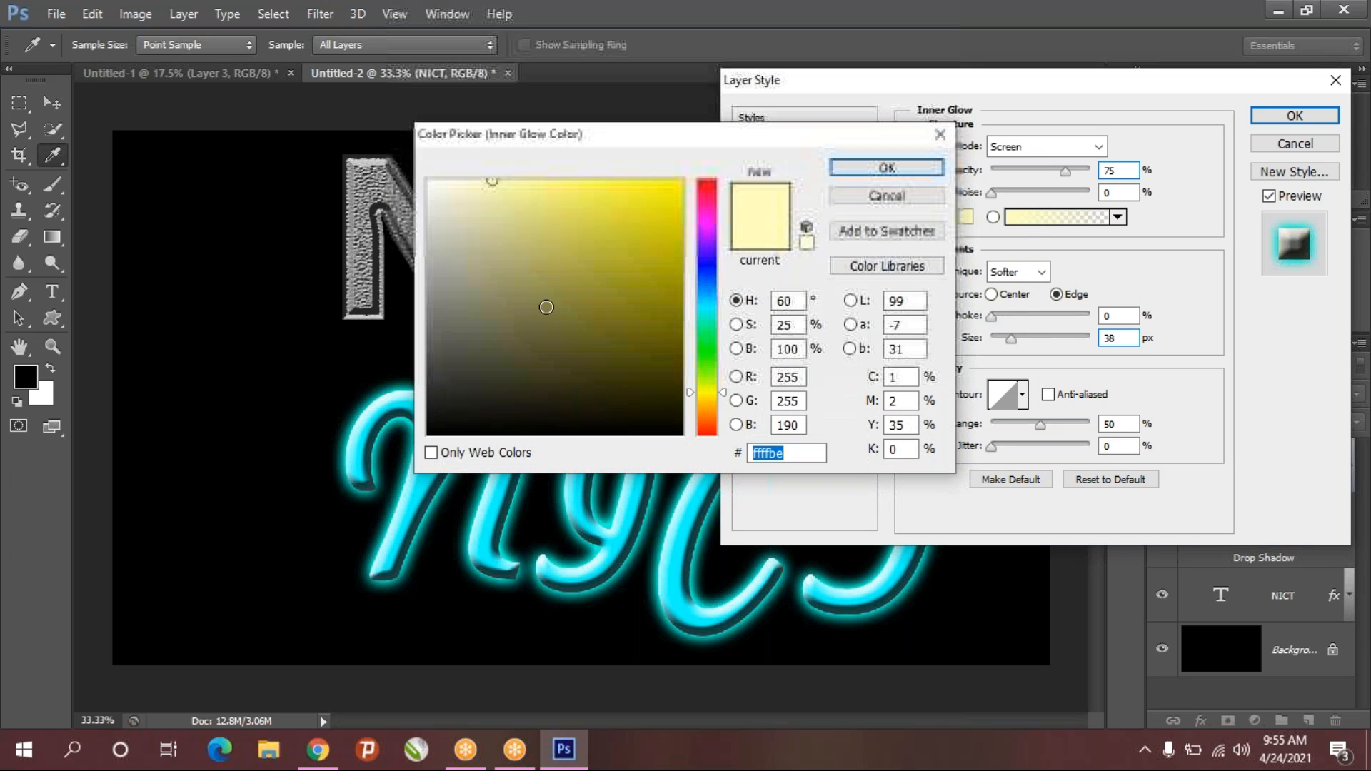
left_click(707, 313)
left_click(707, 315)
mouse_move(651, 259)
left_mouse_down()
mouse_move(637, 278)
mouse_move(685, 180)
left_mouse_up()
left_click(846, 171)
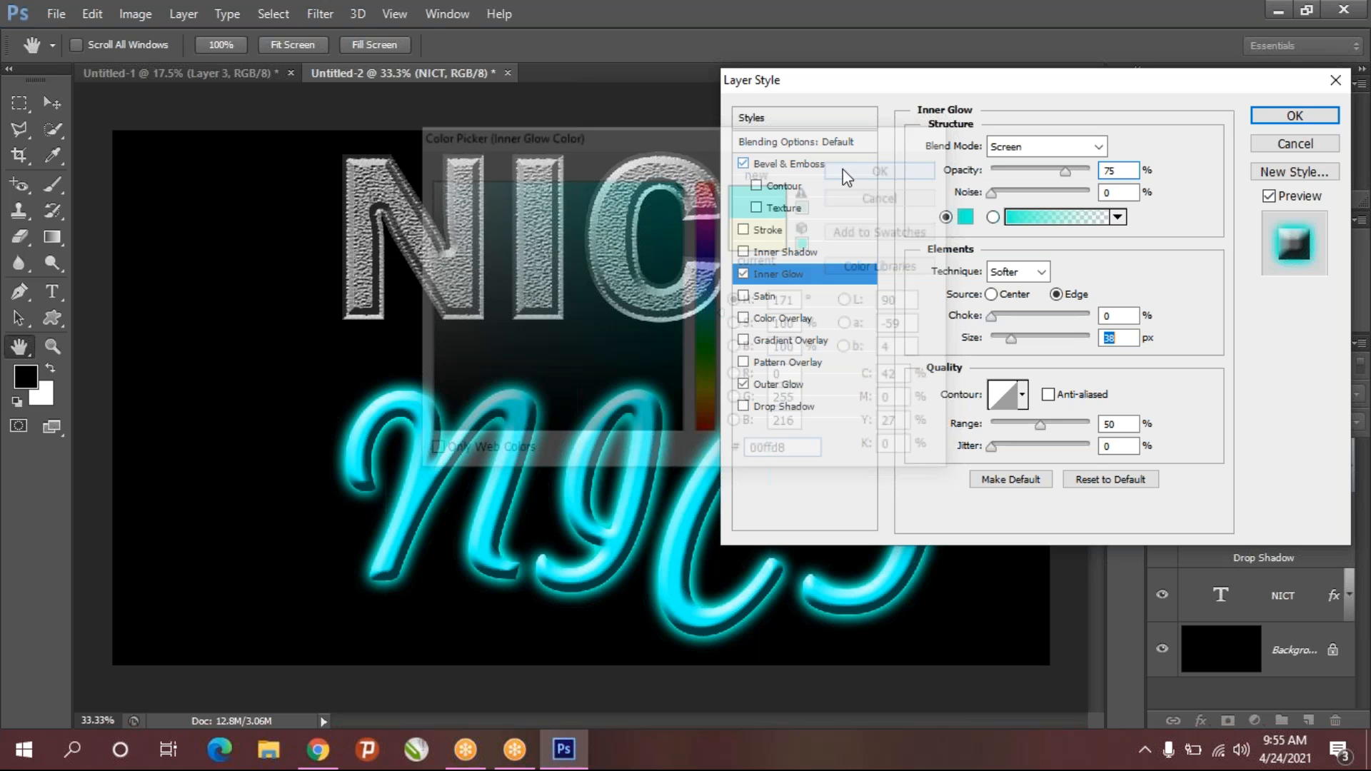
- Try the Dissolve blend mode on the inner glow, switch it to Normal, set its size to 18 px and apply the layer style
left_click(1097, 147)
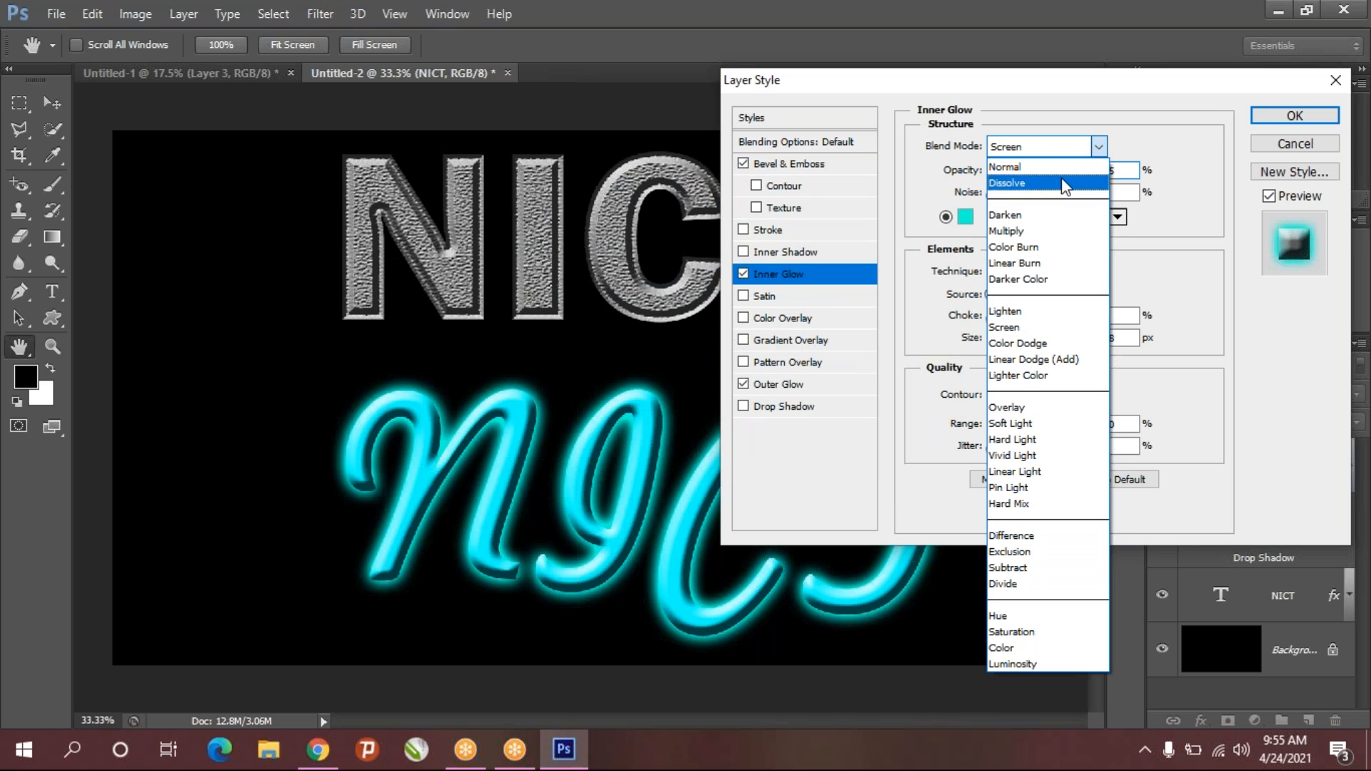
left_click(1061, 177)
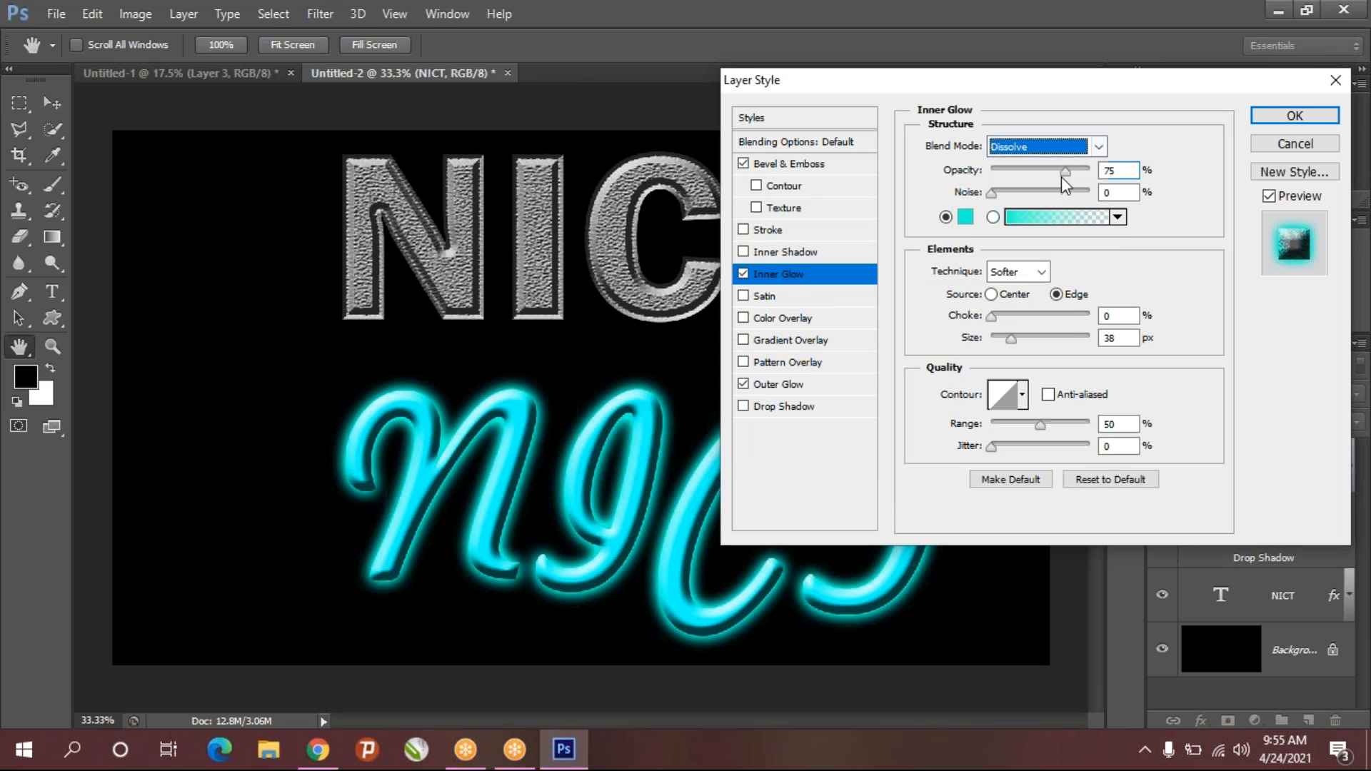
left_click(1106, 146)
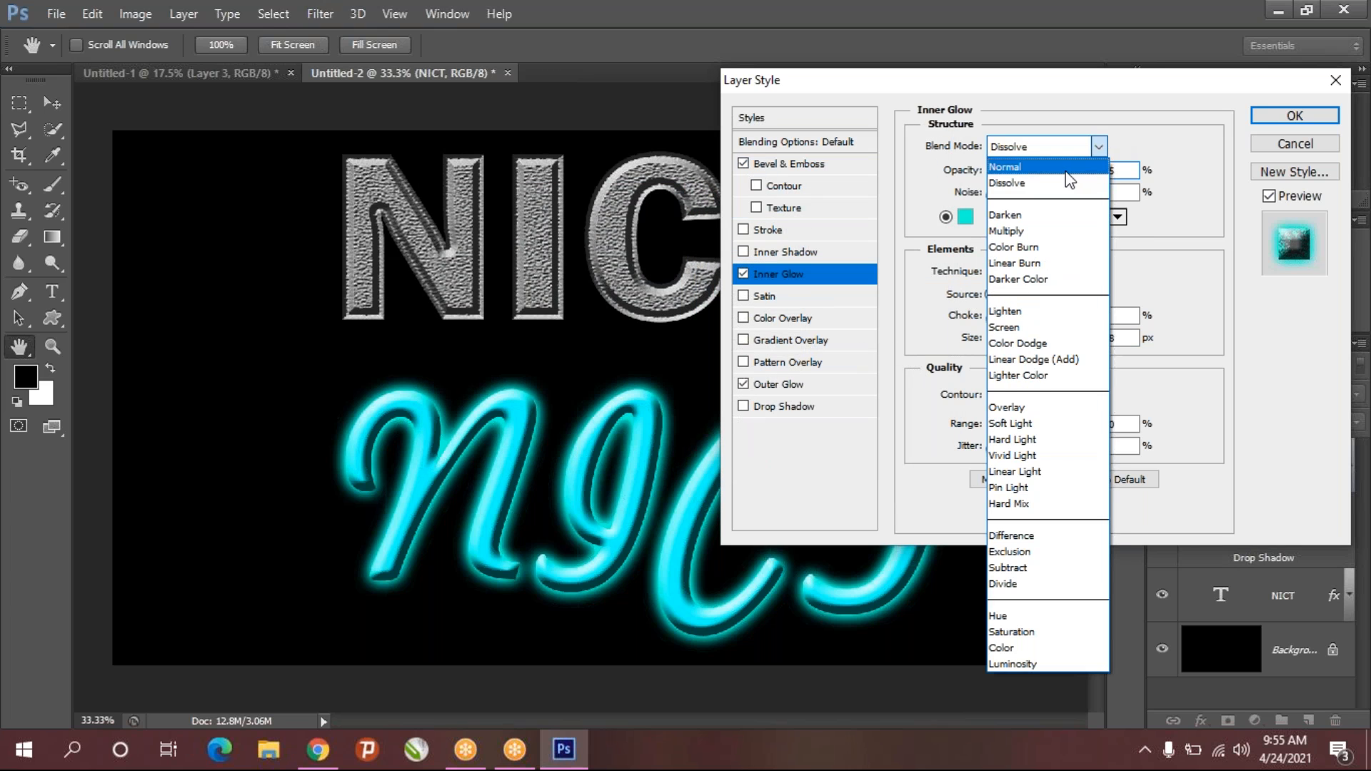
left_click(1066, 169)
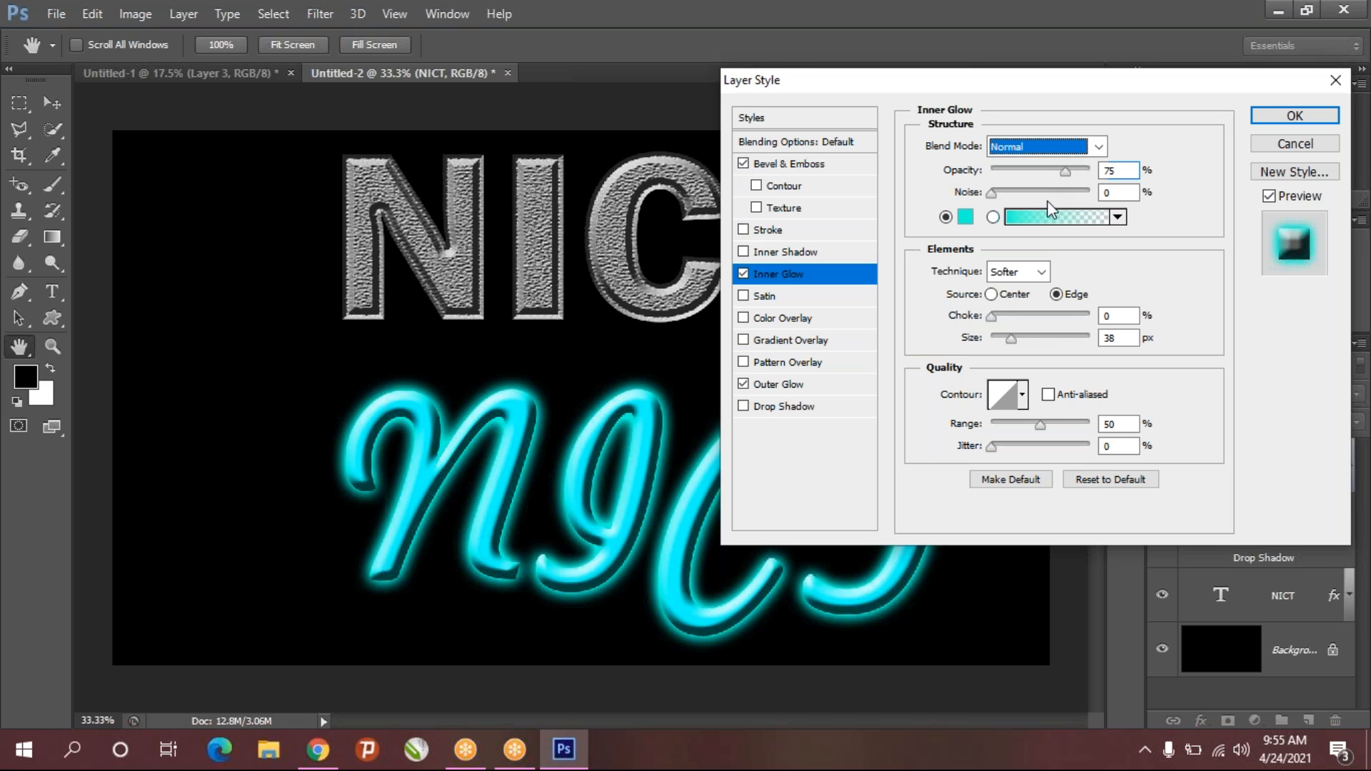
mouse_move(1022, 340)
left_mouse_down()
mouse_move(1059, 340)
mouse_move(992, 342)
mouse_move(1004, 343)
left_mouse_up()
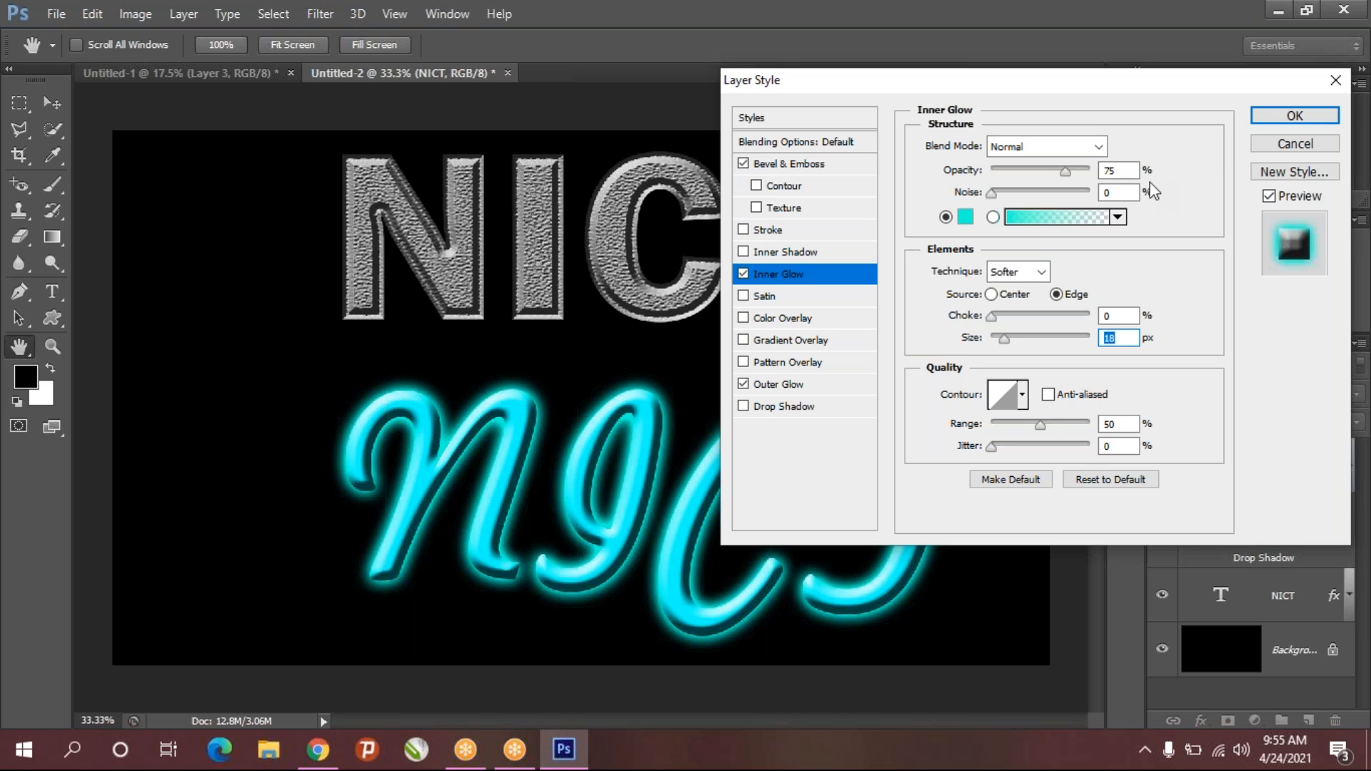
left_click(1305, 114)
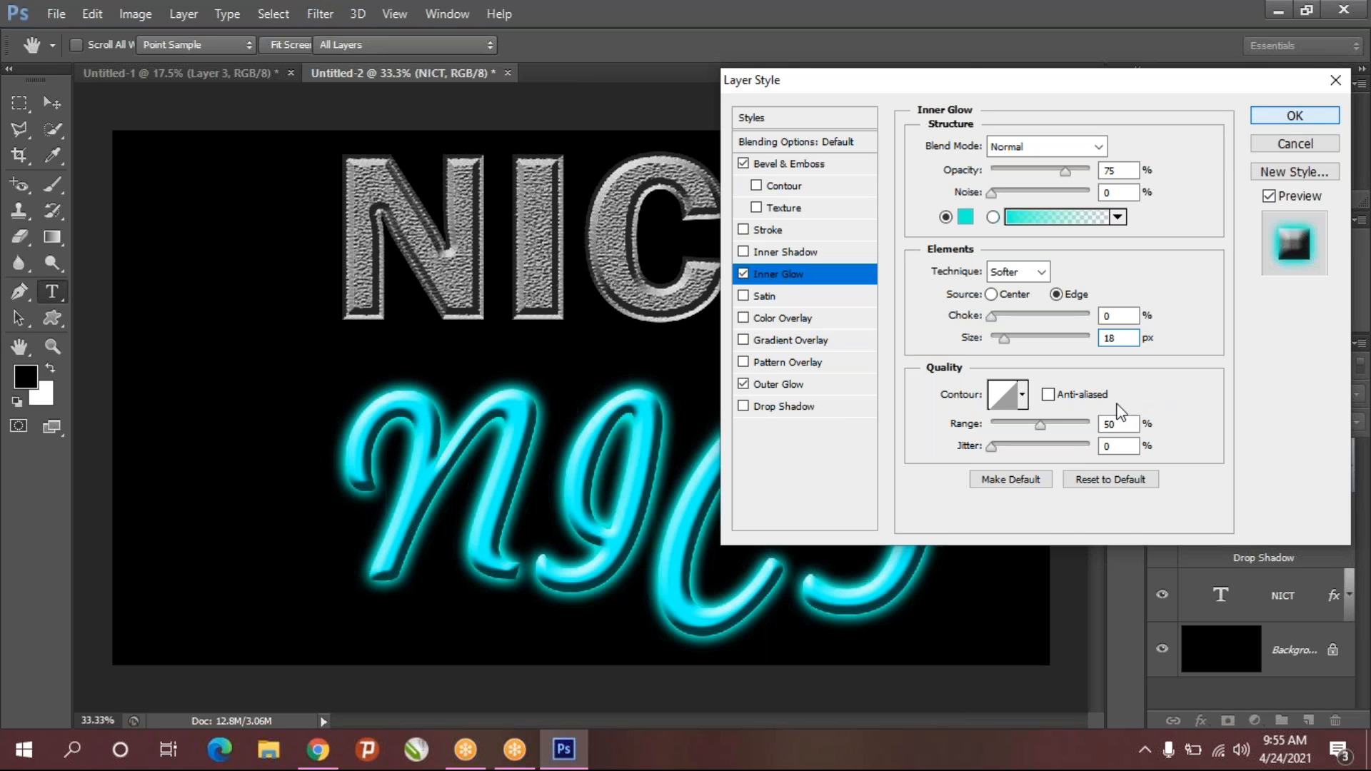
key("Return")
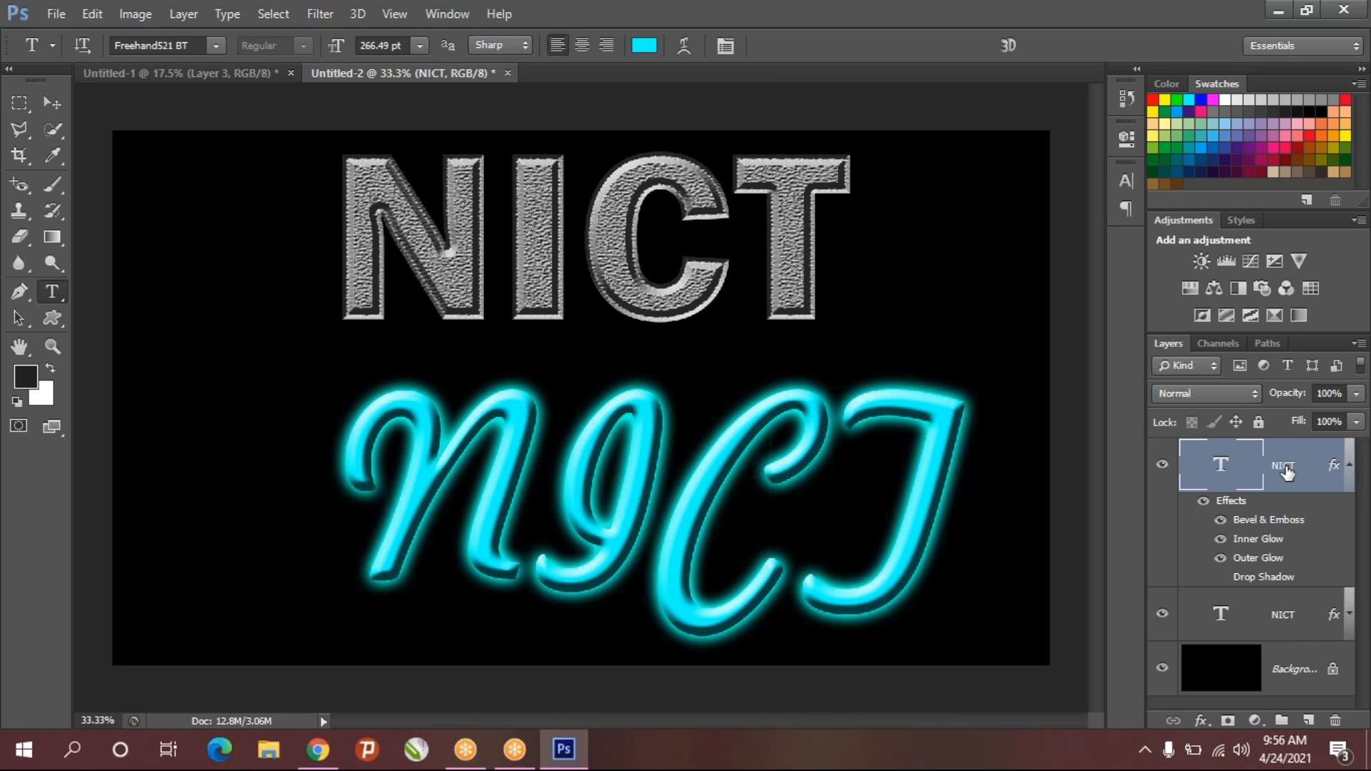
- Delete both NICT text layers and fill the Background layer with white
key("Delete")
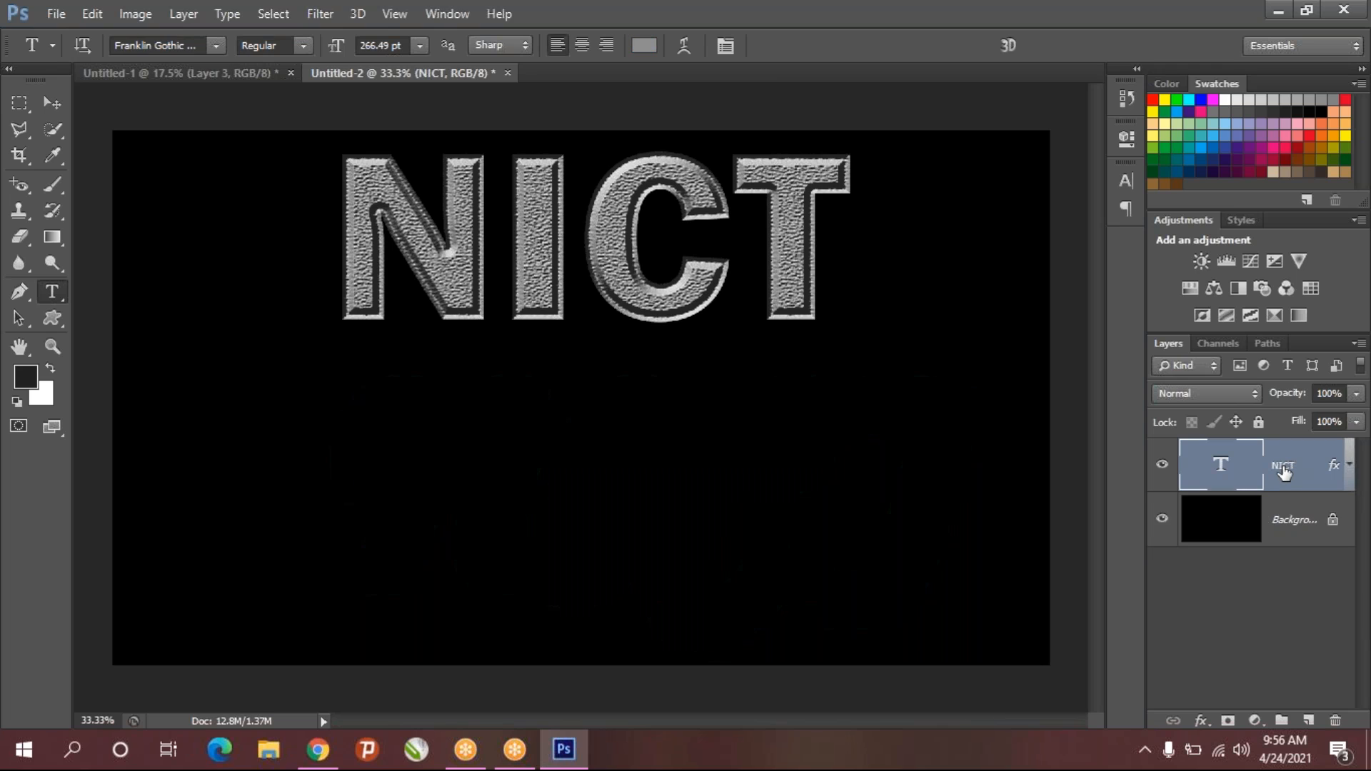
key("Delete")
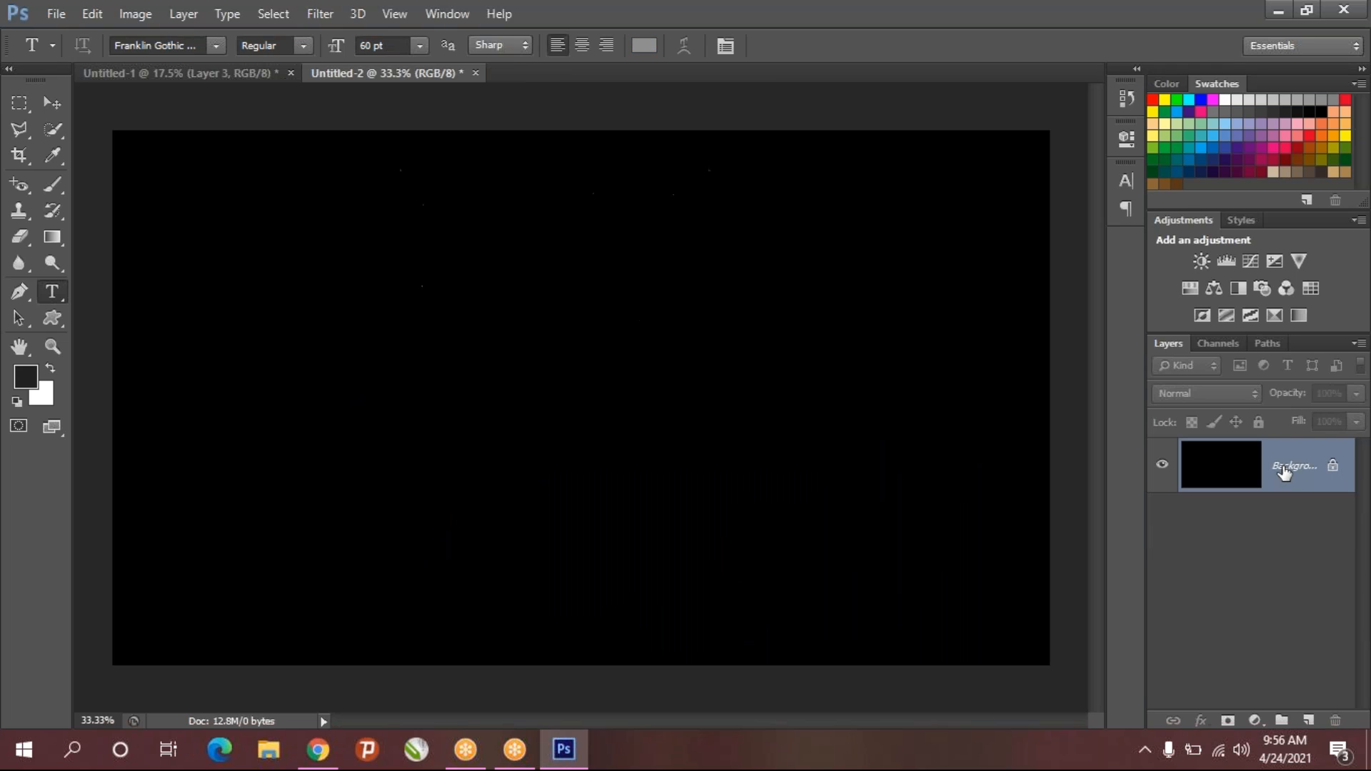
key("Delete")
key("ctrl+BackSpace")
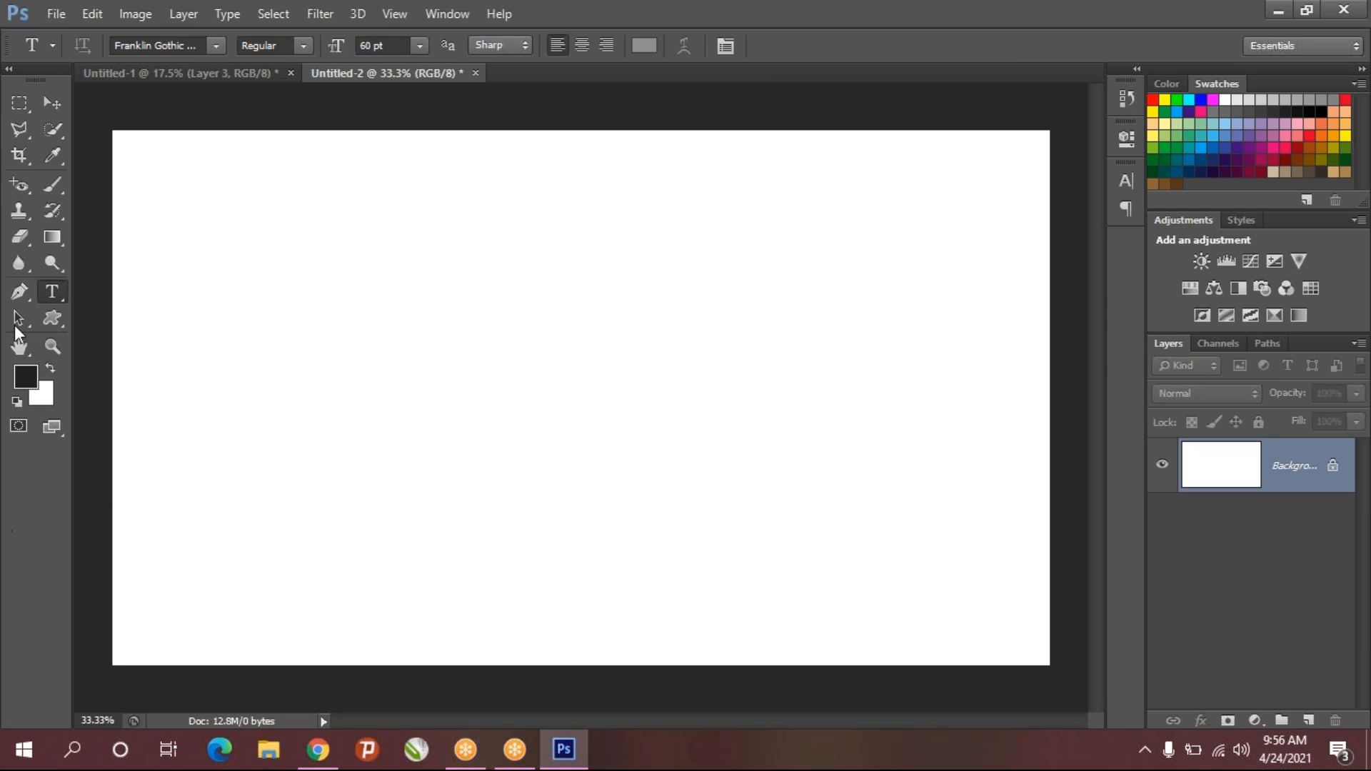
- Activate the Brush Tool and show the other tools in its group
left_click(63, 185)
right_click(64, 186)
left_click(191, 176)
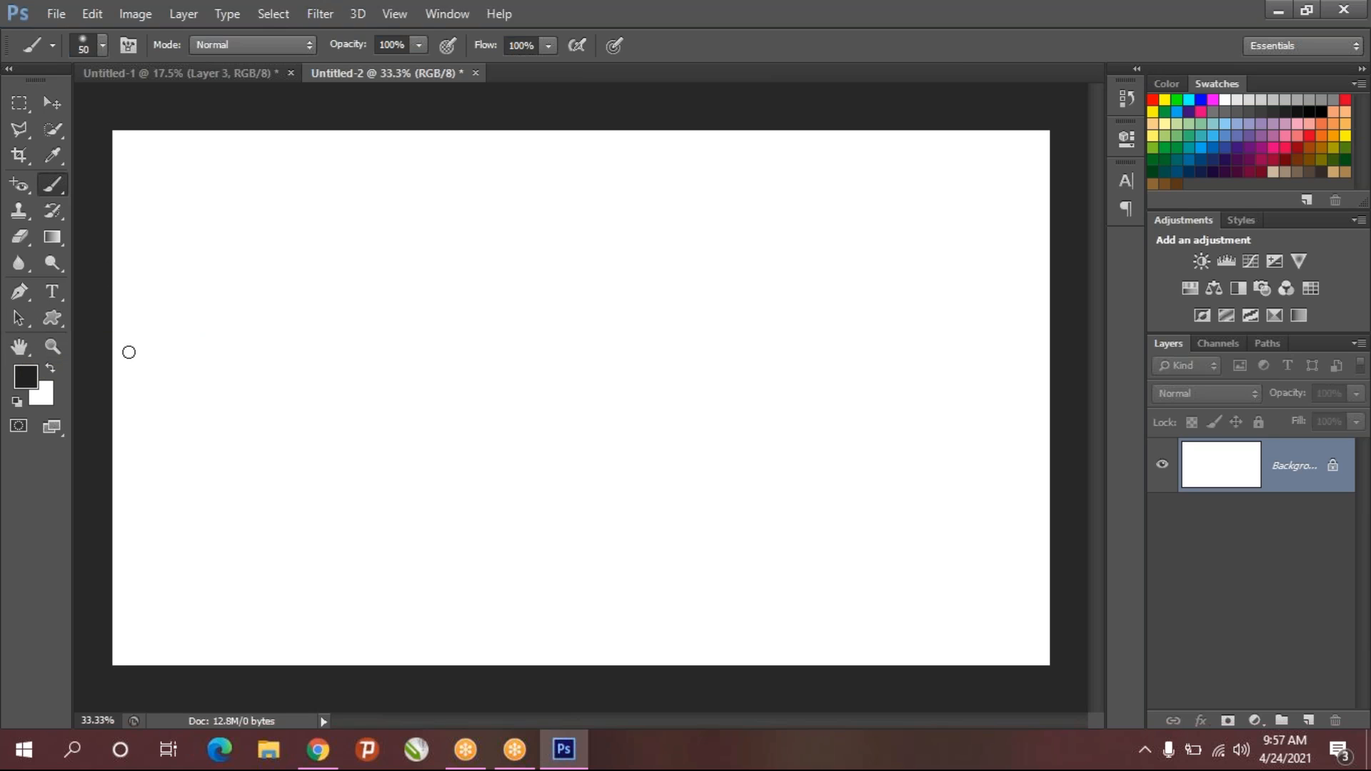
right_click(52, 187)
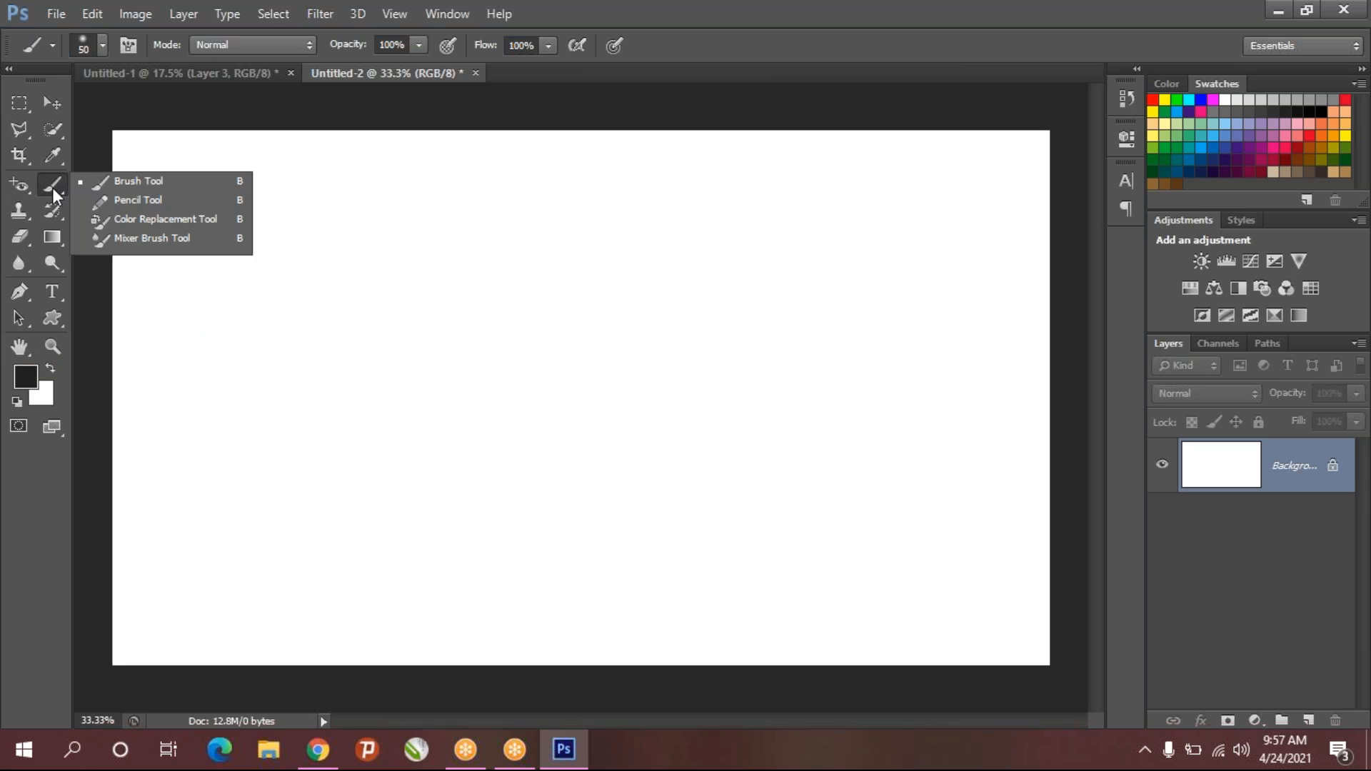
- Paint a few freehand test strokes across the white canvas with the Brush tool and undo them all
left_click(140, 183)
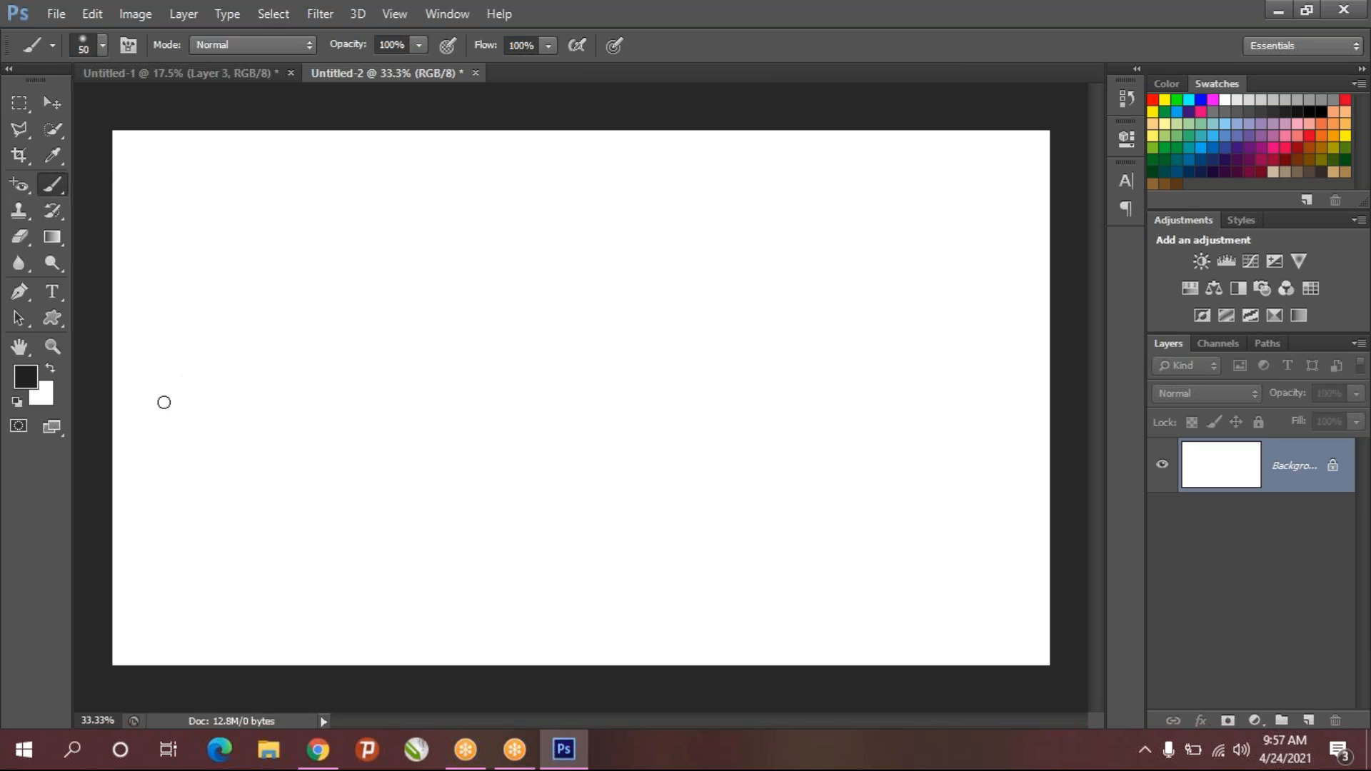
mouse_move(160, 404)
left_mouse_down()
mouse_move(730, 317)
mouse_move(968, 319)
left_mouse_up()
mouse_move(272, 429)
left_mouse_down()
mouse_move(297, 397)
mouse_move(805, 281)
left_mouse_up()
left_click_drag(361, 493, 461, 401)
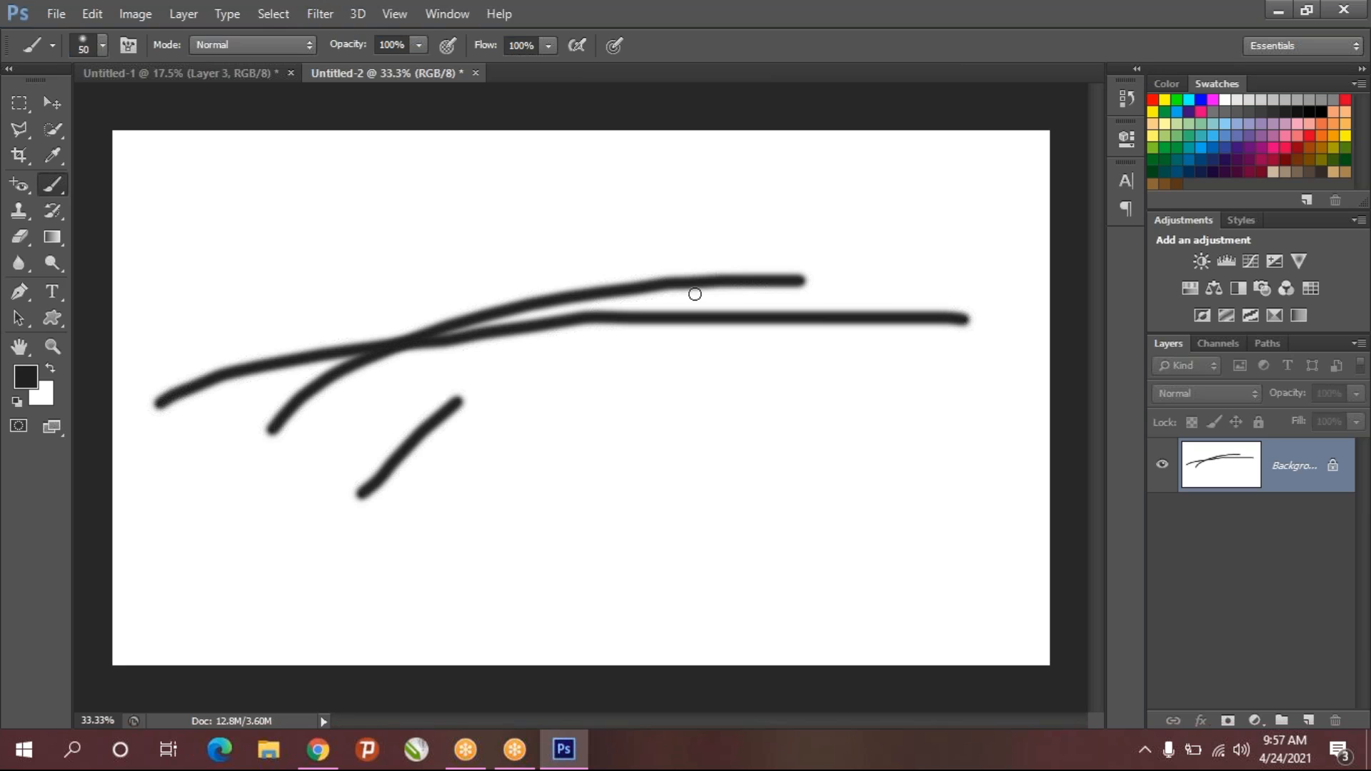
left_click_drag(695, 294, 805, 281)
key("ctrl+alt+z")
key("ctrl+alt+z")
key("ctrl+alt+z")
key("ctrl+alt+z")
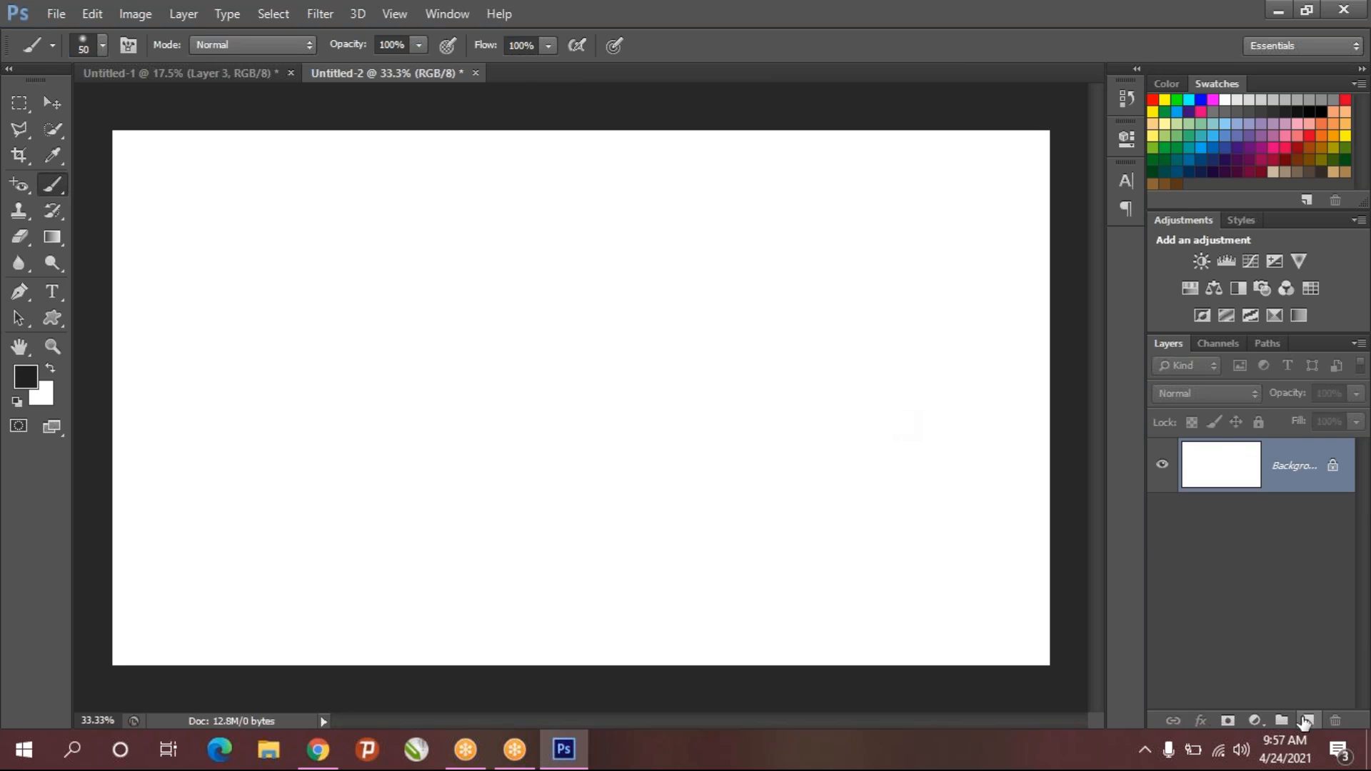
- Add a new empty layer above the background
left_click(1305, 722)
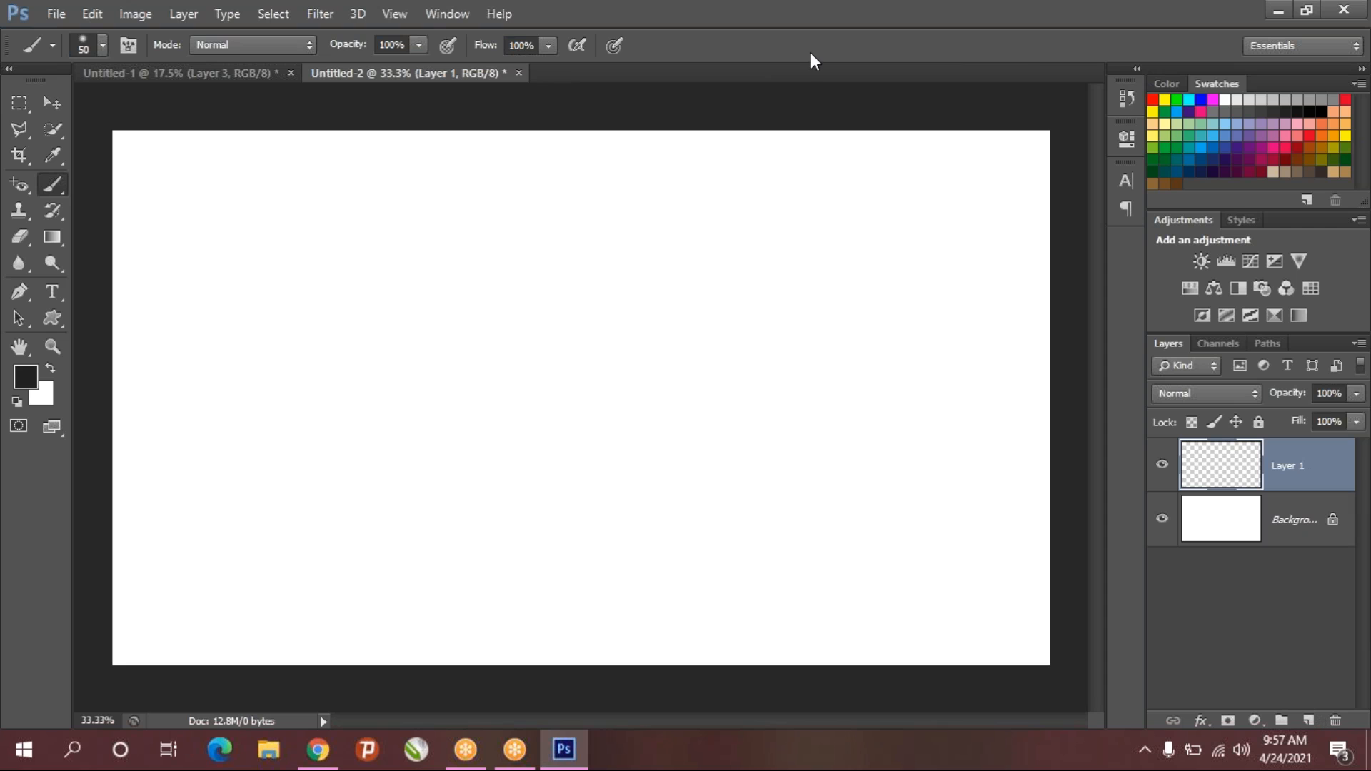
left_click(1017, 39)
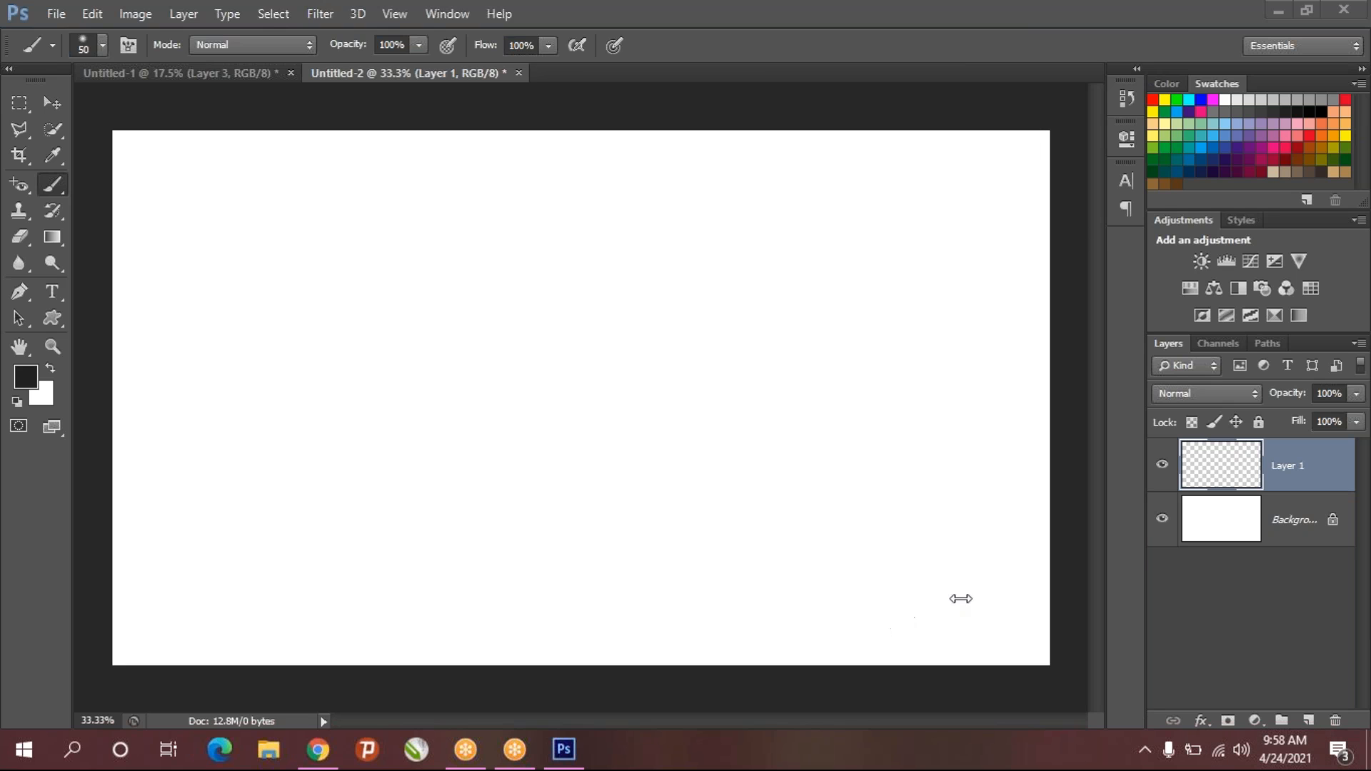
left_click(1169, 751)
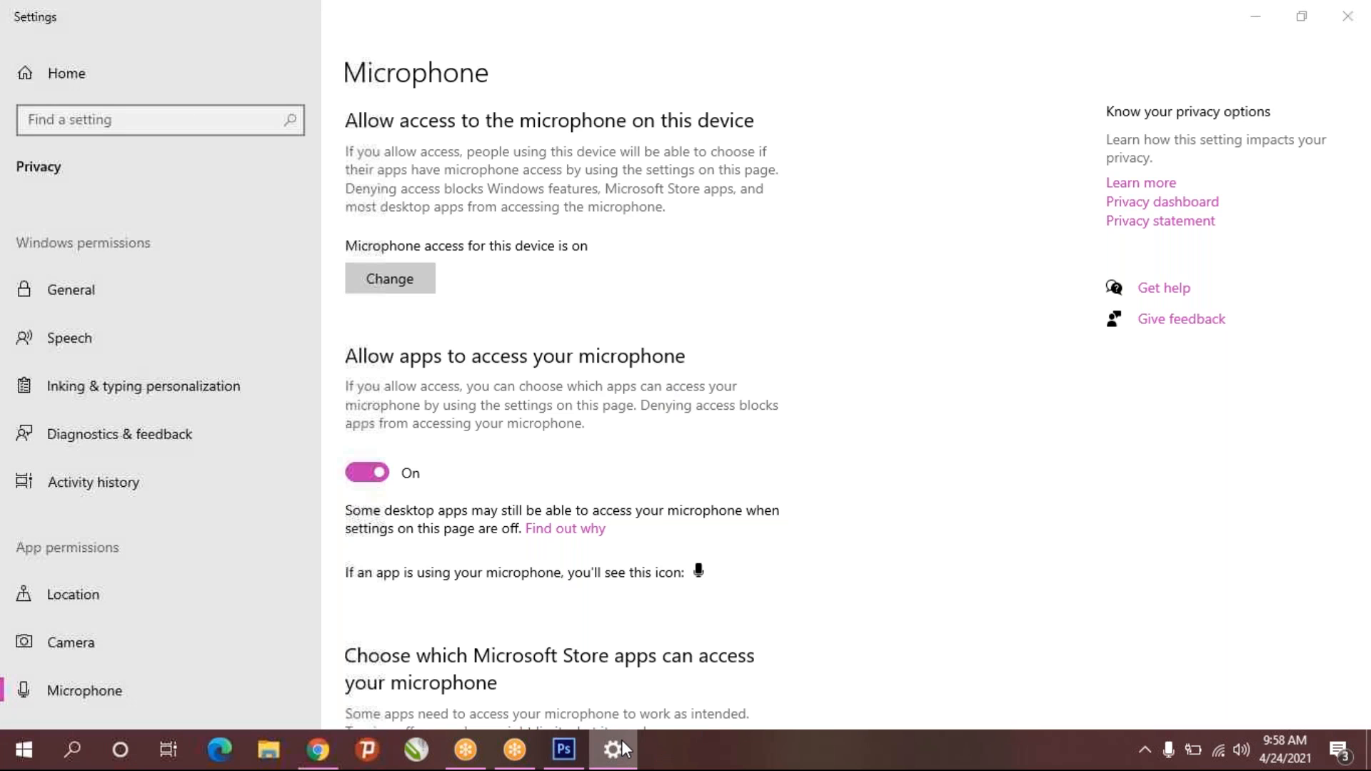
left_click(591, 707)
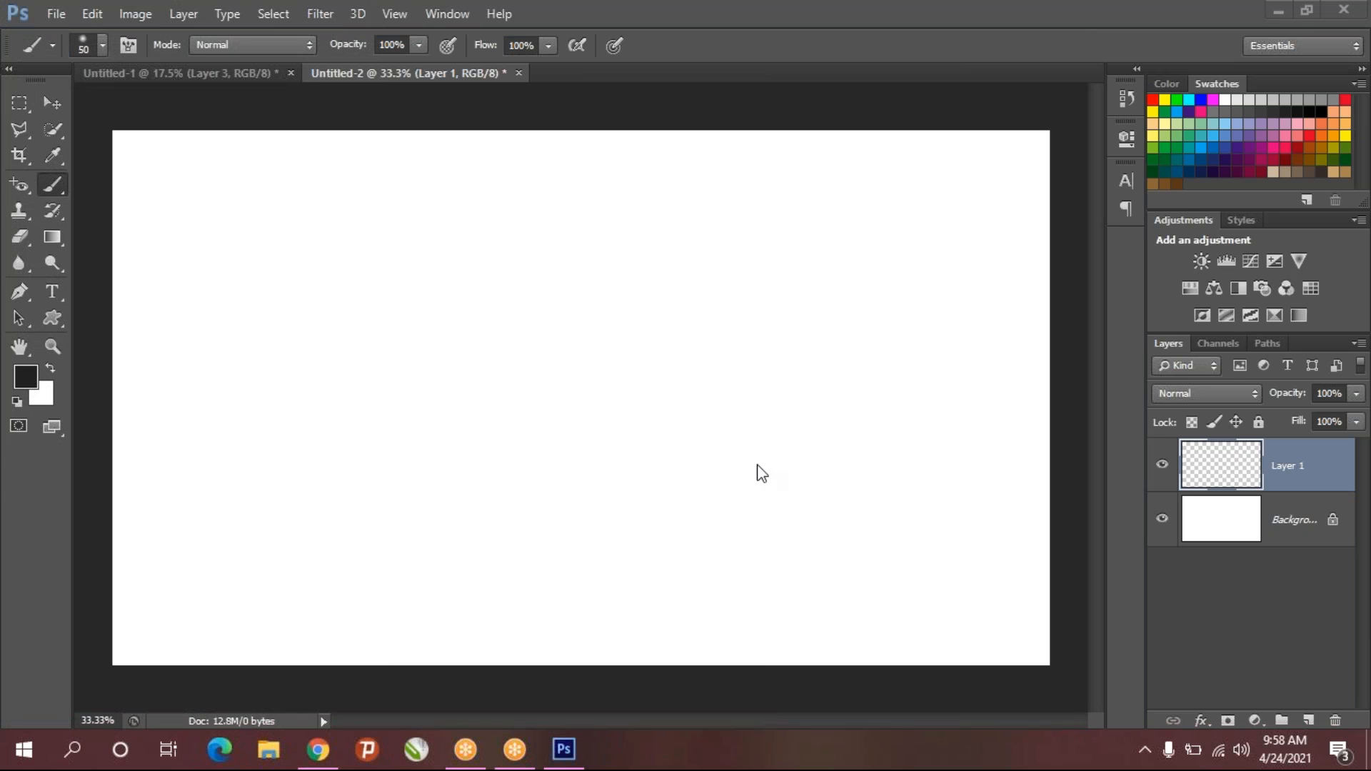
left_click(471, 756)
left_click(468, 751)
left_click(952, 119)
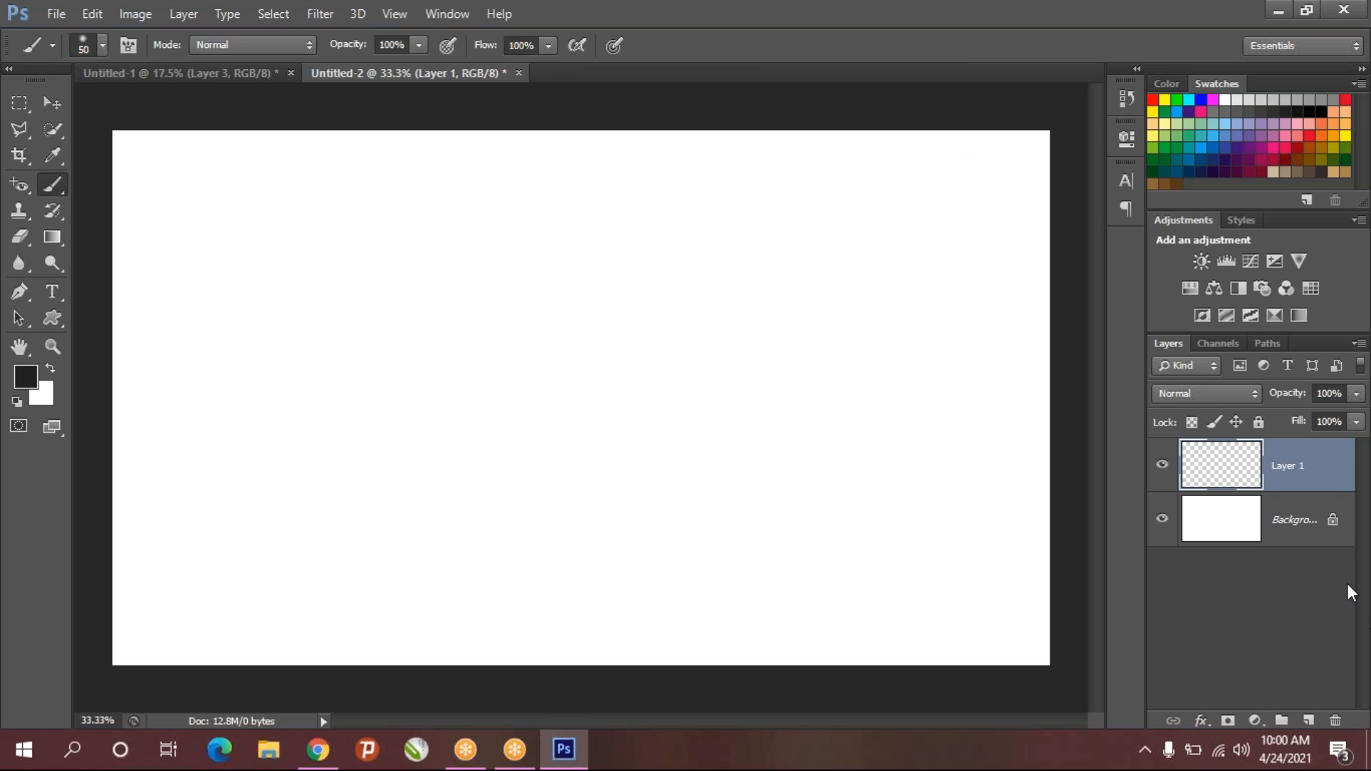
key("alt+p")
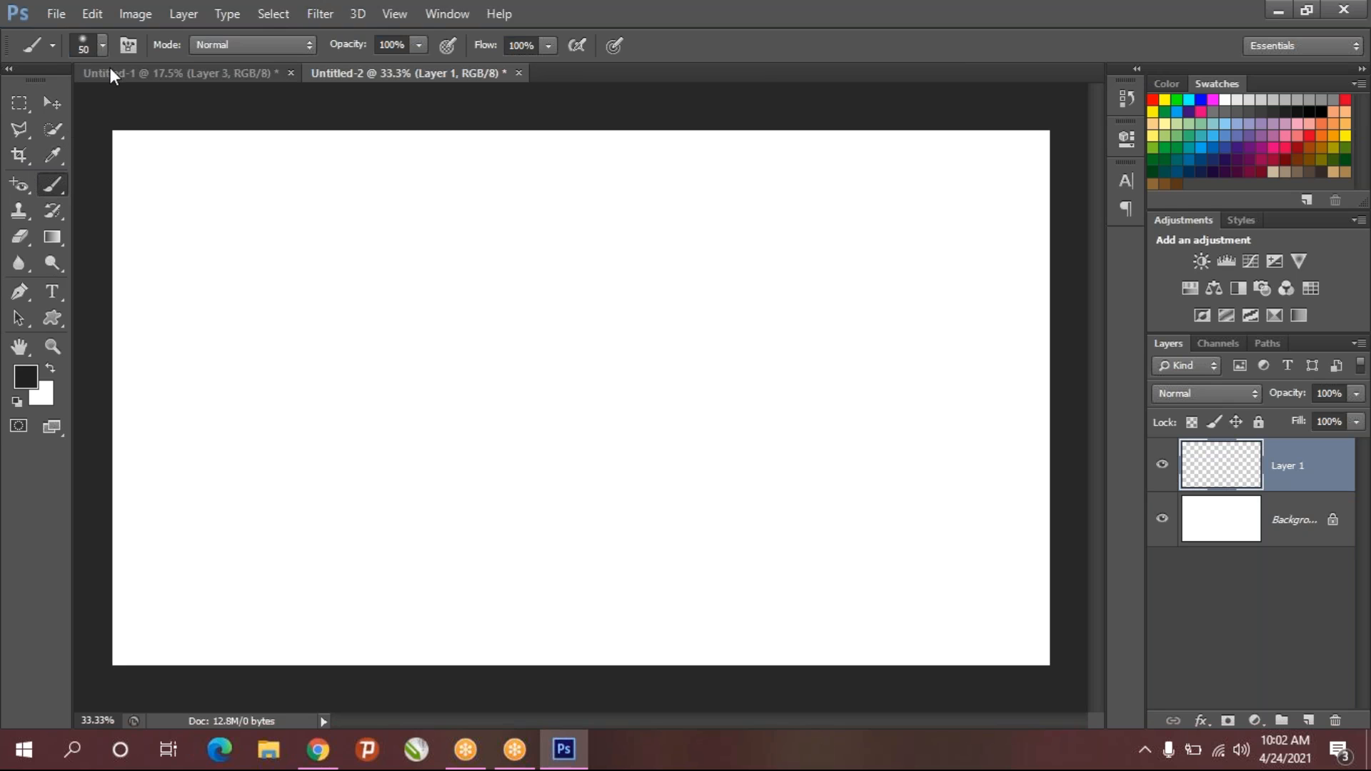
- Set the soft round brush to 360 px and paint a dark ground band along the canvas's lower edge
left_click(103, 46)
left_click_drag(80, 104, 114, 107)
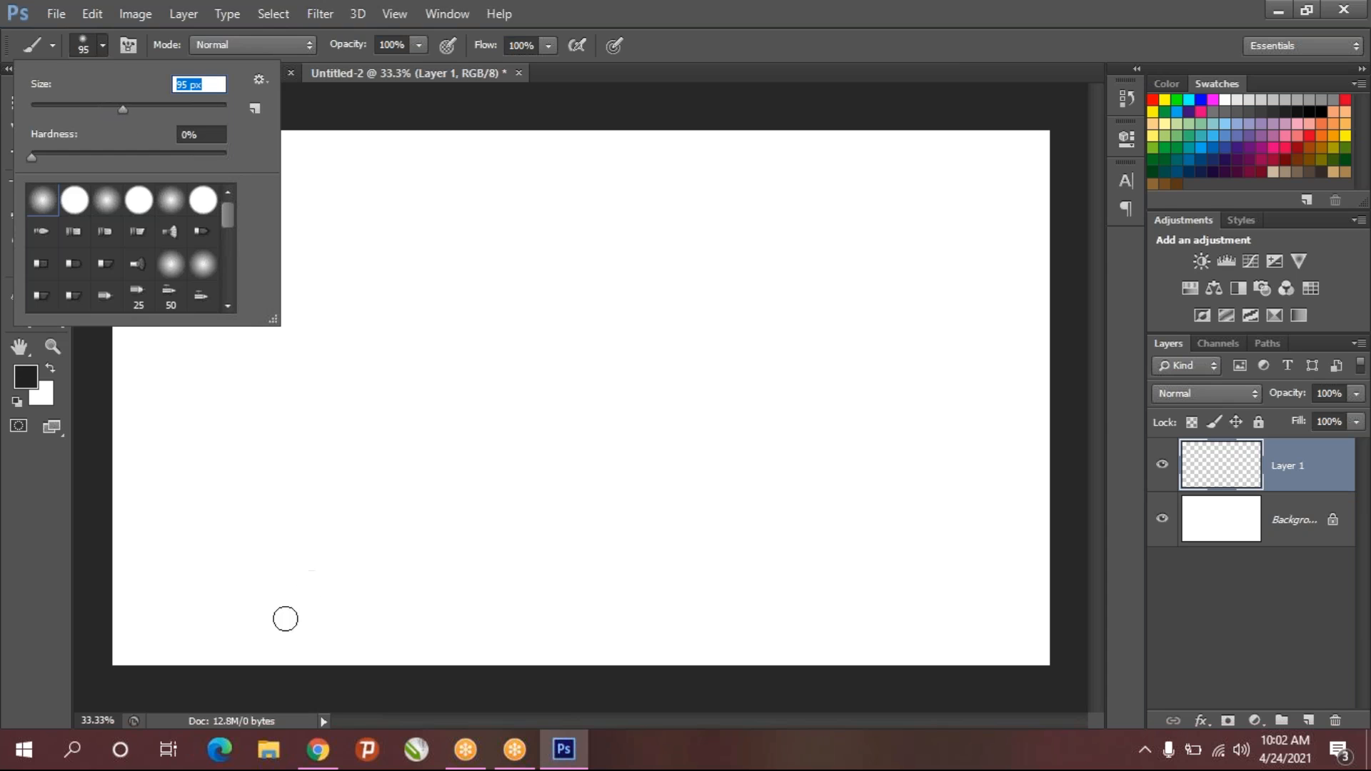
left_click_drag(182, 120, 222, 115)
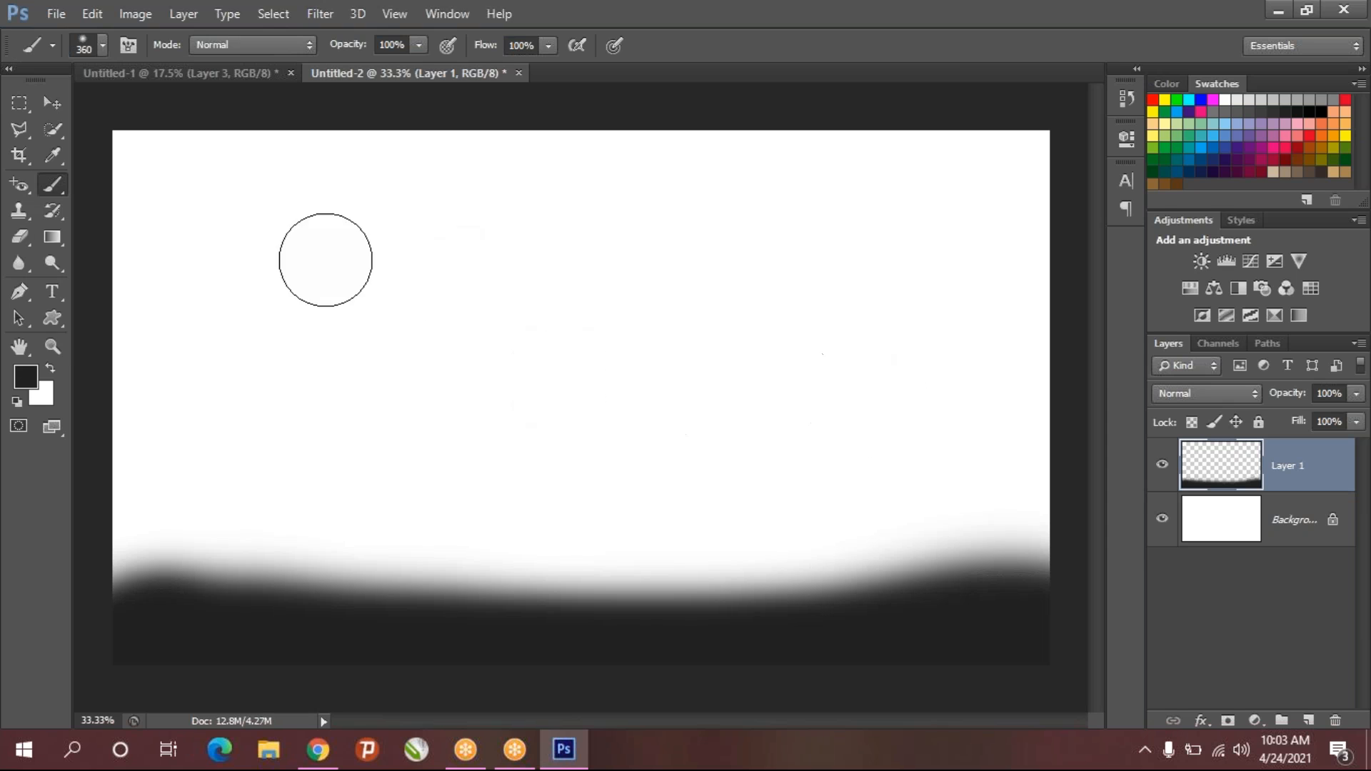
- Choose the 134 px grass brush preset for the Brush tool
left_click(103, 45)
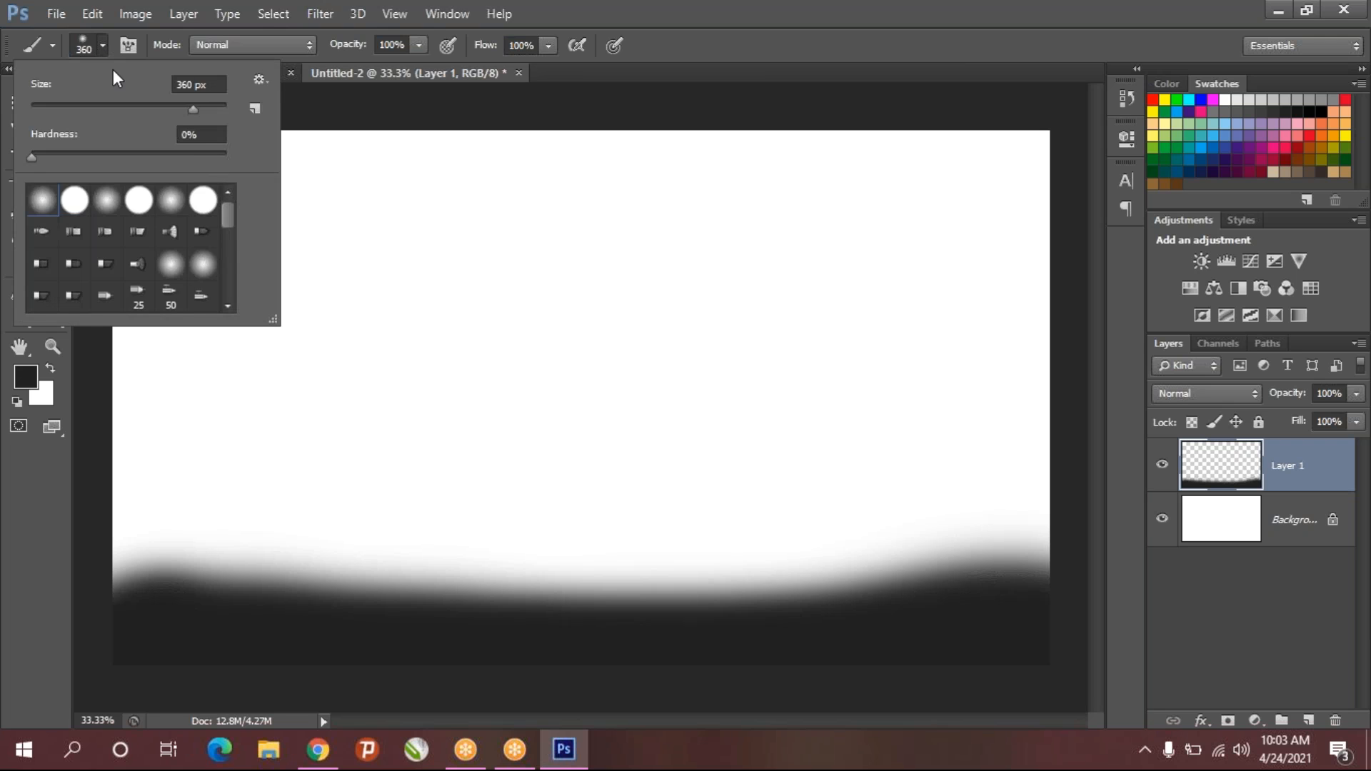
left_click_drag(230, 214, 227, 276)
left_click(203, 226)
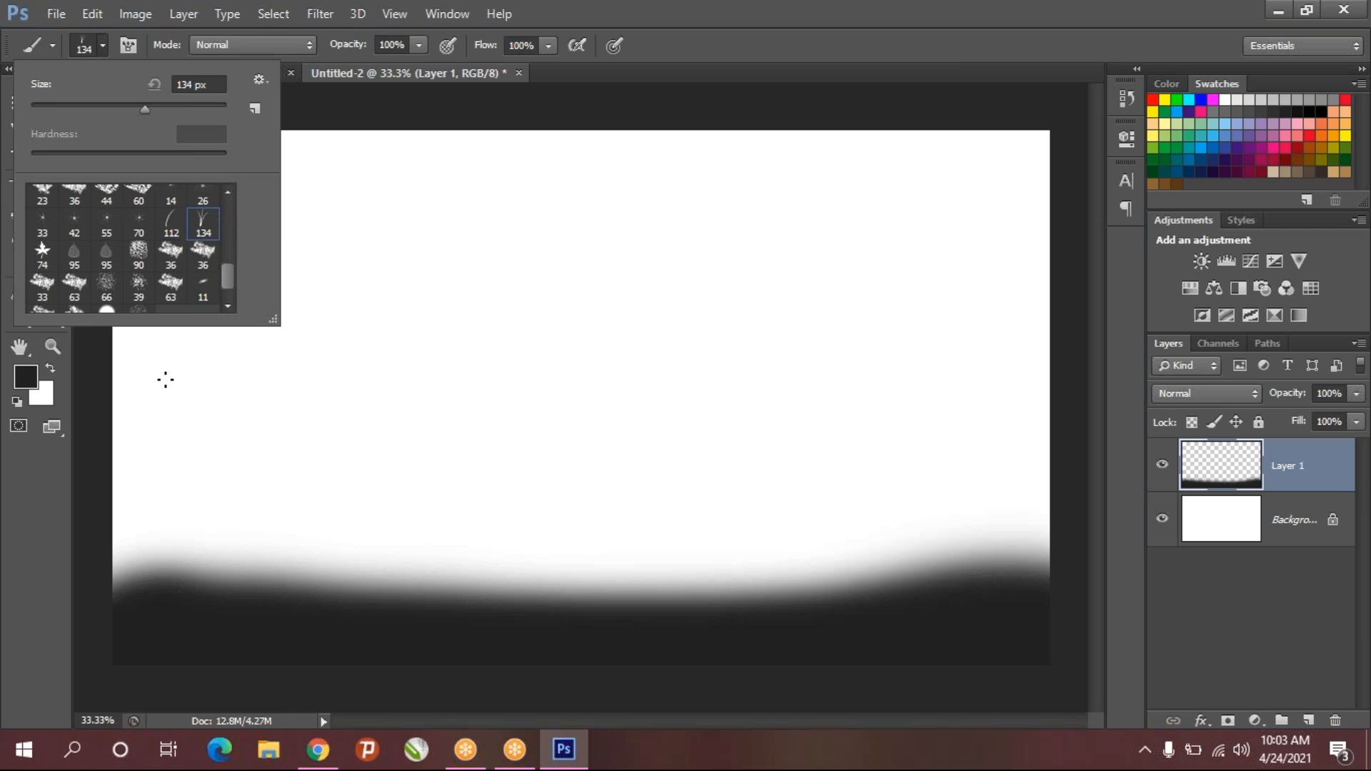
left_click(158, 643)
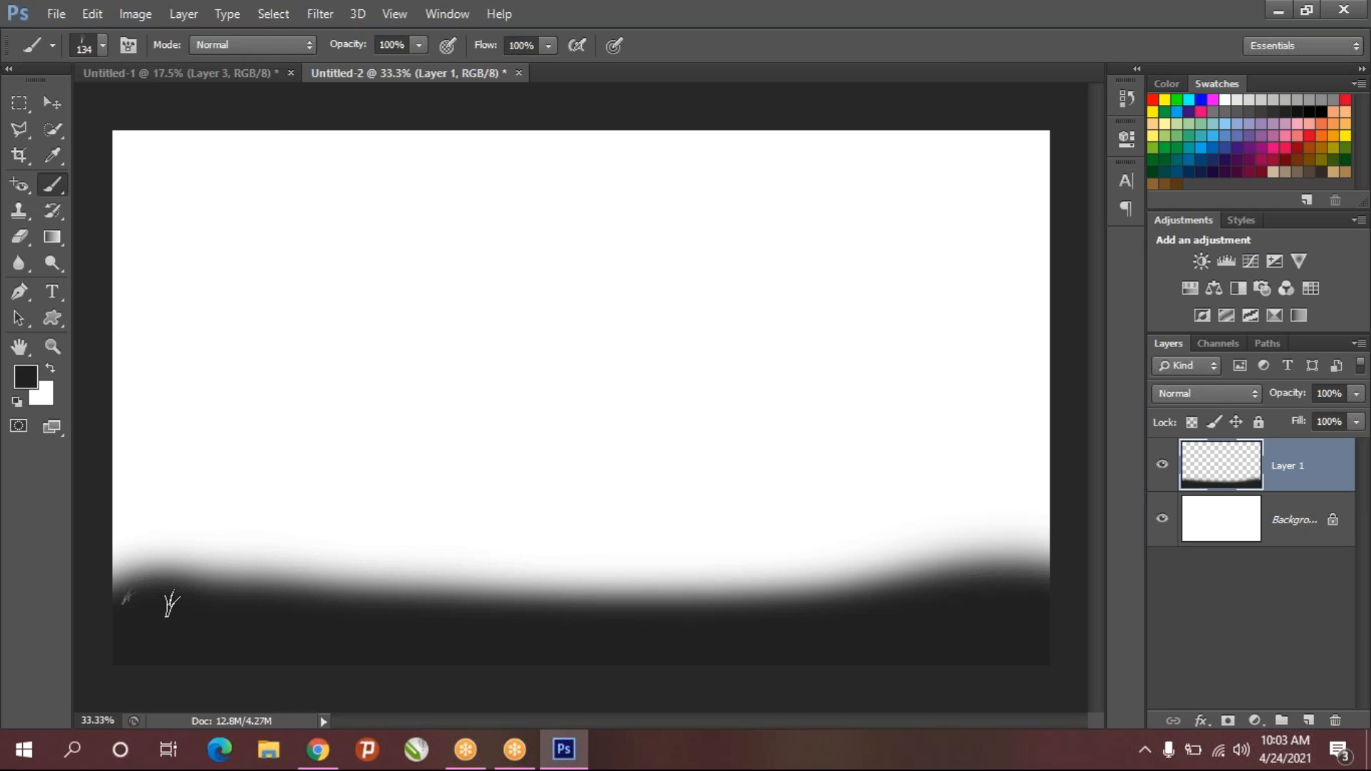
- Try painting a row of grass along the upper edge of the dark ground, and undo it
left_click_drag(131, 587, 261, 593)
left_click_drag(460, 599, 849, 591)
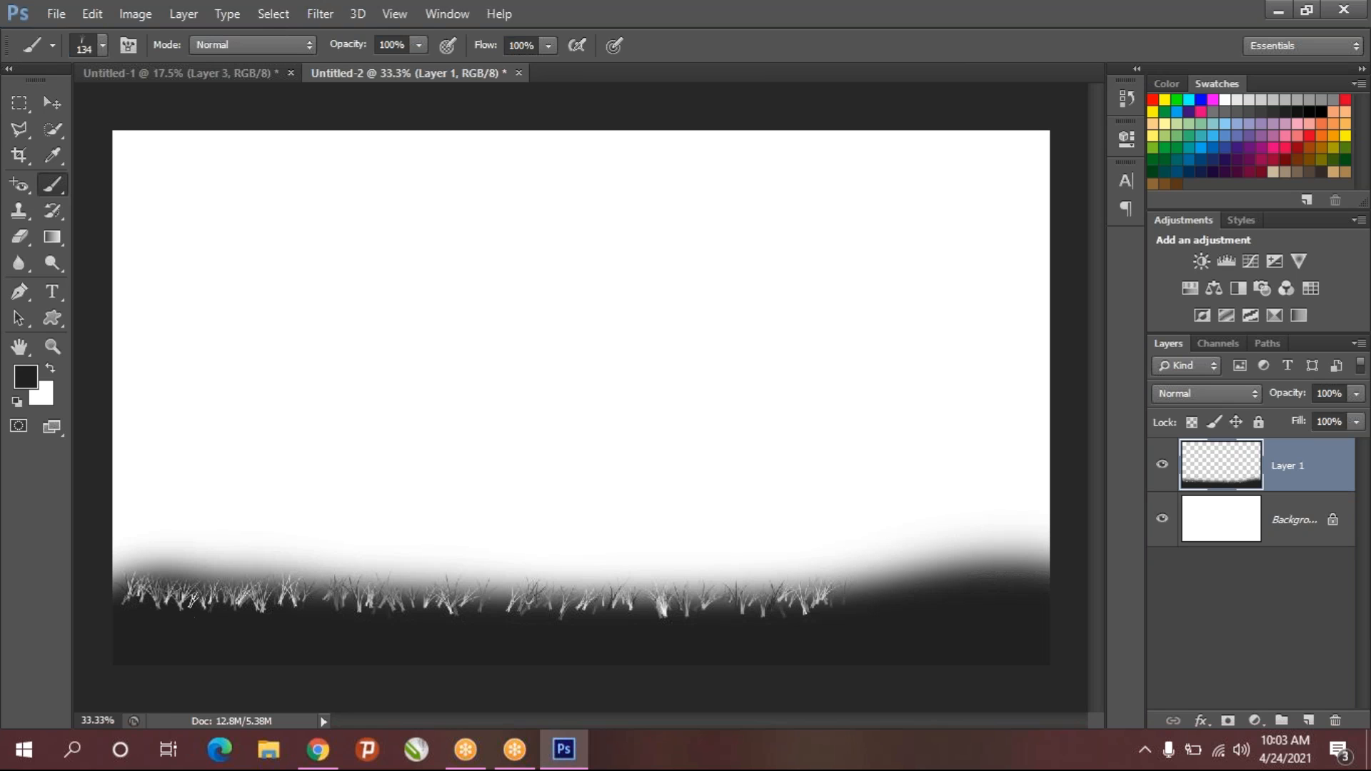
scroll(223, 630, "up", 13)
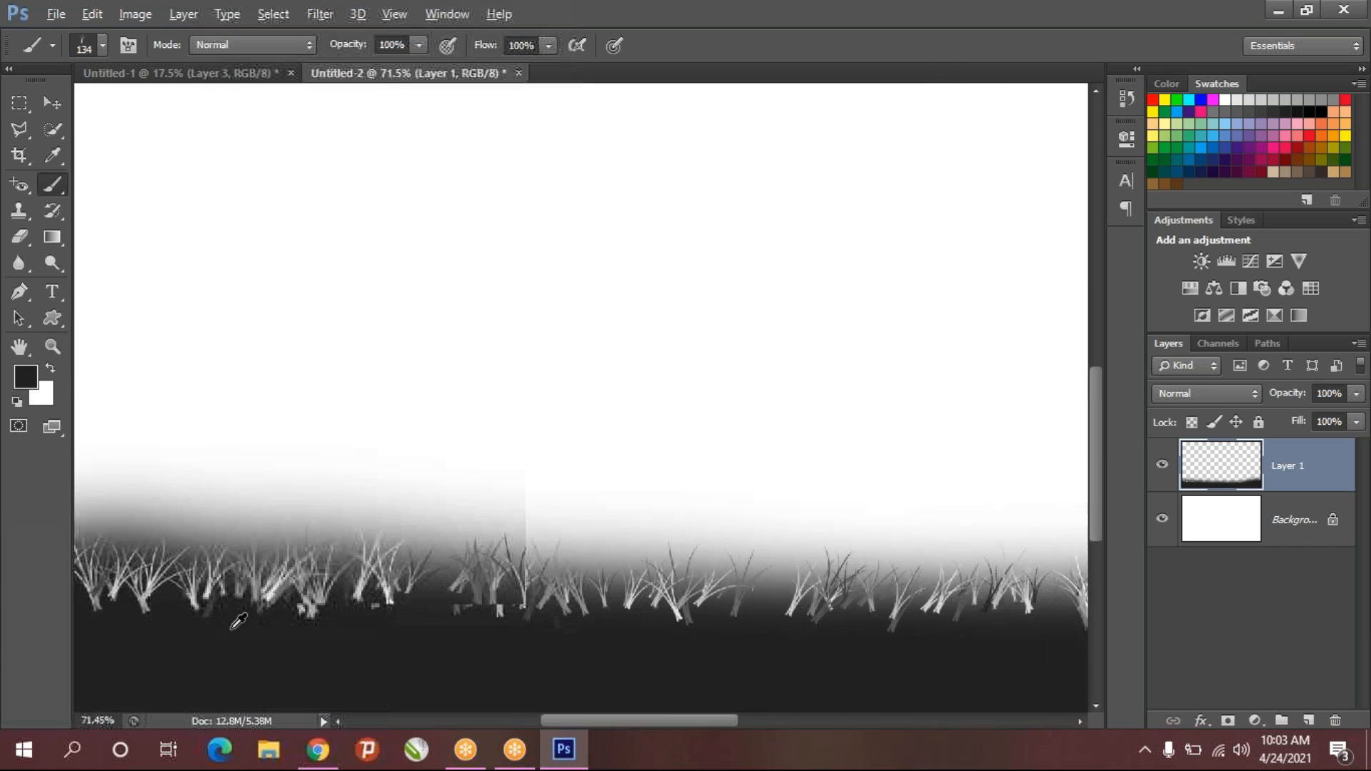
scroll(305, 562, "down", 1)
scroll(307, 560, "down", 15)
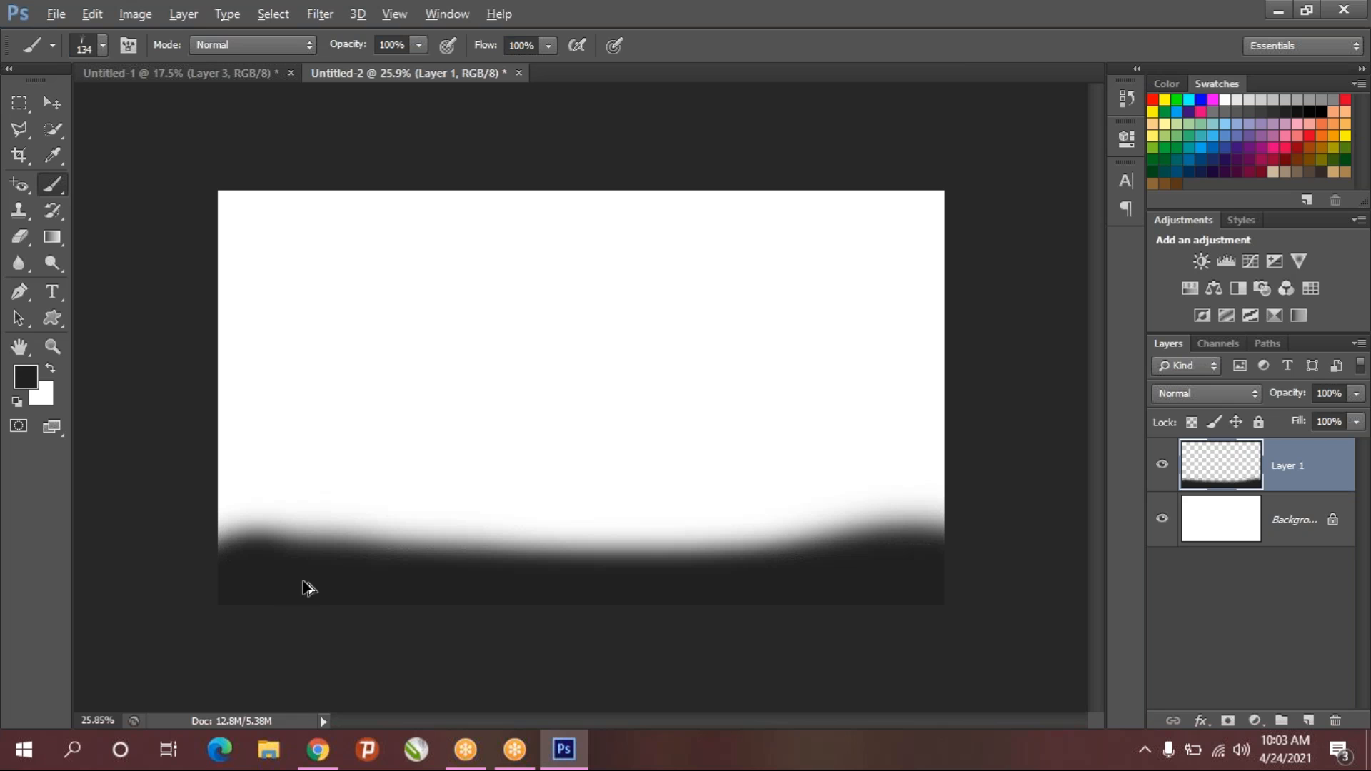
- Set the background color to black (#000000)
left_click(51, 398)
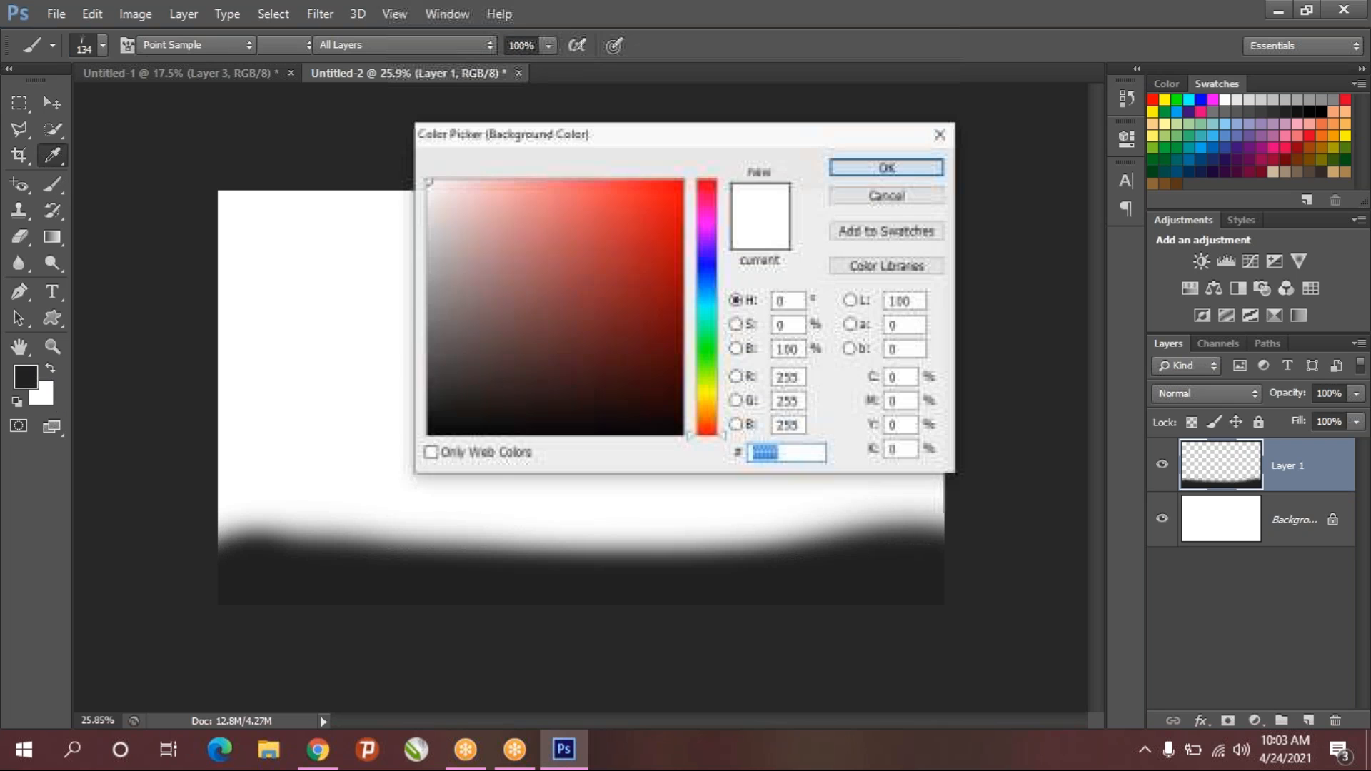
left_click(454, 402)
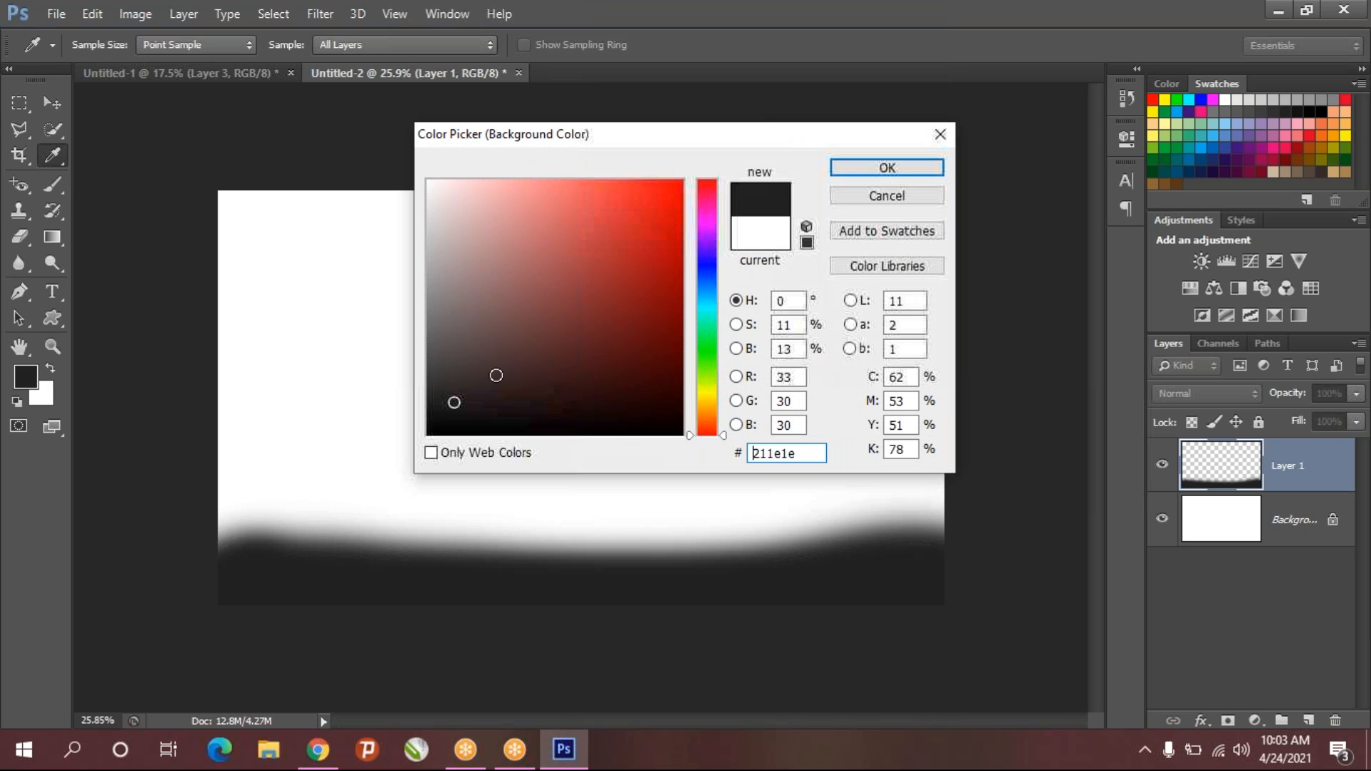
left_click(458, 405)
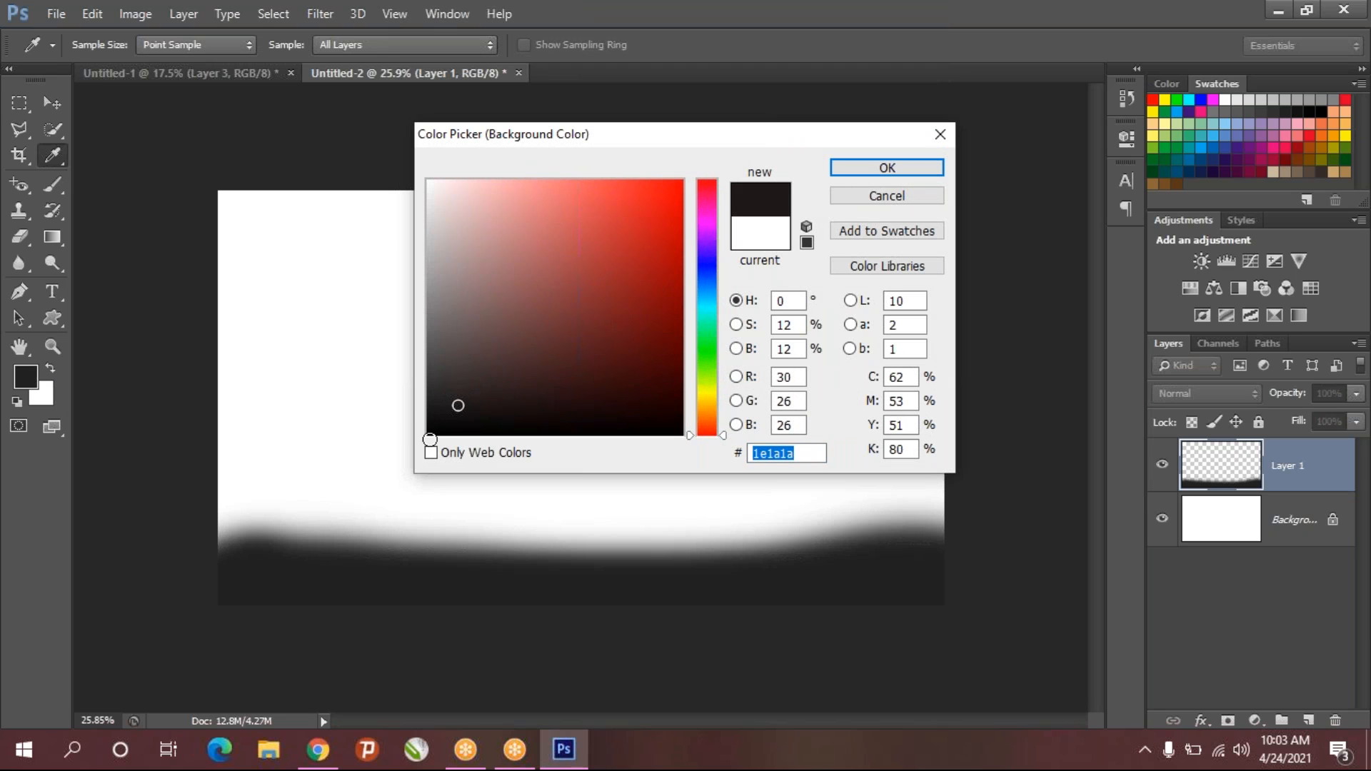
left_click(429, 434)
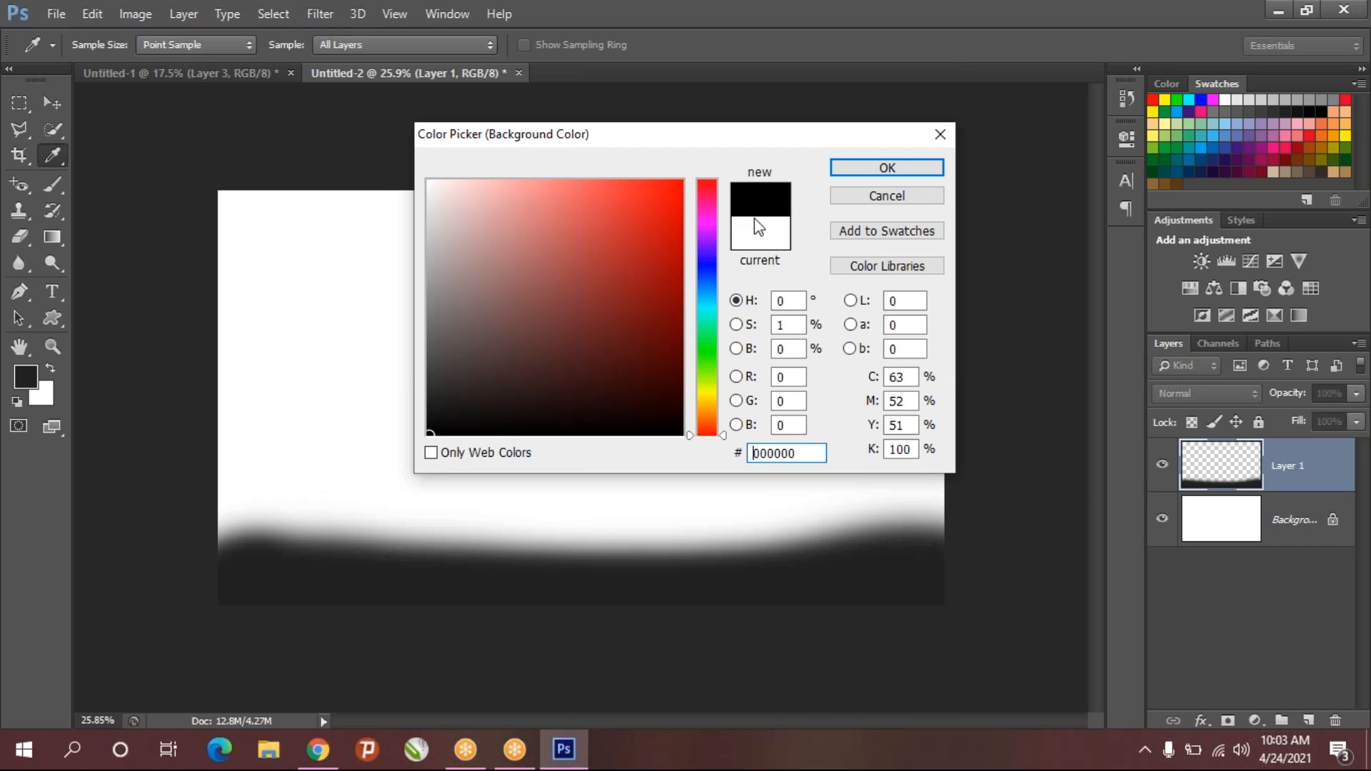
left_click(888, 168)
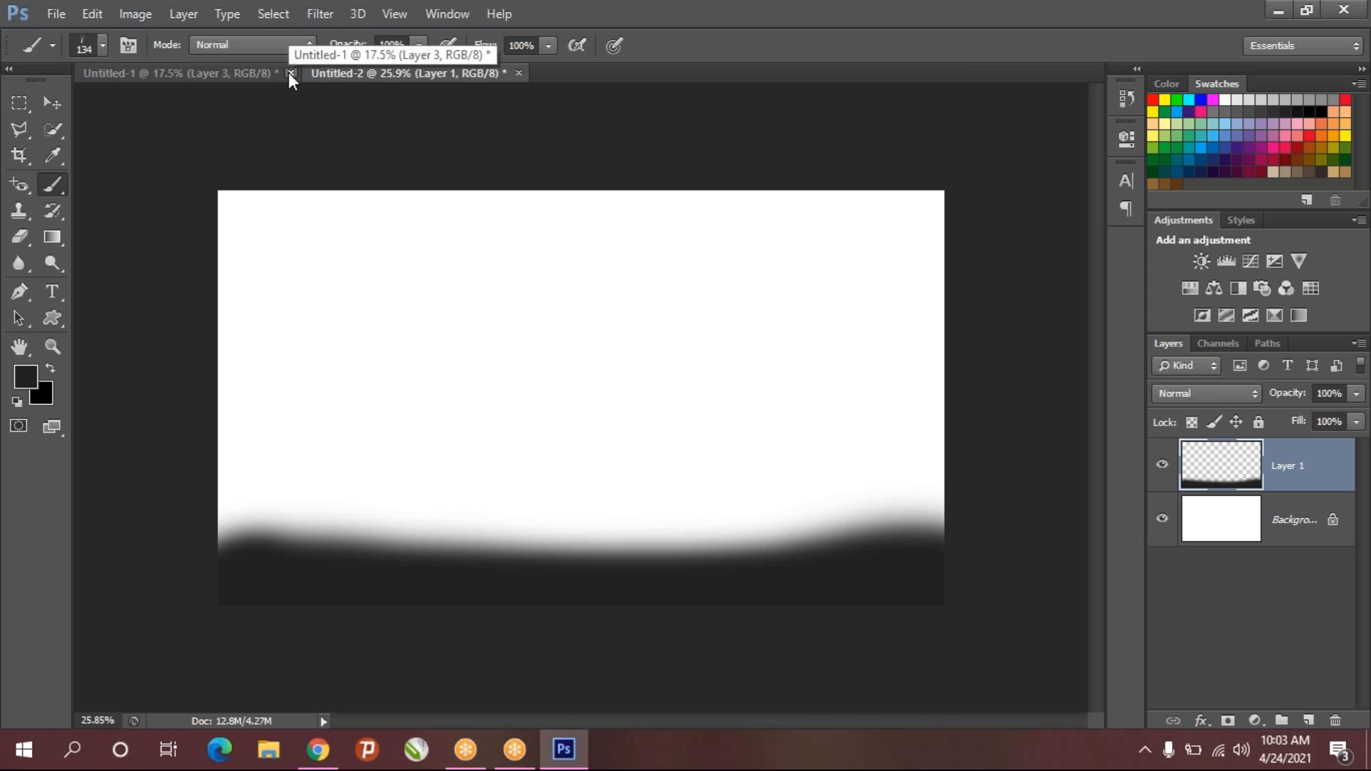
- Close the Untitled-1 document, saving it to the Desktop as a PSD file with Maximize Compatibility on
left_click(291, 73)
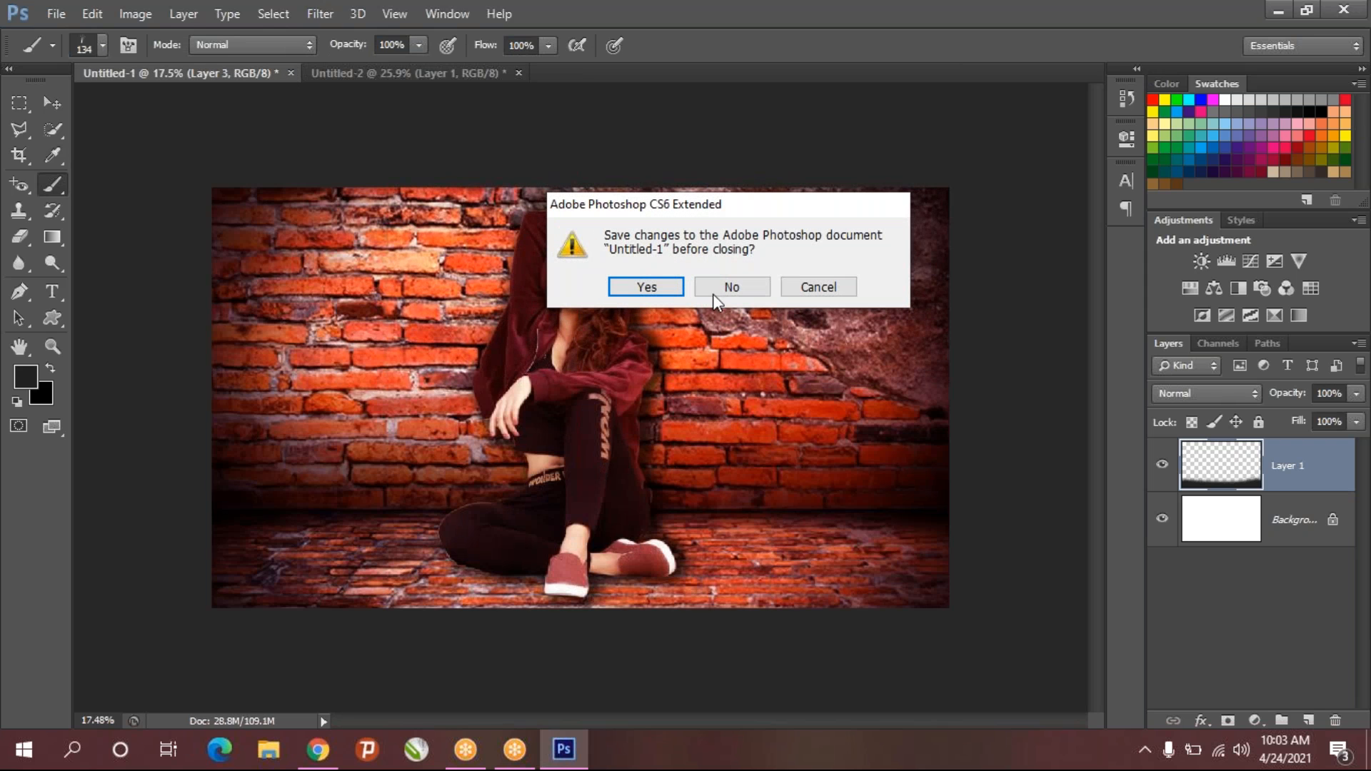
left_click(643, 289)
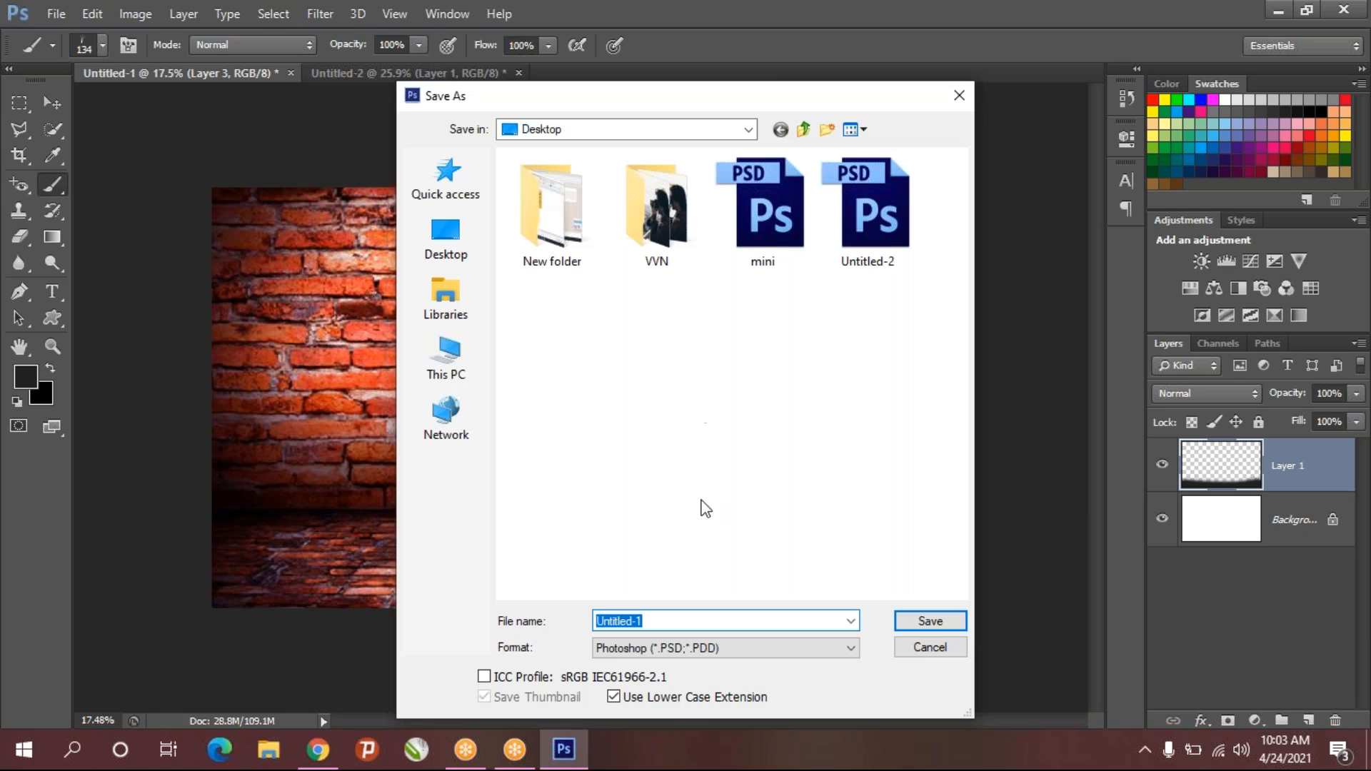
left_click(473, 255)
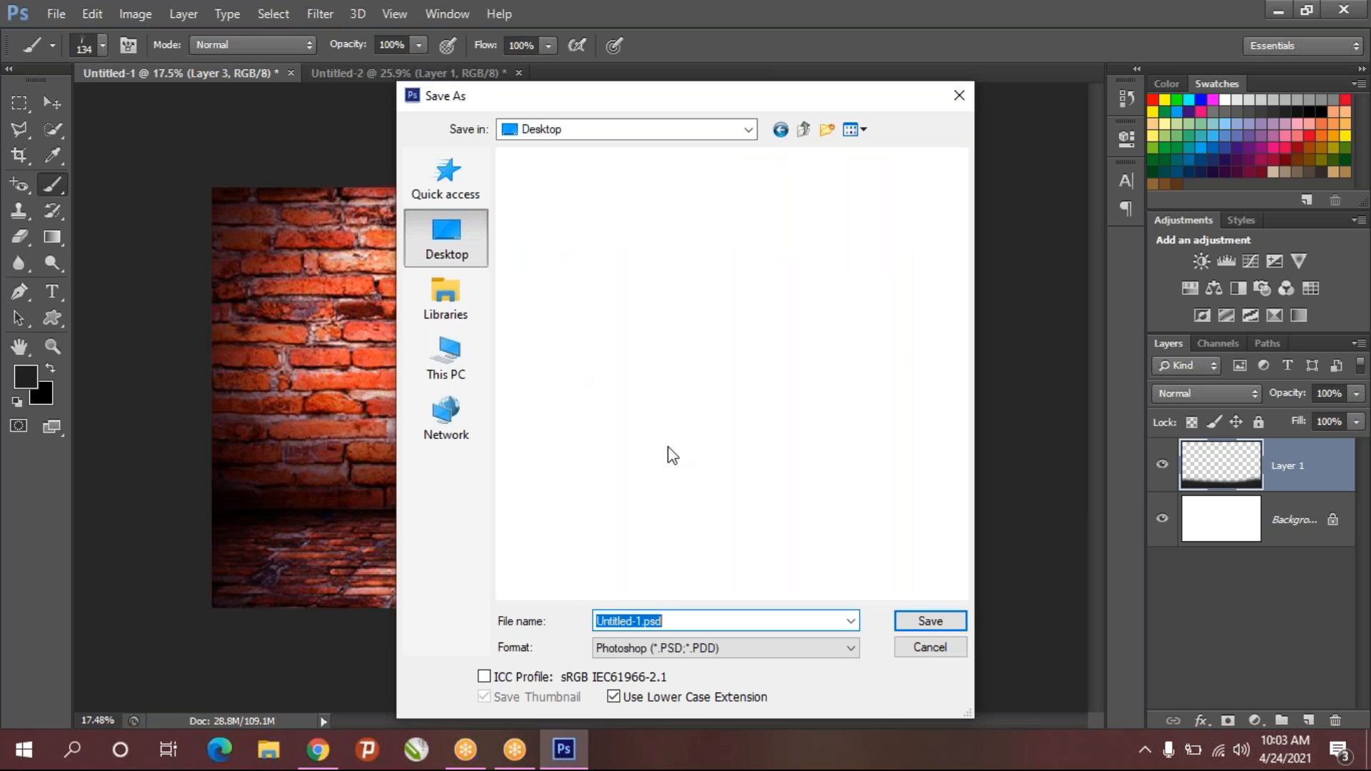
left_click(926, 628)
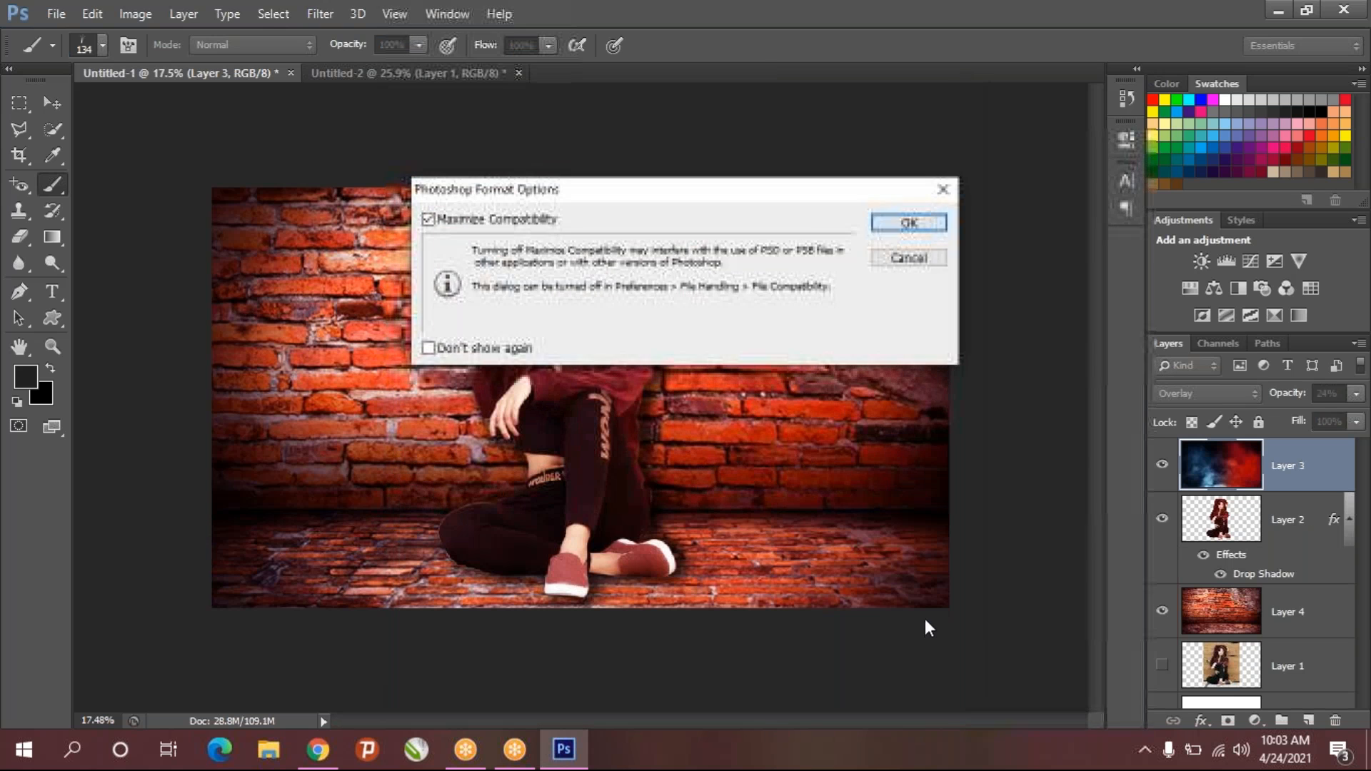
left_click(888, 227)
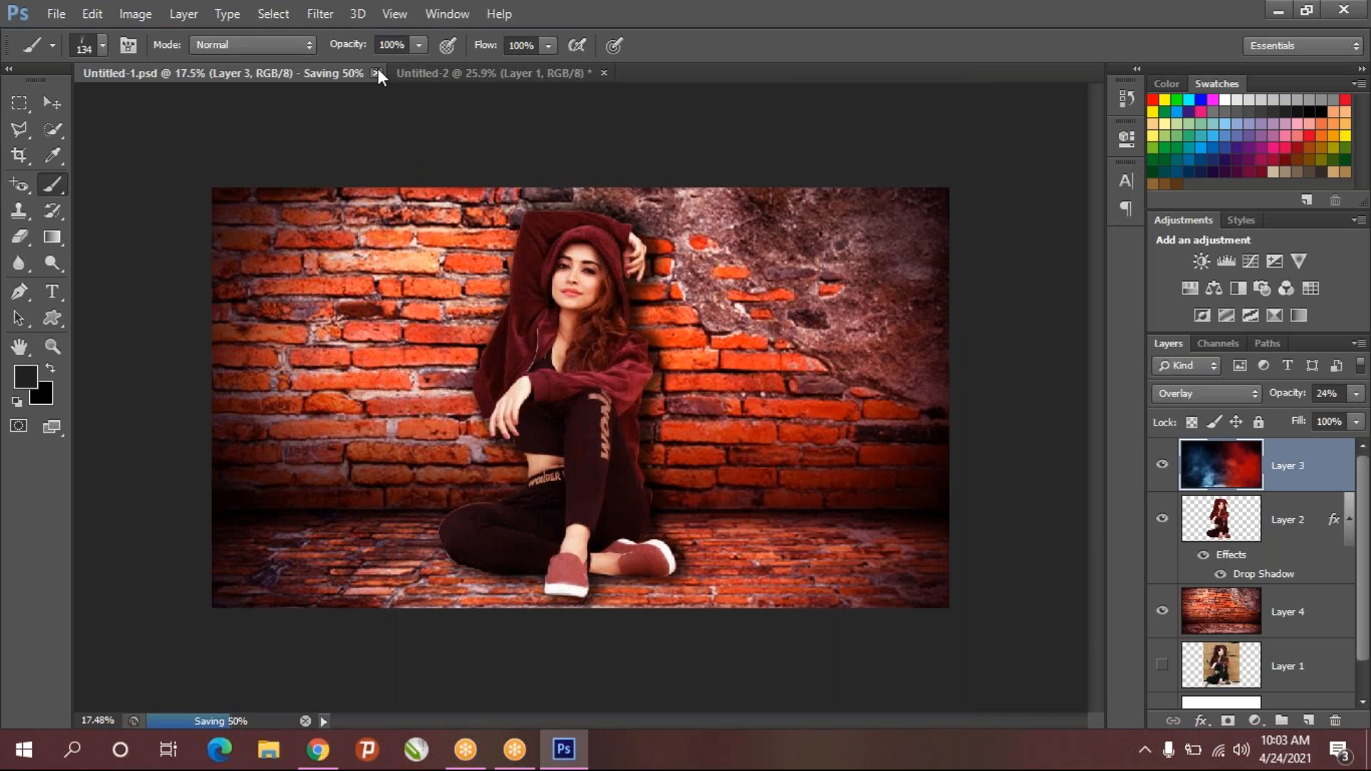
left_click(443, 73)
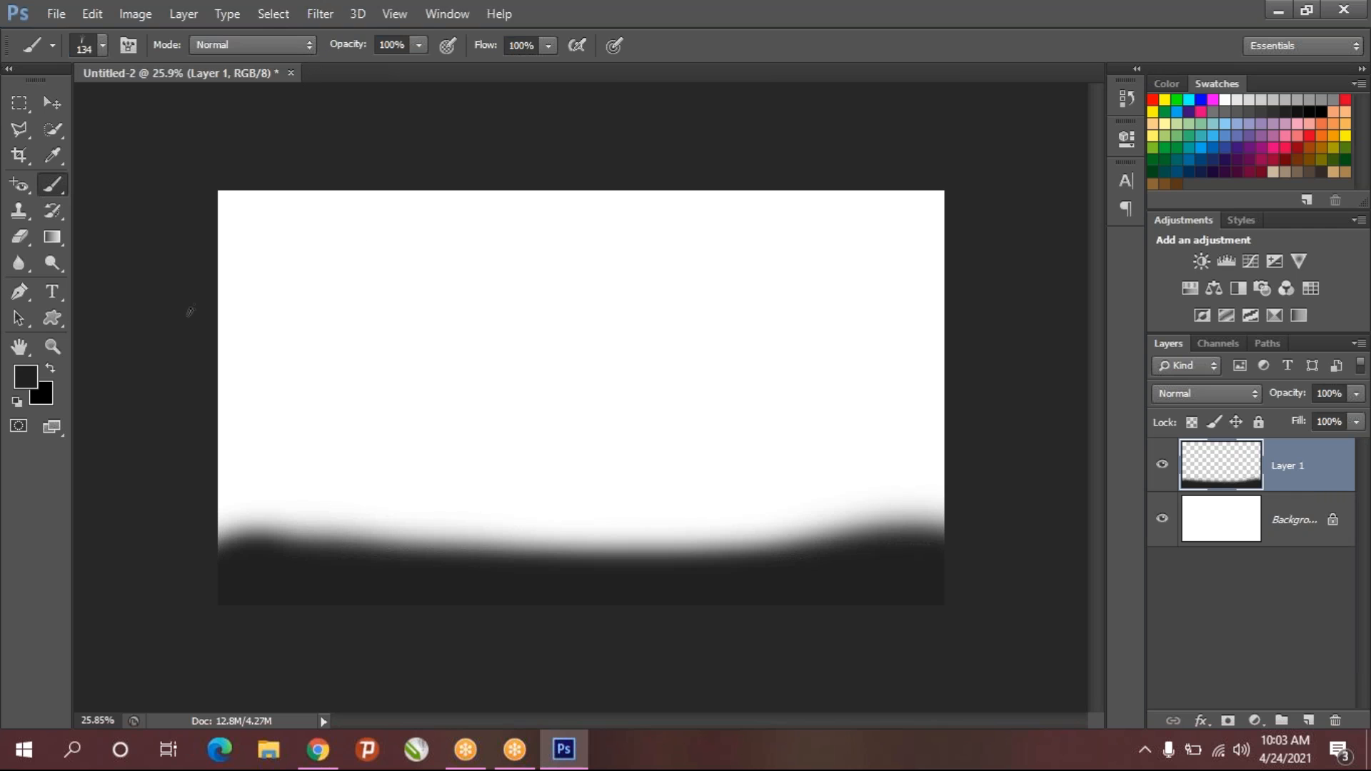
- Enlarge the grass brush to 199 px, paint a short test patch of grass on the ground, and undo it
left_click(103, 45)
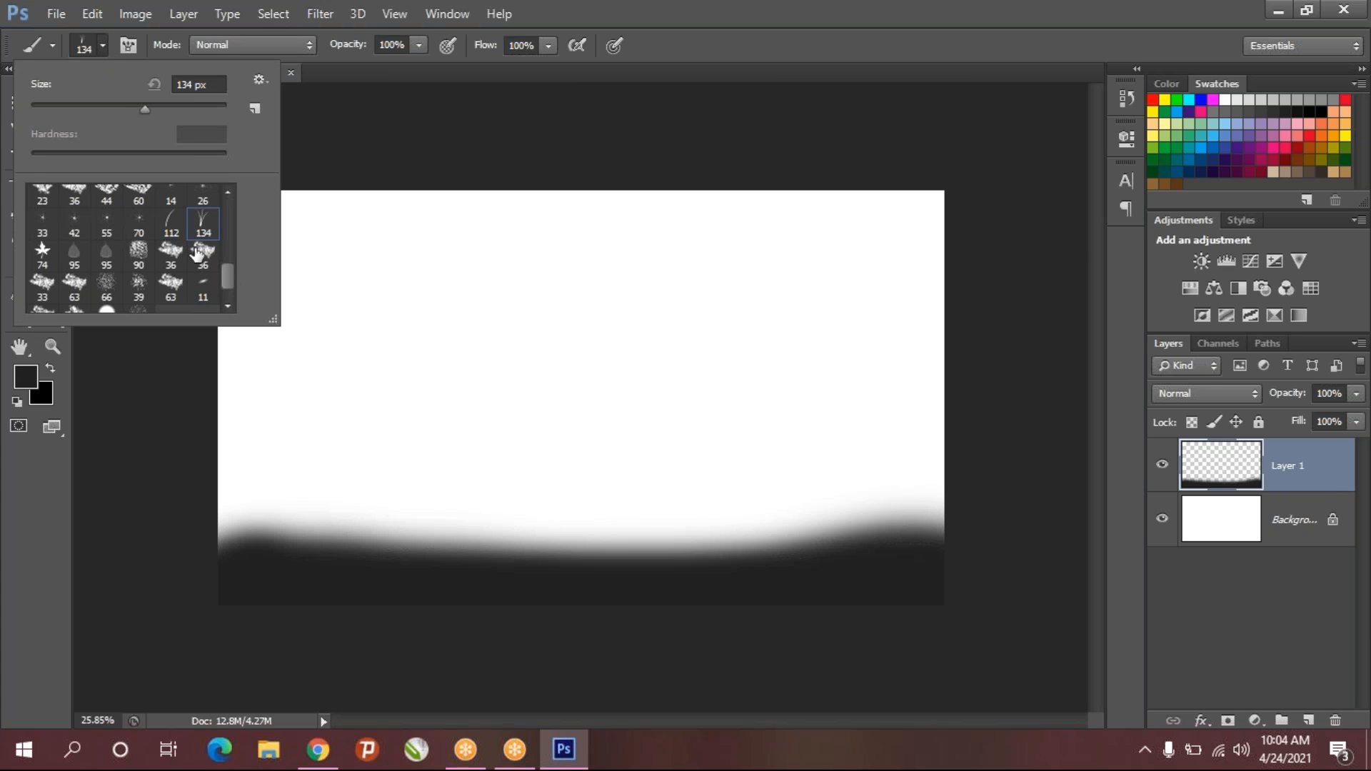
left_click_drag(156, 111, 174, 110)
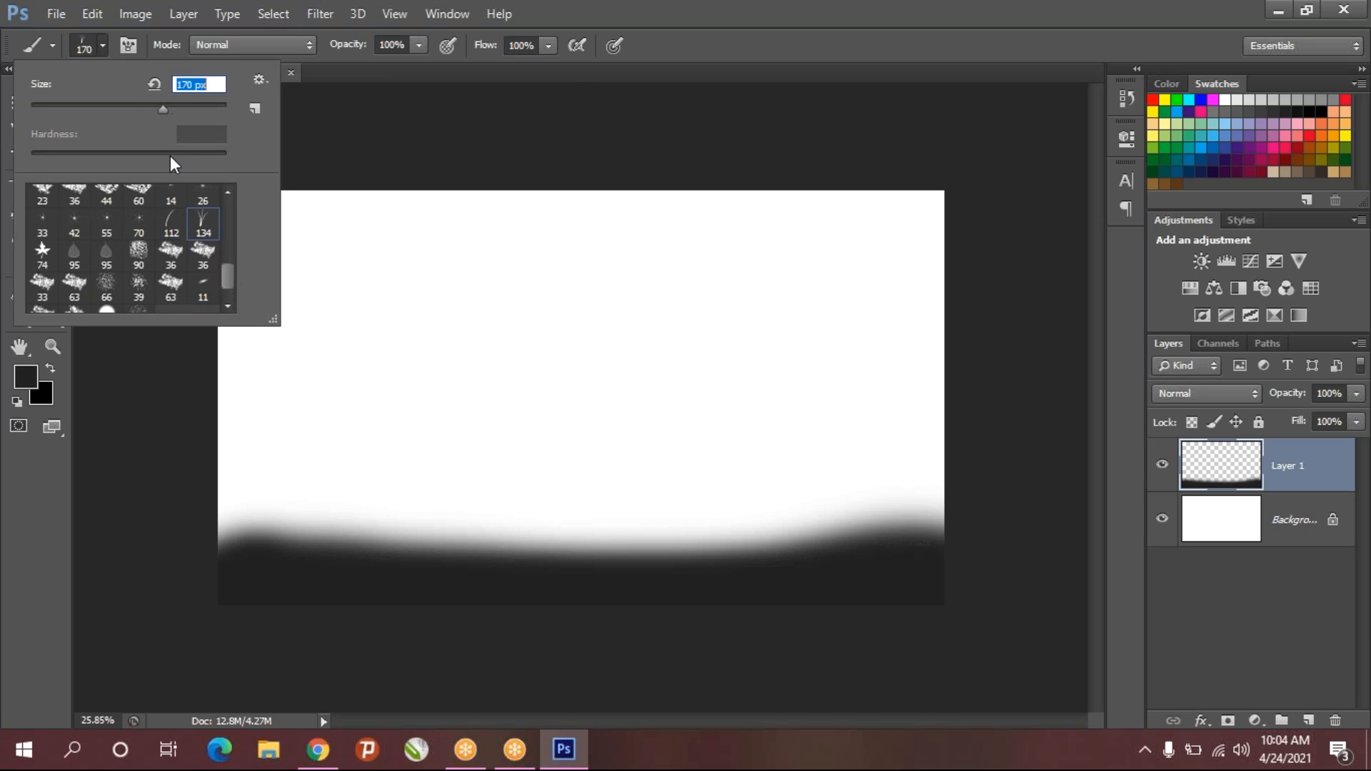
left_click(177, 106)
left_click_drag(265, 551, 313, 539)
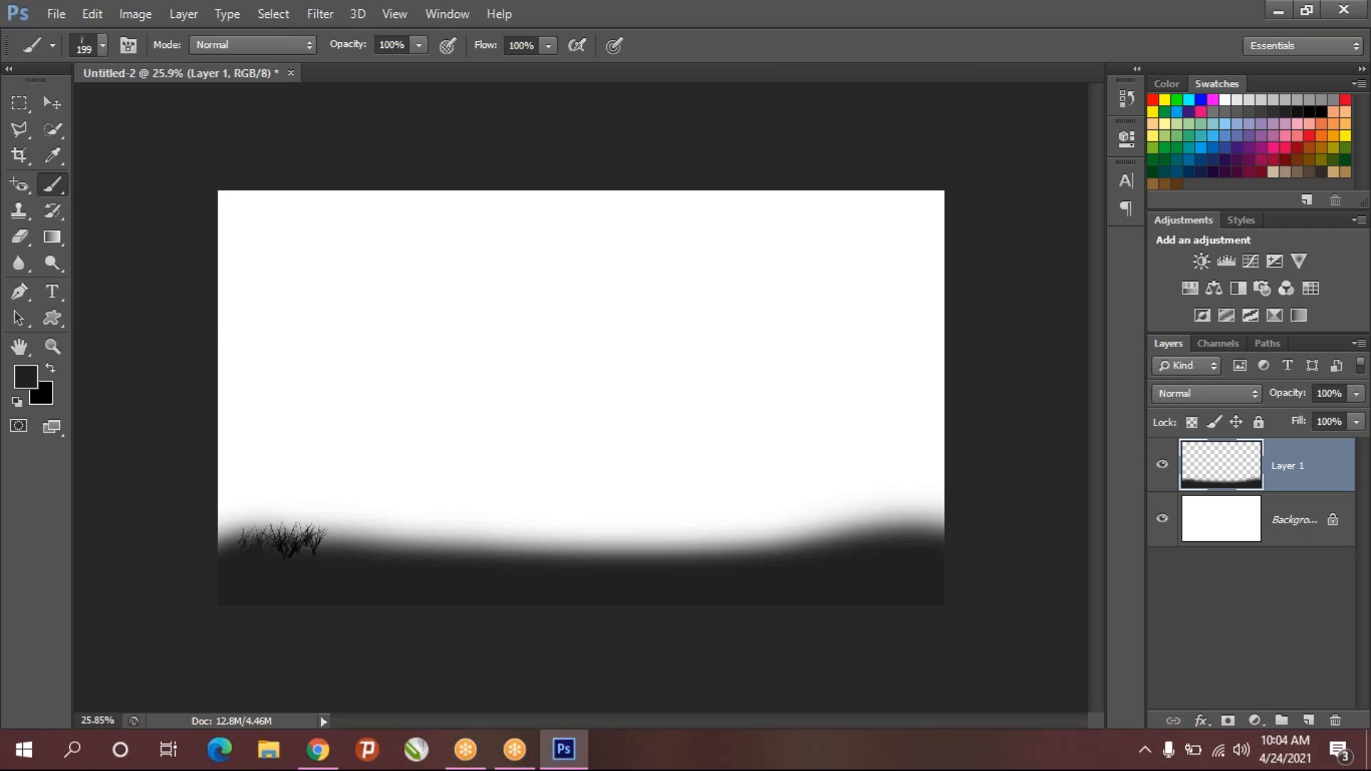
key("ctrl+z")
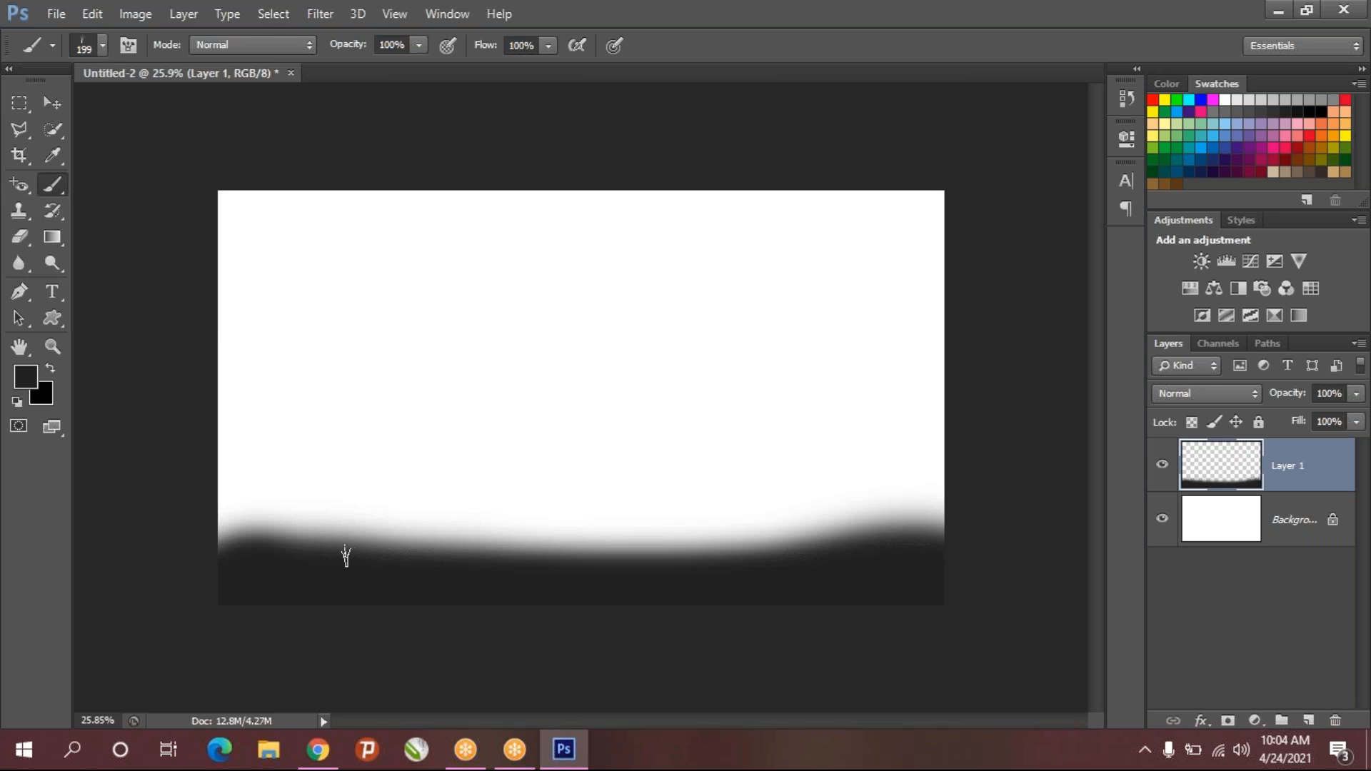
- Add an empty layer on top, and paint tall grass with the brush at 700 px along the ground on Layer 1
left_click(1308, 720)
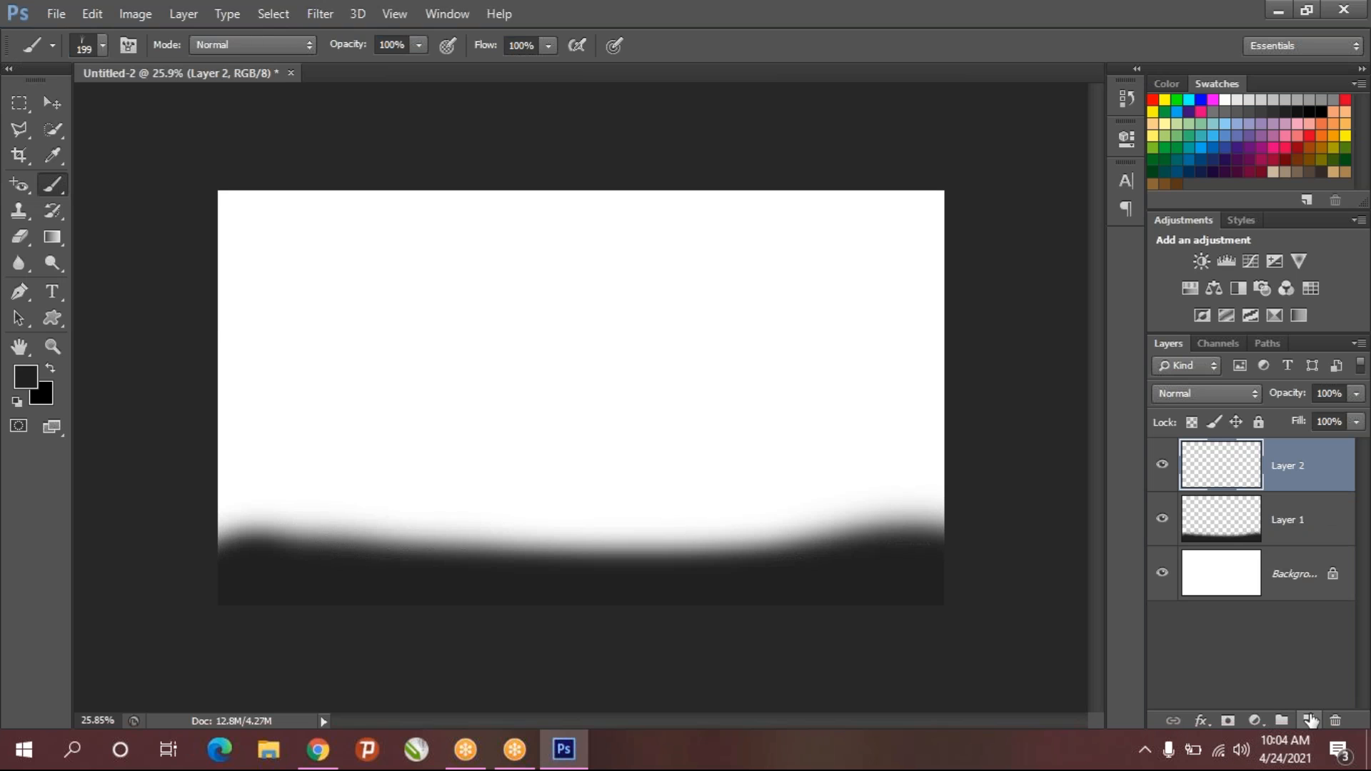
left_click(1241, 526)
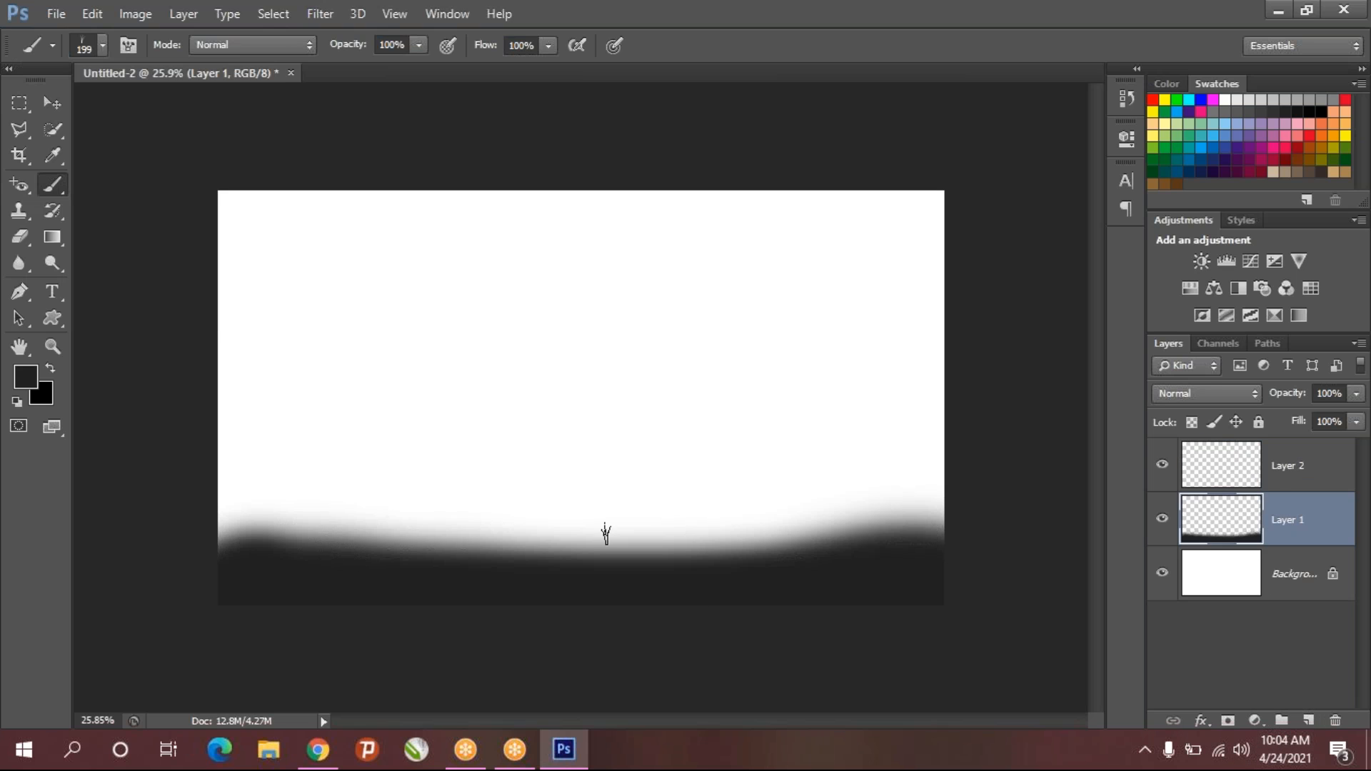
key("bracketright")
key("bracketright")
key("bracketright")
key("bracketright")
key("bracketright")
key("bracketright")
key("bracketright")
left_click_drag(251, 545, 943, 517)
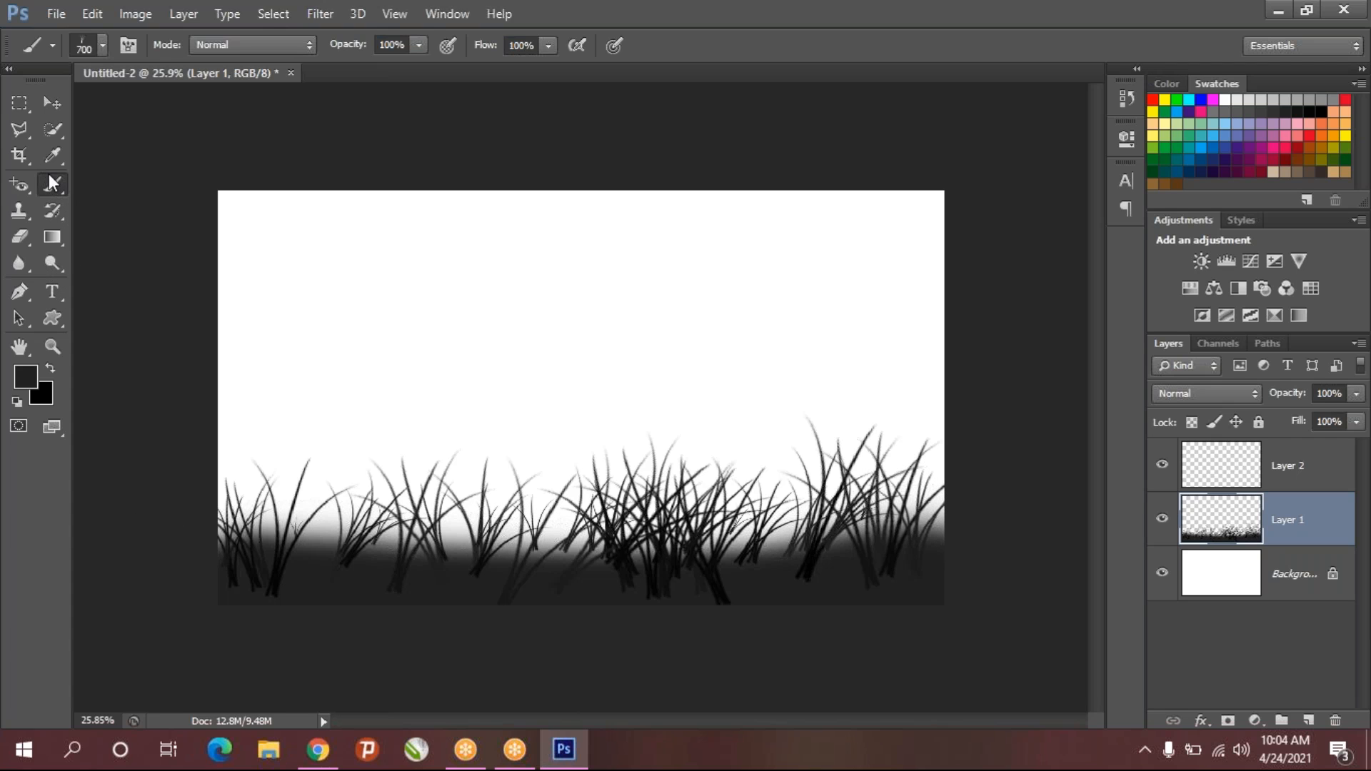
- Switch to the soft round brush at 700 px with 0% hardness and paint over the grass roots on the ground's left part
left_click(104, 45)
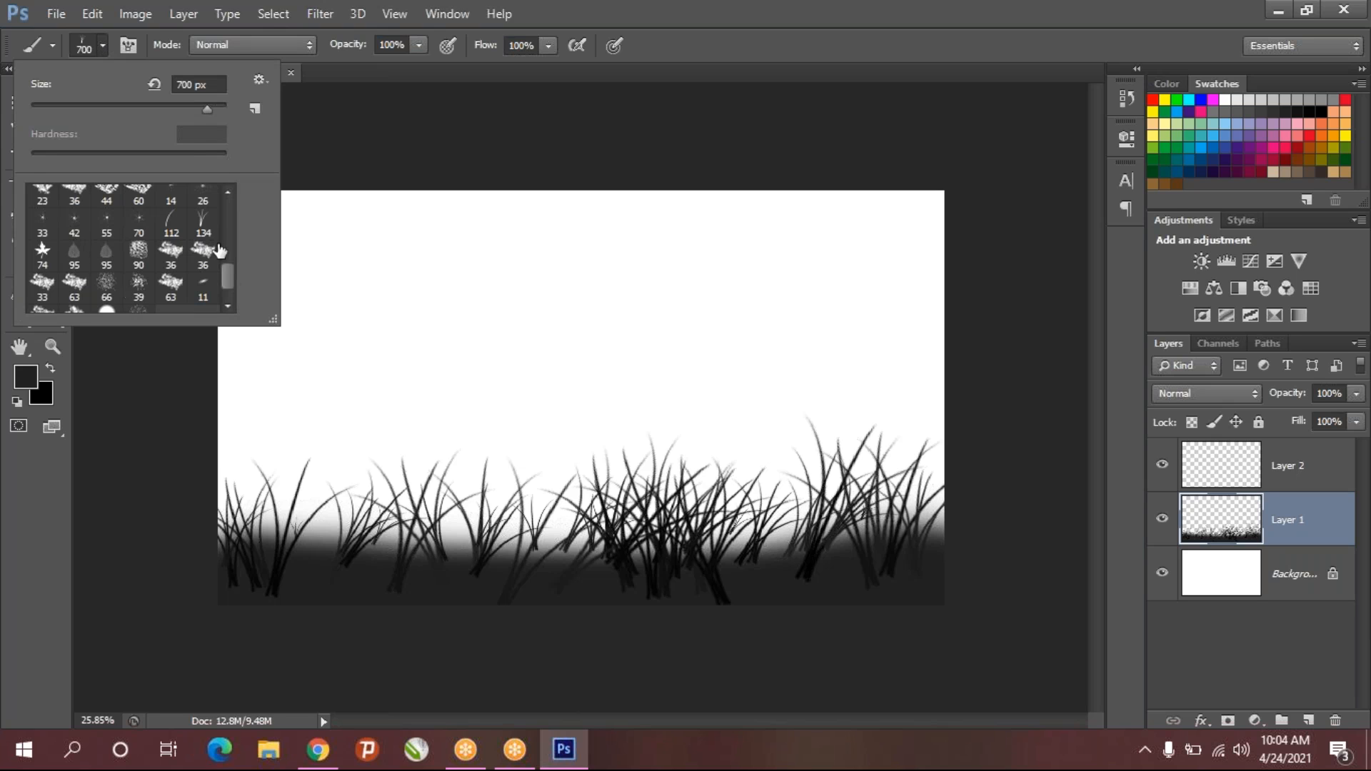
left_click_drag(232, 272, 231, 194)
left_click(43, 200)
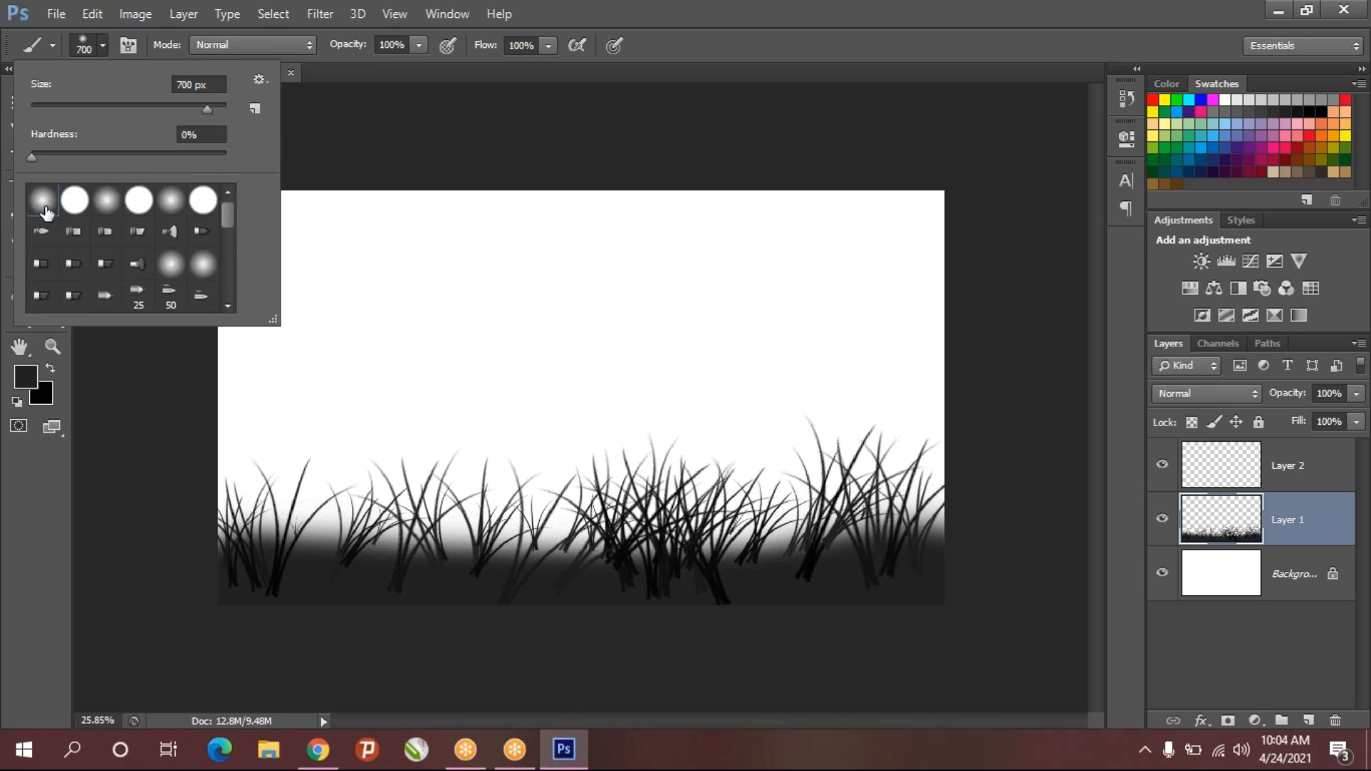
mouse_move(232, 596)
left_mouse_down()
mouse_move(465, 616)
mouse_move(242, 612)
left_mouse_up()
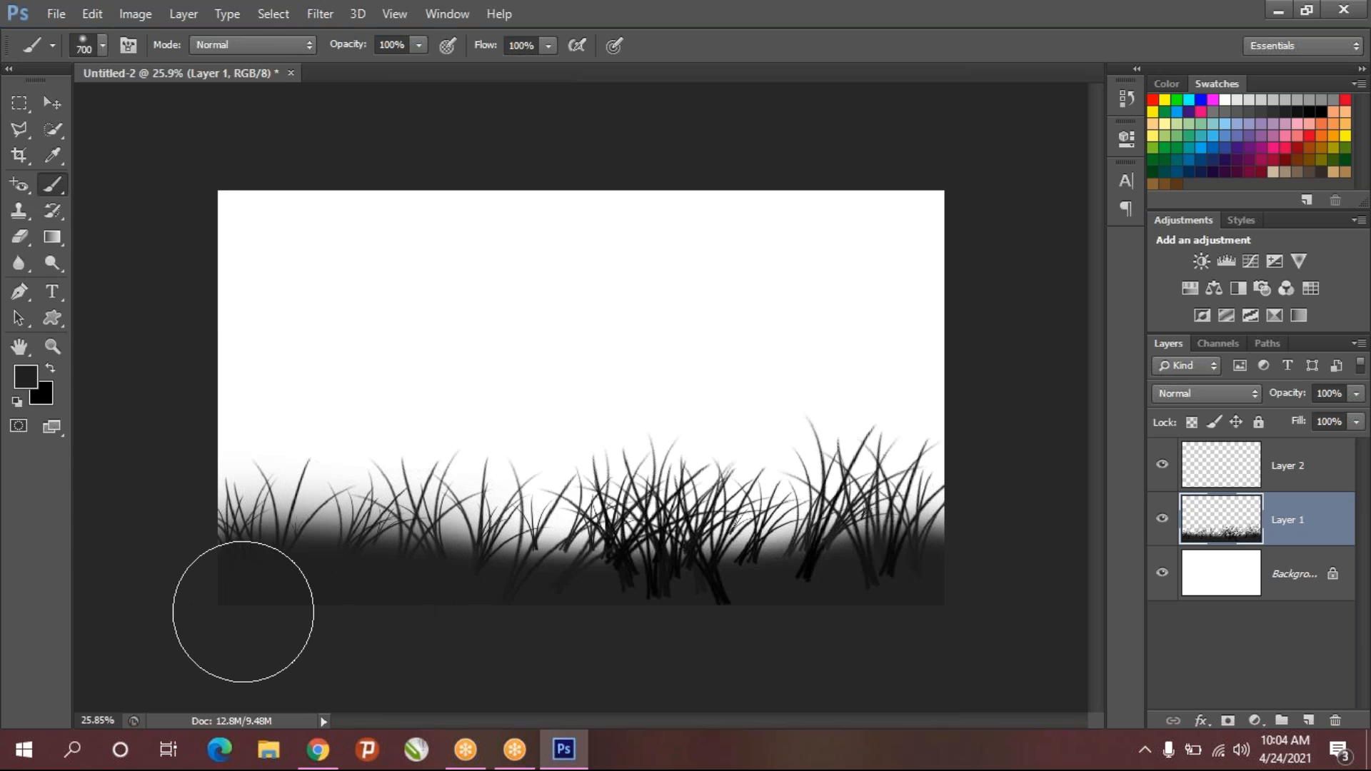
- Set the foreground color to black and paint over the whole ground strip beneath the grass with the soft brush
left_click(25, 373)
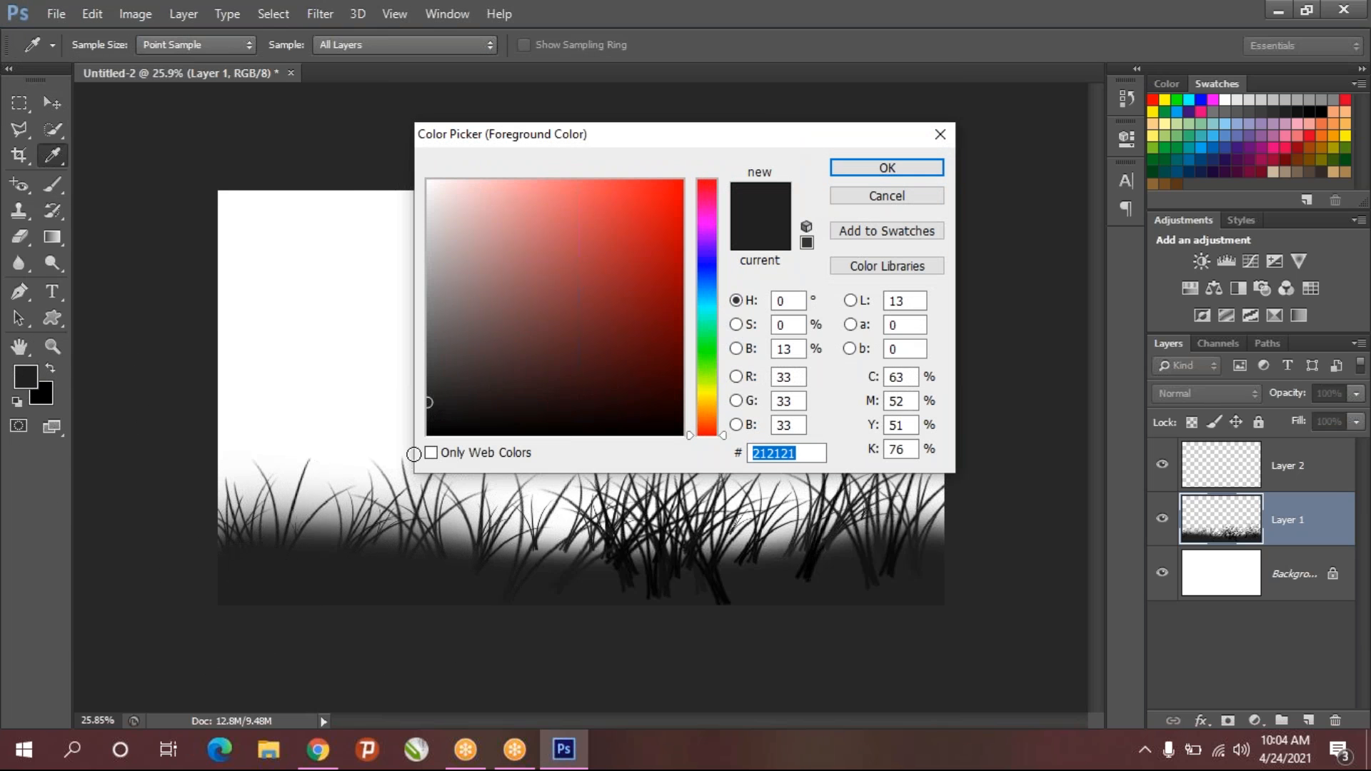
left_click(450, 407)
left_click(434, 406)
left_click(429, 433)
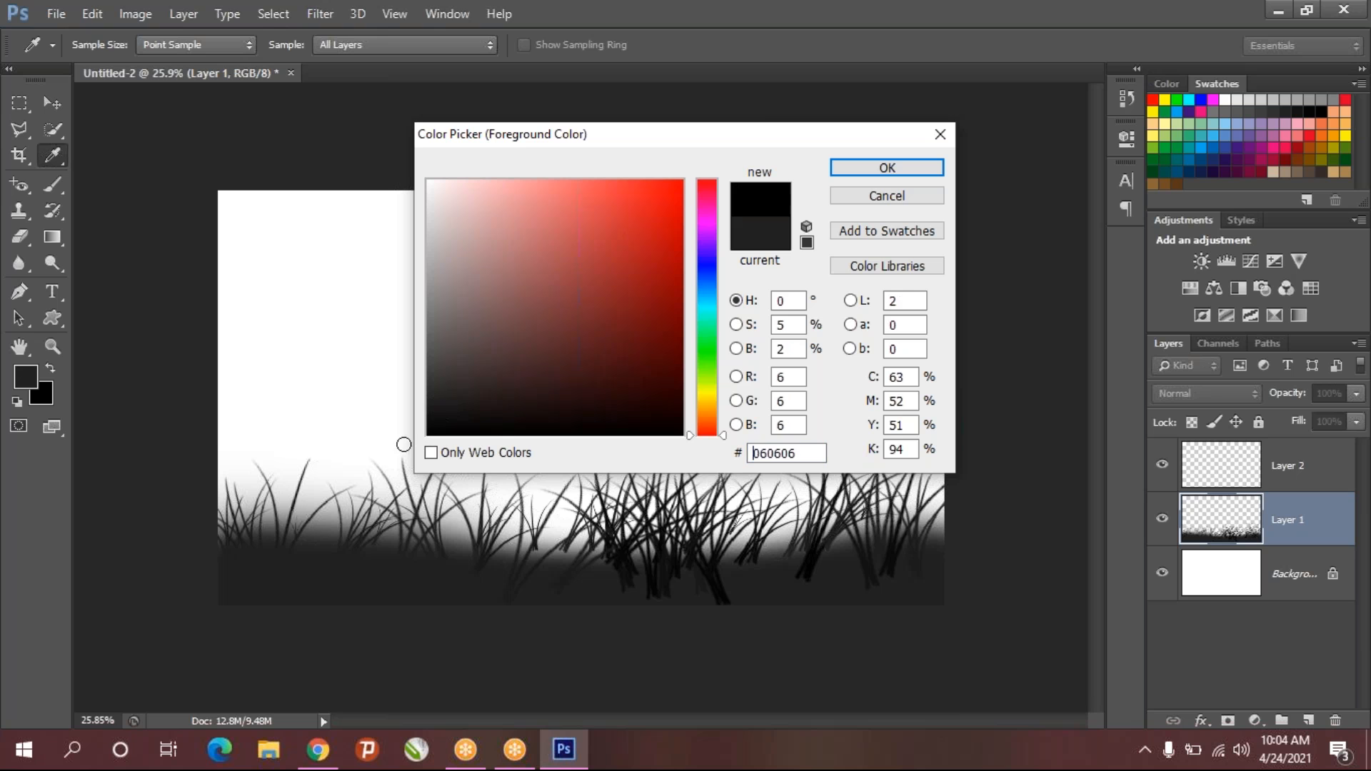
left_click(868, 175)
key("b")
mouse_move(278, 607)
left_mouse_down()
mouse_move(512, 626)
mouse_move(945, 611)
mouse_move(946, 598)
mouse_move(594, 642)
mouse_move(435, 644)
mouse_move(626, 640)
mouse_move(214, 644)
left_mouse_up()
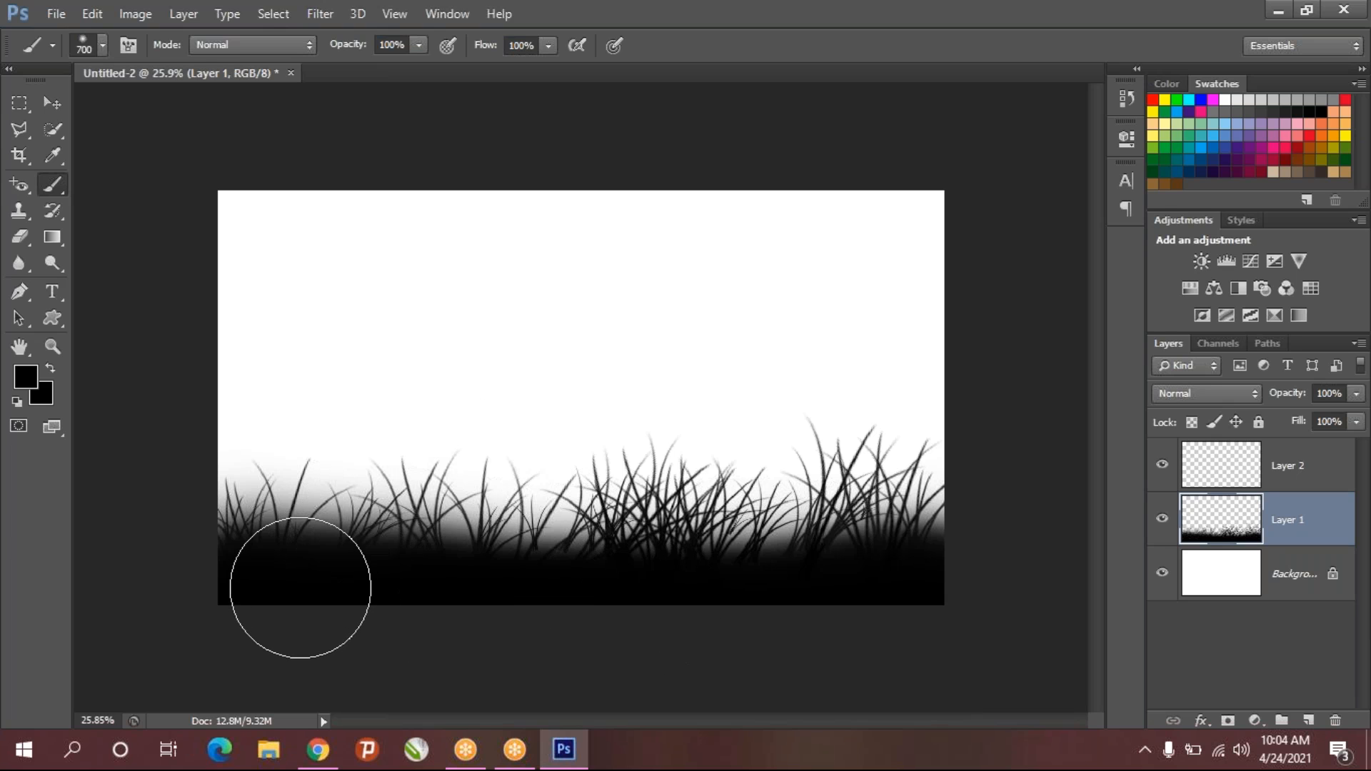
- Choose the 134 px grass brush and paint a small patch of short grass on the left part of the ground
left_click(105, 40)
scroll(123, 271, "down", 5)
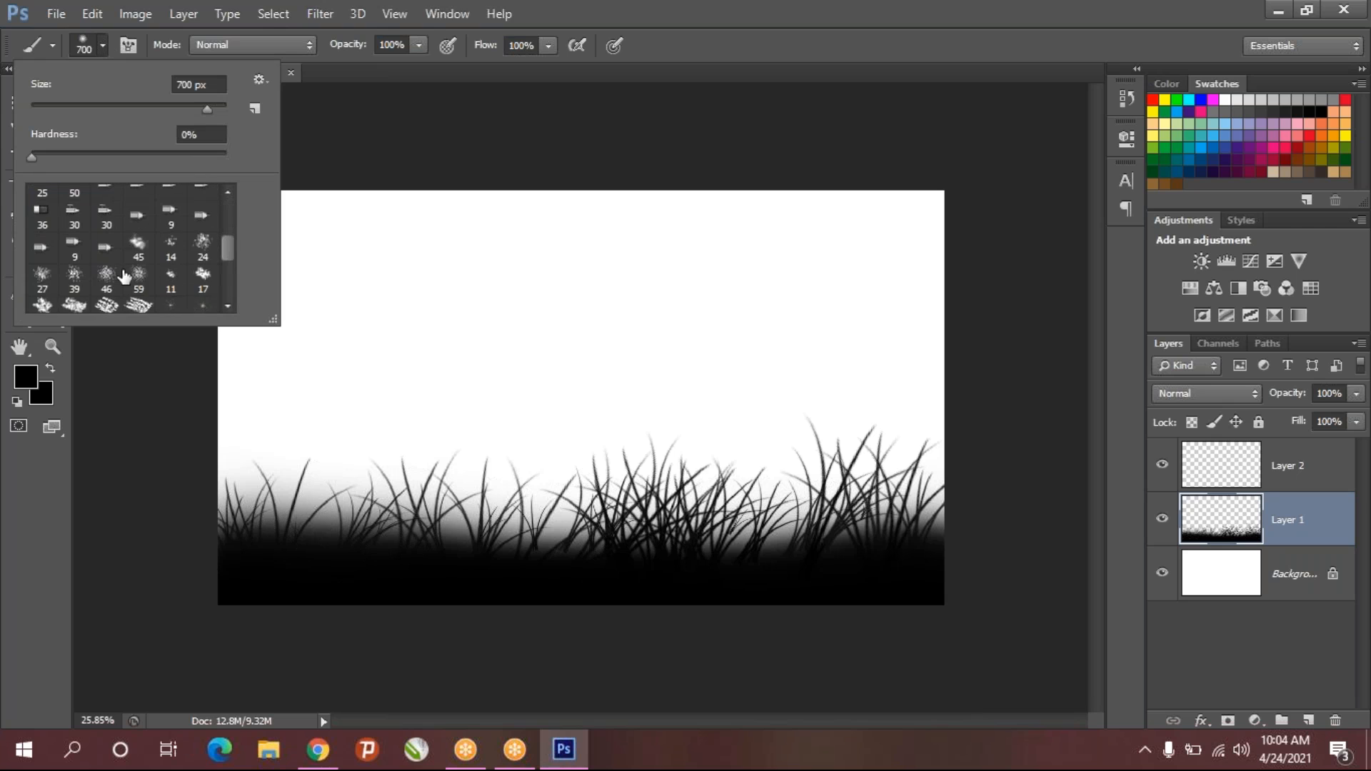
scroll(125, 276, "down", 3)
left_click(203, 294)
left_click(347, 565)
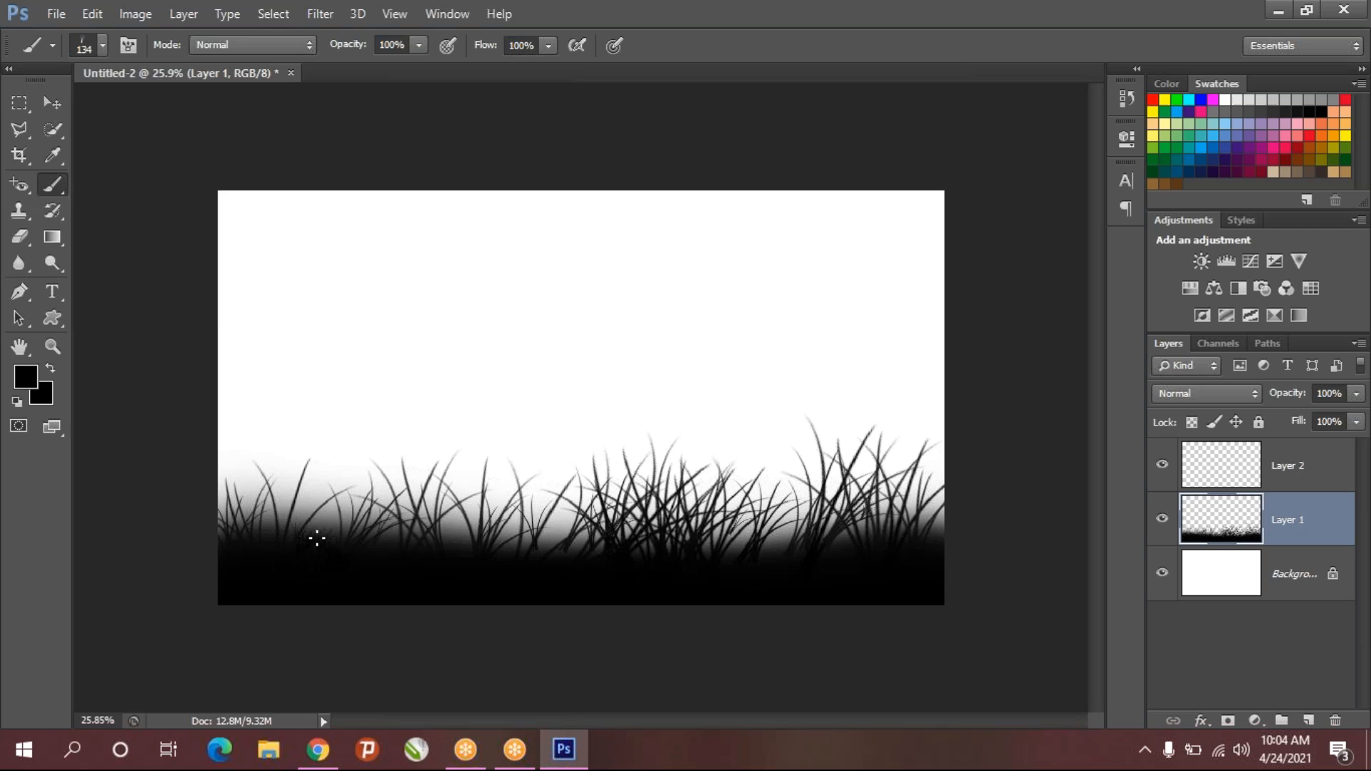
left_click_drag(344, 529, 303, 527)
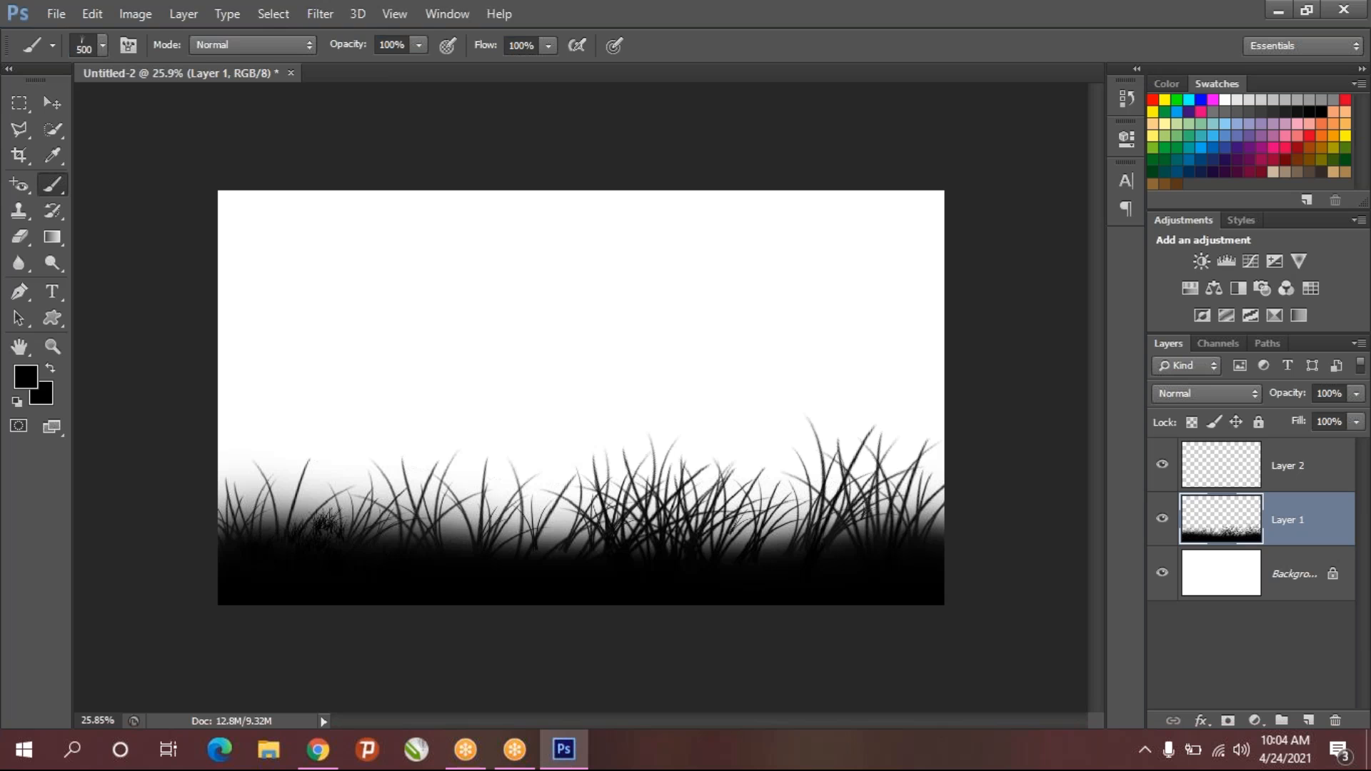
- Enlarge the grass brush to 800 px and paint dense black grass along the full width of the ground
key("bracketright")
key("bracketright")
key("bracketleft")
key("bracketleft")
key("bracketleft")
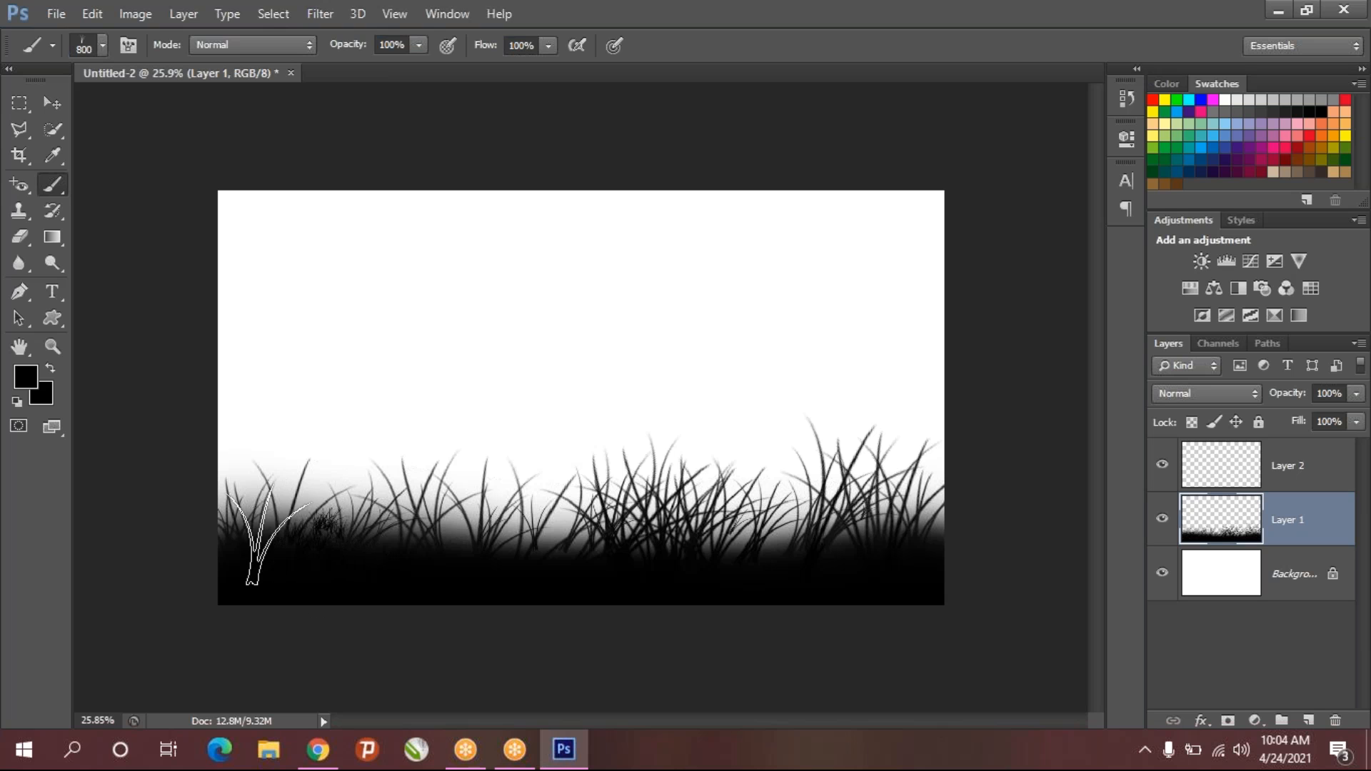
mouse_move(263, 549)
left_mouse_down()
mouse_move(373, 525)
mouse_move(300, 522)
mouse_move(443, 539)
mouse_move(451, 554)
mouse_move(808, 579)
left_mouse_up()
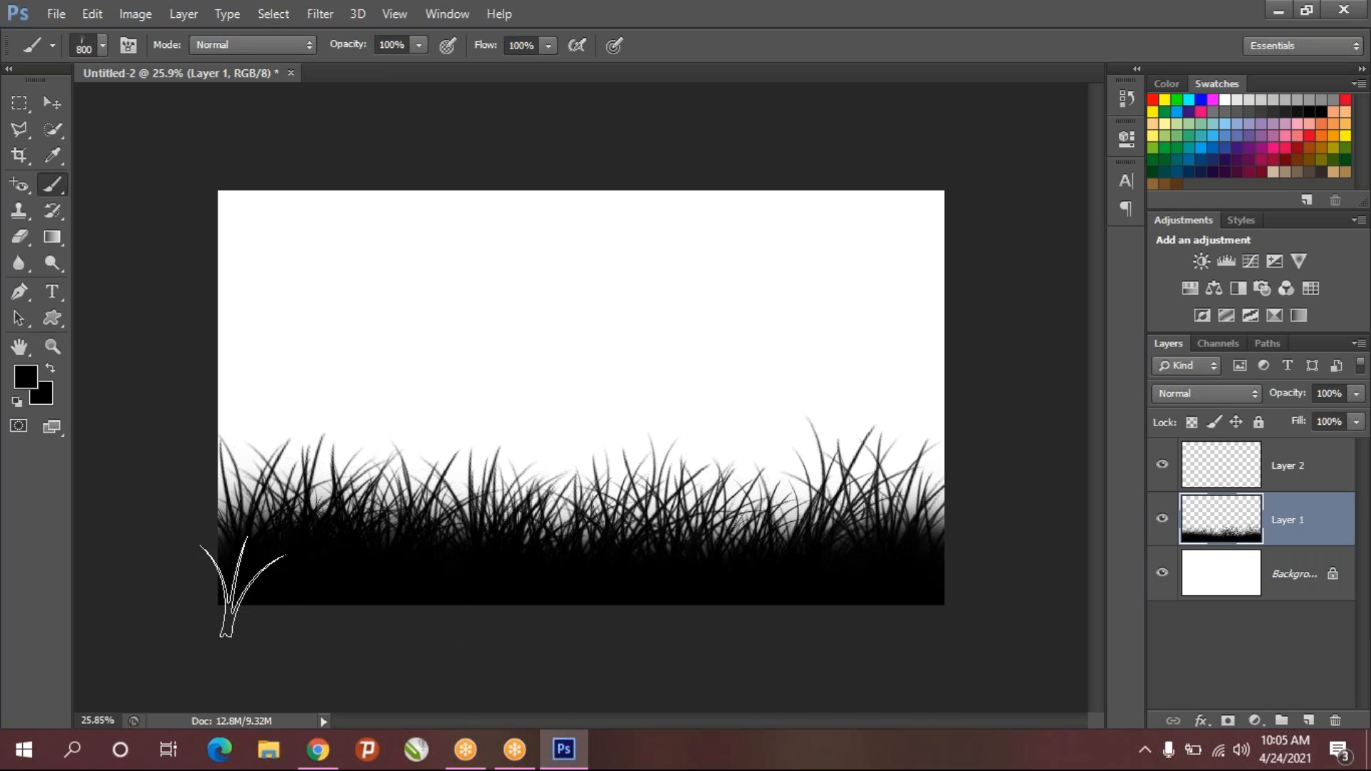
mouse_move(860, 580)
left_mouse_down()
mouse_move(382, 629)
mouse_move(459, 627)
left_mouse_up()
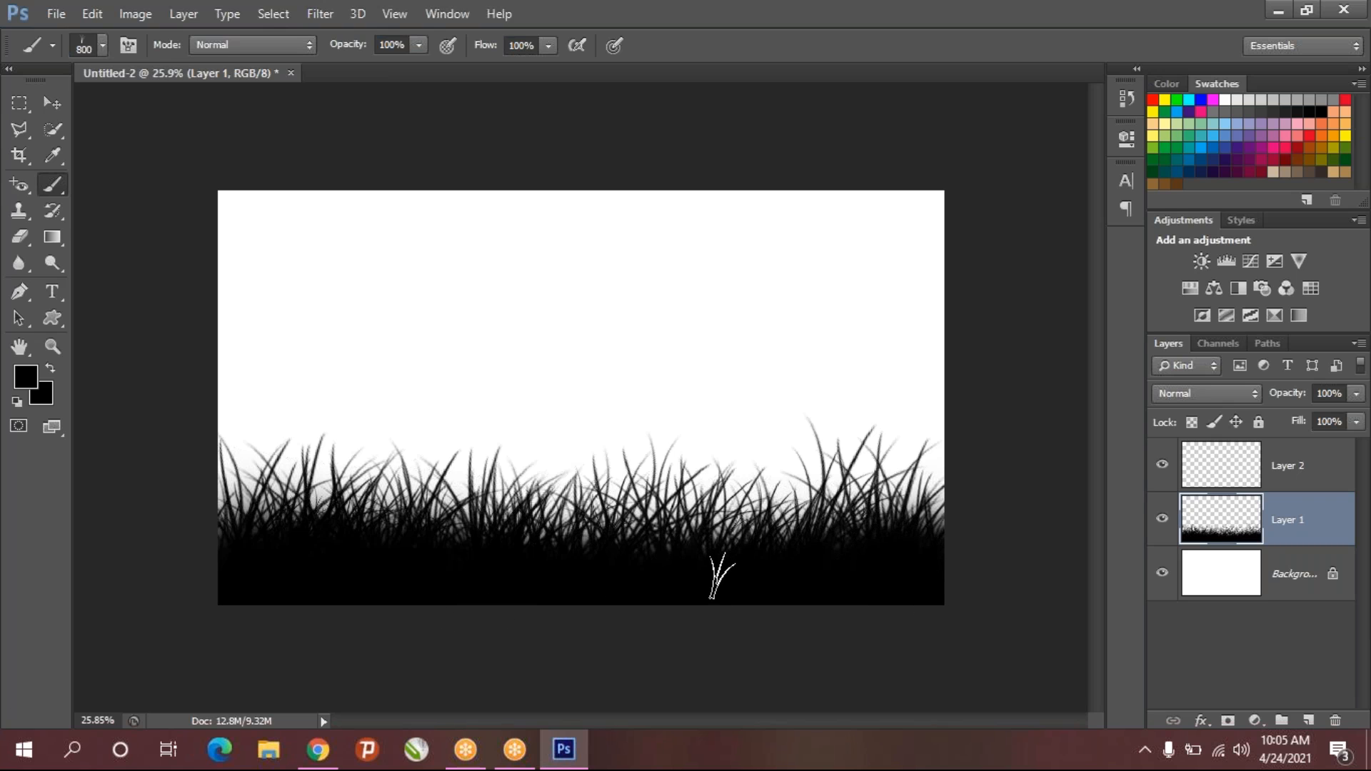
- Duplicate Layer 1 and scale the copy to about 51.5% toward the canvas's lower-left corner
key("ctrl+j")
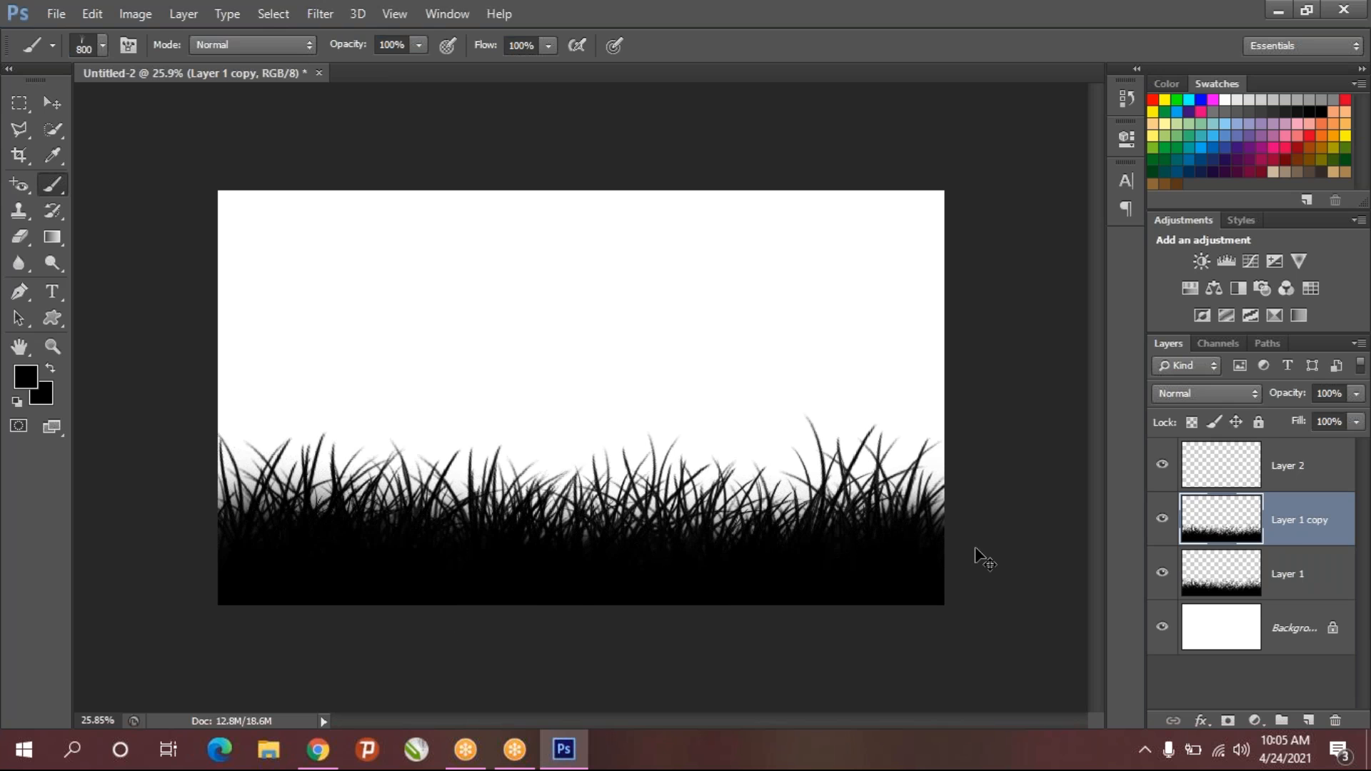
key("ctrl+t")
left_click_drag(941, 410, 592, 506)
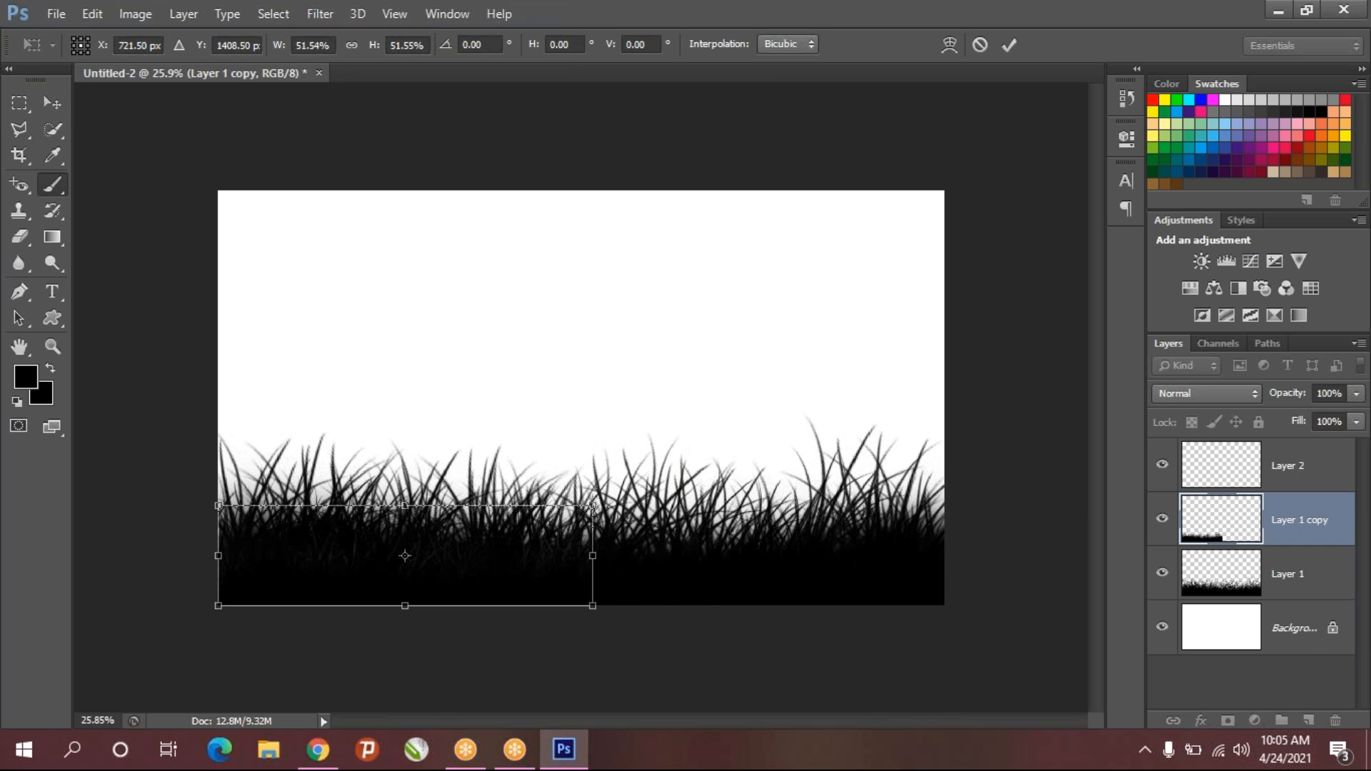
key("Return")
- Scale Layer 1's grass to about half size toward the lower-right corner so it continues the smaller copy
left_click(1204, 591)
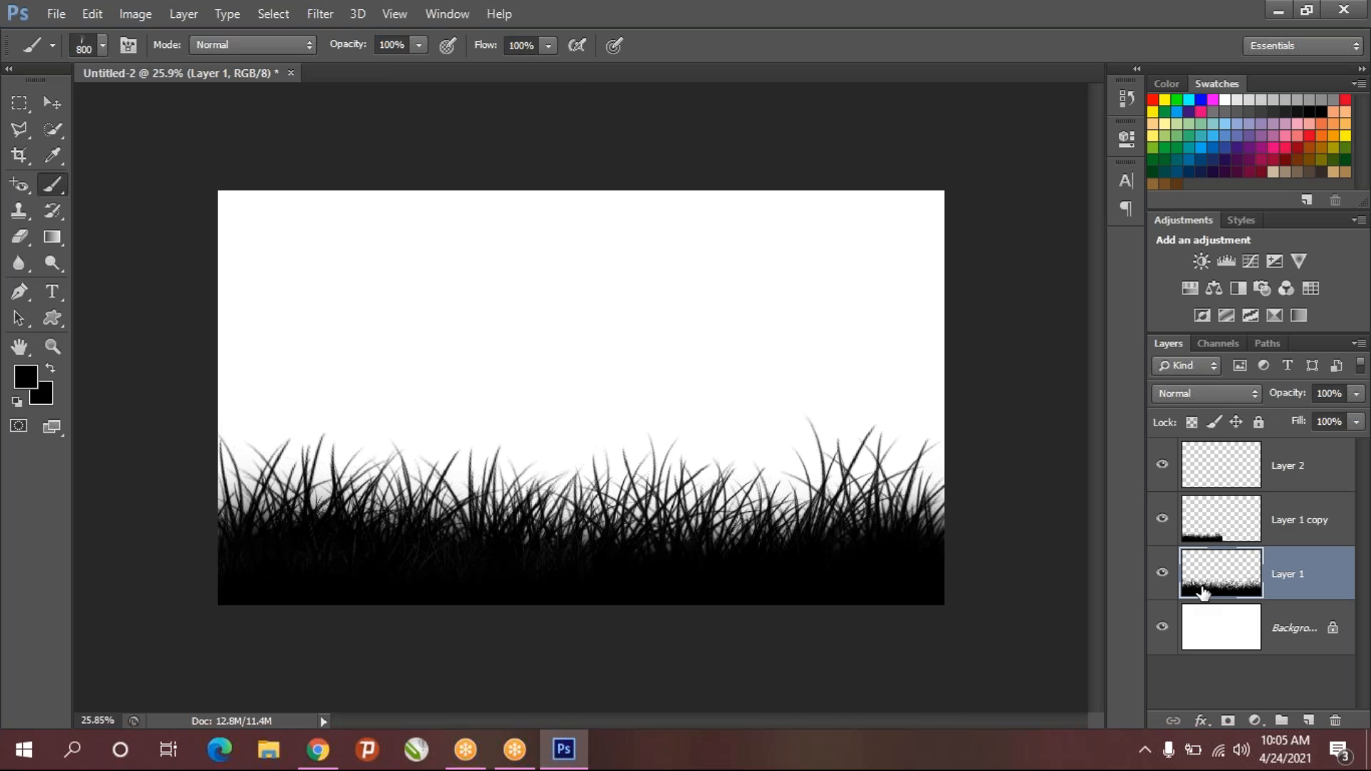
key("ctrl+t")
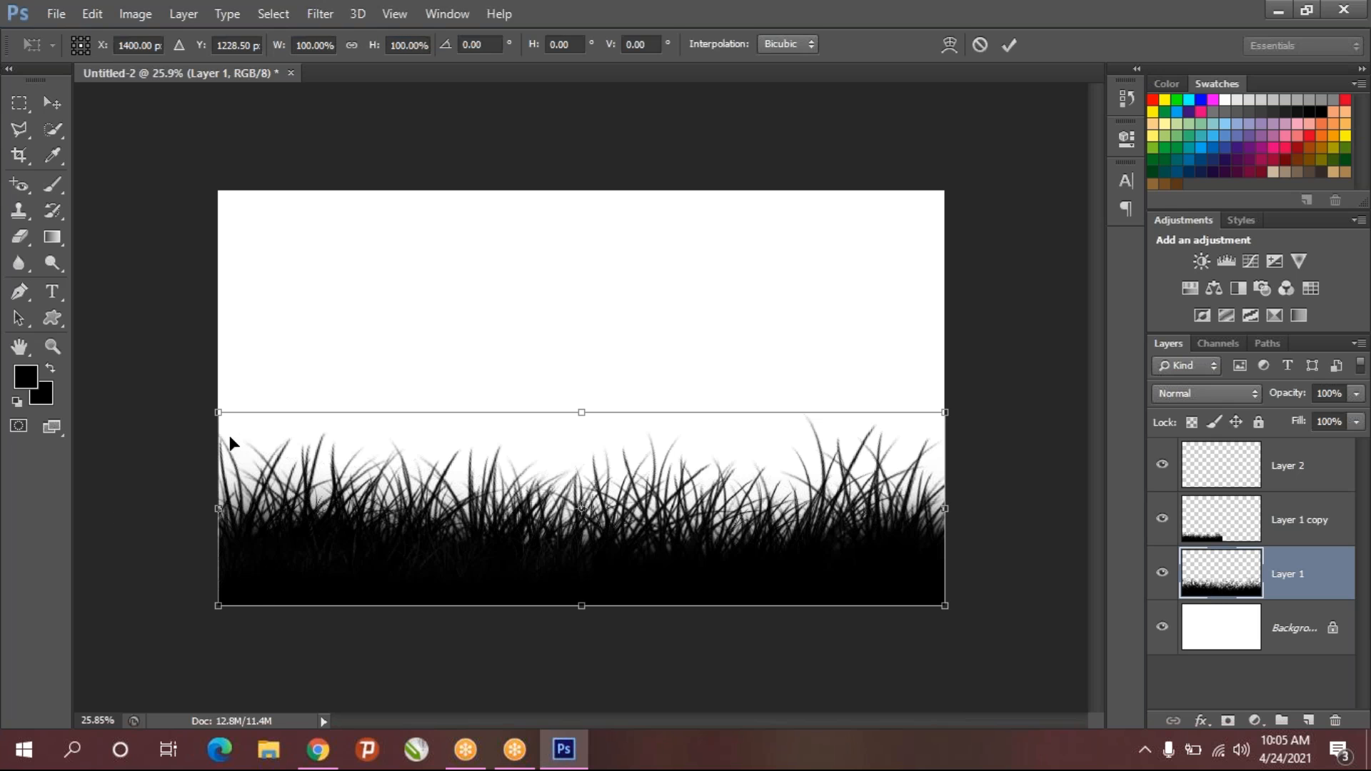
left_click_drag(226, 413, 571, 522)
key("Return")
key("b")
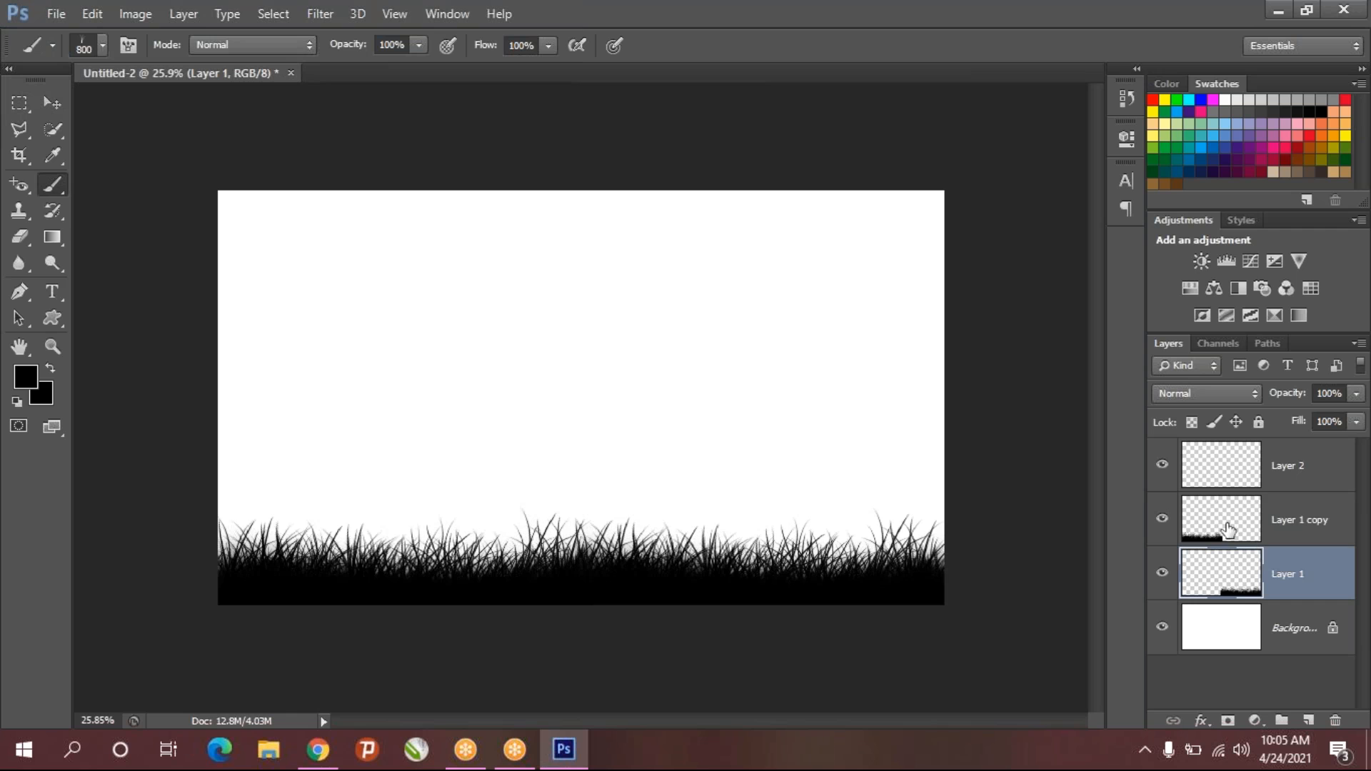
- Fill Layer 2 with the orange swatch and move it below both grass layers, just above the Background
left_click(1251, 526)
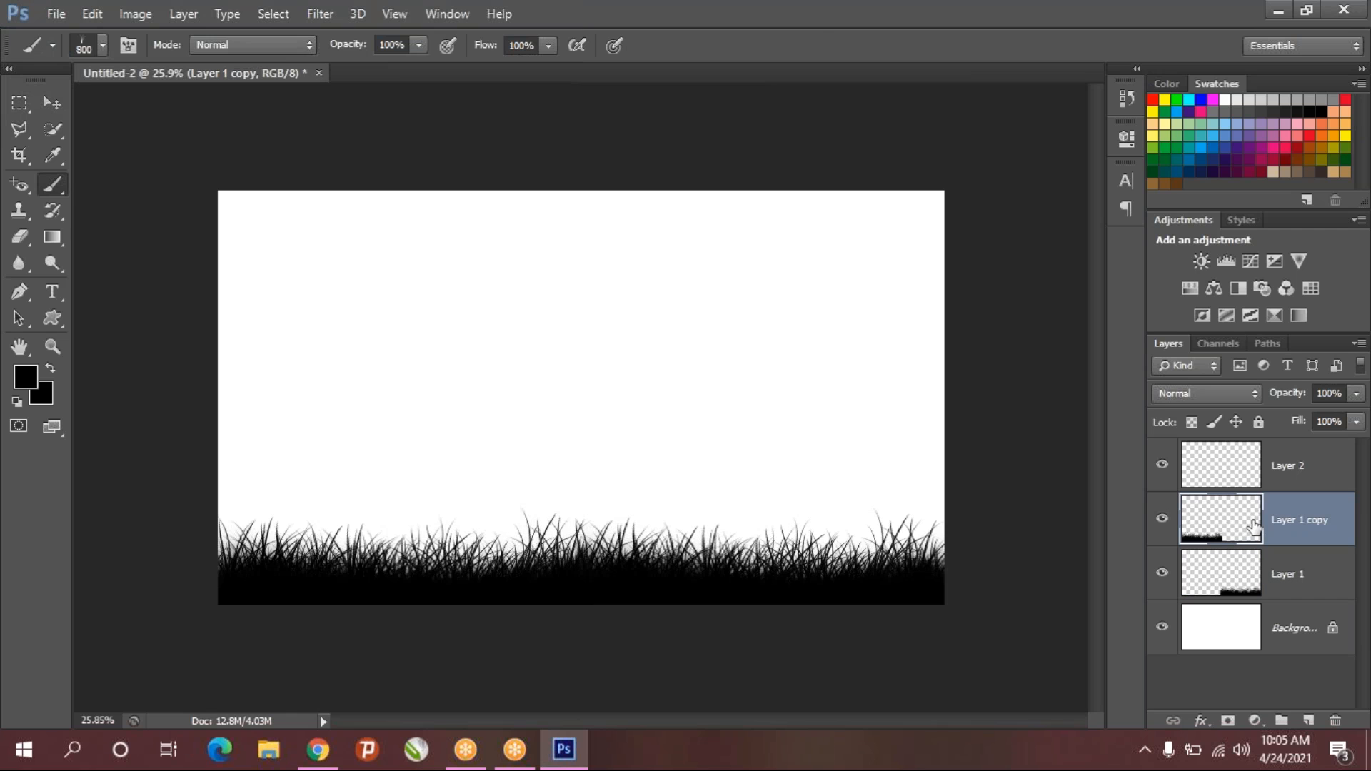
left_click(1251, 477)
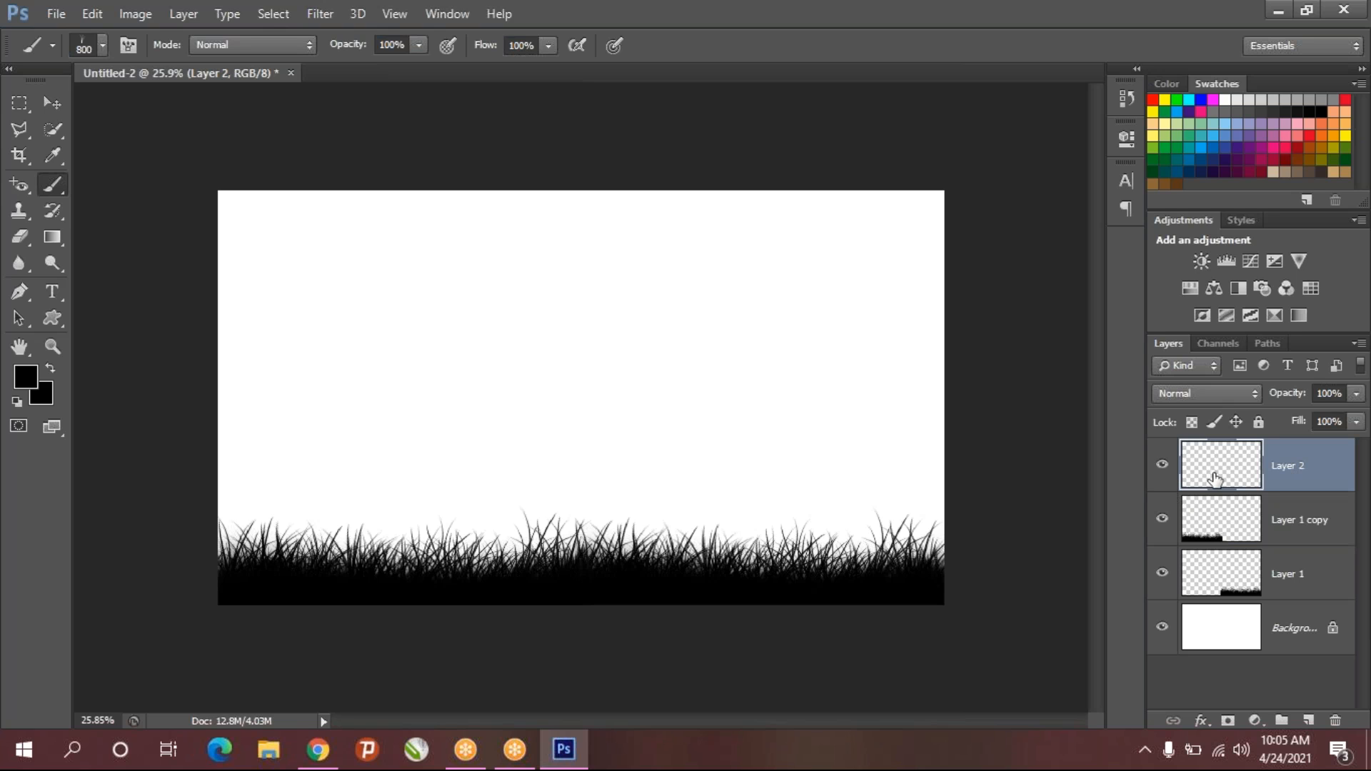
left_click(1332, 136)
left_click(1347, 145)
key("alt+BackSpace")
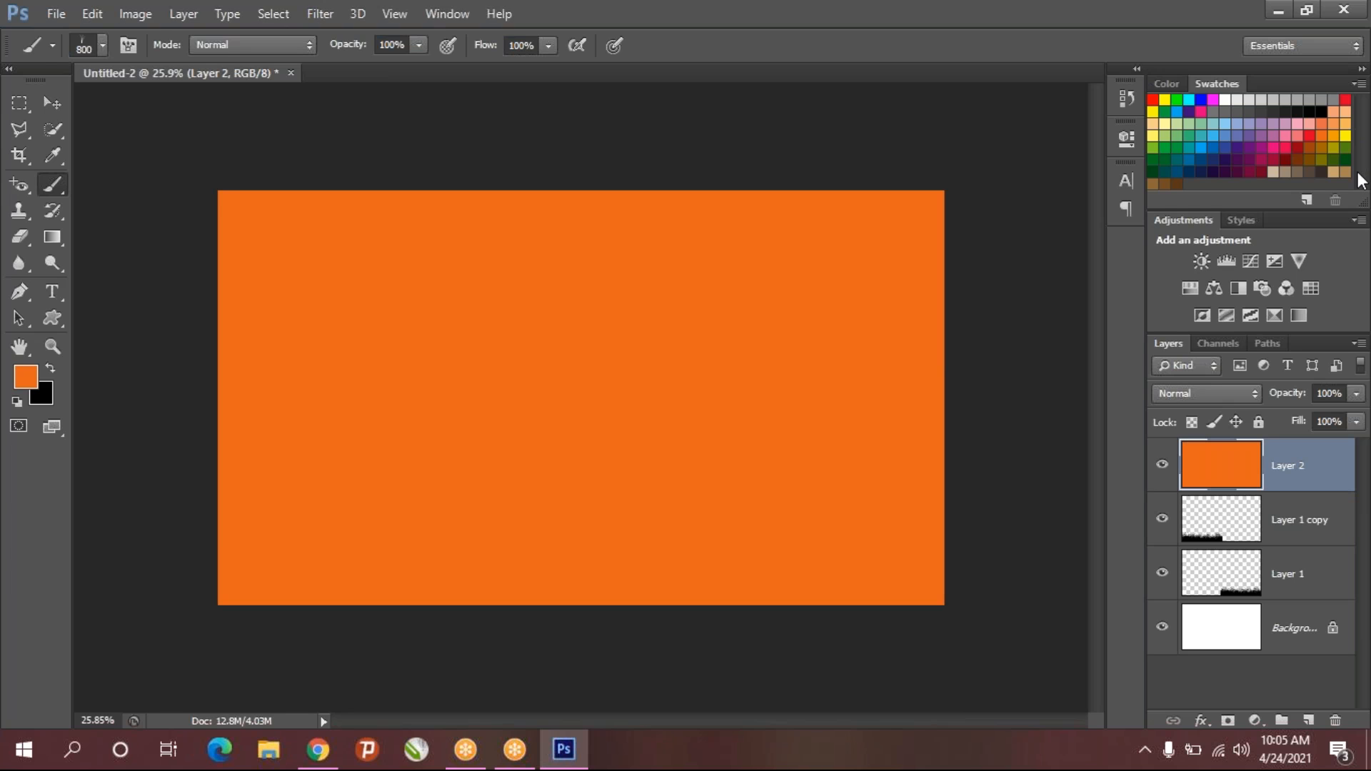
left_click_drag(1219, 469, 1223, 582)
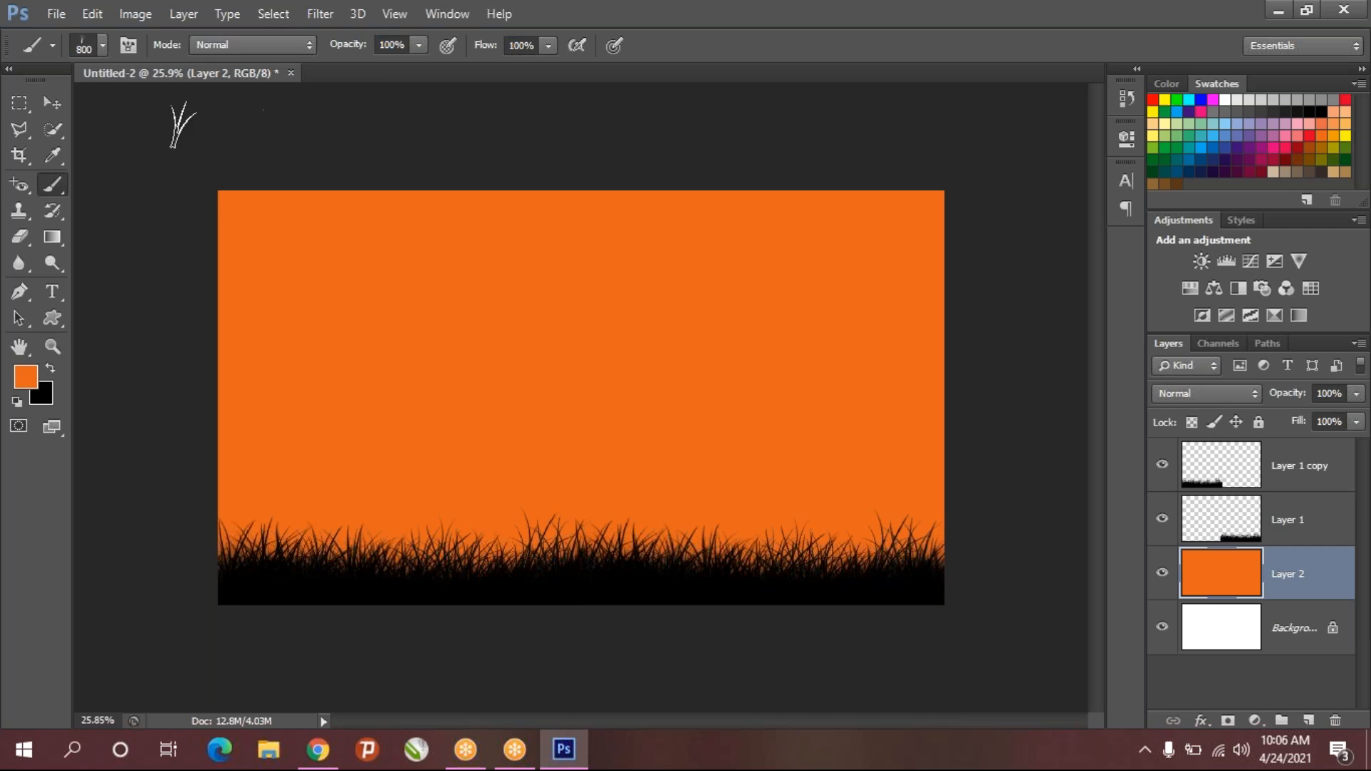
- Switch the Brush tool to the soft round tip with 0% hardness, keeping the size at 800 px
left_click(58, 179)
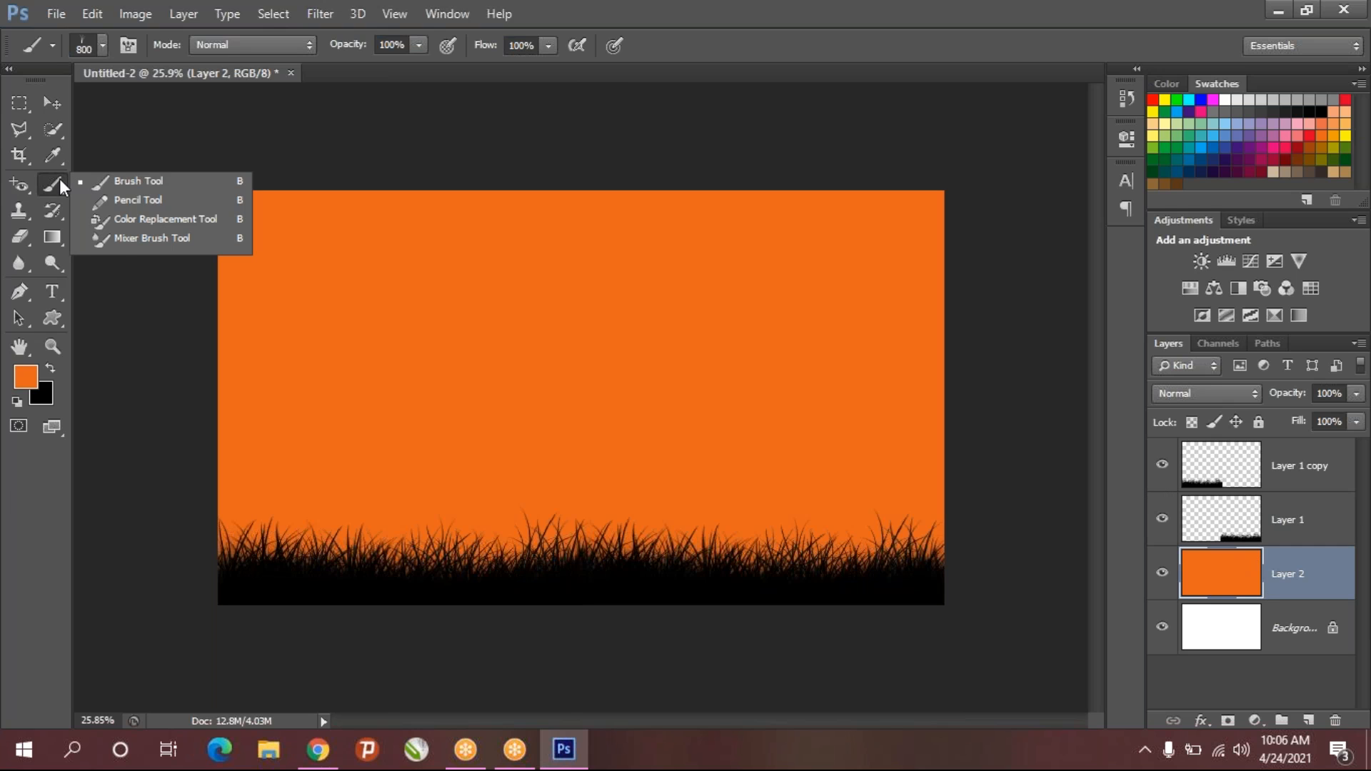
left_click(122, 183)
left_click(103, 45)
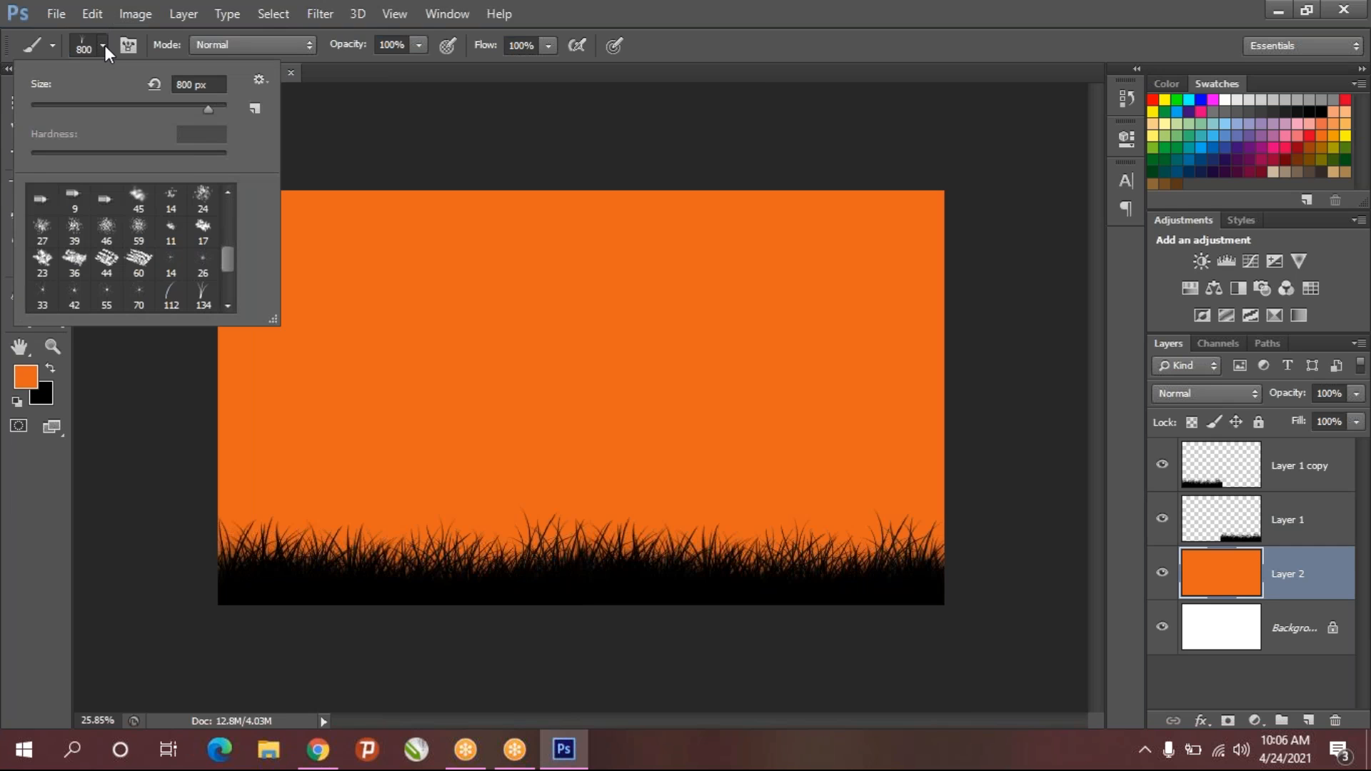
scroll(143, 266, "up", 5)
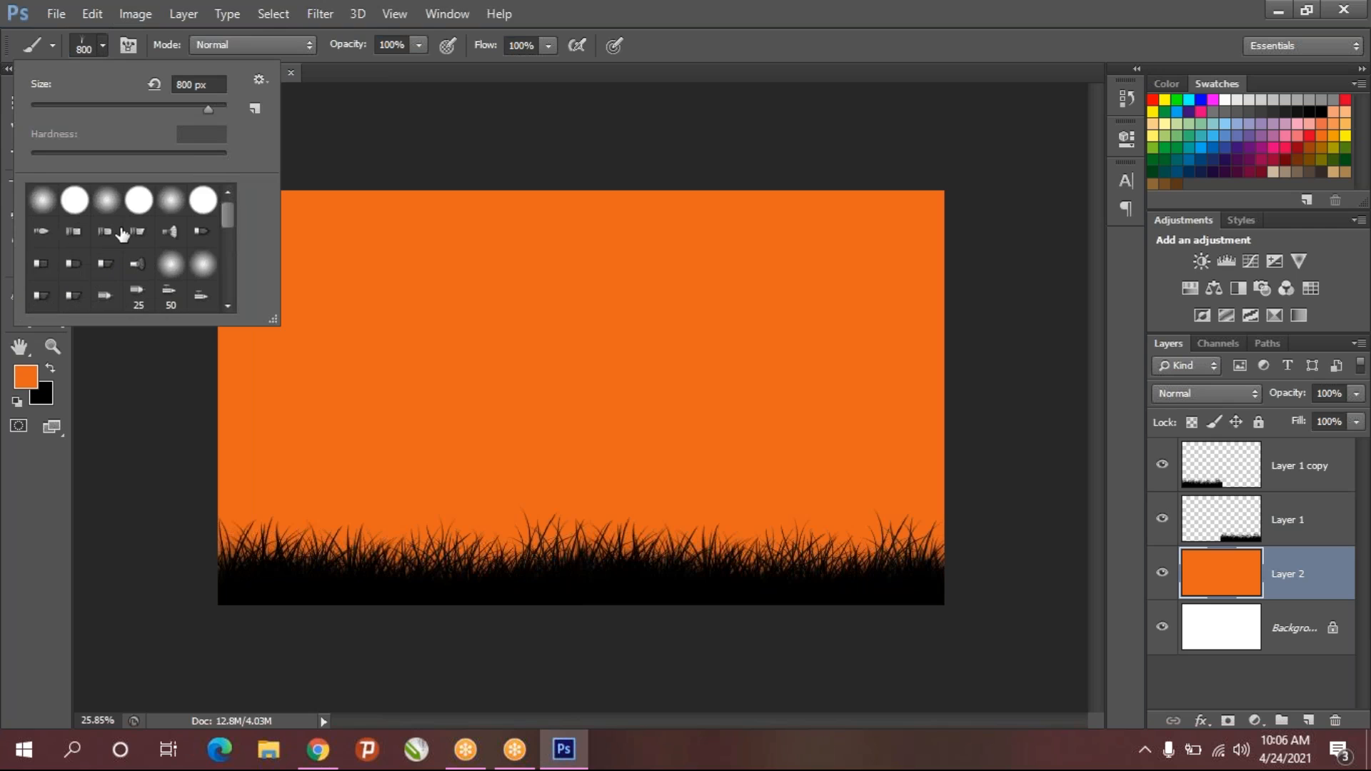
left_click(45, 209)
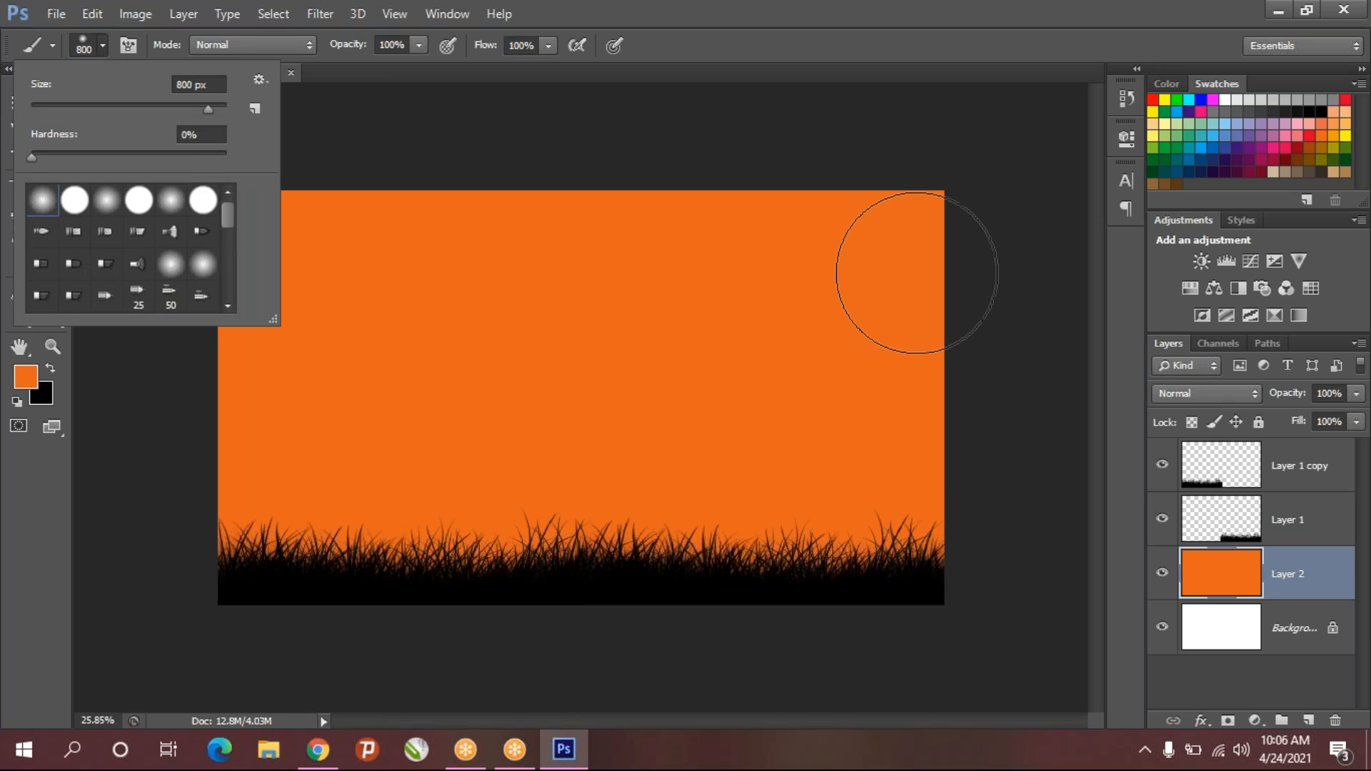
left_click(1018, 531)
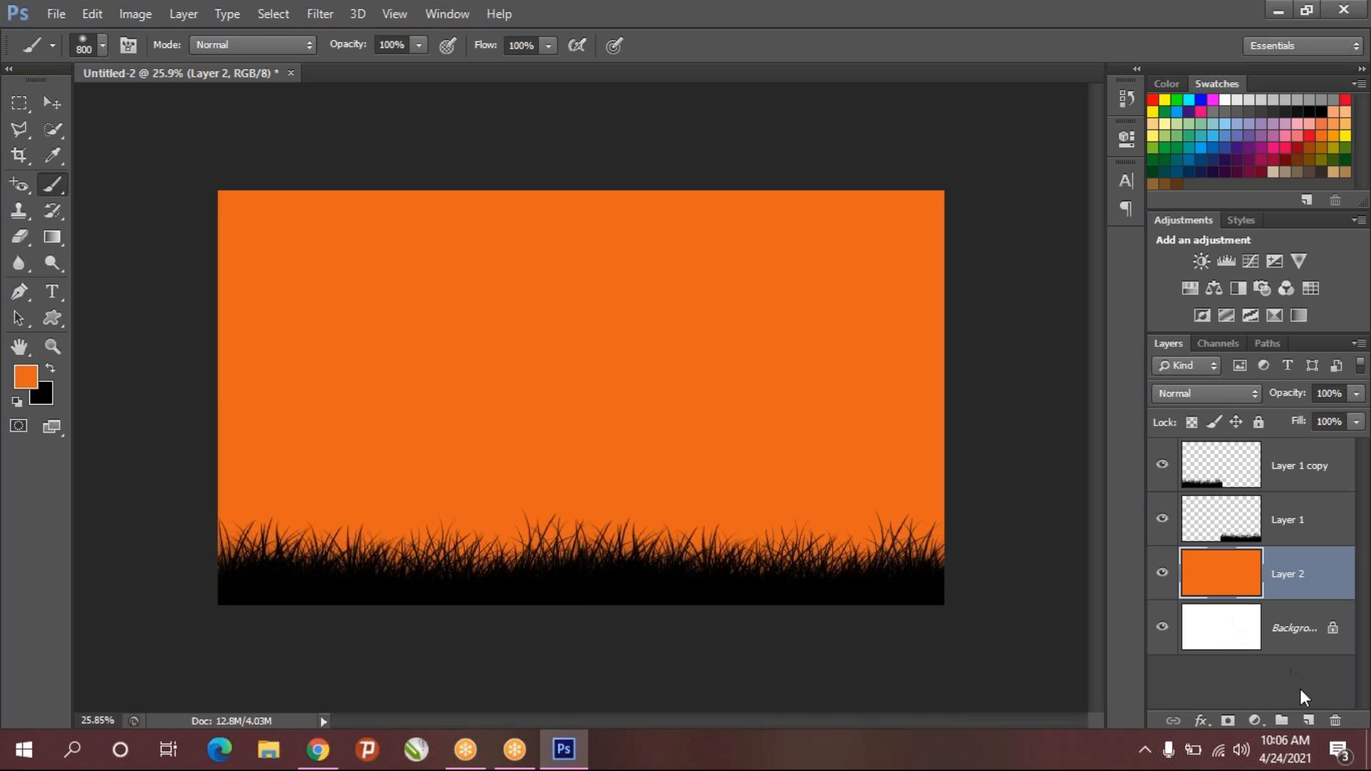
- Add an empty layer above Layer 2 and paint a large yellow-orange glow behind the grass with the brush at 1600 px
left_click(1309, 721)
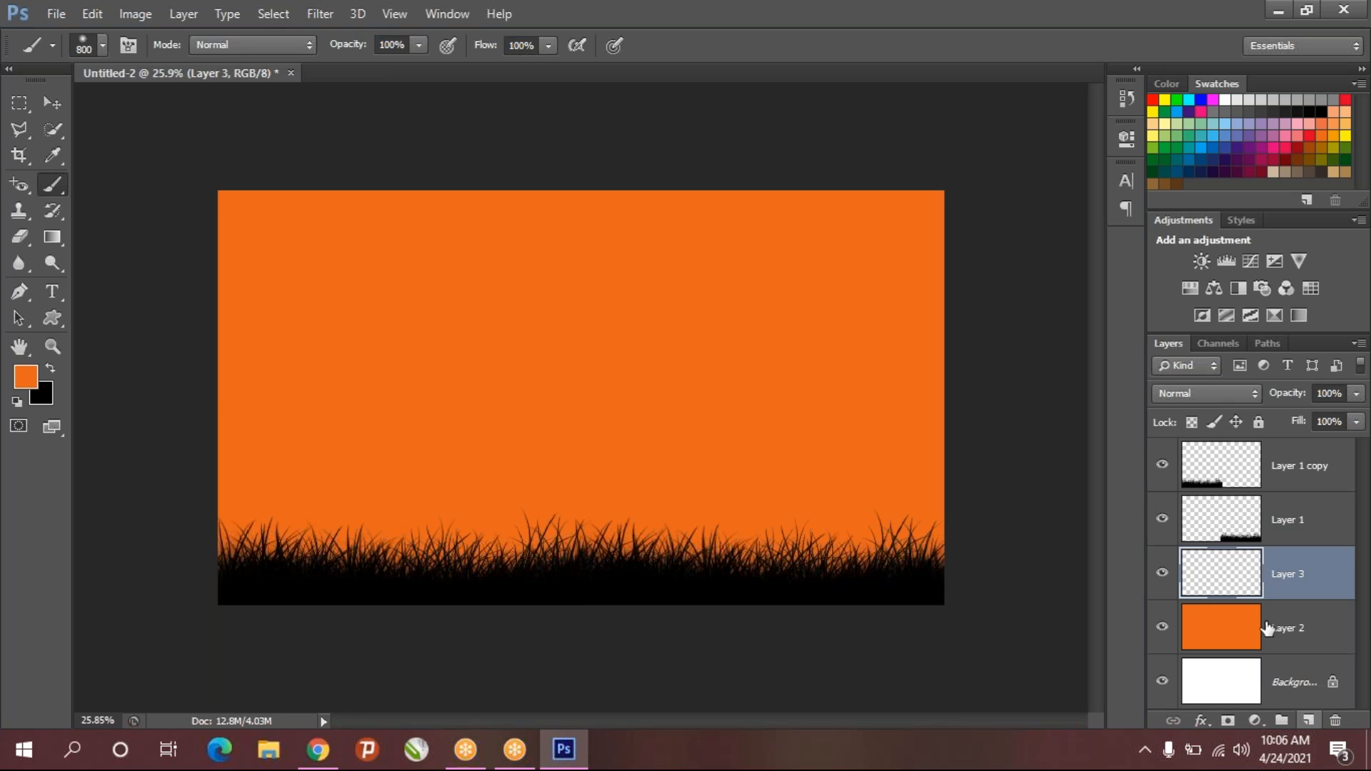
left_click(1334, 136)
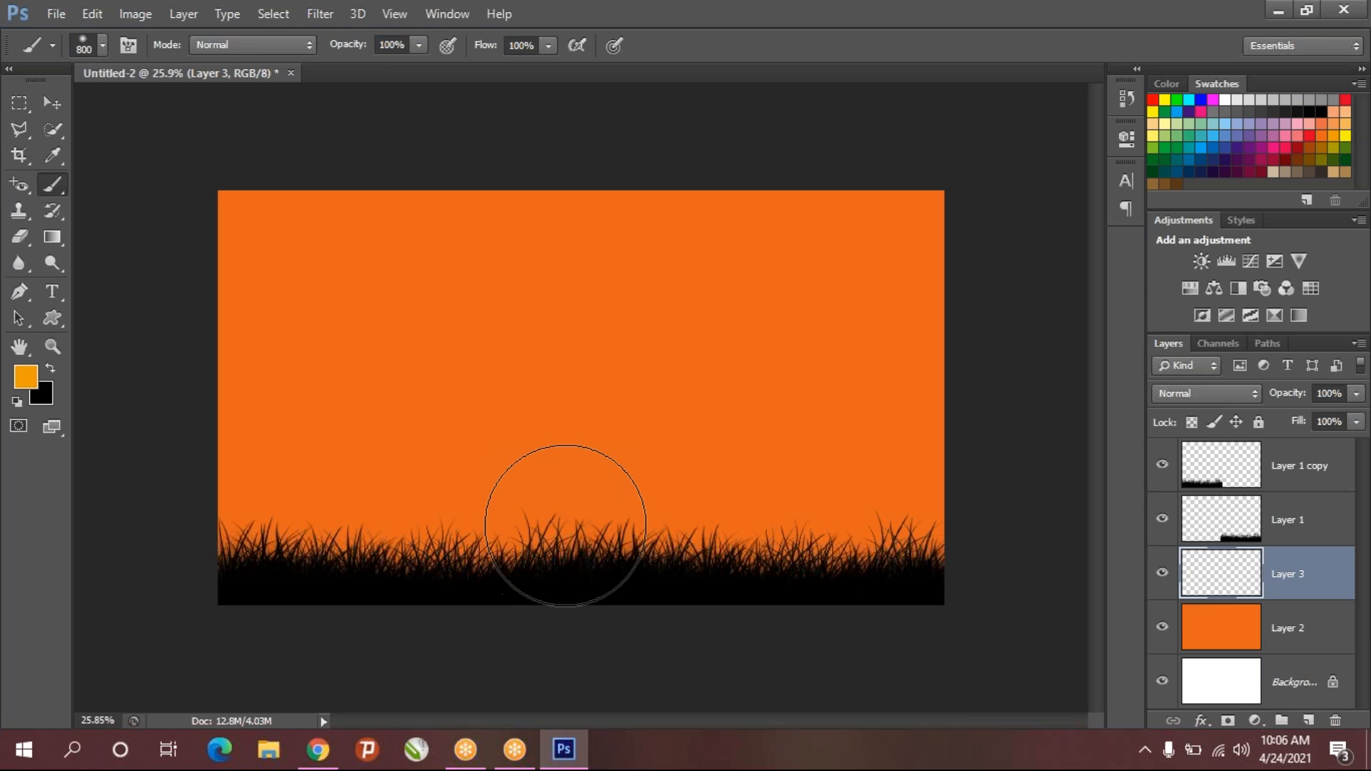
key("bracketright")
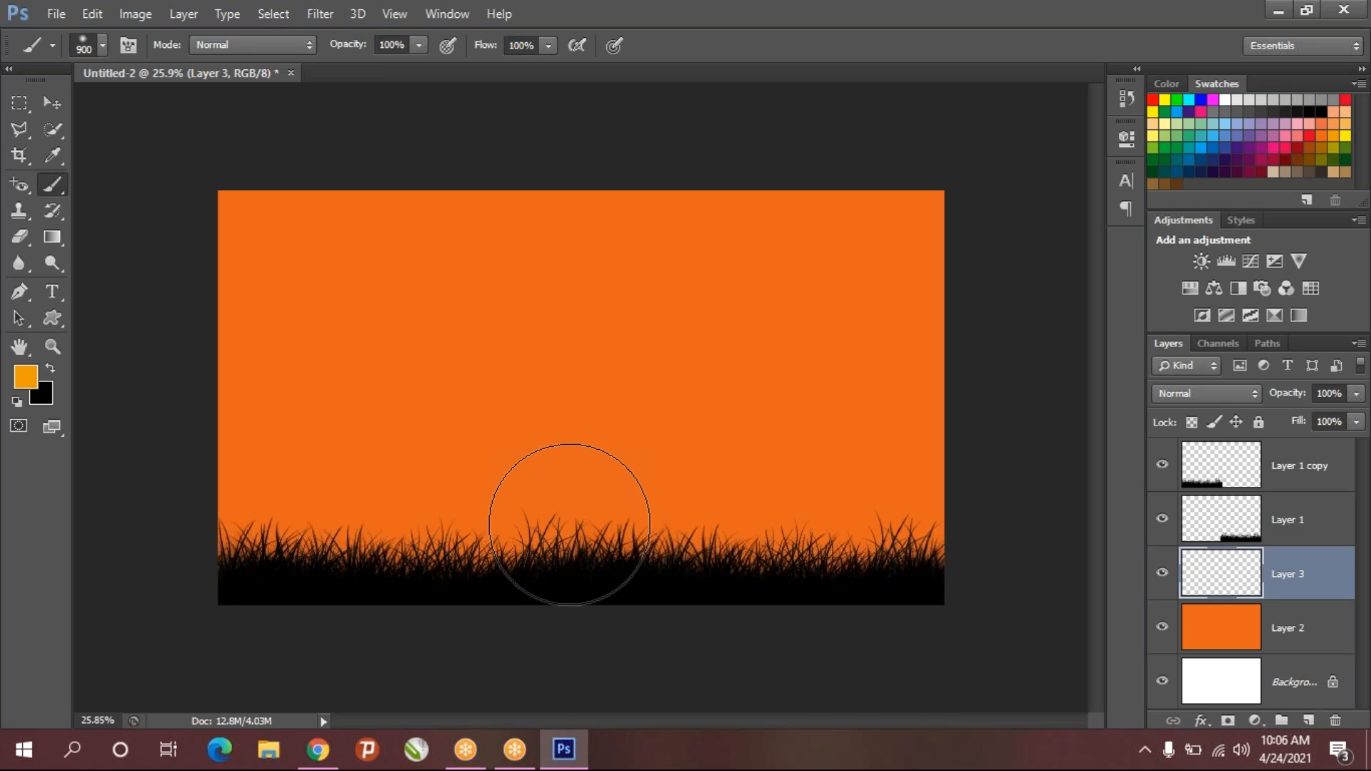
key("bracketright")
key("bracketright")
key("bracketright")
key("bracketright")
key("bracketright")
key("bracketright")
key("bracketright")
left_click(585, 429)
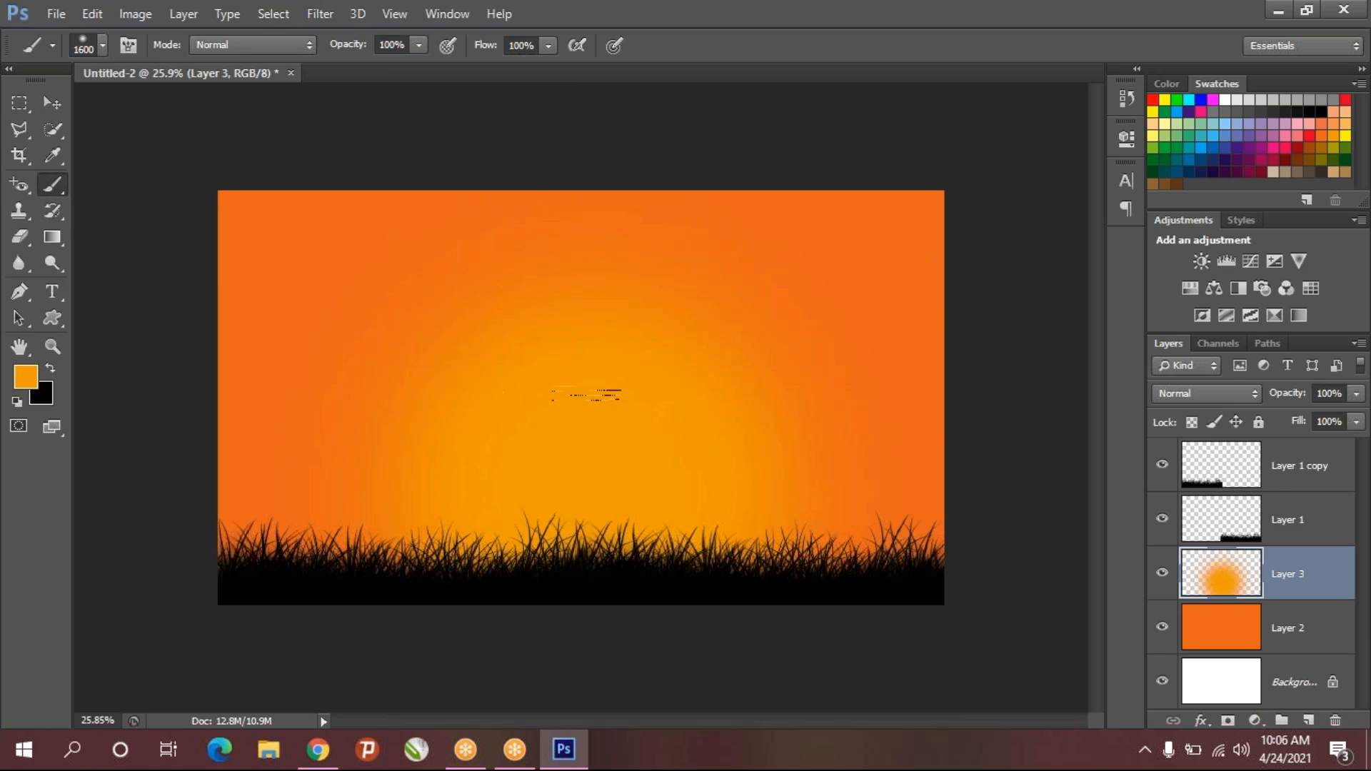
- Dab orange at the glow's base, and add a pale yellow center over it with the brush at 1100 px
left_click(1322, 136)
left_click(581, 539)
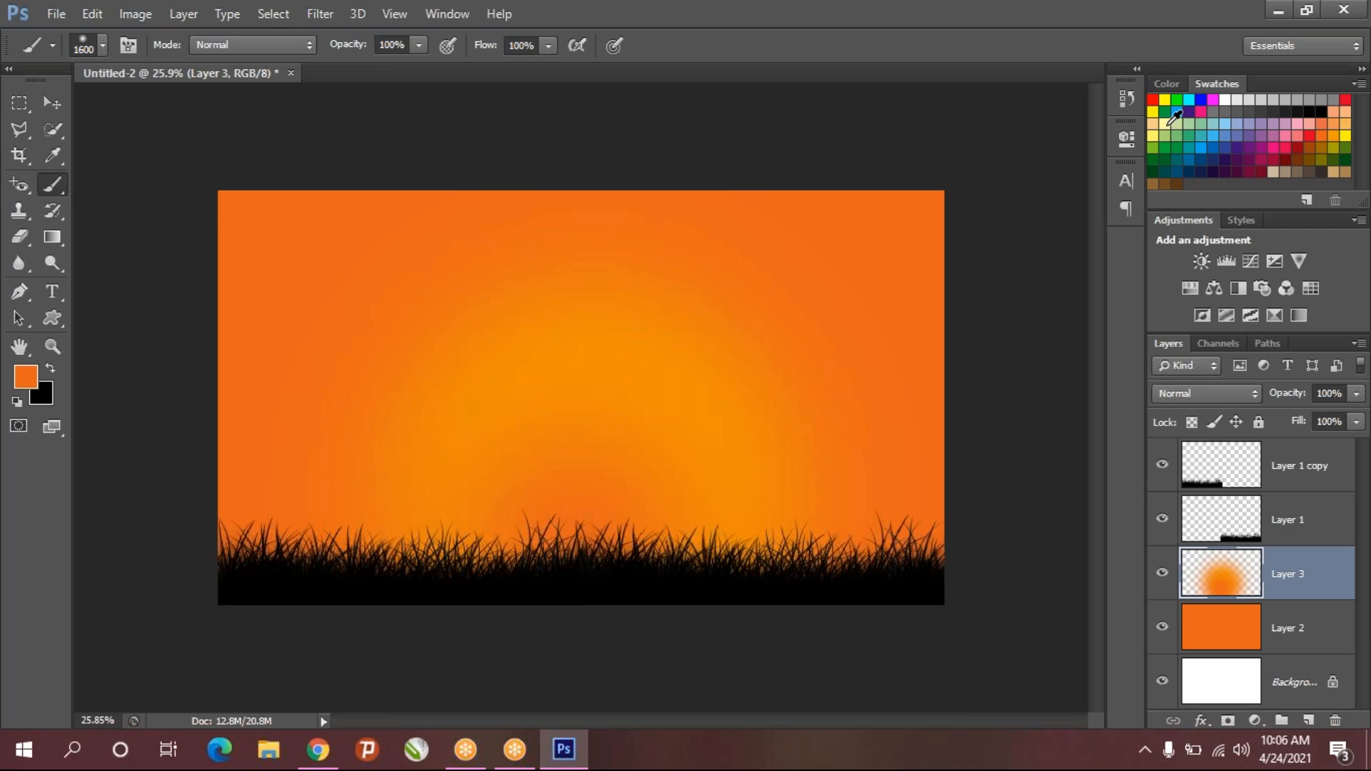
left_click(1153, 135)
key("bracketleft")
key("bracketleft")
key("bracketleft")
left_click(618, 564)
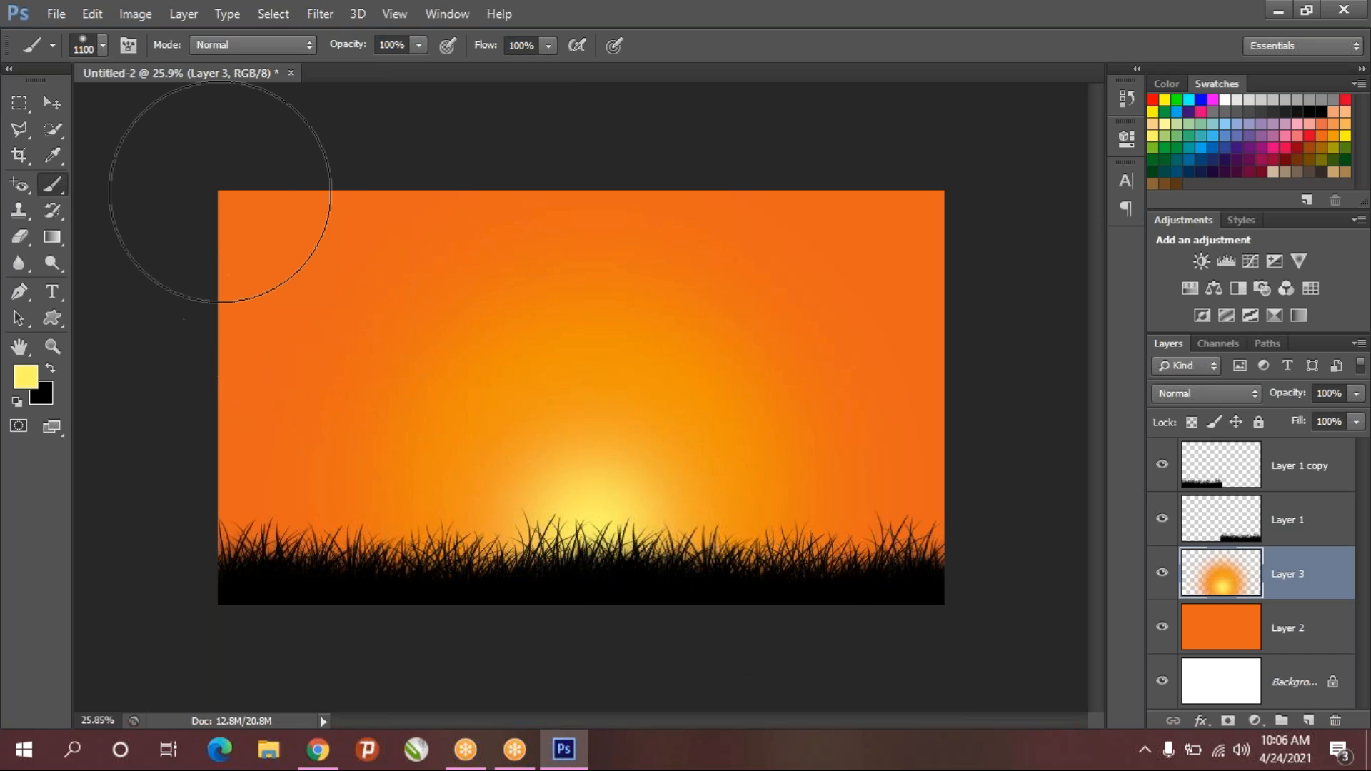
- Paint a solid yellow sun at the glow's base on Layer 3 using the hard round tip at 500 px and 100% hardness
left_click(103, 45)
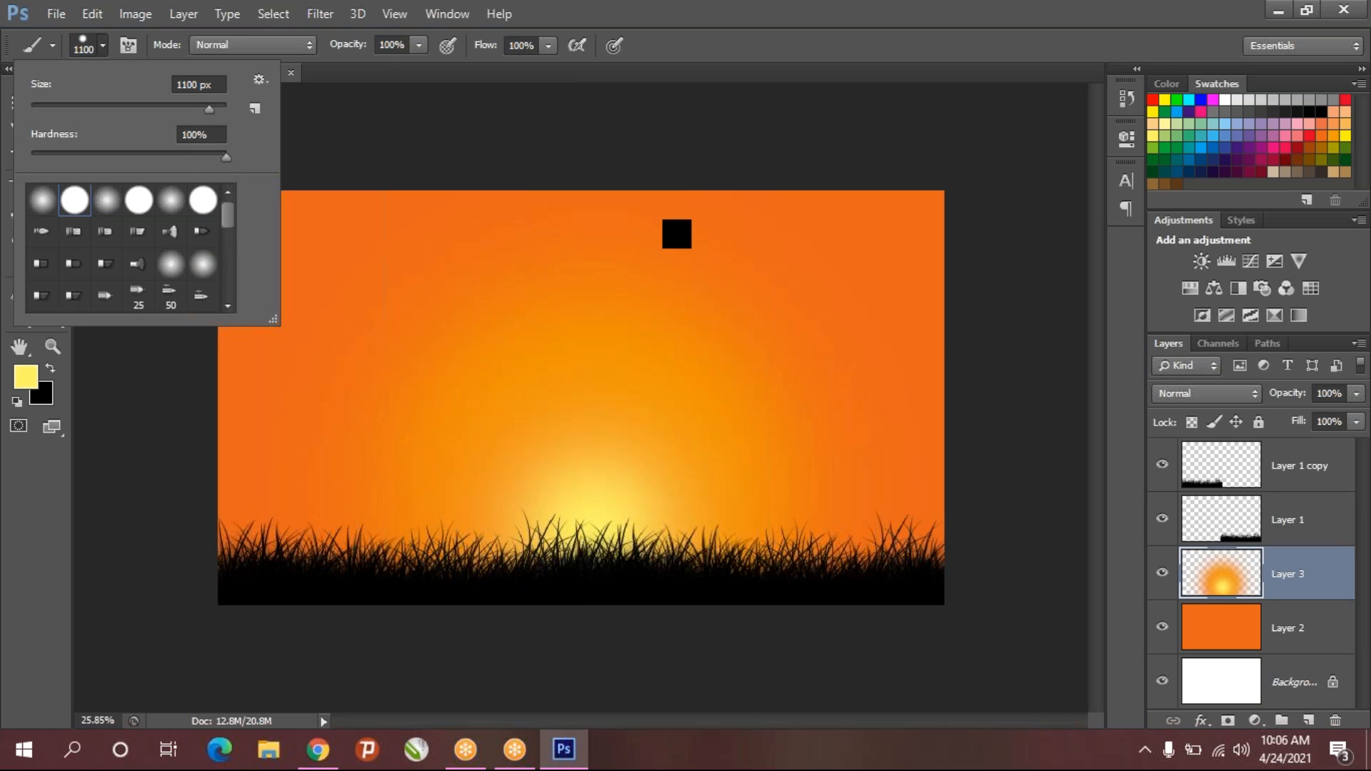
left_click(160, 107)
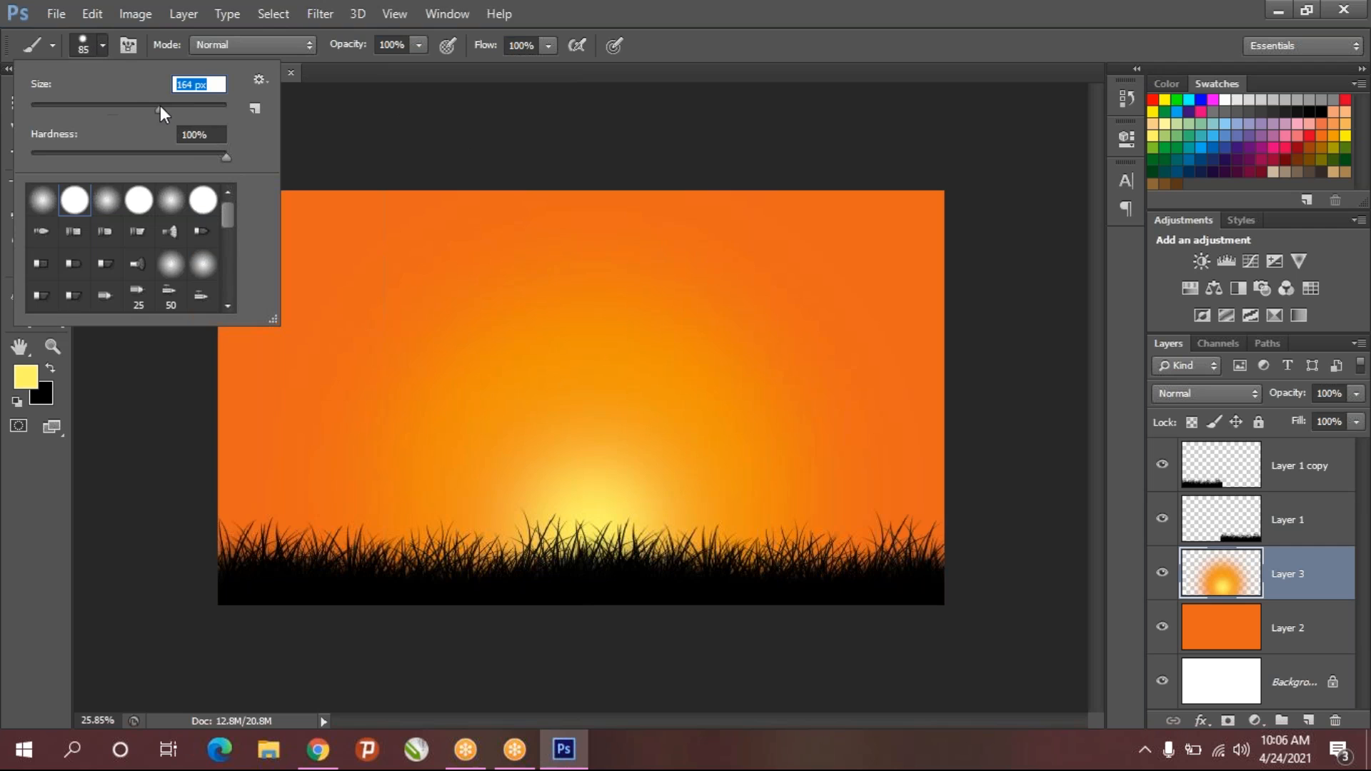
left_click(180, 107)
left_click(188, 104)
type("1")
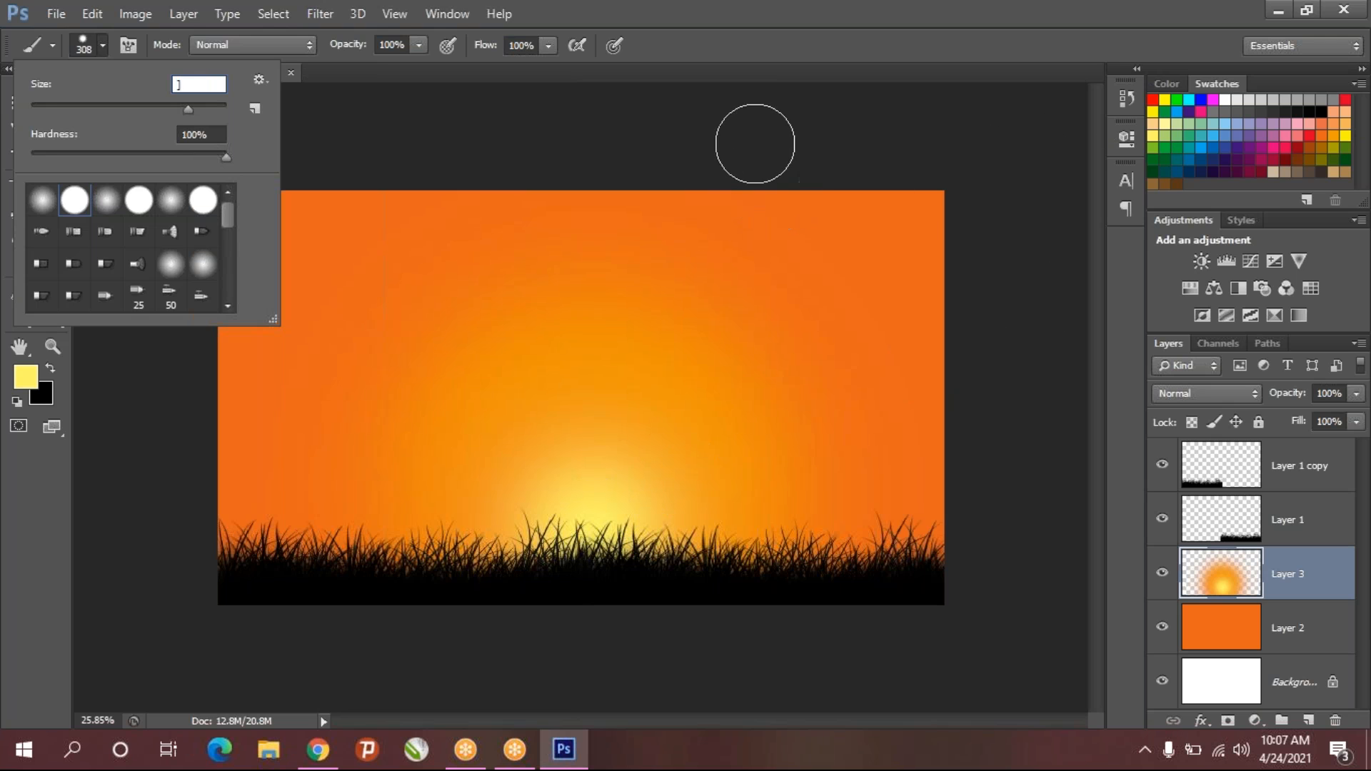
key("Return")
left_click(717, 297)
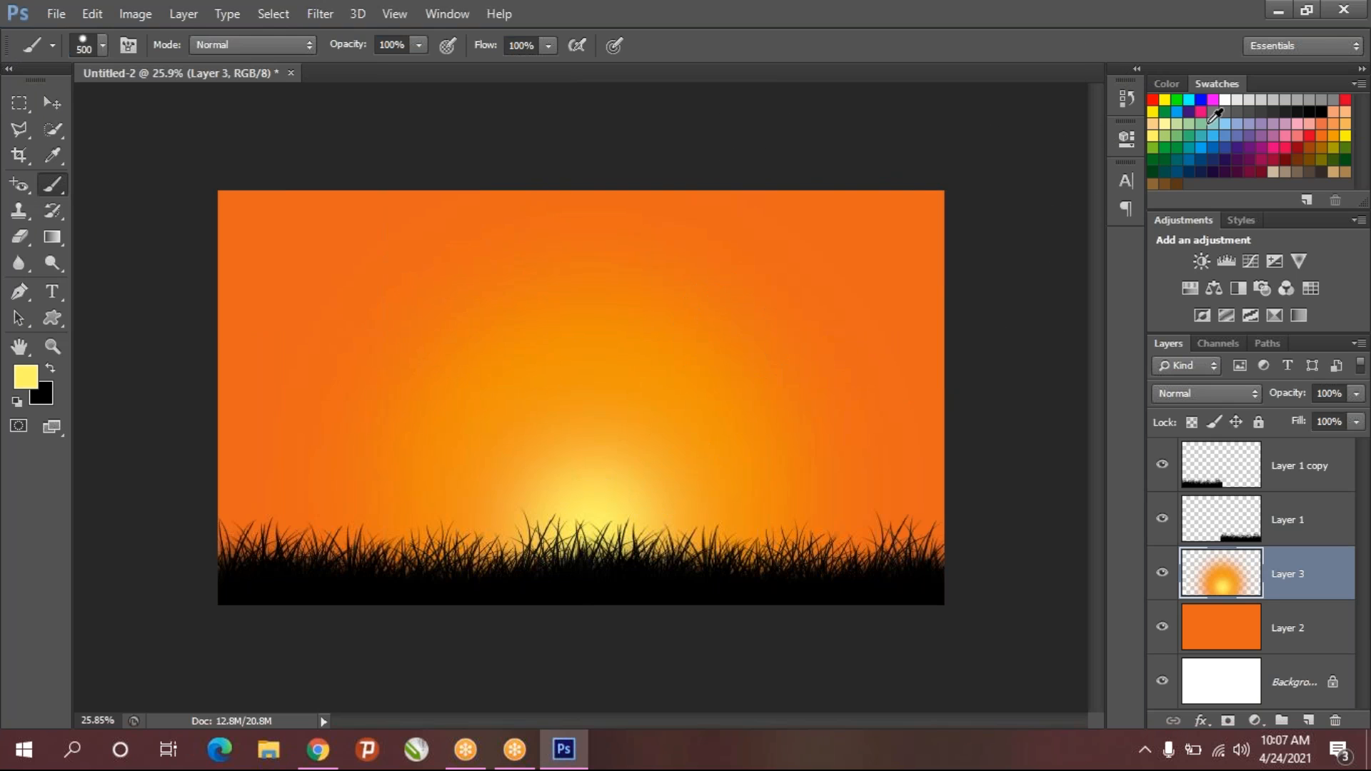
left_click(1166, 101)
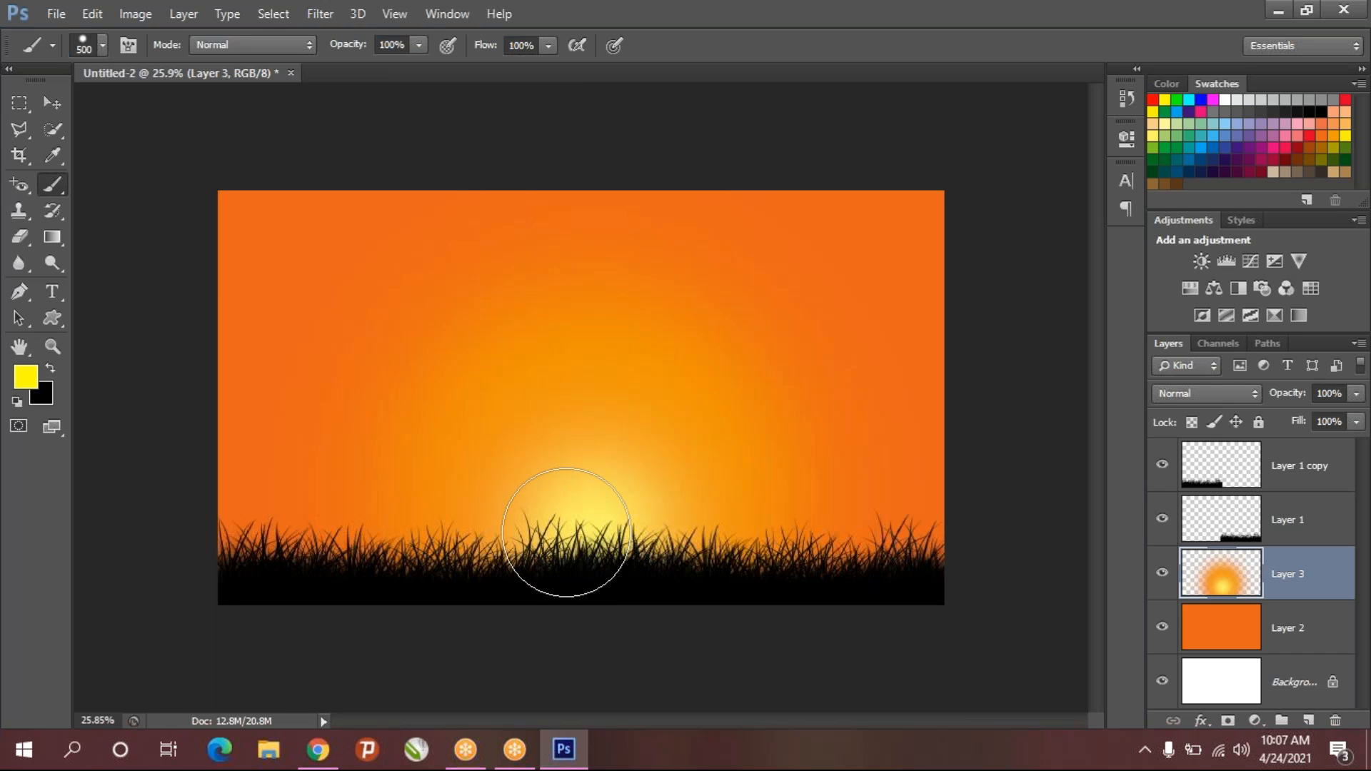
left_click(595, 529)
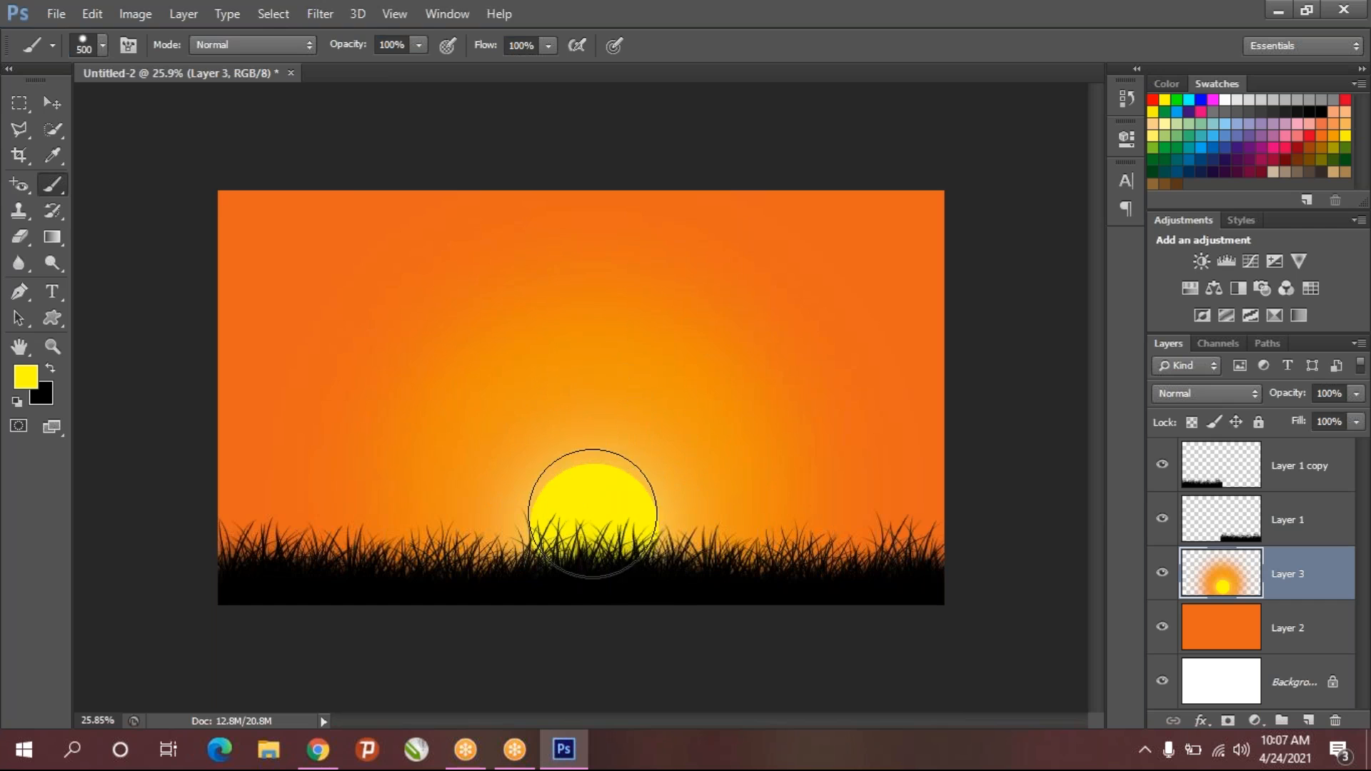
- Switch the brush to the soft round tip with 0% hardness, keeping the size at 500 px
left_click(104, 44)
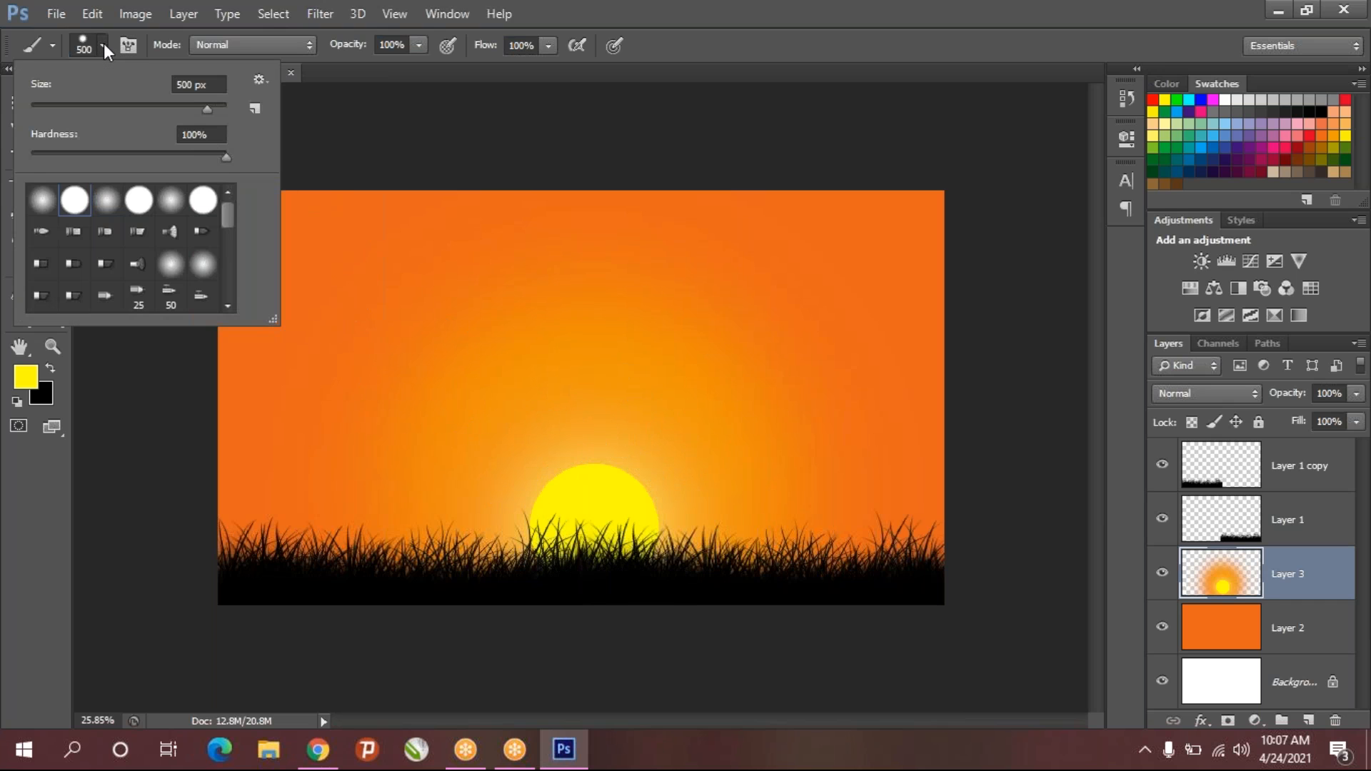
left_click(42, 200)
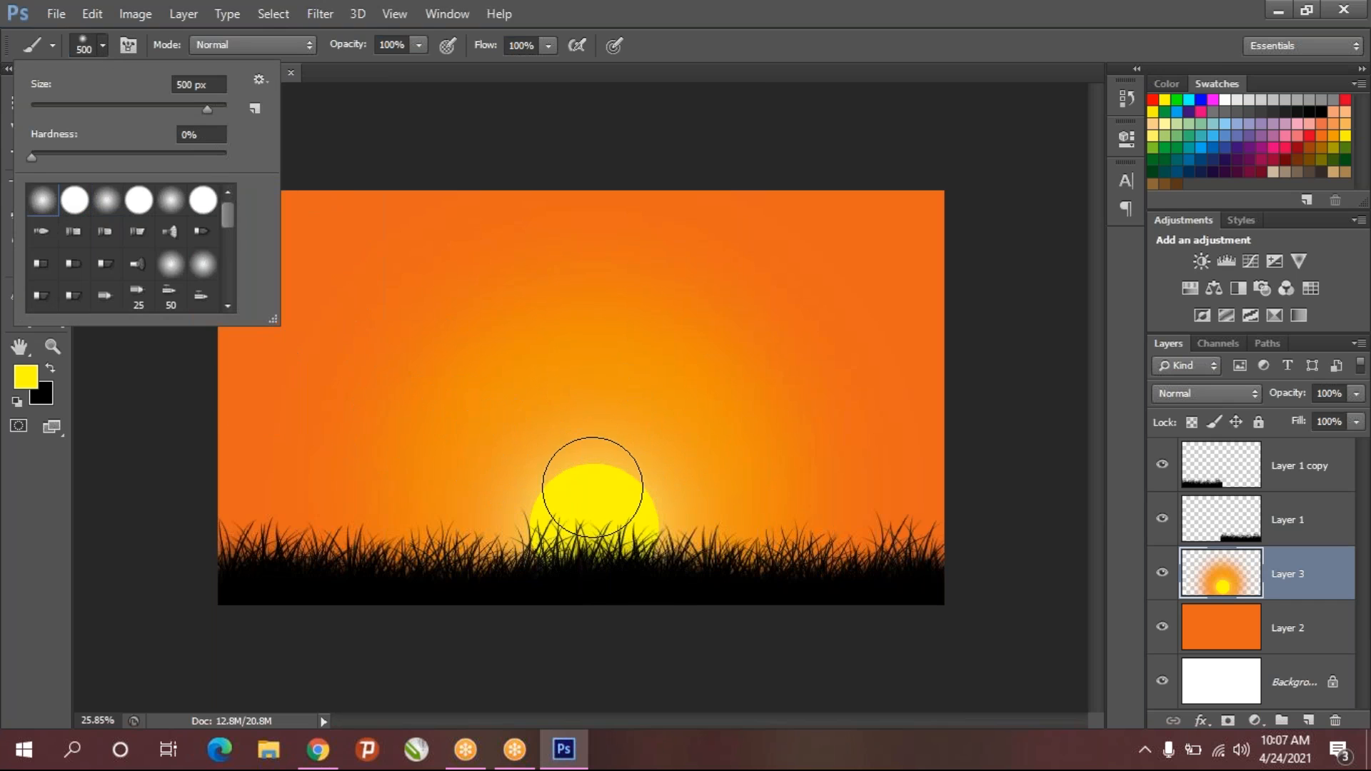
left_click(1009, 298)
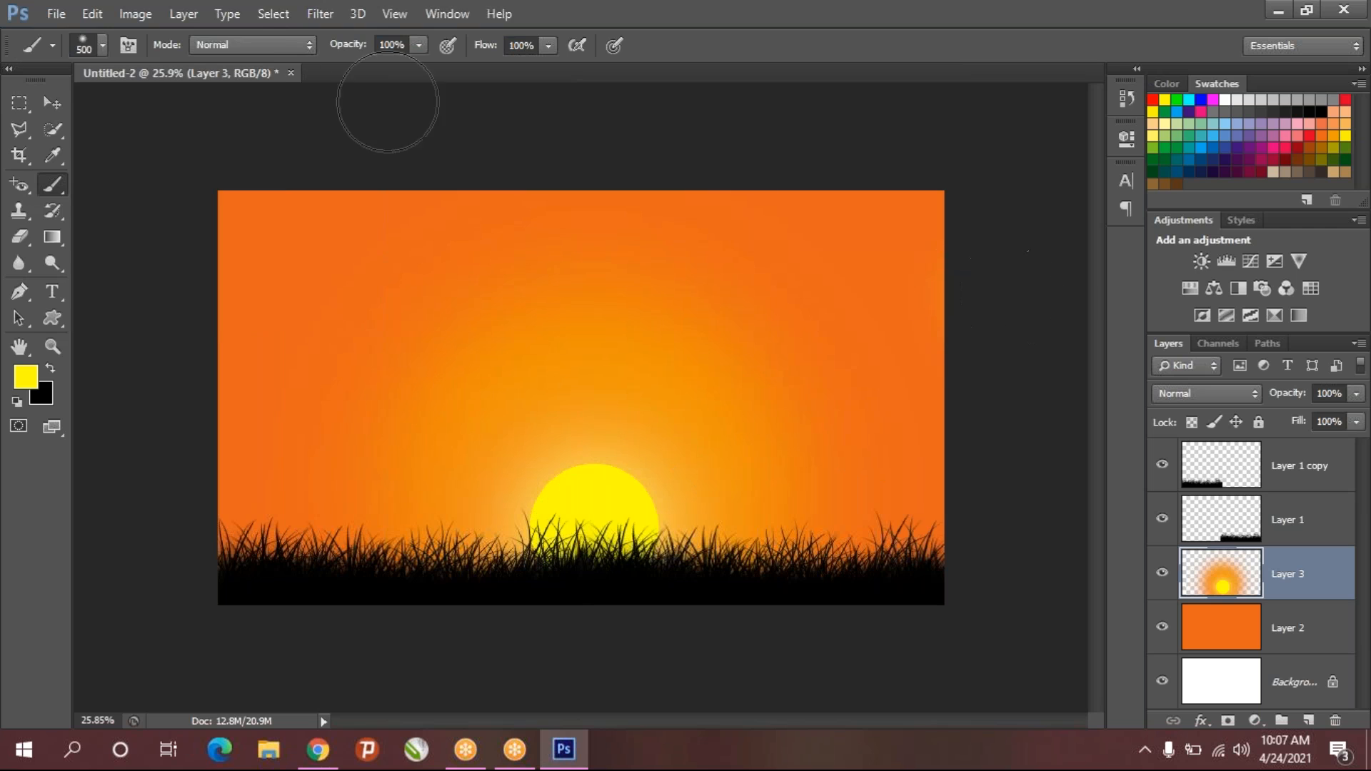
left_click(422, 45)
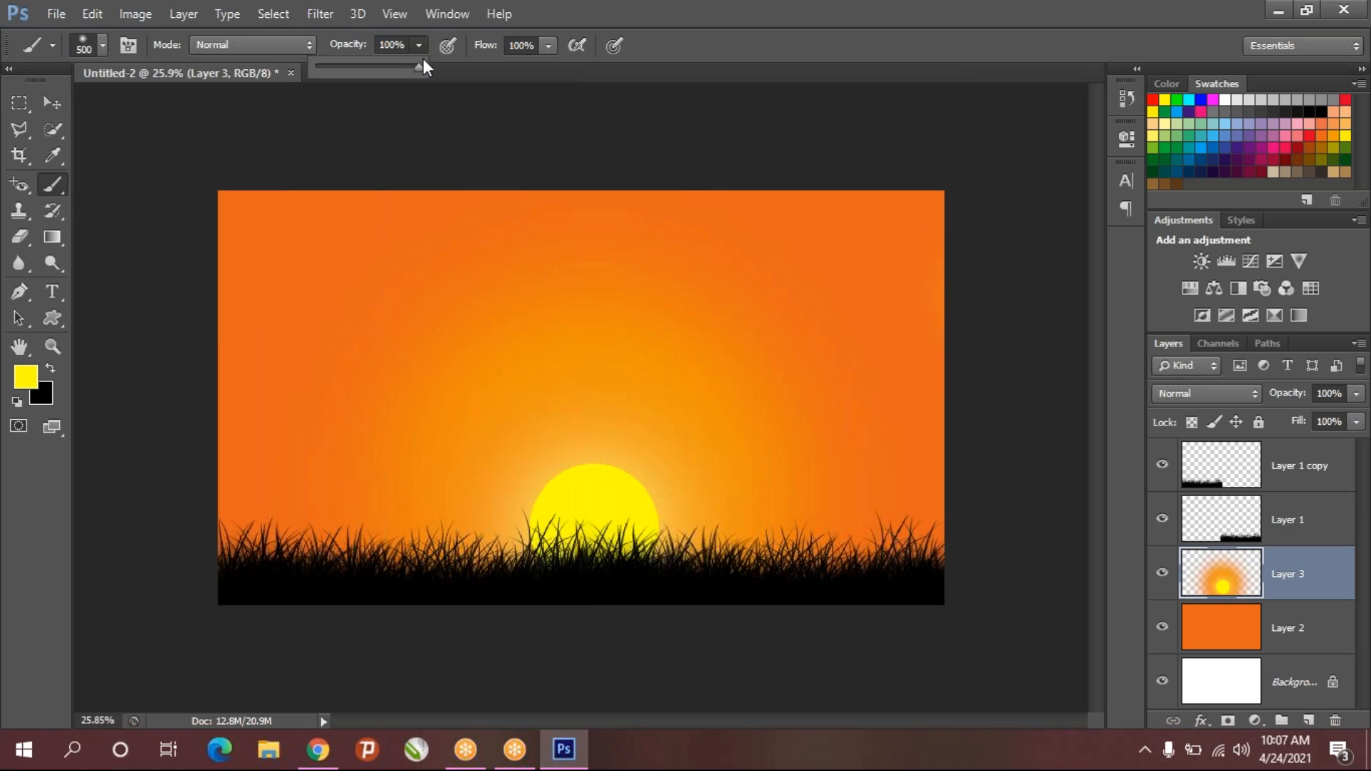
left_click(281, 40)
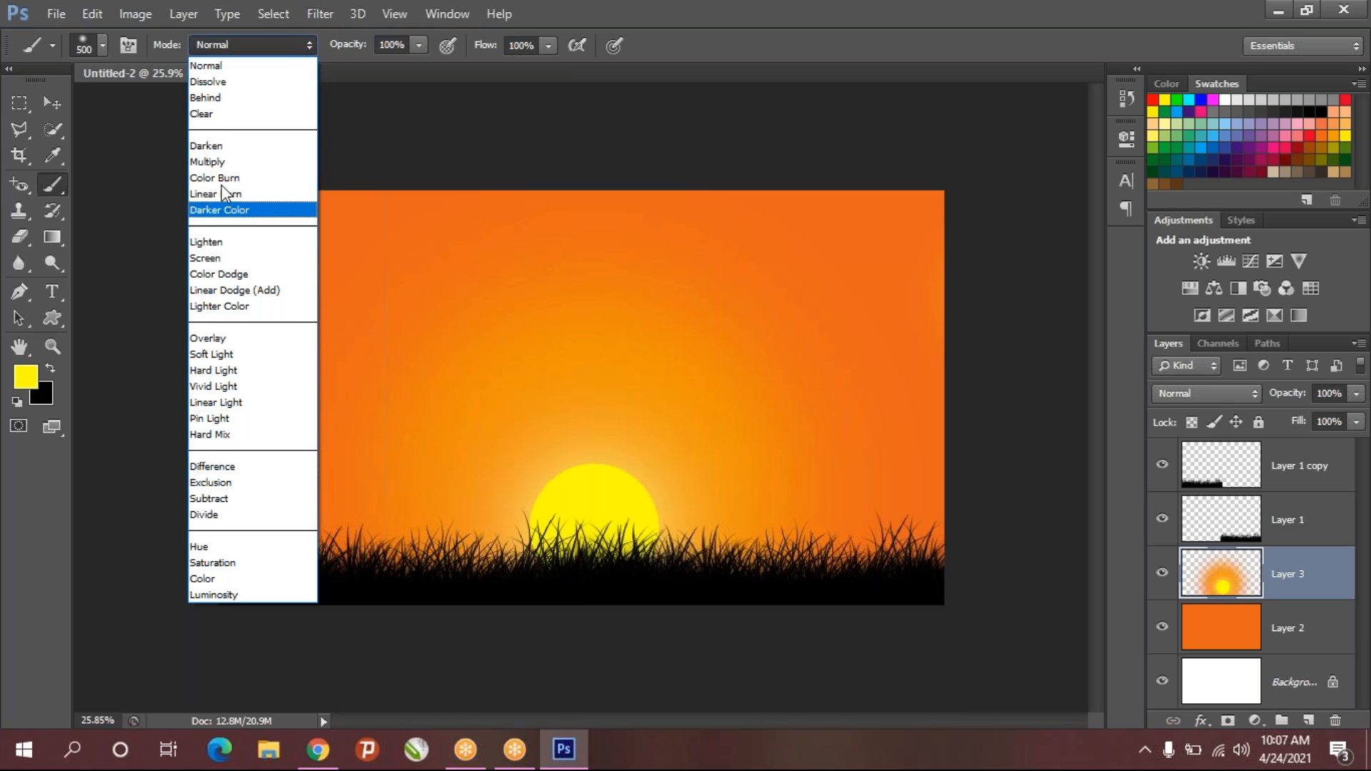
left_click(844, 140)
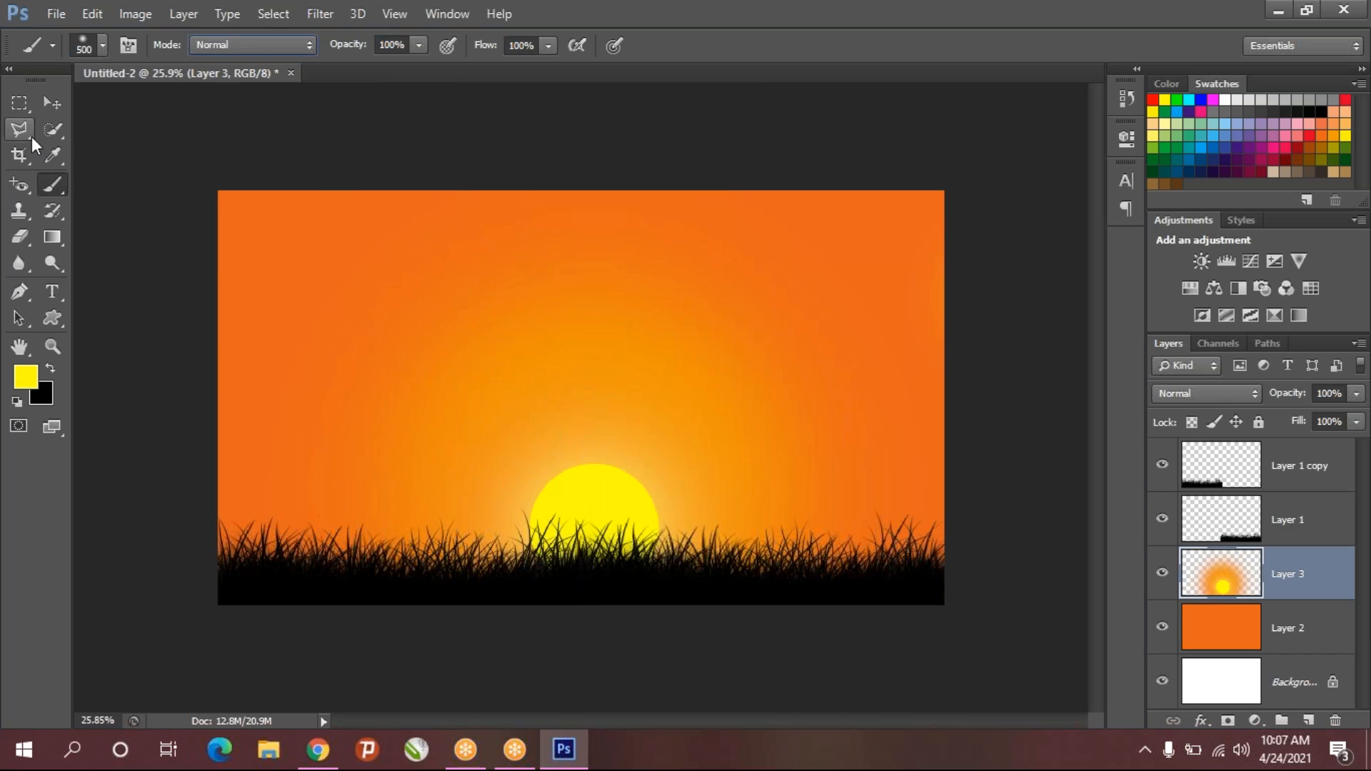
right_click(54, 182)
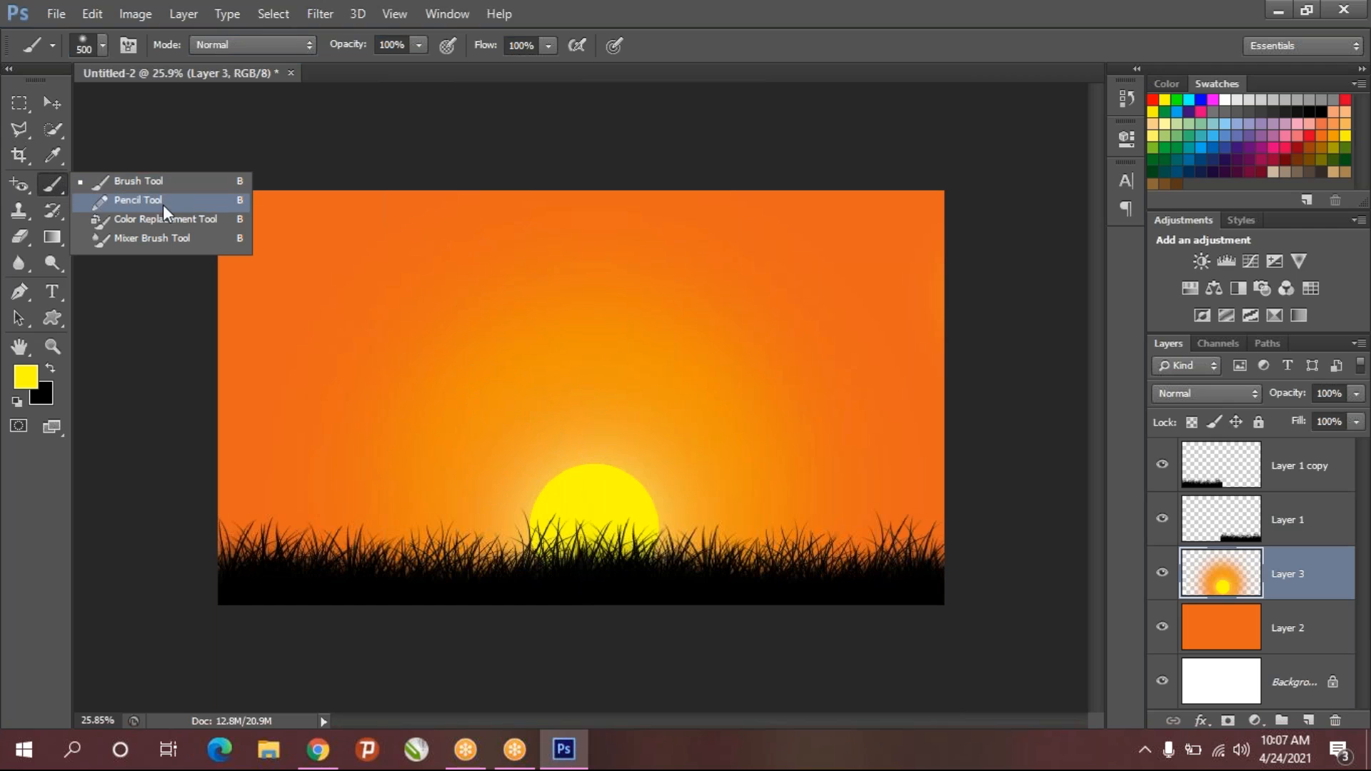
left_click(135, 184)
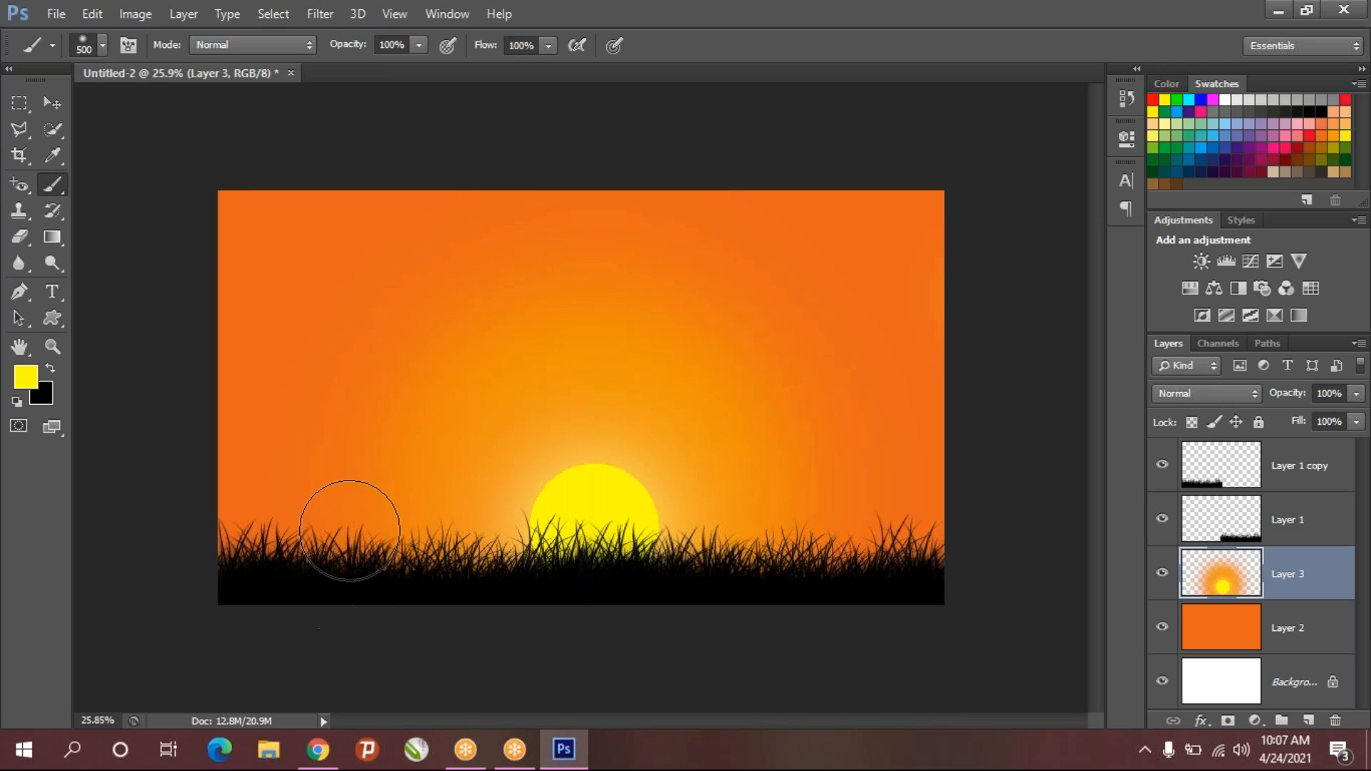
- Make black the foreground color, reduce the brush to 80 px, and try a soft curved trunk stroke rising from the grass left of the sun
key("bracketleft")
key("bracketleft")
key("bracketleft")
key("bracketleft")
key("bracketleft")
key("bracketleft")
left_click(50, 367)
mouse_move(318, 570)
left_mouse_down()
mouse_move(334, 429)
mouse_move(304, 292)
left_mouse_up()
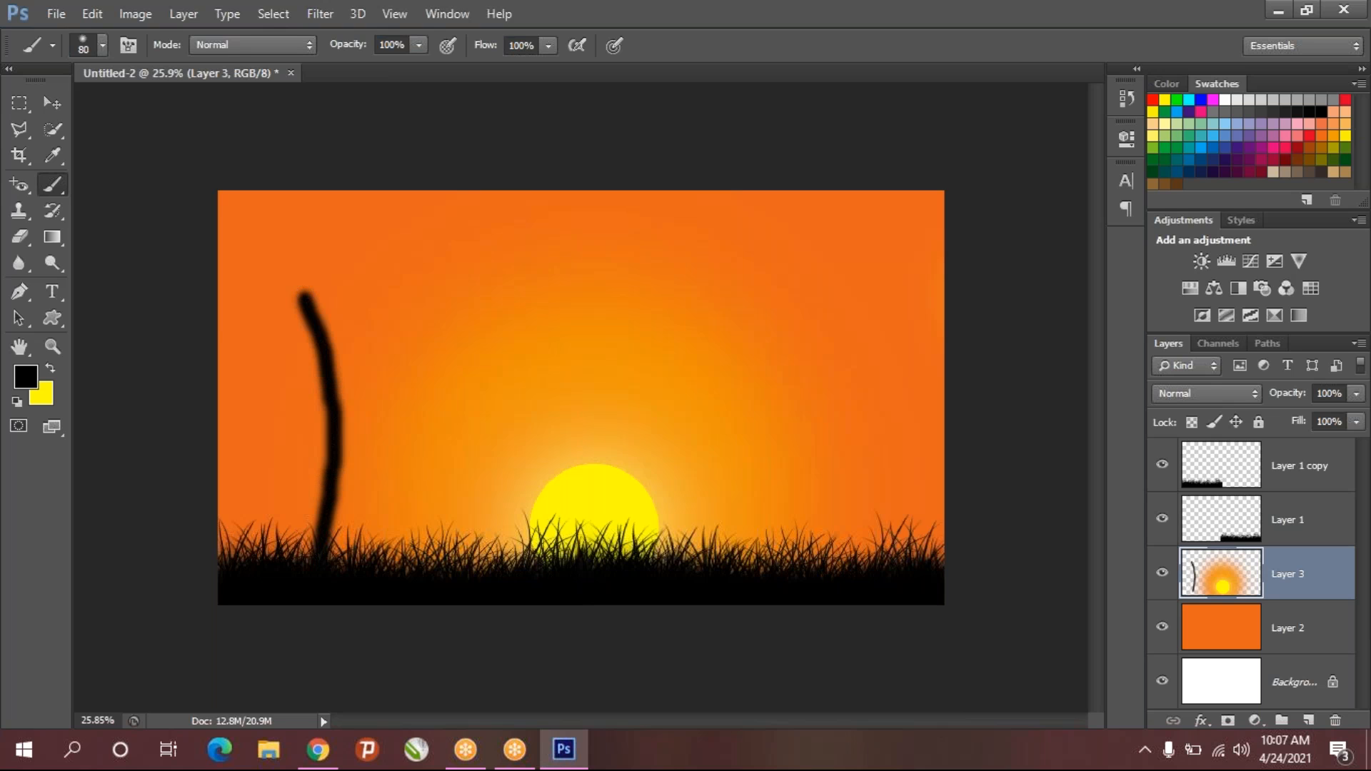
key("ctrl+z")
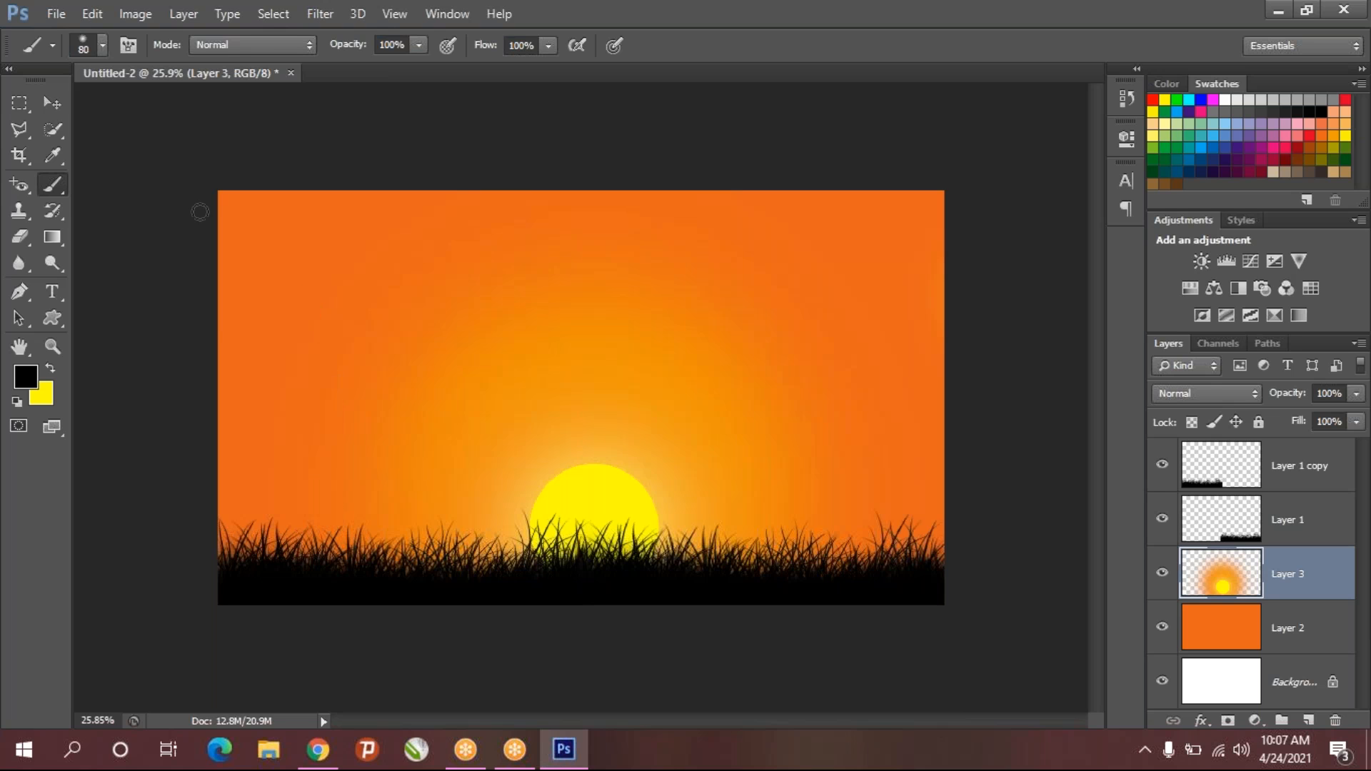
- Paint a bare black tree with several branches left of the sun on Layer 3, using the 80 px hard round tip
left_click(102, 44)
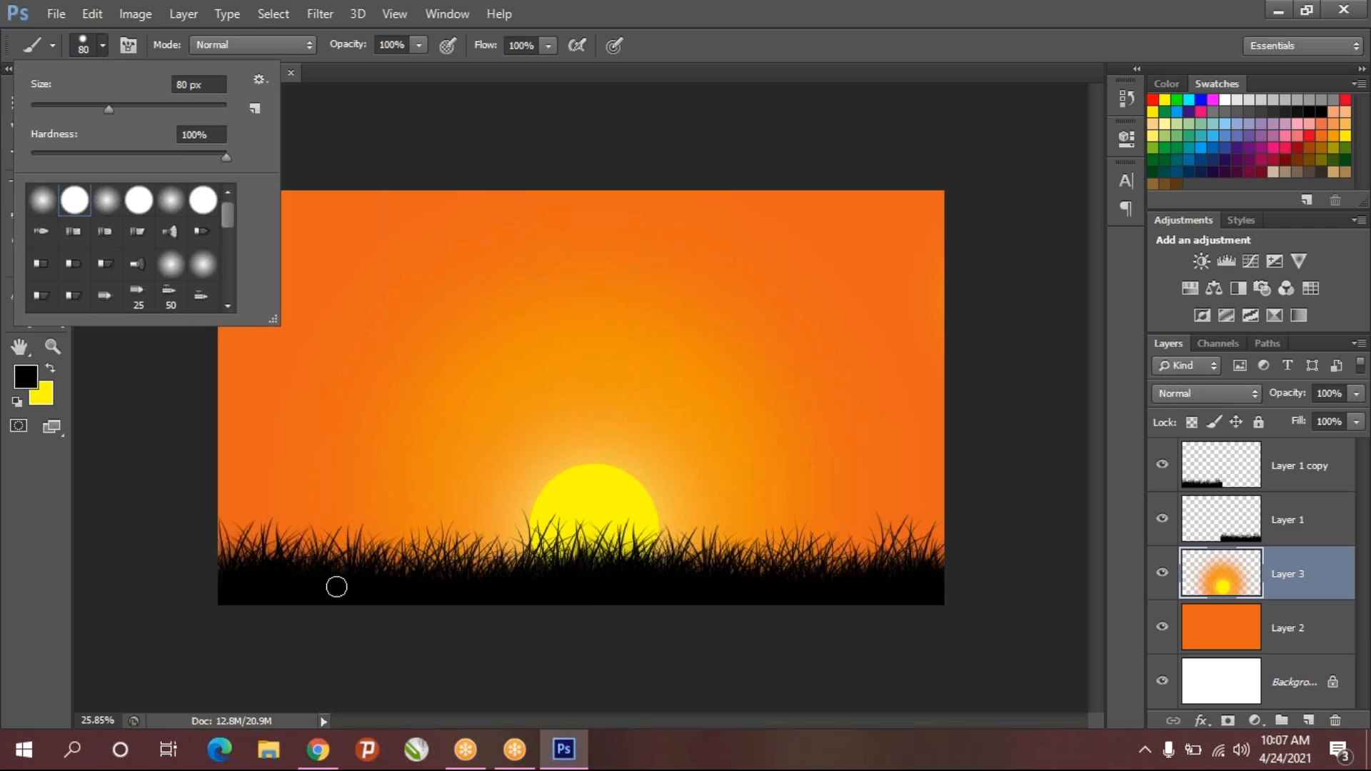
left_click(341, 558)
left_click_drag(341, 558, 342, 493)
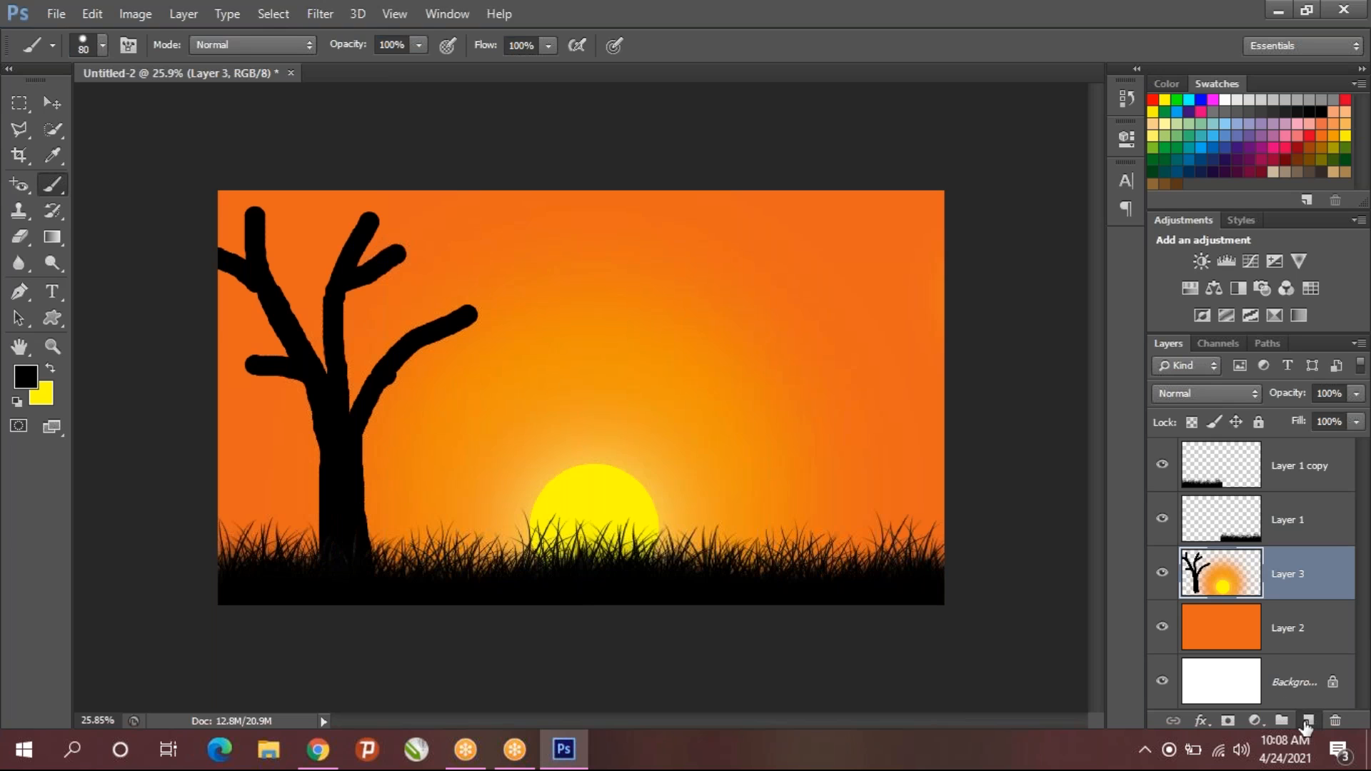
- Add an empty layer above Layer 3 and try to select the painted tree from it with the Magic Wand
left_click(1308, 720)
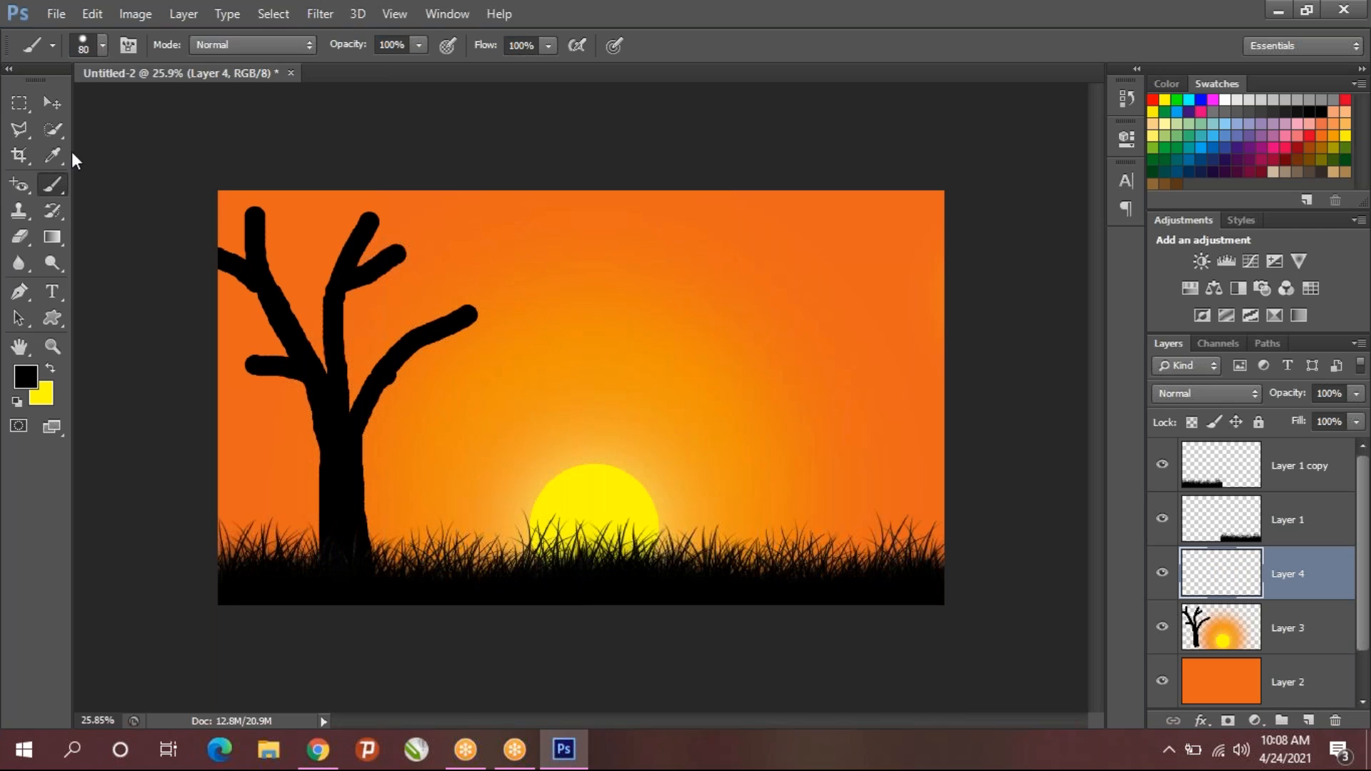
left_click(58, 135)
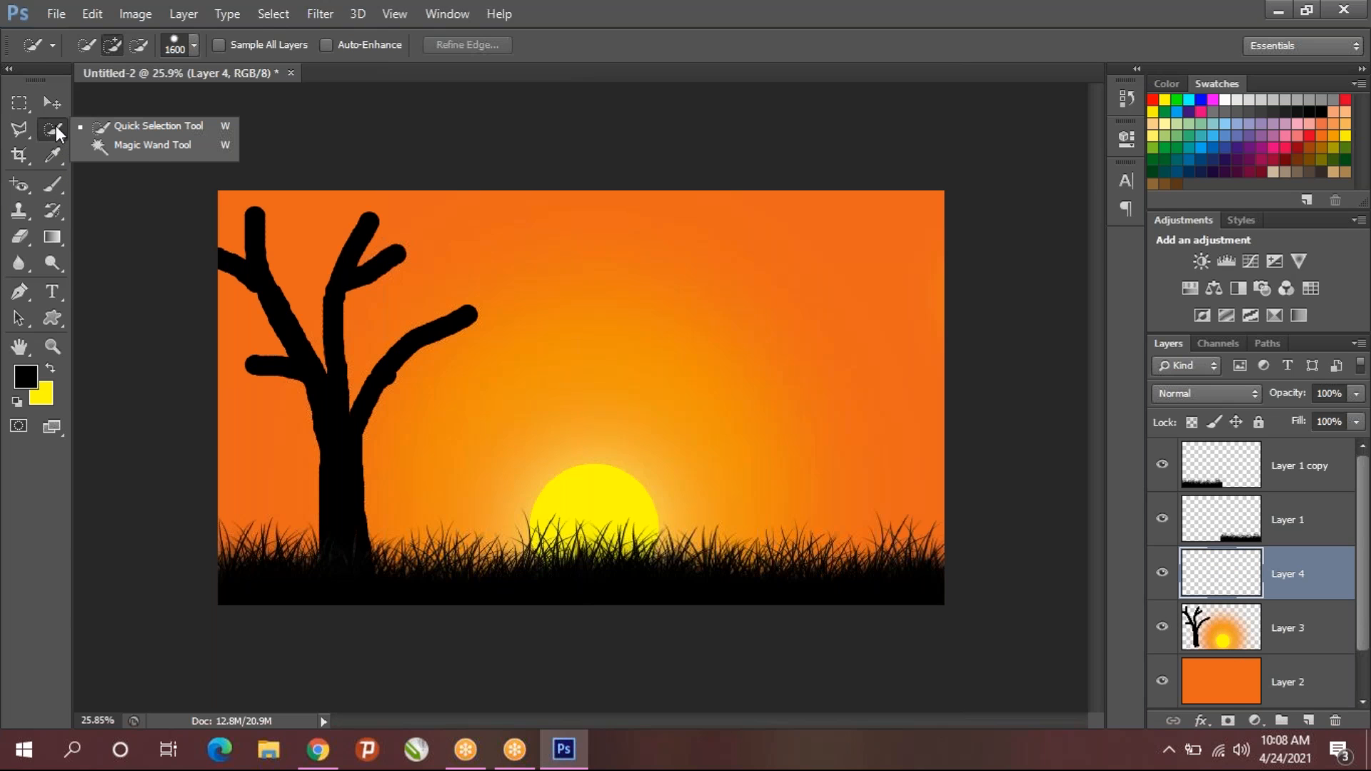
left_click(157, 147)
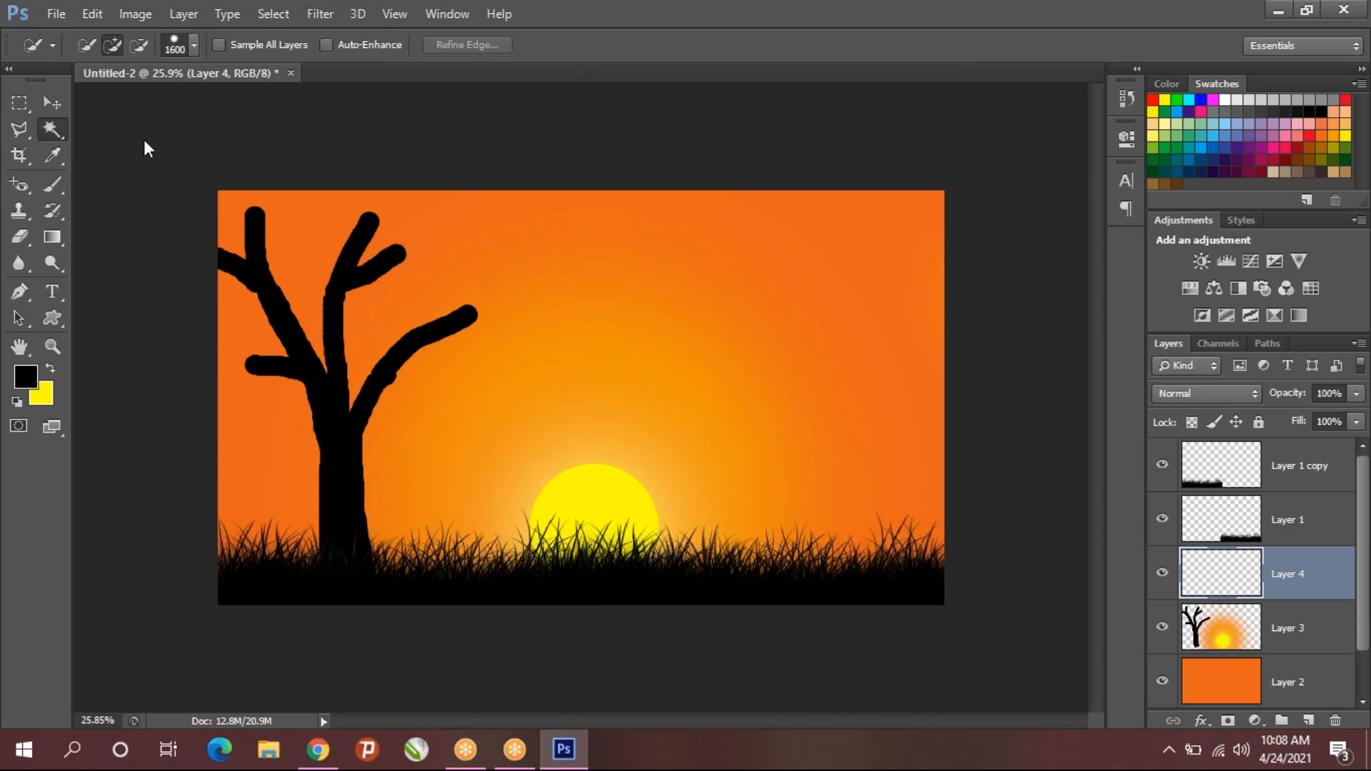
right_click(54, 126)
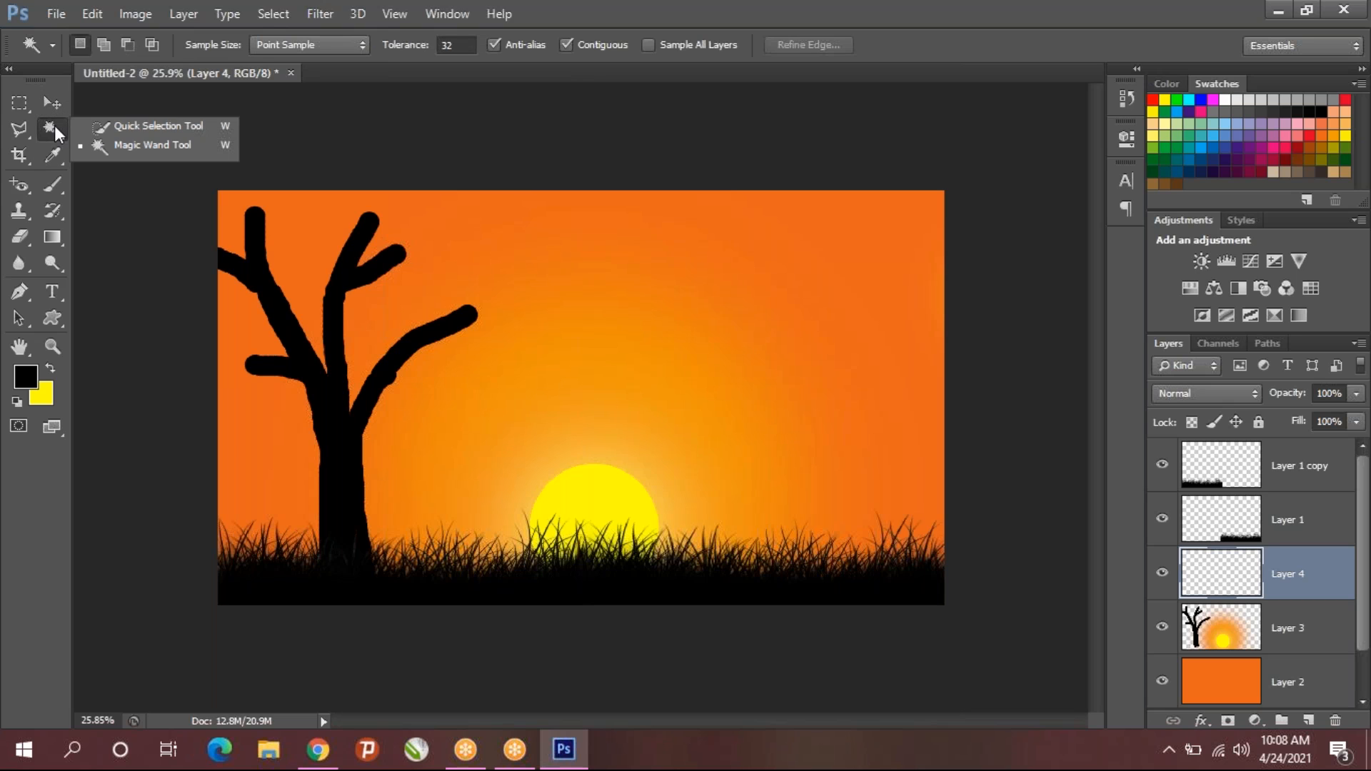
left_click(148, 143)
left_click(340, 416)
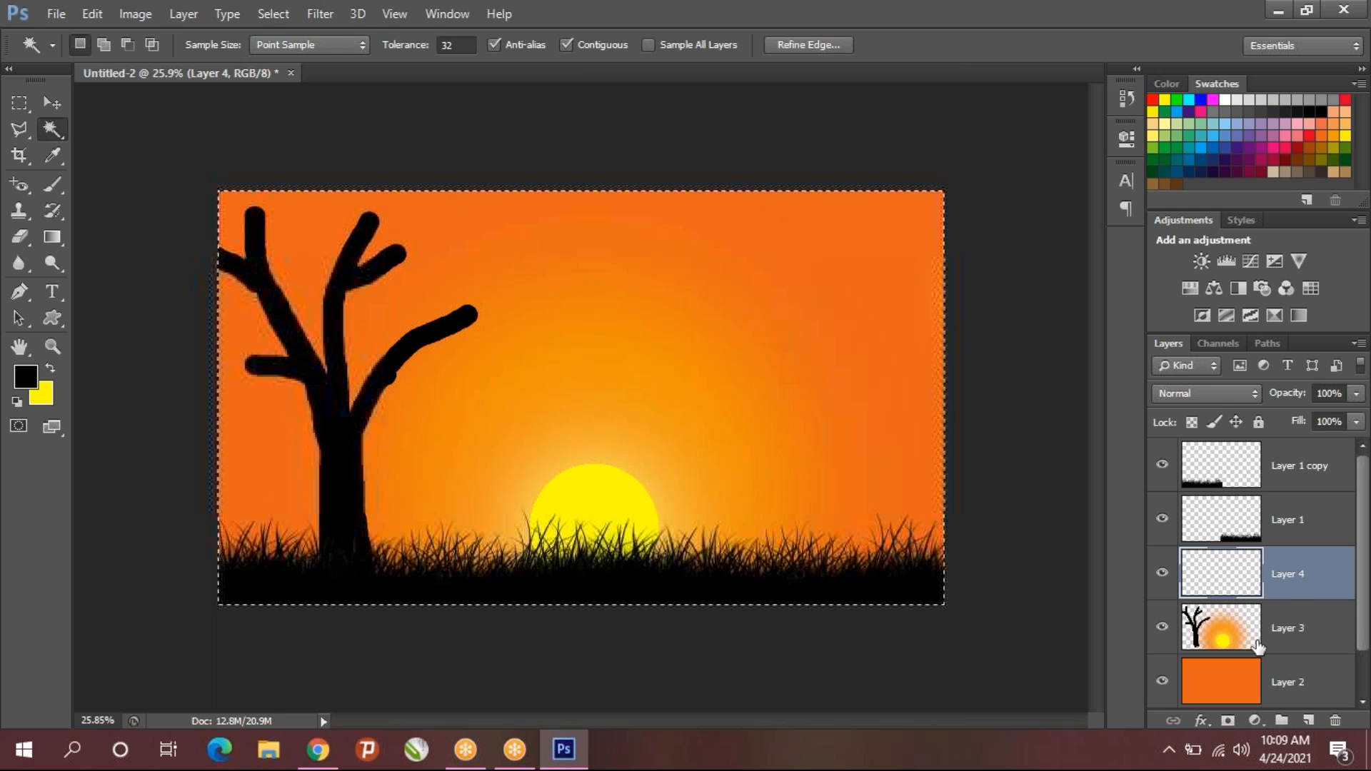
- Select the black tree on Layer 3 with the Magic Wand, then cut it and paste it onto its own layer
key("alt+bracketleft")
key("ctrl+d")
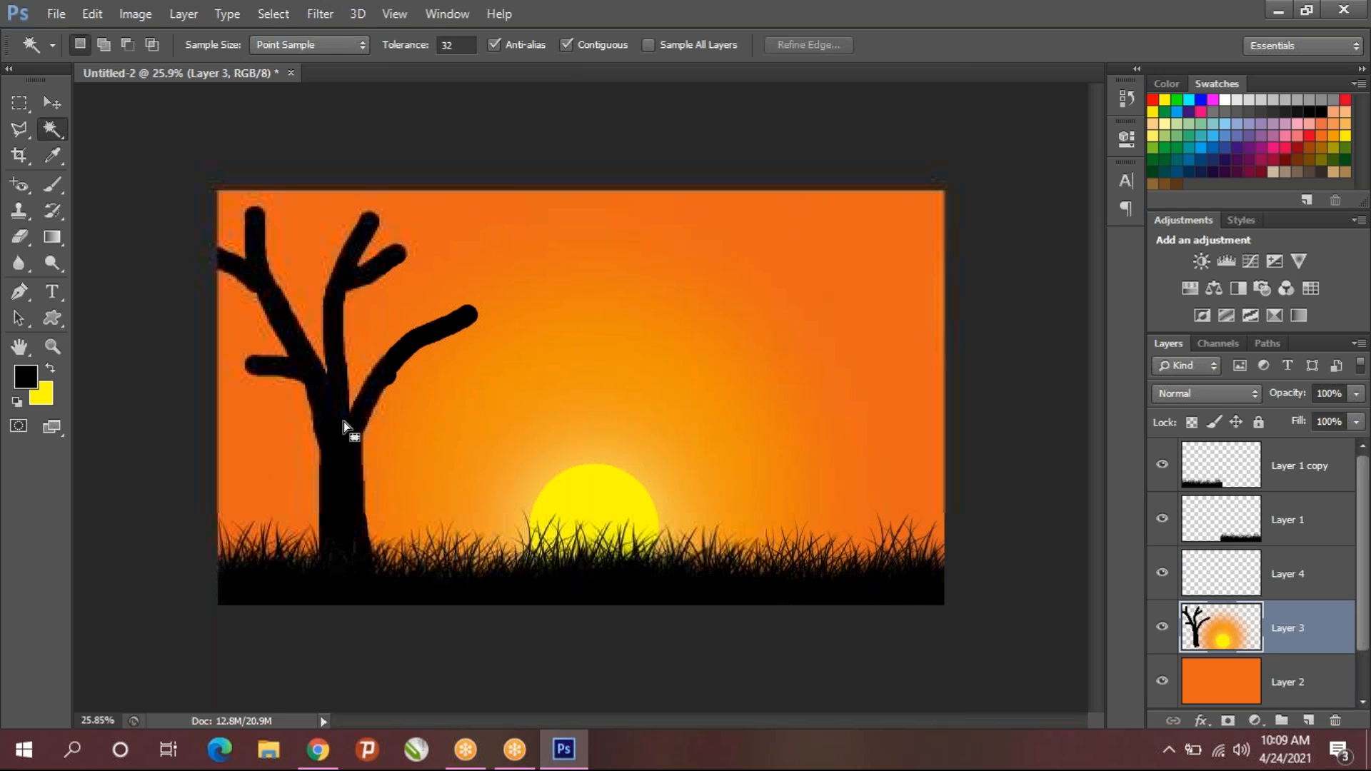
left_click(312, 397)
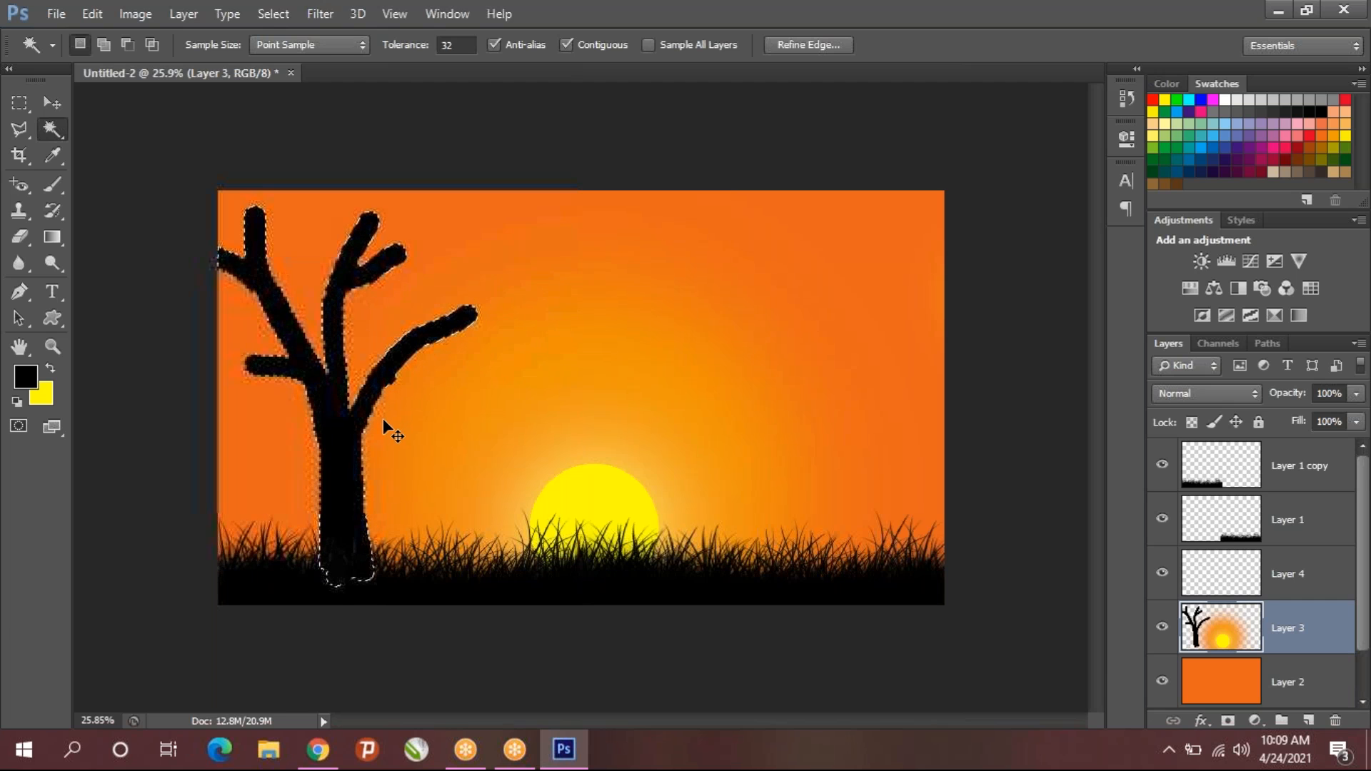
key("Delete")
key("ctrl+d")
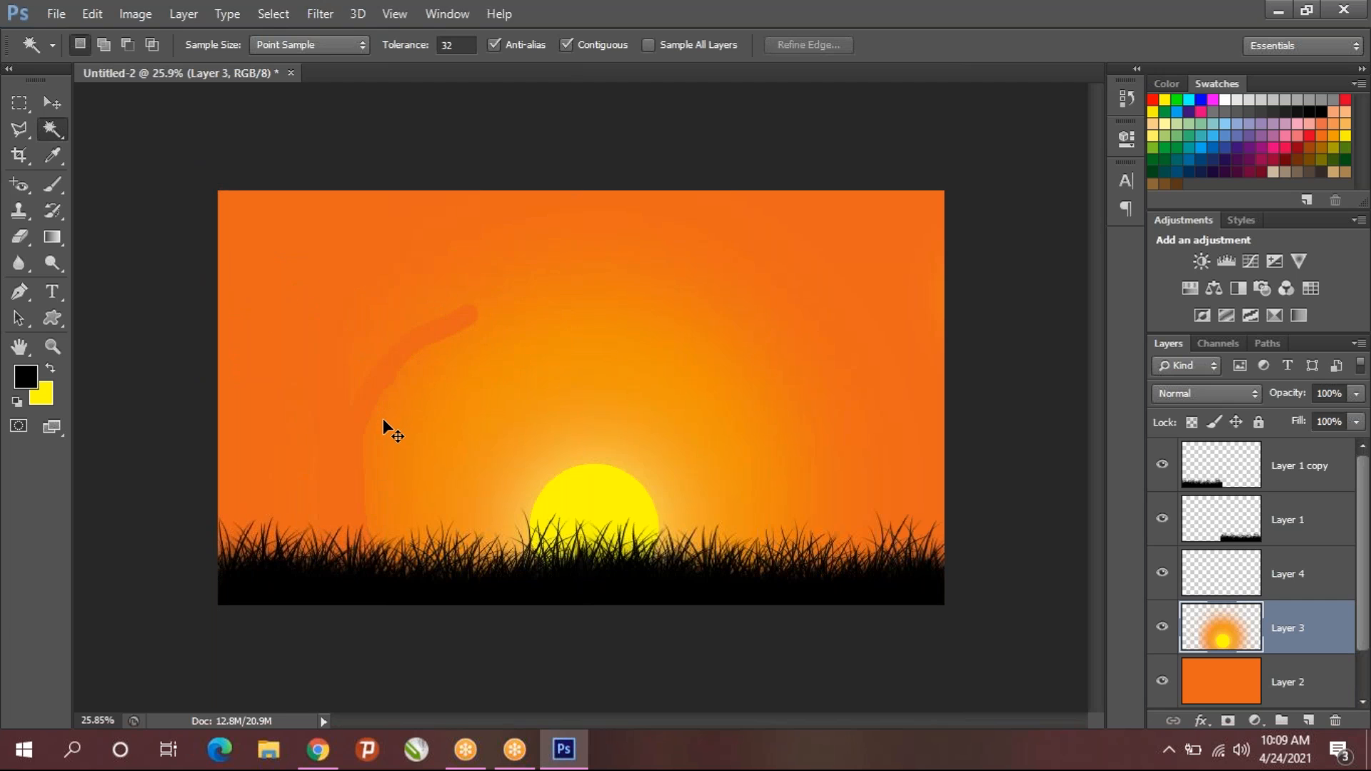
key("ctrl+v")
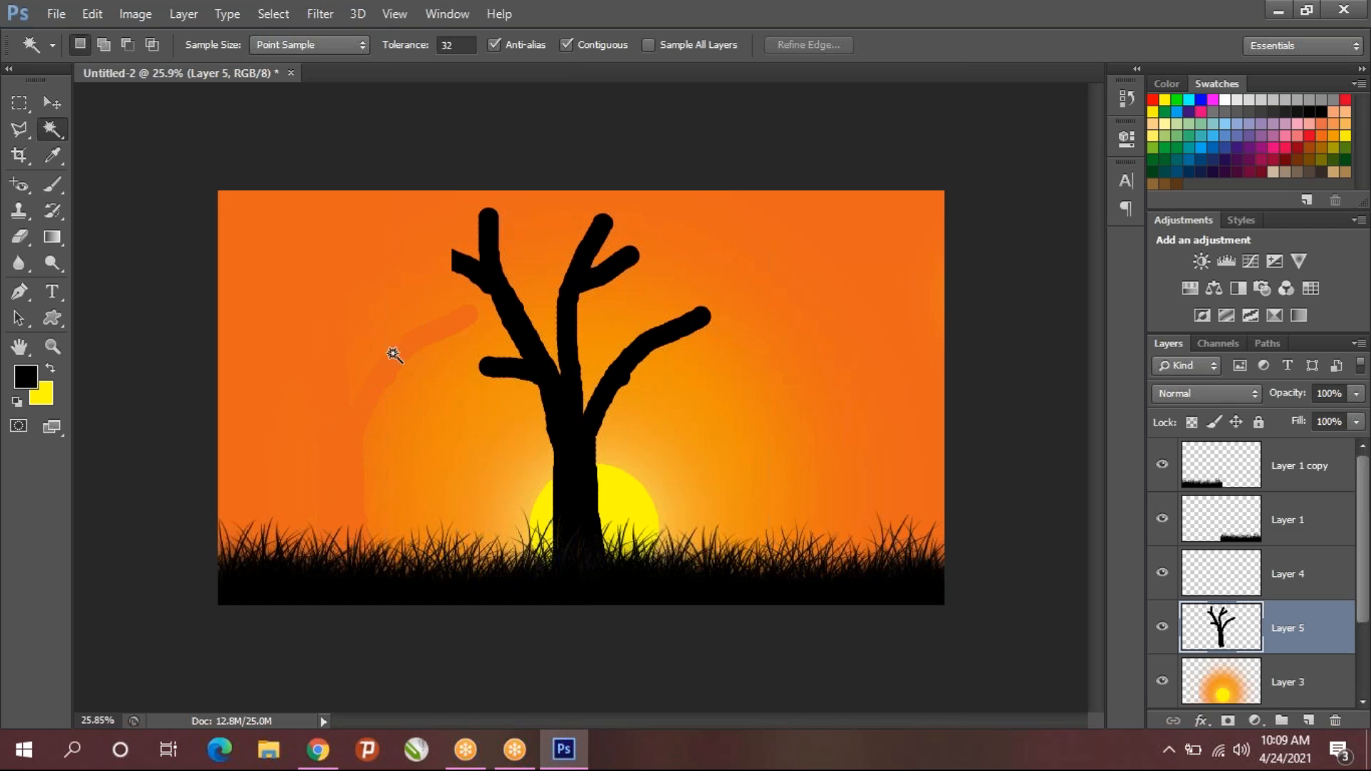
- Undo the cut and paste, the added layer, and the black tree strokes on Layer 3
key("ctrl+alt+z")
key("ctrl+alt+z")
key("ctrl+alt+z")
key("ctrl+alt+z")
key("ctrl+alt+z")
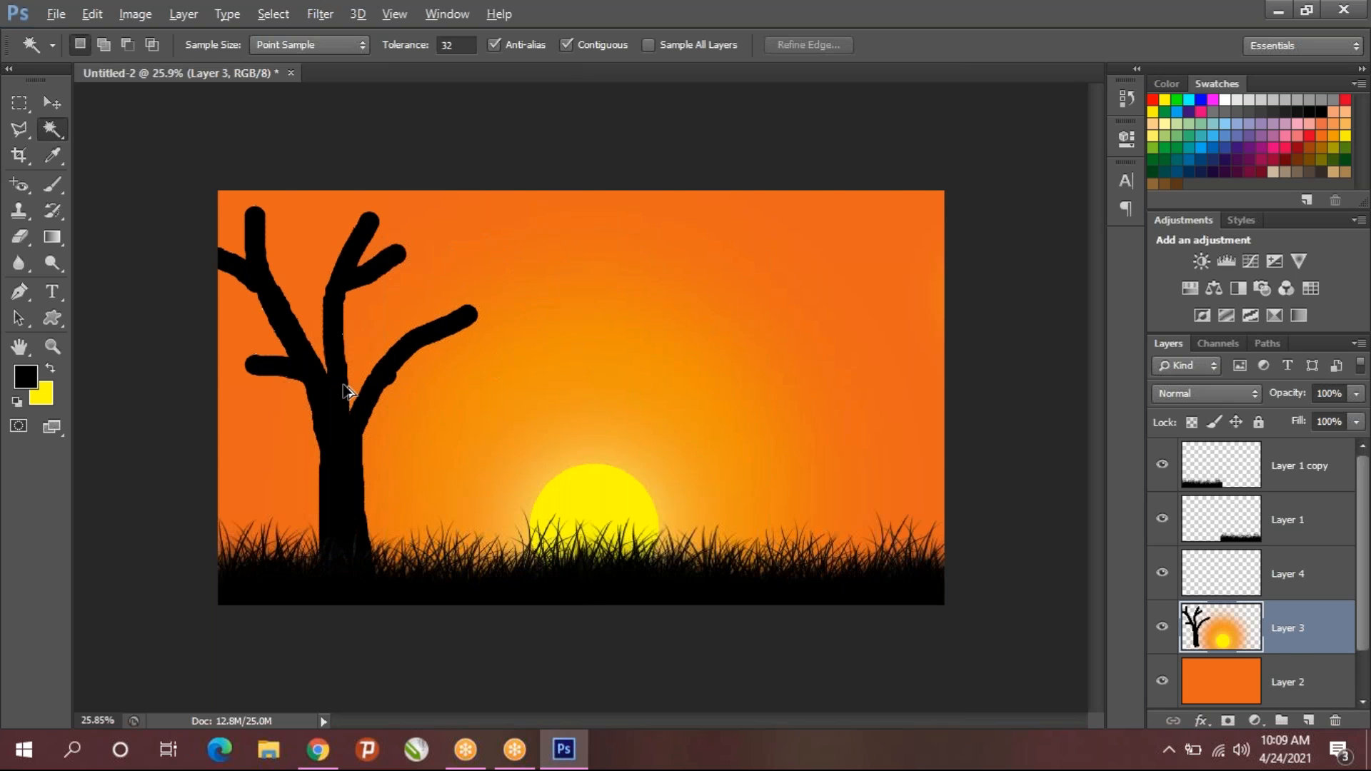
key("ctrl+alt+z")
key("ctrl+alt+z")
key("ctrl+alt+z")
key("ctrl+alt+z")
key("ctrl+alt+z")
key("ctrl+alt+z")
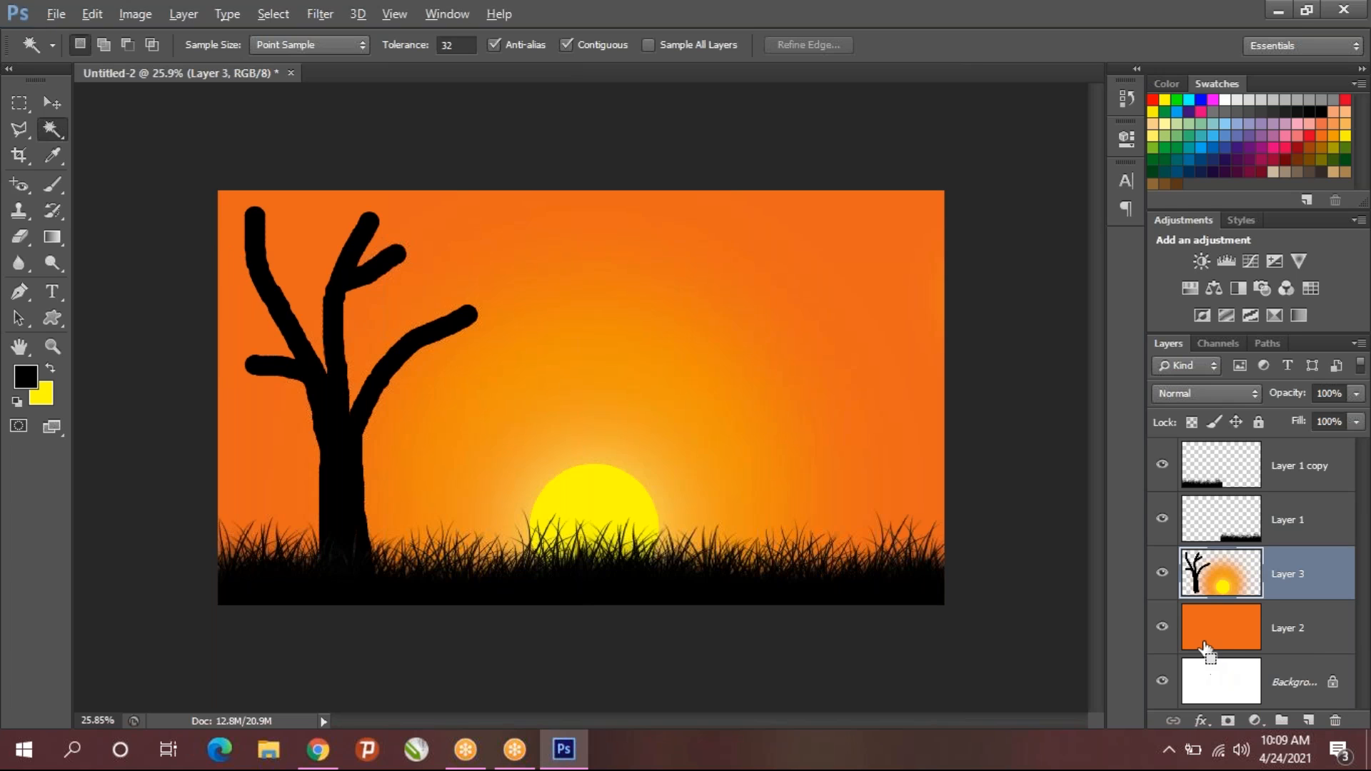
key("ctrl+alt+z")
key("ctrl+alt+z")
key("ctrl+alt+z")
key("ctrl+alt+z")
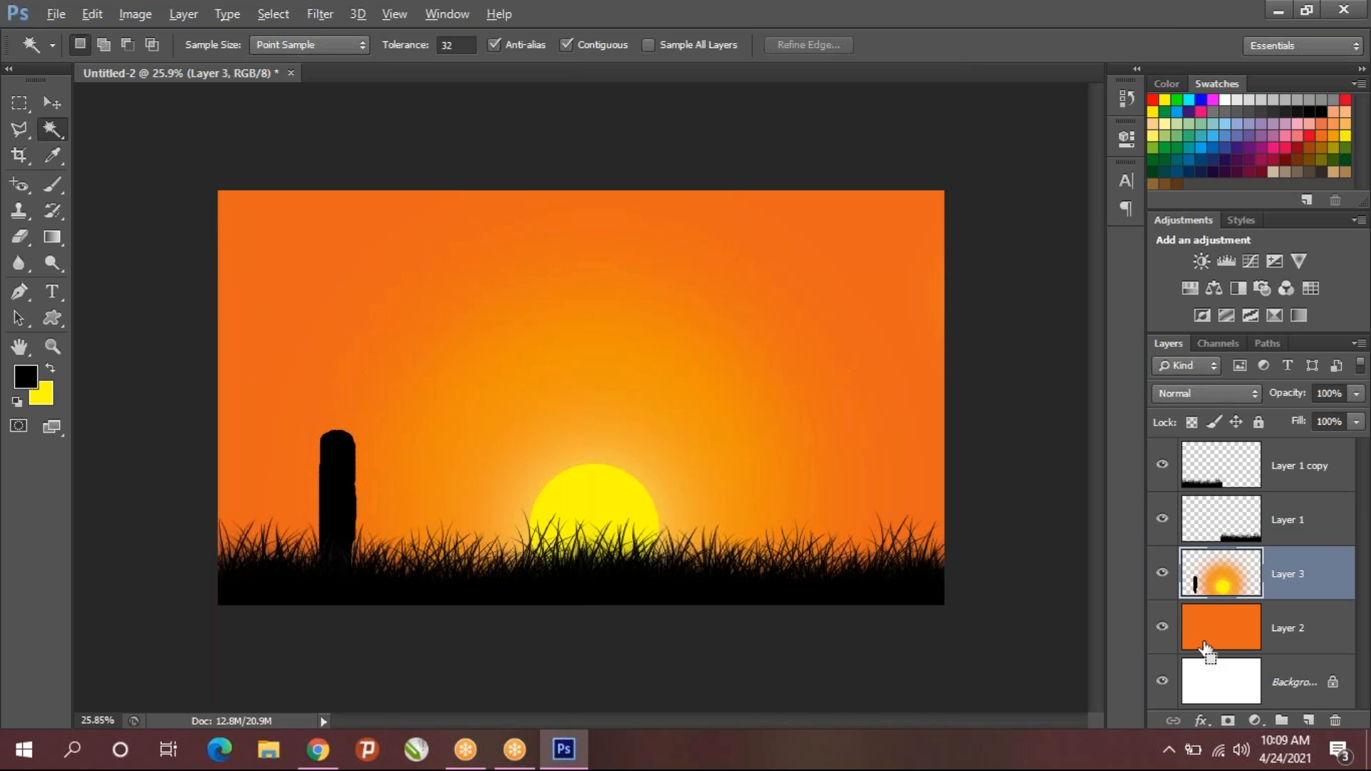
- Add an empty layer above Layer 3 and activate the Brush tool for painting on it
left_click(1308, 720)
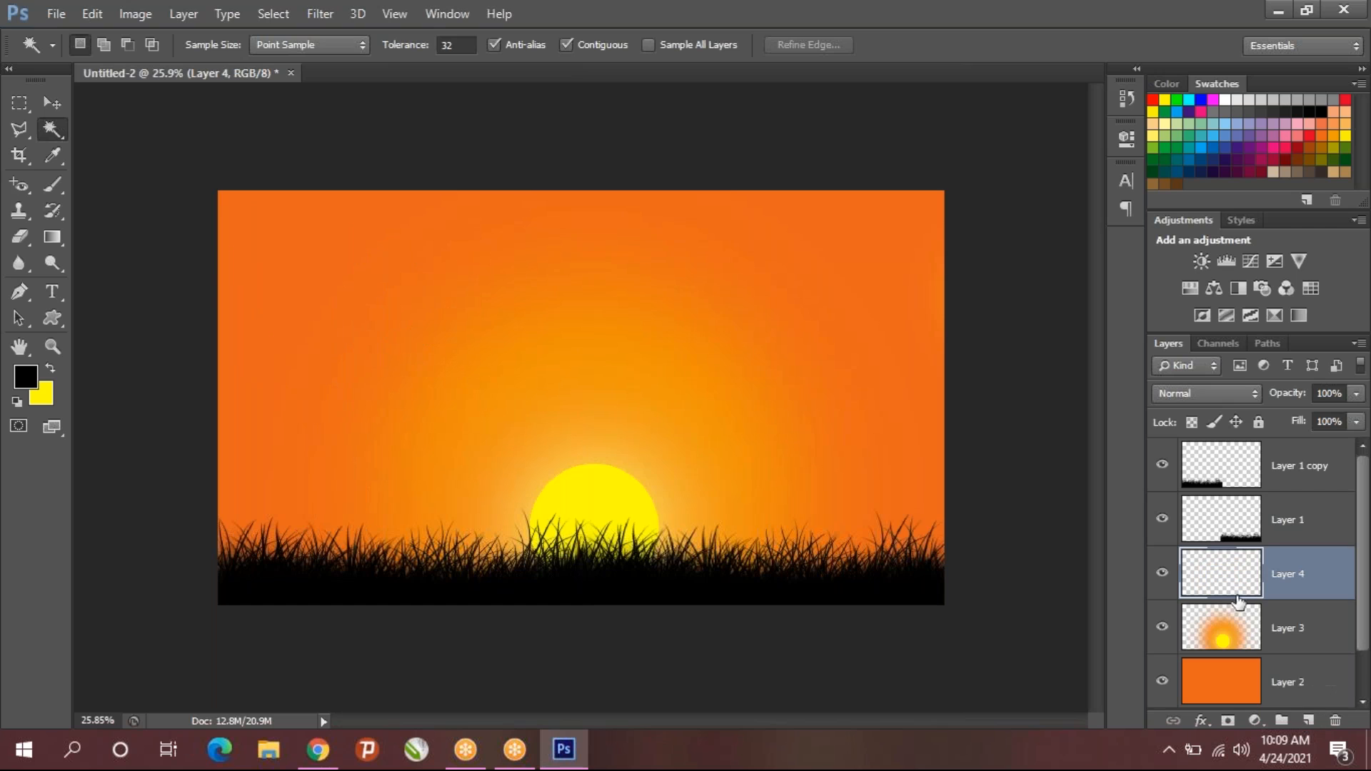
left_click(54, 183)
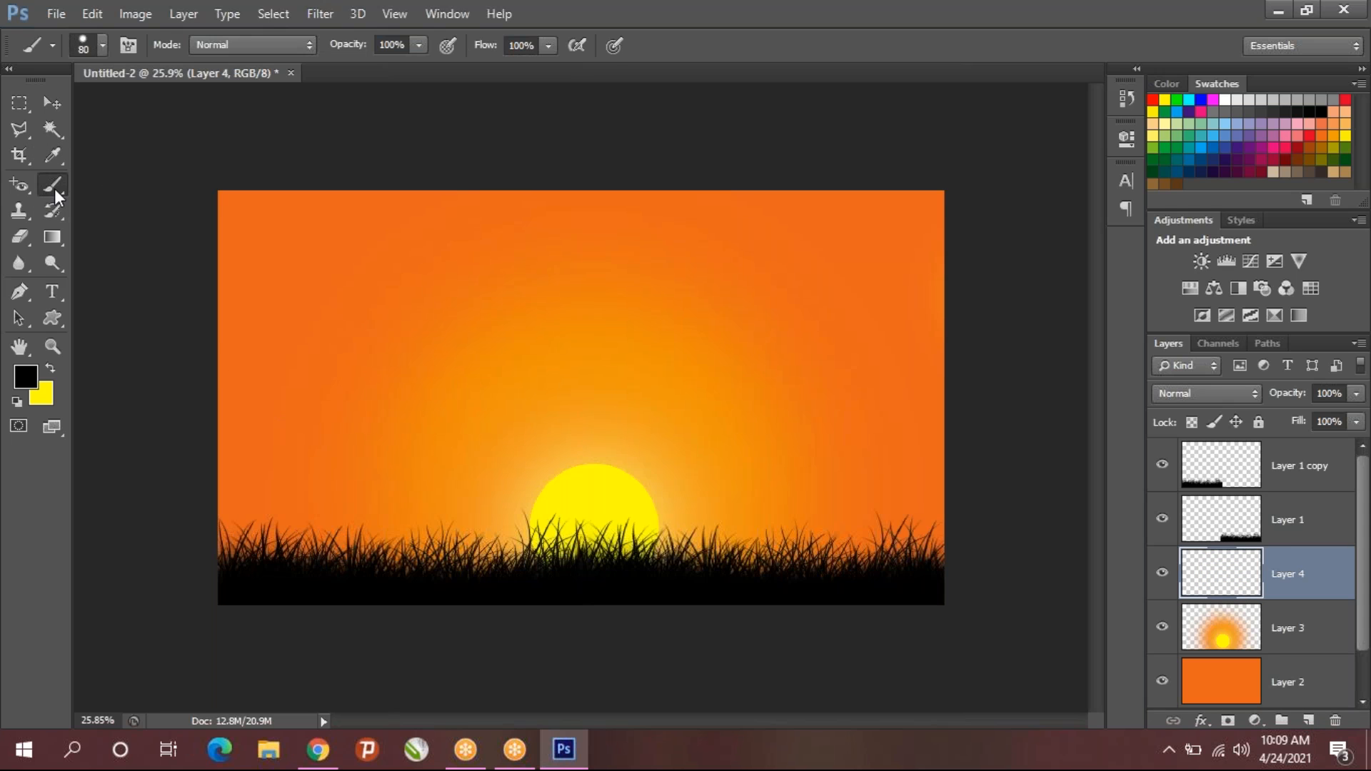
- Try a thick black tree trunk left of the sun on Layer 4 with the brush at 300 px
key("bracketright")
key("bracketright")
key("bracketright")
key("bracketright")
key("bracketright")
key("bracketright")
key("bracketright")
key("bracketright")
mouse_move(348, 552)
left_mouse_down()
mouse_move(352, 430)
mouse_move(339, 545)
left_mouse_up()
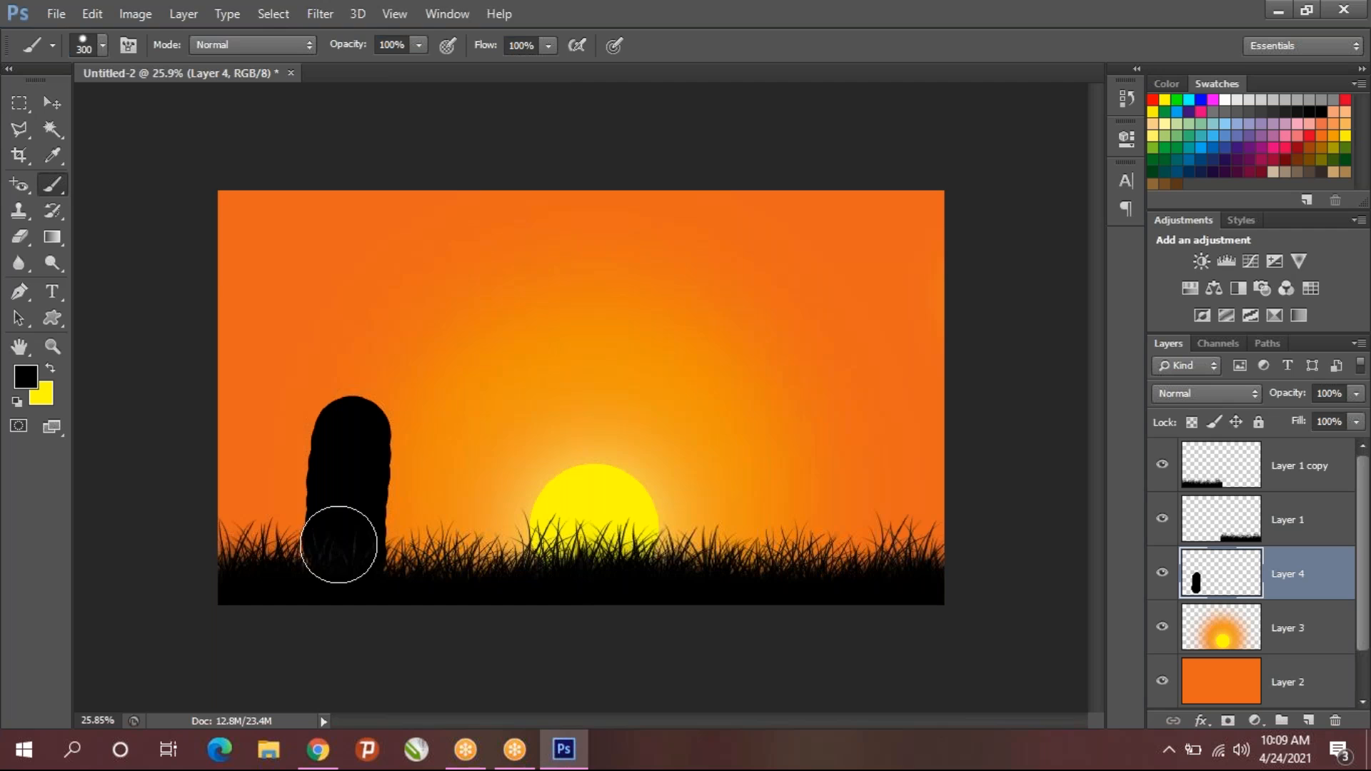
key("ctrl+z")
- Paint a narrower black tree trunk rising from the grass left of the sun on Layer 4, using a smaller brush
key("bracketleft")
key("bracketleft")
mouse_move(336, 545)
left_mouse_down()
mouse_move(341, 447)
mouse_move(342, 562)
mouse_move(339, 512)
mouse_move(356, 567)
mouse_move(330, 487)
left_mouse_up()
- Paint a long black branch slanting up and right from the trunk's top with the brush at 100 px
key("bracketleft")
key("bracketleft")
key("bracketleft")
key("bracketleft")
key("bracketleft")
key("bracketleft")
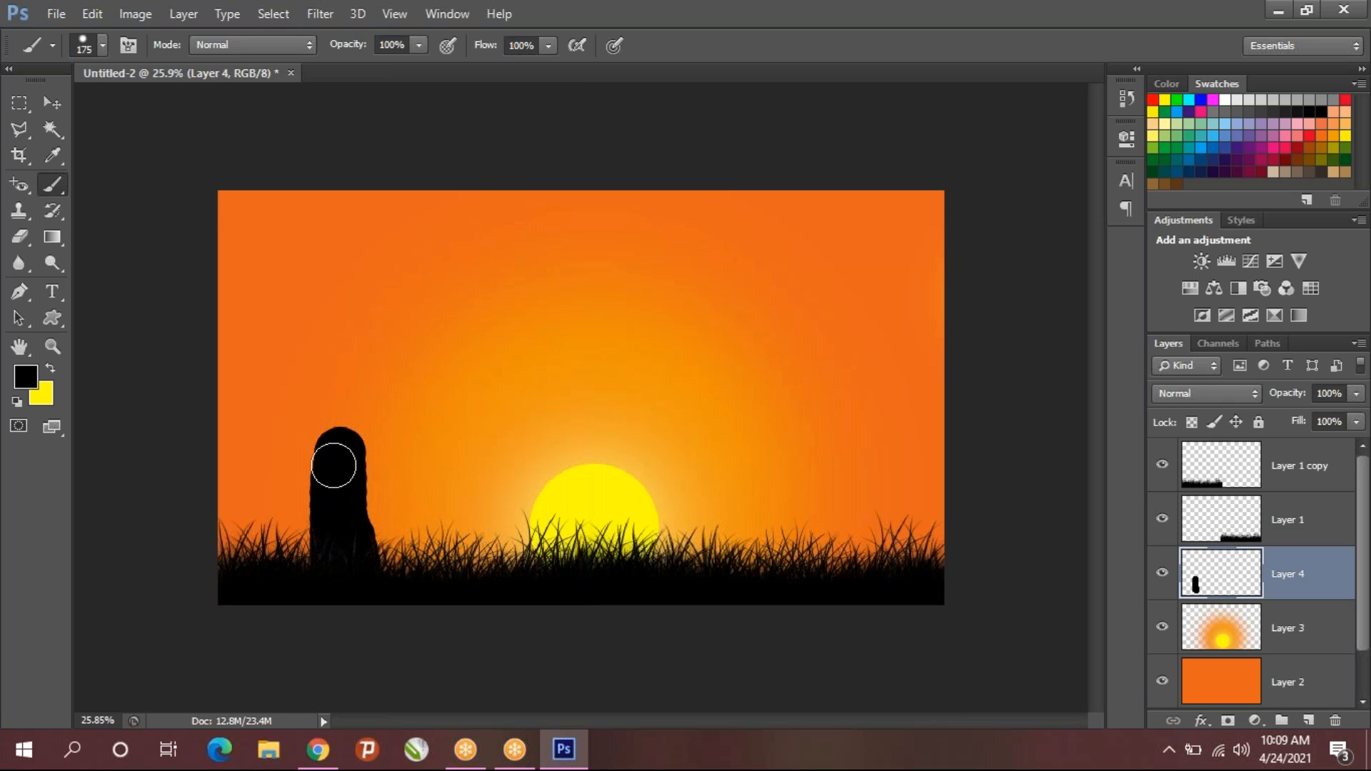
key("bracketright")
key("bracketright")
left_click_drag(350, 439, 498, 284)
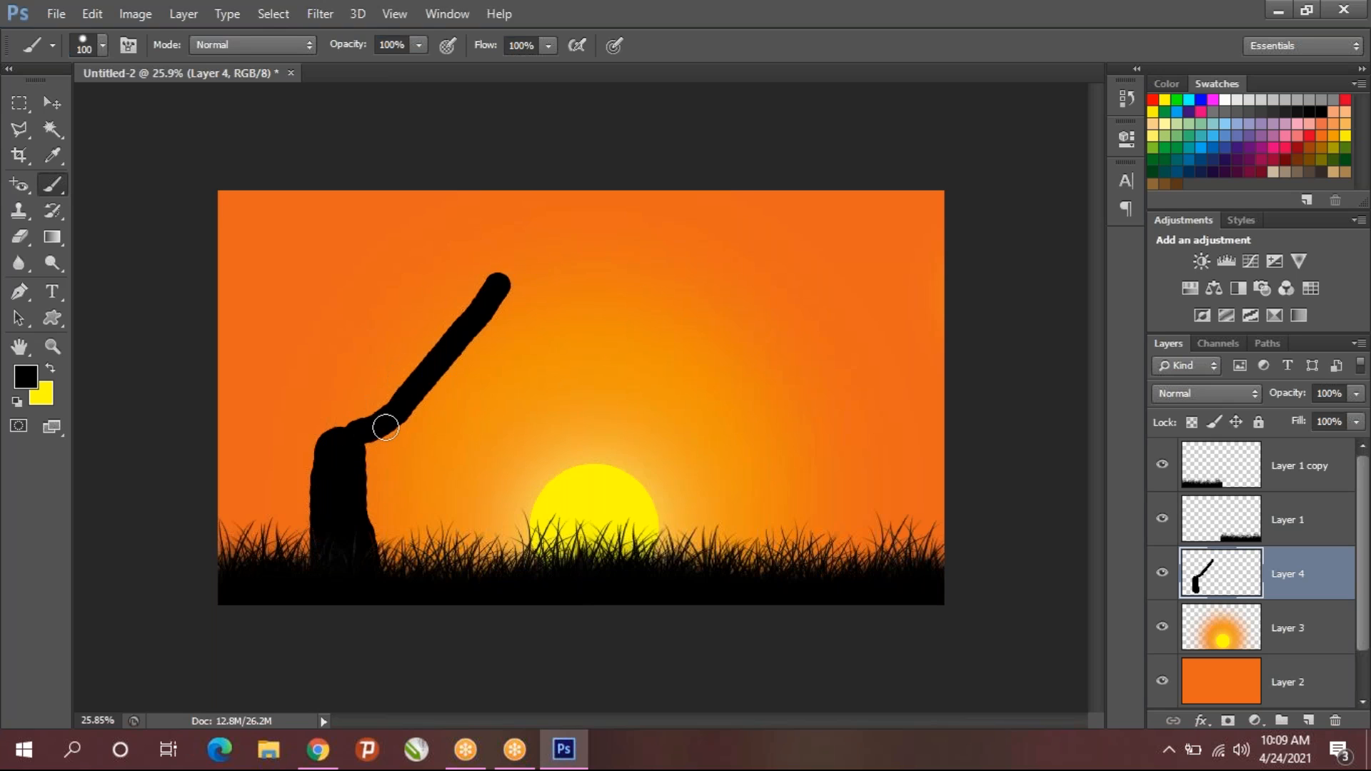
- Paint thick black forked branches up and out from the trunk on Layer 4, plus a horizontal one toward the sun, at 100 px
mouse_move(392, 419)
left_mouse_down()
mouse_move(411, 339)
mouse_move(397, 235)
mouse_move(405, 277)
mouse_move(461, 225)
left_mouse_up()
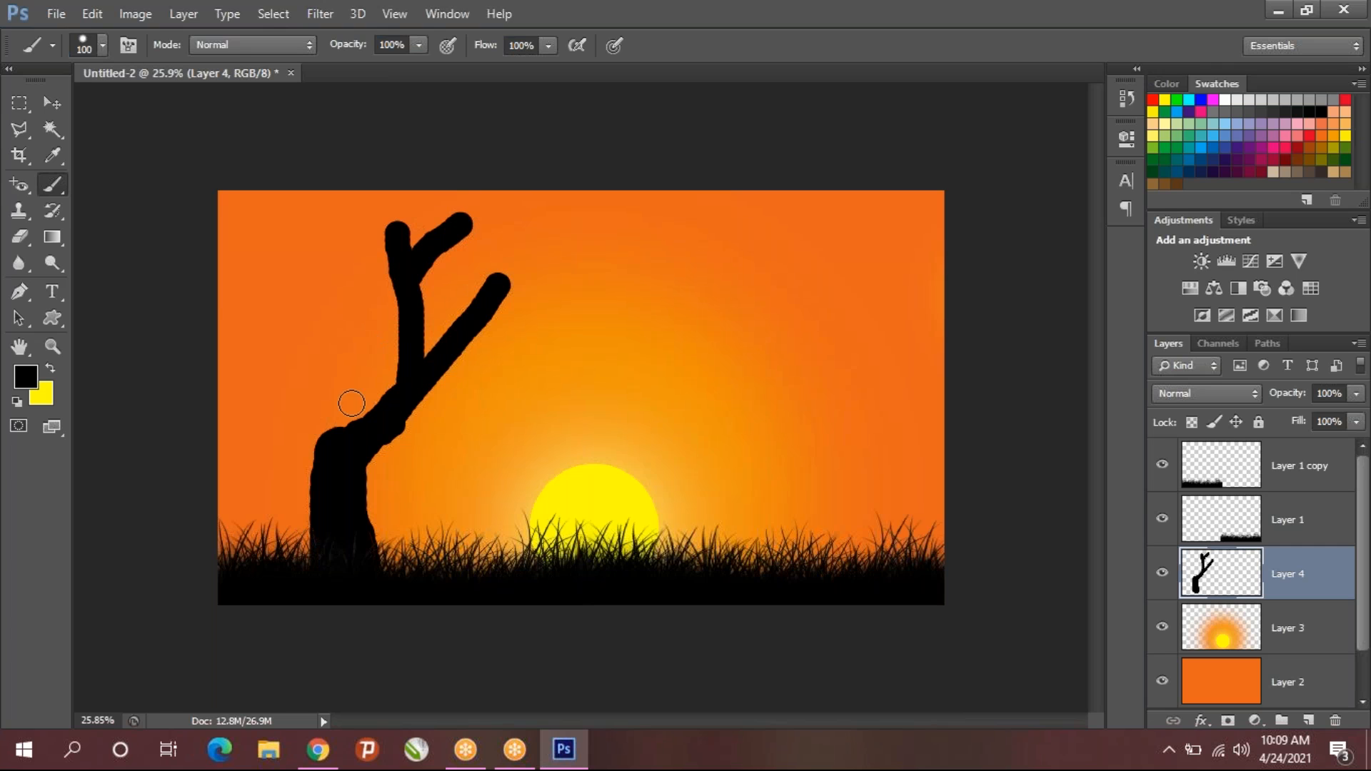
left_click_drag(332, 427, 272, 251)
left_click_drag(307, 331, 341, 216)
mouse_move(326, 453)
left_mouse_down()
mouse_move(312, 414)
mouse_move(244, 387)
left_mouse_up()
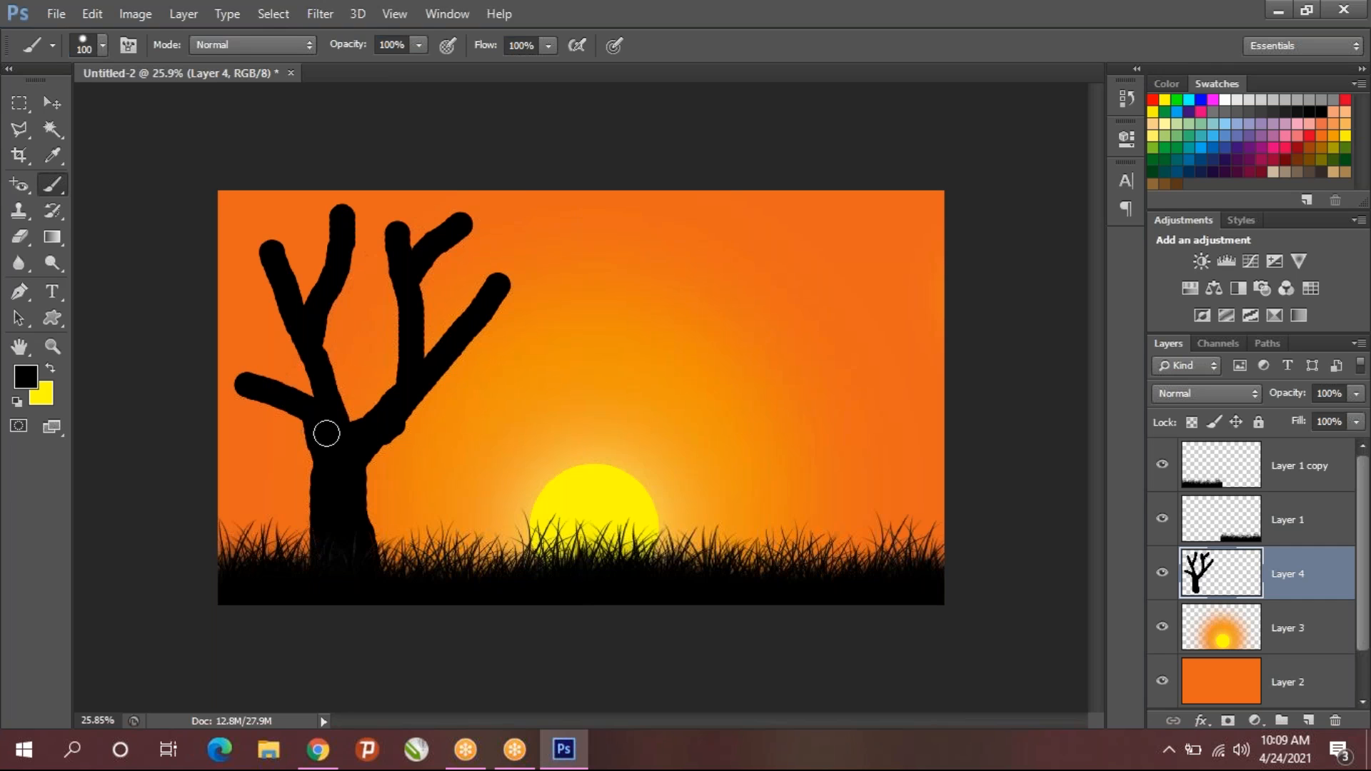
mouse_move(283, 297)
left_mouse_down()
mouse_move(153, 243)
mouse_move(277, 260)
mouse_move(259, 183)
left_mouse_up()
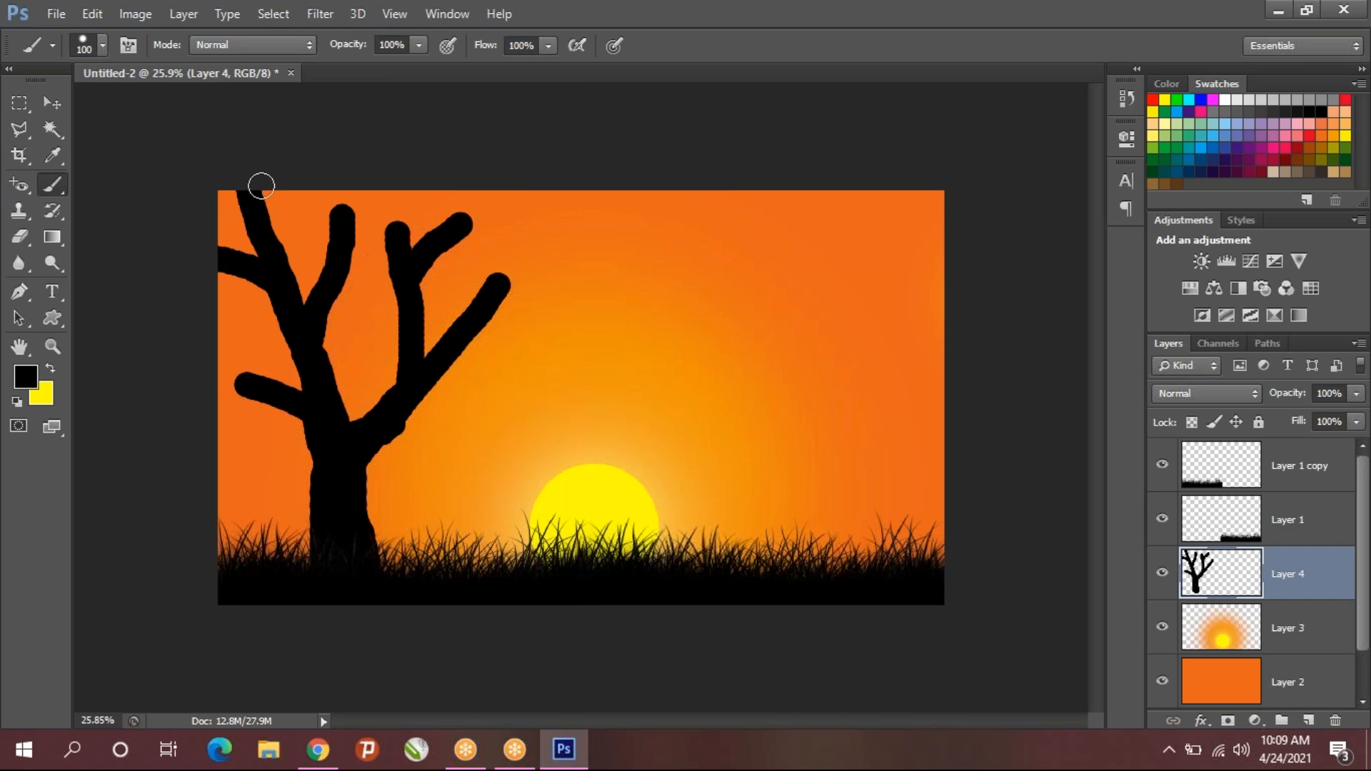
left_click_drag(382, 428, 511, 424)
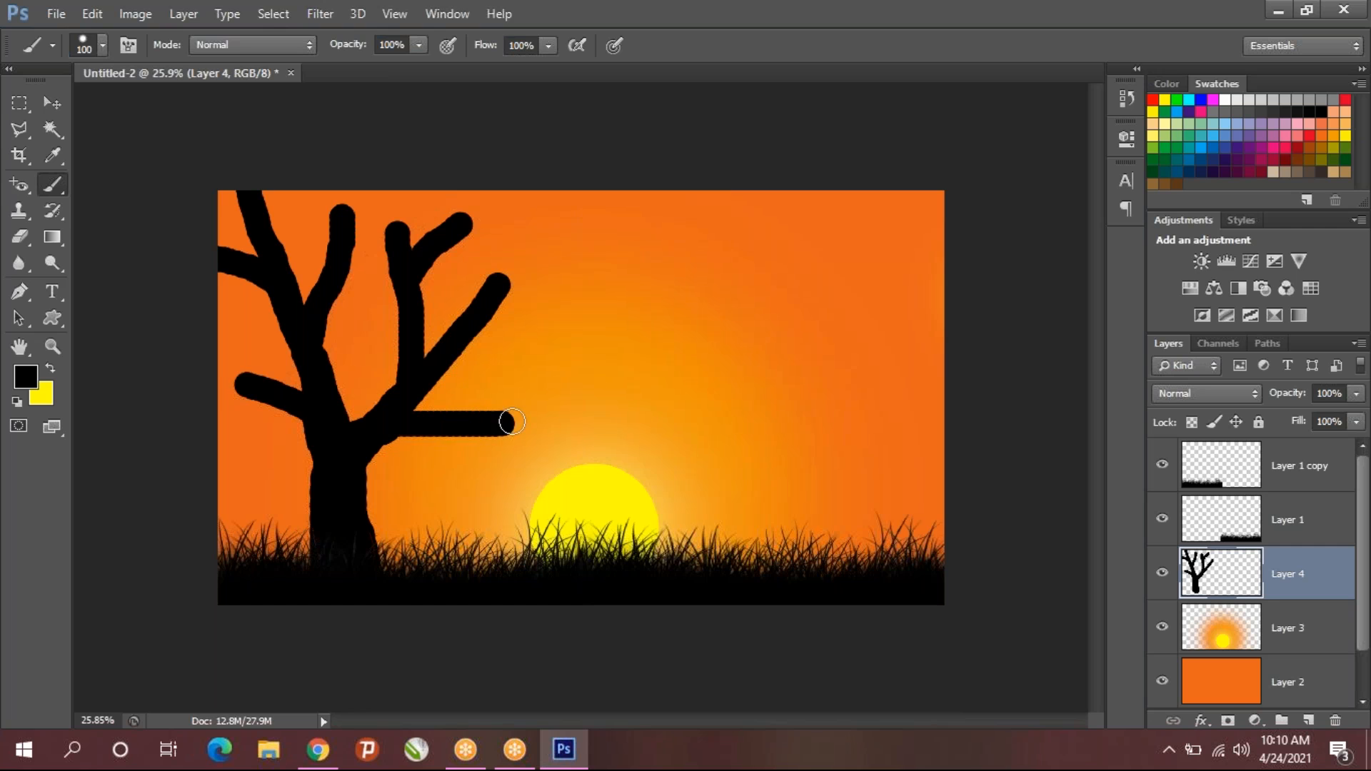
- Reduce the brush to 45 px and paint small forked black twigs on the tree's right-hand branches
key("bracketleft")
key("bracketleft")
key("bracketleft")
key("bracketleft")
key("bracketleft")
key("bracketleft")
mouse_move(460, 412)
left_mouse_down()
mouse_move(498, 380)
mouse_move(485, 368)
left_mouse_up()
mouse_move(501, 314)
left_mouse_down()
mouse_move(531, 307)
mouse_move(532, 288)
mouse_move(499, 232)
mouse_move(533, 235)
left_mouse_up()
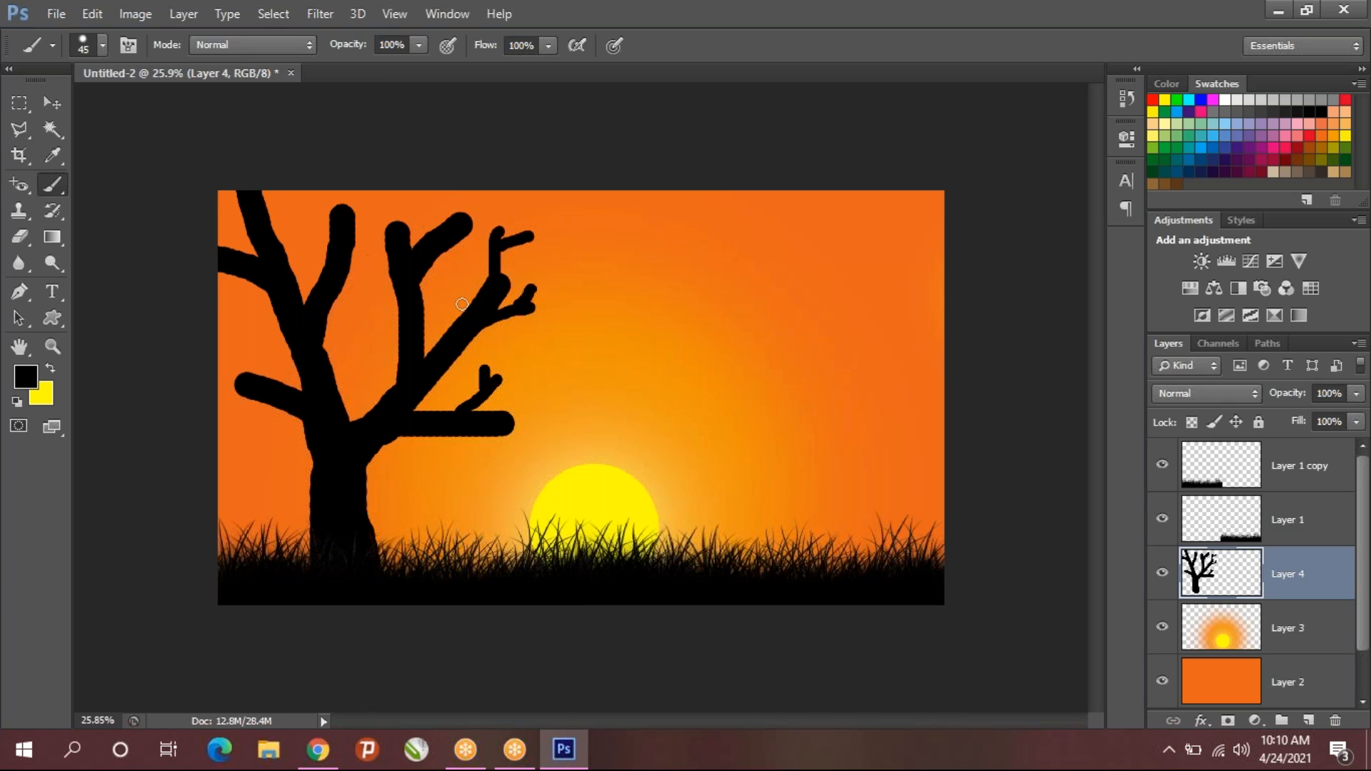
- Paint thin forked twigs on the tree's middle and left branches, narrowing the brush to 35 px for the lowest left branch
mouse_move(336, 388)
left_mouse_down()
mouse_move(364, 351)
mouse_move(350, 354)
mouse_move(359, 319)
left_mouse_up()
mouse_move(326, 270)
left_mouse_down()
mouse_move(307, 219)
mouse_move(284, 230)
left_mouse_up()
left_click_drag(252, 369, 251, 336)
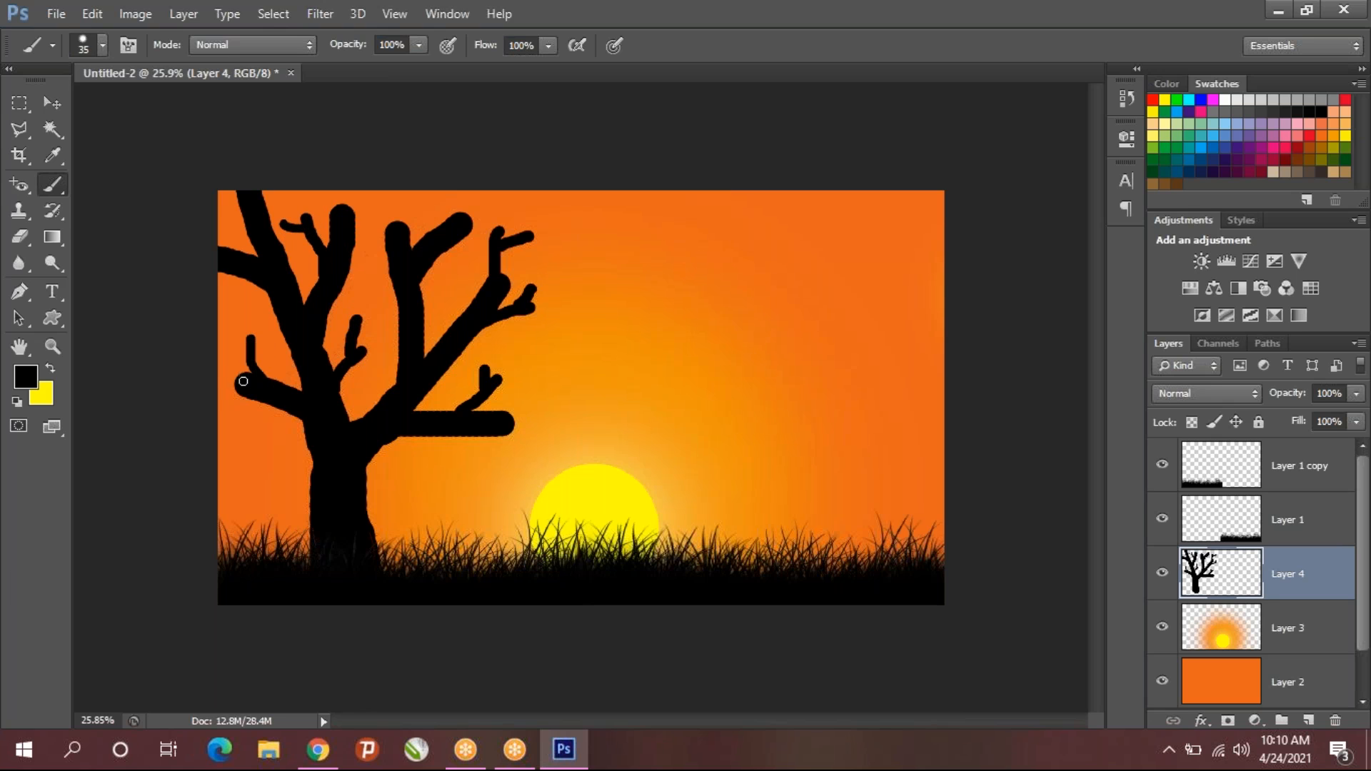
mouse_move(241, 391)
left_mouse_down()
mouse_move(222, 362)
mouse_move(244, 377)
mouse_move(227, 331)
left_mouse_up()
left_click_drag(232, 383, 197, 385)
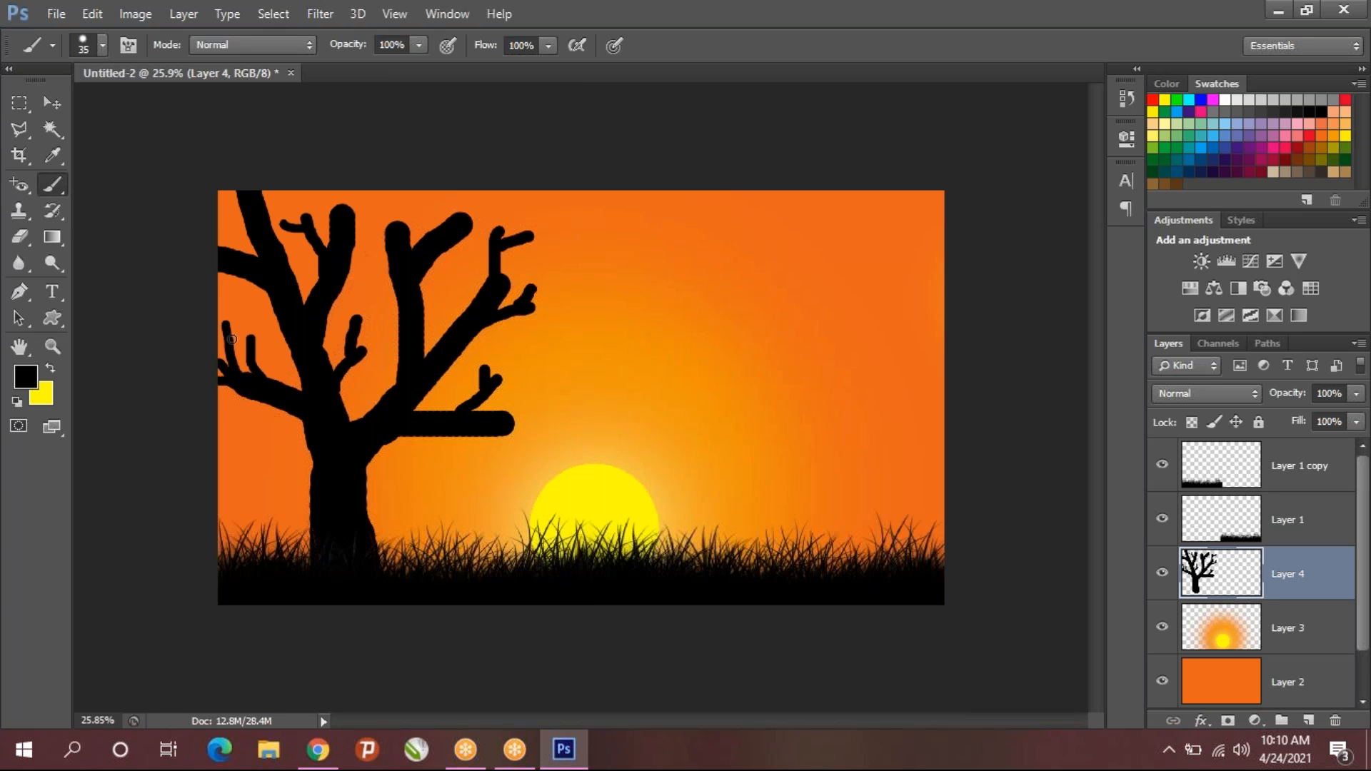
left_click_drag(233, 333, 247, 319)
- Set the brush to 30 px and add fine twigs to the upper-left branch at the canvas edge
key("bracketright")
key("bracketright")
key("bracketleft")
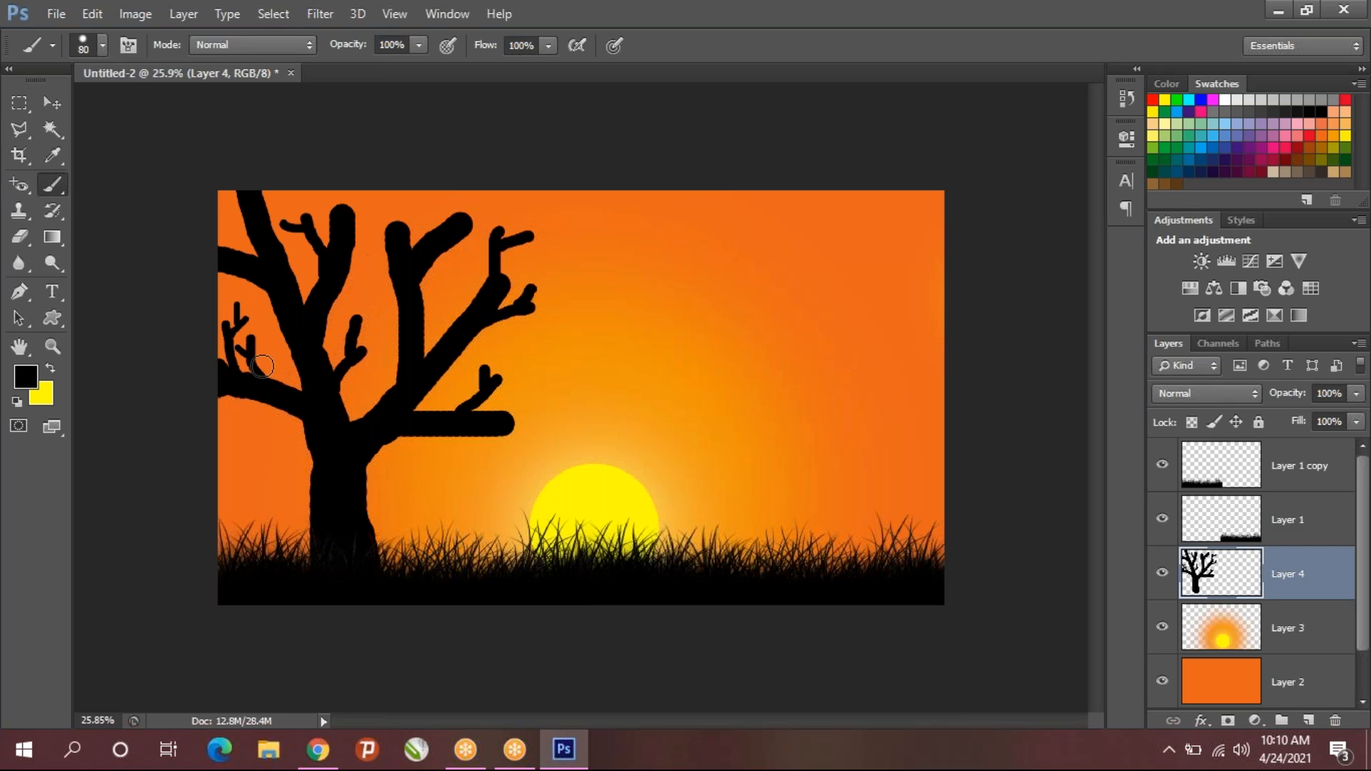
key("bracketleft")
key("bracketleft")
key("bracketleft")
key("bracketleft")
key("bracketleft")
left_click_drag(231, 253, 222, 227)
left_click_drag(239, 282, 223, 294)
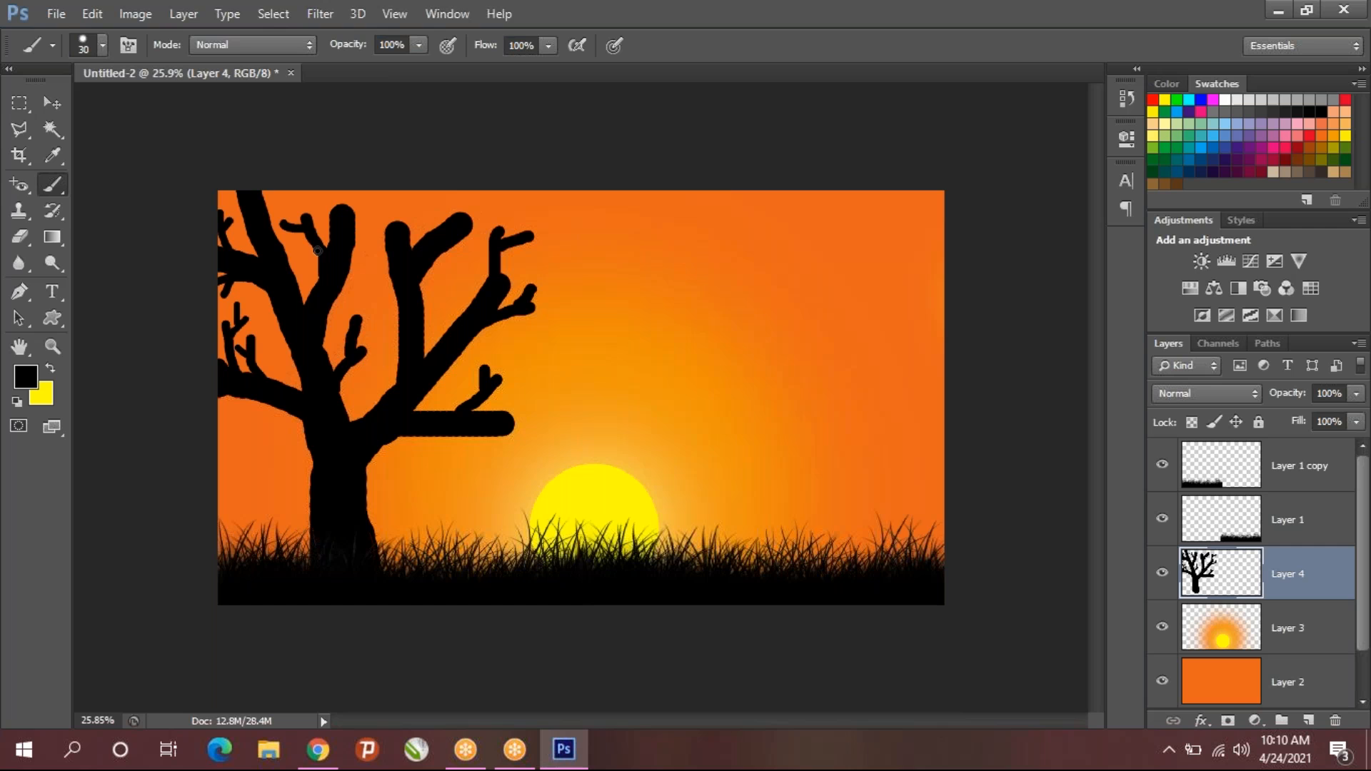
- Paint more fine black twigs at 30 px along the central and right branches to fill out the crown
left_click_drag(359, 229, 390, 210)
left_click_drag(358, 289, 365, 267)
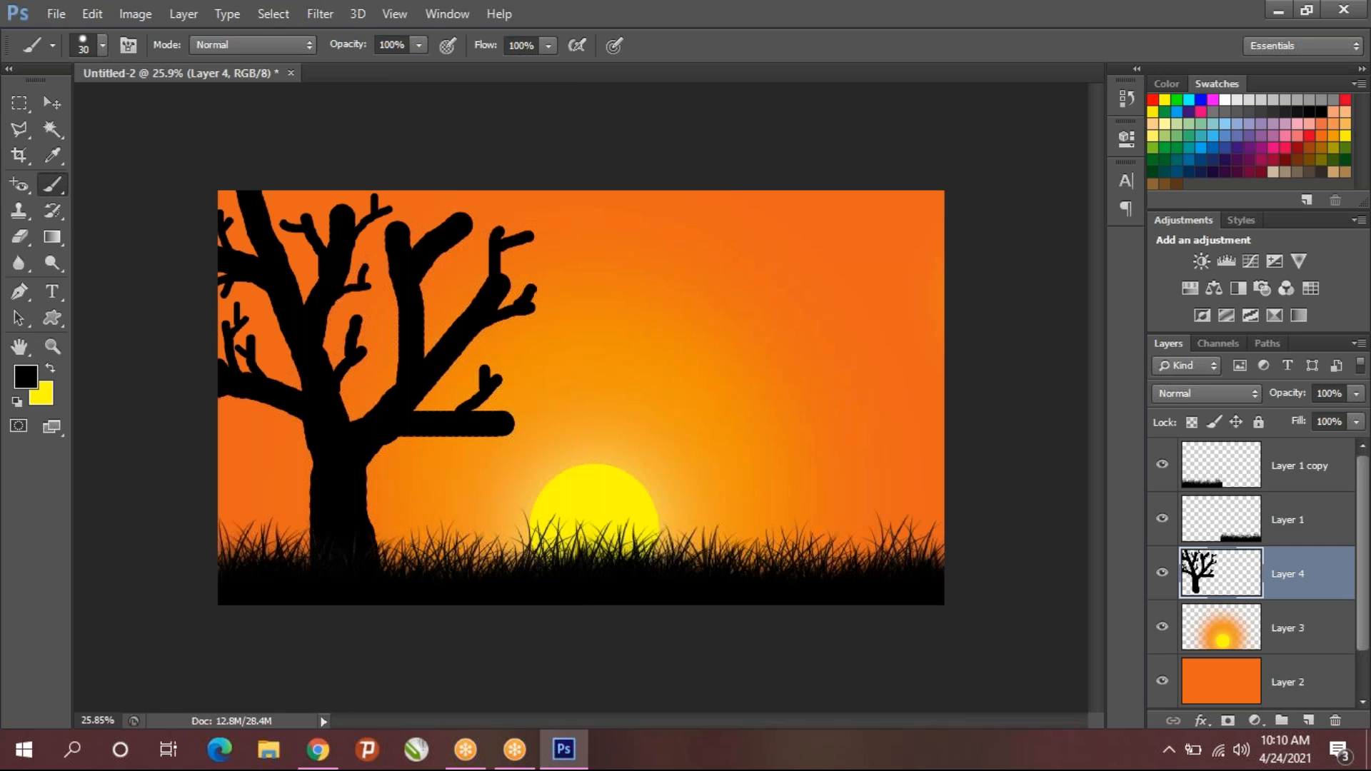
mouse_move(434, 231)
left_mouse_down()
mouse_move(426, 204)
mouse_move(457, 191)
left_mouse_up()
mouse_move(427, 318)
left_mouse_down()
mouse_move(458, 289)
mouse_move(444, 283)
left_mouse_up()
mouse_move(512, 316)
left_mouse_down()
mouse_move(561, 343)
mouse_move(556, 329)
left_mouse_up()
left_click_drag(408, 355, 381, 312)
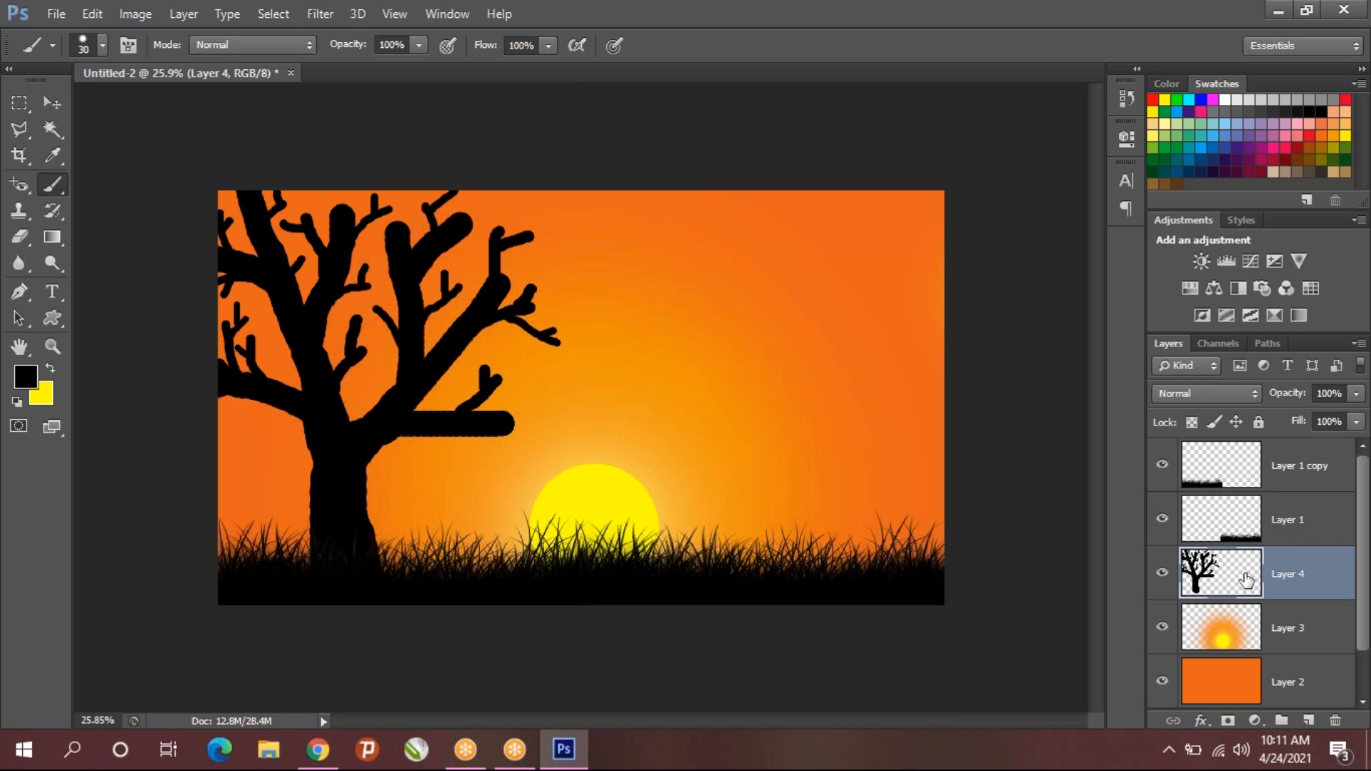
key("ctrl+t")
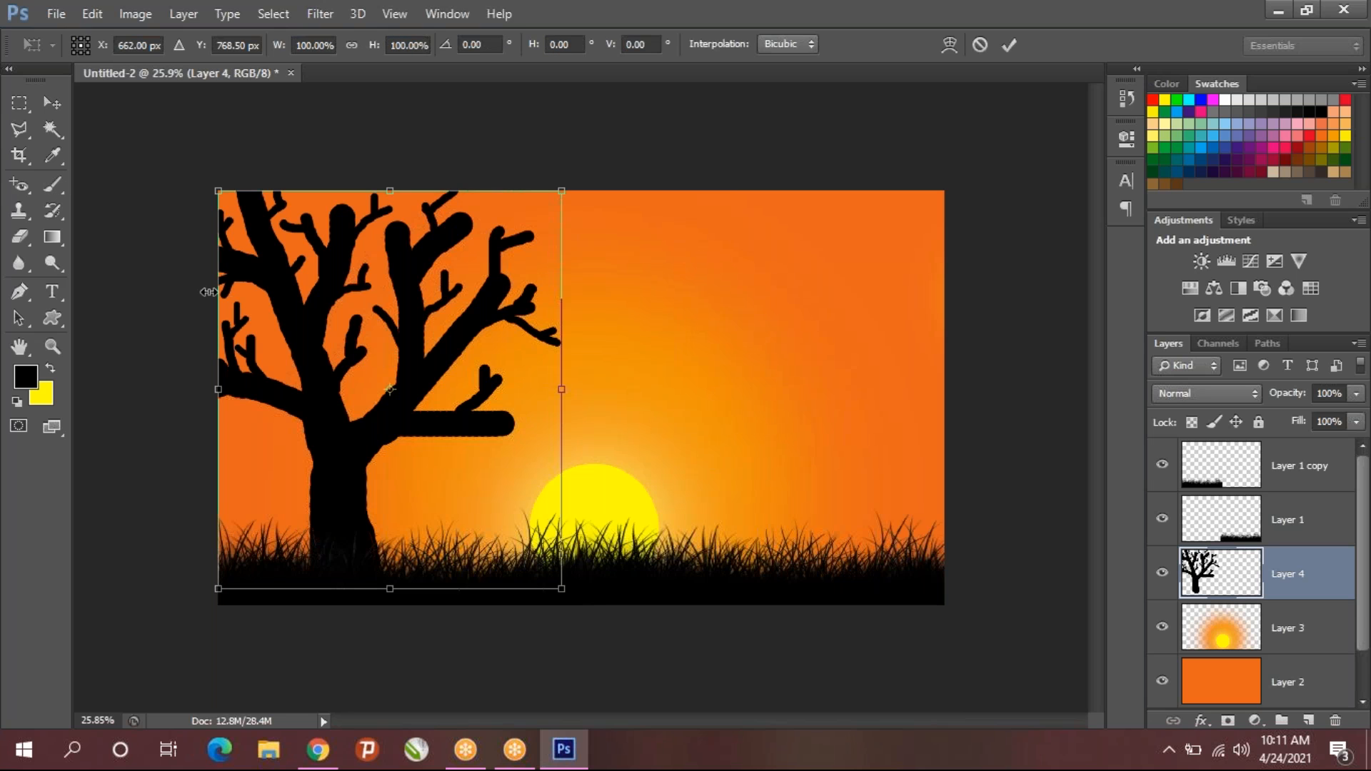
mouse_move(219, 193)
left_mouse_down()
mouse_move(336, 300)
mouse_move(169, 193)
mouse_move(195, 219)
mouse_move(187, 202)
mouse_move(229, 206)
mouse_move(217, 191)
left_mouse_up()
key("Return")
- Choose the 74 px maple-leaf brush tip and paint the first black leaves over the tree's middle and left branches
key("b")
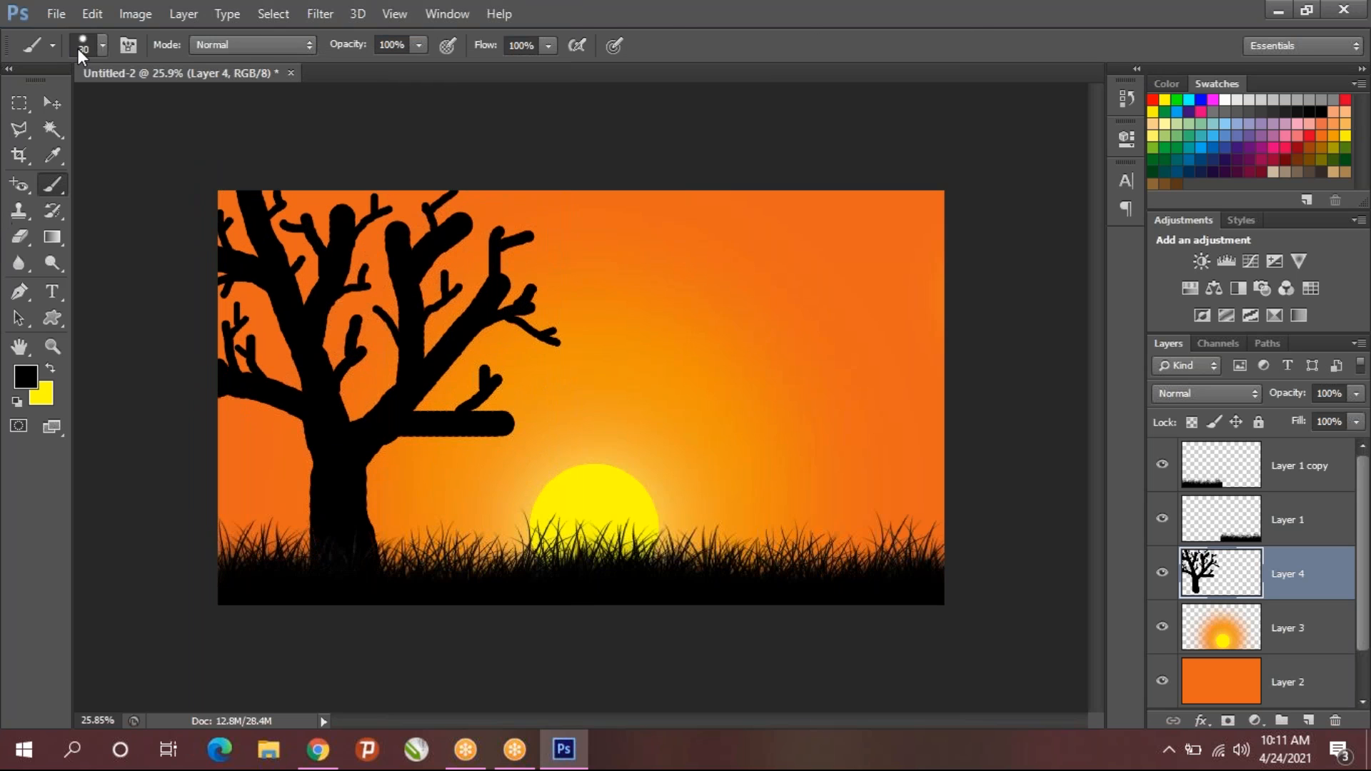
left_click(104, 45)
scroll(225, 228, "down", 2)
mouse_move(225, 228)
left_mouse_down()
mouse_move(233, 293)
mouse_move(233, 271)
left_mouse_up()
left_click(43, 285)
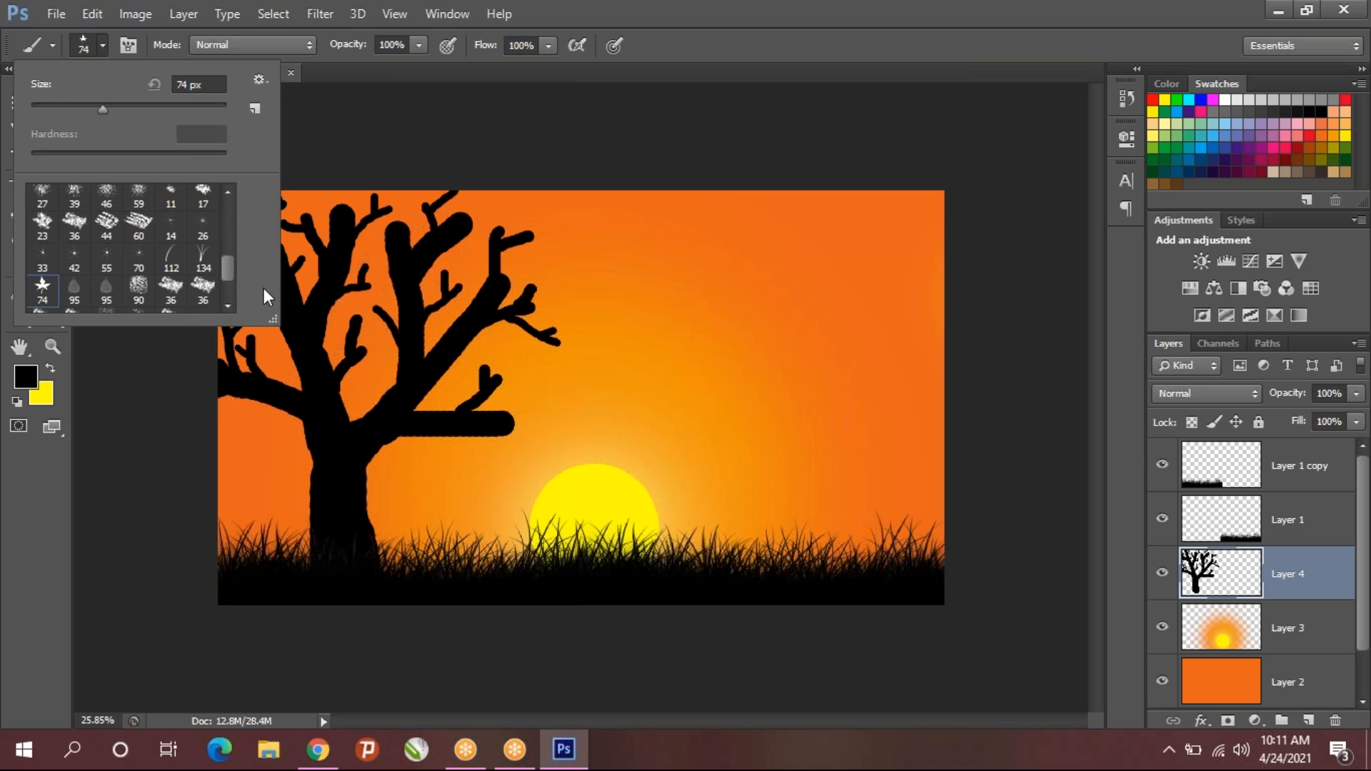
mouse_move(357, 275)
left_mouse_down()
mouse_move(409, 284)
mouse_move(405, 313)
mouse_move(377, 315)
left_mouse_up()
mouse_move(294, 328)
left_mouse_down()
mouse_move(291, 357)
mouse_move(234, 340)
left_mouse_up()
- Enlarge the maple-leaf brush to 150 px and cover the whole tree crown with dense black foliage on Layer 4
key("bracketright")
key("bracketright")
key("bracketright")
key("bracketright")
key("bracketright")
mouse_move(236, 318)
left_mouse_down()
mouse_move(228, 340)
mouse_move(244, 354)
mouse_move(222, 383)
mouse_move(229, 398)
left_mouse_up()
mouse_move(244, 245)
left_mouse_down()
mouse_move(225, 196)
mouse_move(236, 191)
mouse_move(286, 226)
mouse_move(246, 260)
mouse_move(396, 202)
mouse_move(350, 311)
mouse_move(469, 196)
mouse_move(437, 284)
mouse_move(554, 232)
mouse_move(516, 292)
mouse_move(526, 342)
mouse_move(493, 402)
mouse_move(452, 422)
mouse_move(423, 410)
mouse_move(420, 387)
mouse_move(352, 370)
mouse_move(362, 302)
mouse_move(480, 290)
mouse_move(523, 303)
mouse_move(516, 322)
mouse_move(451, 236)
mouse_move(354, 193)
mouse_move(312, 195)
mouse_move(495, 235)
mouse_move(495, 250)
mouse_move(498, 224)
mouse_move(532, 247)
left_mouse_up()
mouse_move(468, 329)
left_mouse_down()
mouse_move(493, 357)
mouse_move(557, 321)
mouse_move(571, 371)
left_mouse_up()
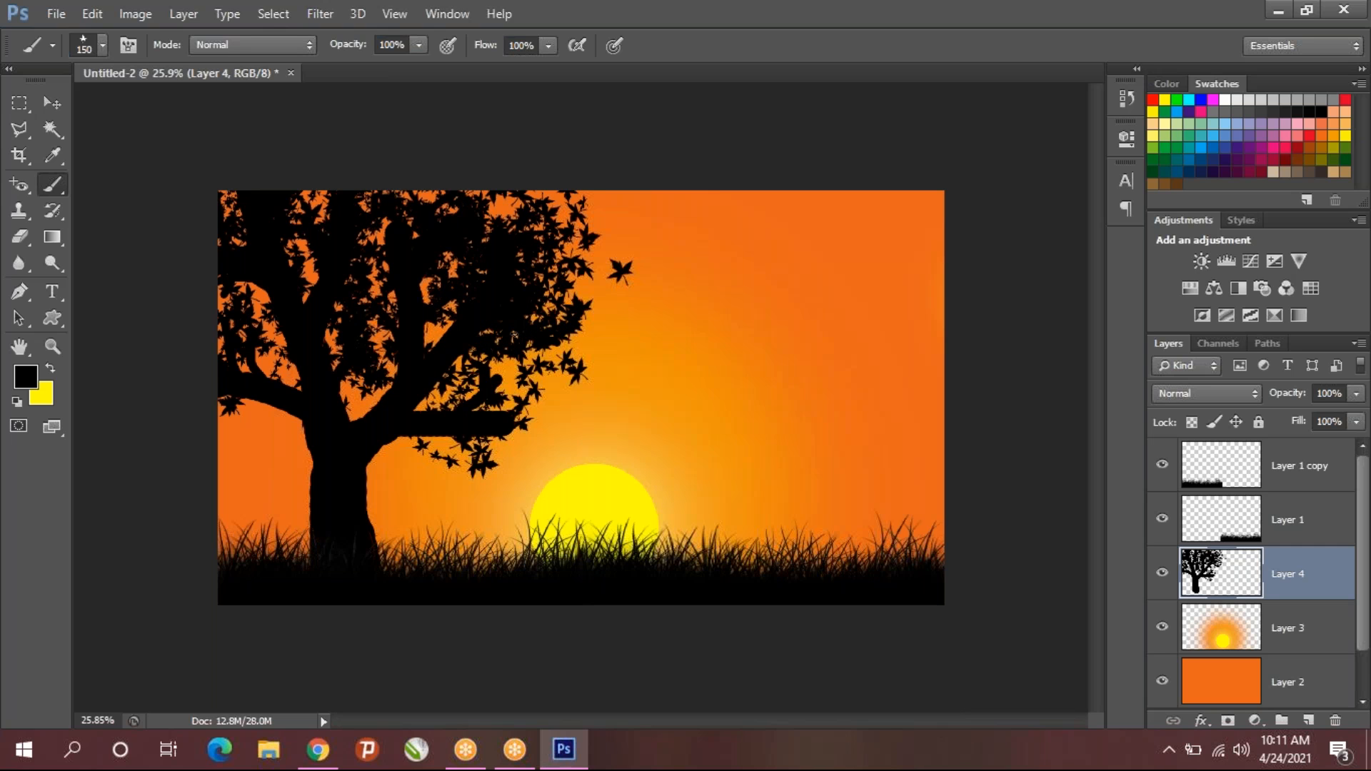
mouse_move(417, 338)
left_mouse_down()
mouse_move(382, 285)
mouse_move(350, 274)
mouse_move(344, 291)
mouse_move(265, 300)
mouse_move(241, 389)
mouse_move(229, 274)
mouse_move(245, 203)
mouse_move(343, 232)
mouse_move(319, 392)
mouse_move(250, 429)
mouse_move(242, 402)
left_mouse_up()
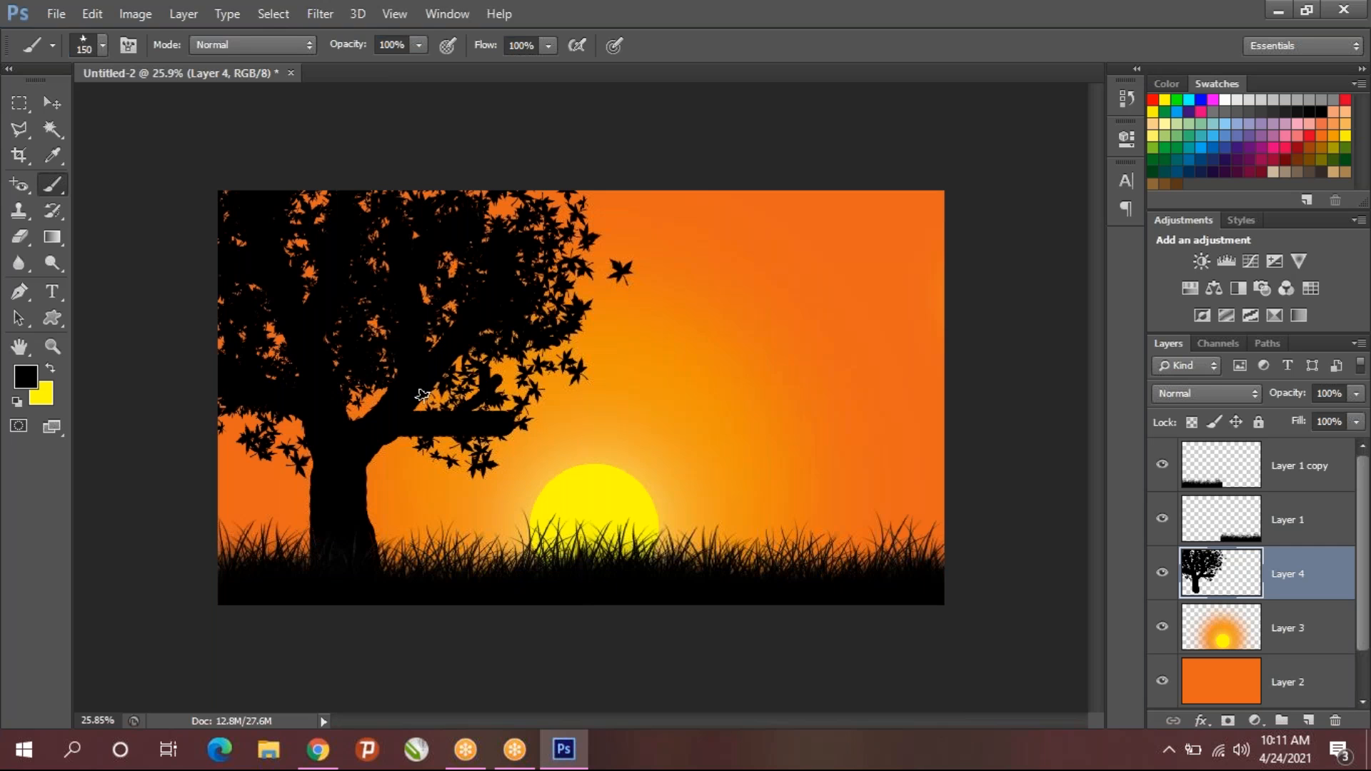
- Try a cluster of black leaves in the sky right of the tree with the 150 px leaf brush
left_click_drag(615, 418, 906, 444)
key("ctrl+z")
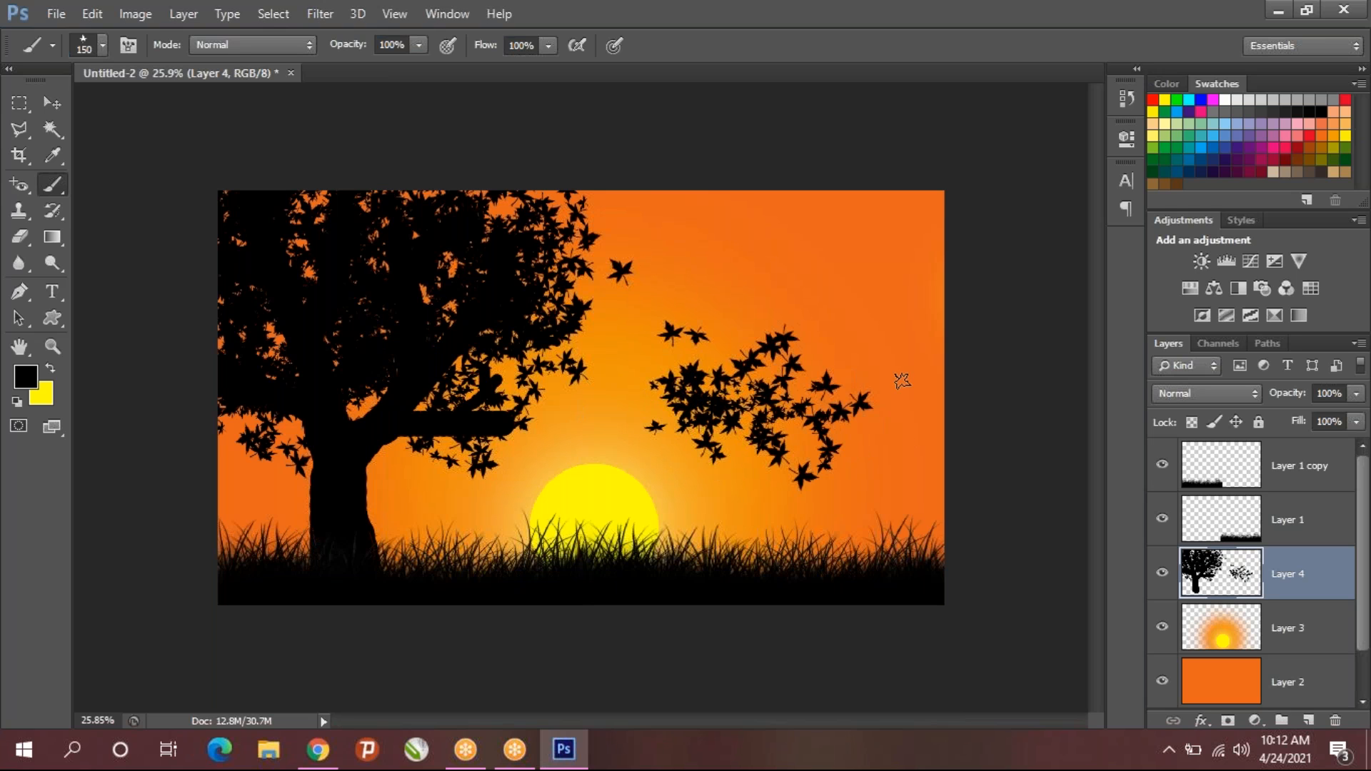
key("ctrl+z")
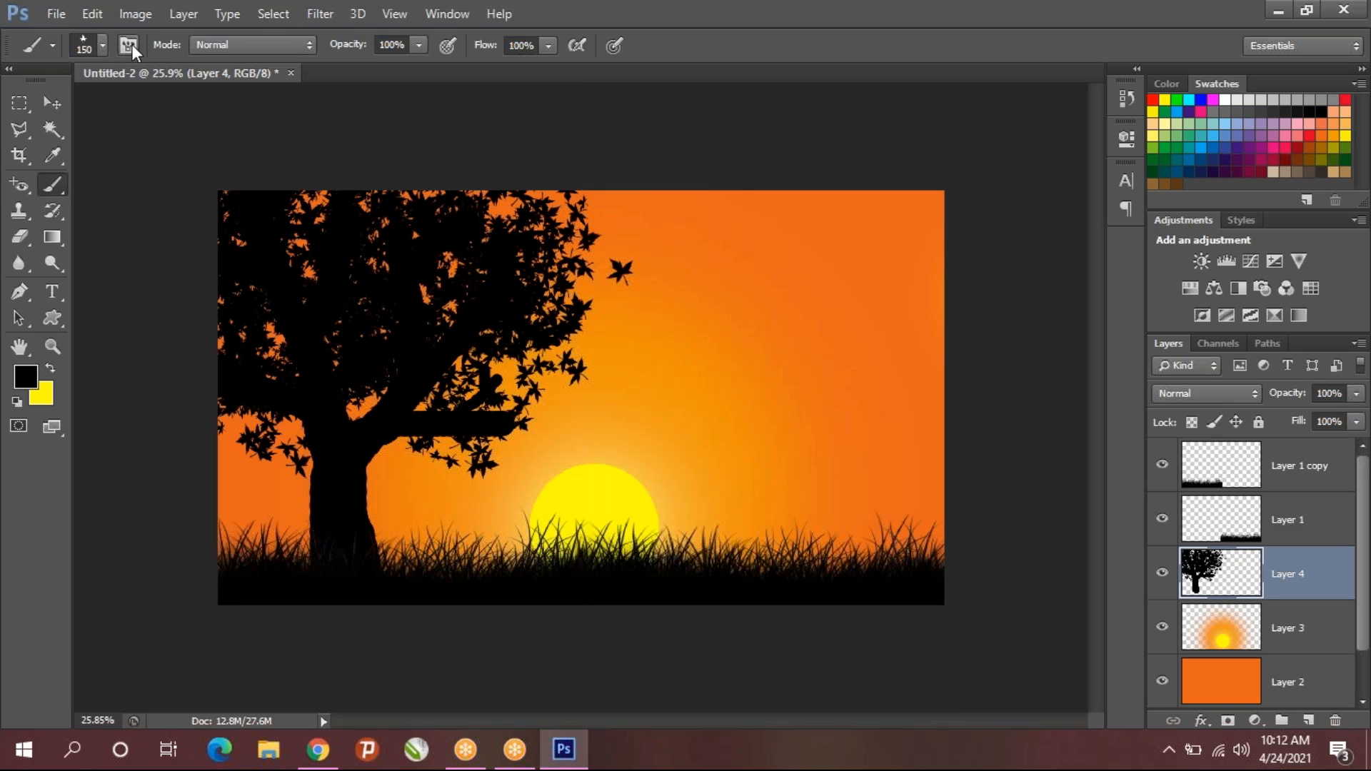
- Set the maple-leaf brush's spacing to 127% and its scattering count to 3
key("F5")
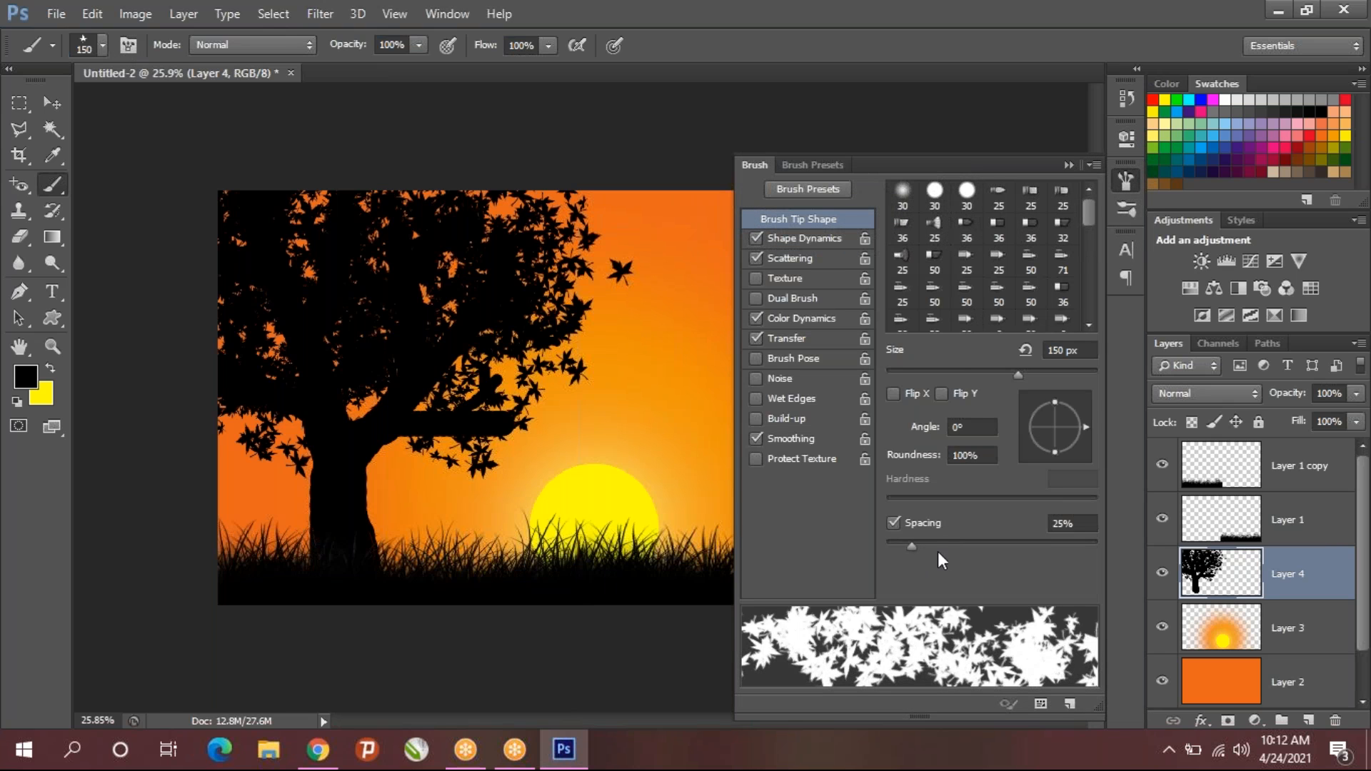
mouse_move(920, 548)
left_mouse_down()
mouse_move(1018, 539)
mouse_move(1005, 543)
left_mouse_up()
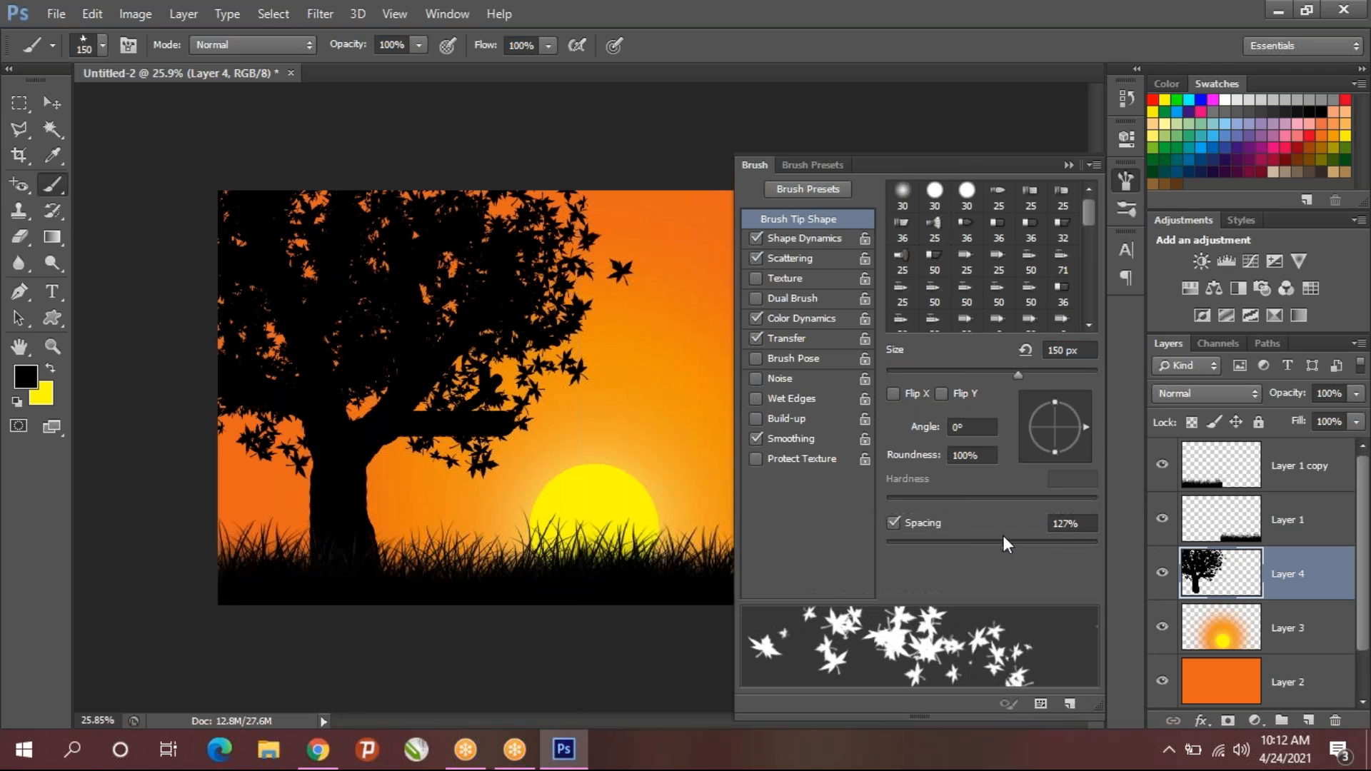
left_click(793, 259)
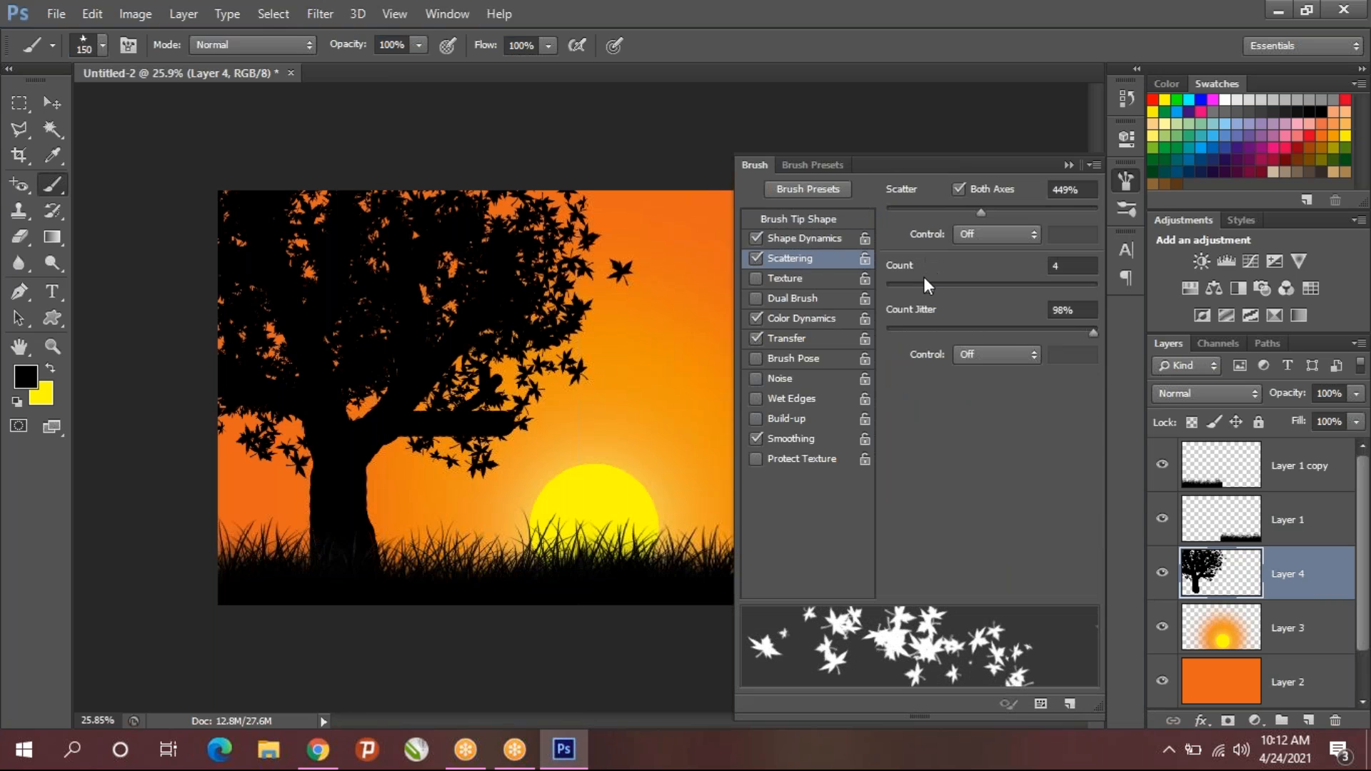
left_click(897, 286)
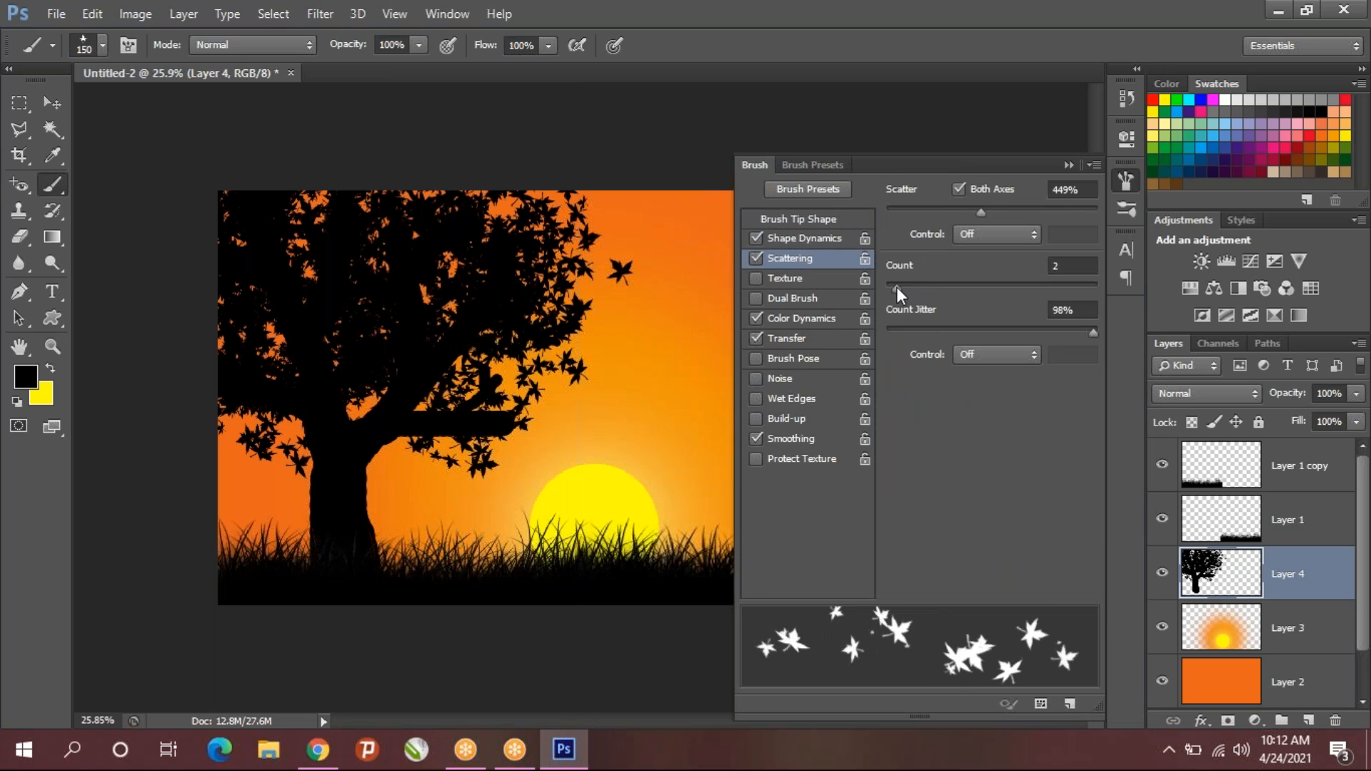
left_click_drag(897, 286, 908, 282)
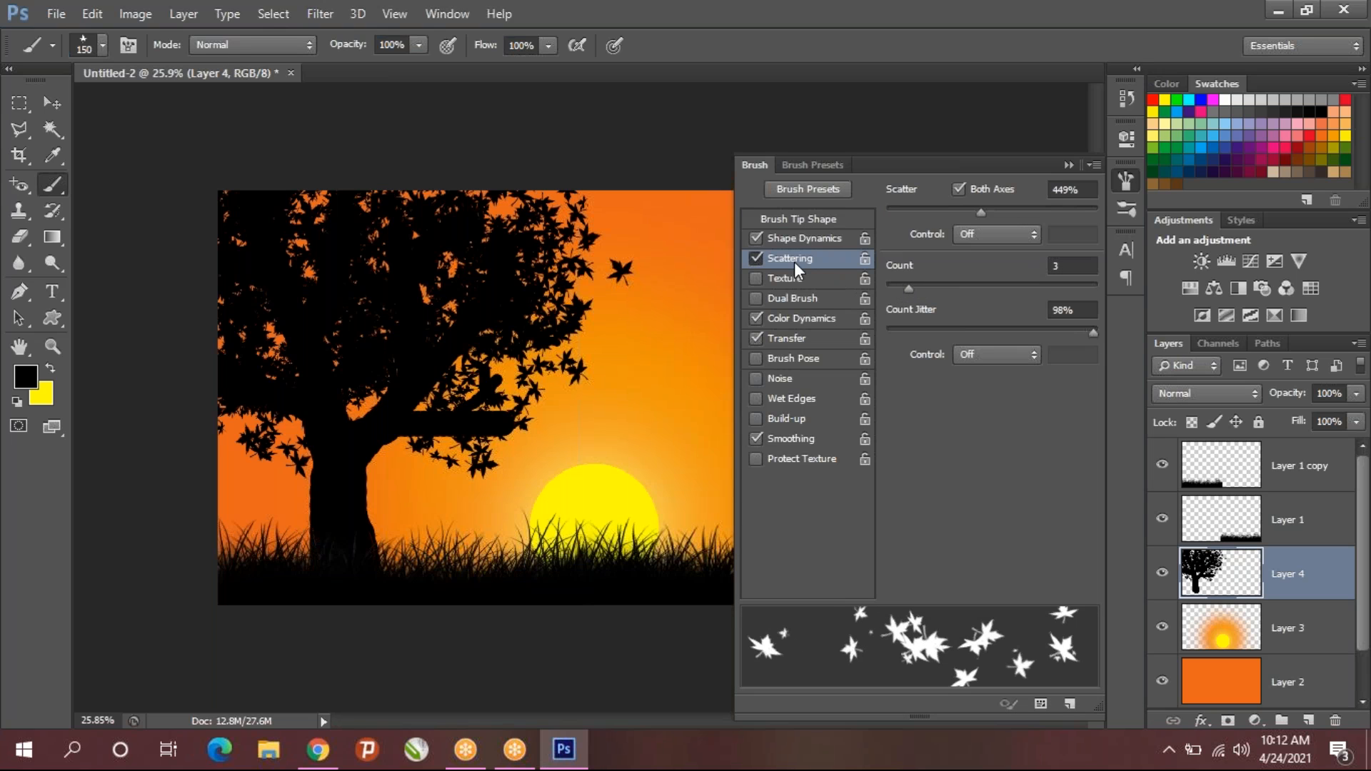
left_click(802, 221)
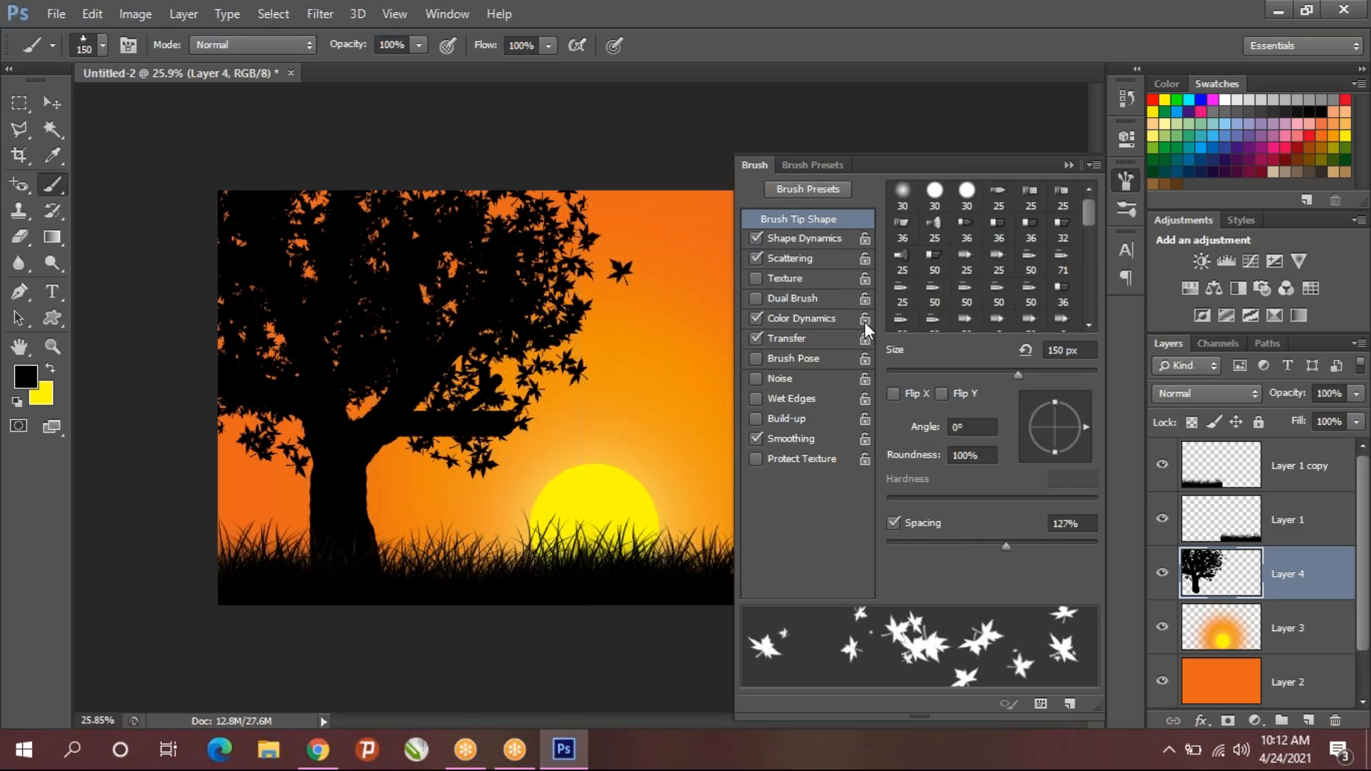
left_click(794, 262)
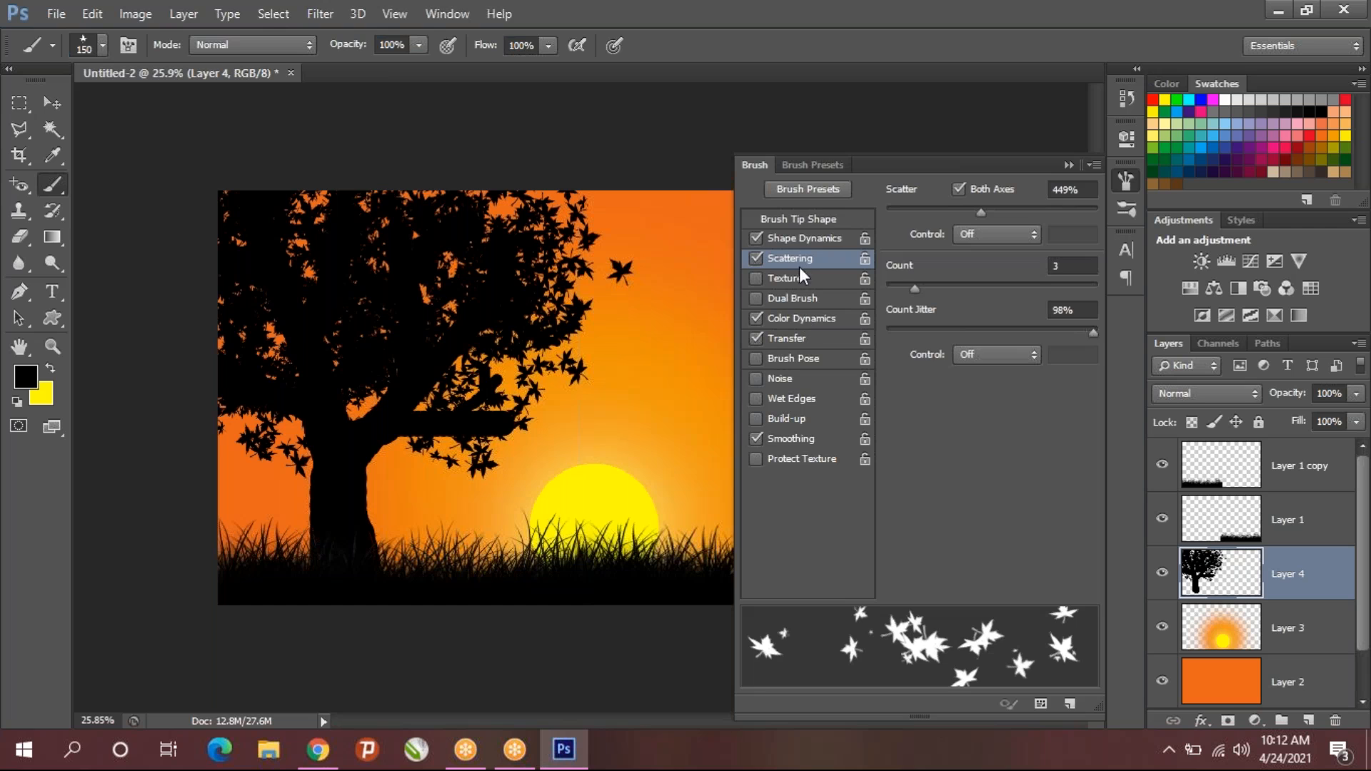
left_click(802, 222)
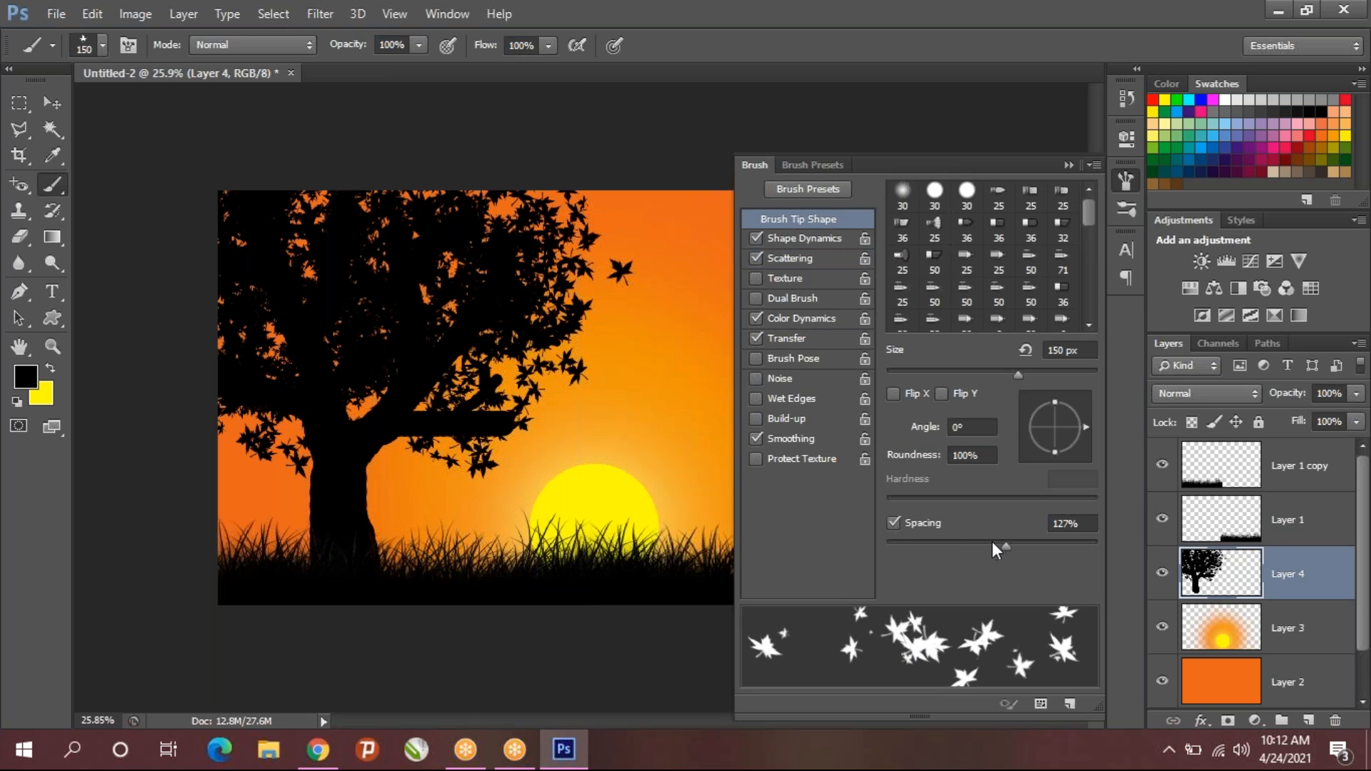
left_click(801, 259)
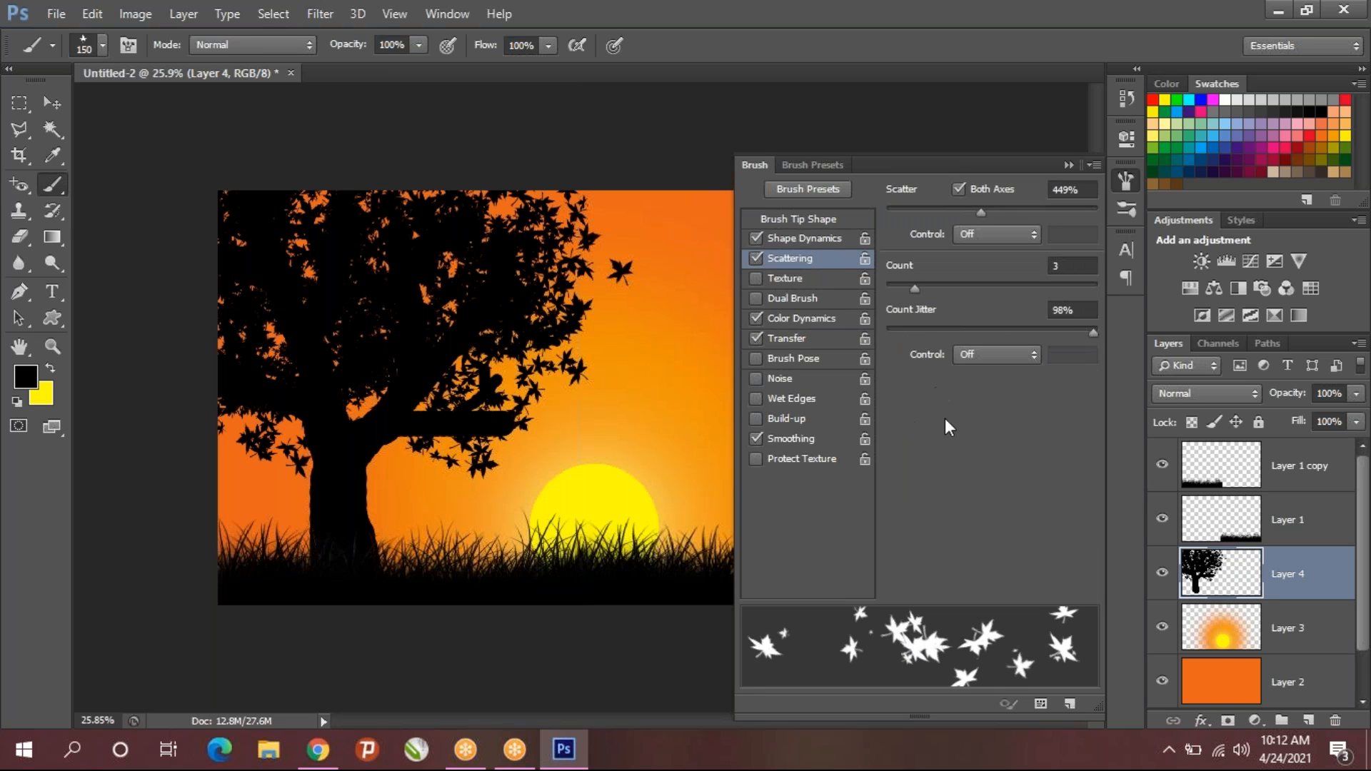
left_click(1068, 165)
- Scatter sparse black falling leaves across the sky right of the tree on Layer 4
mouse_move(671, 339)
left_mouse_down()
mouse_move(787, 373)
mouse_move(746, 374)
mouse_move(877, 395)
left_mouse_up()
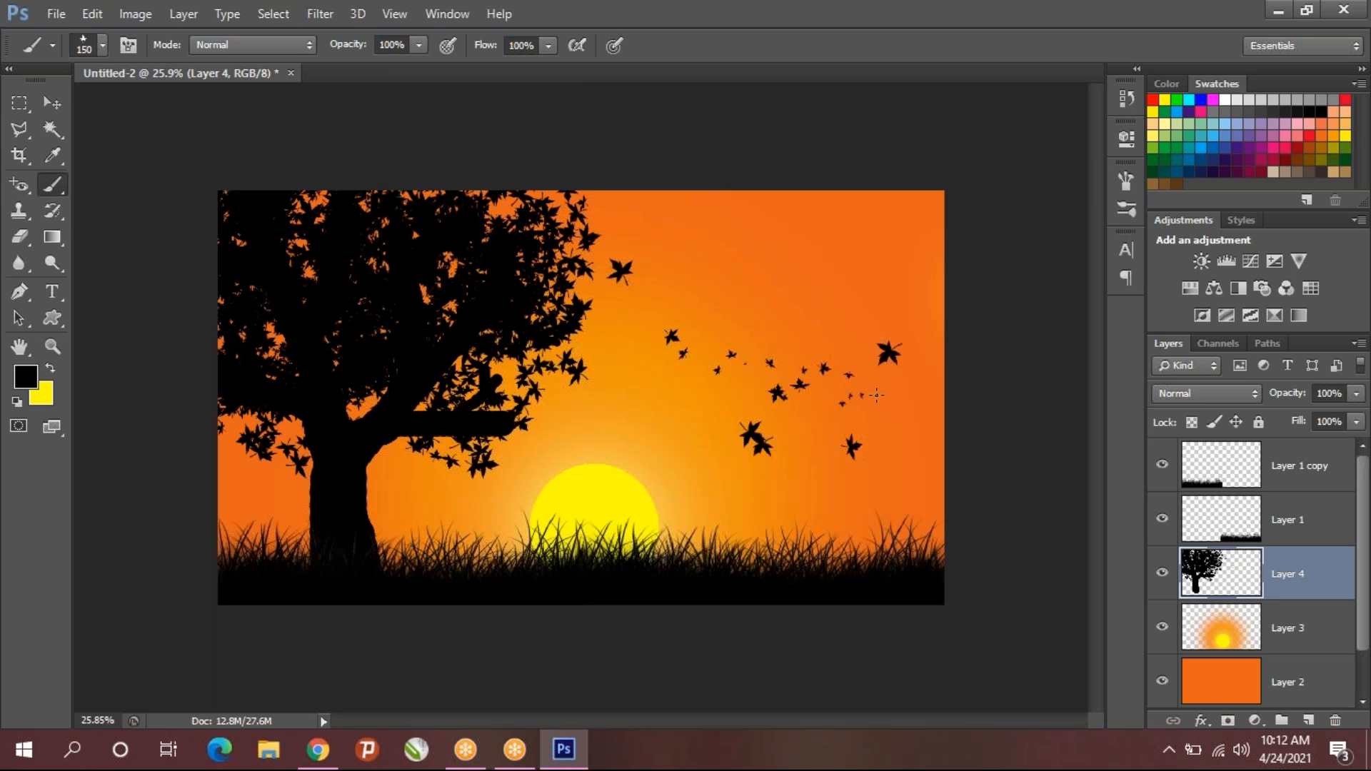
left_click(609, 398)
- Switch to Chrome and look through the deer image results, checking the Axis Deer page and previewing the Humane Society deer photo
left_click(318, 749)
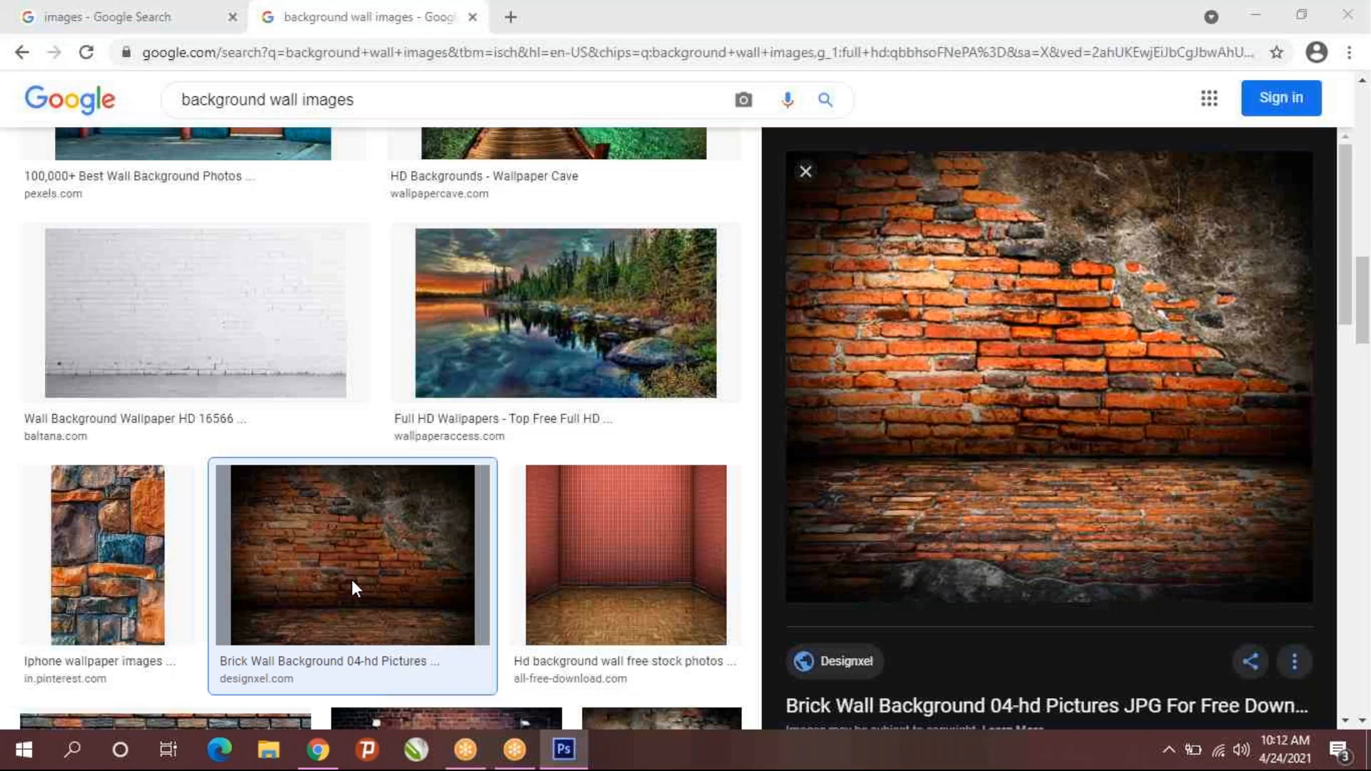
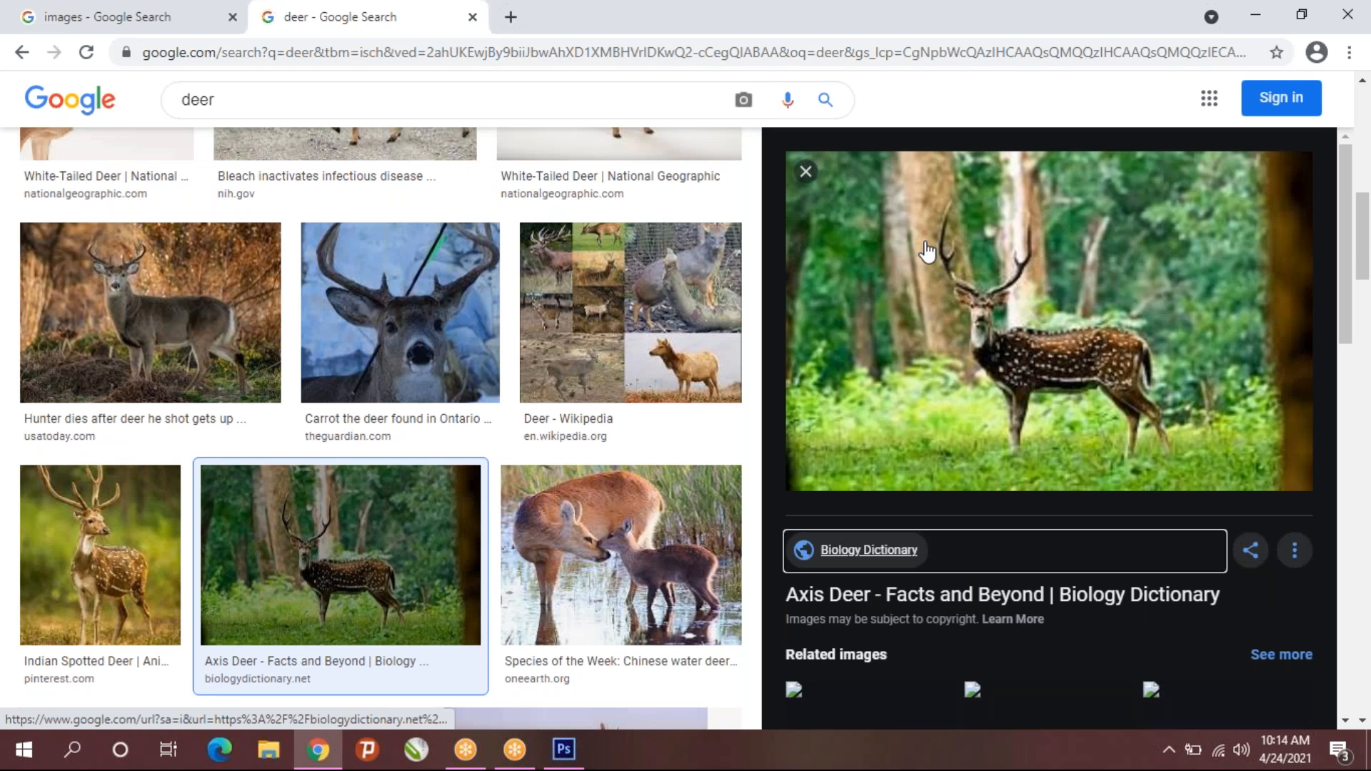
left_click(929, 249)
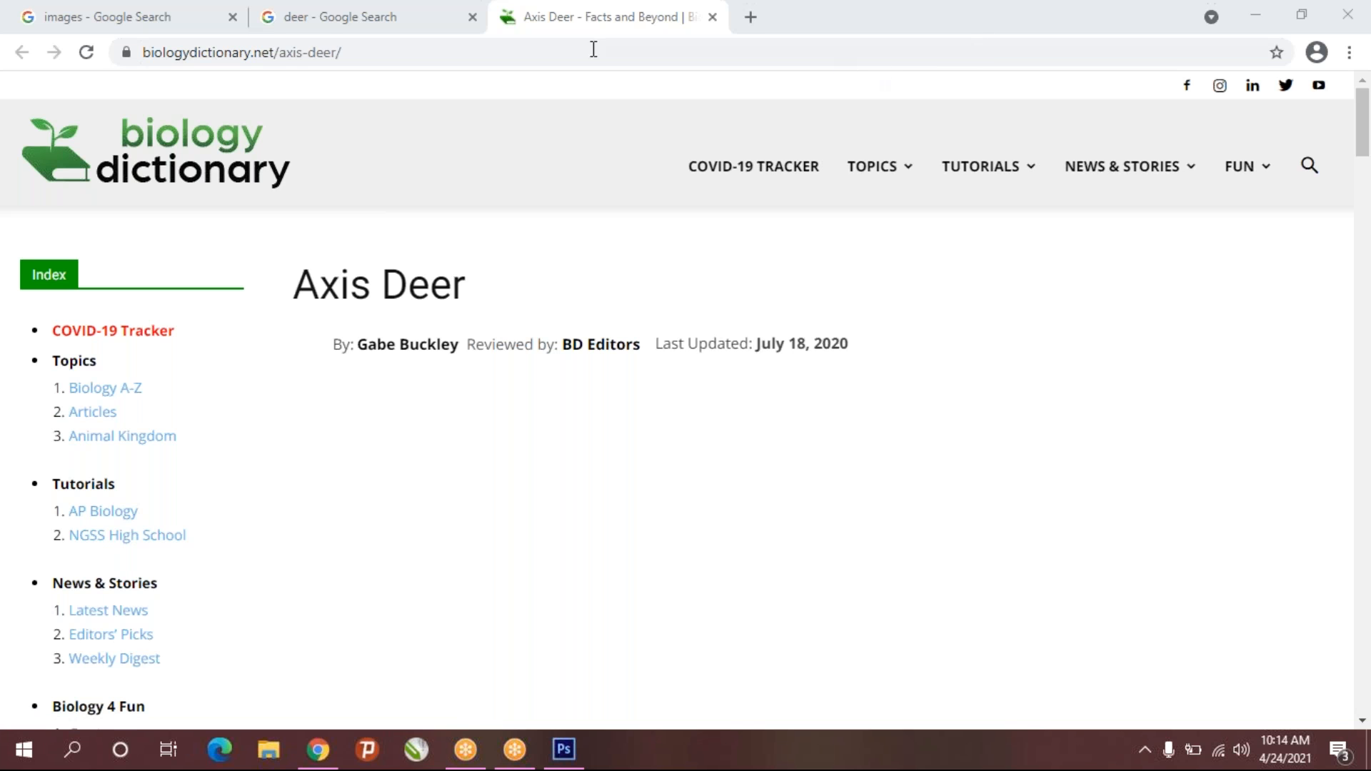
left_click(370, 27)
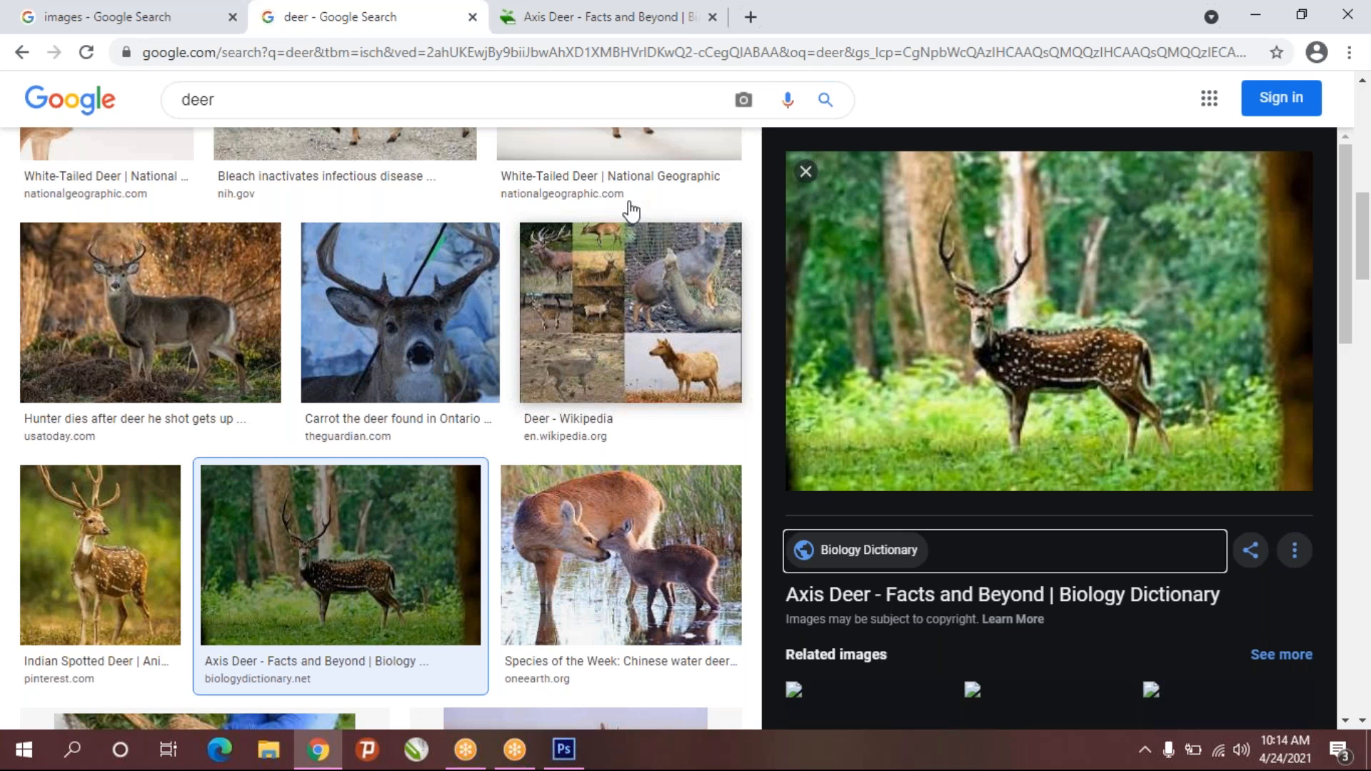
key("alt+Tab")
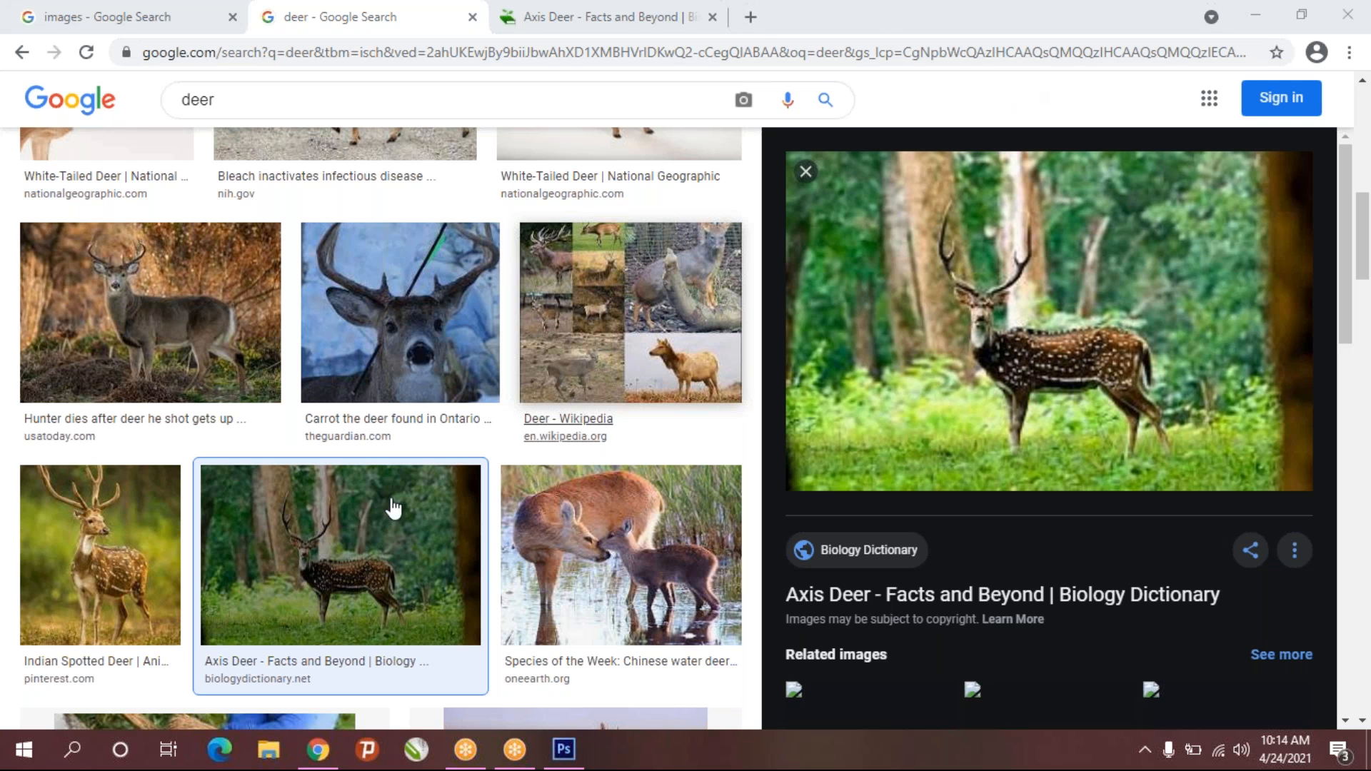
scroll(246, 521, "down", 10)
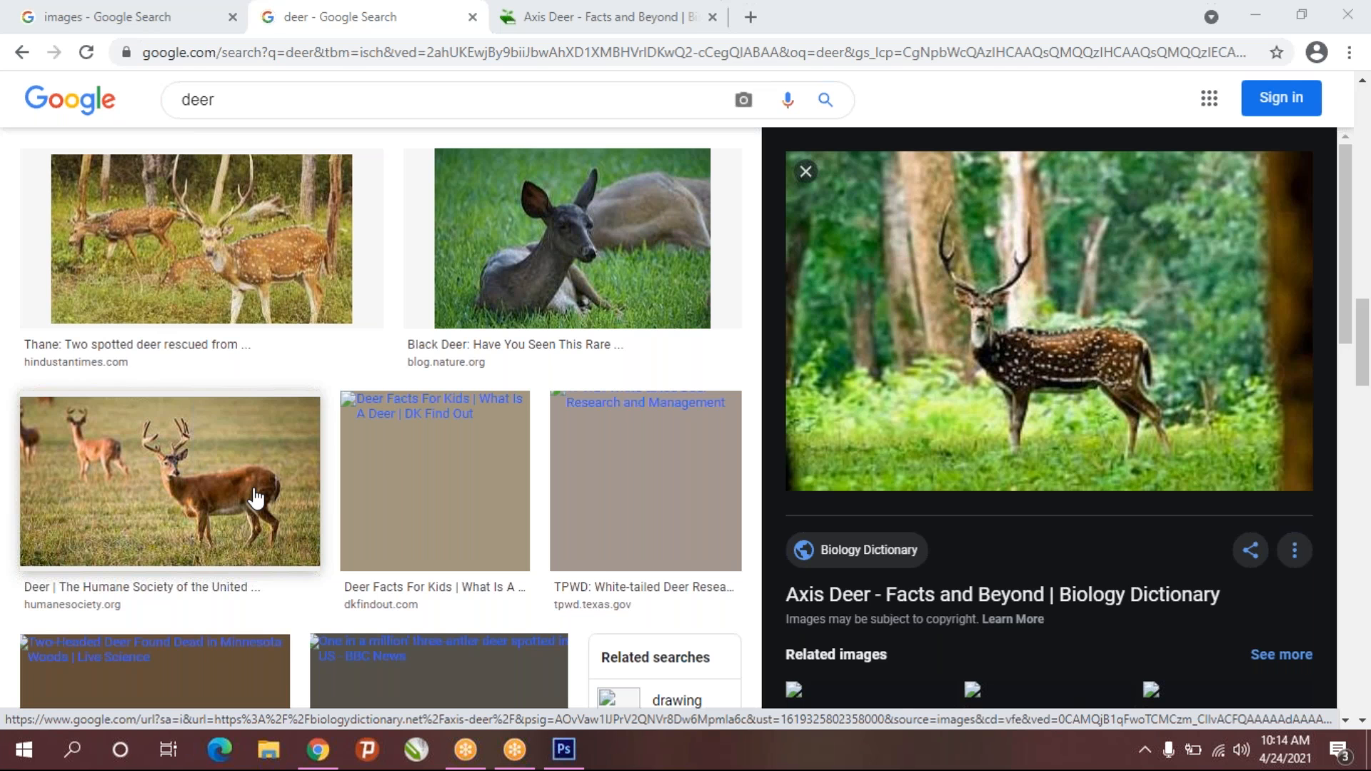
left_click(265, 493)
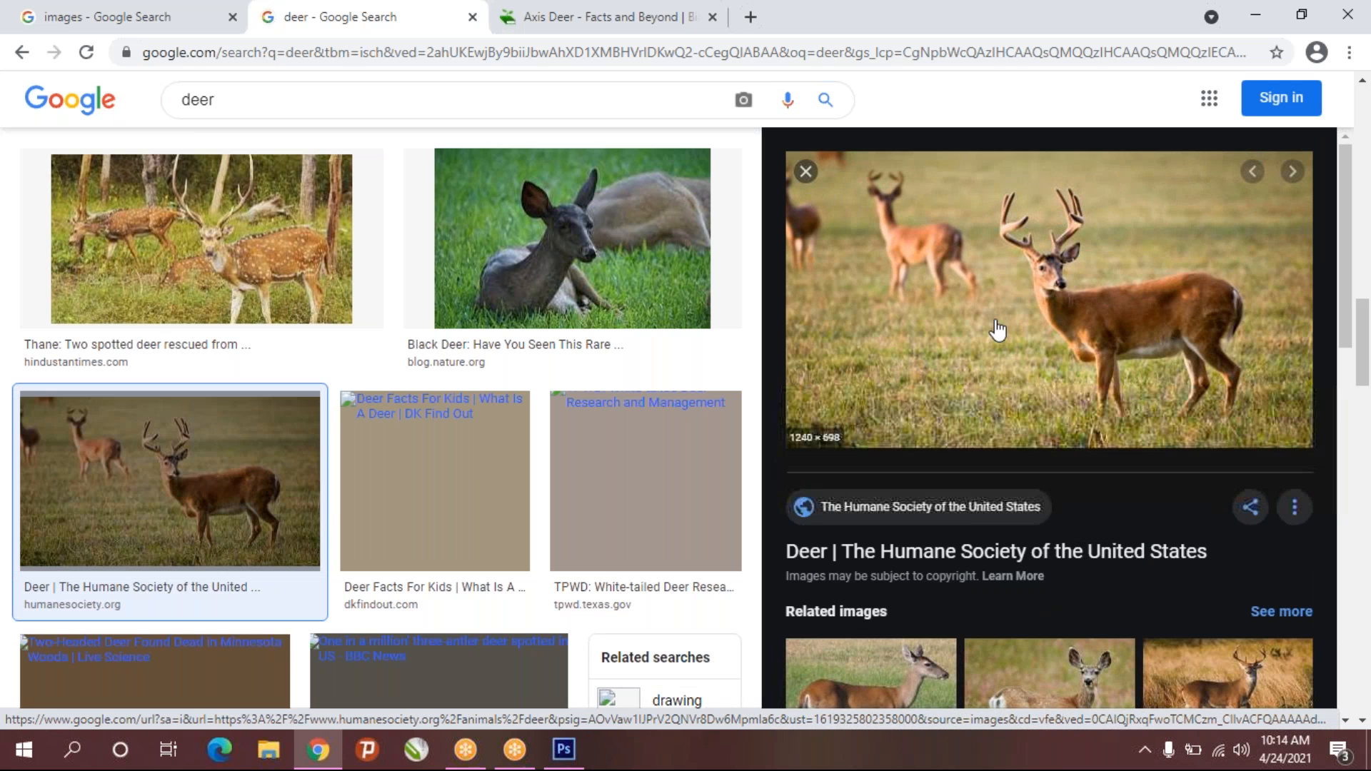
- Copy the Humane Society deer photo from the image results, switch to Photoshop and paste it above Layer 4 in the sunset scene
scroll(1048, 296, "down", 5)
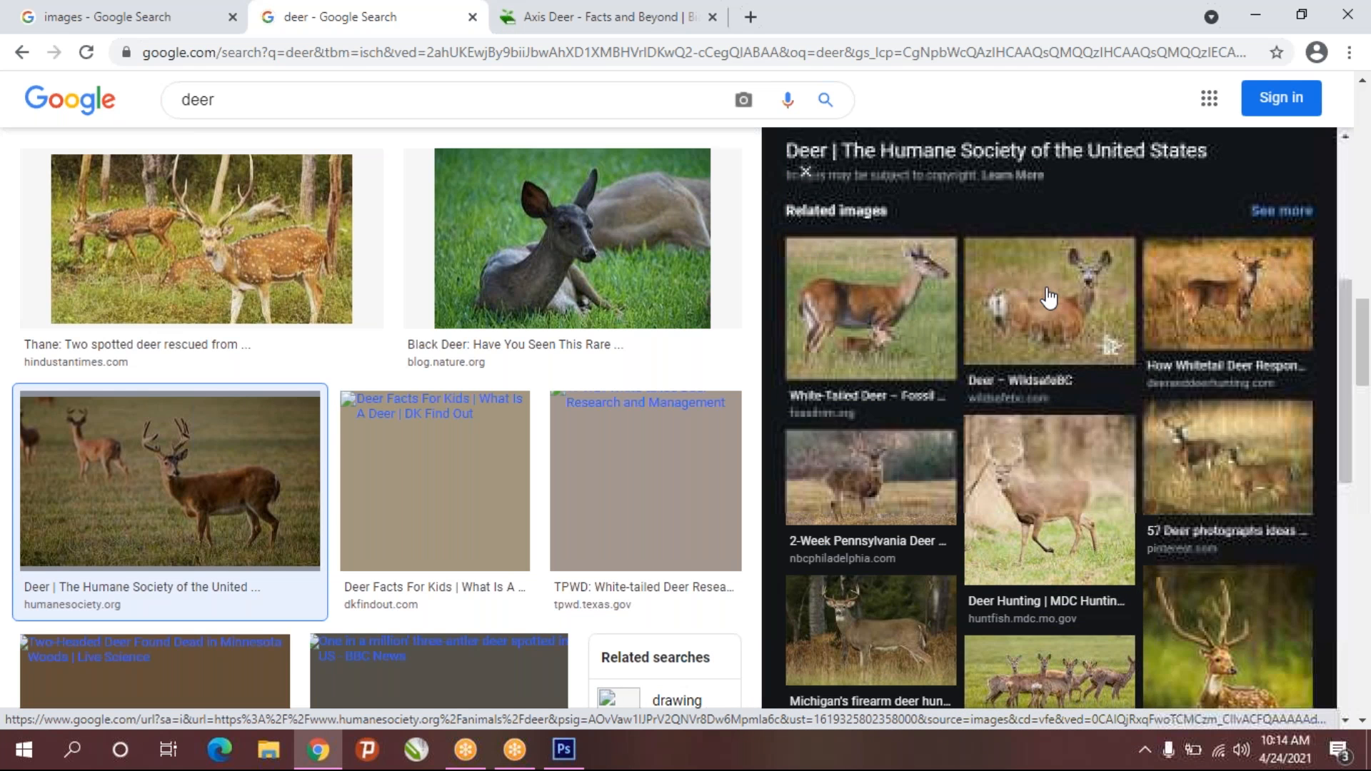
scroll(1048, 296, "up", 5)
right_click(1064, 273)
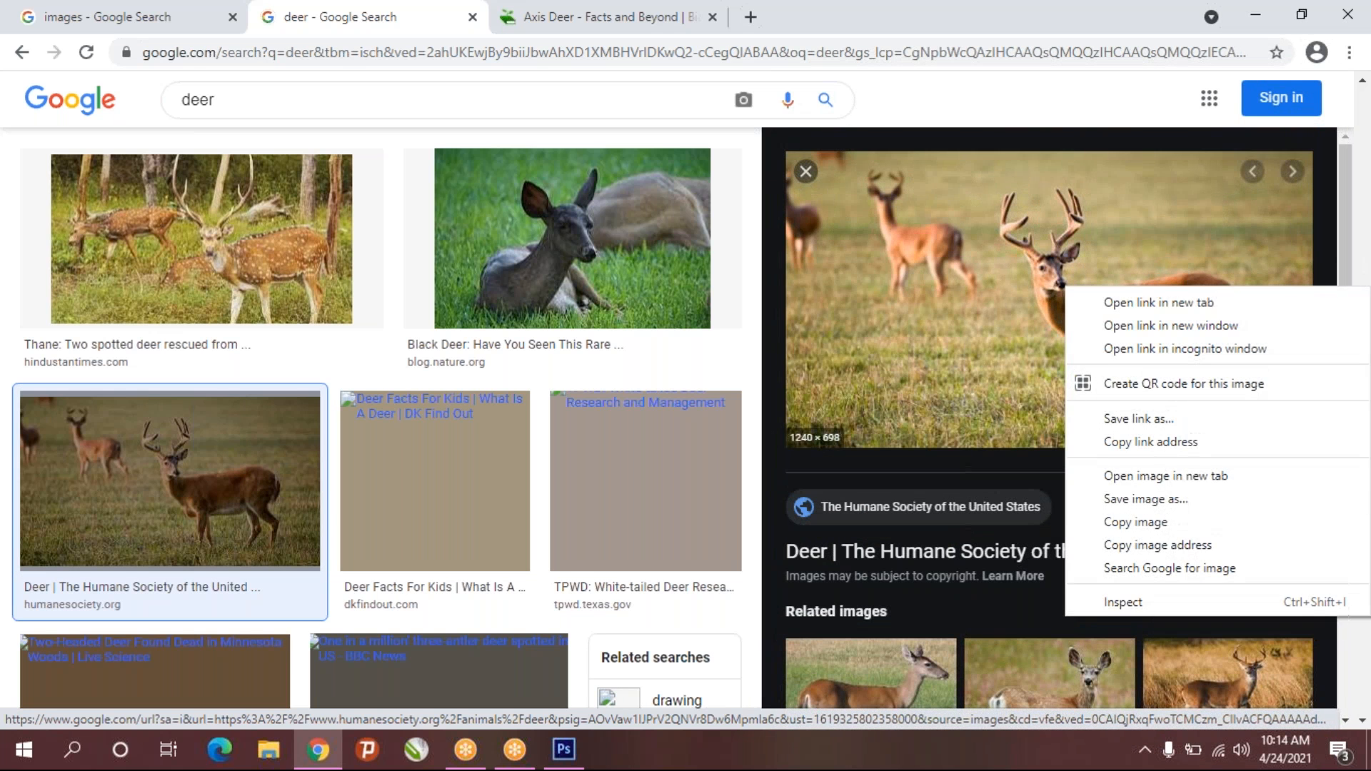
left_click(1117, 521)
left_click(564, 749)
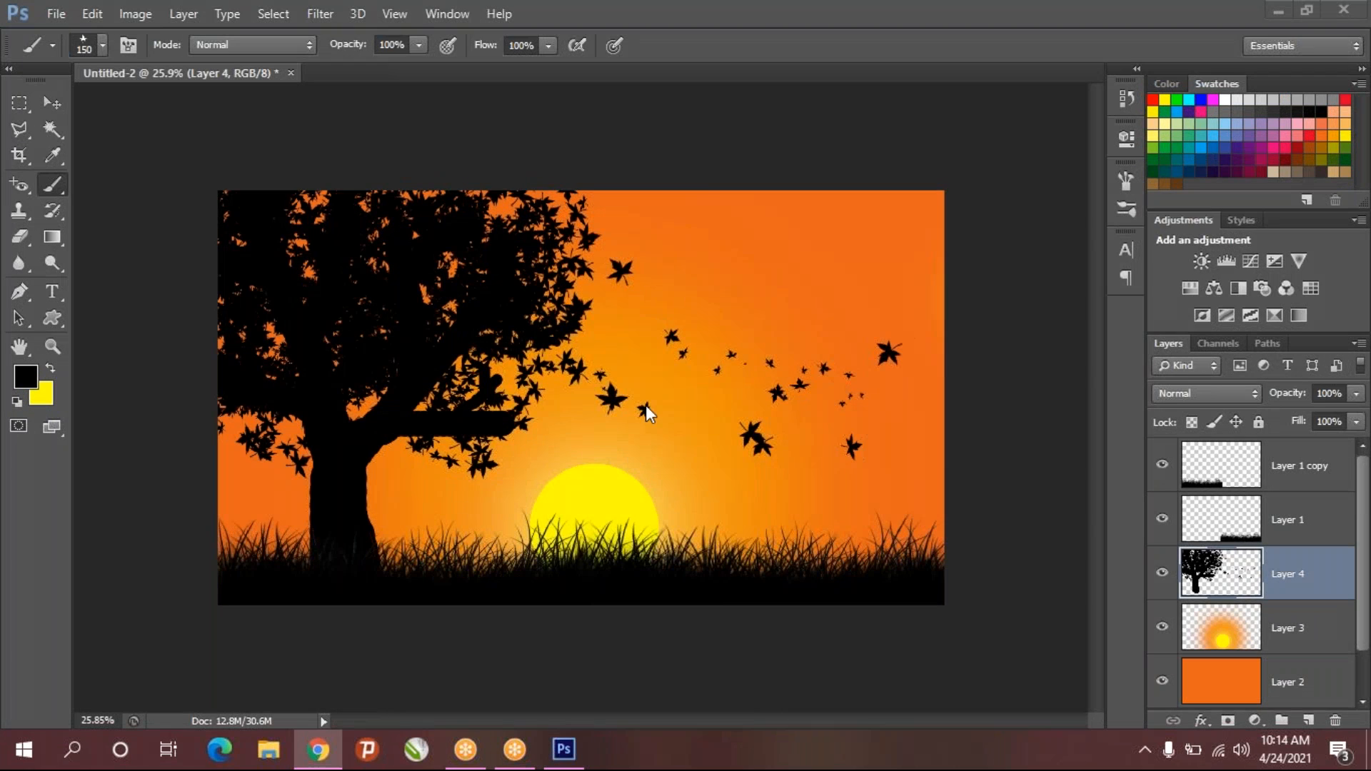
key("ctrl+v")
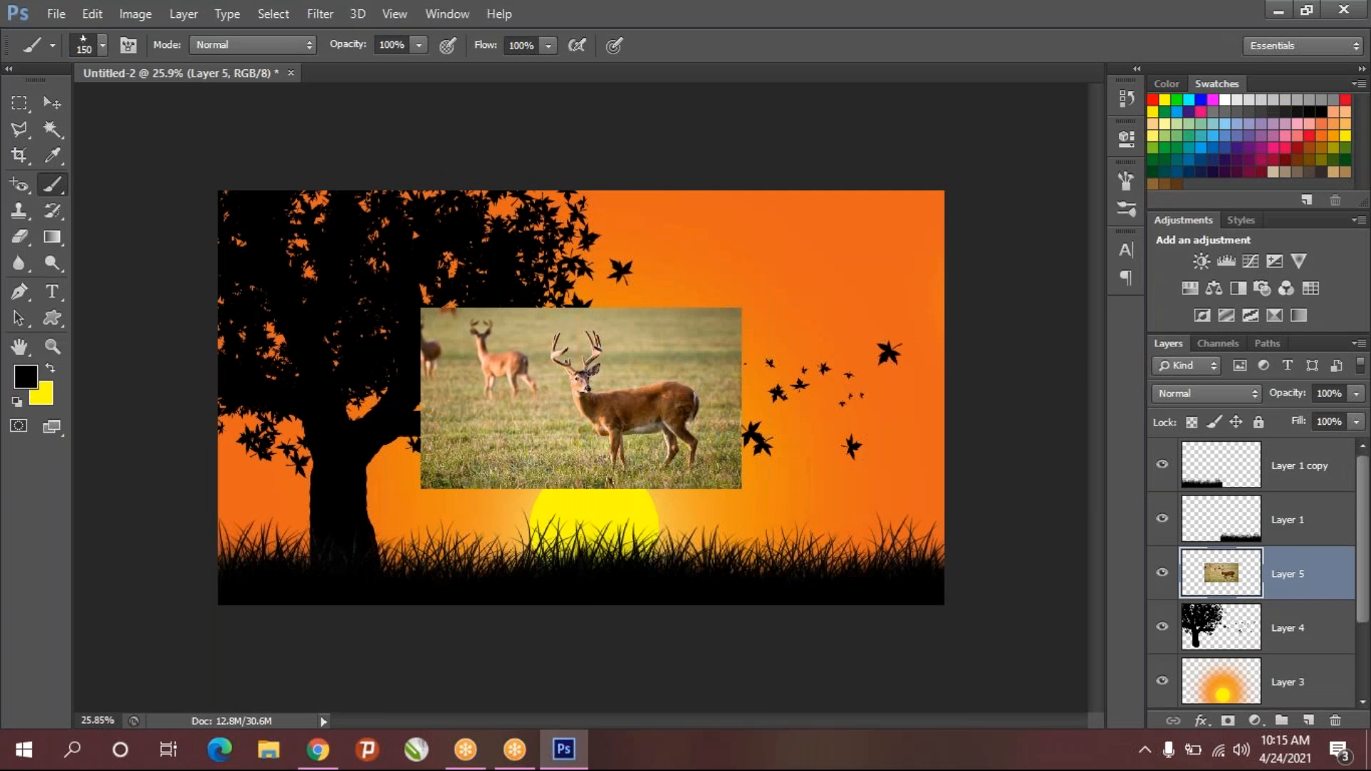
- Scale up the pasted deer photo on Layer 5 until it nearly fills the canvas
key("ctrl+t")
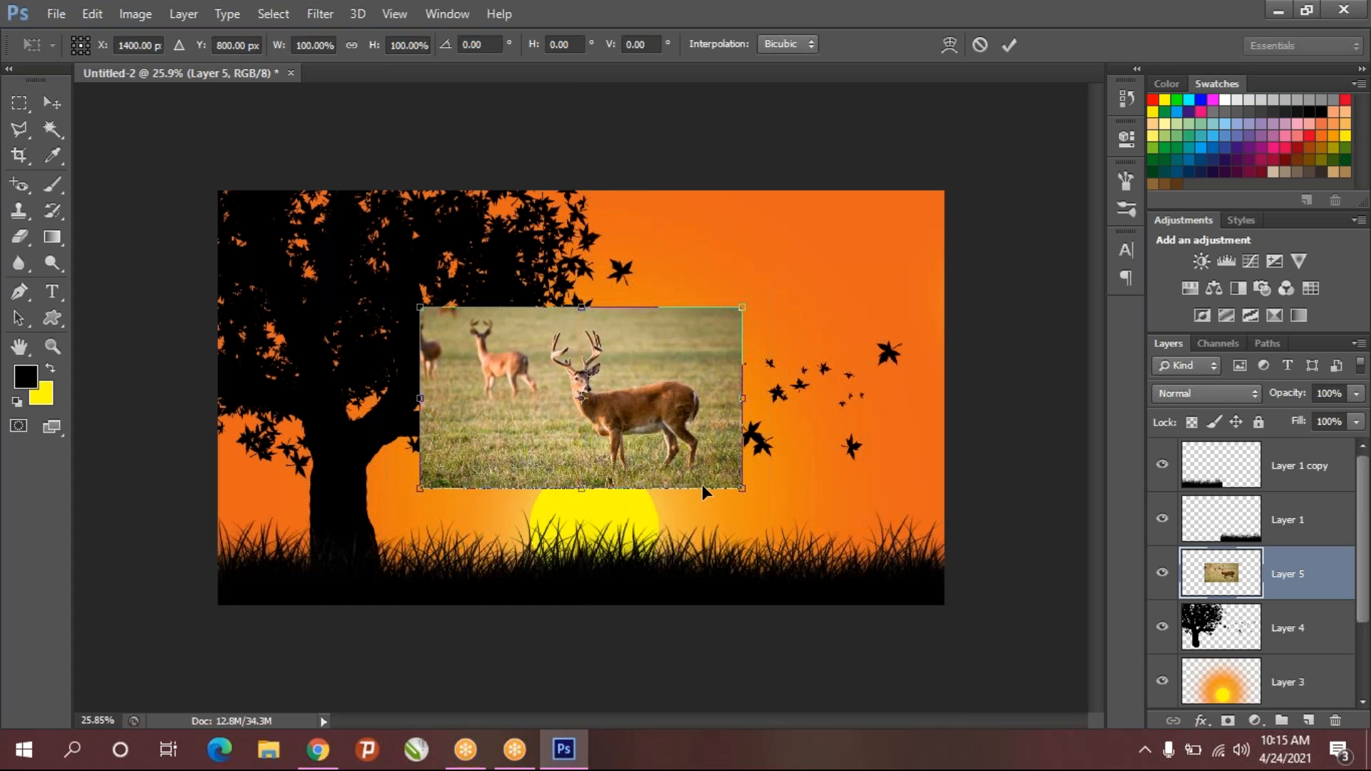
left_click_drag(743, 491, 911, 622)
key("Return")
key("b")
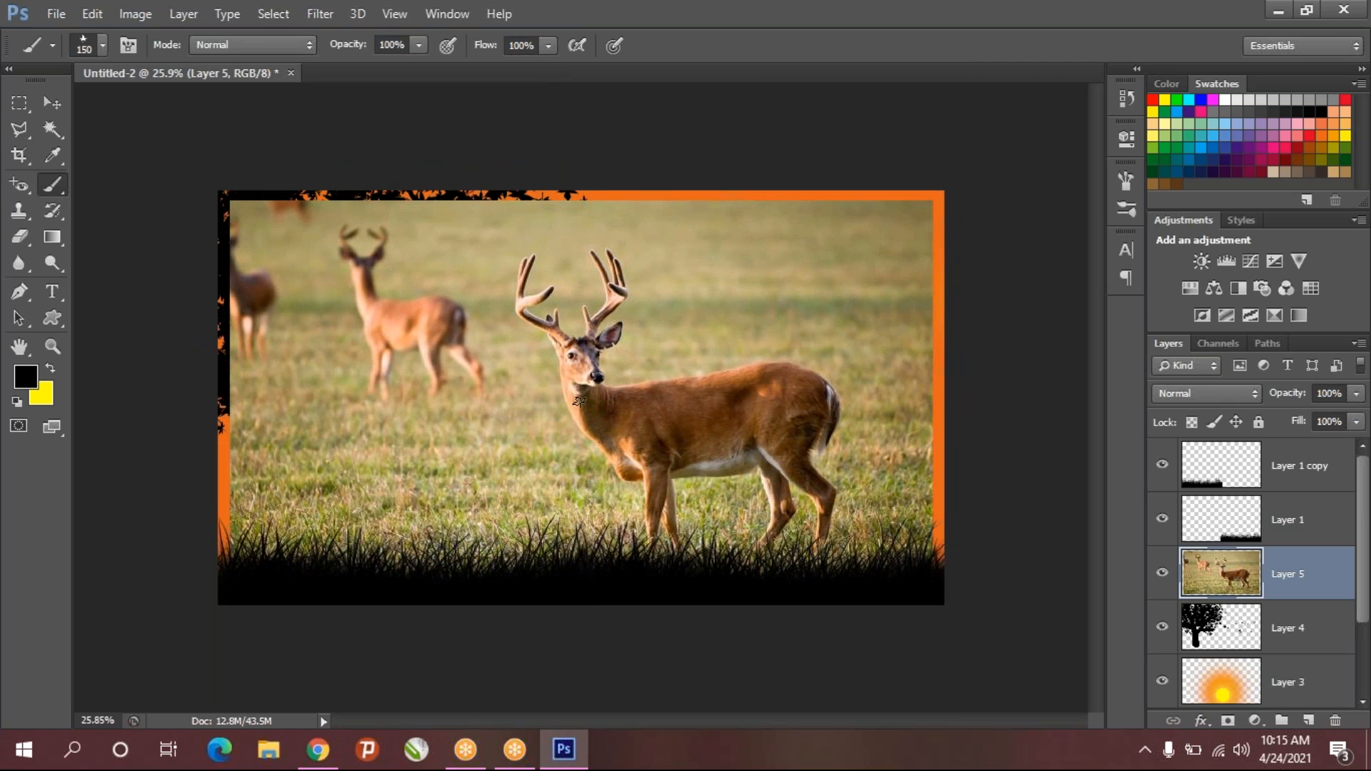
- Select the body of the large foreground deer on Layer 5 using the Quick Selection tool with a 60 px brush
left_click(49, 130)
left_click(115, 128)
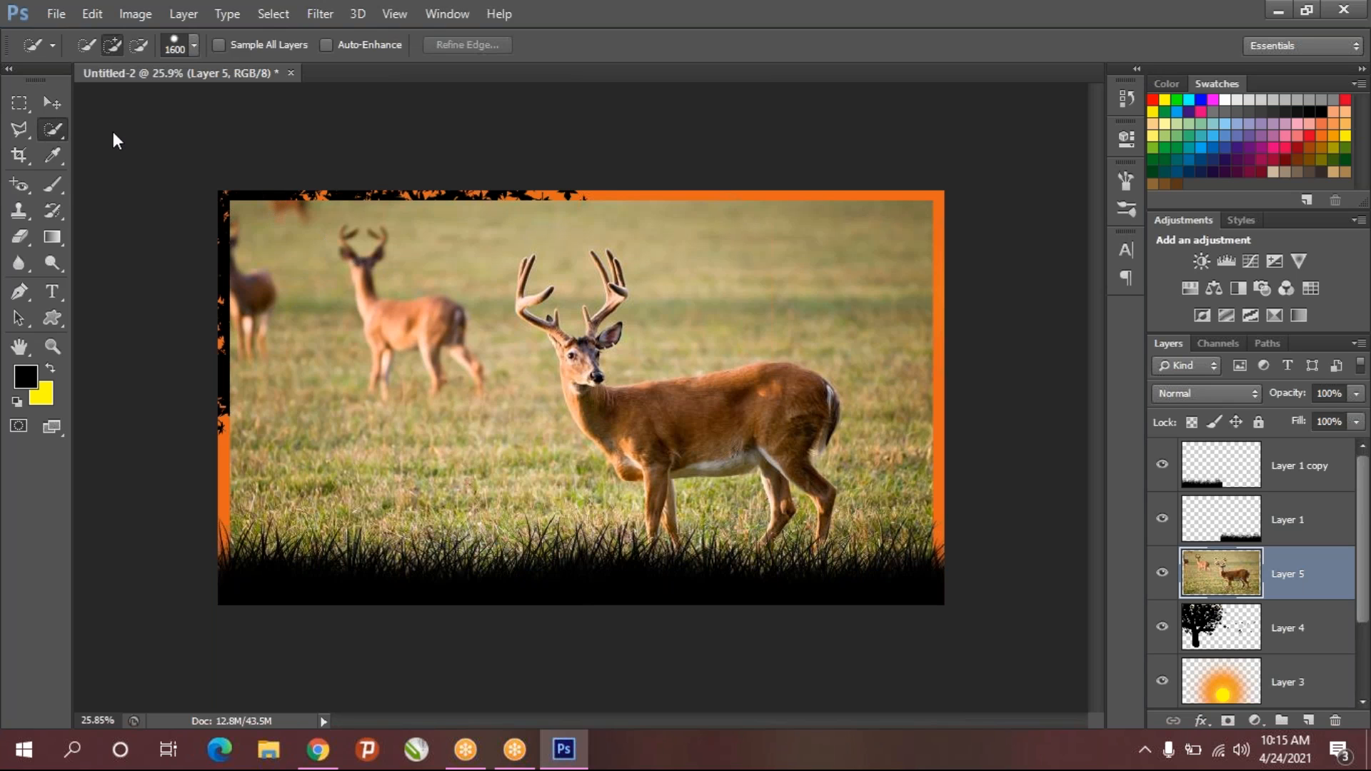
key("bracketleft")
key("bracketleft")
key("bracketleft")
key("bracketleft")
key("bracketleft")
key("bracketleft")
key("bracketleft")
key("bracketleft")
key("bracketleft")
key("bracketleft")
key("bracketleft")
key("bracketleft")
key("bracketleft")
key("bracketleft")
key("bracketleft")
key("bracketleft")
key("bracketleft")
key("bracketleft")
right_click(52, 130)
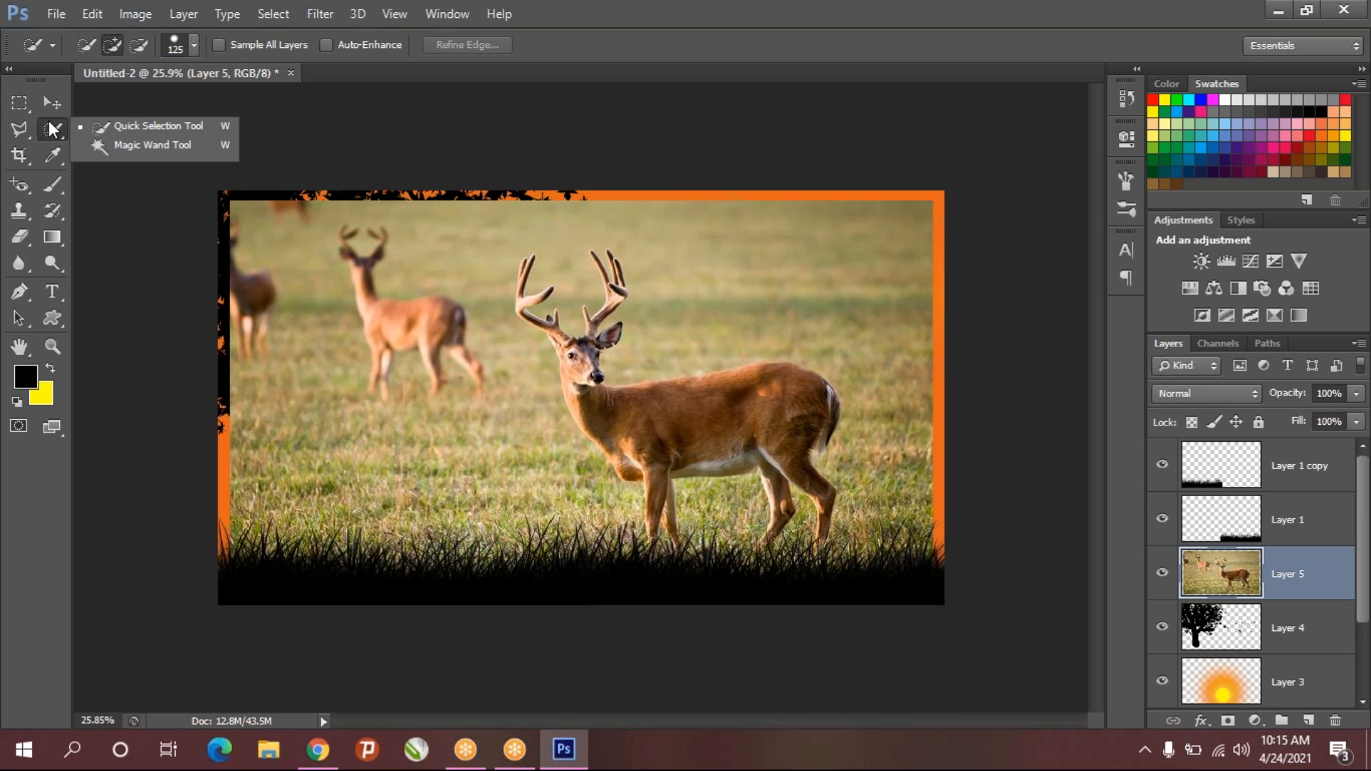
left_click(118, 127)
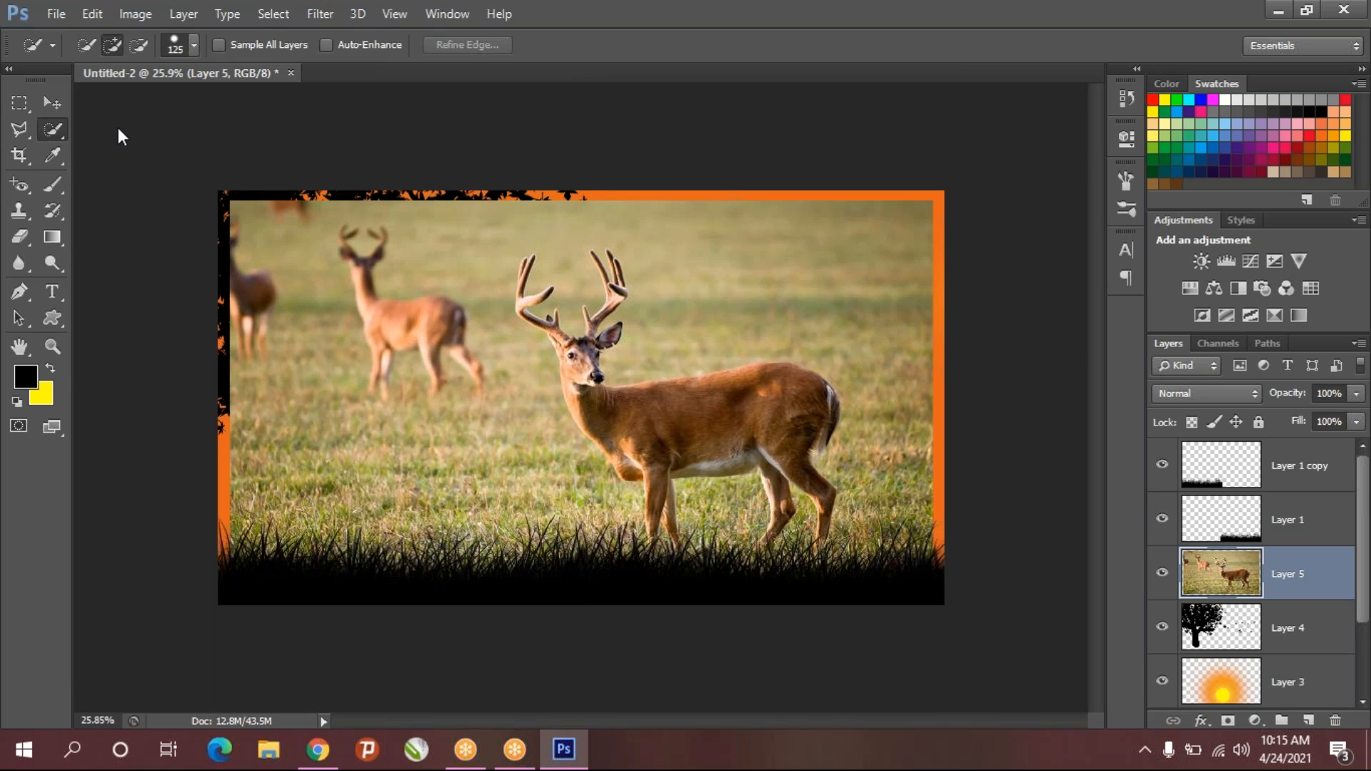
key("bracketleft")
key("bracketleft")
key("bracketleft")
key("bracketleft")
key("bracketleft")
mouse_move(643, 423)
left_mouse_down()
mouse_move(609, 418)
mouse_move(777, 440)
mouse_move(603, 426)
left_mouse_up()
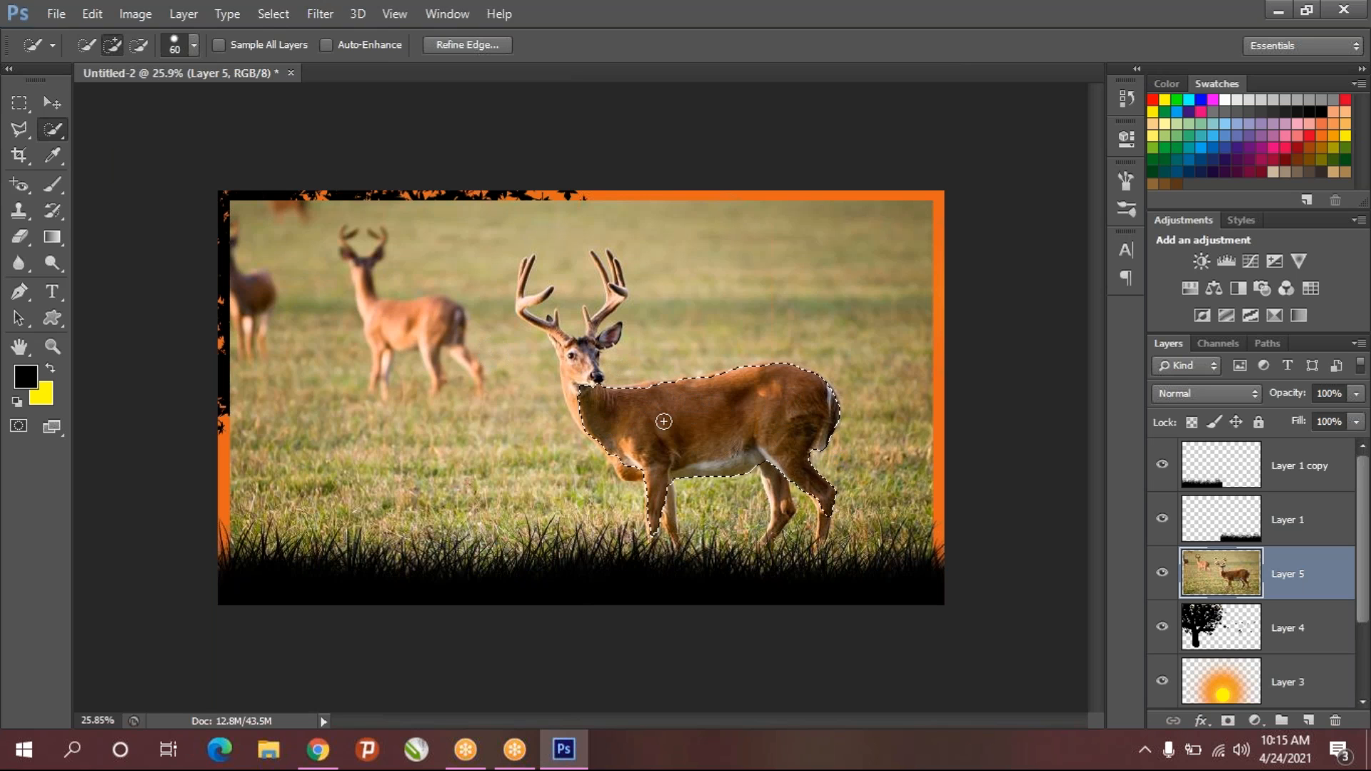
- Add the deer's face, neck and lower chest to the quick selection
scroll(657, 444, "up", 2)
scroll(508, 352, "up", 3)
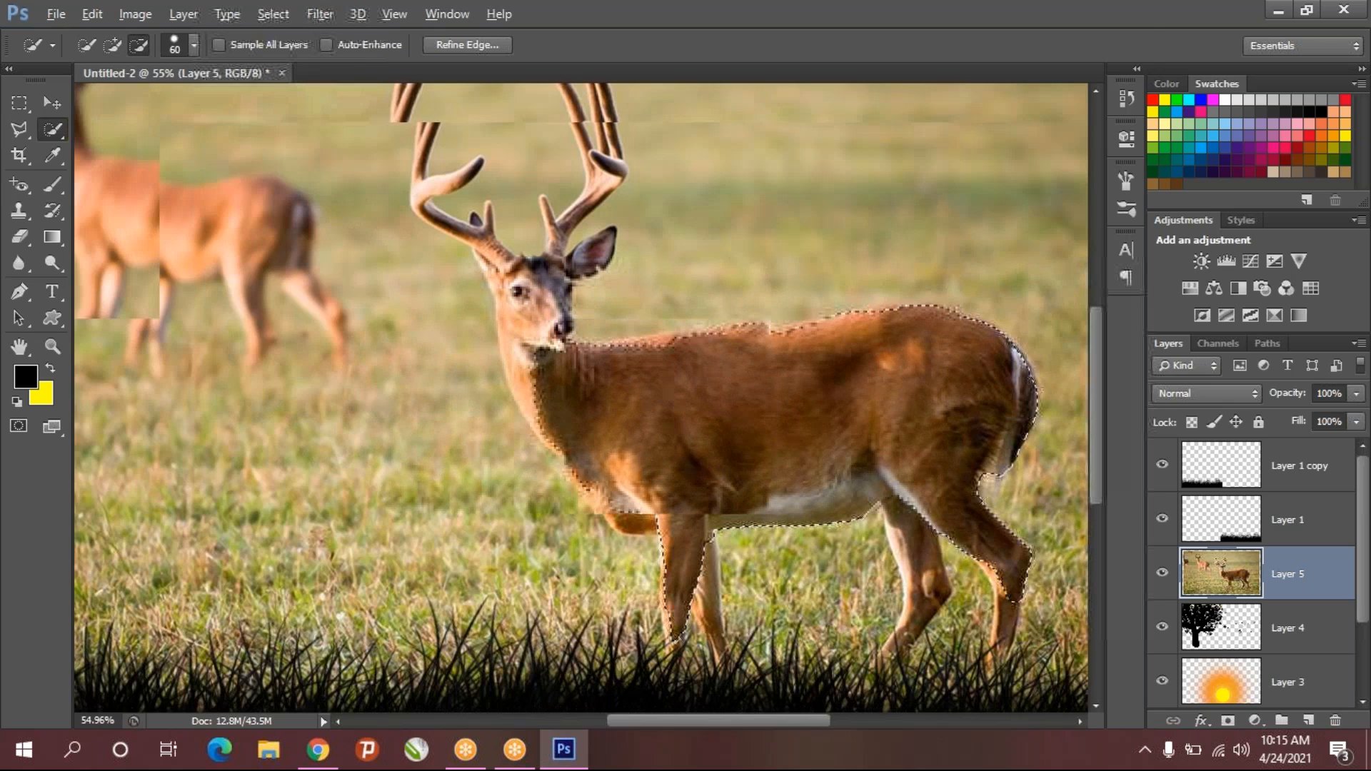
mouse_move(509, 352)
left_mouse_down()
mouse_move(475, 214)
mouse_move(457, 207)
mouse_move(442, 272)
mouse_move(457, 314)
left_mouse_up()
left_click_drag(492, 395, 612, 526)
left_click(606, 555)
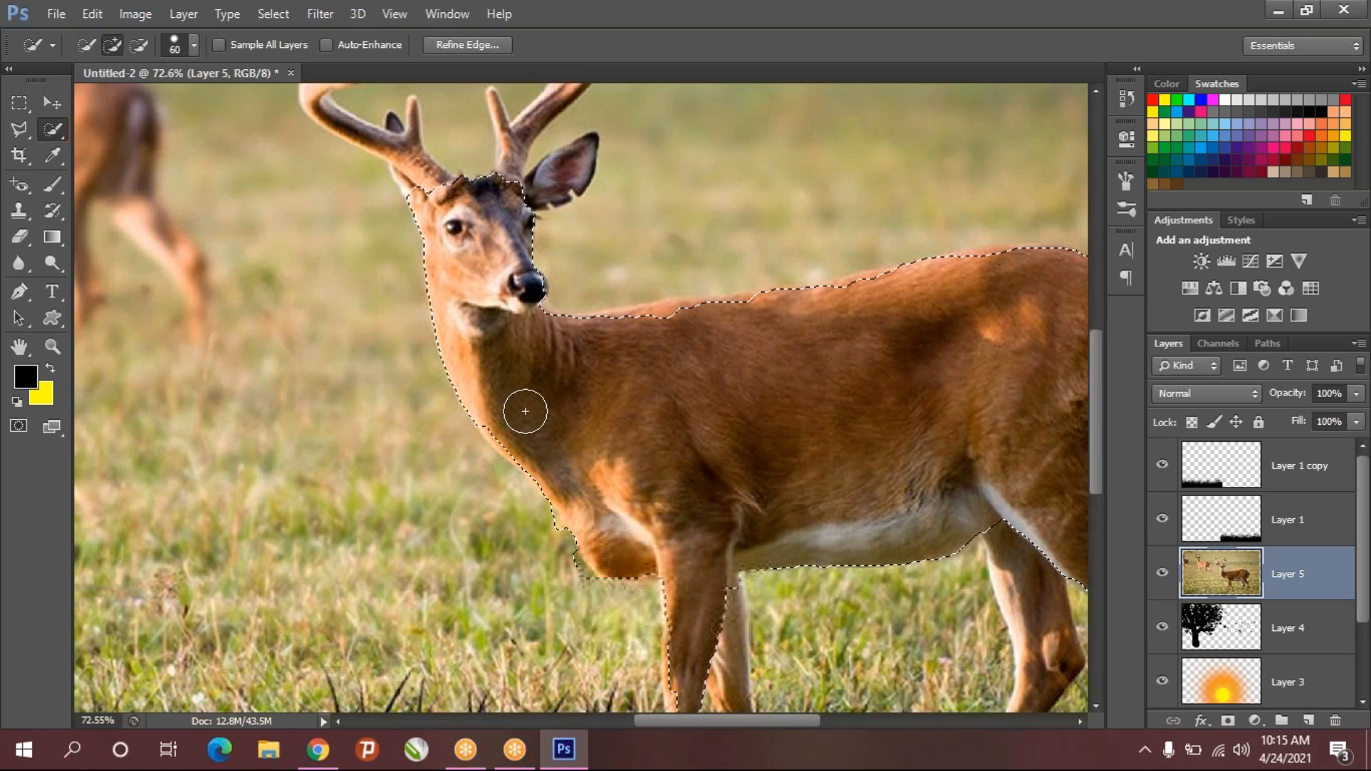
- Reduce the Quick Selection brush to 15 px and subtract the excess grass along the deer's lower chest from the selection
key("bracketleft")
key("bracketleft")
key("bracketleft")
key("bracketleft")
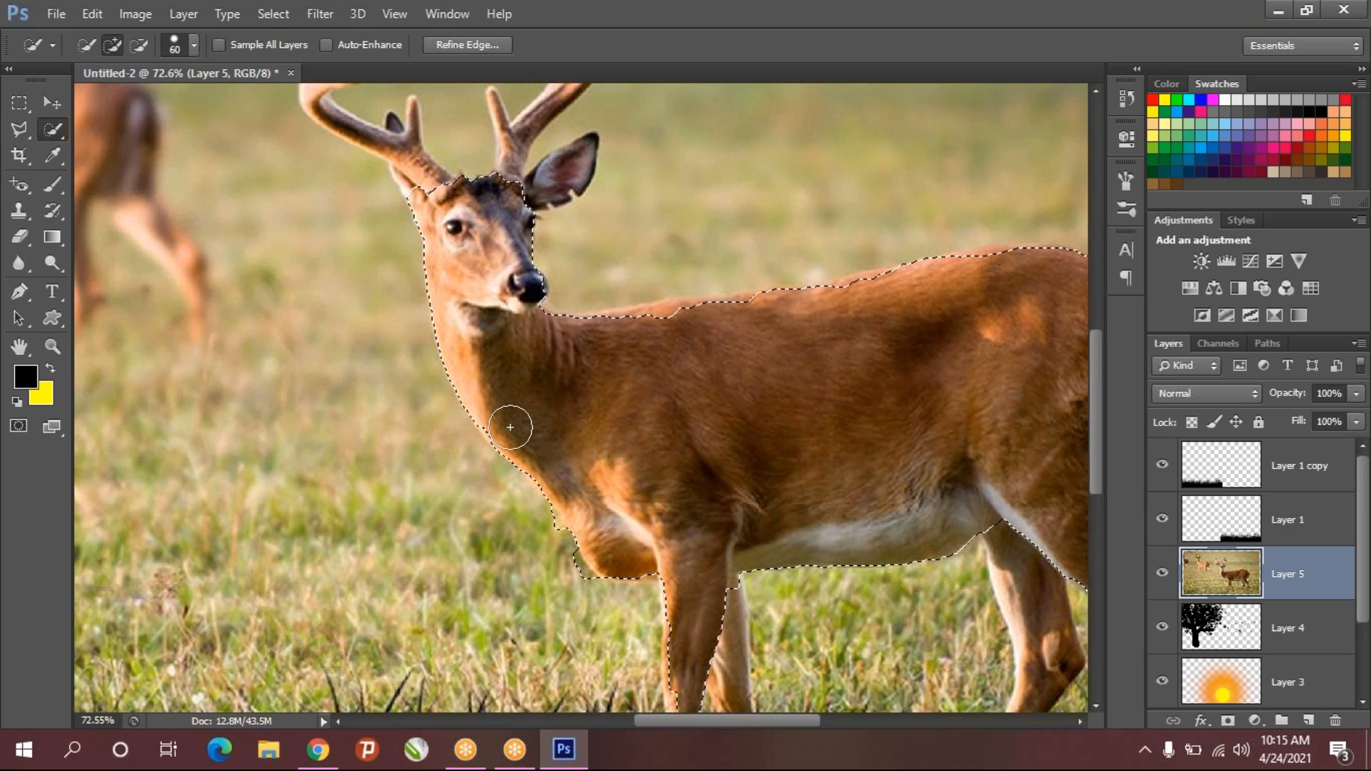
key("bracketleft")
key("bracketleft")
key("bracketleft")
key("bracketleft")
key("alt")
left_click_drag(587, 580, 582, 572)
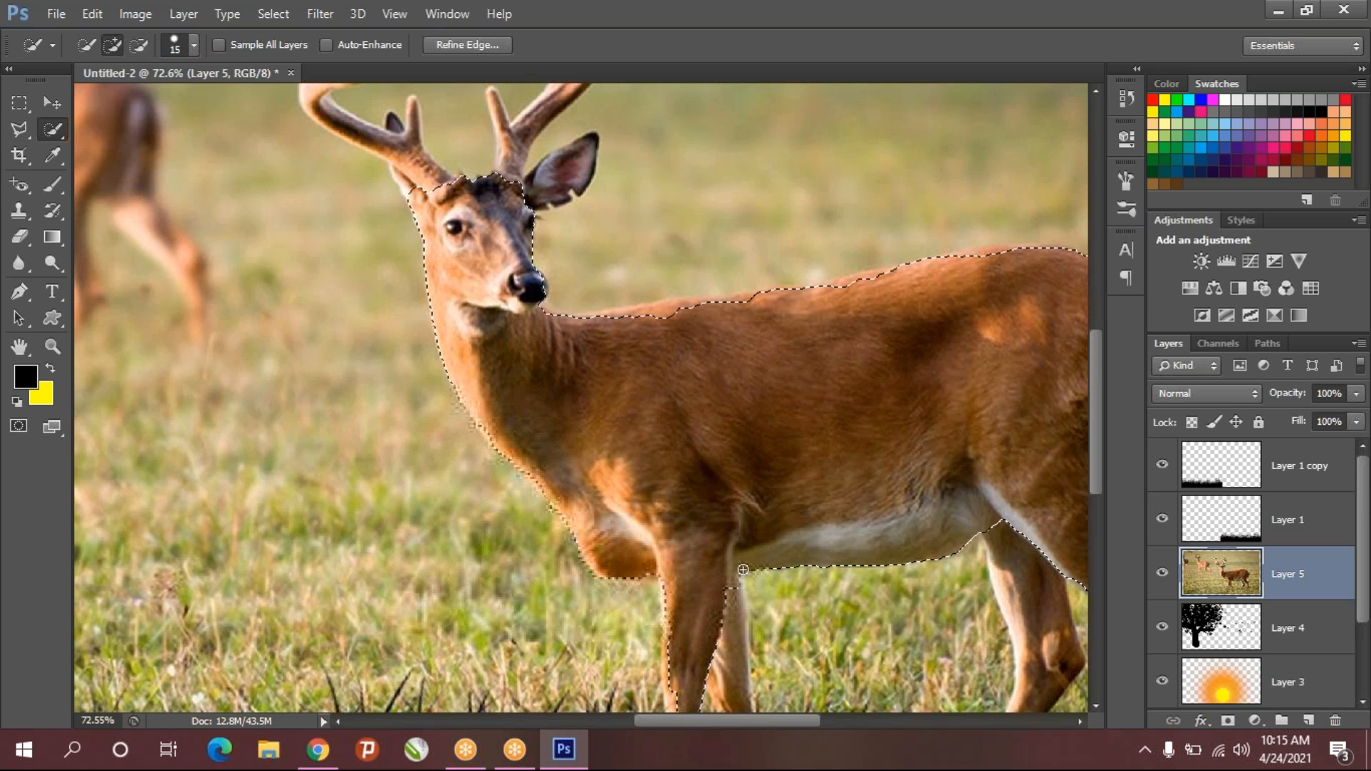
- Add the deer's front legs, both hind legs and the tail tip to the selection with the 15 px brush
scroll(720, 606, "down", 5)
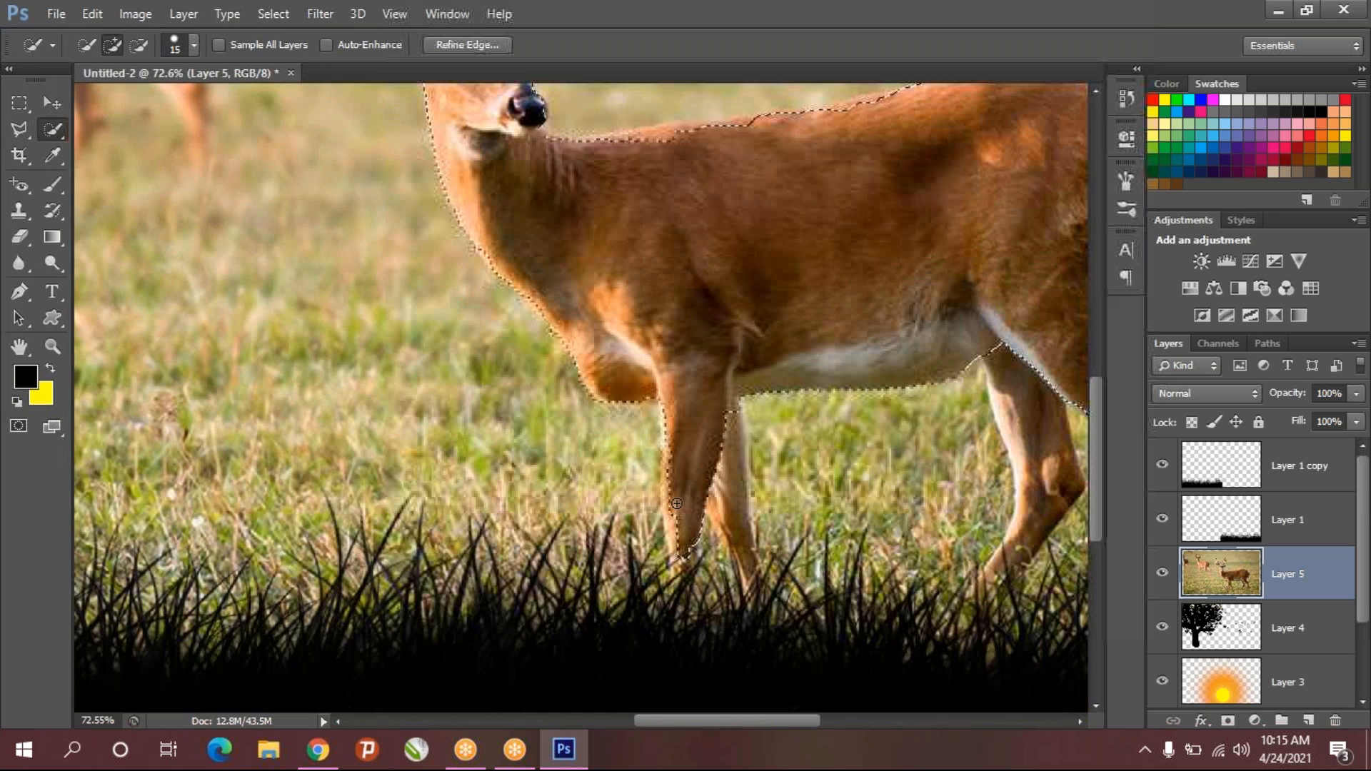
mouse_move(672, 456)
left_mouse_down()
mouse_move(676, 560)
mouse_move(712, 429)
mouse_move(737, 556)
mouse_move(713, 501)
mouse_move(716, 587)
mouse_move(712, 538)
left_mouse_up()
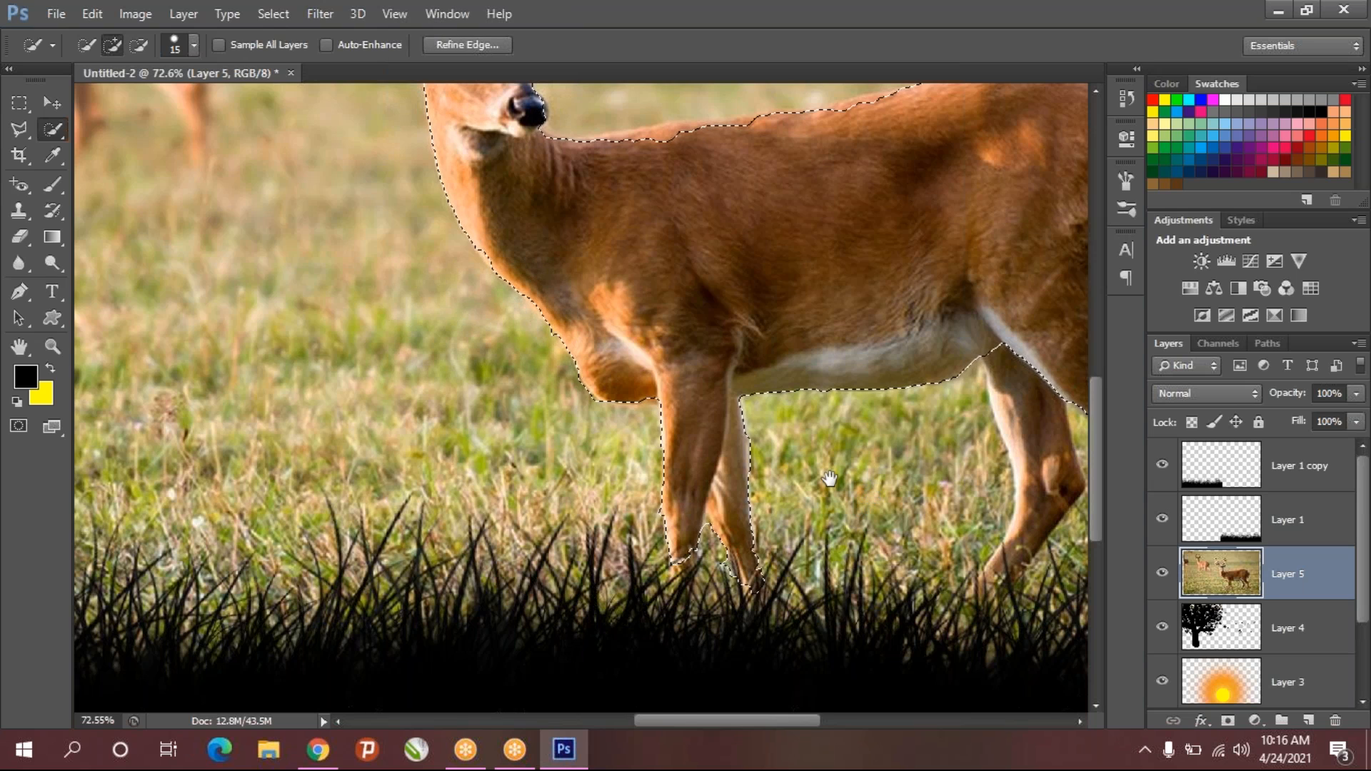
scroll(730, 398, "right", 5)
scroll(729, 397, "up", 1)
mouse_move(730, 397)
left_mouse_down()
mouse_move(749, 480)
mouse_move(734, 449)
mouse_move(733, 492)
mouse_move(720, 441)
left_mouse_up()
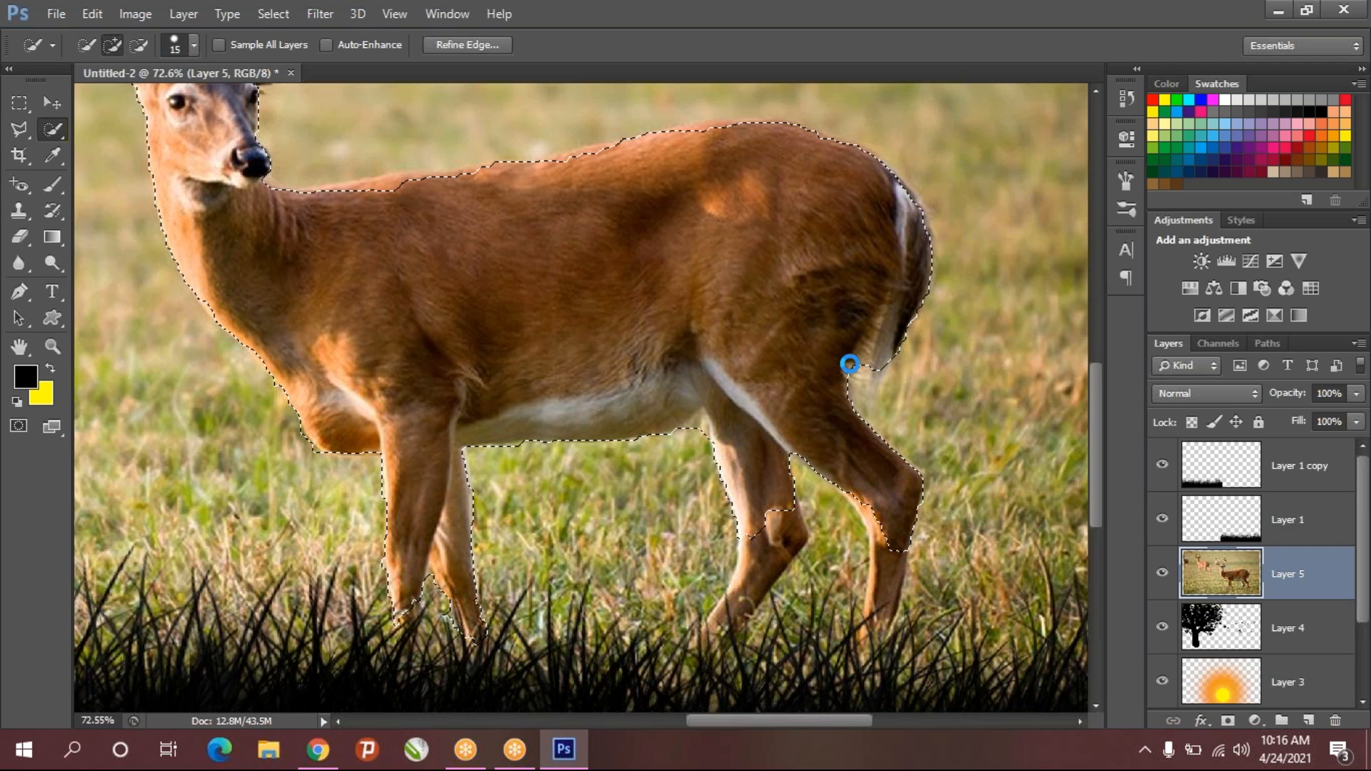
left_click(871, 395)
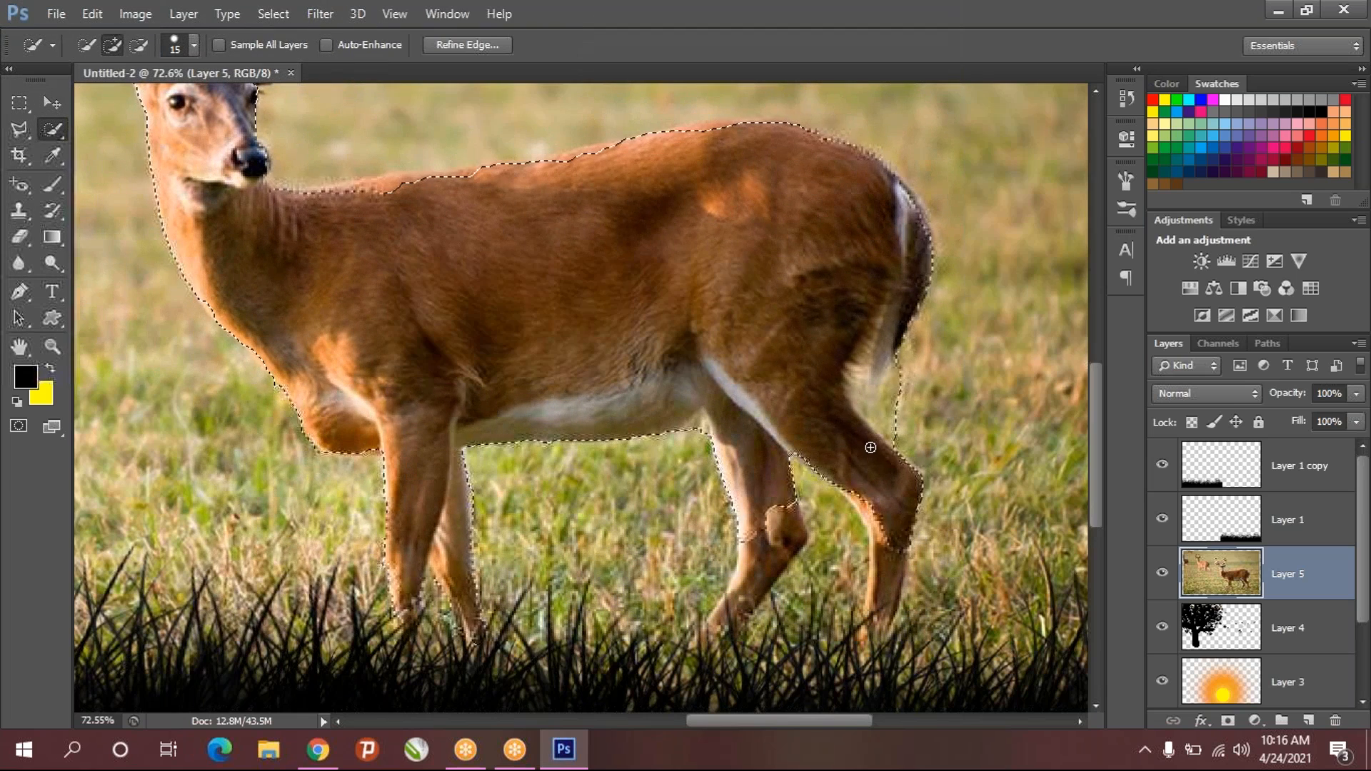
left_click(882, 545)
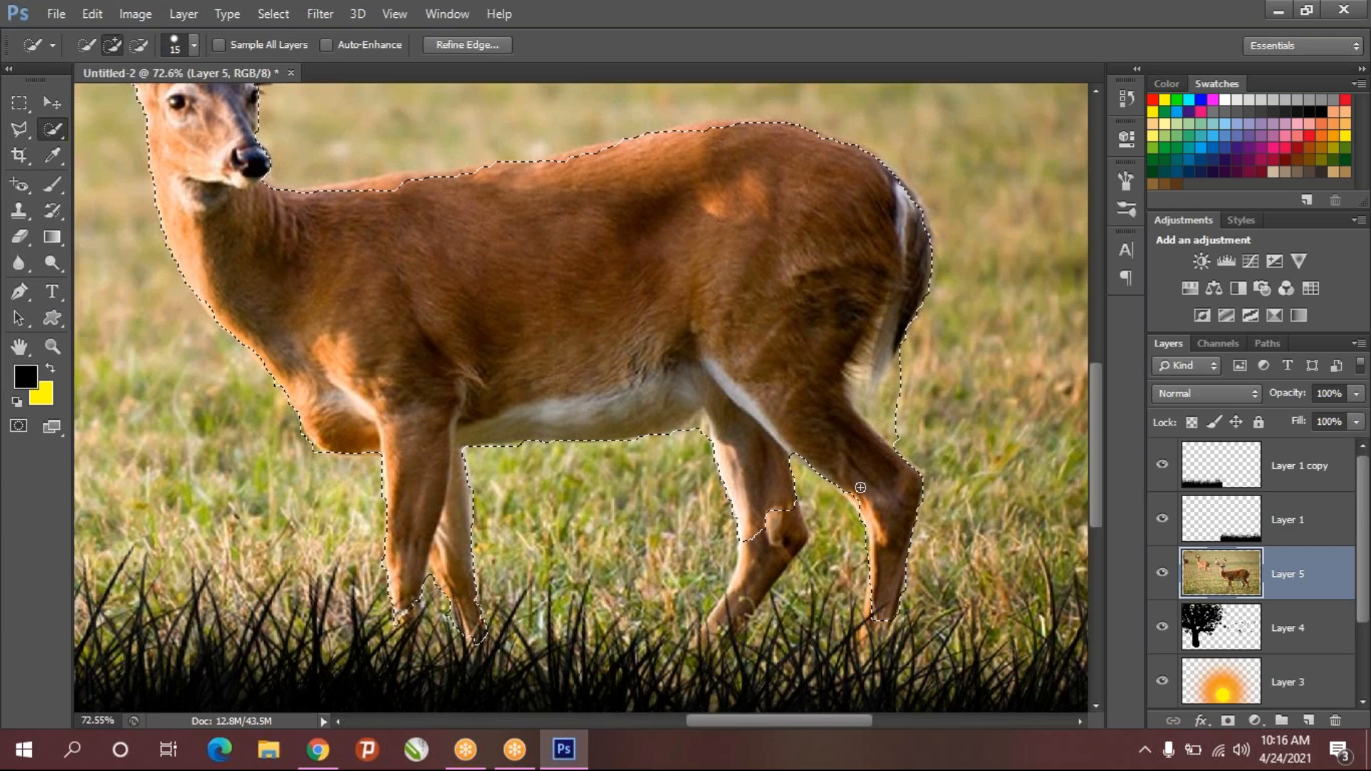
mouse_move(774, 518)
left_mouse_down()
mouse_move(698, 635)
mouse_move(742, 612)
left_mouse_up()
- Subtract the grass between the hind legs and below the tail from the deer selection
left_click(827, 559, "alt")
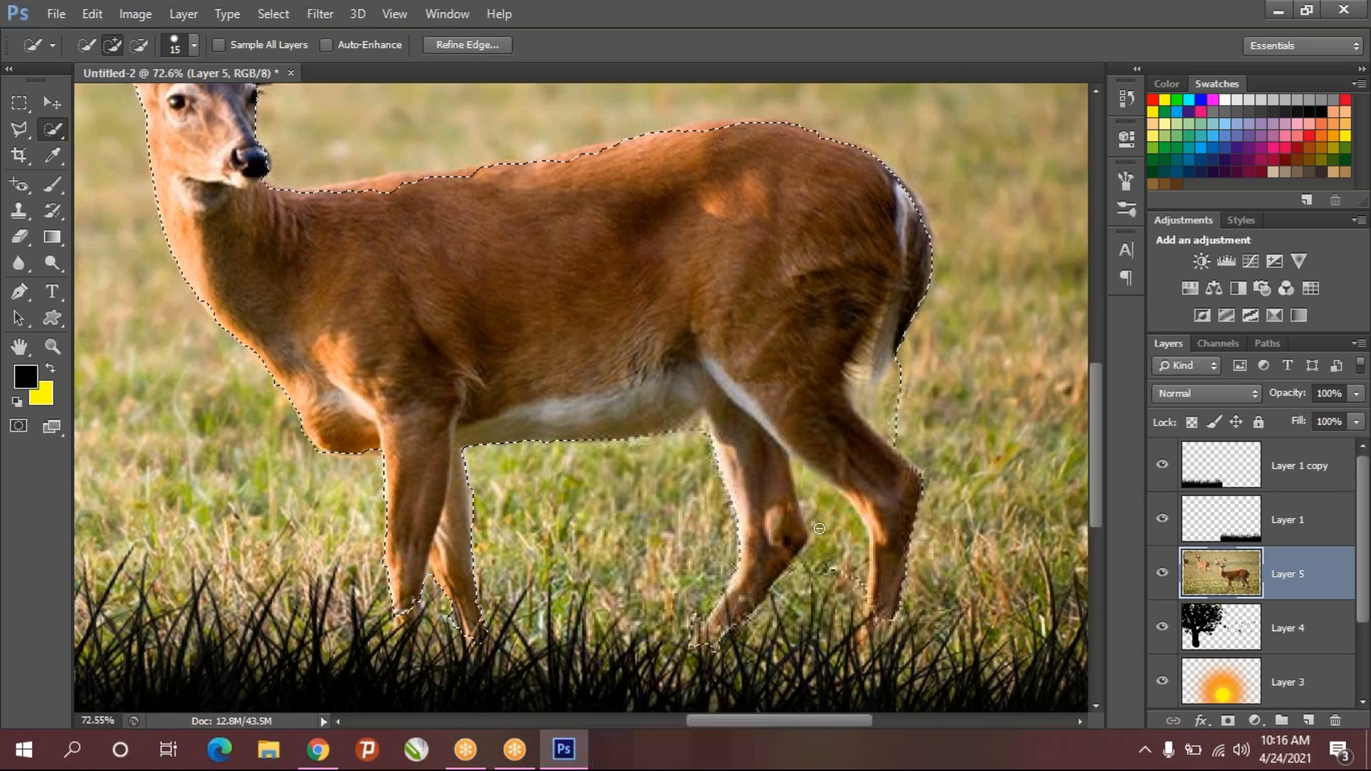
left_click(792, 470, "alt")
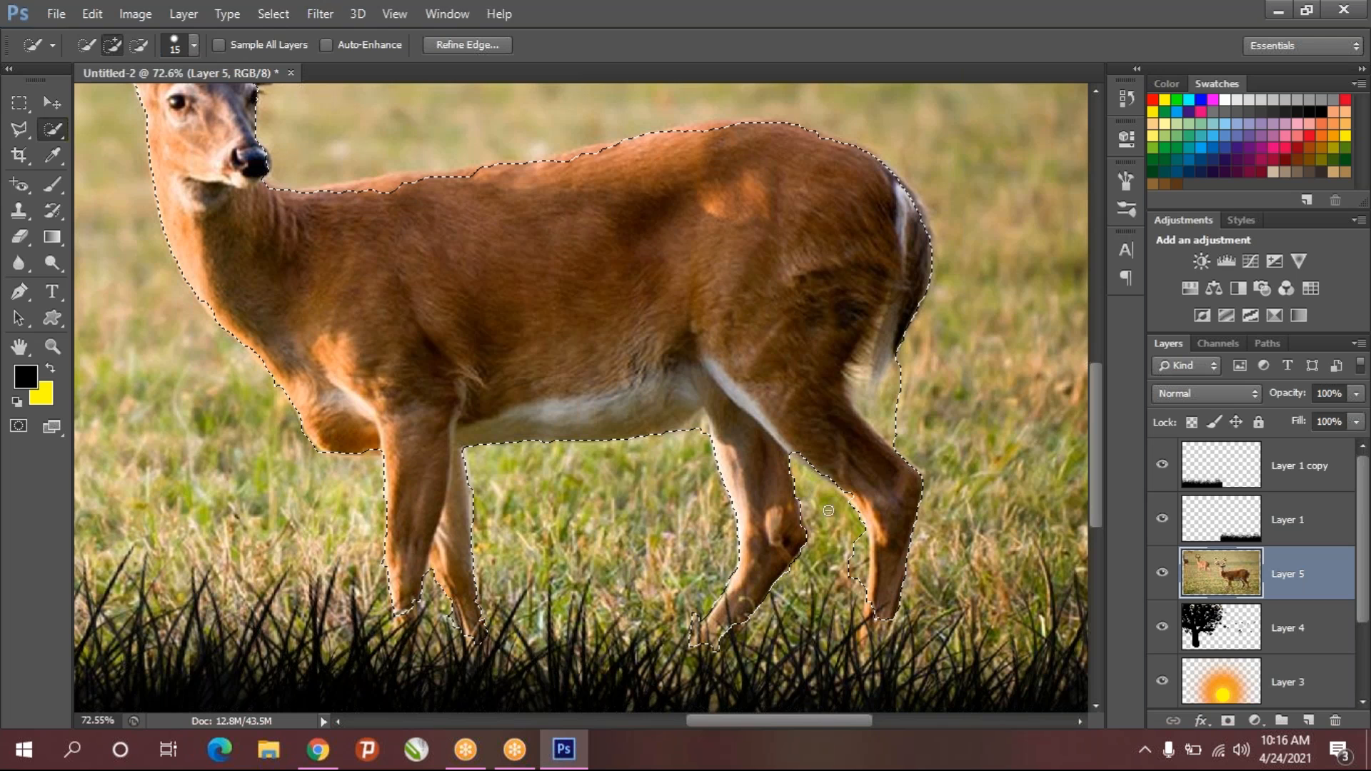
left_click_drag(829, 502, 853, 563)
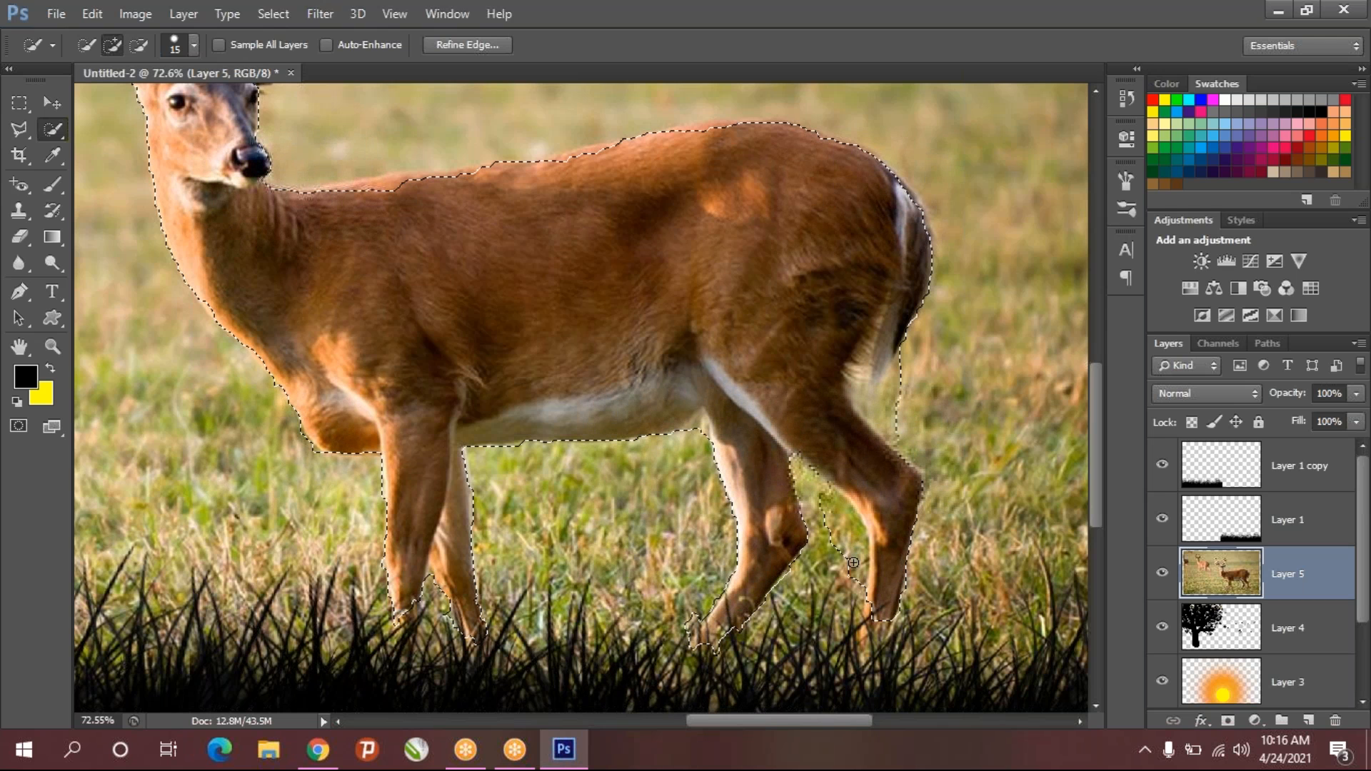
left_click(844, 563, "alt")
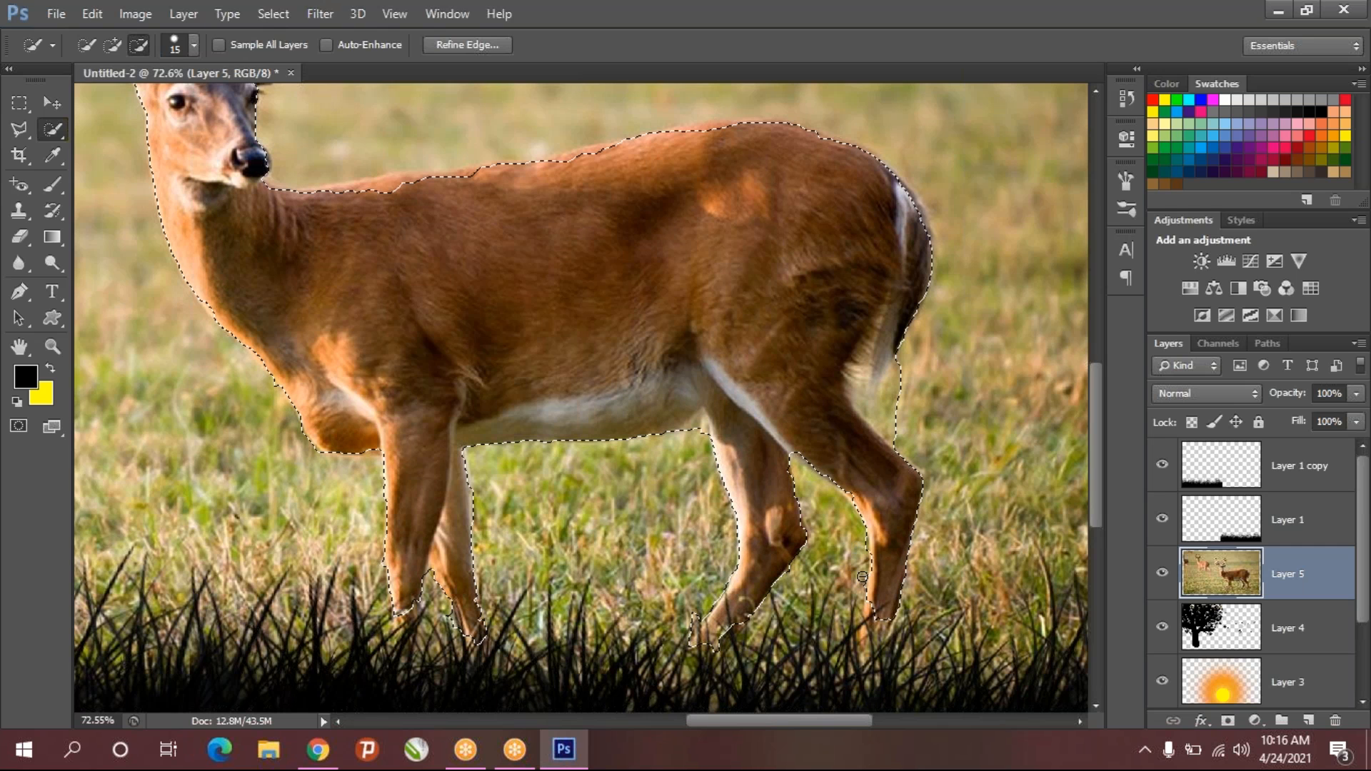
left_click_drag(889, 431, 903, 374)
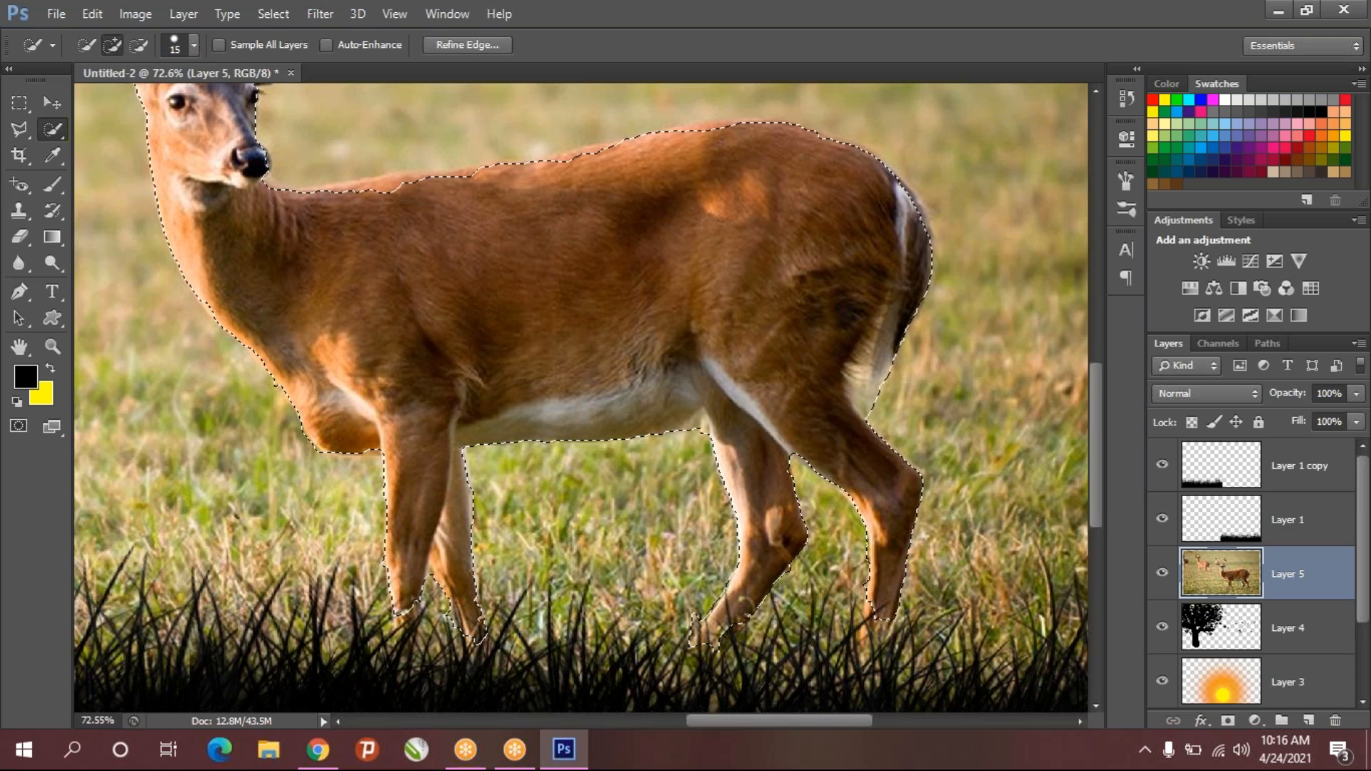
- Add the missed strip along the deer's back, rump and tail to the selection using the Polygonal Lasso with a 2 px feather
left_click(18, 128)
left_click(263, 188)
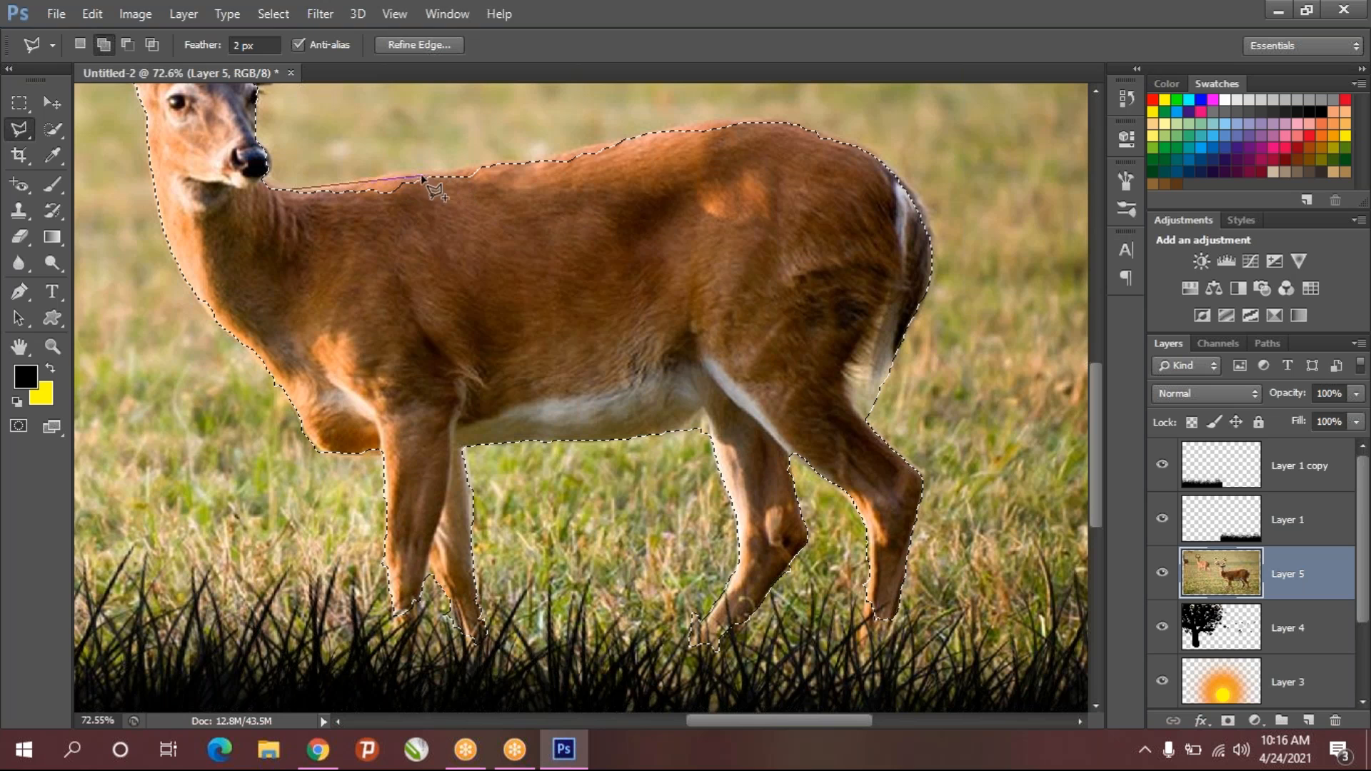
left_click(457, 170)
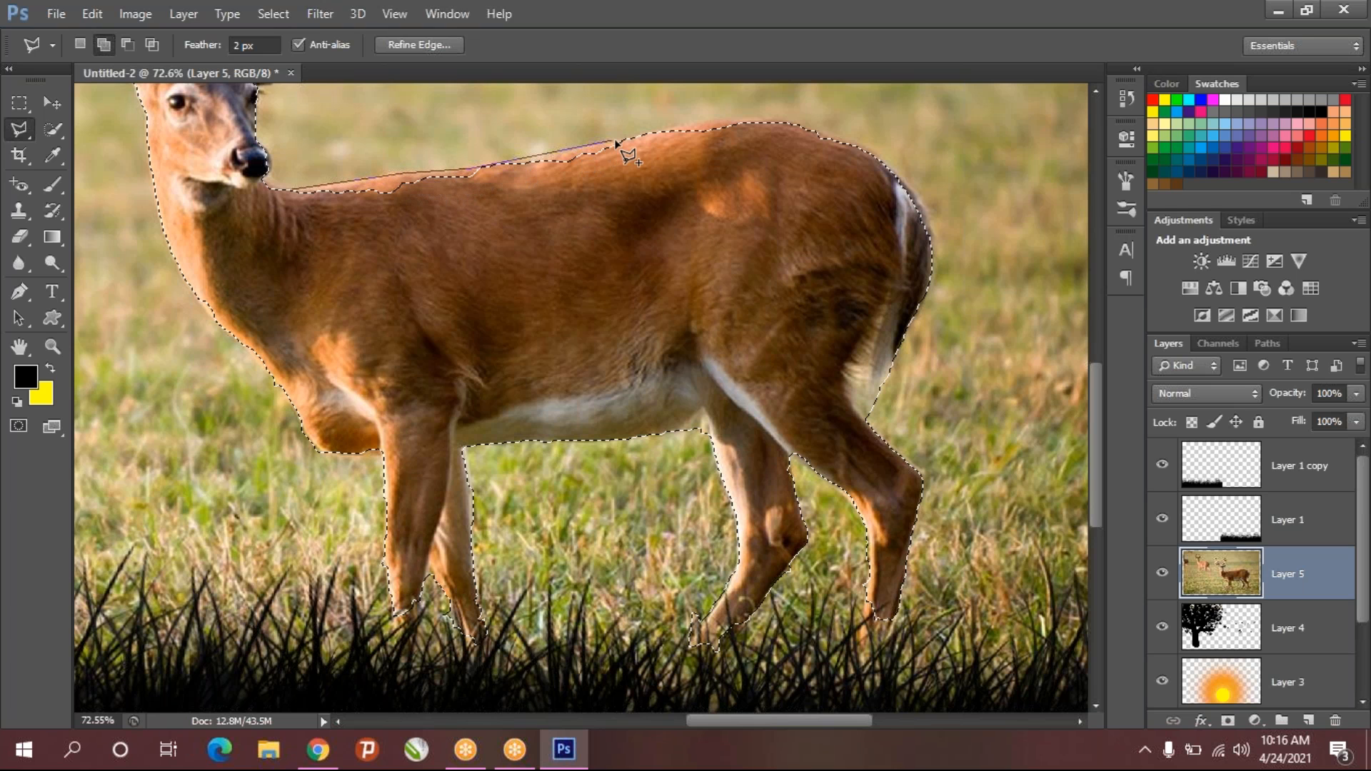
left_click(719, 120)
left_click(790, 121)
left_click(901, 181)
left_click(934, 247)
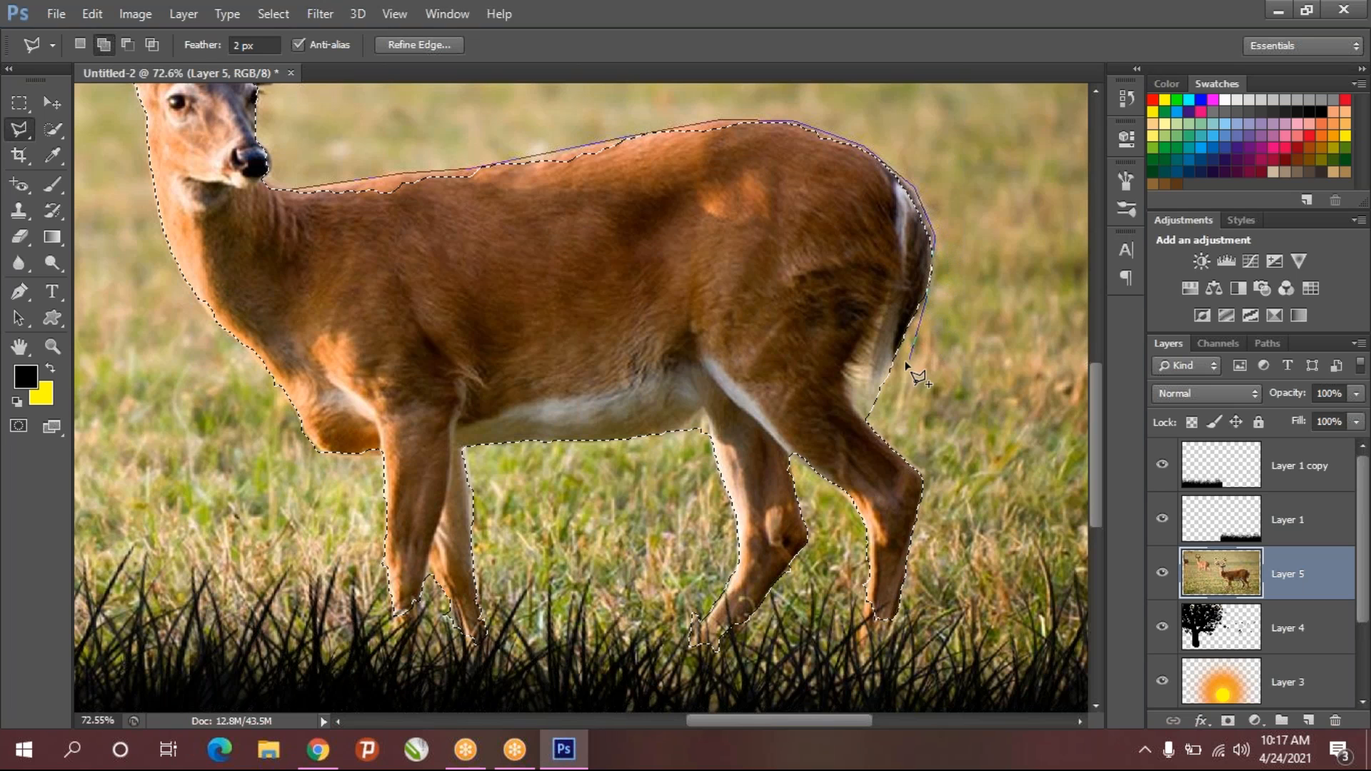
left_click(876, 418)
left_click(881, 358)
left_click(819, 313)
left_click(319, 269)
left_click(278, 248)
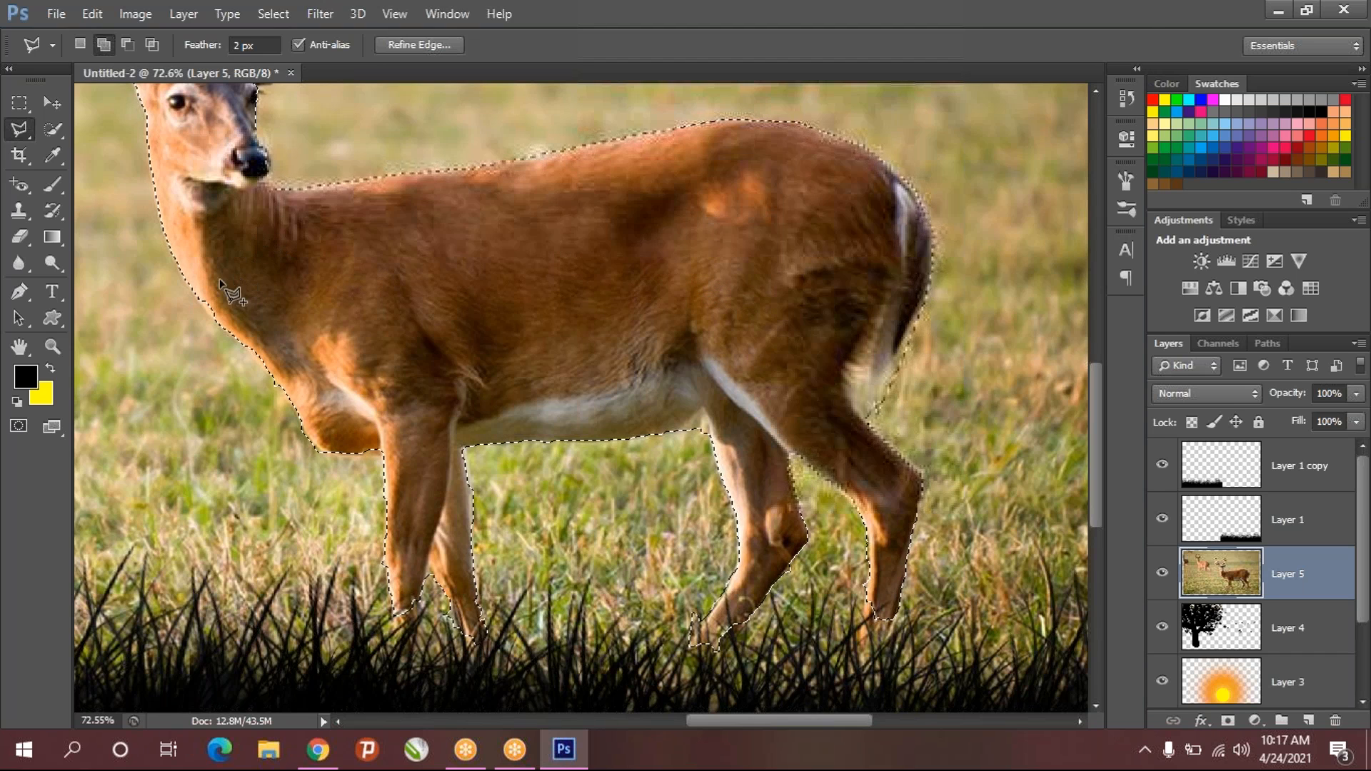
- Add the antler and ear on the left side of the deer's head using a 9 px Quick Selection brush
left_click_drag(238, 304, 482, 614)
scroll(463, 350, "up", 5)
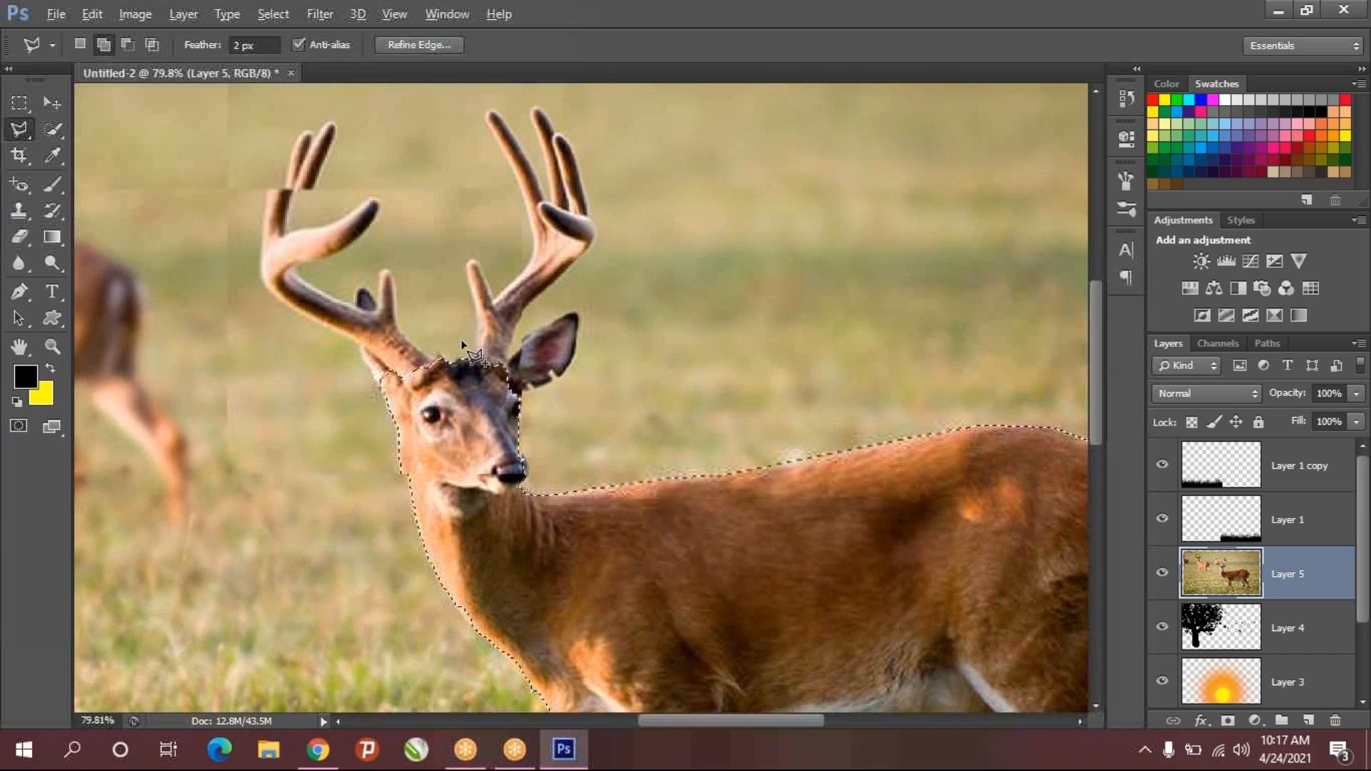
scroll(405, 352, "down", 2)
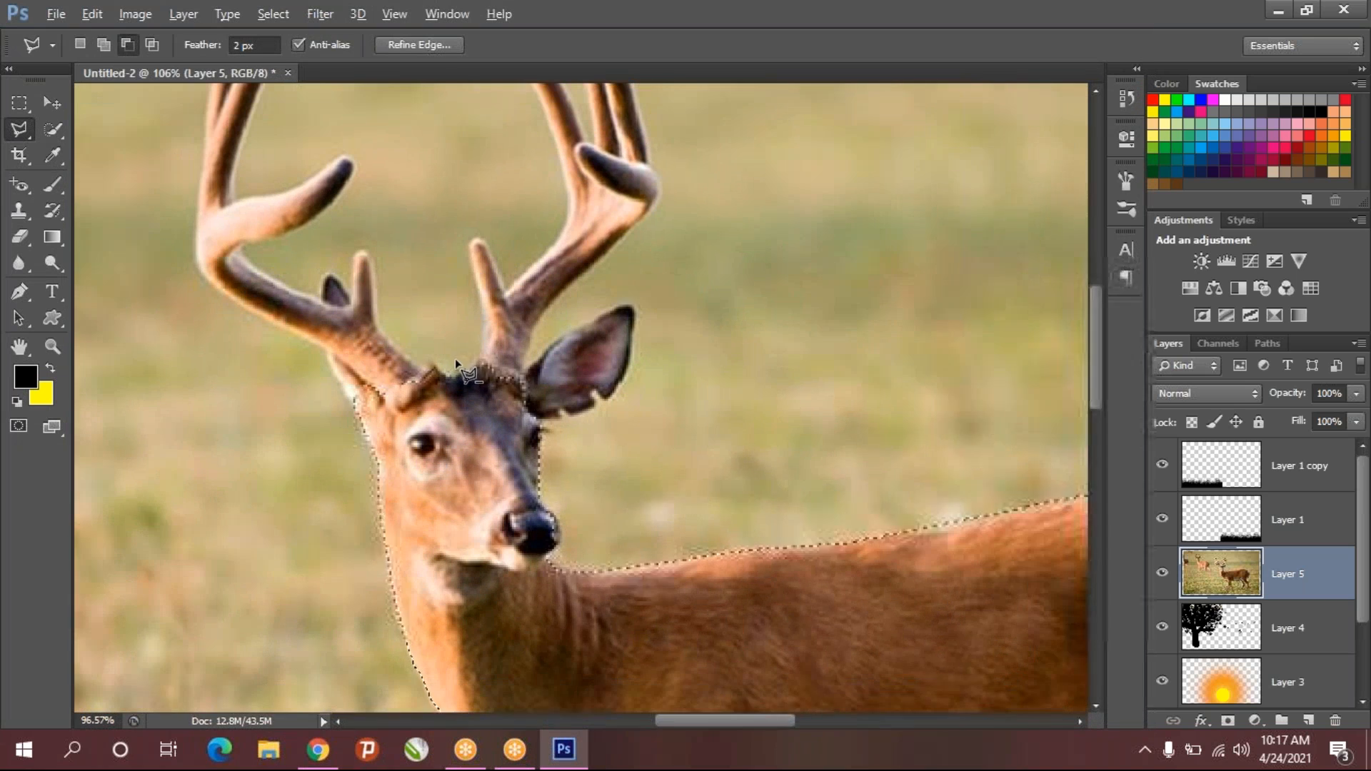
left_click_drag(404, 353, 397, 467)
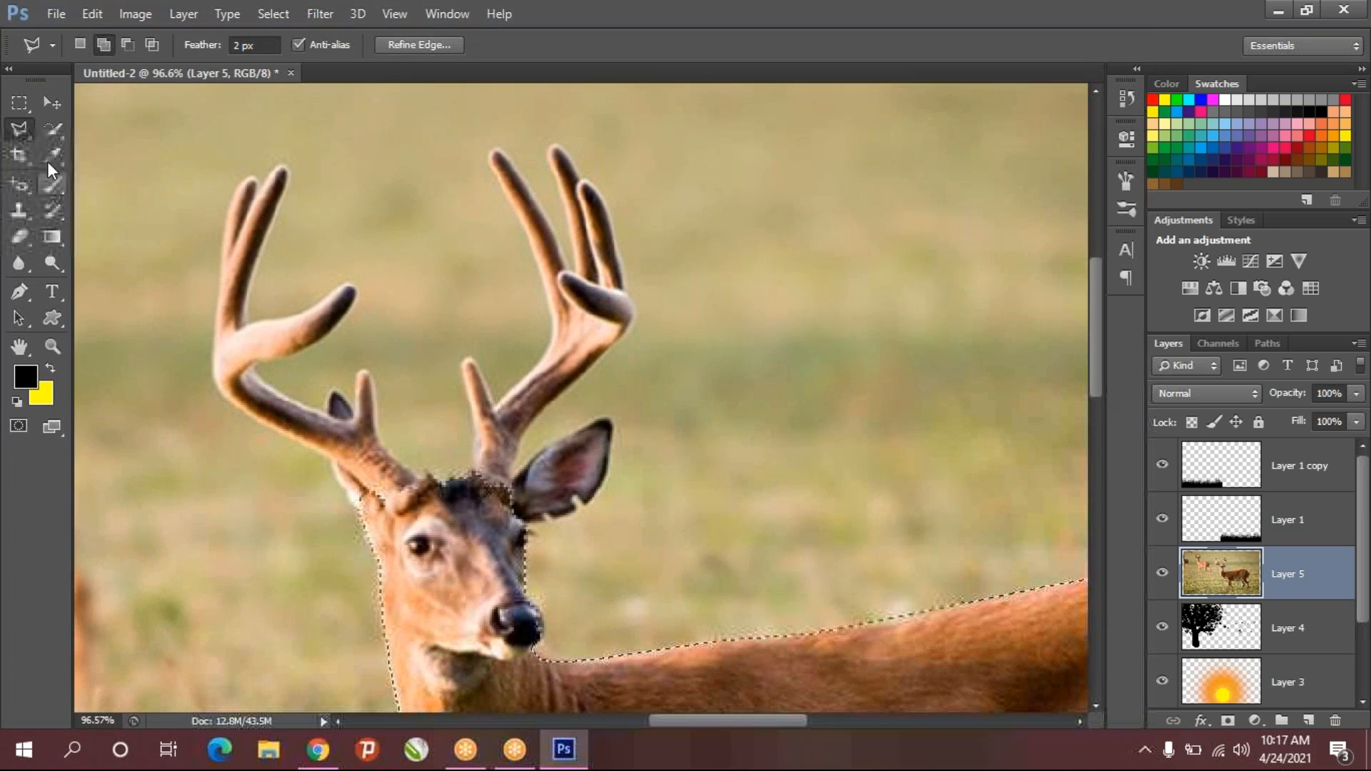
left_click(53, 136)
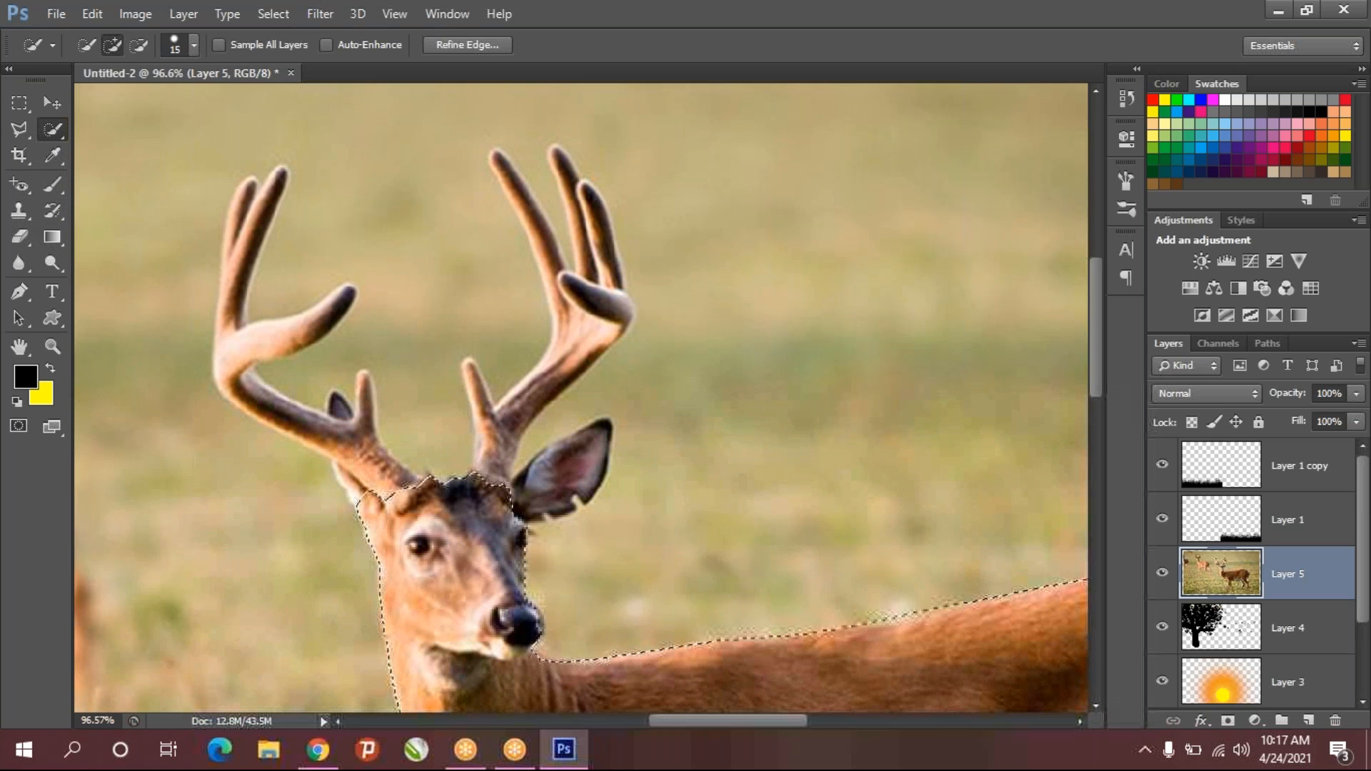
key("bracketleft")
left_click(322, 433)
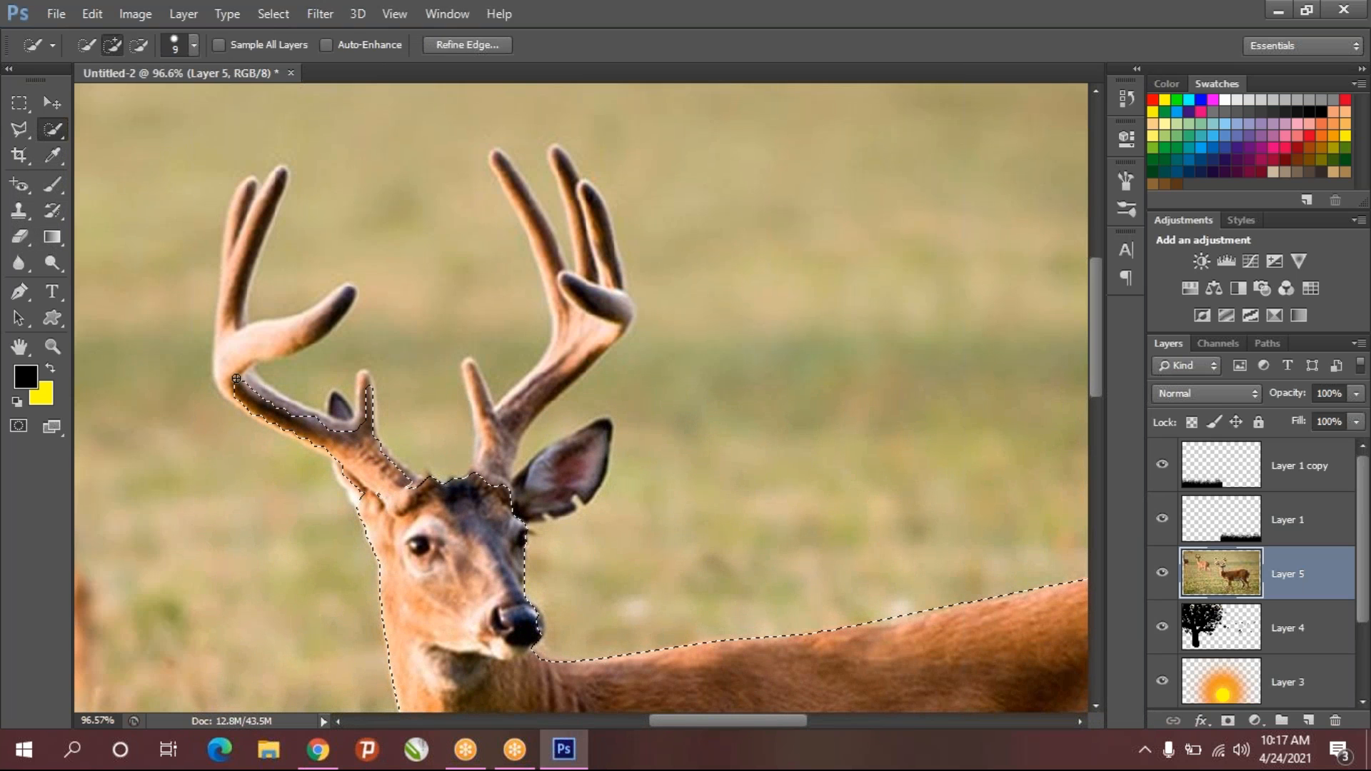
left_click(227, 340)
left_click_drag(262, 196, 270, 179)
mouse_move(274, 399)
left_mouse_down()
mouse_move(393, 437)
mouse_move(375, 475)
mouse_move(349, 477)
mouse_move(359, 503)
left_mouse_up()
- Add the lower part of the right antler, its outer tine, the right ear and the left antler's inner prong with the 9 px Quick Selection brush
mouse_move(475, 501)
left_mouse_down()
mouse_move(497, 431)
mouse_move(474, 389)
left_mouse_up()
mouse_move(492, 480)
left_mouse_down()
mouse_move(504, 465)
mouse_move(568, 450)
mouse_move(557, 457)
left_mouse_up()
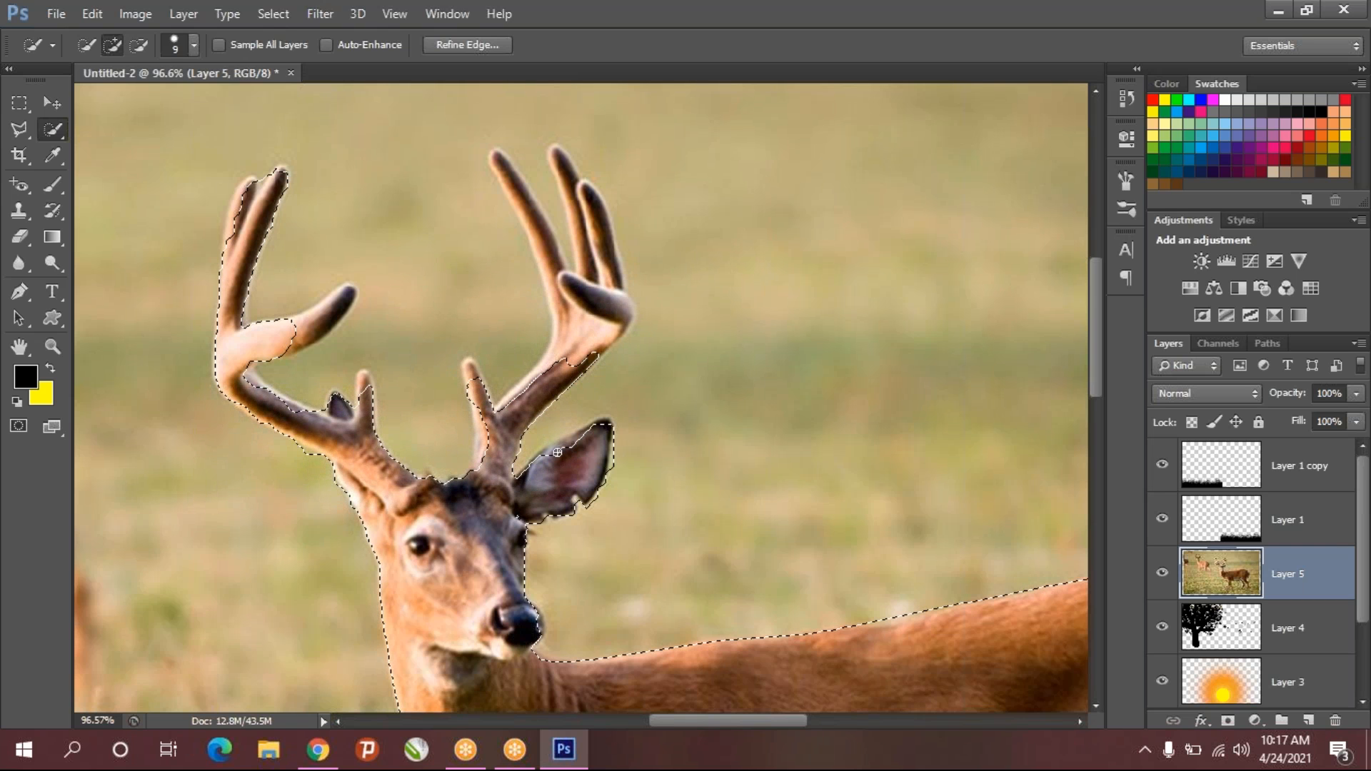
mouse_move(562, 452)
left_mouse_down()
mouse_move(570, 487)
mouse_move(522, 387)
mouse_move(574, 346)
mouse_move(596, 290)
left_mouse_up()
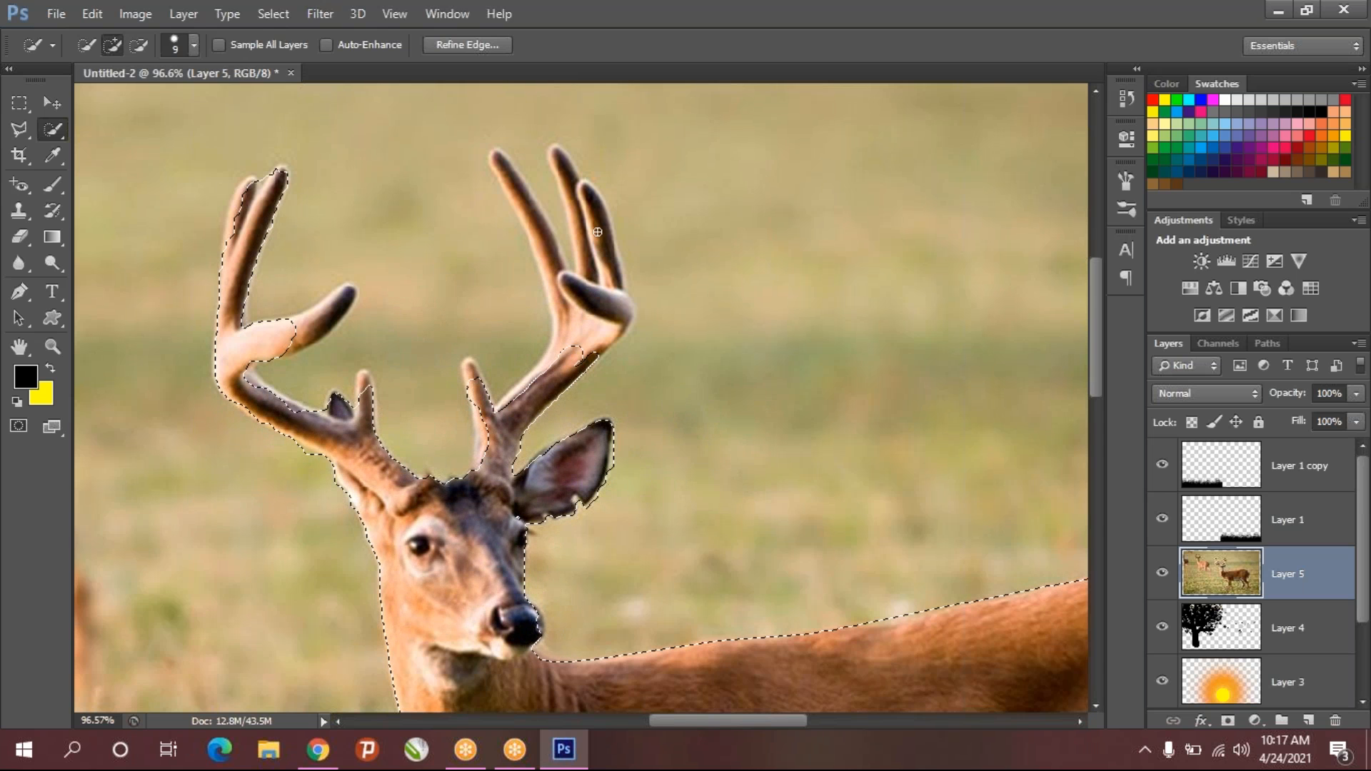
left_click_drag(596, 208, 606, 326)
left_click_drag(508, 414, 505, 420)
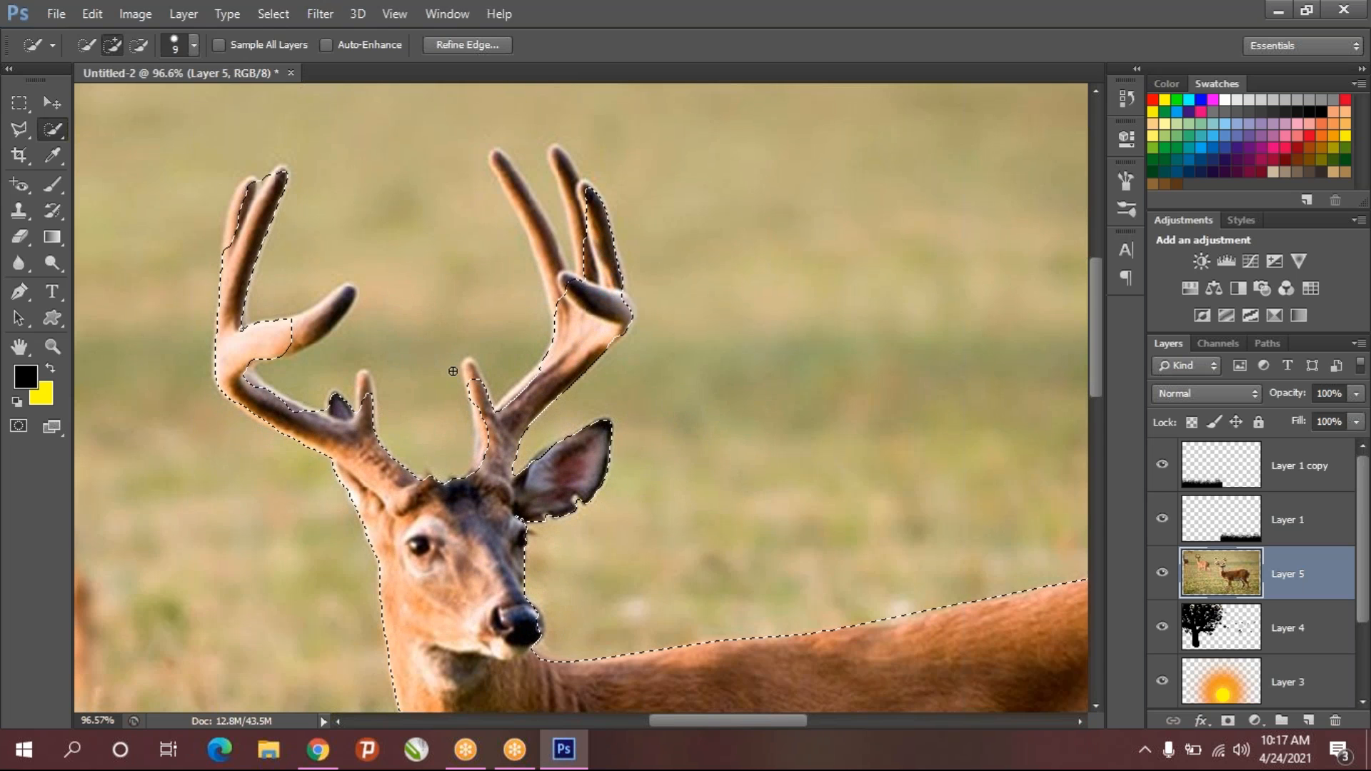
mouse_move(320, 307)
left_mouse_down()
mouse_move(344, 296)
mouse_move(315, 325)
left_mouse_up()
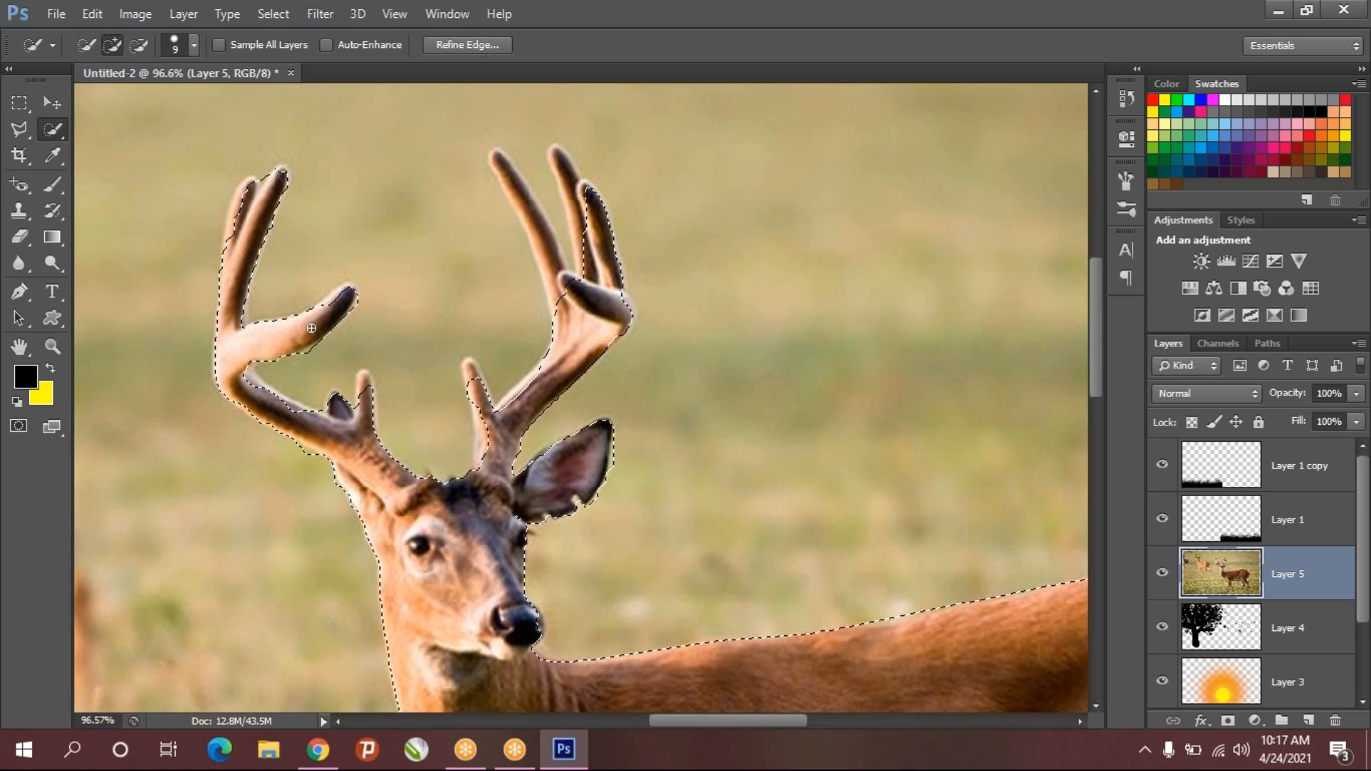
left_click_drag(306, 411, 263, 390)
- Add the missed edges around the left antler's upper tips to the deer selection using the Lasso with a 1 px feather
left_click_drag(10, 130, 89, 127)
left_click_drag(349, 406, 349, 406)
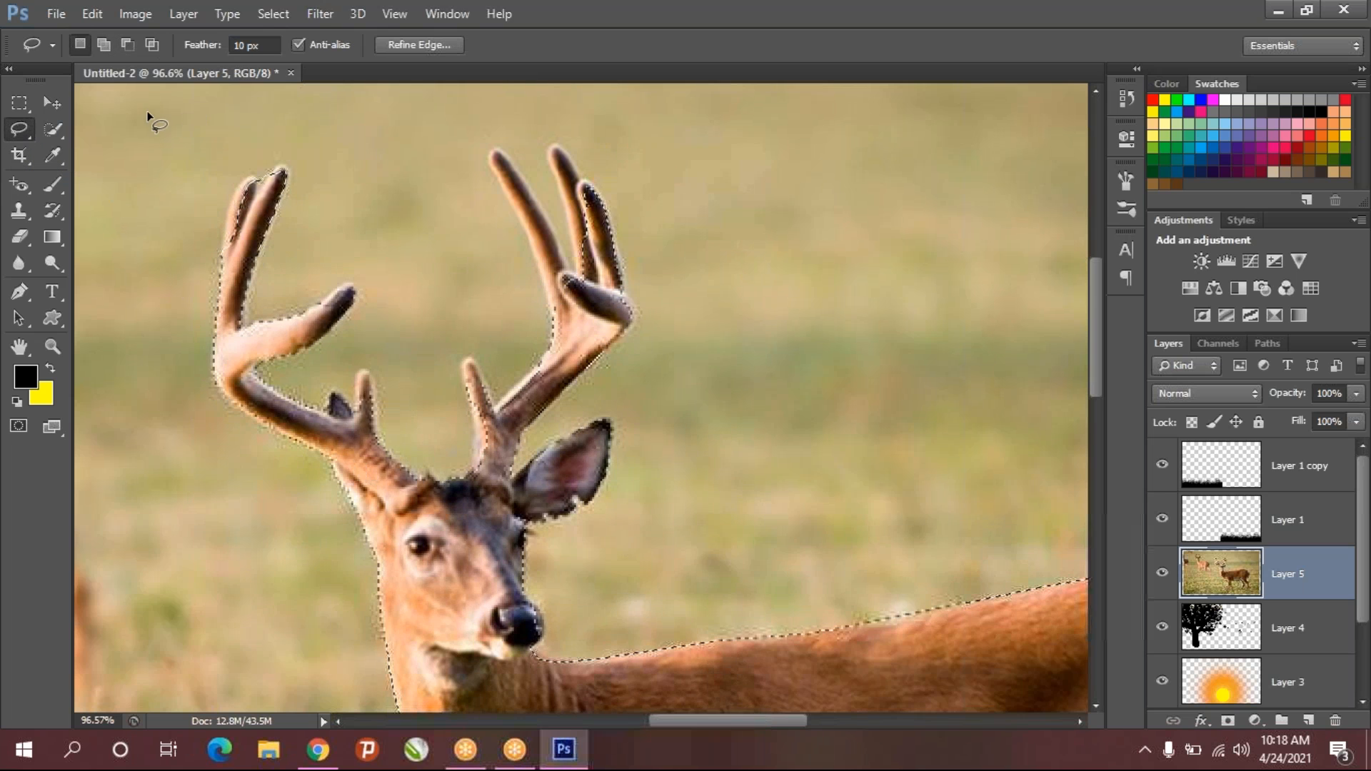
left_click(104, 44)
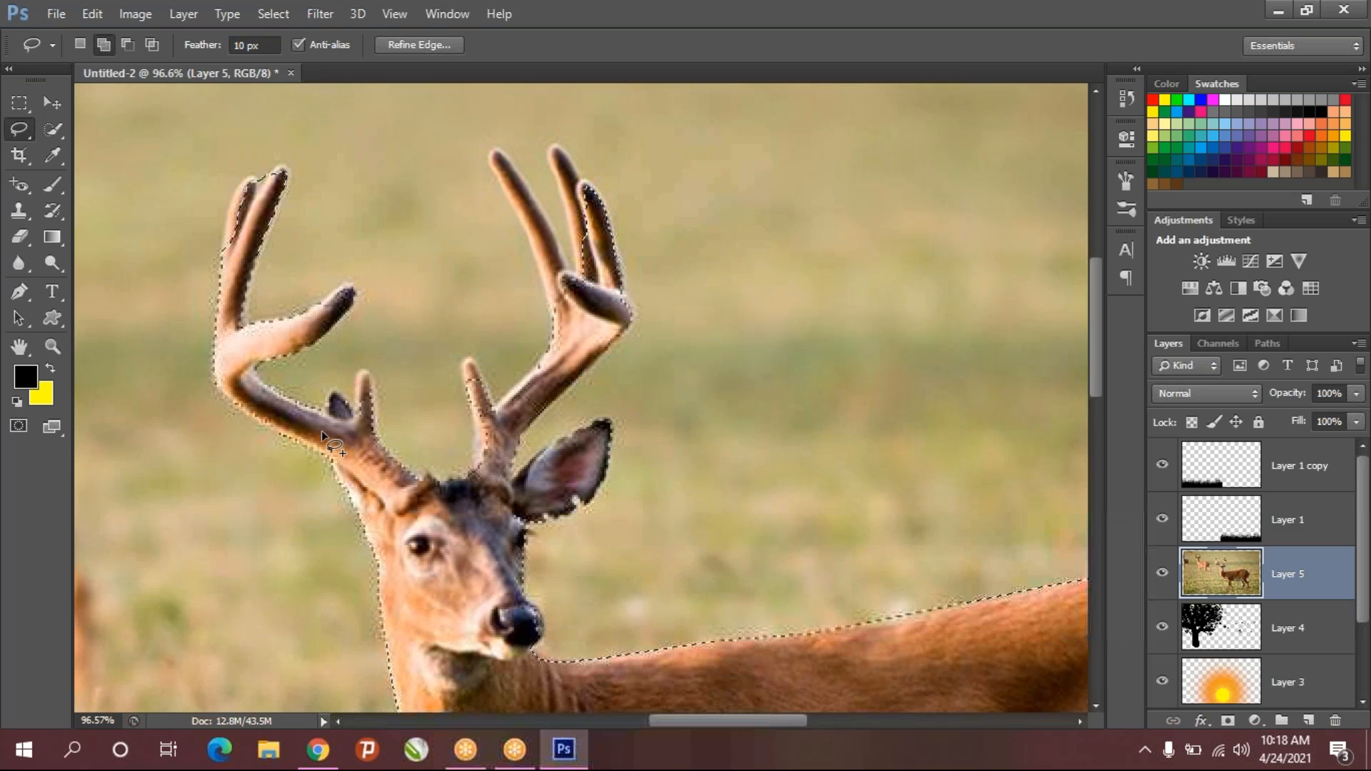
left_click_drag(353, 411, 372, 367)
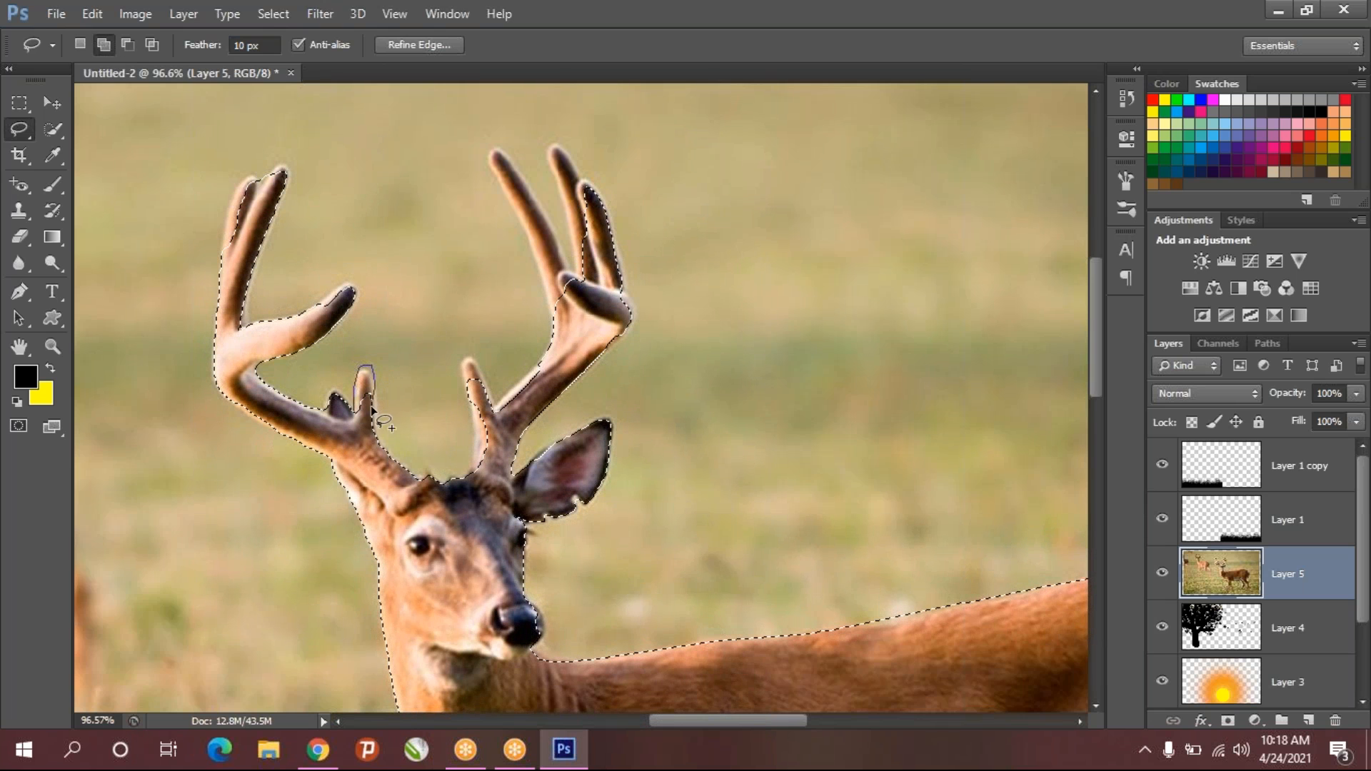
mouse_move(313, 303)
left_mouse_down()
mouse_move(353, 281)
mouse_move(347, 319)
left_mouse_up()
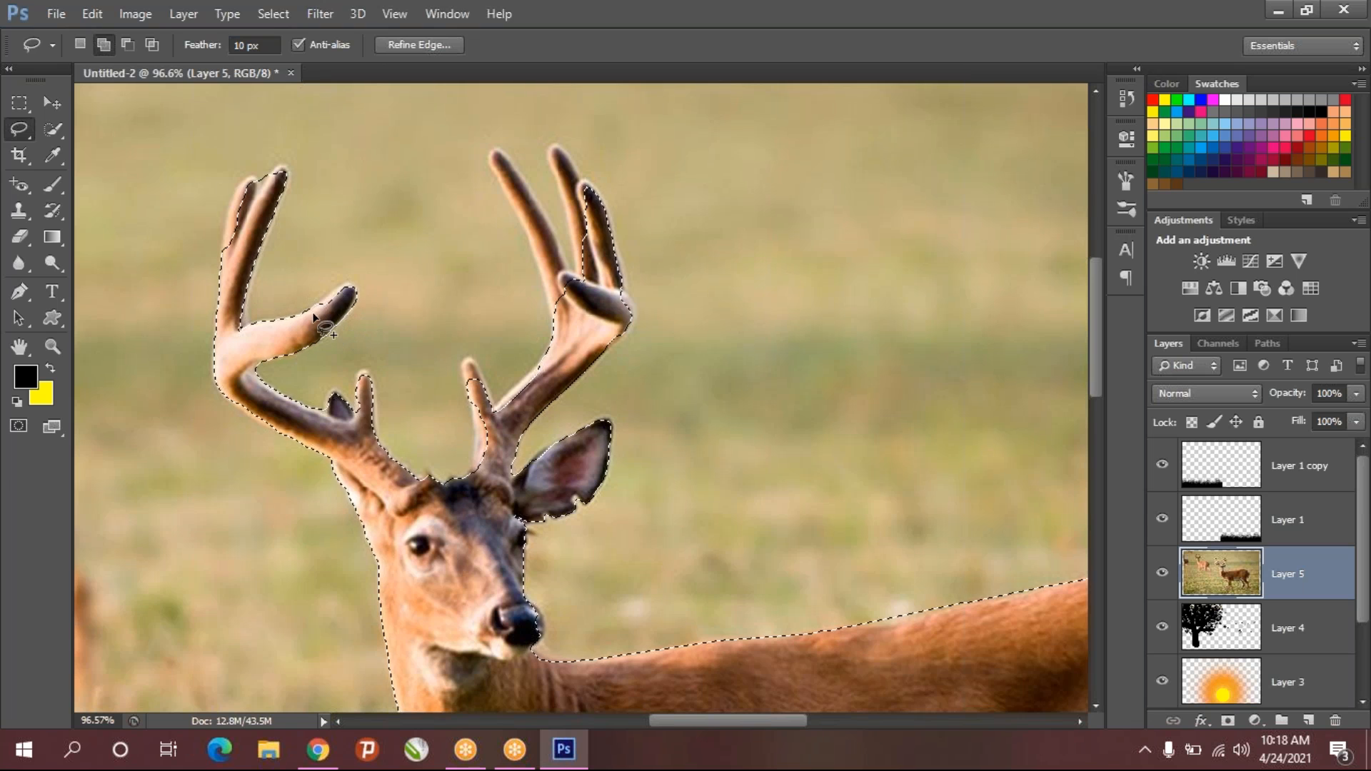
left_click(240, 45)
type("0")
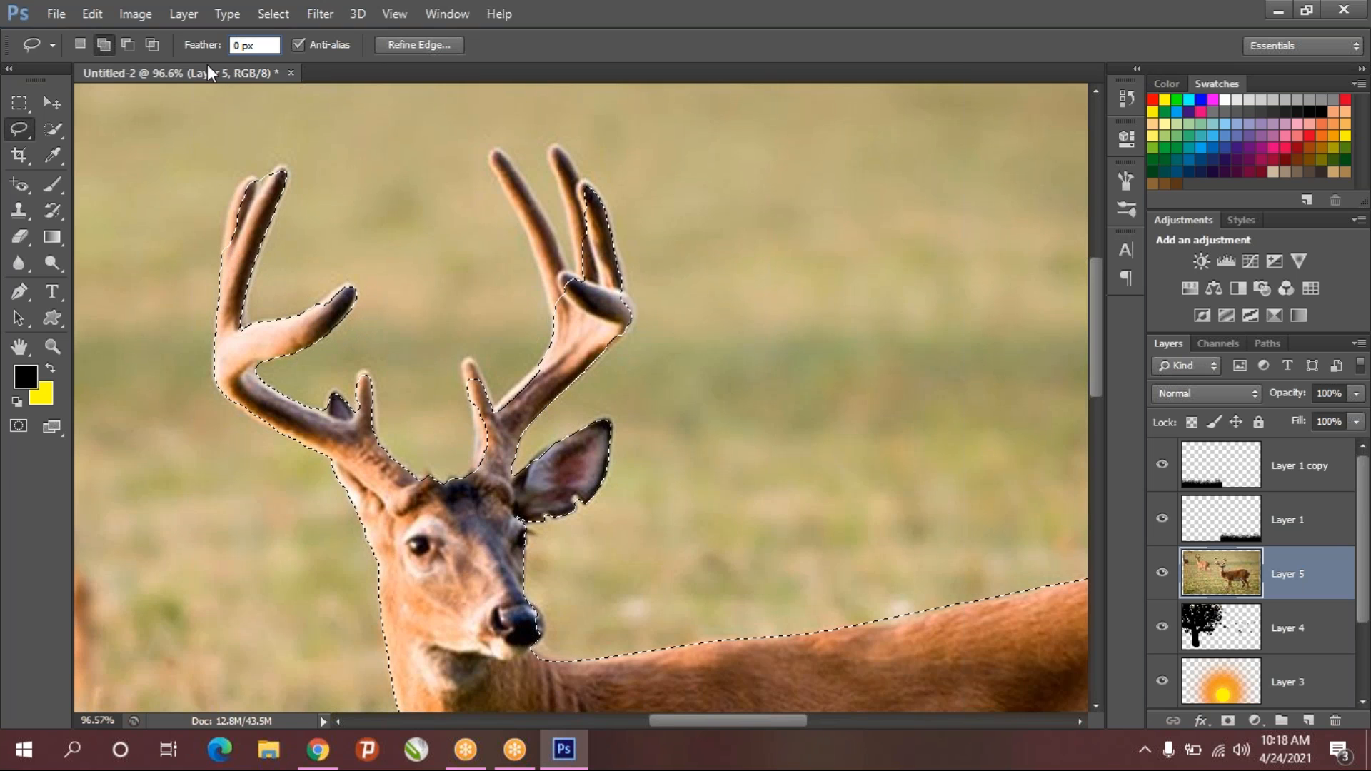
type("1")
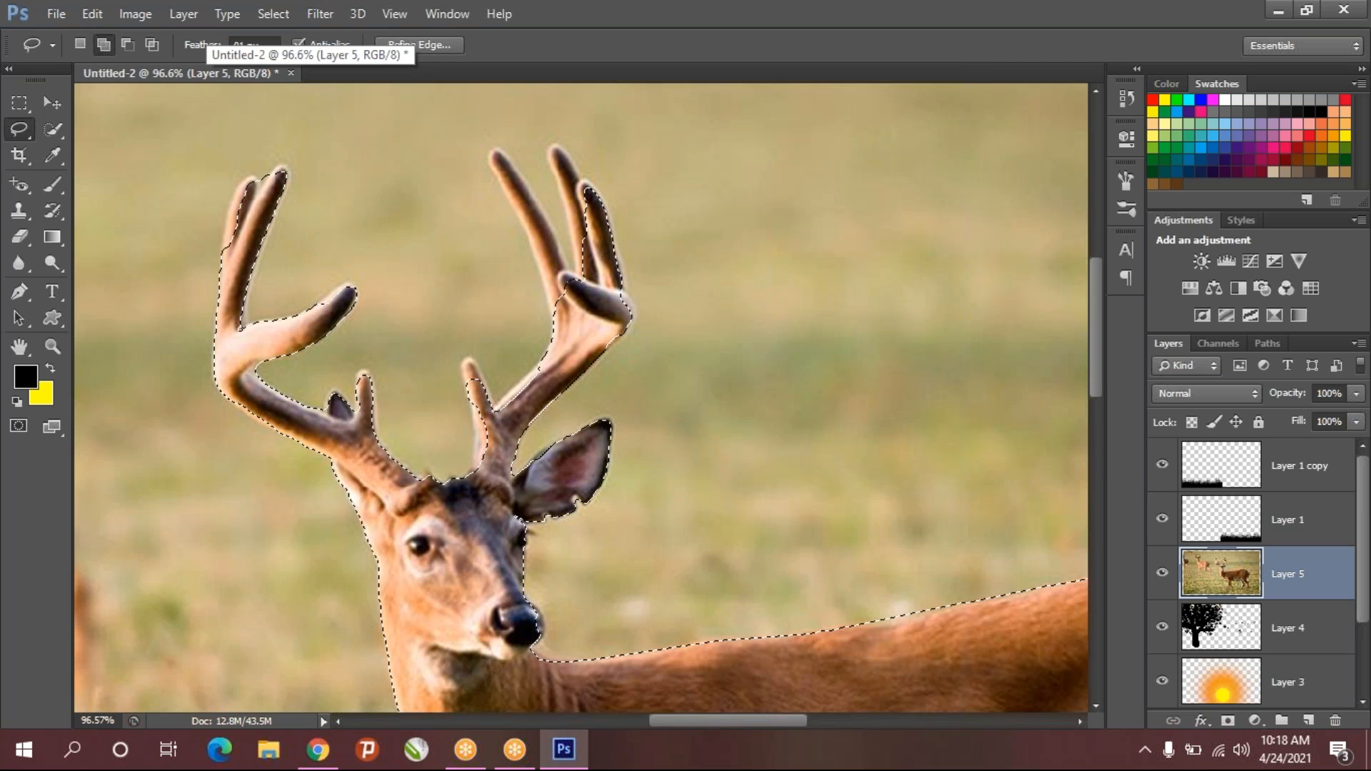
mouse_move(230, 243)
left_mouse_down()
mouse_move(236, 190)
mouse_move(270, 165)
mouse_move(286, 200)
left_mouse_up()
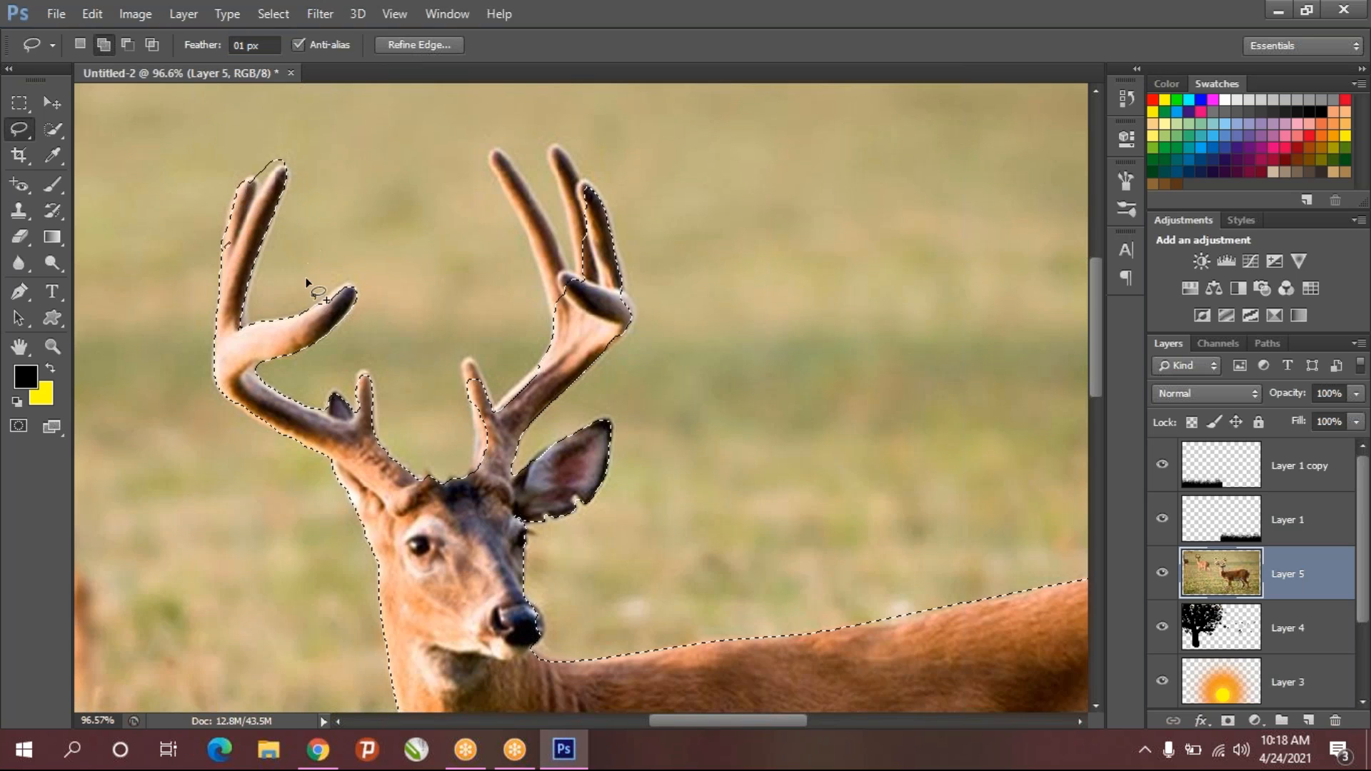
left_click_drag(250, 282, 250, 285)
- Add the right antler's remaining tines and both edges of its main beam to the deer selection with the Lasso
mouse_move(470, 418)
left_mouse_down()
mouse_move(468, 358)
mouse_move(512, 392)
left_mouse_up()
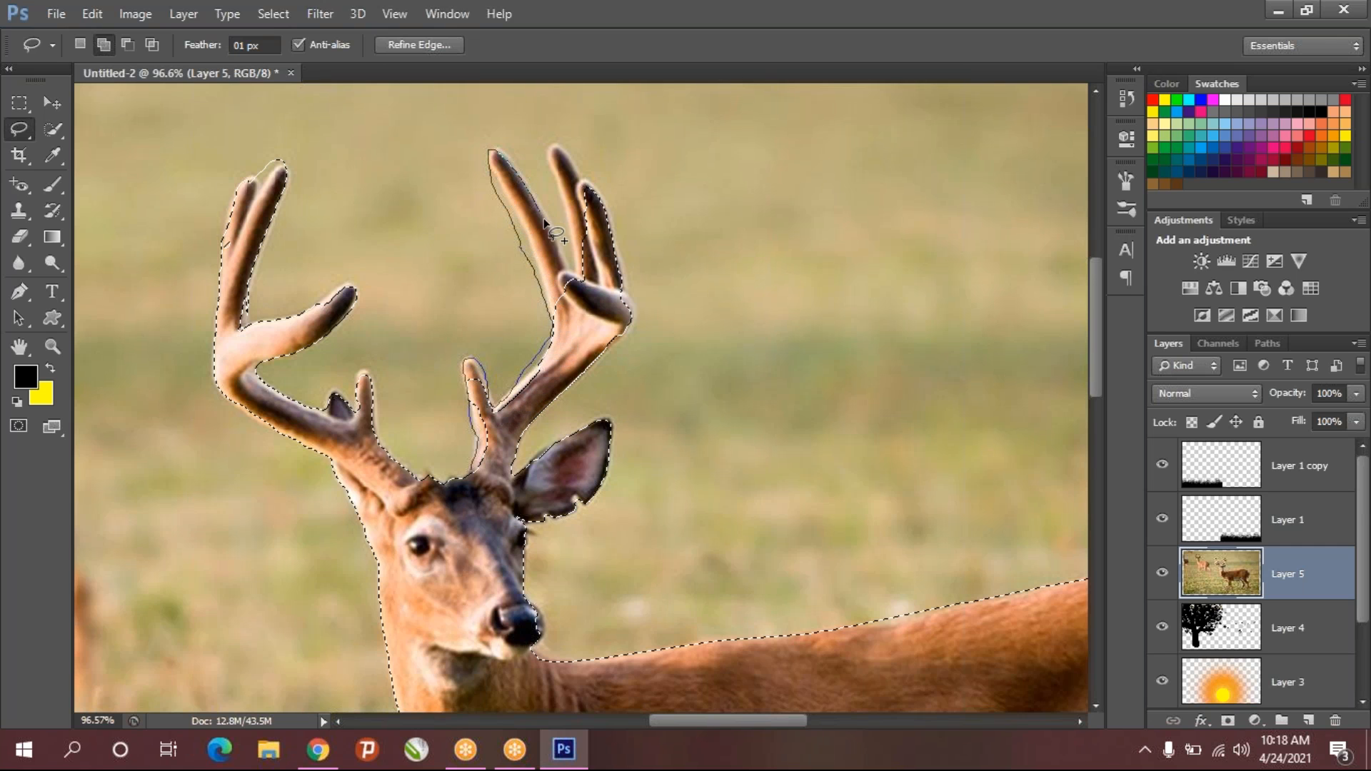
left_click_drag(574, 271, 548, 147)
left_click_drag(600, 191, 620, 238)
mouse_move(629, 341)
left_mouse_down()
mouse_move(526, 454)
mouse_move(500, 508)
mouse_move(483, 505)
left_mouse_up()
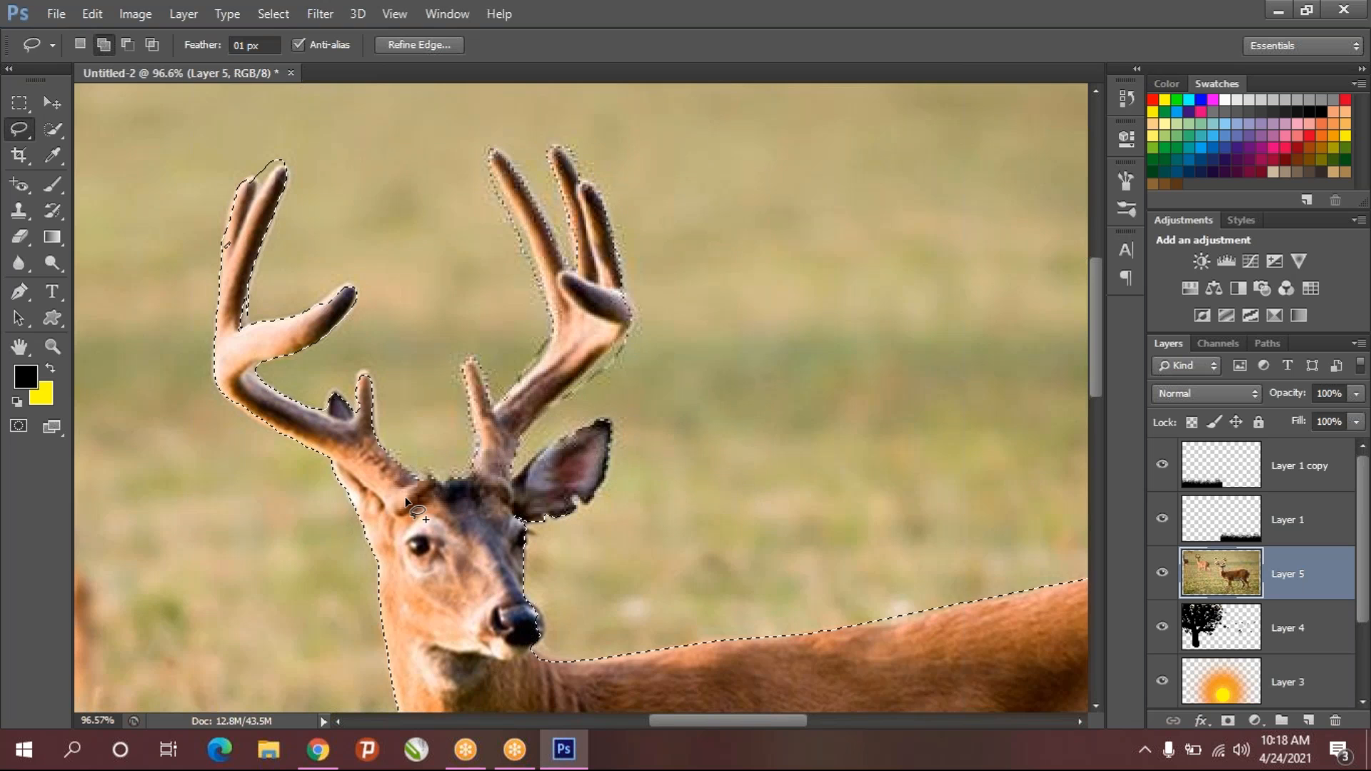
- Fill the deer selection with black on a new layer, hide the deer photo layer, and deselect
scroll(482, 505, "down", 5)
scroll(582, 400, "down", 1)
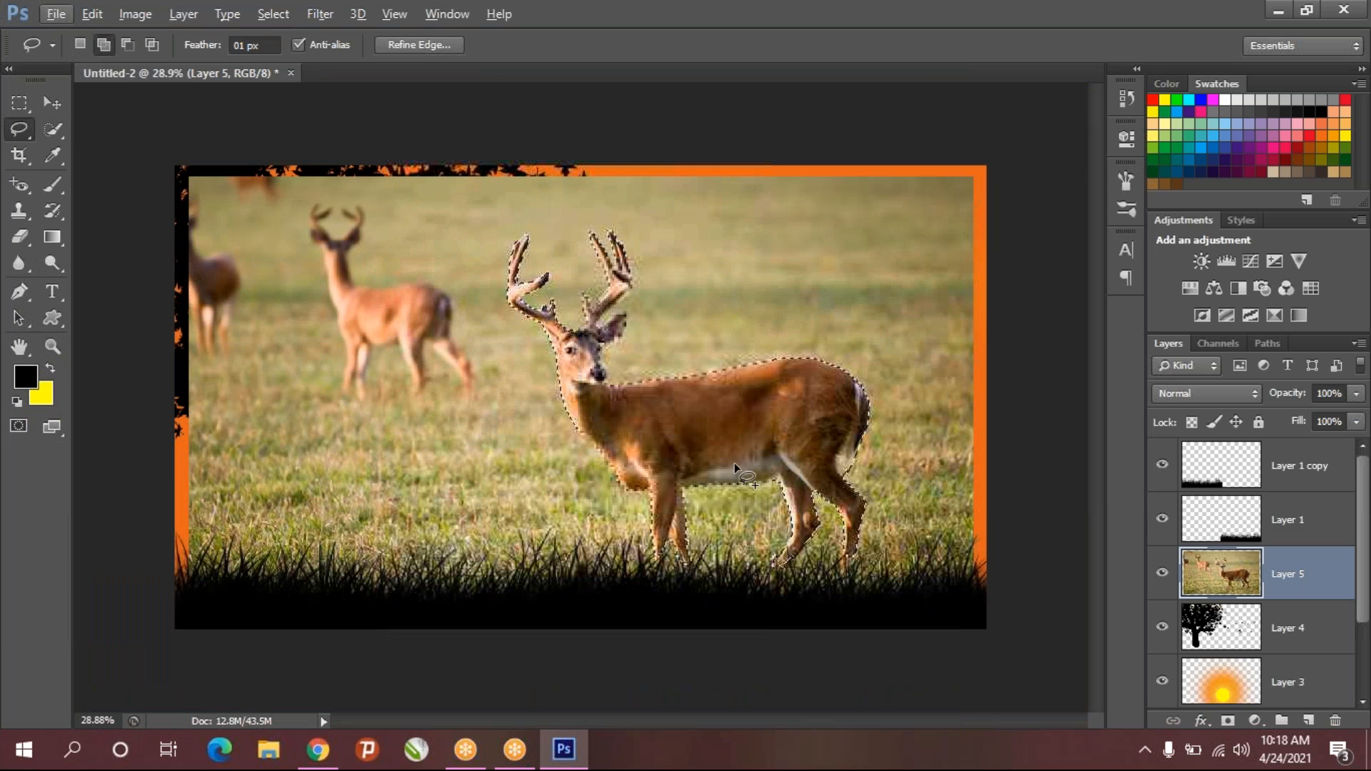
left_click(1312, 721)
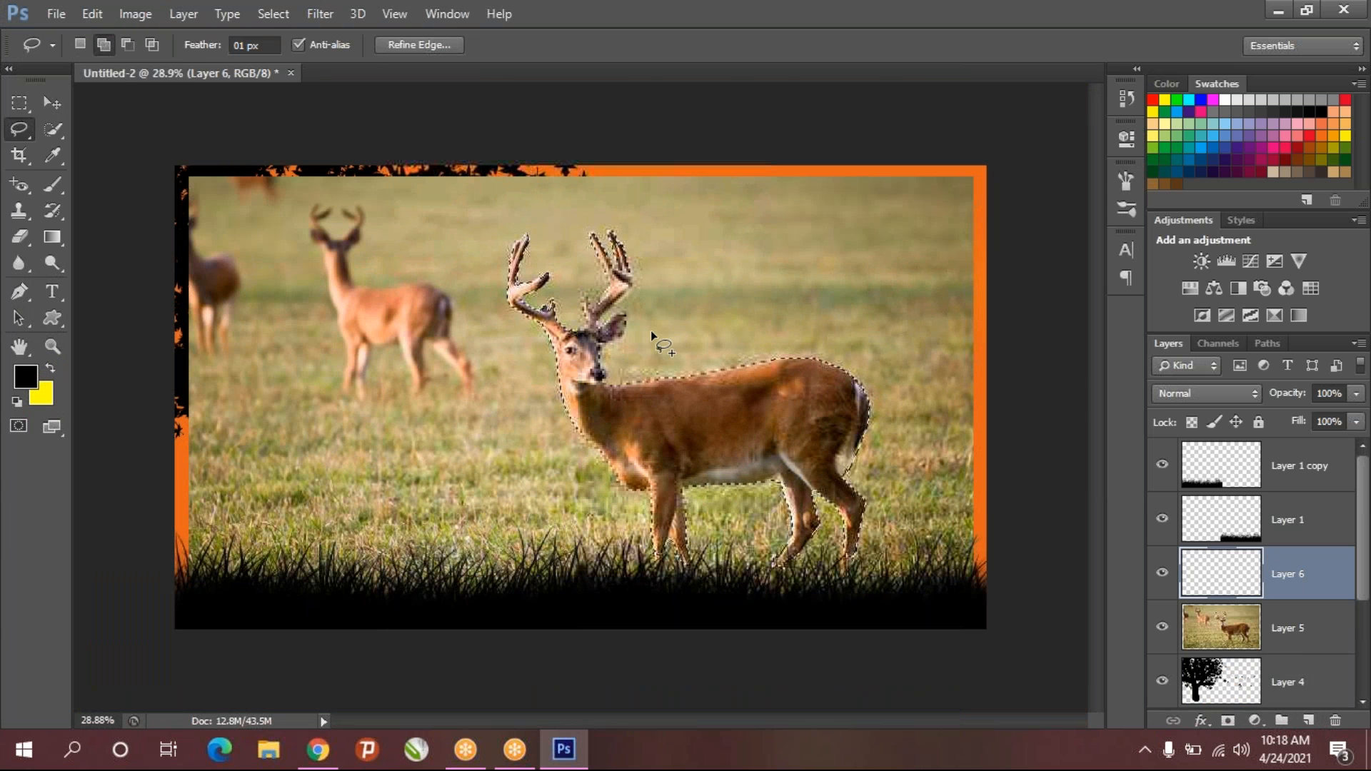
left_click(1162, 626)
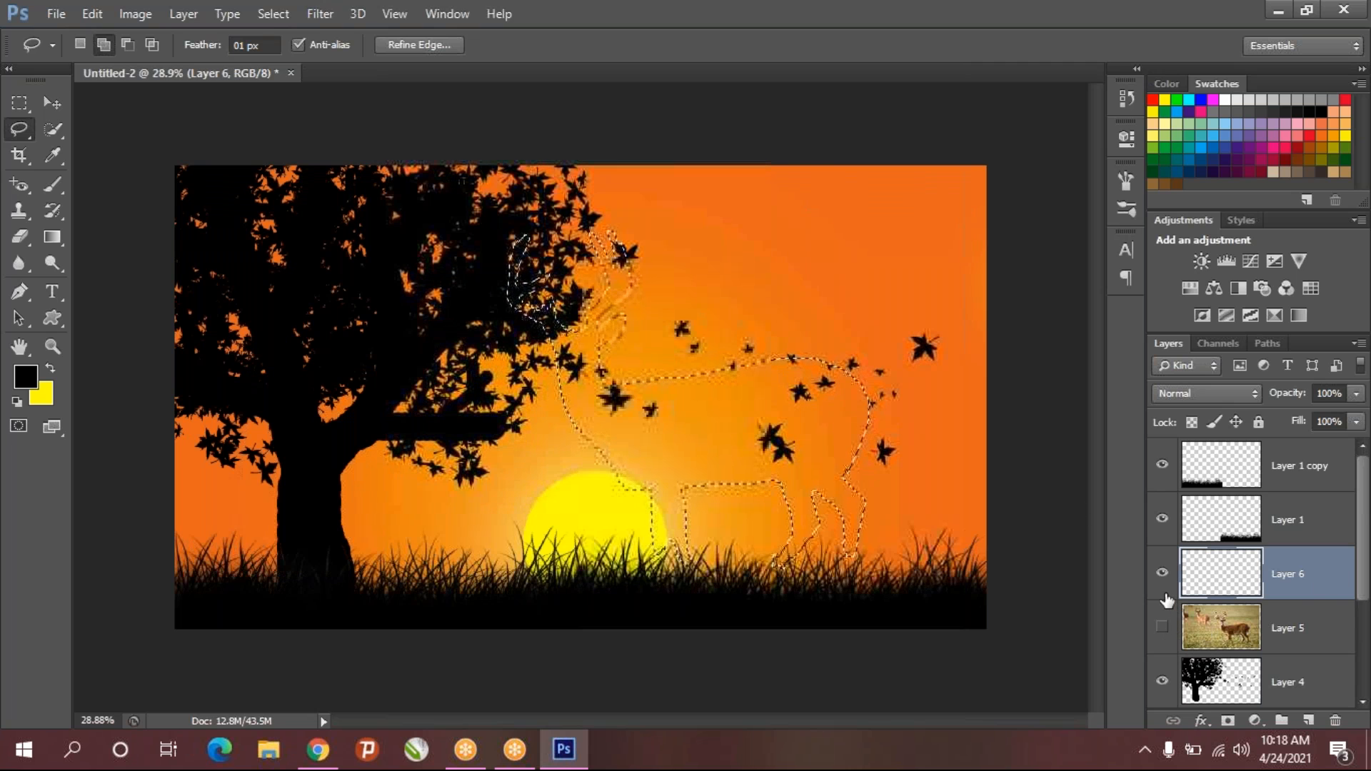
key("ctrl+Delete")
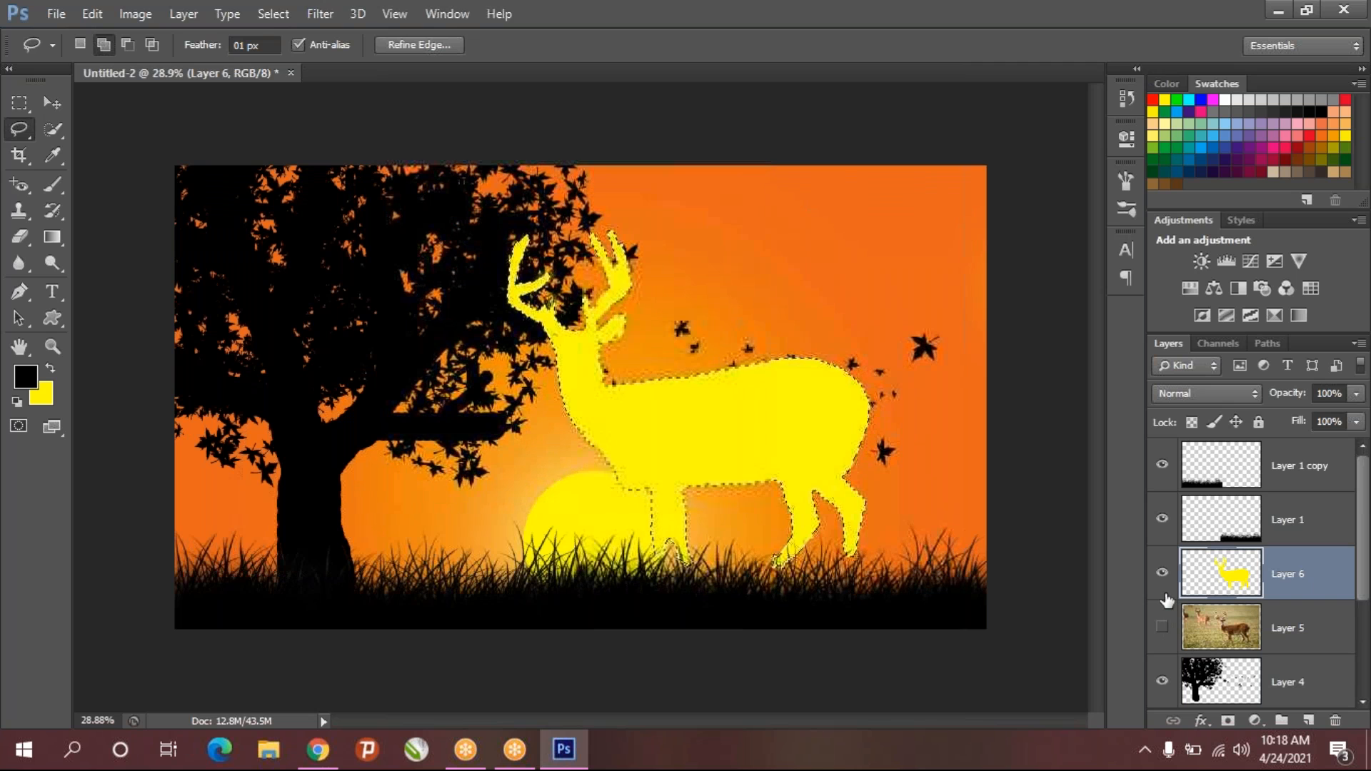
key("alt+Delete")
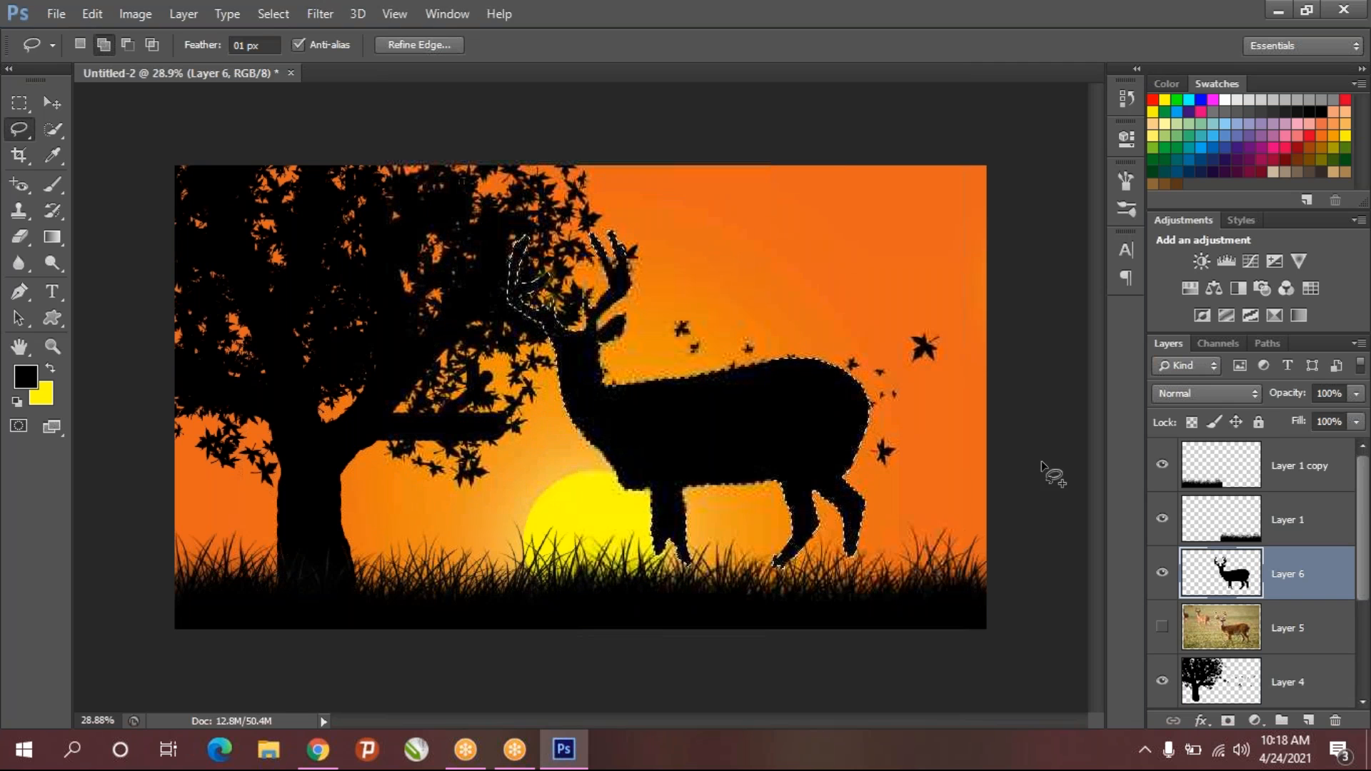
key("ctrl+d")
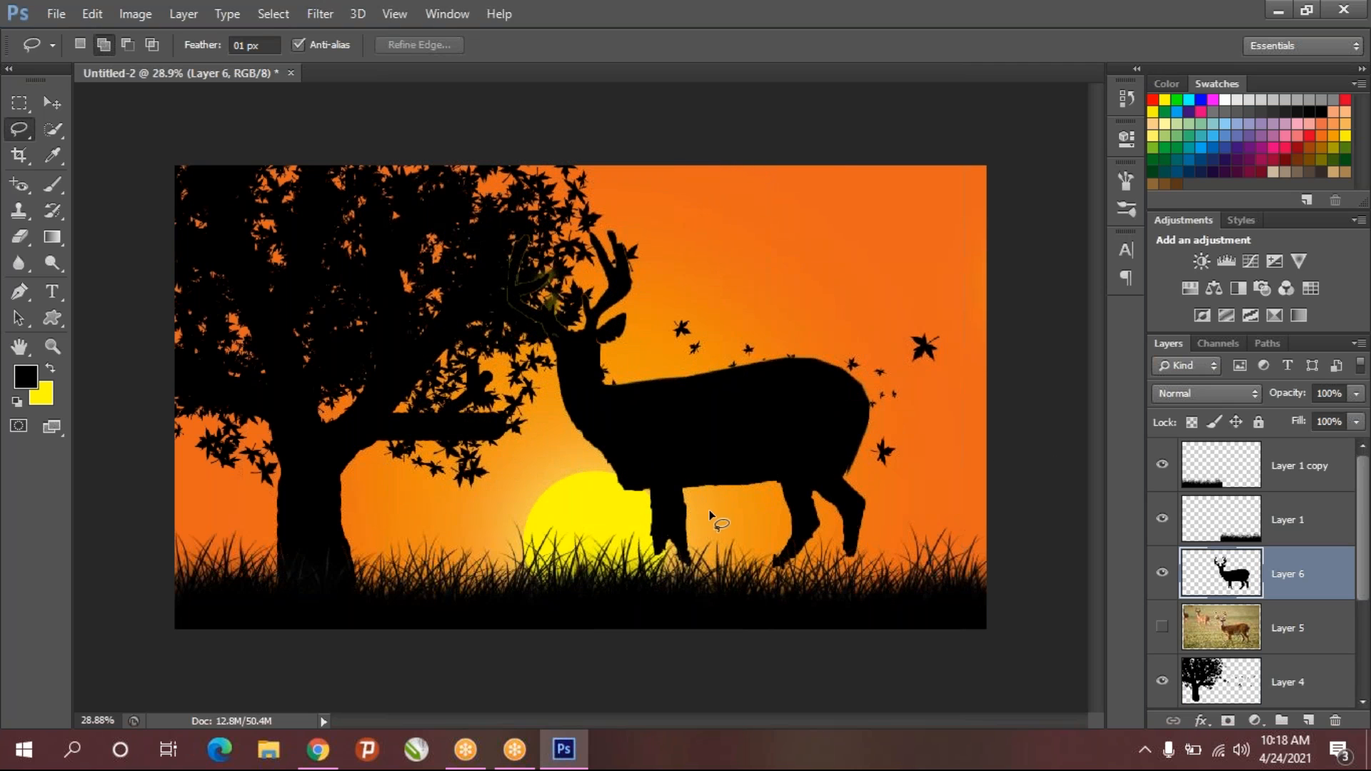
- Scale the deer silhouette to 69.32% width and 61.13% height and stand it in the grass to the right of the sun
key("ctrl+t")
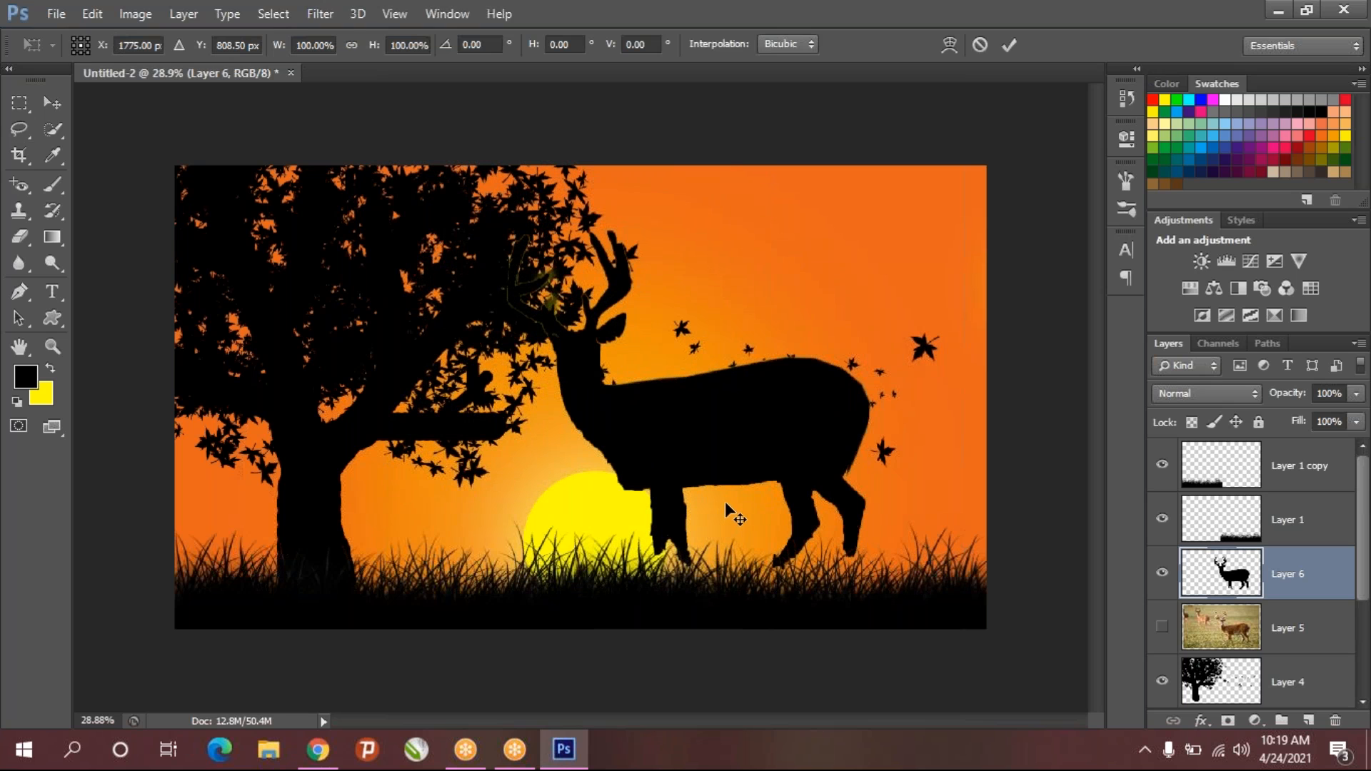
left_click_drag(506, 230, 593, 316)
left_click_drag(757, 437, 839, 549)
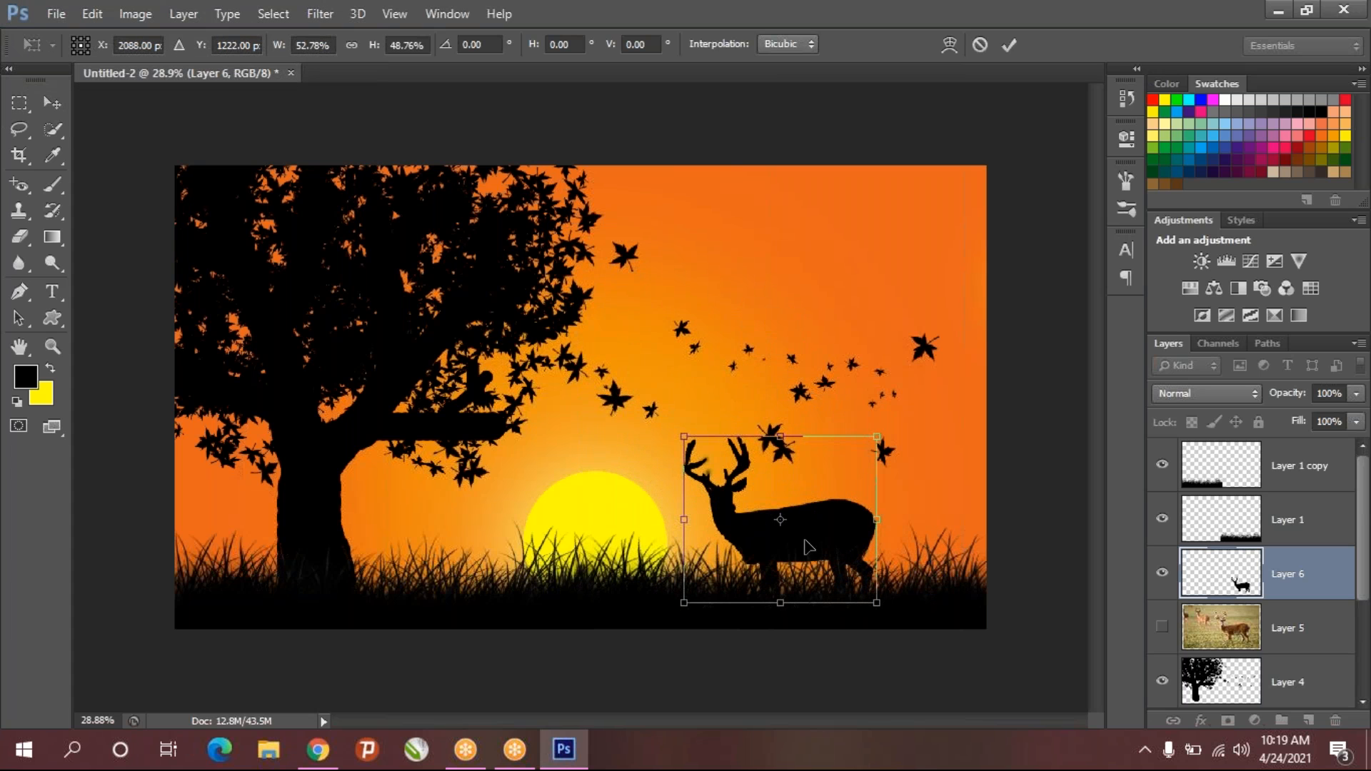
left_click_drag(696, 434, 666, 413)
left_click_drag(822, 534, 826, 520)
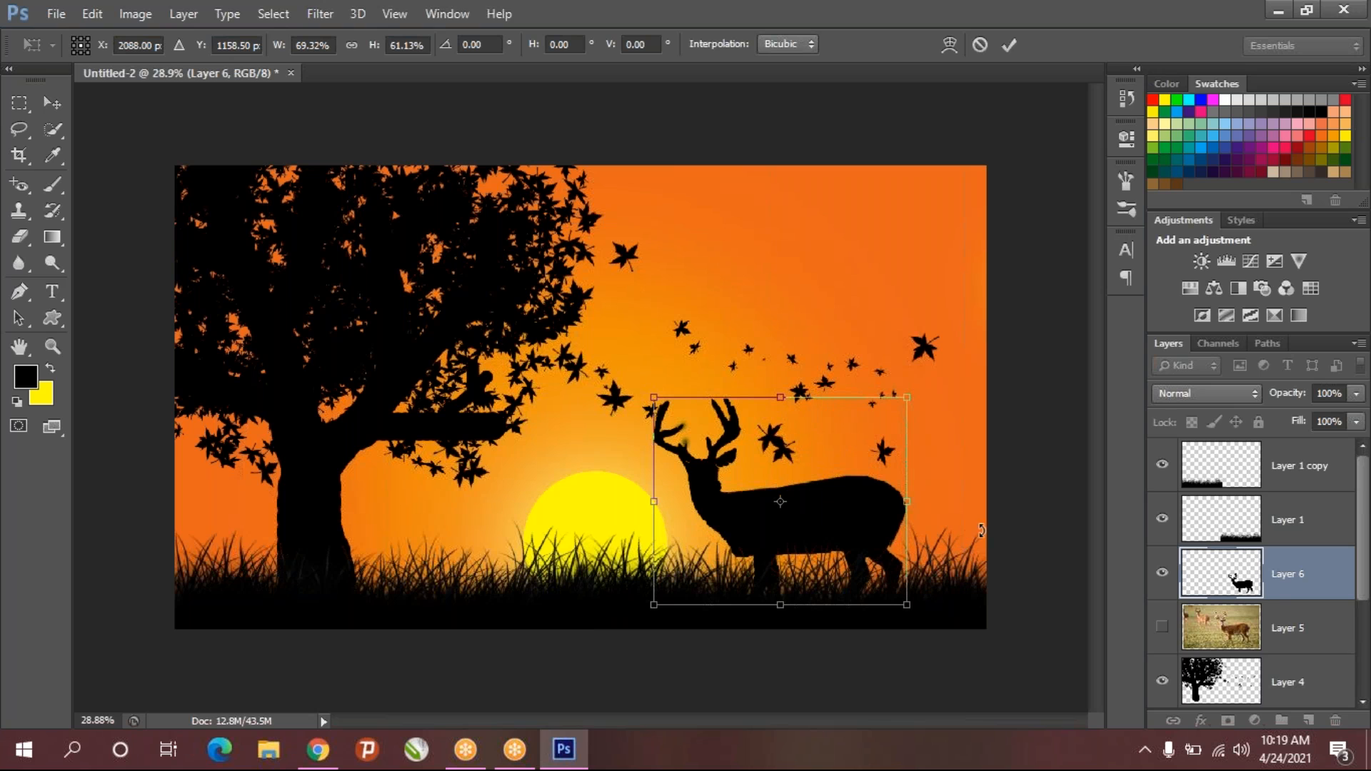
key("l")
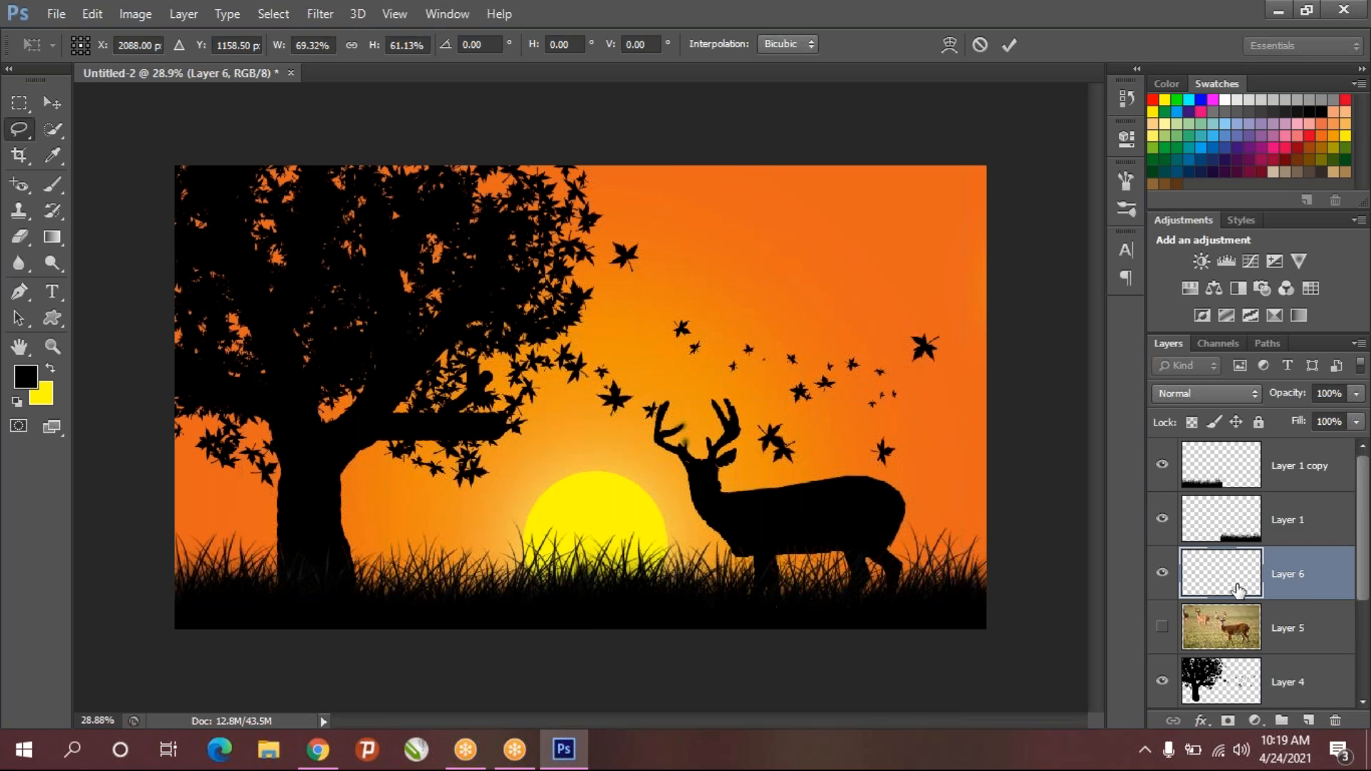
left_click(1239, 585, "ctrl")
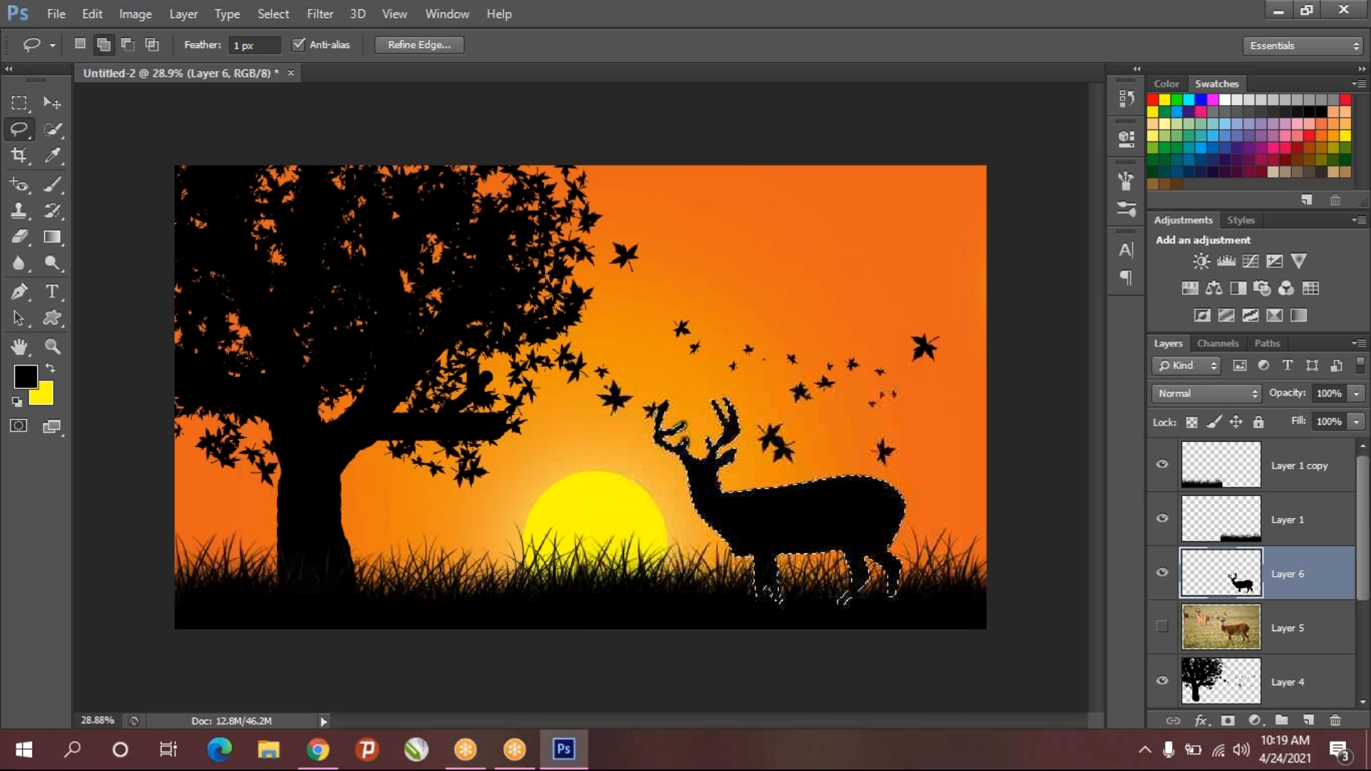
key("ctrl+d")
scroll(664, 486, "up", 5)
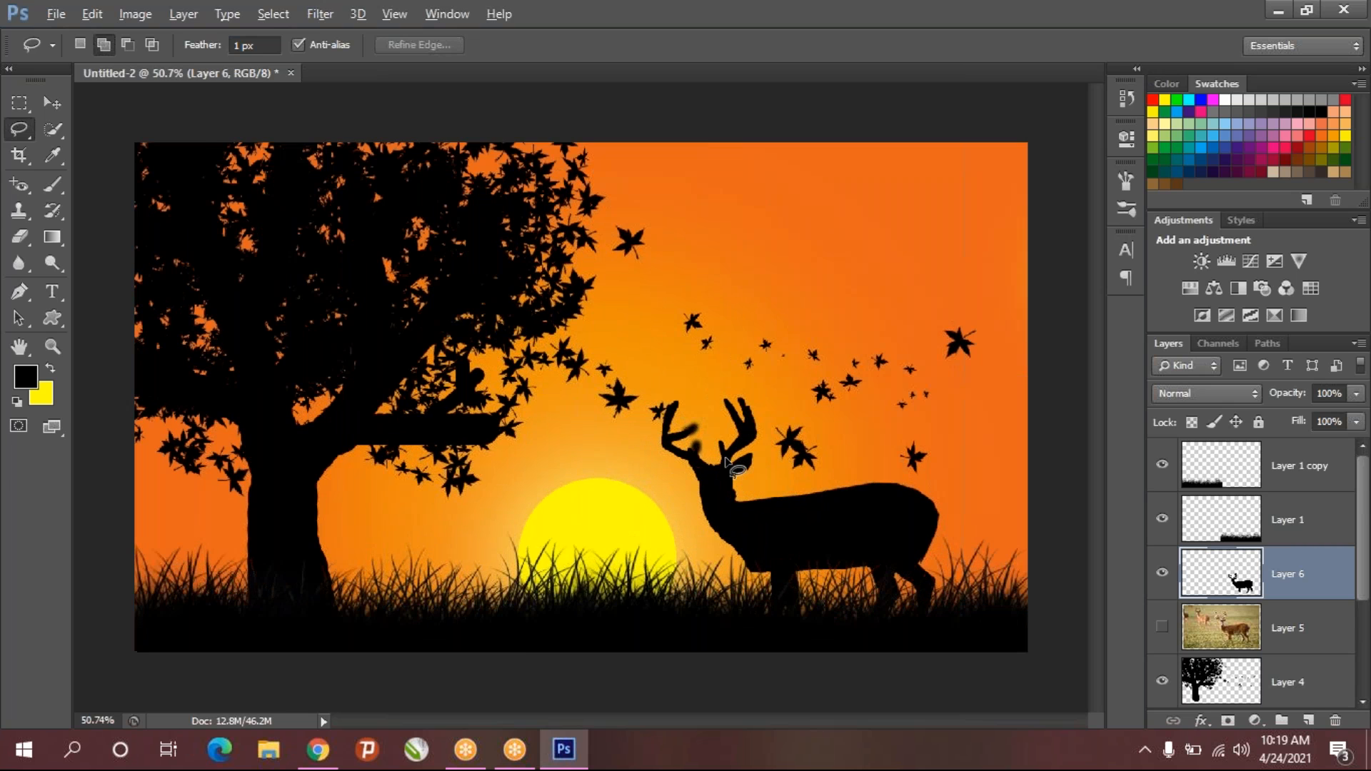
scroll(775, 508, "down", 5)
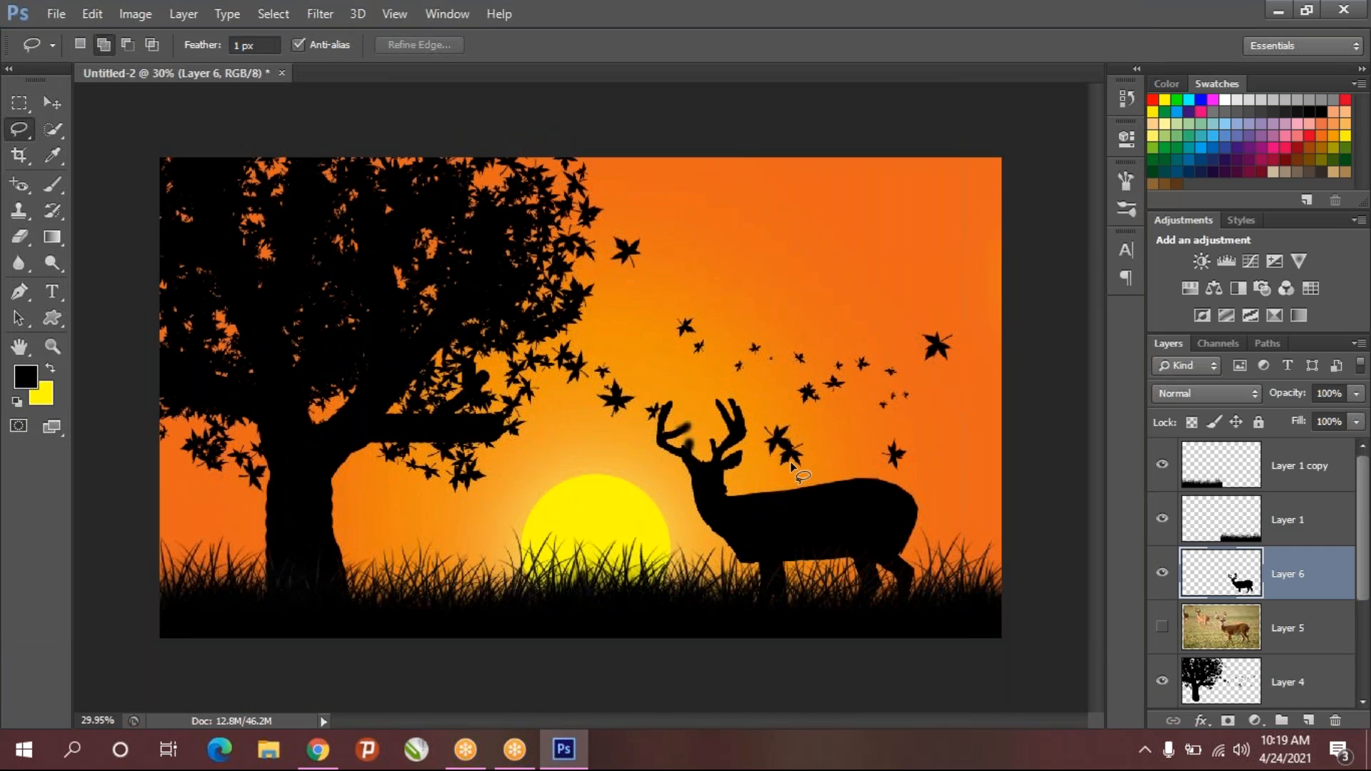
scroll(795, 468, "down", 2)
scroll(794, 468, "up", 1)
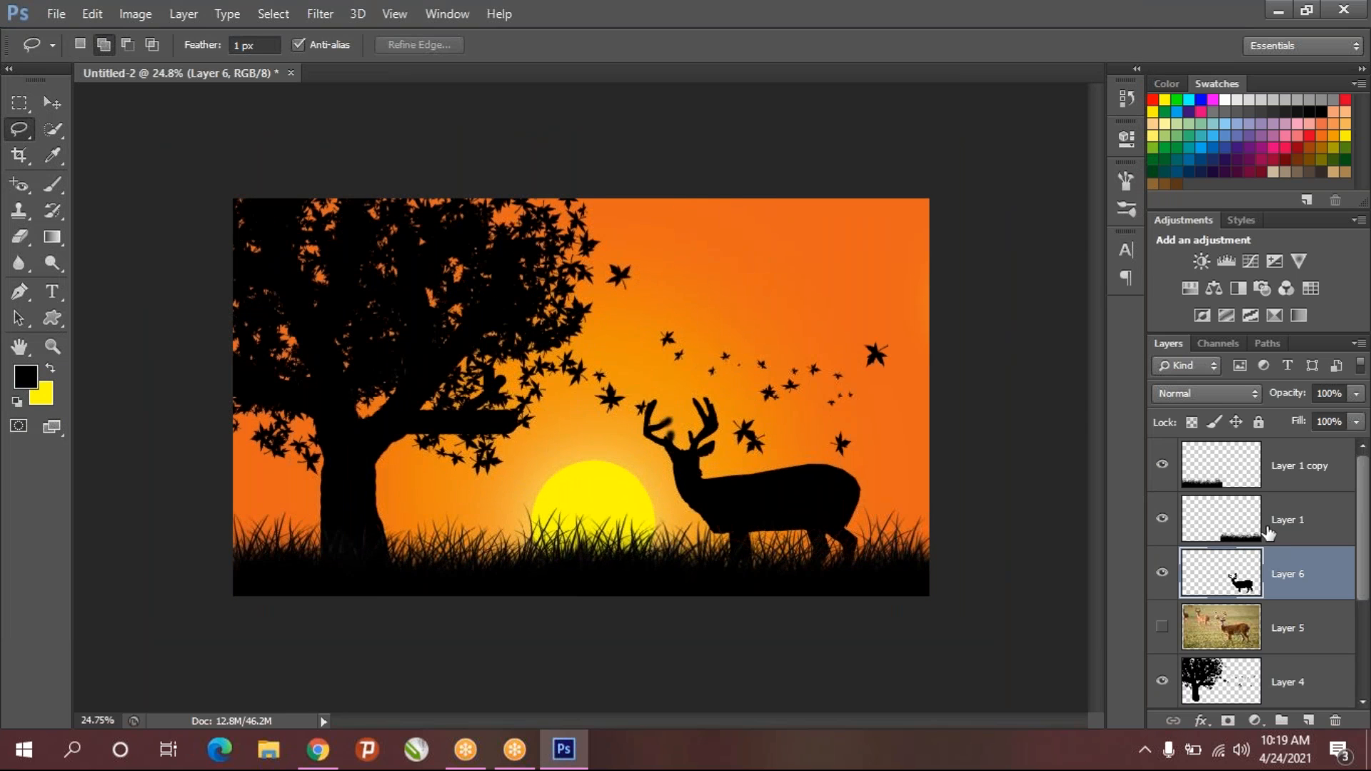
key("ctrl+t")
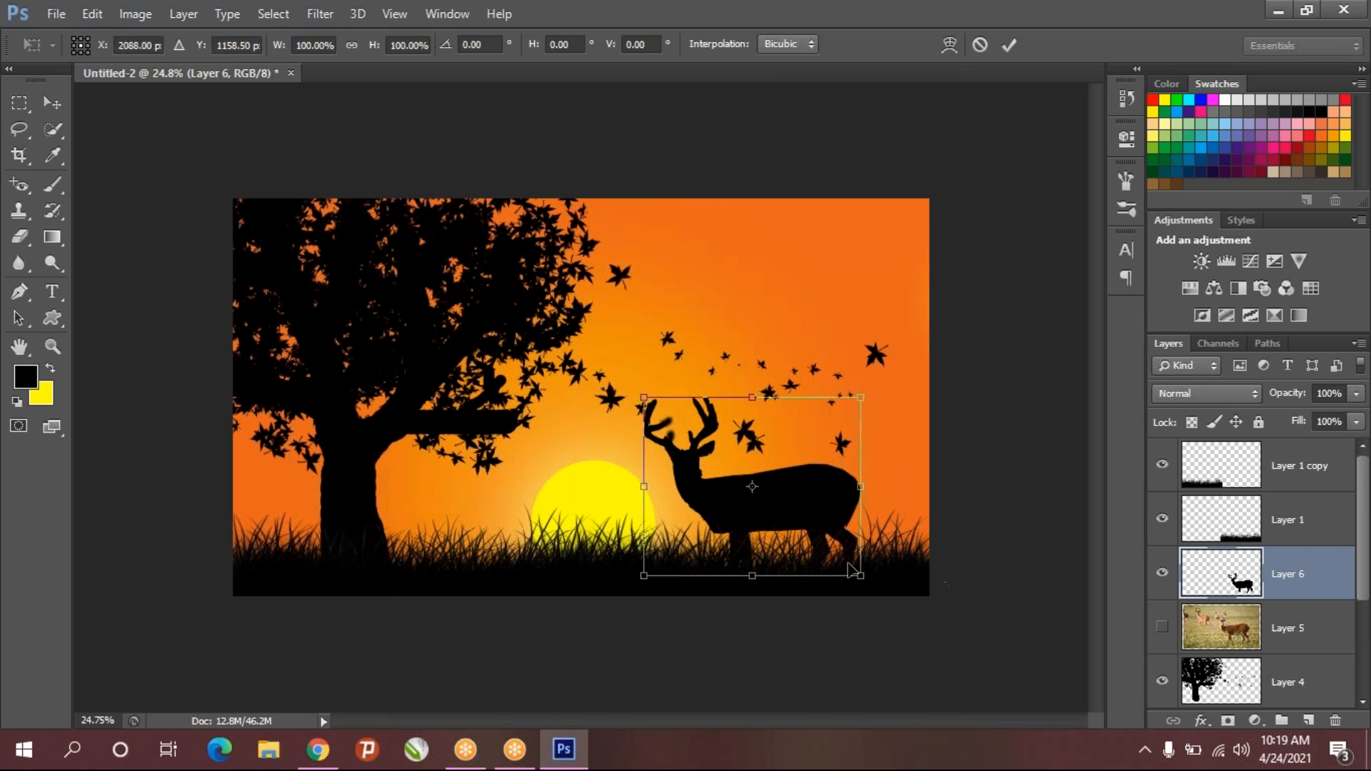
key("Return")
key("l")
- Duplicate the deer silhouette layer, move the copy in front of the sun, and flip it horizontally to face the original
key("ctrl+j")
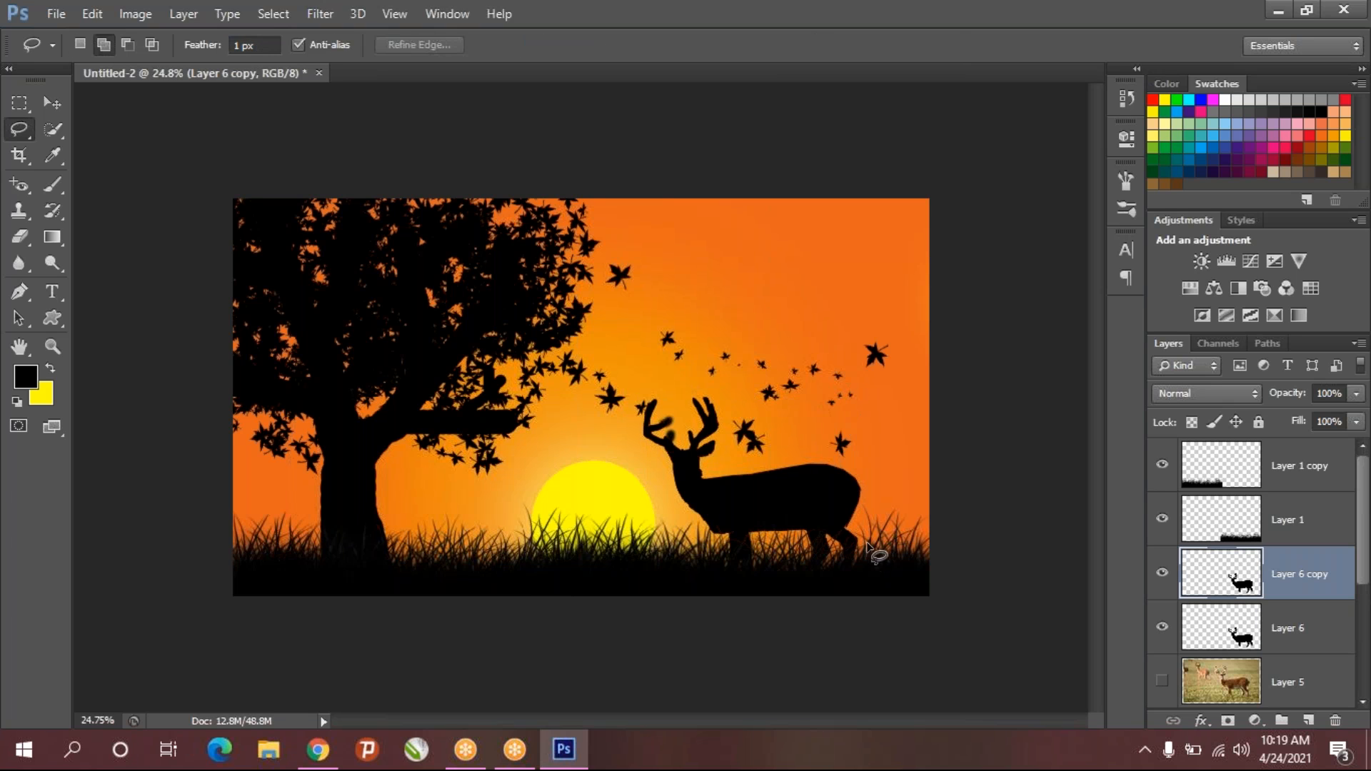
key("v")
left_click_drag(764, 514, 581, 526)
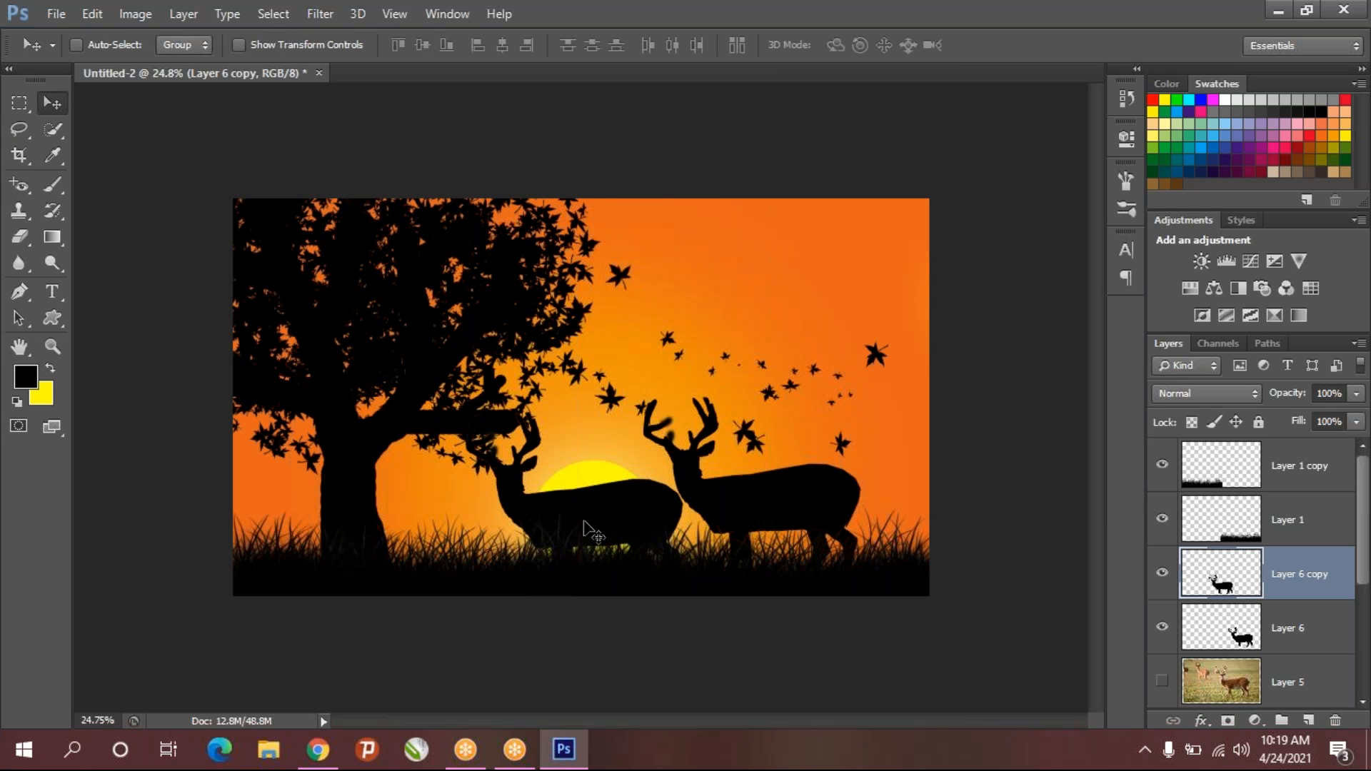
key("ctrl+t")
right_click(658, 532)
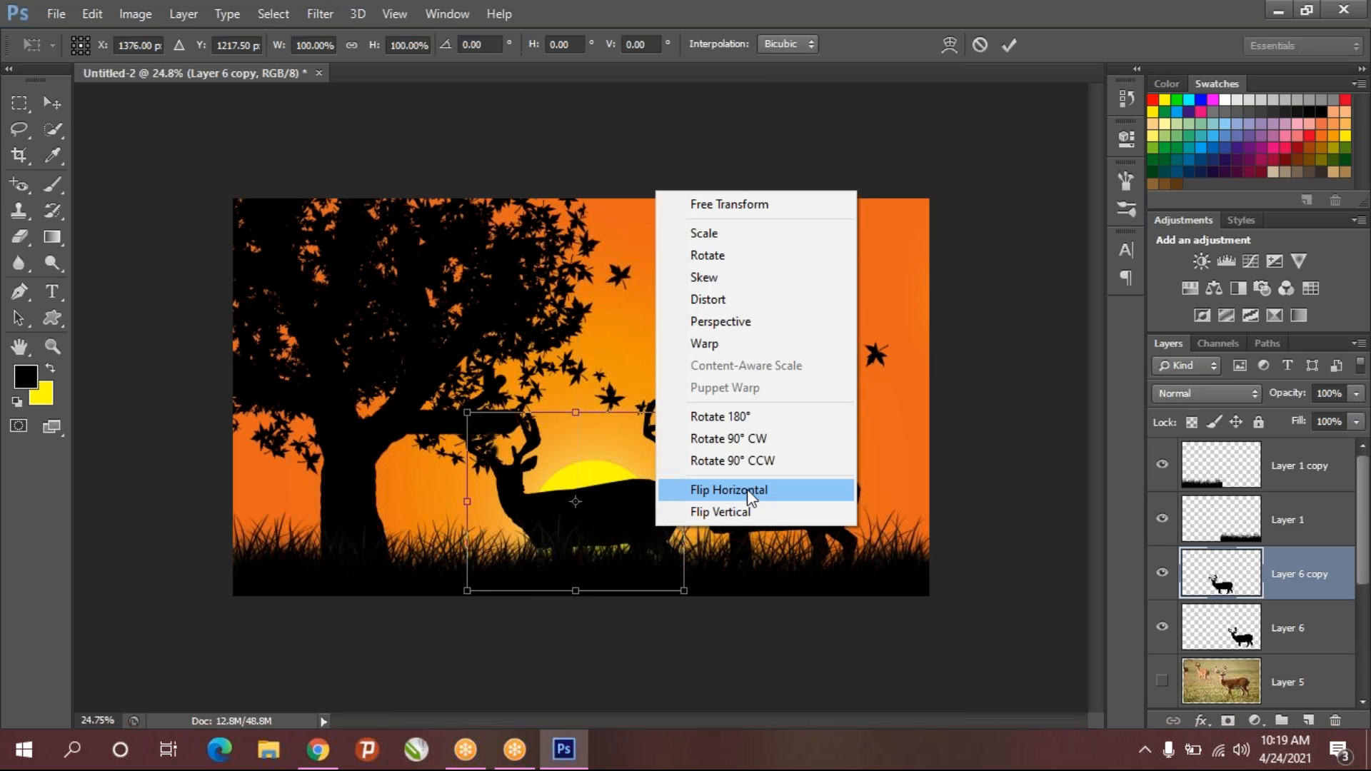
left_click(710, 489)
- Rotate the flipped deer copy by -9.26°, shrink it, and place it between the tree and the larger deer
left_click_drag(557, 526, 540, 502)
left_click_drag(678, 380, 668, 360)
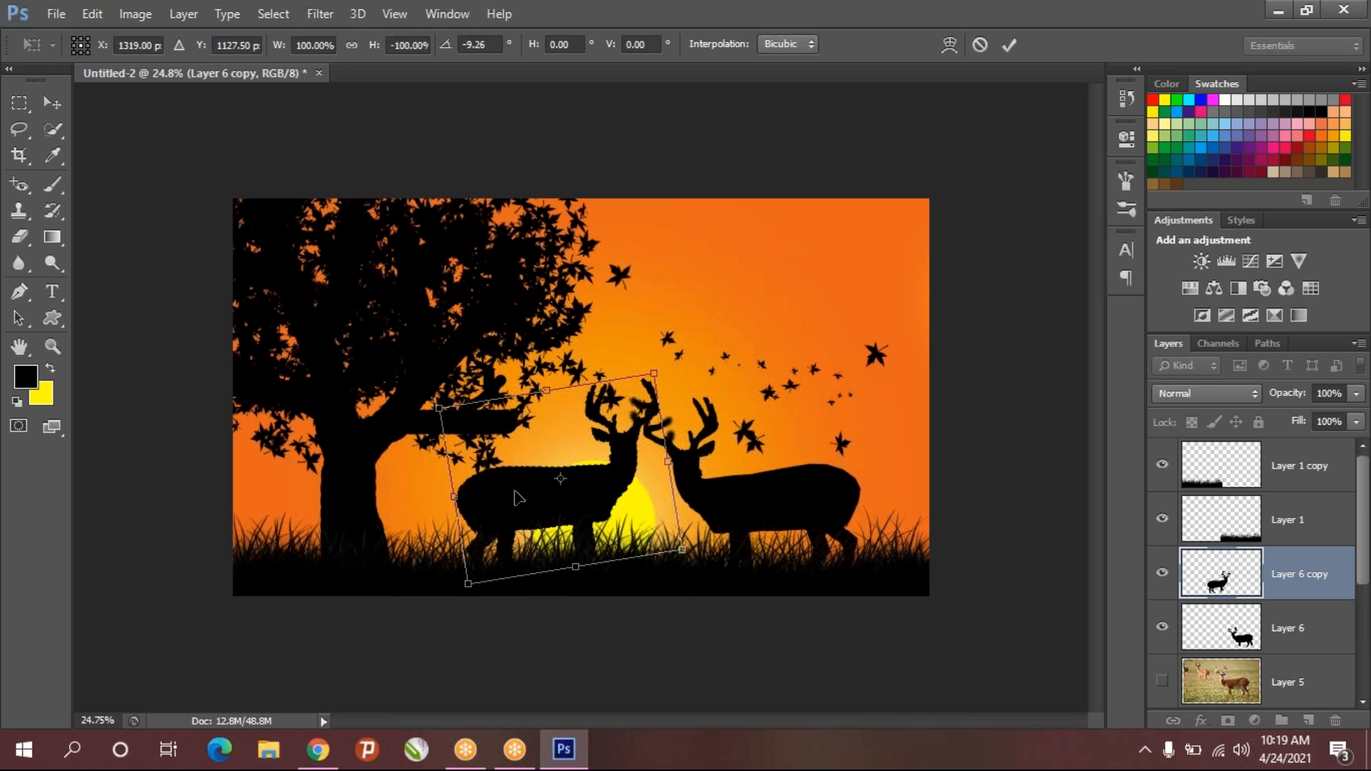
left_click_drag(517, 497, 522, 479)
left_click_drag(527, 488, 526, 489)
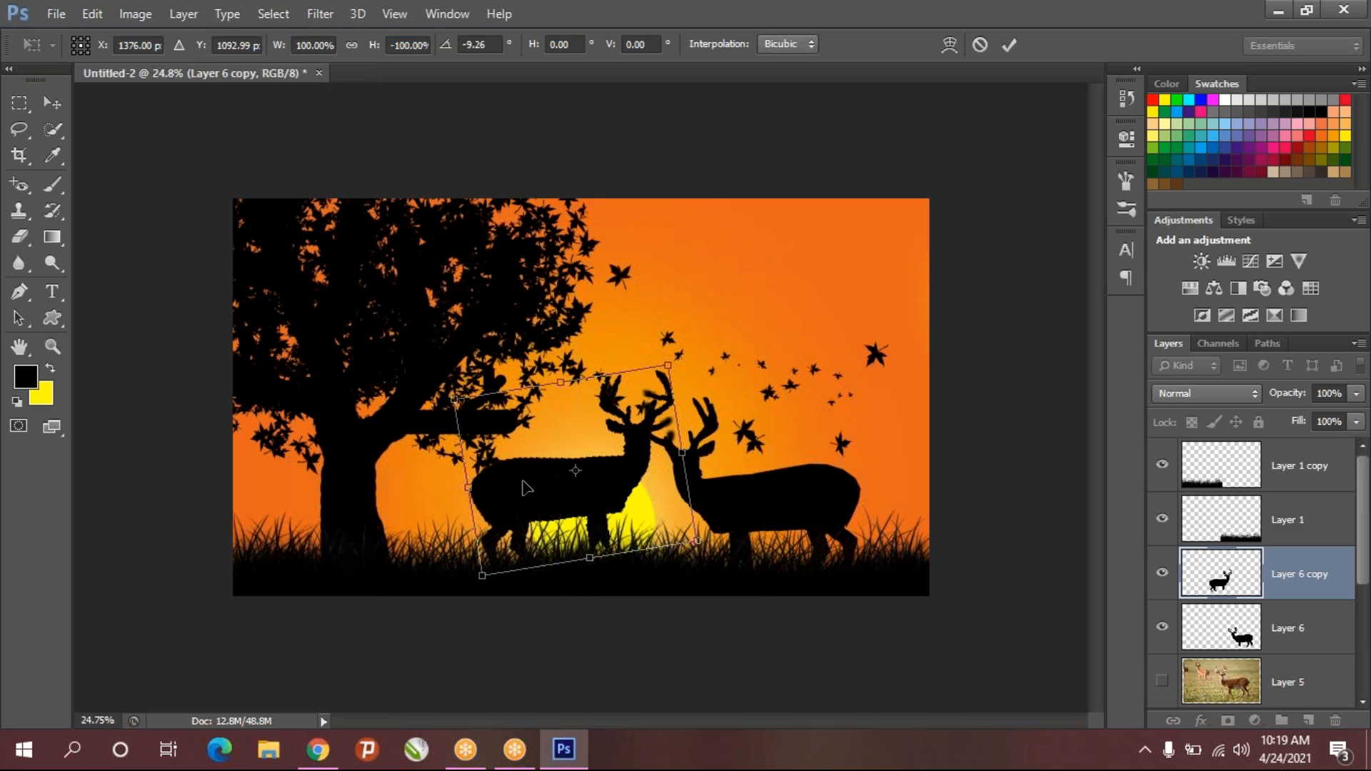
left_click_drag(671, 366, 656, 430)
key("Return")
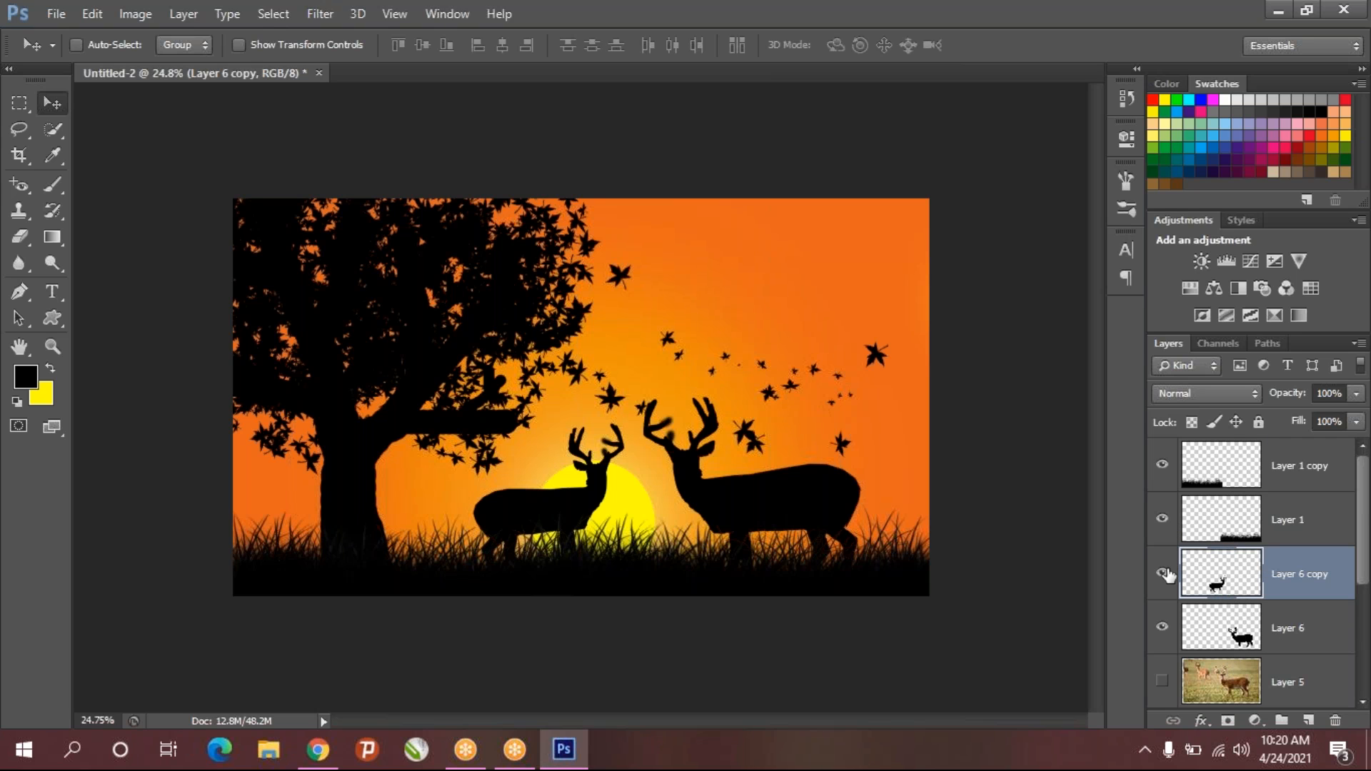
- Delete the hidden deer photo layer, Layer 5
left_click(1272, 671)
scroll(1273, 658, "down", 2)
scroll(1273, 658, "down", 1)
scroll(1239, 612, "up", 2)
key("Delete")
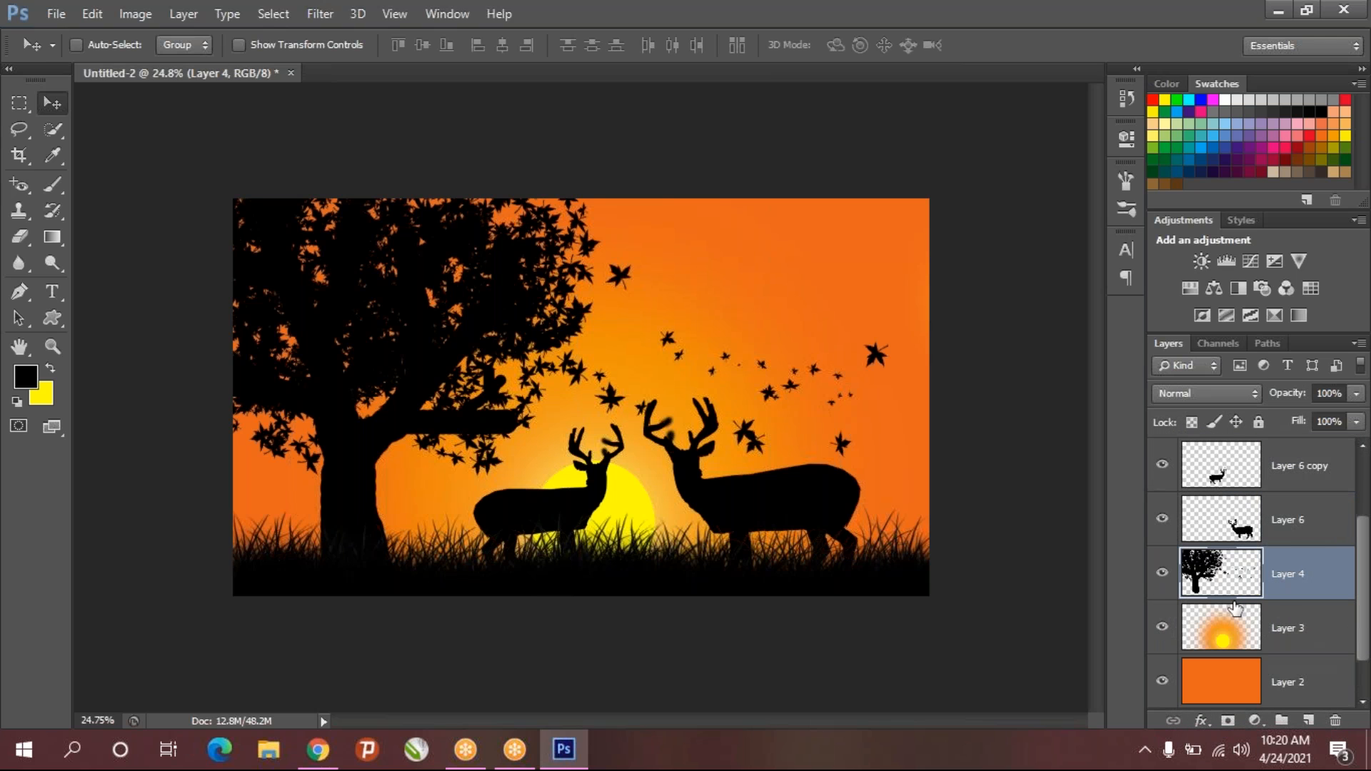
- Hide and show again the tree layer, Layer 4, and the two deer layers, Layer 6 and Layer 6 copy, to compare their contents
left_click(1162, 573)
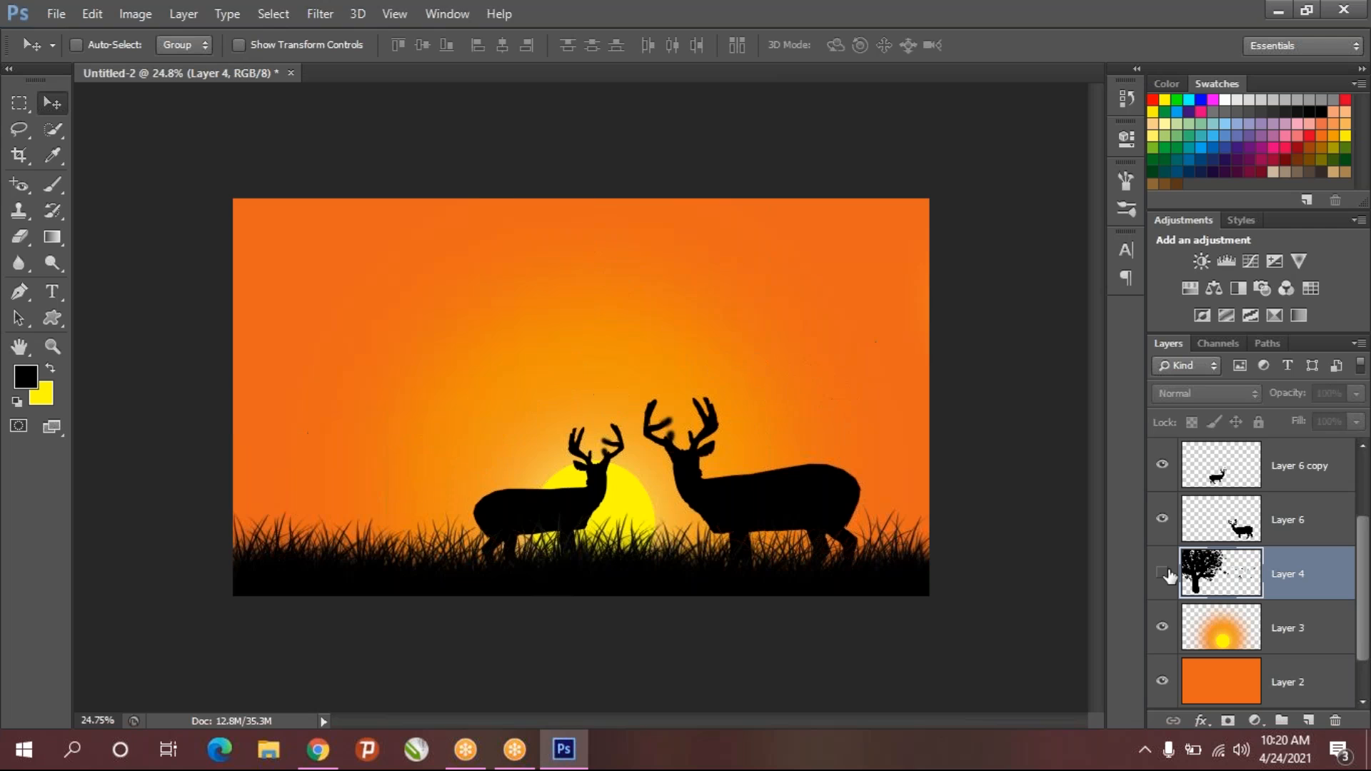
left_click(1162, 574)
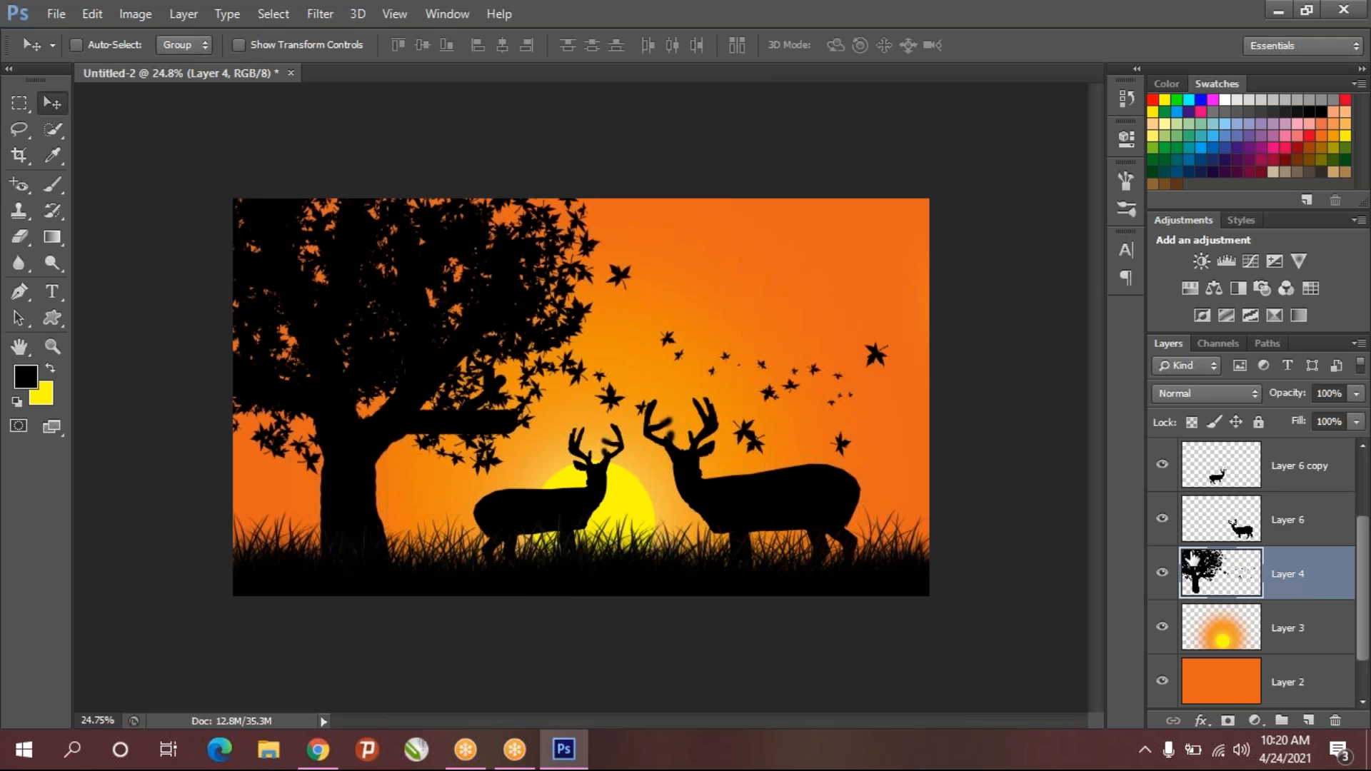
left_click(1163, 520)
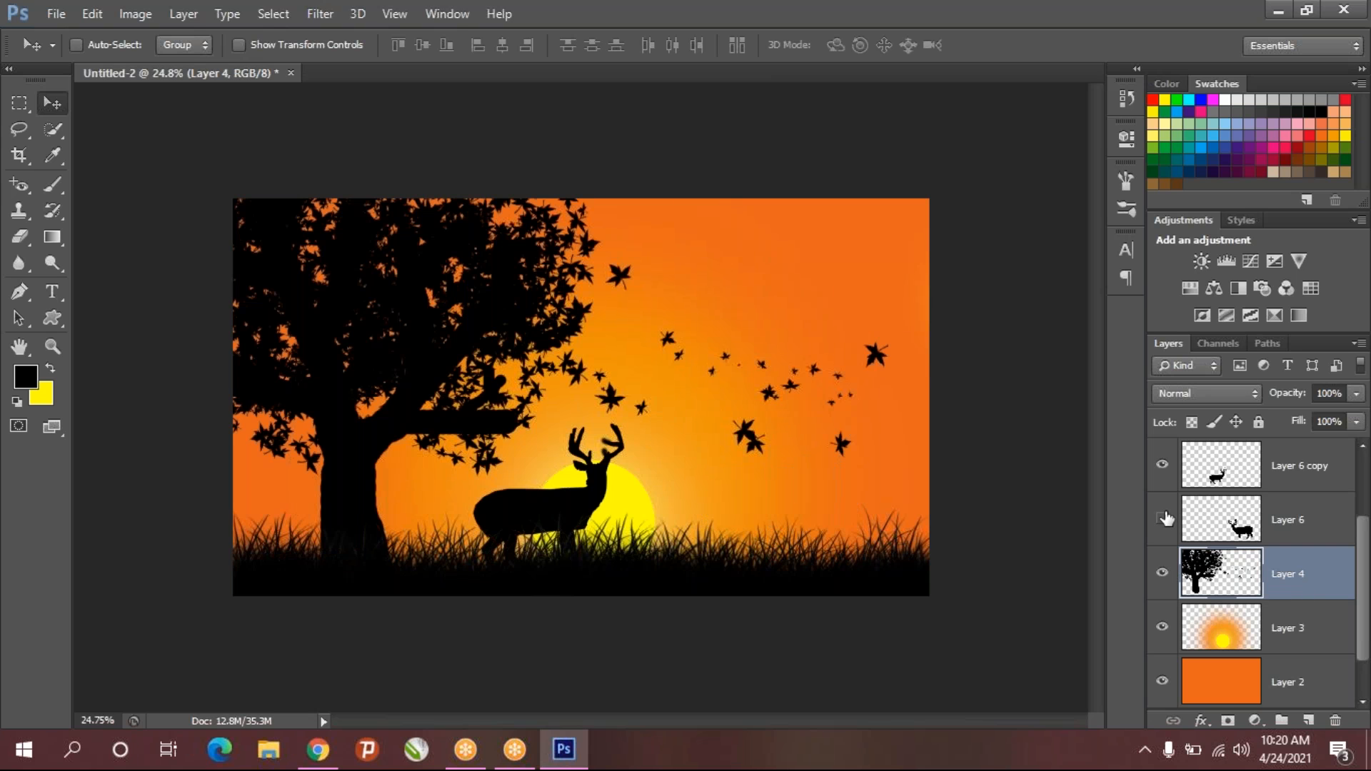
left_click(1171, 466)
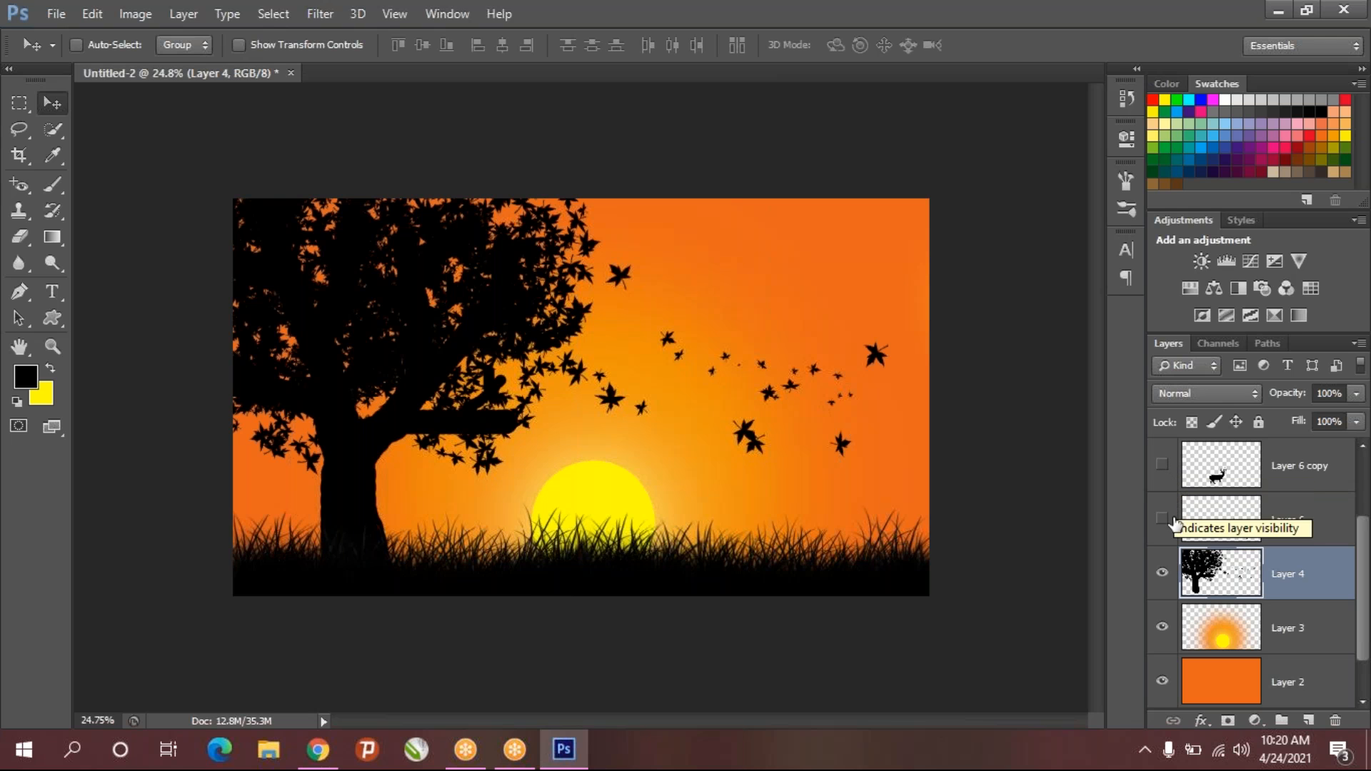
left_click(1163, 519)
left_click(1163, 465)
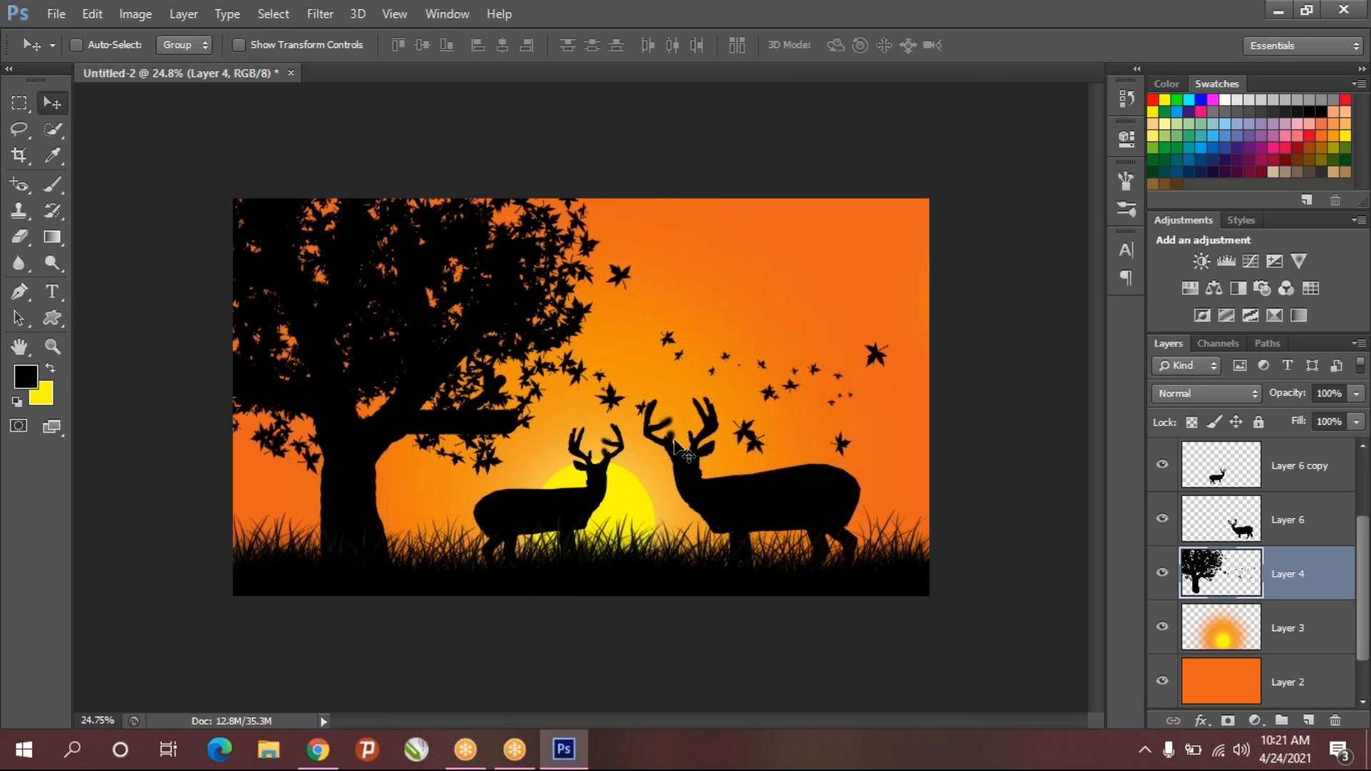
- Switch to Chrome, browse the Google image results for deer, and open the preview of the resting black deer from blog.nature.org
left_click(324, 755)
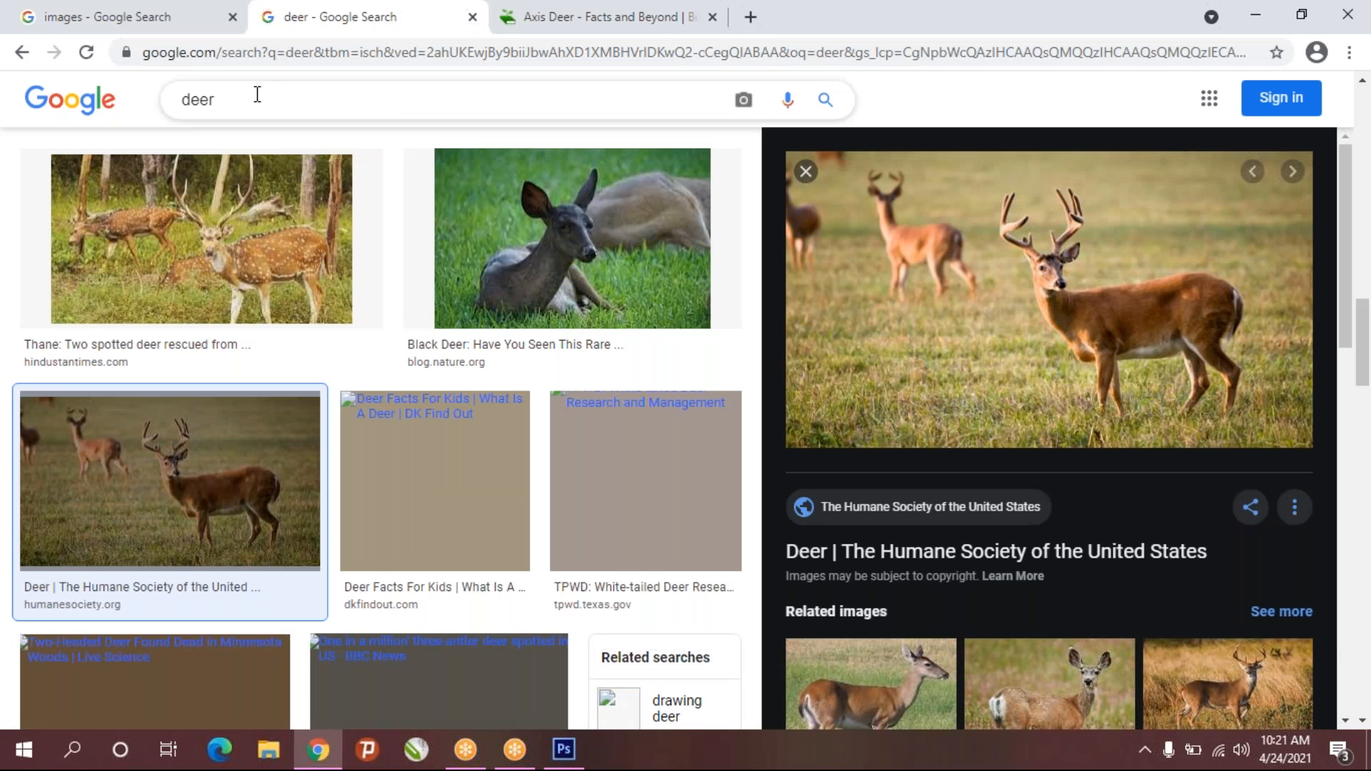
left_click_drag(254, 91, 71, 92)
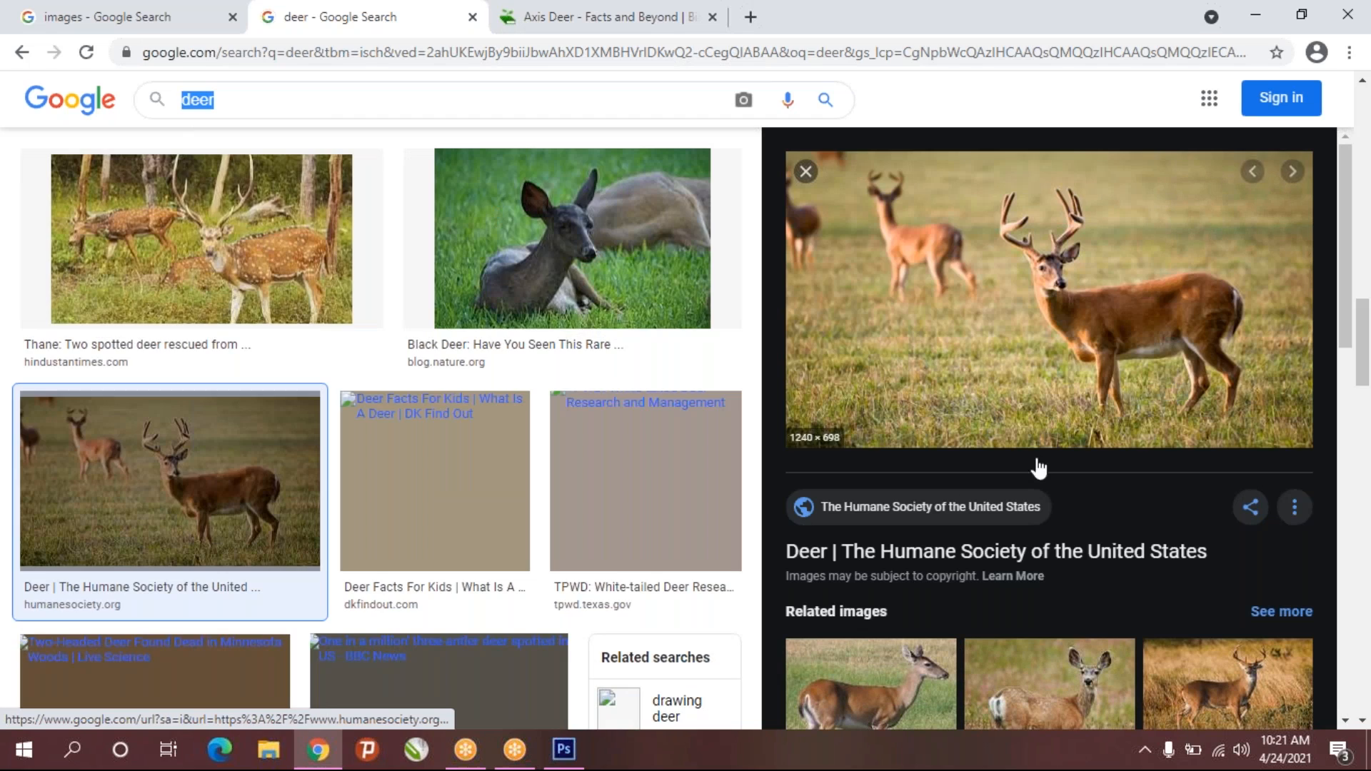
scroll(637, 483, "down", 10)
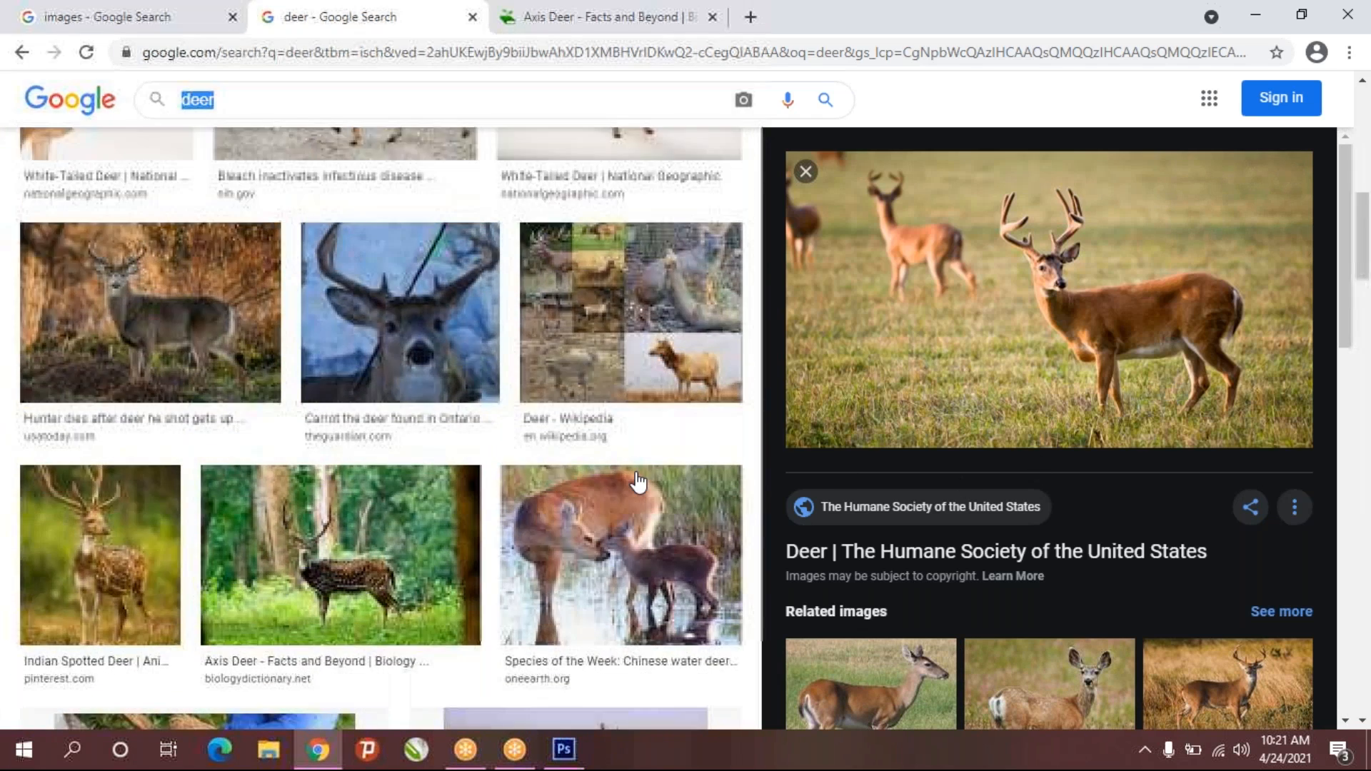
scroll(638, 483, "up", 5)
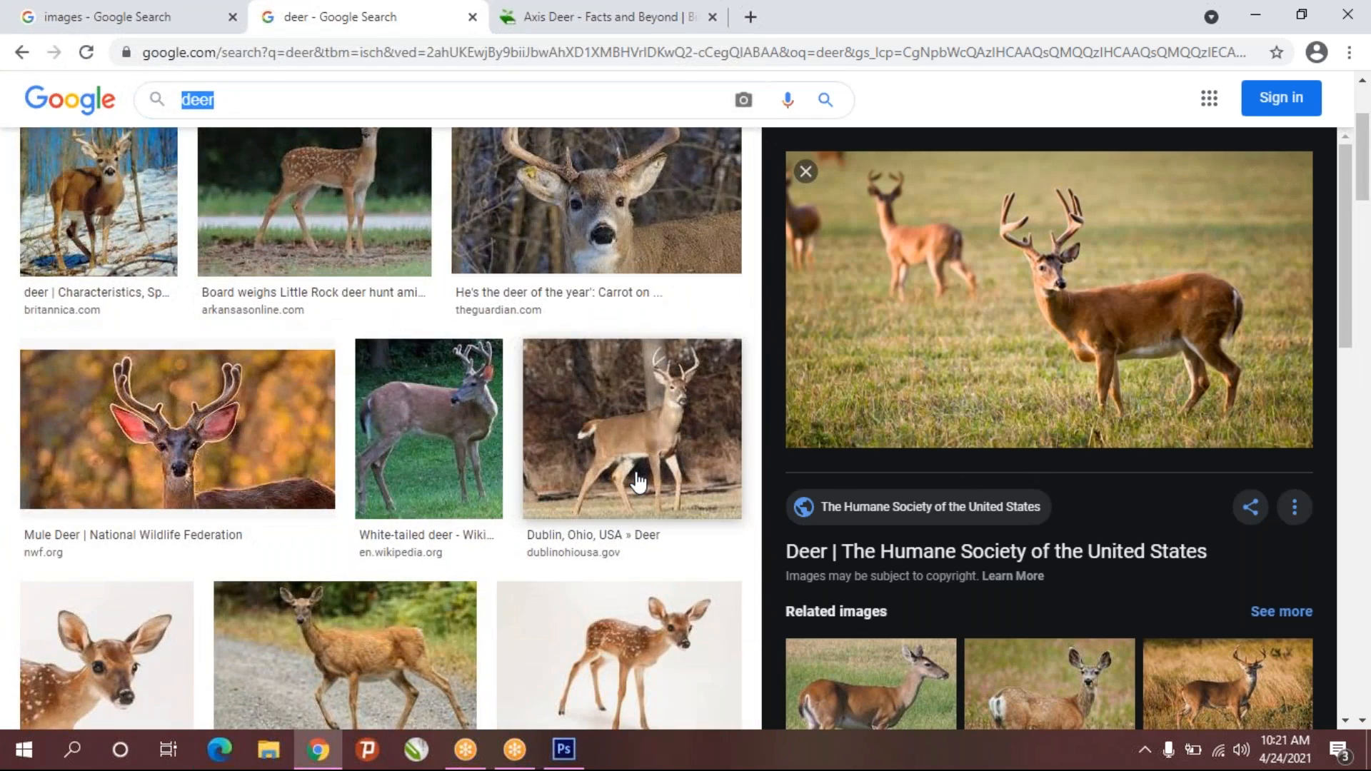
scroll(638, 483, "up", 3)
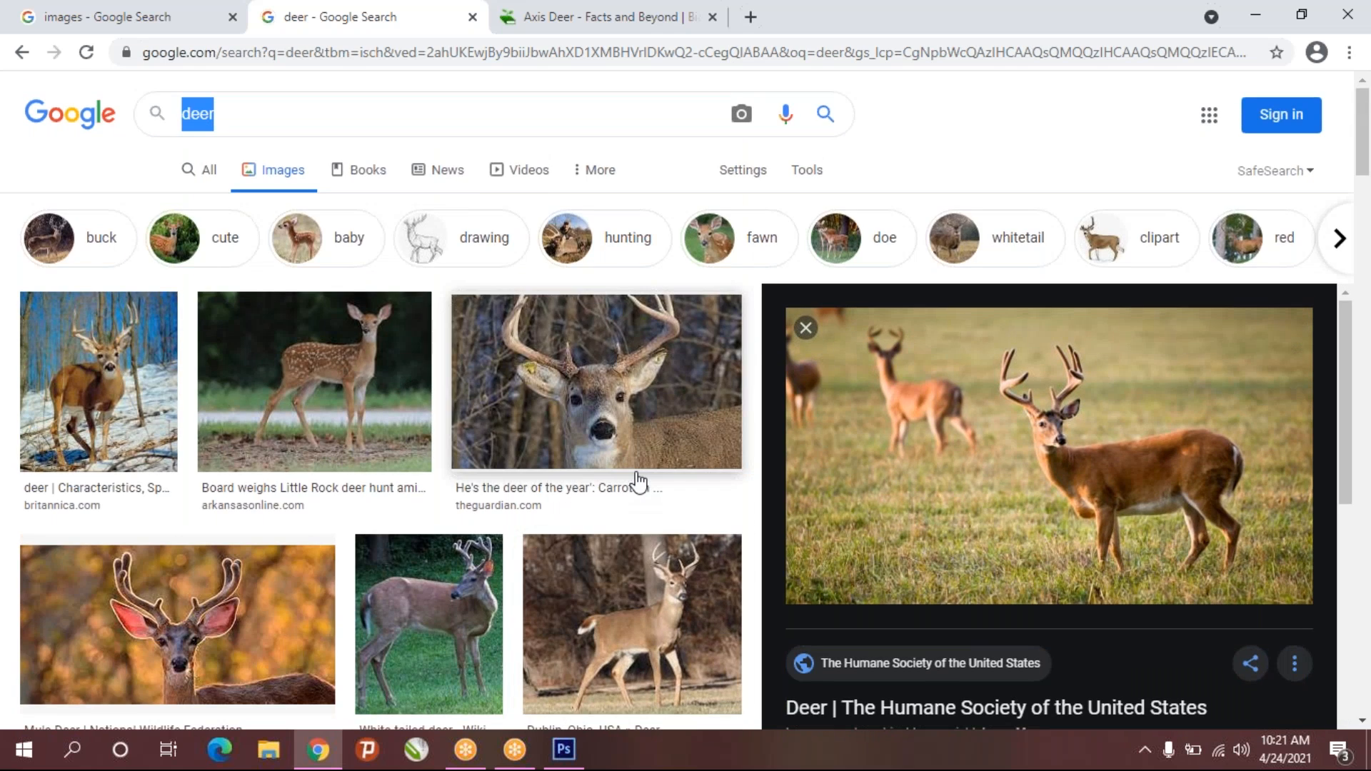
scroll(336, 504, "down", 6)
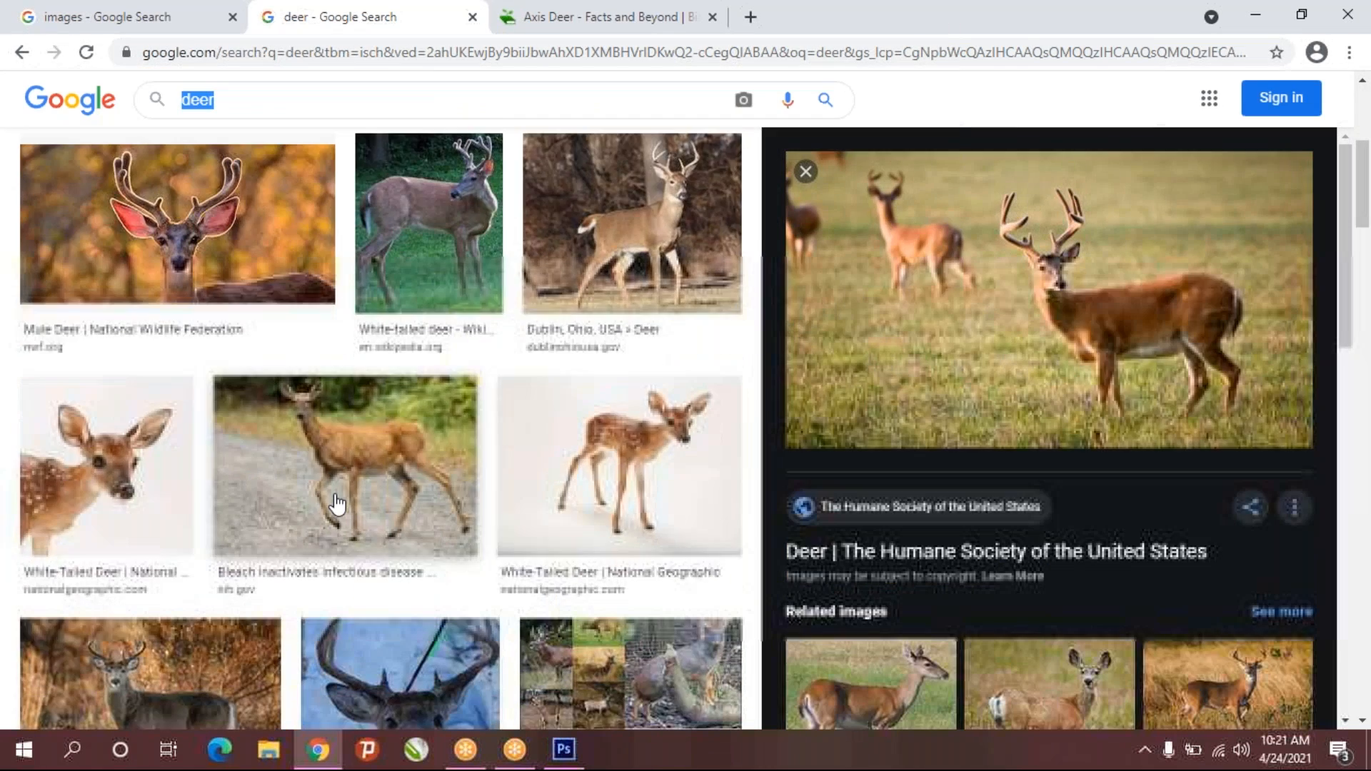
scroll(336, 505, "down", 5)
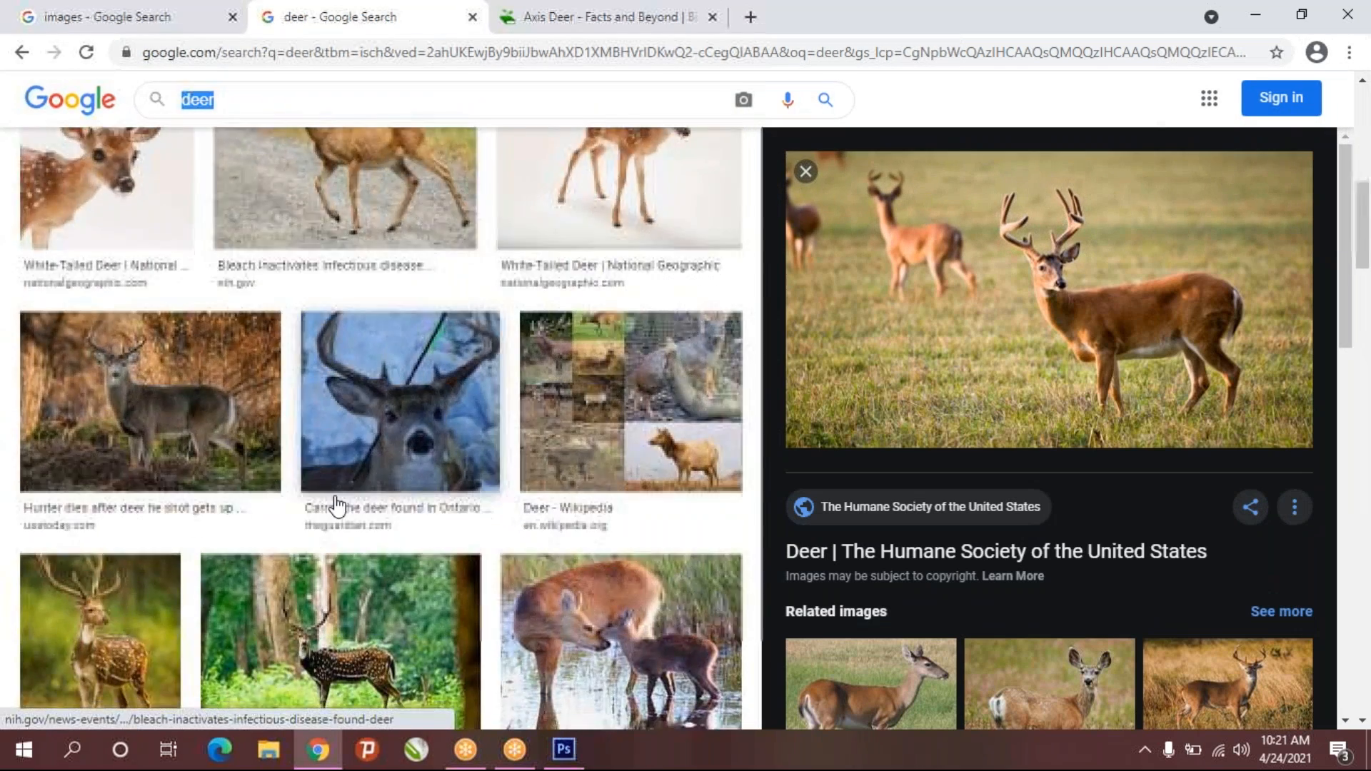
scroll(337, 505, "down", 15)
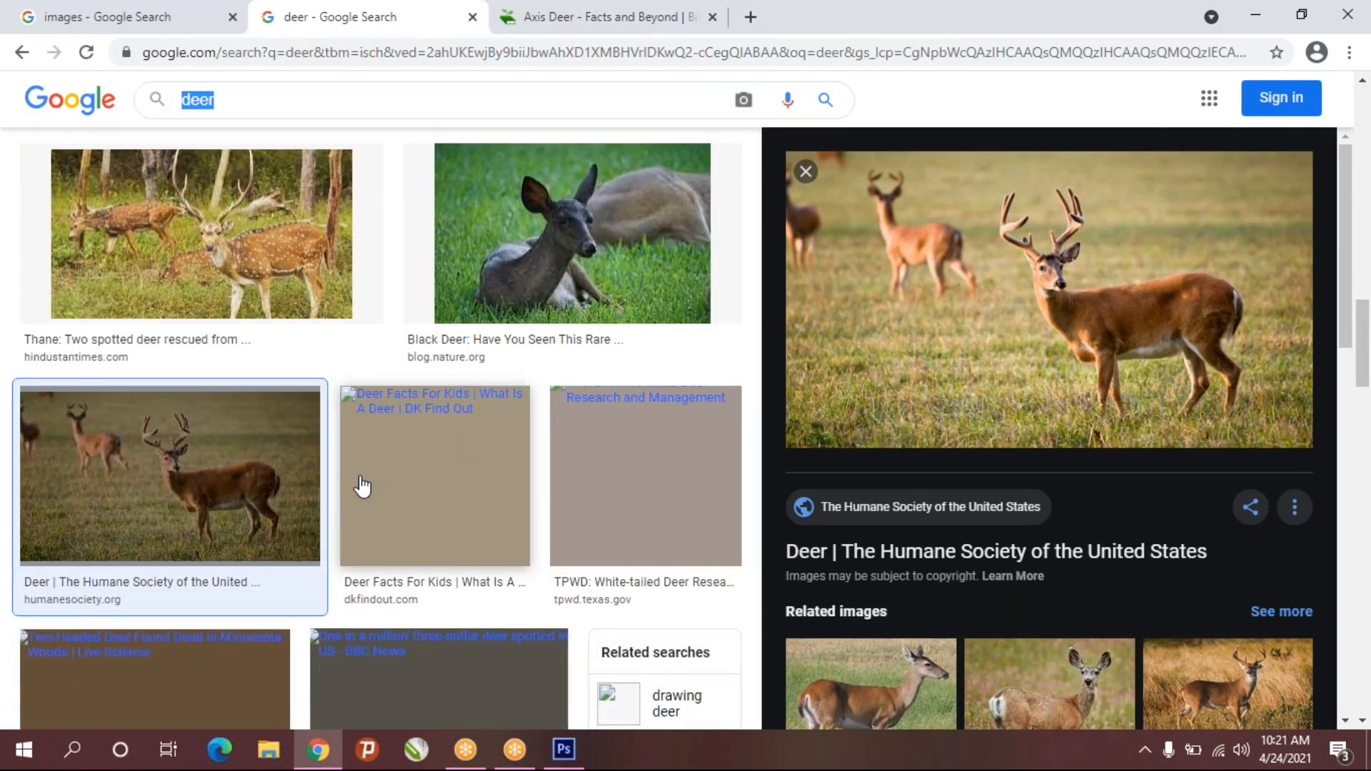
scroll(355, 490, "up", 6)
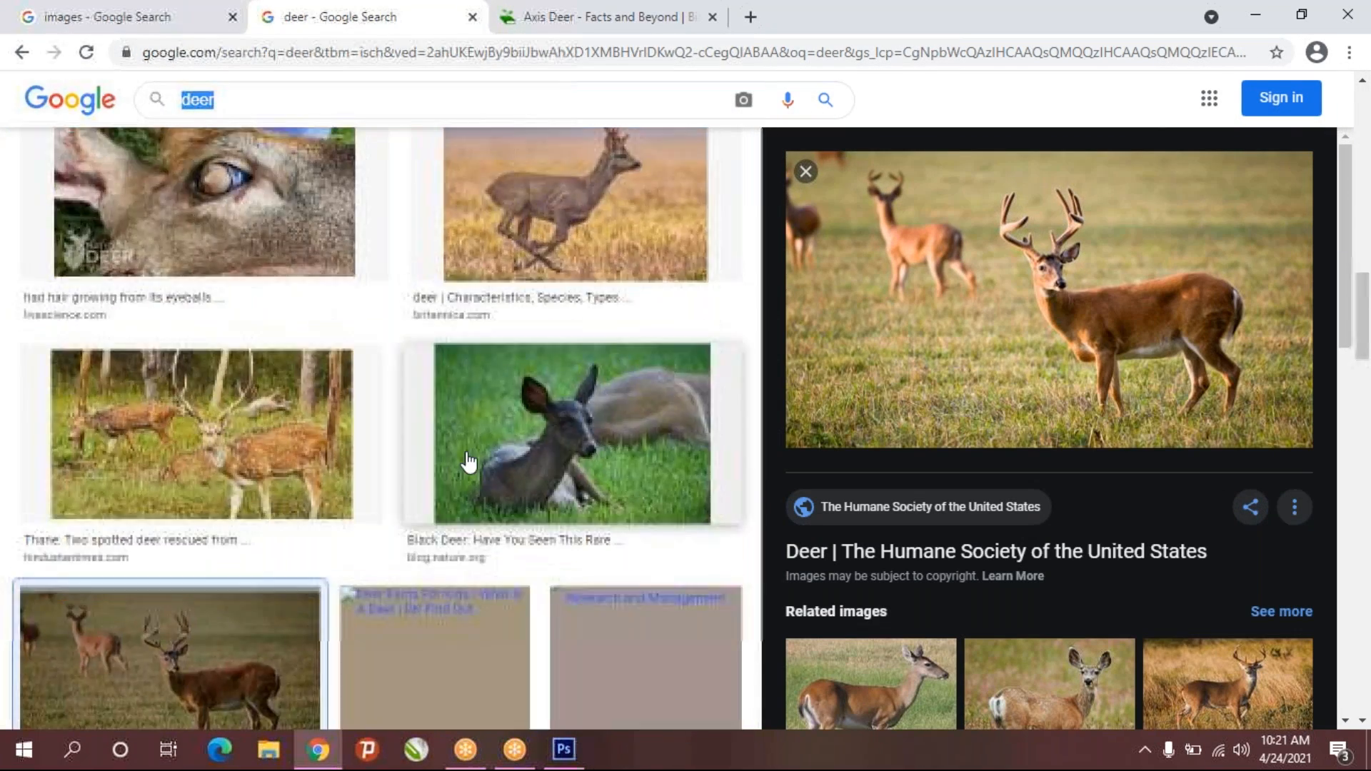
left_click(466, 463)
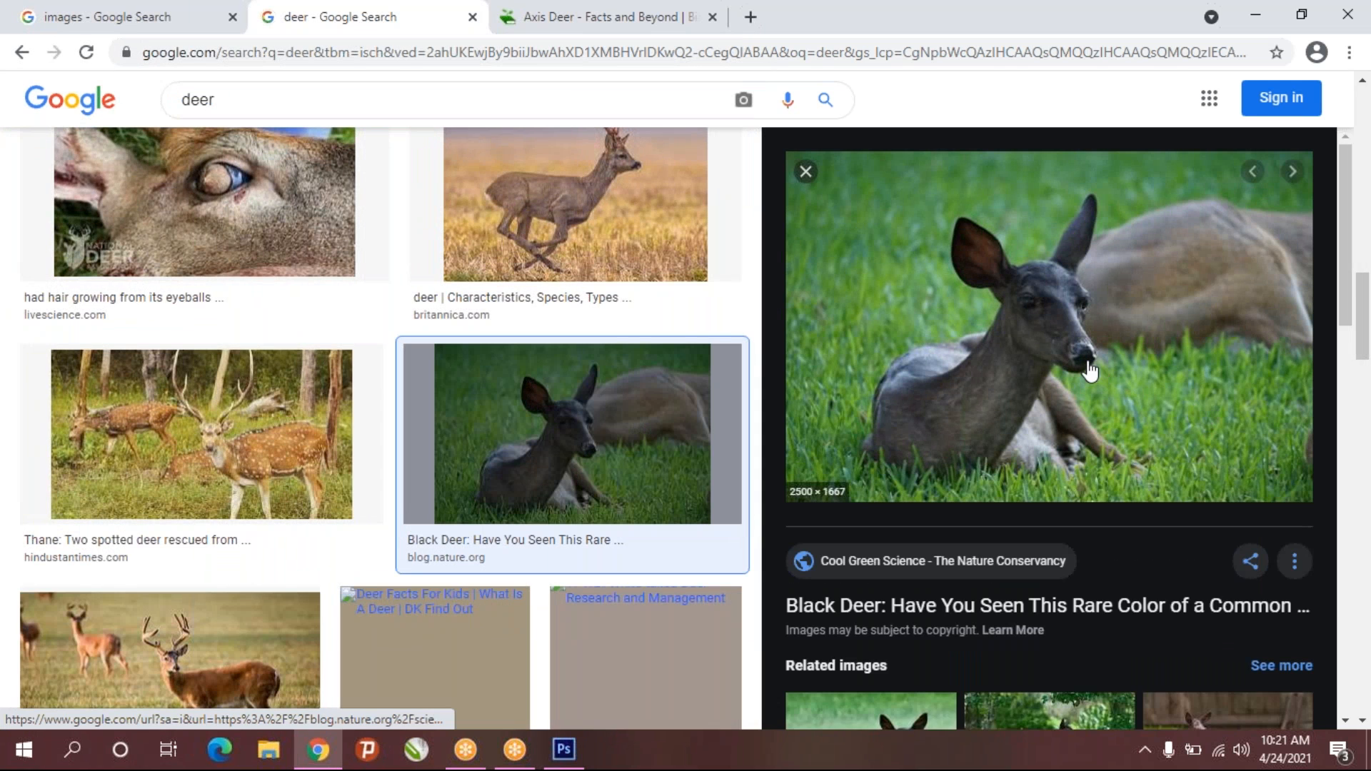
- Copy the previewed black deer image and paste it into the Photoshop sunset document above the tree layer
right_click(1098, 375)
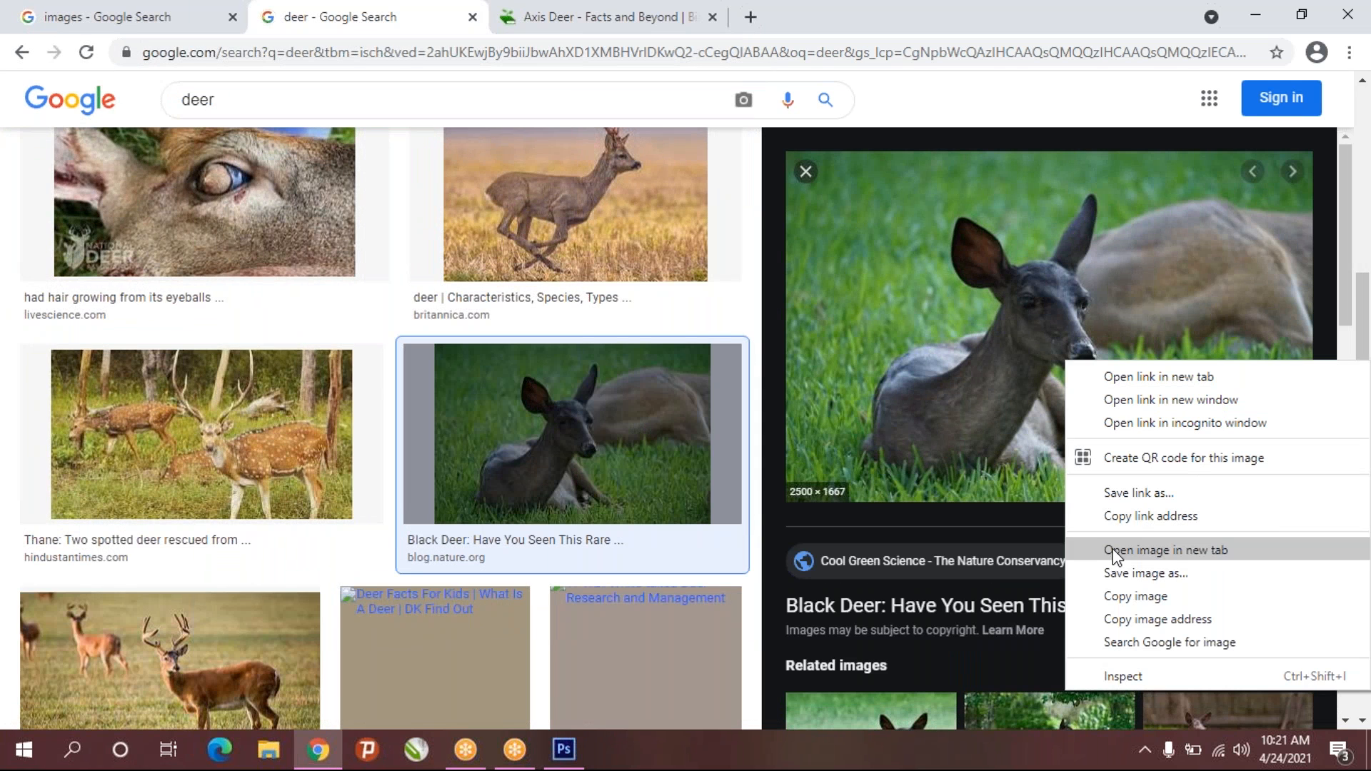
left_click(1111, 599)
left_click(562, 764)
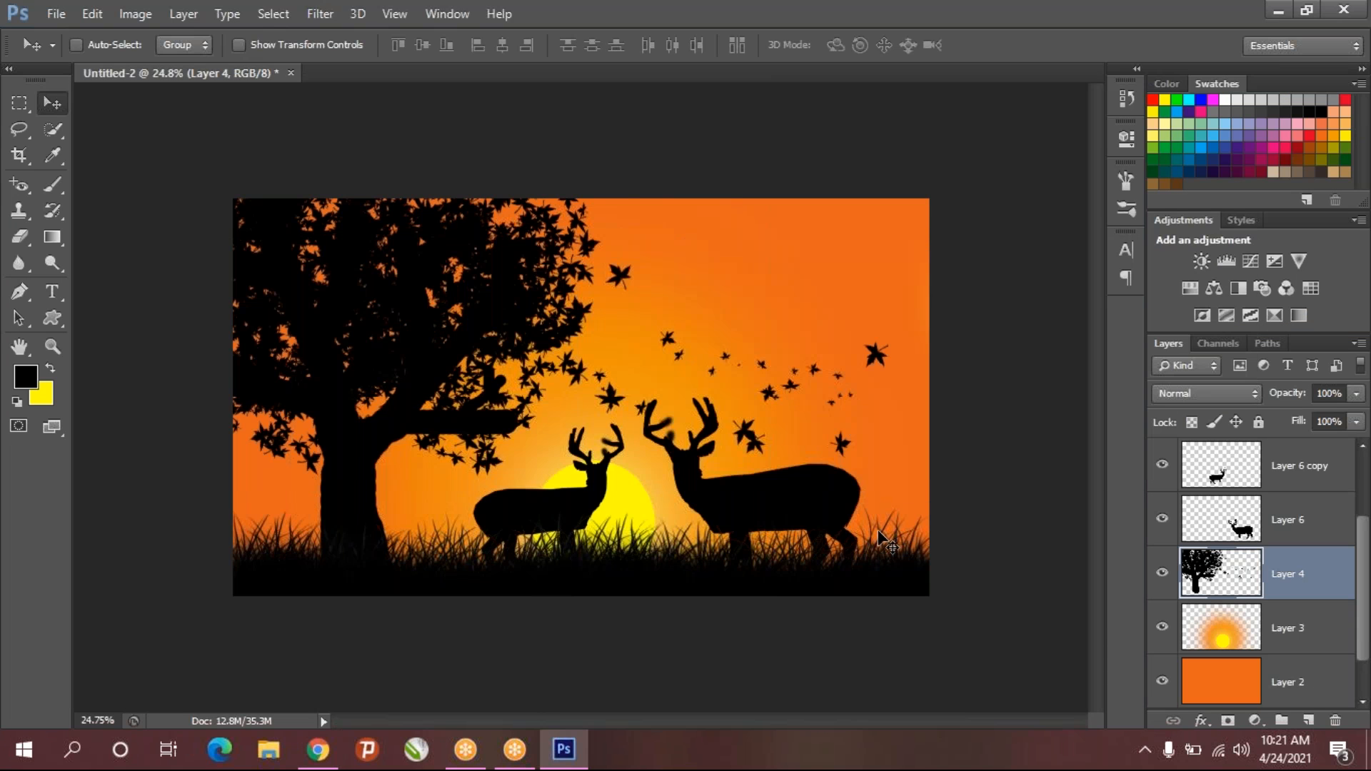
left_click(563, 750)
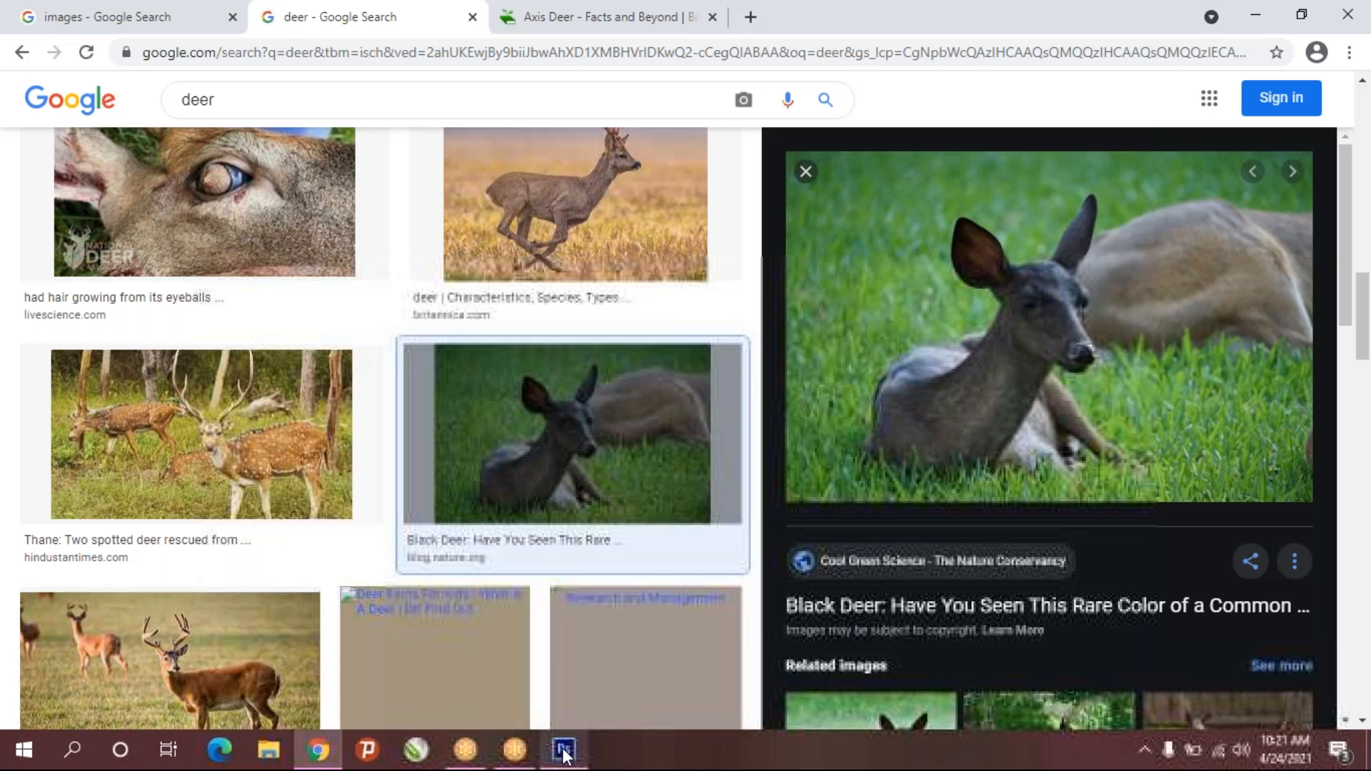
right_click(1162, 350)
left_click(1117, 586)
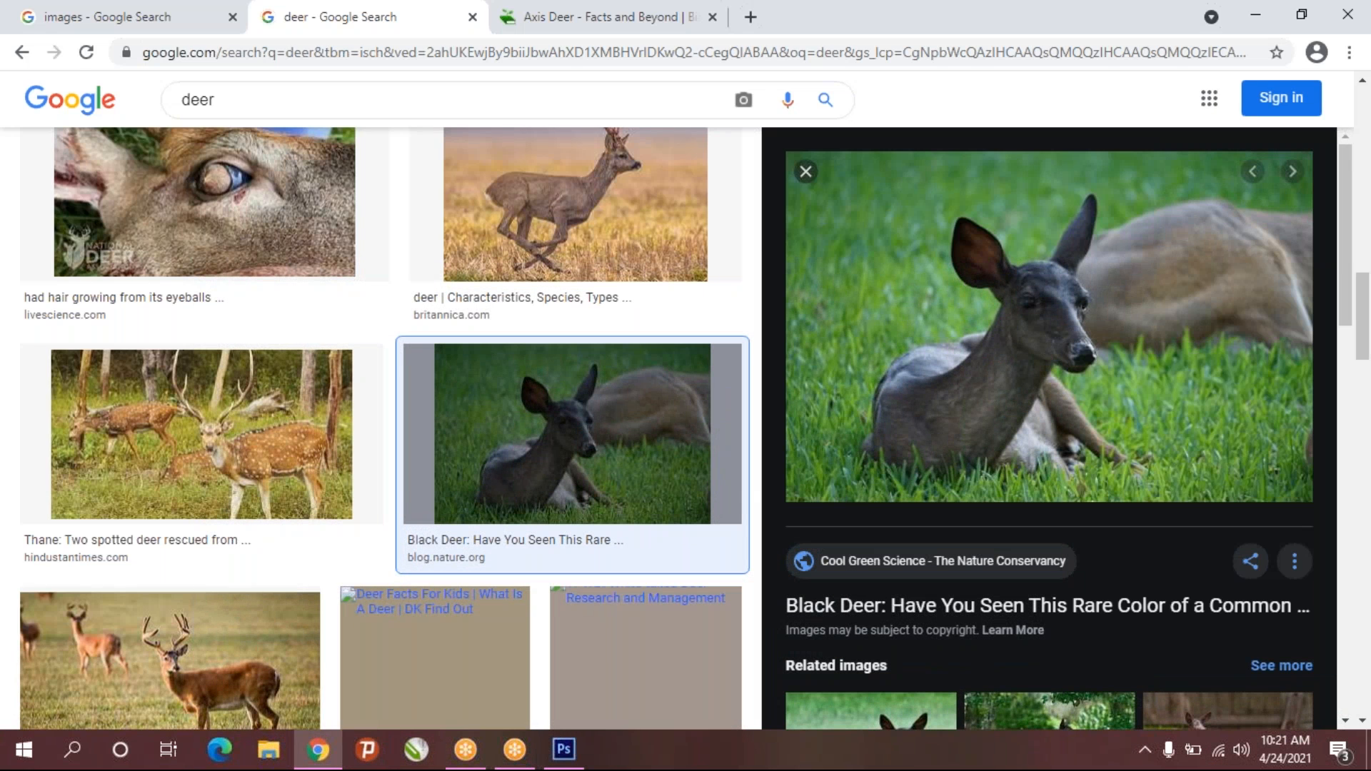
key("alt+Tab")
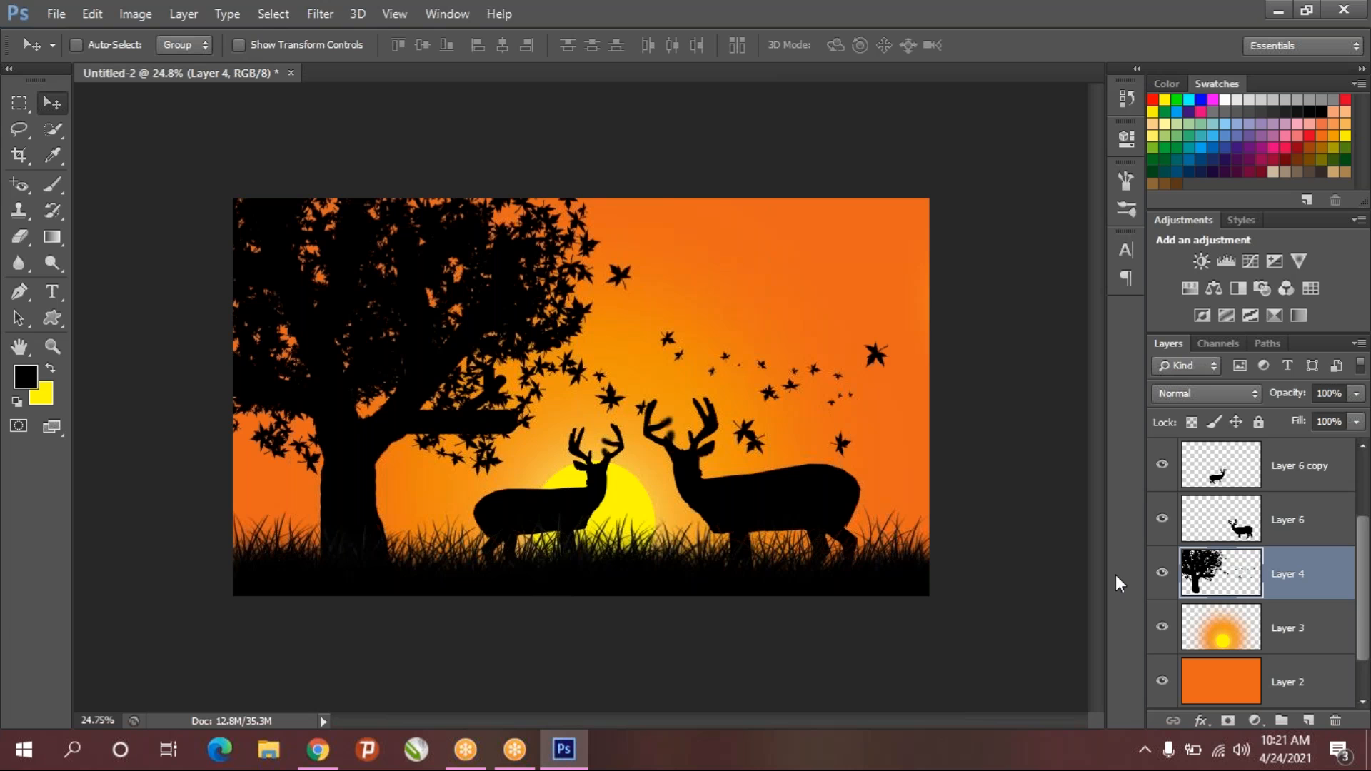
key("ctrl+v")
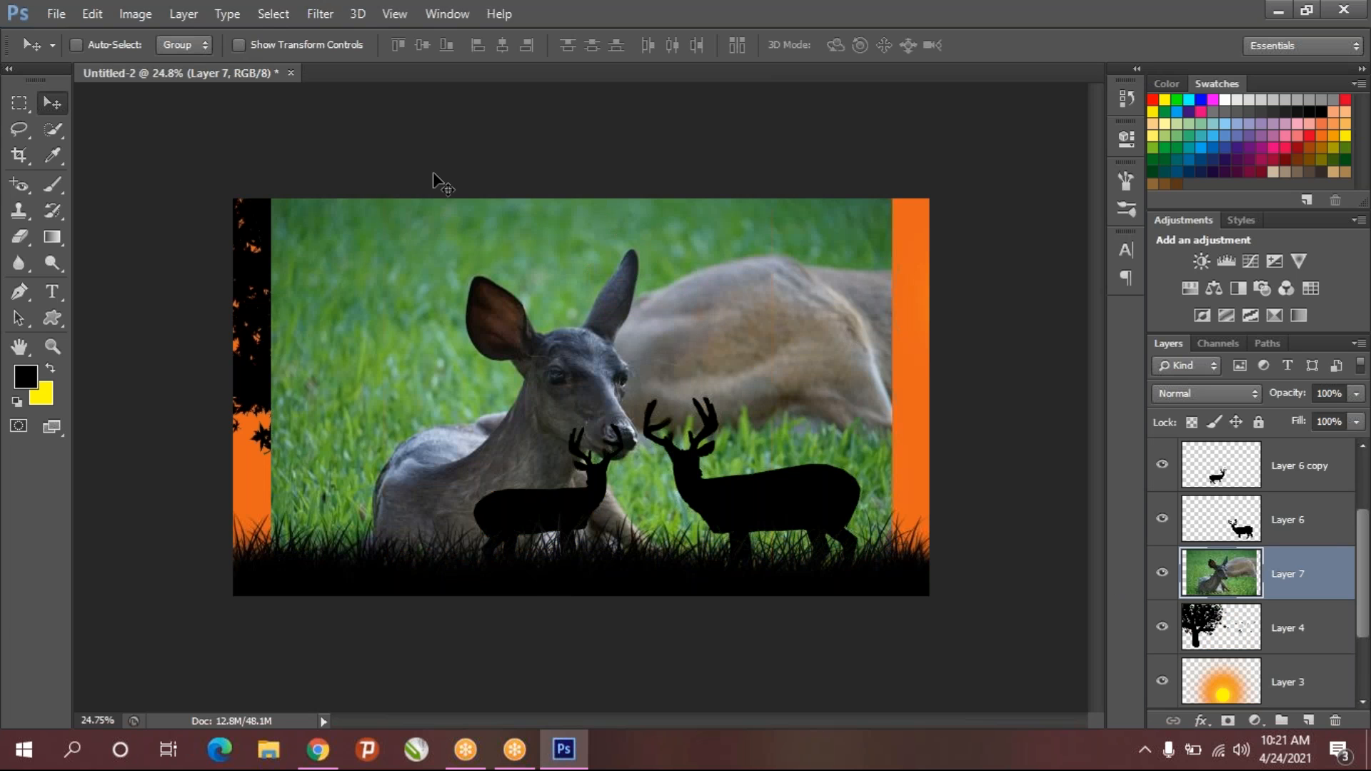
- Sample foreground colours from several spots on the grass and the deer in the pasted photo with the Eyedropper tool
scroll(365, 302, "up", 2)
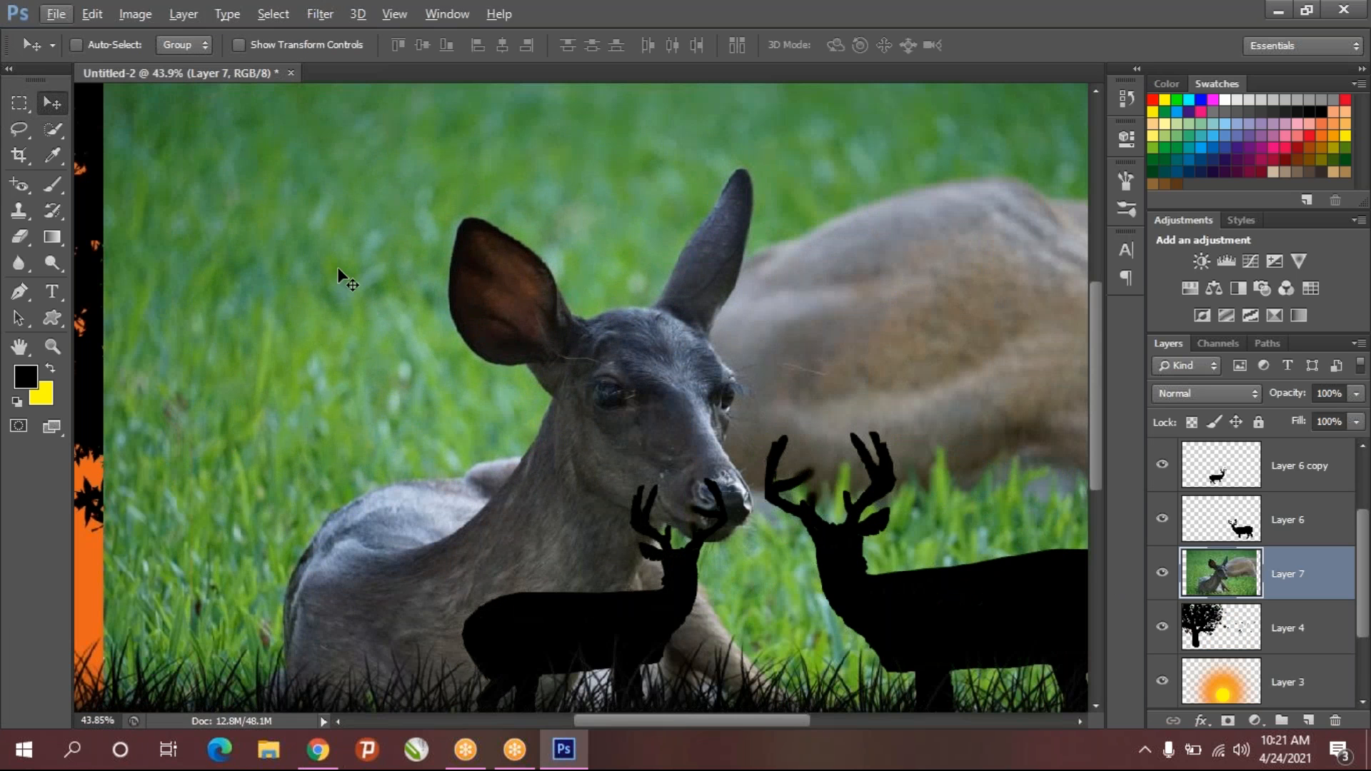
left_click(57, 156)
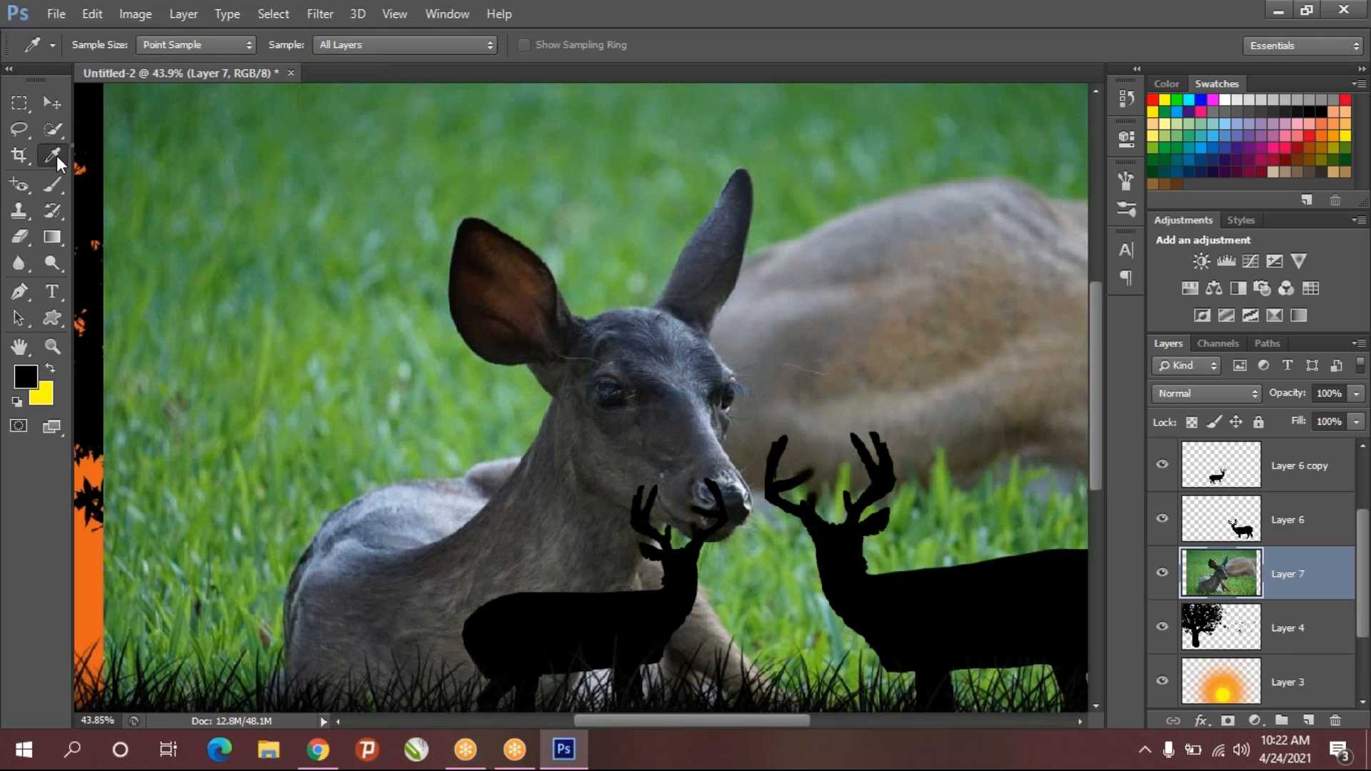
left_click(165, 151)
right_click(57, 153)
left_click(144, 152)
left_click(325, 345)
left_click(680, 328)
left_click(592, 337)
left_click(386, 514)
left_click(356, 199)
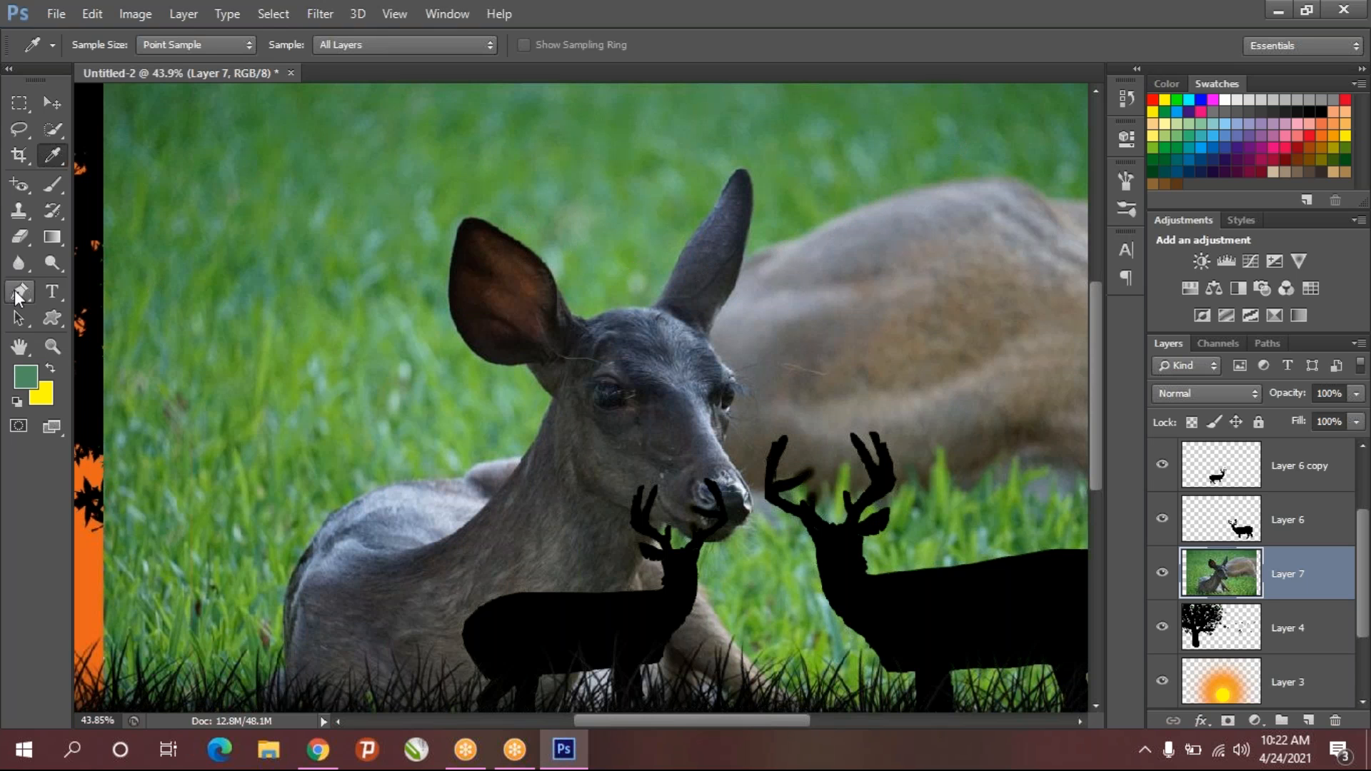
left_click(348, 168)
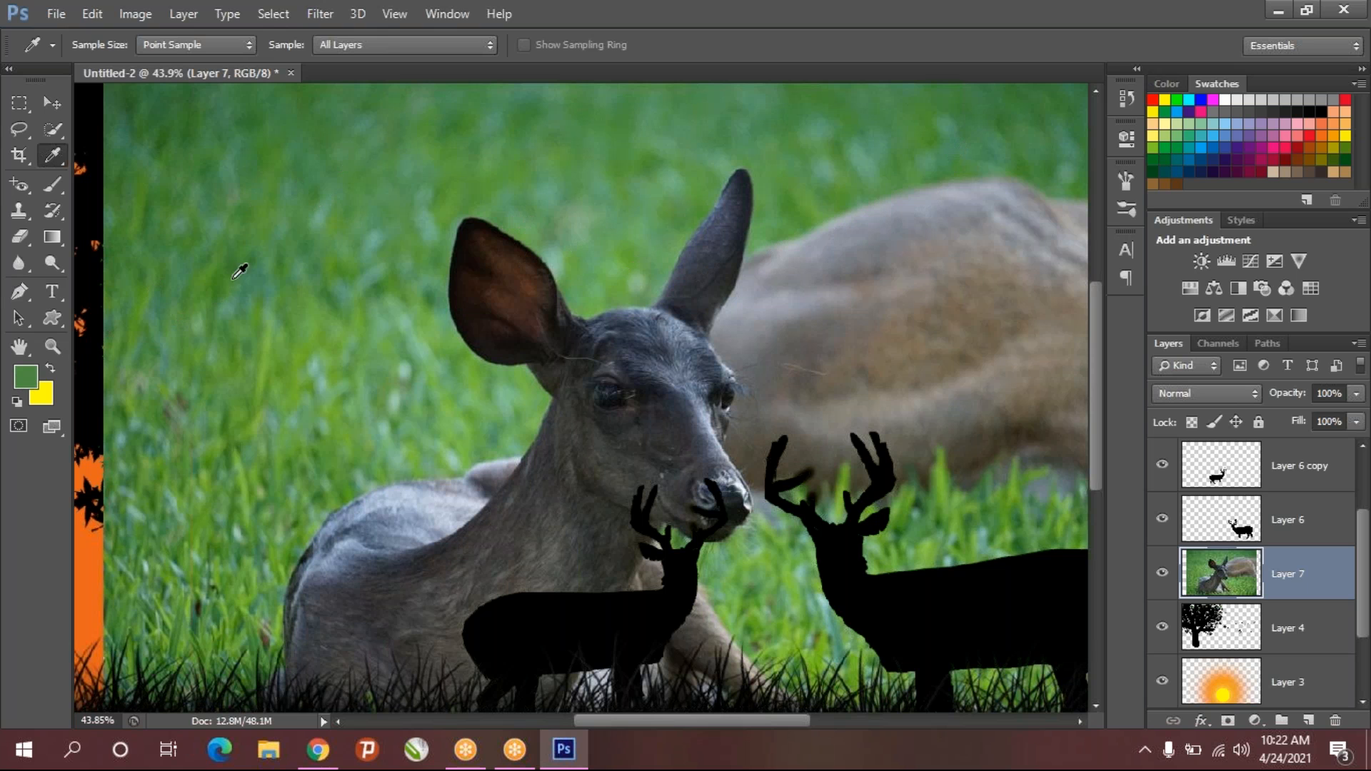
scroll(379, 215, "up", 3)
left_click(431, 333)
- Set the foreground colour to pure red with RGB values 255, 0, 0
left_click(21, 384)
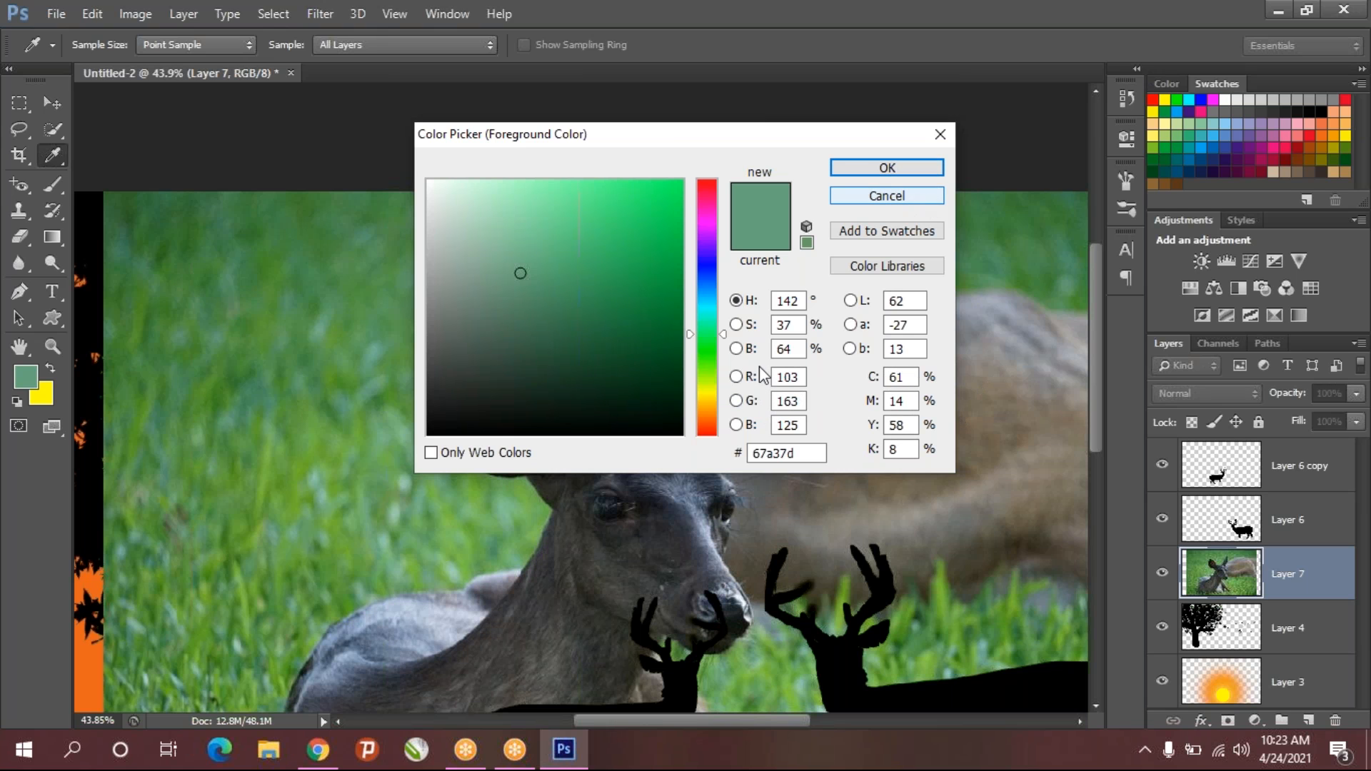
left_click(787, 376)
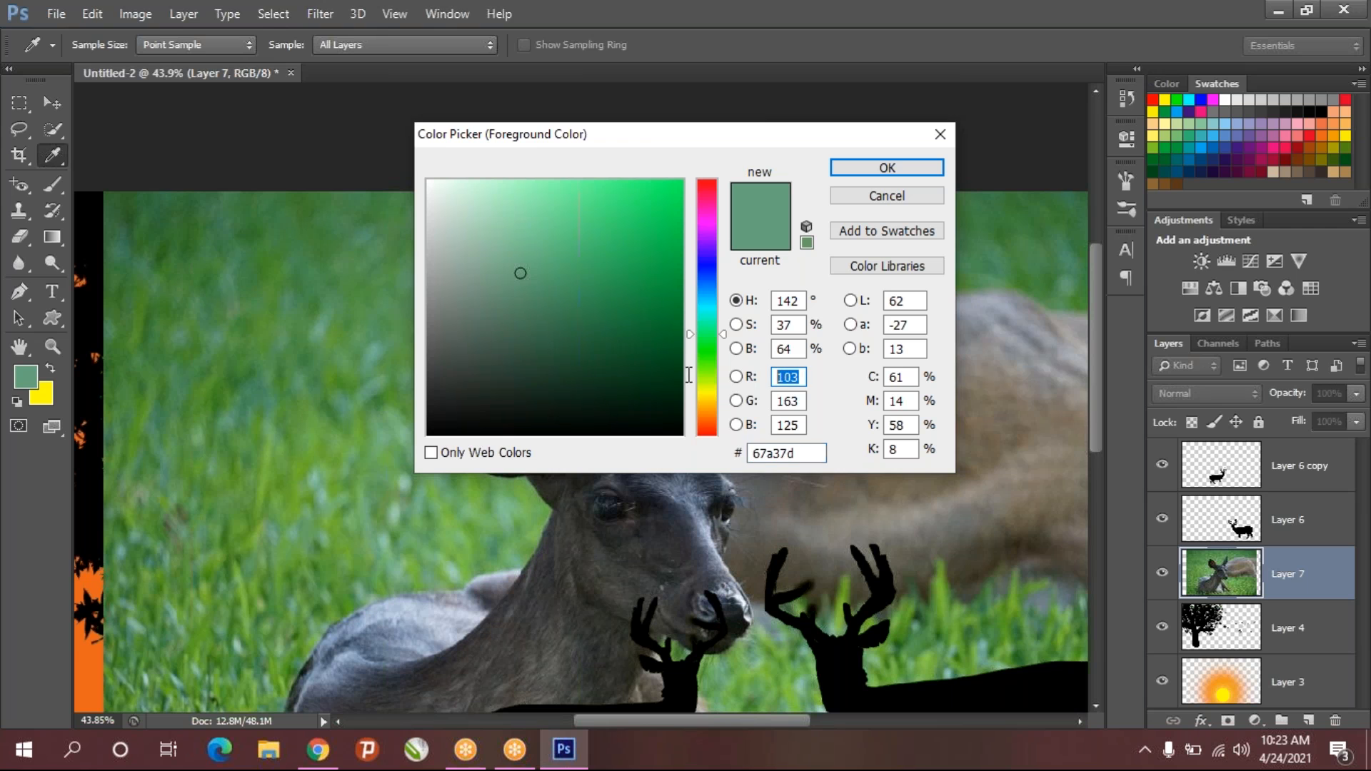
type("255")
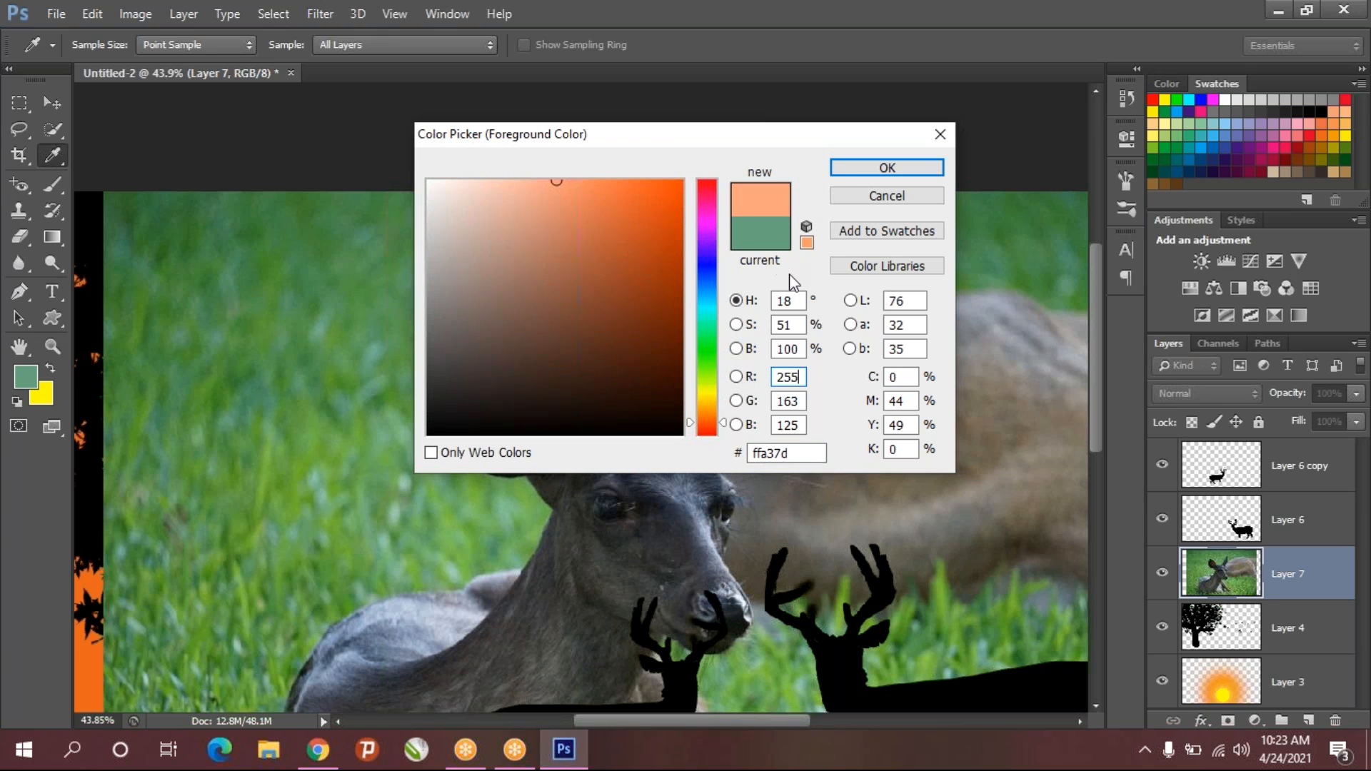
key("Tab")
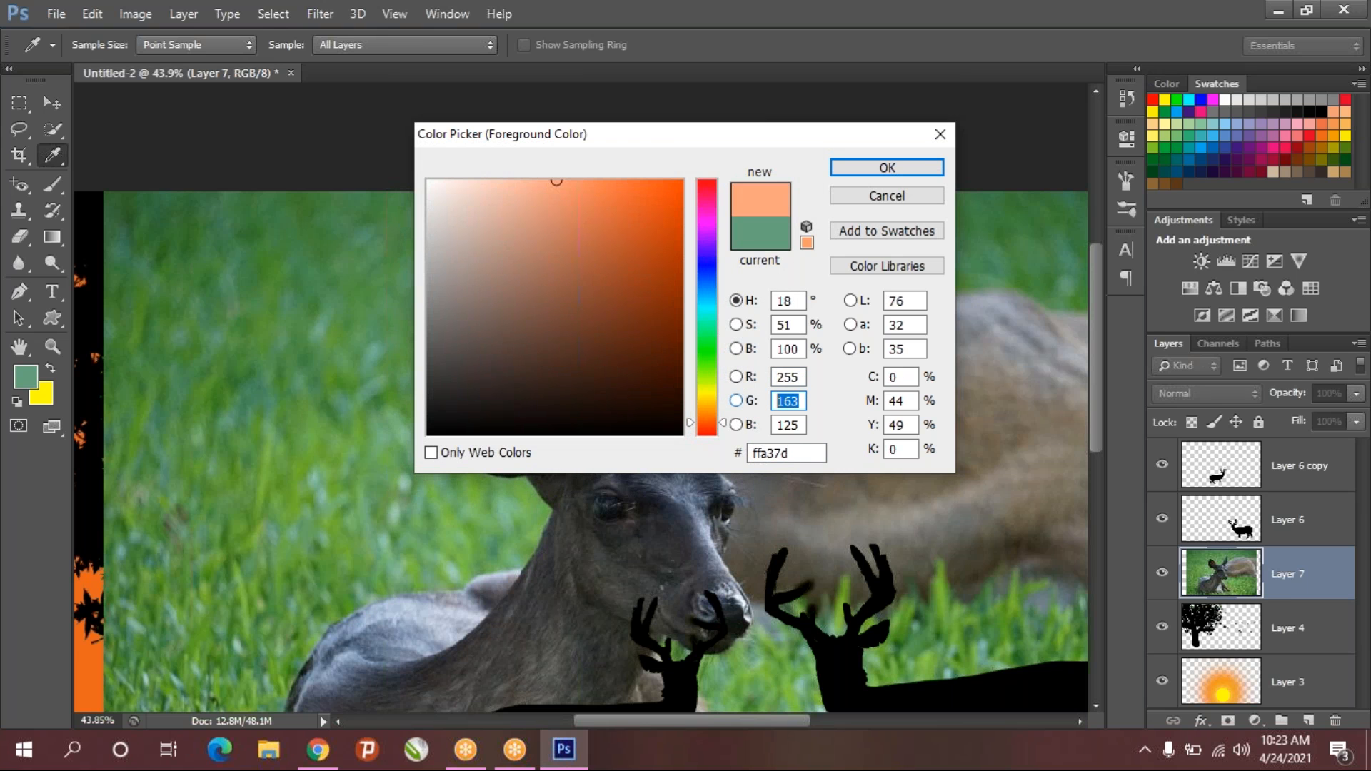
type("0")
key("Tab")
type("0")
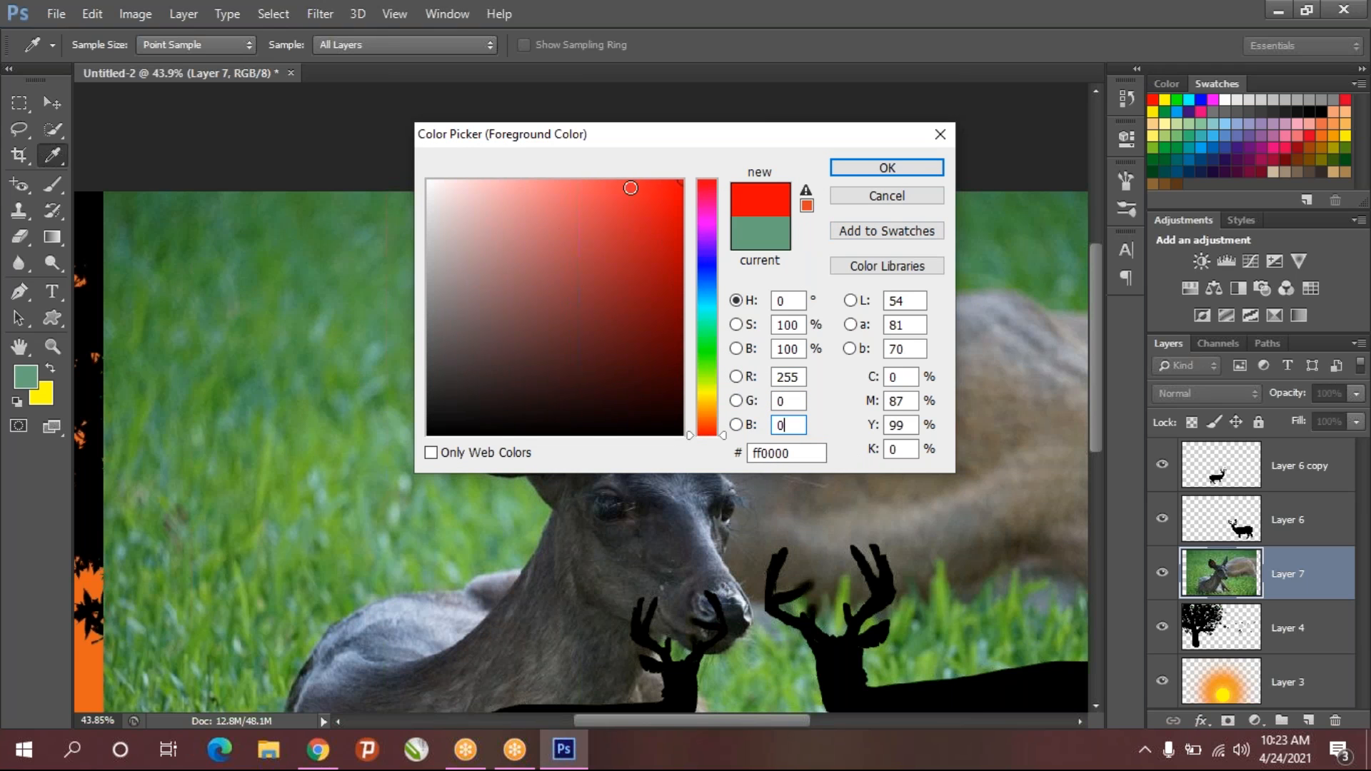
key("Return")
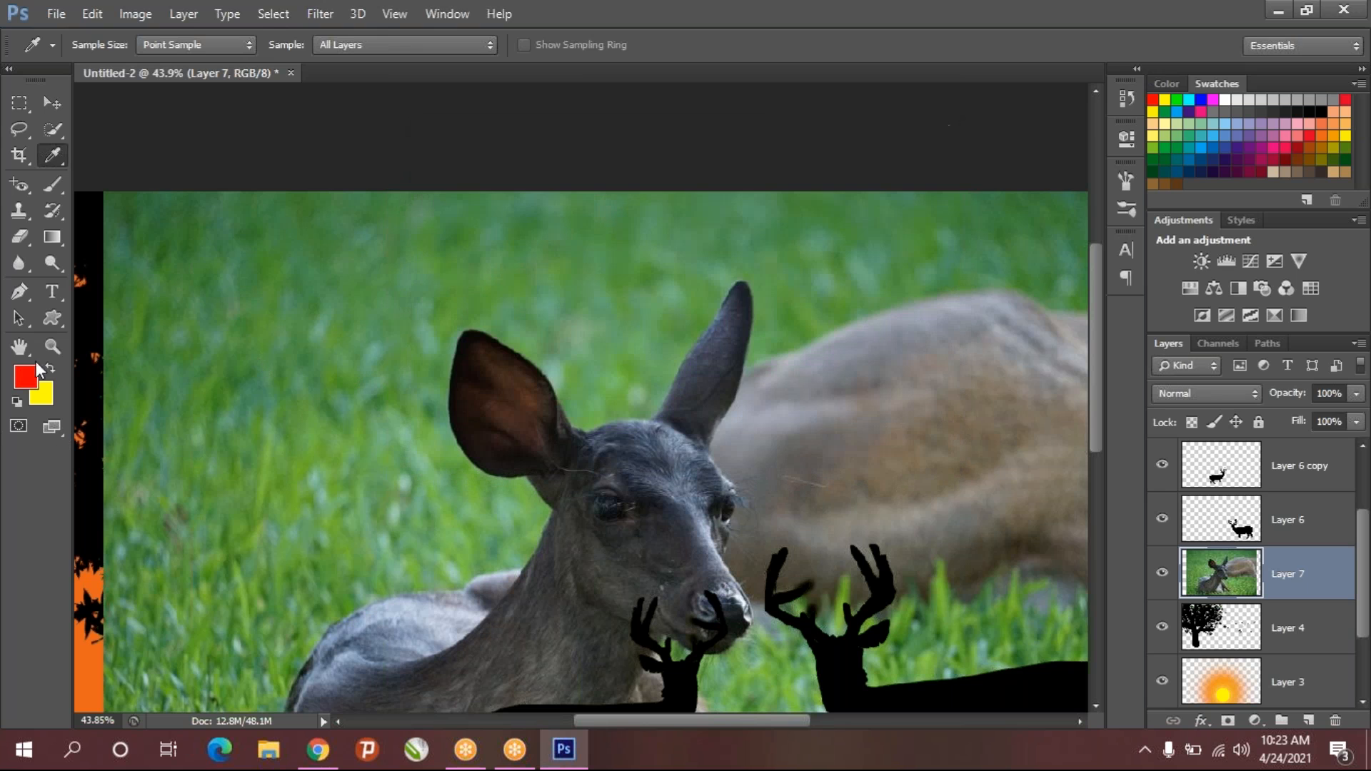
- Set the foreground colour to pure green with RGB values 0, 255, 0
left_click(27, 379)
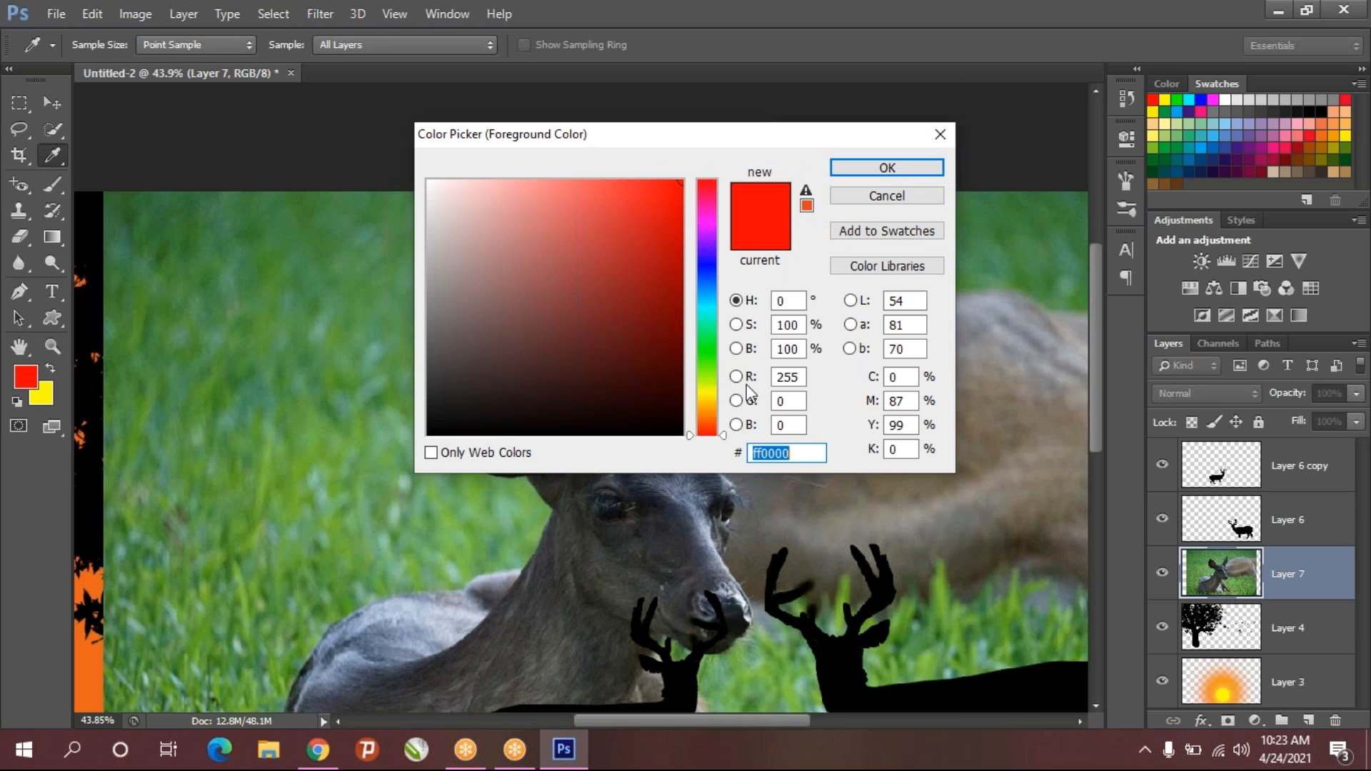
left_click_drag(801, 378, 719, 380)
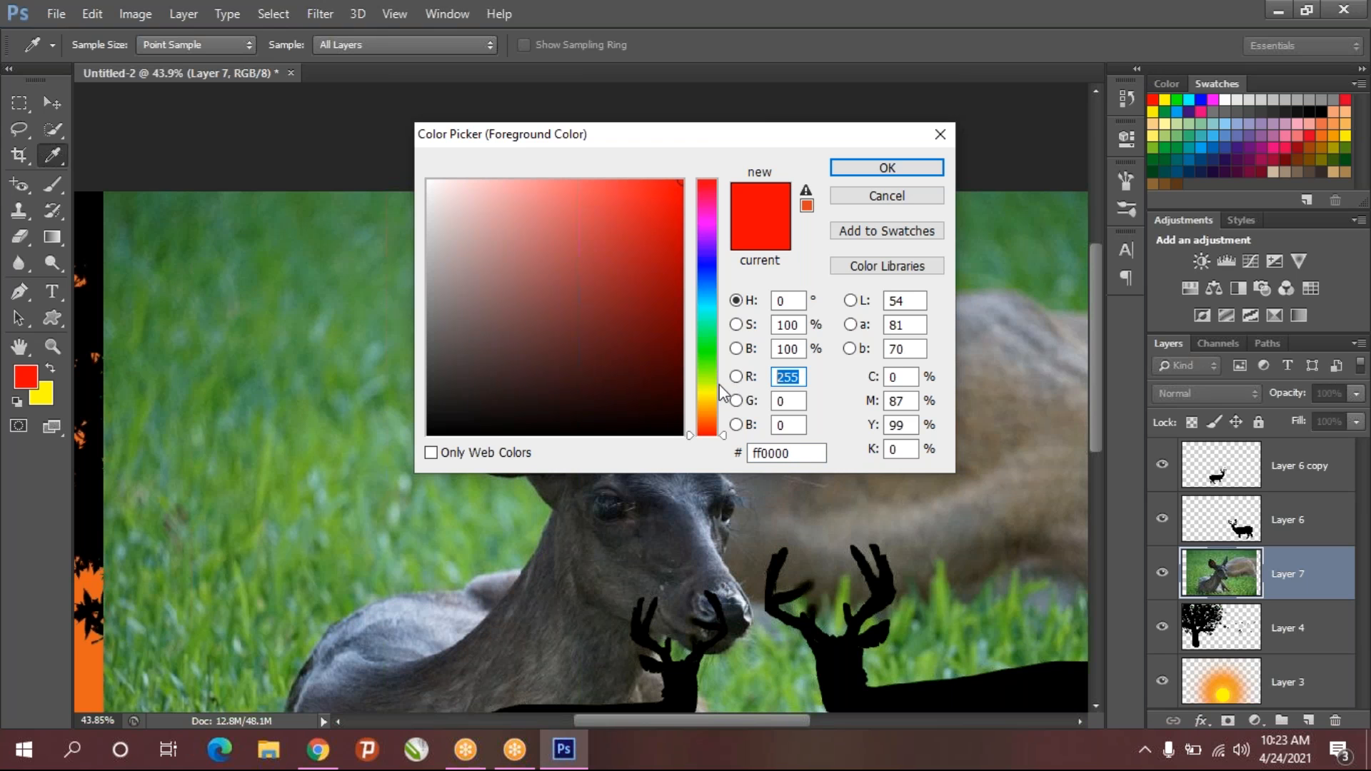
type("0")
double_click(783, 401)
type("255")
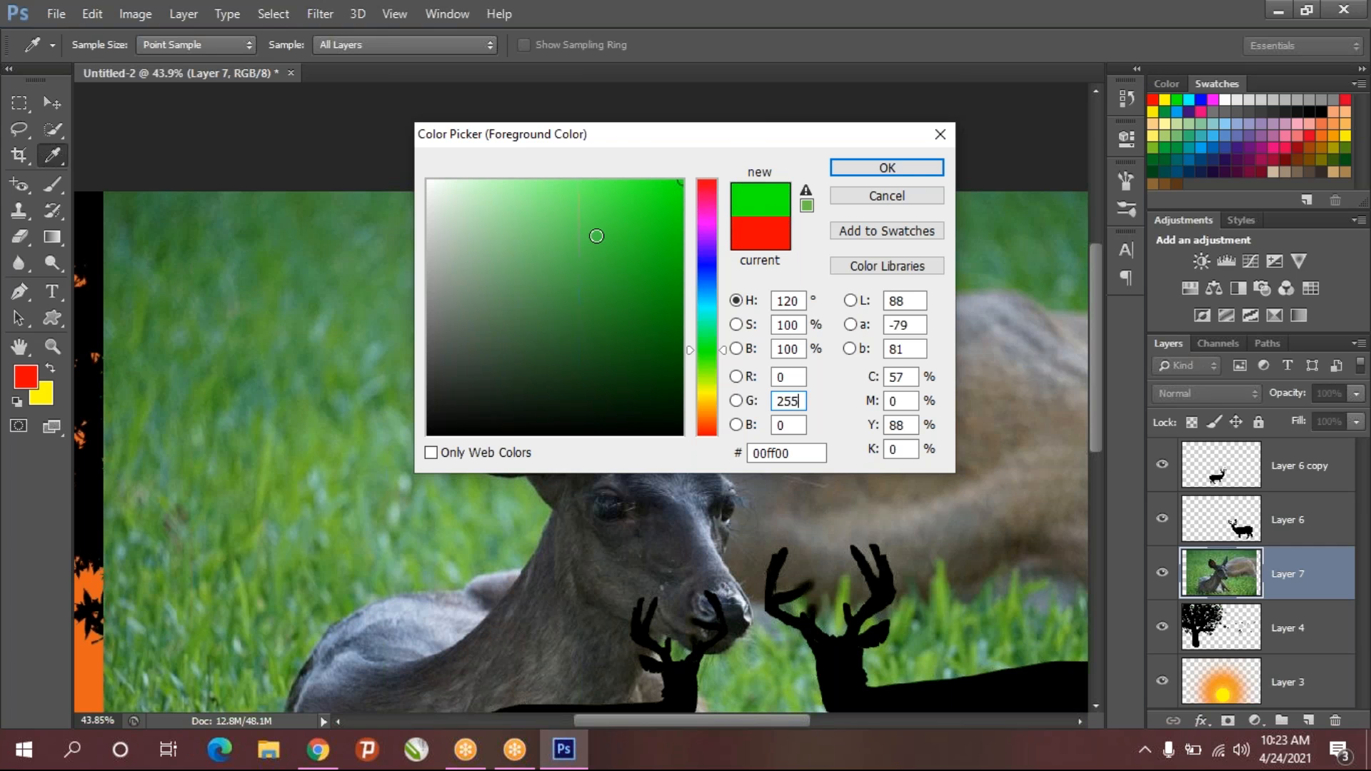
left_click(907, 168)
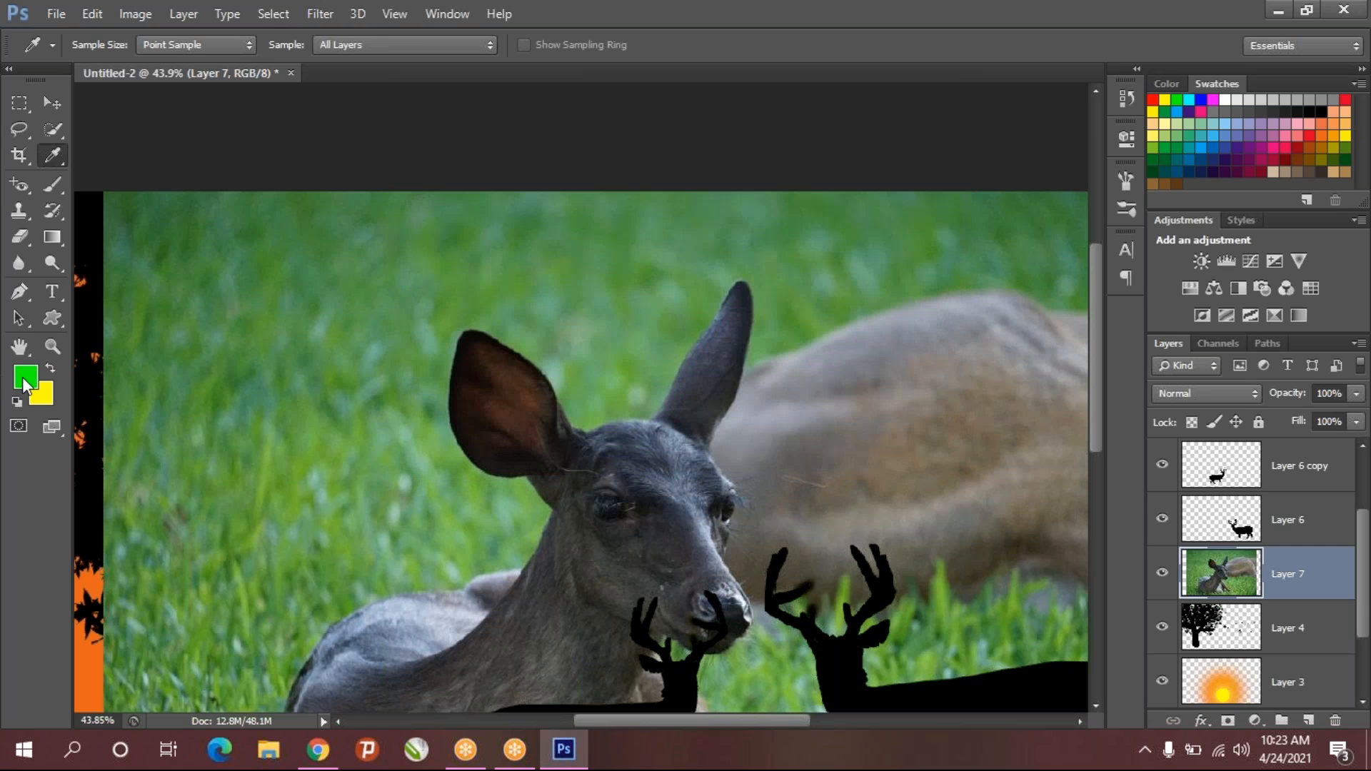
- Set the foreground colour to black with RGB values 0, 0, 0
left_click(26, 380)
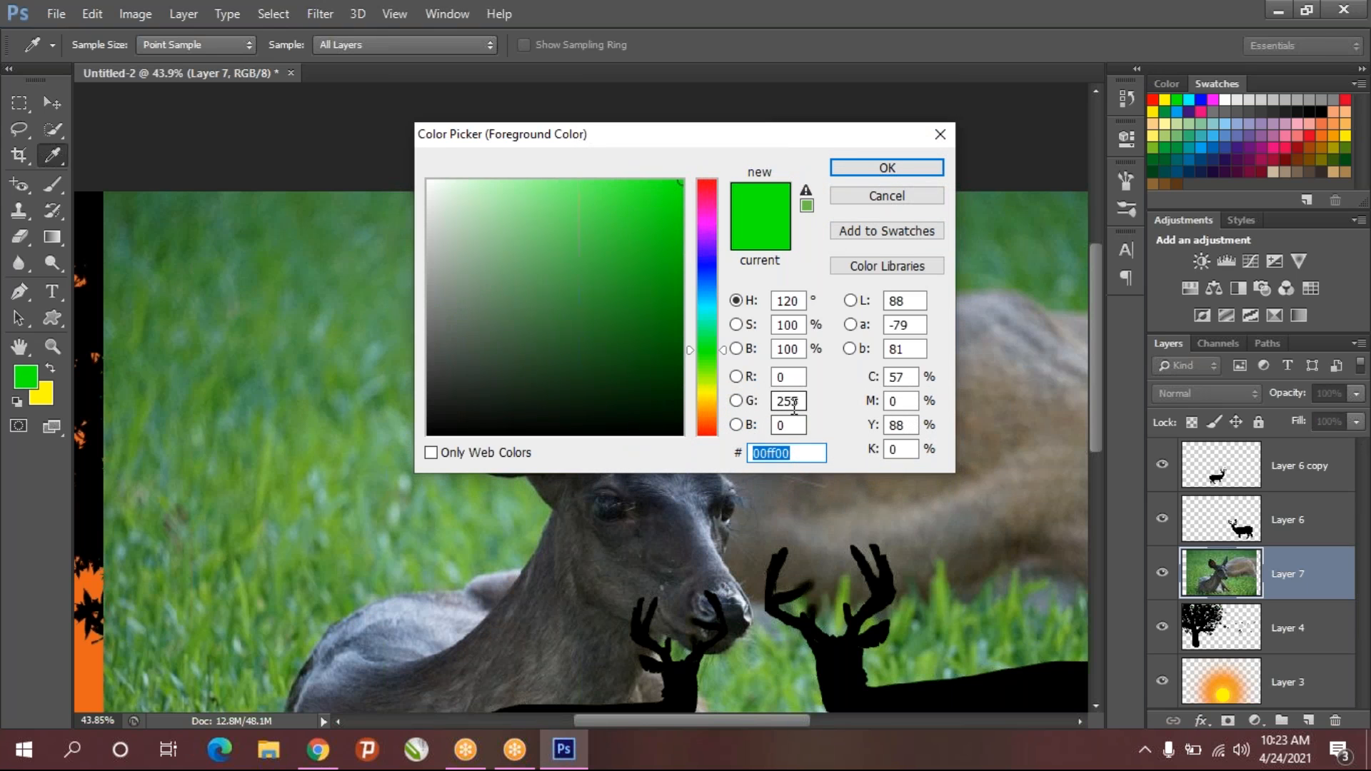
type("0")
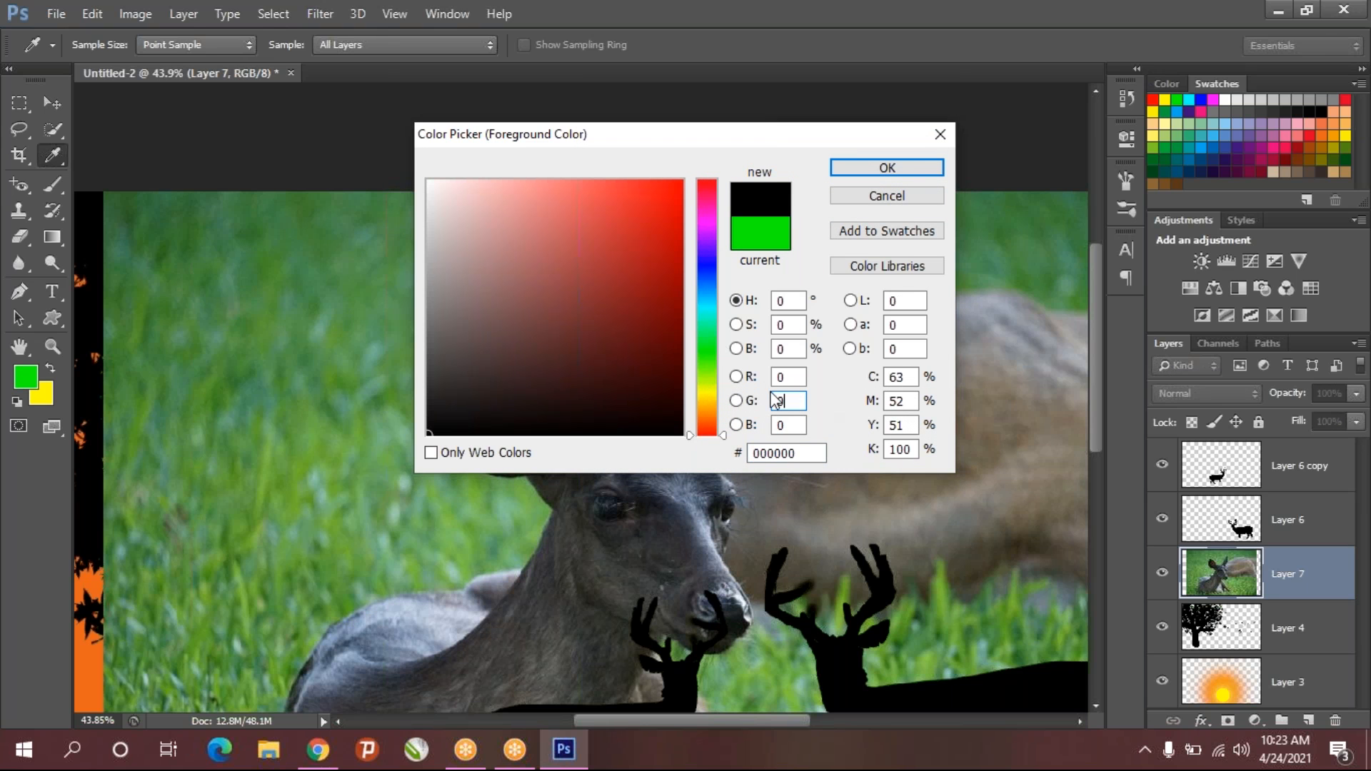
left_click(925, 174)
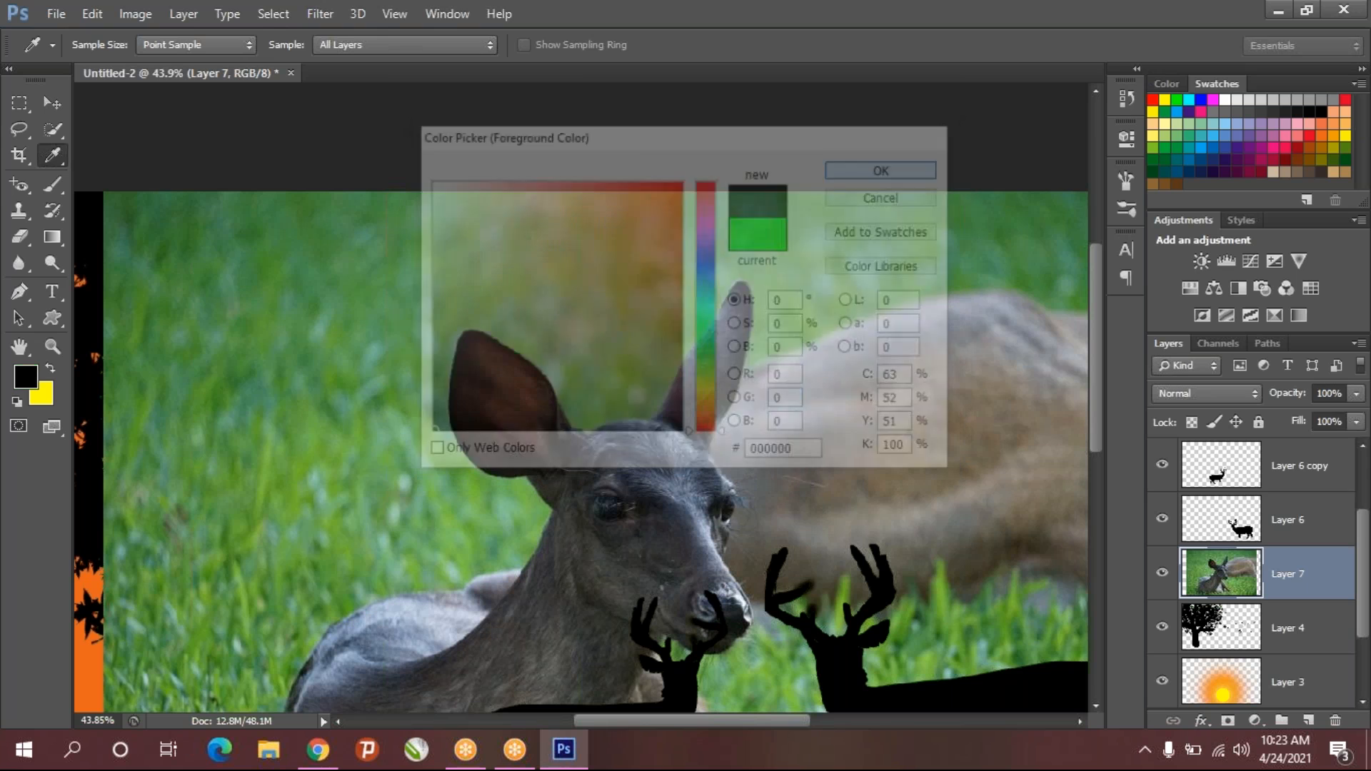
- Set the foreground colour to white with RGB values 255, 255, 255 and recheck it in the Color Picker
left_click(21, 386)
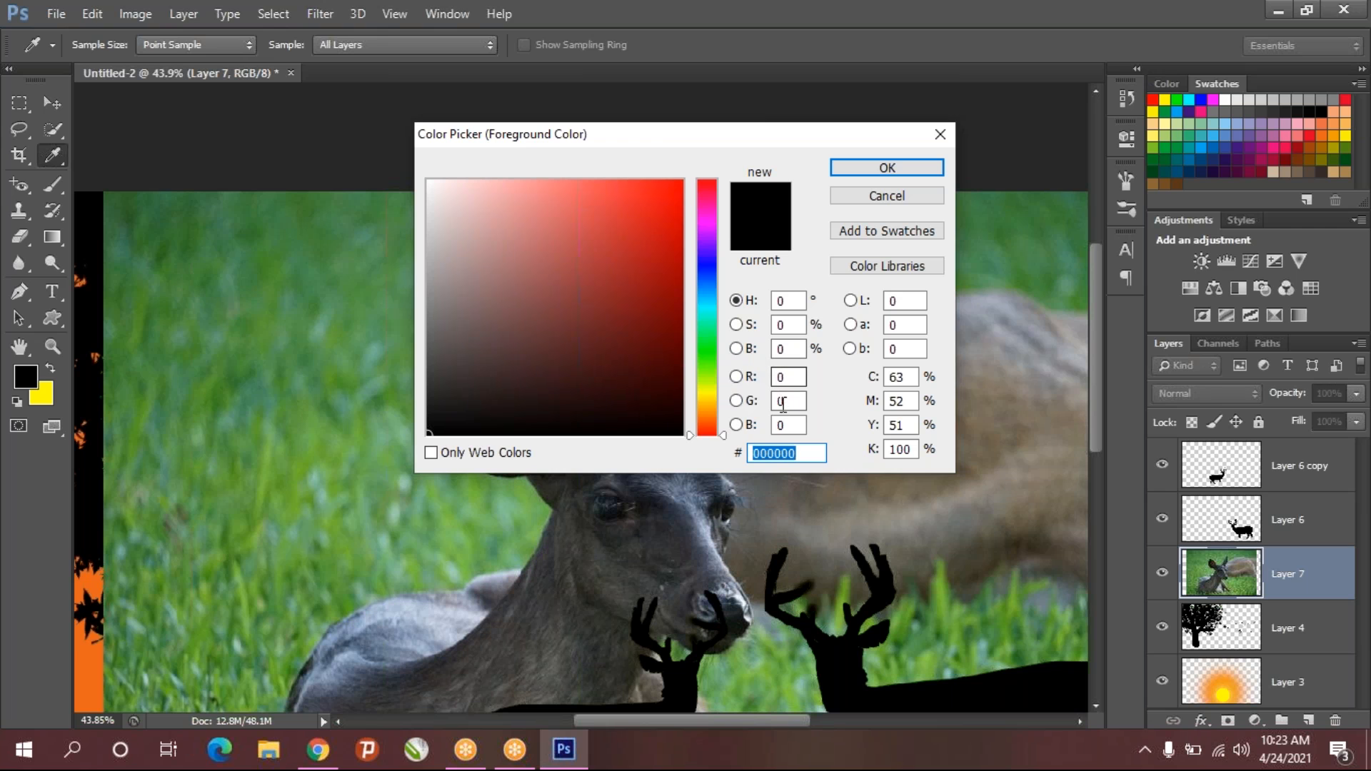
left_click(788, 377)
type("255")
key("Tab")
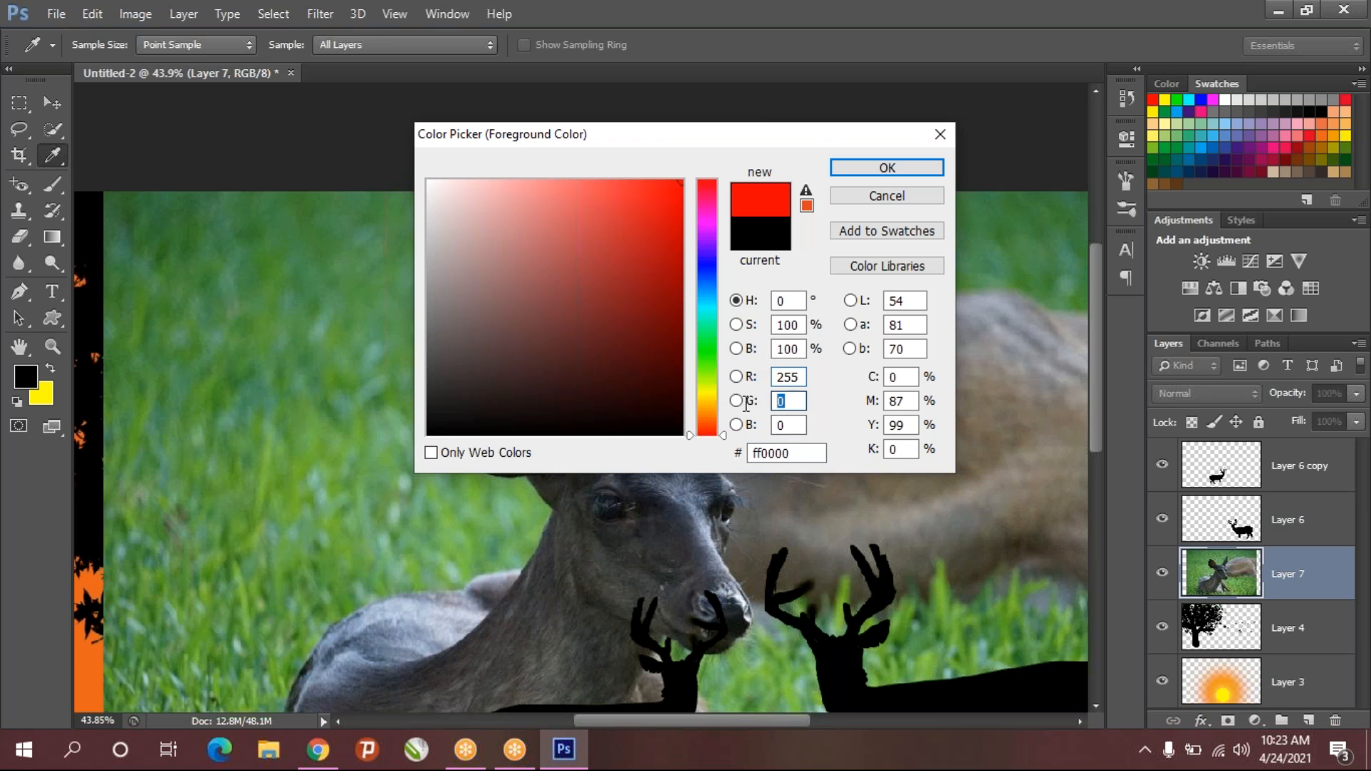
type("255")
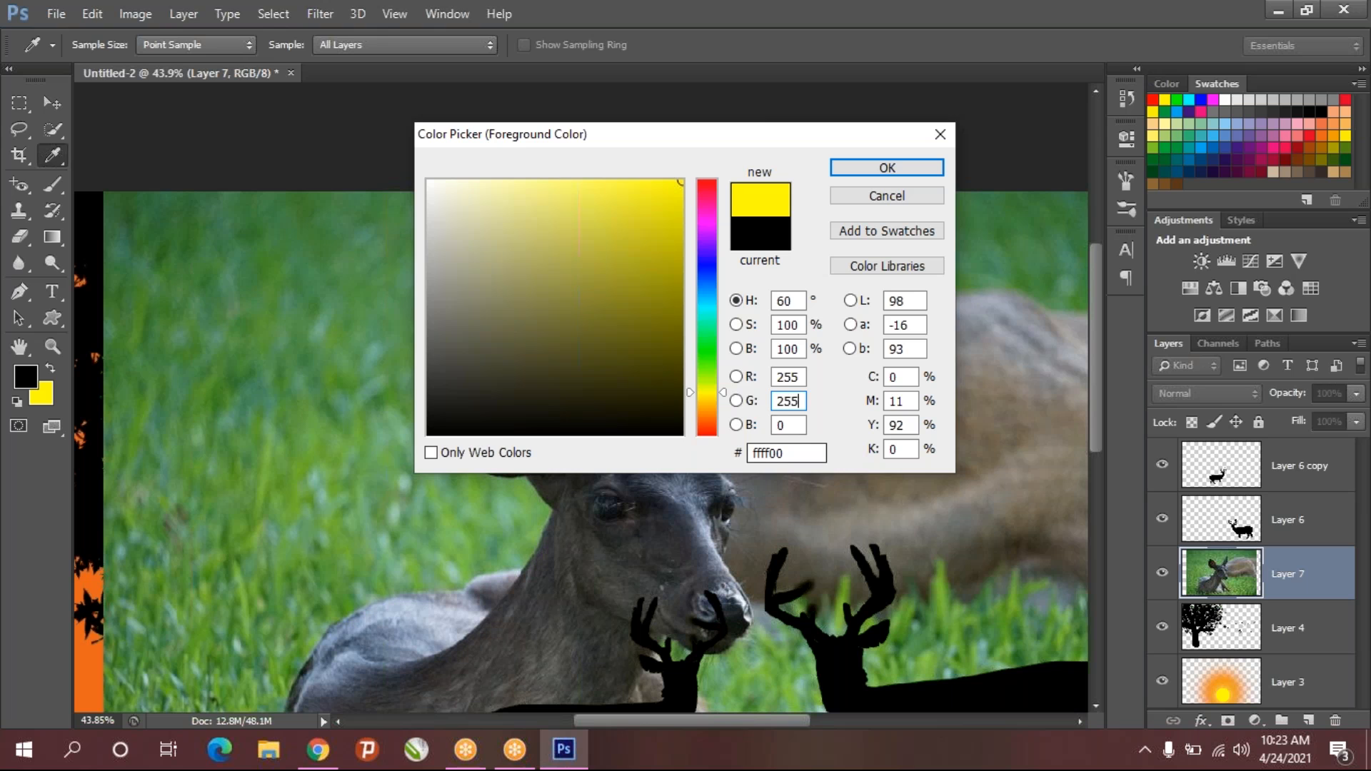
left_click(768, 425)
type("255")
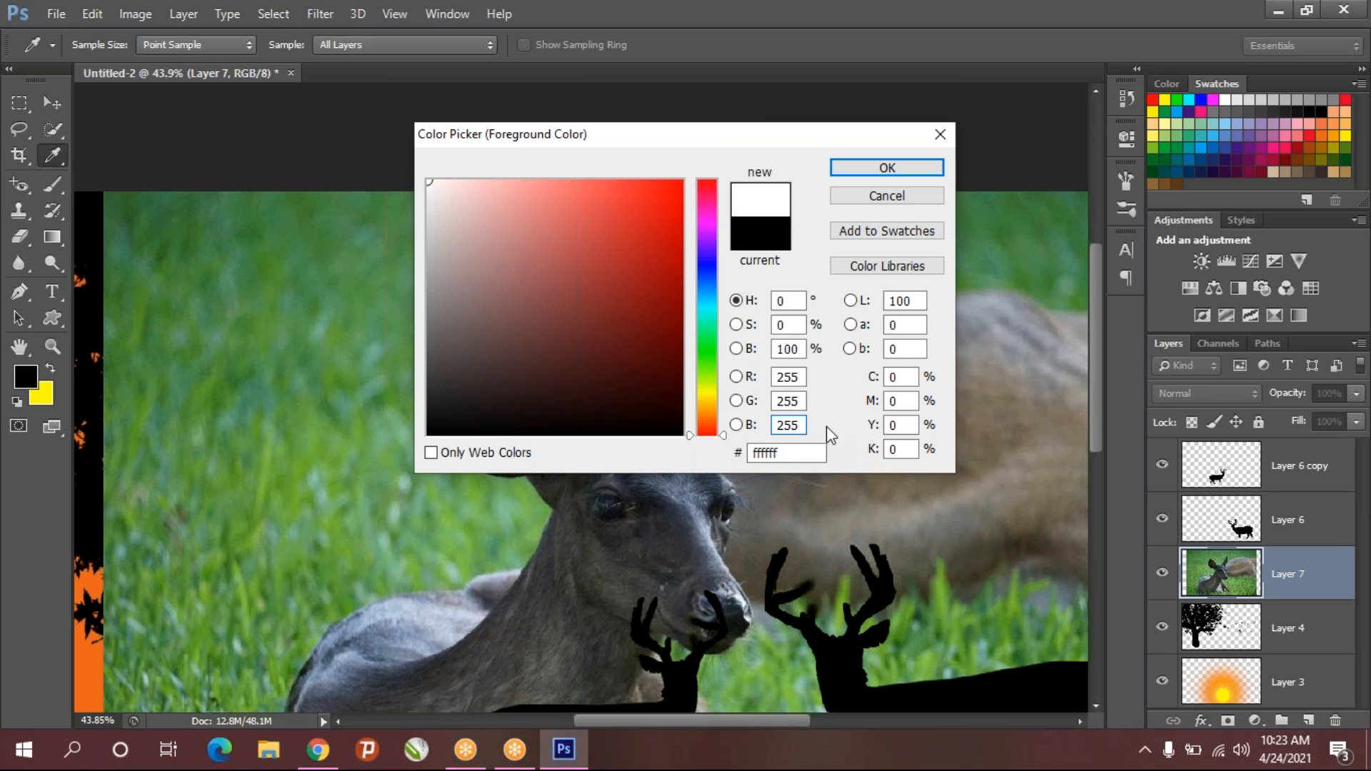
left_click(887, 168)
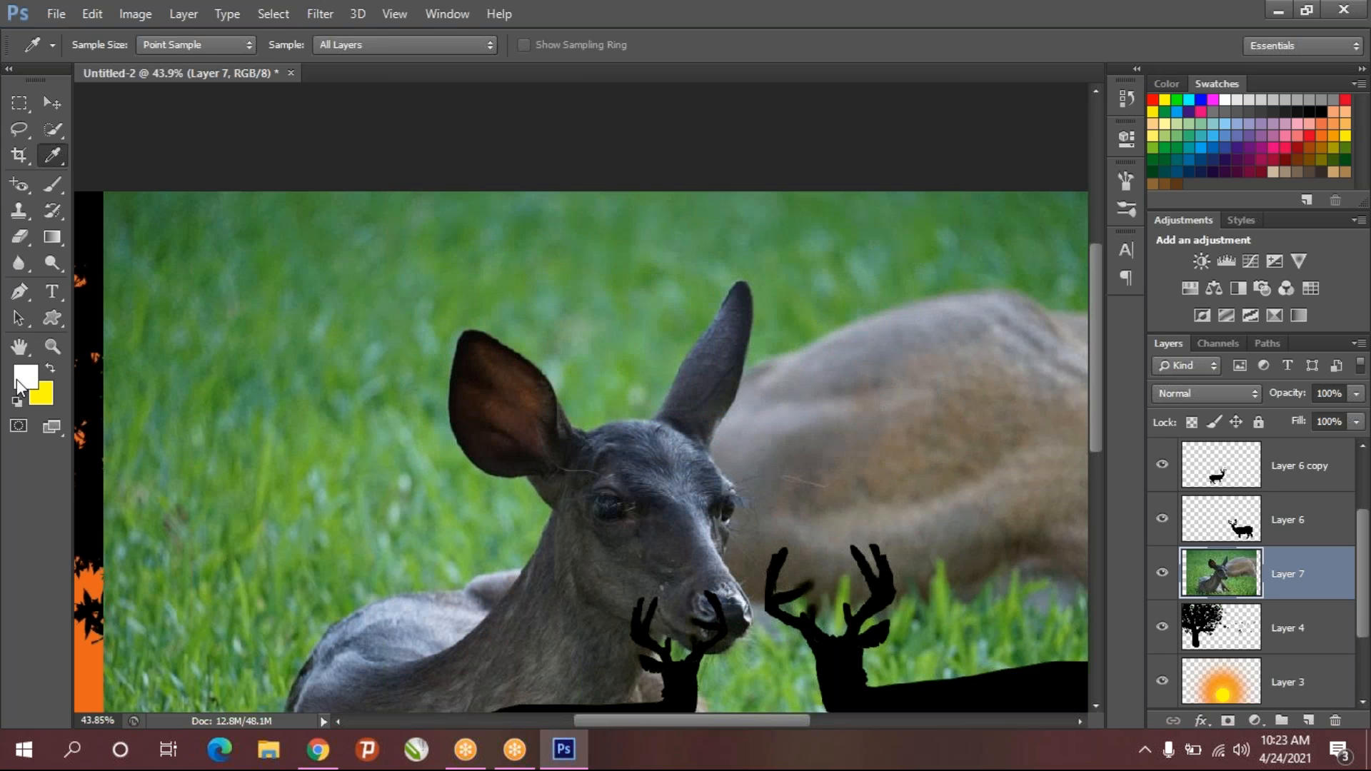
left_click(19, 385)
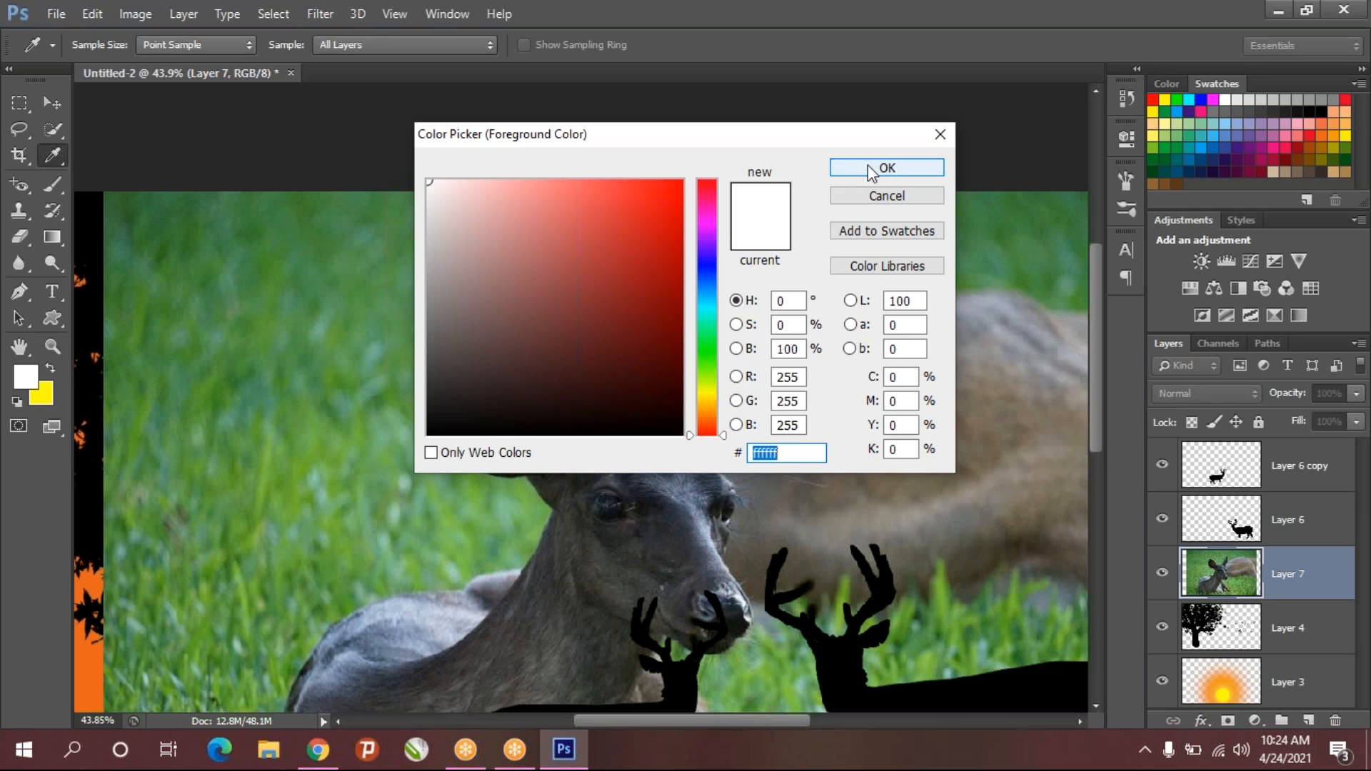
left_click(941, 136)
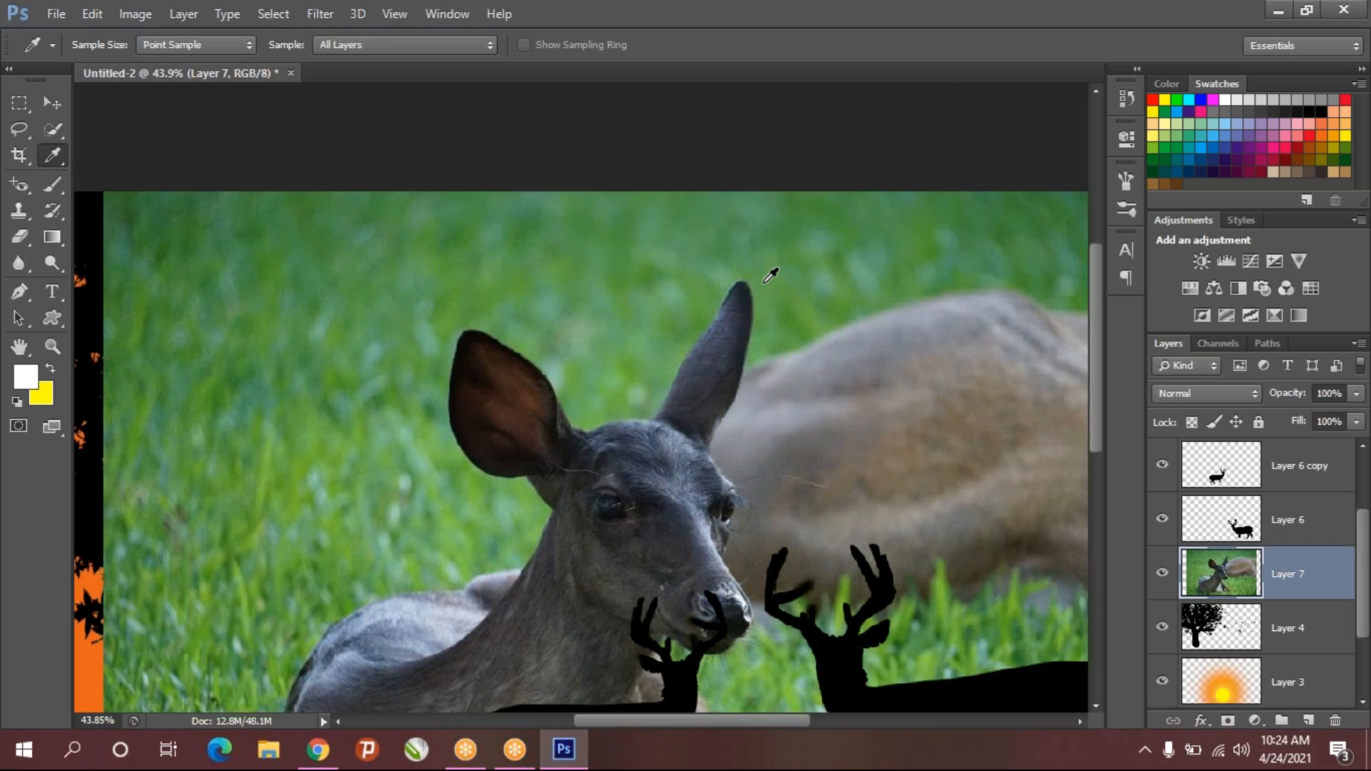
- Switch to the Pen tool and review its variants along with the Path Selection and Direct Selection tools
scroll(563, 441, "down", 5)
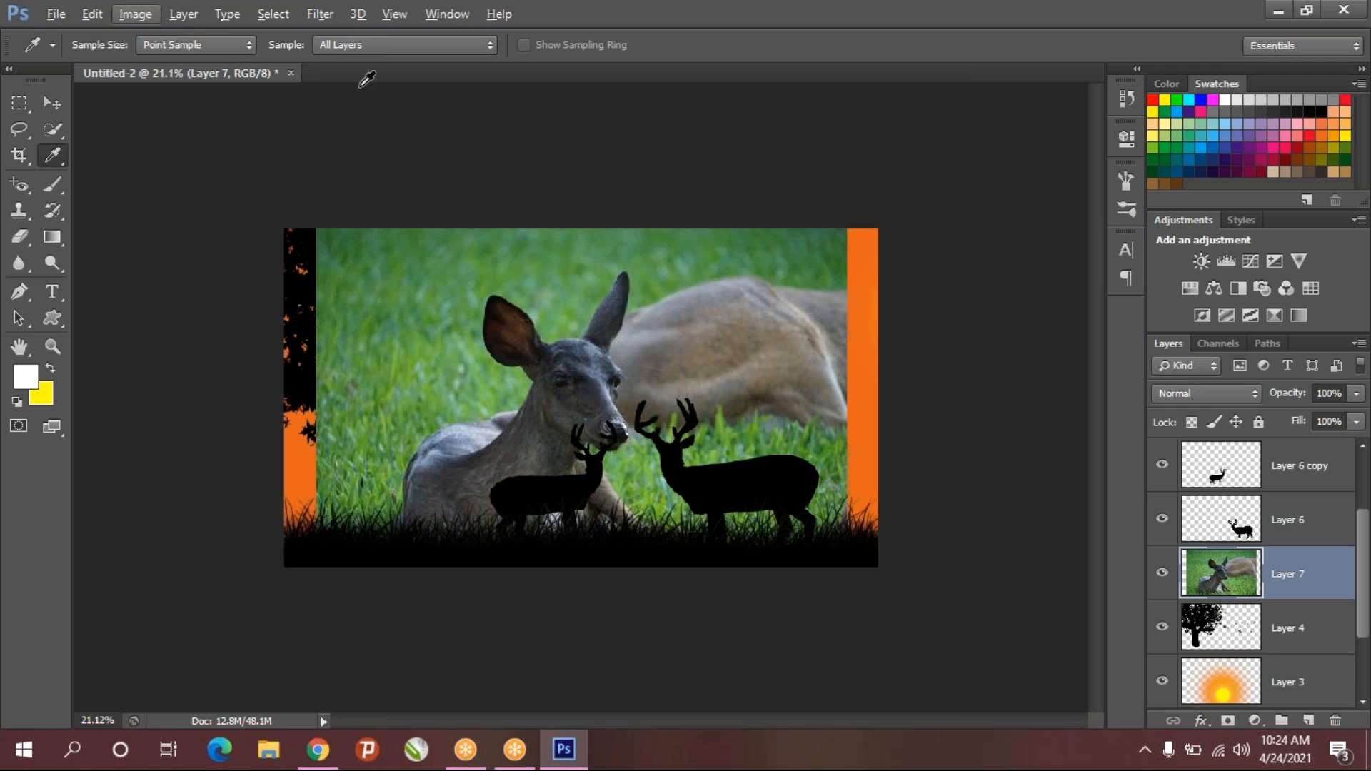
left_click(977, 40)
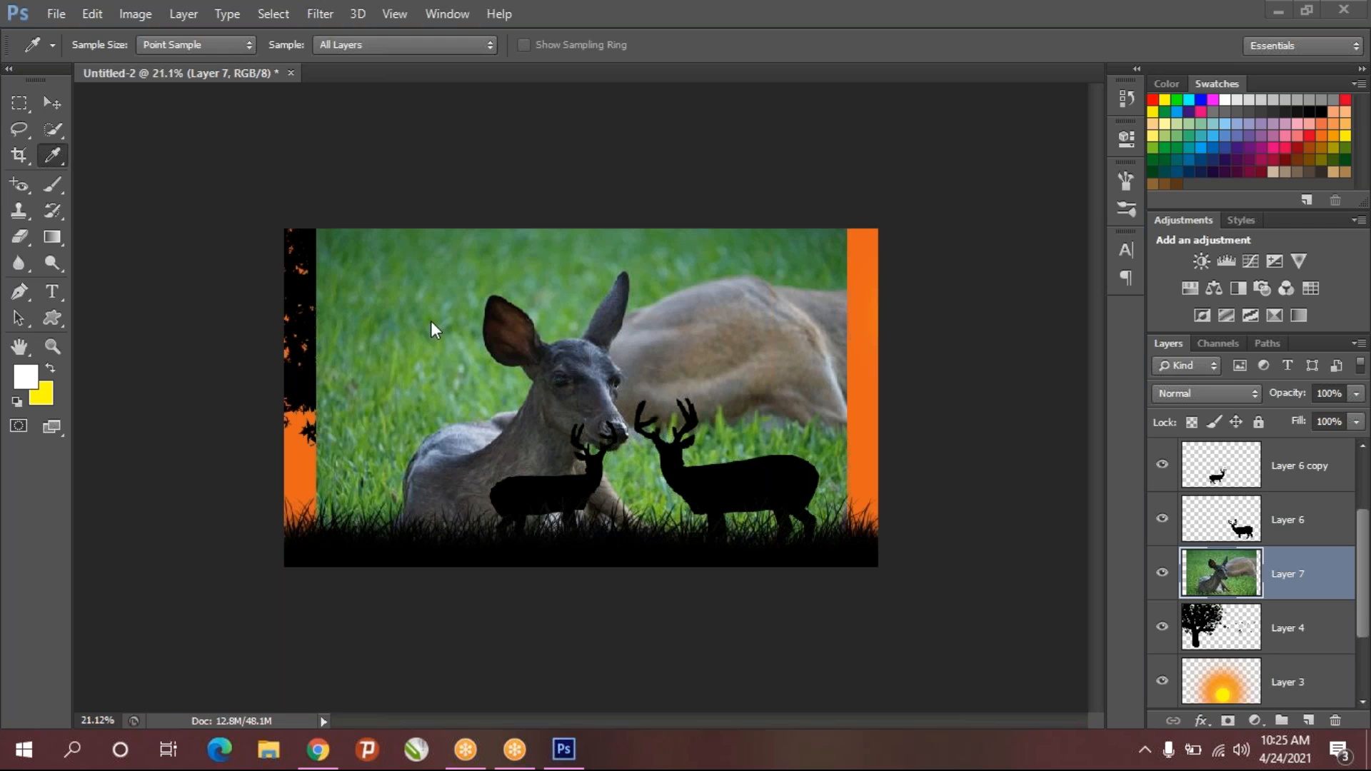
left_click(25, 294)
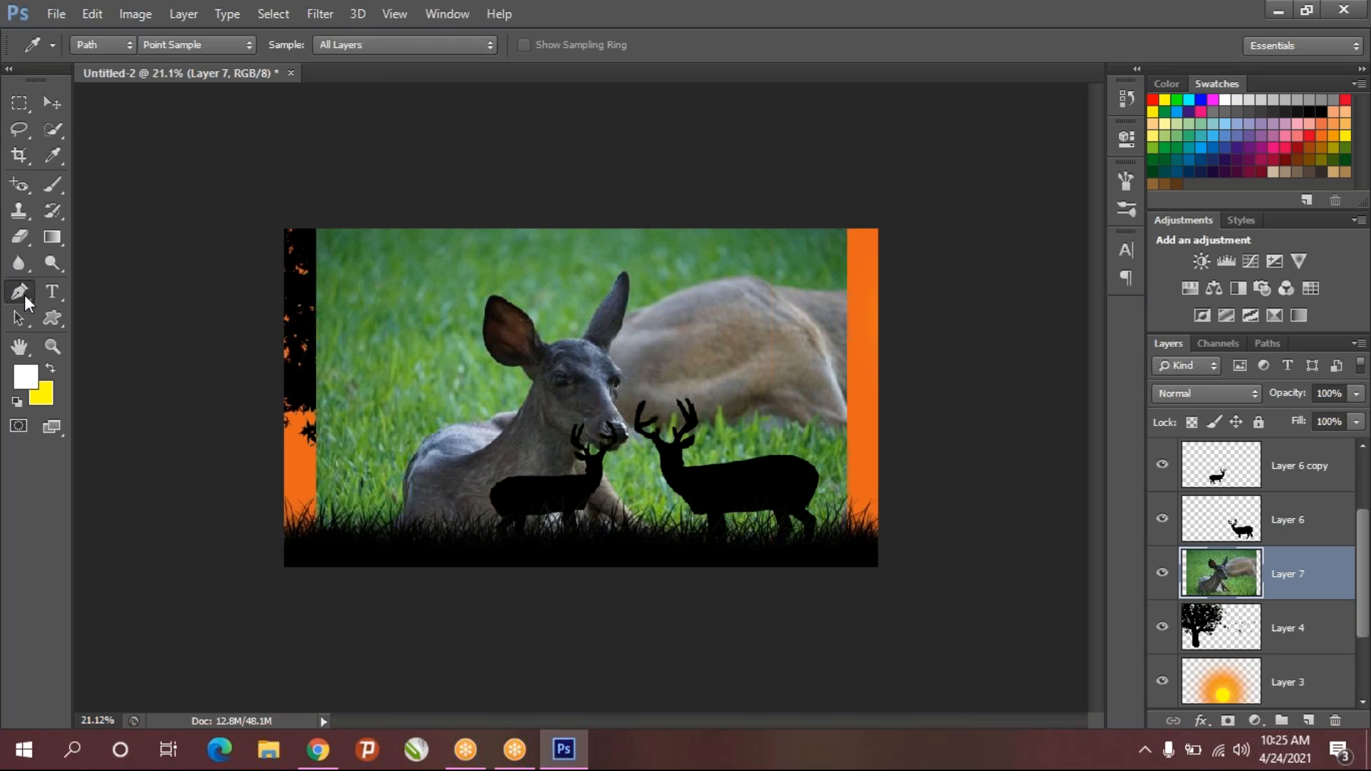
left_click(169, 293)
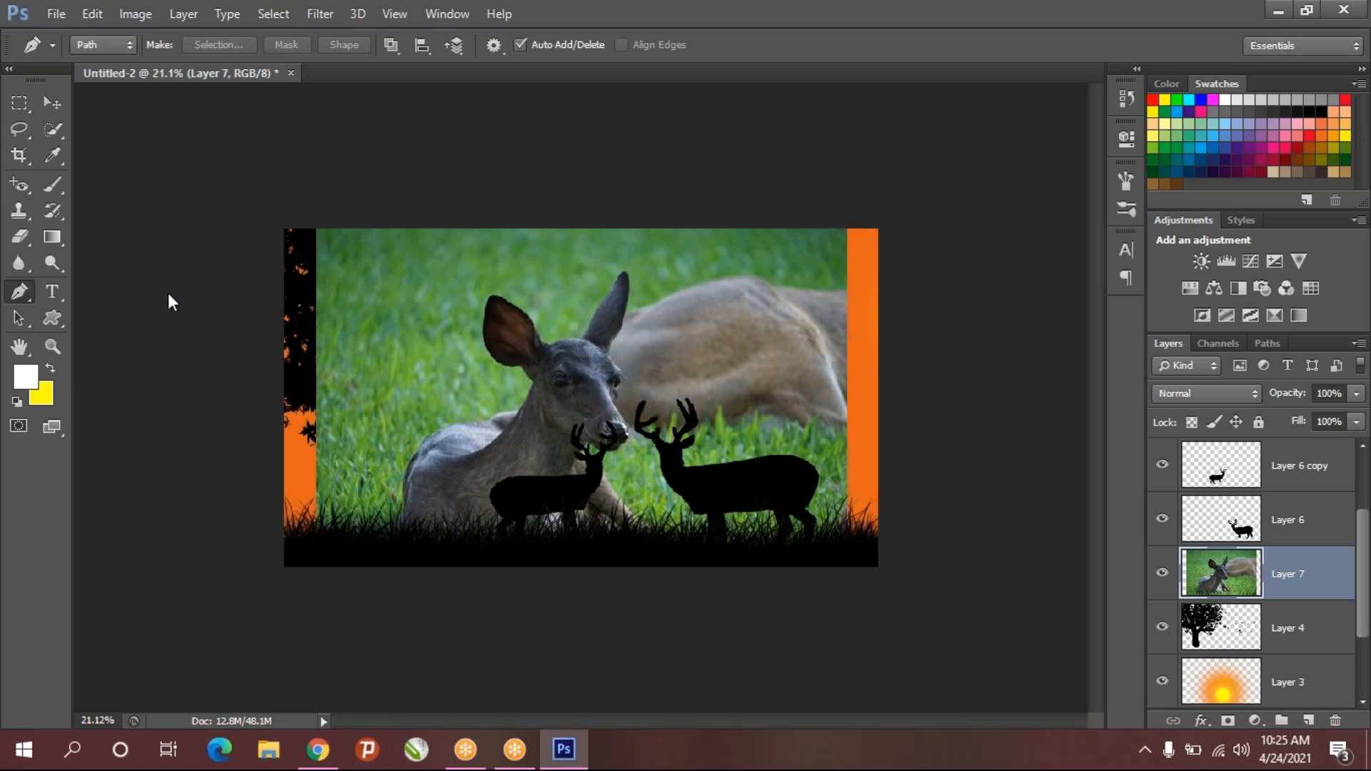
left_click(20, 318)
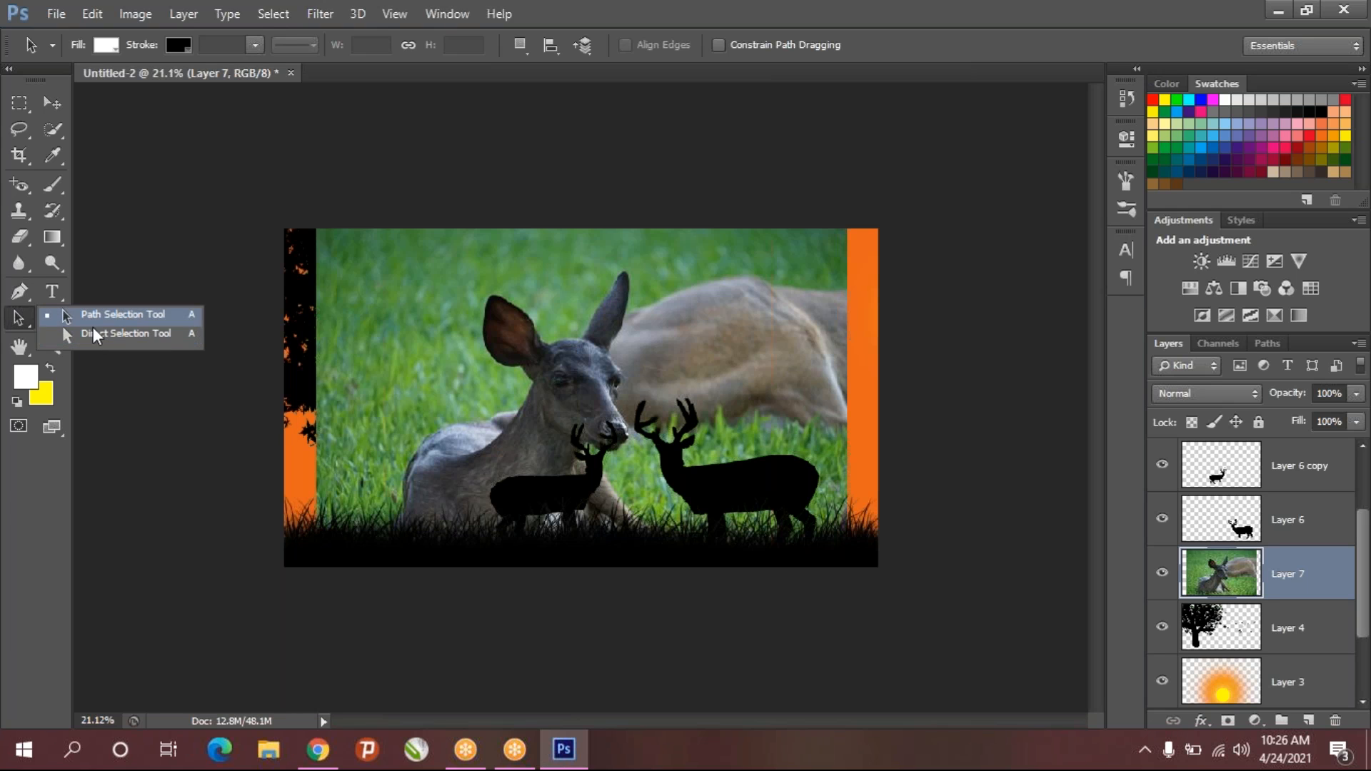
left_click(19, 293)
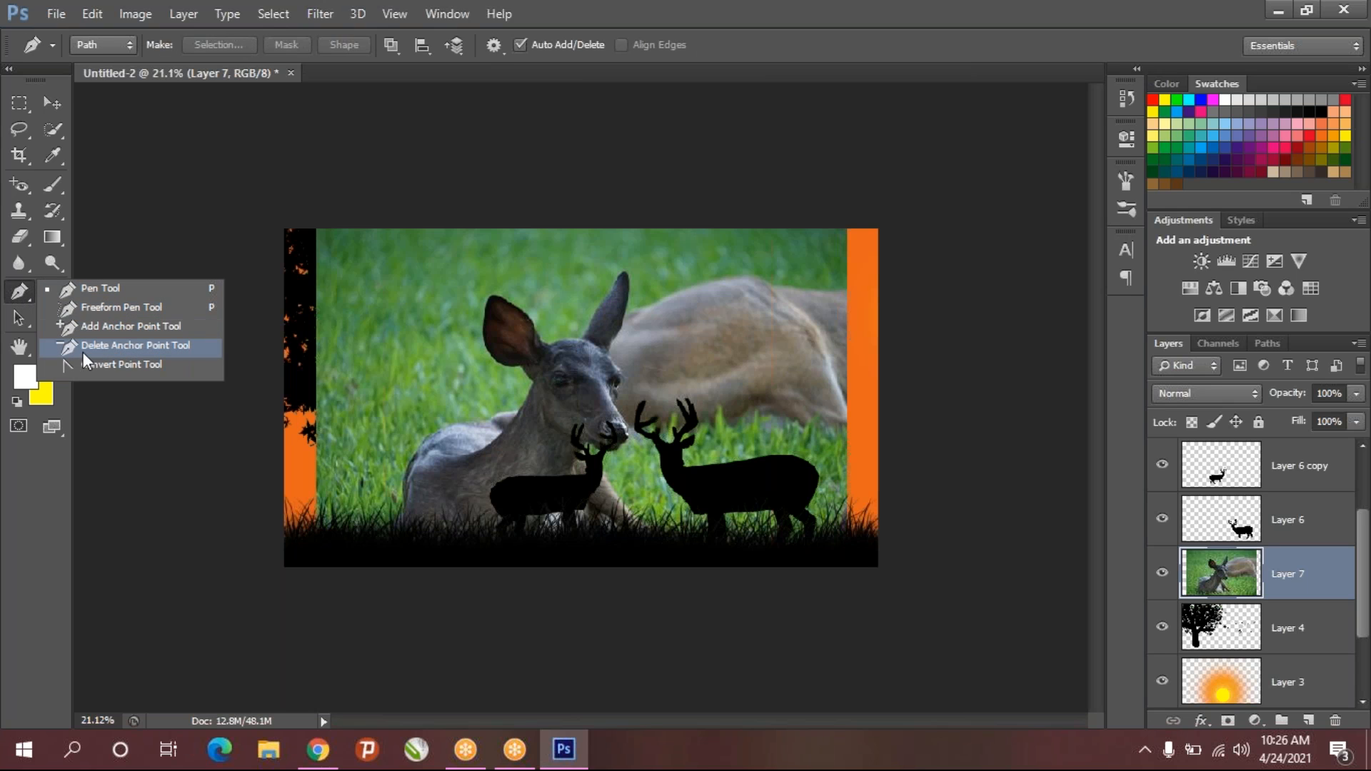
left_click(16, 297)
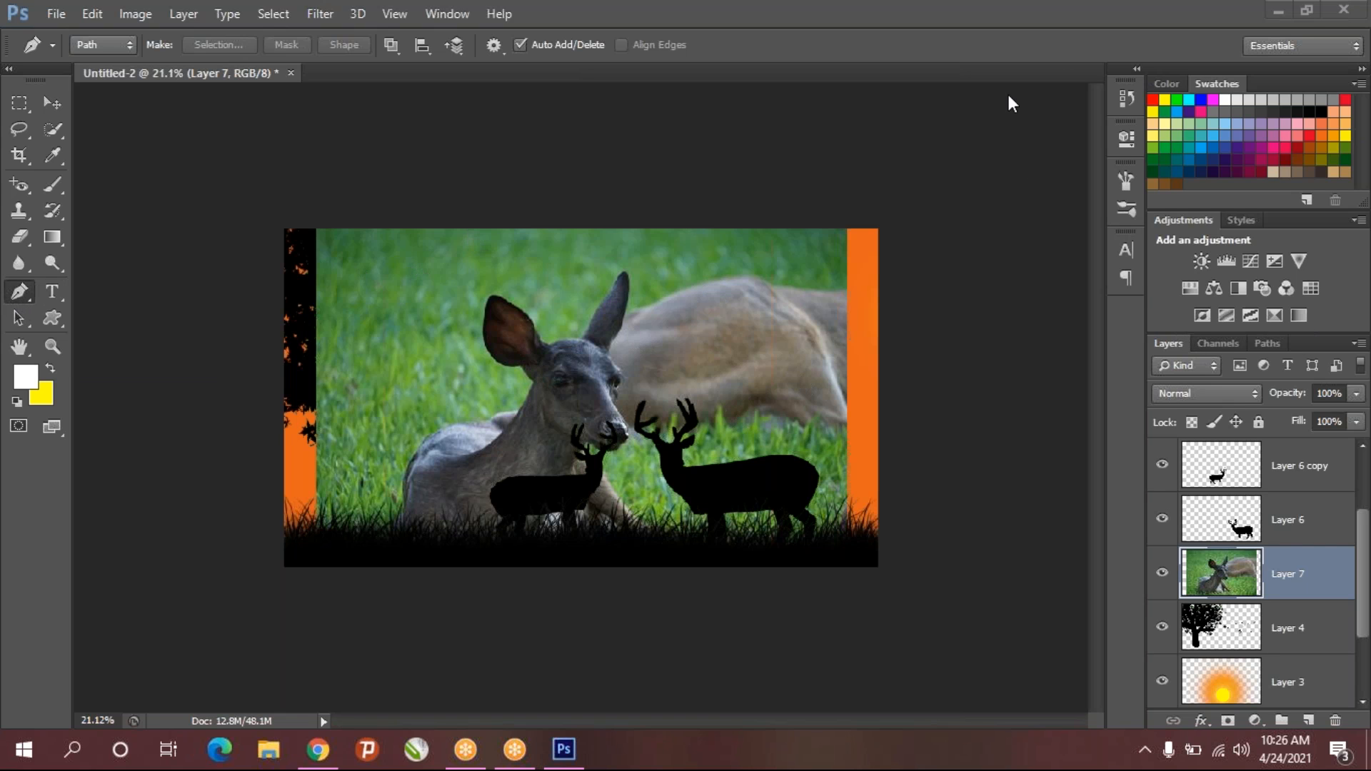
- Examine the Blending Options and available layer styles of the deer photo layer, Layer 7, and close them without changes
left_click(1314, 575)
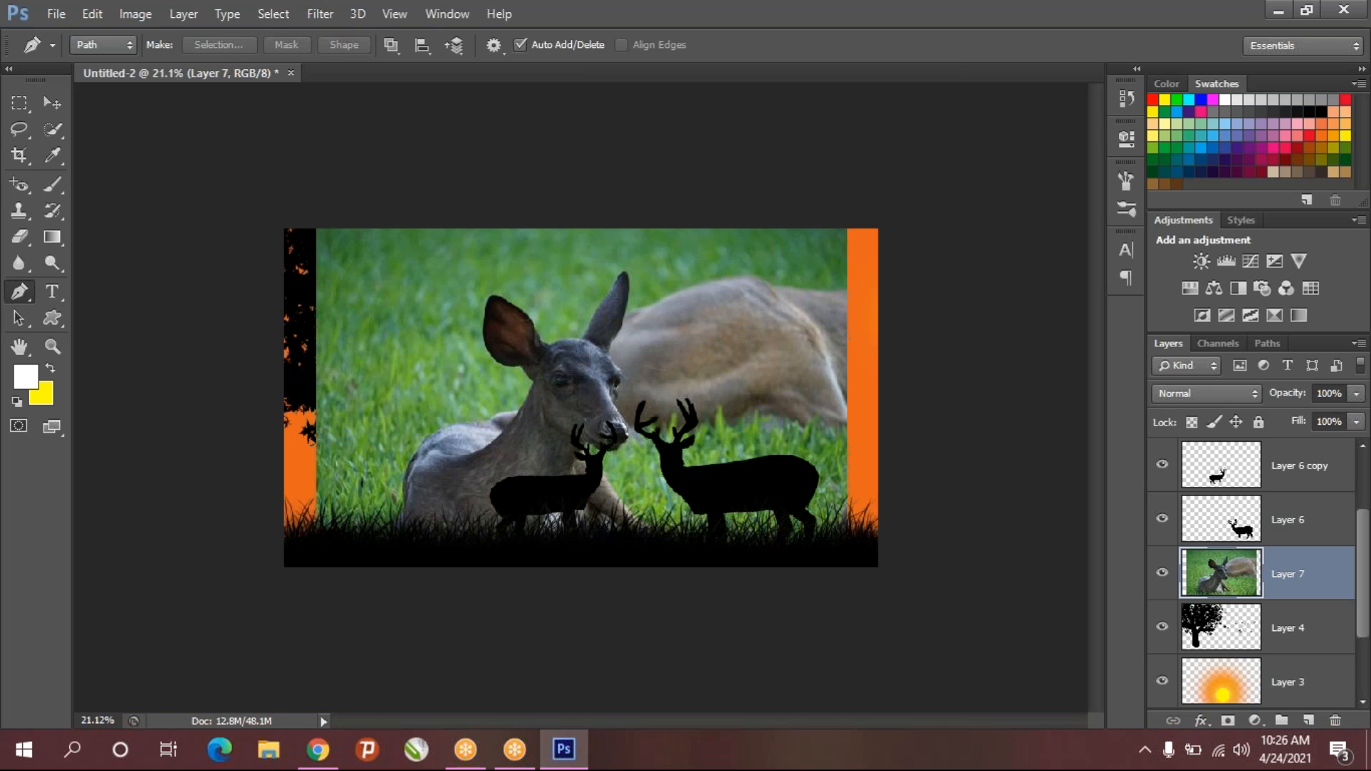
right_click(1316, 574)
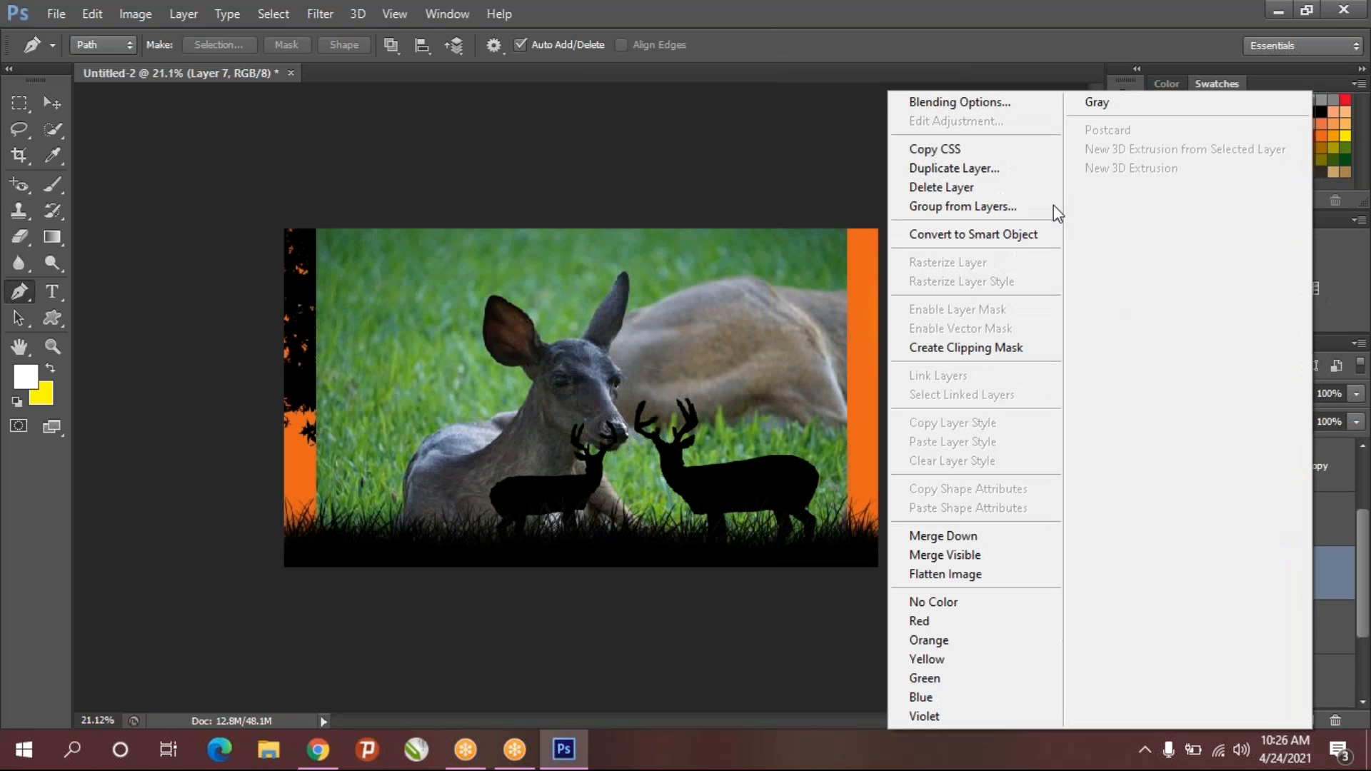
left_click(976, 103)
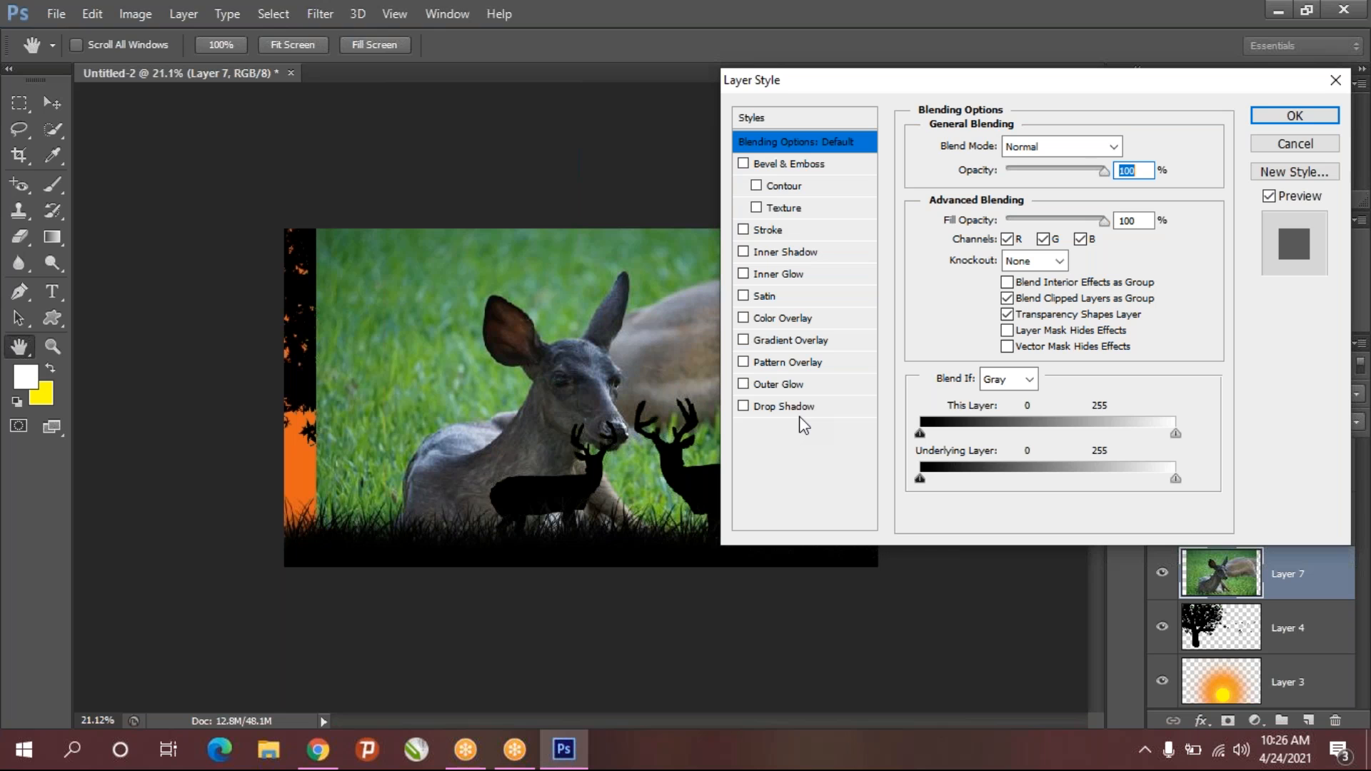
left_click(1281, 145)
key("Escape")
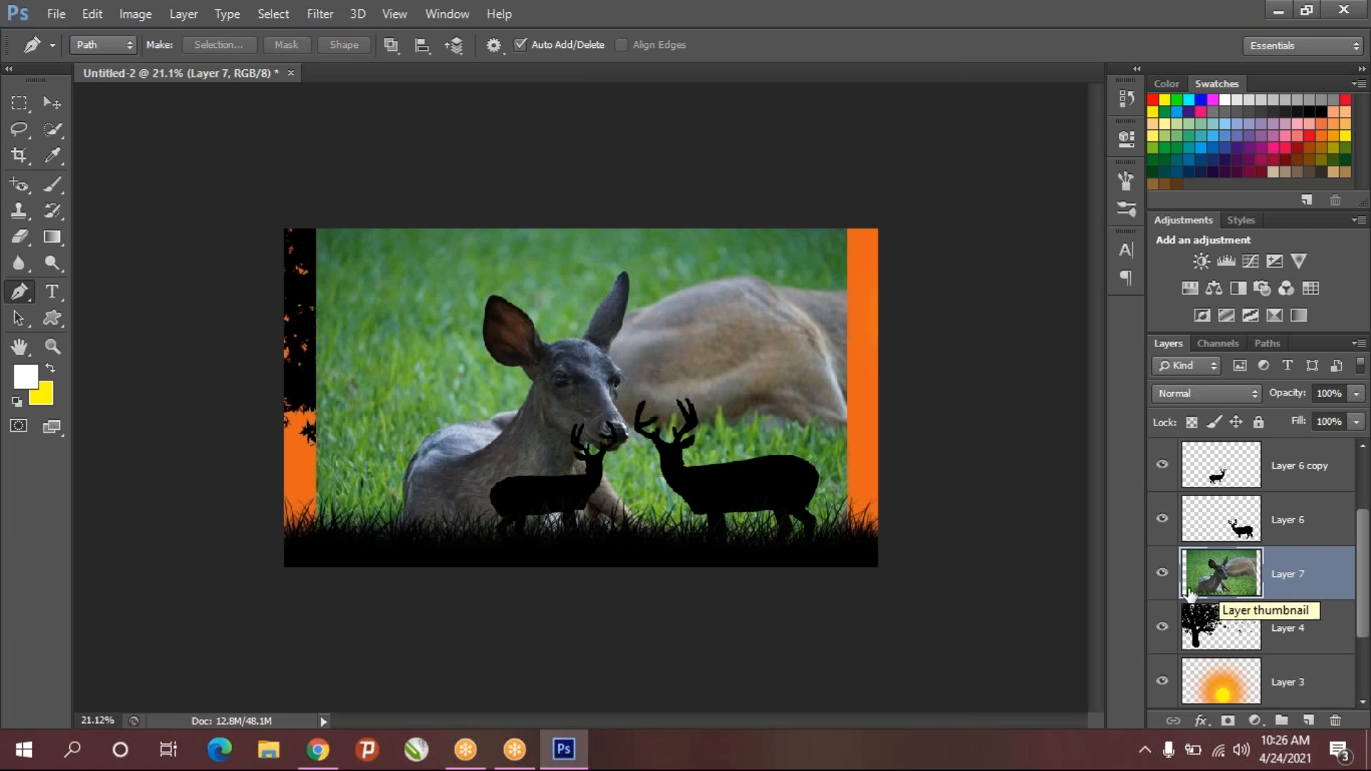
- Review the list of layer effects and the other route to Blending Options for Layer 7 without applying anything
scroll(1260, 627, "down", 2)
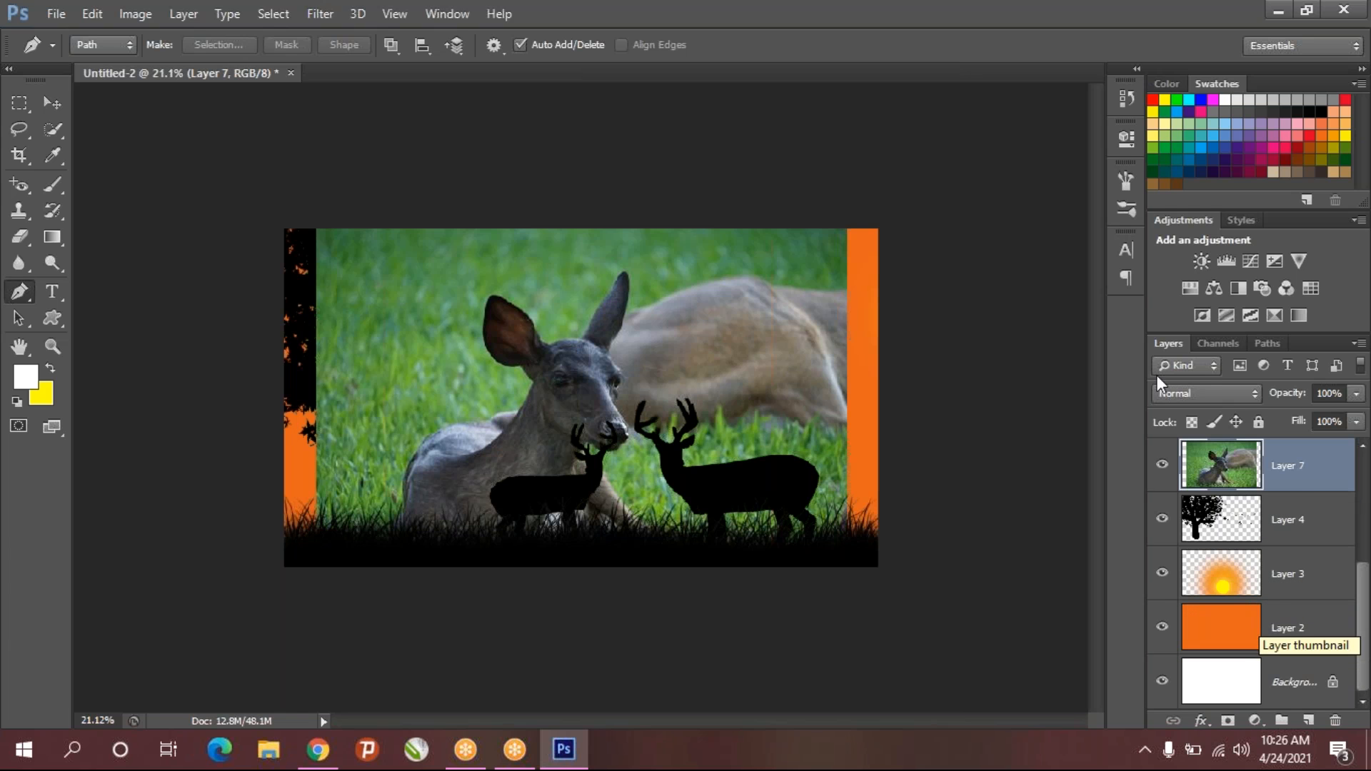
left_click(1201, 722)
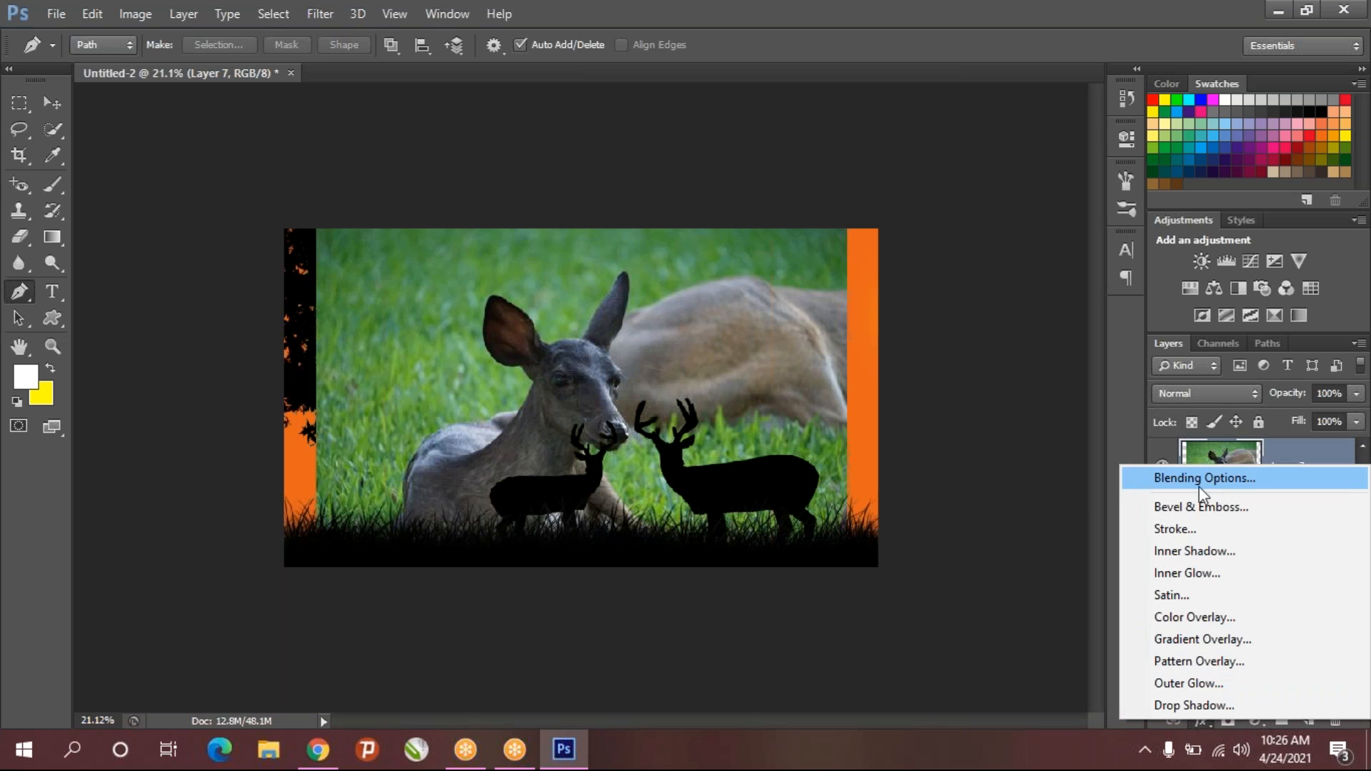
left_click(1197, 722)
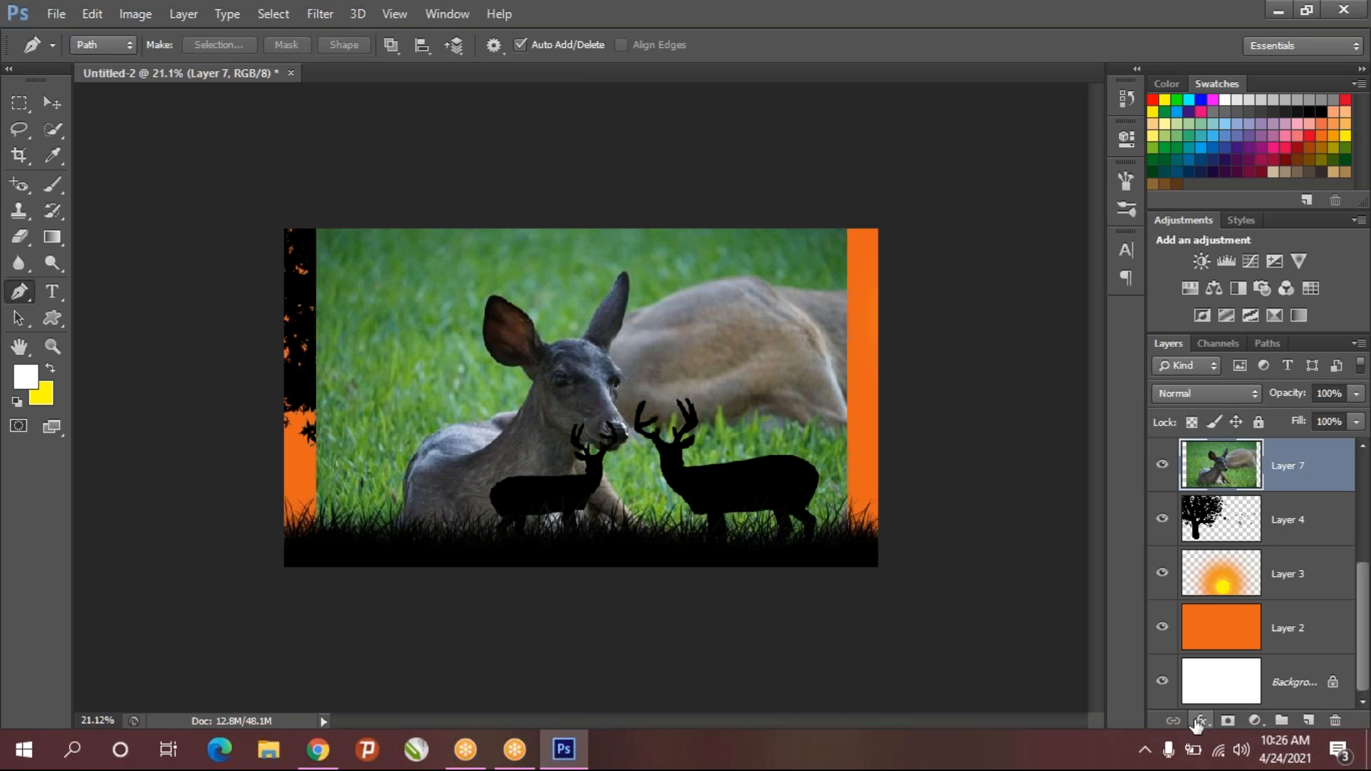
right_click(1312, 486)
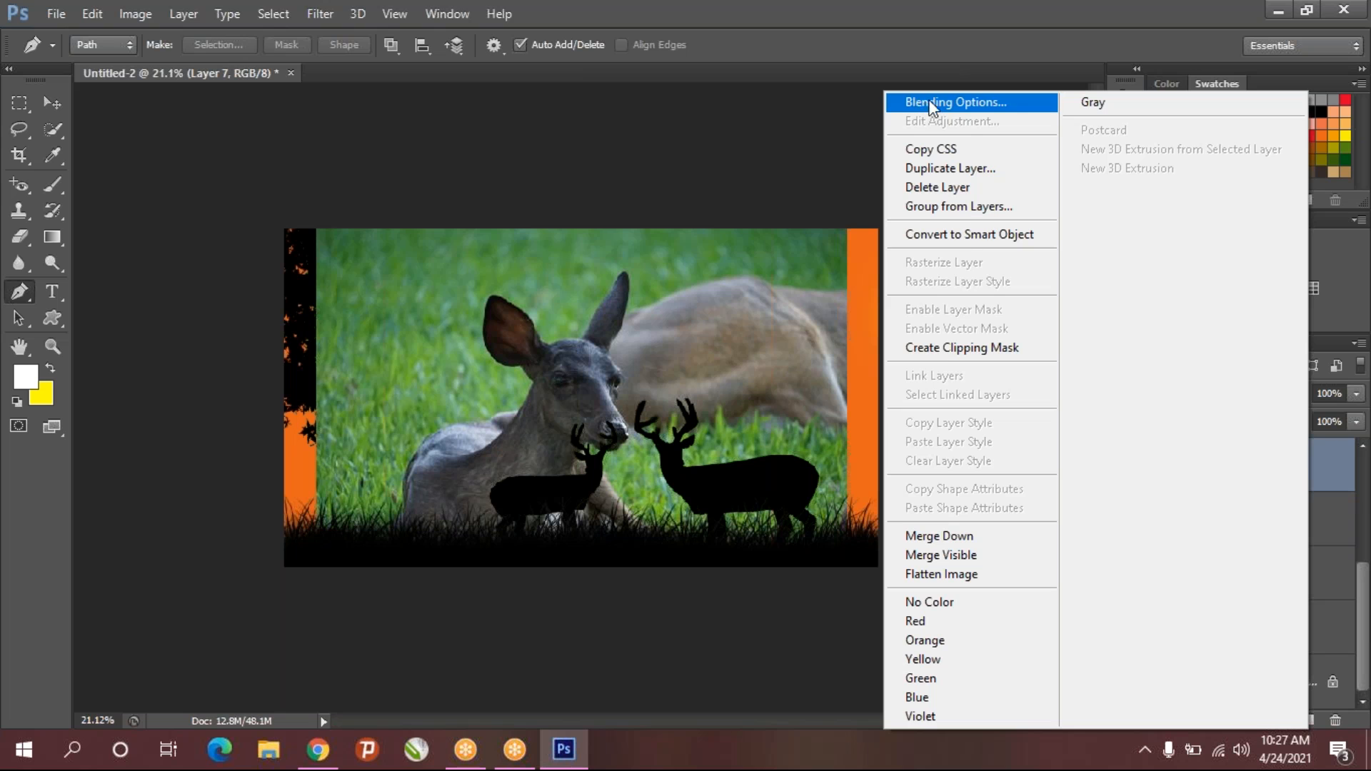
left_click(832, 751)
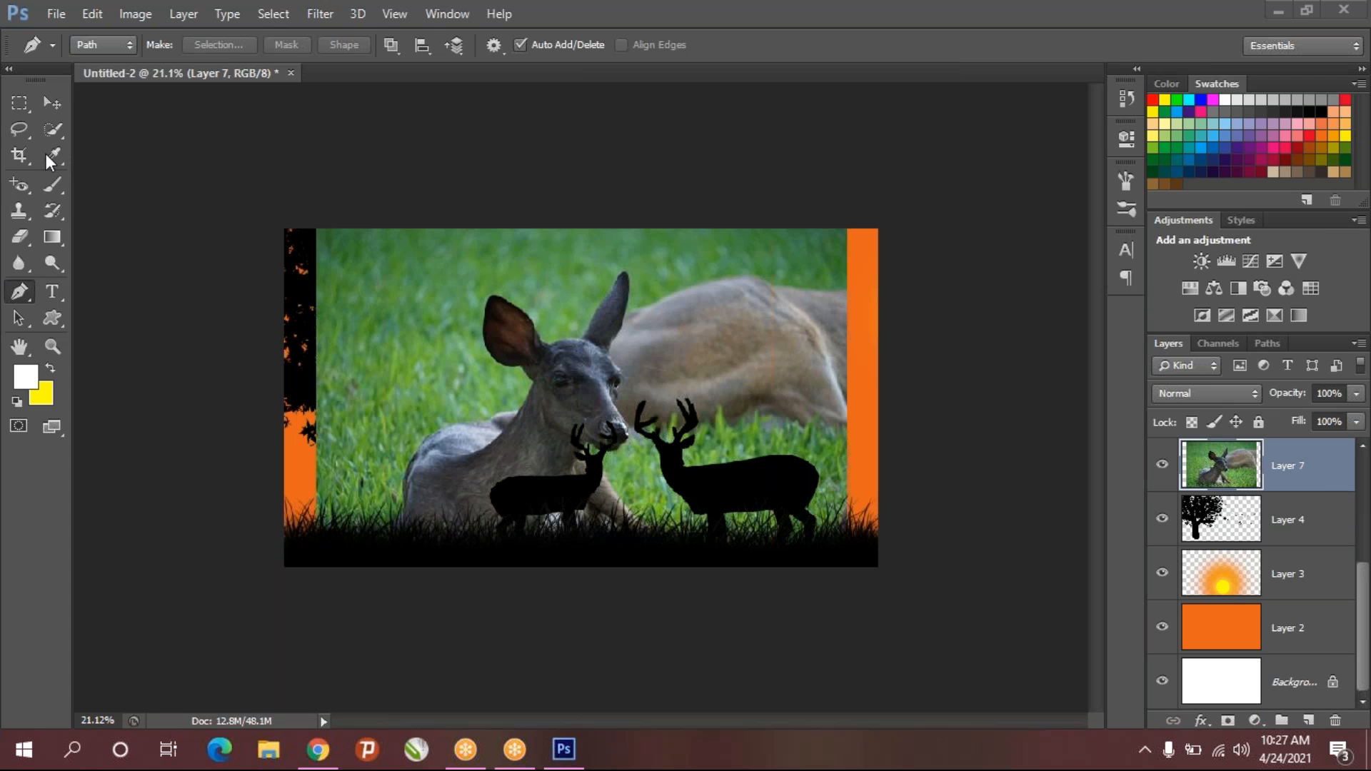
left_click(54, 187)
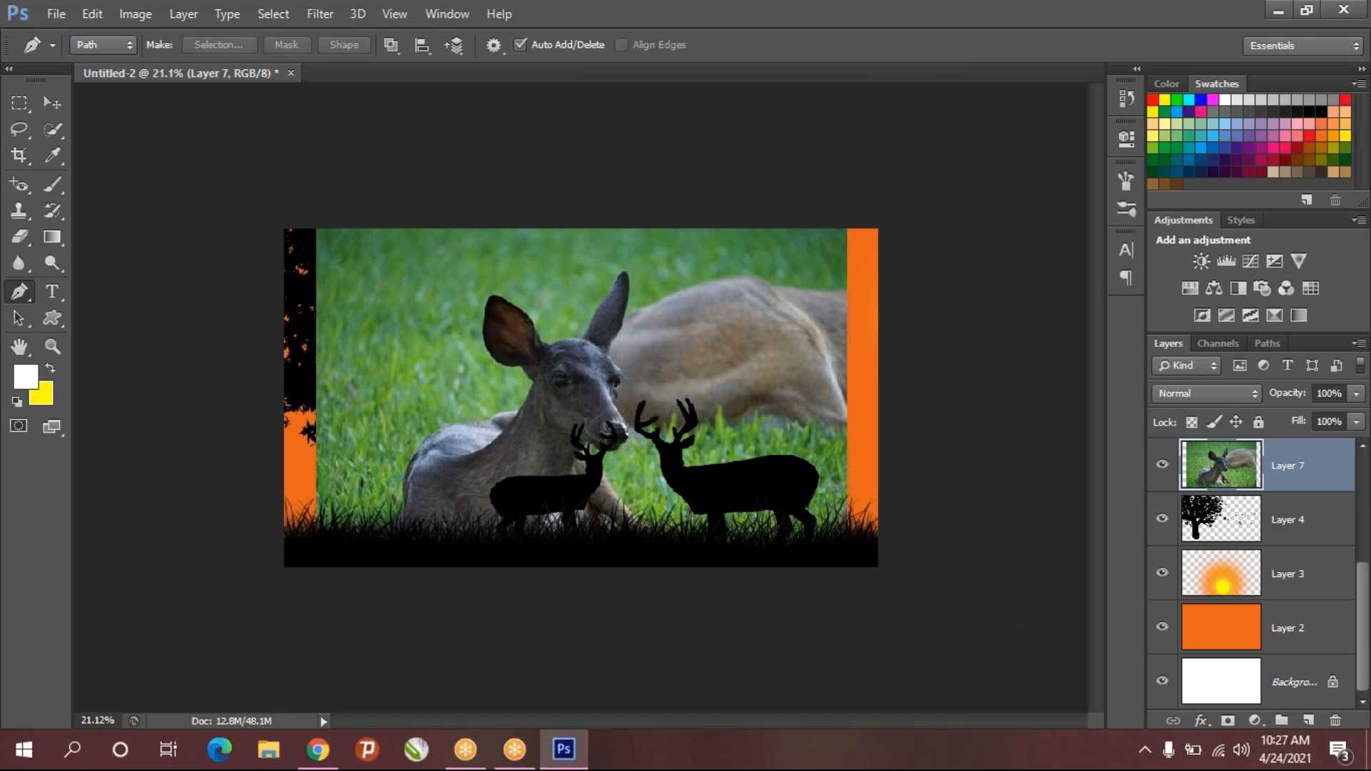
left_click(975, 27)
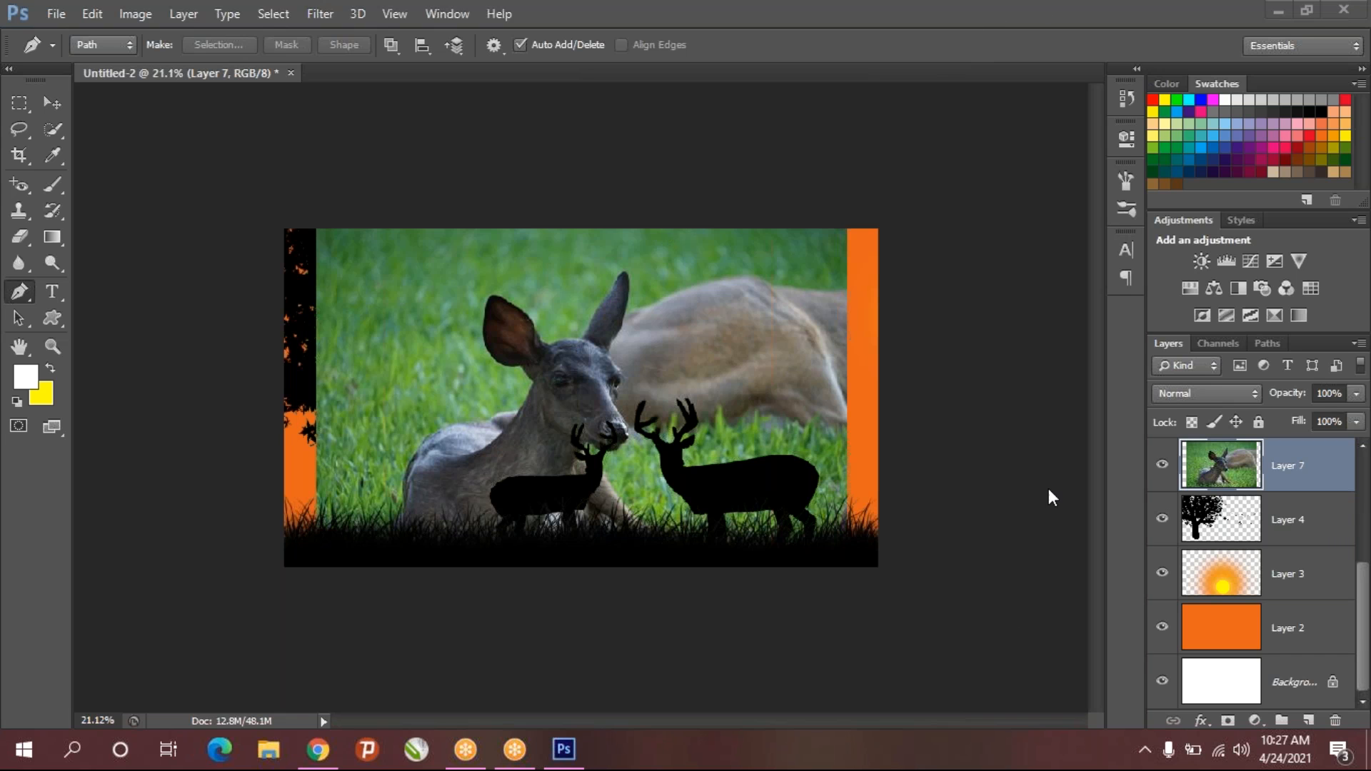